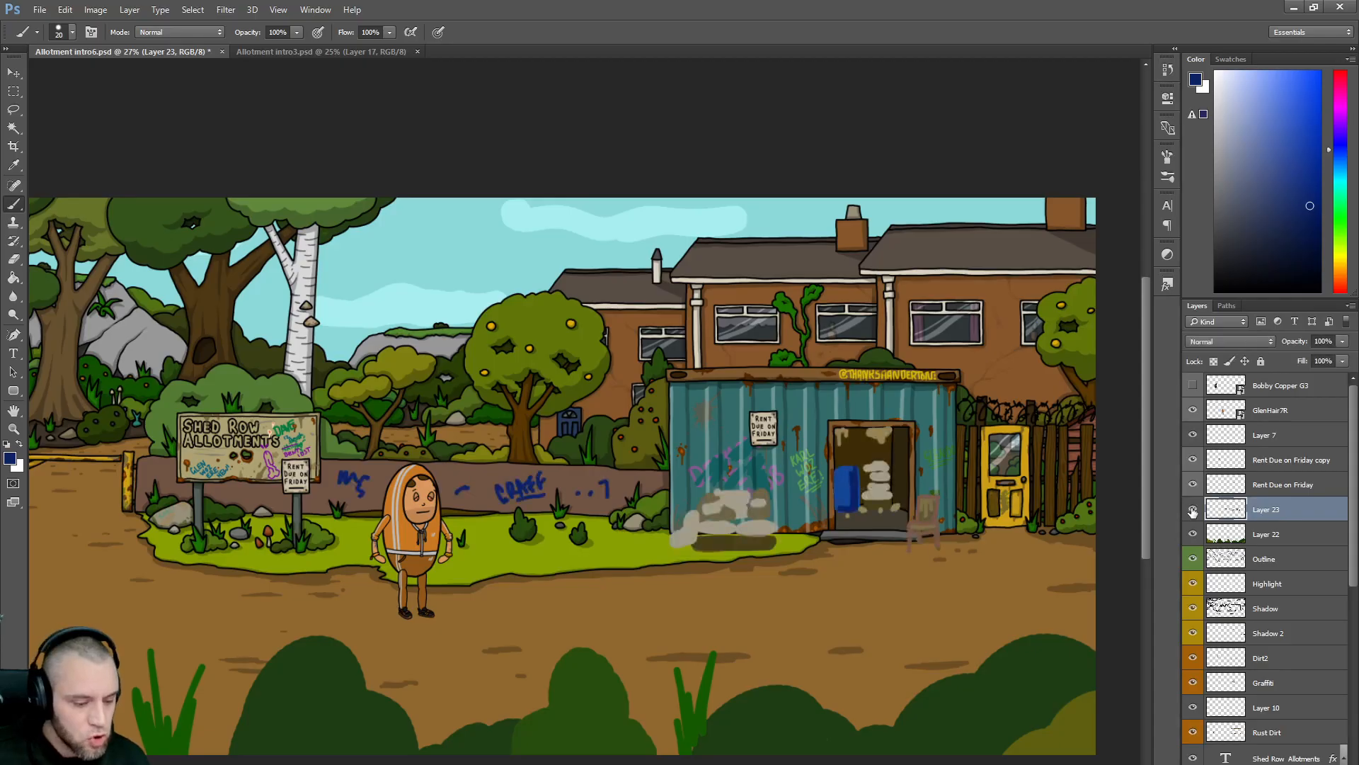
# - Compare the scene with and without the rough painted props on Layer 23 by toggling that layer's visibility
pyautogui.click(1193, 510)
pyautogui.click(1193, 510)
pyautogui.click(1193, 509)
pyautogui.click(1193, 510)
pyautogui.click(1193, 510)
pyautogui.click(1192, 509)
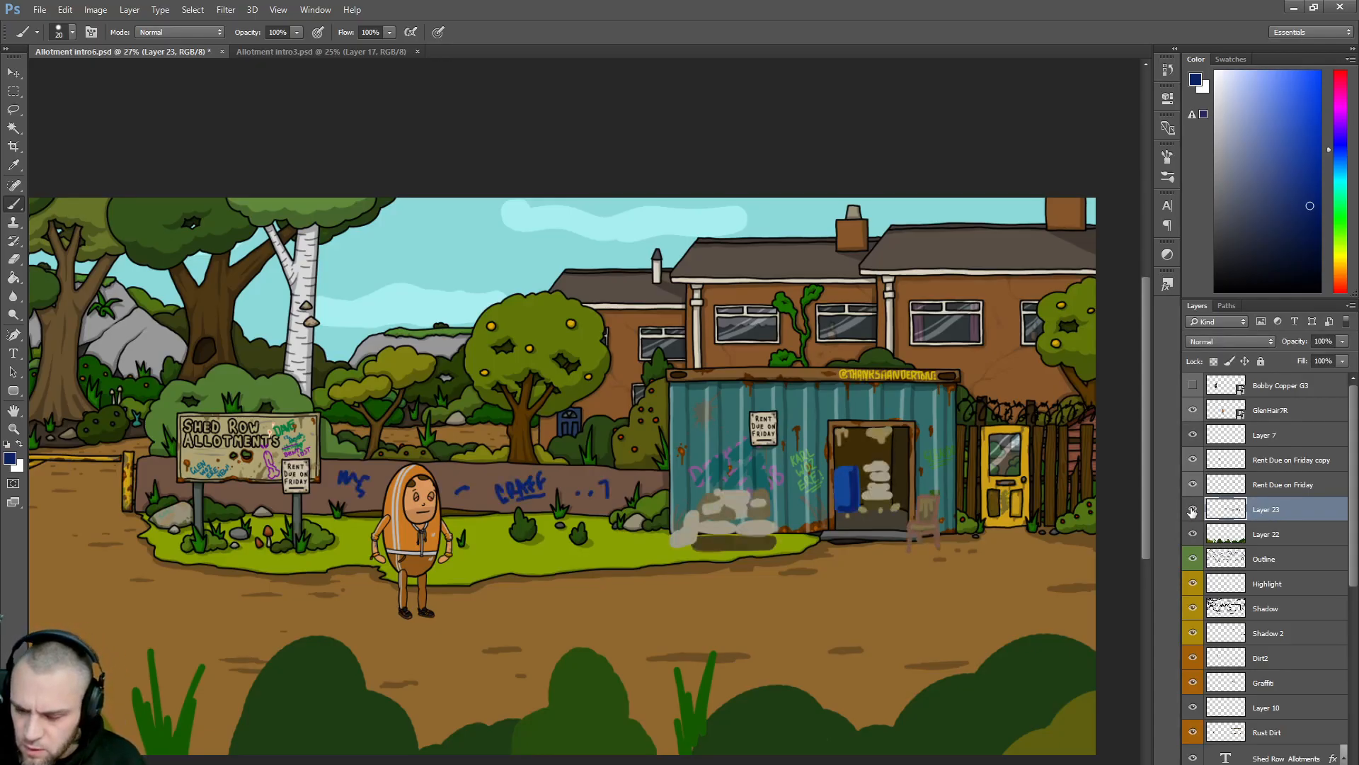
pyautogui.click(1193, 509)
pyautogui.click(1193, 510)
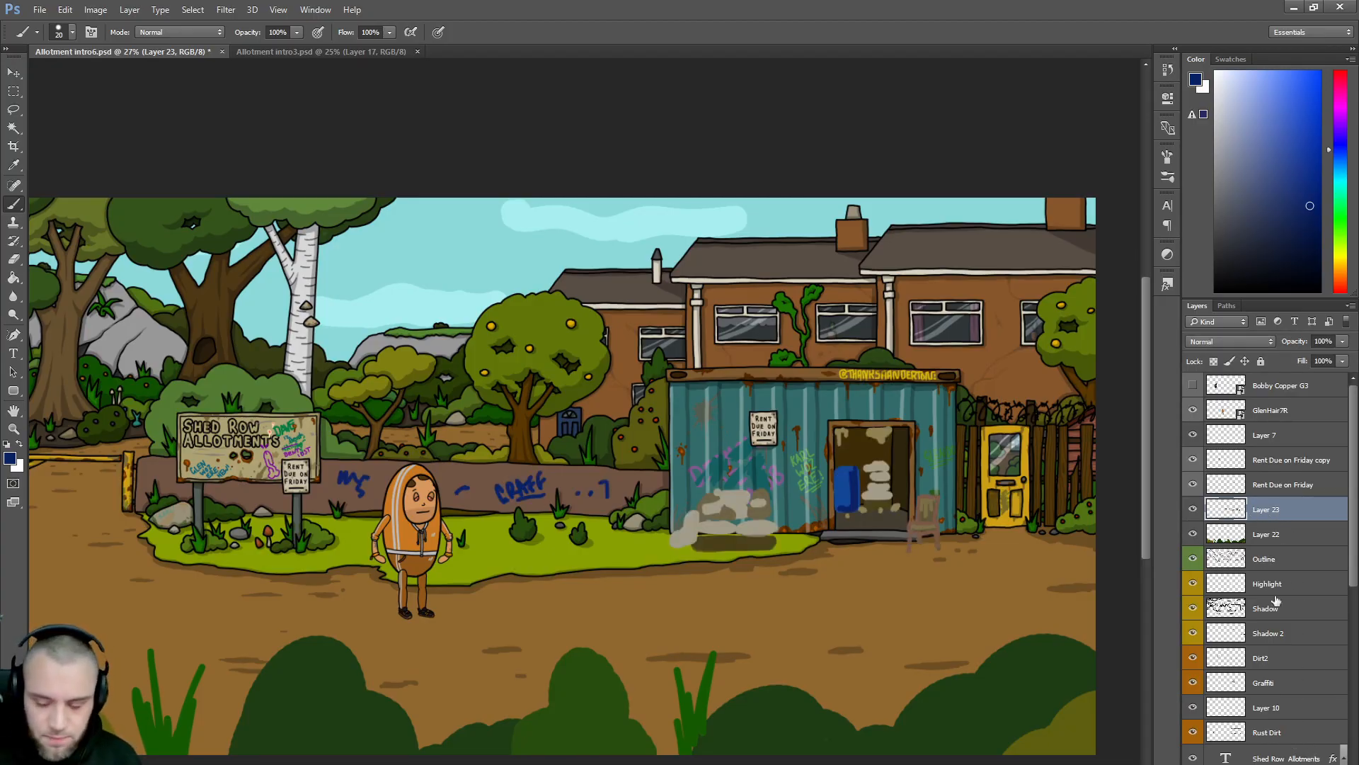
# - Add a new layer directly above Layer 23 and recheck the rough props by hiding and showing Layer 23
pyautogui.click(1323, 763)
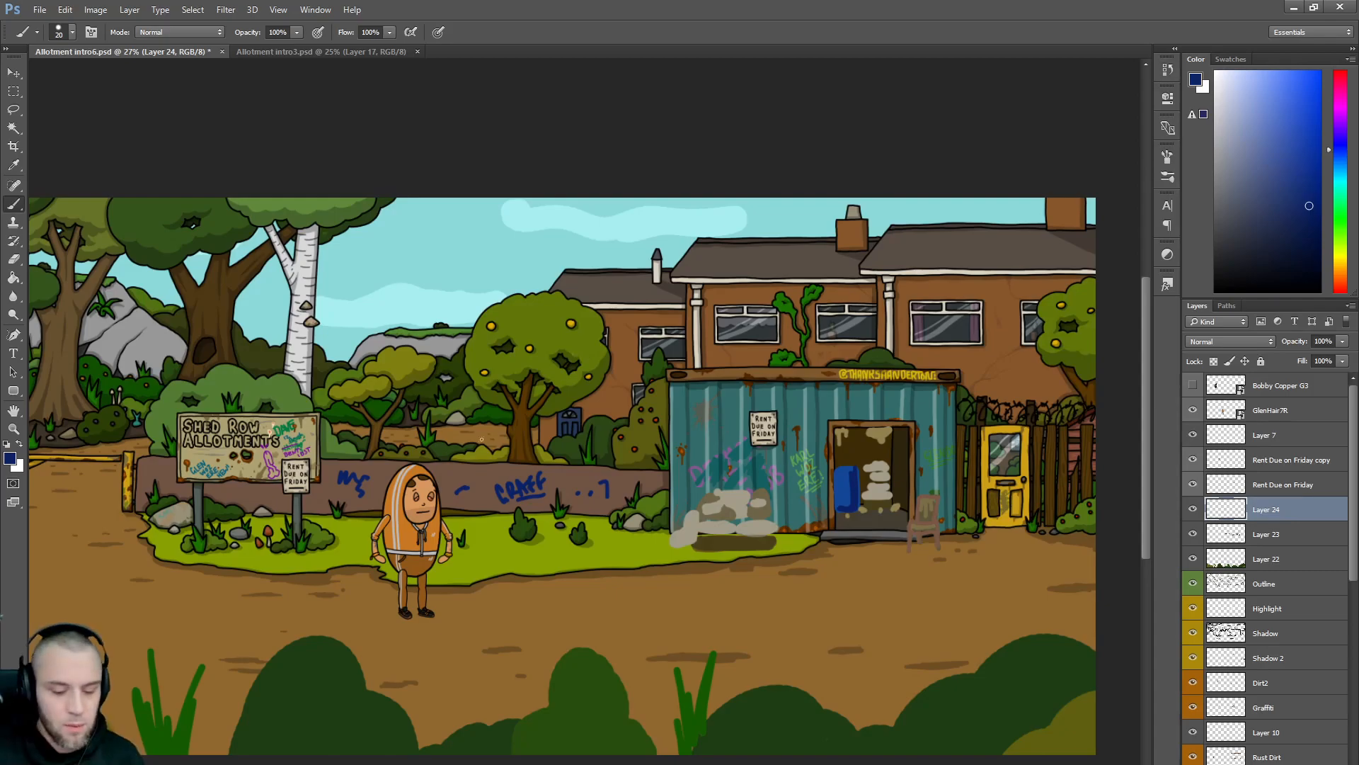
pyautogui.click(1193, 535)
pyautogui.click(1193, 535)
pyautogui.click(1193, 535)
pyautogui.click(1193, 535)
pyautogui.click(1193, 534)
pyautogui.click(1193, 534)
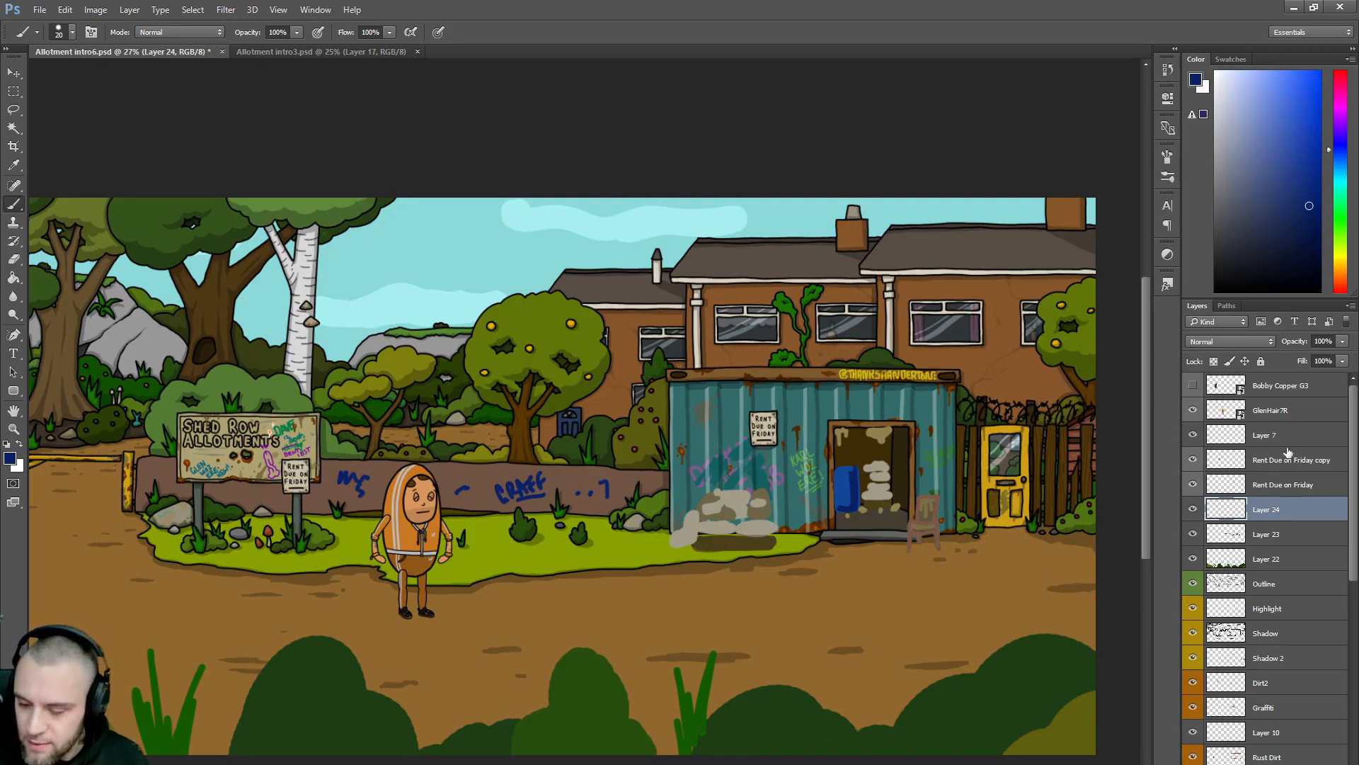
# - With a black brush at size 8, outline the two lowest sacks of the pile in front of the container
pyautogui.press('d')
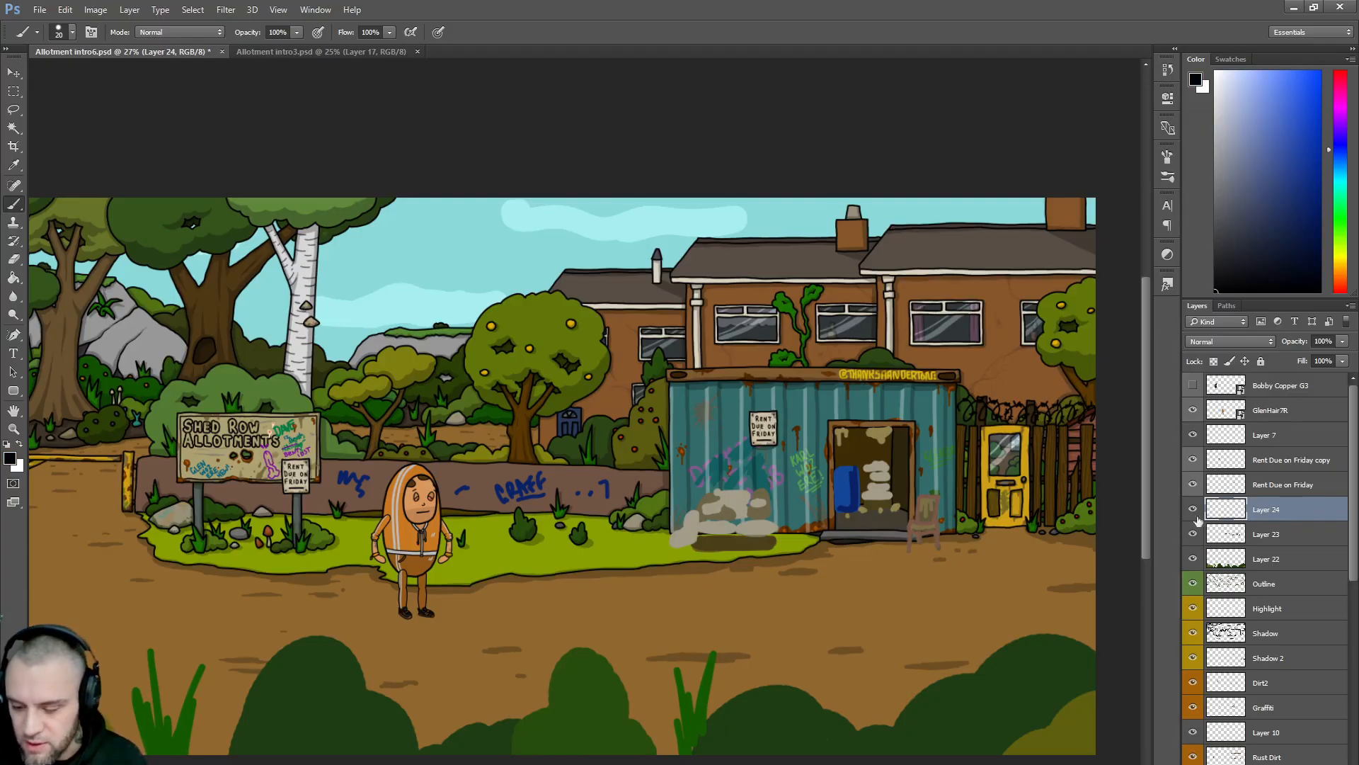
pyautogui.scroll(4, 841, 497)
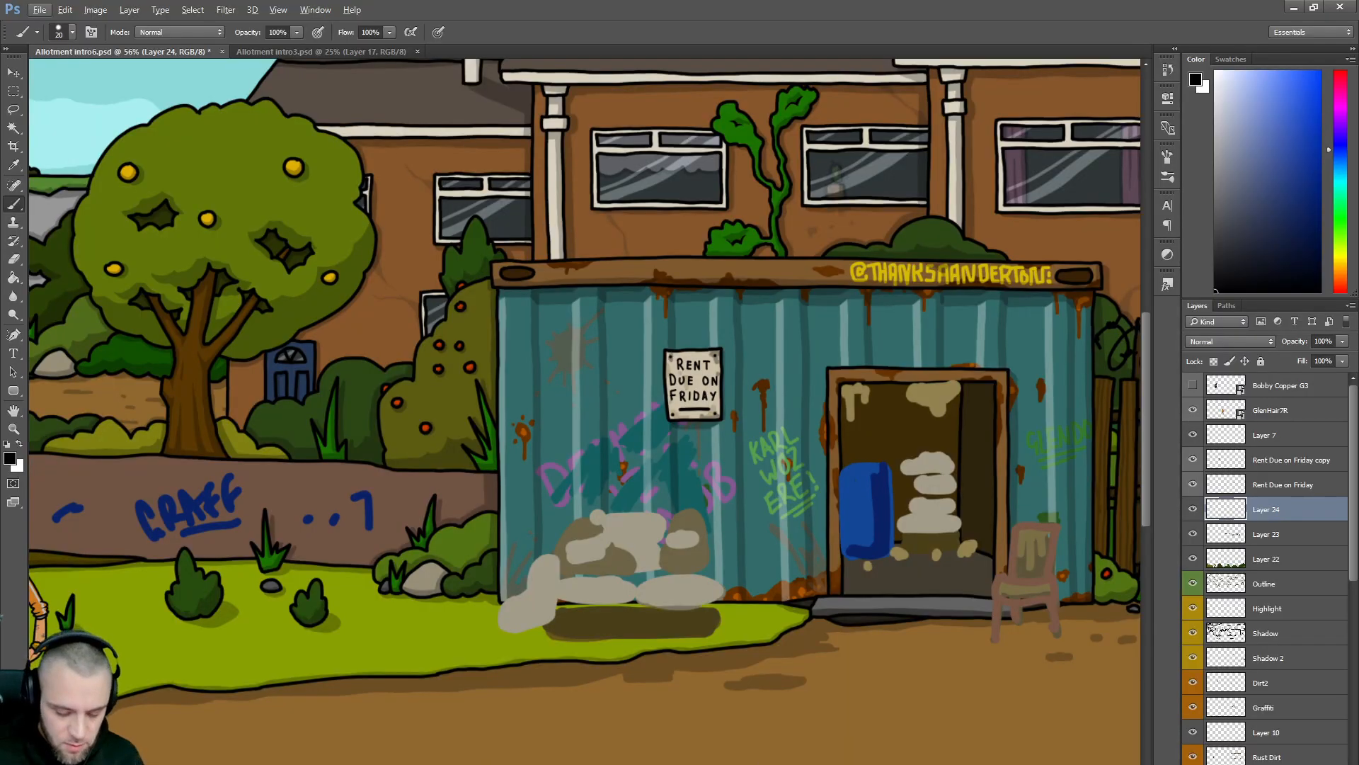
pyautogui.hscroll(-3, 752, 623)
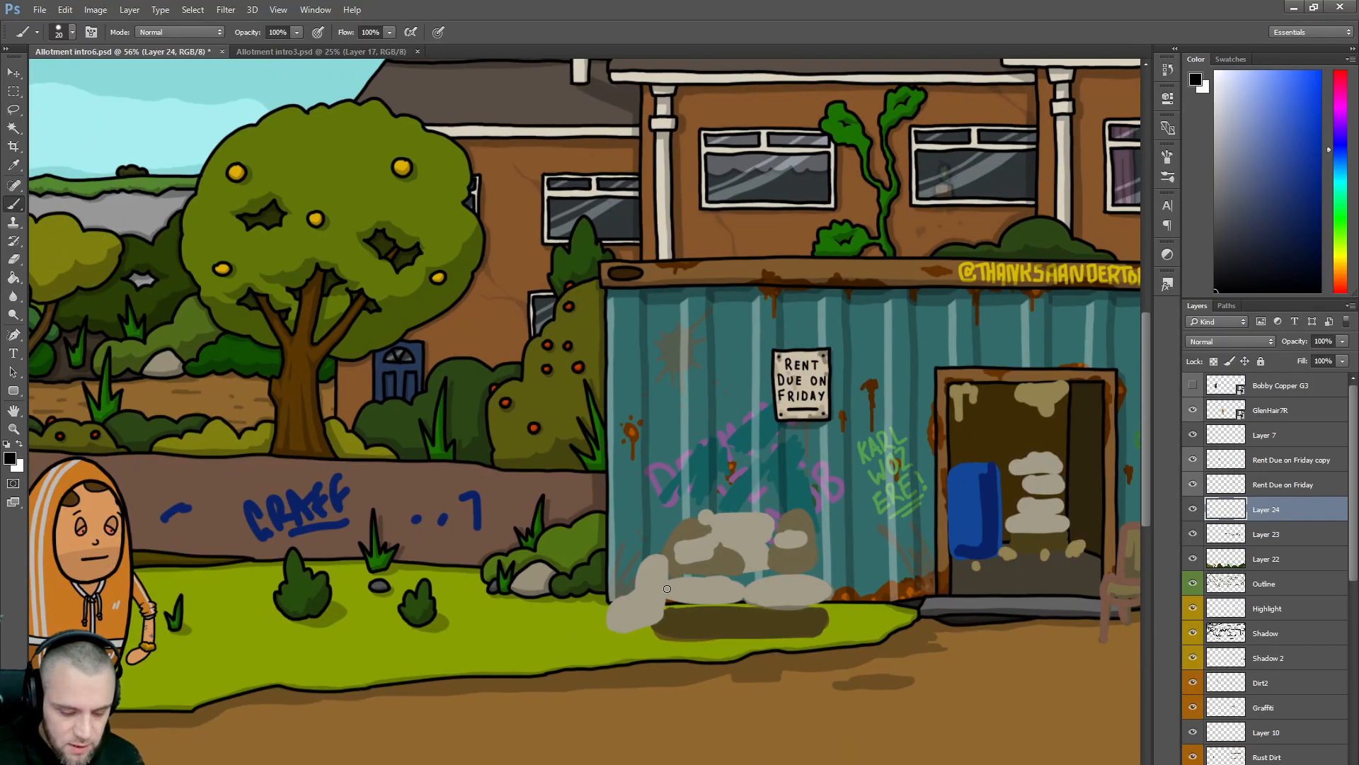
pyautogui.press('[')
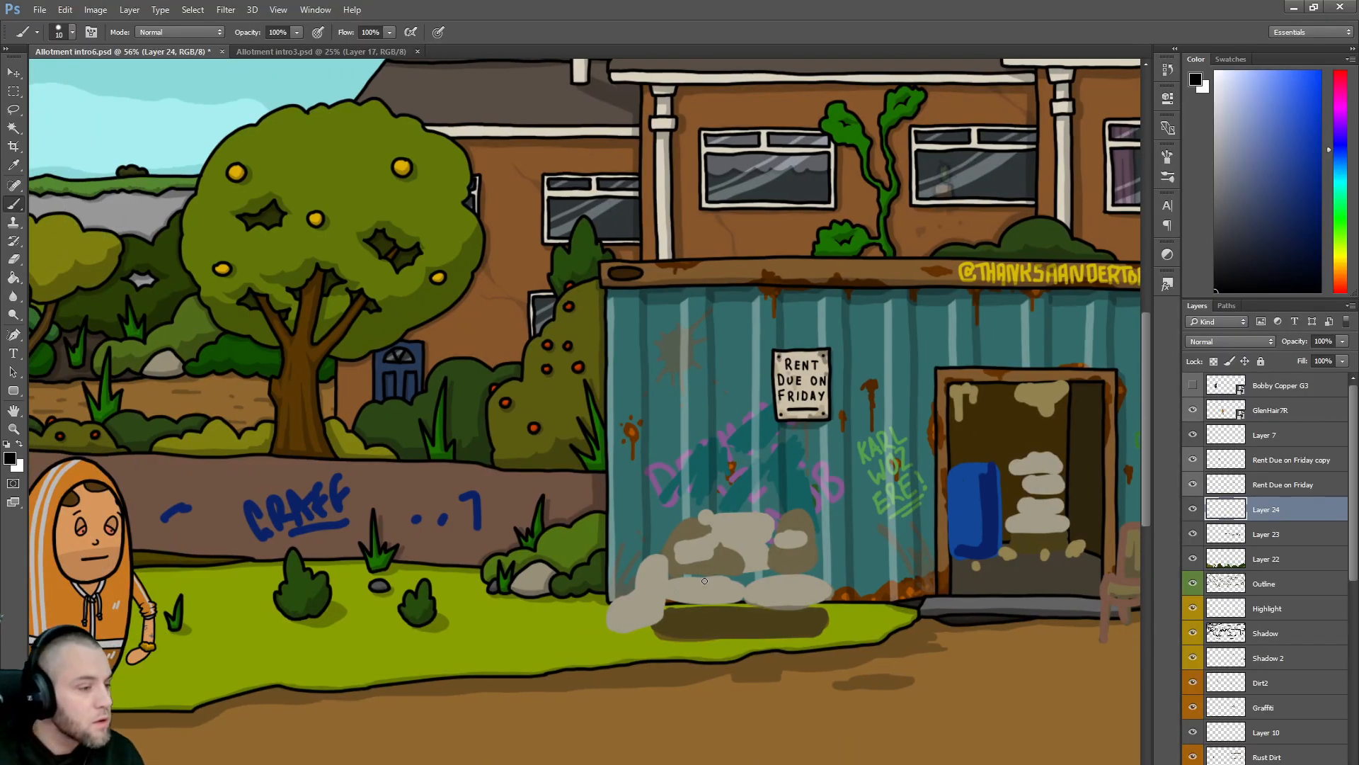
pyautogui.press('[')
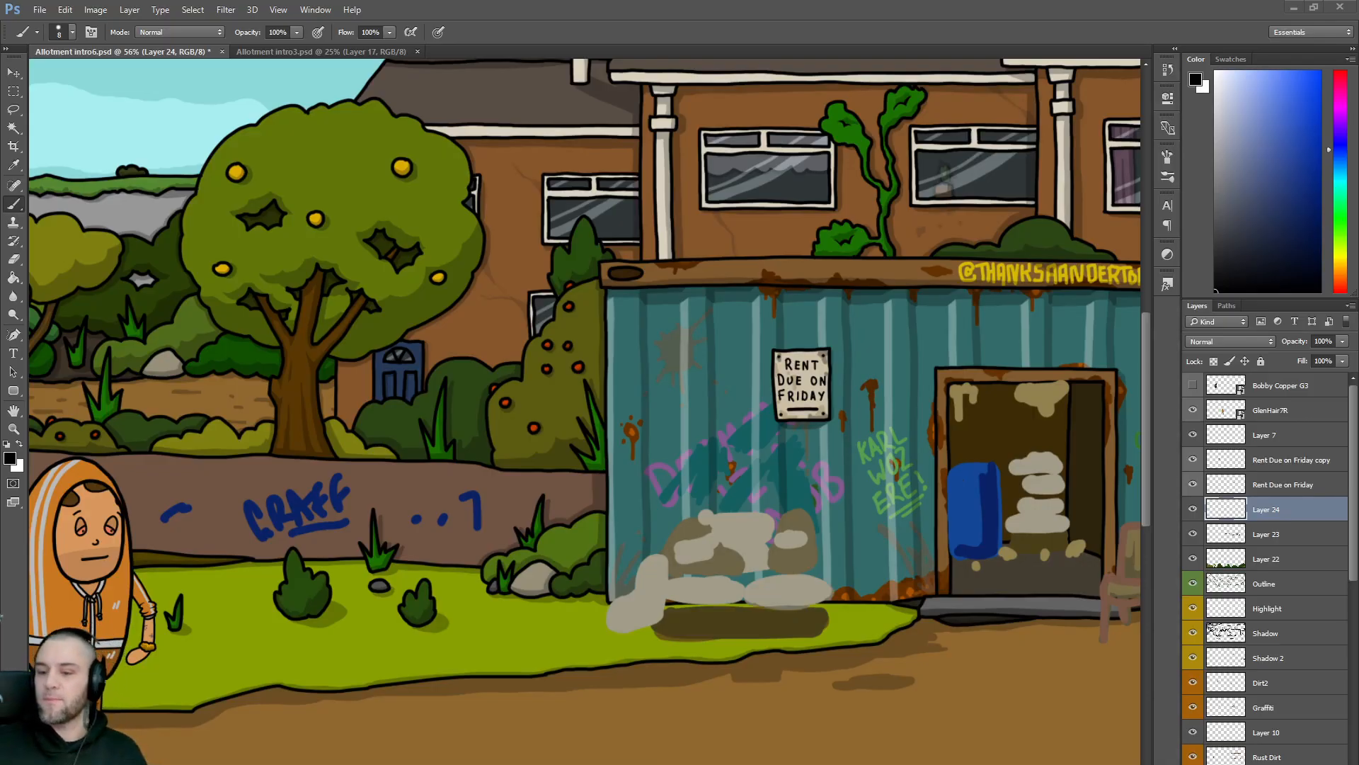
pyautogui.moveTo(1358, 173); pyautogui.dragTo(1358, 29)
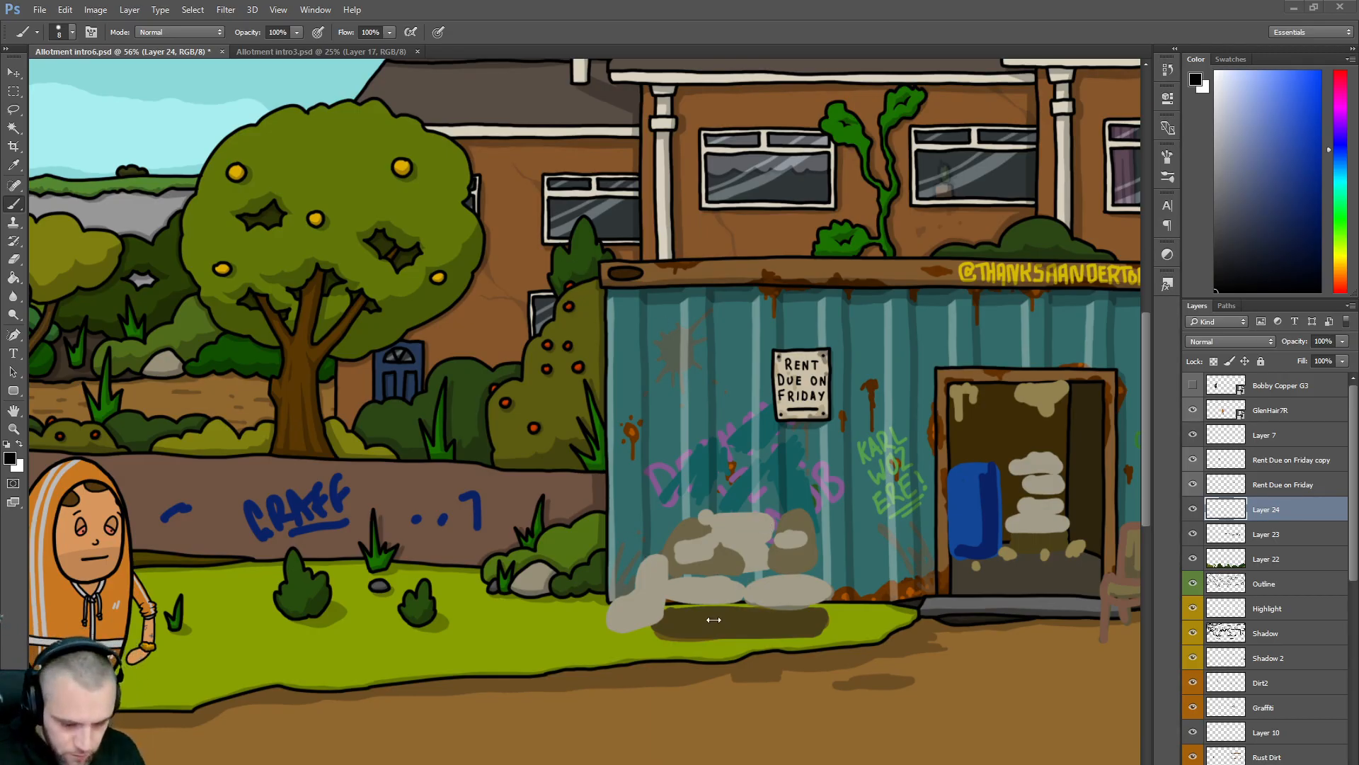
pyautogui.scroll(2, 696, 615)
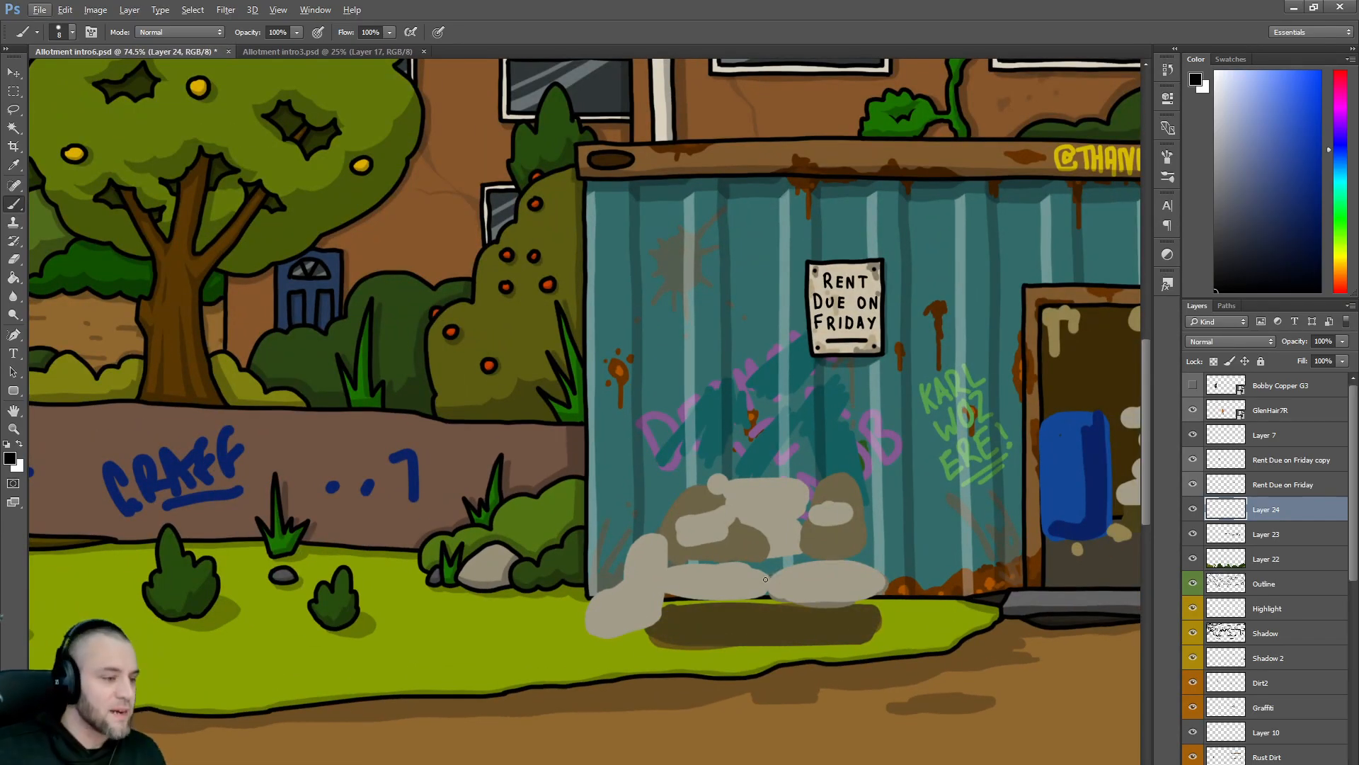
pyautogui.moveTo(768, 589)
pyautogui.mouseDown()
pyautogui.moveTo(790, 568)
pyautogui.moveTo(882, 572)
pyautogui.moveTo(881, 595)
pyautogui.moveTo(786, 604)
pyautogui.moveTo(769, 599)
pyautogui.moveTo(767, 577)
pyautogui.mouseUp()
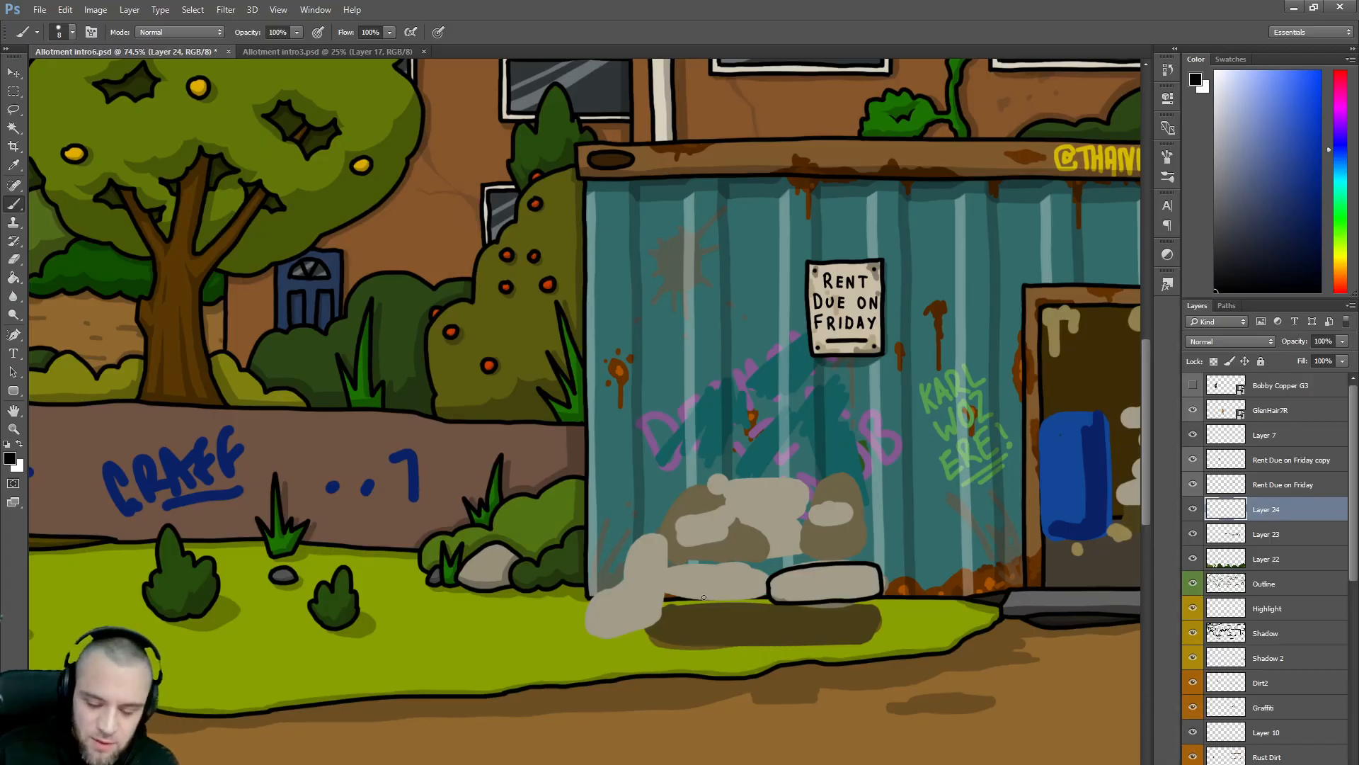
pyautogui.moveTo(767, 599)
pyautogui.mouseDown()
pyautogui.moveTo(749, 569)
pyautogui.moveTo(679, 564)
pyautogui.moveTo(656, 583)
pyautogui.moveTo(681, 602)
pyautogui.moveTo(762, 599)
pyautogui.mouseUp()
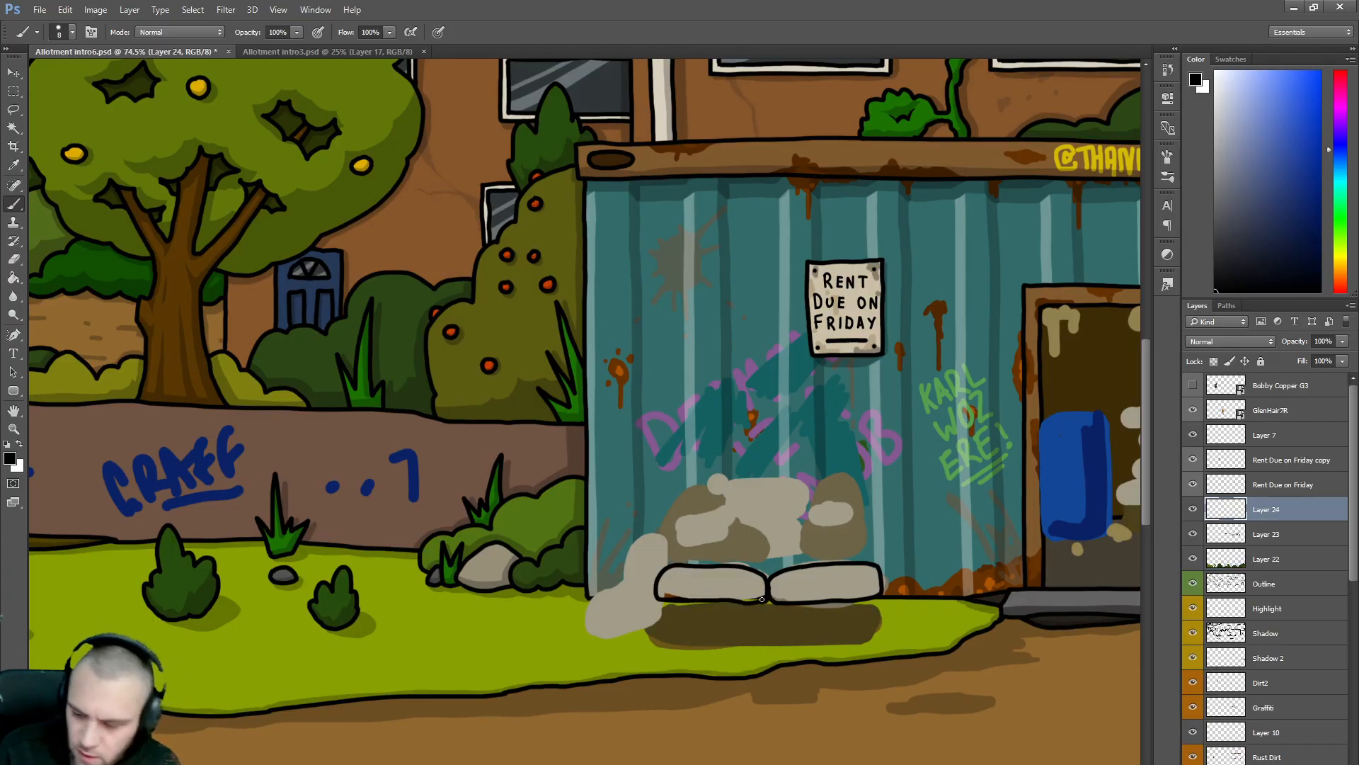
# - Lower the opacity of rough sketch Layer 23 to 64% and return to outline Layer 24 for drawing
pyautogui.click(1269, 544)
pyautogui.click(1340, 342)
pyautogui.moveTo(1310, 359); pyautogui.dragTo(1318, 362)
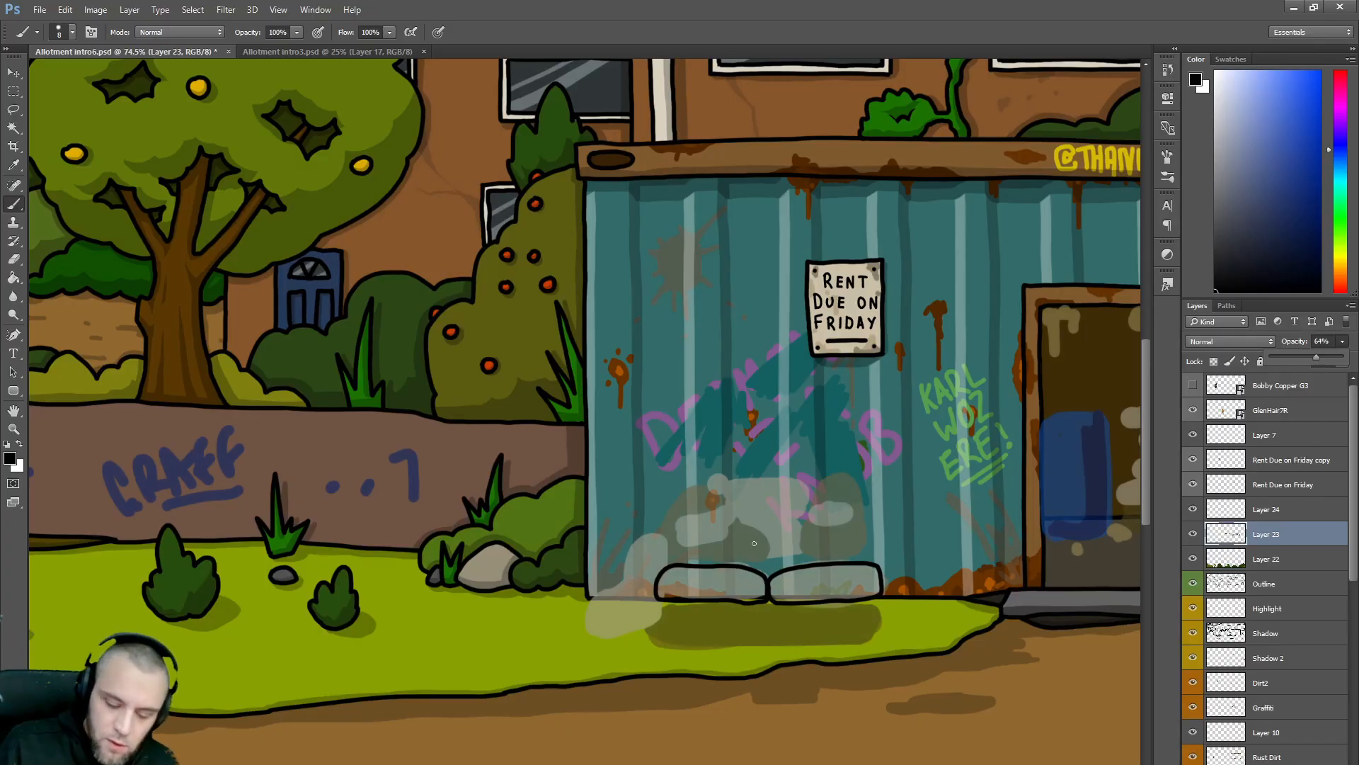
pyautogui.moveTo(725, 565)
pyautogui.mouseDown()
pyautogui.moveTo(822, 563)
pyautogui.moveTo(819, 551)
pyautogui.mouseUp()
pyautogui.hotkey('ctrl', 'z')
pyautogui.hotkey('alt', ']')
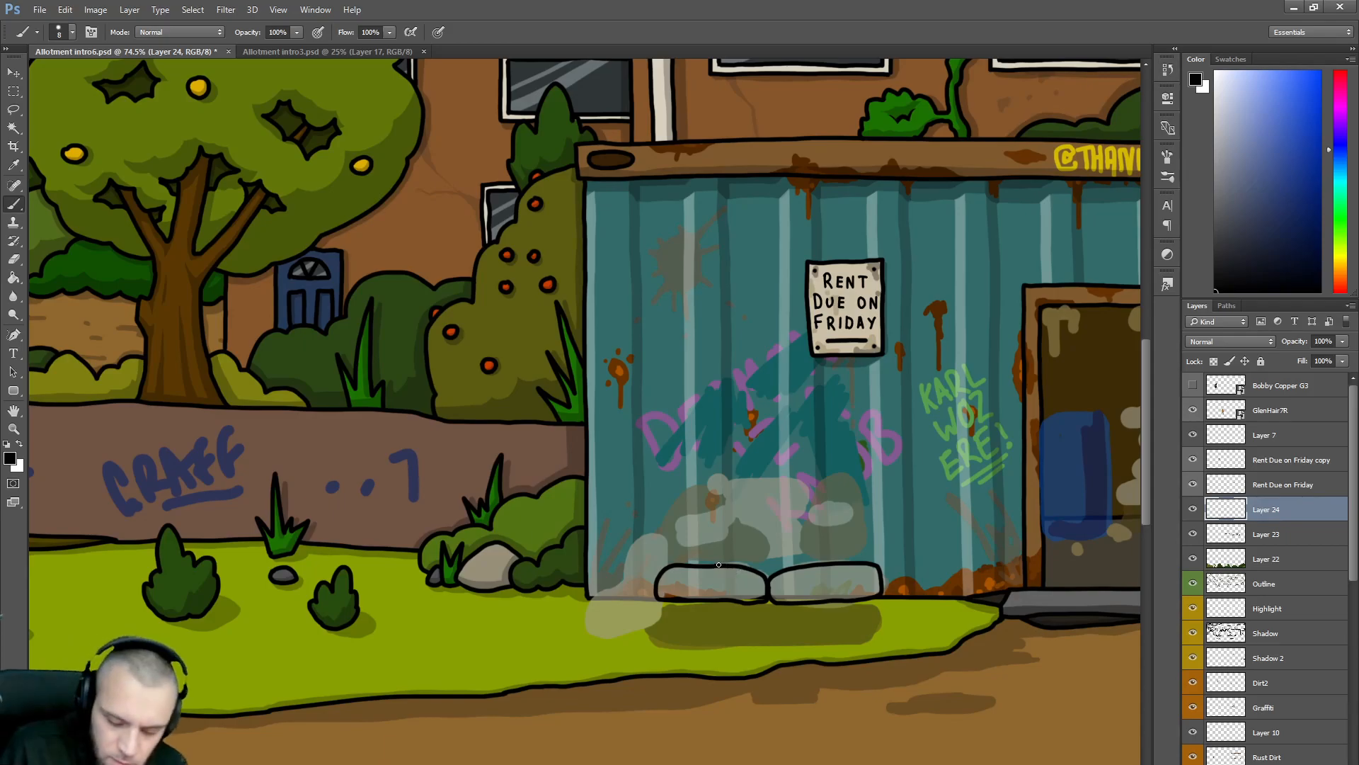
pyautogui.click(1193, 509)
pyautogui.click(1193, 509)
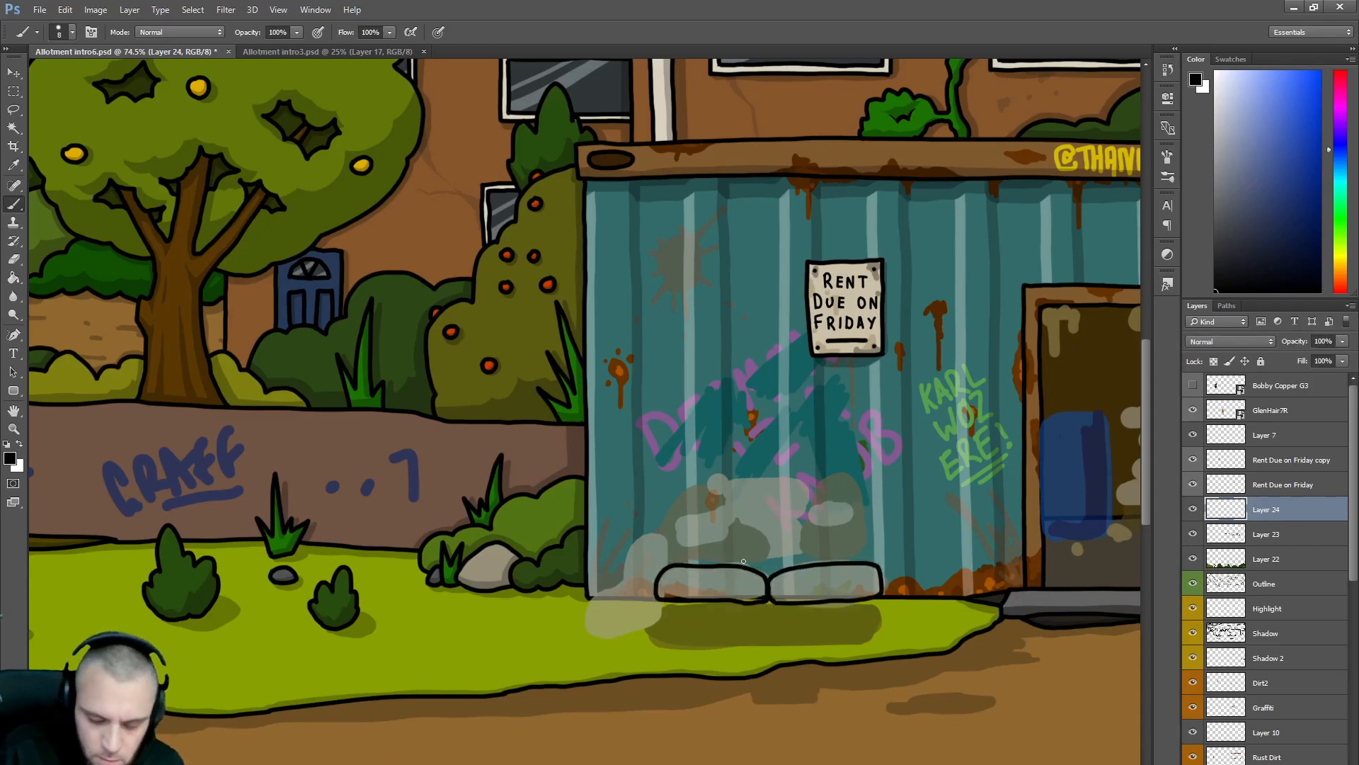
# - Outline the remaining sacks: one in the middle row, slumped ones at both ends and an upright one behind, with creases
pyautogui.moveTo(710, 565)
pyautogui.mouseDown()
pyautogui.moveTo(809, 564)
pyautogui.moveTo(818, 542)
pyautogui.moveTo(801, 528)
pyautogui.moveTo(728, 531)
pyautogui.moveTo(701, 549)
pyautogui.moveTo(706, 563)
pyautogui.mouseUp()
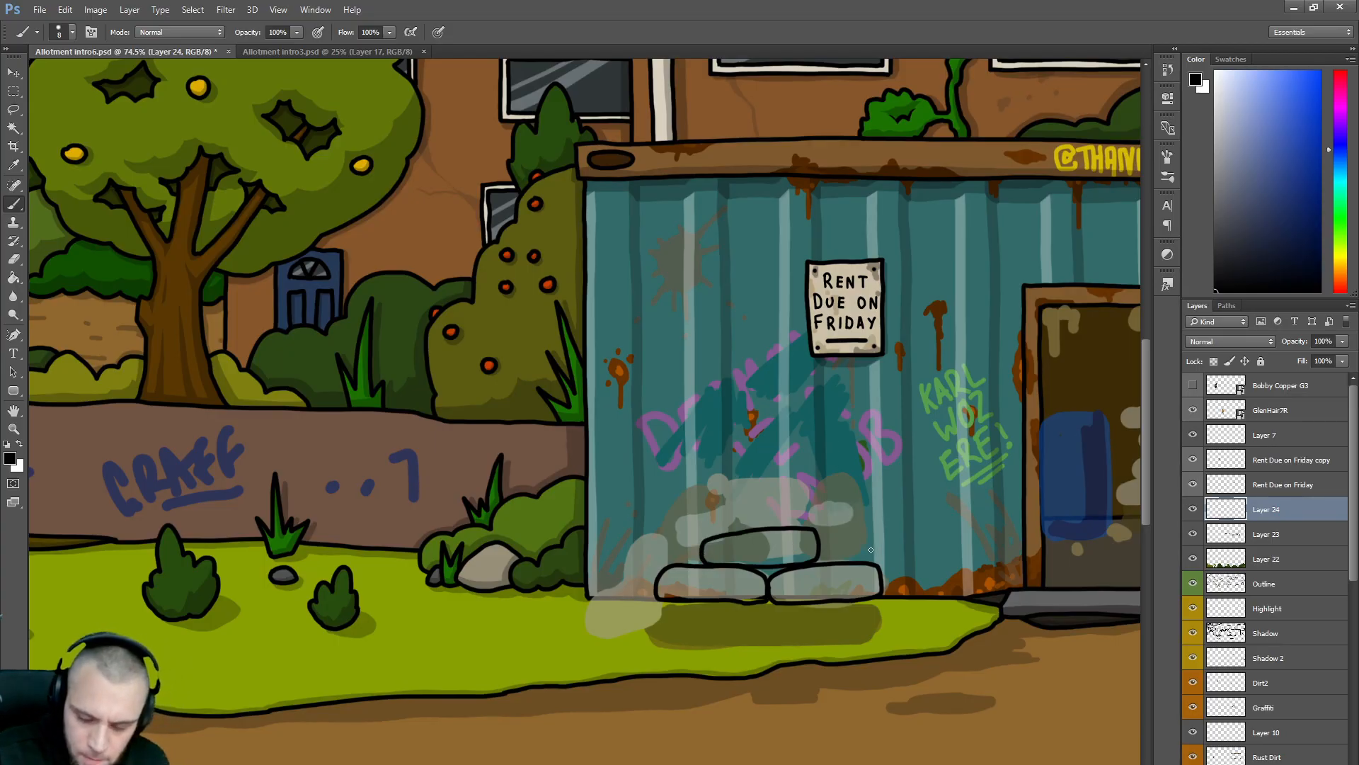
pyautogui.moveTo(875, 561)
pyautogui.mouseDown()
pyautogui.moveTo(840, 474)
pyautogui.moveTo(818, 476)
pyautogui.moveTo(824, 537)
pyautogui.moveTo(871, 561)
pyautogui.moveTo(839, 521)
pyautogui.mouseUp()
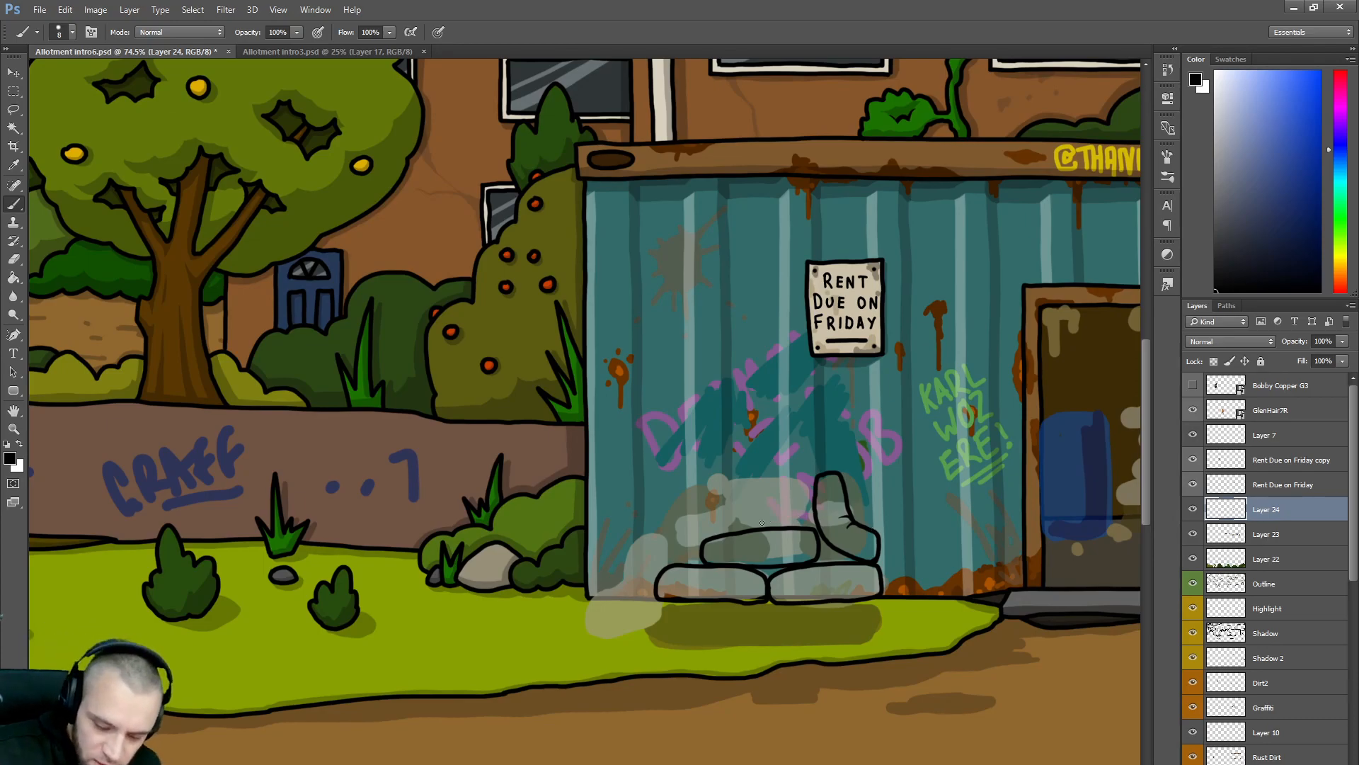
pyautogui.moveTo(759, 527)
pyautogui.mouseDown()
pyautogui.moveTo(749, 473)
pyautogui.moveTo(767, 460)
pyautogui.moveTo(803, 465)
pyautogui.moveTo(794, 523)
pyautogui.mouseUp()
pyautogui.moveTo(755, 469); pyautogui.dragTo(802, 461)
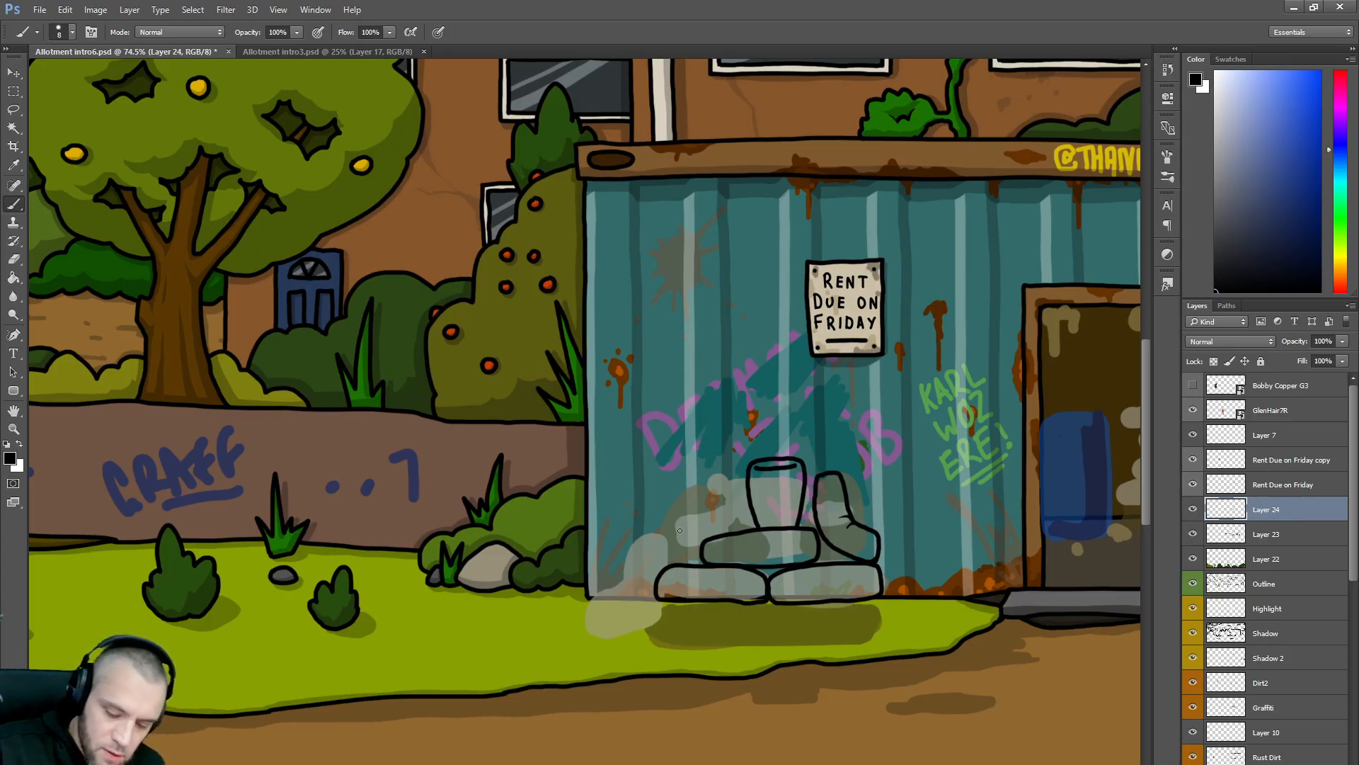
pyautogui.moveTo(743, 503)
pyautogui.mouseDown()
pyautogui.moveTo(740, 531)
pyautogui.moveTo(664, 559)
pyautogui.moveTo(648, 545)
pyautogui.moveTo(662, 518)
pyautogui.moveTo(701, 500)
pyautogui.moveTo(749, 503)
pyautogui.mouseUp()
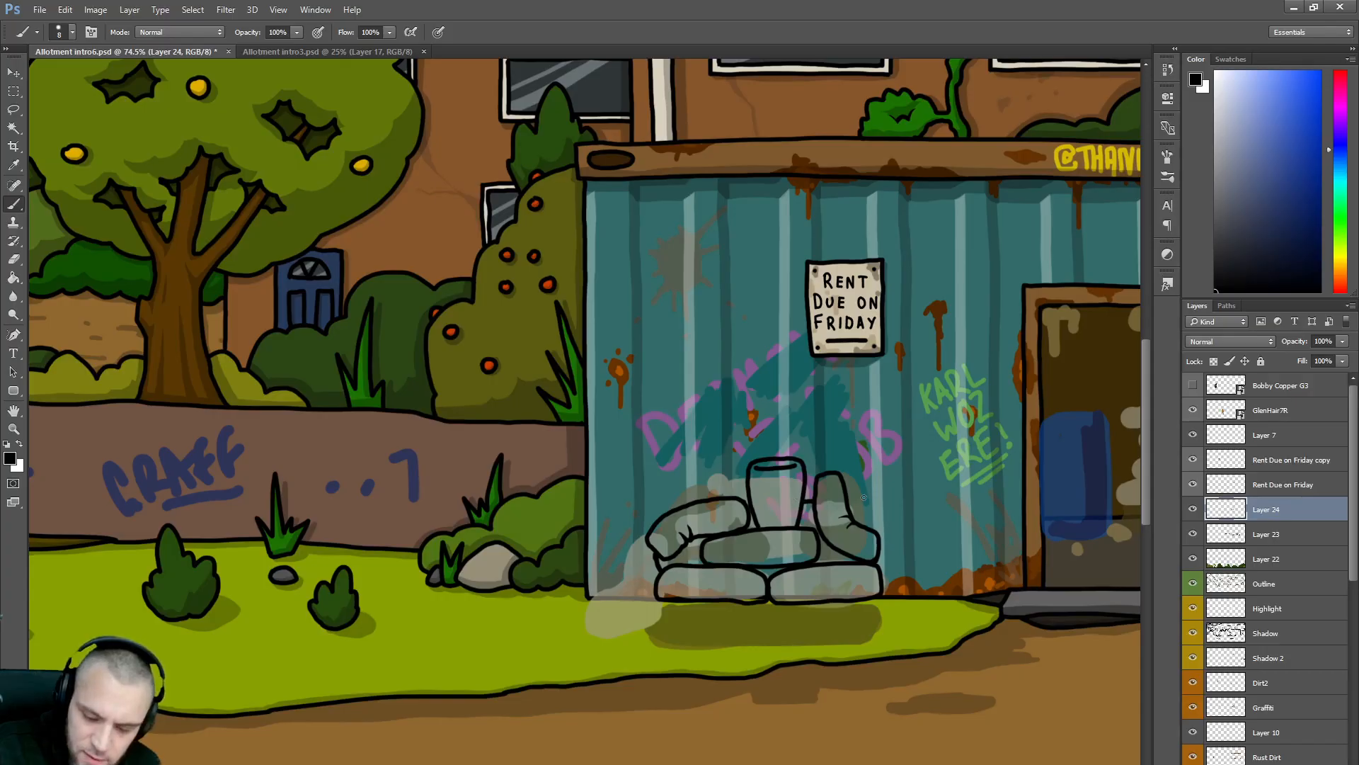
pyautogui.moveTo(847, 499); pyautogui.dragTo(868, 522)
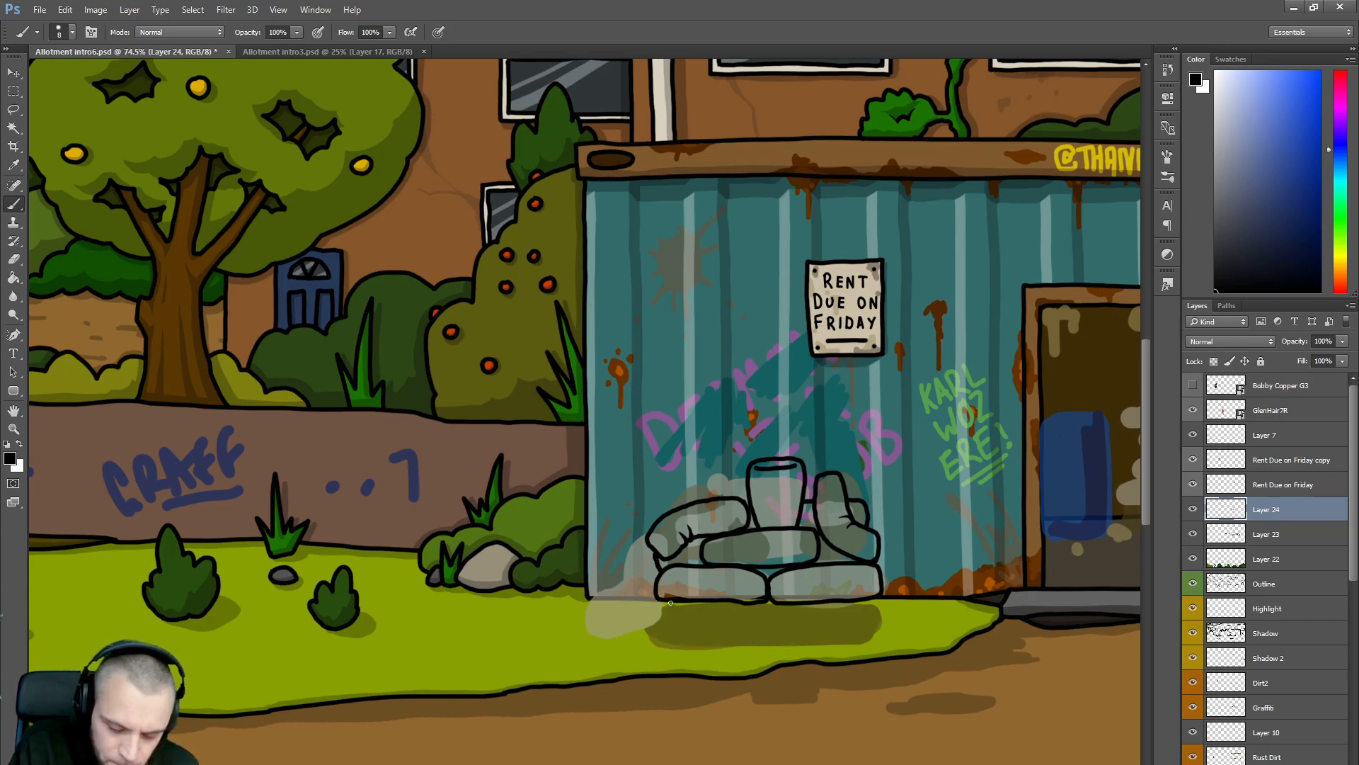
# - Outline a wooden pallet beneath the sacks with horizontal slats and upright supports, and check the line art by toggling its layer
pyautogui.moveTo(656, 599)
pyautogui.mouseDown()
pyautogui.moveTo(653, 630)
pyautogui.moveTo(712, 631)
pyautogui.moveTo(889, 623)
pyautogui.moveTo(890, 599)
pyautogui.mouseUp()
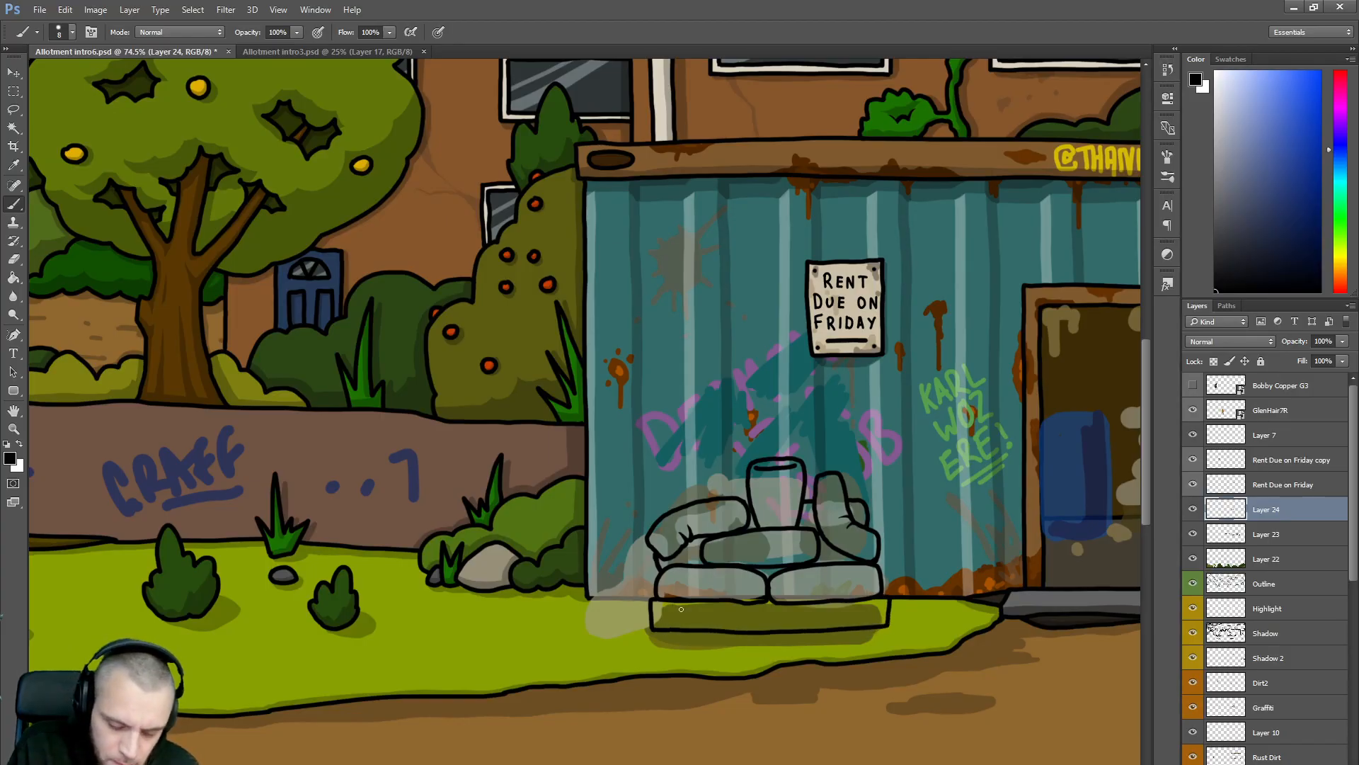
pyautogui.moveTo(678, 605); pyautogui.dragTo(679, 618)
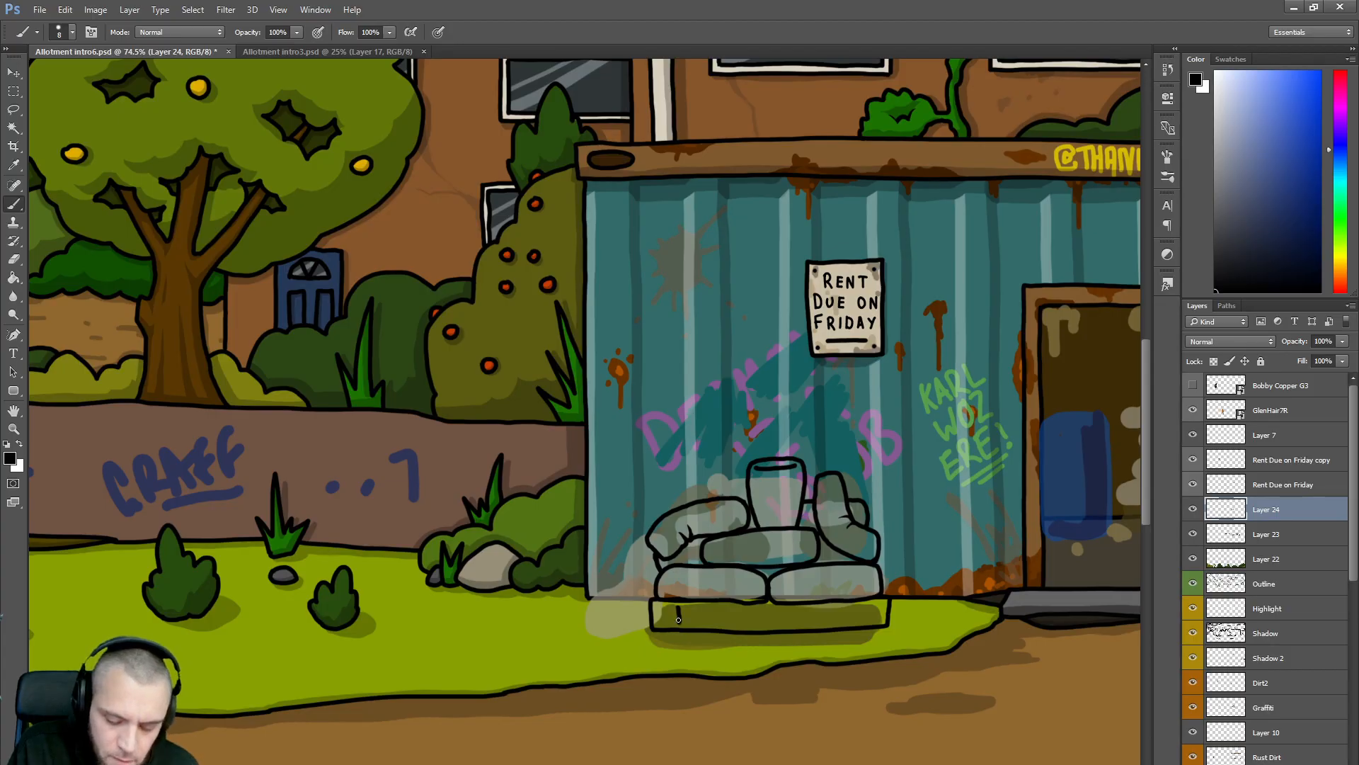
pyautogui.moveTo(653, 608); pyautogui.dragTo(884, 603)
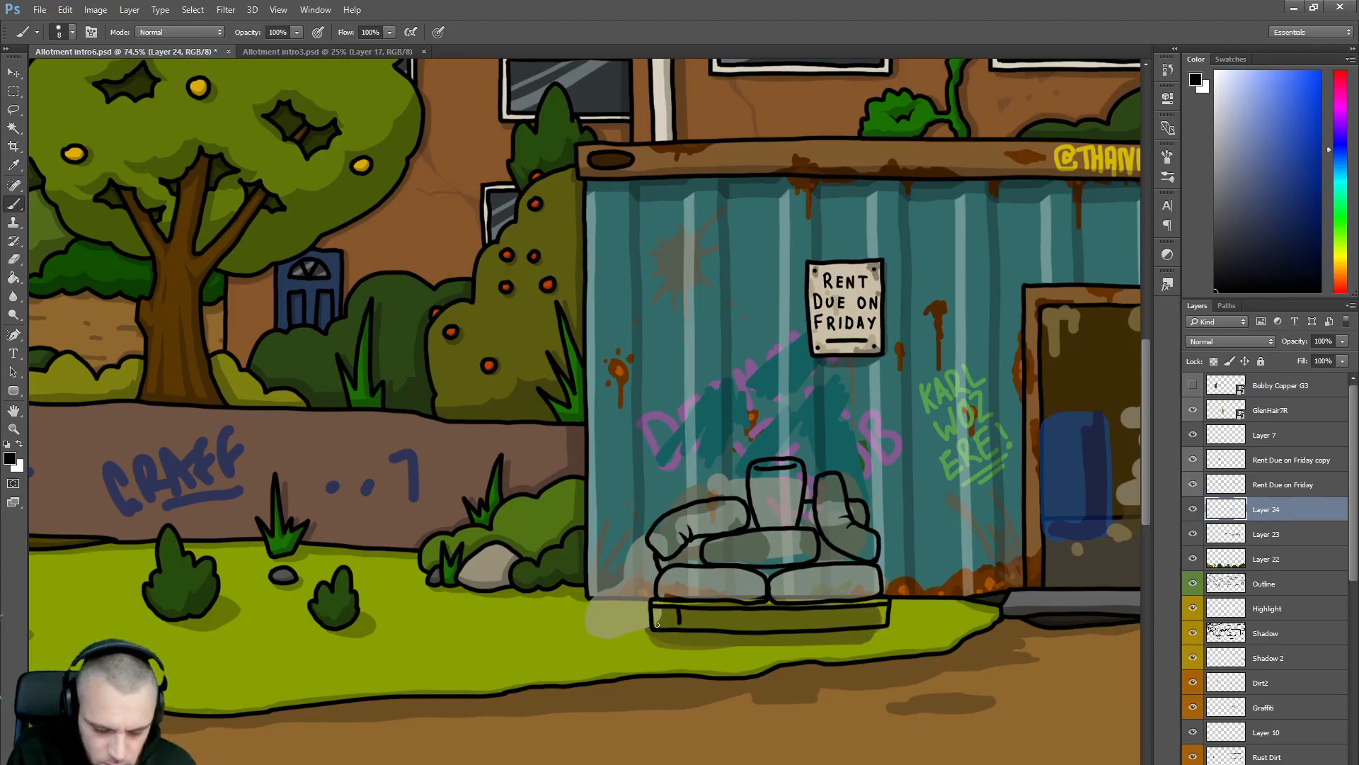
pyautogui.moveTo(655, 623); pyautogui.dragTo(884, 620)
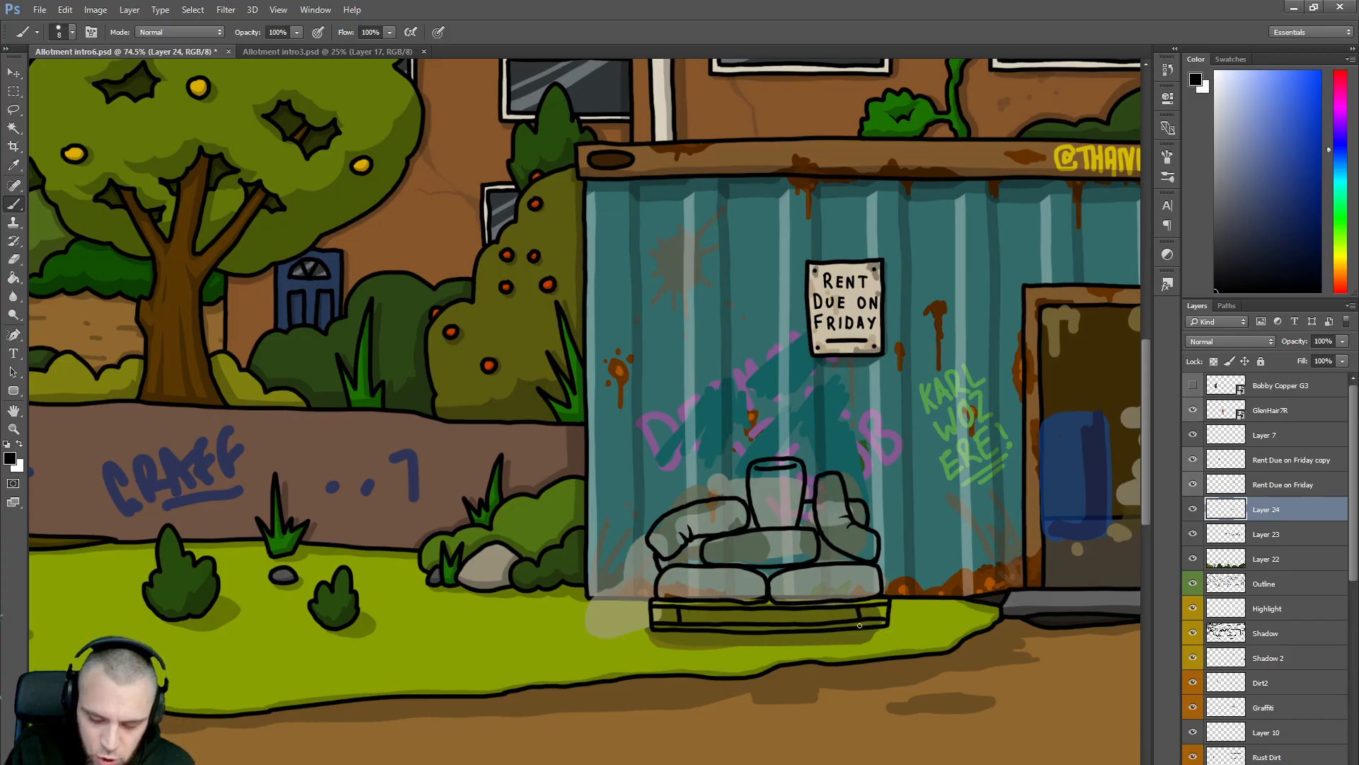
pyautogui.moveTo(779, 608)
pyautogui.mouseDown()
pyautogui.moveTo(778, 626)
pyautogui.moveTo(753, 623)
pyautogui.mouseUp()
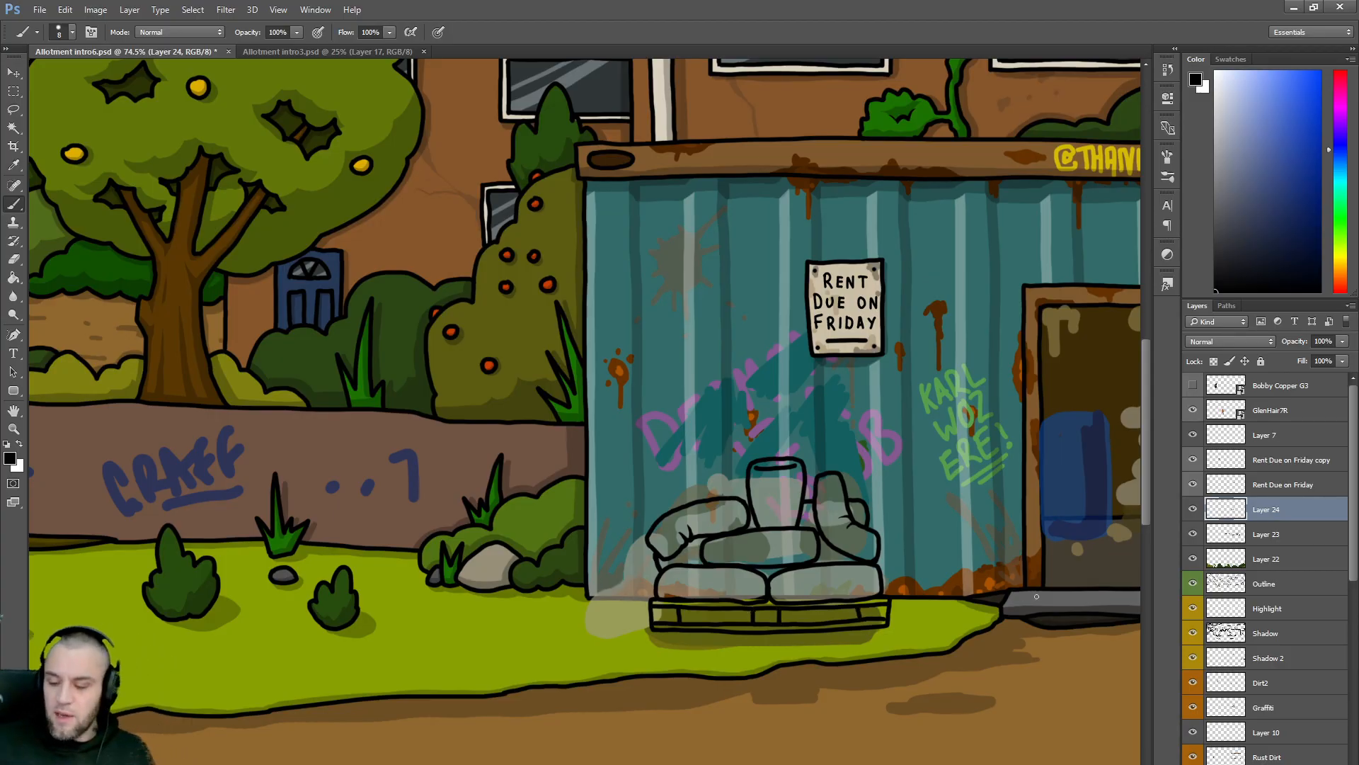
pyautogui.click(1194, 509)
pyautogui.click(1193, 510)
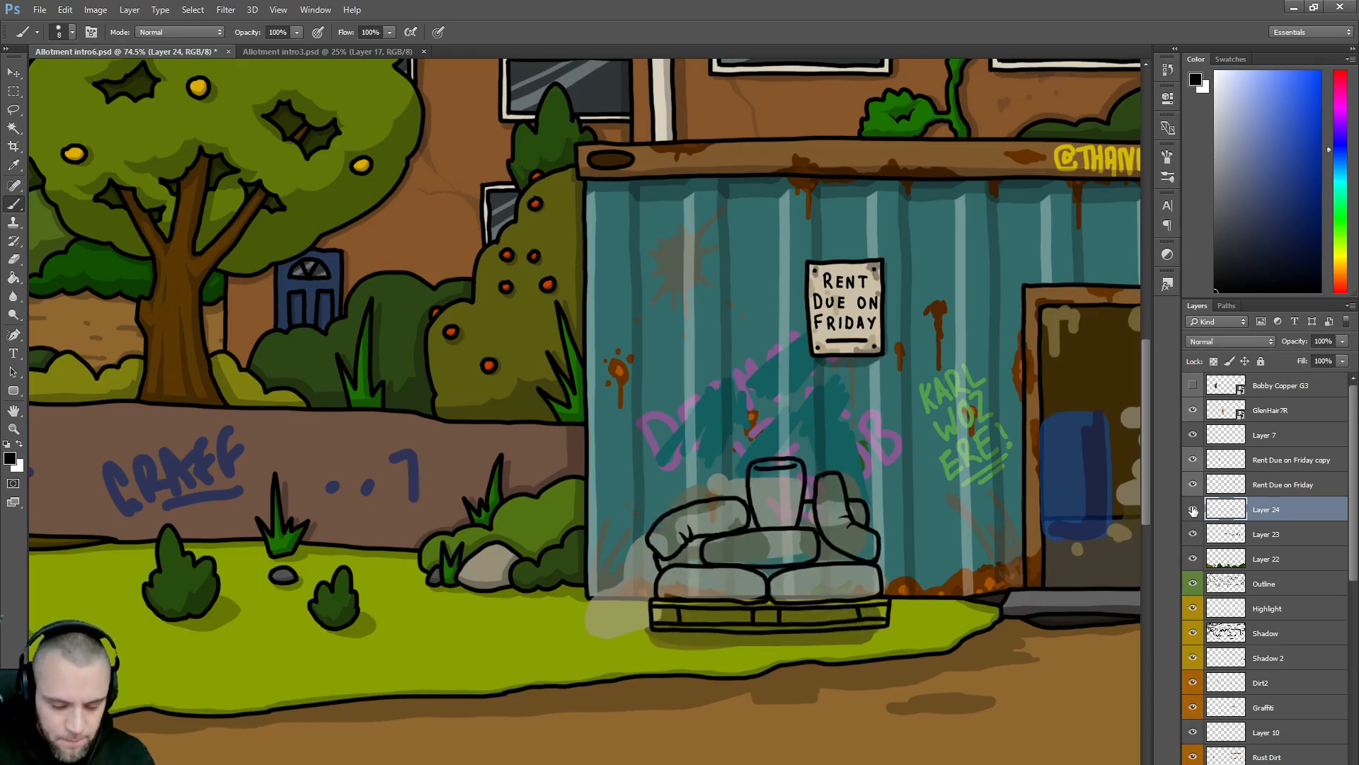
# - On a new layer, add the dark red text "Chick Chow" at 14 pt over the lower right sack
pyautogui.hotkey('ctrl', 'shift', 'alt', 'n')
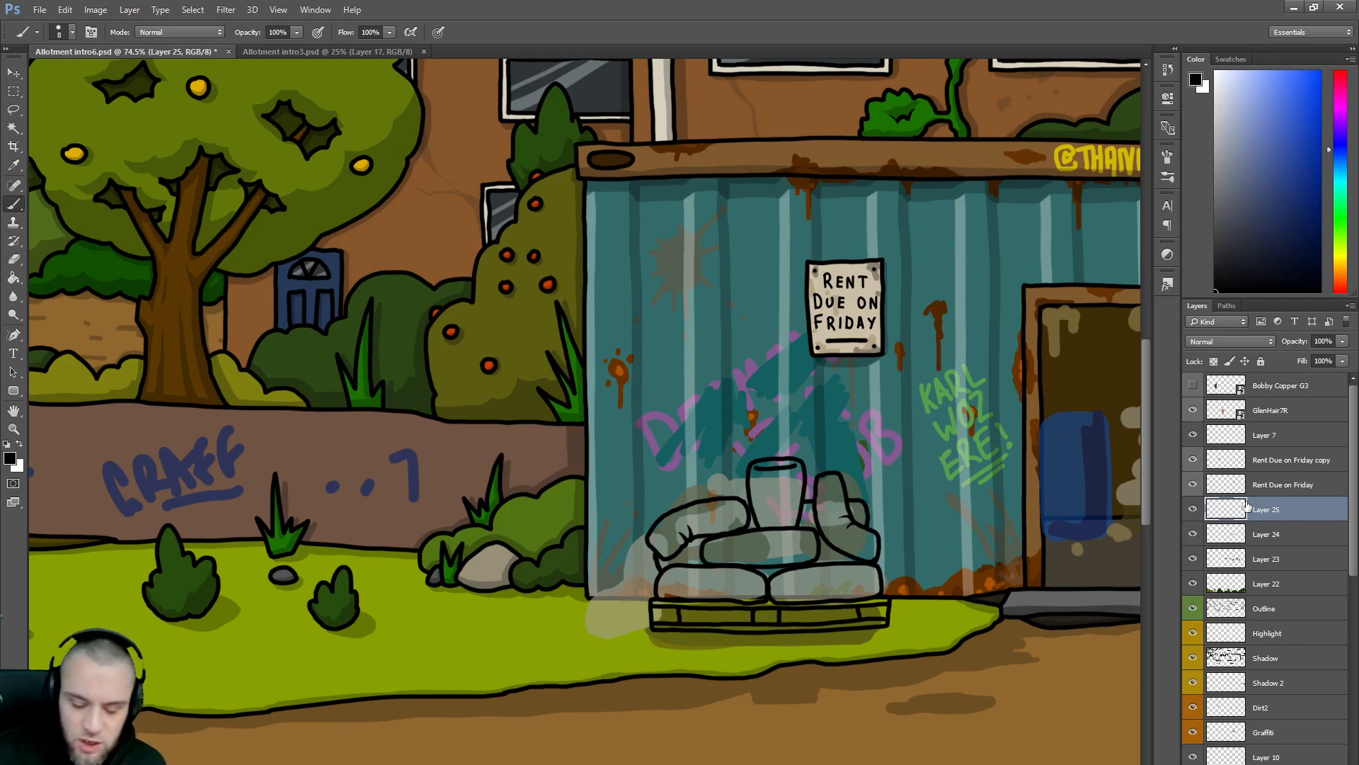
pyautogui.click(16, 355)
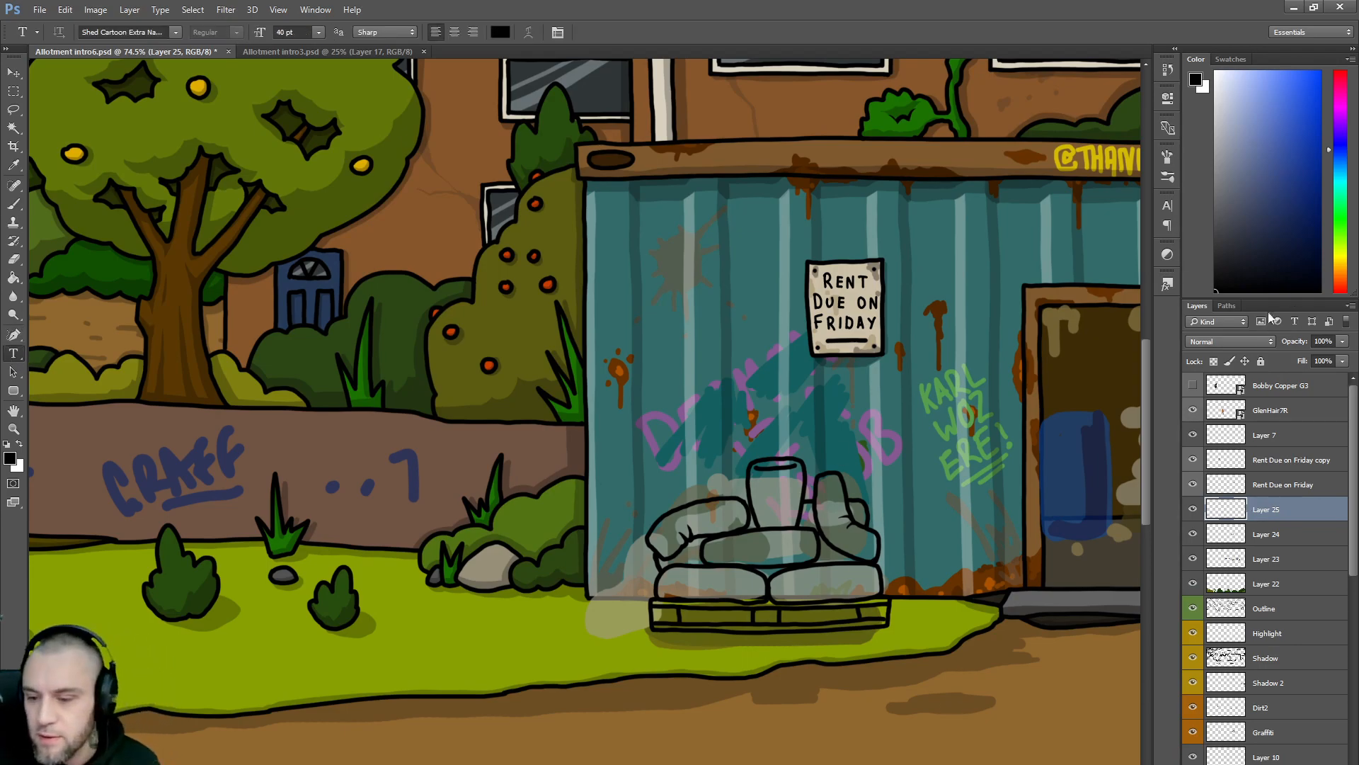
pyautogui.click(1334, 280)
pyautogui.moveTo(1300, 209); pyautogui.dragTo(1312, 206)
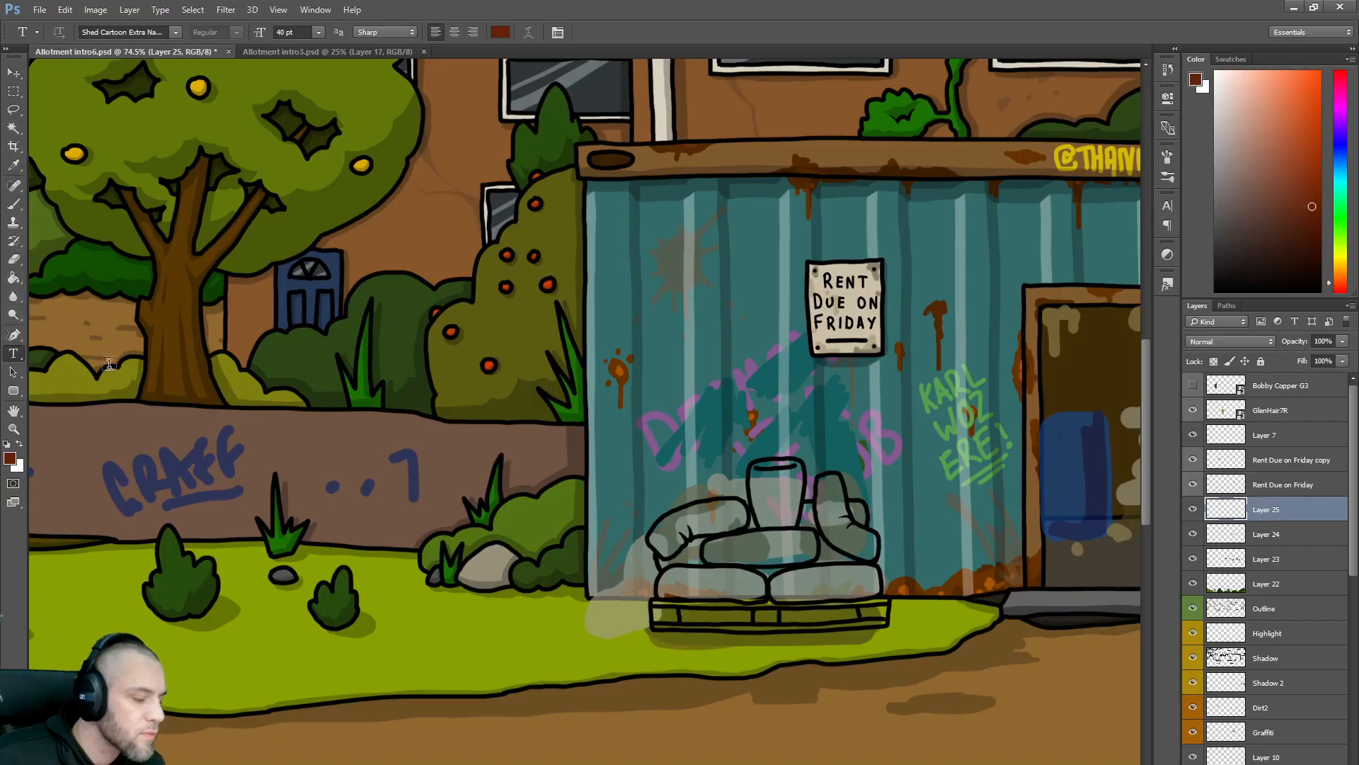
pyautogui.moveTo(777, 574); pyautogui.dragTo(879, 597)
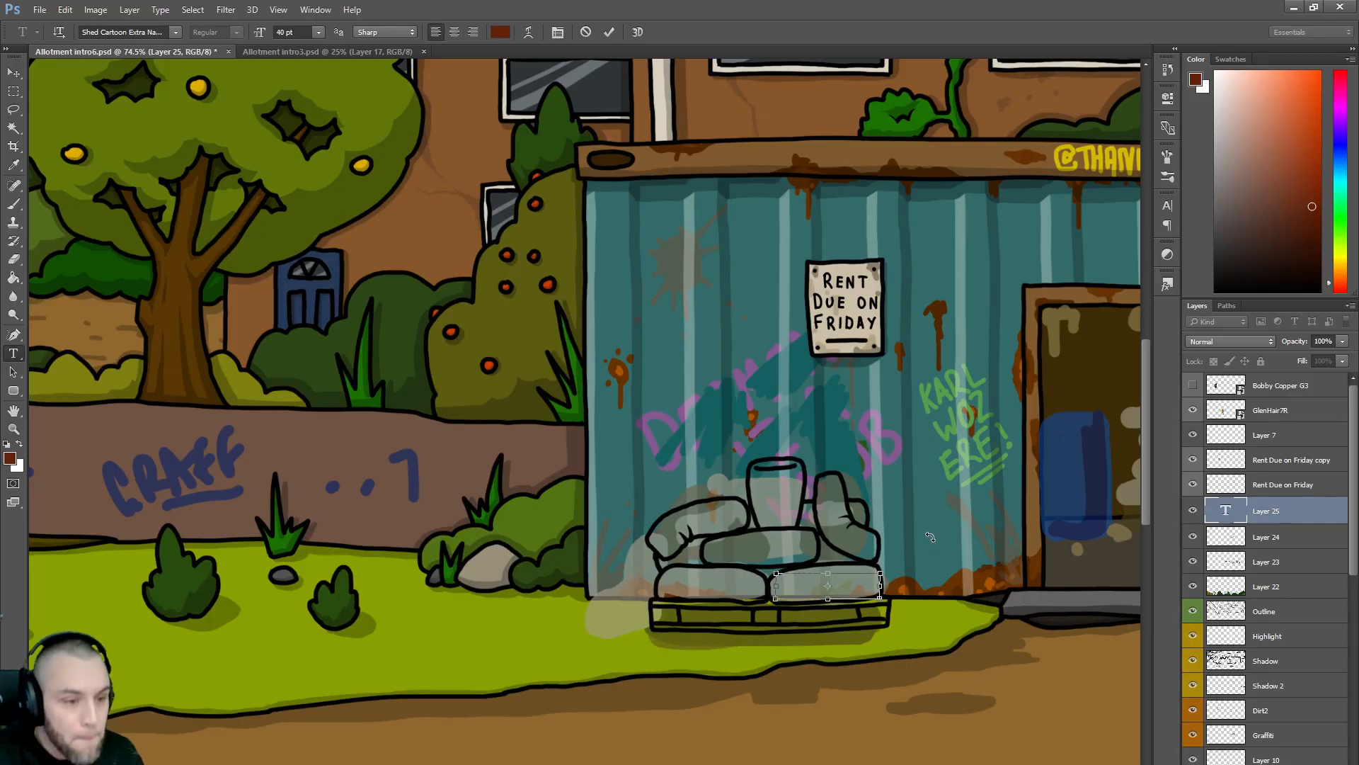
pyautogui.click(300, 32)
pyautogui.scroll(-5, 300, 33)
pyautogui.scroll(-4, 300, 32)
pyautogui.scroll(-14, 298, 32)
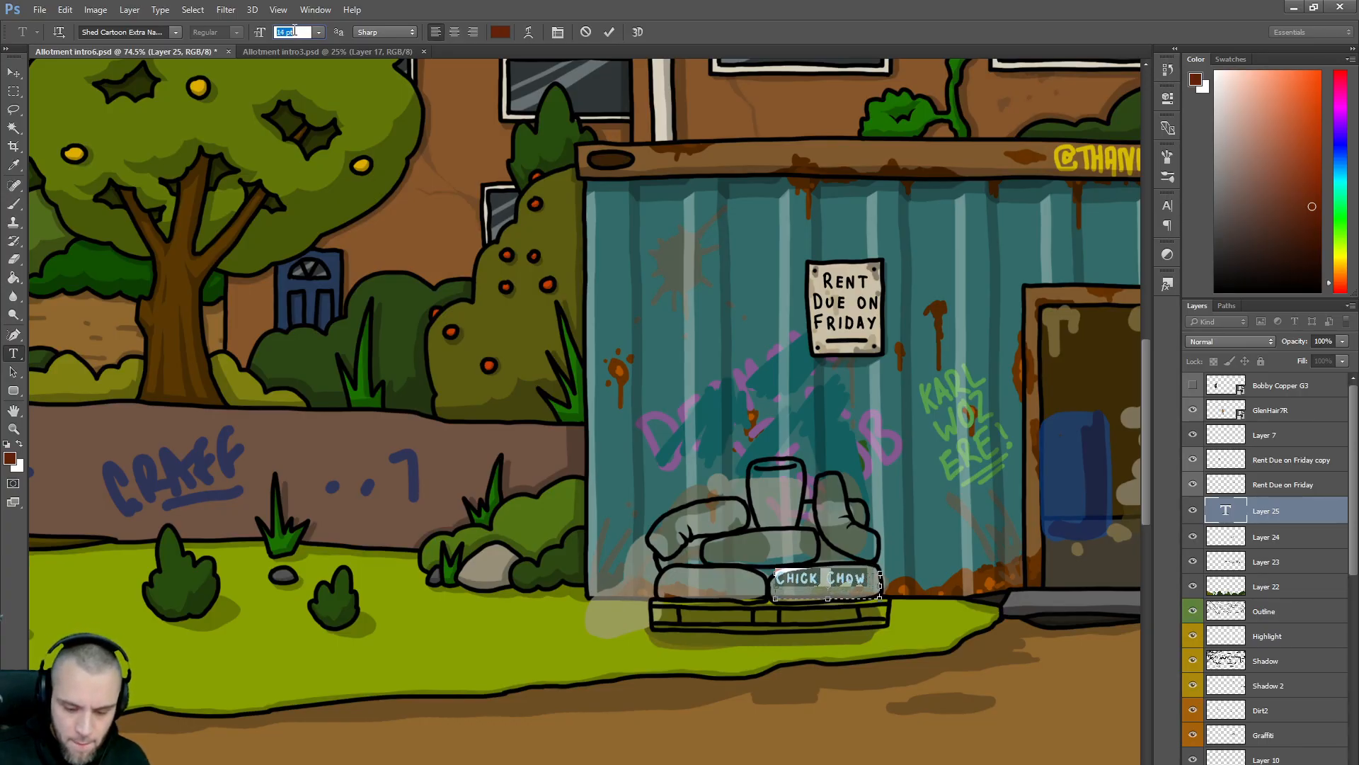
# - Rotate the "Chick Chow" text by -5.74° and nudge it into place over the lower right sack
pyautogui.click(13, 72)
pyautogui.moveTo(890, 570); pyautogui.dragTo(857, 579)
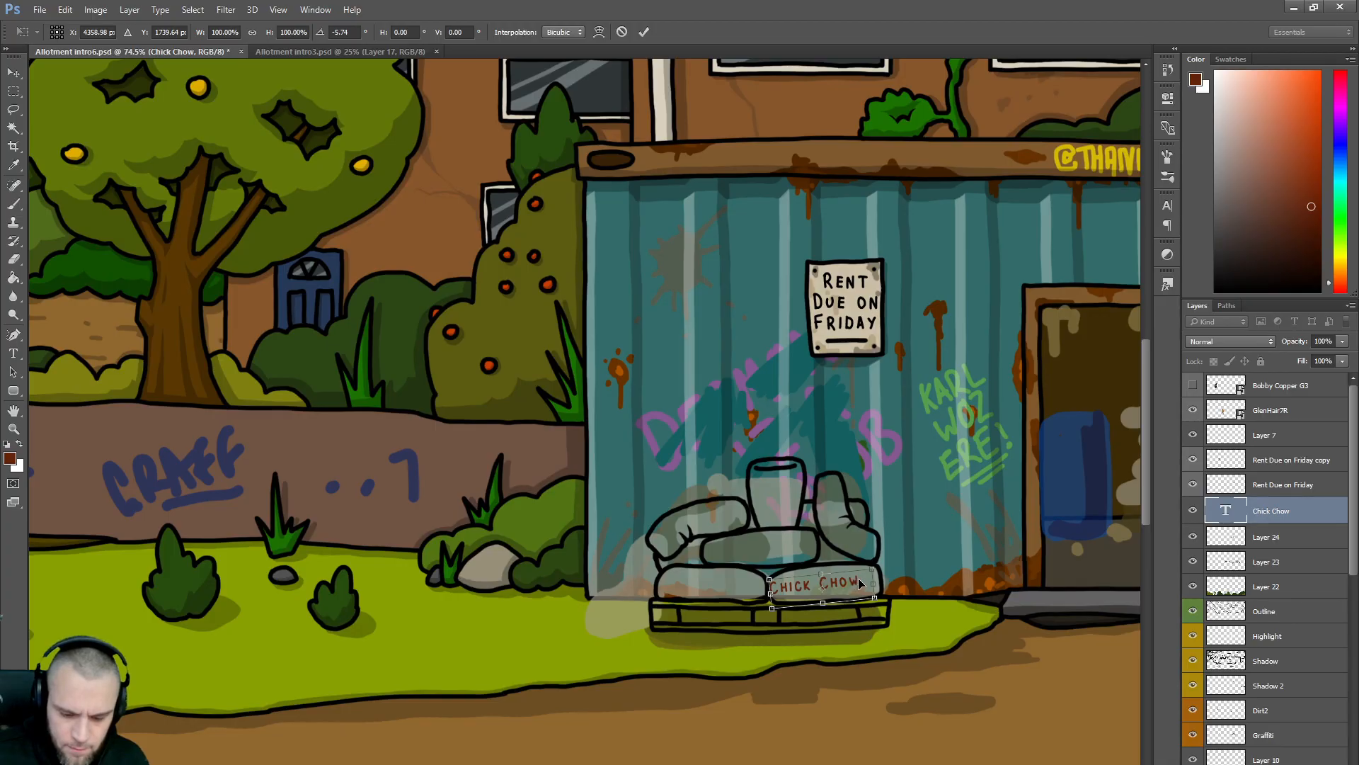
pyautogui.press('Right')
pyautogui.press('Right')
pyautogui.press('Right')
pyautogui.press('Right')
pyautogui.press('Right')
pyautogui.press('Right')
pyautogui.press('Right')
pyautogui.press('Right')
pyautogui.press('Right')
pyautogui.press('Right')
pyautogui.press('Right')
pyautogui.press('Right')
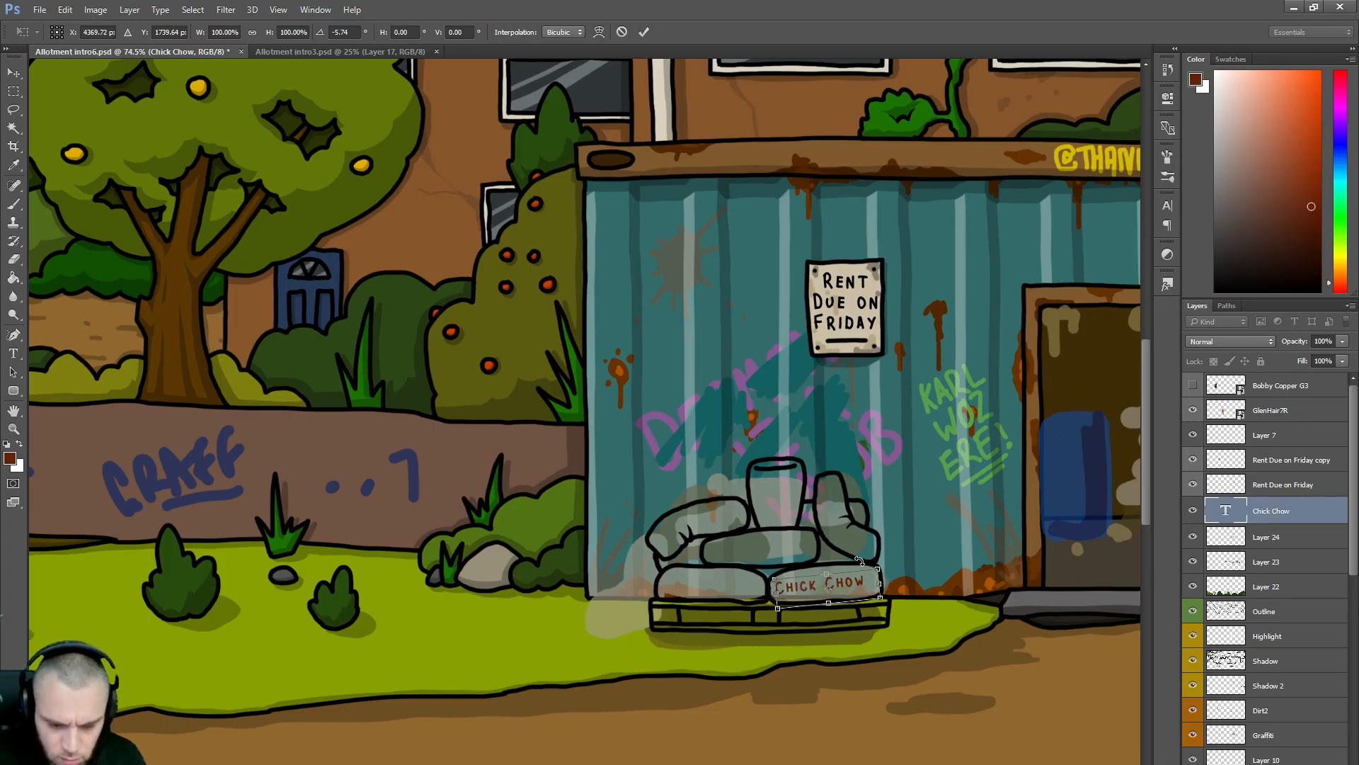
pyautogui.press('Up')
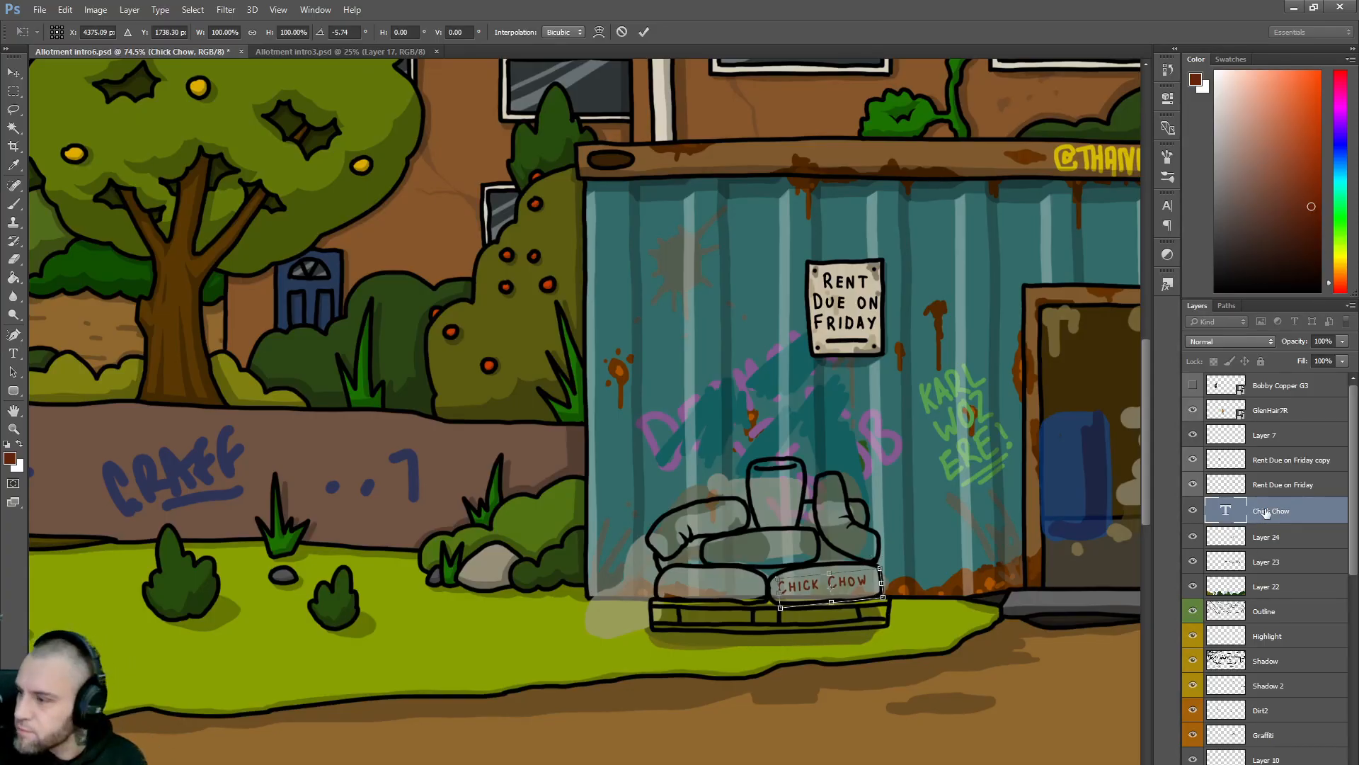
pyautogui.press('Return')
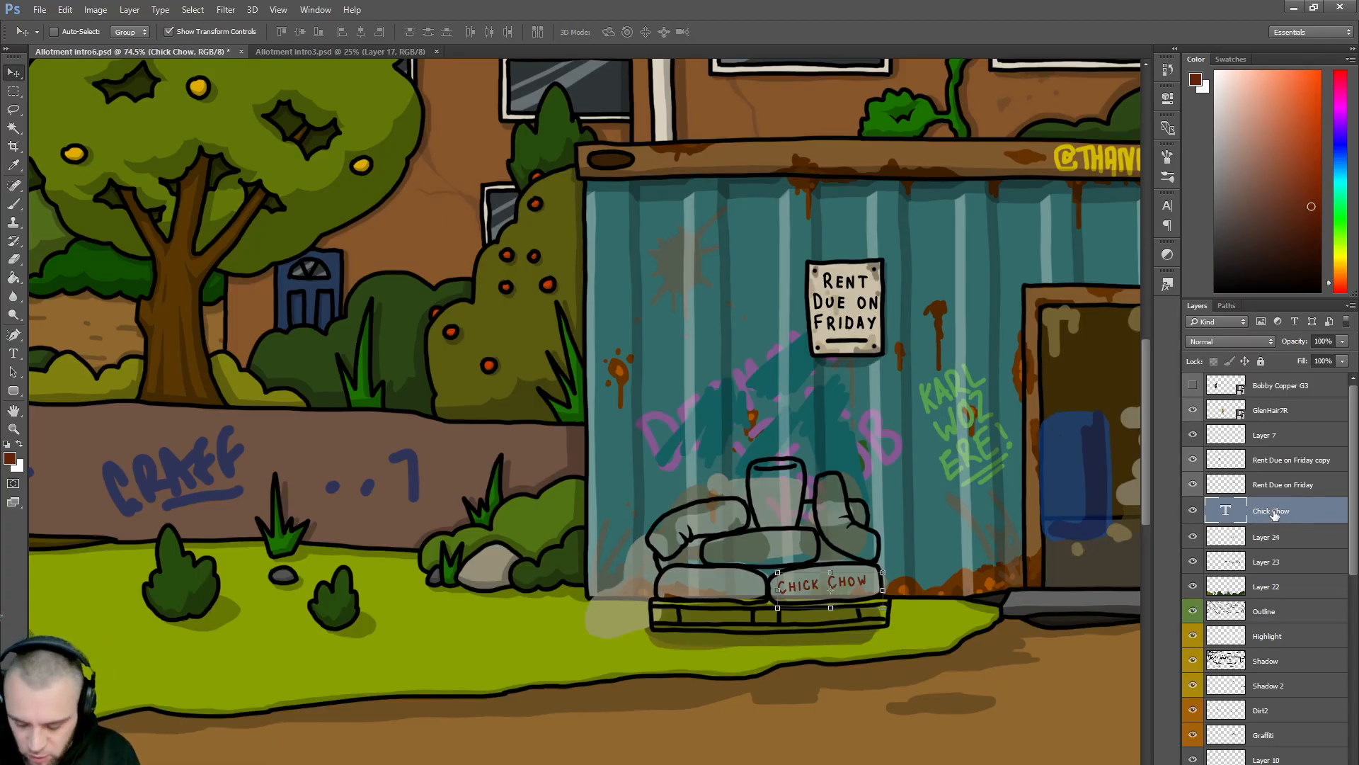
# - Delete the "Chick Chow" text layer and add a new empty layer directly above rough sketch Layer 23
pyautogui.press('Delete')
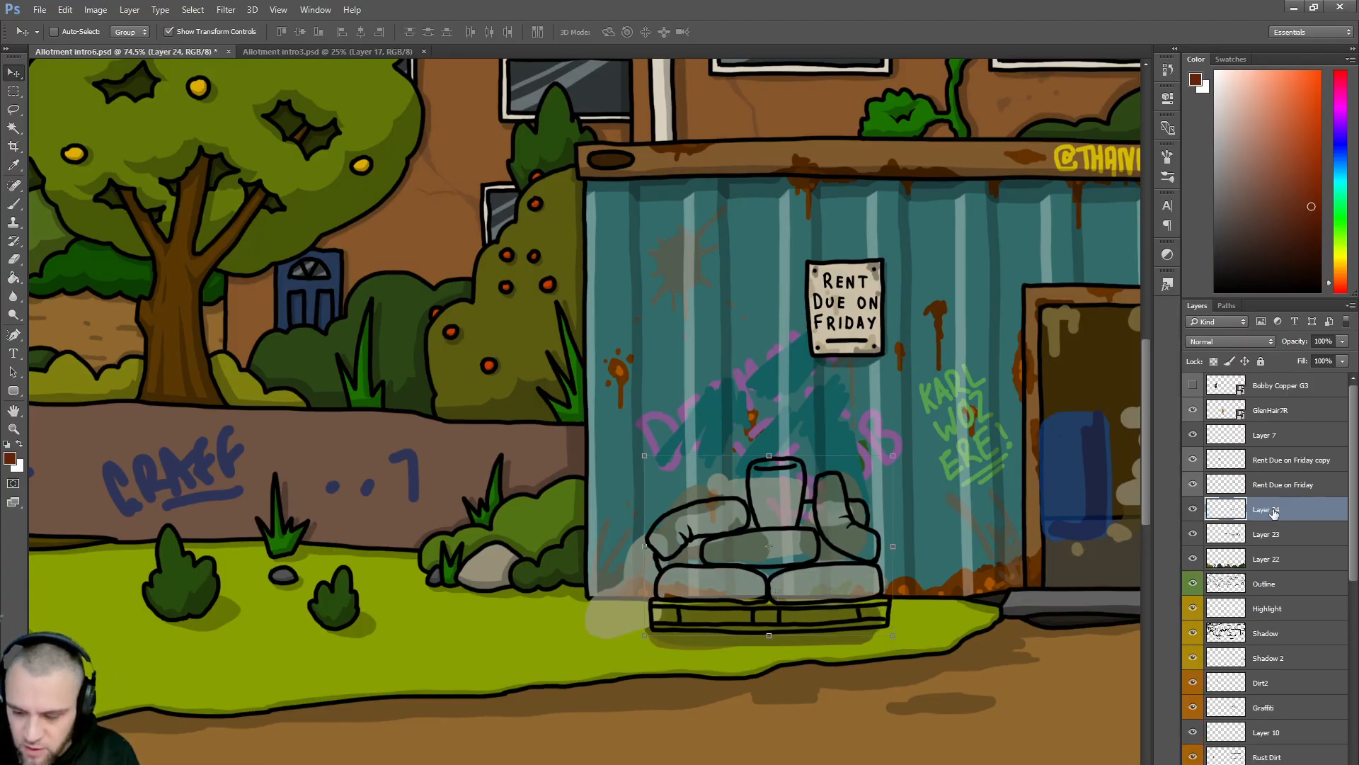
pyautogui.click(1193, 533)
pyautogui.click(1193, 534)
pyautogui.click(1284, 538)
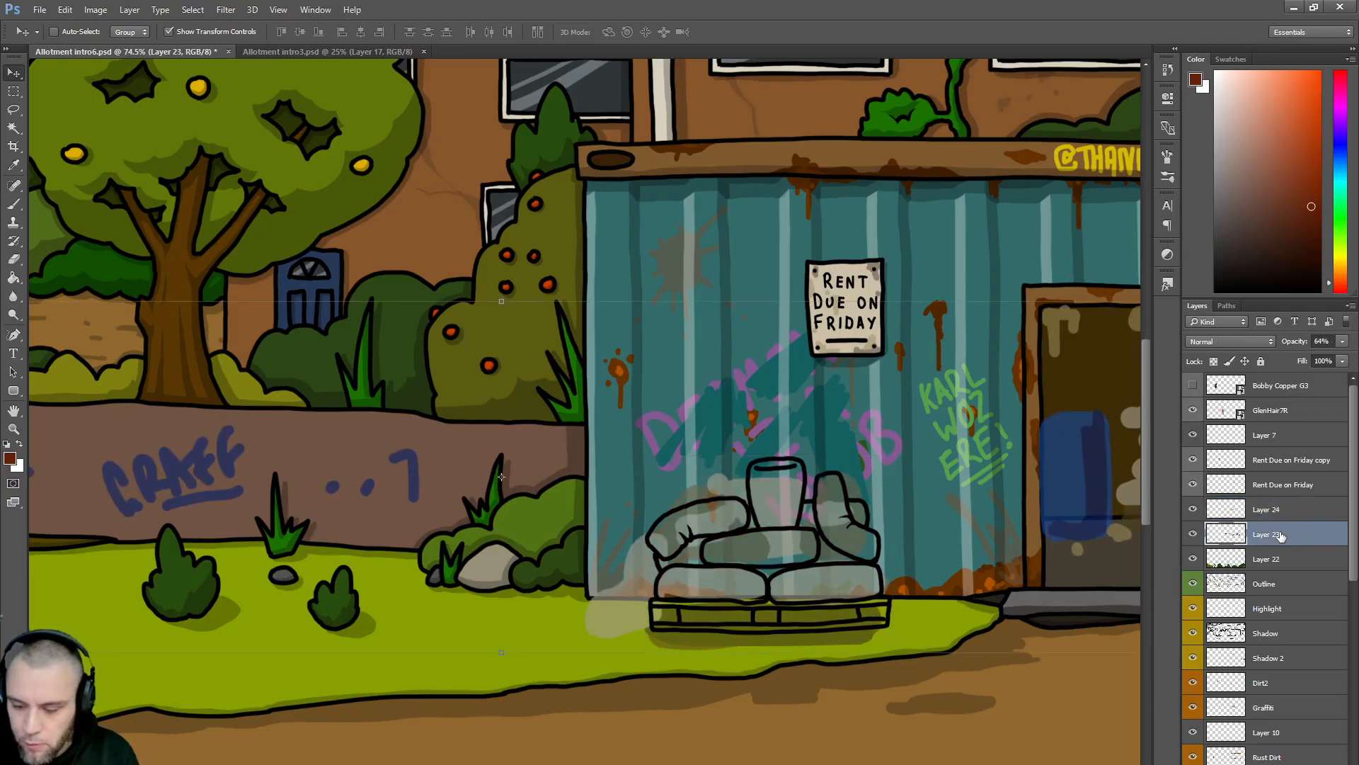
pyautogui.hotkey('ctrl', 'shift', 'alt', 'n')
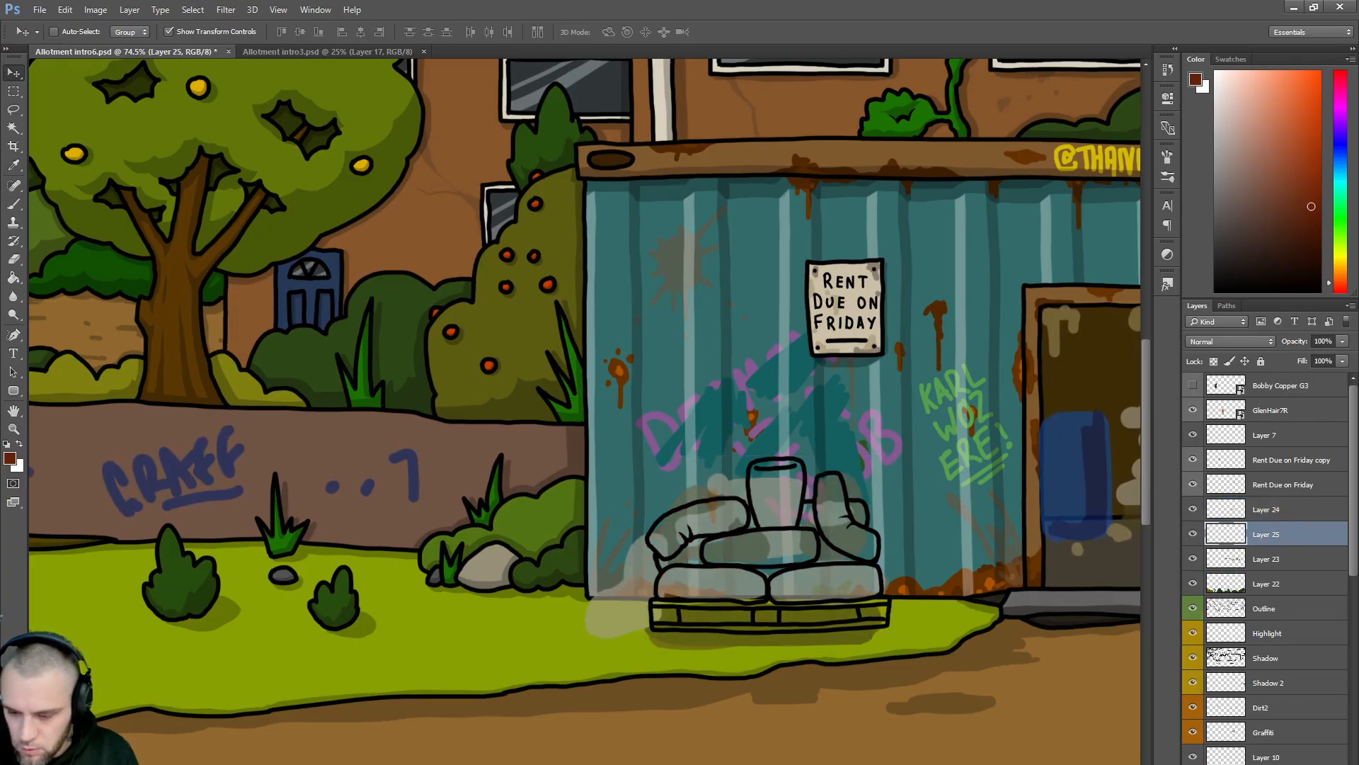
# - Group Layer 24, Layer 25 and Layer 23 together
pyautogui.keyDown('shift'); pyautogui.click(1269, 512); pyautogui.keyUp('shift')
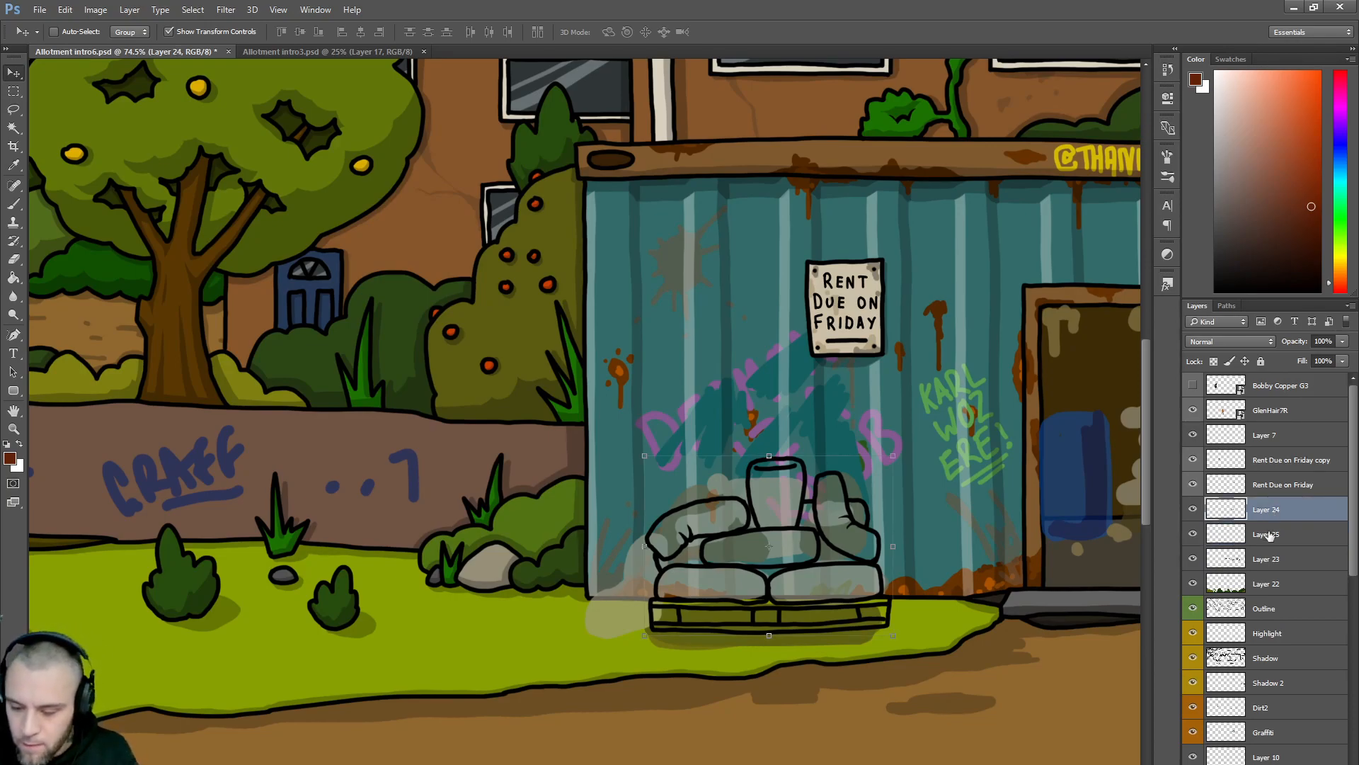
pyautogui.keyDown('shift'); pyautogui.click(1271, 560); pyautogui.keyUp('shift')
pyautogui.rightClick(1262, 516)
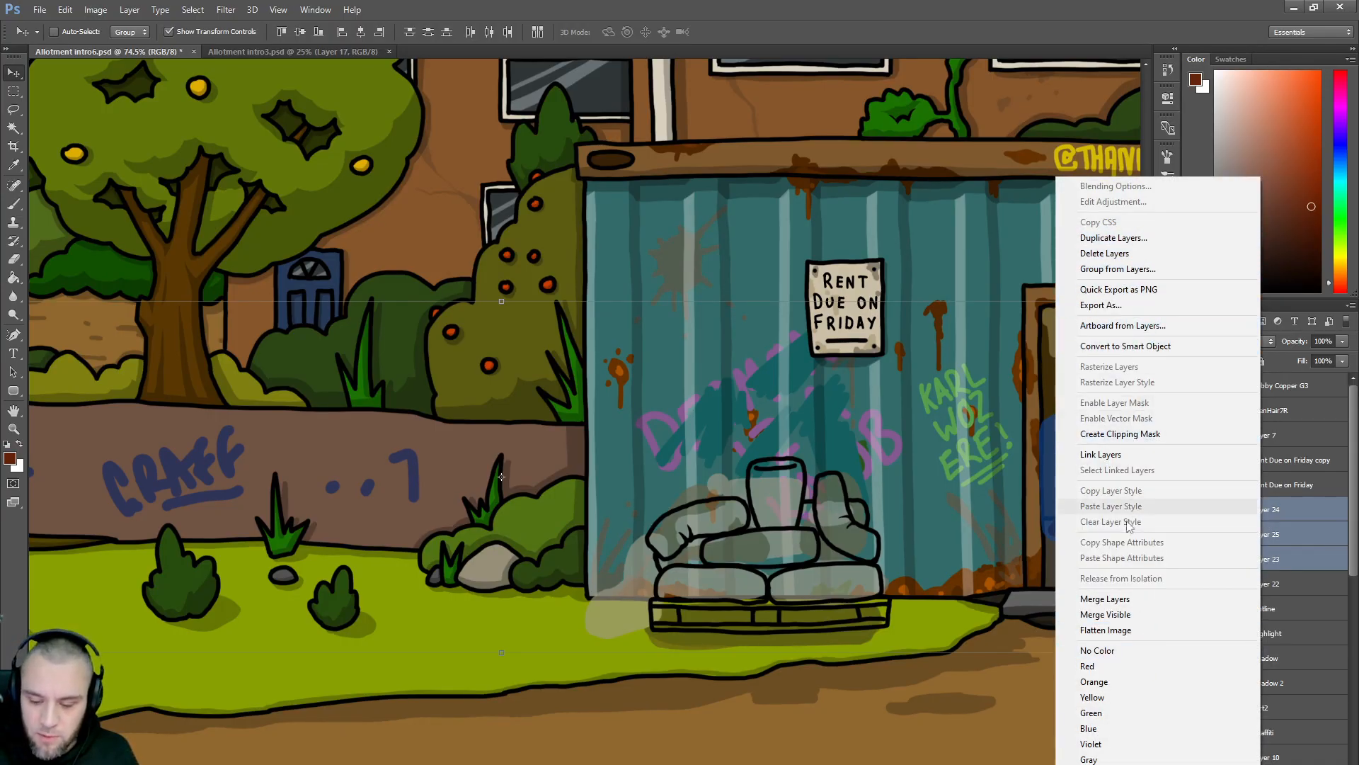
pyautogui.rightClick(1294, 508)
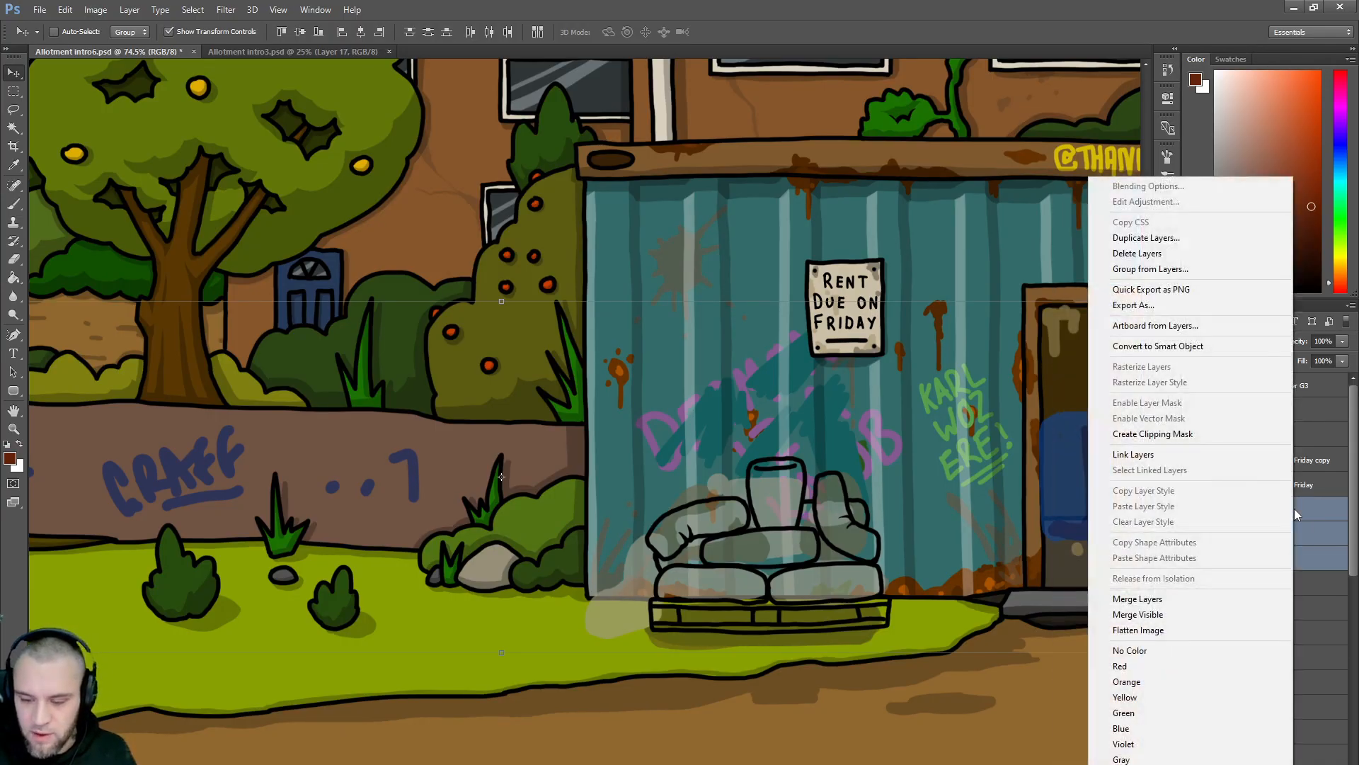
pyautogui.press('Escape')
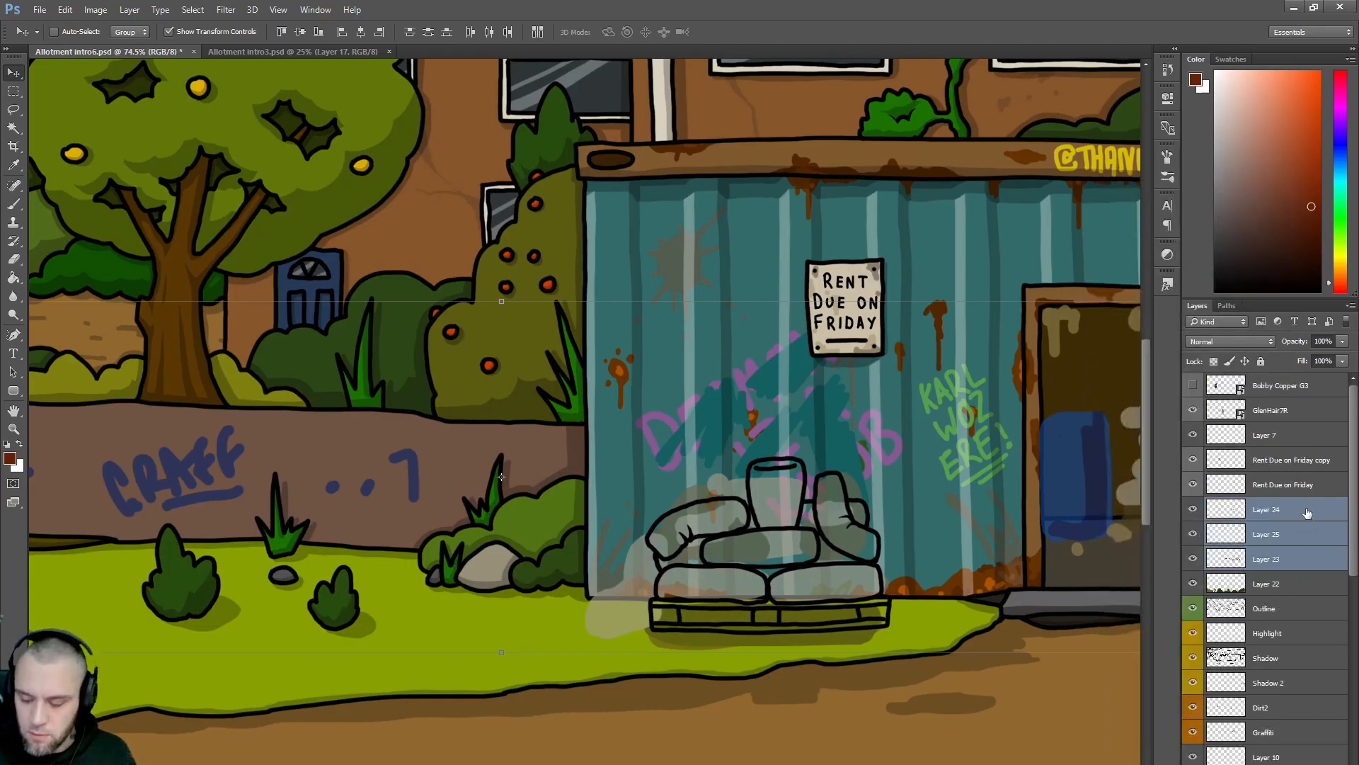
pyautogui.hotkey('ctrl', 'g')
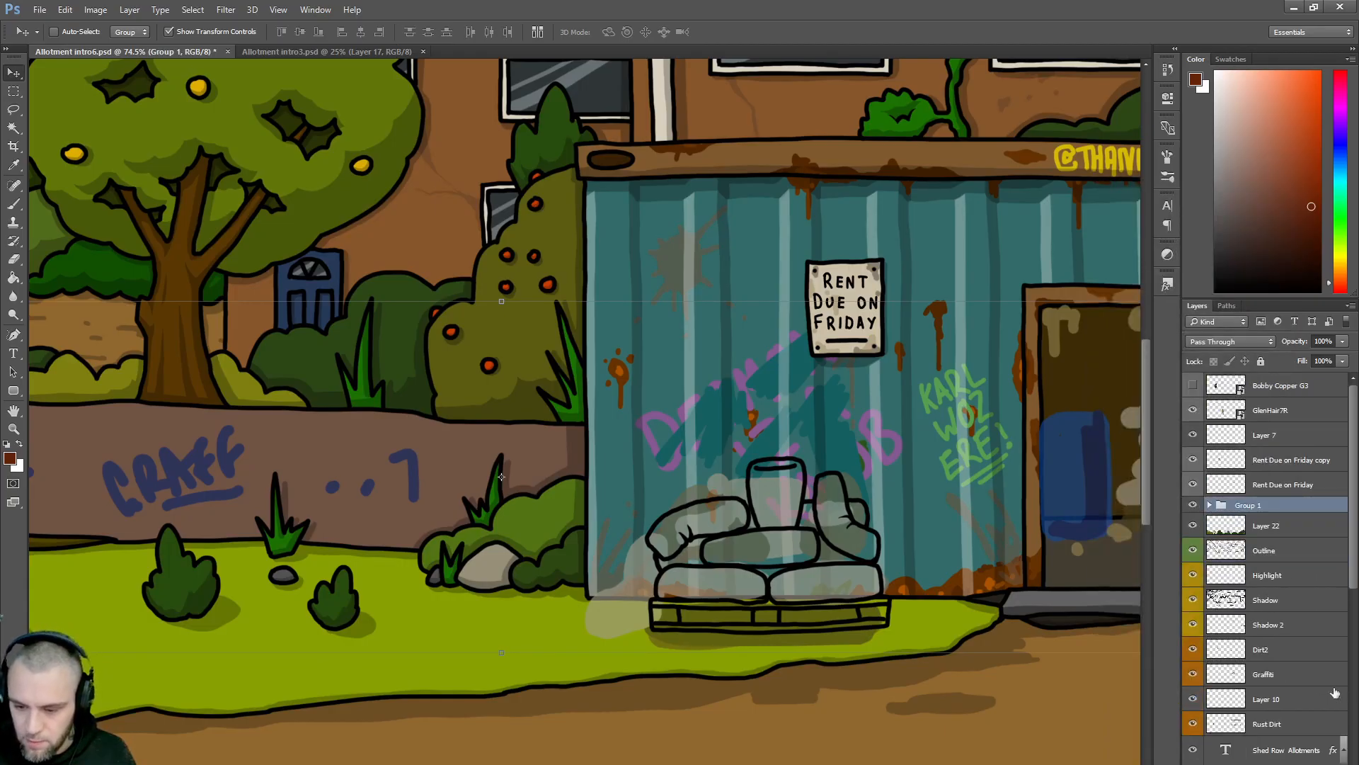
# - Rename Layer 24 inside the new group as "outline" and give it a green colour label
pyautogui.click(1210, 505)
pyautogui.click(1267, 526)
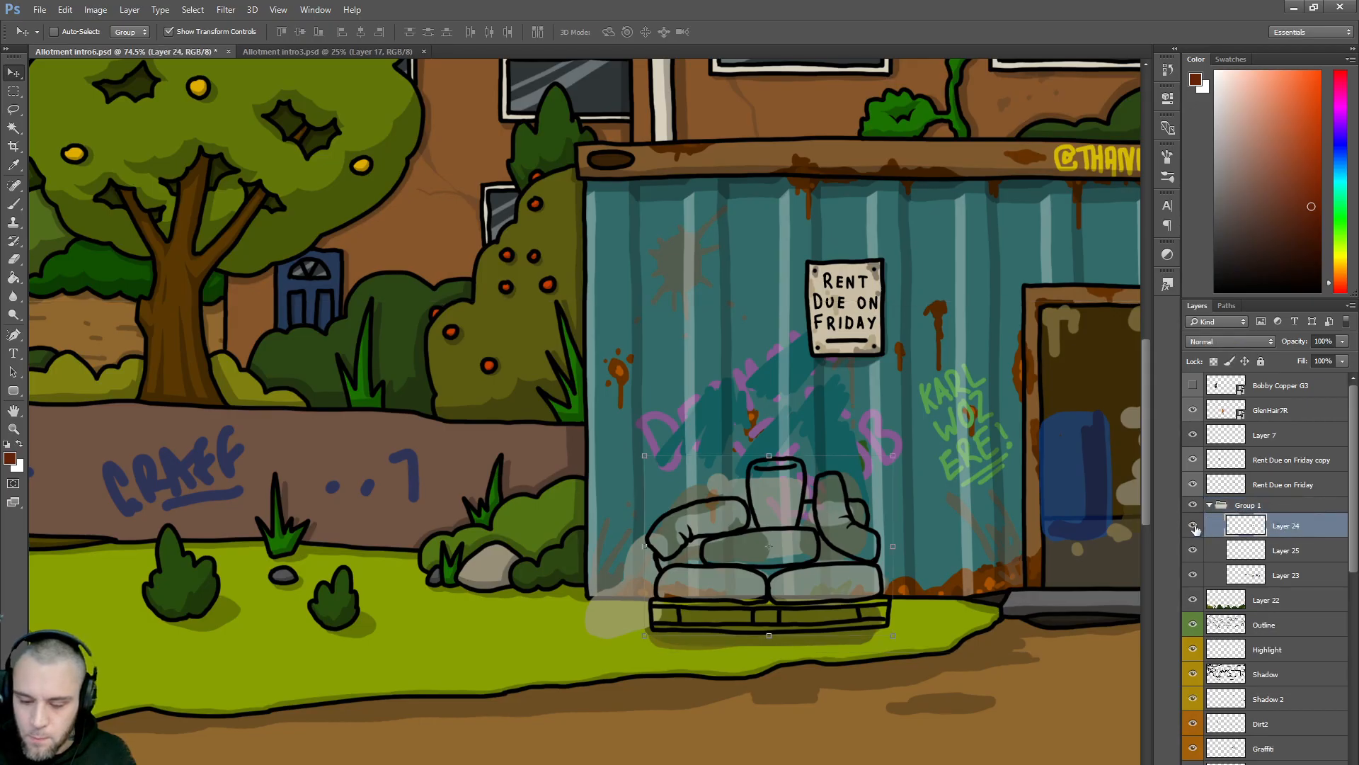
pyautogui.doubleClick(1292, 526)
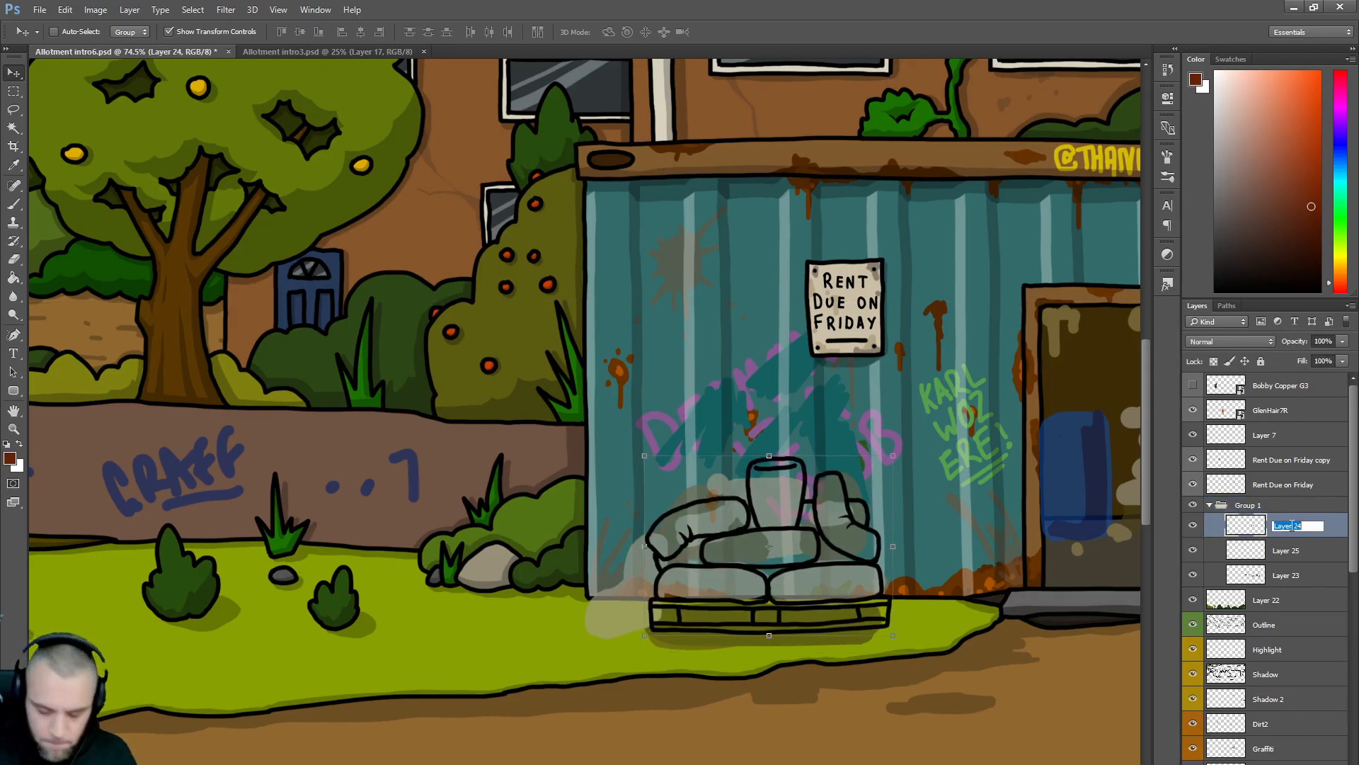
pyautogui.write('outline')
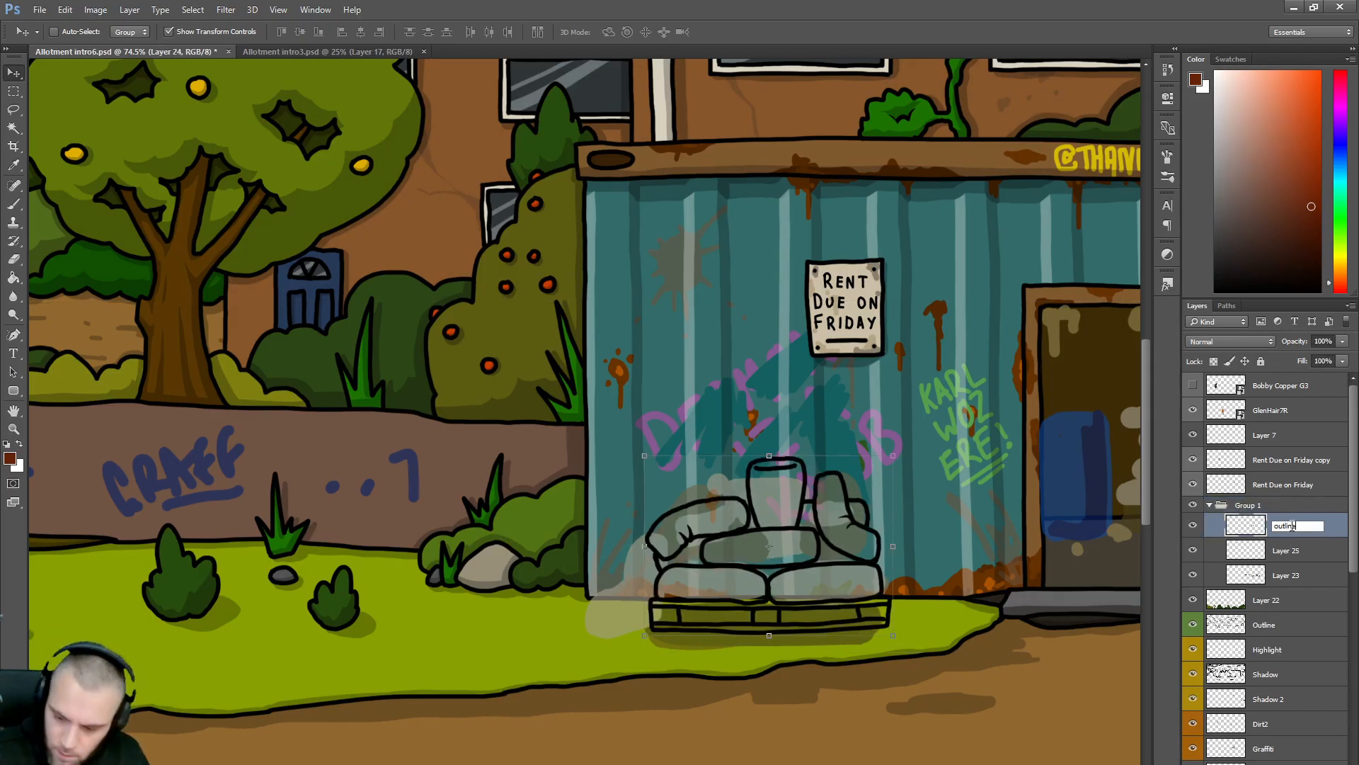
pyautogui.click(1331, 532)
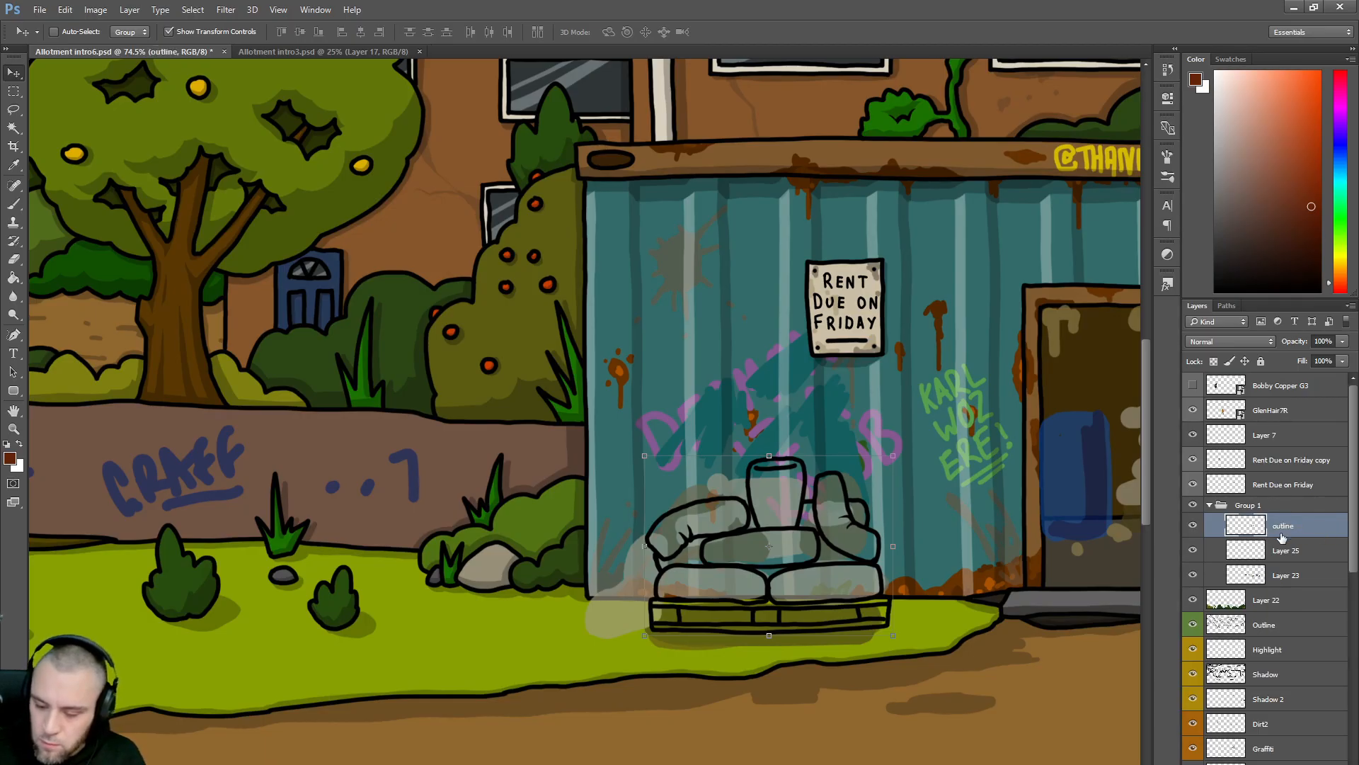
pyautogui.rightClick(1274, 533)
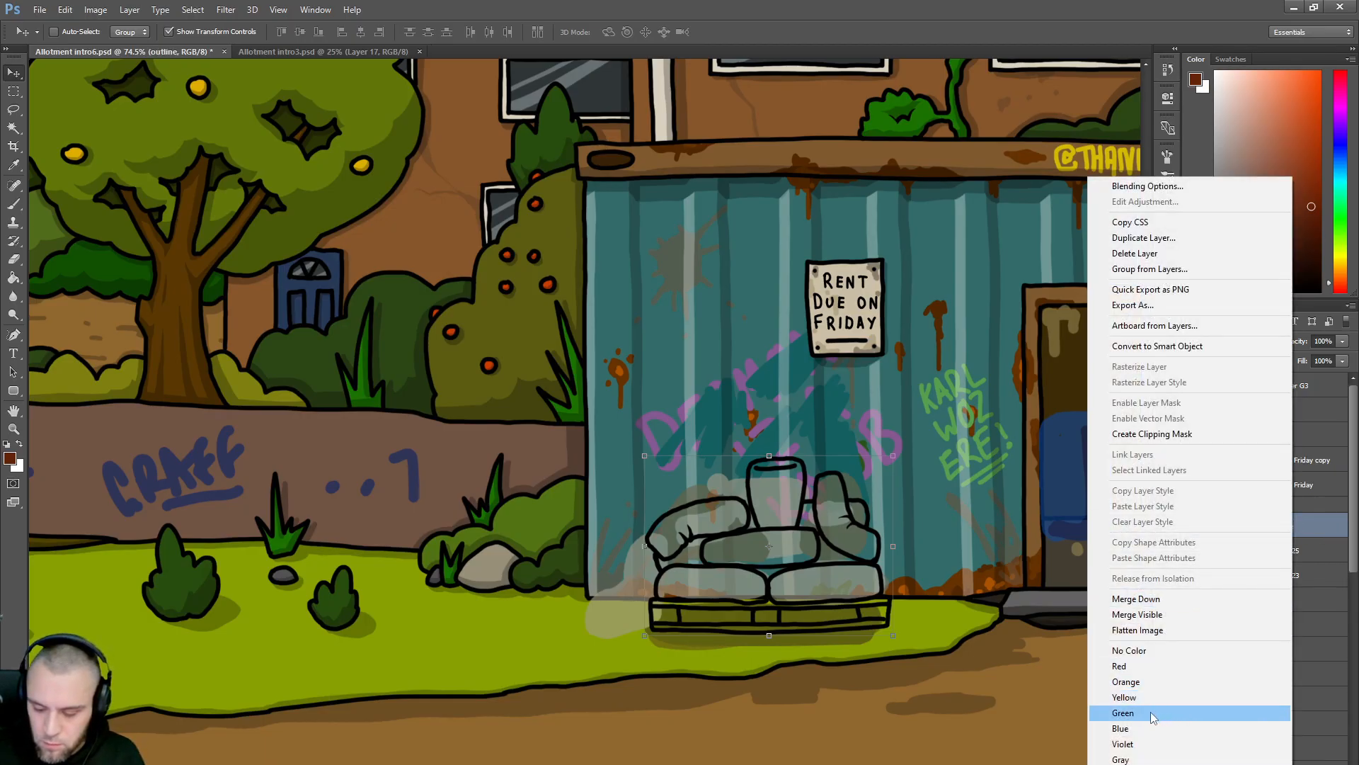
pyautogui.click(1149, 713)
# - Add a new layer above Layer 23 and paint a dark red band near each end of the lower right sack
pyautogui.click(1285, 551)
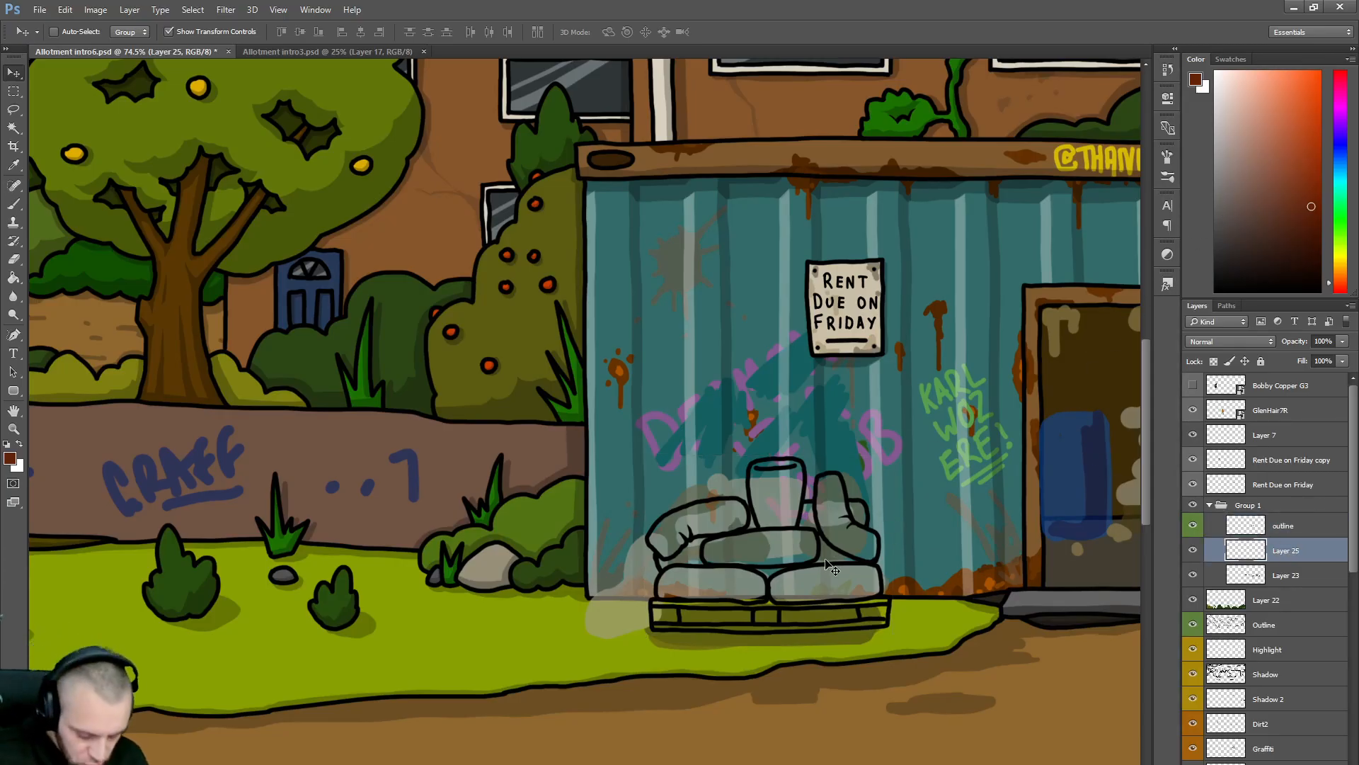
pyautogui.click(1285, 575)
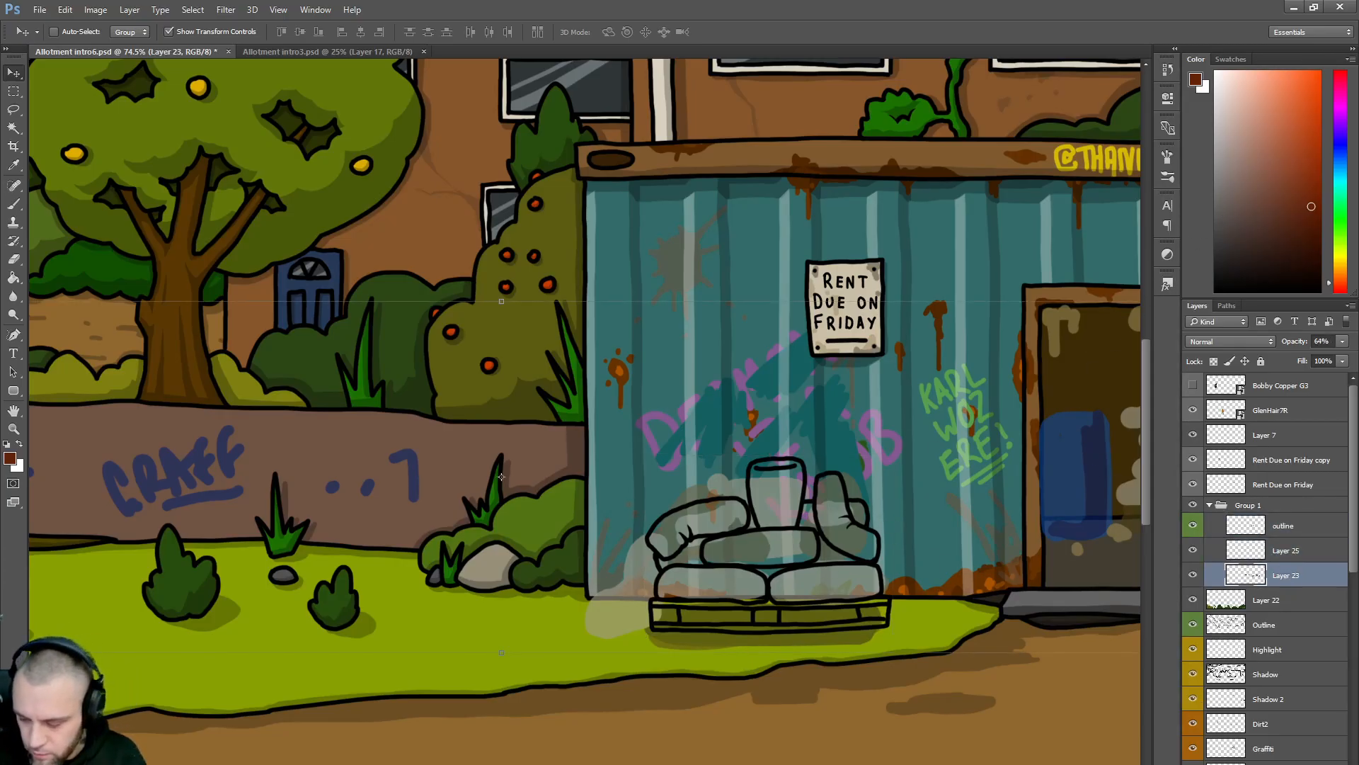
pyautogui.hotkey('ctrl', 'shift', 'alt', 'n')
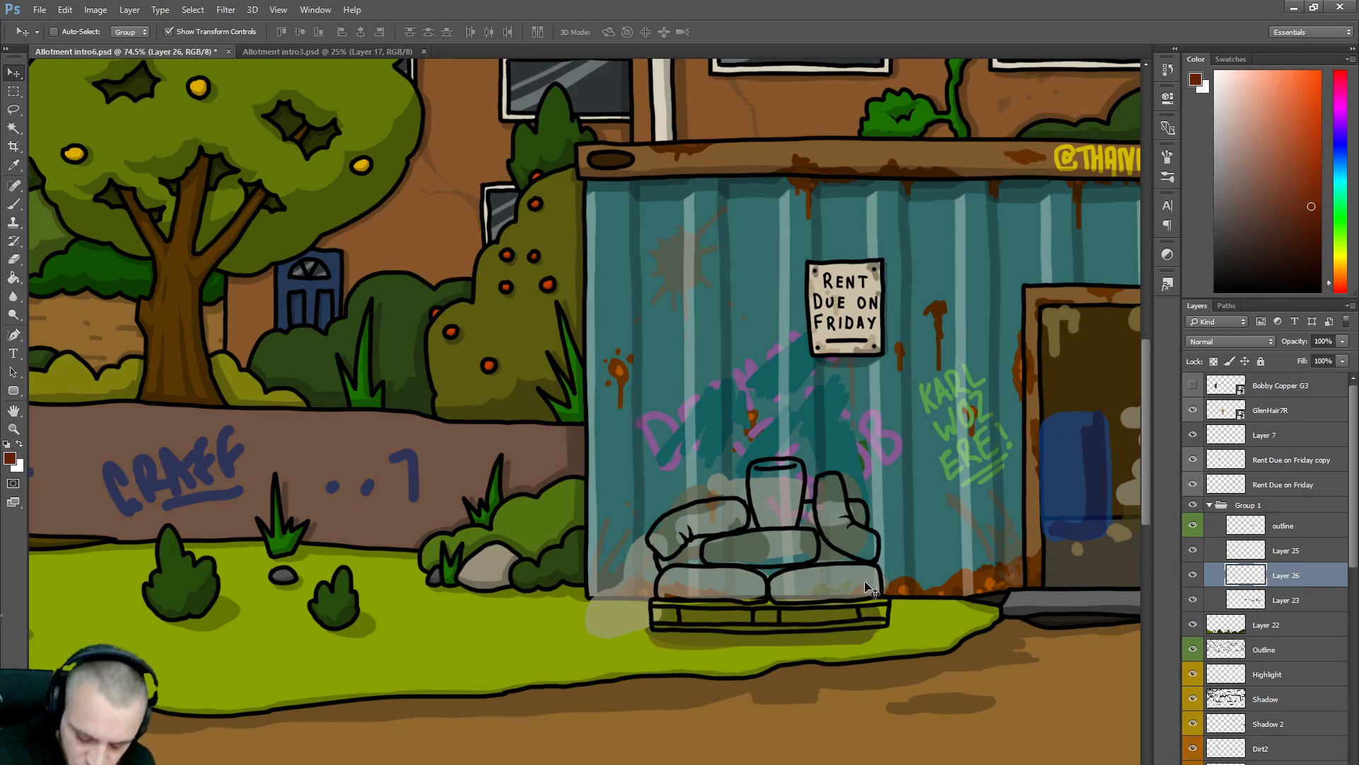
pyautogui.press('b')
pyautogui.moveTo(859, 567)
pyautogui.mouseDown()
pyautogui.moveTo(868, 595)
pyautogui.moveTo(863, 567)
pyautogui.moveTo(783, 574)
pyautogui.moveTo(785, 604)
pyautogui.moveTo(788, 578)
pyautogui.mouseUp()
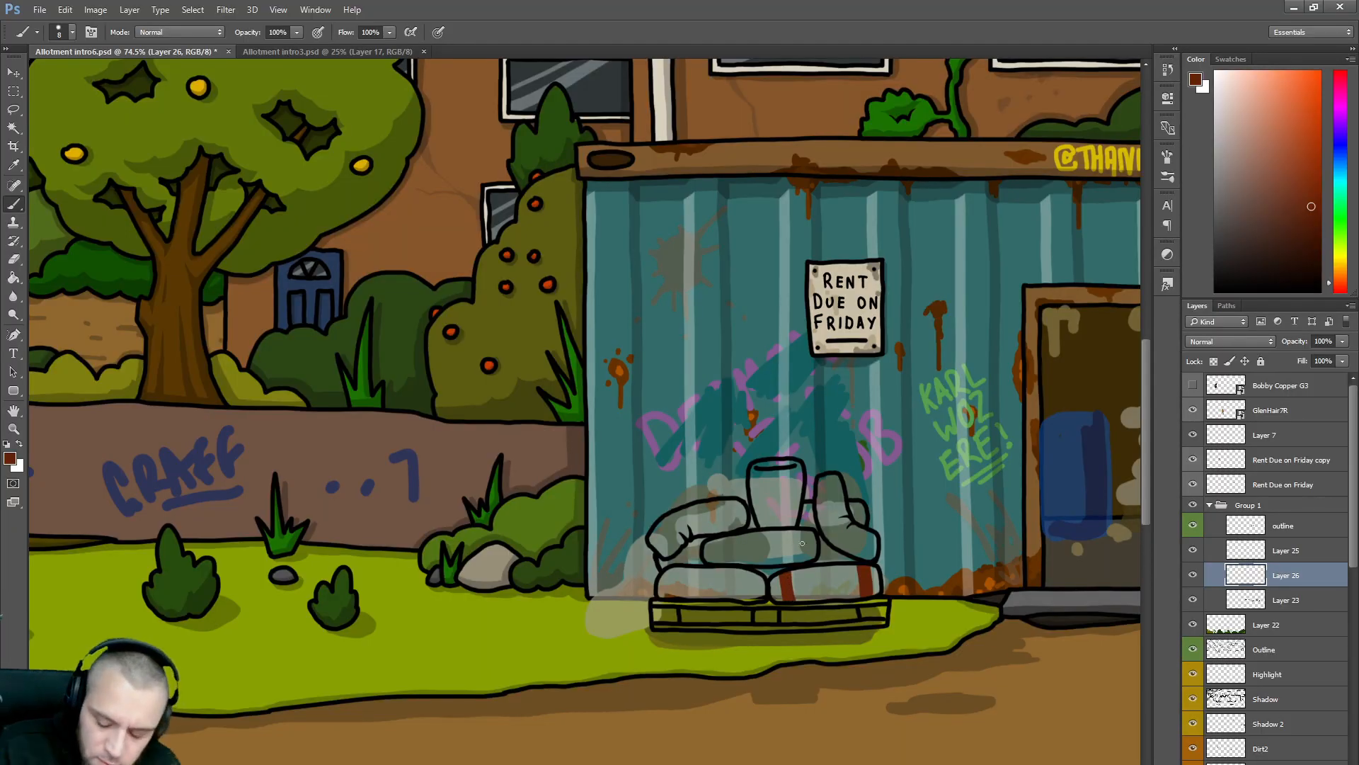
# - Hand-letter "CHICK CHOW" in dark red with a size 6 brush on the two bottom sacks, the middle sack and both slumped end sacks
pyautogui.press('[')
pyautogui.press('[')
pyautogui.moveTo(804, 574)
pyautogui.mouseDown()
pyautogui.moveTo(847, 575)
pyautogui.moveTo(805, 599)
pyautogui.moveTo(852, 583)
pyautogui.mouseUp()
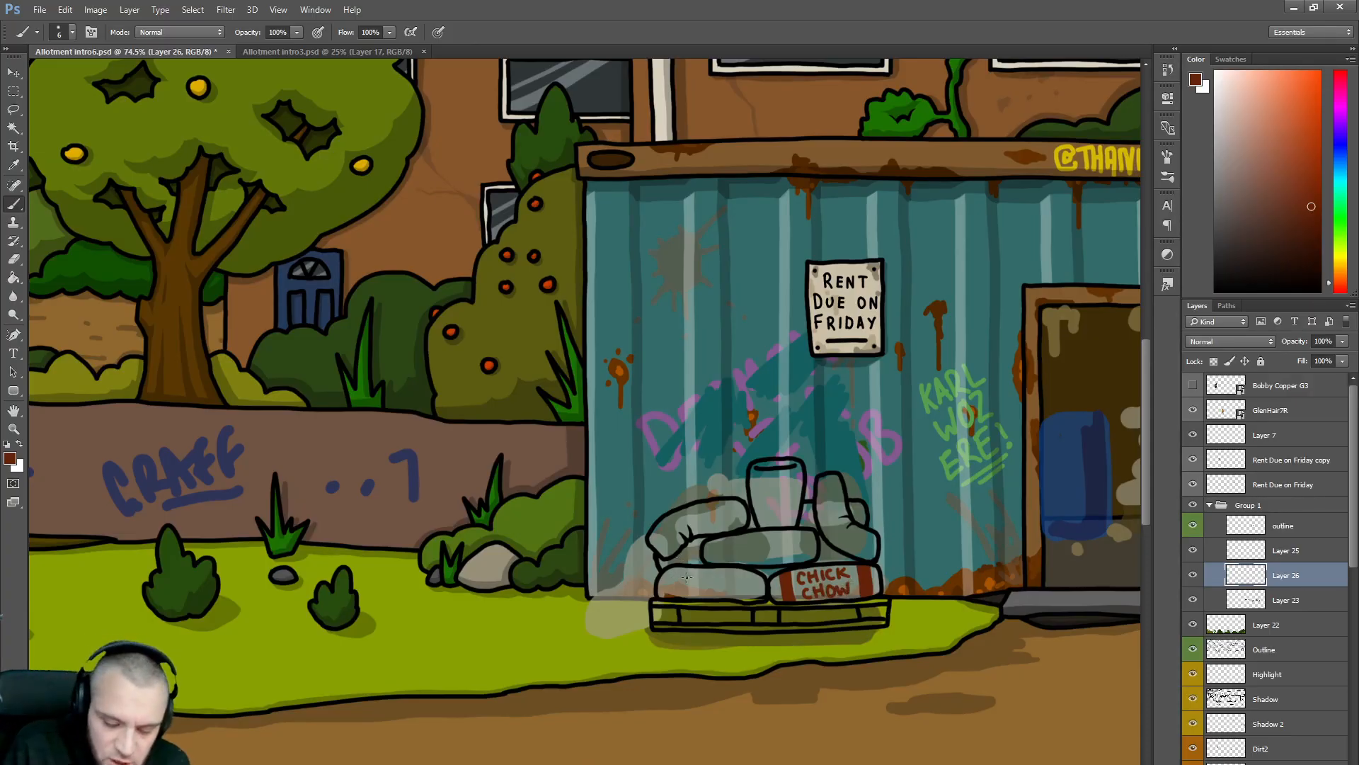
pyautogui.moveTo(691, 572); pyautogui.dragTo(728, 576)
pyautogui.moveTo(728, 576)
pyautogui.mouseDown()
pyautogui.moveTo(693, 594)
pyautogui.moveTo(707, 582)
pyautogui.moveTo(734, 588)
pyautogui.mouseUp()
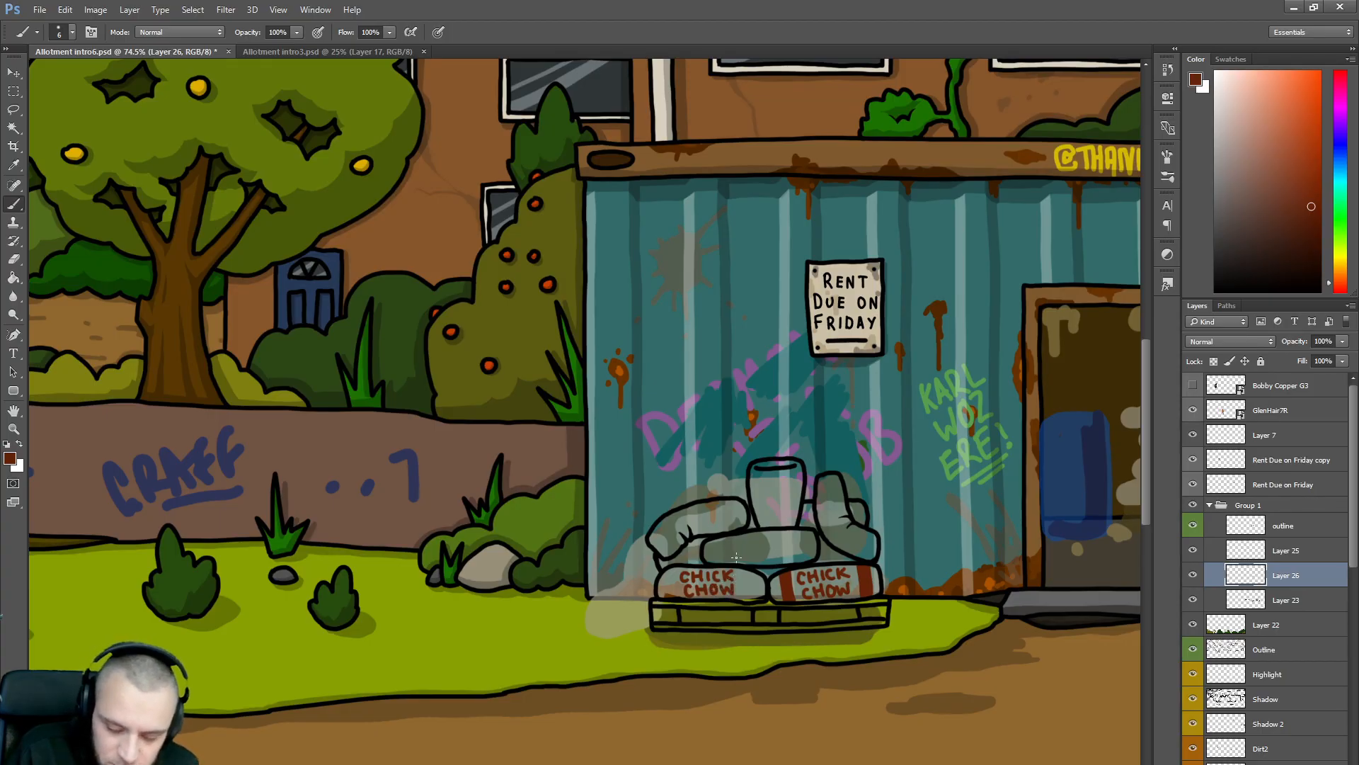
pyautogui.moveTo(740, 536)
pyautogui.mouseDown()
pyautogui.moveTo(735, 547)
pyautogui.moveTo(780, 549)
pyautogui.moveTo(744, 562)
pyautogui.moveTo(783, 553)
pyautogui.mouseUp()
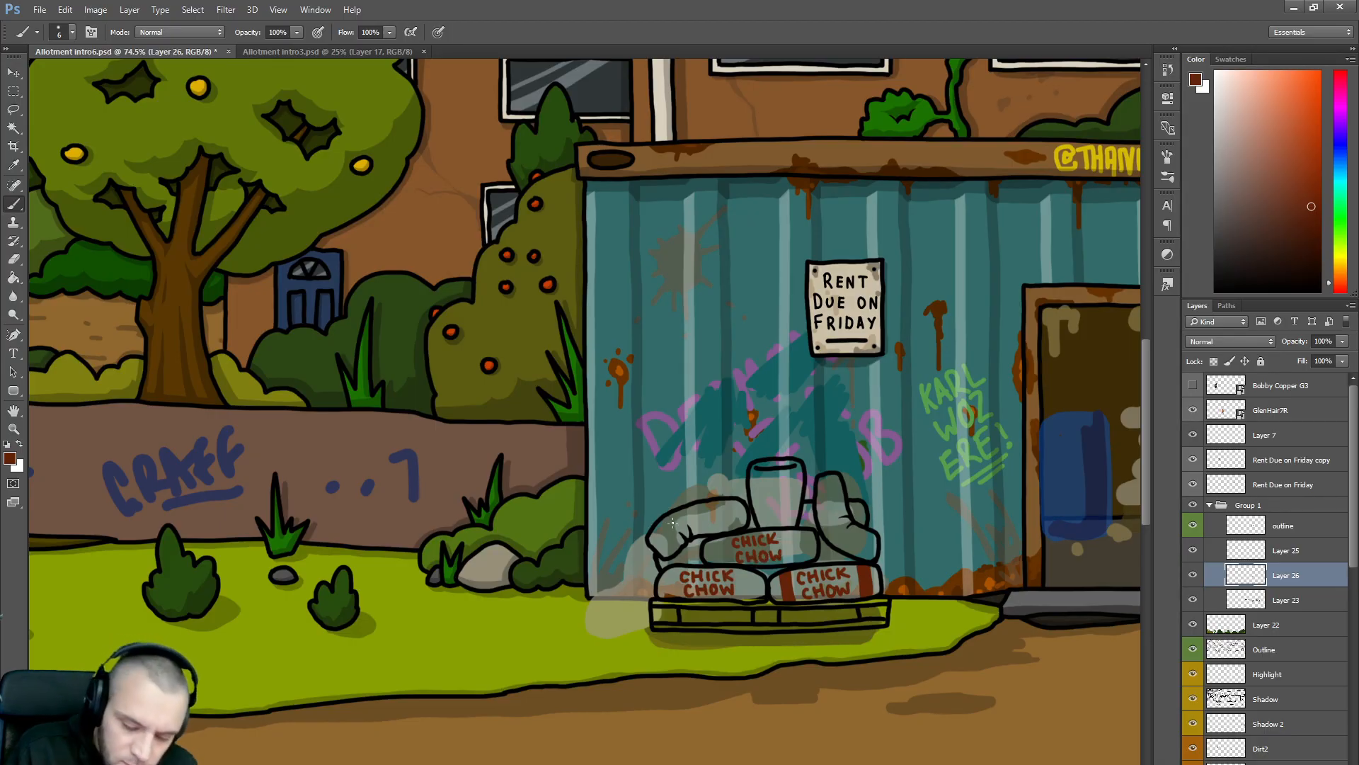
pyautogui.moveTo(672, 520)
pyautogui.mouseDown()
pyautogui.moveTo(713, 509)
pyautogui.moveTo(675, 529)
pyautogui.moveTo(686, 540)
pyautogui.moveTo(703, 523)
pyautogui.mouseUp()
pyautogui.moveTo(710, 522); pyautogui.dragTo(720, 519)
pyautogui.moveTo(843, 502)
pyautogui.mouseDown()
pyautogui.moveTo(860, 536)
pyautogui.moveTo(832, 526)
pyautogui.moveTo(853, 553)
pyautogui.moveTo(871, 534)
pyautogui.moveTo(861, 552)
pyautogui.moveTo(870, 546)
pyautogui.mouseUp()
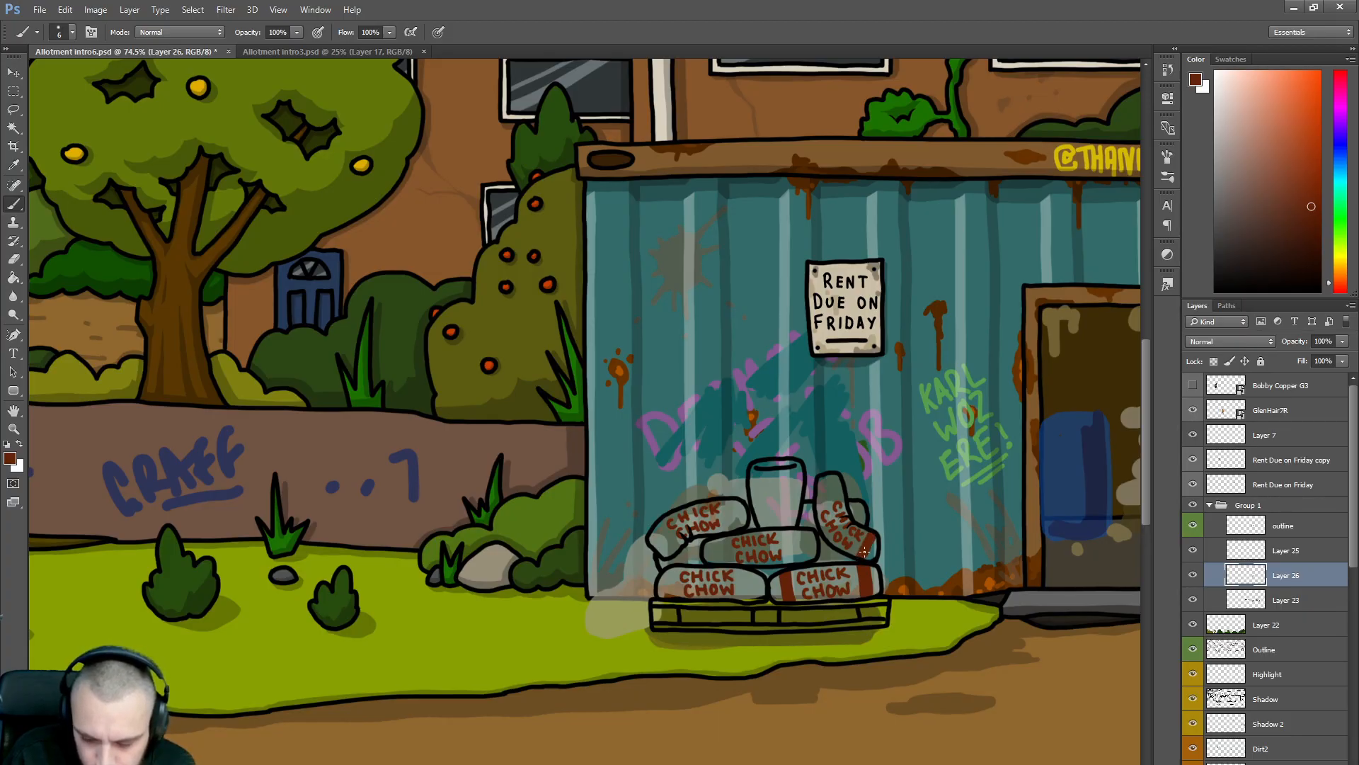
# - Paint dark red bands across the ends of the slumped sacks and the lower left sack with a slightly larger brush
pyautogui.moveTo(819, 495); pyautogui.dragTo(839, 485)
pyautogui.press(']')
pyautogui.moveTo(657, 532); pyautogui.dragTo(678, 548)
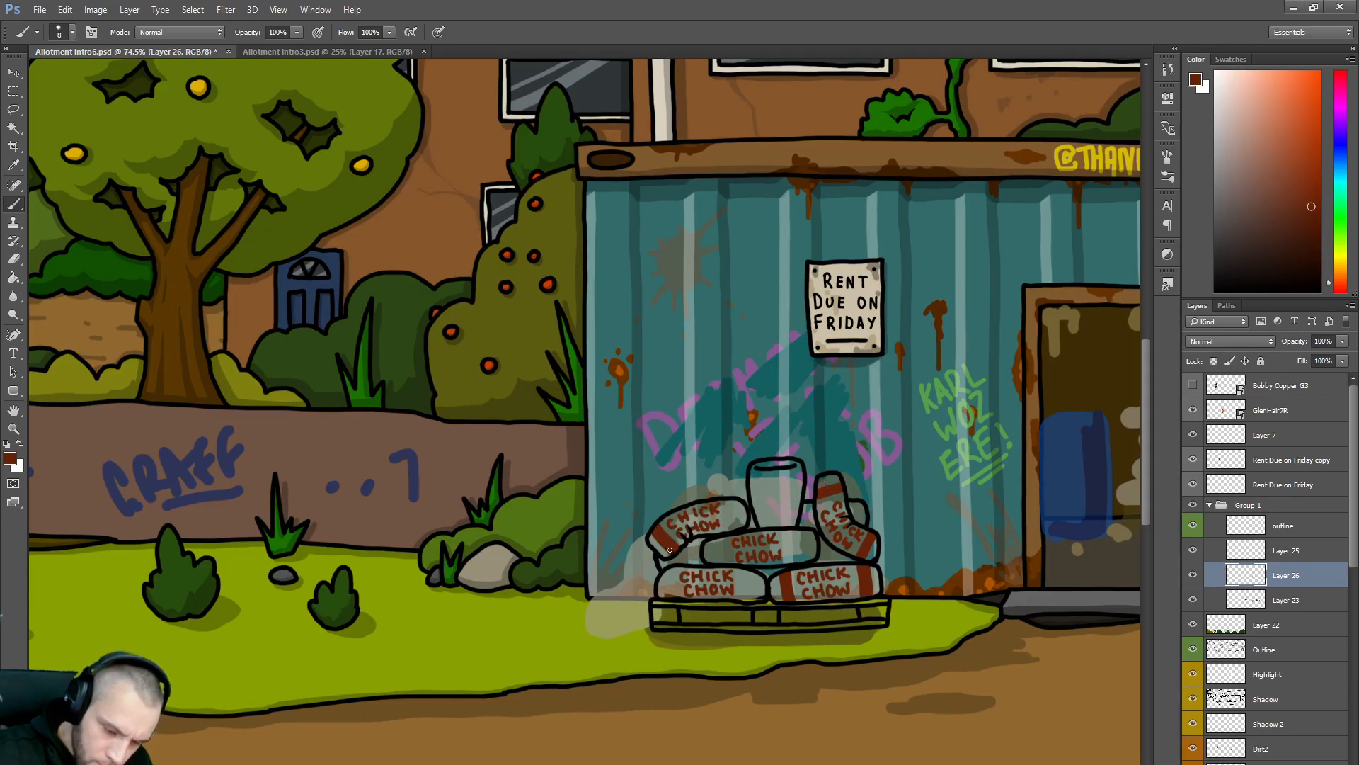
pyautogui.moveTo(729, 507); pyautogui.dragTo(738, 527)
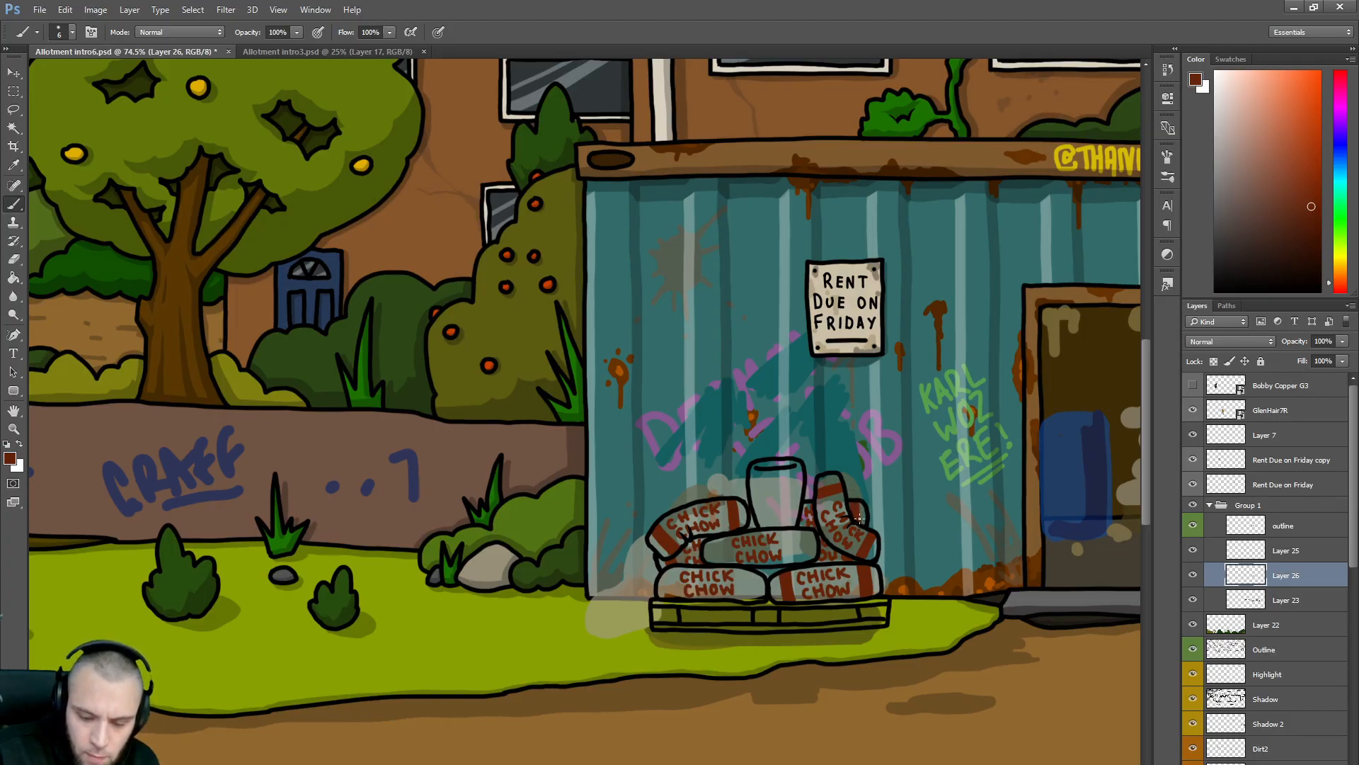
pyautogui.moveTo(745, 571)
pyautogui.mouseDown()
pyautogui.moveTo(752, 598)
pyautogui.moveTo(753, 573)
pyautogui.mouseUp()
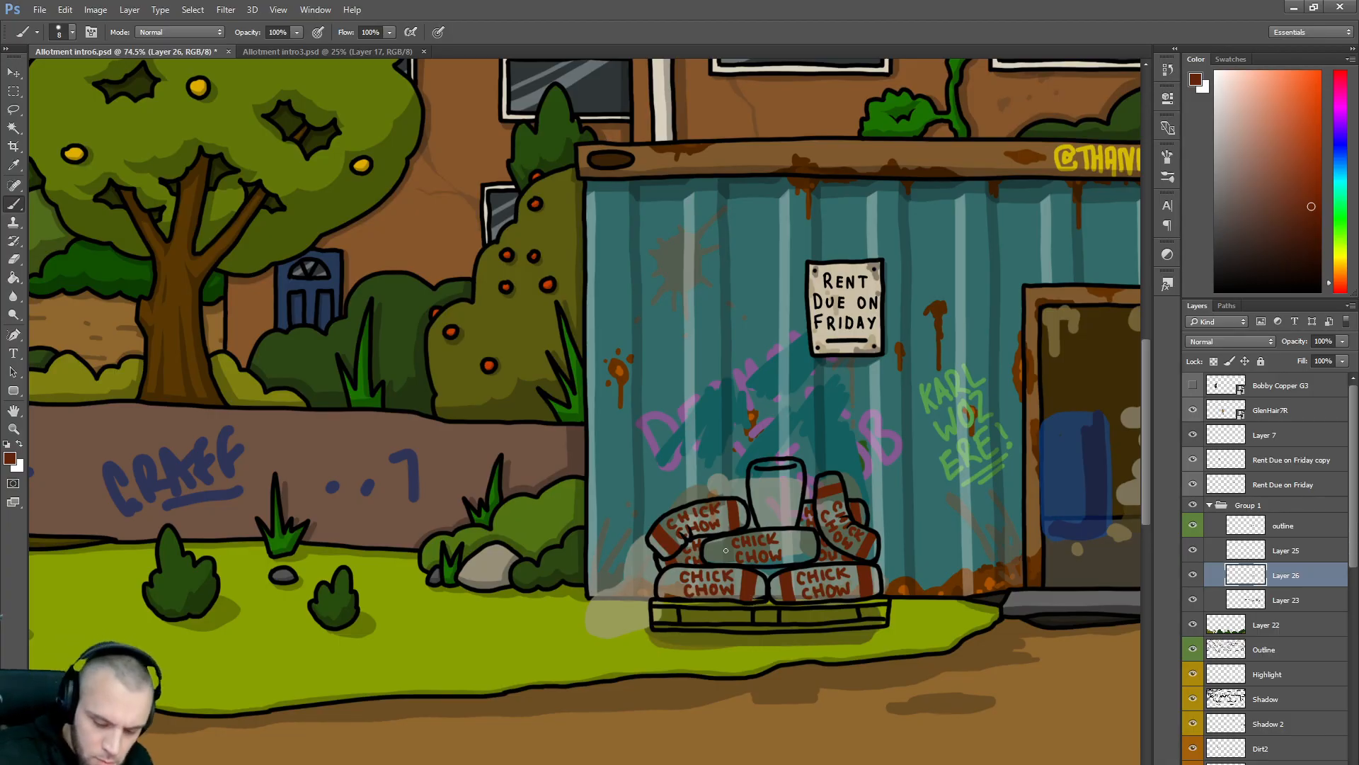
pyautogui.moveTo(675, 573)
pyautogui.mouseDown()
pyautogui.moveTo(675, 597)
pyautogui.moveTo(675, 572)
pyautogui.mouseUp()
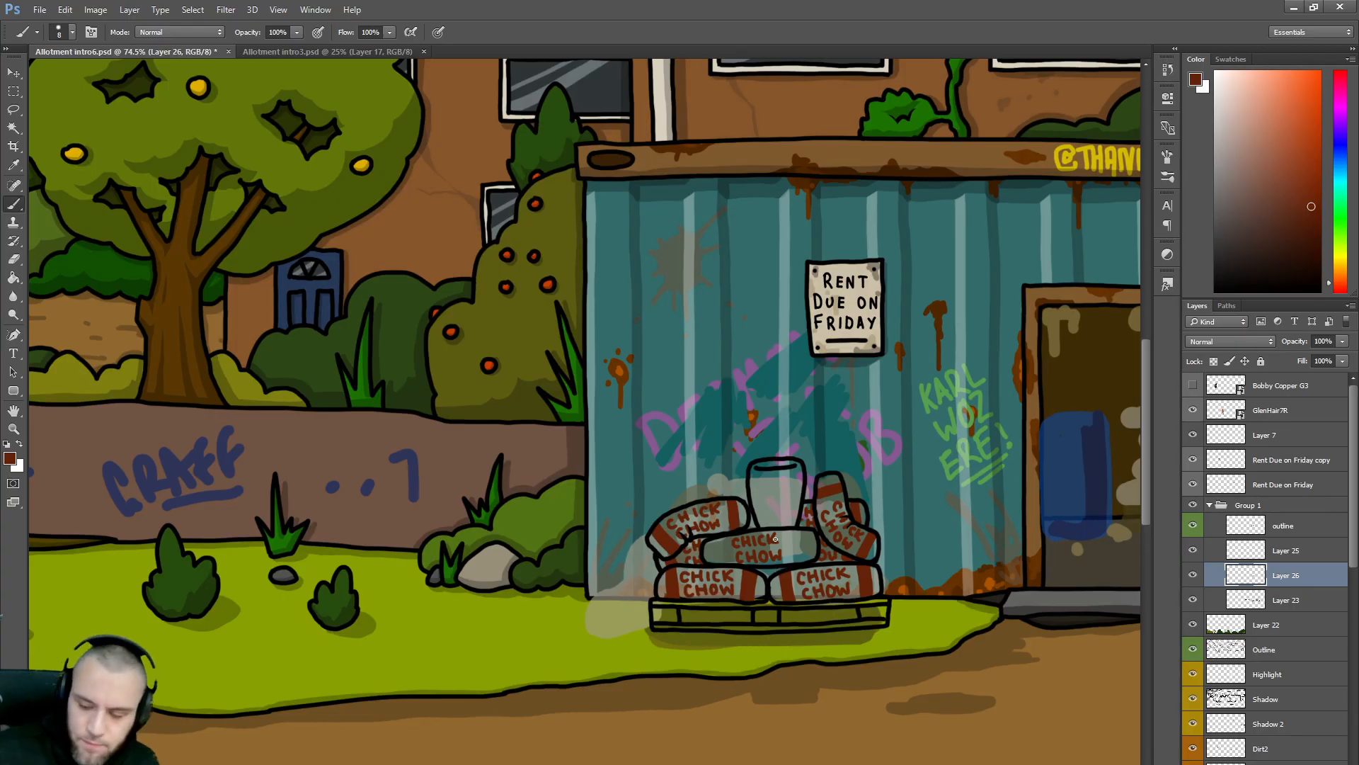
# - Move lettering Layer 26 above Layer 25, select Layer 25 and choose a light beige paint colour for the sacks
pyautogui.moveTo(1229, 575); pyautogui.dragTo(1267, 538)
pyautogui.click(1280, 575)
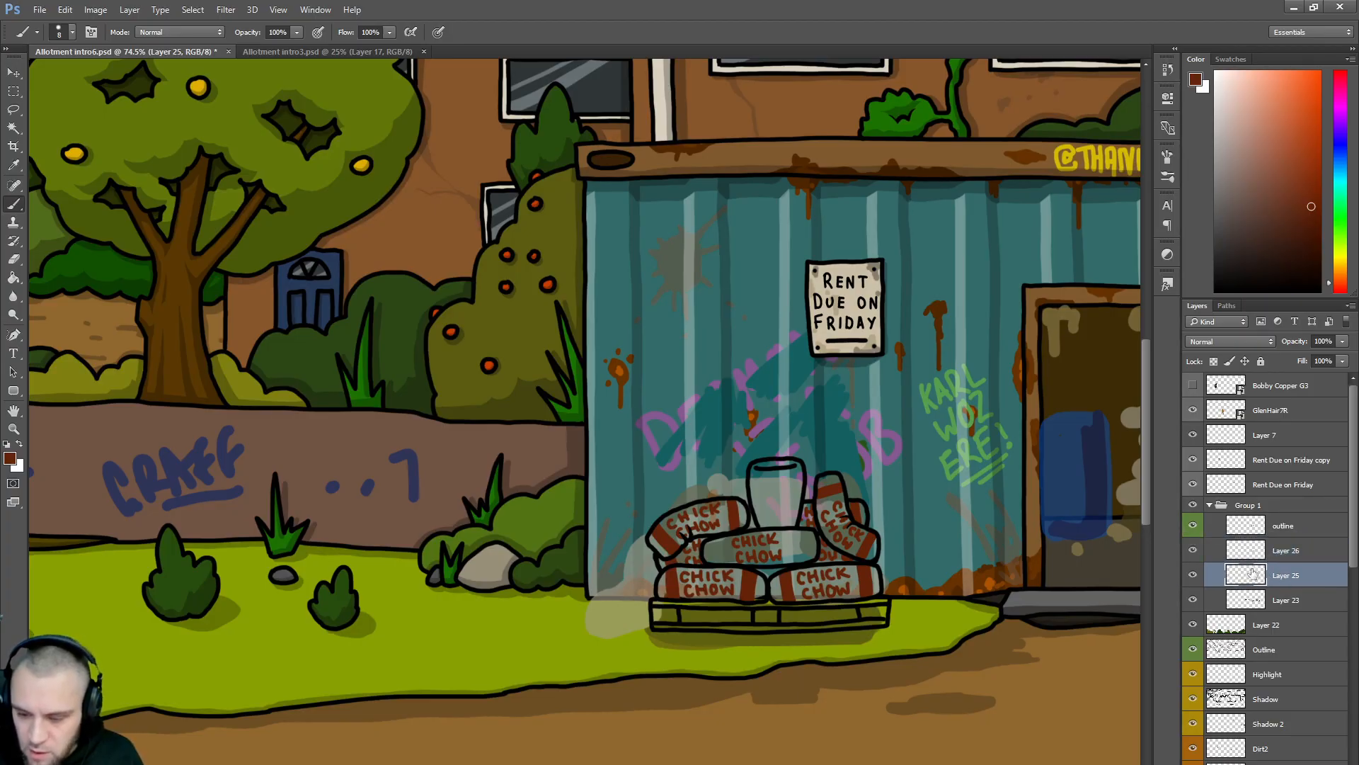
pyautogui.click(1233, 122)
pyautogui.click(1340, 264)
pyautogui.click(1245, 125)
pyautogui.click(1239, 136)
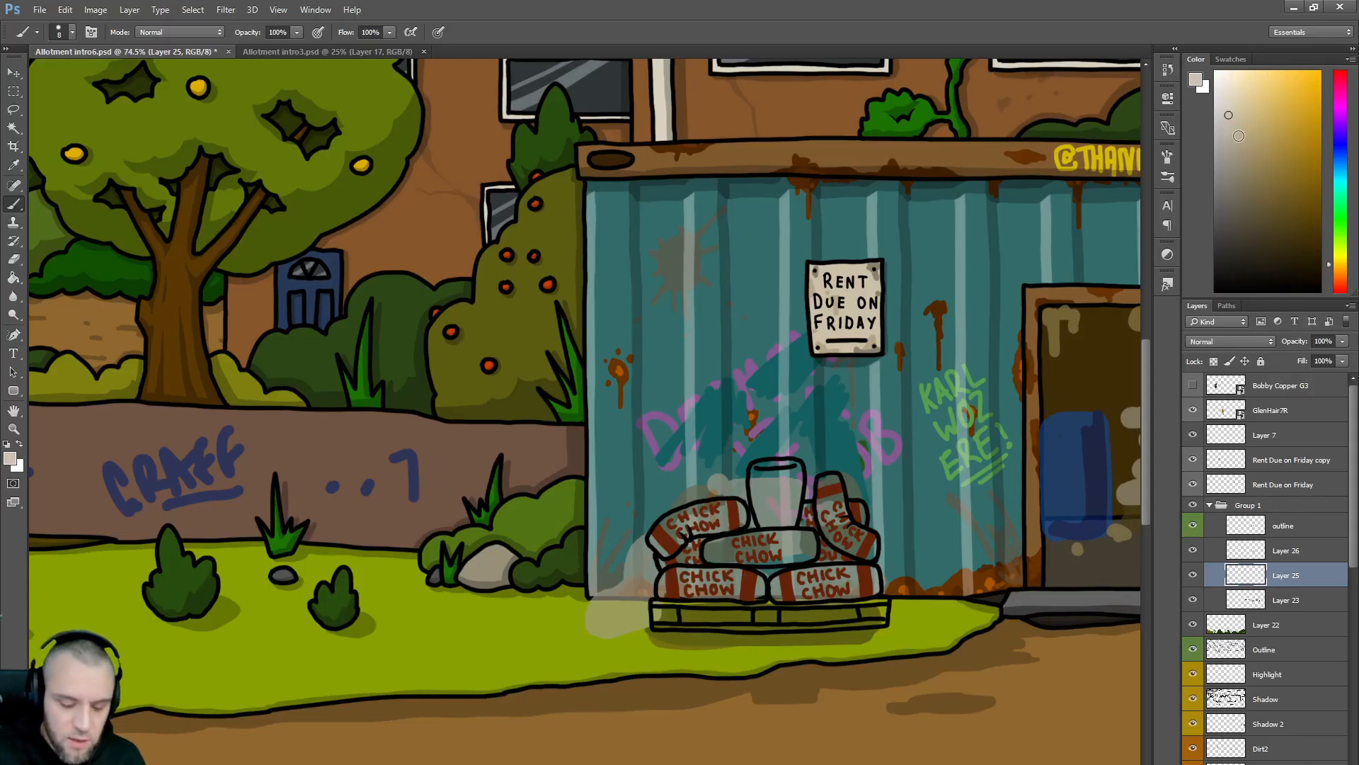
# - Magic Wand the lettered sacks' interiors on the outline layer and apply Refine Edge with 2.6 px feather, 100% contrast and +100% shift edge
pyautogui.click(1283, 527)
pyautogui.press('w')
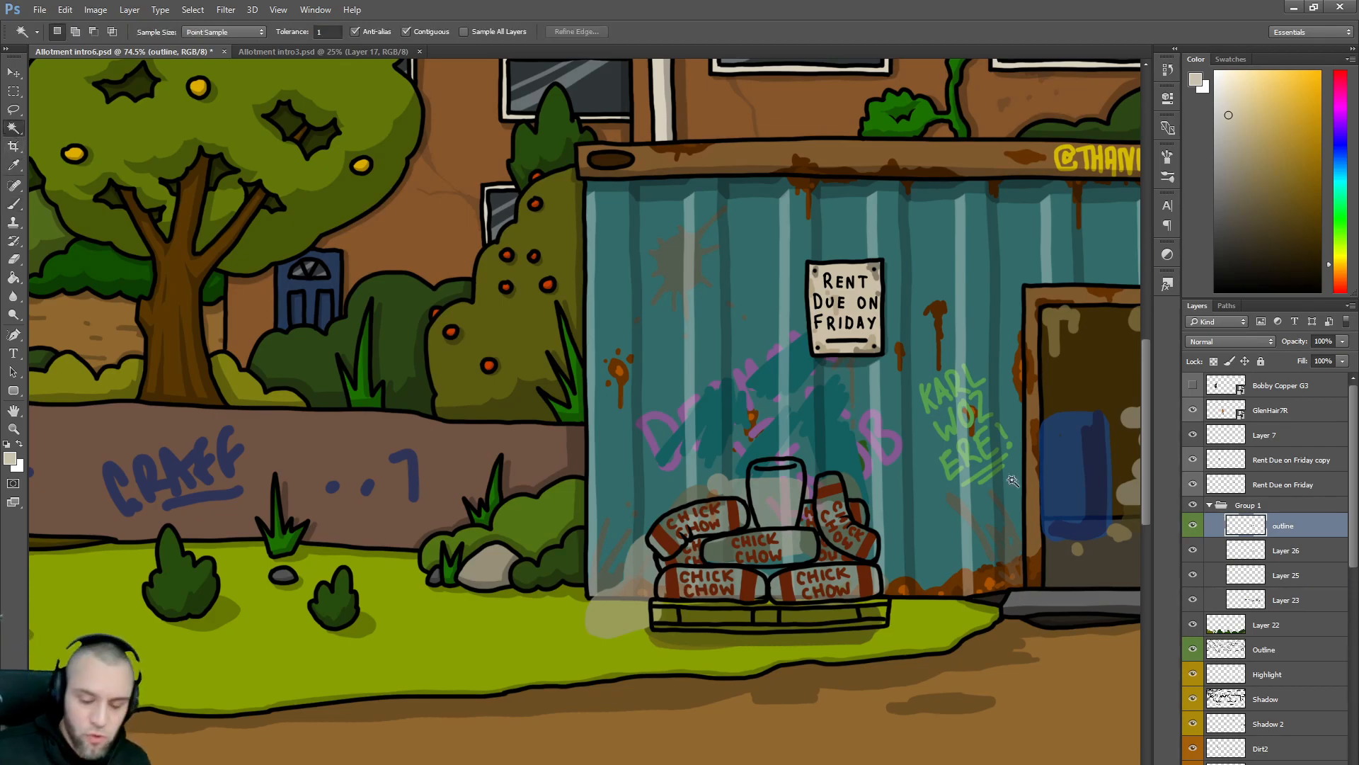
pyautogui.click(837, 515)
pyautogui.keyDown('shift'); pyautogui.click(777, 552); pyautogui.keyUp('shift')
pyautogui.keyDown('shift'); pyautogui.click(725, 514); pyautogui.keyUp('shift')
pyautogui.keyDown('shift'); pyautogui.click(684, 553); pyautogui.keyUp('shift')
pyautogui.keyDown('shift'); pyautogui.click(716, 574); pyautogui.keyUp('shift')
pyautogui.keyDown('shift'); pyautogui.click(804, 575); pyautogui.keyUp('shift')
pyautogui.keyDown('shift'); pyautogui.click(830, 554); pyautogui.keyUp('shift')
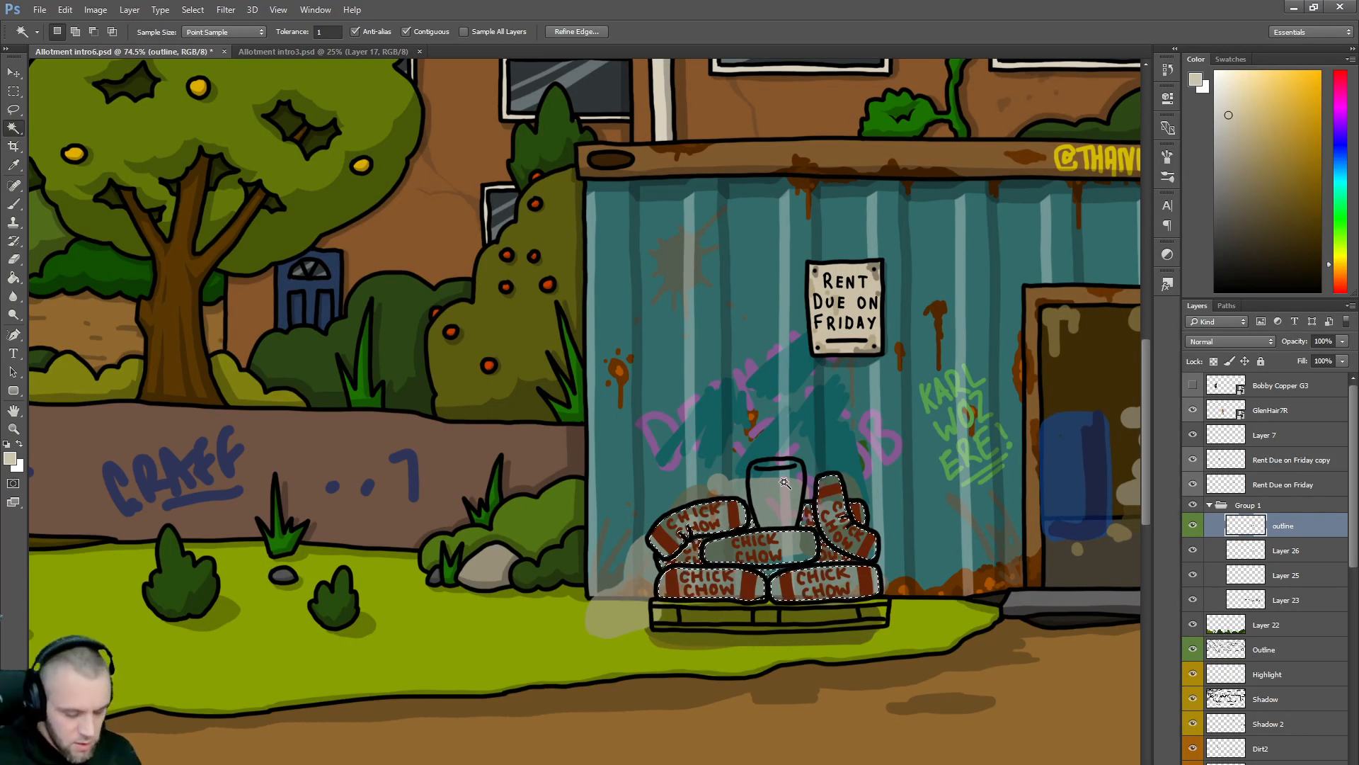
pyautogui.click(576, 31)
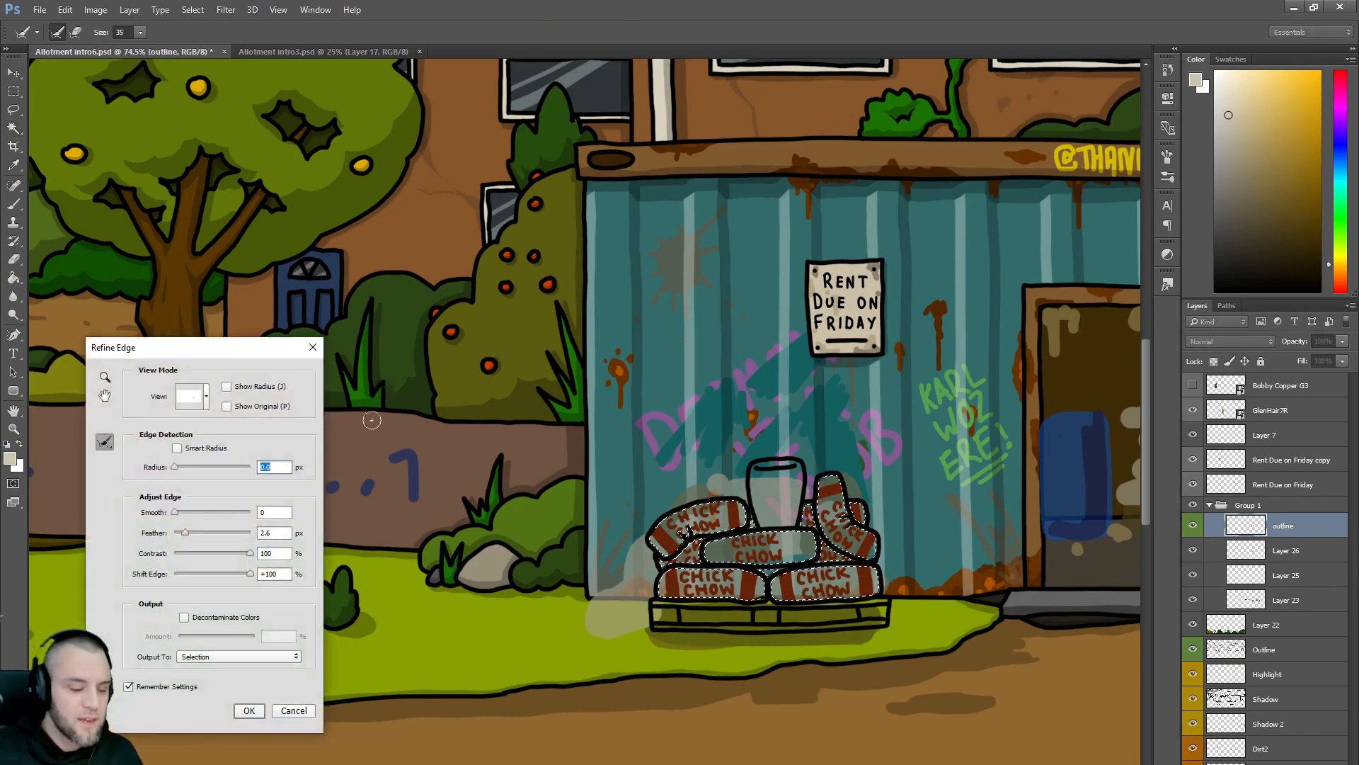
pyautogui.click(251, 711)
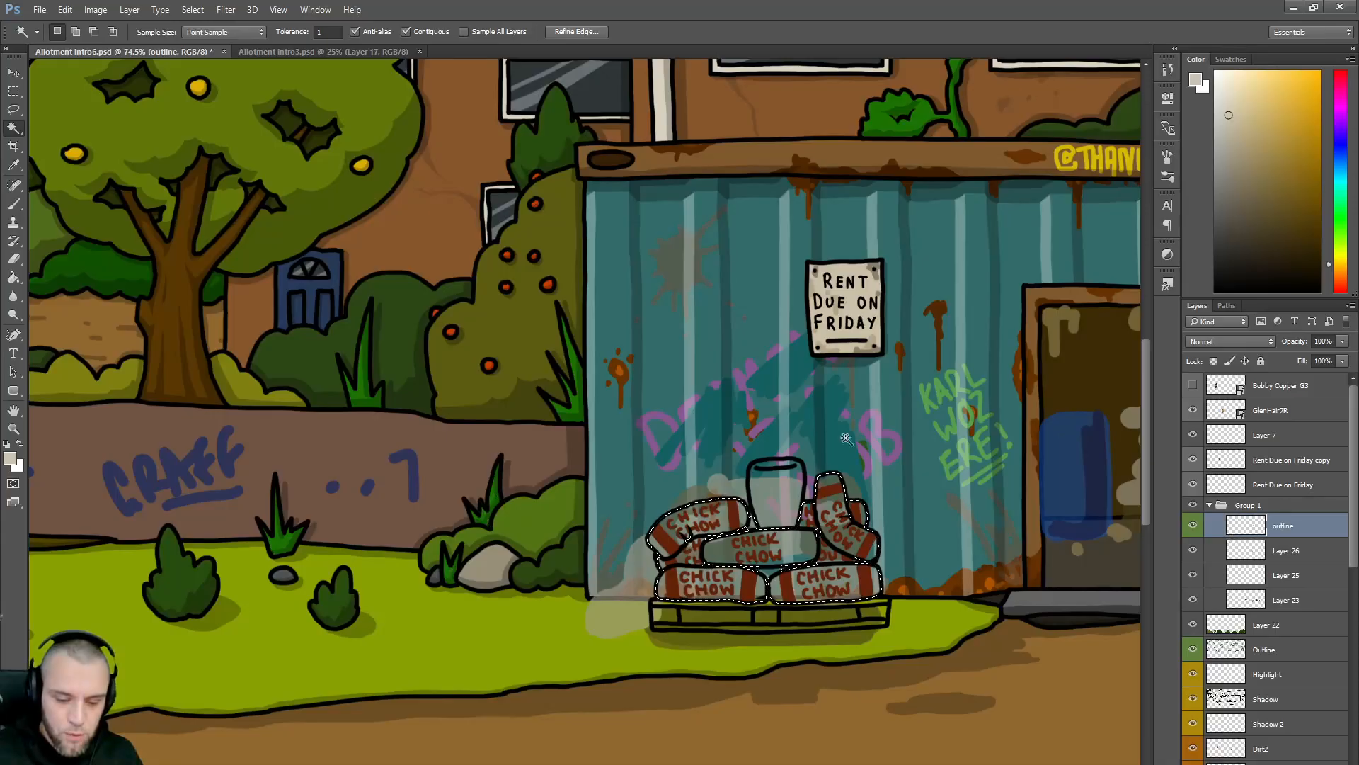
# - Clean up the sack selection in Quick Mask by erasing the leftover masked spots over the sacks with a size 35 eraser
pyautogui.press('q')
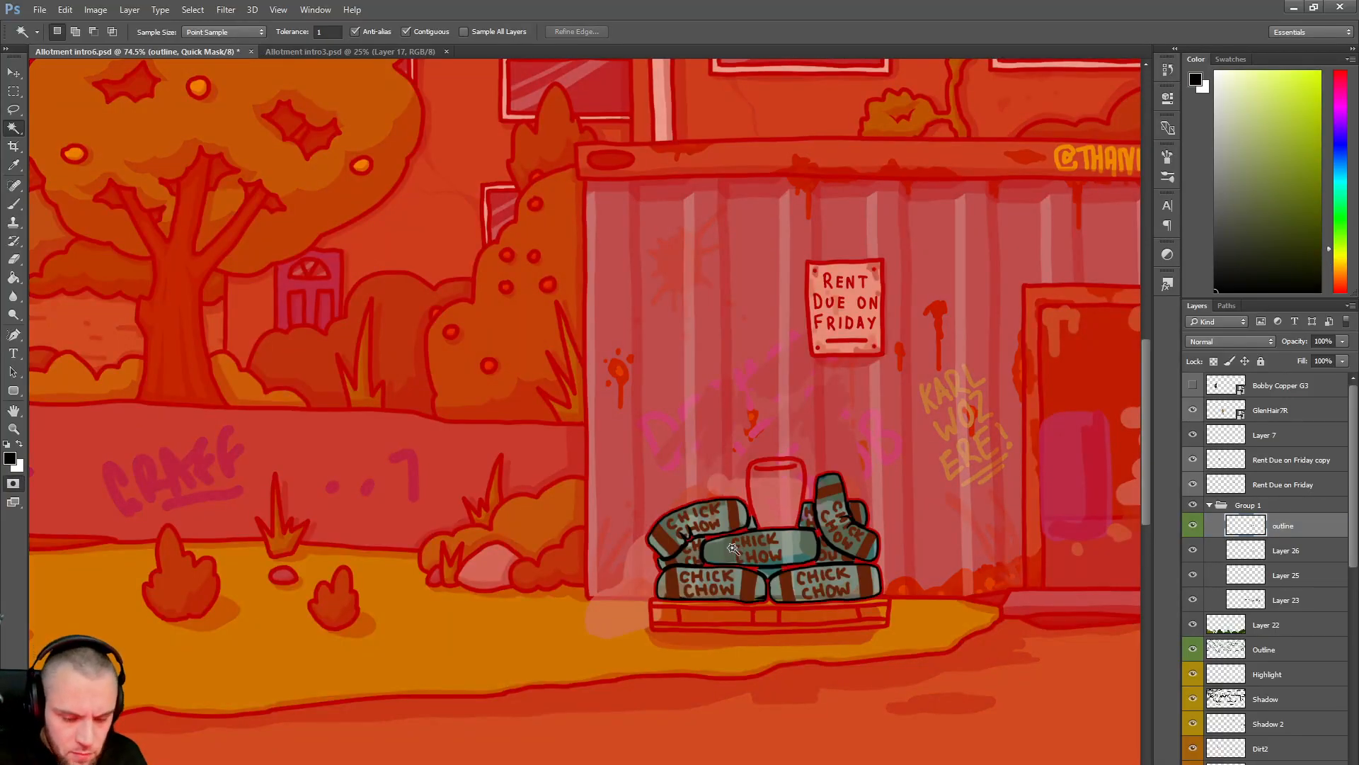
pyautogui.press('e')
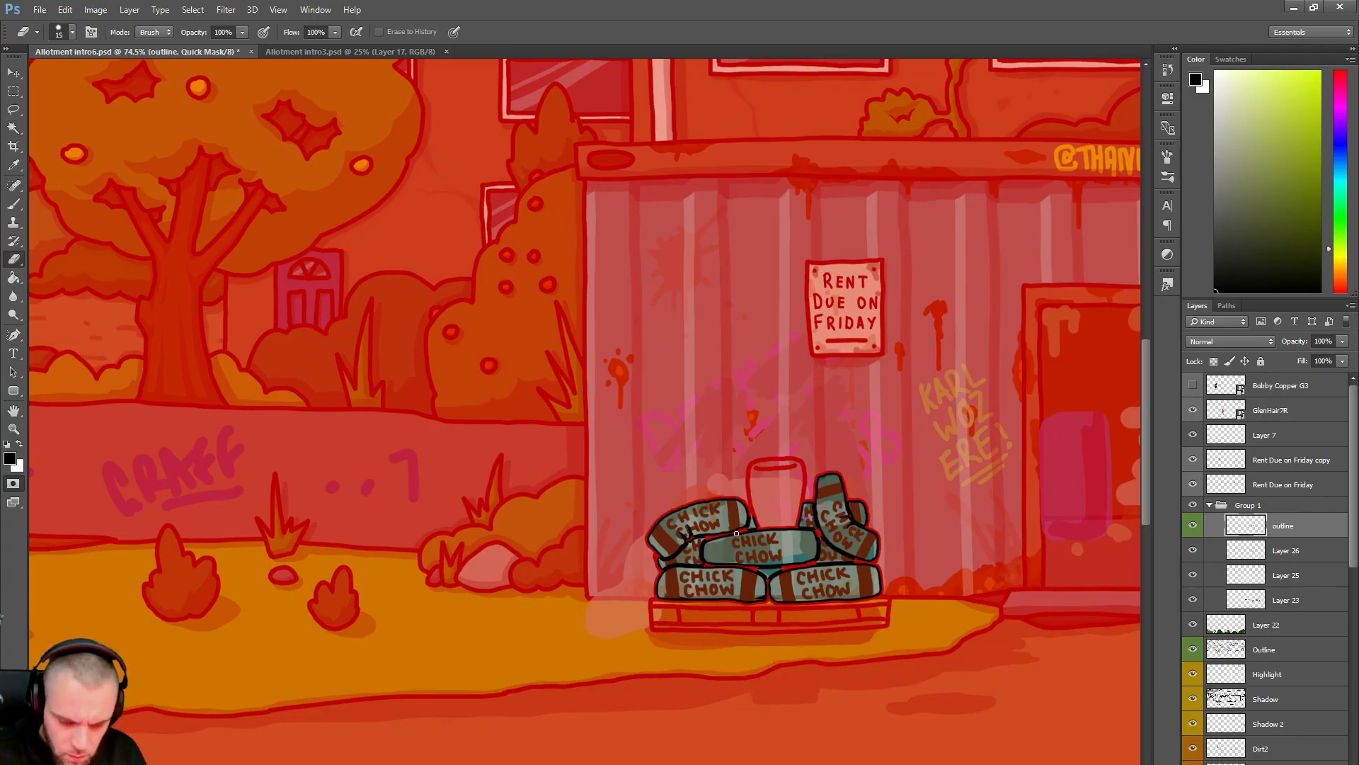
pyautogui.press(']')
pyautogui.moveTo(746, 529)
pyautogui.mouseDown()
pyautogui.moveTo(692, 536)
pyautogui.moveTo(708, 558)
pyautogui.moveTo(790, 568)
pyautogui.moveTo(778, 578)
pyautogui.moveTo(856, 561)
pyautogui.moveTo(821, 535)
pyautogui.moveTo(853, 516)
pyautogui.moveTo(813, 539)
pyautogui.moveTo(745, 515)
pyautogui.moveTo(795, 539)
pyautogui.moveTo(752, 534)
pyautogui.moveTo(680, 559)
pyautogui.moveTo(667, 542)
pyautogui.moveTo(669, 564)
pyautogui.moveTo(679, 541)
pyautogui.mouseUp()
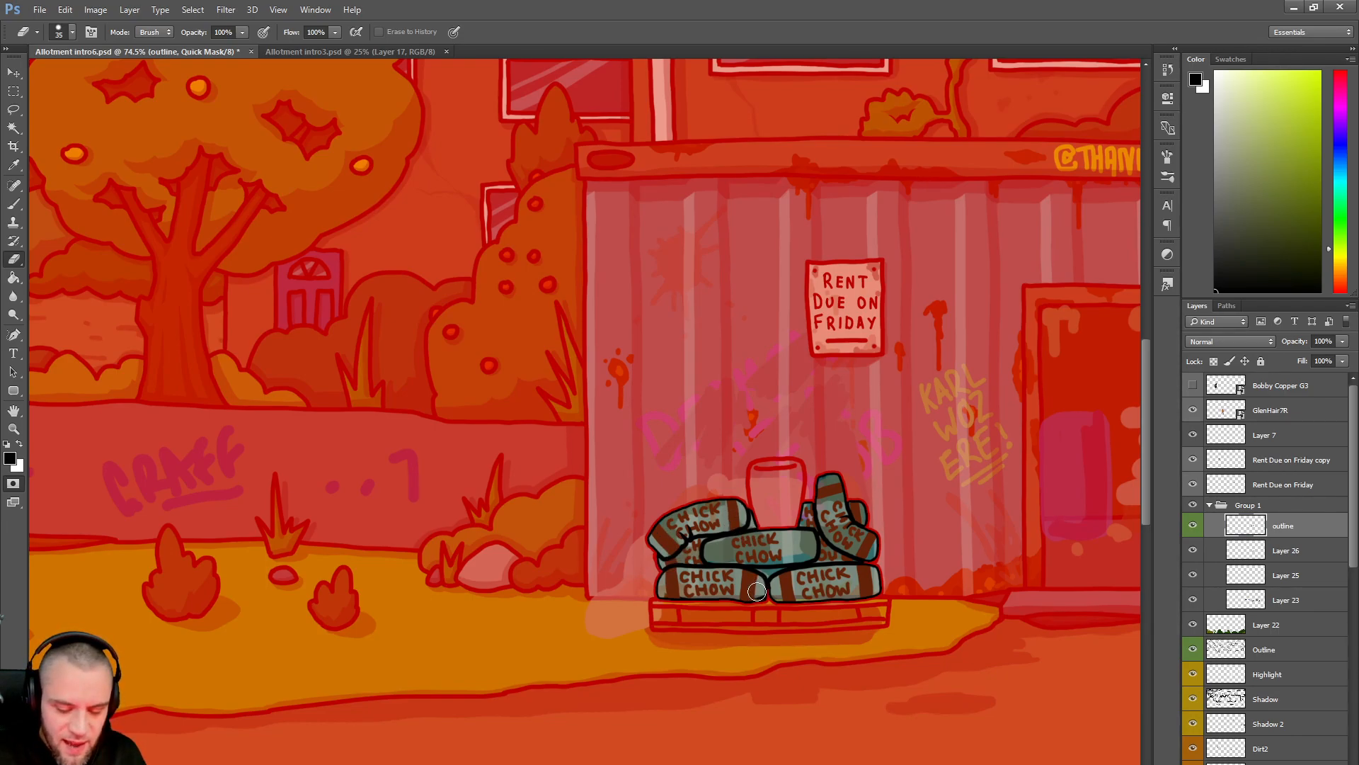
pyautogui.moveTo(757, 593)
pyautogui.mouseDown()
pyautogui.moveTo(769, 563)
pyautogui.moveTo(850, 563)
pyautogui.mouseUp()
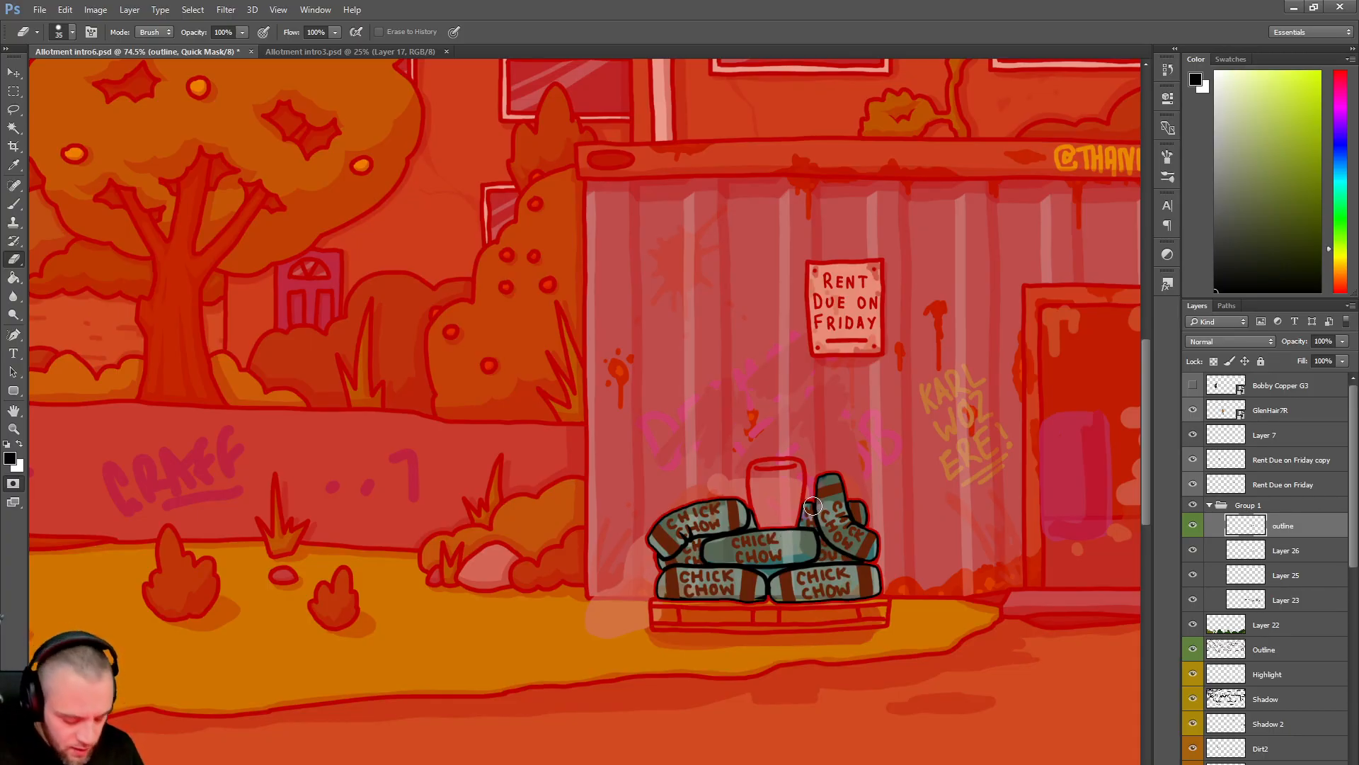
pyautogui.press('q')
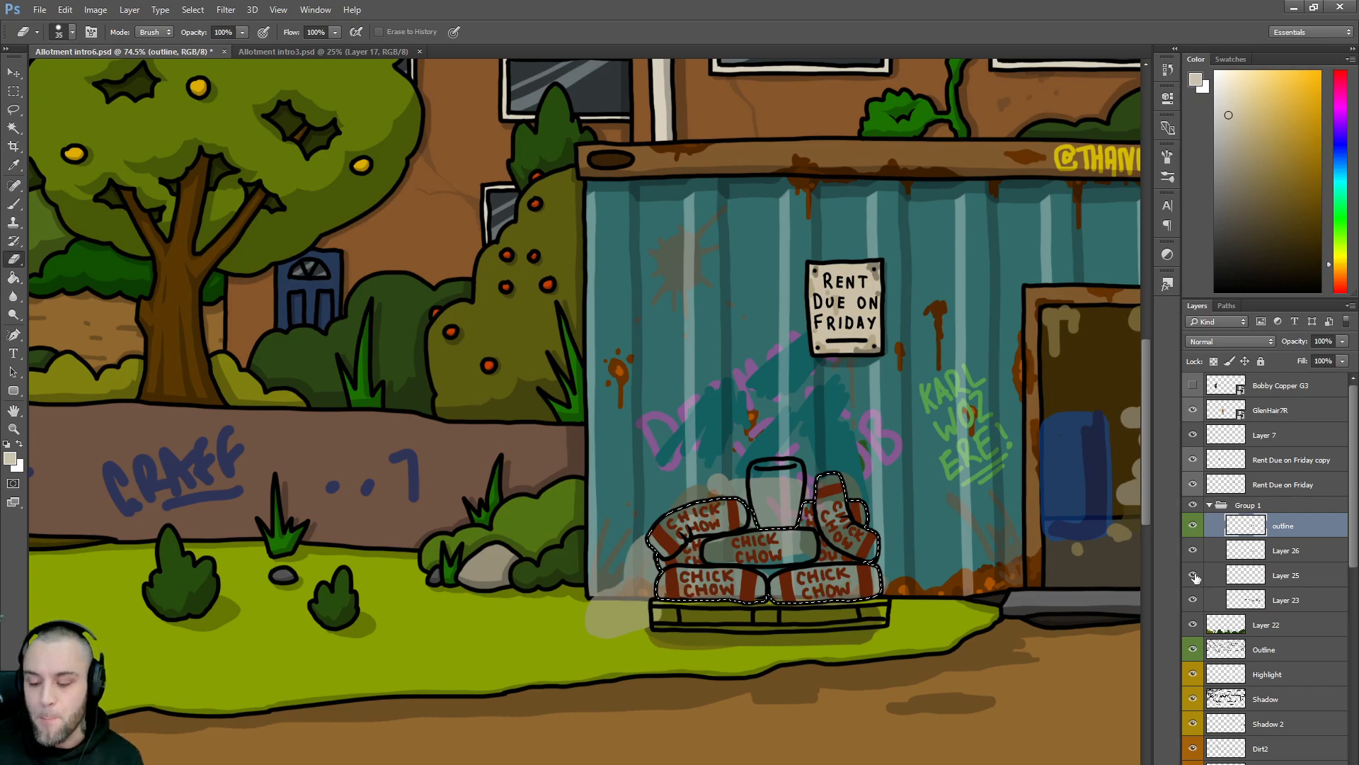
# - Paint the selected sacks light beige on Layer 25 with a size 70 brush
pyautogui.click(1277, 576)
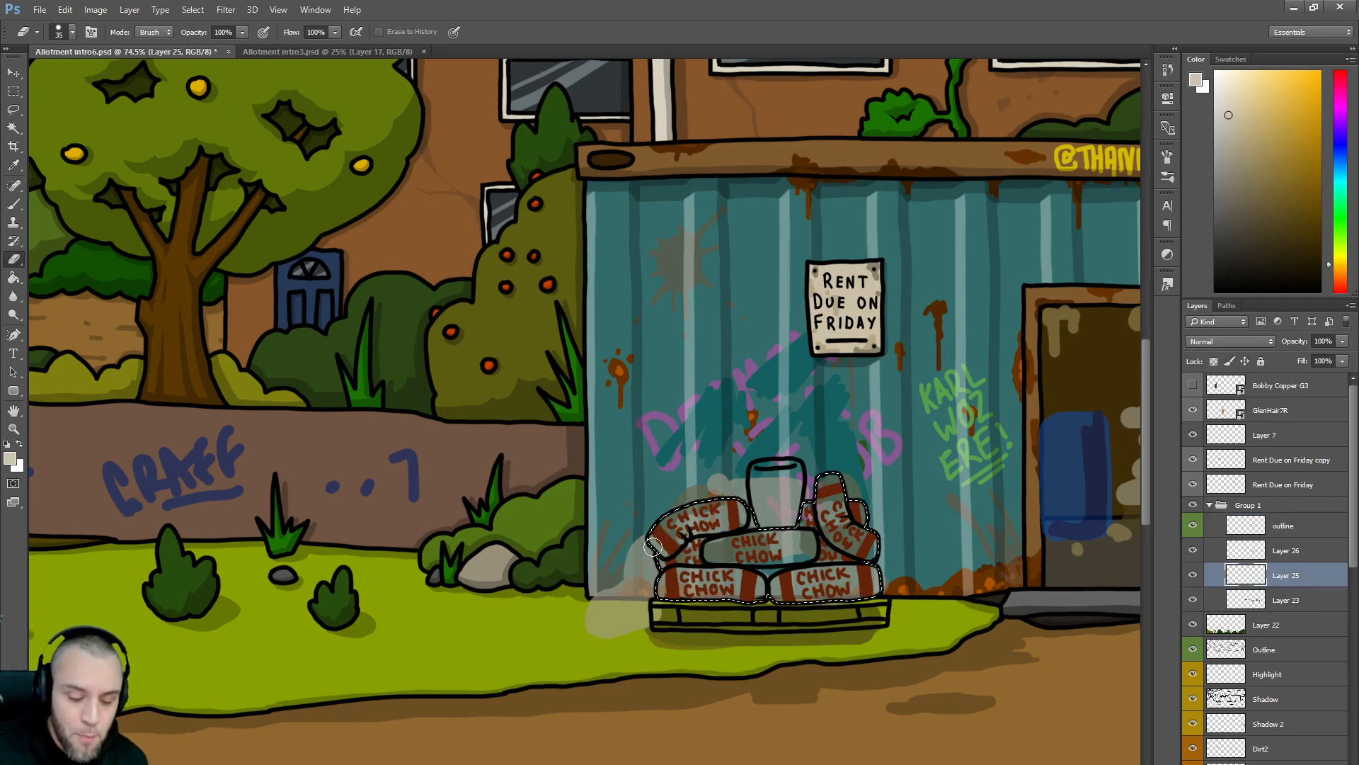
pyautogui.press('b')
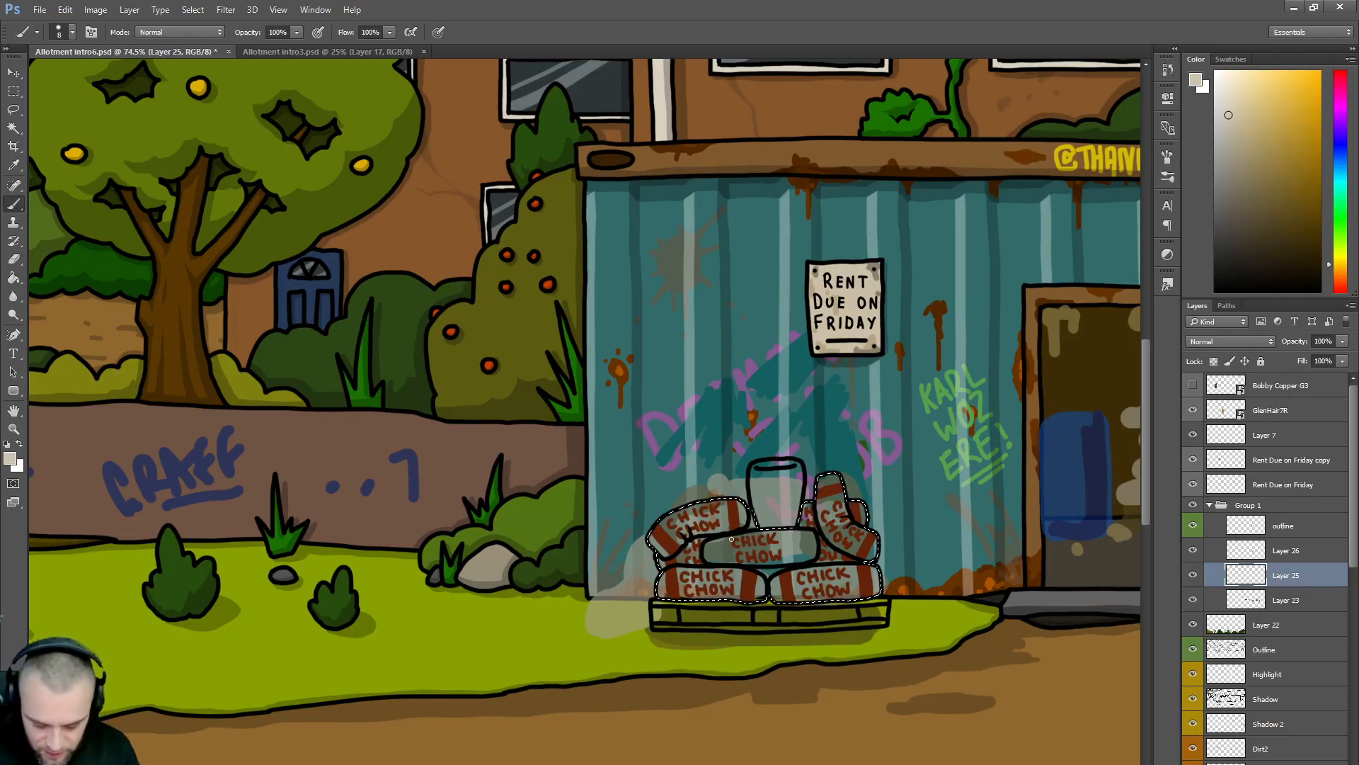
pyautogui.moveTo(834, 509); pyautogui.dragTo(844, 528)
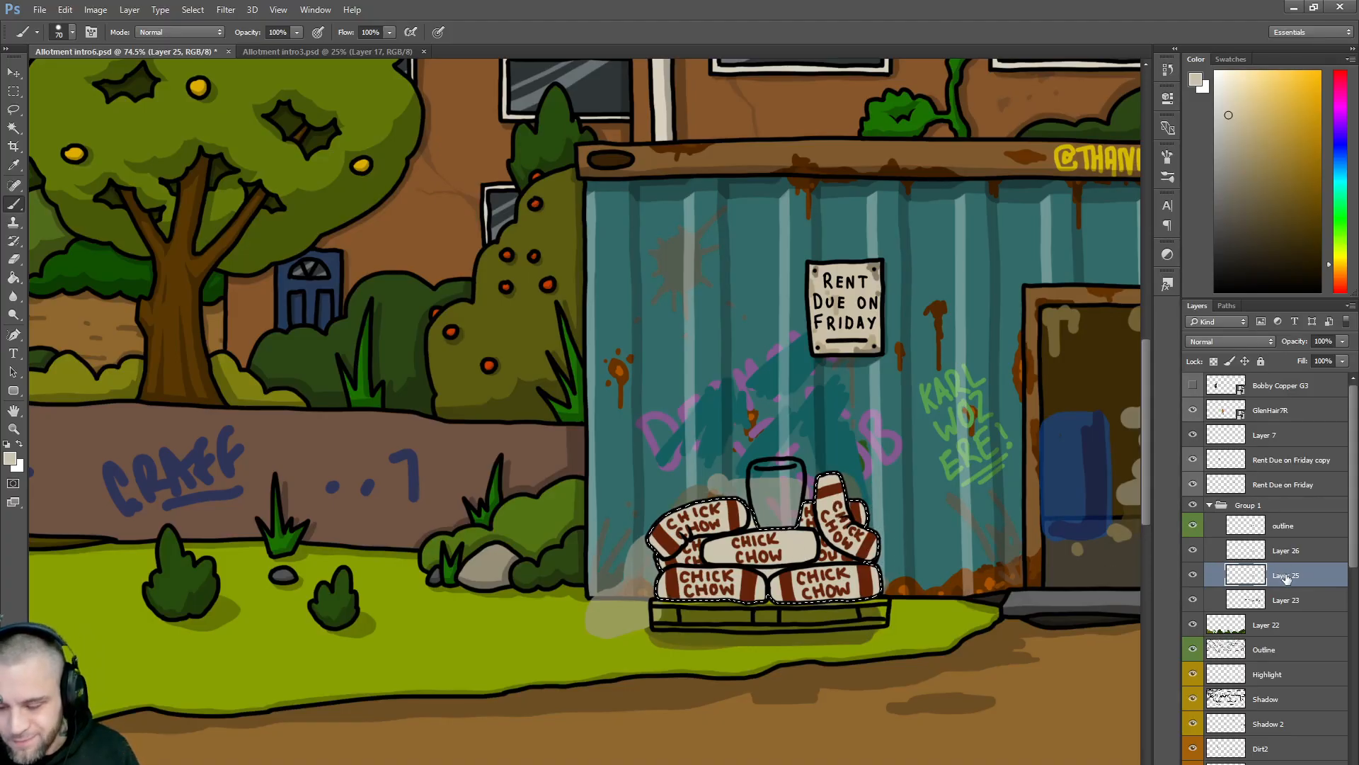
# - Add a new layer above Layer 26 at 25% opacity and shade the sacks in black with a size 9 brush
pyautogui.click(1283, 551)
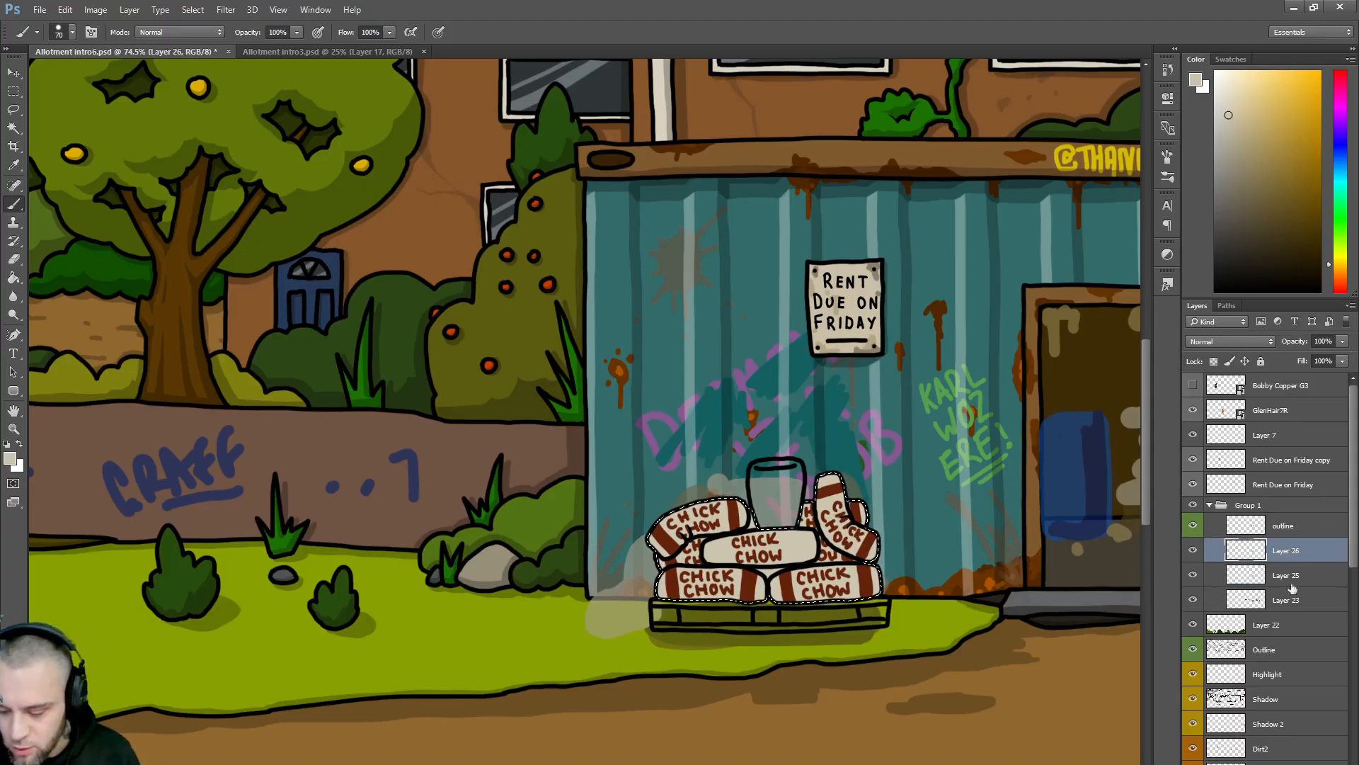
pyautogui.hotkey('ctrl', 'shift', 'alt', 'n')
pyautogui.click(1342, 341)
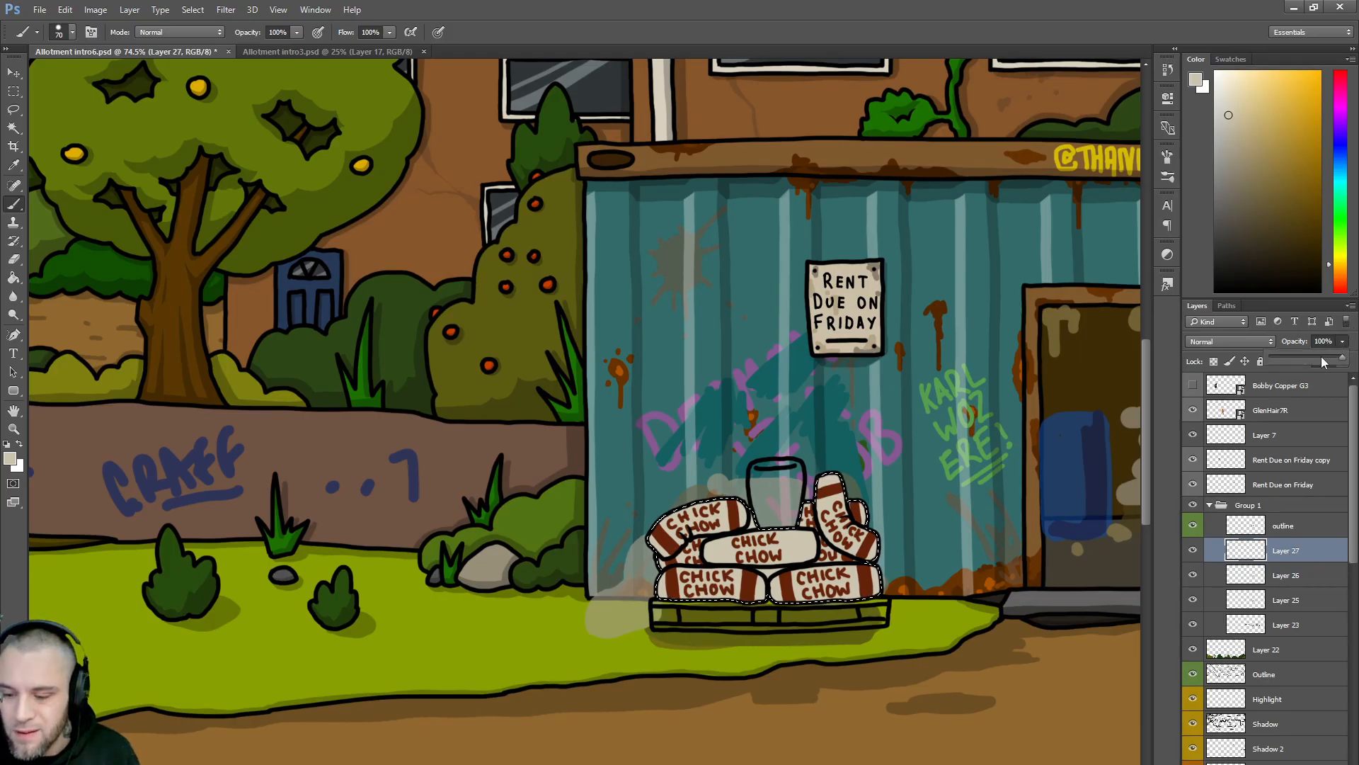
pyautogui.press('Return')
pyautogui.press('d')
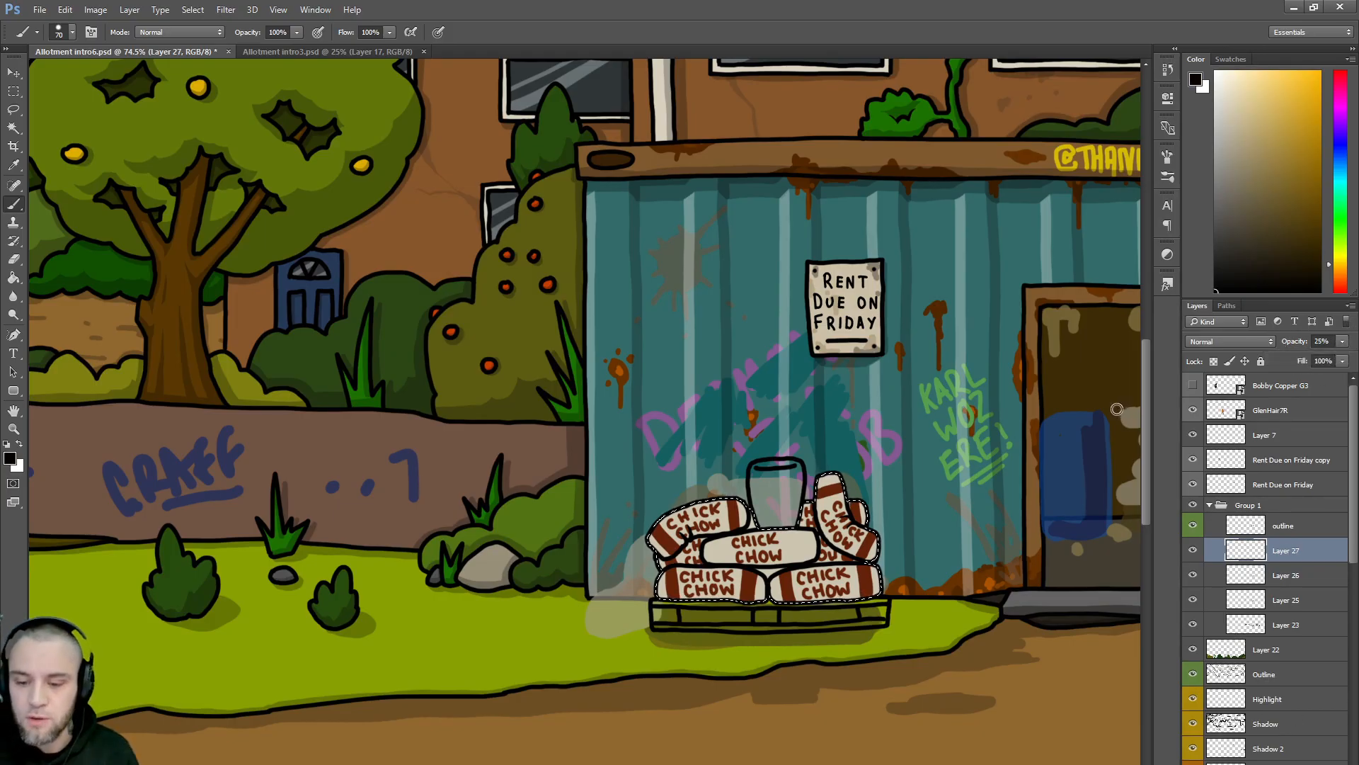
pyautogui.press('[')
pyautogui.press('[')
pyautogui.press('[')
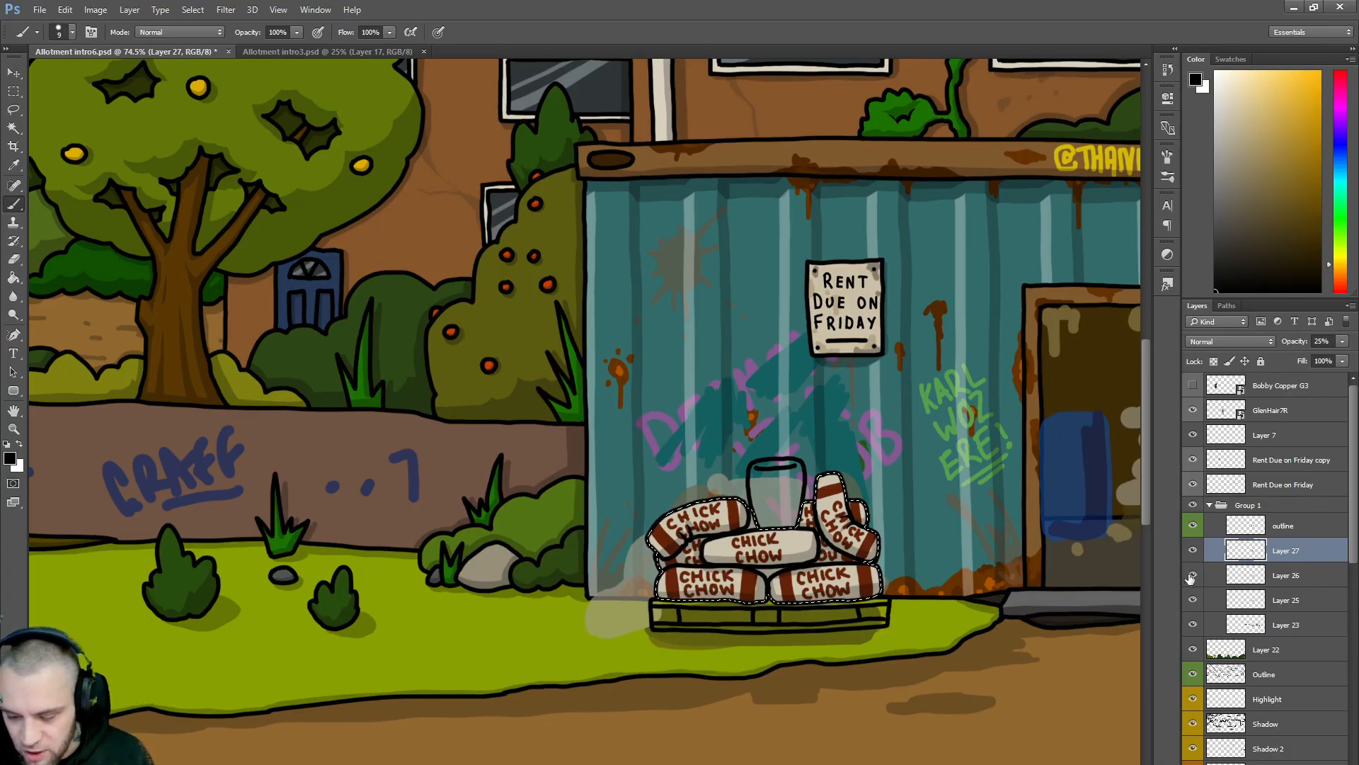
# - Paint bands in the sampled dark red across the ends of the middle sack on Layer 26
pyautogui.click(1193, 575)
pyautogui.click(1193, 575)
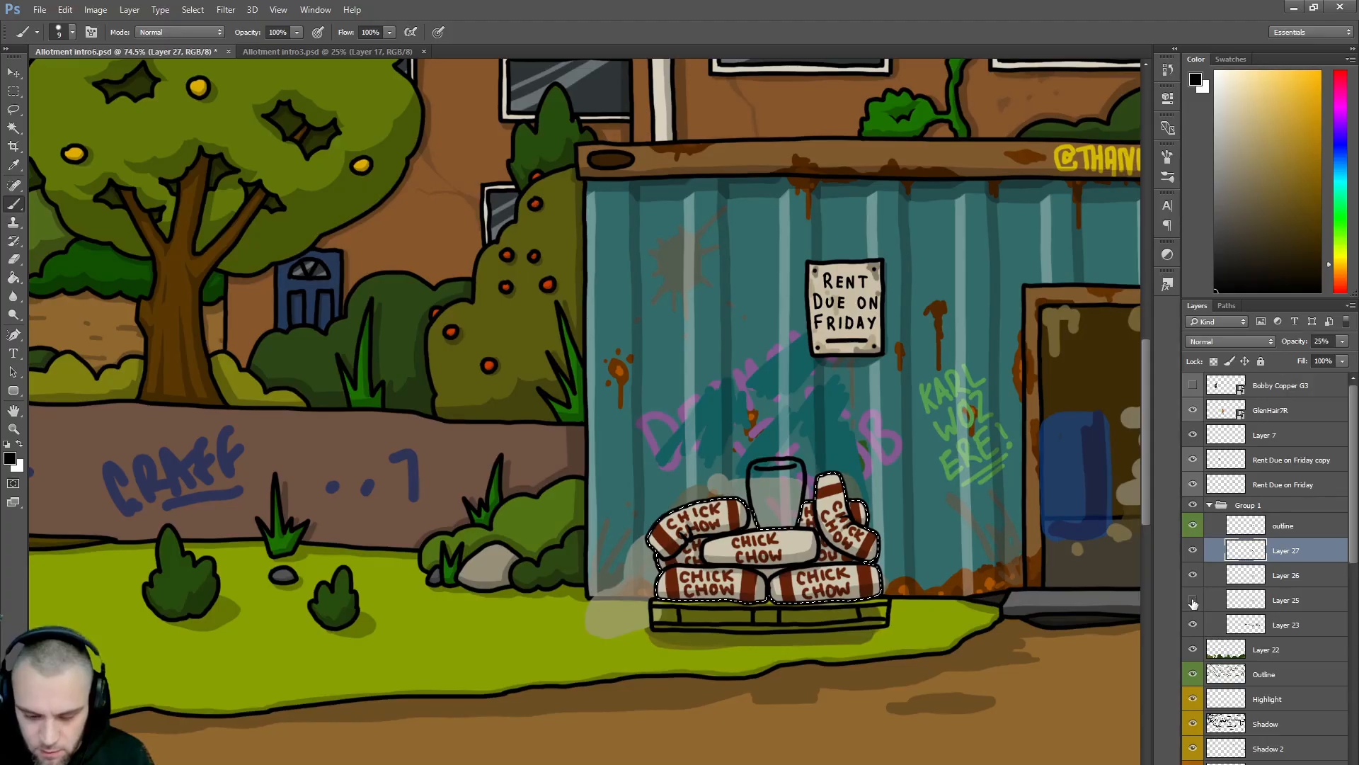
pyautogui.click(1193, 601)
pyautogui.click(1193, 575)
pyautogui.click(1193, 575)
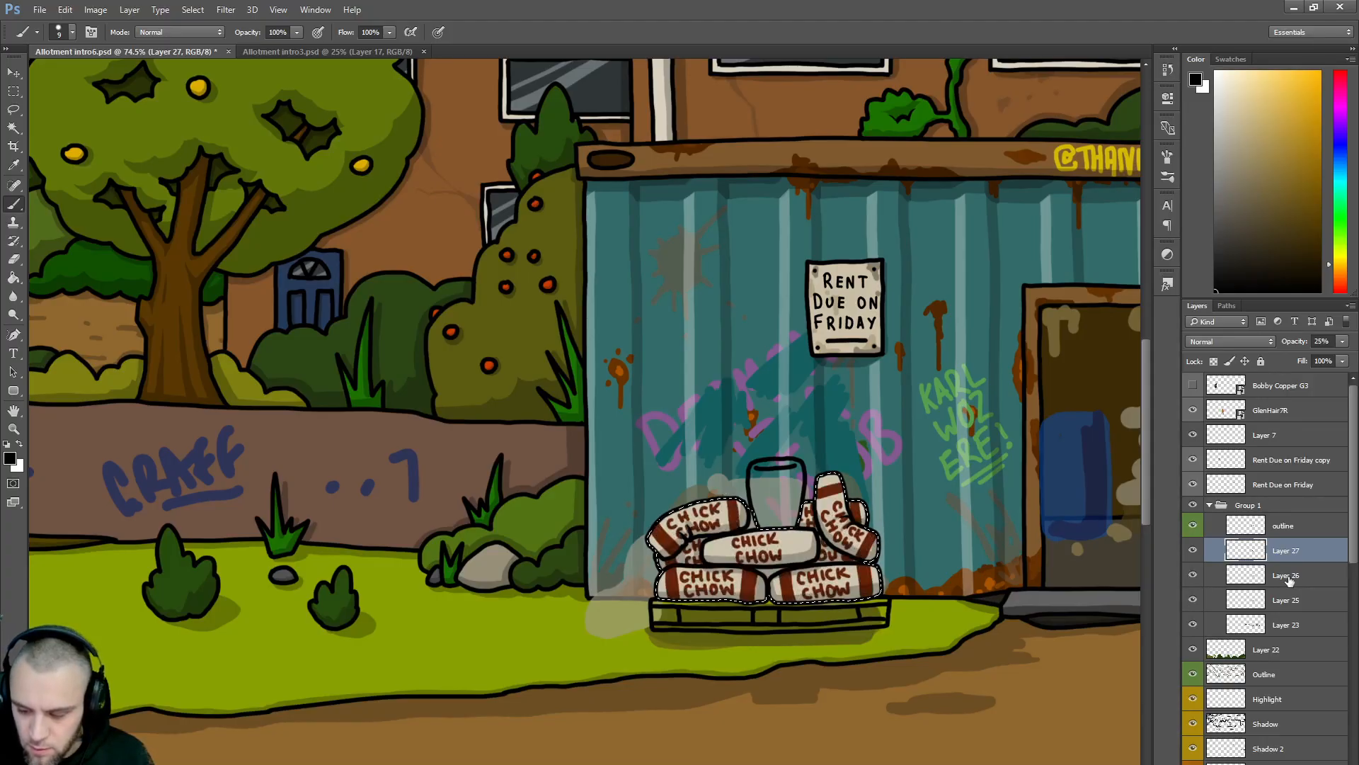
pyautogui.click(1251, 577)
pyautogui.keyDown('alt'); pyautogui.click(880, 533); pyautogui.keyUp('alt')
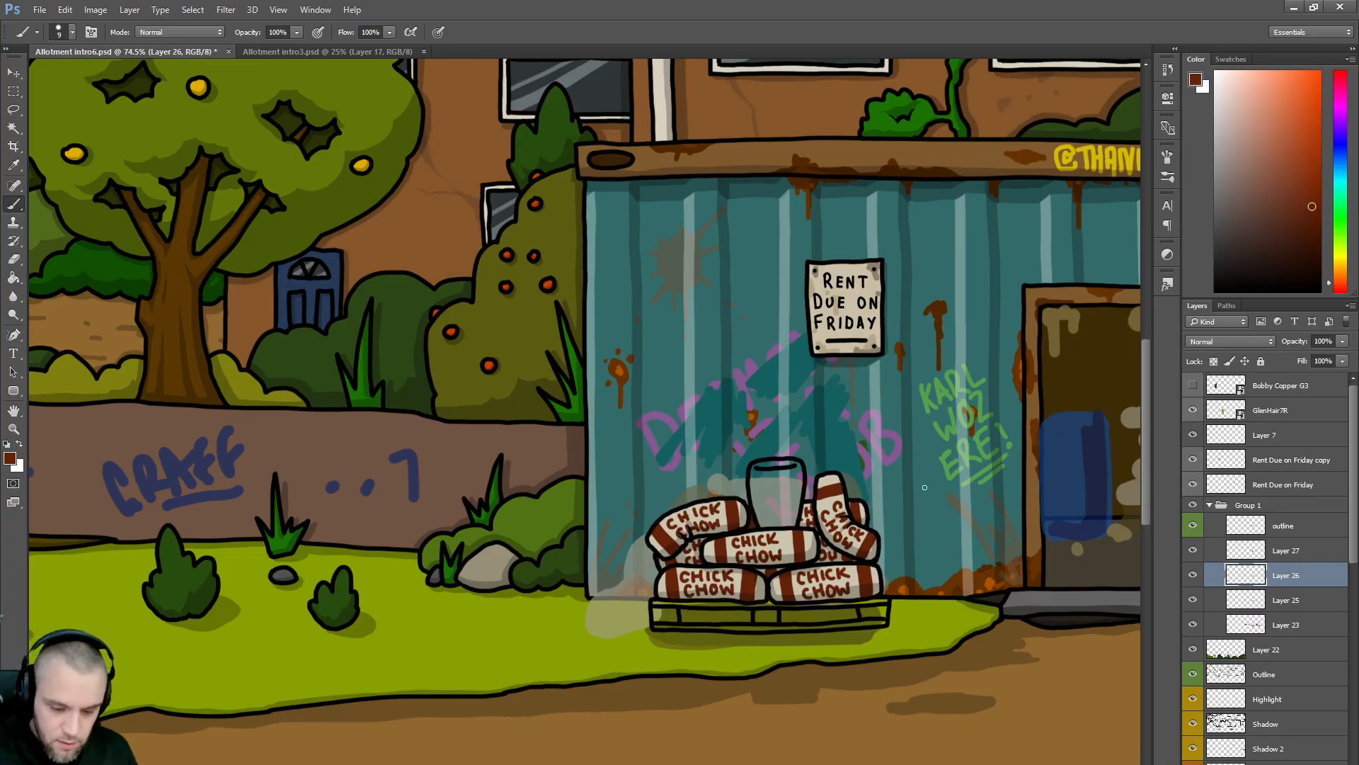
# - Magic Wand the bucket's interior on the outline layer and apply Refine Edge with 2.6 px feather, 100% contrast and +100% shift edge
pyautogui.click(1274, 528)
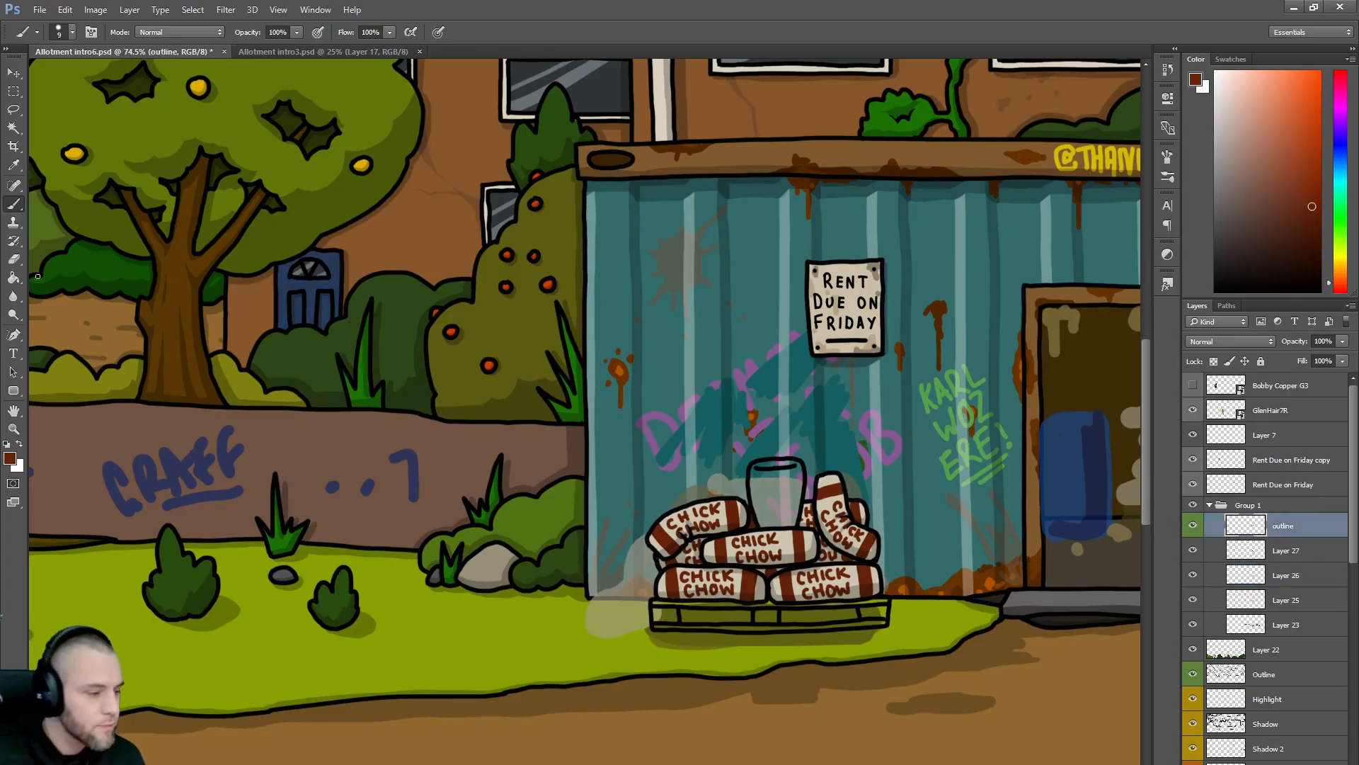
pyautogui.click(14, 128)
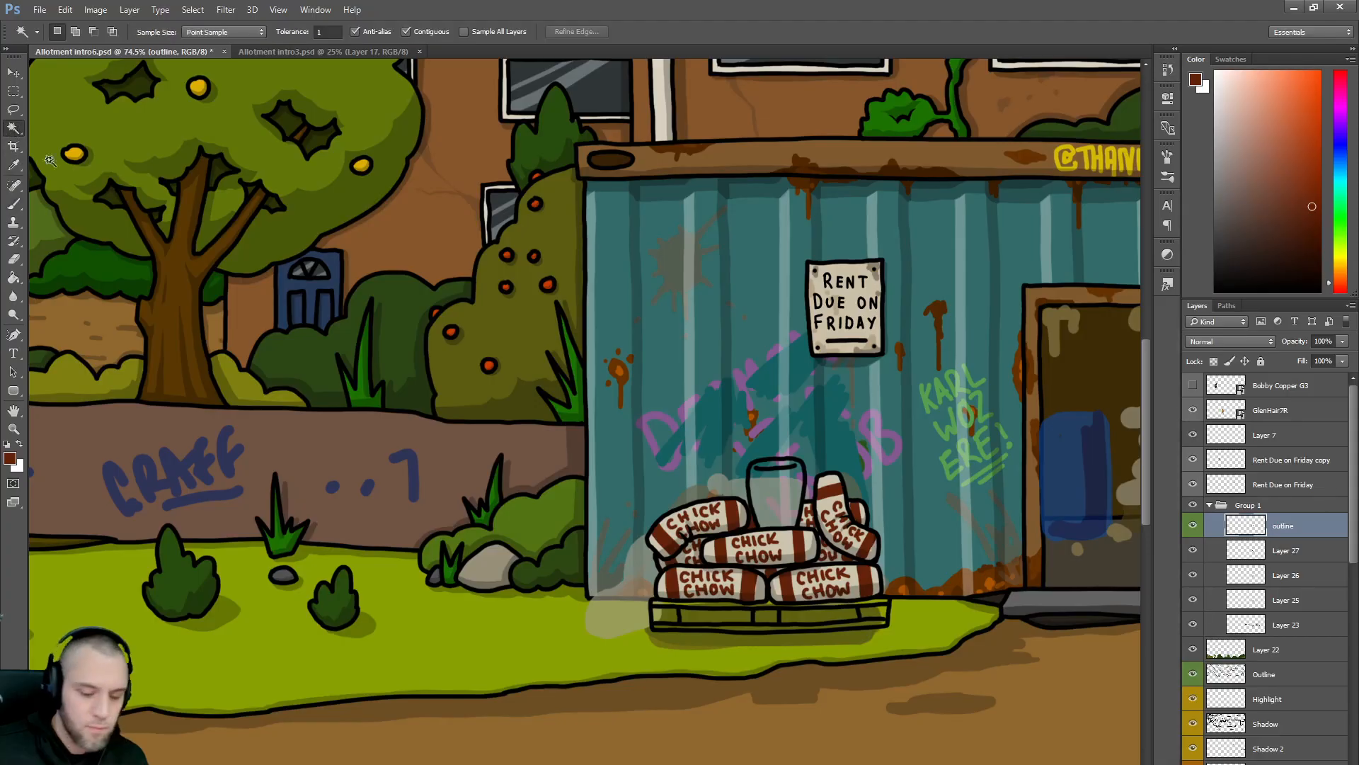
pyautogui.click(793, 495)
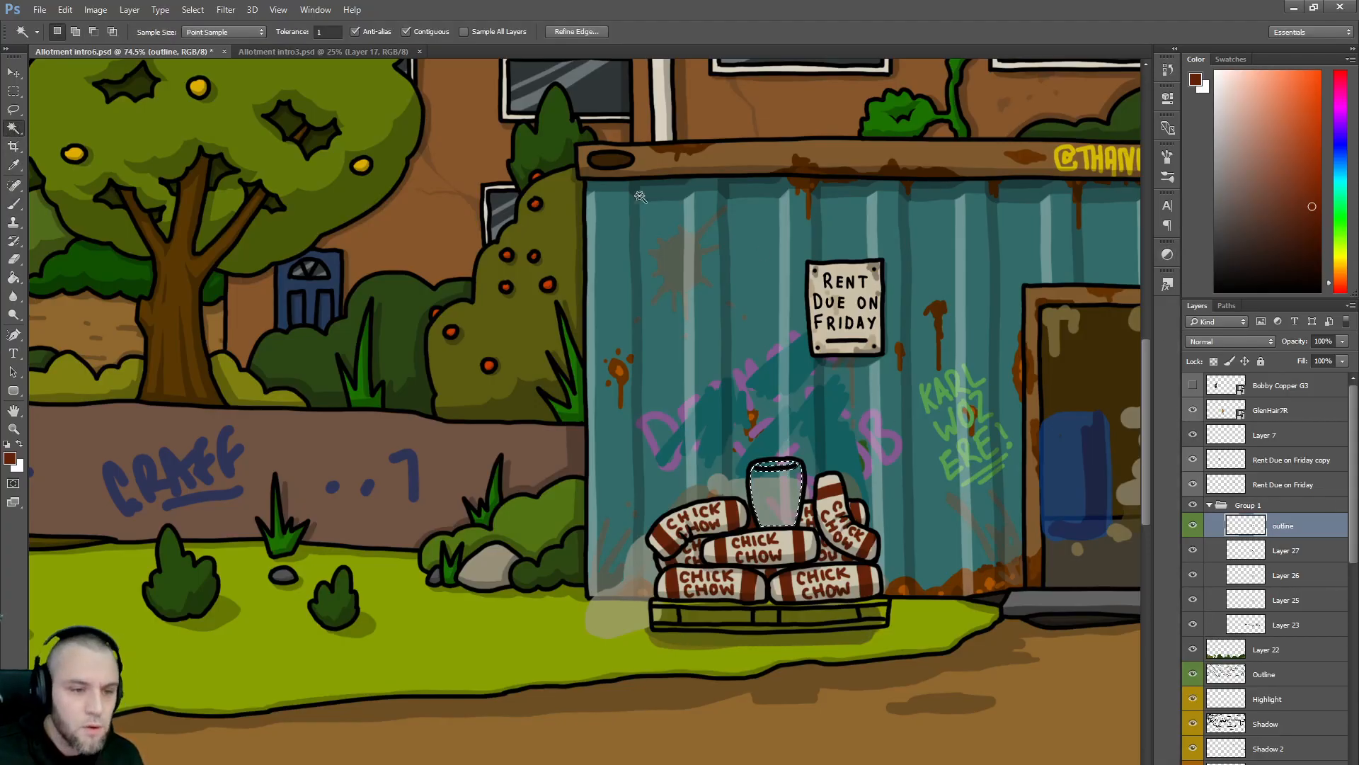
pyautogui.click(598, 31)
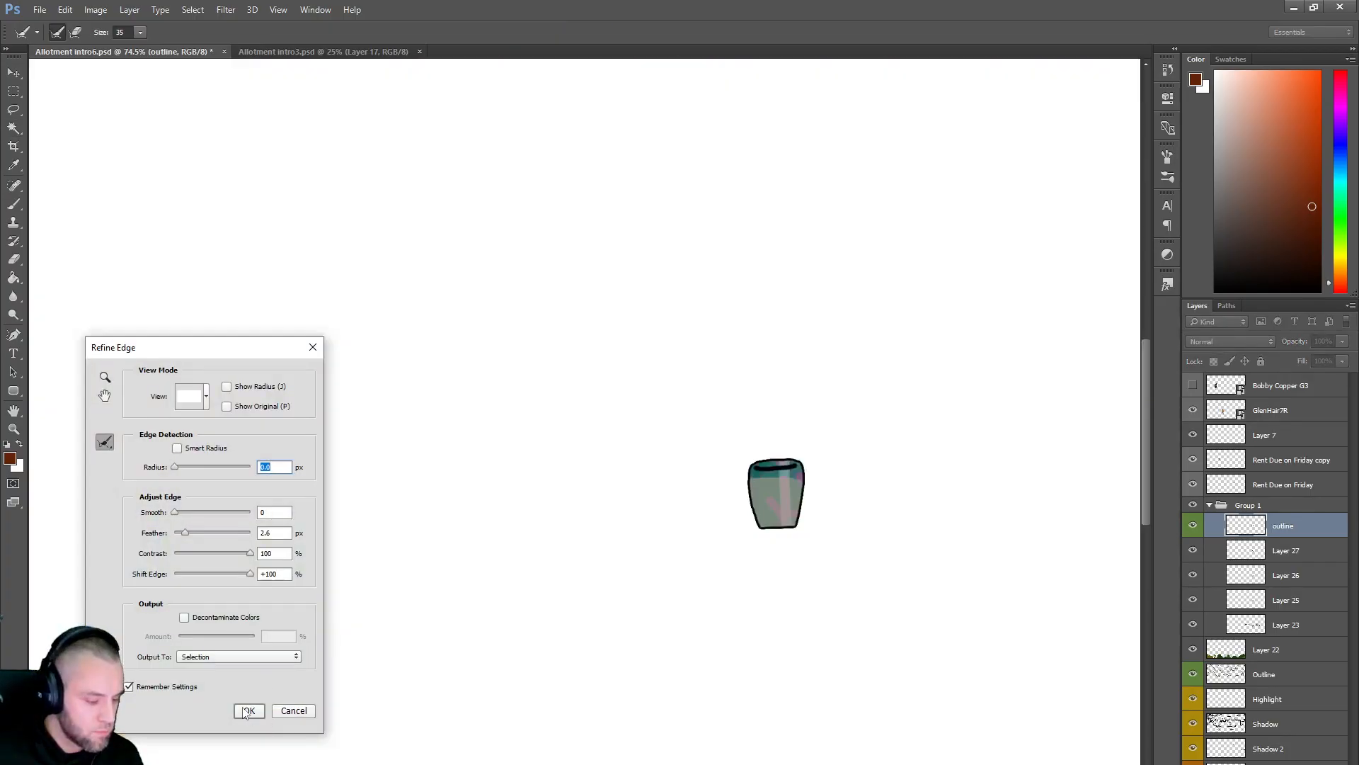
pyautogui.click(249, 708)
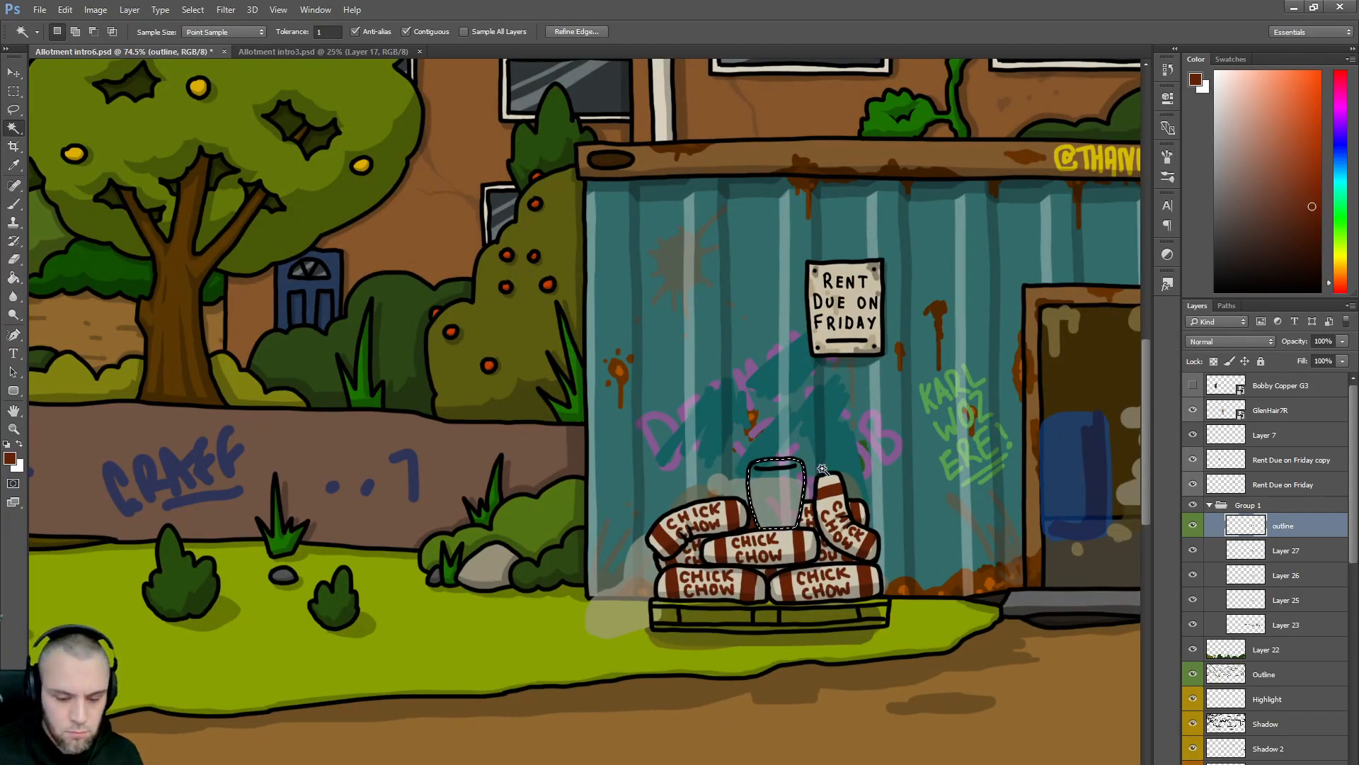
# - Choose a dark grey and fill the selected bucket with it on Layer 25, undoing the fill made on the outline layer
pyautogui.moveTo(1222, 219); pyautogui.dragTo(1198, 219)
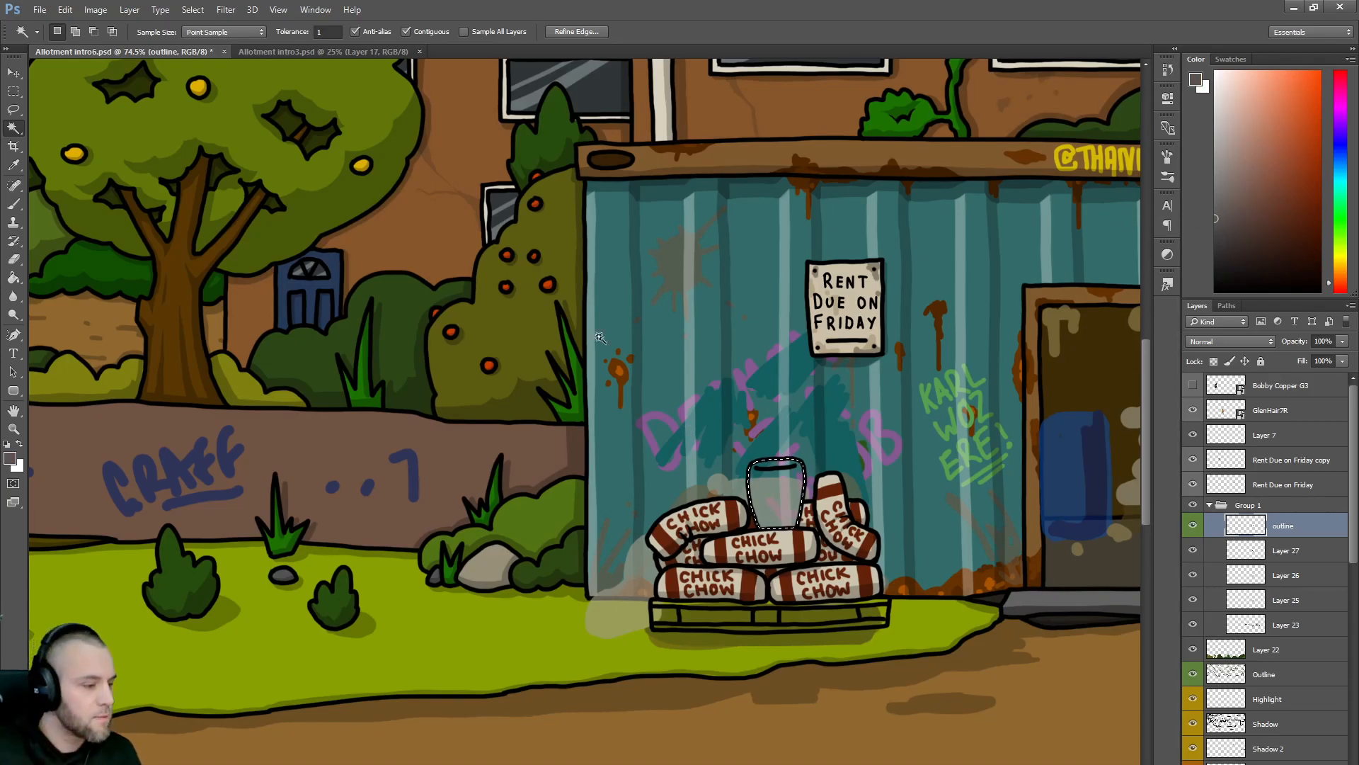
pyautogui.click(14, 278)
pyautogui.click(775, 488)
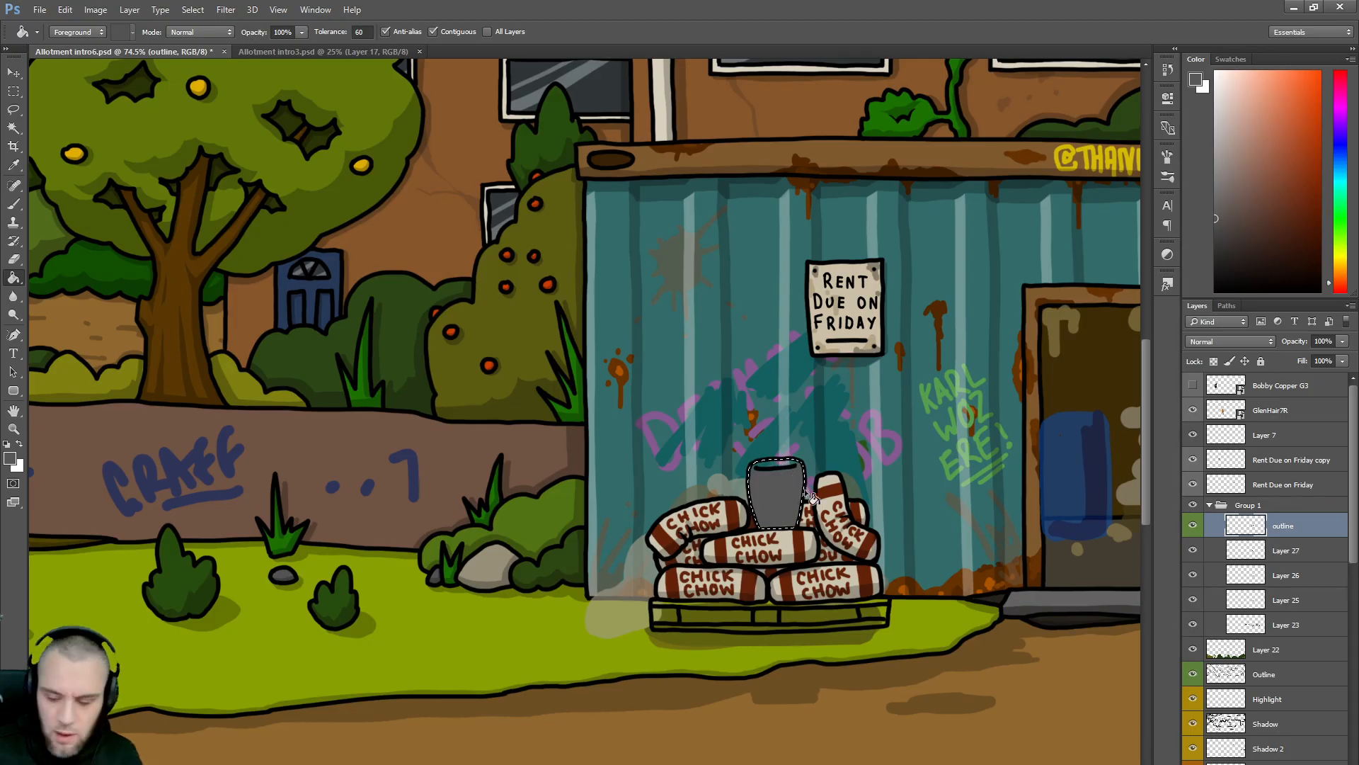
pyautogui.hotkey('ctrl', 'z')
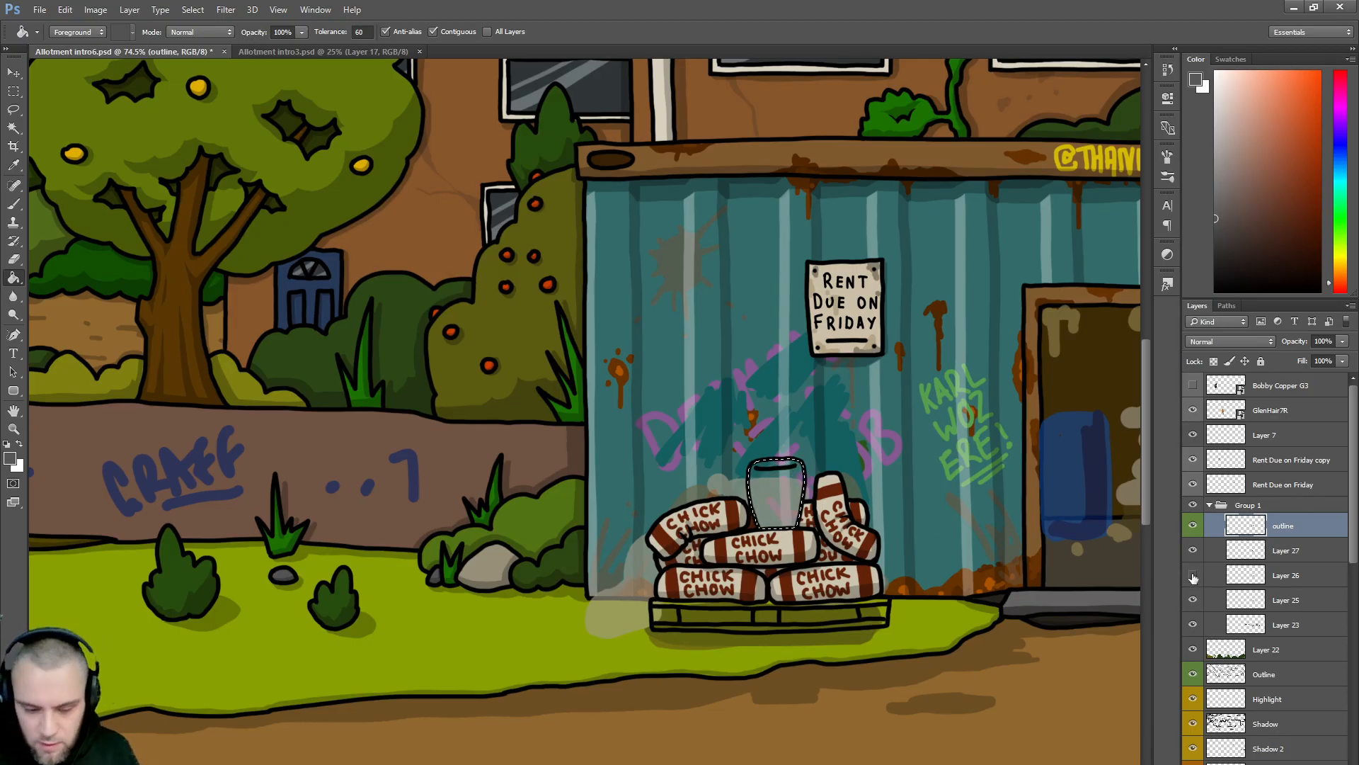
pyautogui.click(1285, 600)
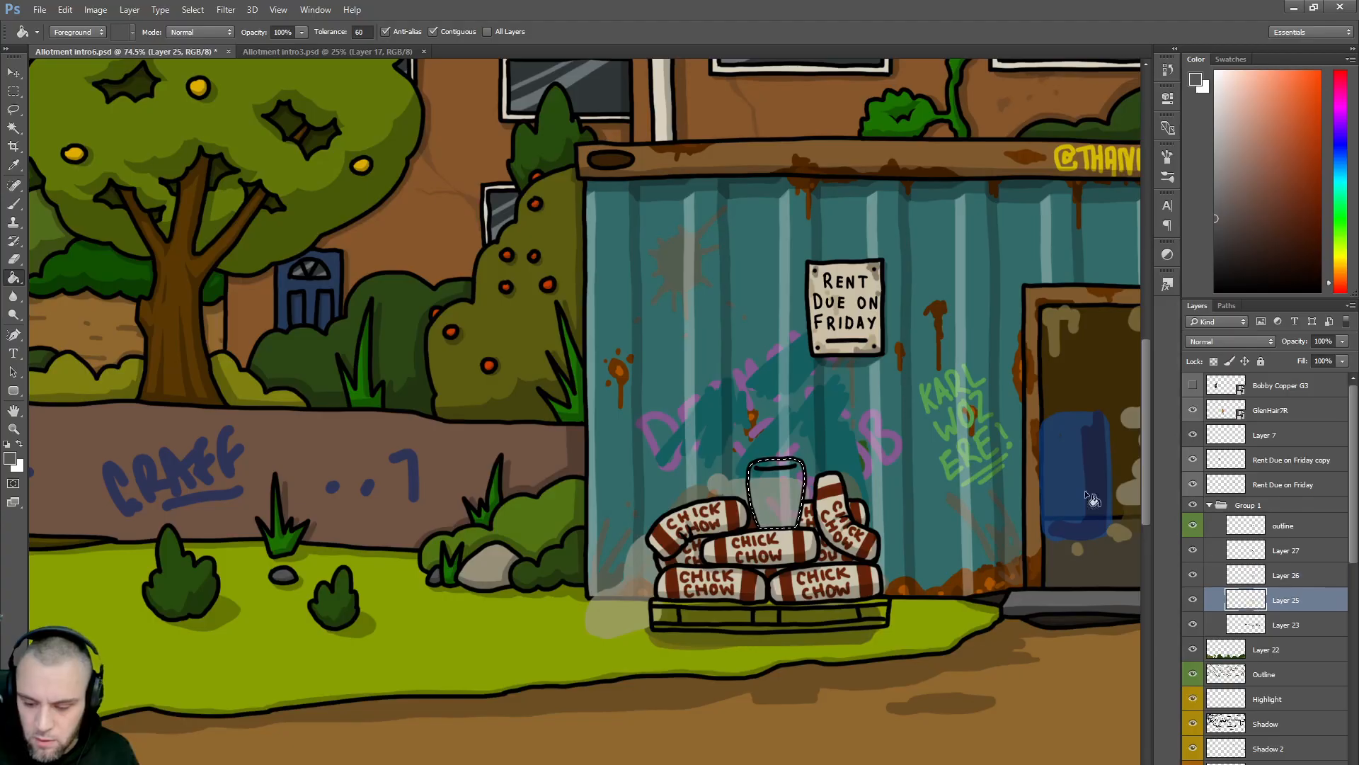
pyautogui.click(780, 491)
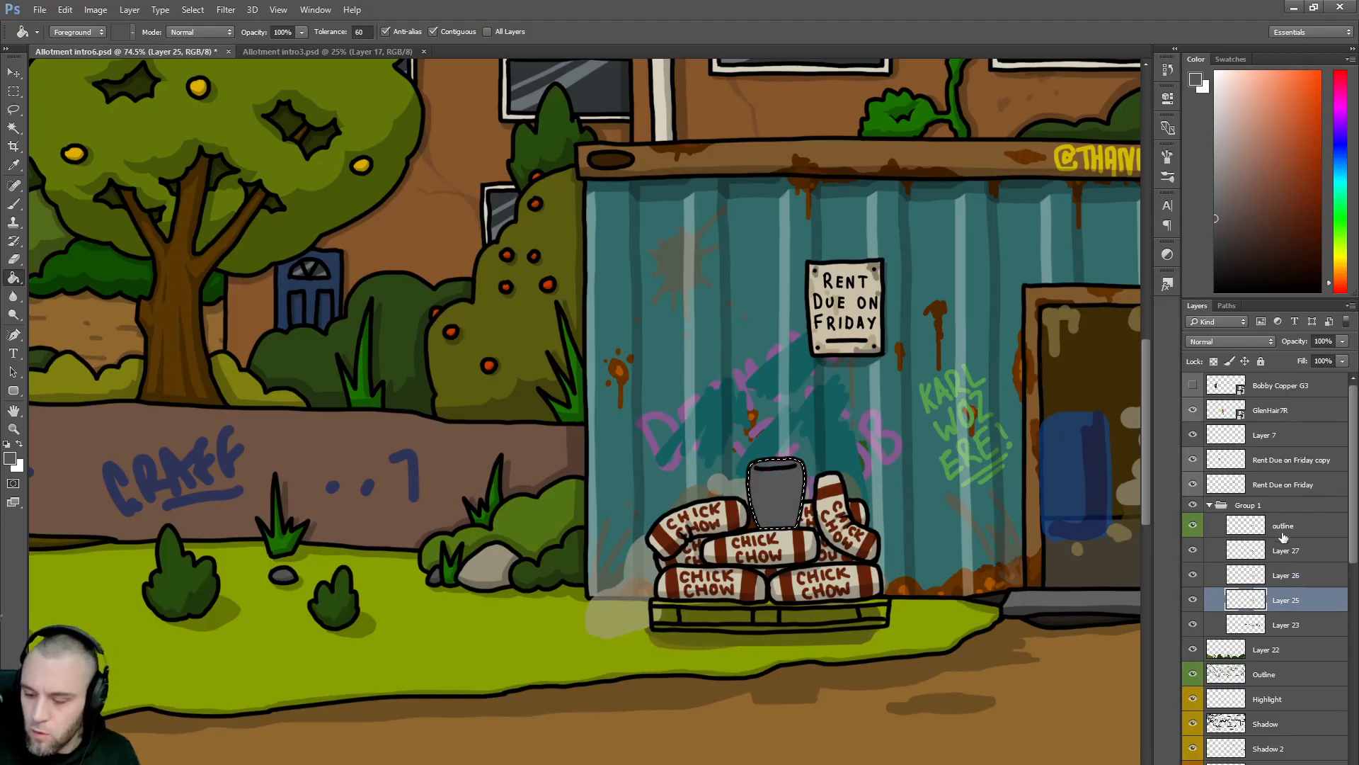
# - Rename shading Layer 27 to "Shadz" and give it a yellow colour label
pyautogui.click(1191, 550)
pyautogui.click(1191, 551)
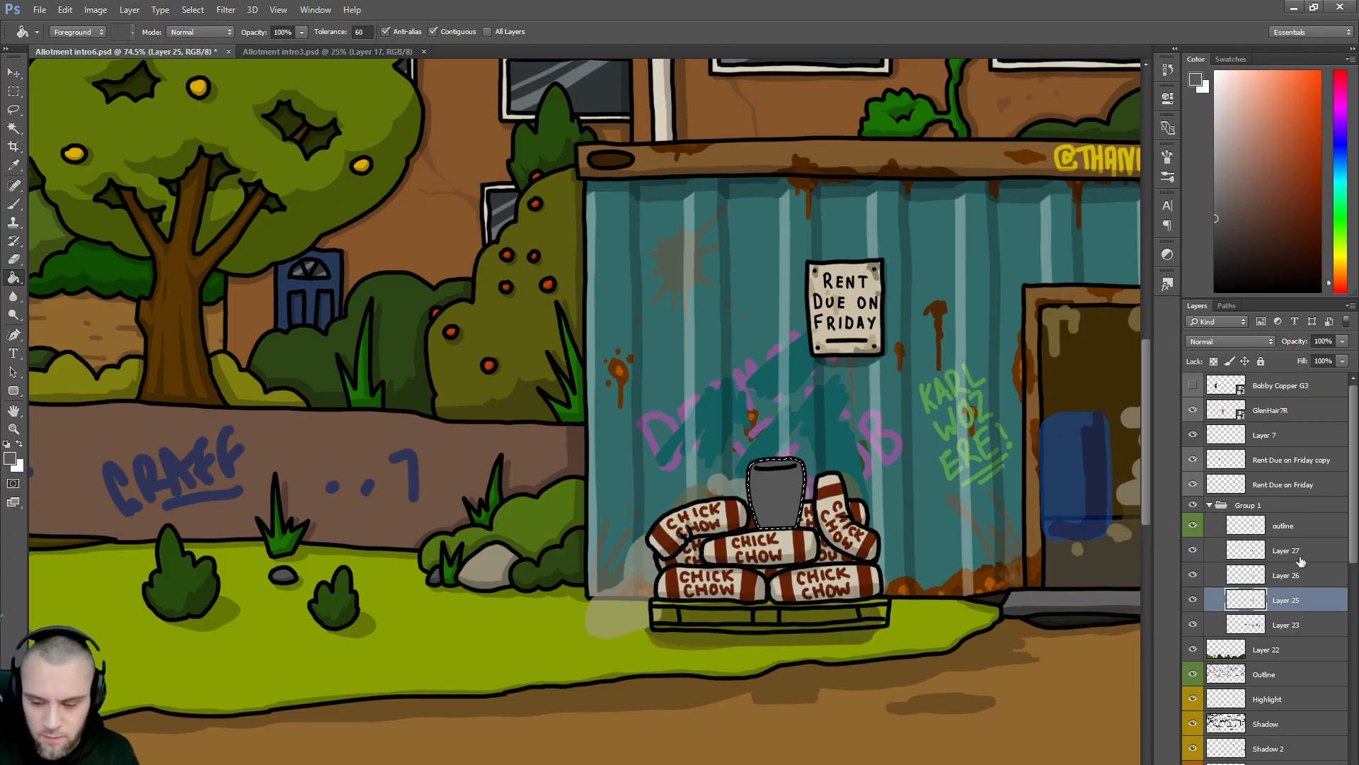
pyautogui.doubleClick(1291, 550)
pyautogui.write('Shadz')
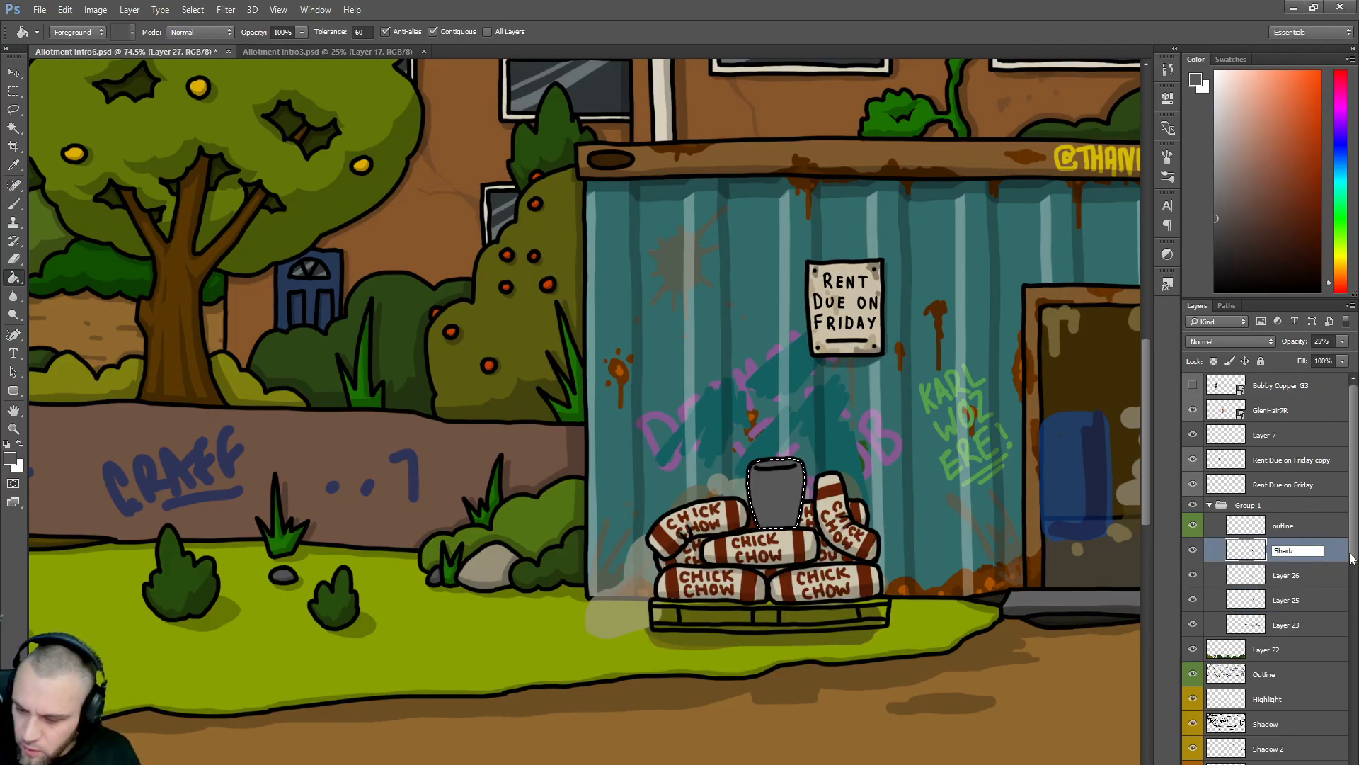
pyautogui.press('Return')
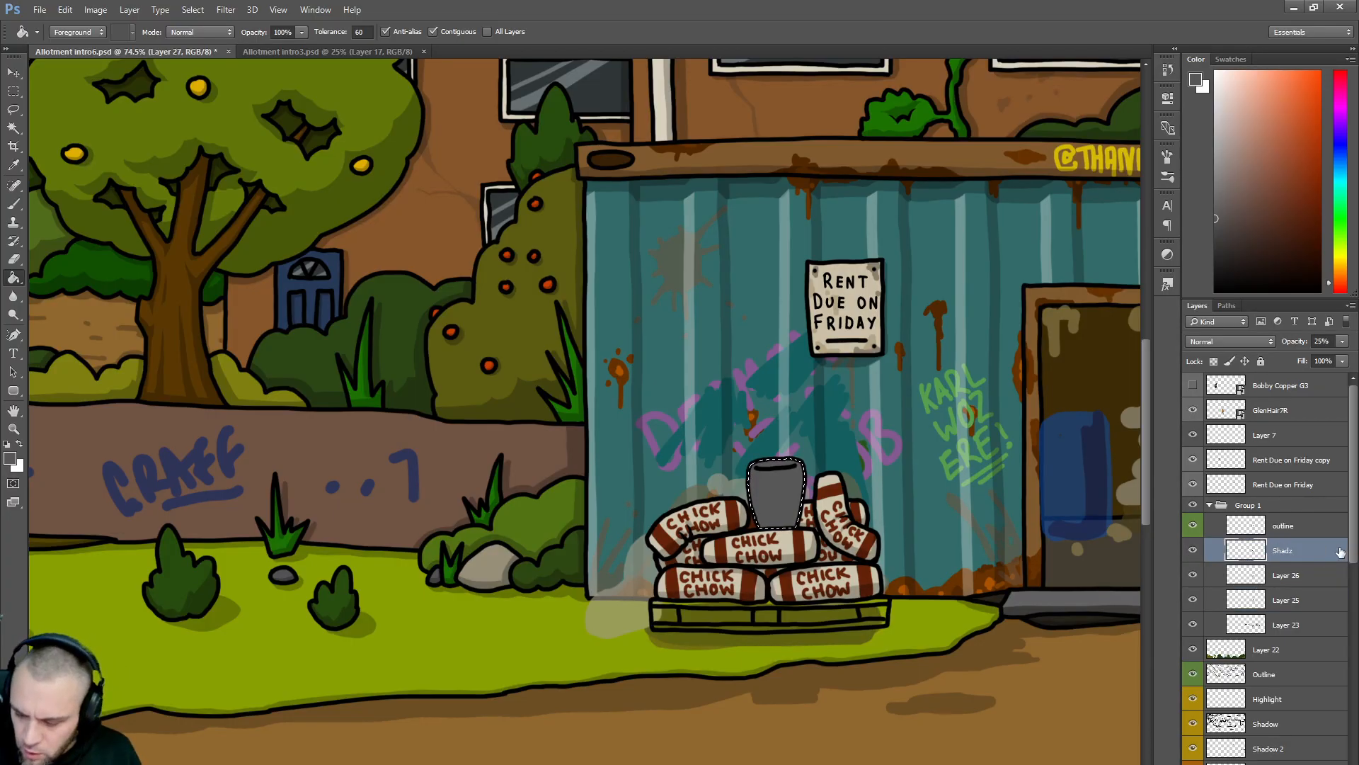
pyautogui.rightClick(1283, 551)
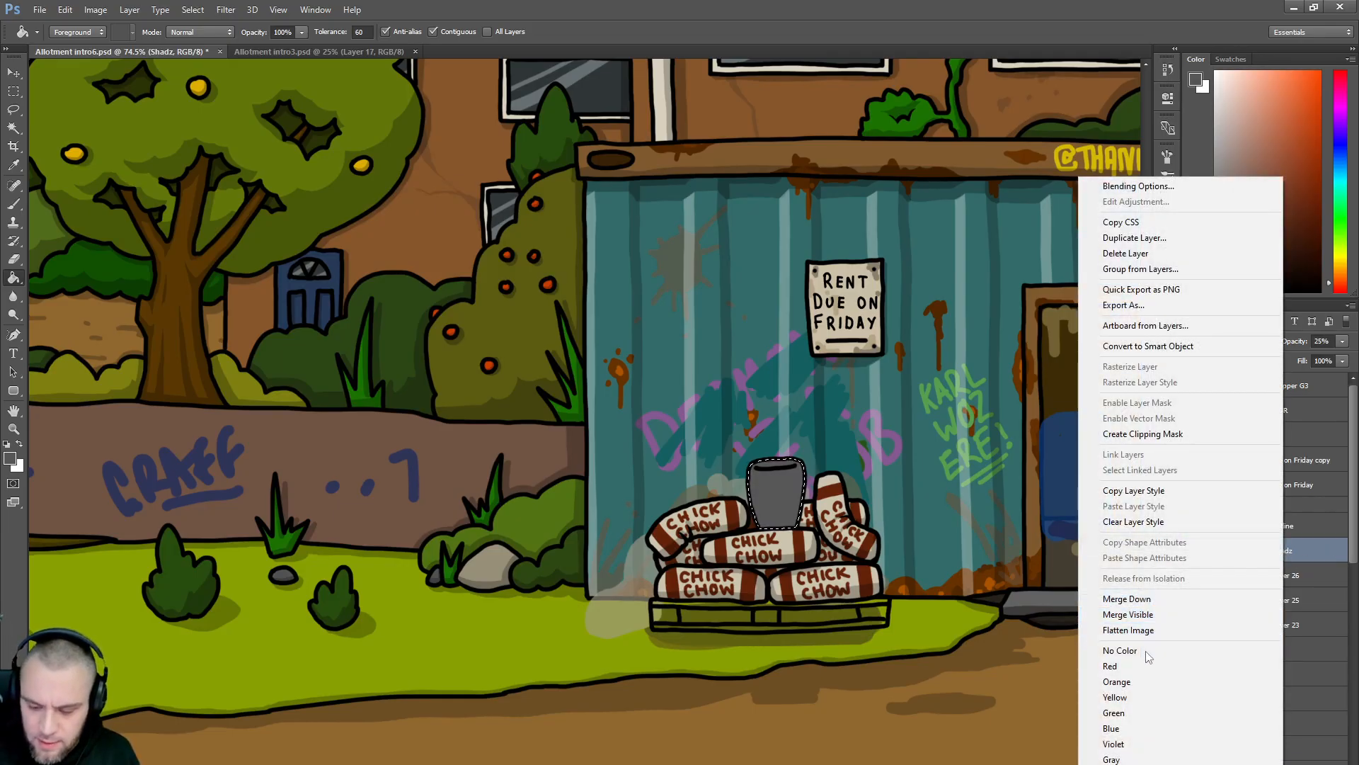
pyautogui.click(1116, 697)
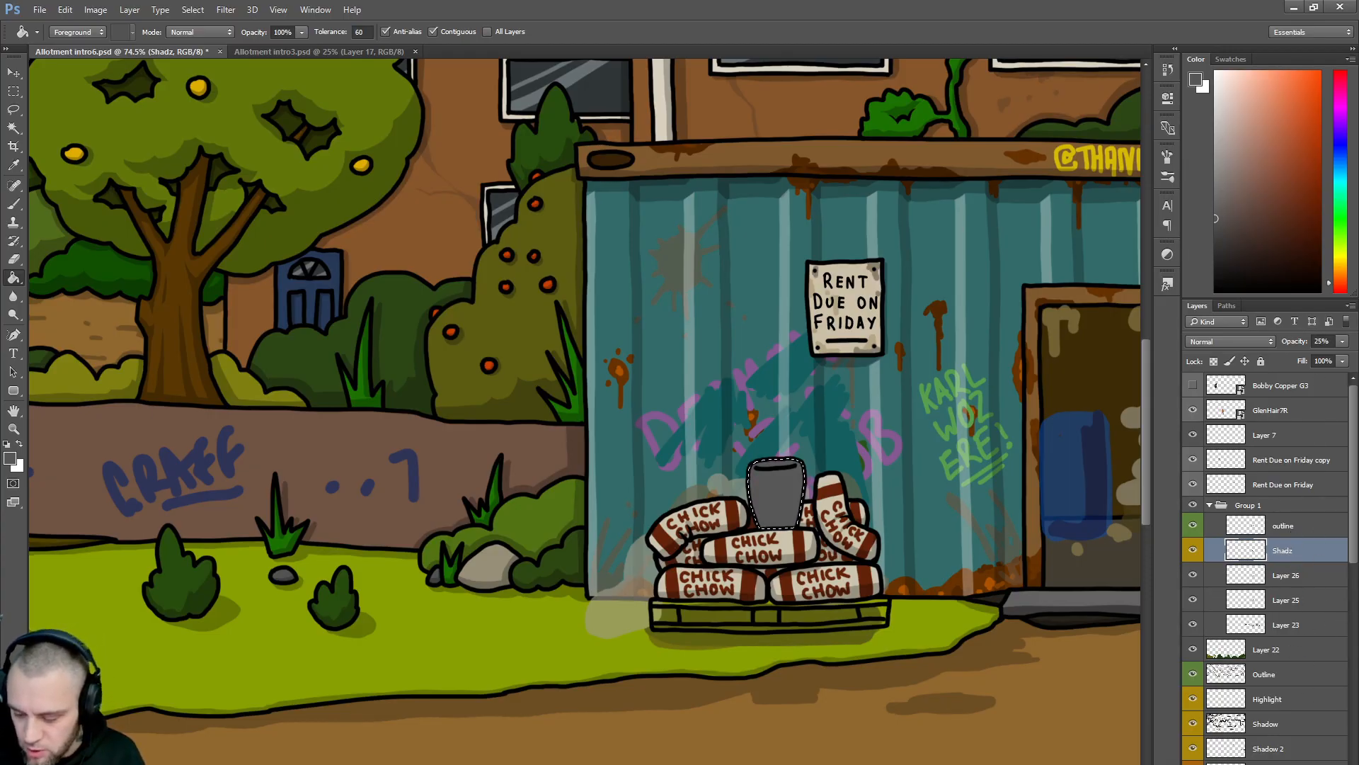
# - Duplicate the Shadz layer as "Highlight" in Allotment intro6.psd
pyautogui.rightClick(1264, 550)
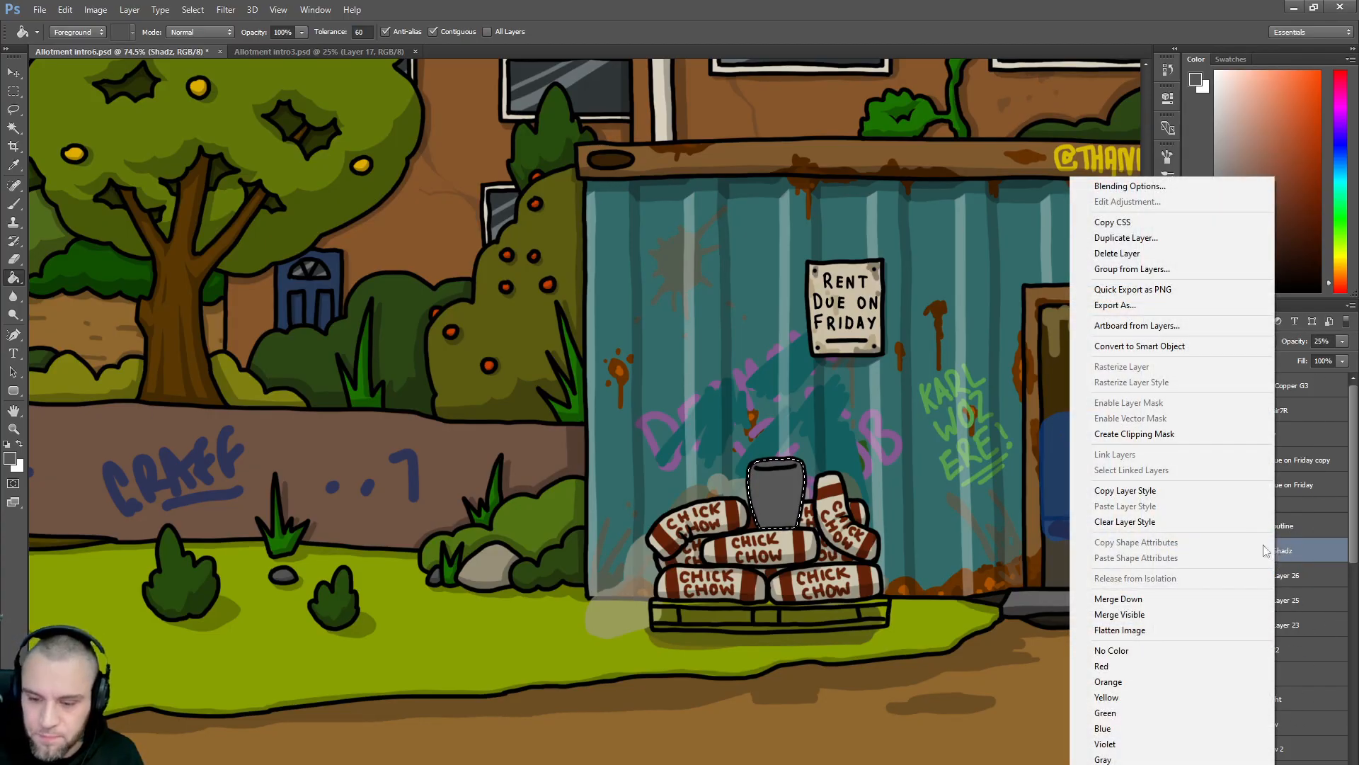
pyautogui.click(1160, 238)
pyautogui.write('H')
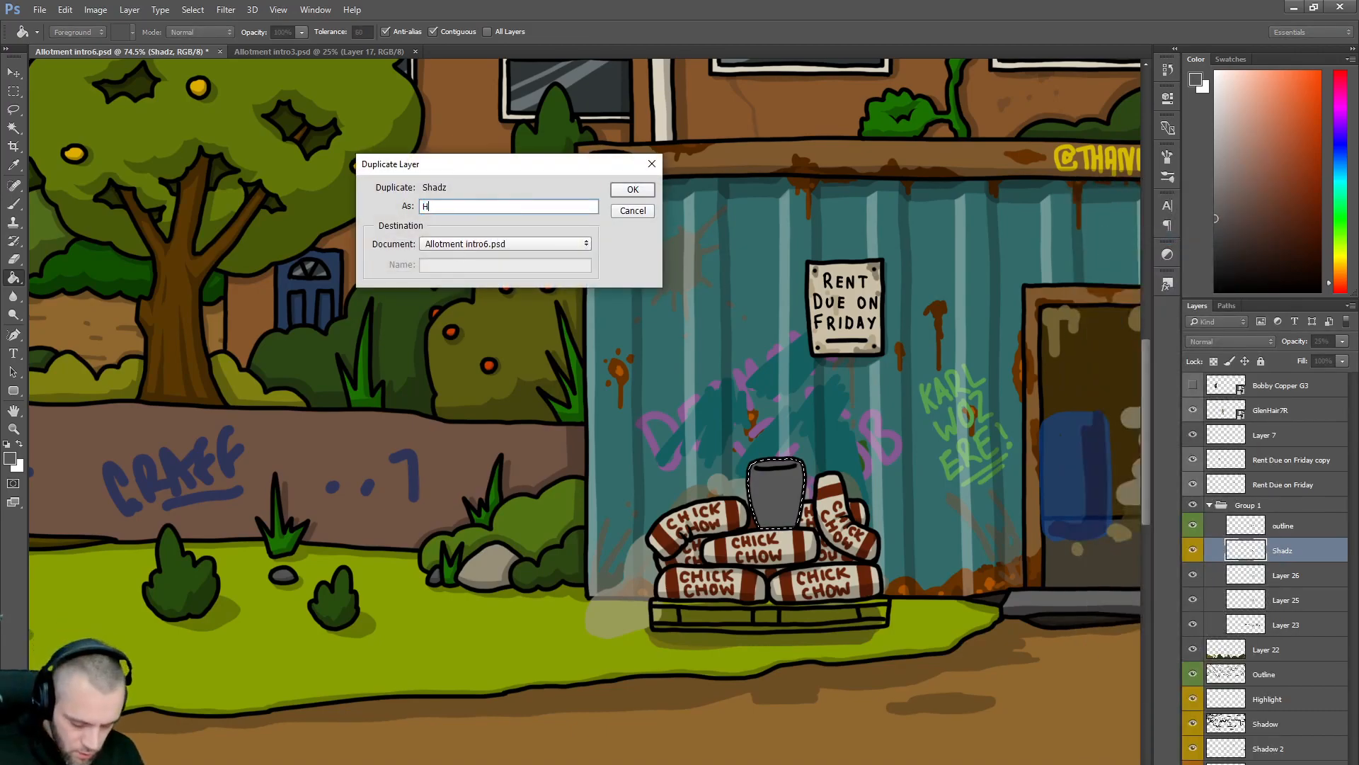
pyautogui.write('ighlight')
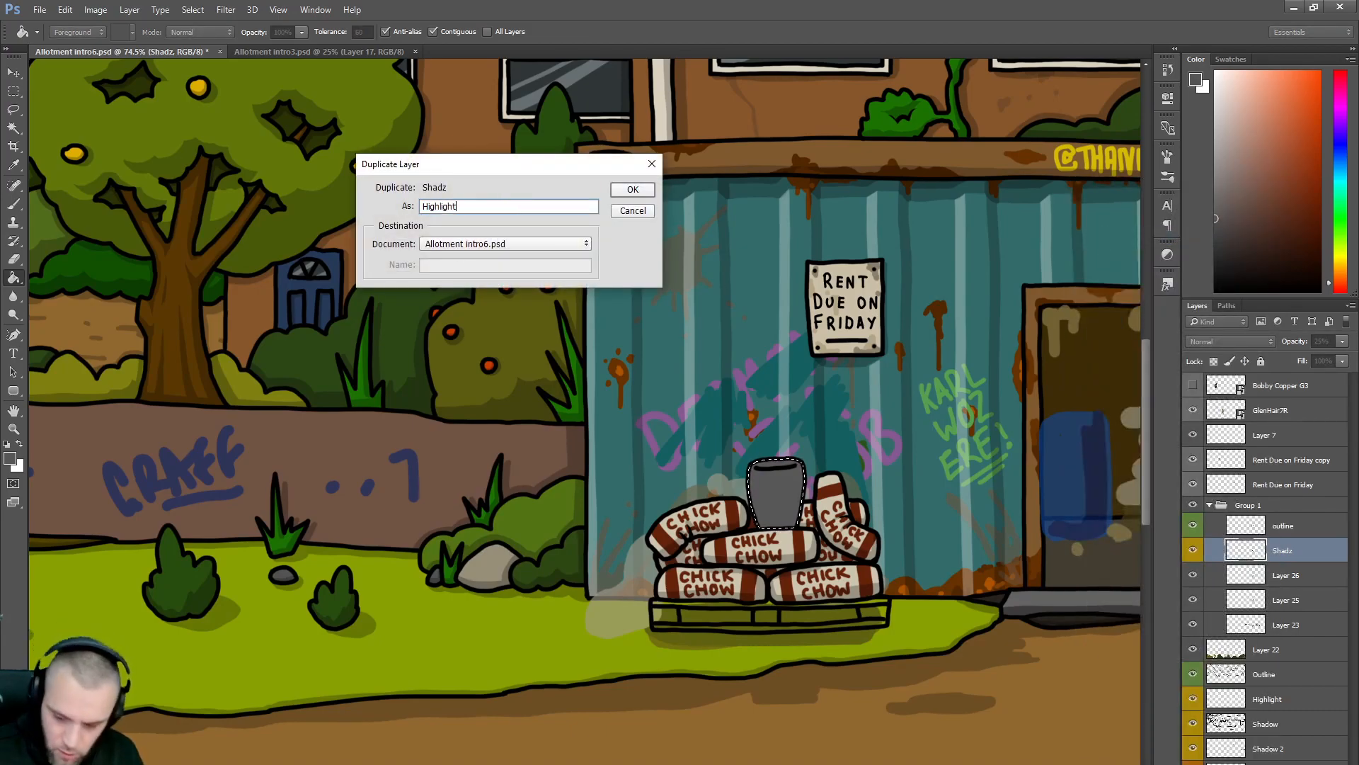
pyautogui.press('Return')
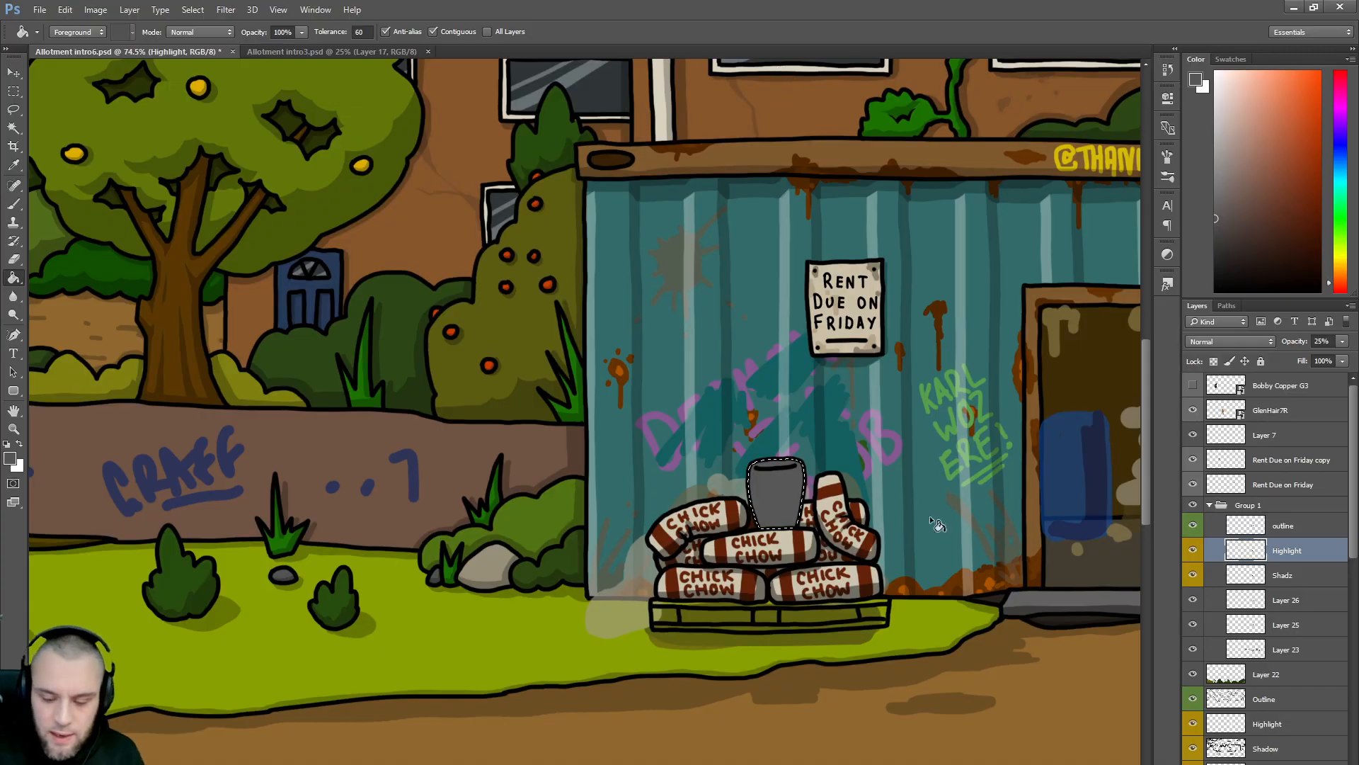
# - Brush black shading onto the selected bucket on the Shadz layer and white highlights onto it on the Highlight layer
pyautogui.click(1271, 577)
pyautogui.moveTo(1215, 218); pyautogui.dragTo(1215, 291)
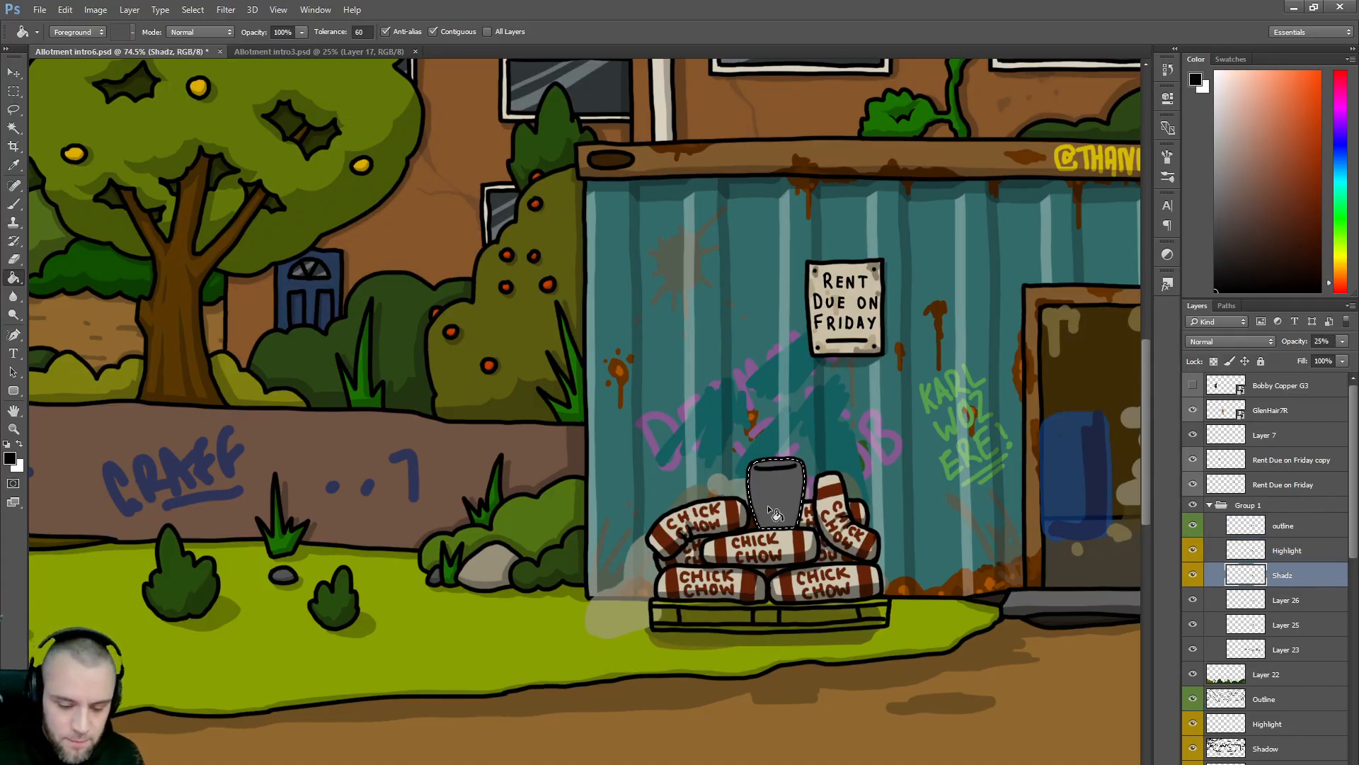
pyautogui.press('b')
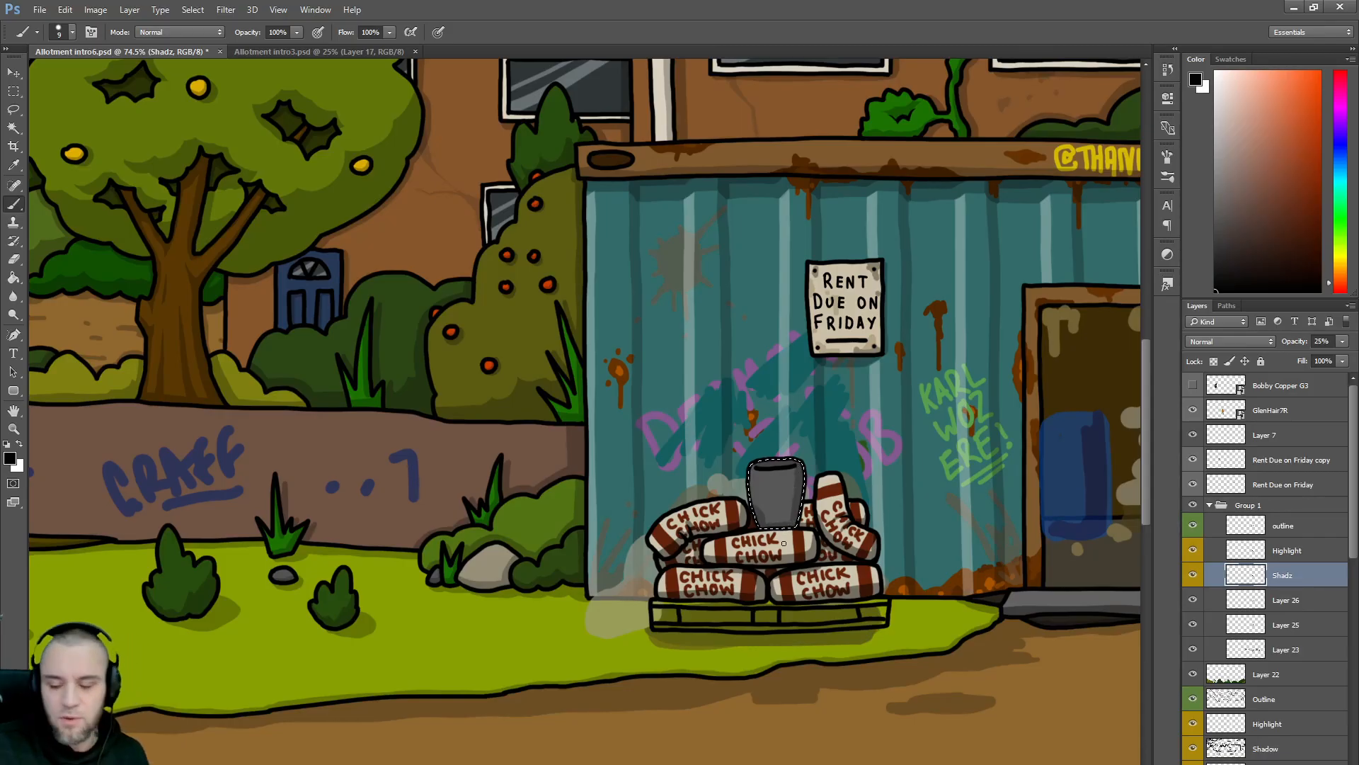
pyautogui.hotkey('alt', ']')
pyautogui.press('x')
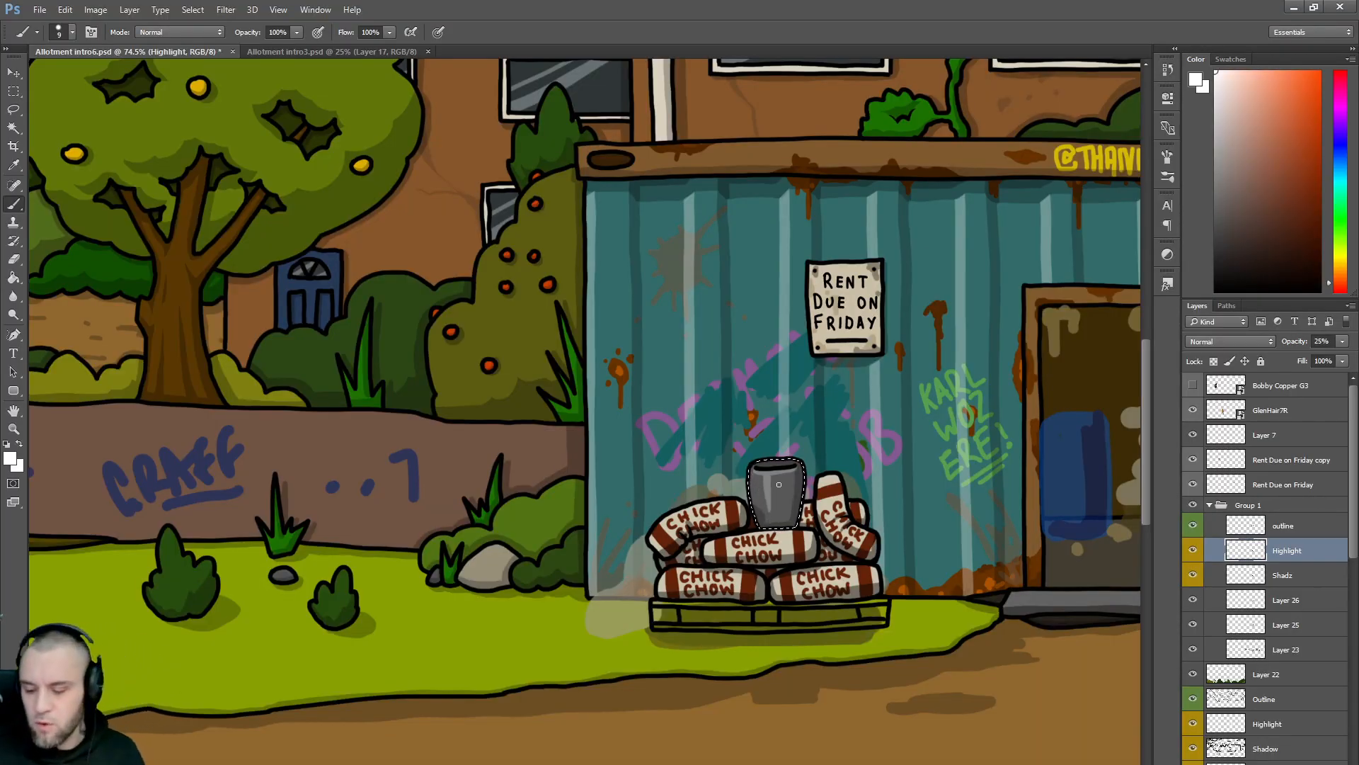
# - Paint rust patches on the bucket on Layer 25 with dark brown and orange tones sampled from the container's rusty base
pyautogui.click(1287, 600)
pyautogui.click(1193, 601)
pyautogui.click(1194, 601)
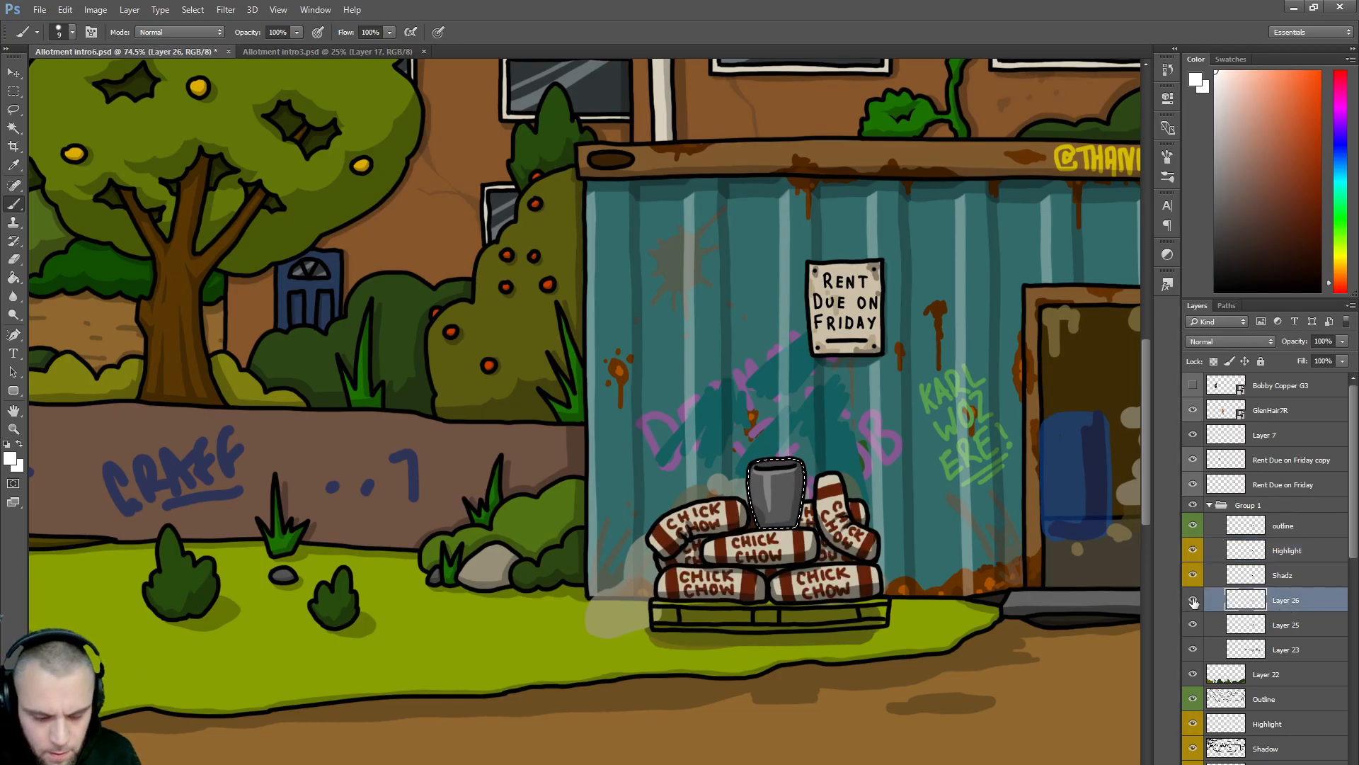
pyautogui.click(1283, 626)
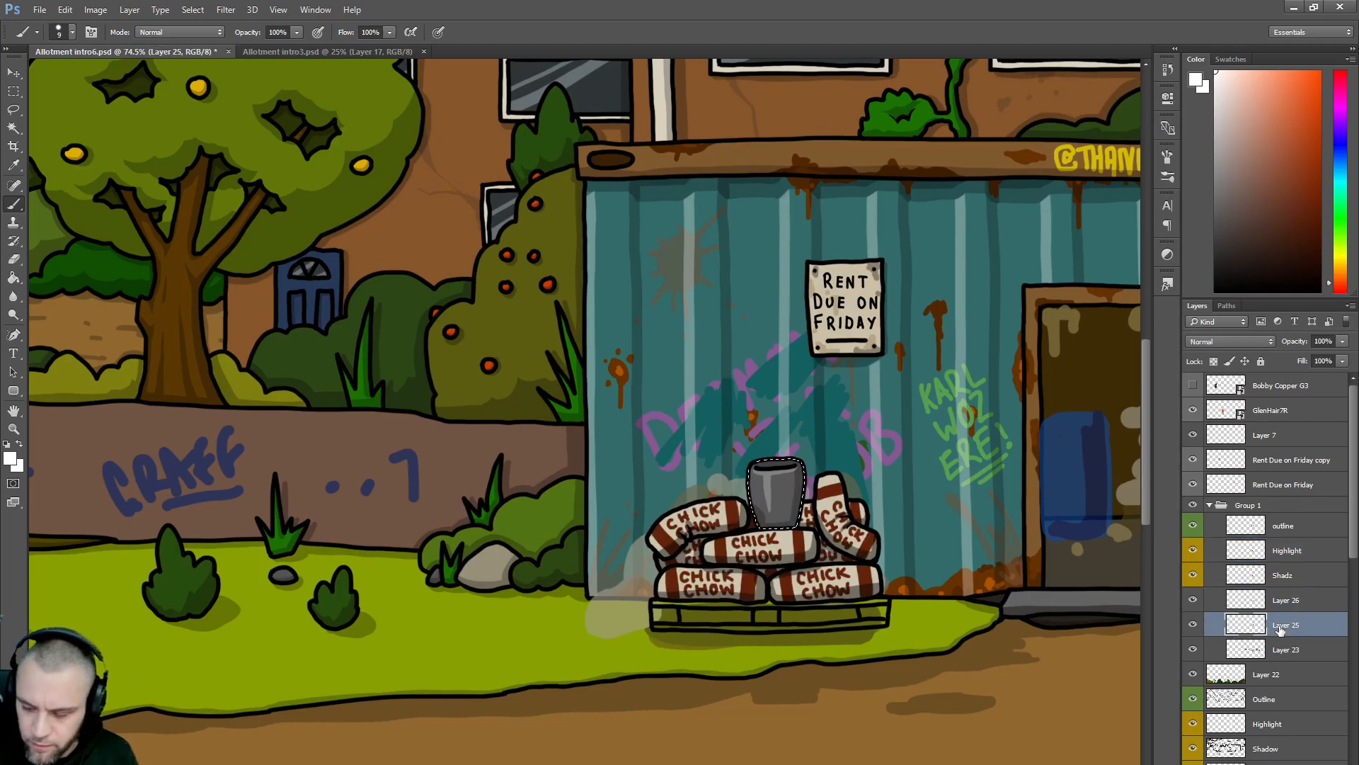
pyautogui.keyDown('alt'); pyautogui.click(949, 579); pyautogui.keyUp('alt')
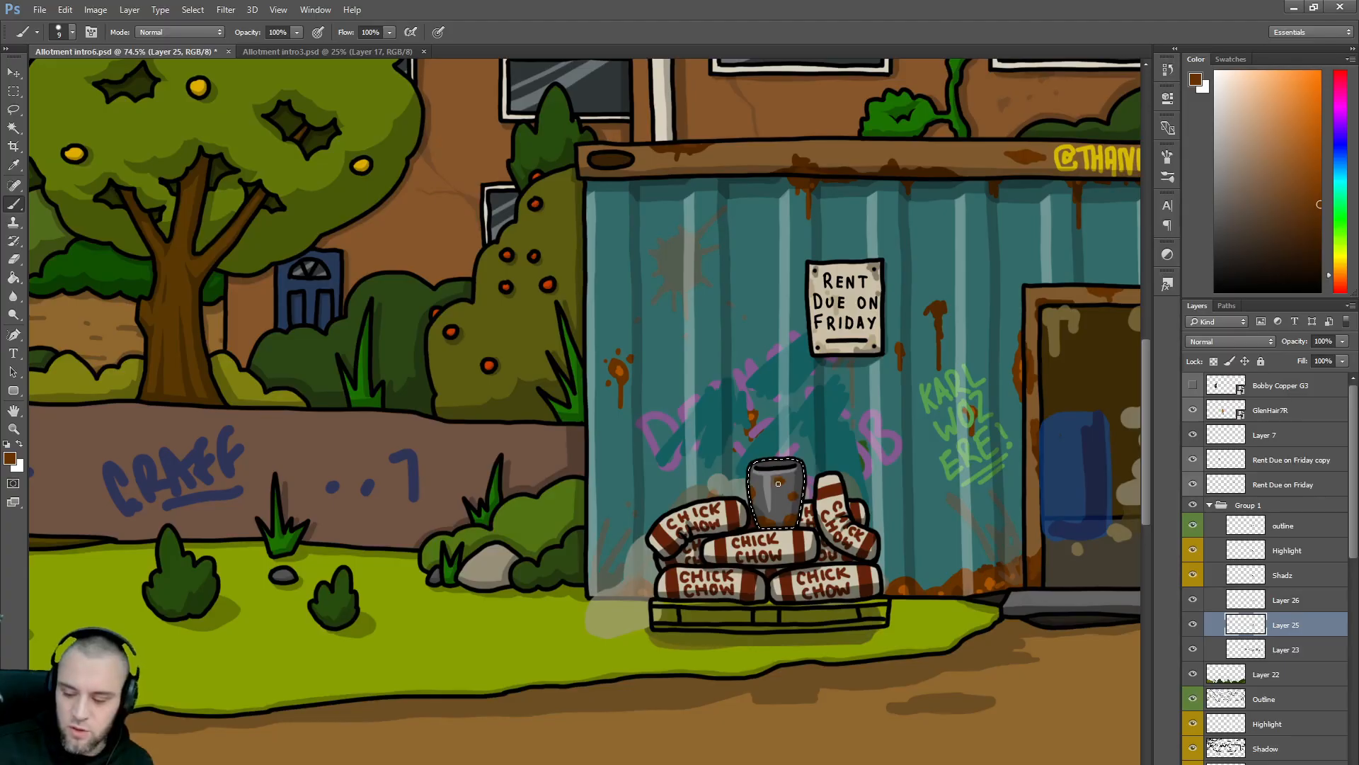
pyautogui.keyDown('alt'); pyautogui.click(986, 579); pyautogui.keyUp('alt')
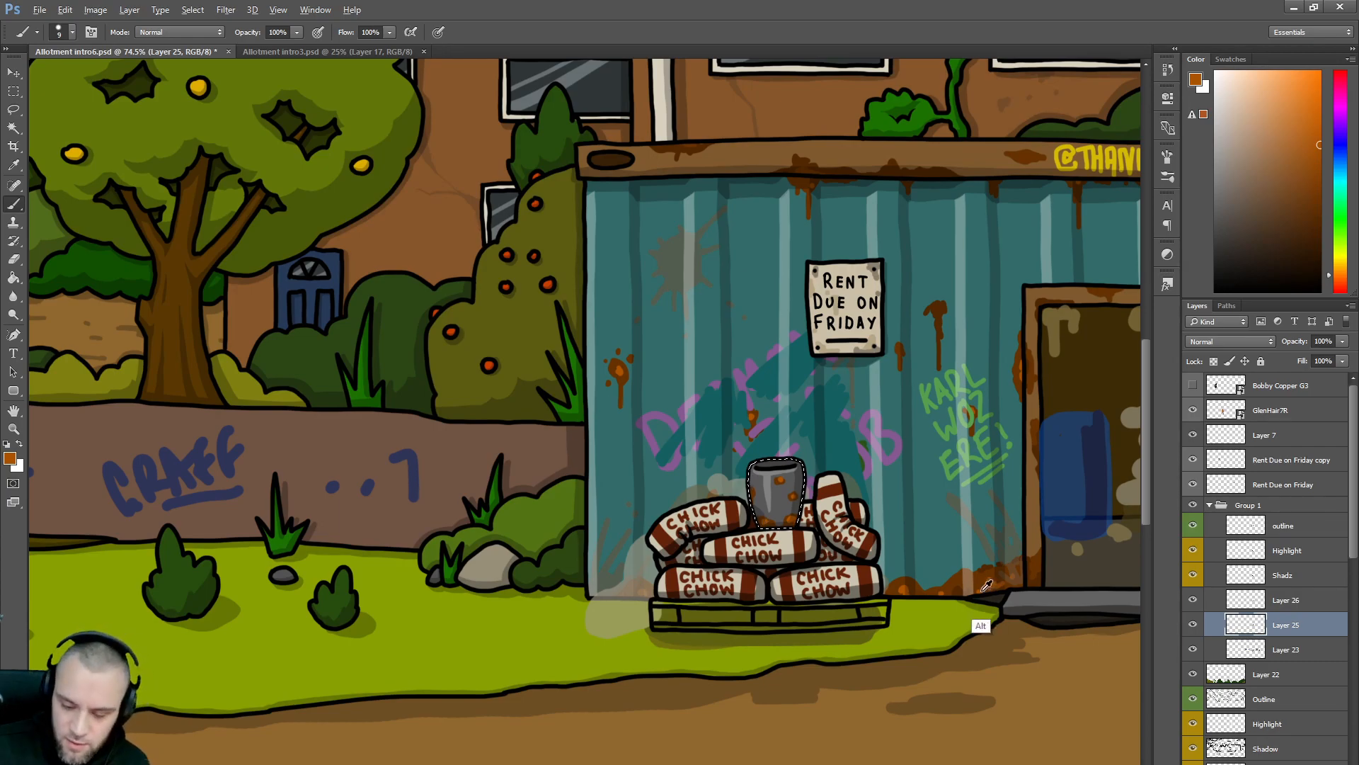
pyautogui.keyDown('alt'); pyautogui.click(958, 591); pyautogui.keyUp('alt')
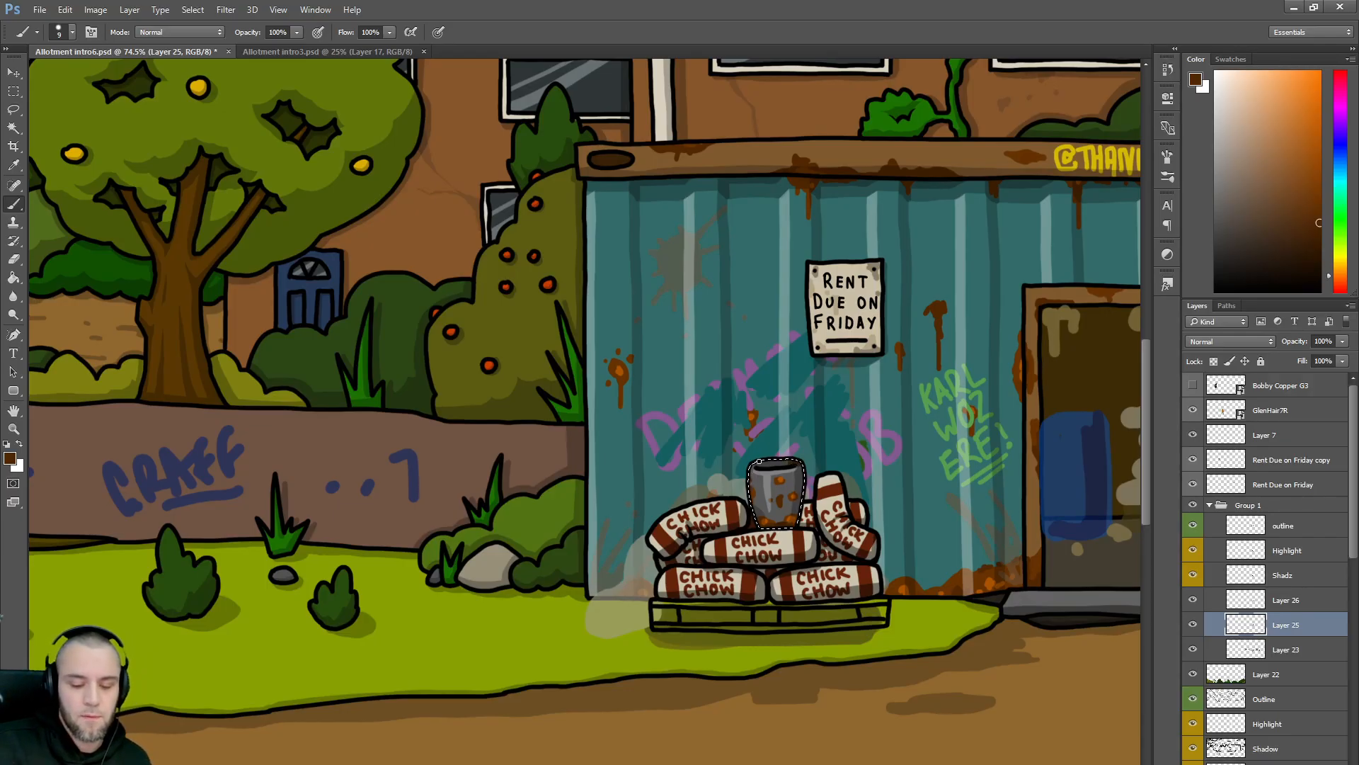
# - Paint light grey-blue glints on the bucket on Layer 25, then clear the selection
pyautogui.click(1340, 177)
pyautogui.click(1250, 191)
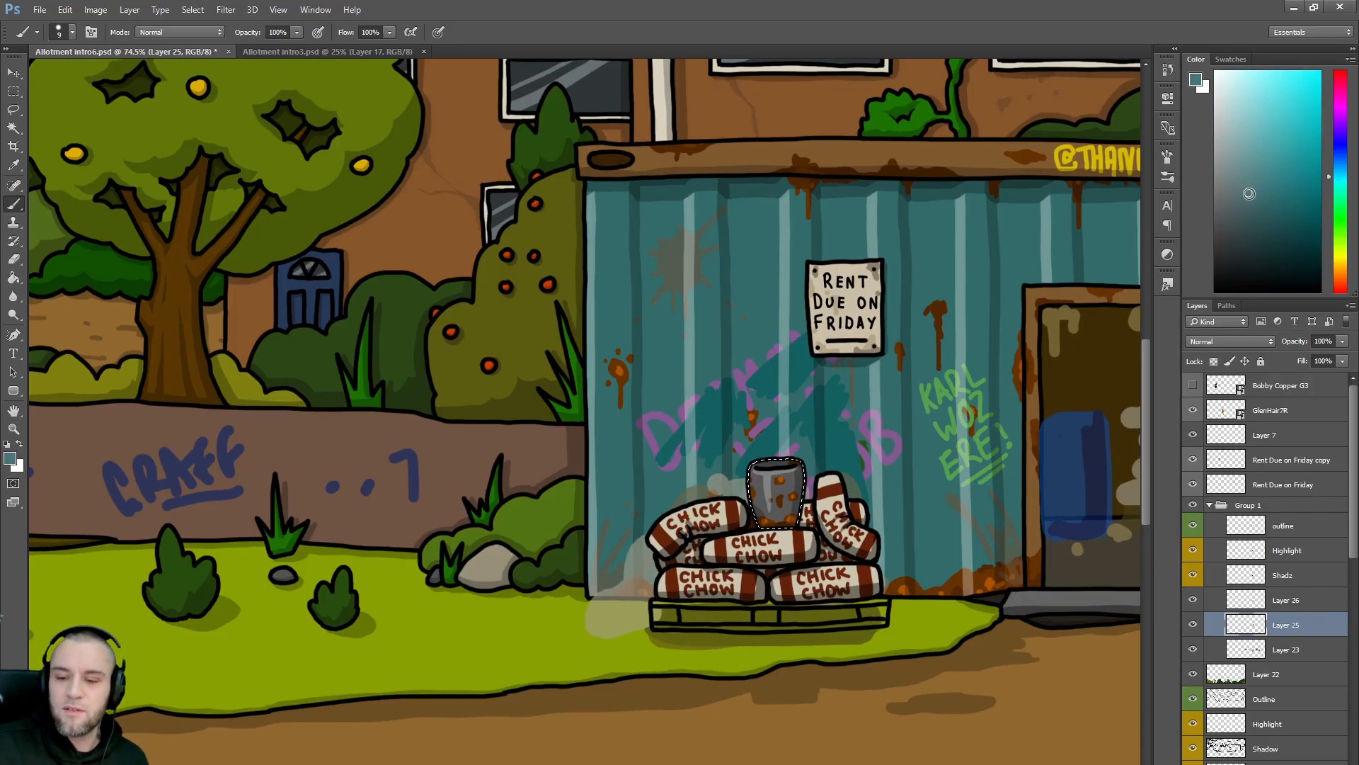
pyautogui.moveTo(1251, 191)
pyautogui.mouseDown()
pyautogui.moveTo(1264, 154)
pyautogui.moveTo(1244, 143)
pyautogui.mouseUp()
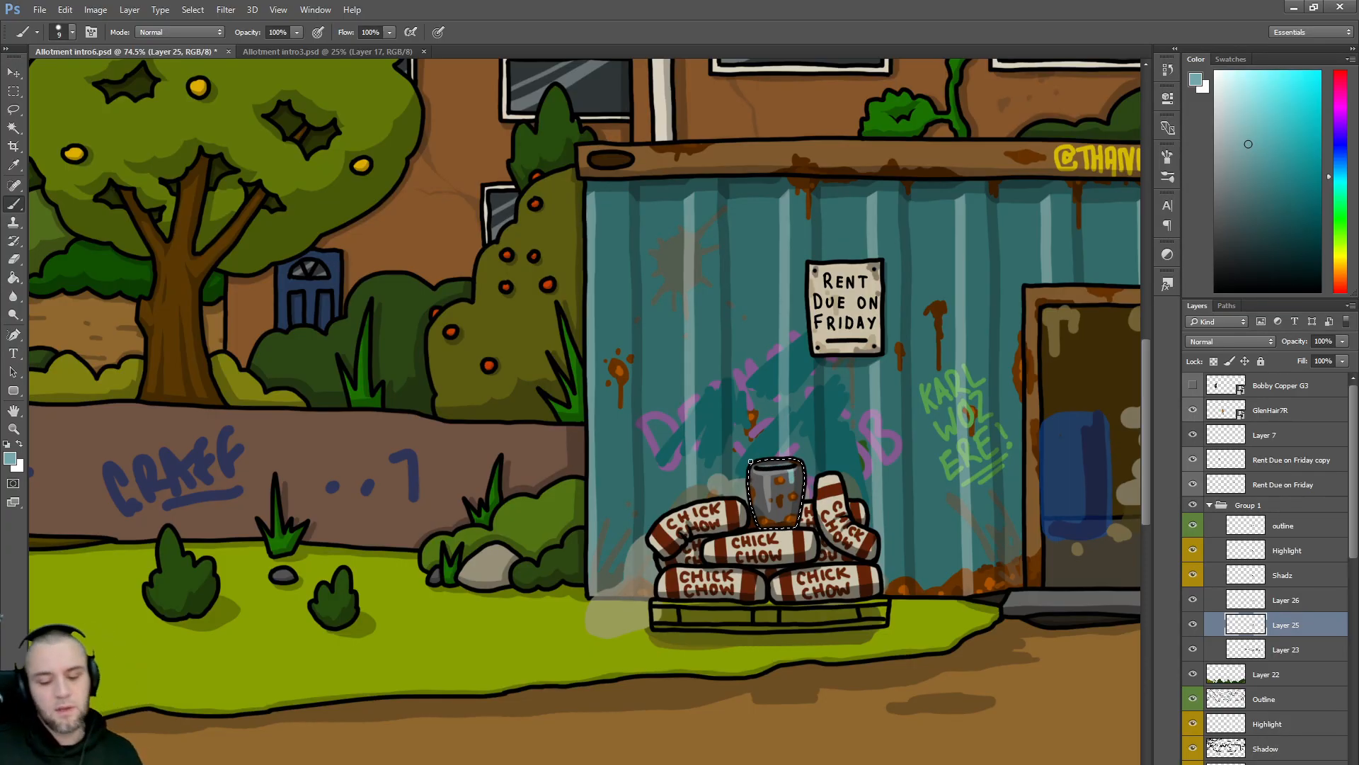
pyautogui.hotkey('ctrl', 'd')
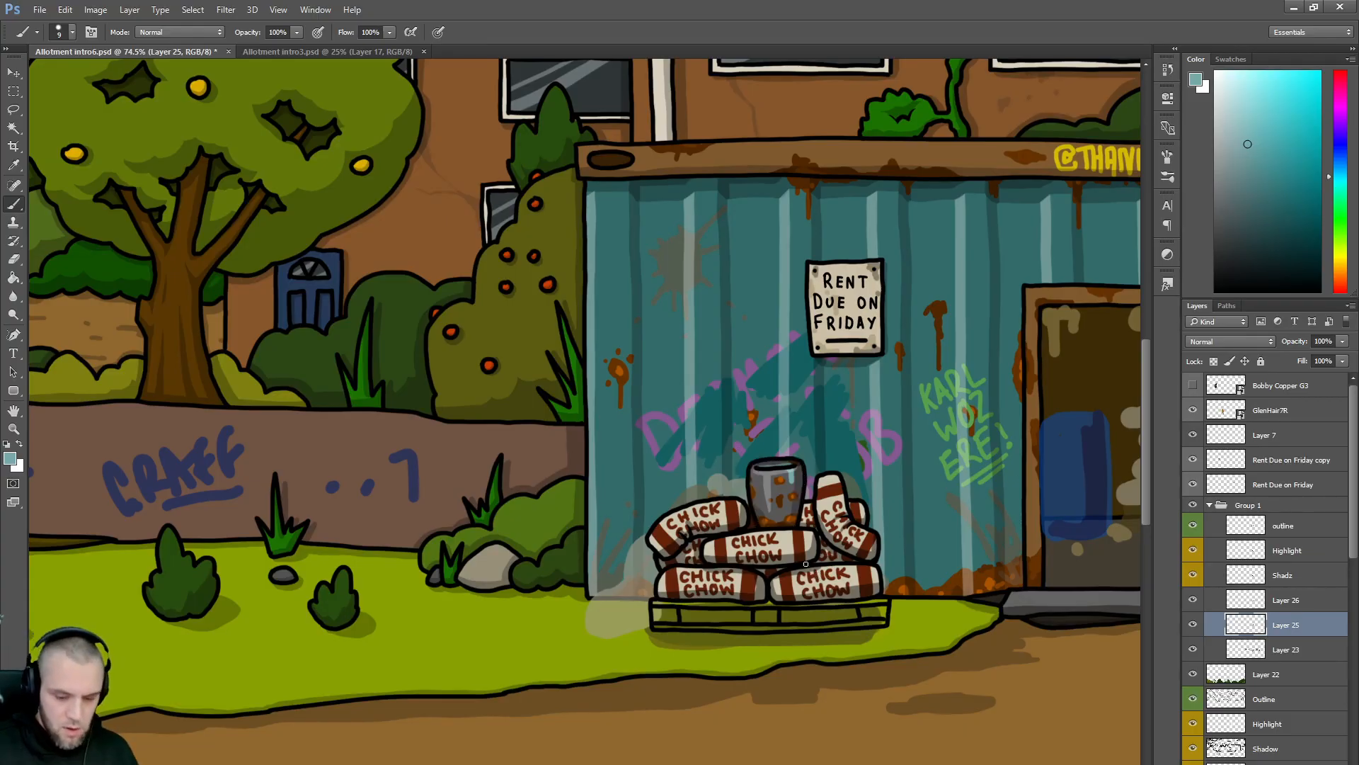
# - Make Layer 25 active and choose a dark yellowish brown as the foreground colour for the pallet
pyautogui.scroll(-3, 807, 565)
pyautogui.scroll(4, 914, 542)
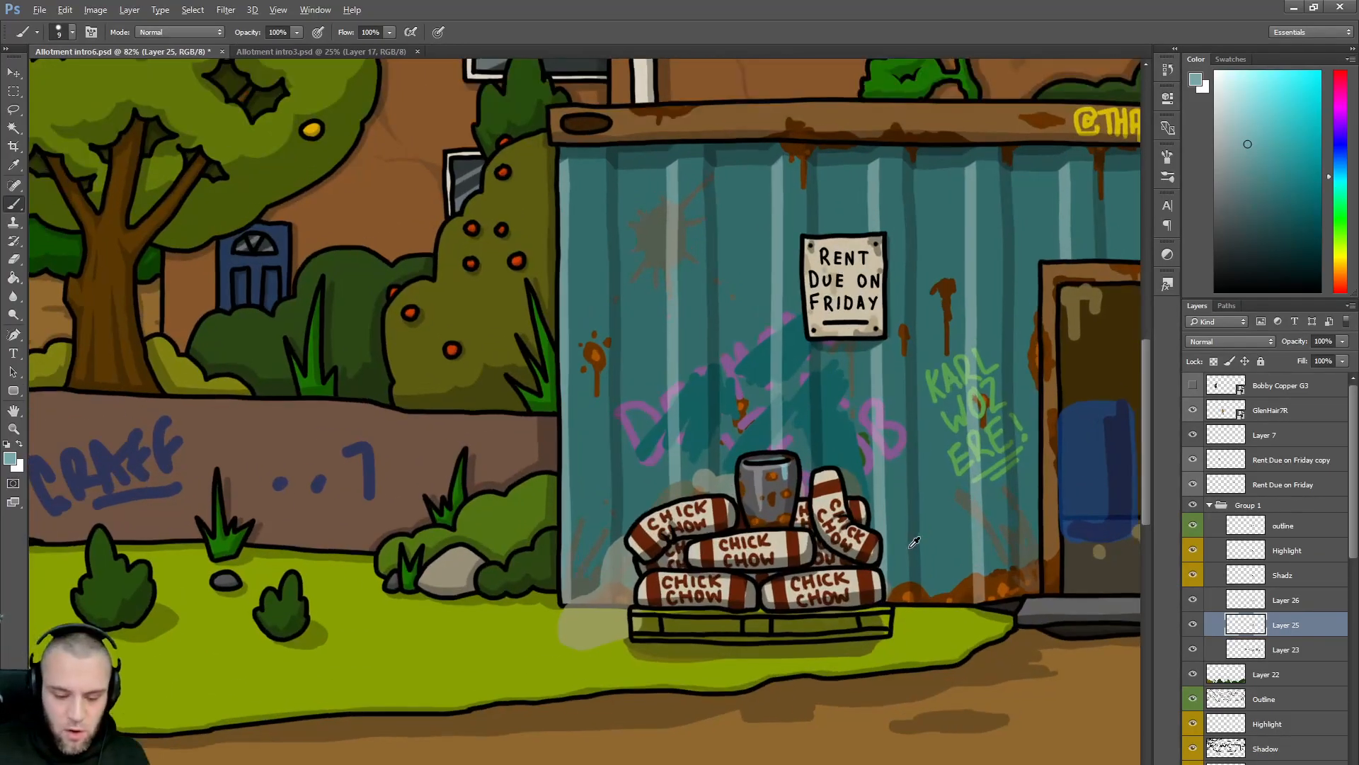
pyautogui.press('alt')
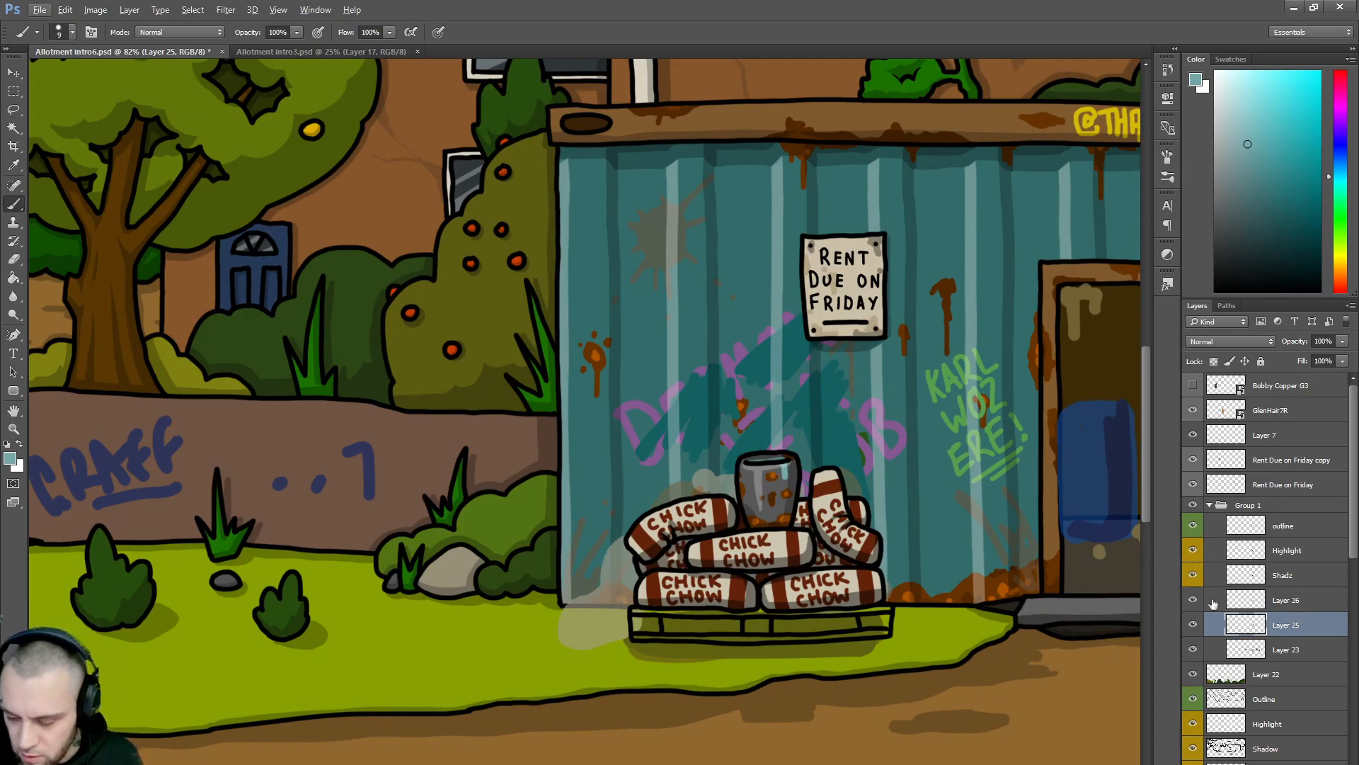
pyautogui.click(1285, 527)
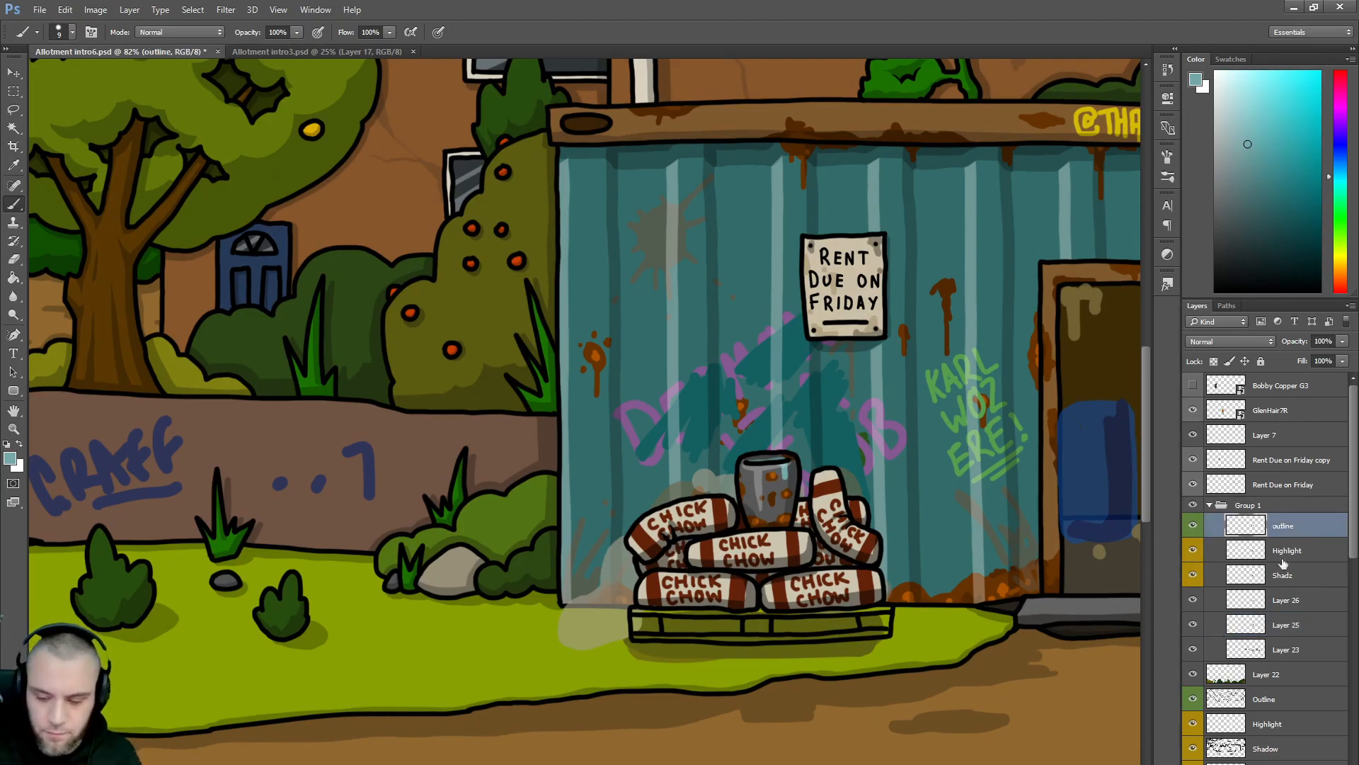
pyautogui.click(1193, 601)
pyautogui.click(1193, 601)
pyautogui.click(1285, 624)
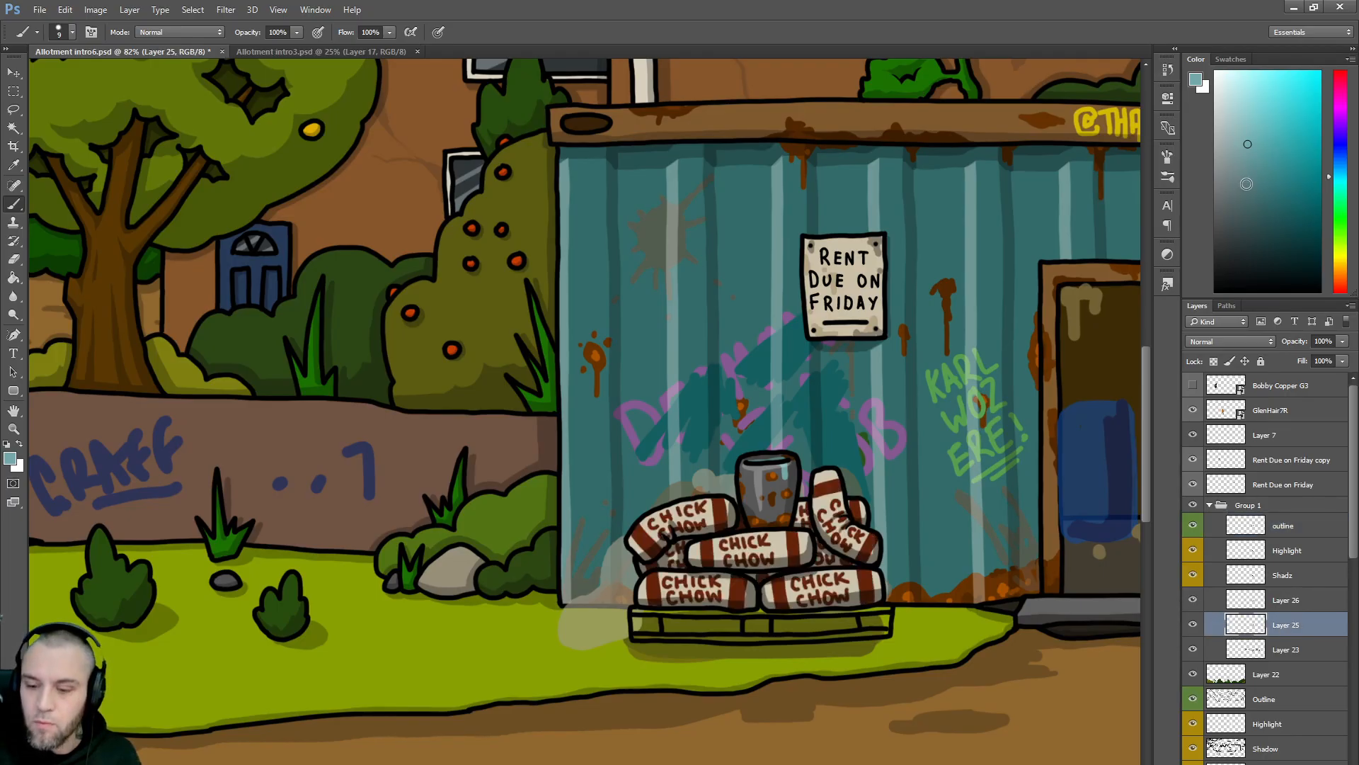
pyautogui.click(1342, 261)
pyautogui.moveTo(1344, 262); pyautogui.dragTo(1344, 269)
pyautogui.click(1272, 237)
pyautogui.moveTo(1272, 237); pyautogui.dragTo(1276, 227)
# - Magic Wand the pallet's planks on the outline layer and apply Refine Edge with 2.6 px feather, 100% contrast and +100% shift edge
pyautogui.click(1300, 528)
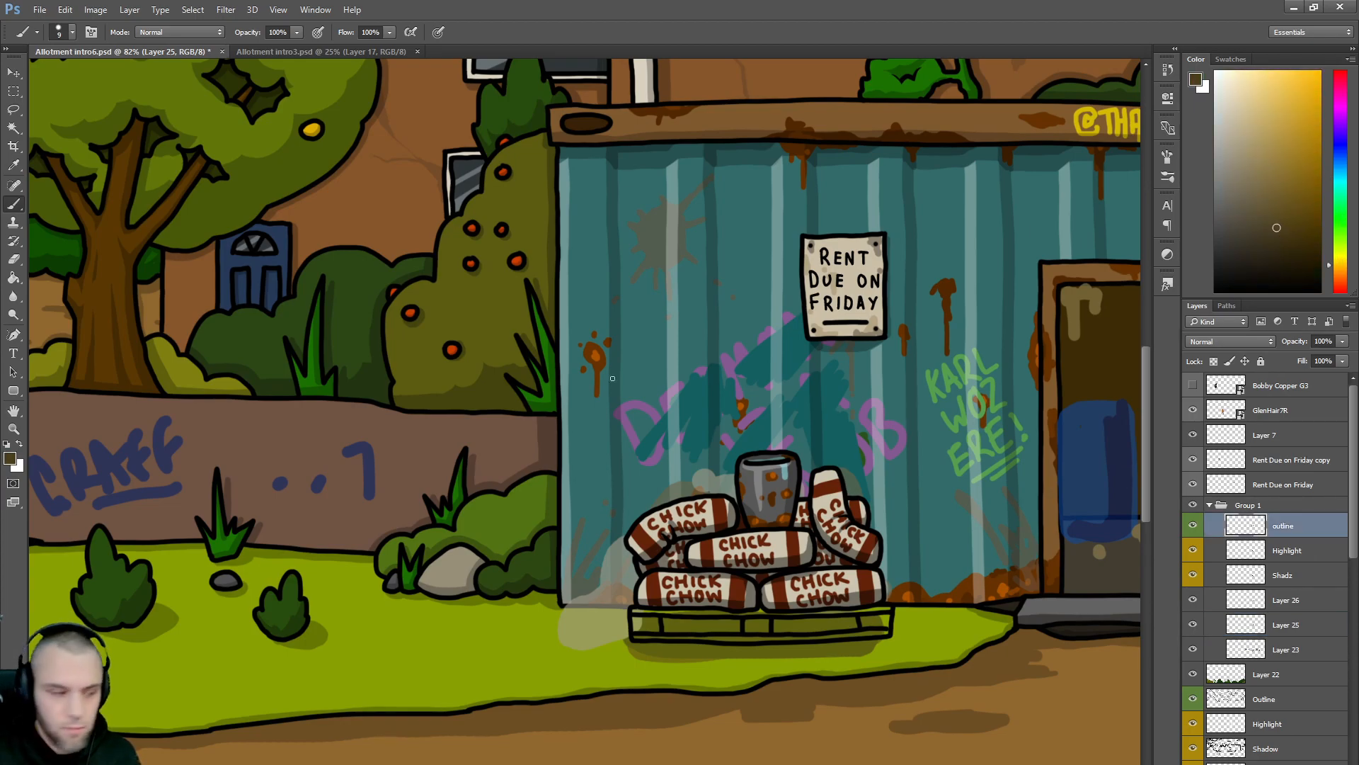
pyautogui.click(14, 128)
pyautogui.click(649, 627)
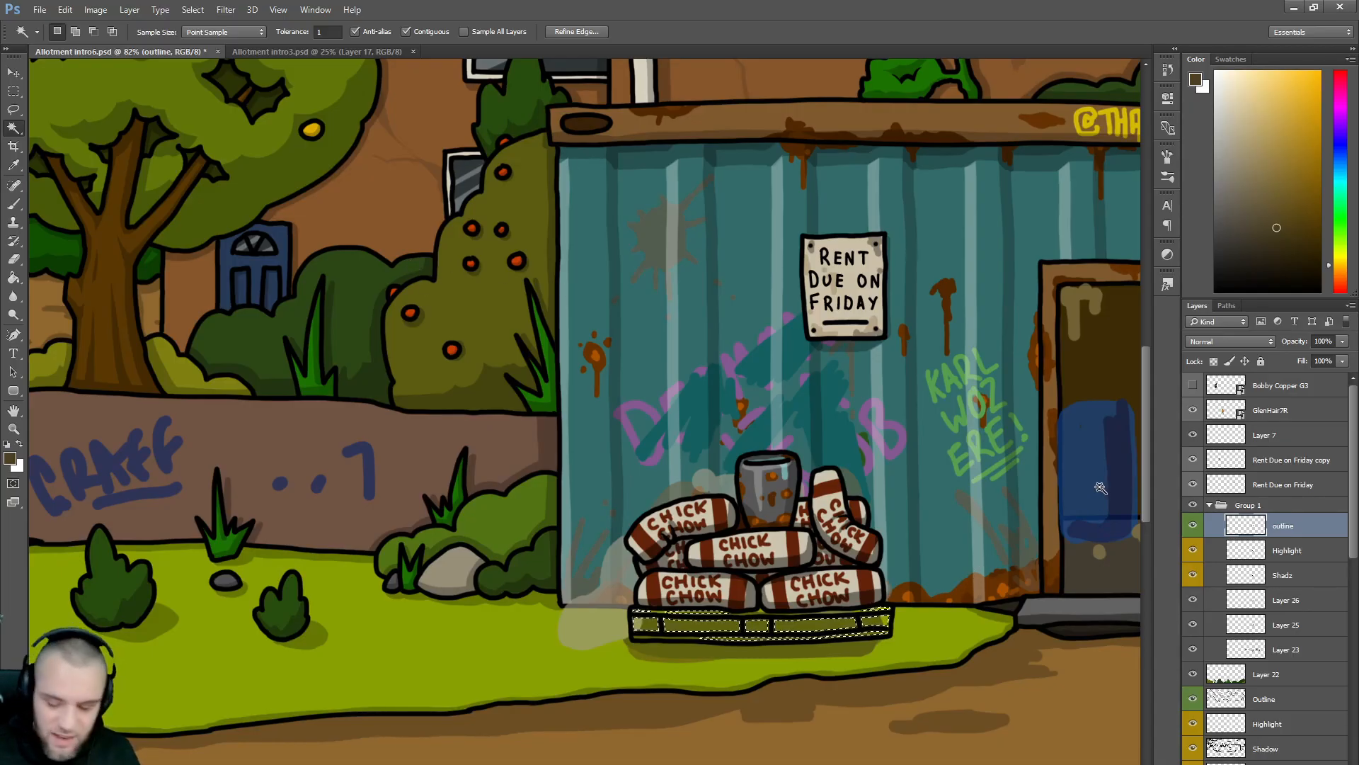
pyautogui.click(577, 31)
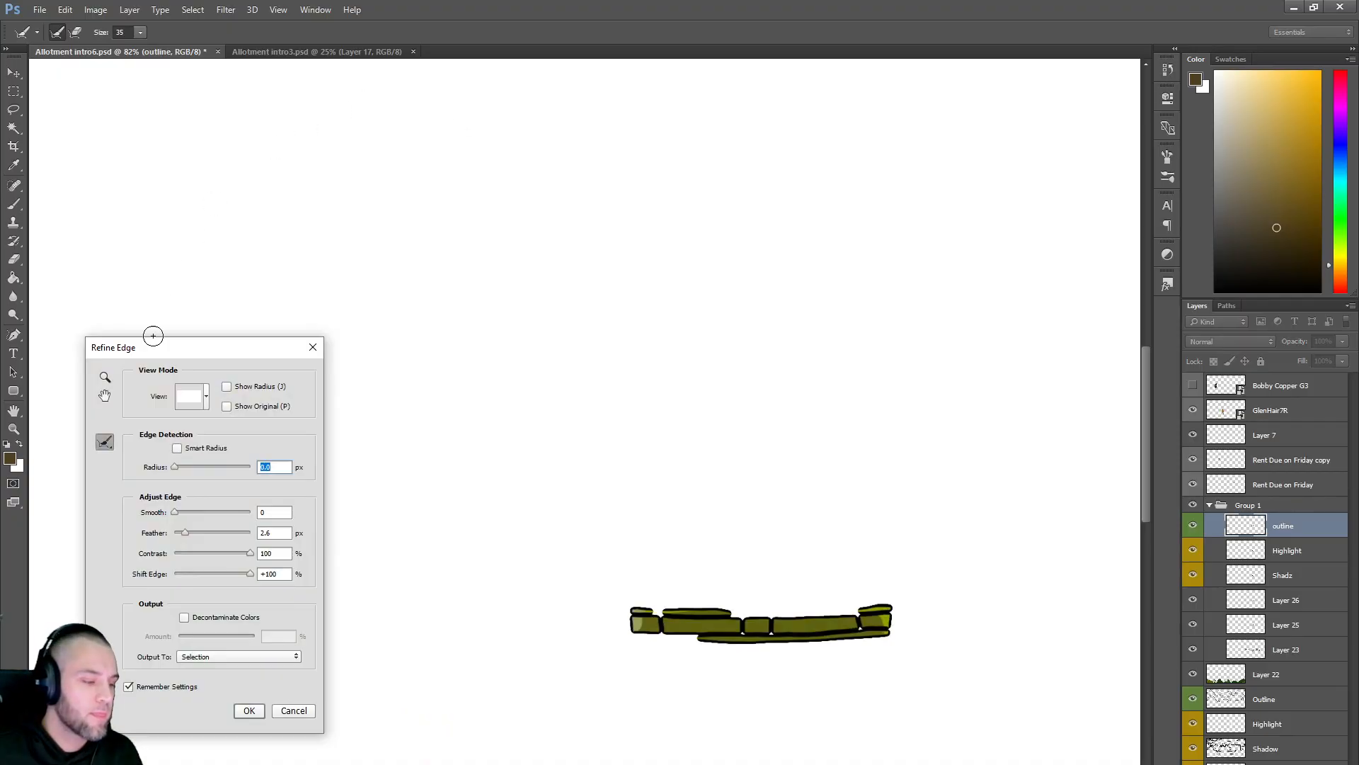
pyautogui.click(249, 711)
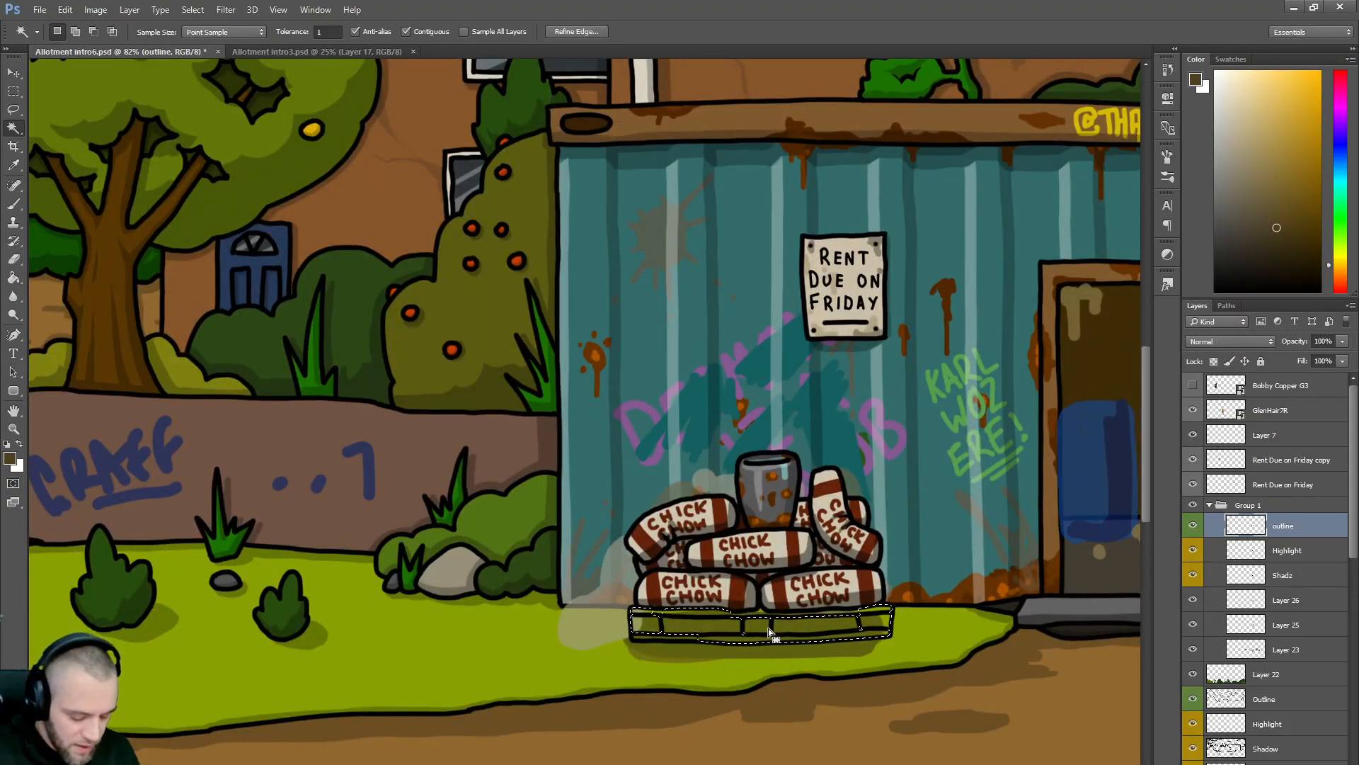
# - Erase the Quick Mask over the missed pallet edges so the whole pallet is included in the selection
pyautogui.press('q')
pyautogui.press('e')
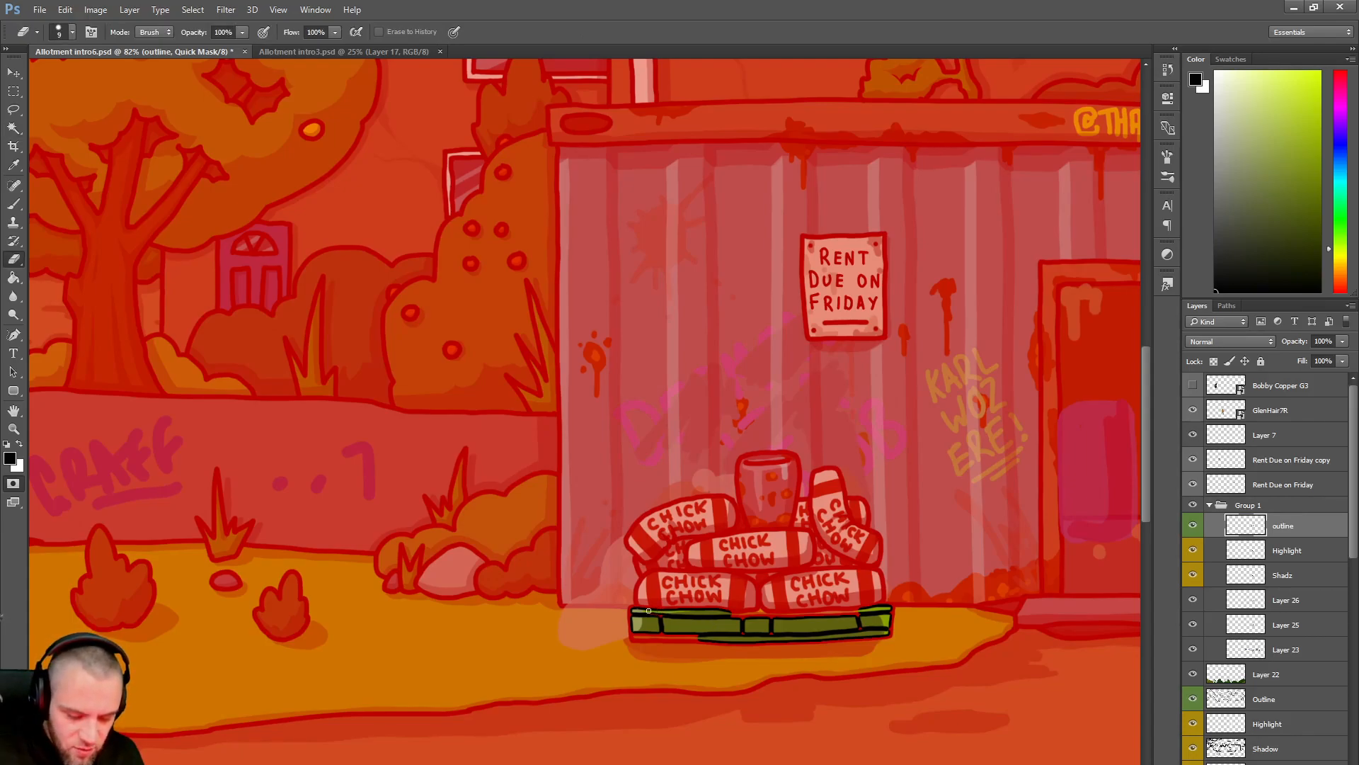
pyautogui.moveTo(634, 636)
pyautogui.mouseDown()
pyautogui.moveTo(712, 634)
pyautogui.moveTo(633, 638)
pyautogui.mouseUp()
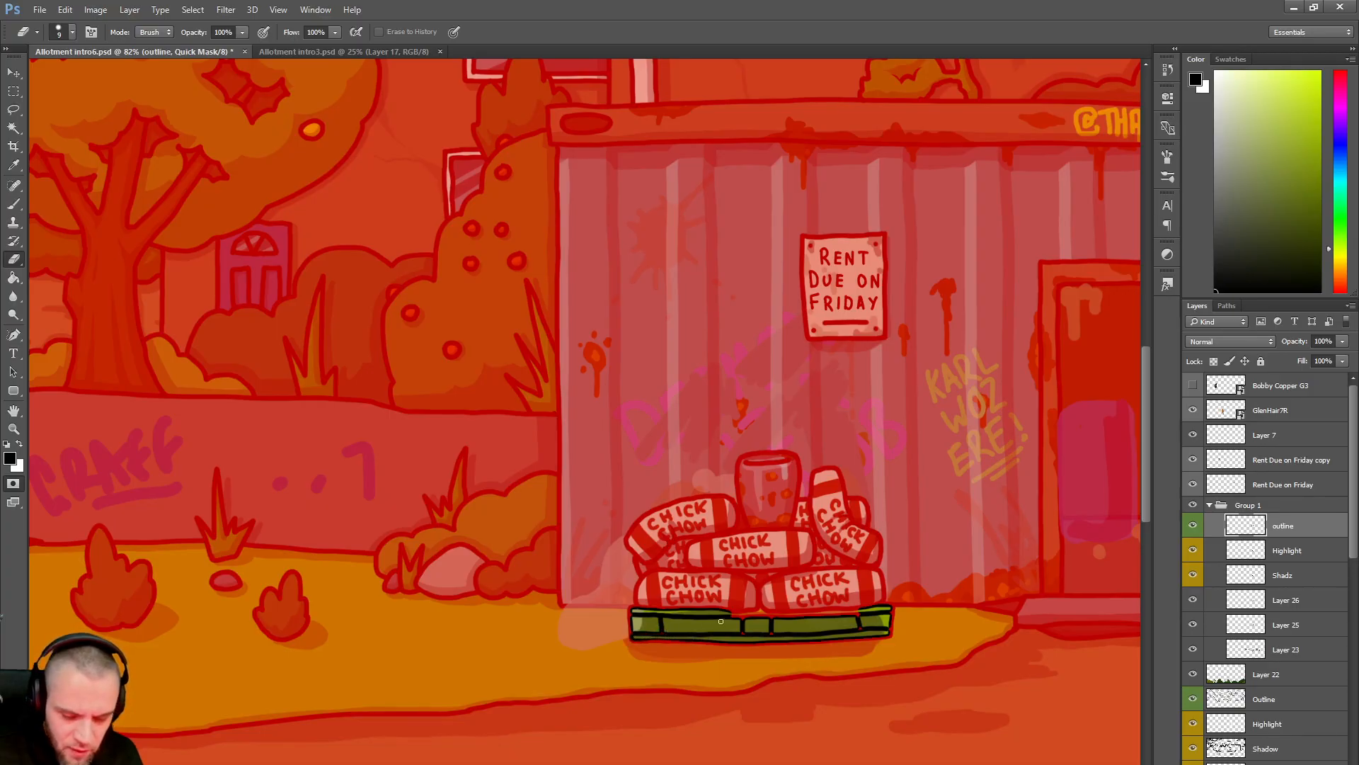
pyautogui.moveTo(732, 614)
pyautogui.mouseDown()
pyautogui.moveTo(725, 616)
pyautogui.moveTo(862, 610)
pyautogui.moveTo(830, 616)
pyautogui.moveTo(850, 623)
pyautogui.moveTo(769, 617)
pyautogui.moveTo(861, 609)
pyautogui.mouseUp()
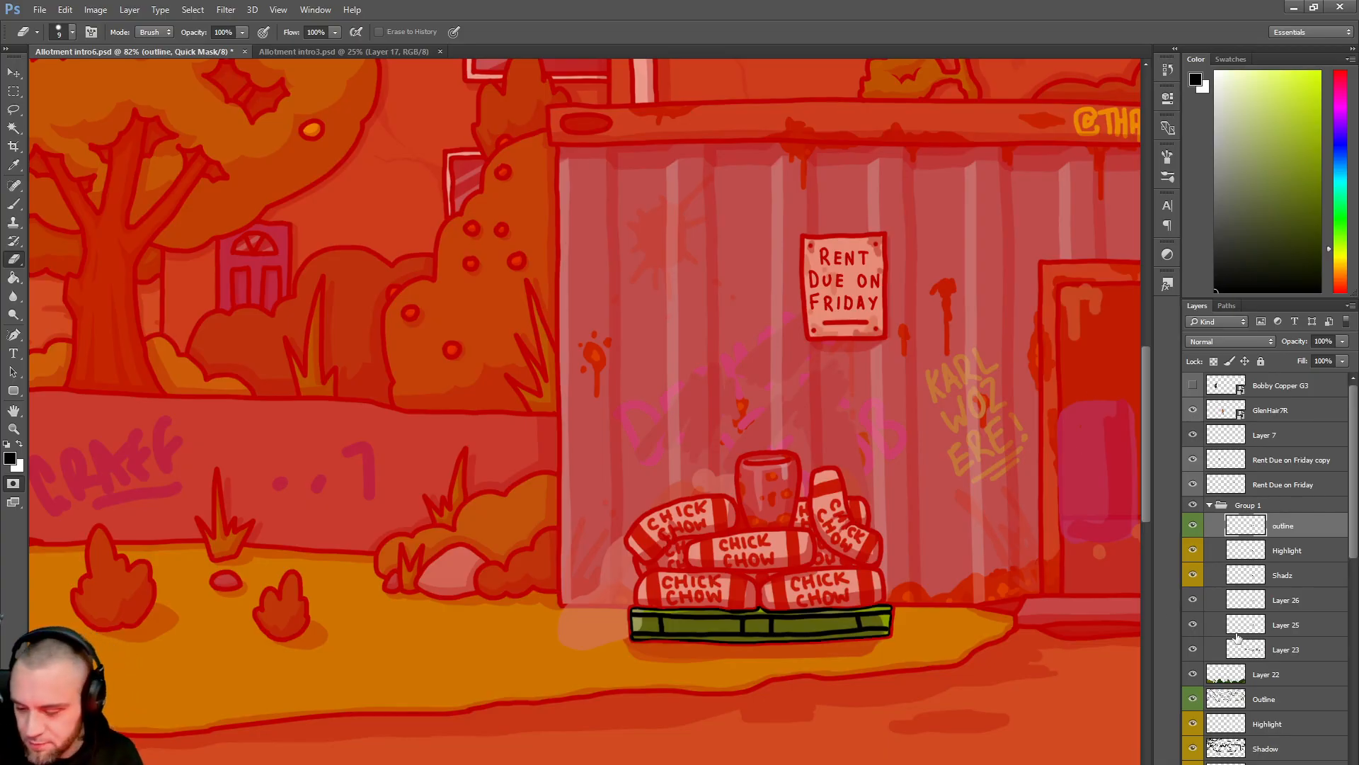
pyautogui.press('q')
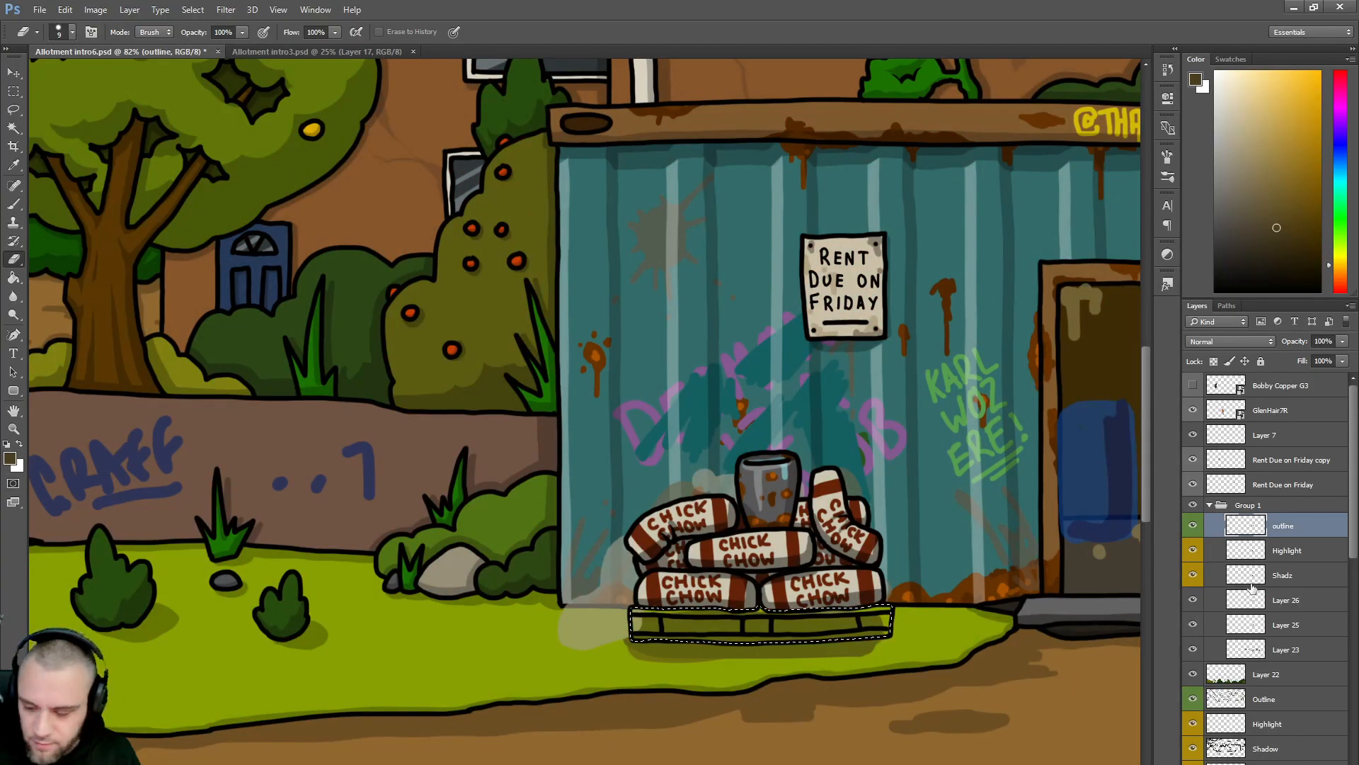
# - Fill the selected pallet with the dark brown on Layer 25 using the Paint Bucket
pyautogui.click(1276, 629)
pyautogui.click(1193, 624)
pyautogui.click(1193, 624)
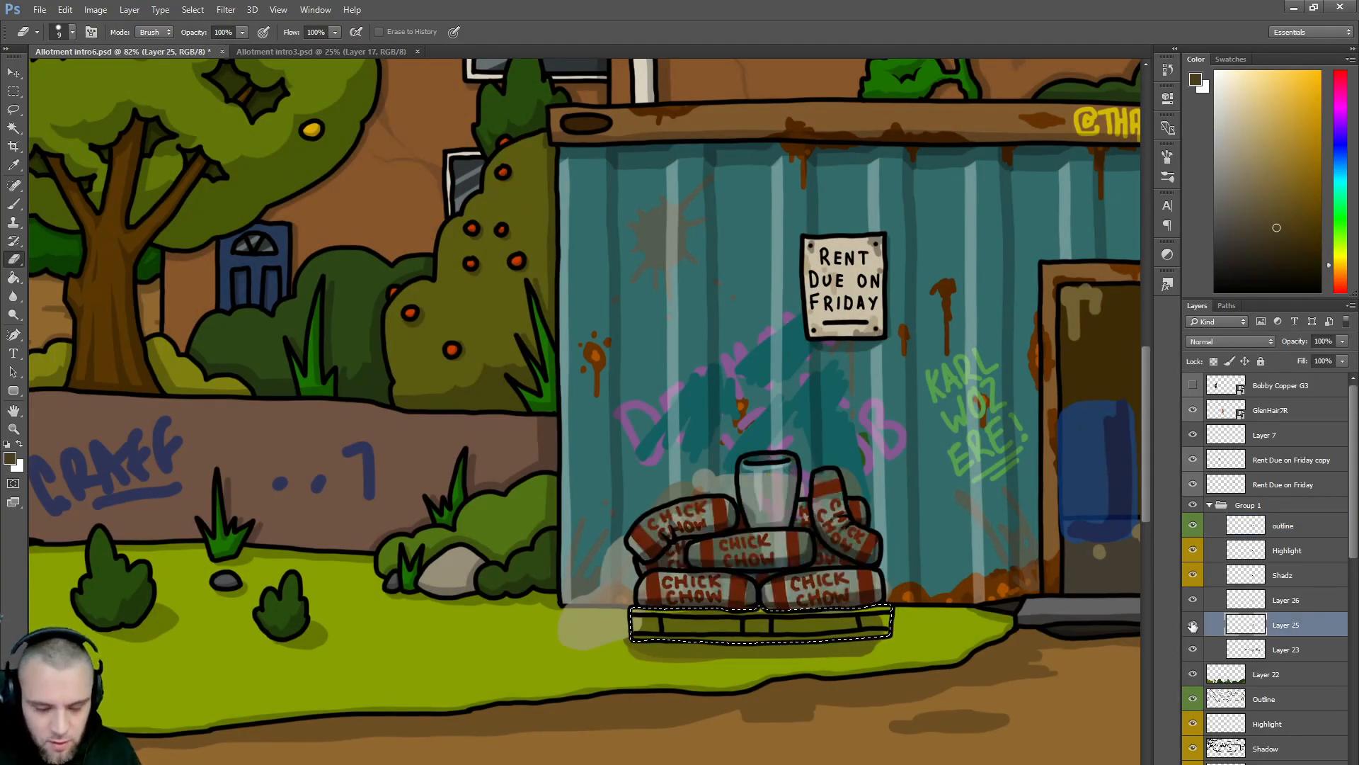
pyautogui.click(1283, 606)
pyautogui.click(1193, 600)
pyautogui.click(1193, 600)
pyautogui.click(1278, 625)
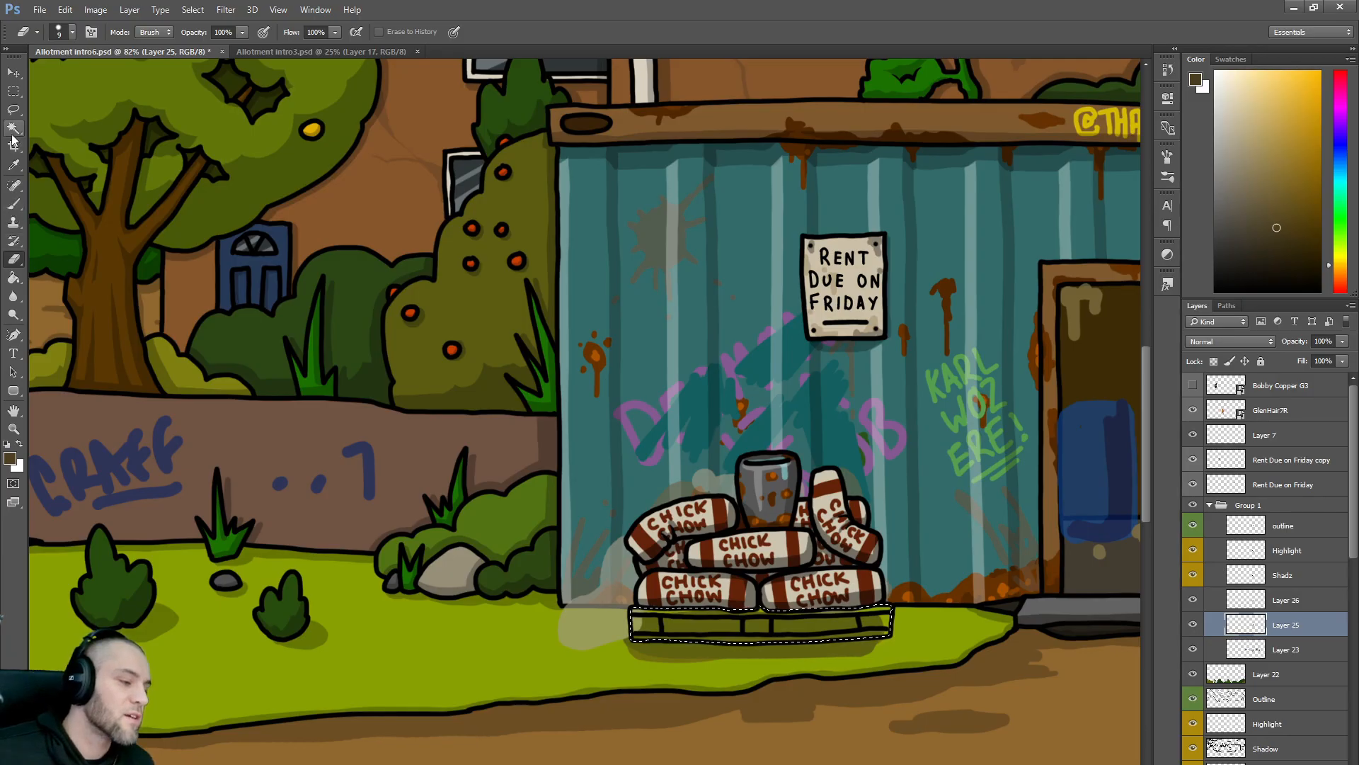
pyautogui.click(16, 279)
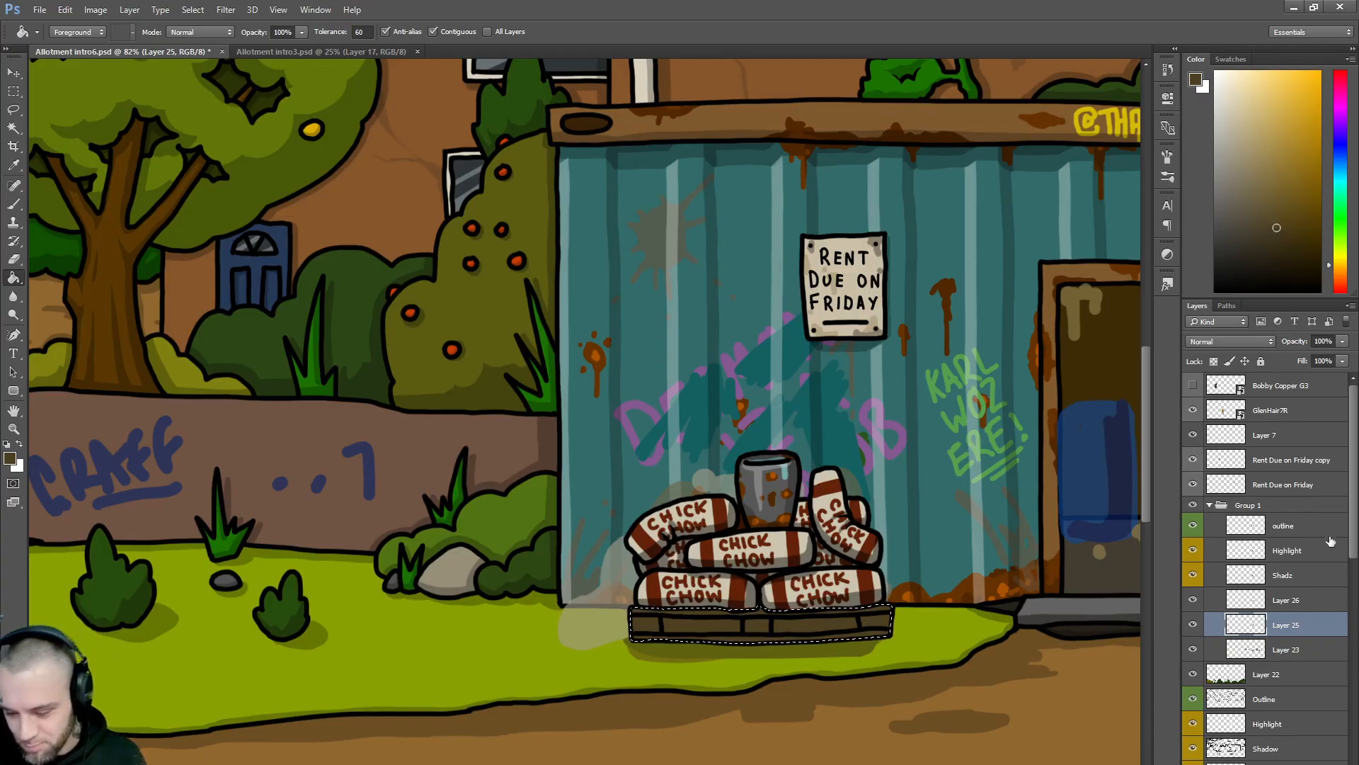
# - Brush black shading across the pallet's planks on the Shadz layer
pyautogui.click(1290, 575)
pyautogui.moveTo(1260, 227); pyautogui.dragTo(1165, 344)
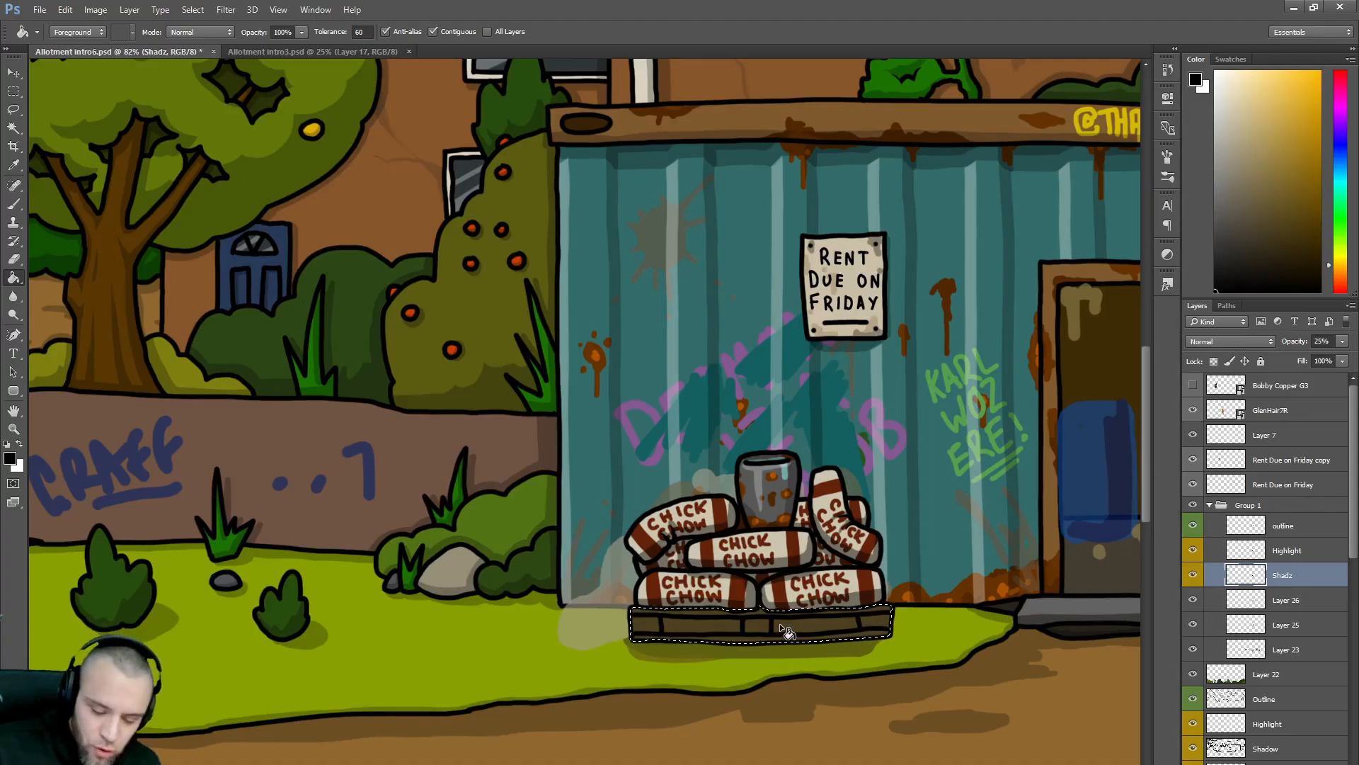
pyautogui.press('b')
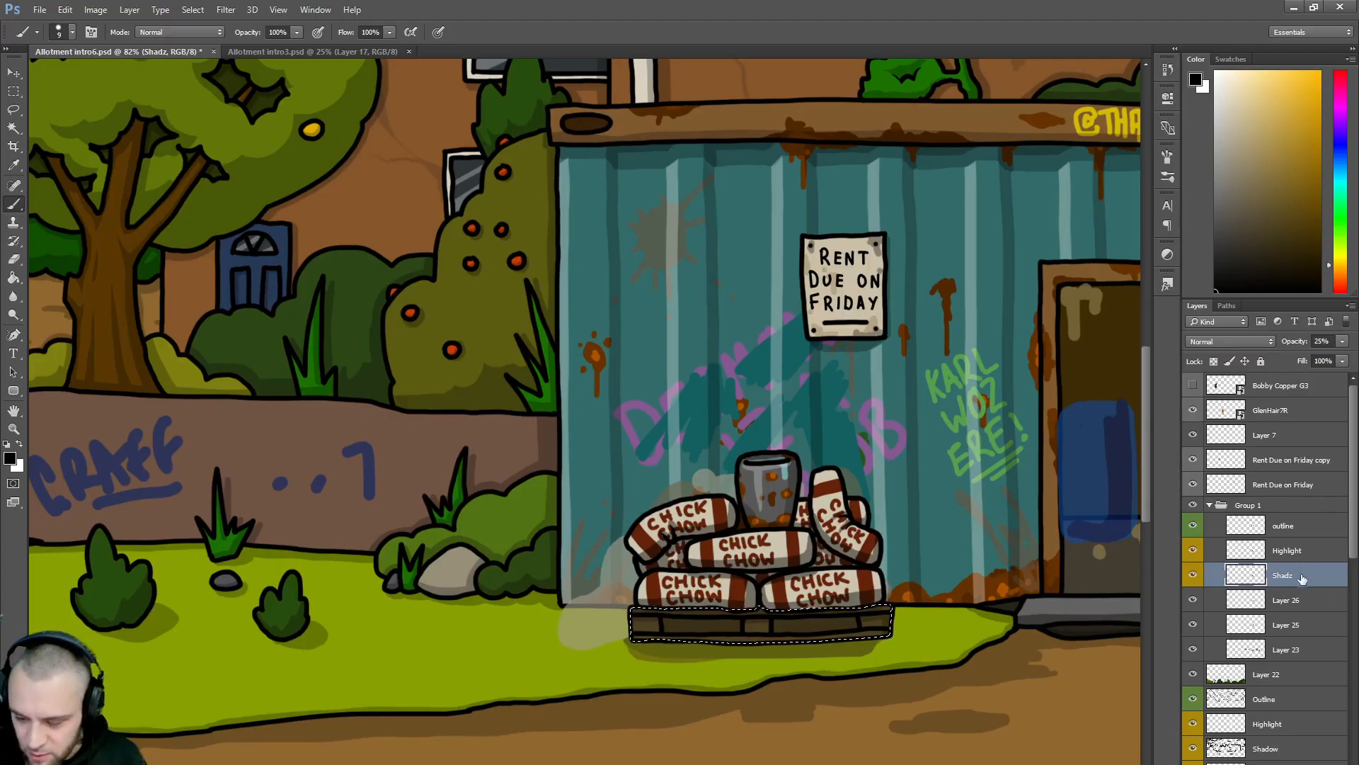
# - Paint wood detail on the pallet's planks on Layer 25 with two darker browns
pyautogui.click(1280, 623)
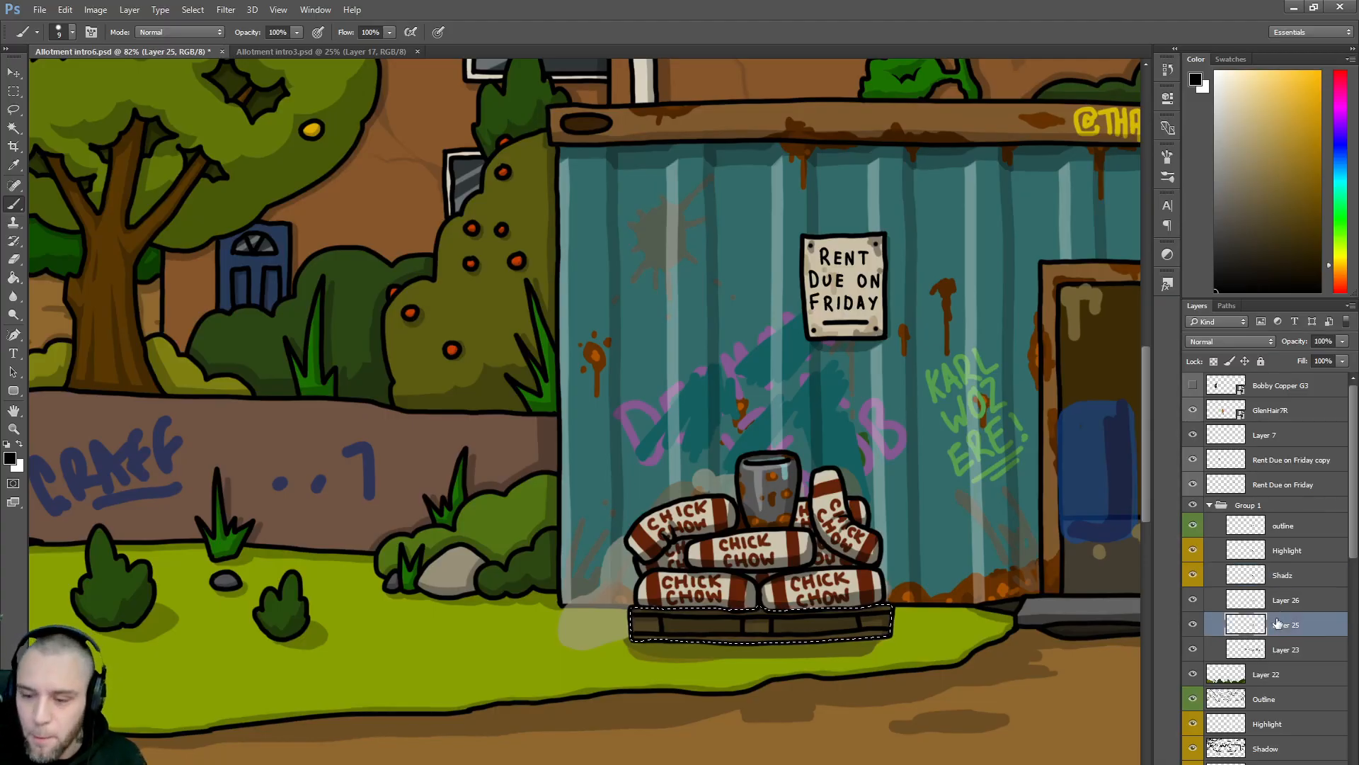
pyautogui.click(1287, 235)
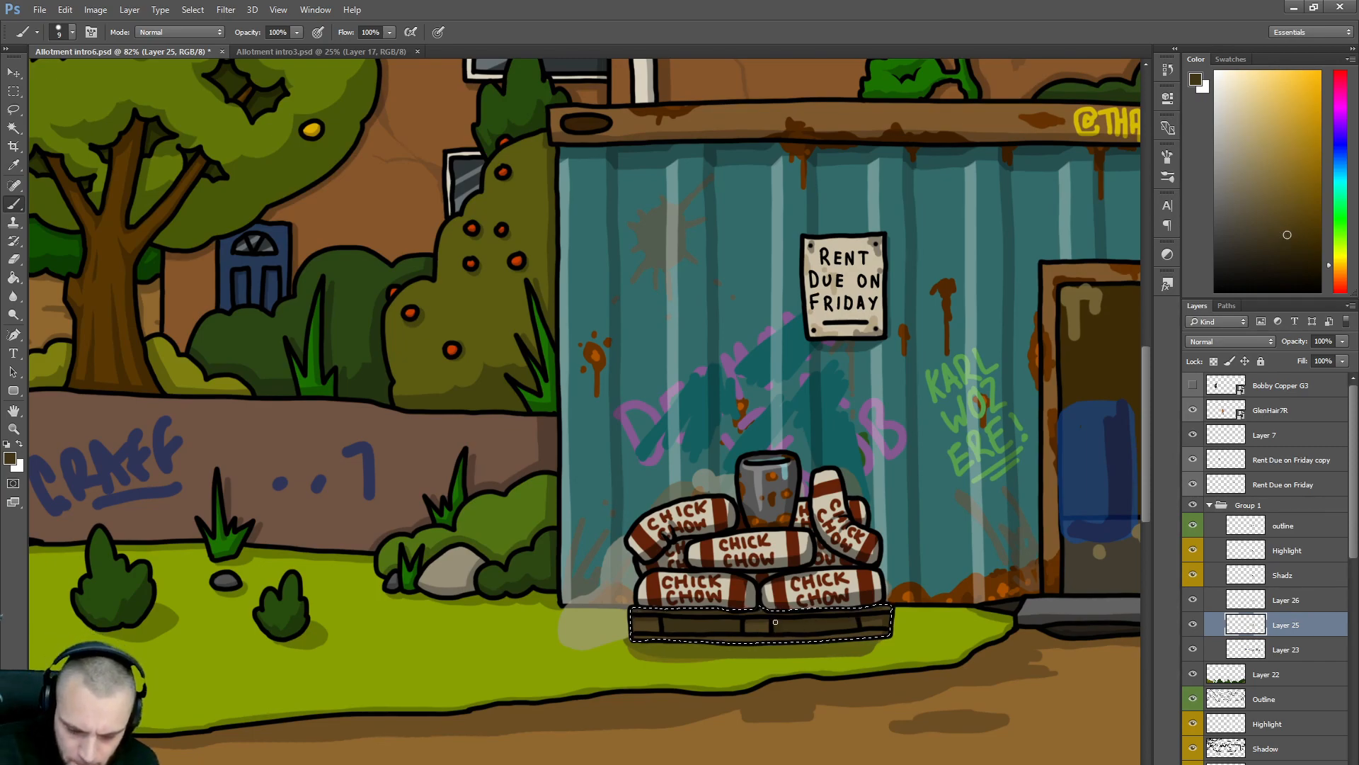
pyautogui.click(1290, 247)
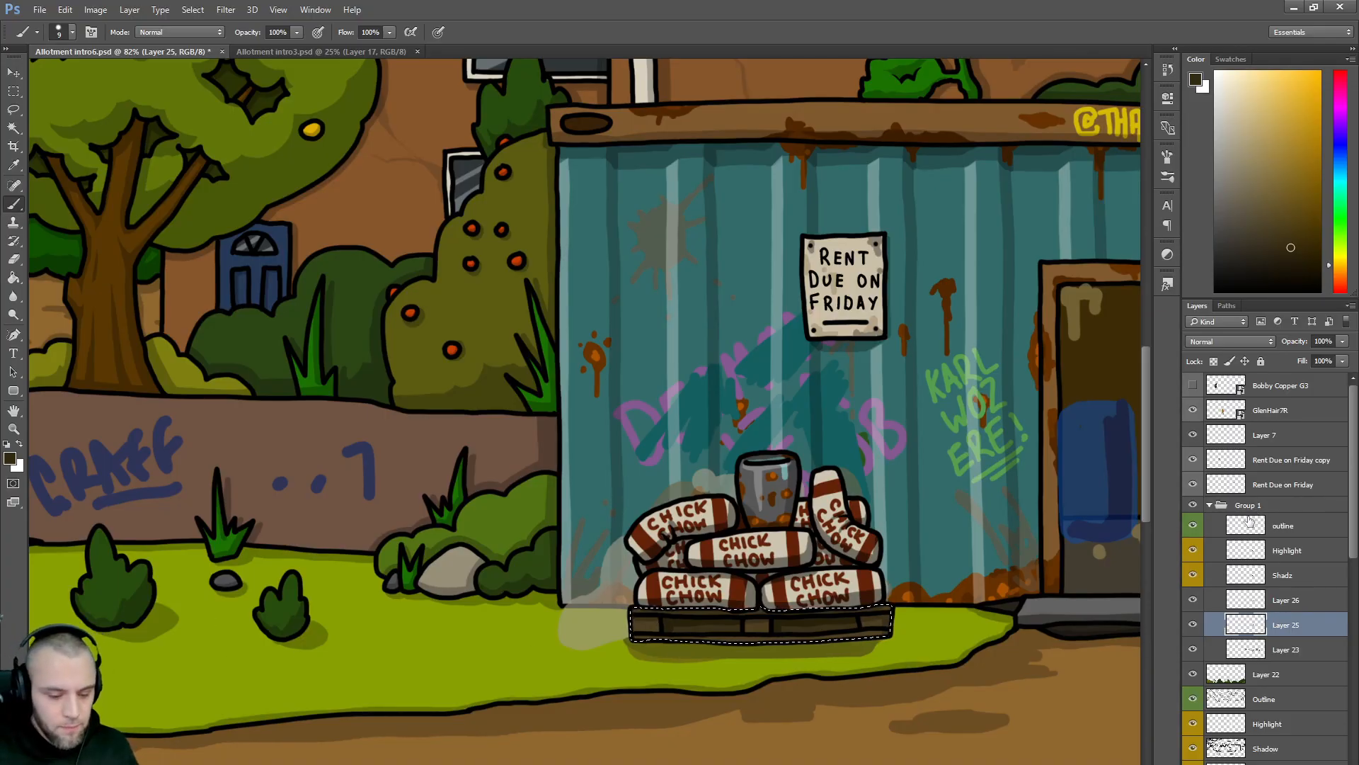
# - Clear the selection and erase the rough sketch around the sacks and pallet on Layer 23 with a 500 px eraser
pyautogui.click(1193, 649)
pyautogui.click(1193, 650)
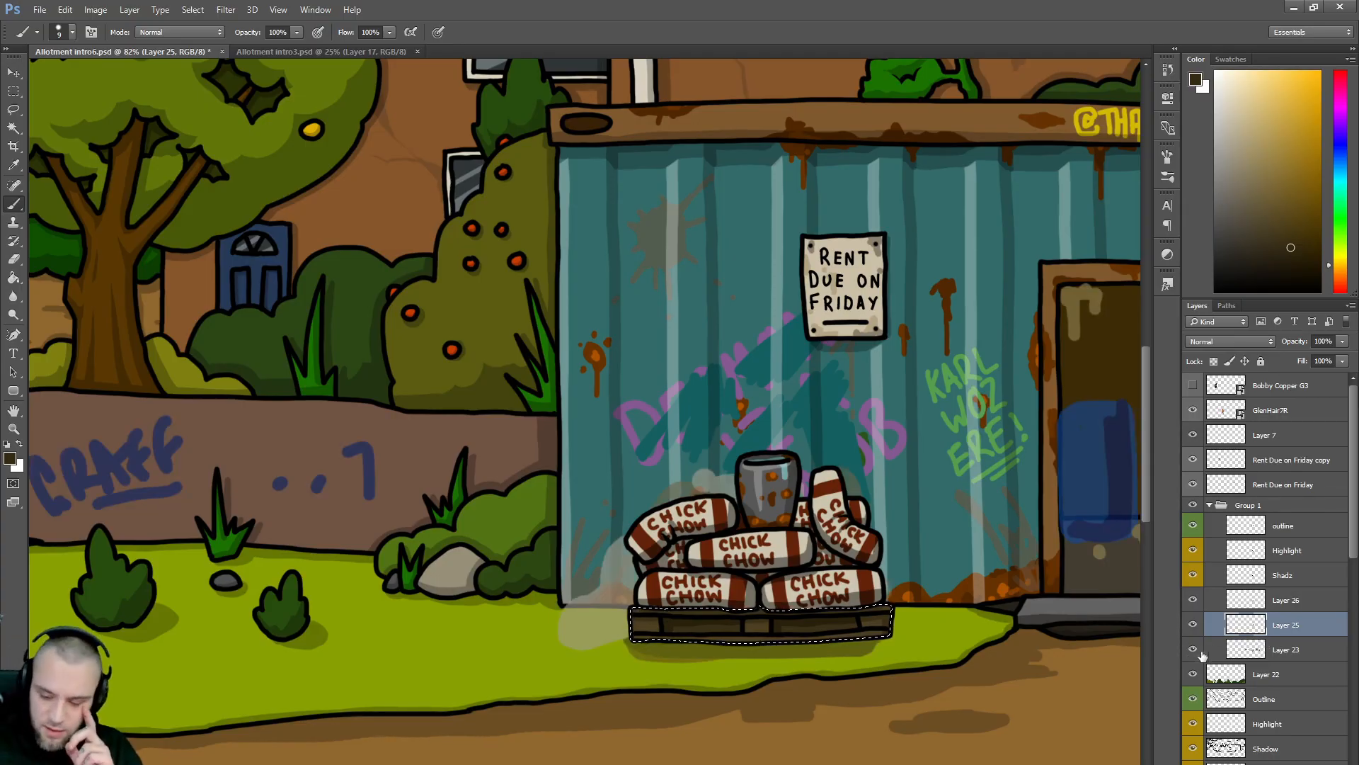
pyautogui.click(1281, 651)
pyautogui.press('e')
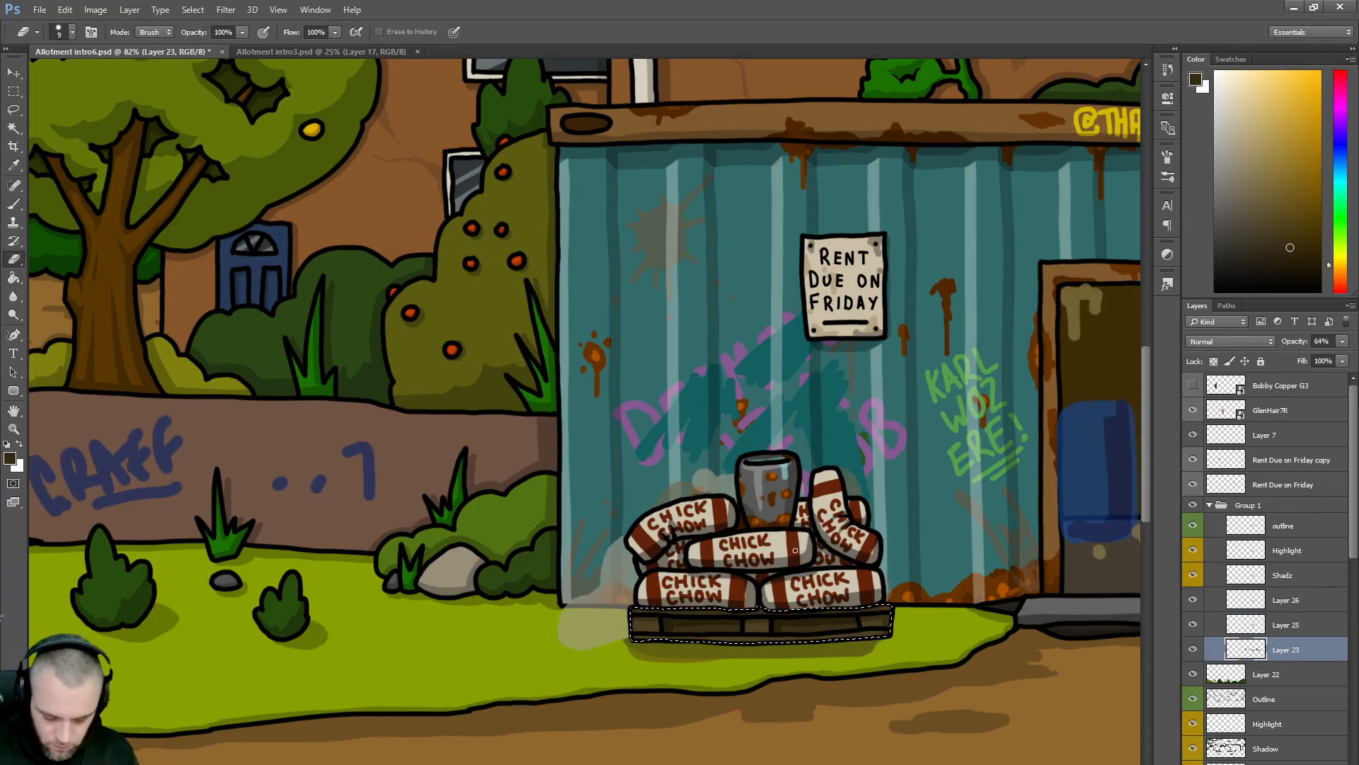
pyautogui.press(']')
pyautogui.press(']')
pyautogui.press(']')
pyautogui.press(']')
pyautogui.press(']')
pyautogui.press(']')
pyautogui.press(']')
pyautogui.press(']')
pyautogui.press(']')
pyautogui.press(']')
pyautogui.press(']')
pyautogui.press(']')
pyautogui.press(']')
pyautogui.press(']')
pyautogui.press(']')
pyautogui.press(']')
pyautogui.press(']')
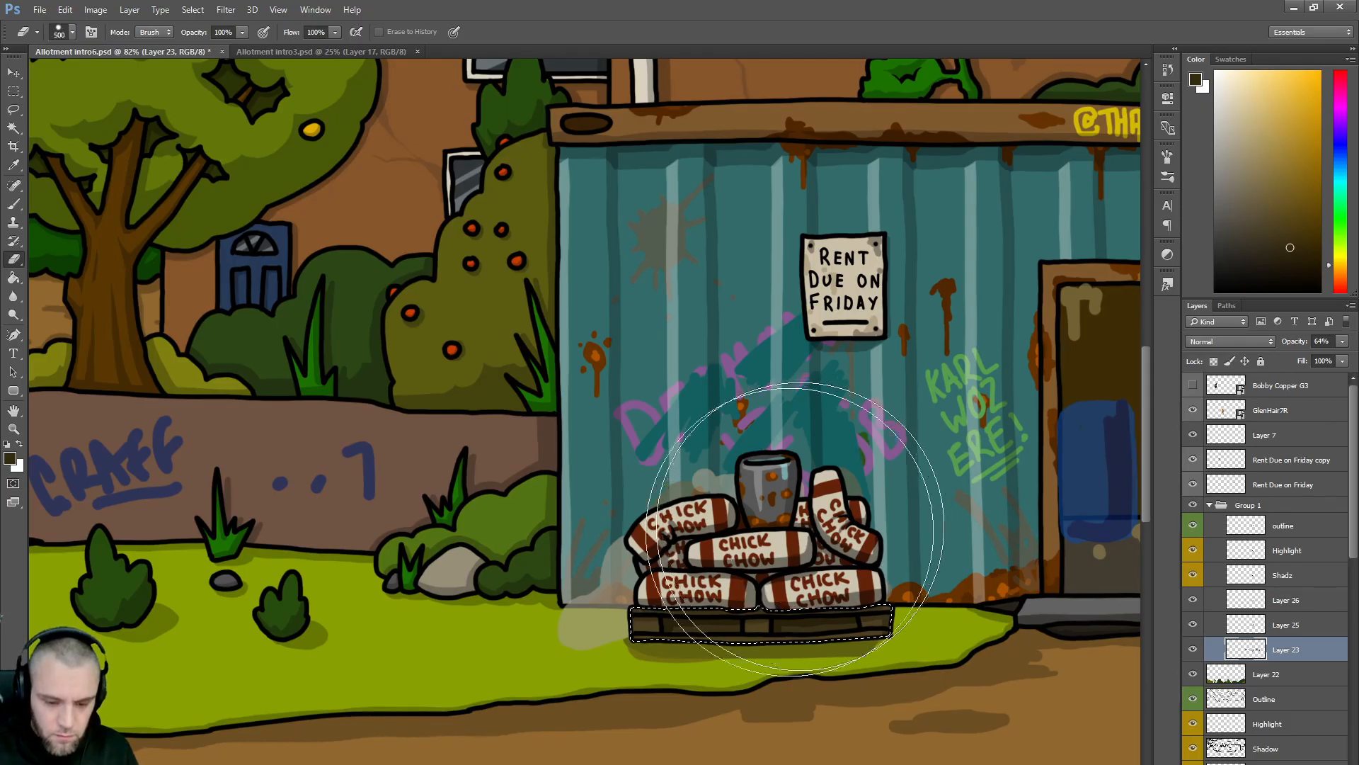
pyautogui.hotkey('ctrl', 'd')
pyautogui.moveTo(666, 582)
pyautogui.mouseDown()
pyautogui.moveTo(786, 541)
pyautogui.moveTo(825, 559)
pyautogui.moveTo(715, 581)
pyautogui.moveTo(803, 577)
pyautogui.mouseUp()
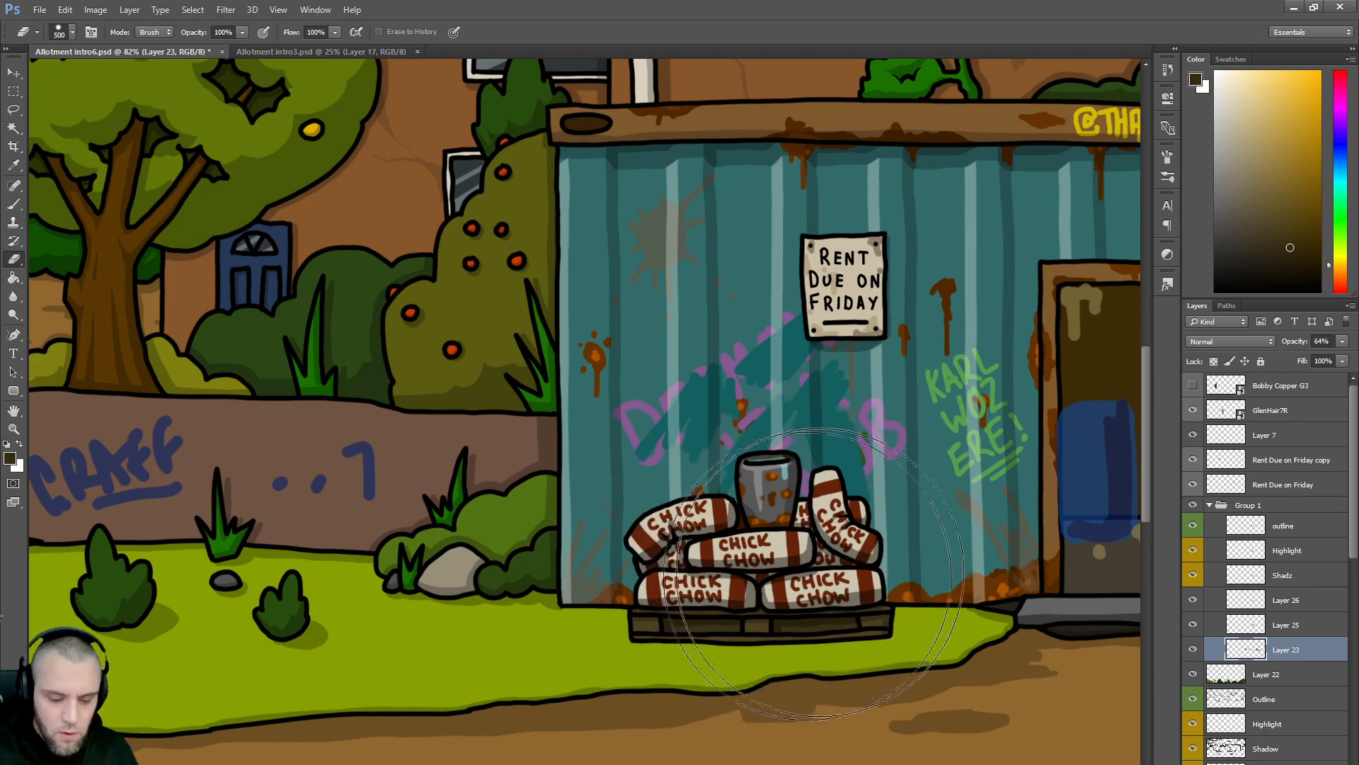
# - Duplicate the Group 1 layers from Layer 25 up to outline and merge the copies into one layer
pyautogui.scroll(-2, 839, 506)
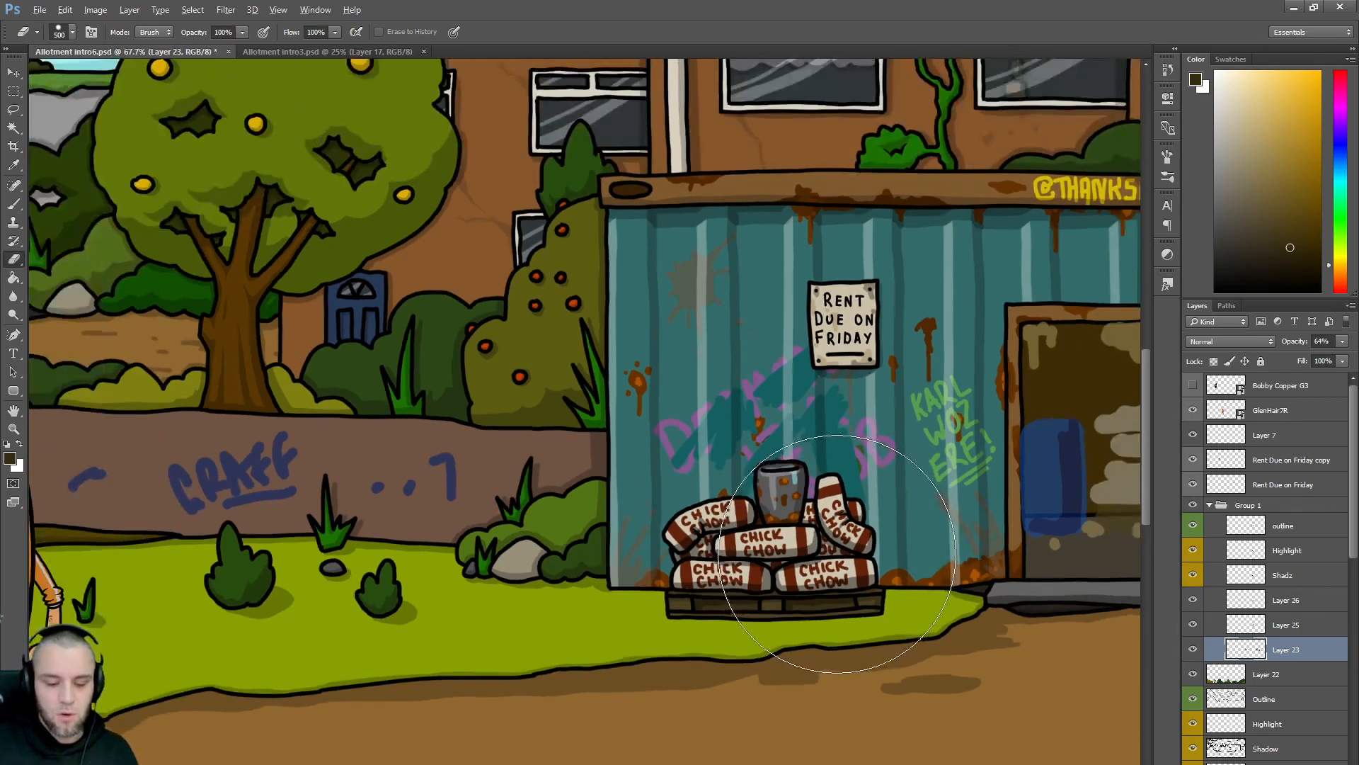
pyautogui.scroll(-2, 839, 553)
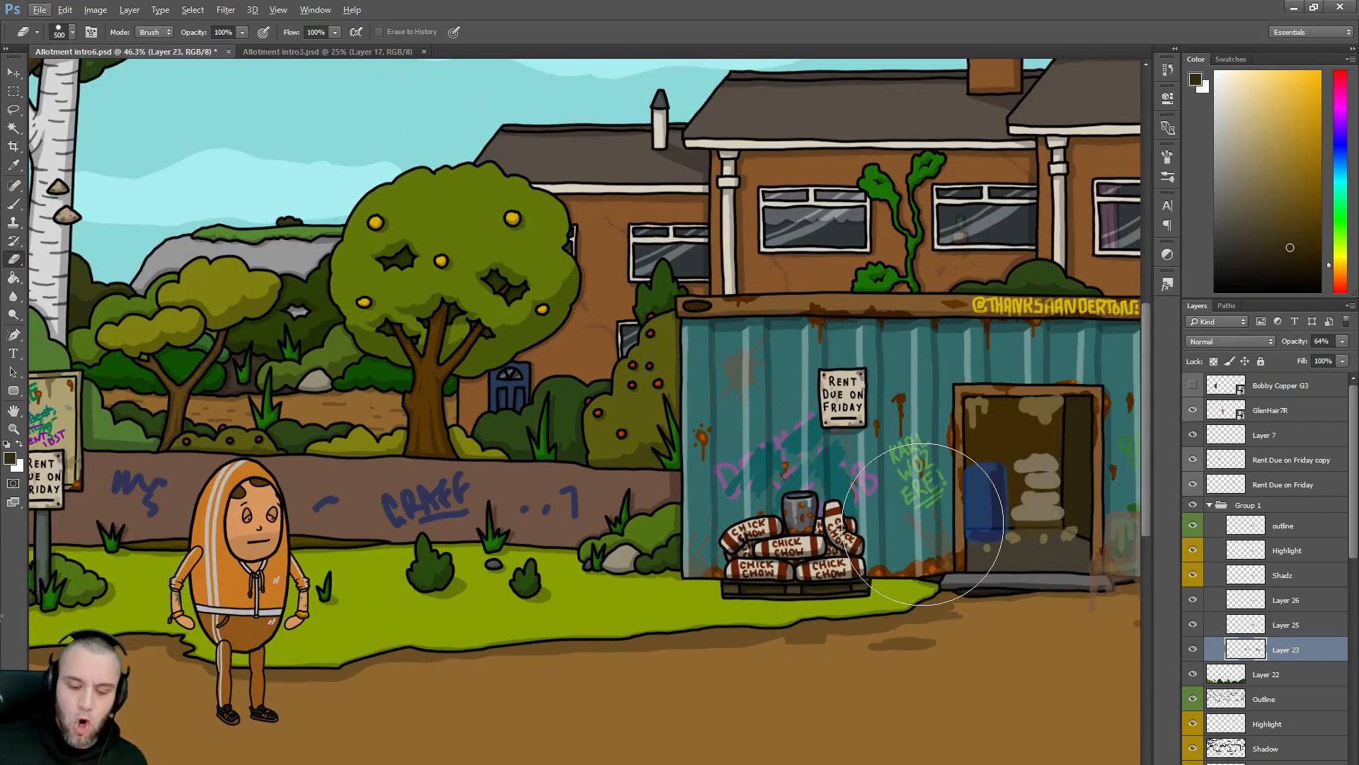
pyautogui.moveTo(800, 764); pyautogui.dragTo(857, 764)
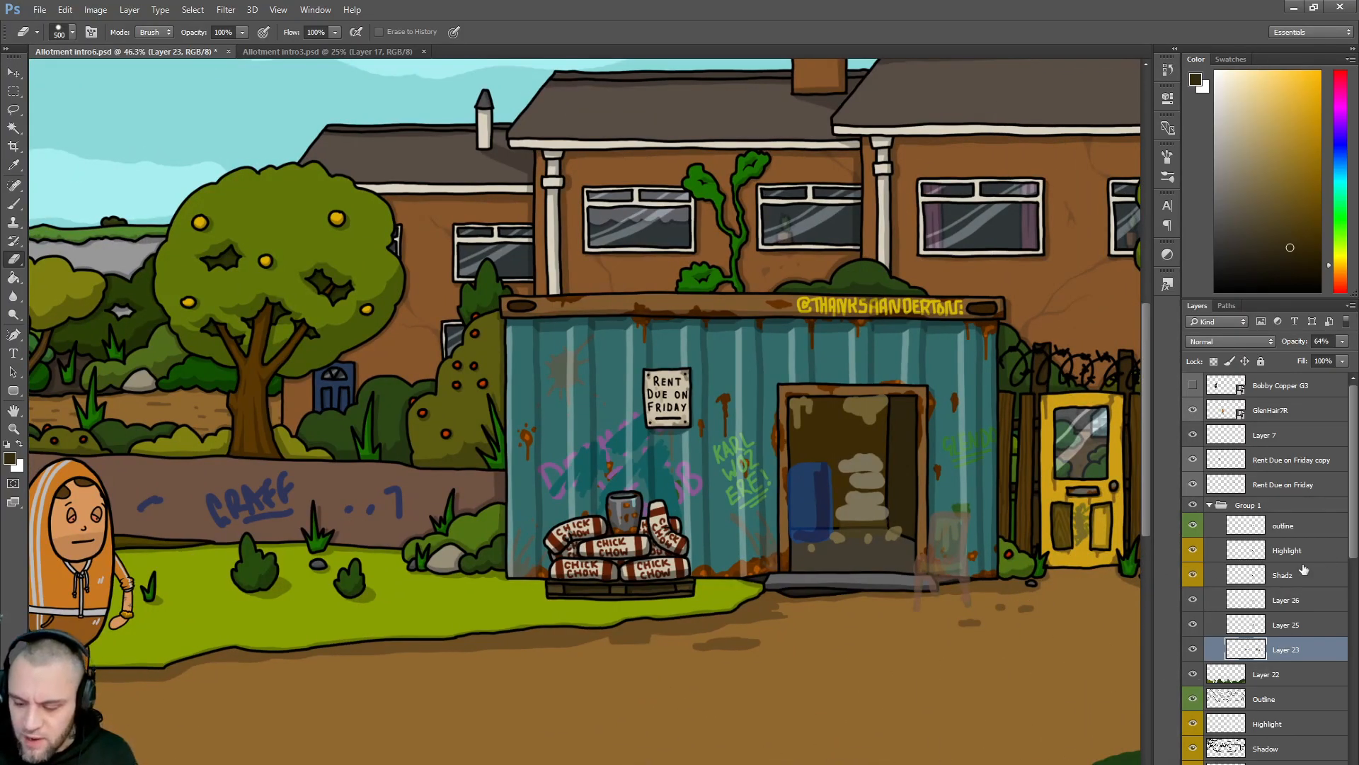
pyautogui.click(1282, 627)
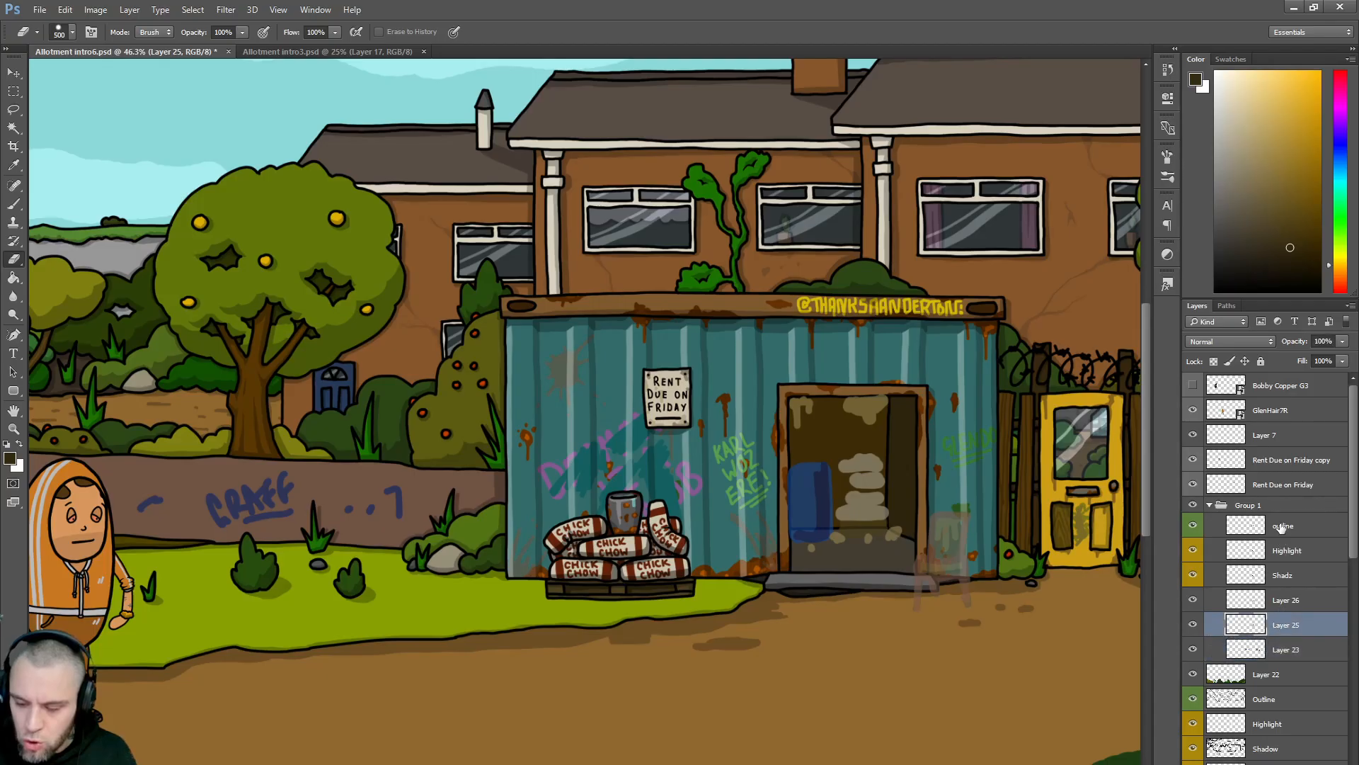
pyautogui.keyDown('shift'); pyautogui.click(1281, 527); pyautogui.keyUp('shift')
pyautogui.rightClick(1282, 528)
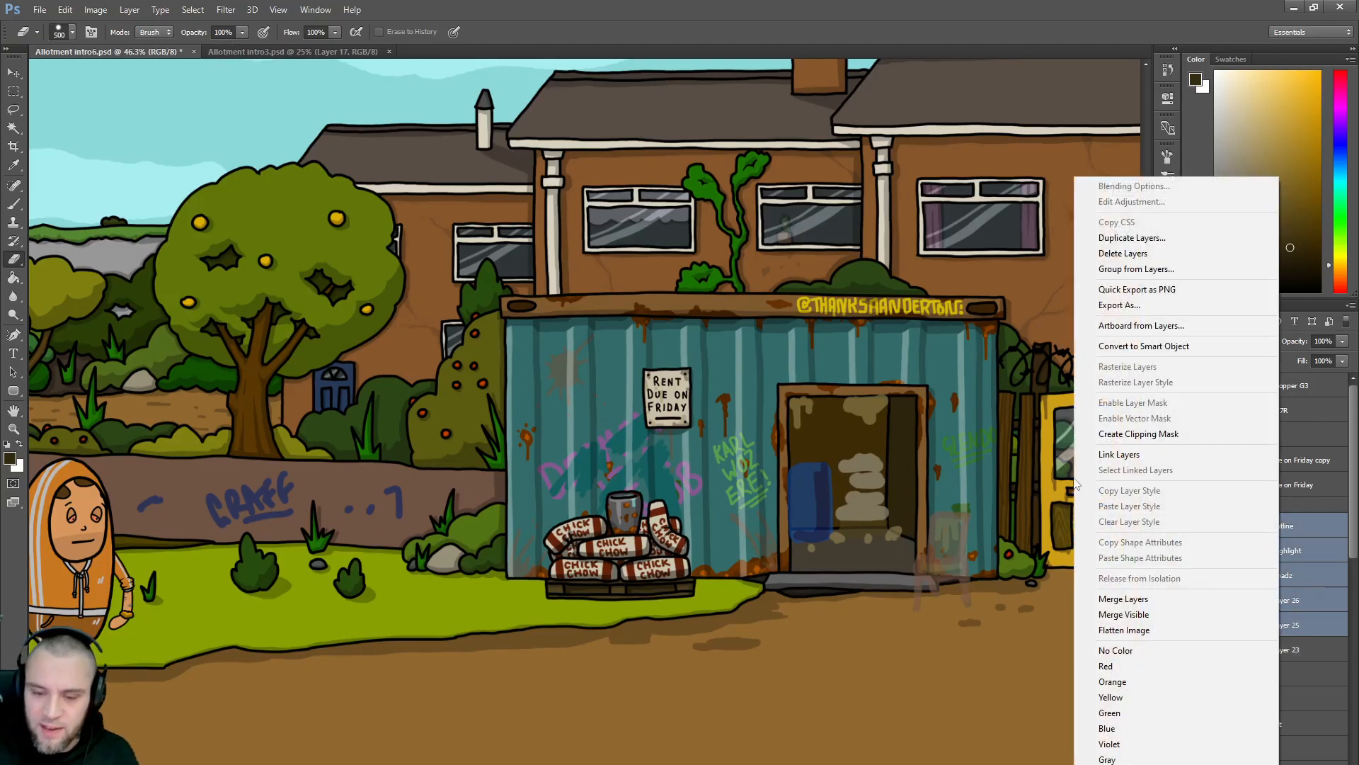
pyautogui.click(1145, 239)
pyautogui.click(632, 188)
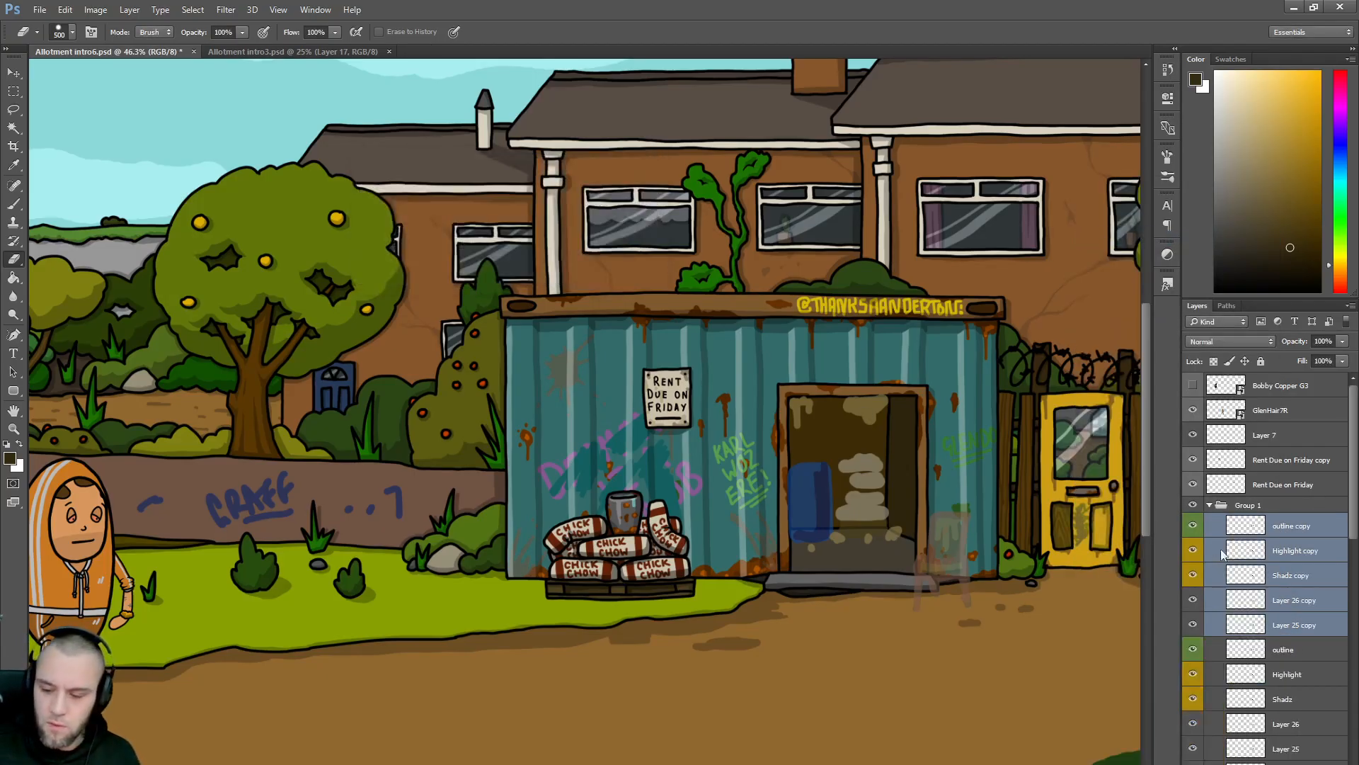
pyautogui.rightClick(1278, 541)
pyautogui.click(1232, 602)
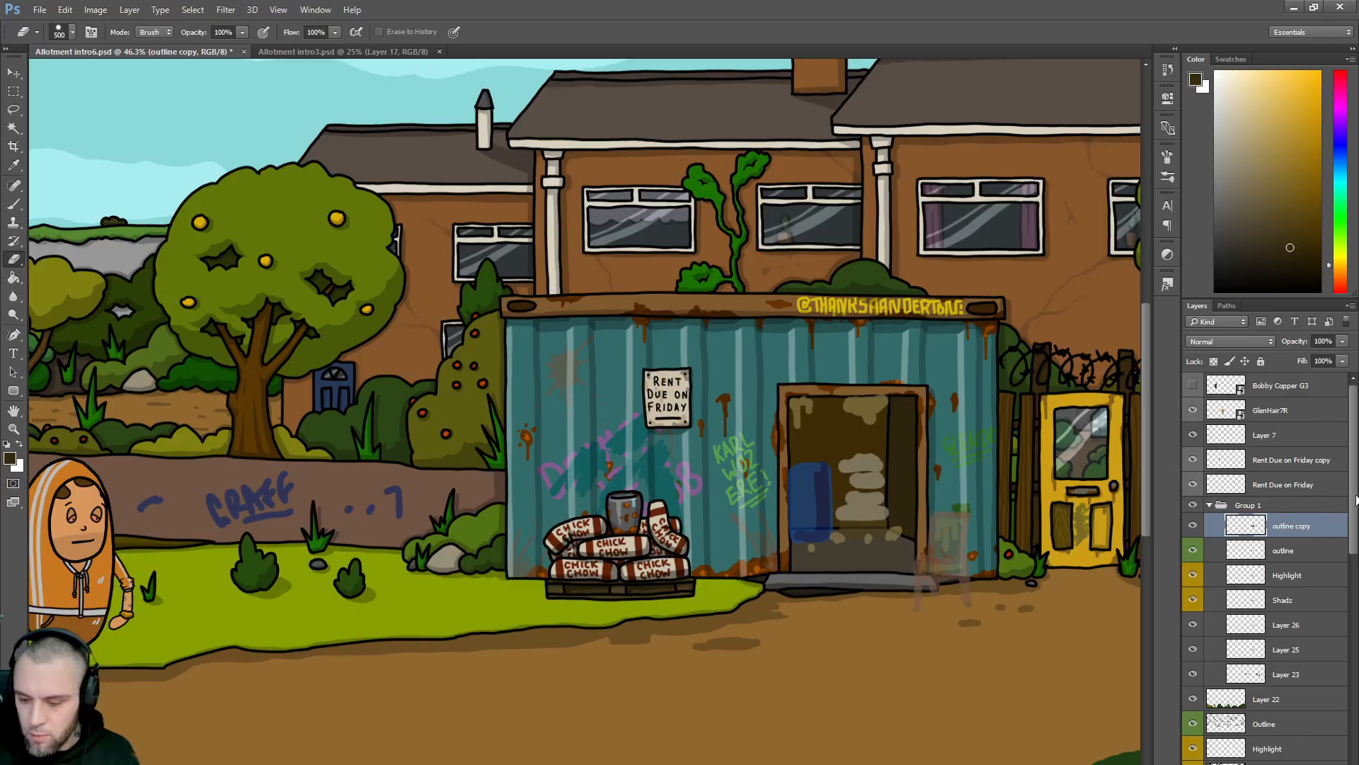
# - Reorder the merged copy to sit just above Layer 11 and move its sacks and pallet into the container doorway
pyautogui.scroll(-5, 1356, 499)
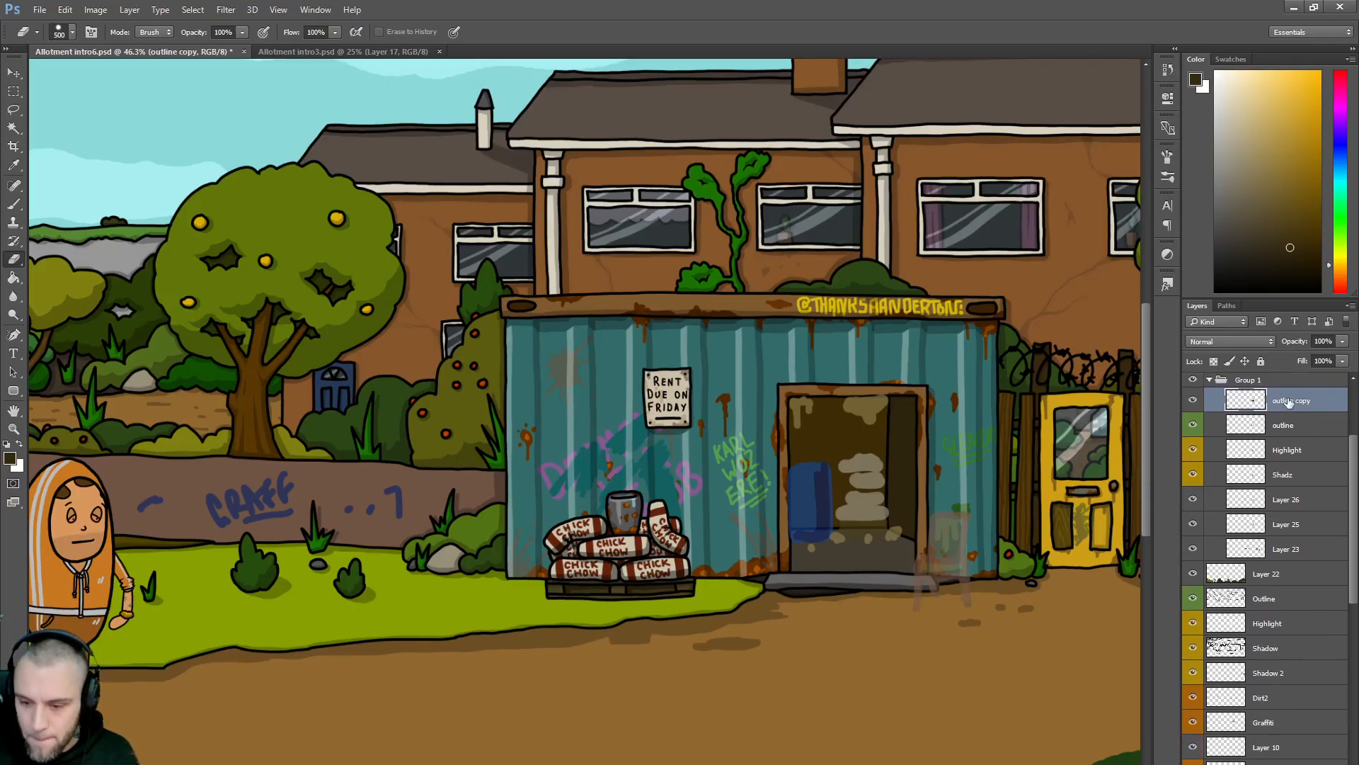
pyautogui.scroll(-2, 1275, 724)
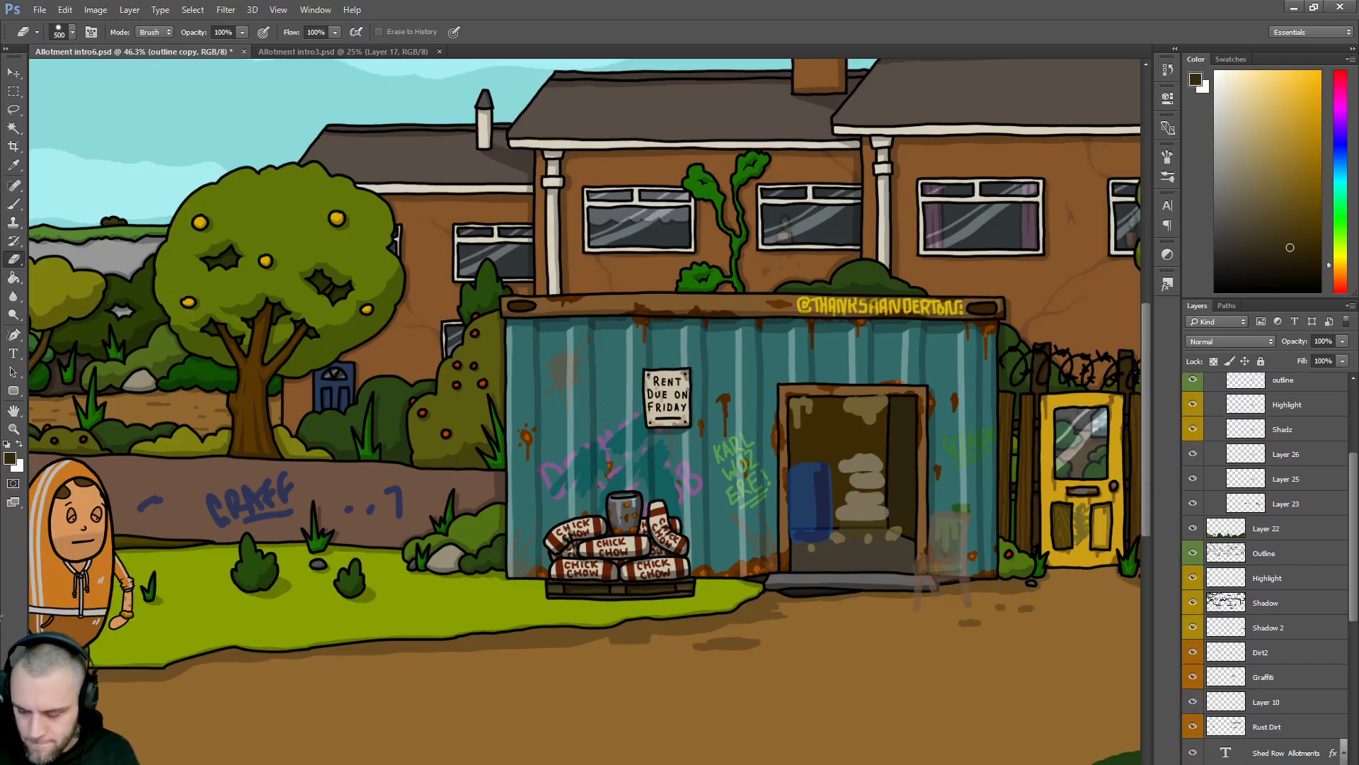
pyautogui.scroll(-11, 1267, 552)
pyautogui.moveTo(1275, 761); pyautogui.dragTo(1280, 621)
pyautogui.scroll(-1, 1280, 621)
pyautogui.press('v')
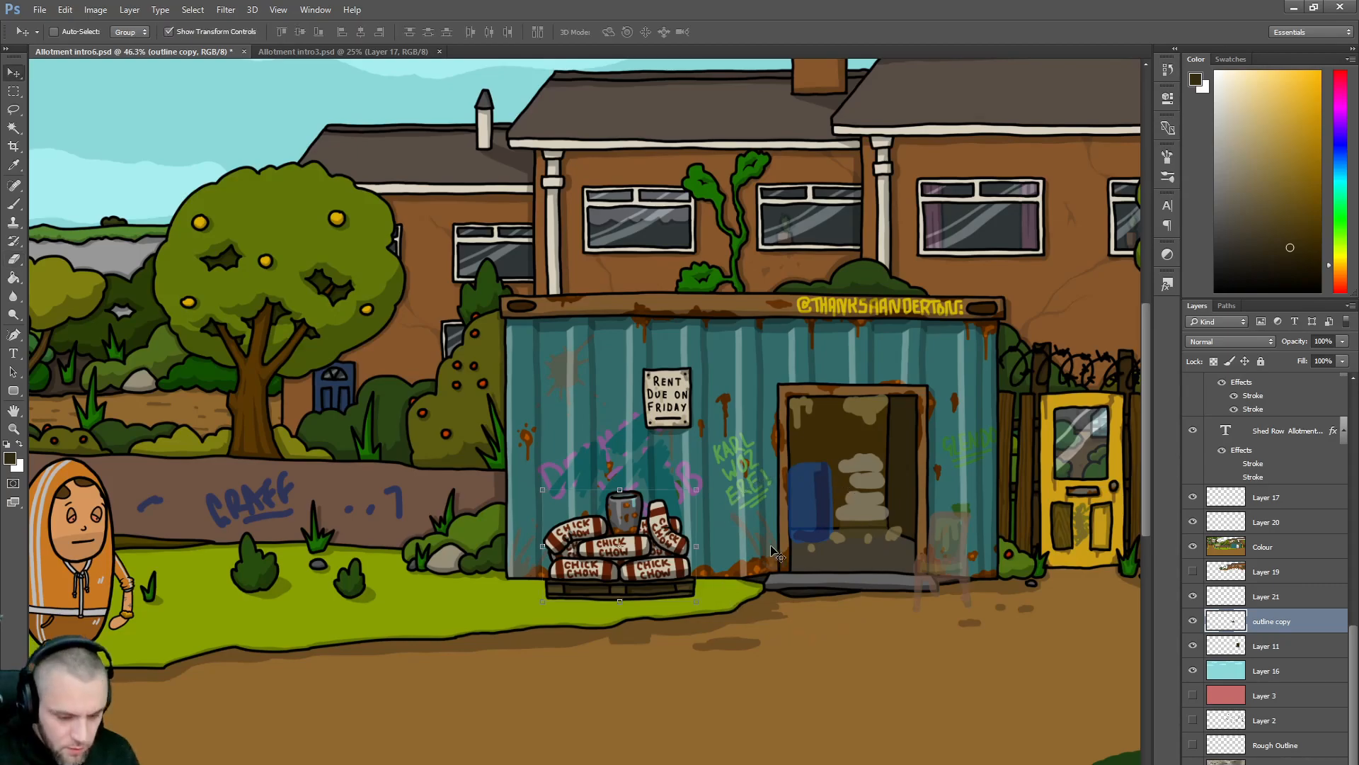
pyautogui.moveTo(640, 548); pyautogui.dragTo(822, 482)
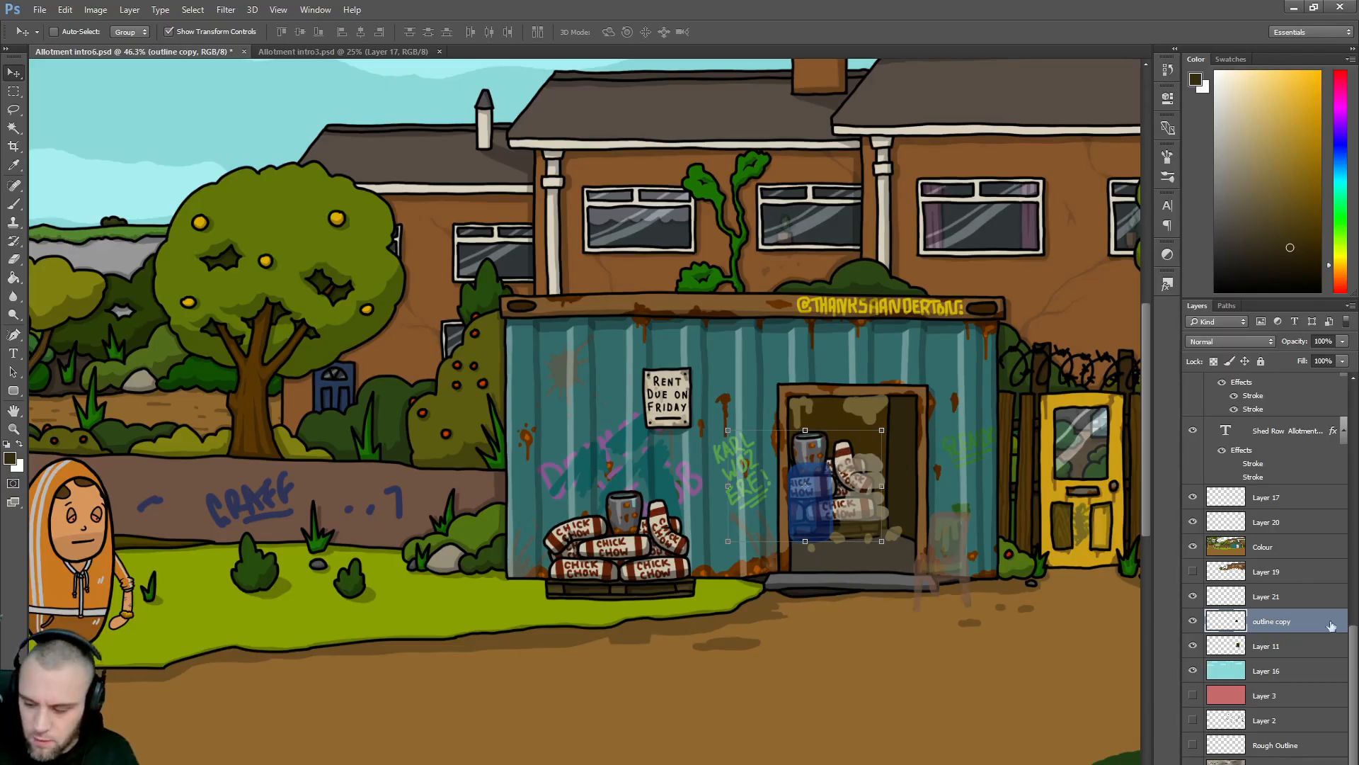
# - Rename the merged copy layer as Chick pallet
pyautogui.doubleClick(1282, 621)
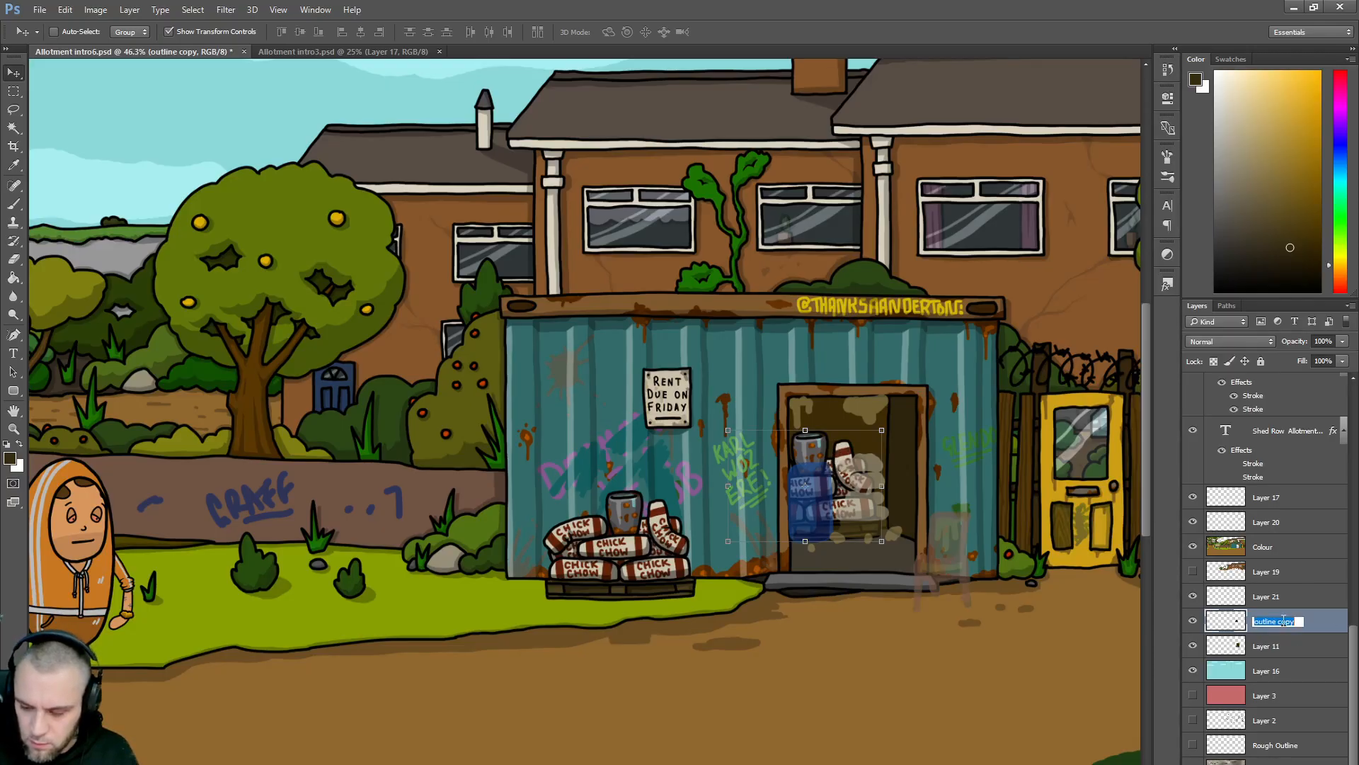
pyautogui.write('Chick pallet')
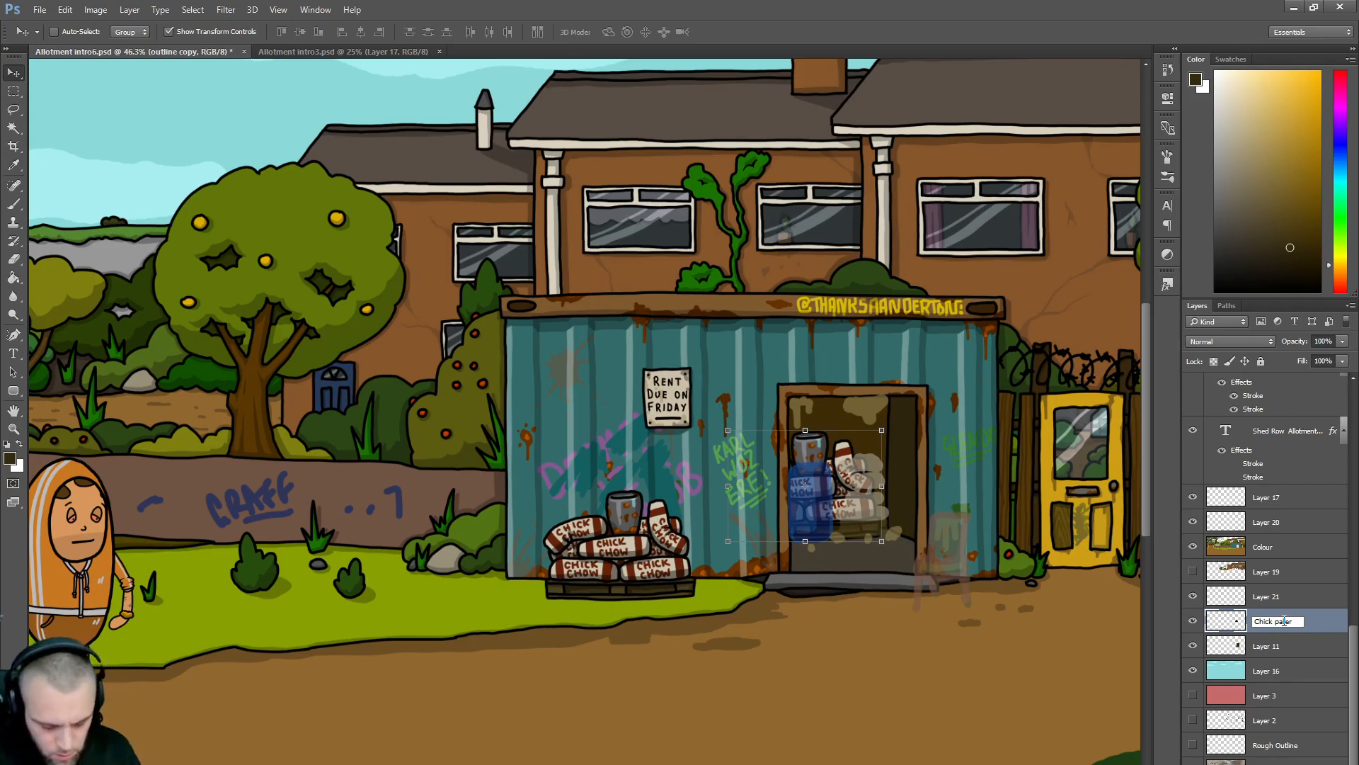
pyautogui.press('Return')
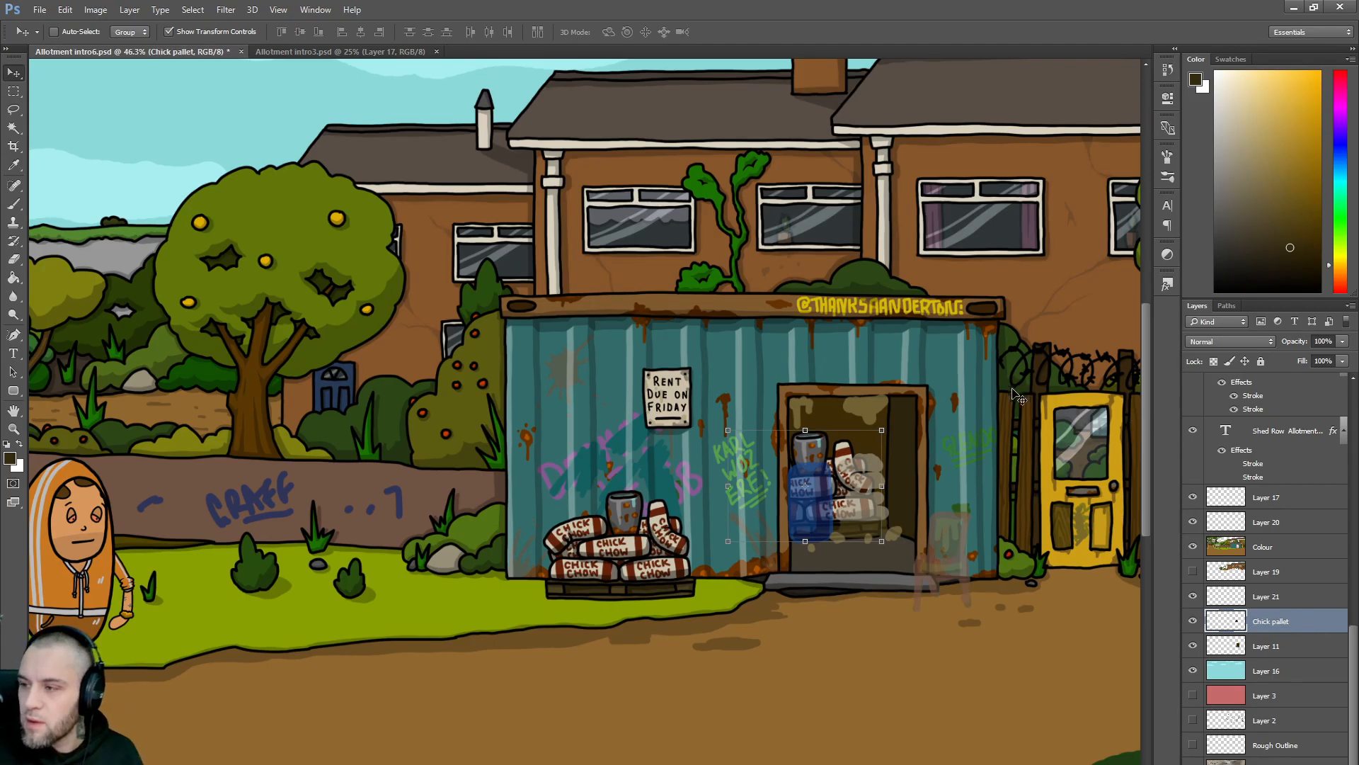
# - Hide the rough sketch on Layer 23 so only the copied pallet shows in the doorway
pyautogui.scroll(3, 863, 461)
pyautogui.scroll(1, 863, 462)
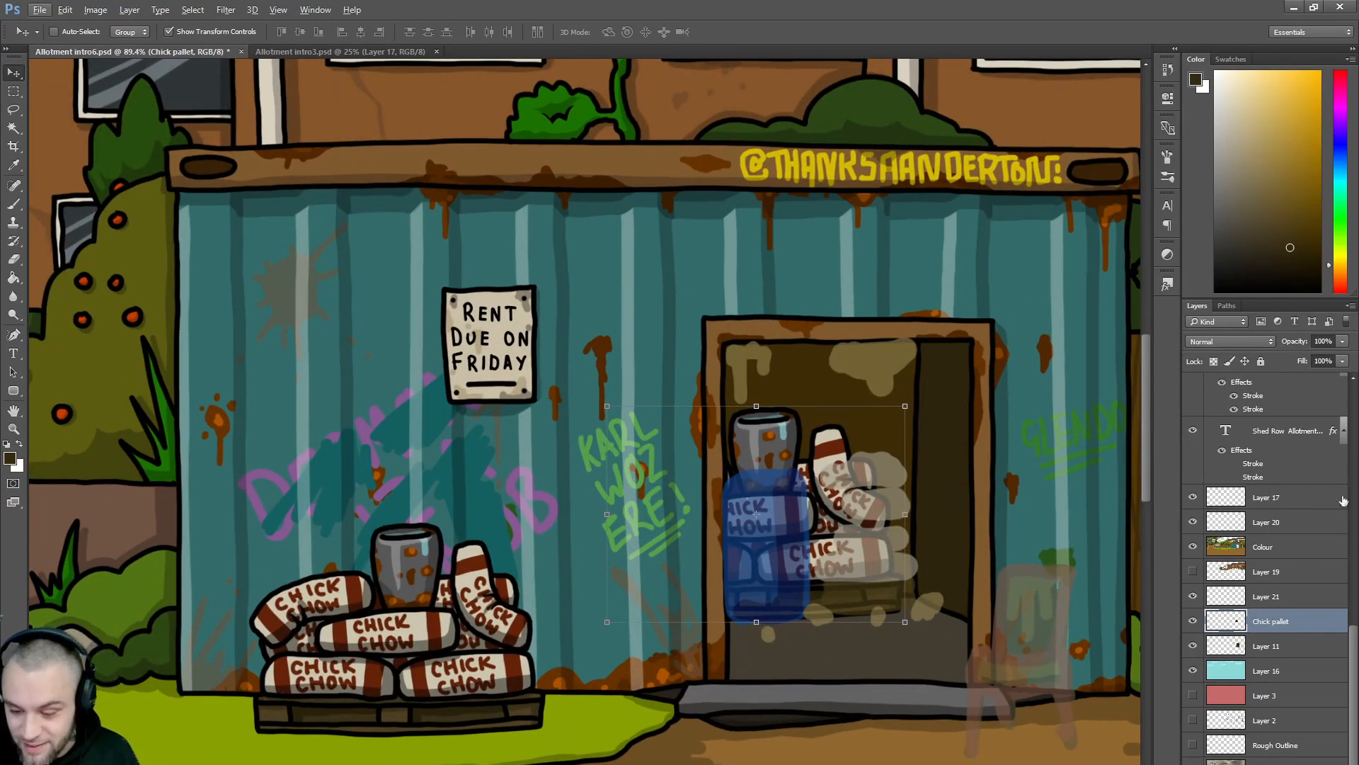
pyautogui.moveTo(1354, 654); pyautogui.dragTo(1357, 439)
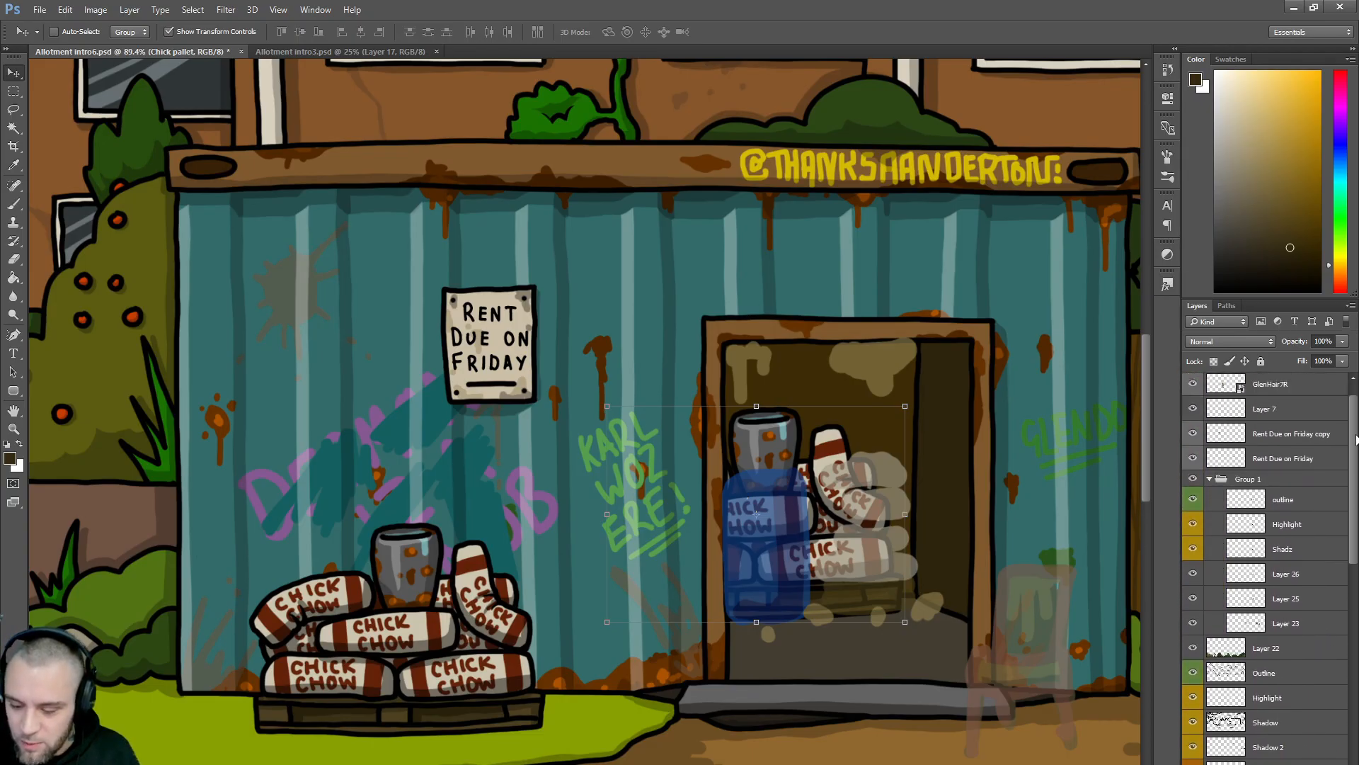
pyautogui.click(1192, 623)
pyautogui.scroll(-5, 1347, 499)
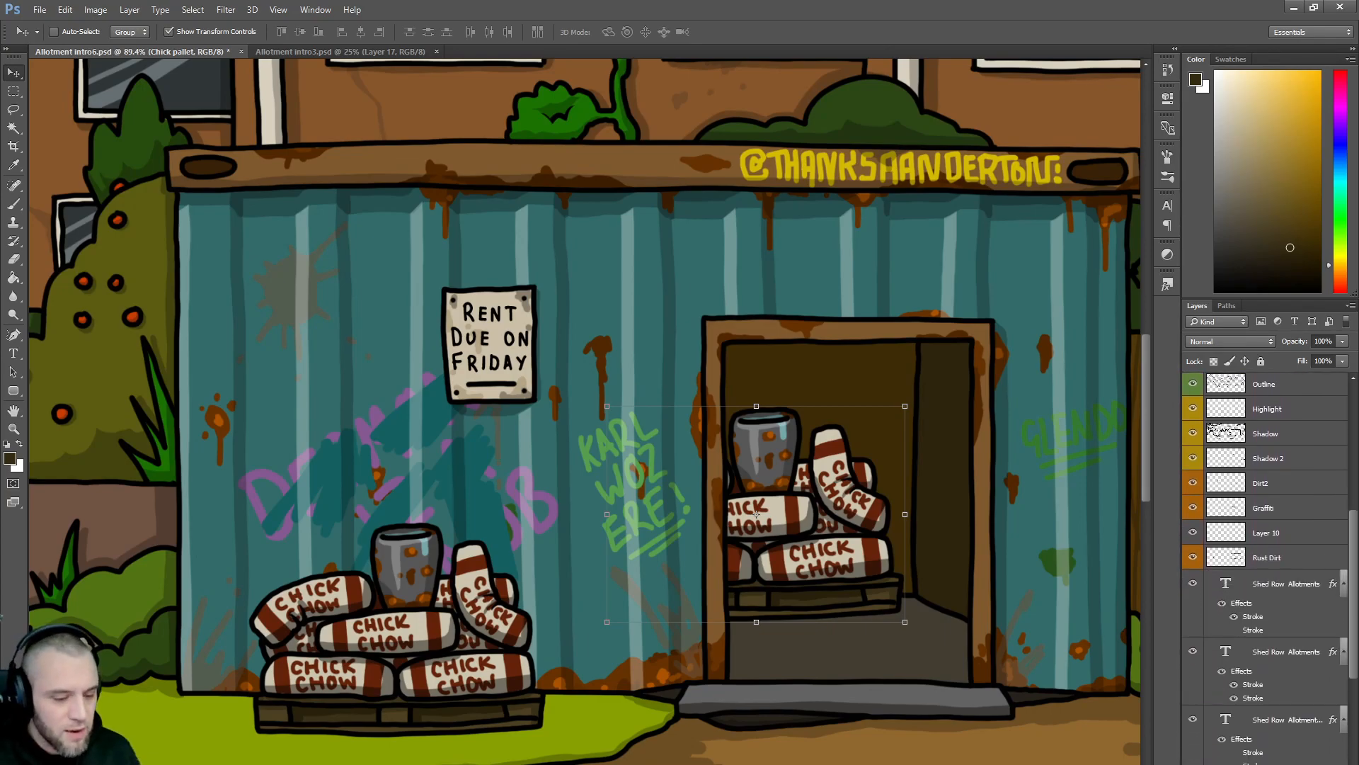
pyautogui.scroll(-1, 1267, 567)
pyautogui.scroll(-8, 1267, 567)
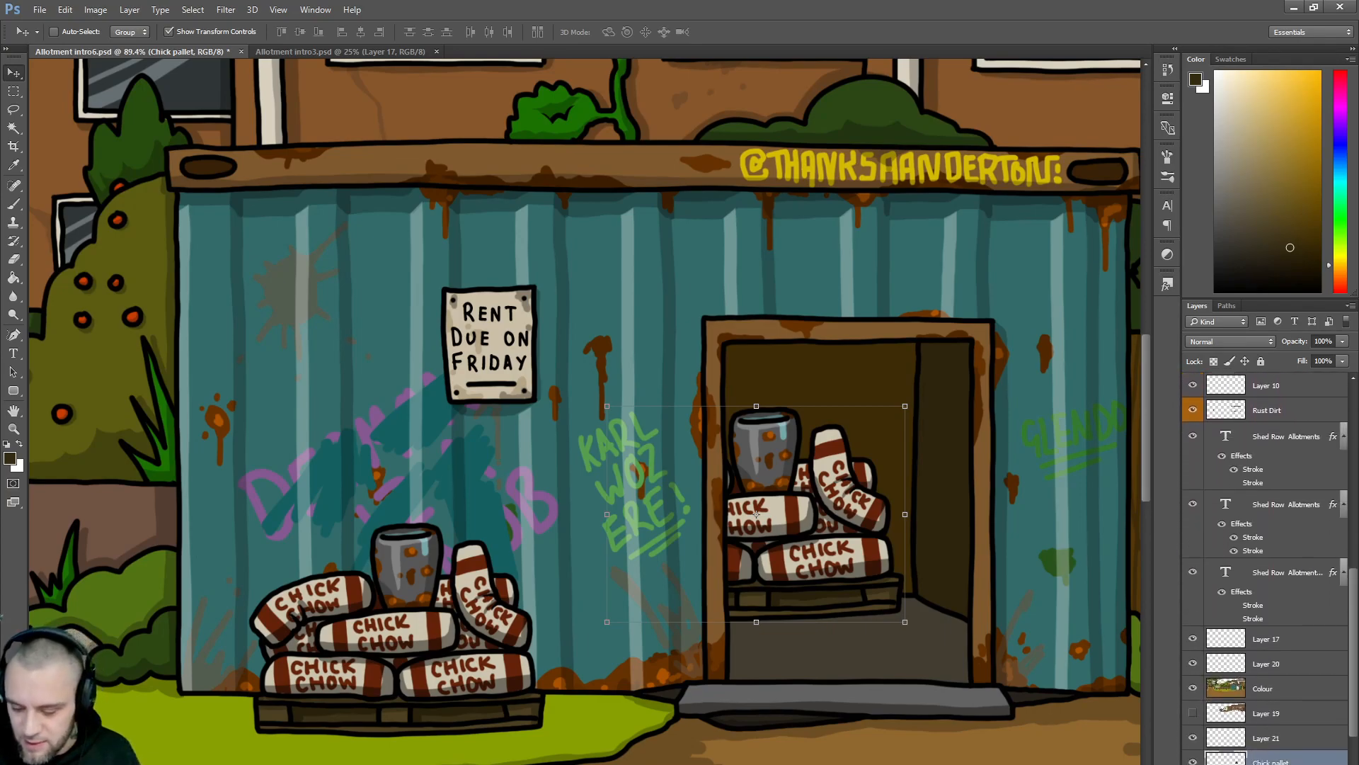
pyautogui.scroll(-2, 1268, 567)
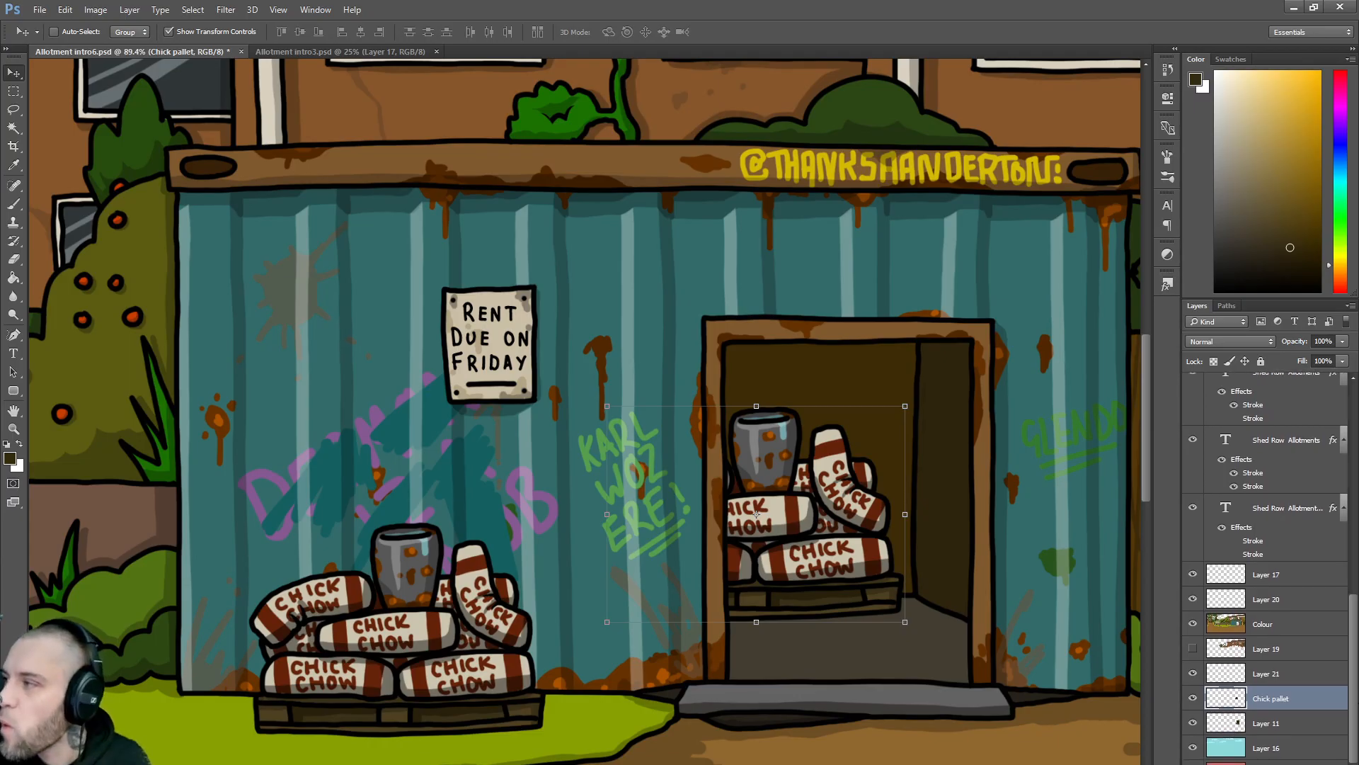
pyautogui.hotkey('ctrl', 's')
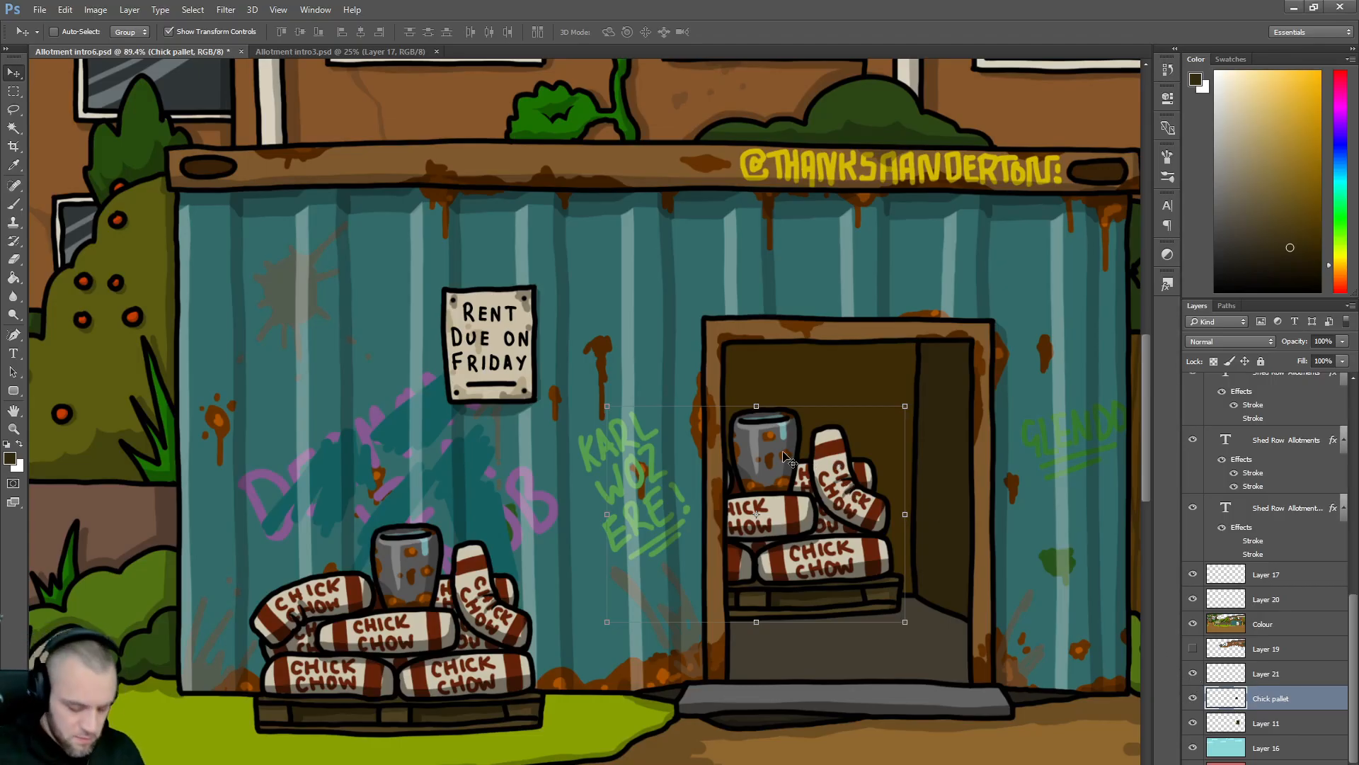
# - Erase the bucket and upper sacks from the Chick pallet copy in the doorway with a 40 px eraser
pyautogui.press('e')
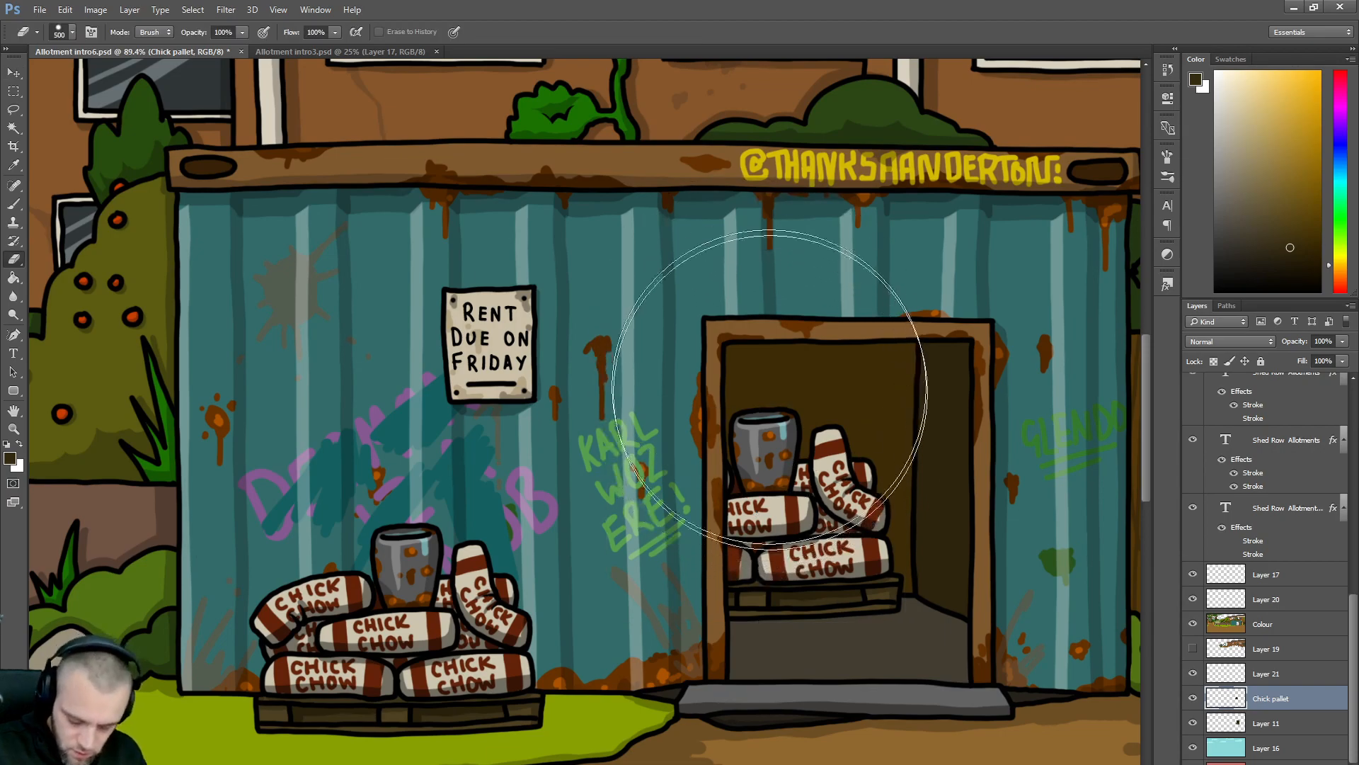
pyautogui.press('[')
pyautogui.press('[')
pyautogui.press('[')
pyautogui.press('[')
pyautogui.press('[')
pyautogui.press('[')
pyautogui.press('[')
pyautogui.press('[')
pyautogui.press('[')
pyautogui.moveTo(783, 415)
pyautogui.mouseDown()
pyautogui.moveTo(782, 468)
pyautogui.moveTo(756, 412)
pyautogui.moveTo(745, 440)
pyautogui.moveTo(741, 425)
pyautogui.moveTo(750, 479)
pyautogui.moveTo(743, 444)
pyautogui.moveTo(782, 469)
pyautogui.moveTo(762, 424)
pyautogui.moveTo(805, 423)
pyautogui.moveTo(873, 437)
pyautogui.moveTo(815, 441)
pyautogui.moveTo(866, 473)
pyautogui.moveTo(757, 478)
pyautogui.moveTo(854, 479)
pyautogui.moveTo(886, 505)
pyautogui.moveTo(785, 456)
pyautogui.moveTo(719, 479)
pyautogui.mouseUp()
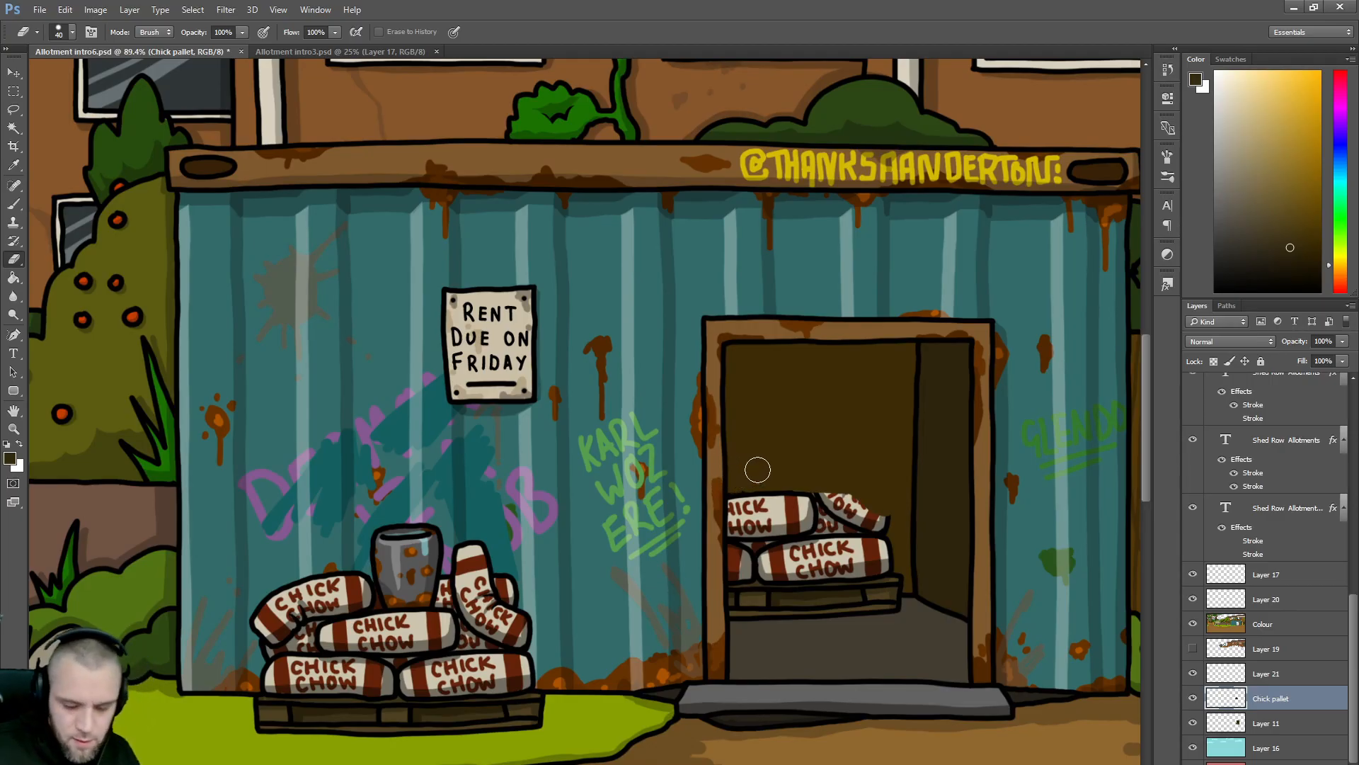
# - Scale the doorway pallet copy to about 88.6% and reposition it lower inside the container
pyautogui.hotkey('ctrl', 't')
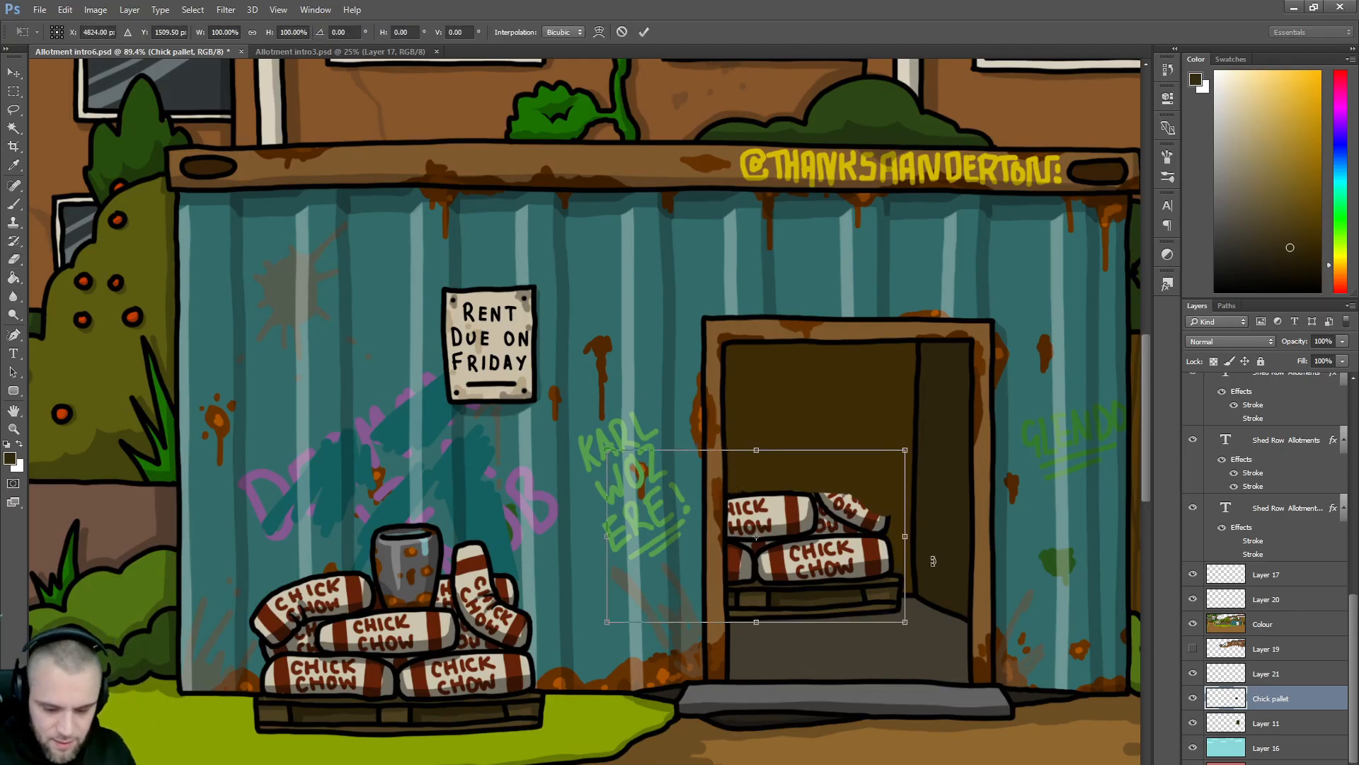
pyautogui.moveTo(905, 621); pyautogui.dragTo(873, 602)
pyautogui.moveTo(834, 541); pyautogui.dragTo(865, 567)
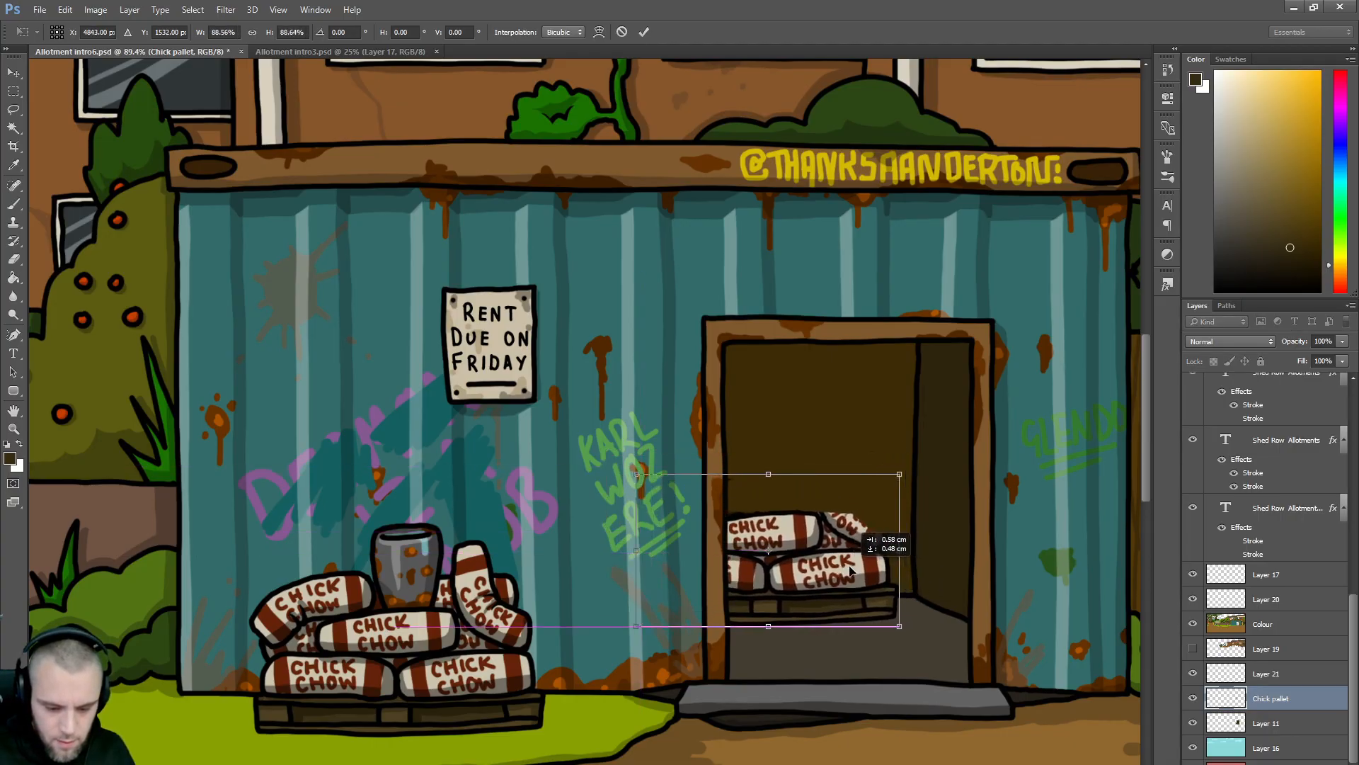
pyautogui.press('Return')
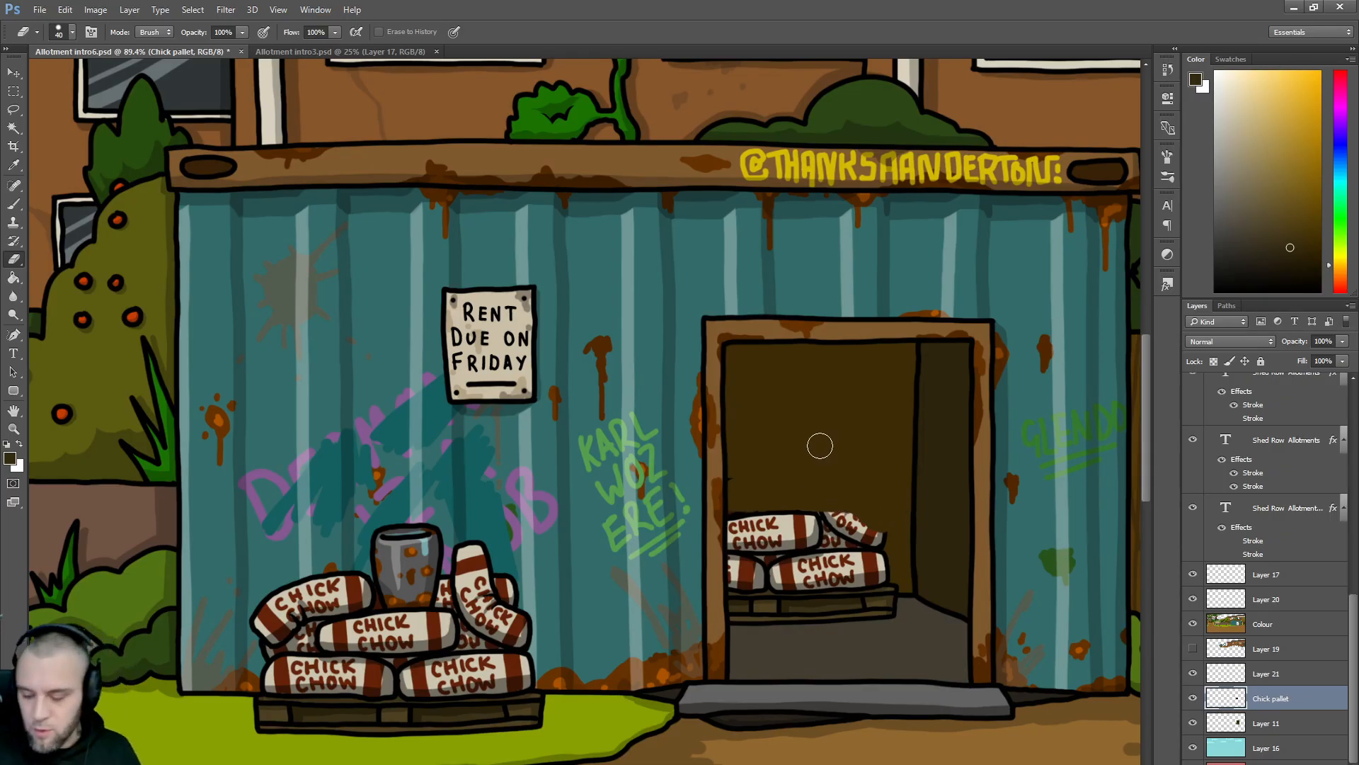
# - Delete the Chick pallet layer and show the rough sketch on Layer 23 again
pyautogui.press('Delete')
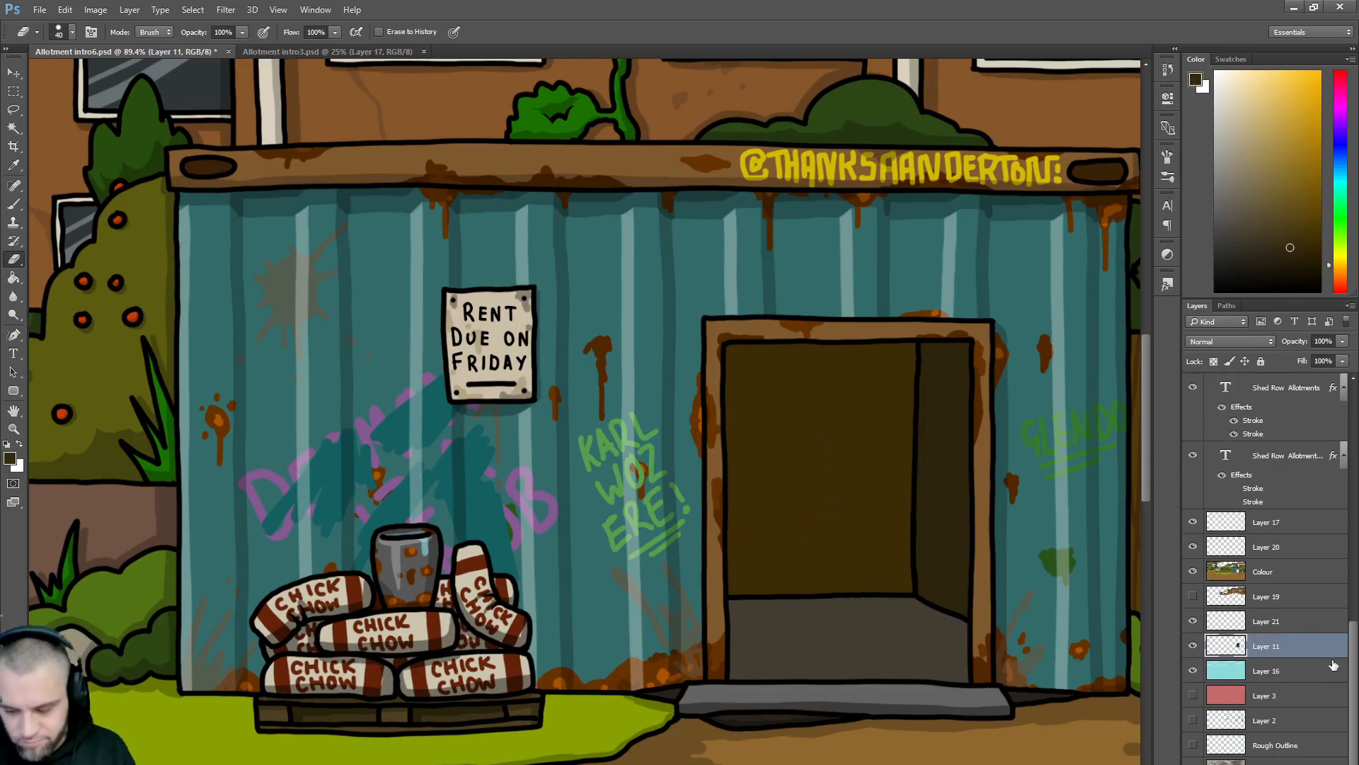
pyautogui.moveTo(1353, 665); pyautogui.dragTo(1356, 531)
pyautogui.click(1192, 580)
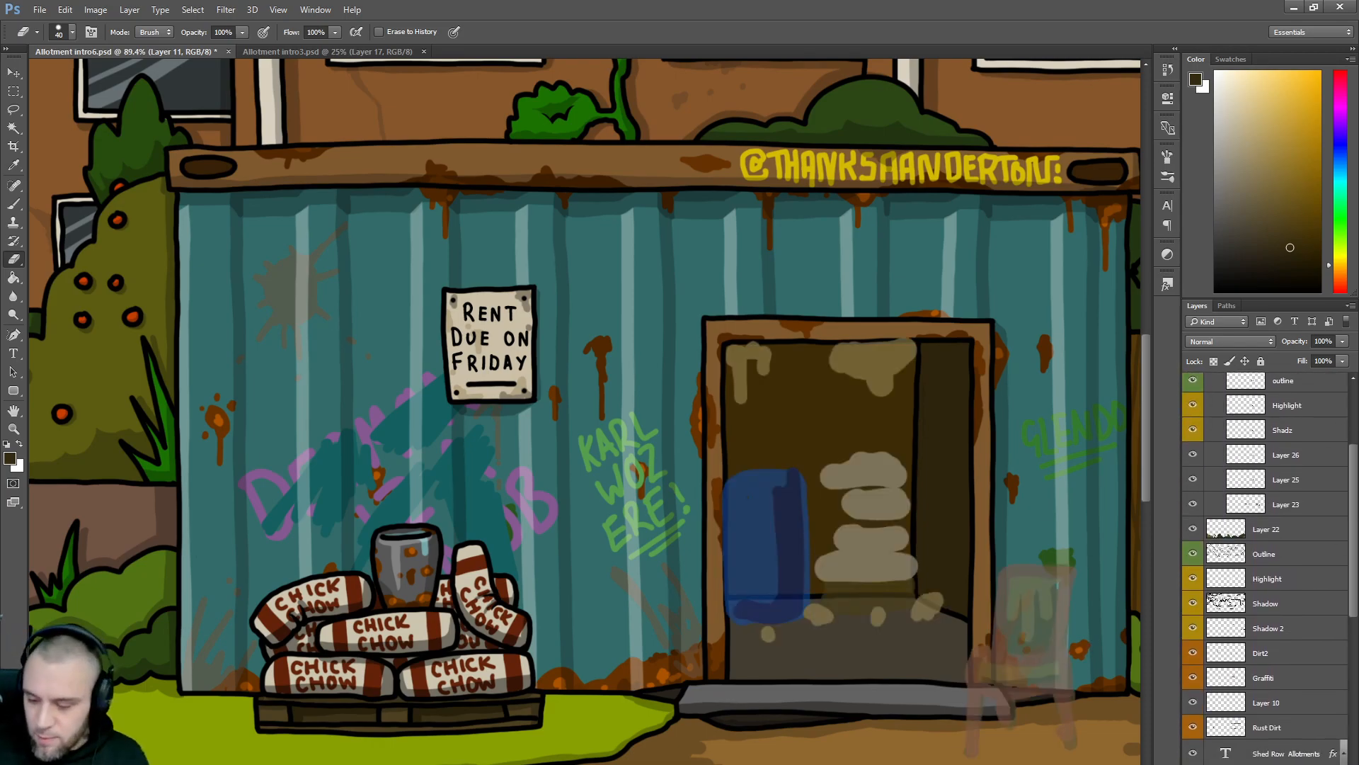
# - Create a new layer directly above Layer 11 and set up the Brush with black as the foreground colour
pyautogui.moveTo(1356, 501); pyautogui.dragTo(1357, 678)
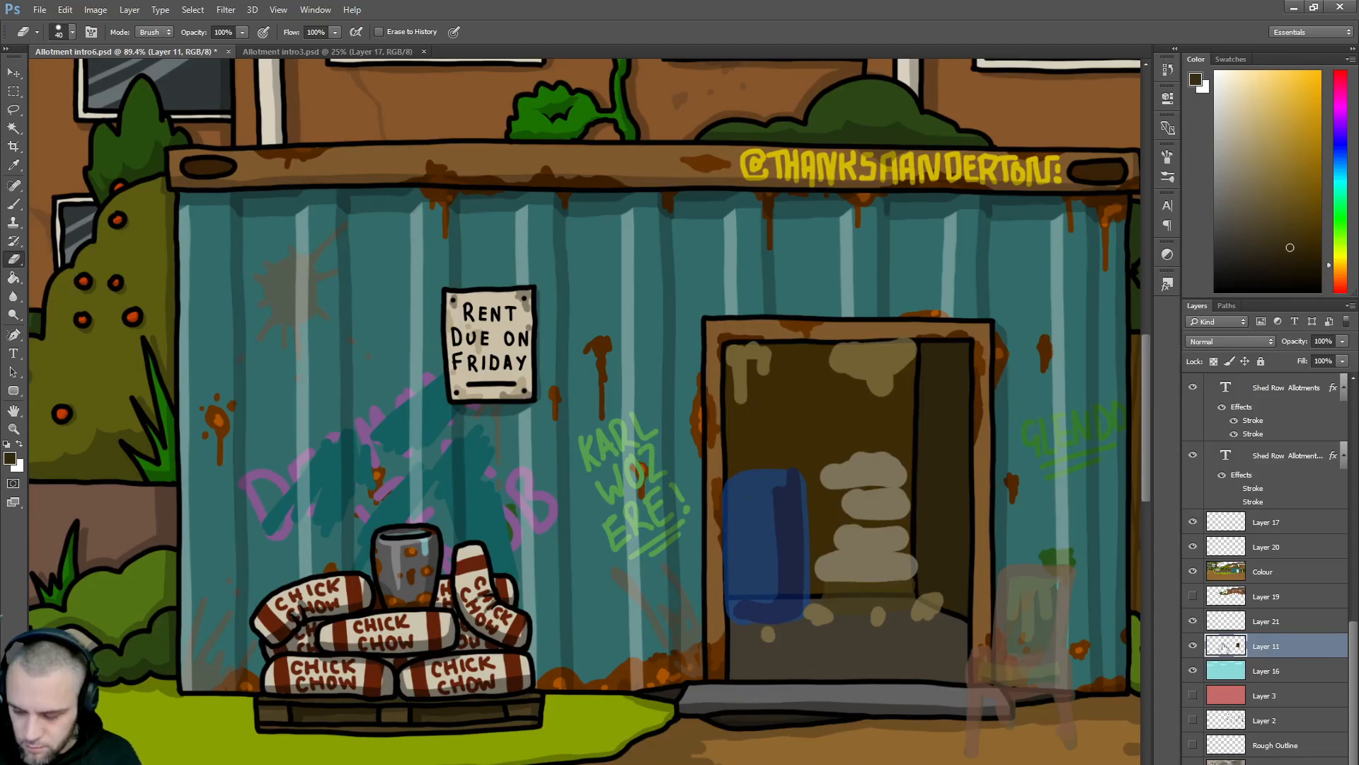
pyautogui.click(1193, 647)
pyautogui.click(1193, 647)
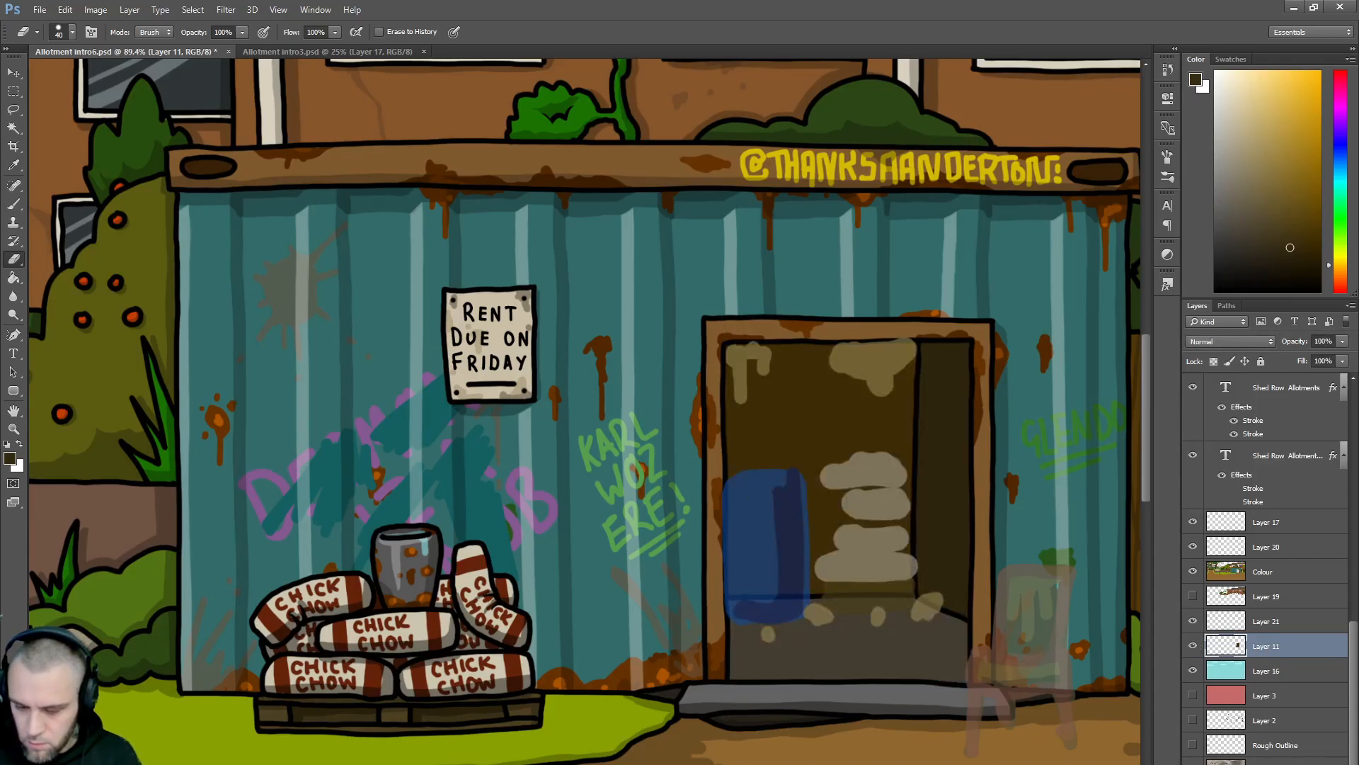
pyautogui.hotkey('ctrl', 'shift', 'alt', 'n')
pyautogui.moveTo(1220, 272); pyautogui.dragTo(1215, 291)
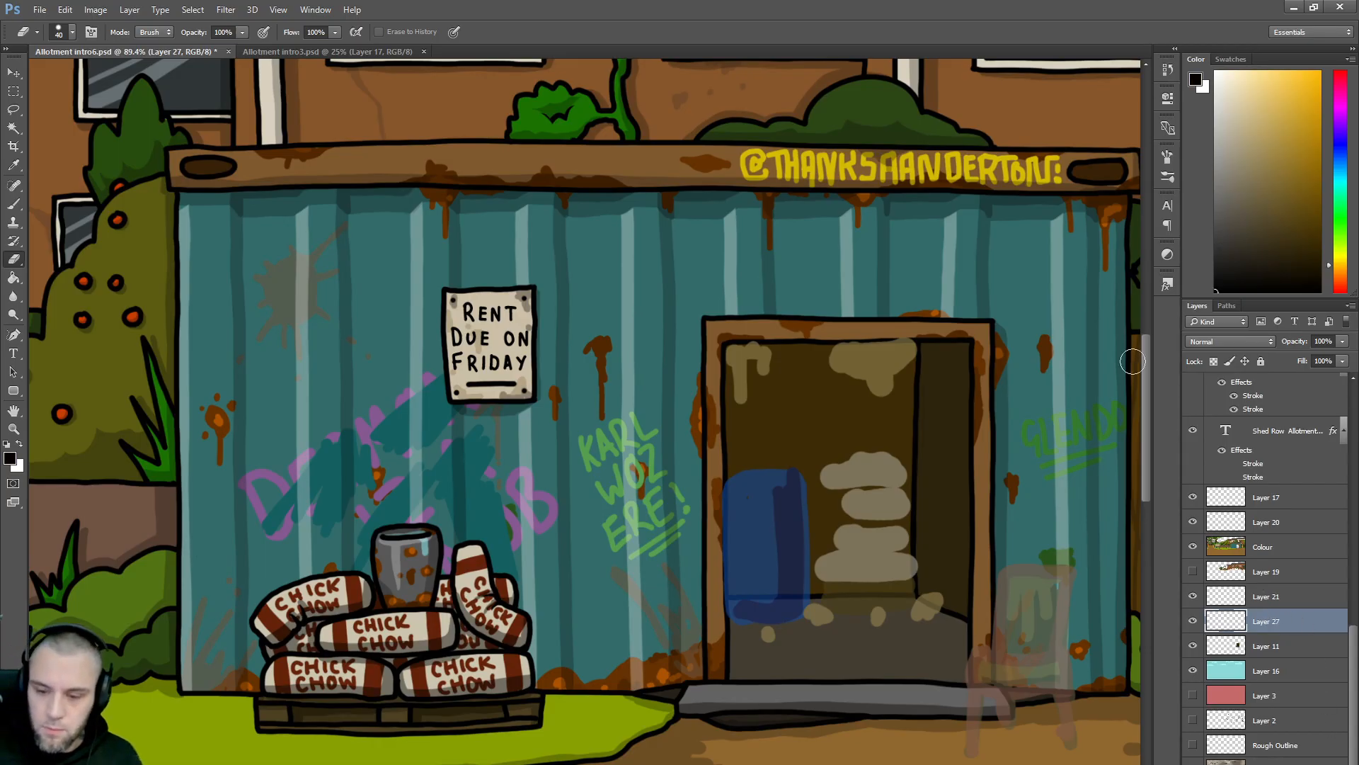
pyautogui.press('b')
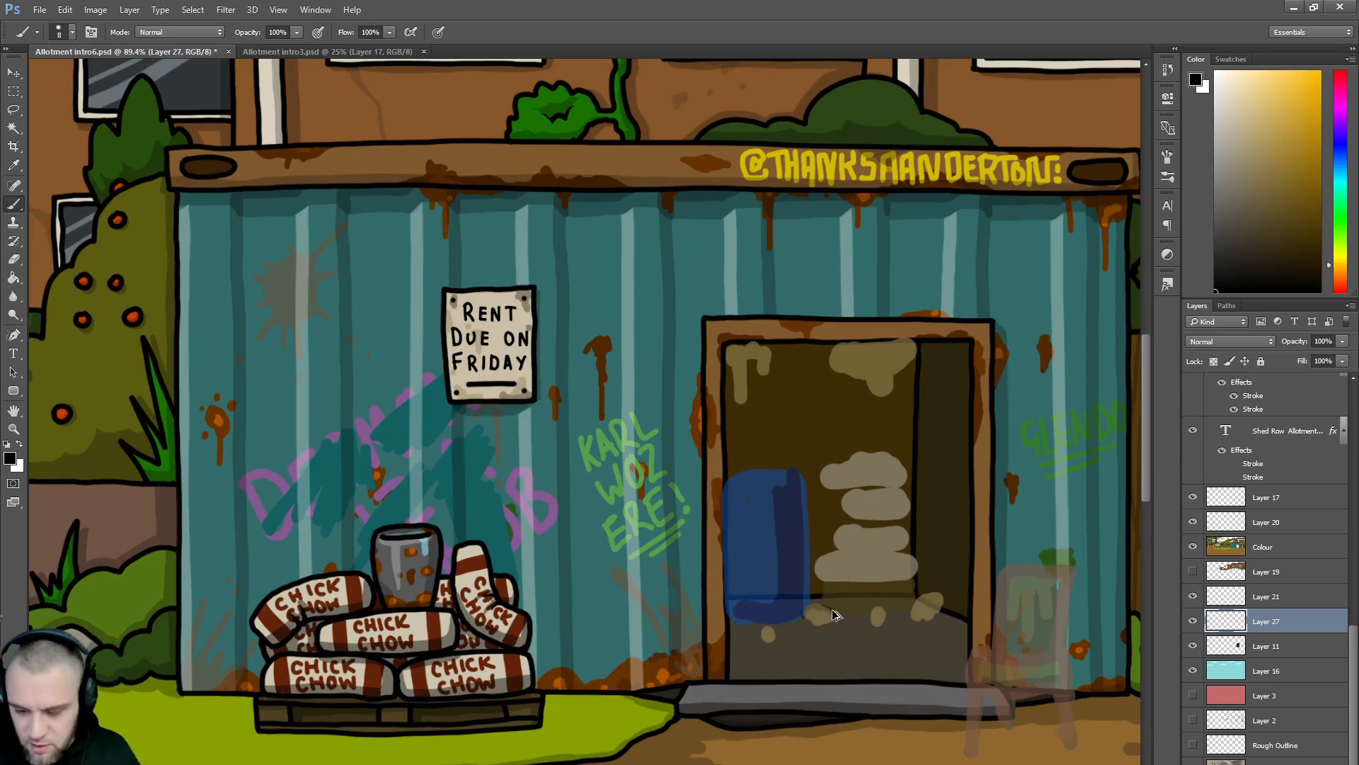
# - Merge the Highlight, Shadz, Layer 26 and Layer 25 layers in Group 1 into one layer and check its visibility
pyautogui.moveTo(1354, 643); pyautogui.dragTo(1354, 414)
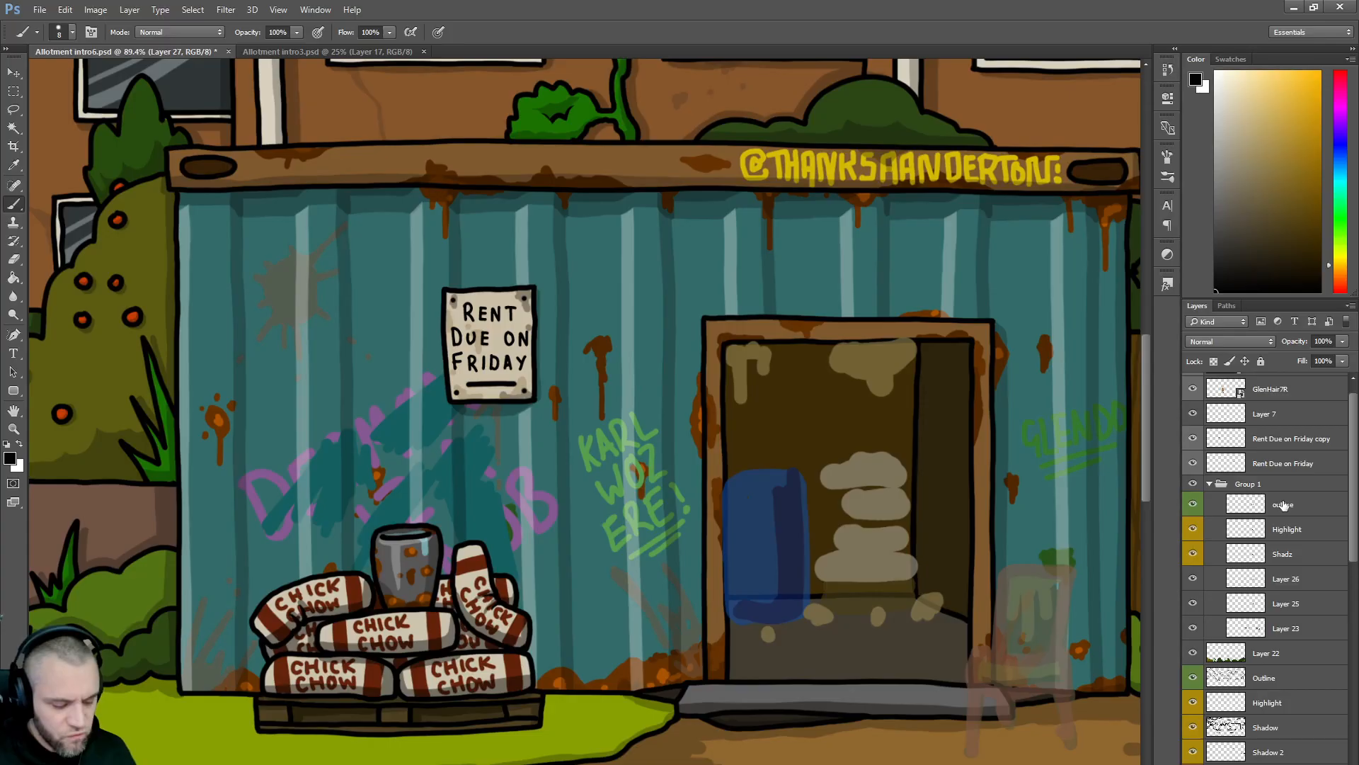
pyautogui.scroll(-2, 1354, 496)
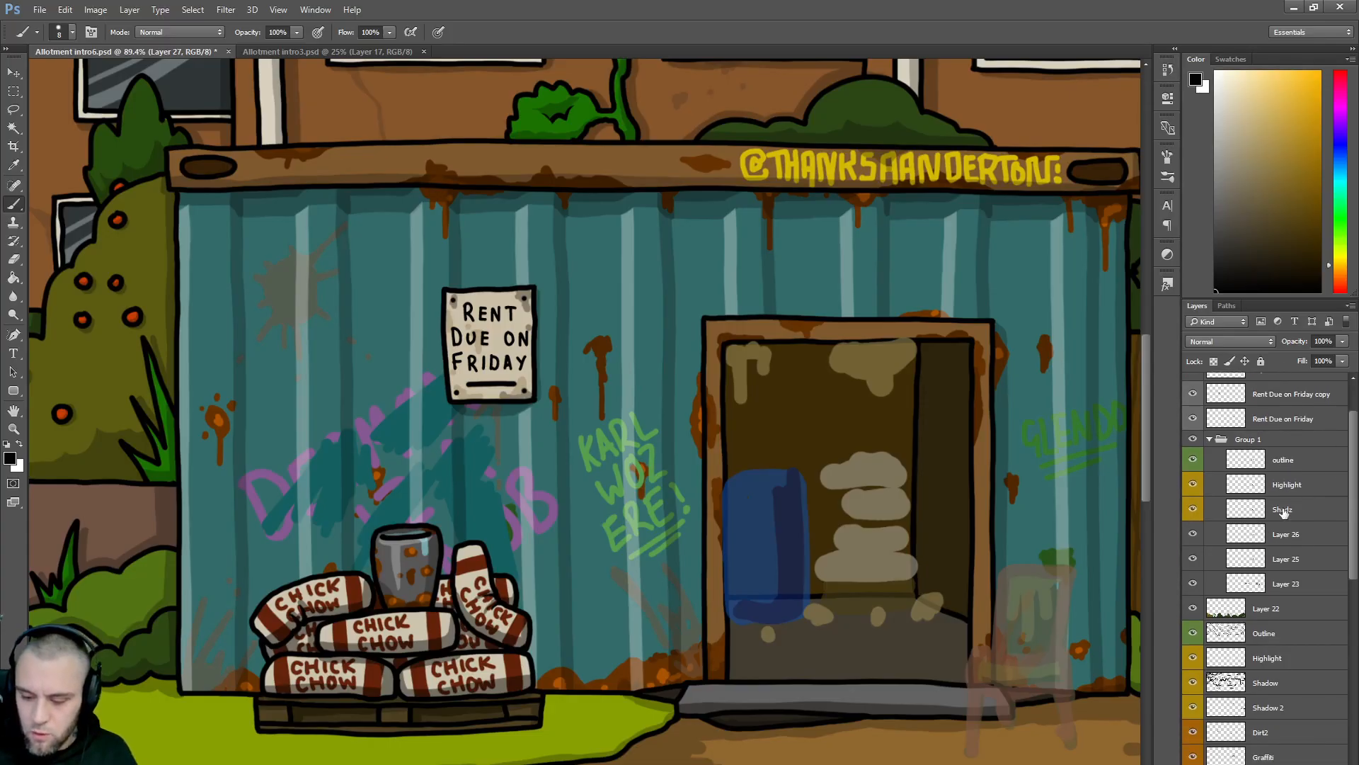
pyautogui.scroll(-2, 1354, 498)
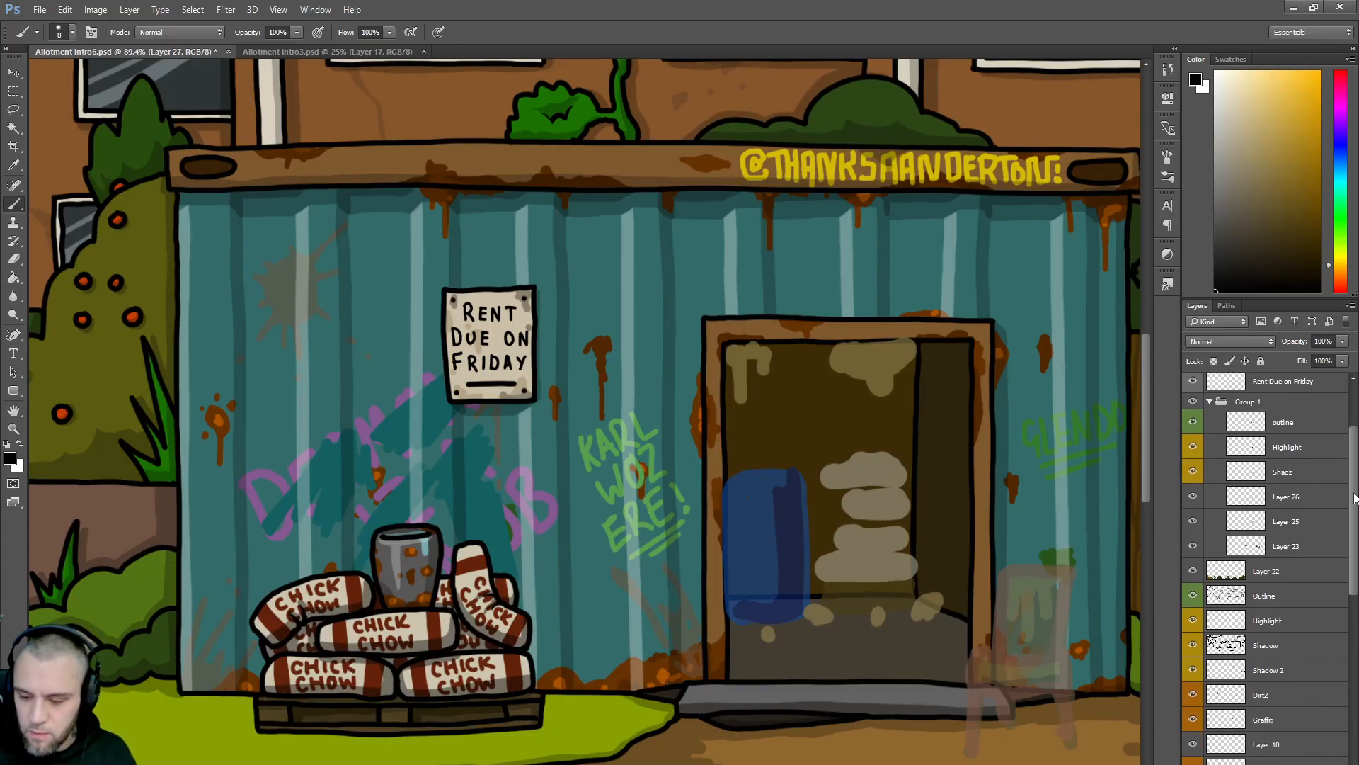
pyautogui.click(1292, 451)
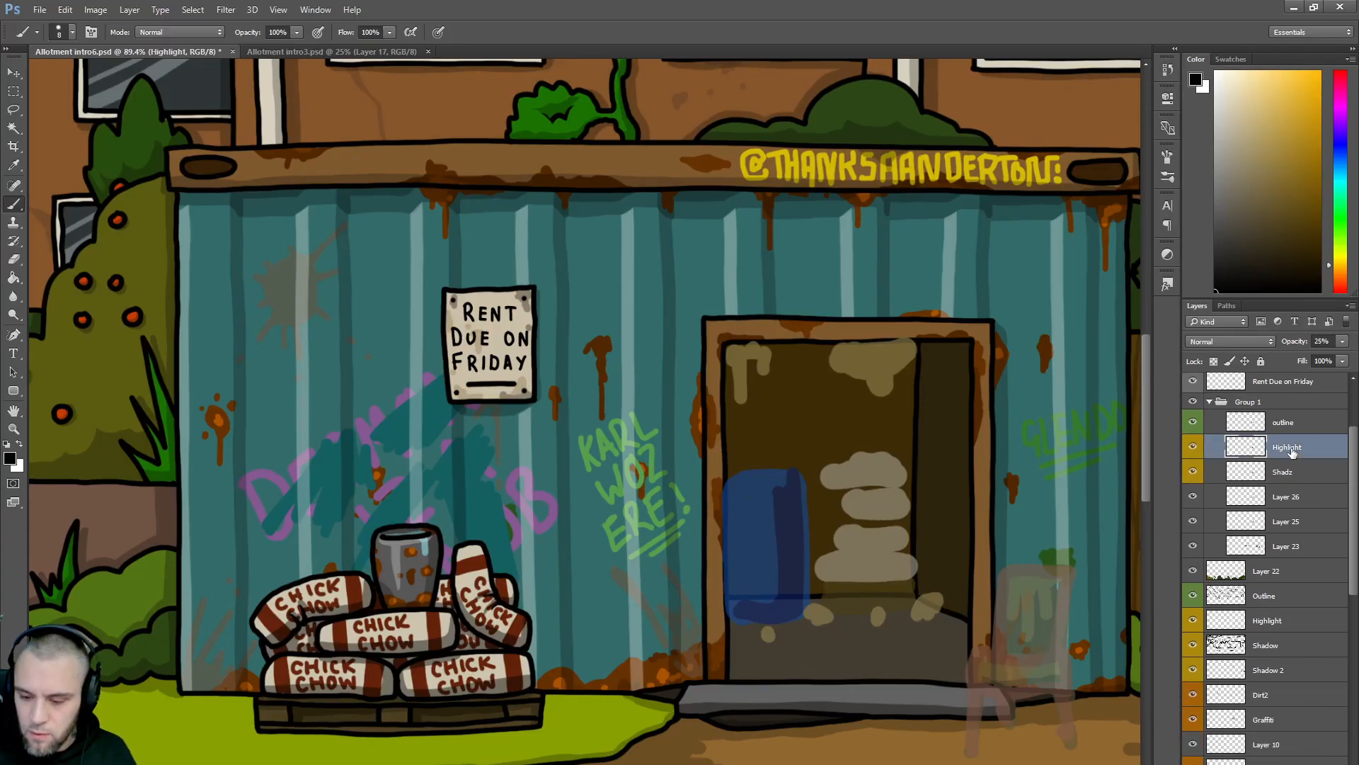
pyautogui.keyDown('shift'); pyautogui.click(1279, 524); pyautogui.keyUp('shift')
pyautogui.rightClick(1262, 454)
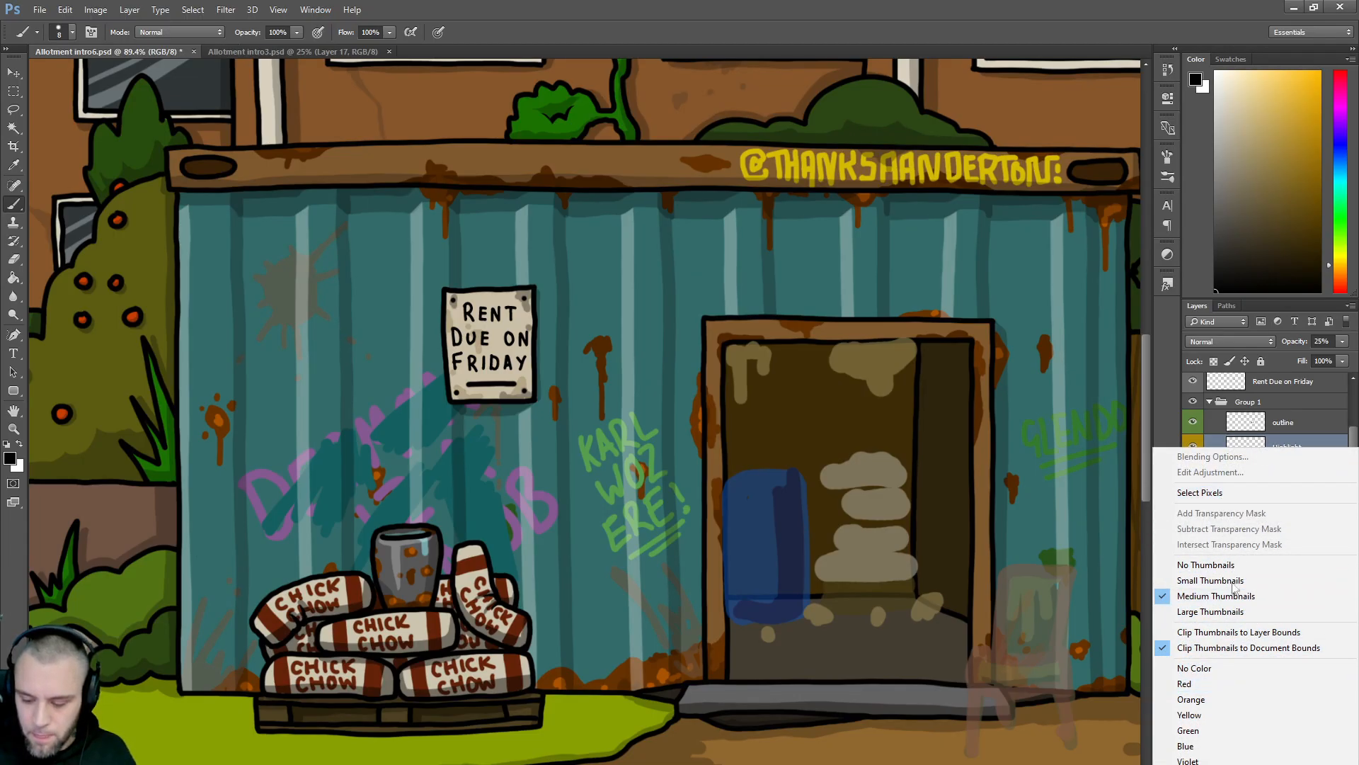
pyautogui.click(1263, 443)
pyautogui.rightClick(1290, 439)
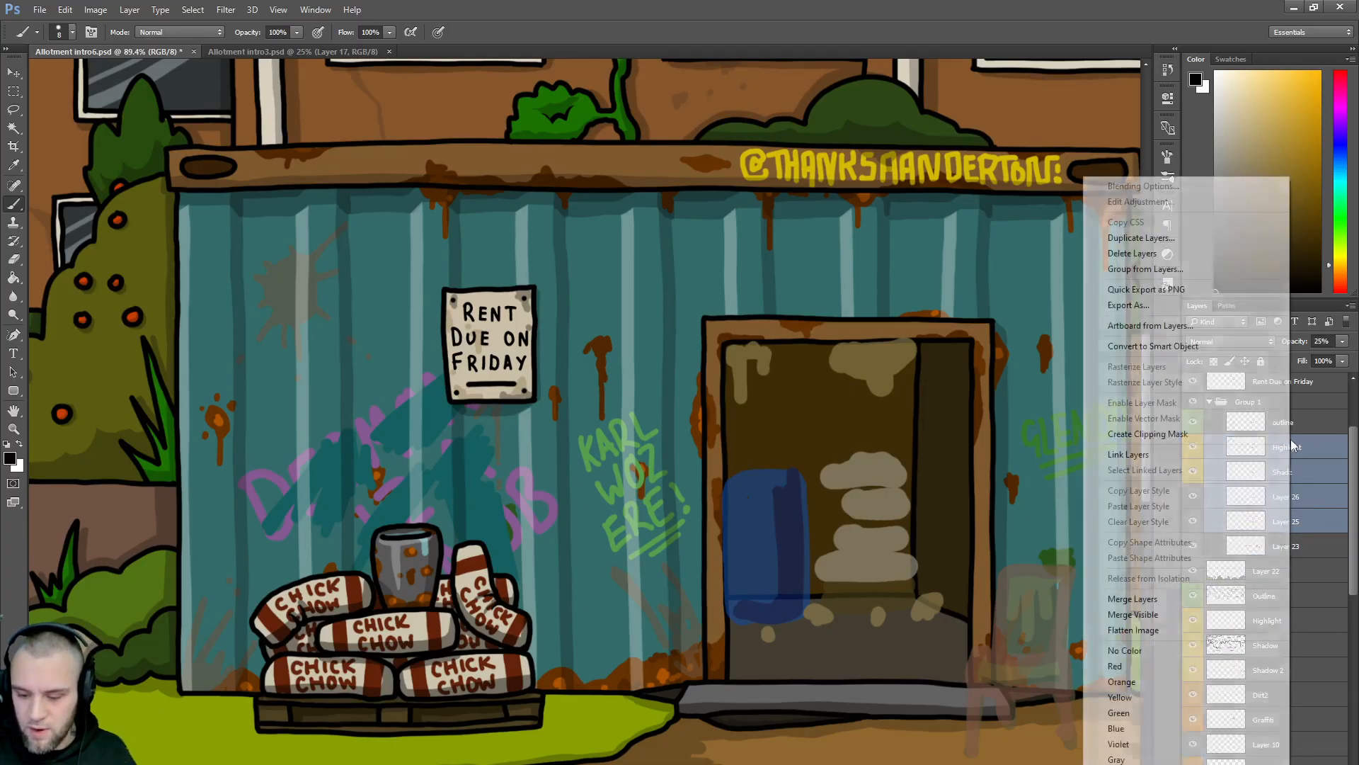
pyautogui.click(1149, 602)
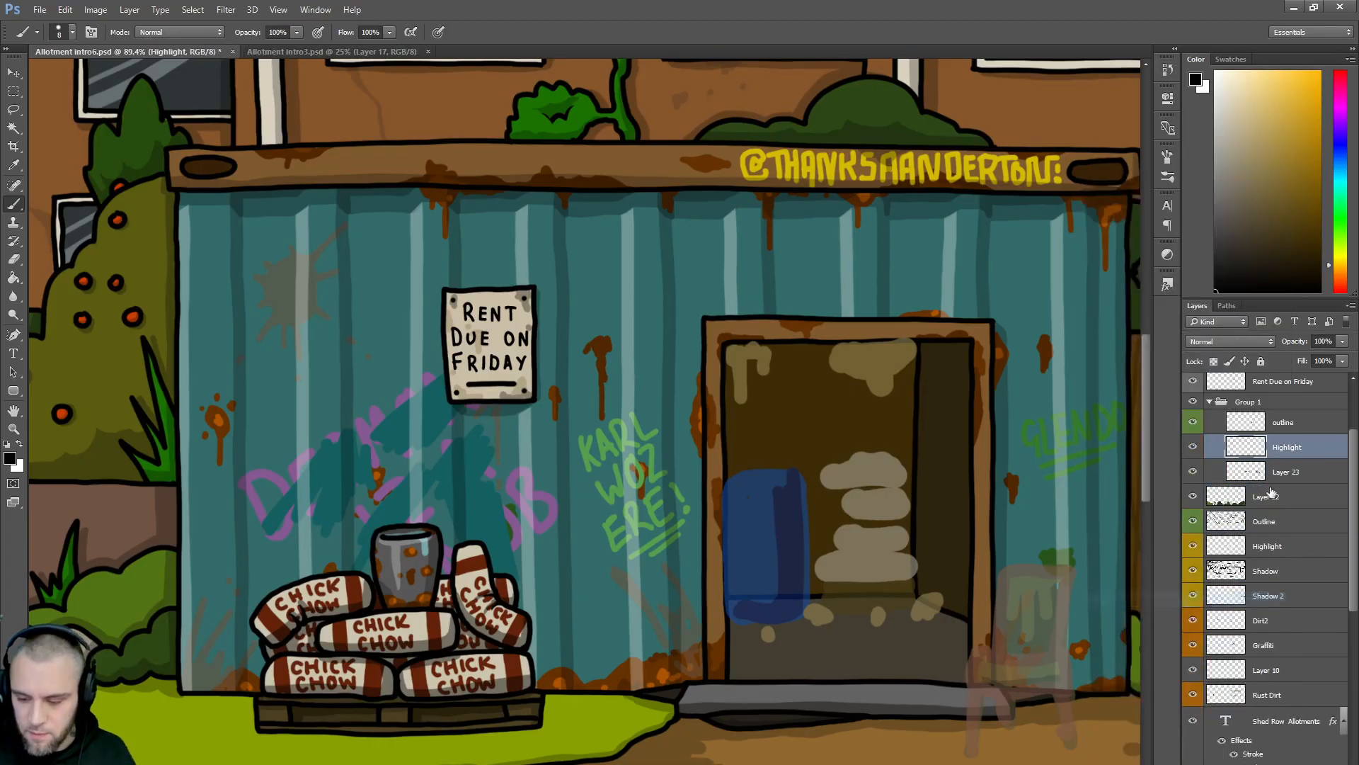
pyautogui.click(1193, 448)
pyautogui.click(1194, 447)
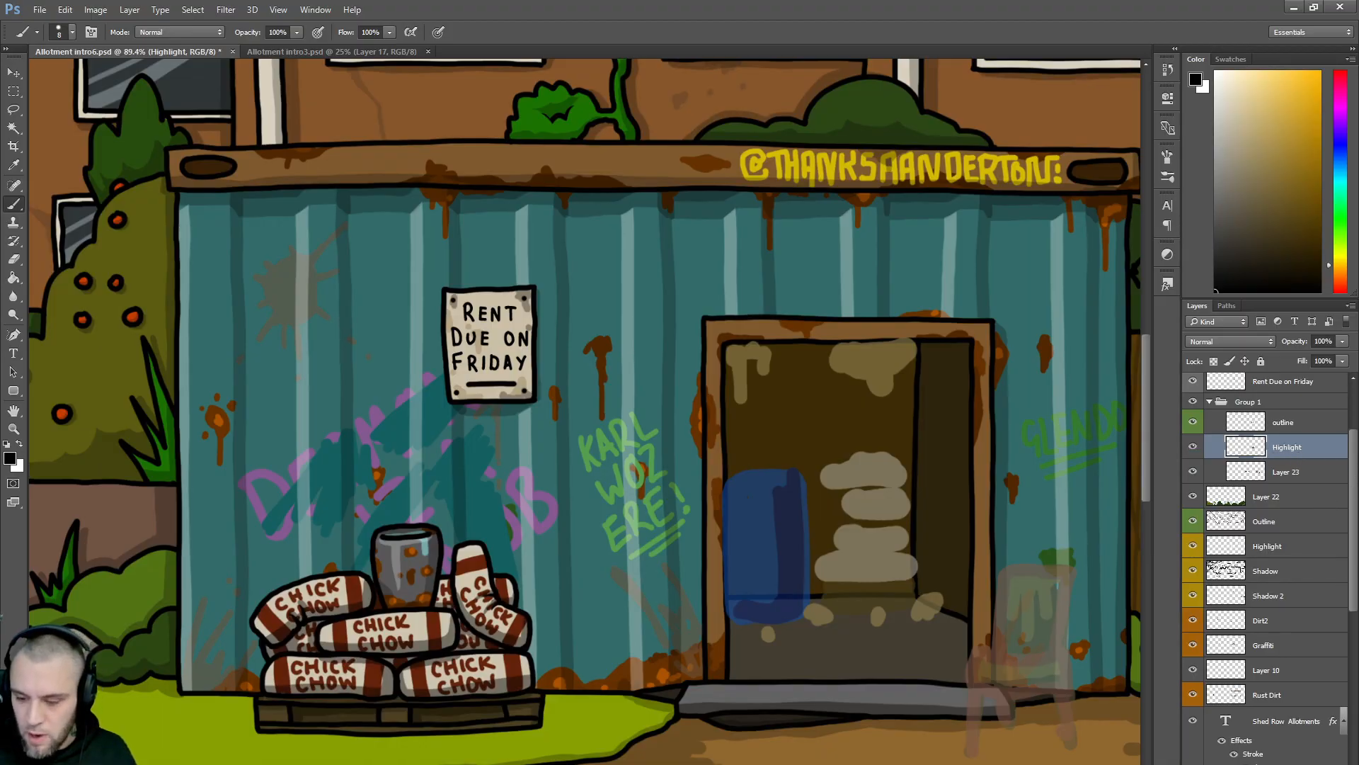
# - Hide the lowest of the three Shed Row Allotments text layers
pyautogui.moveTo(1355, 489); pyautogui.dragTo(1355, 487)
pyautogui.scroll(-7, 700, 602)
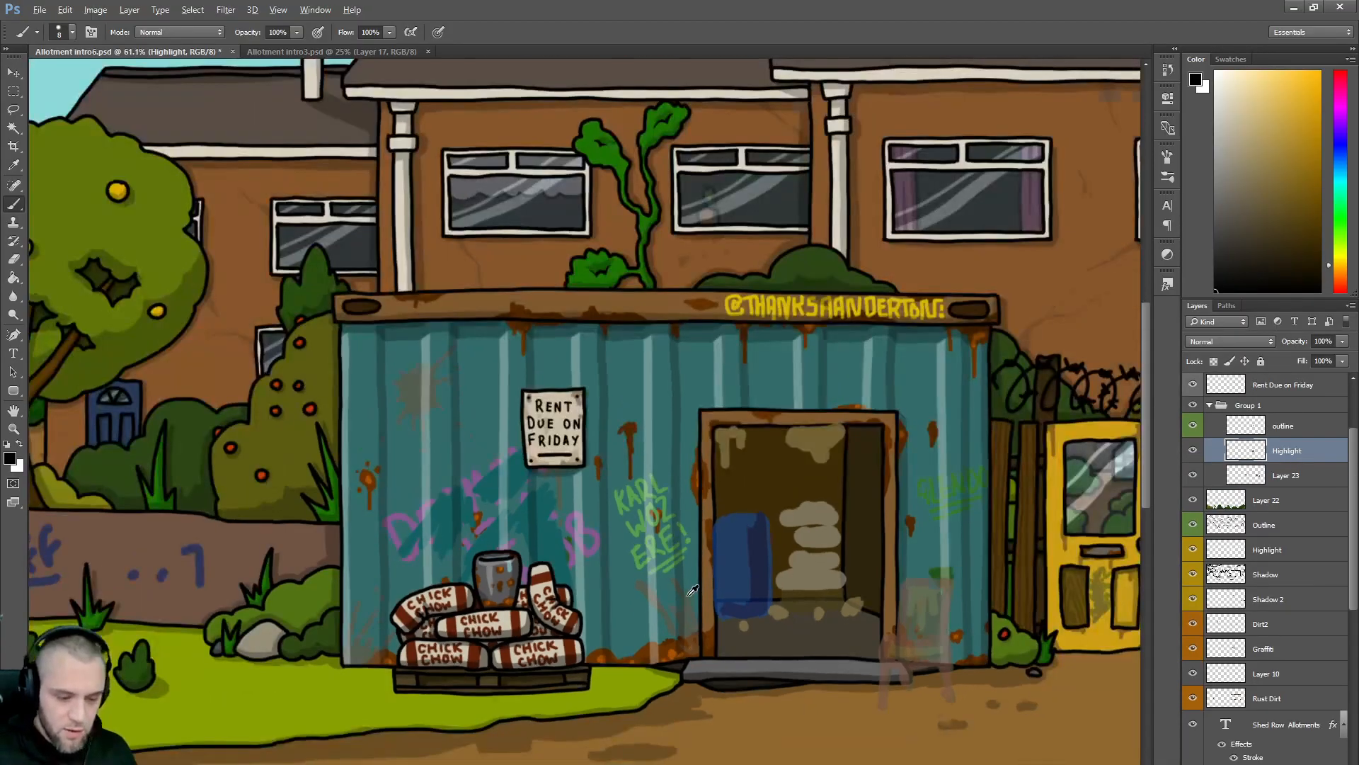
pyautogui.moveTo(439, 482); pyautogui.dragTo(966, 485)
pyautogui.moveTo(609, 482); pyautogui.dragTo(818, 482)
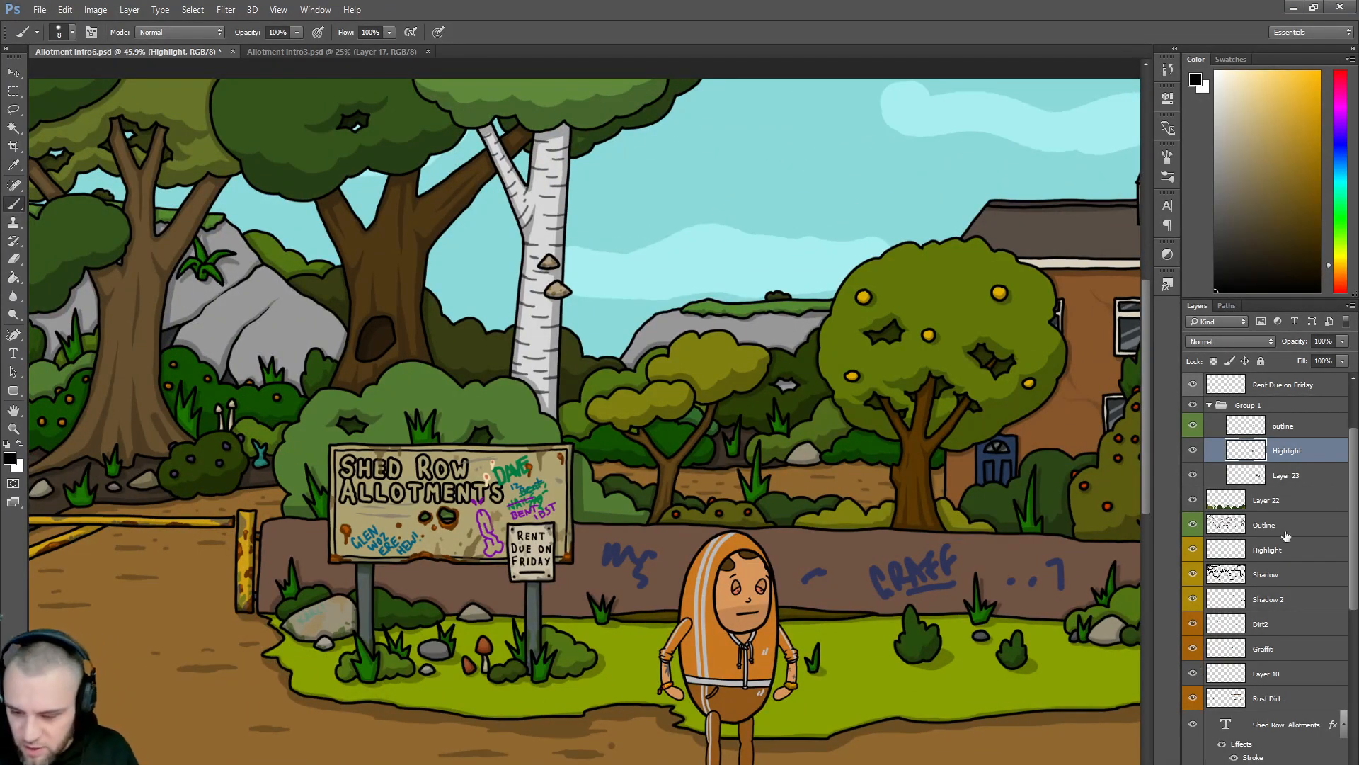
pyautogui.moveTo(1355, 513); pyautogui.dragTo(1357, 623)
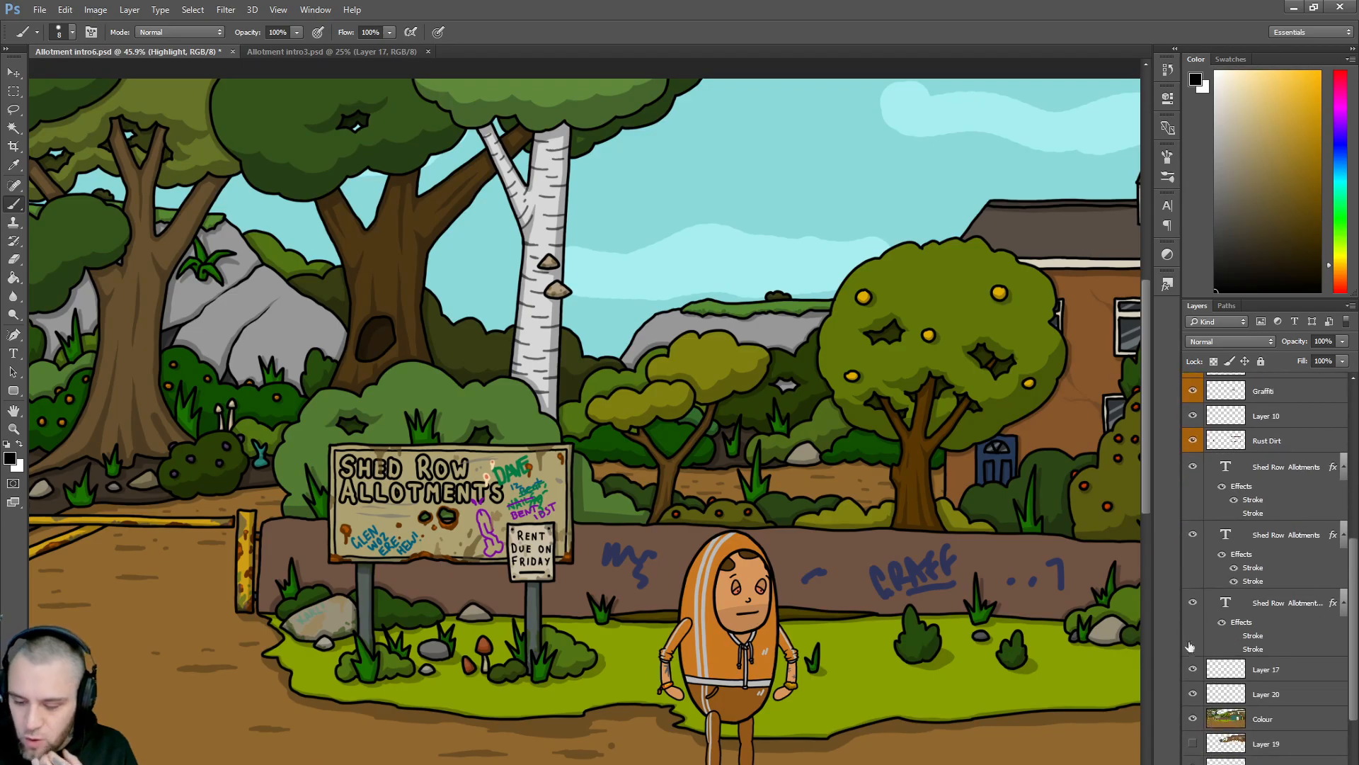
pyautogui.click(1193, 603)
pyautogui.click(1193, 536)
pyautogui.click(1193, 535)
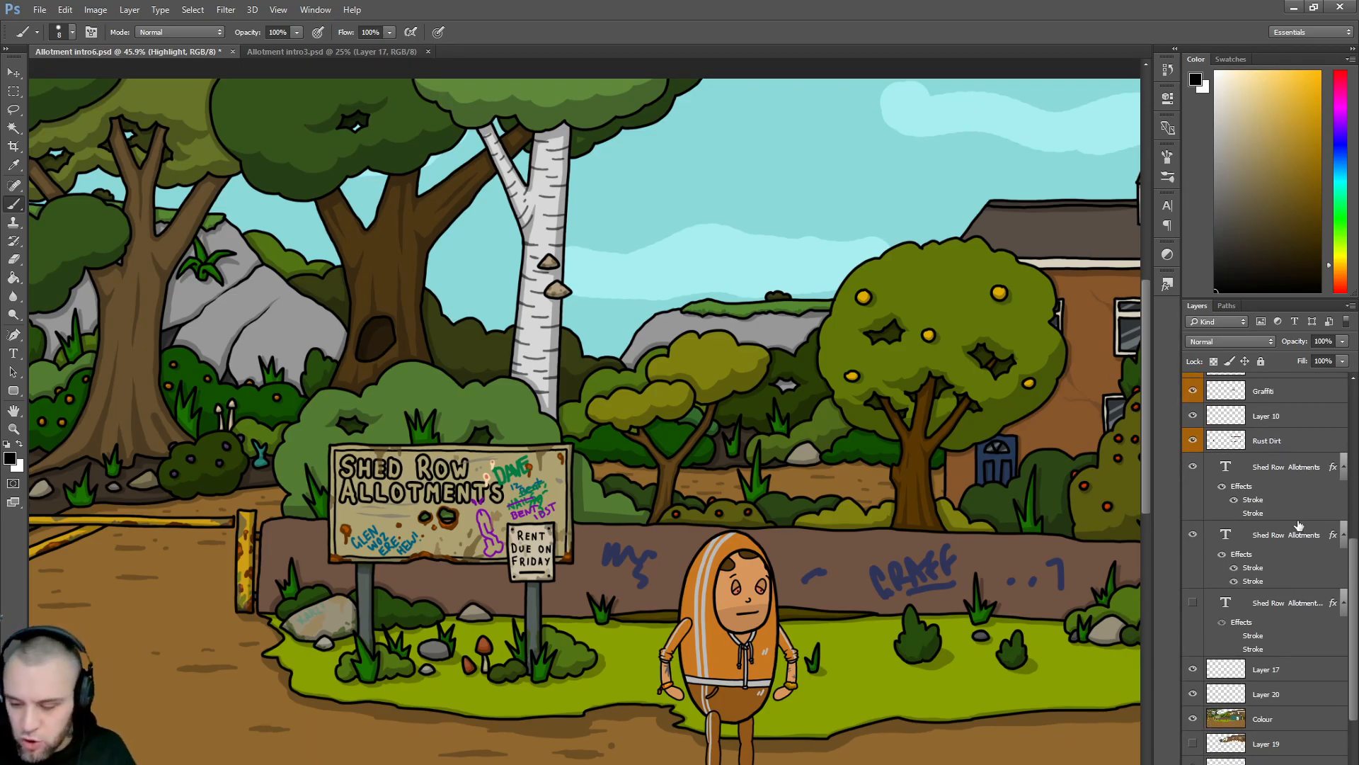
# - Rasterize the three Shed Row Allotments text layers and merge them into a single layer
pyautogui.click(1285, 467)
pyautogui.keyDown('shift'); pyautogui.click(1284, 607); pyautogui.keyUp('shift')
pyautogui.rightClick(1284, 607)
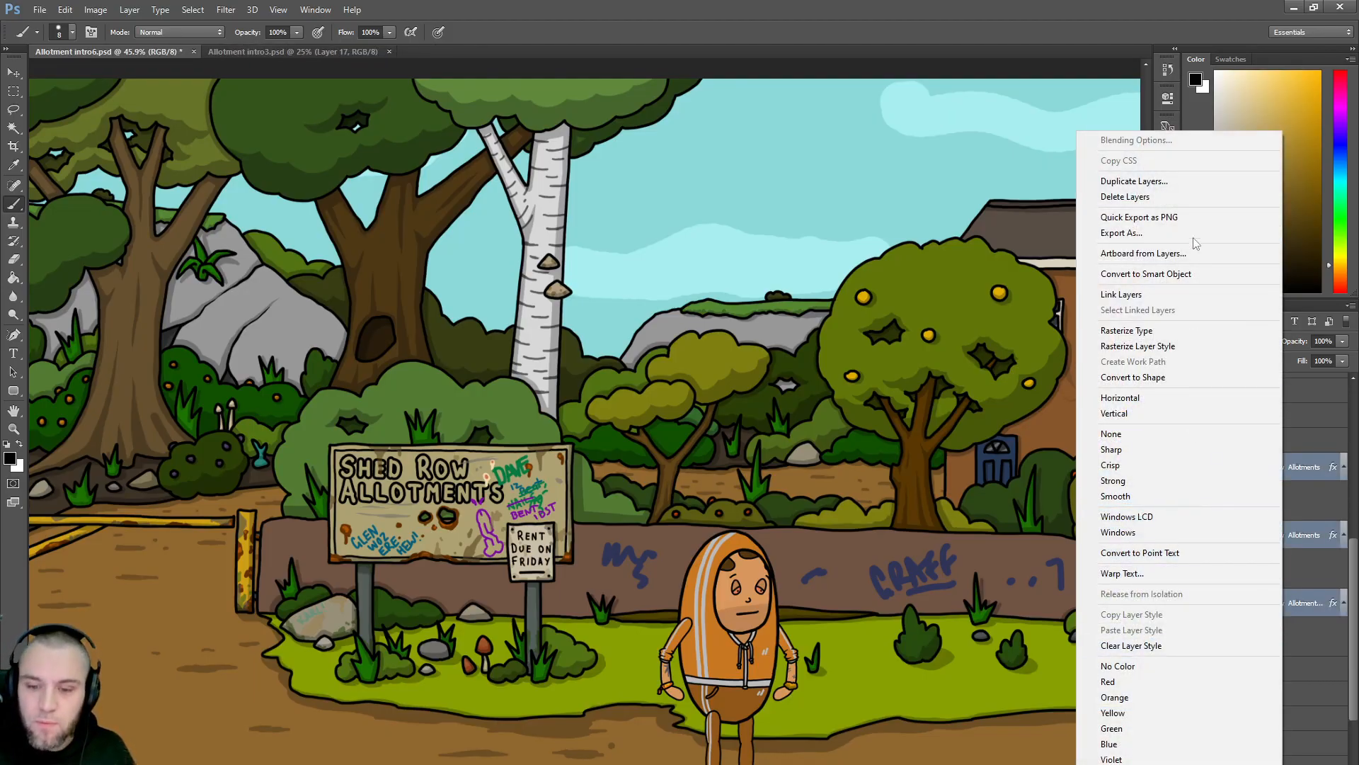
pyautogui.click(1155, 331)
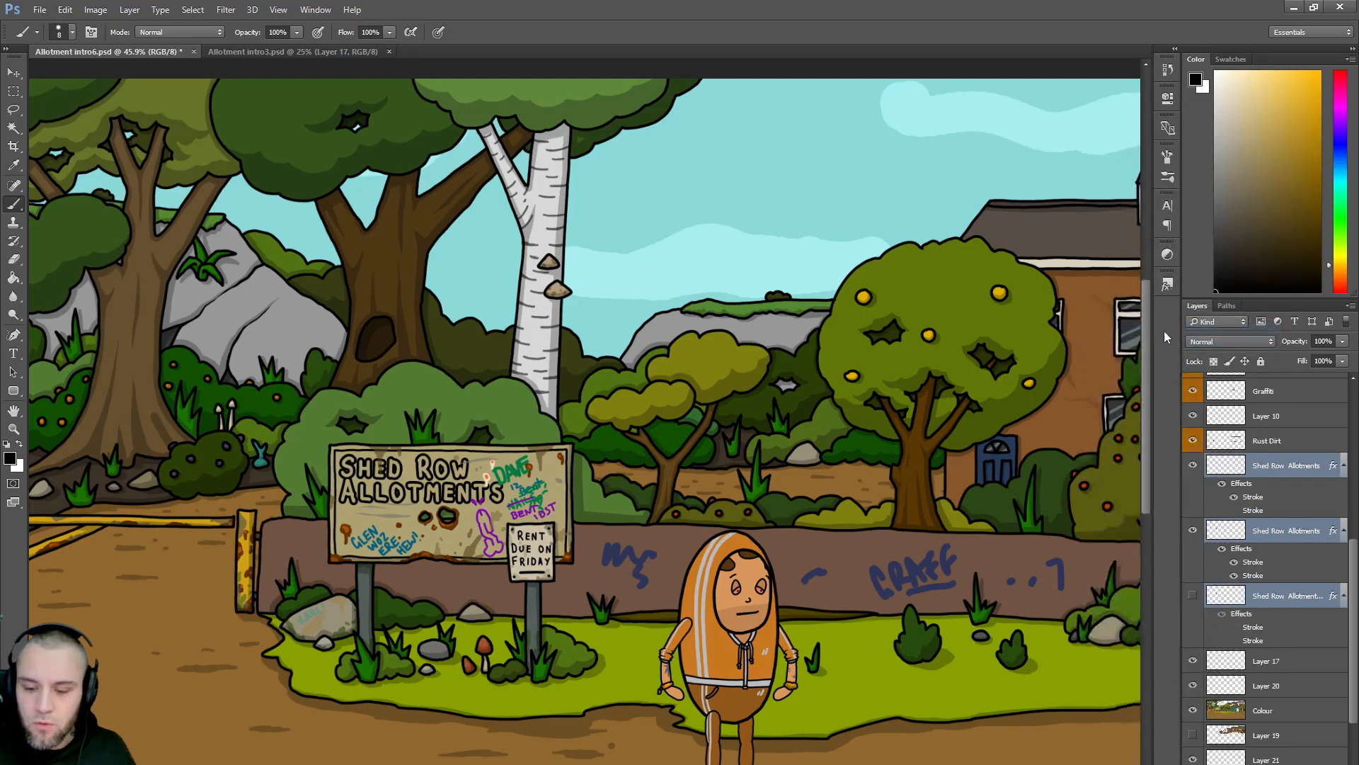
pyautogui.rightClick(1278, 467)
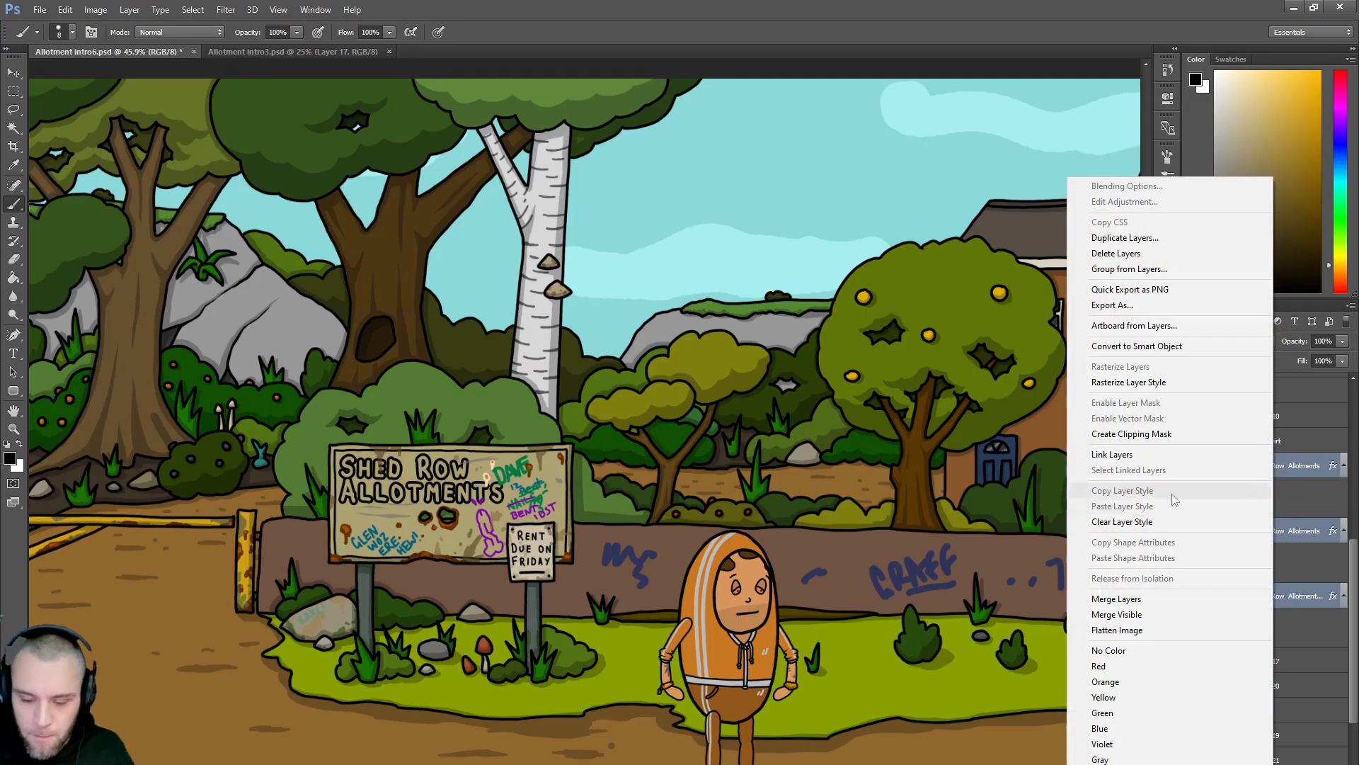
pyautogui.click(1126, 598)
pyautogui.scroll(5, 1278, 669)
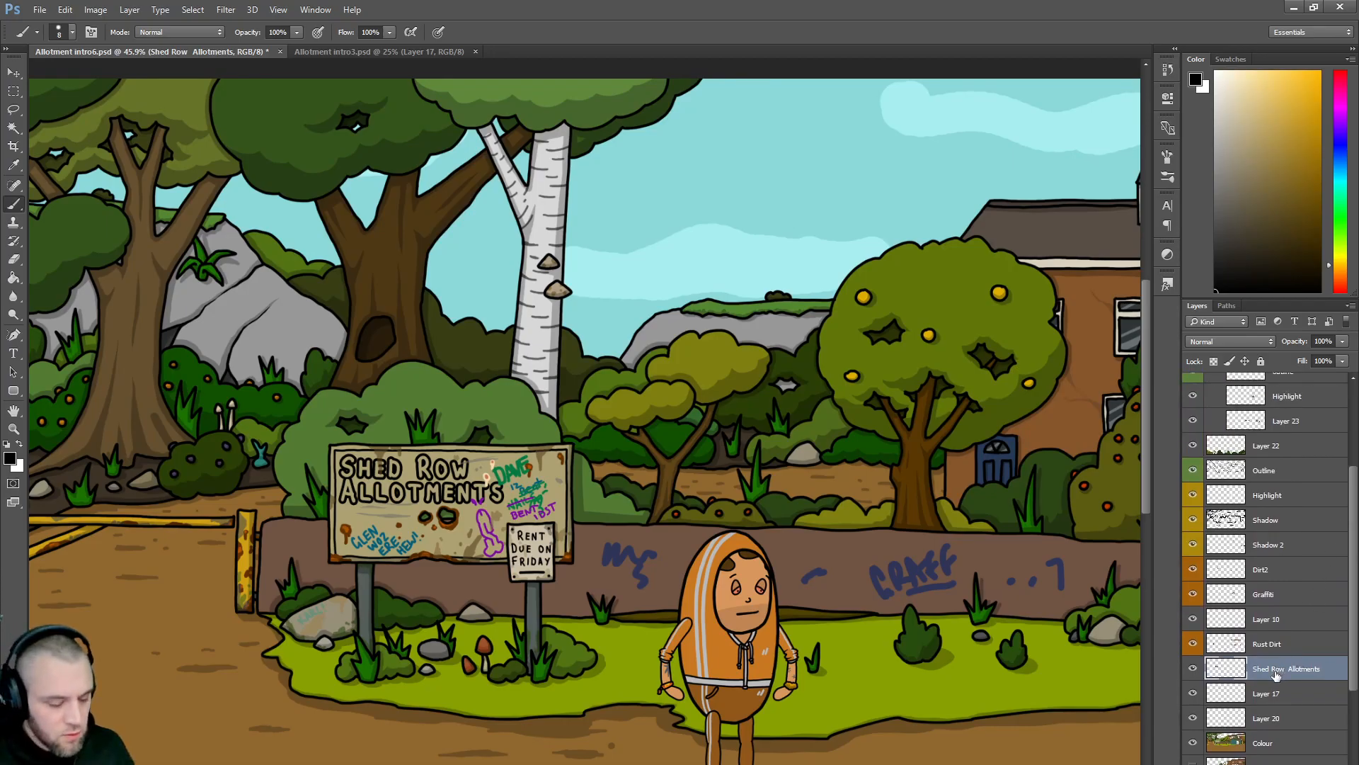
# - Merge the Shed Row Allotments, Layer 17, Layer 20 and Colour layers, and toggle the merged layer's visibility to check its content
pyautogui.scroll(-3, 1353, 591)
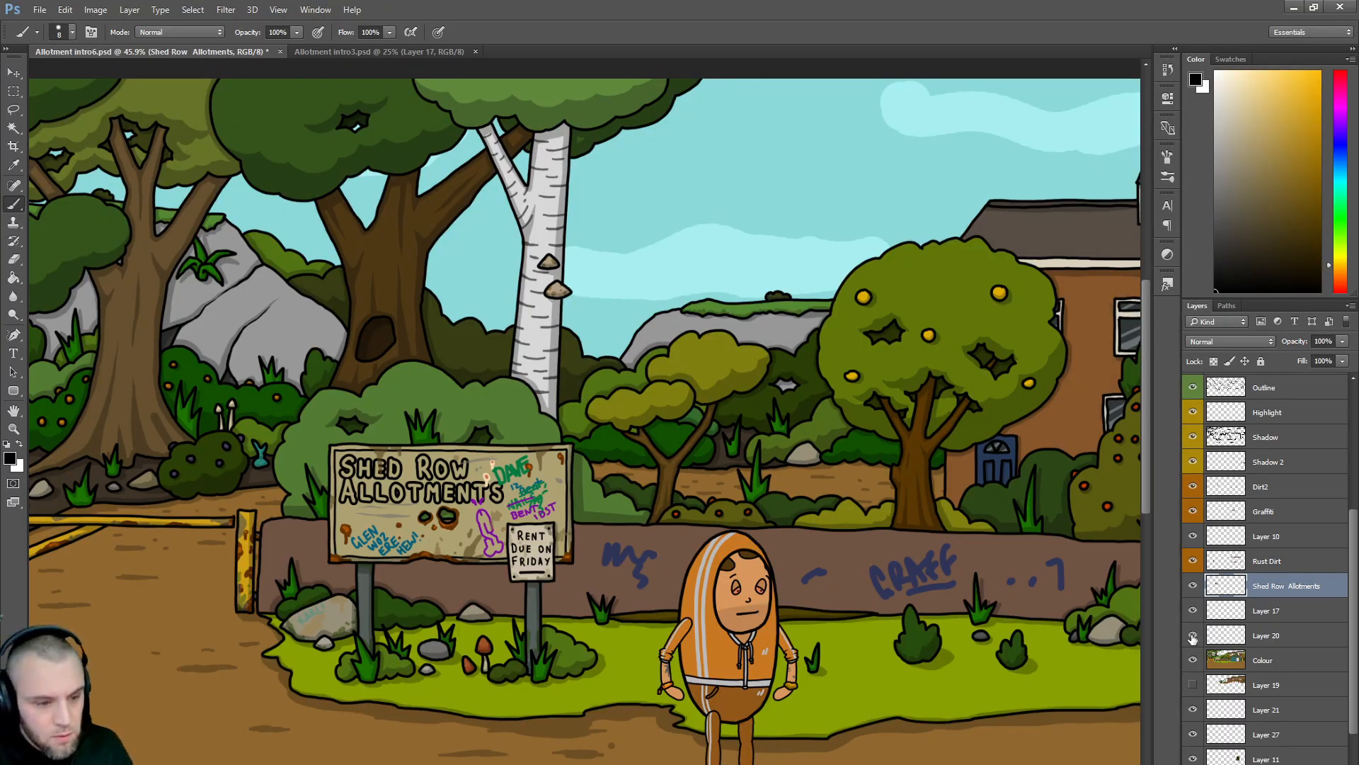
pyautogui.keyDown('shift'); pyautogui.click(1269, 661); pyautogui.keyUp('shift')
pyautogui.rightClick(1269, 666)
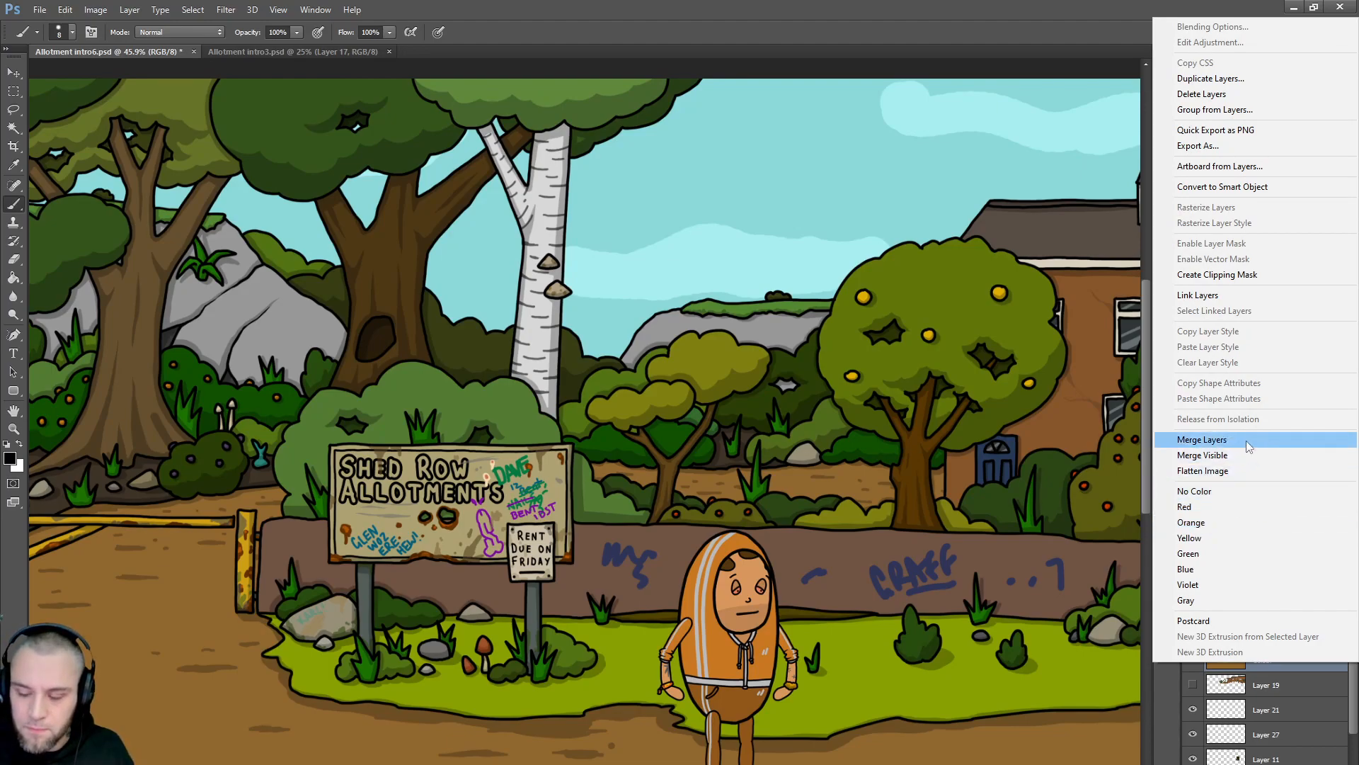
pyautogui.click(1249, 446)
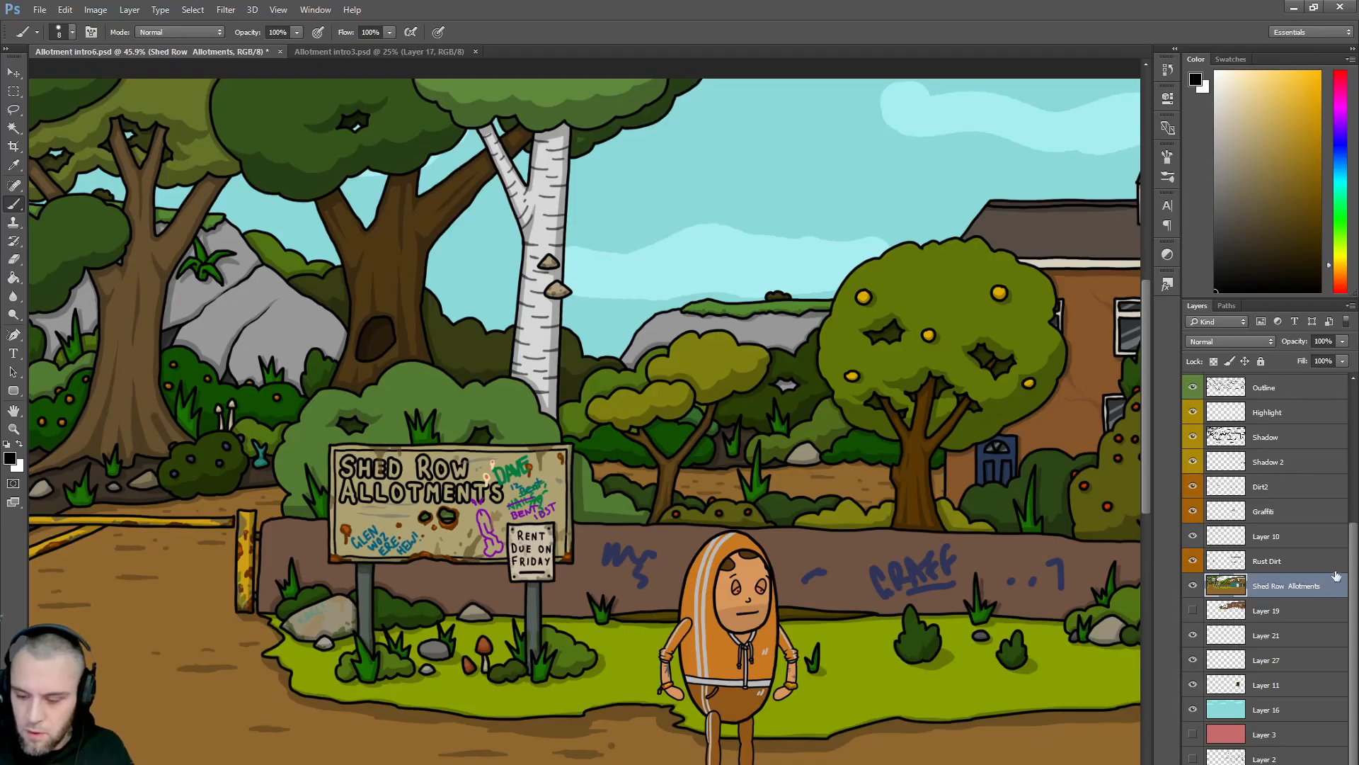
pyautogui.click(1193, 586)
pyautogui.click(1193, 585)
pyautogui.click(1193, 585)
pyautogui.click(1193, 585)
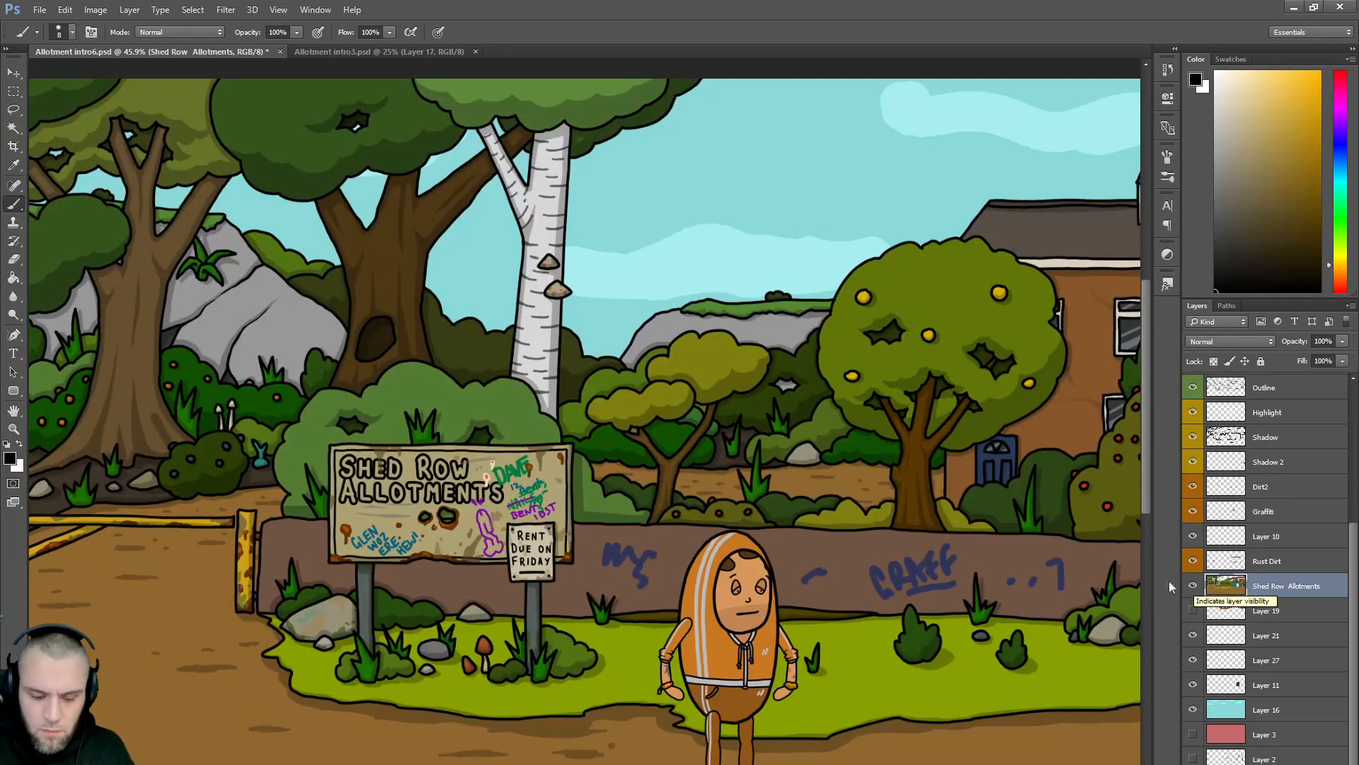
pyautogui.hscroll(5, 584, 422)
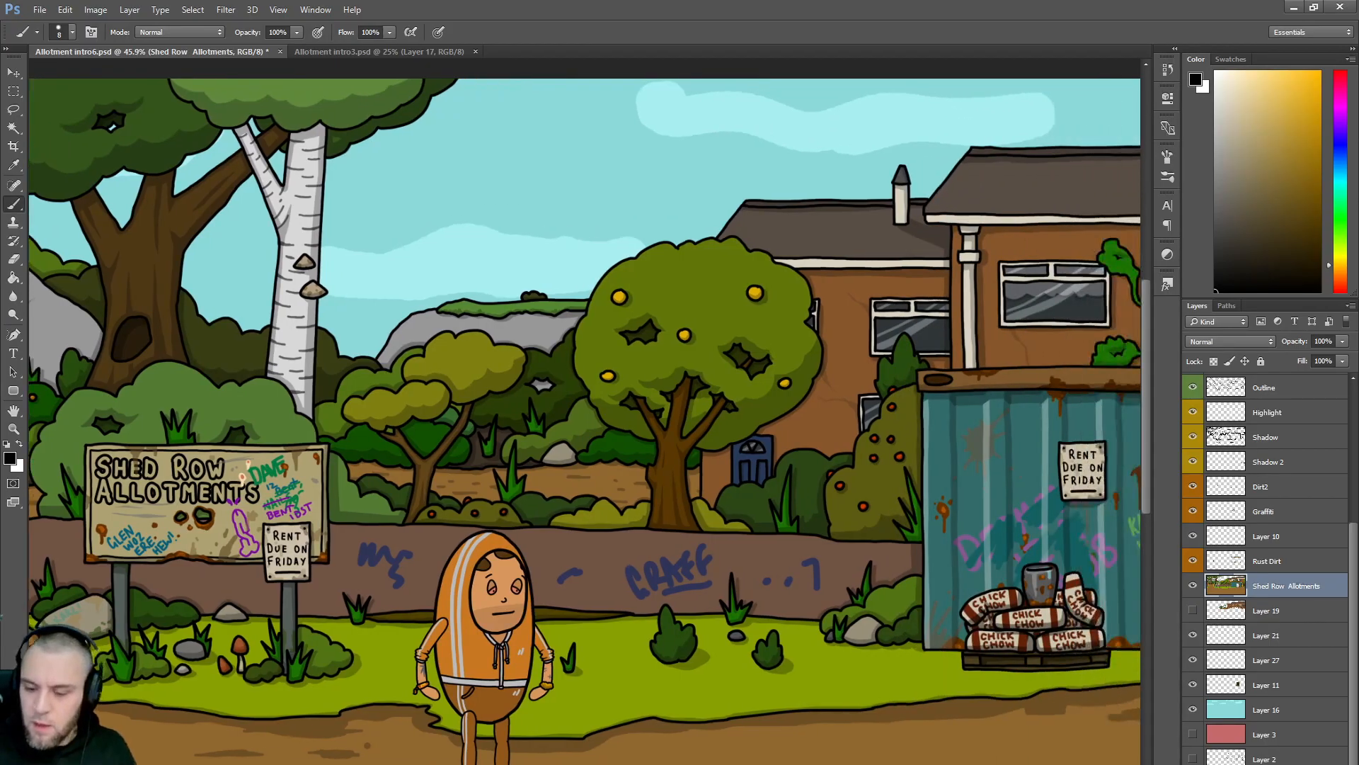
pyautogui.scroll(3, 1354, 562)
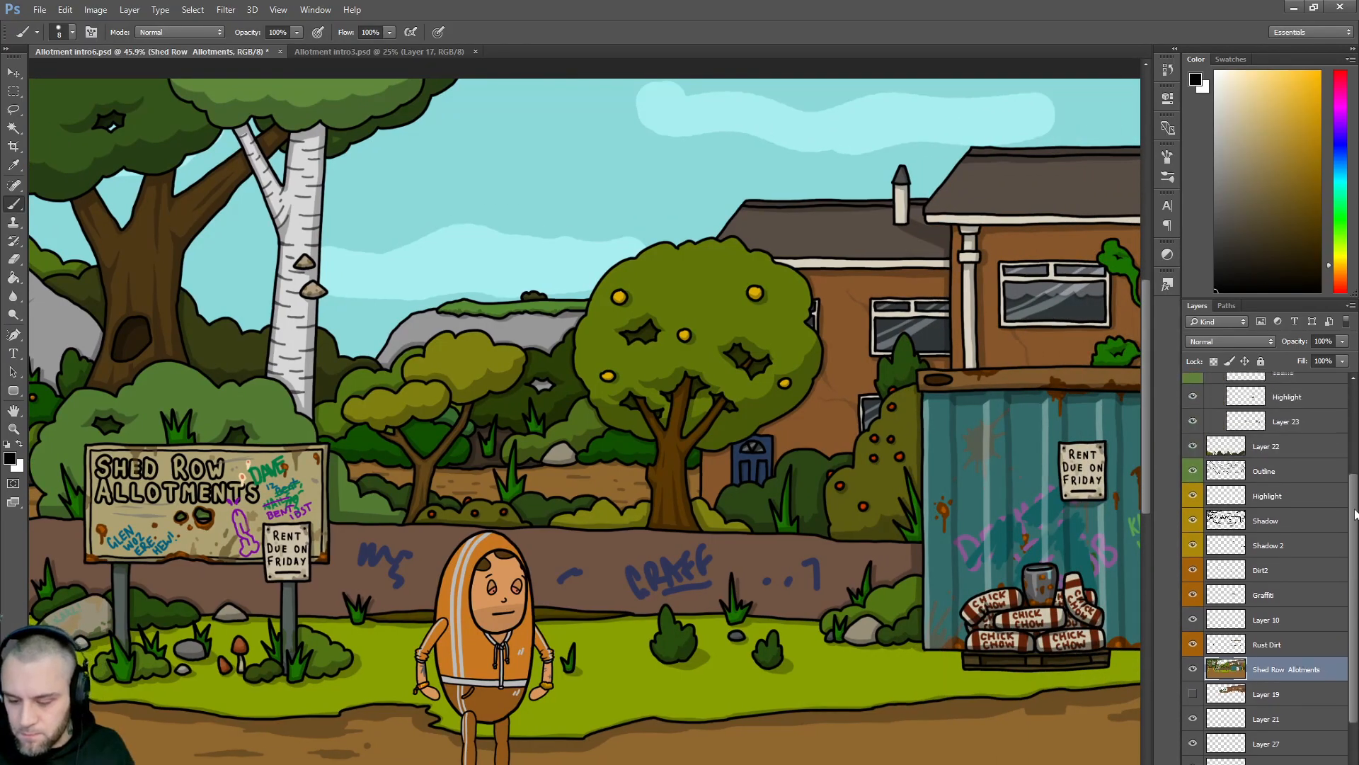
pyautogui.click(1193, 670)
pyautogui.click(1193, 670)
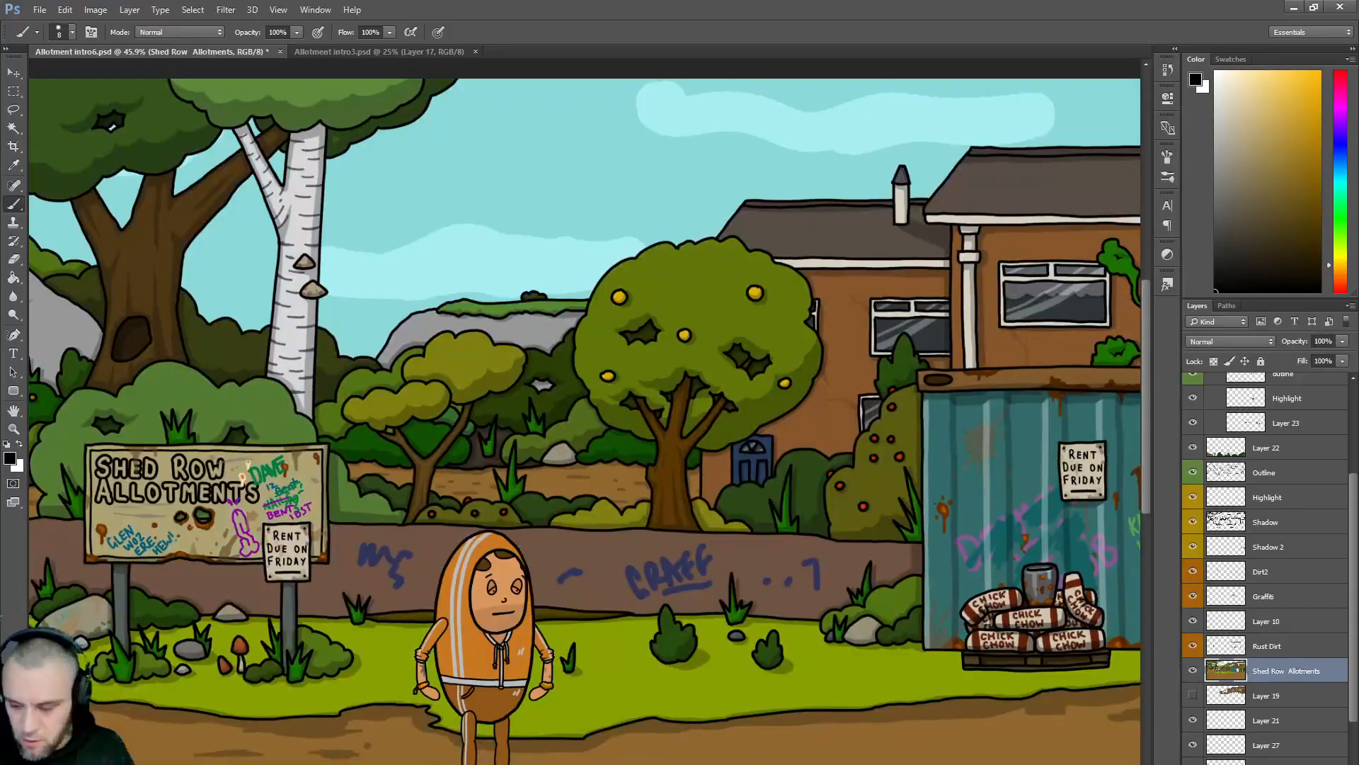
# - Check the merged Highlight layer's visibility, move it out of Group 1 and place it directly below the Shed Row Allotments layer
pyautogui.scroll(3, 1347, 613)
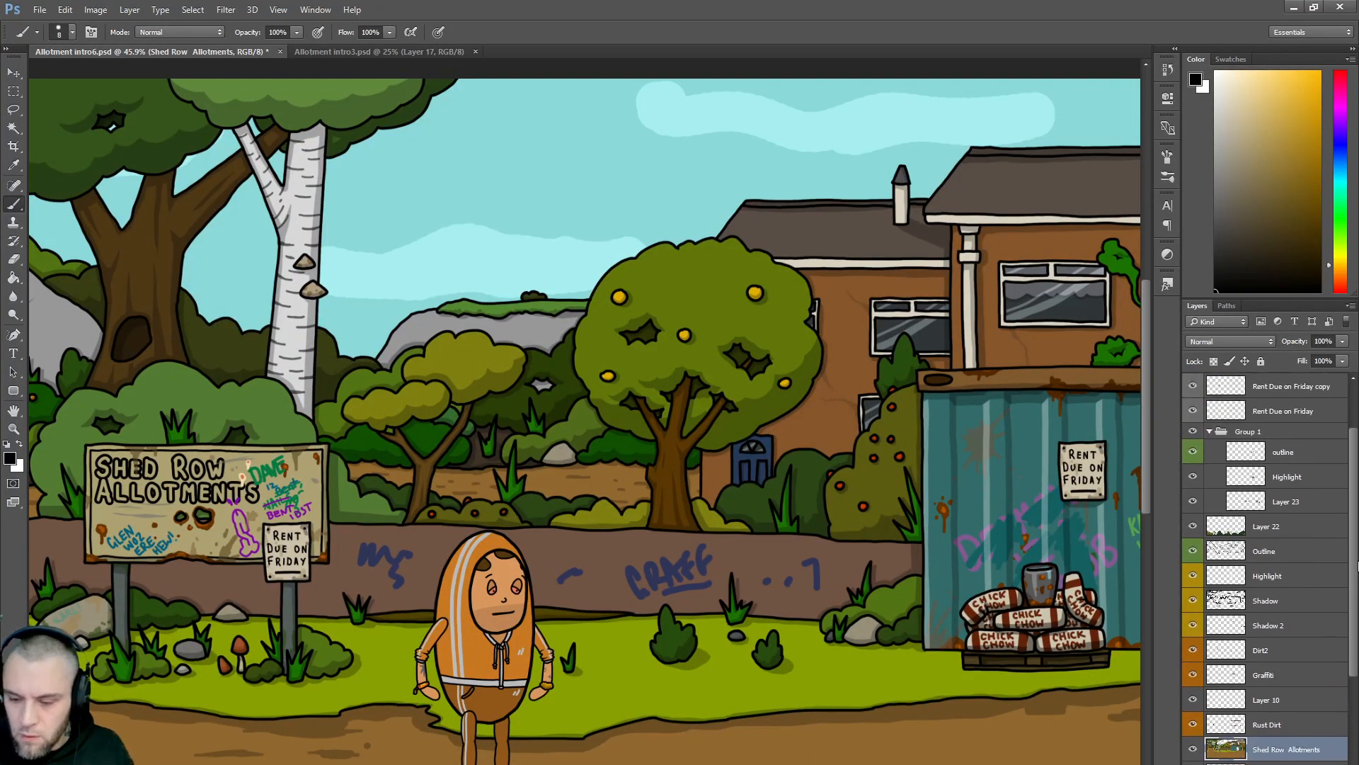
pyautogui.click(1193, 466)
pyautogui.click(1193, 465)
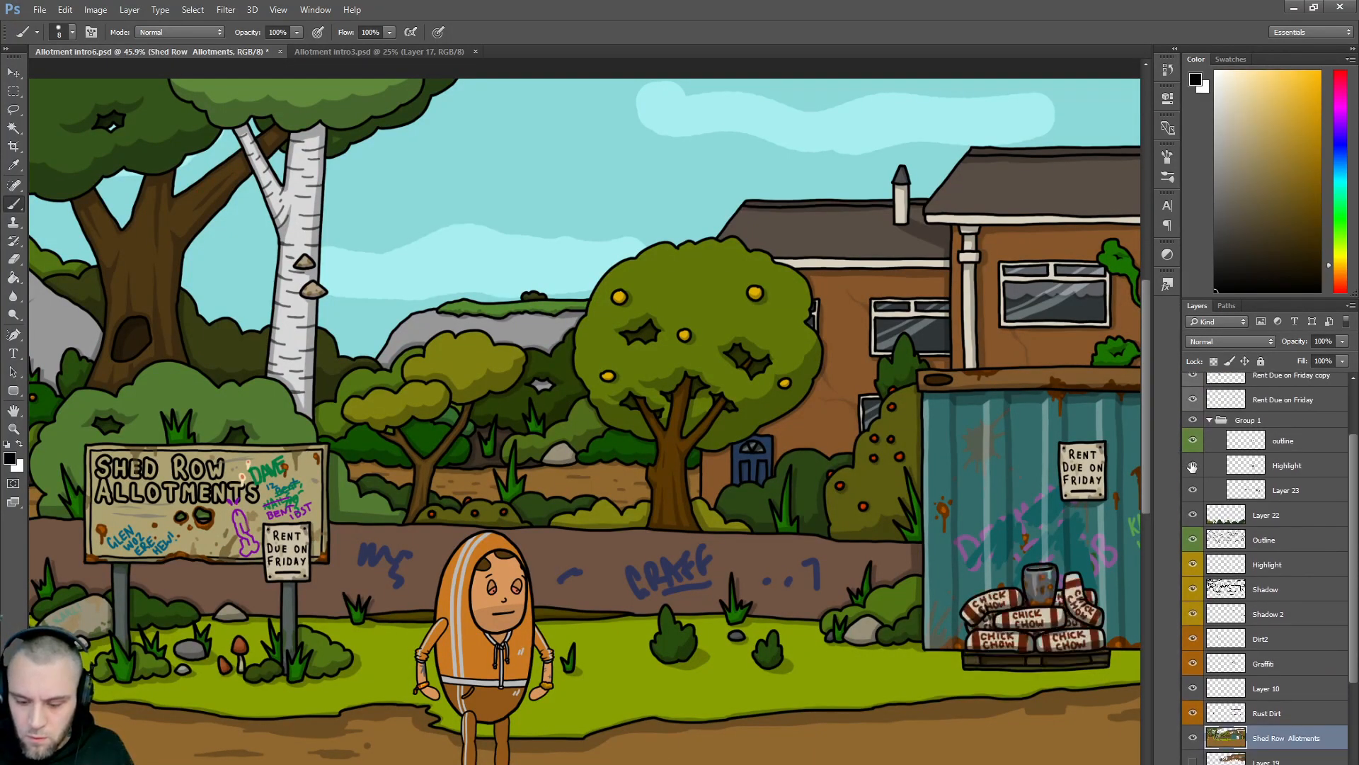
pyautogui.moveTo(1275, 471); pyautogui.dragTo(1295, 729)
pyautogui.scroll(3, 1356, 662)
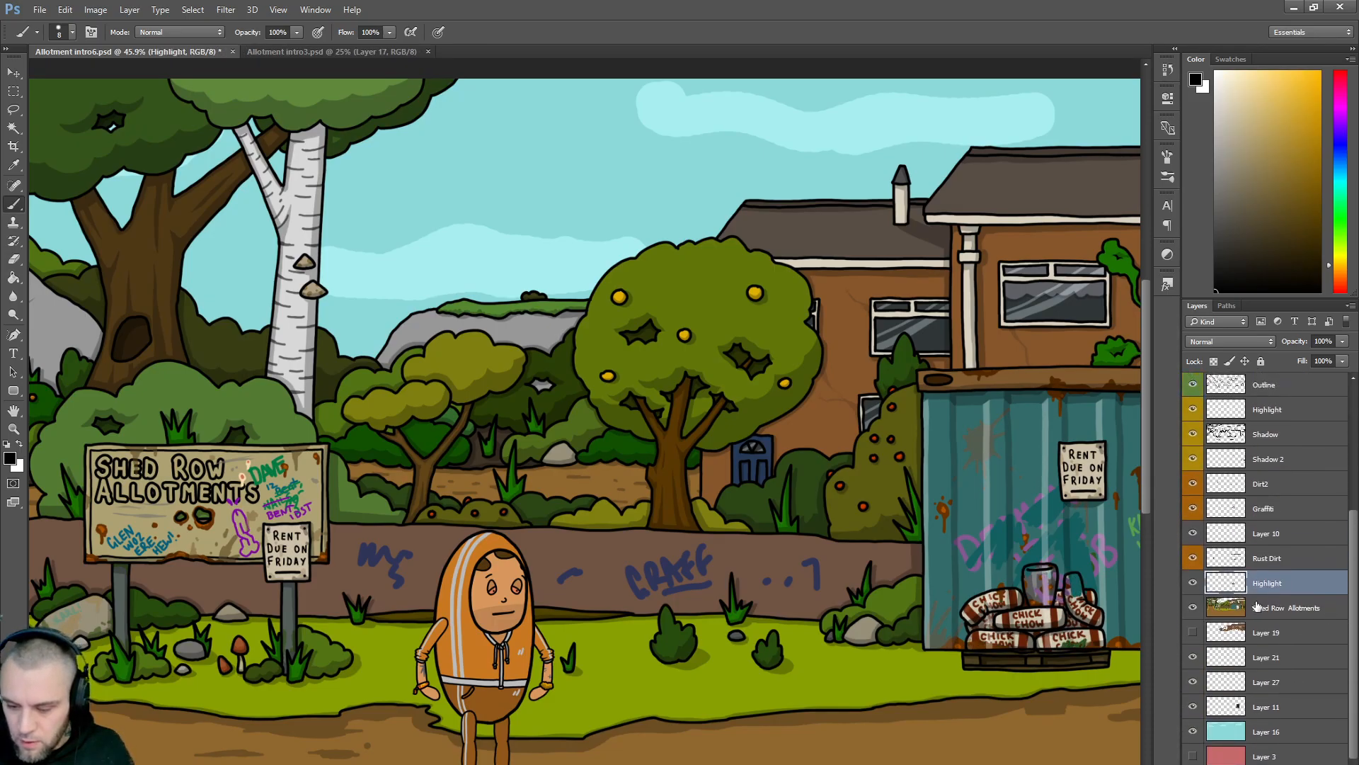
pyautogui.moveTo(1261, 584); pyautogui.dragTo(1269, 621)
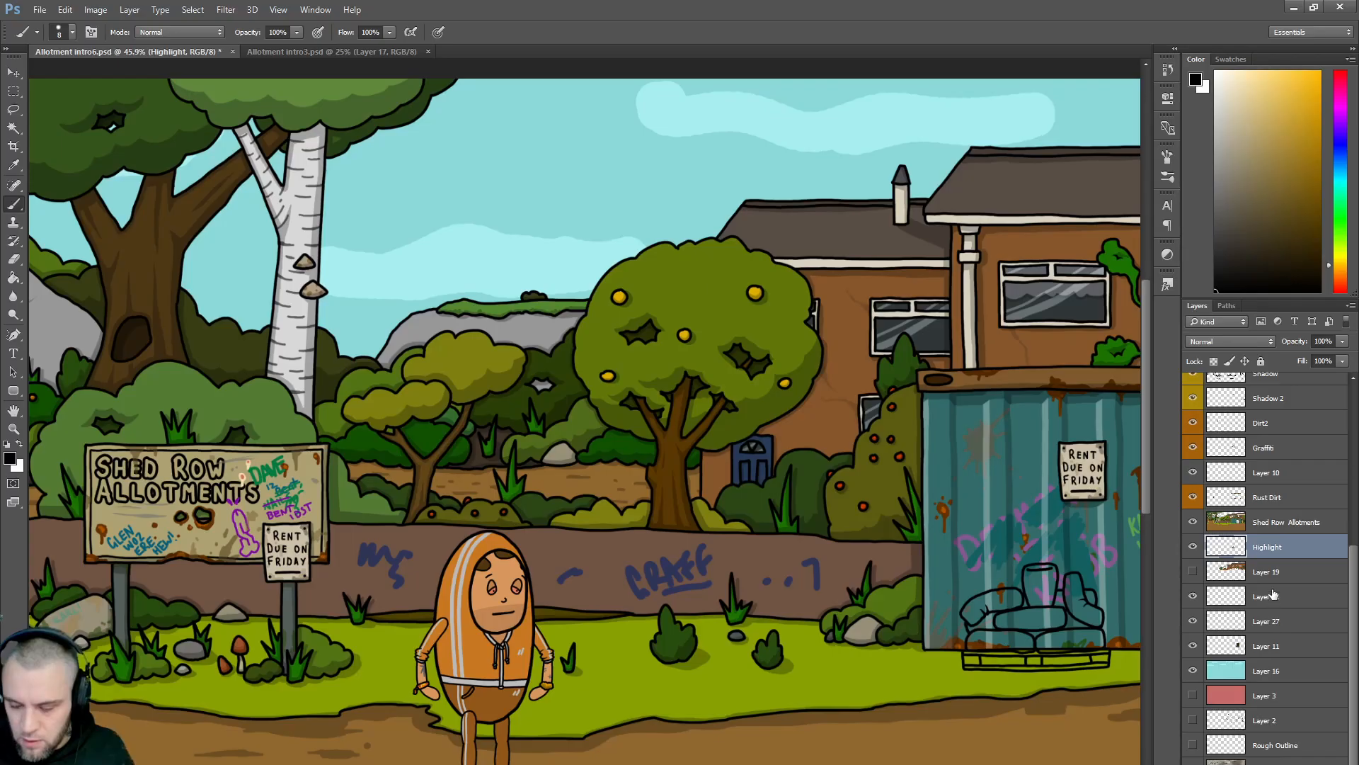
# - Move the Highlight layer directly above the Shed Row Allotments layer and merge the two
pyautogui.moveTo(1267, 546); pyautogui.dragTo(1268, 517)
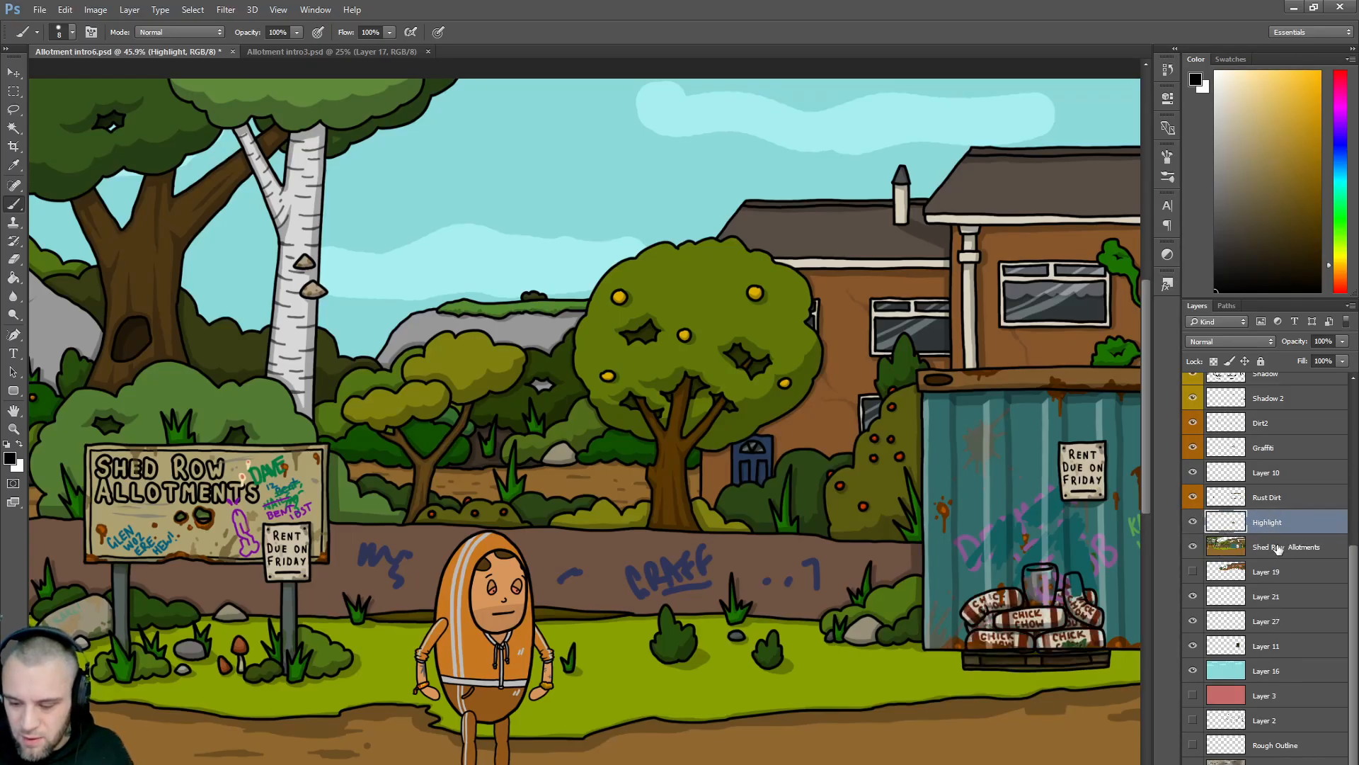
pyautogui.keyDown('ctrl'); pyautogui.click(1276, 548); pyautogui.keyUp('ctrl')
pyautogui.rightClick(1261, 527)
pyautogui.click(1203, 601)
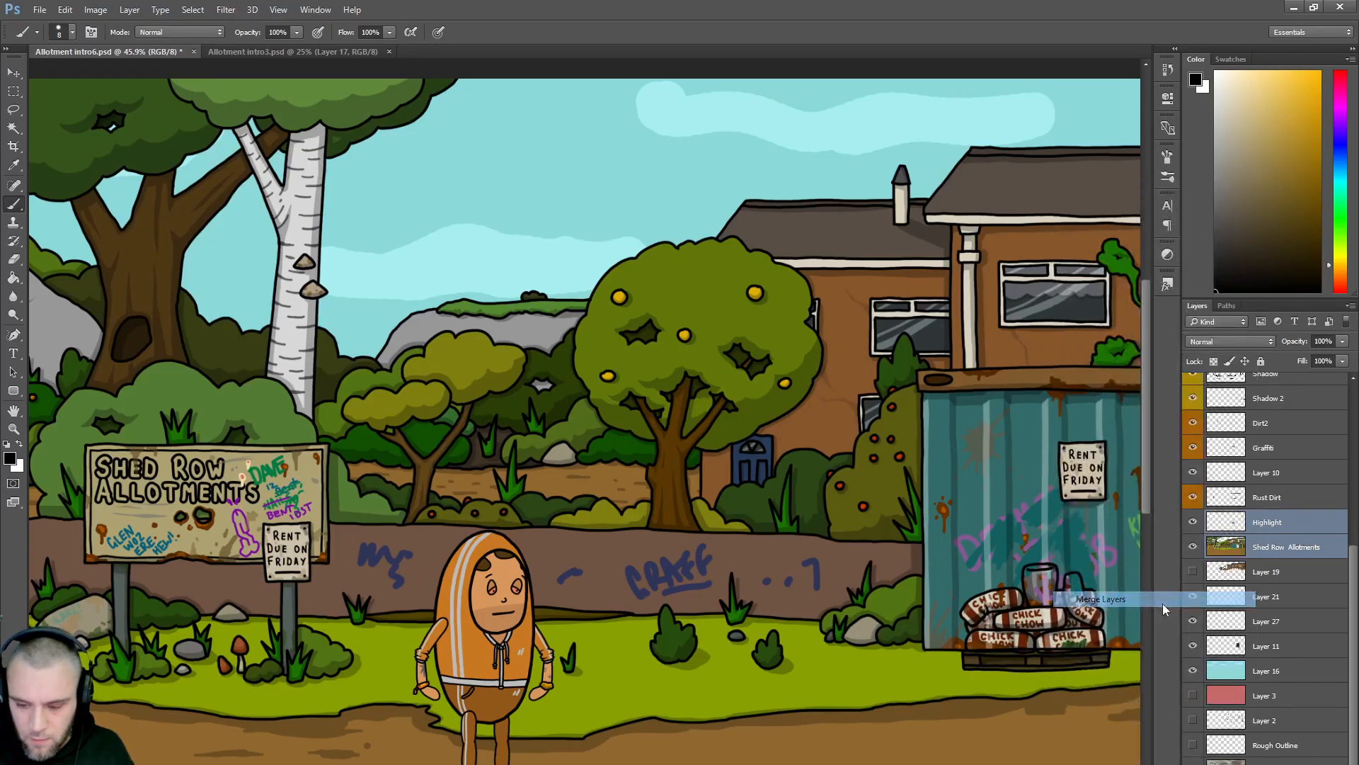
# - Give the merged layer a violet colour label and rename it Colour
pyautogui.rightClick(1271, 550)
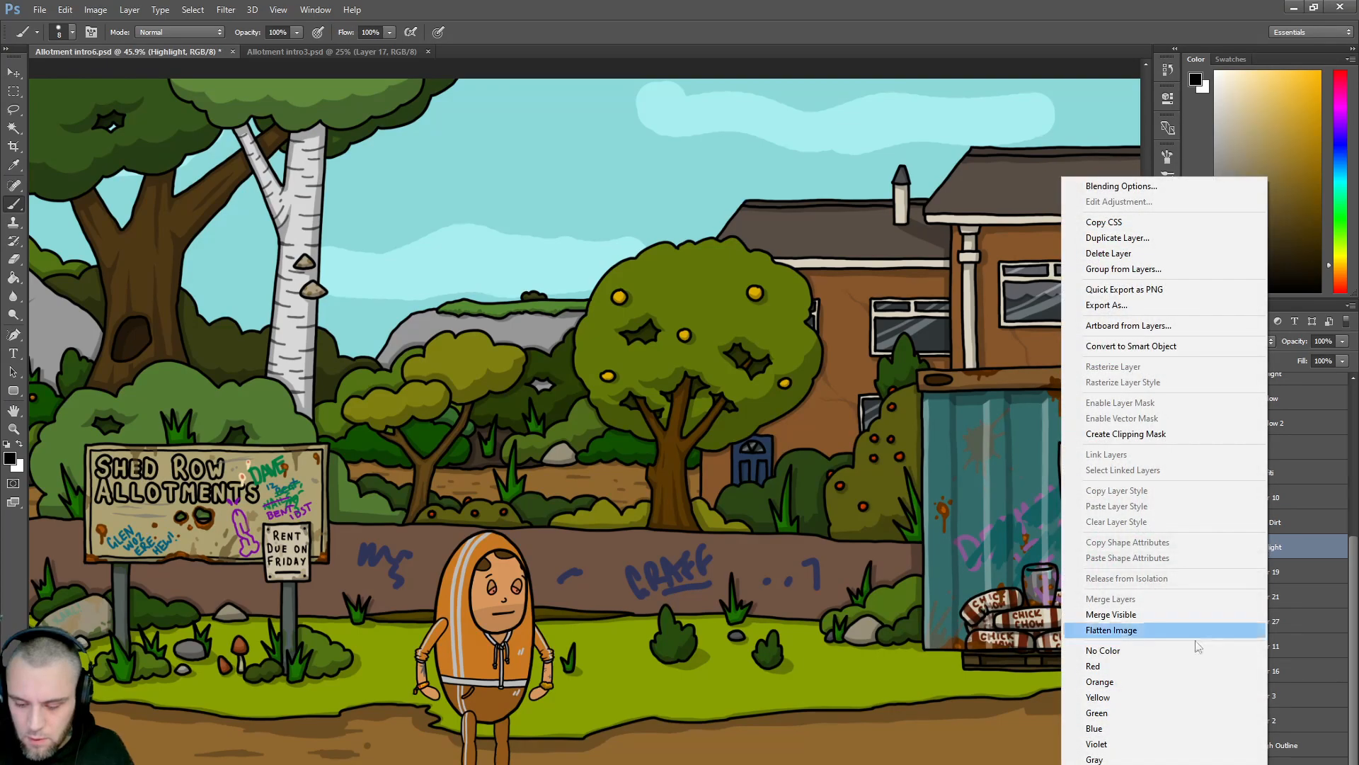
pyautogui.click(1152, 745)
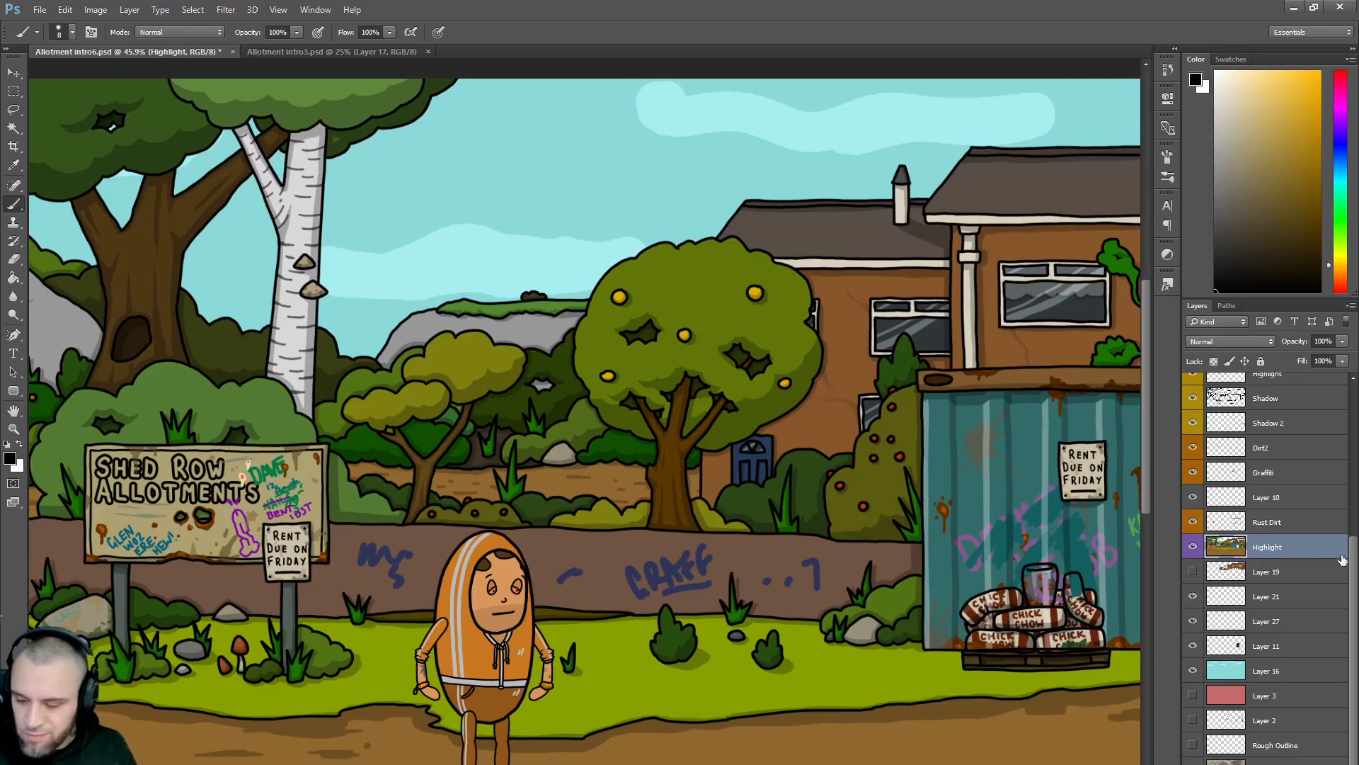
pyautogui.doubleClick(1269, 546)
pyautogui.write('Colour')
pyautogui.press('Return')
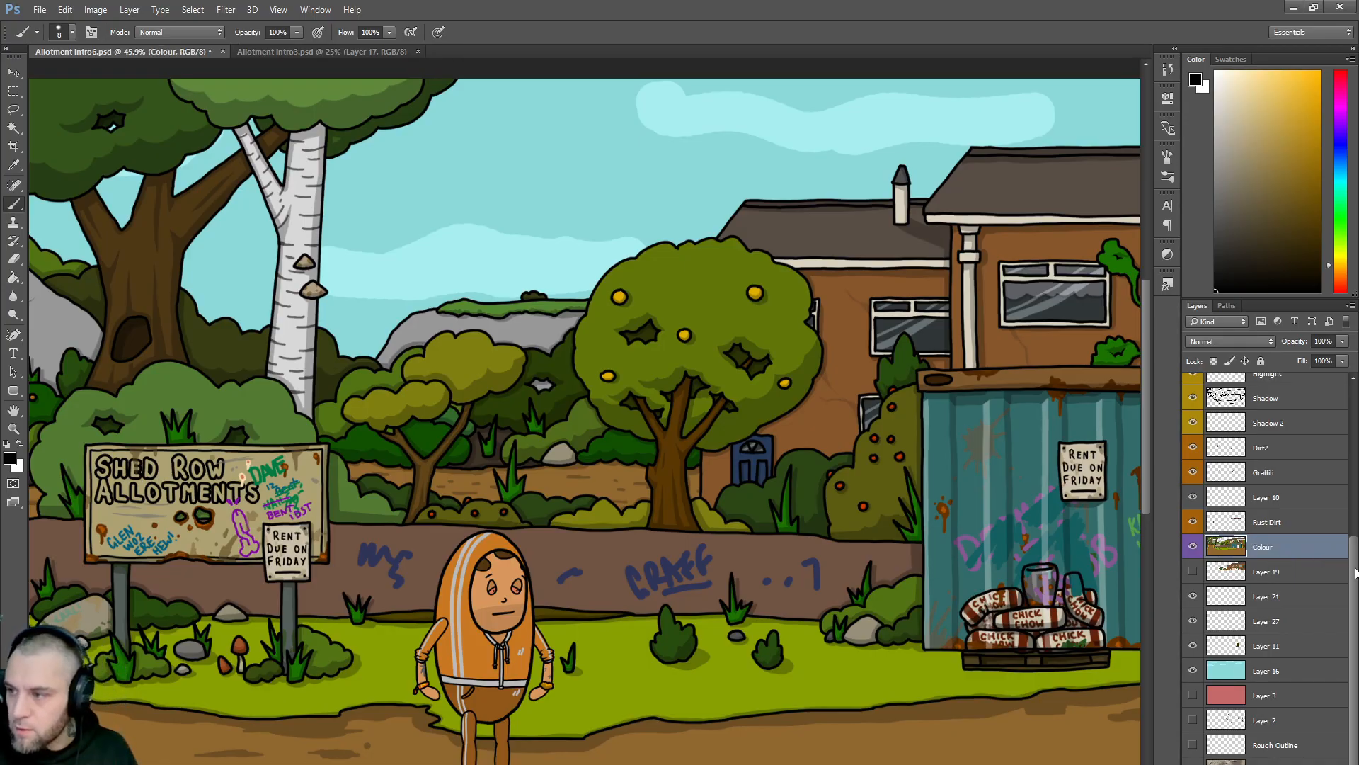
# - Undo the Colour rename, the violet label, the layer merge and the move of Highlight above Shed Row Allotments
pyautogui.scroll(3, 1244, 539)
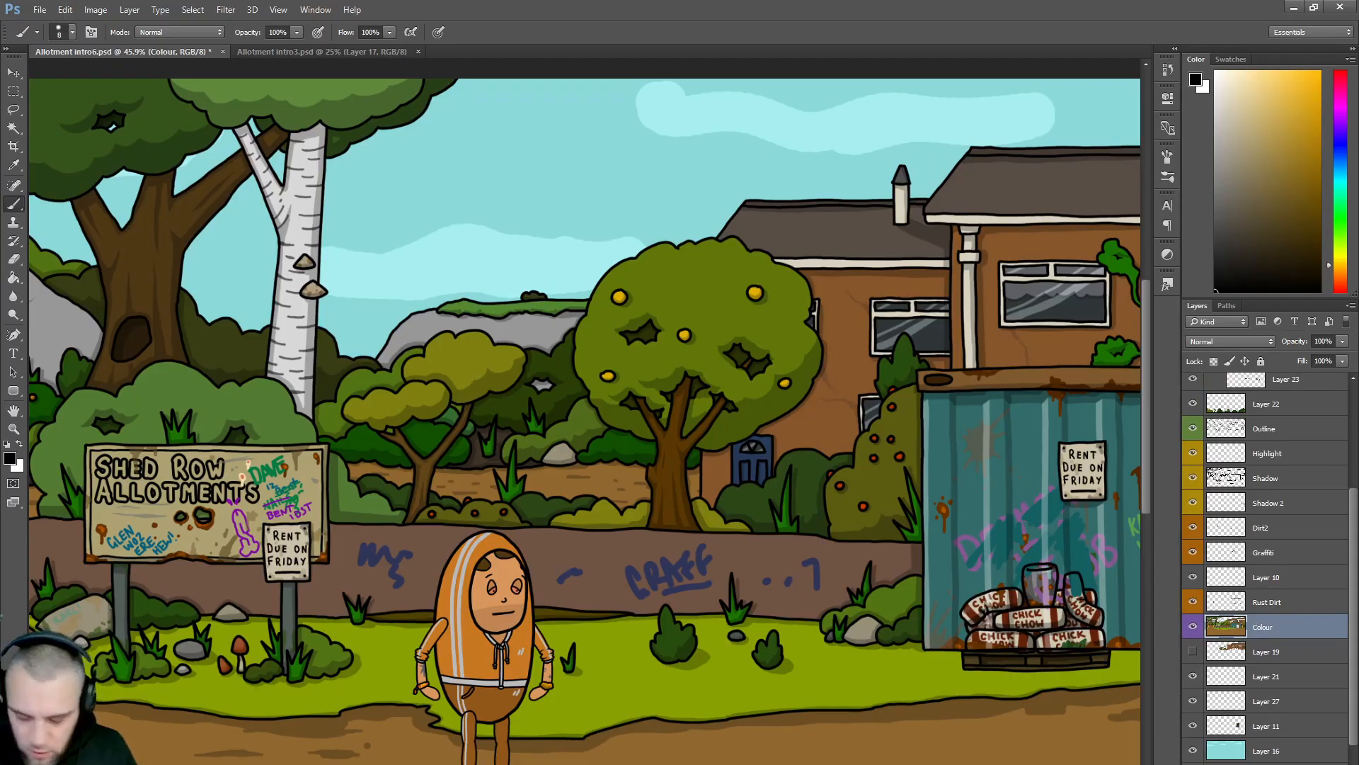
pyautogui.hotkey('ctrl', 'alt', 'z')
pyautogui.hotkey('ctrl', 'alt', 'z')
pyautogui.hotkey('ctrl', 'alt', 'z')
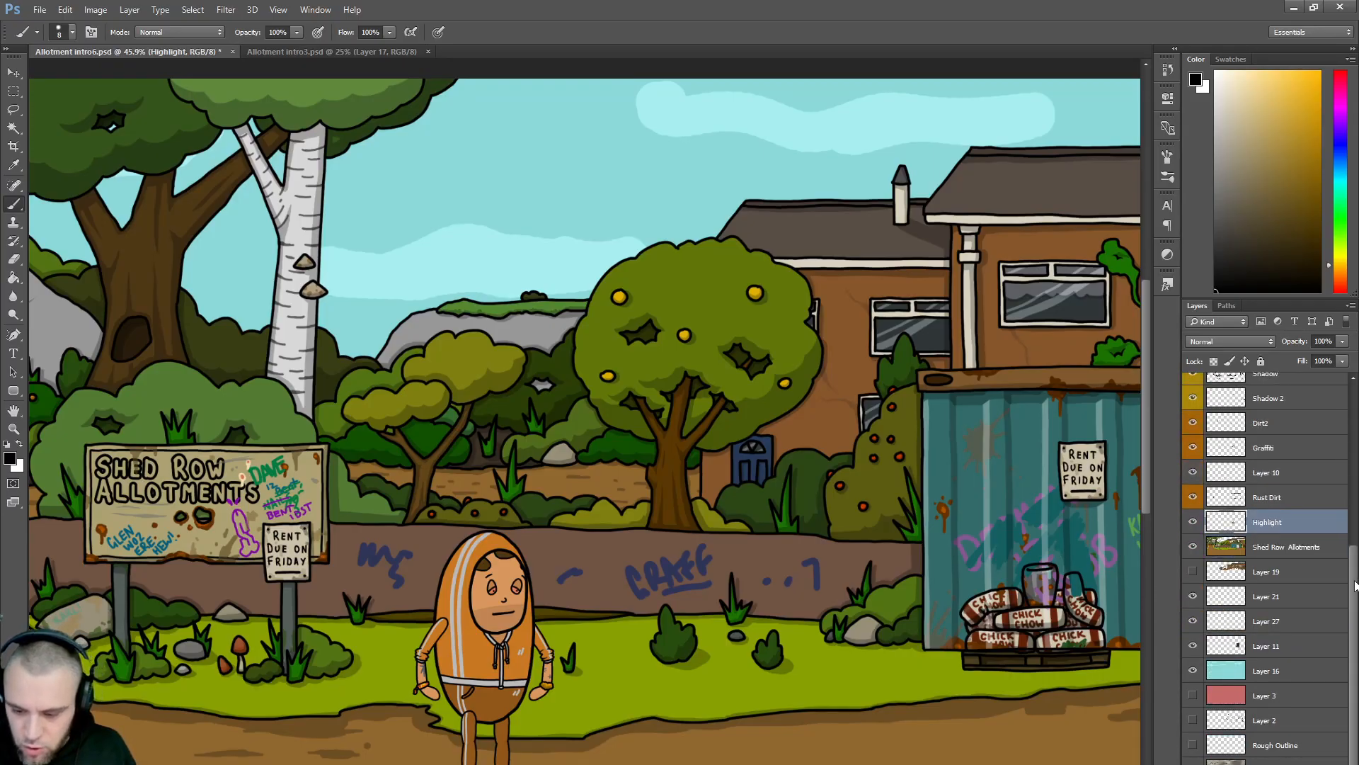
pyautogui.hotkey('ctrl', 'alt', 'z')
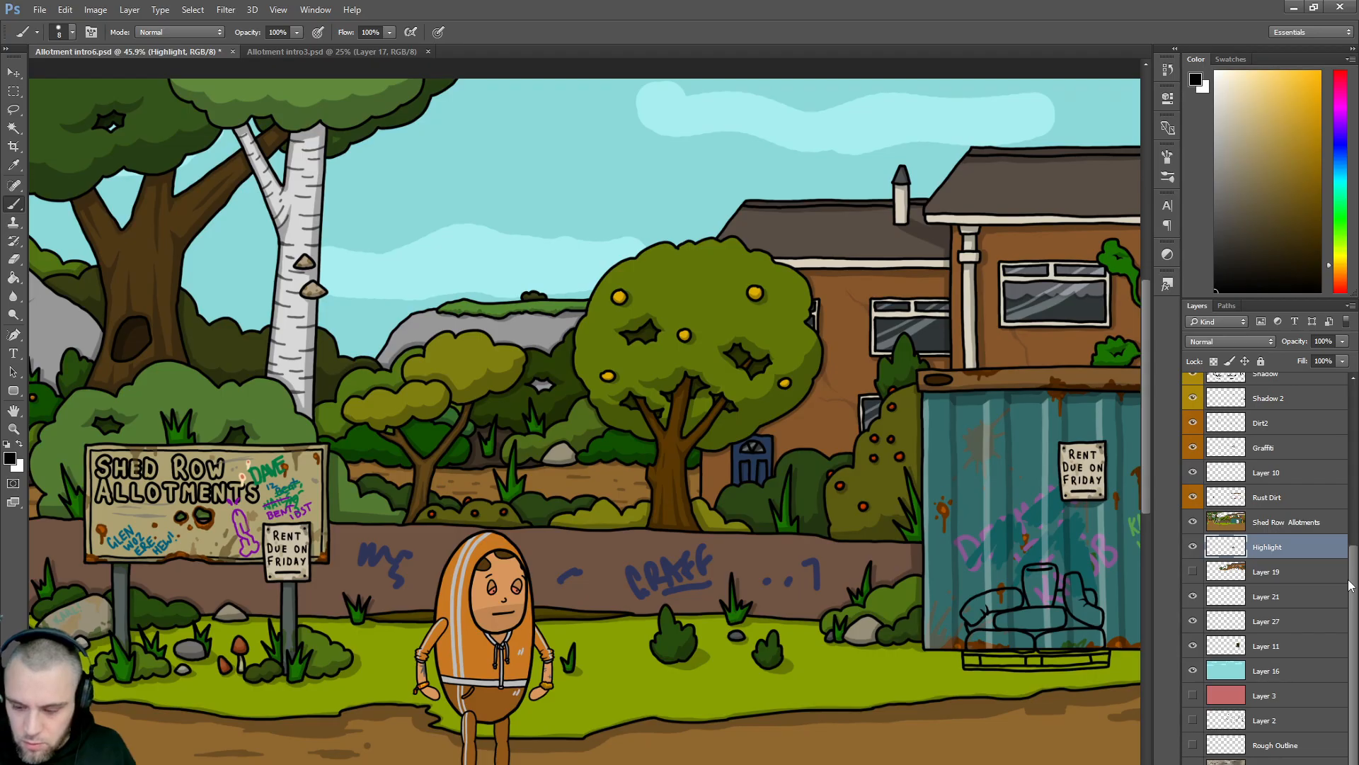
# - Restore Highlight above the Shed Row Allotments layer and try placing it between Dirt2 and Graffiti
pyautogui.hotkey('ctrl', 'shift', 'z')
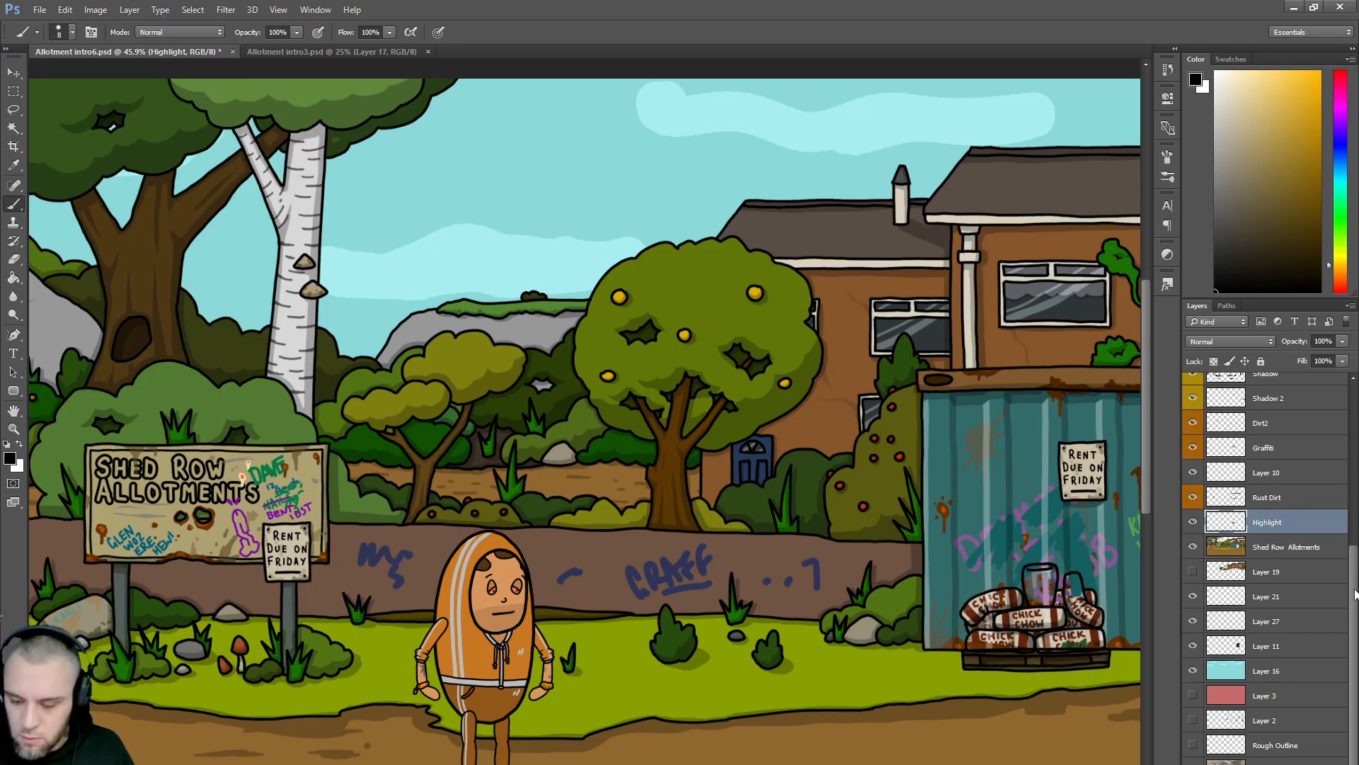
pyautogui.scroll(3, 1349, 584)
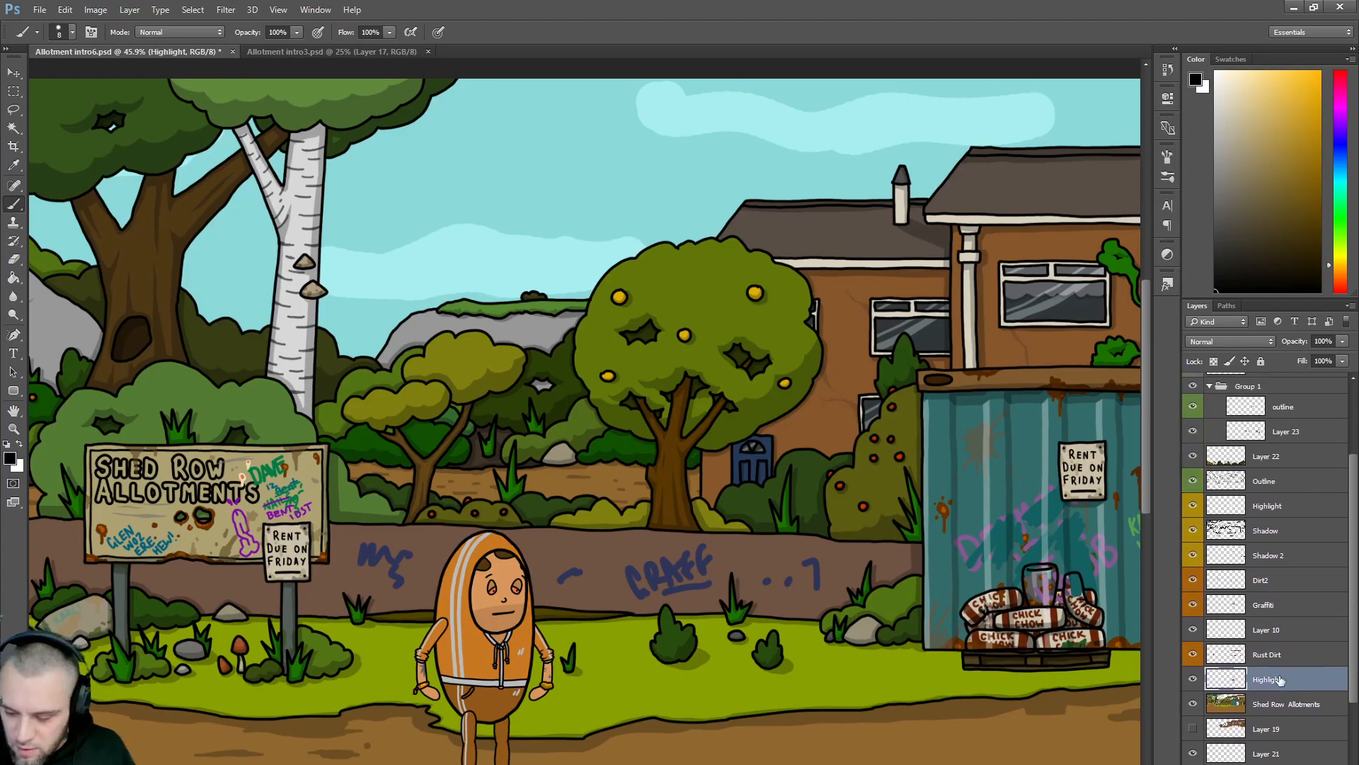
pyautogui.moveTo(1278, 679); pyautogui.dragTo(1278, 601)
pyautogui.scroll(-3, 1278, 600)
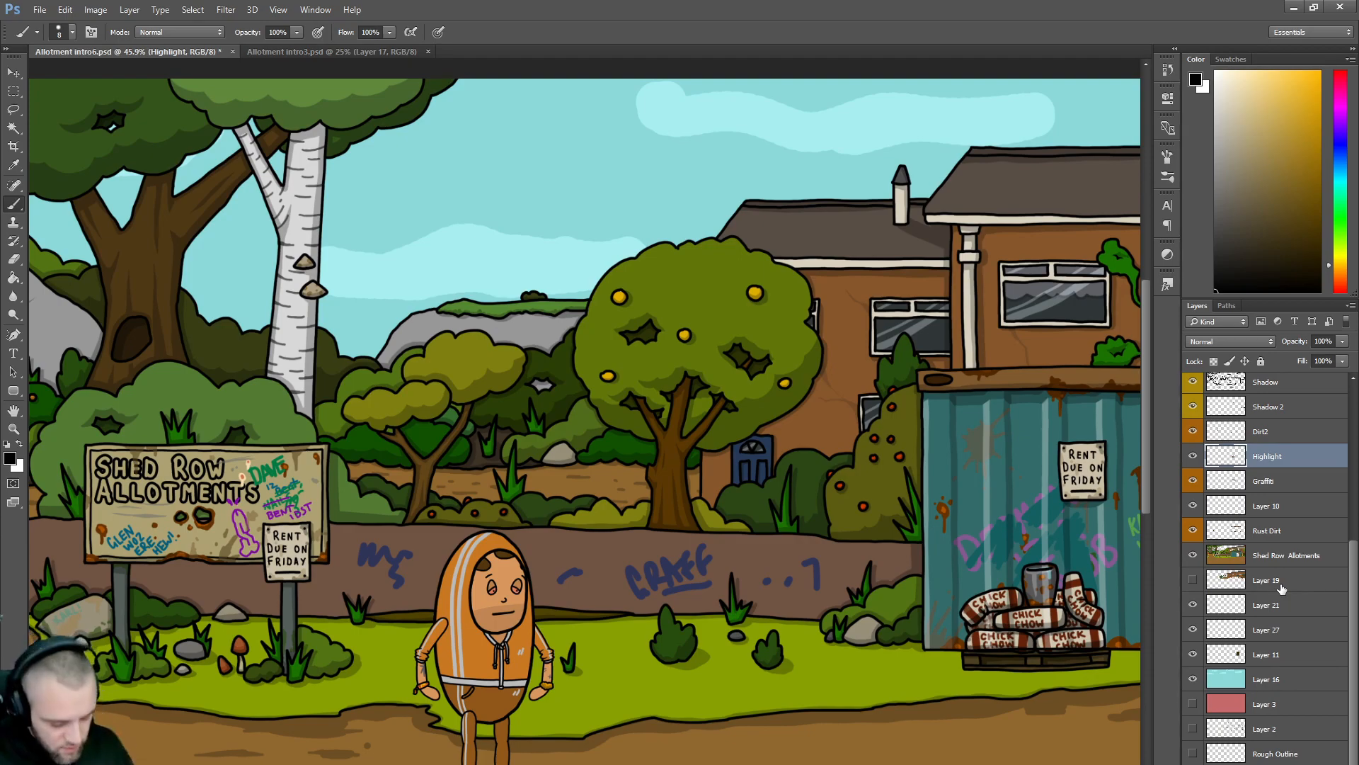
# - Undo the recent layer moves, merges and rasterizing back to the three editable Shed Row Allotments text layers
pyautogui.hotkey('ctrl', 'alt', 'z')
pyautogui.hotkey('ctrl', 'alt', 'z')
pyautogui.hotkey('ctrl', 'alt', 'z')
pyautogui.hotkey('ctrl', 'alt', 'z')
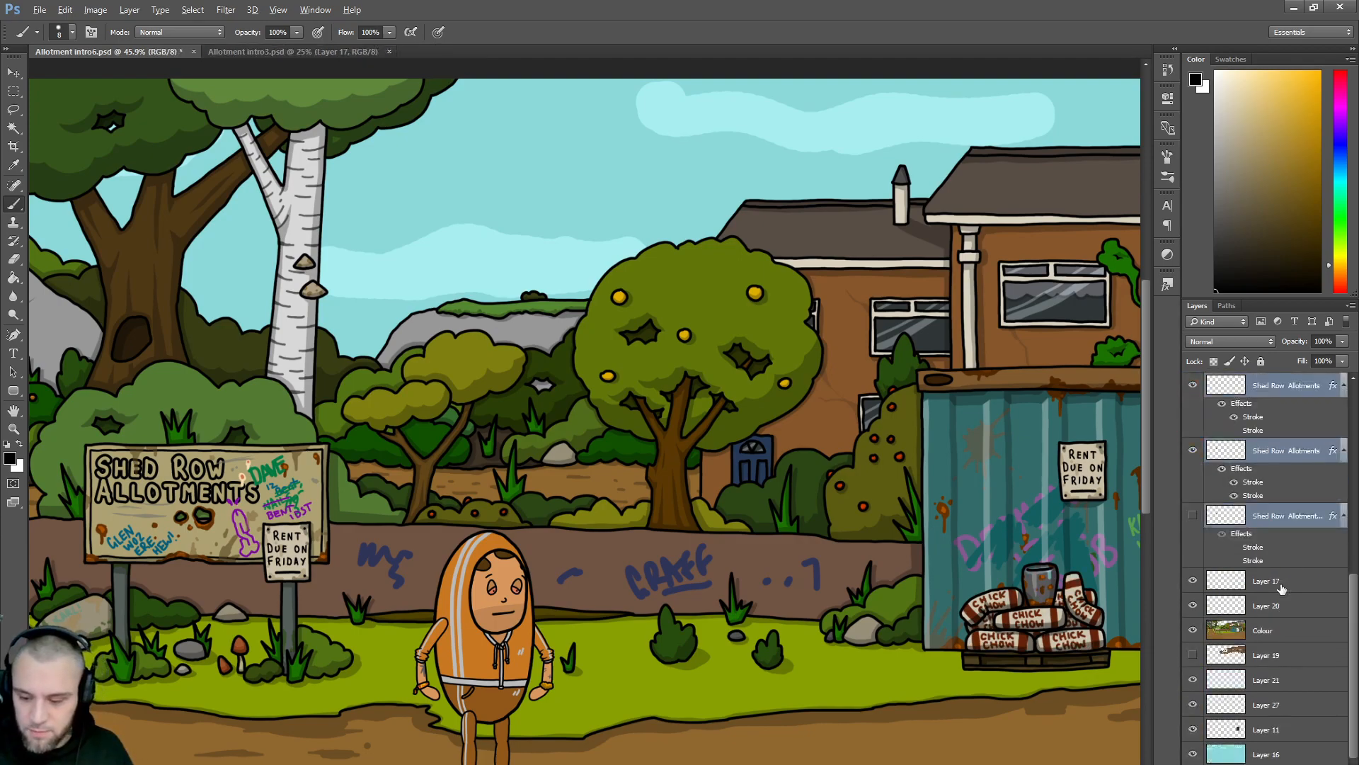
pyautogui.hotkey('ctrl', 'alt', 'z')
pyautogui.moveTo(1354, 629)
pyautogui.mouseDown()
pyautogui.moveTo(1358, 466)
pyautogui.moveTo(1358, 561)
pyautogui.mouseUp()
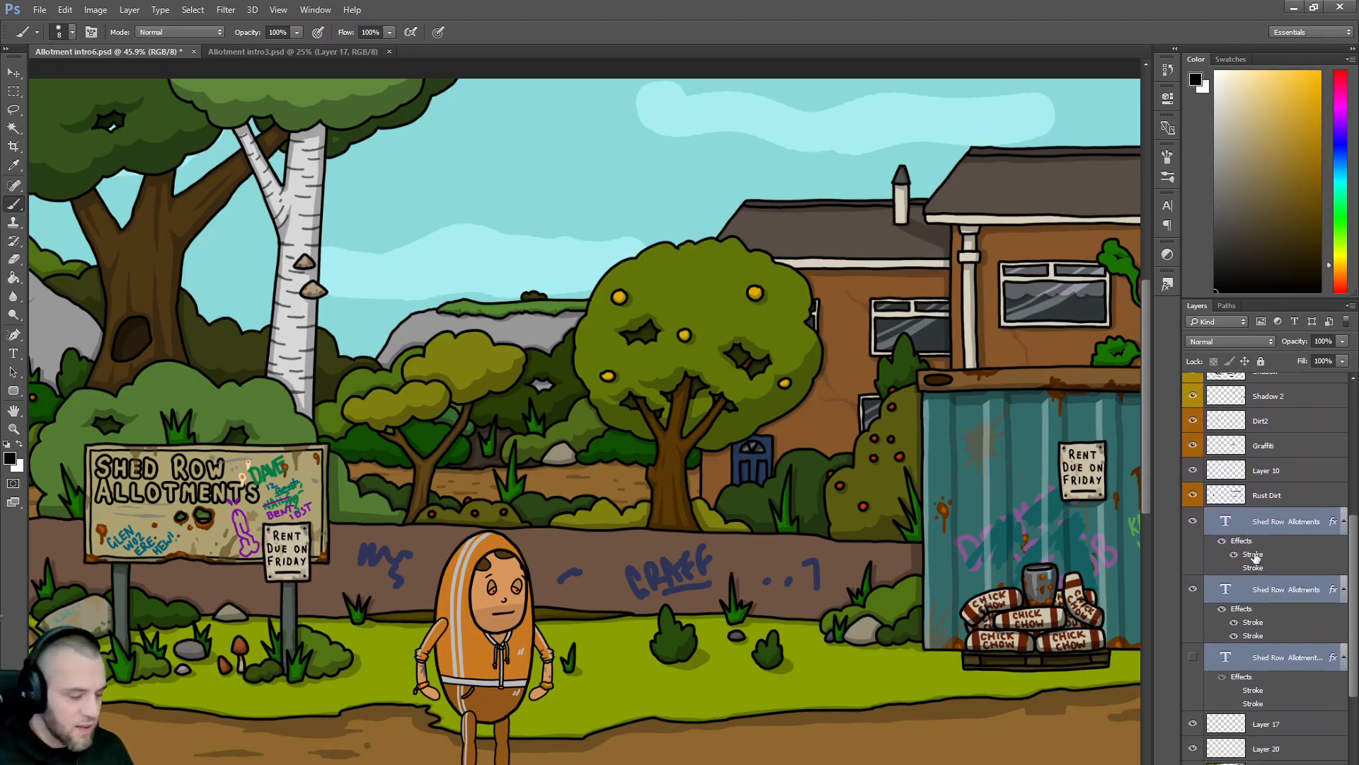
# - Rasterize the type of the three Shed Row Allotments layers, merge them into one layer, and check Layer 17's visibility
pyautogui.rightClick(1265, 522)
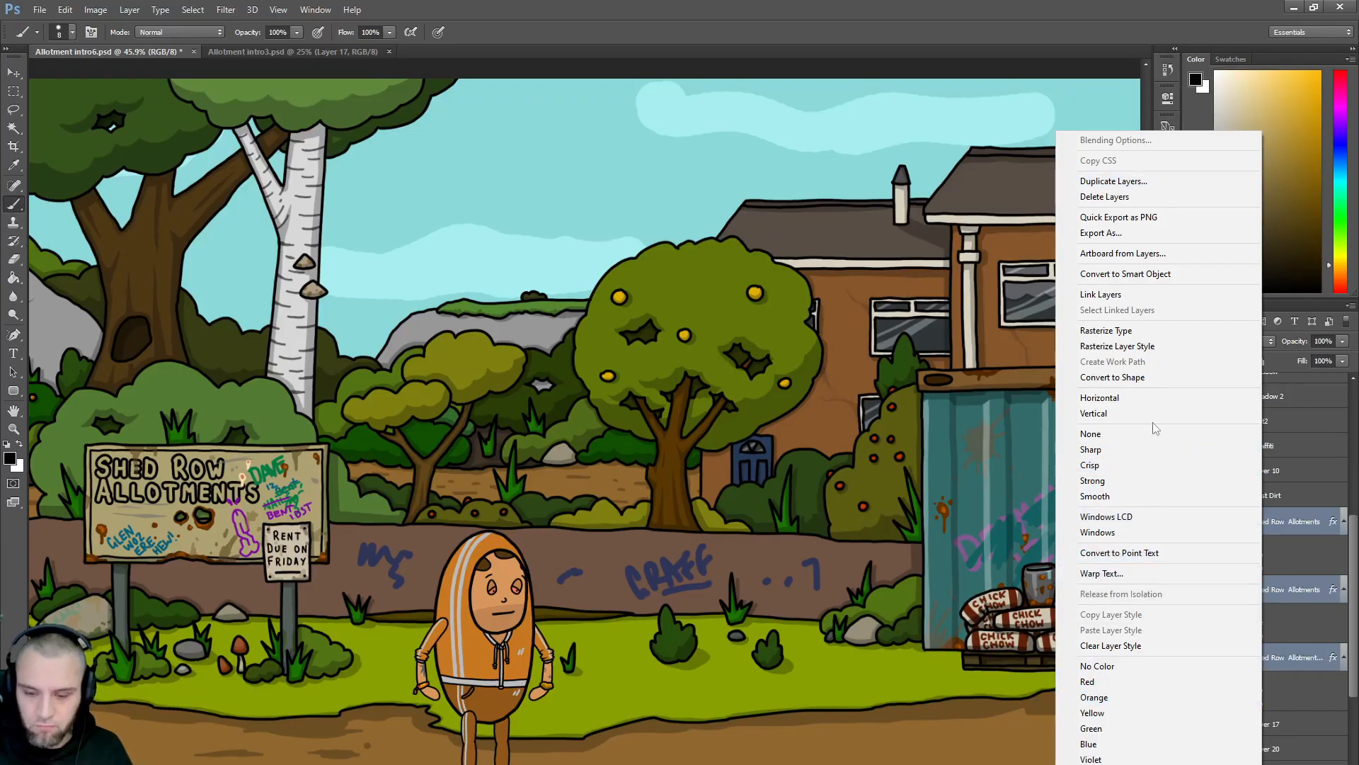
pyautogui.click(1158, 330)
pyautogui.rightClick(1272, 522)
pyautogui.click(1132, 598)
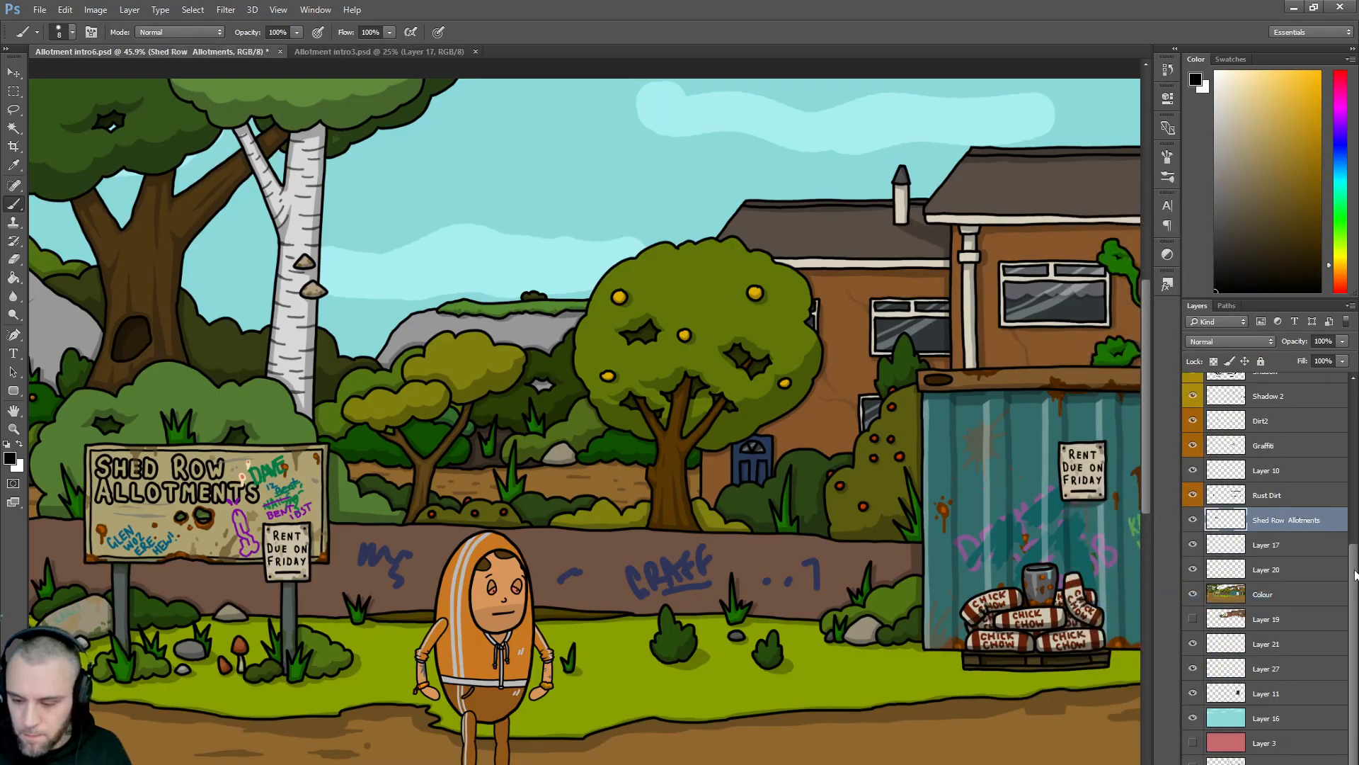
pyautogui.click(1193, 546)
pyautogui.click(1193, 545)
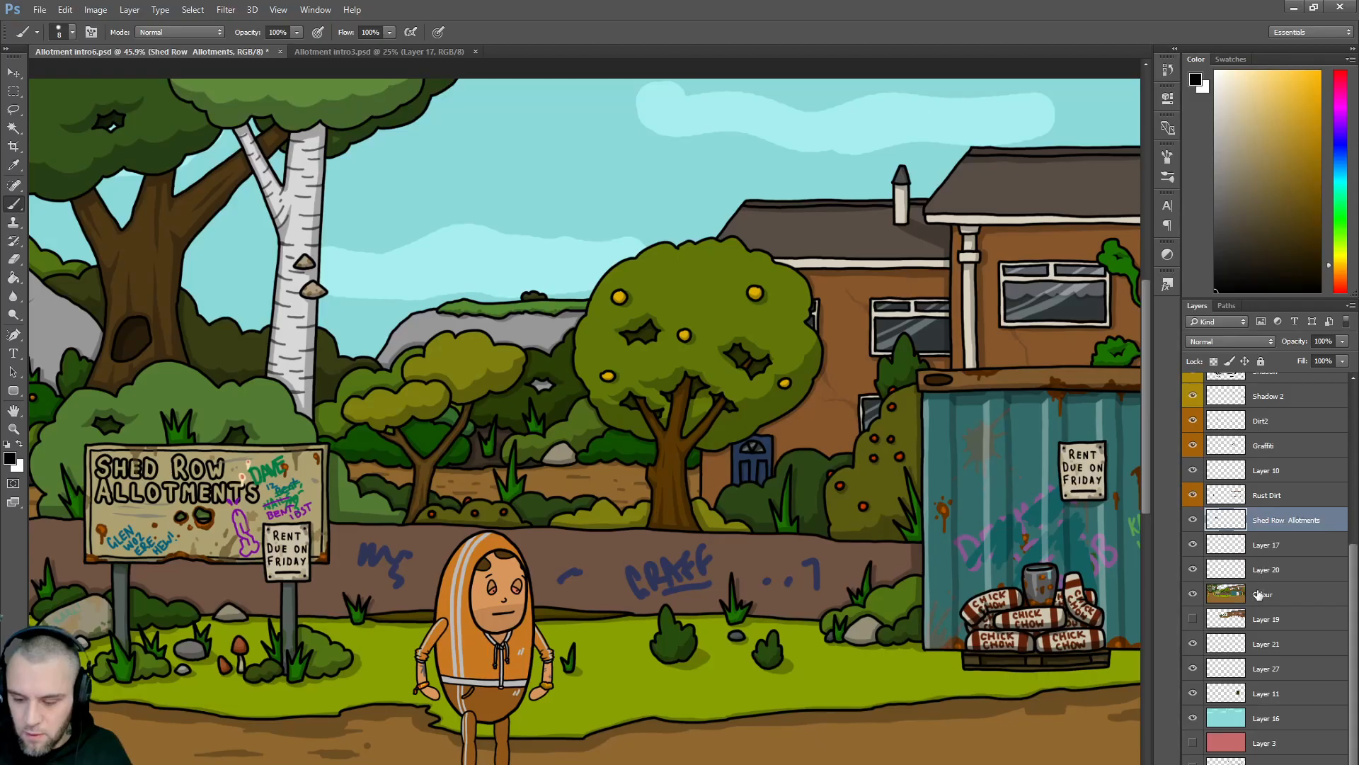
# - Merge the Shed Row Allotments, Layer 17, Layer 20 and Colour layers into one and check the visibility
pyautogui.keyDown('shift'); pyautogui.click(1259, 597); pyautogui.keyUp('shift')
pyautogui.rightClick(1264, 599)
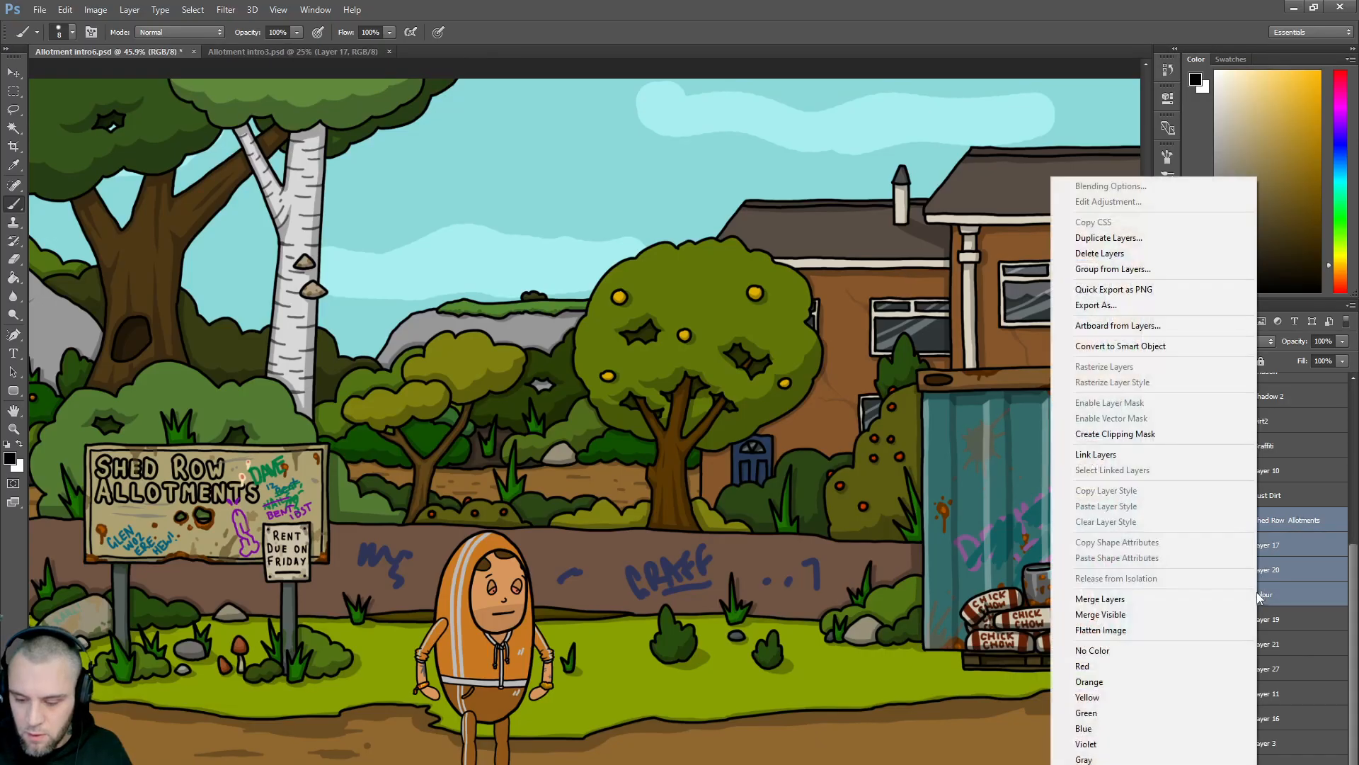
pyautogui.click(1137, 602)
pyautogui.click(1193, 546)
pyautogui.click(1193, 546)
# - Move the outline layer out of Group 1 to directly above the Outline layer and hide the group's Highlight and Layer 23
pyautogui.moveTo(1353, 586); pyautogui.dragTo(1355, 455)
pyautogui.moveTo(545, 764); pyautogui.dragTo(634, 764)
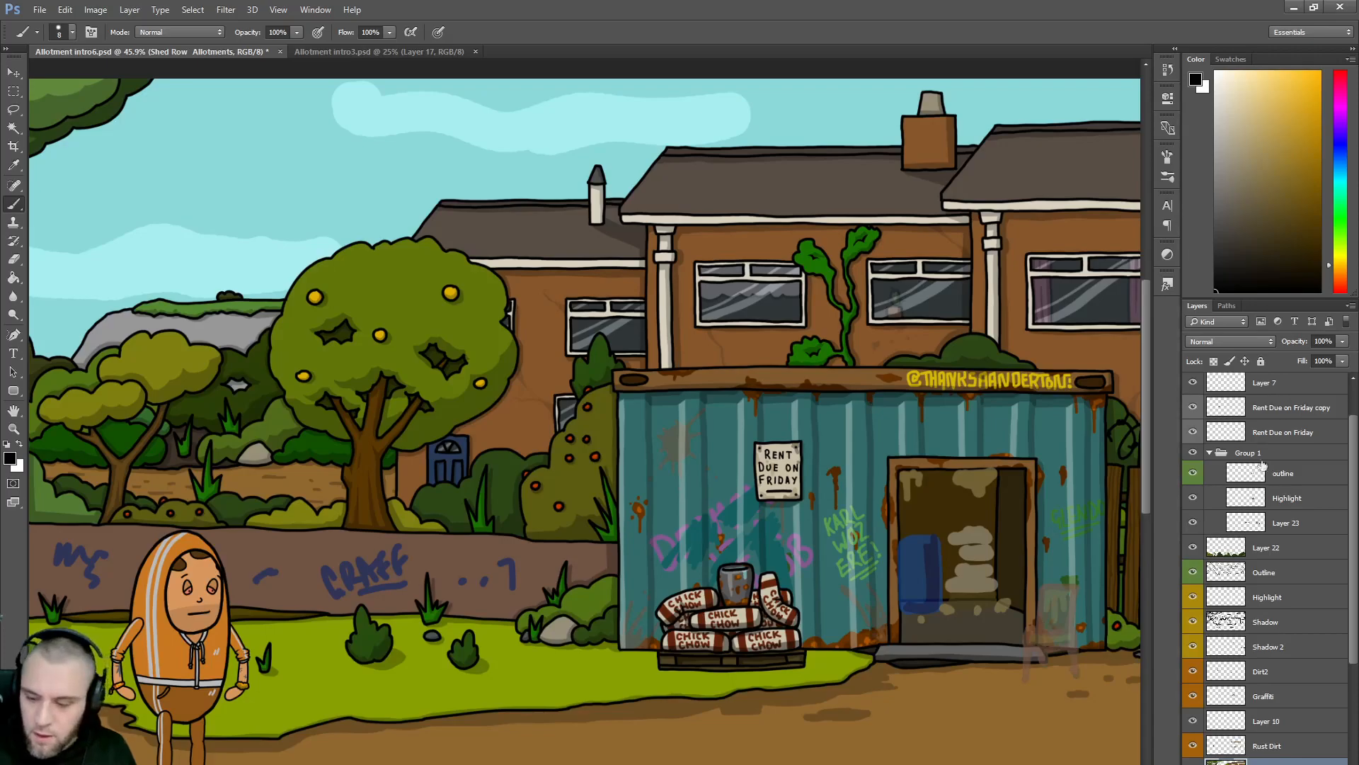
pyautogui.click(1210, 453)
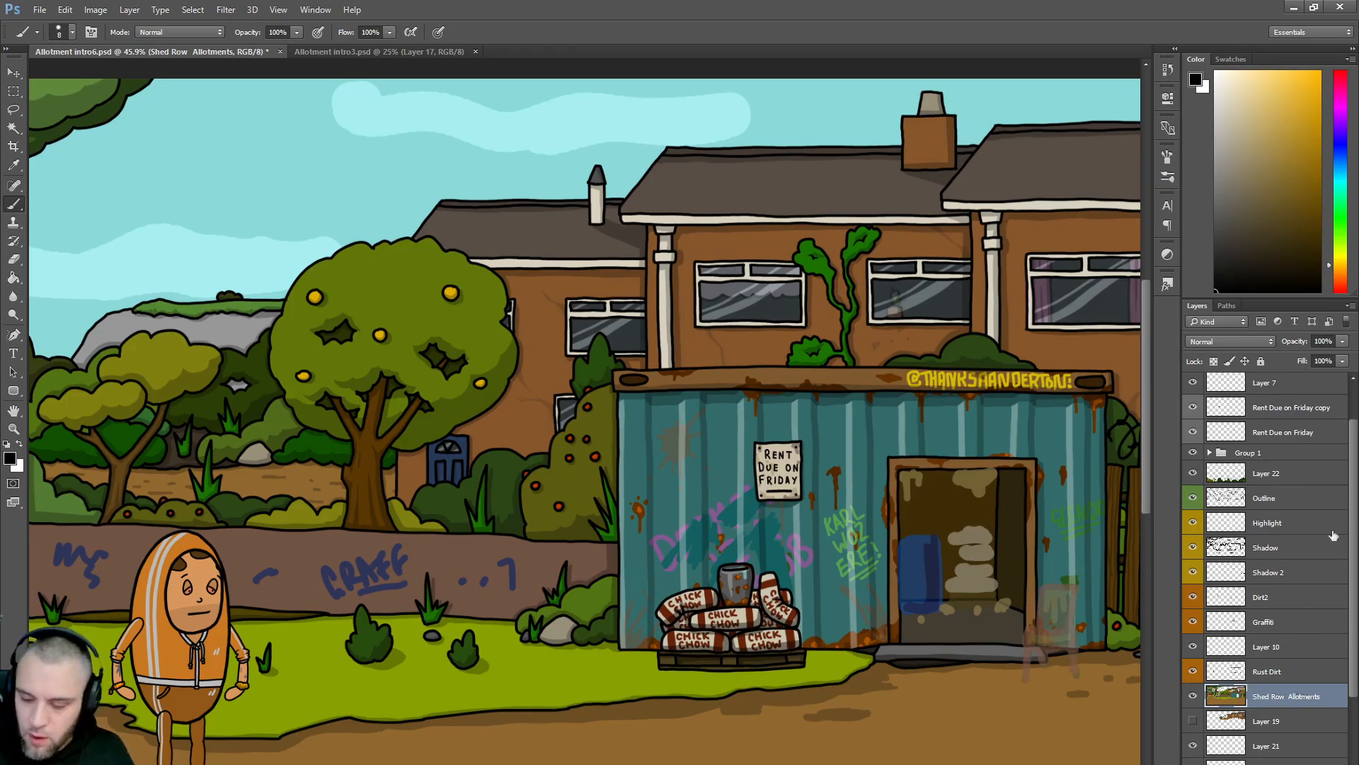
pyautogui.scroll(2, 1356, 518)
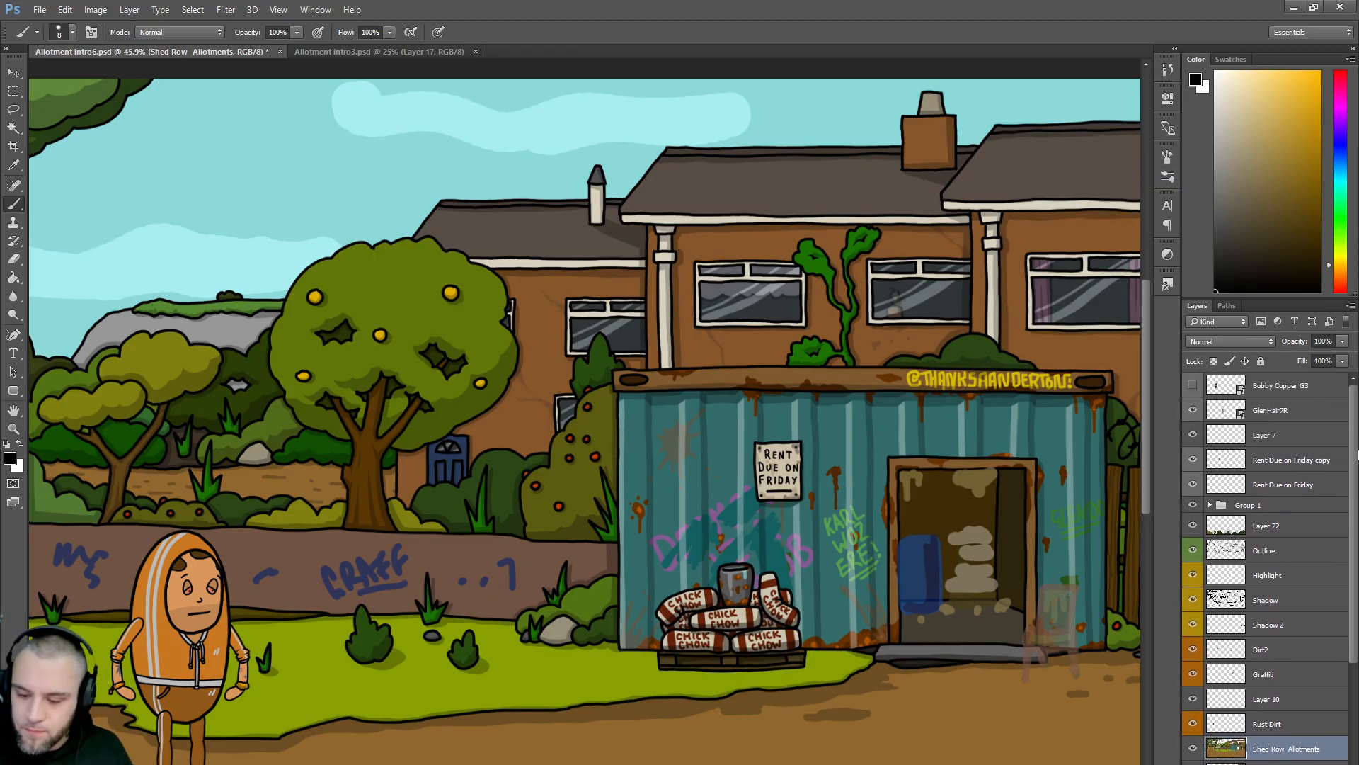
pyautogui.scroll(-4, 1357, 454)
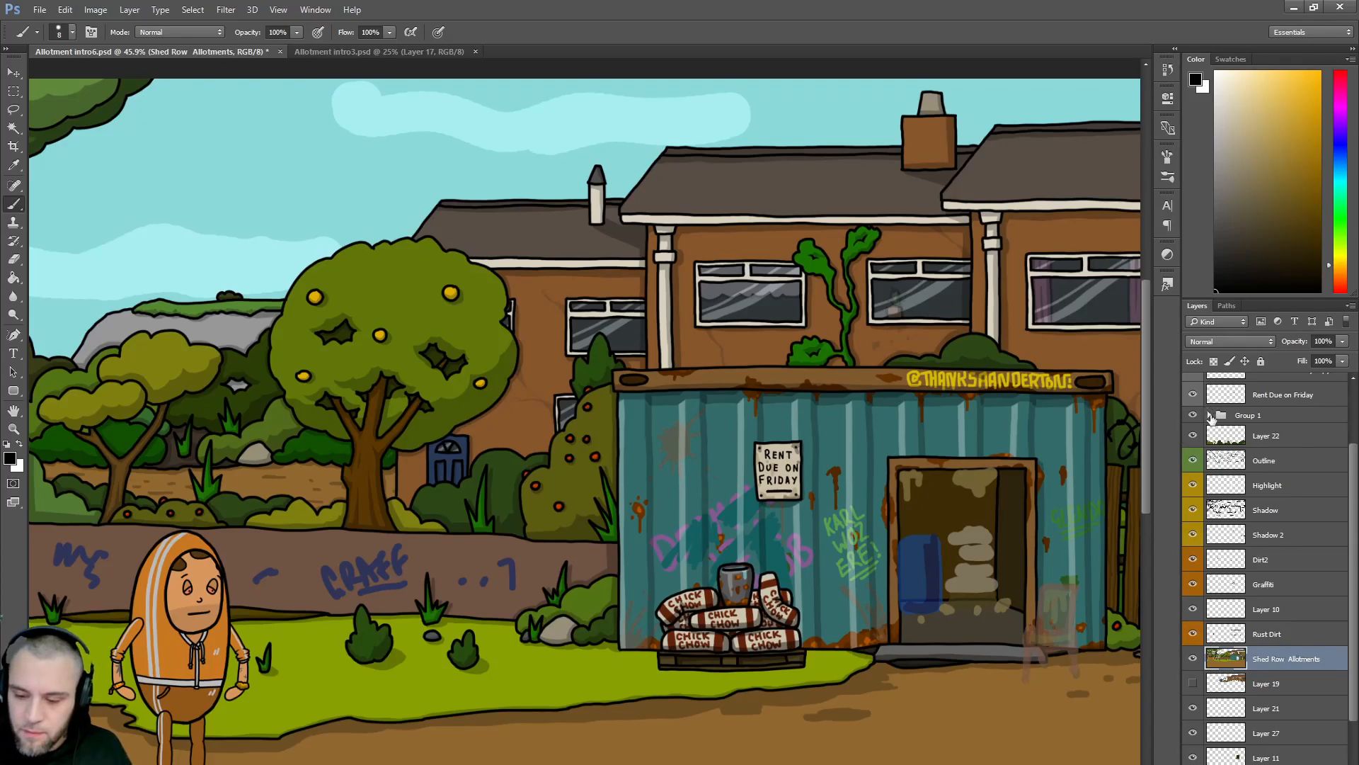
pyautogui.click(1210, 414)
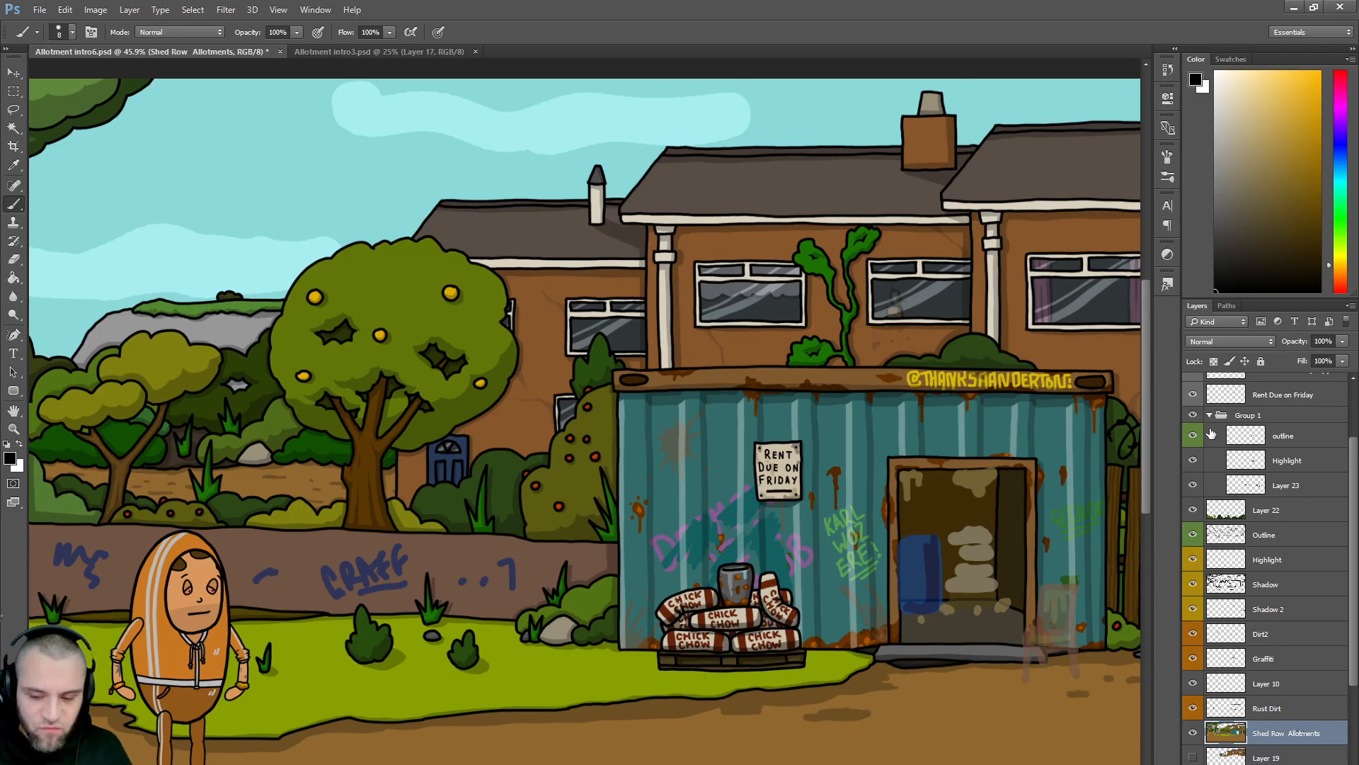
pyautogui.click(1281, 438)
pyautogui.moveTo(1283, 438); pyautogui.dragTo(1278, 523)
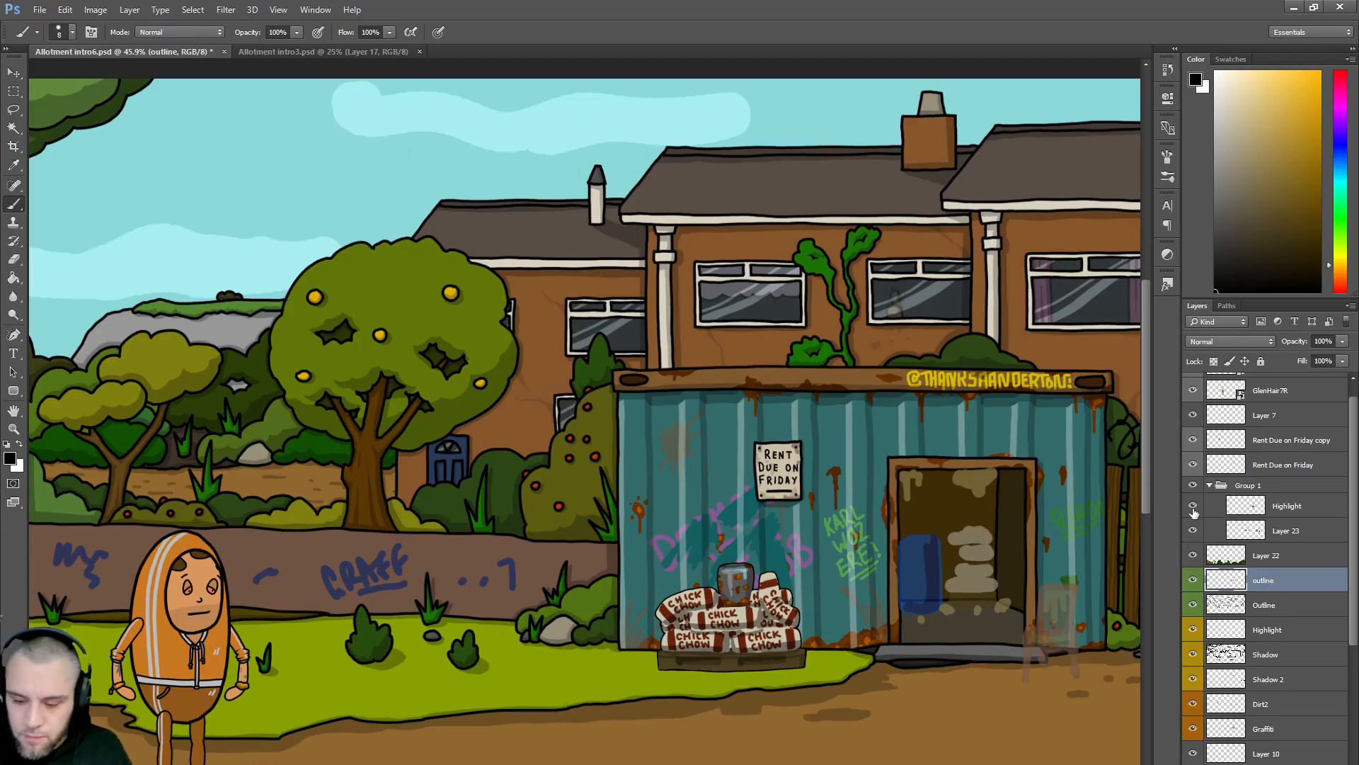
pyautogui.click(1193, 530)
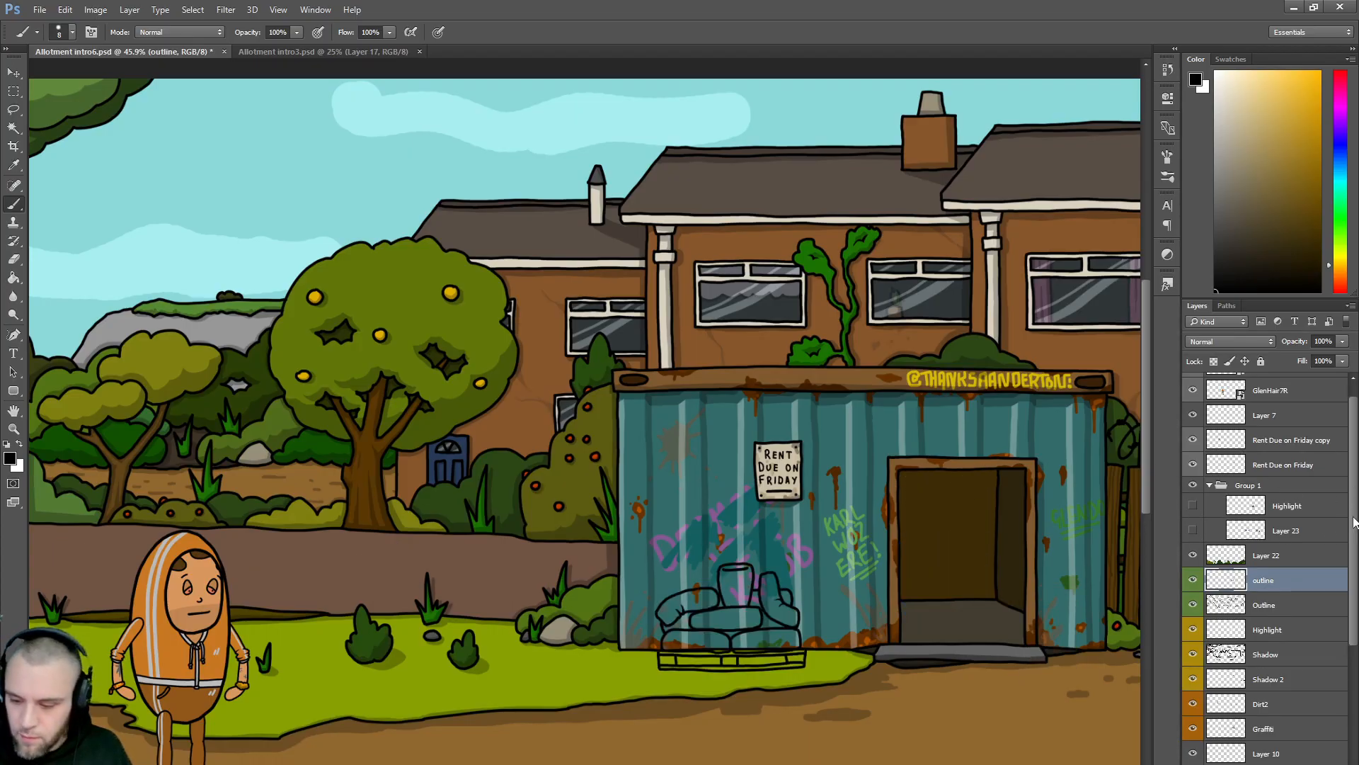
pyautogui.scroll(-2, 1349, 528)
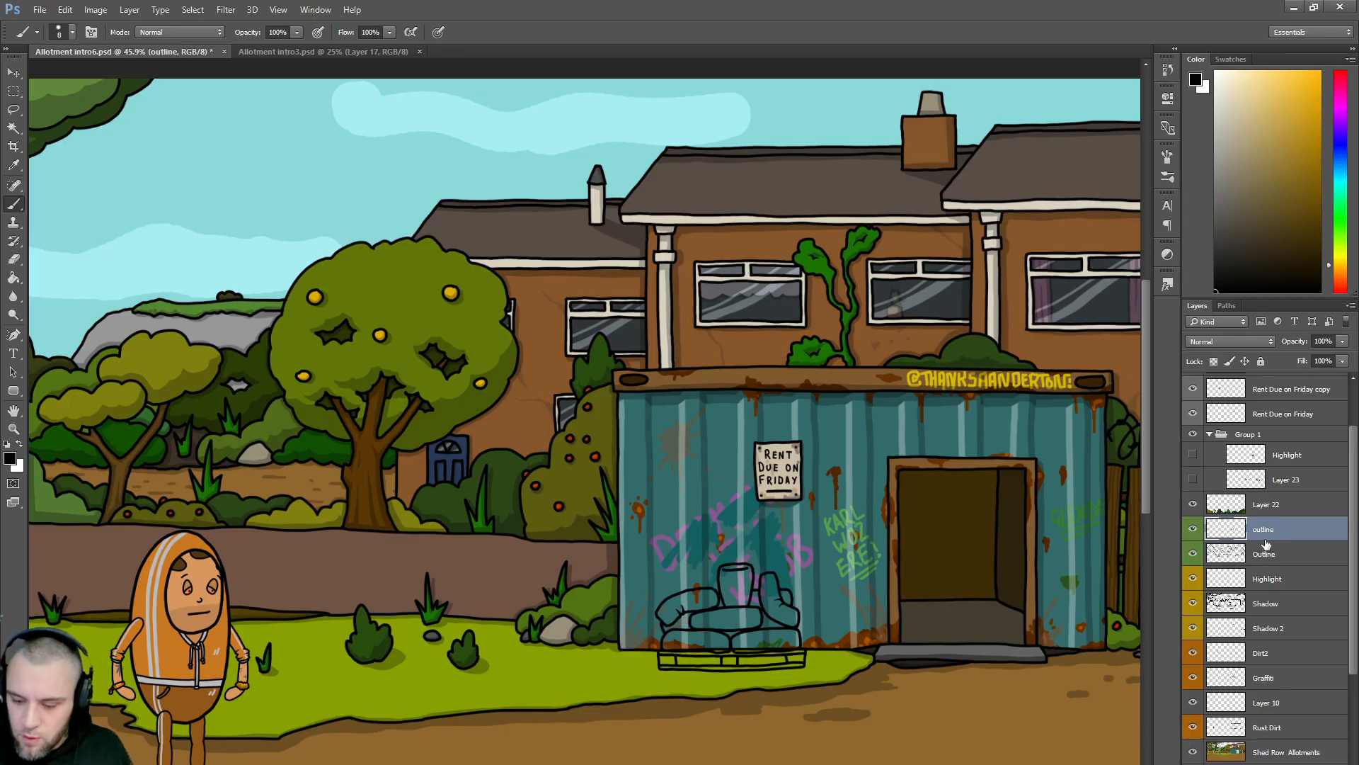
# - Merge the sacks' outline layer with the scene's Outline layer and check the merged layer's visibility
pyautogui.click(1265, 554)
pyautogui.scroll(3, 736, 671)
pyautogui.press('alt')
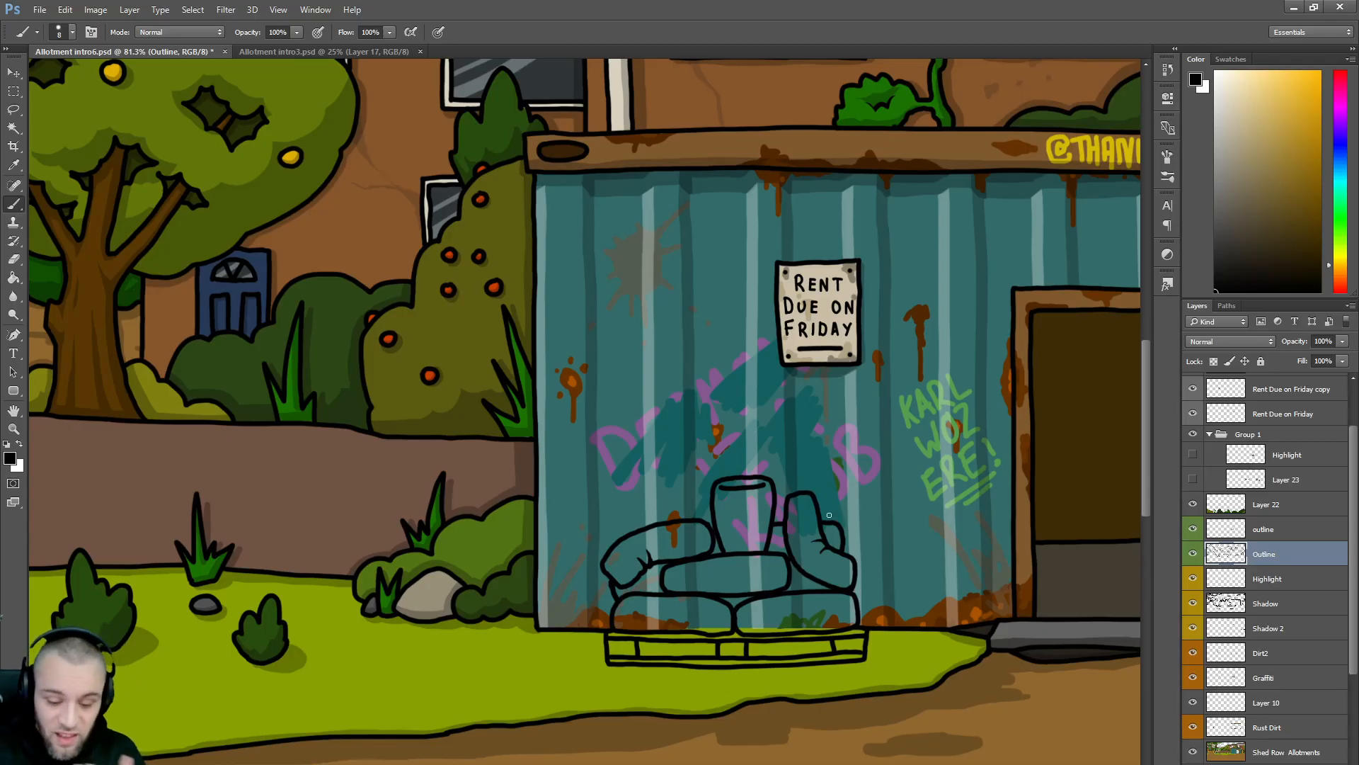
pyautogui.rightClick(1270, 531)
pyautogui.click(1232, 601)
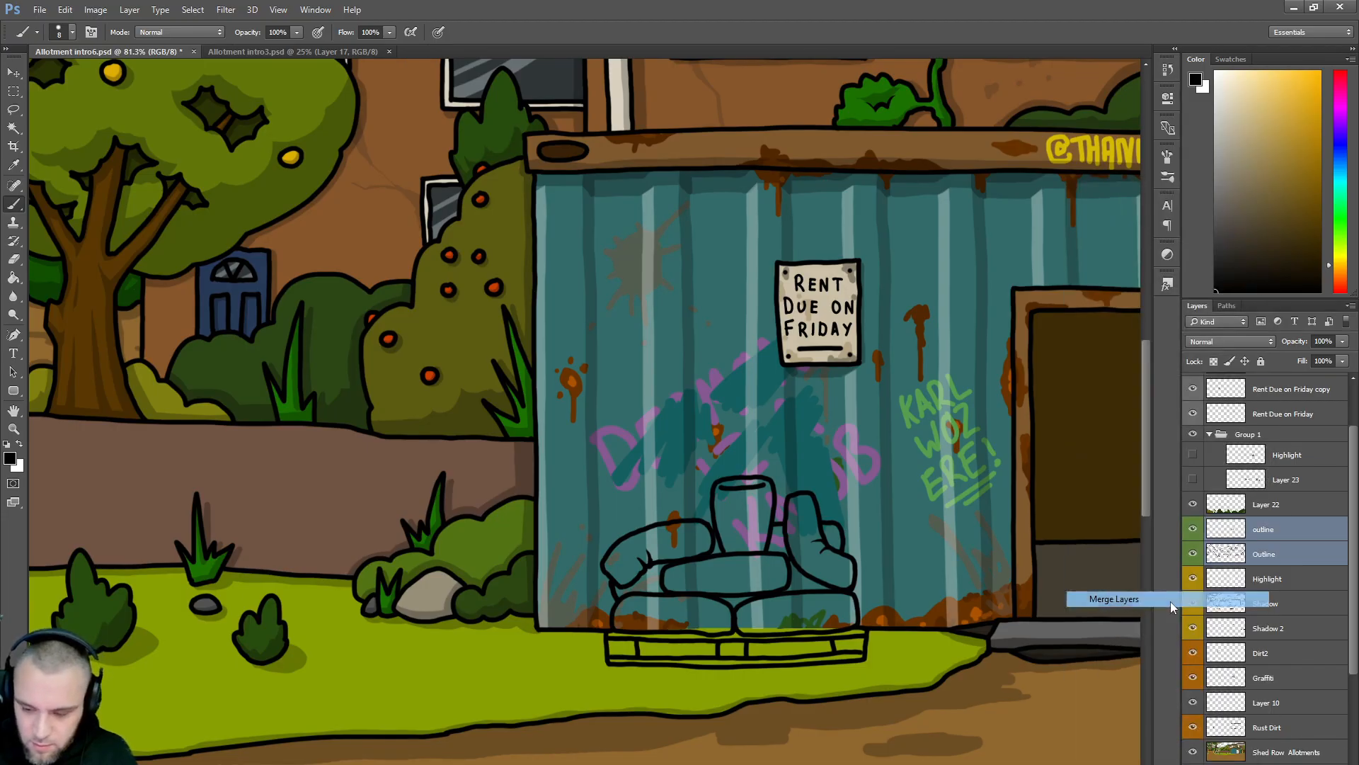
pyautogui.click(1194, 529)
pyautogui.click(1194, 529)
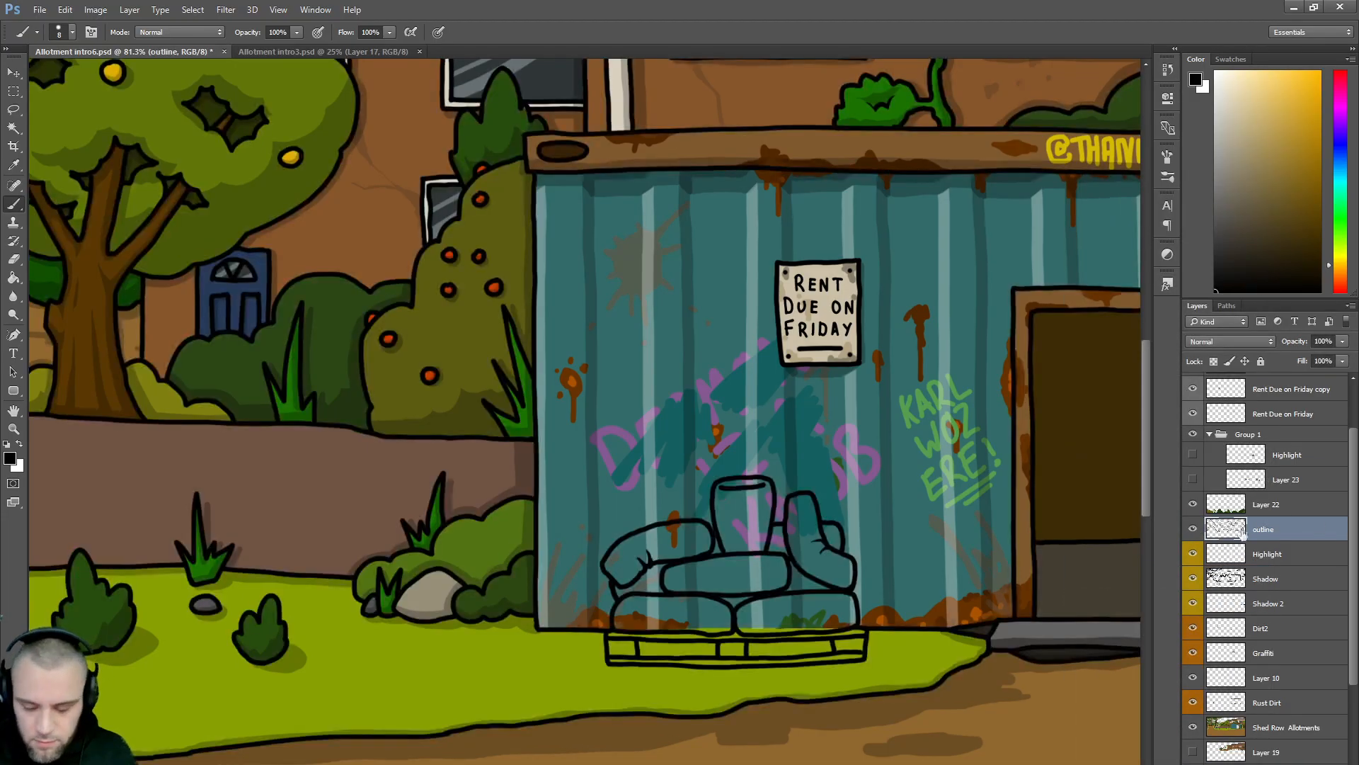
# - Move the Highlight layer from Group 1 to directly above the Shed Row Allotments layer and make it visible
pyautogui.scroll(3, 1356, 491)
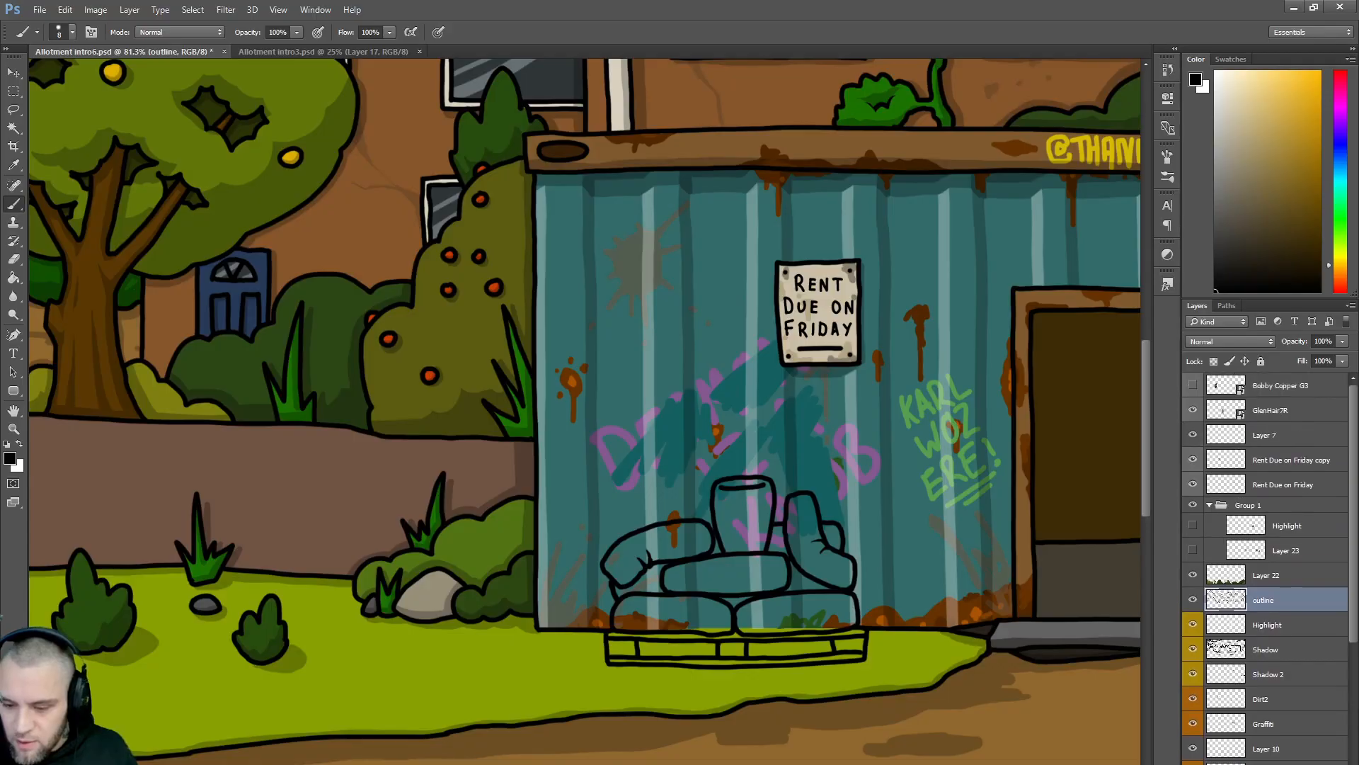
pyautogui.scroll(-4, 1274, 437)
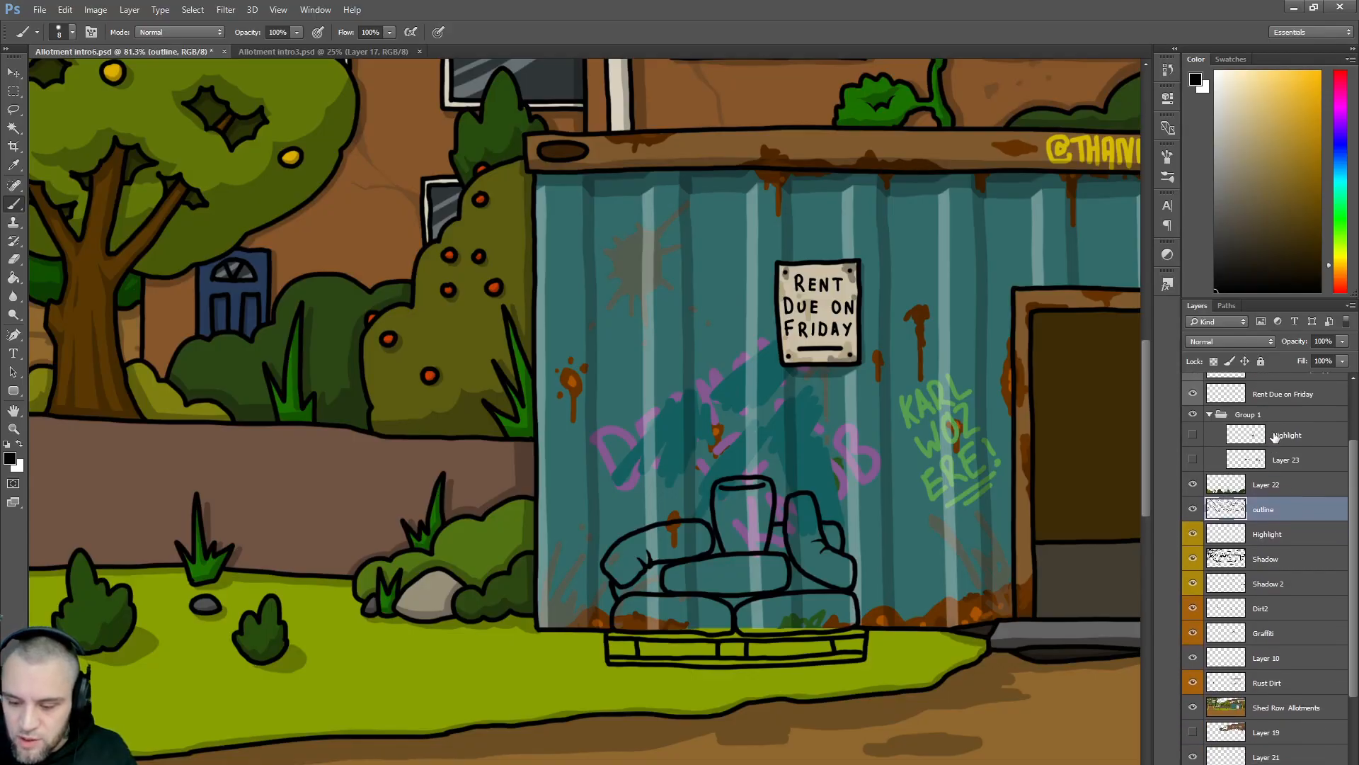
pyautogui.moveTo(1275, 437); pyautogui.dragTo(1287, 701)
pyautogui.scroll(5, 1355, 575)
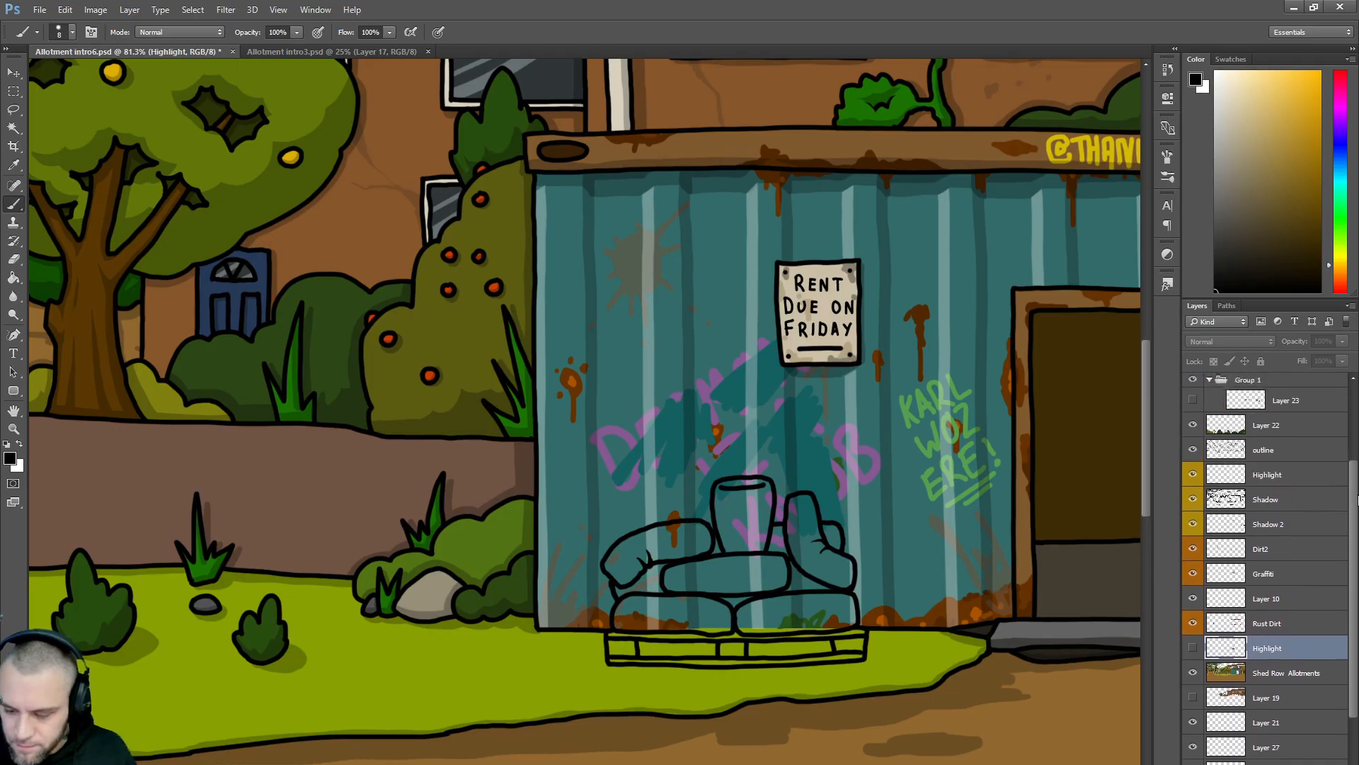
pyautogui.click(1194, 650)
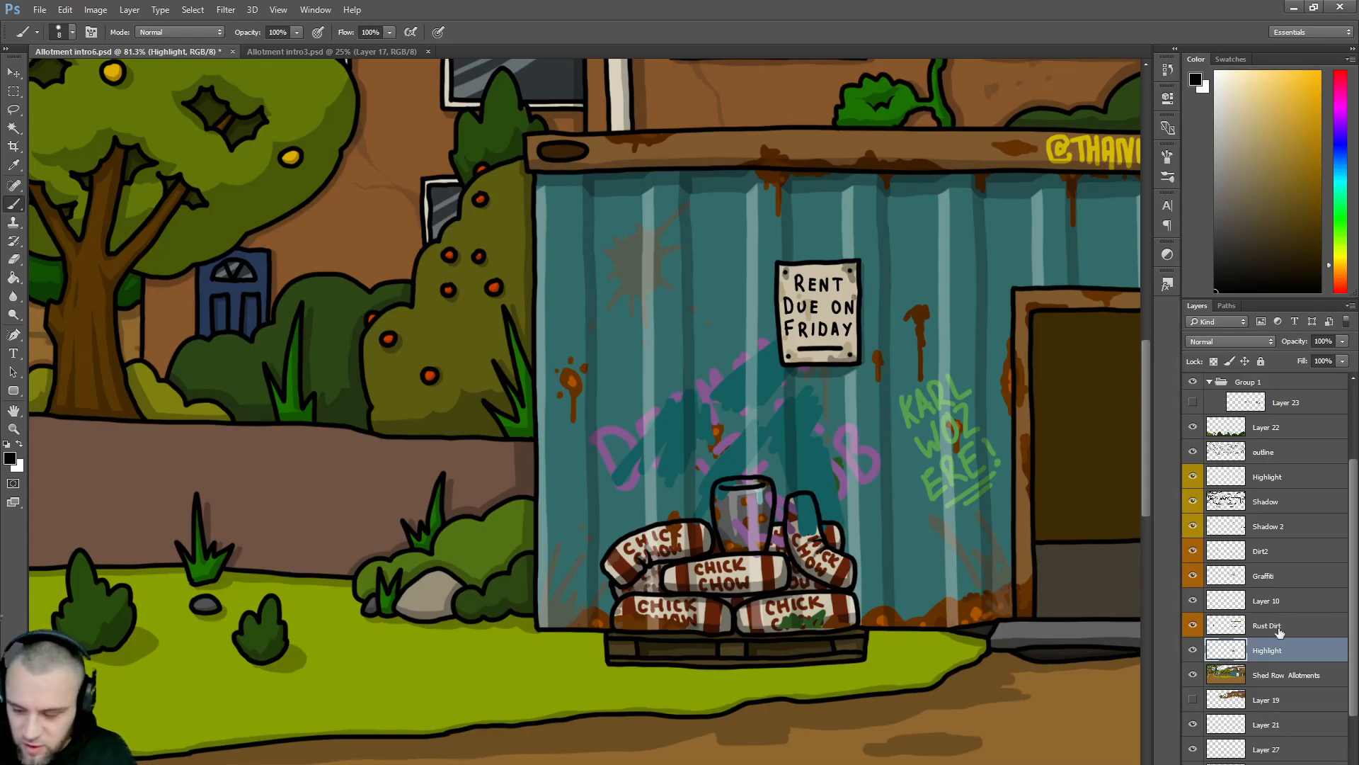
# - Erase the rust and moss covering the lower sacks on the Rust Dirt layer and check Layer 10's visibility
pyautogui.click(1275, 630)
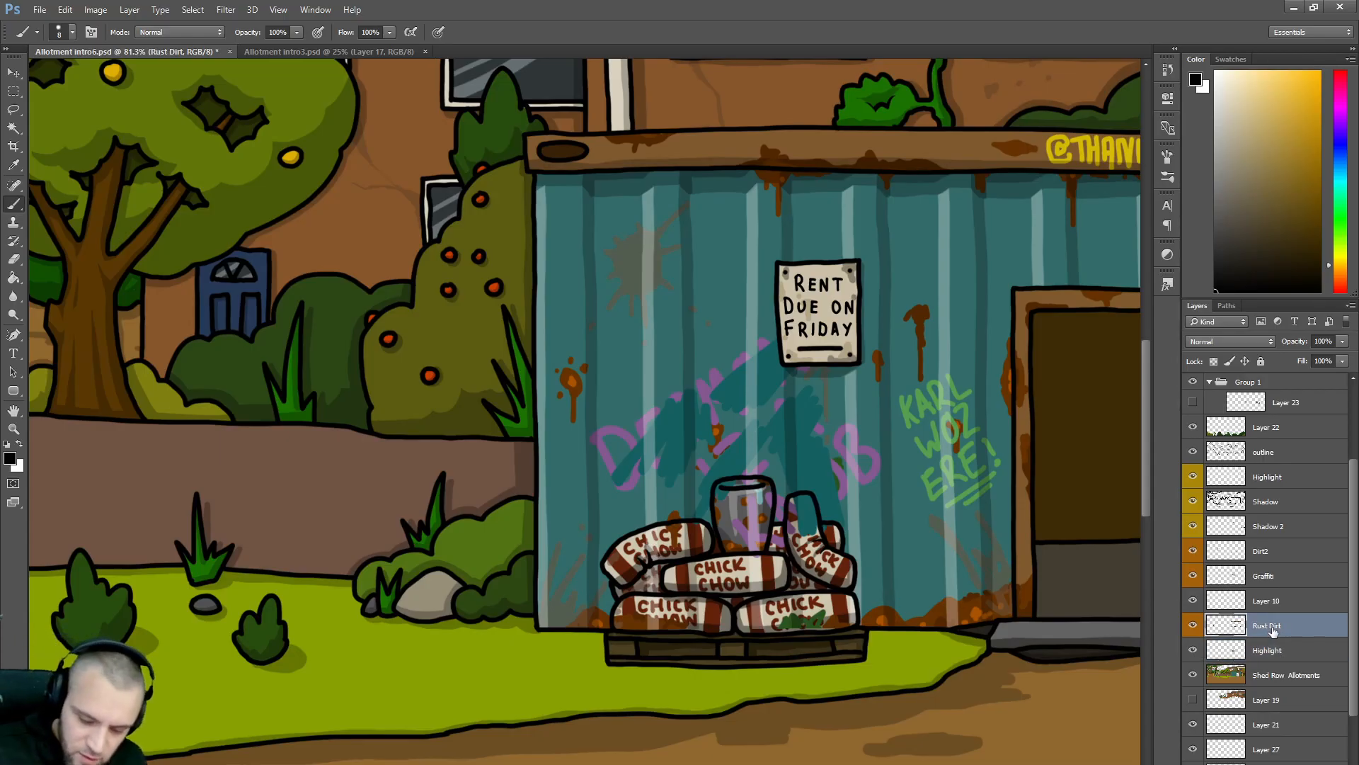
pyautogui.moveTo(824, 617)
pyautogui.mouseDown()
pyautogui.moveTo(627, 626)
pyautogui.moveTo(644, 600)
pyautogui.moveTo(628, 554)
pyautogui.moveTo(650, 600)
pyautogui.mouseUp()
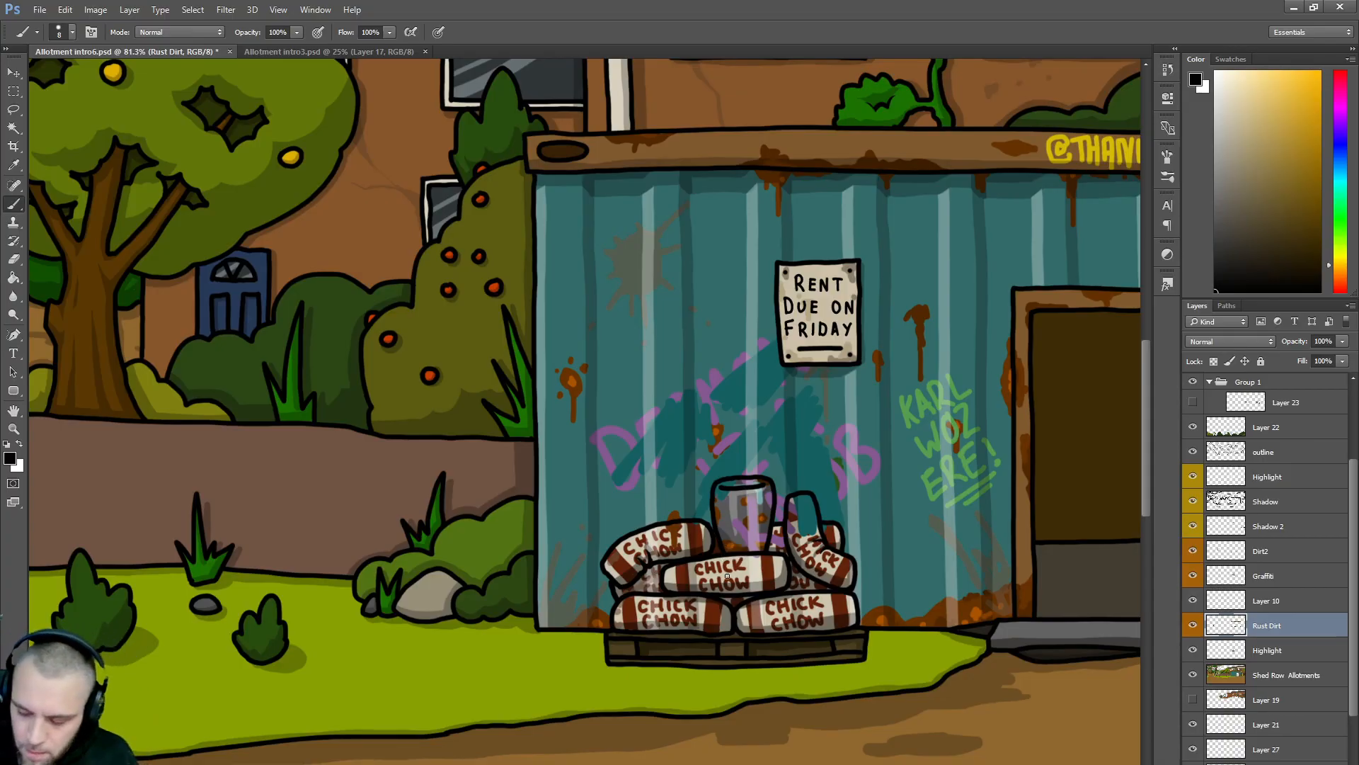
pyautogui.click(1262, 607)
pyautogui.click(1194, 602)
pyautogui.click(1194, 601)
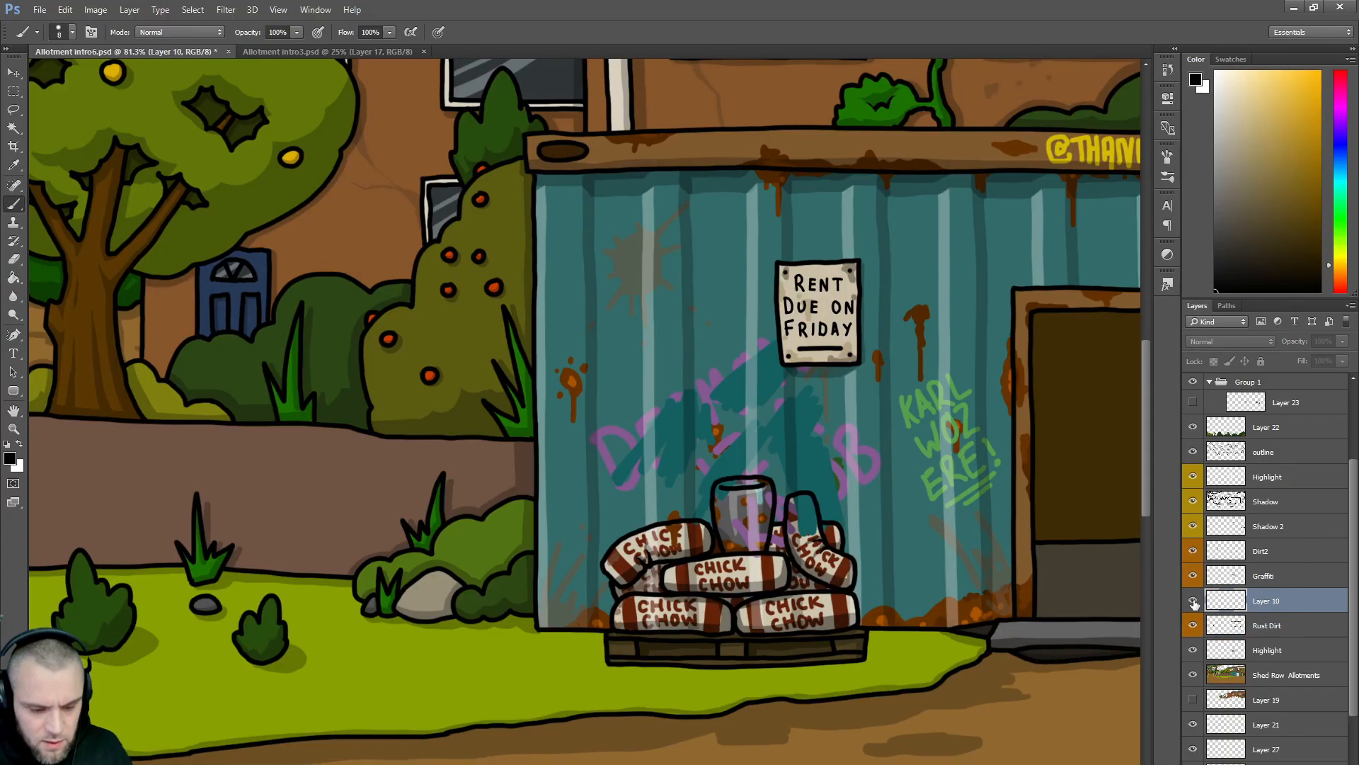
# - Check the Graffiti layer's visibility and erase the purple graffiti covering the metal bin and the sacks
pyautogui.click(1262, 576)
pyautogui.click(1194, 576)
pyautogui.click(1194, 576)
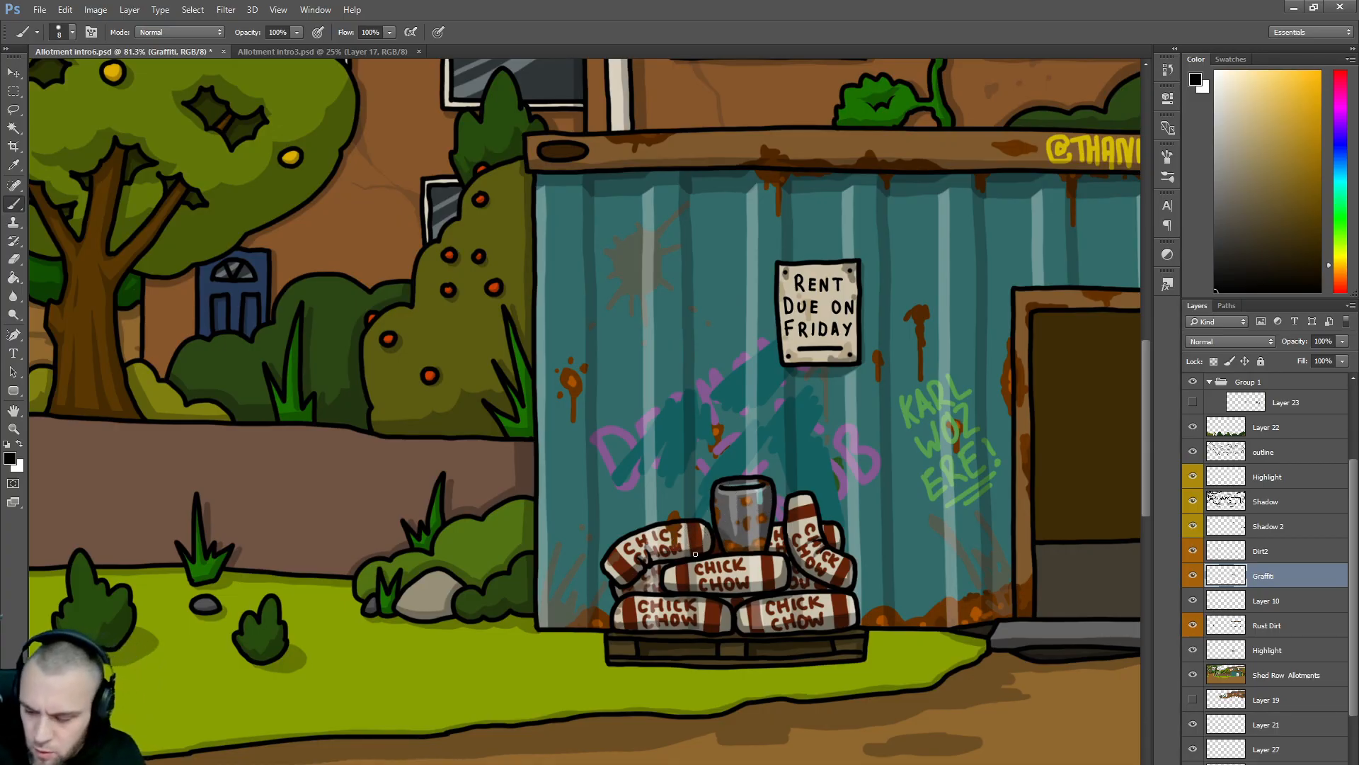
# - Erase the container's remaining marks over the sacks and bin on the Rust Dirt, Dirt2, Highlight and Shadow layers
pyautogui.click(1284, 628)
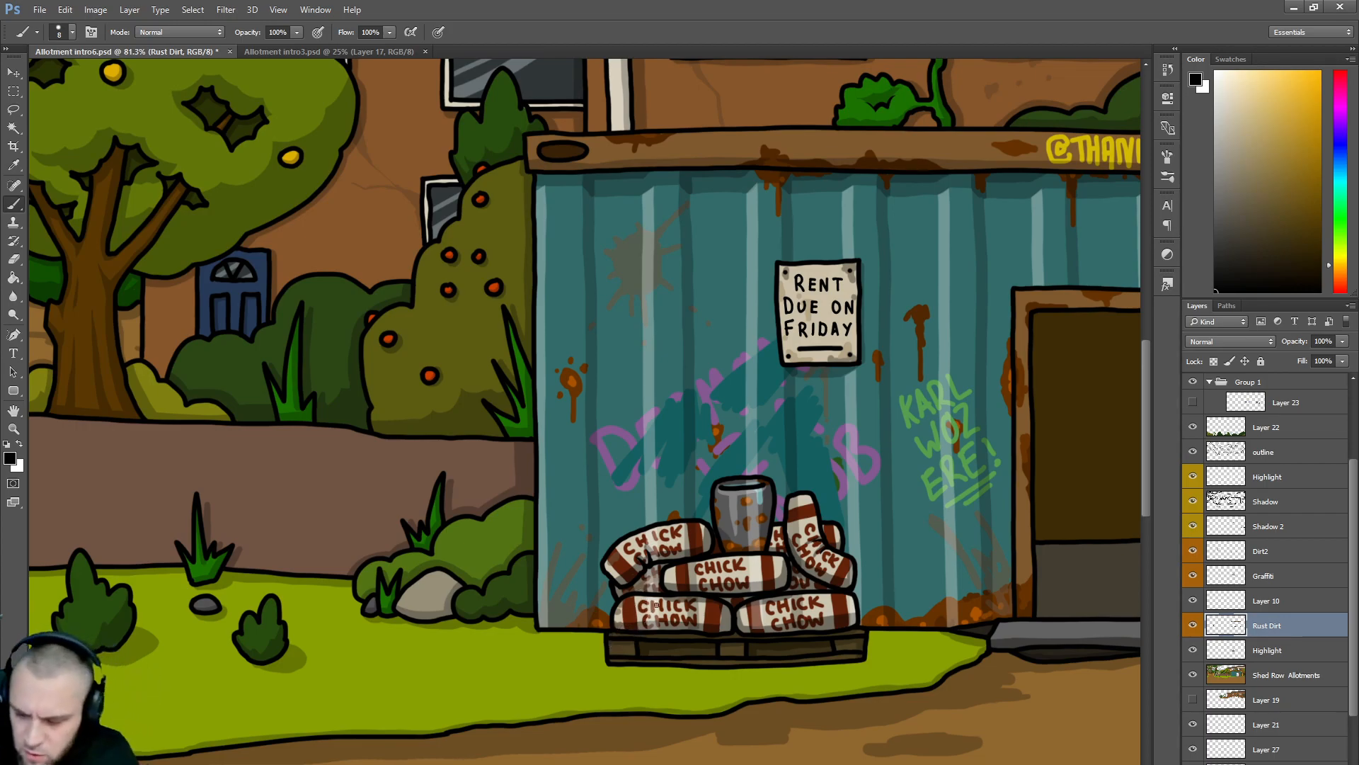
pyautogui.click(1271, 555)
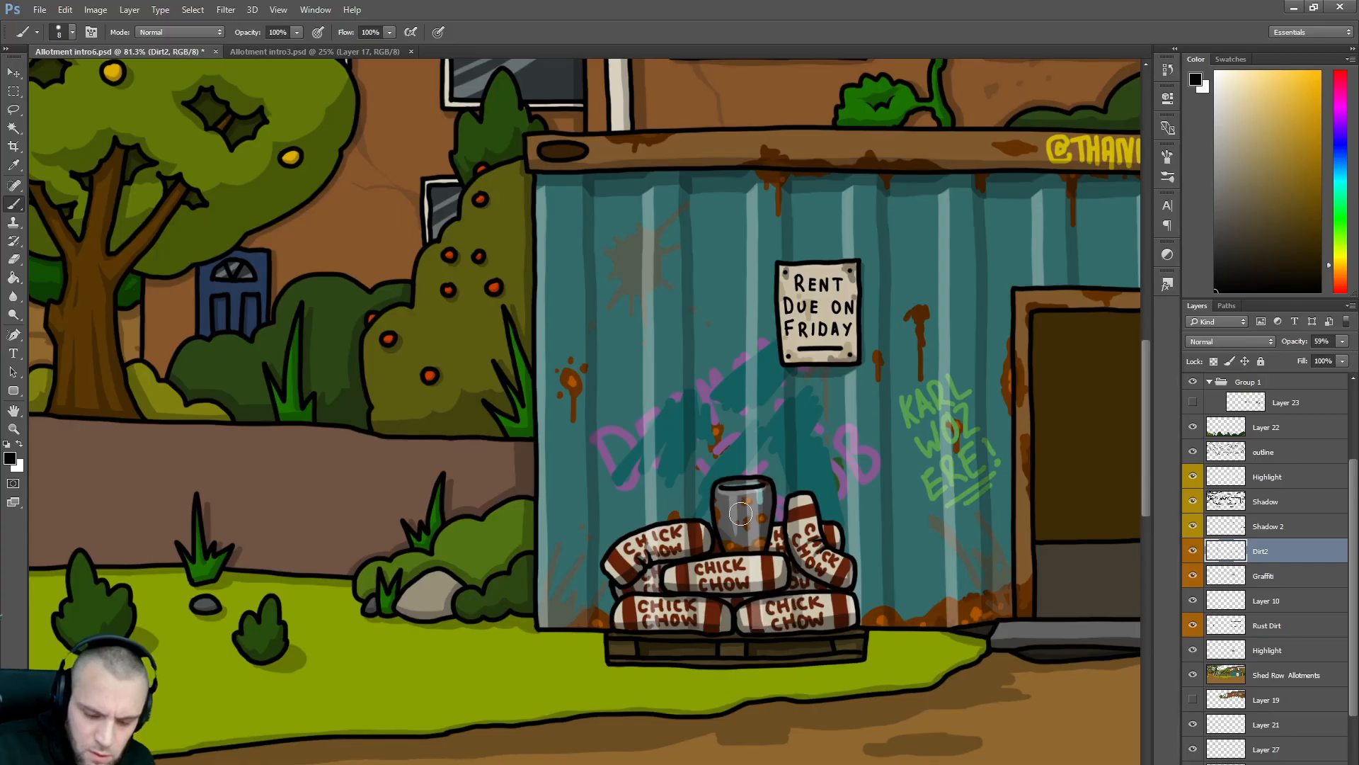
pyautogui.click(1288, 480)
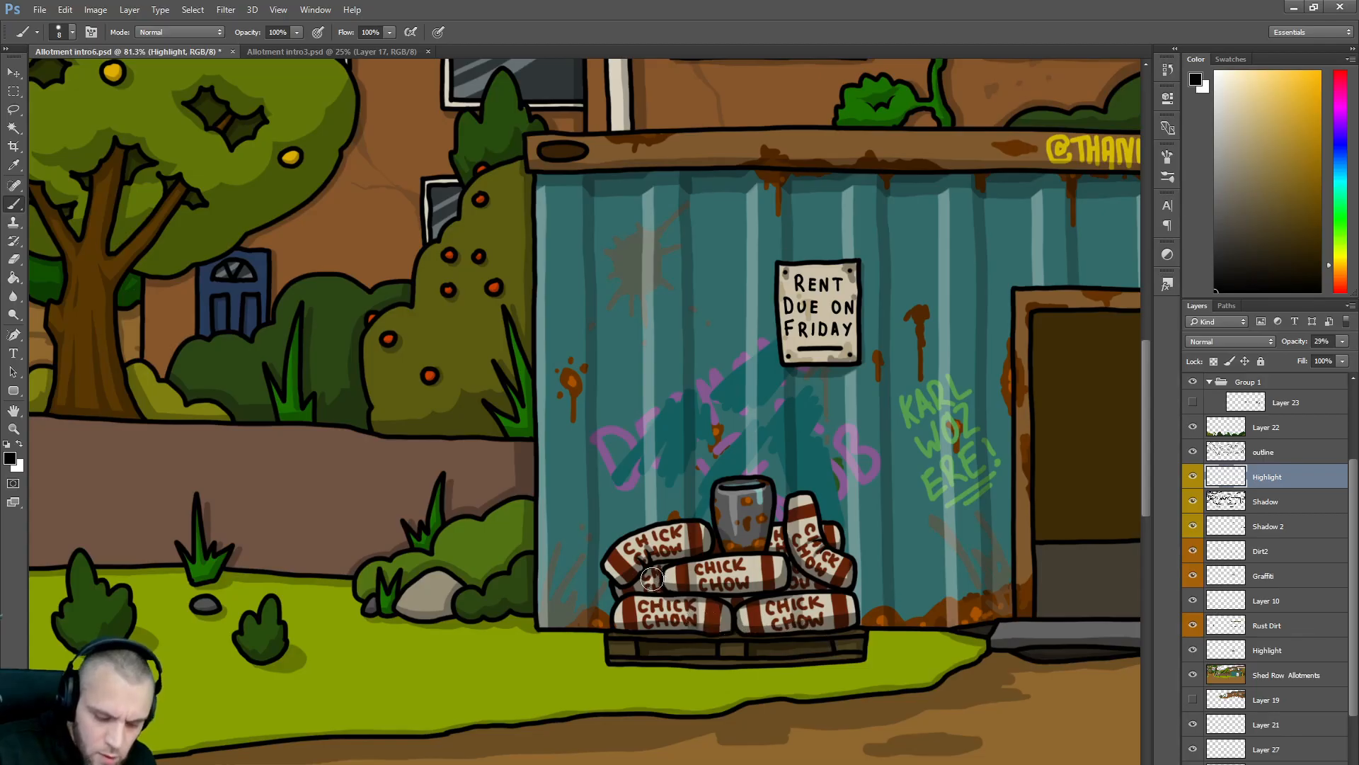
pyautogui.click(1279, 503)
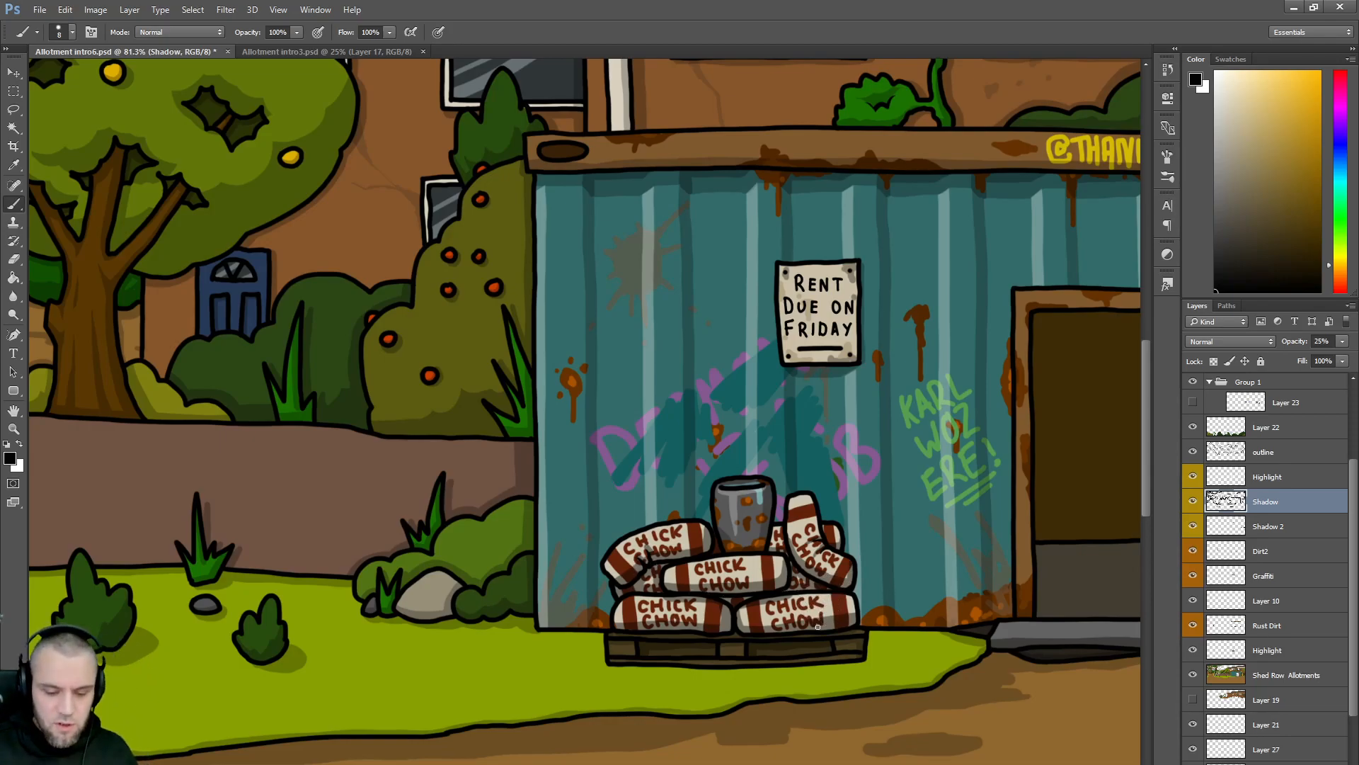
# - Assign the green colour label to the outline layer
pyautogui.scroll(-1, 904, 556)
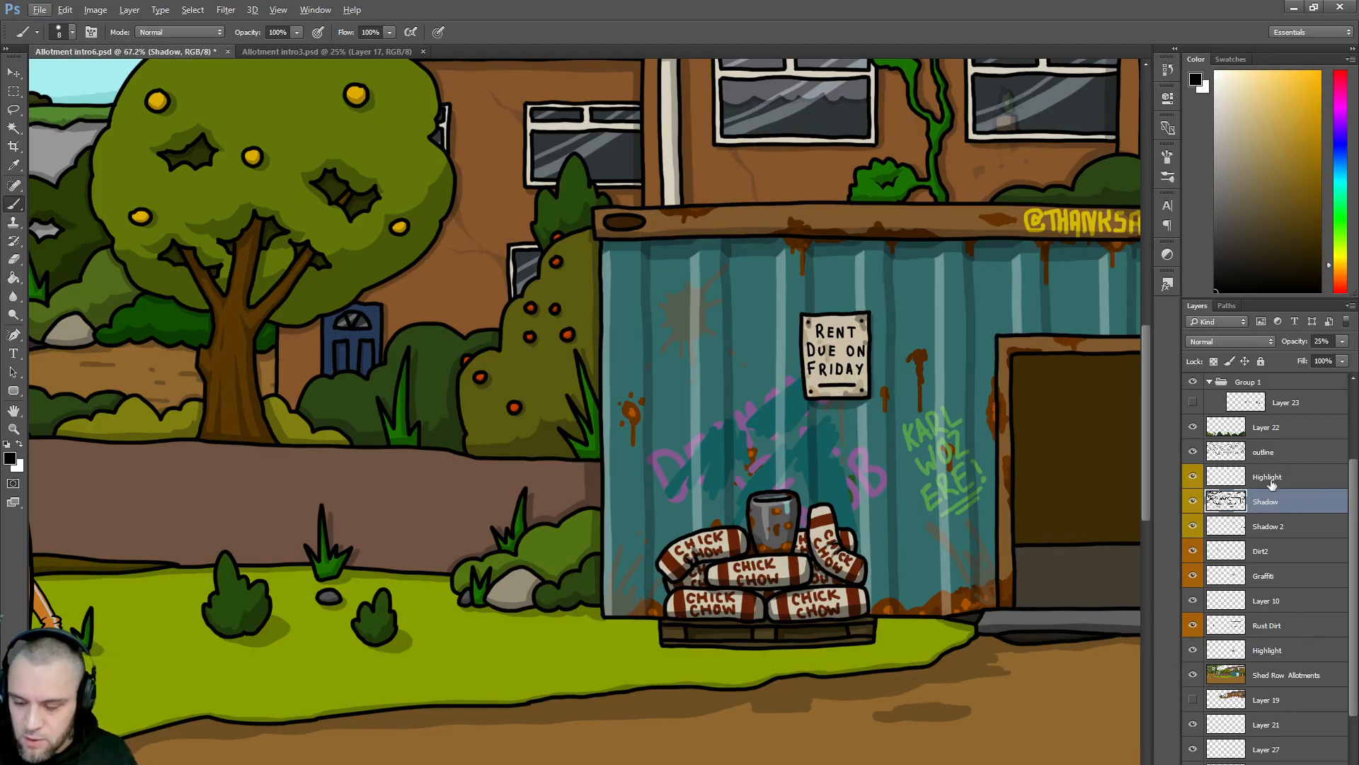
pyautogui.moveTo(1353, 501); pyautogui.dragTo(1354, 475)
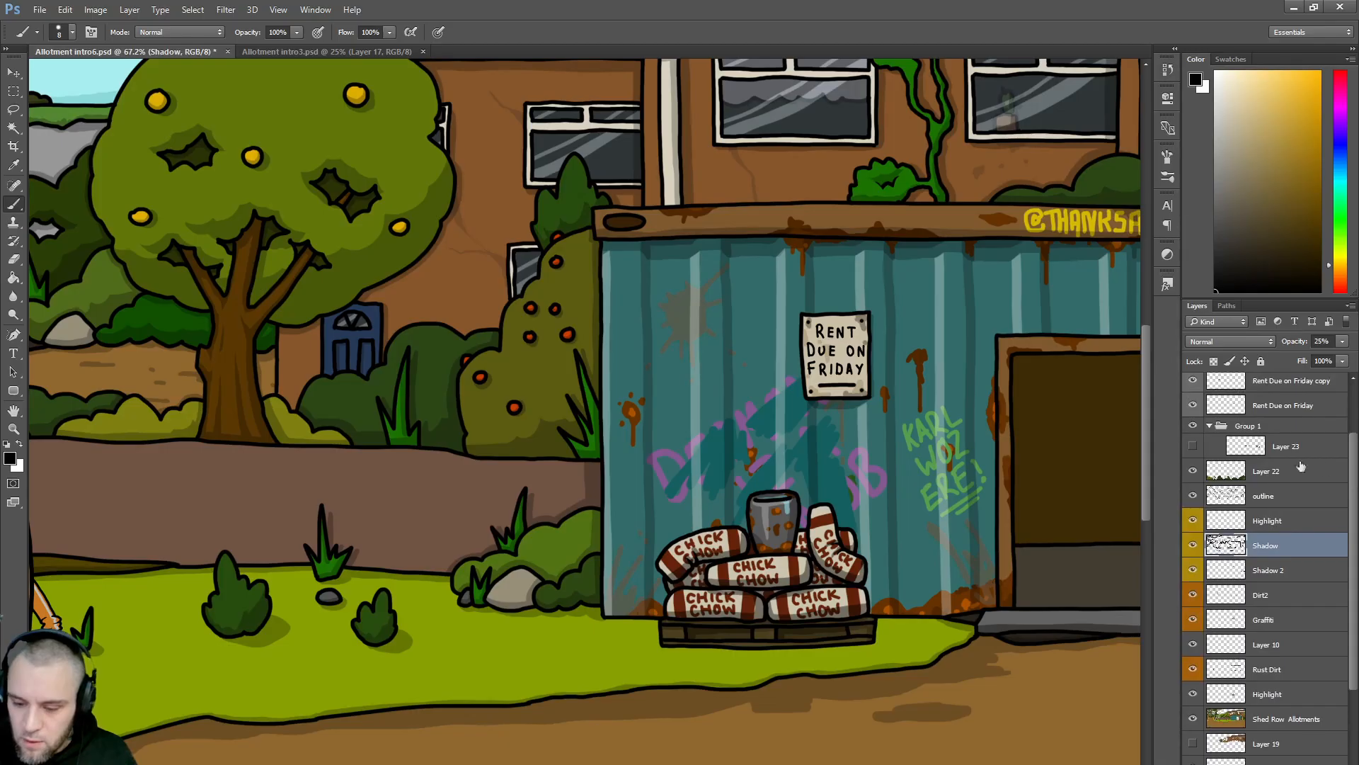
pyautogui.rightClick(1264, 497)
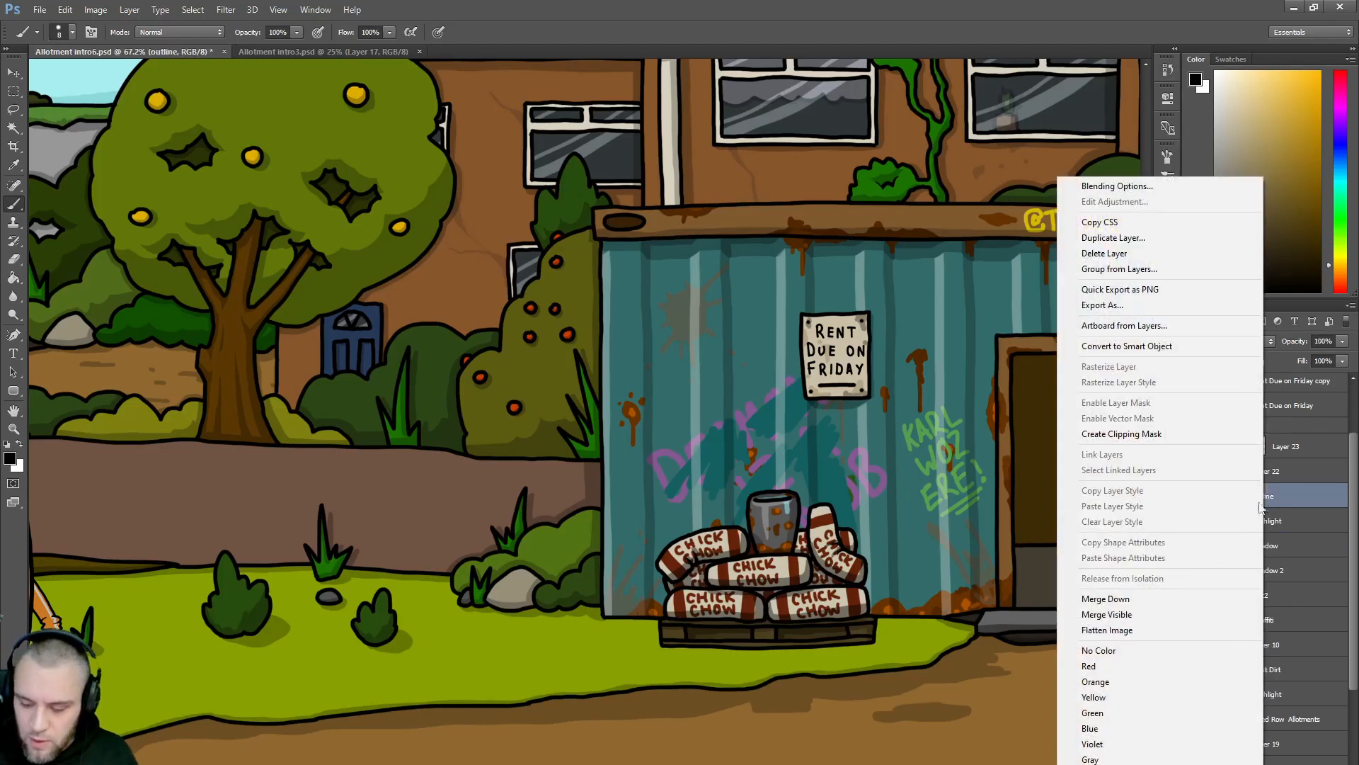
pyautogui.click(1083, 717)
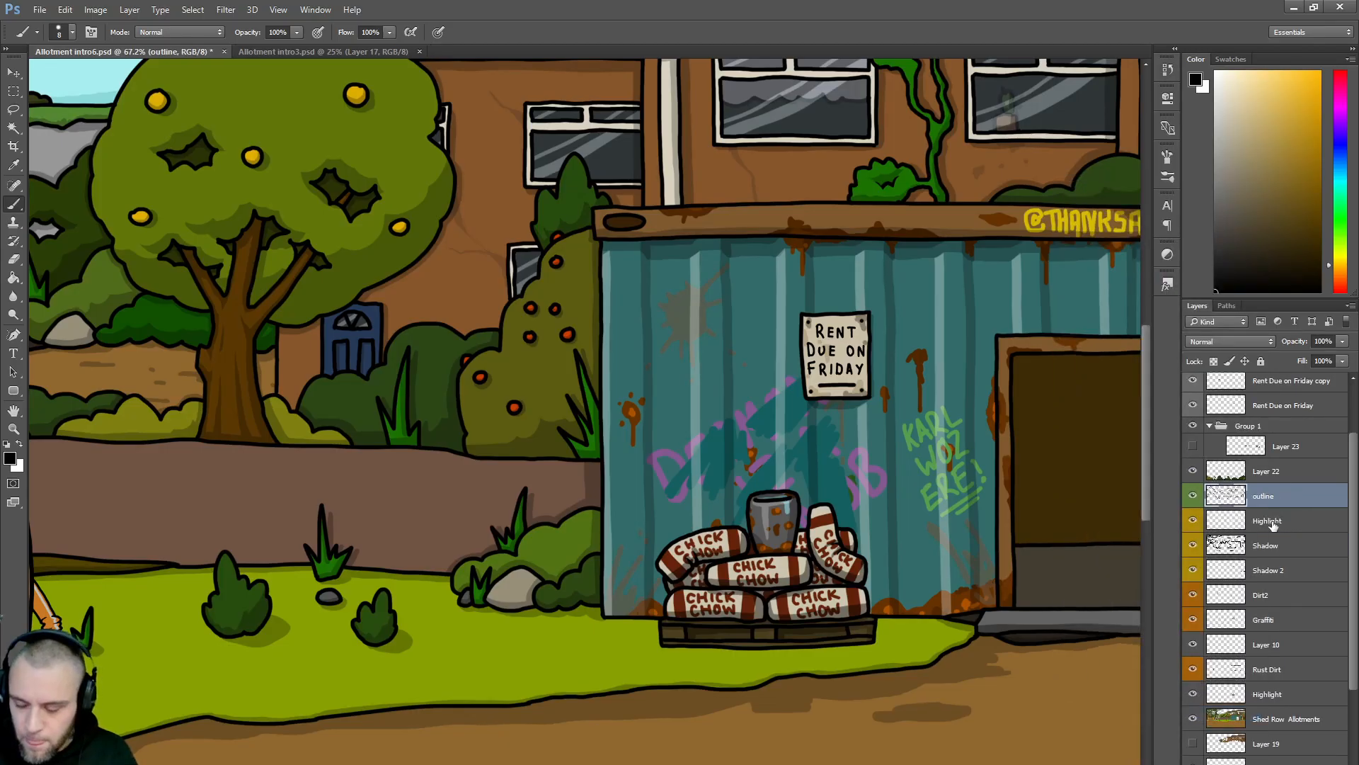
# - Hide the yellow-labelled Highlight layer and check what the Shadow layer contributes by toggling its visibility
pyautogui.click(1194, 522)
pyautogui.click(1193, 522)
pyautogui.click(1193, 521)
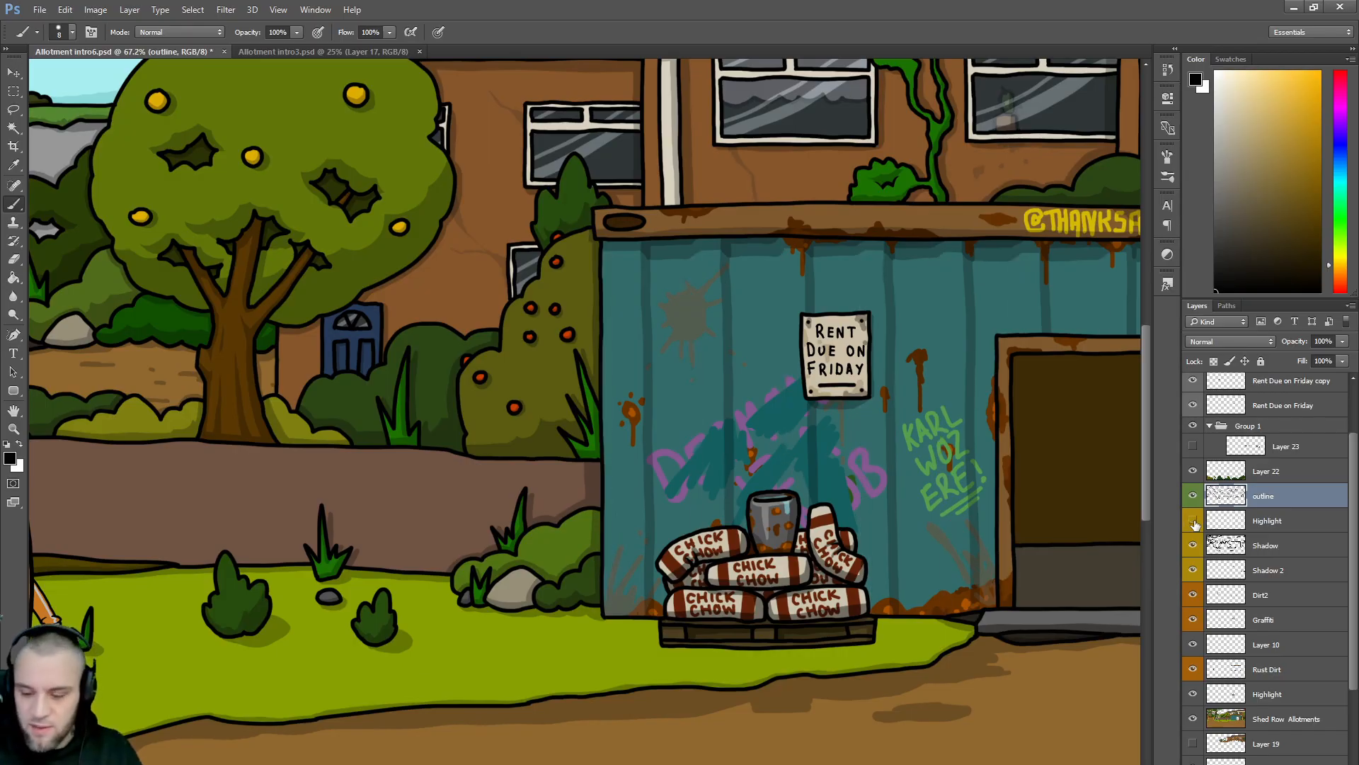
pyautogui.click(1194, 546)
pyautogui.click(1193, 546)
pyautogui.click(1194, 547)
pyautogui.click(1193, 547)
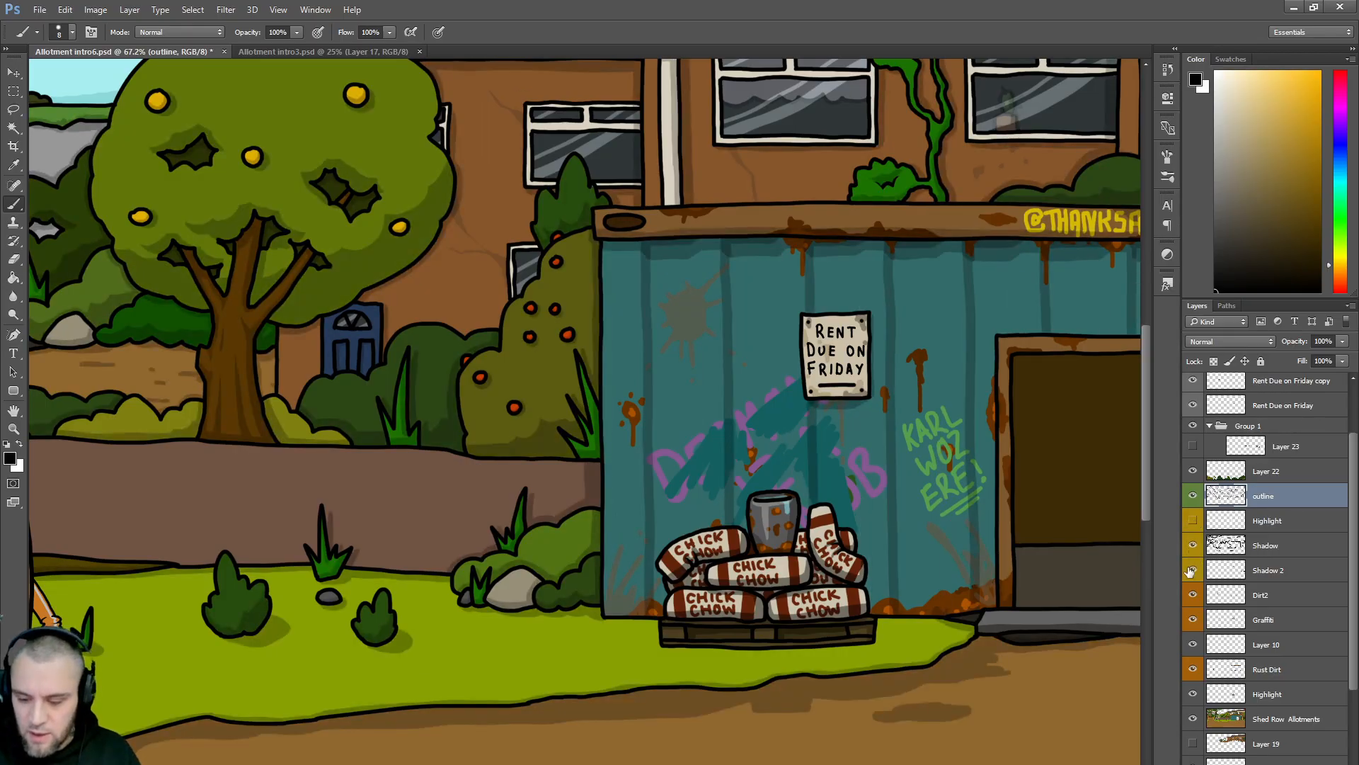
# - Check the contents of the Shadow 2, Dirt2 and Graffiti layers by toggling their visibility
pyautogui.click(1193, 570)
pyautogui.click(1194, 571)
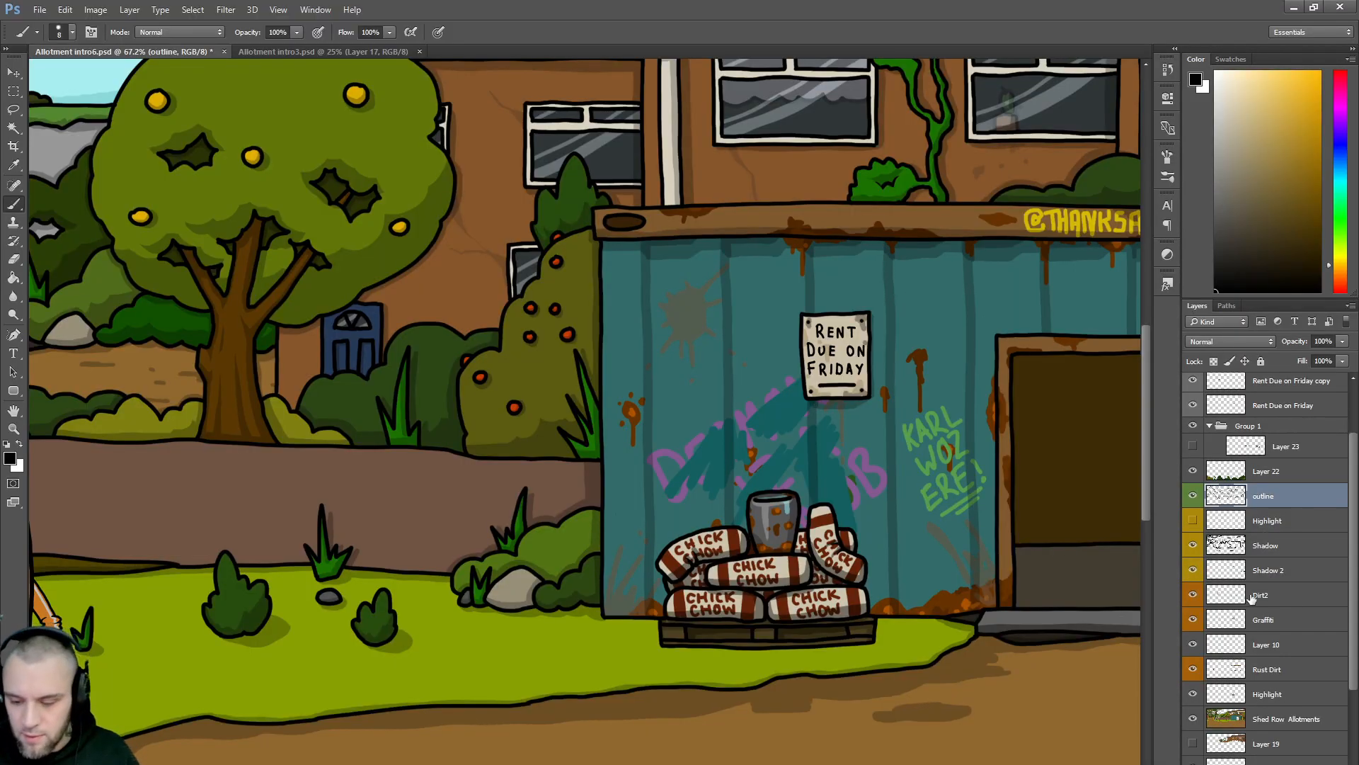
pyautogui.click(1194, 596)
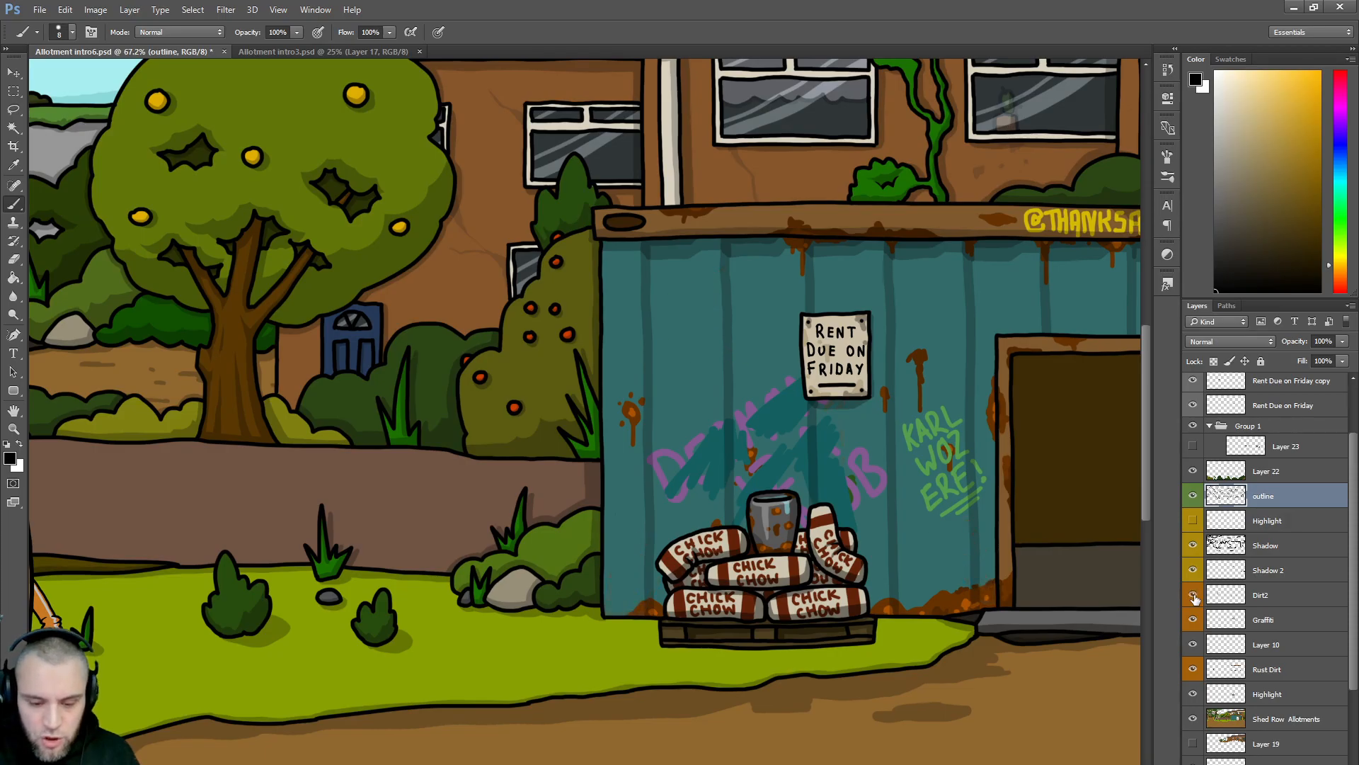
pyautogui.click(1193, 620)
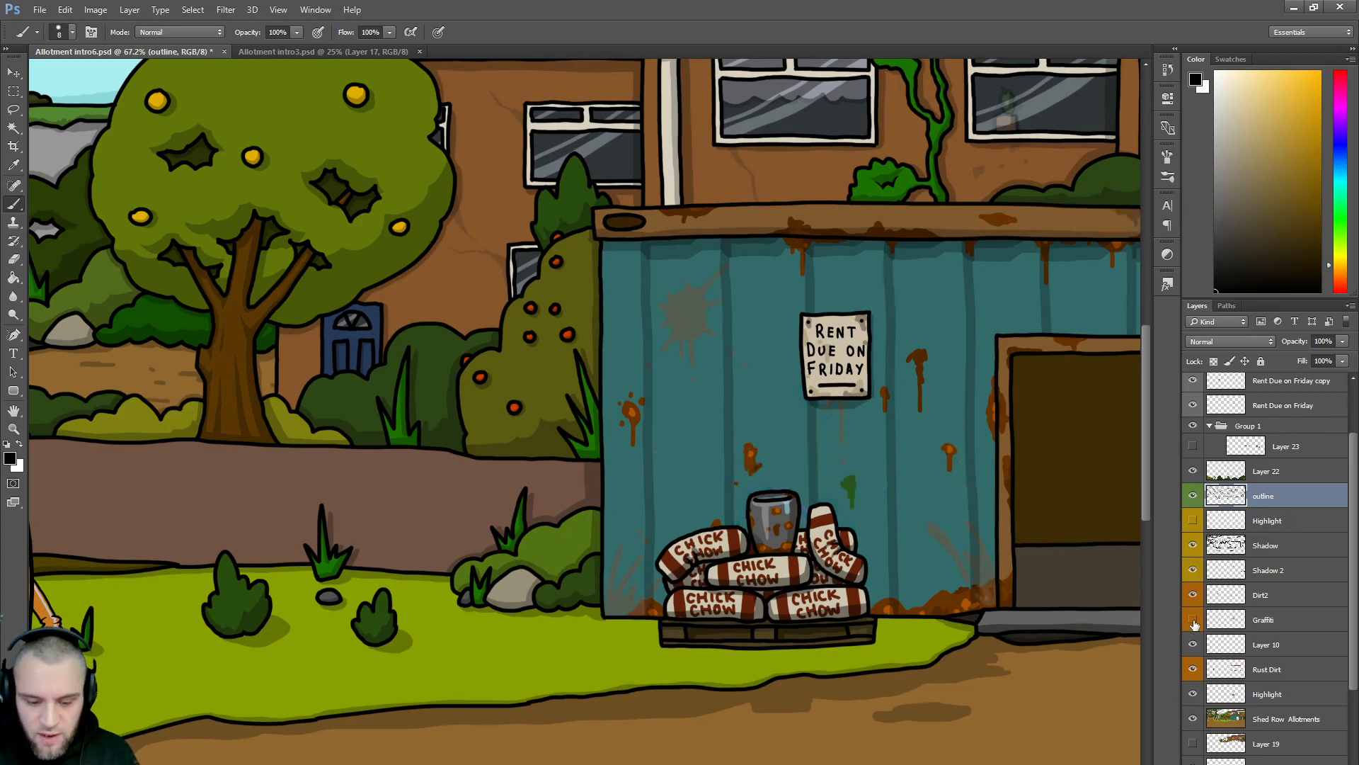
pyautogui.click(1194, 620)
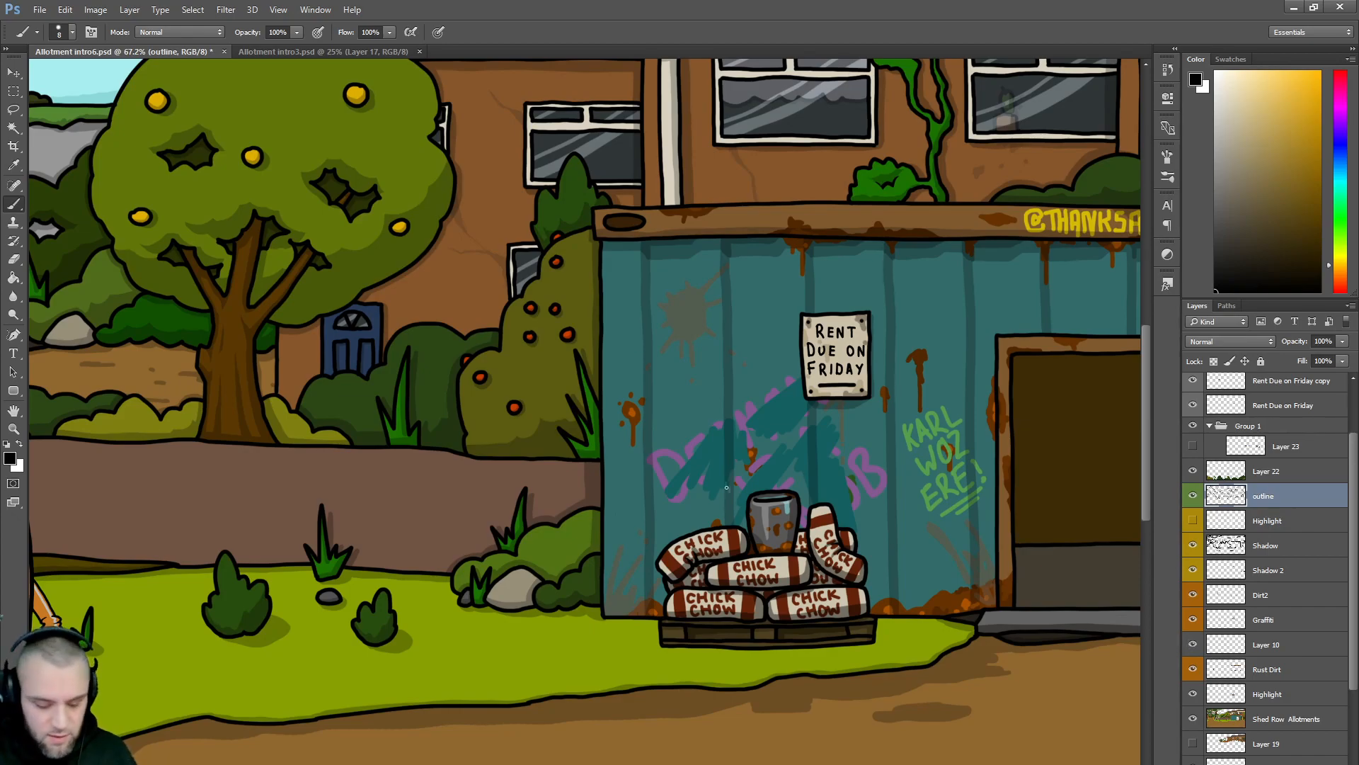
# - Check Layer 10's effect on the full scene and delete the layer
pyautogui.scroll(-6, 723, 488)
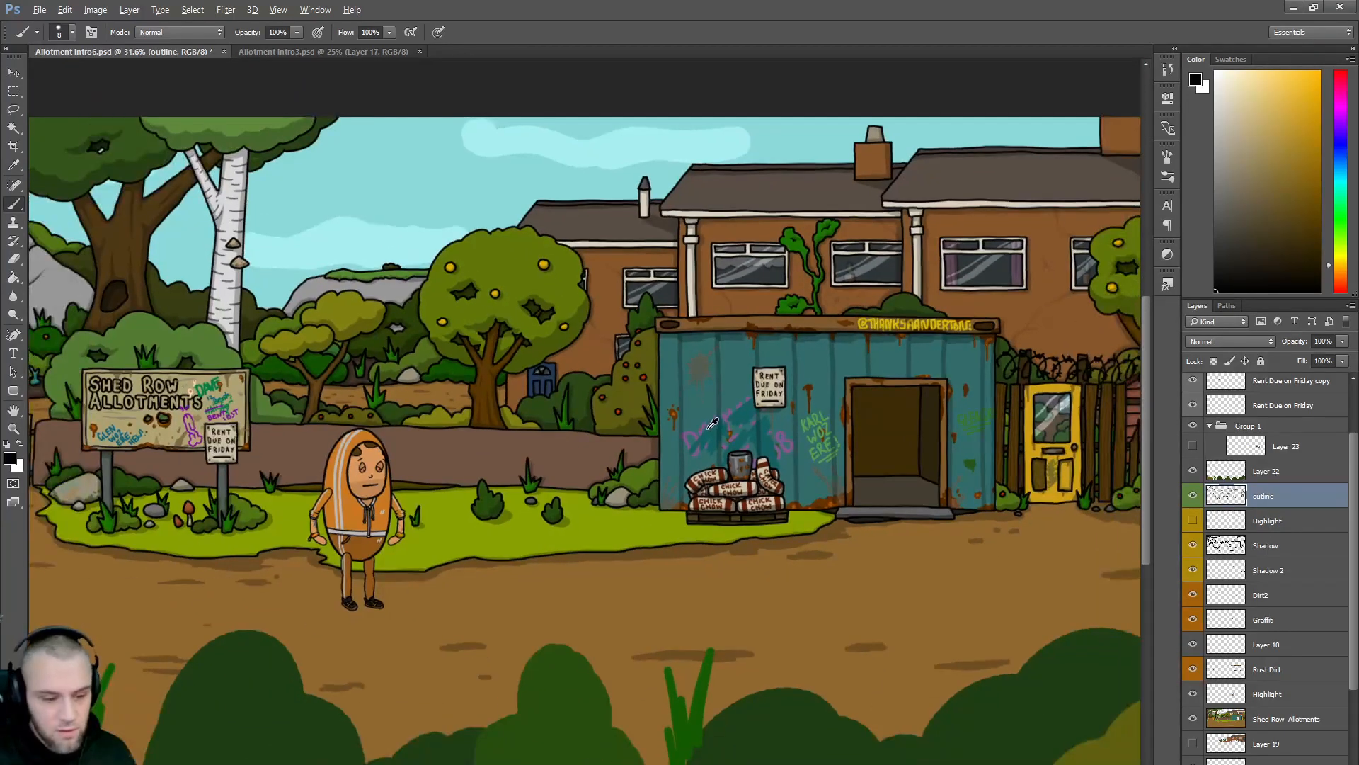
pyautogui.scroll(-2, 713, 423)
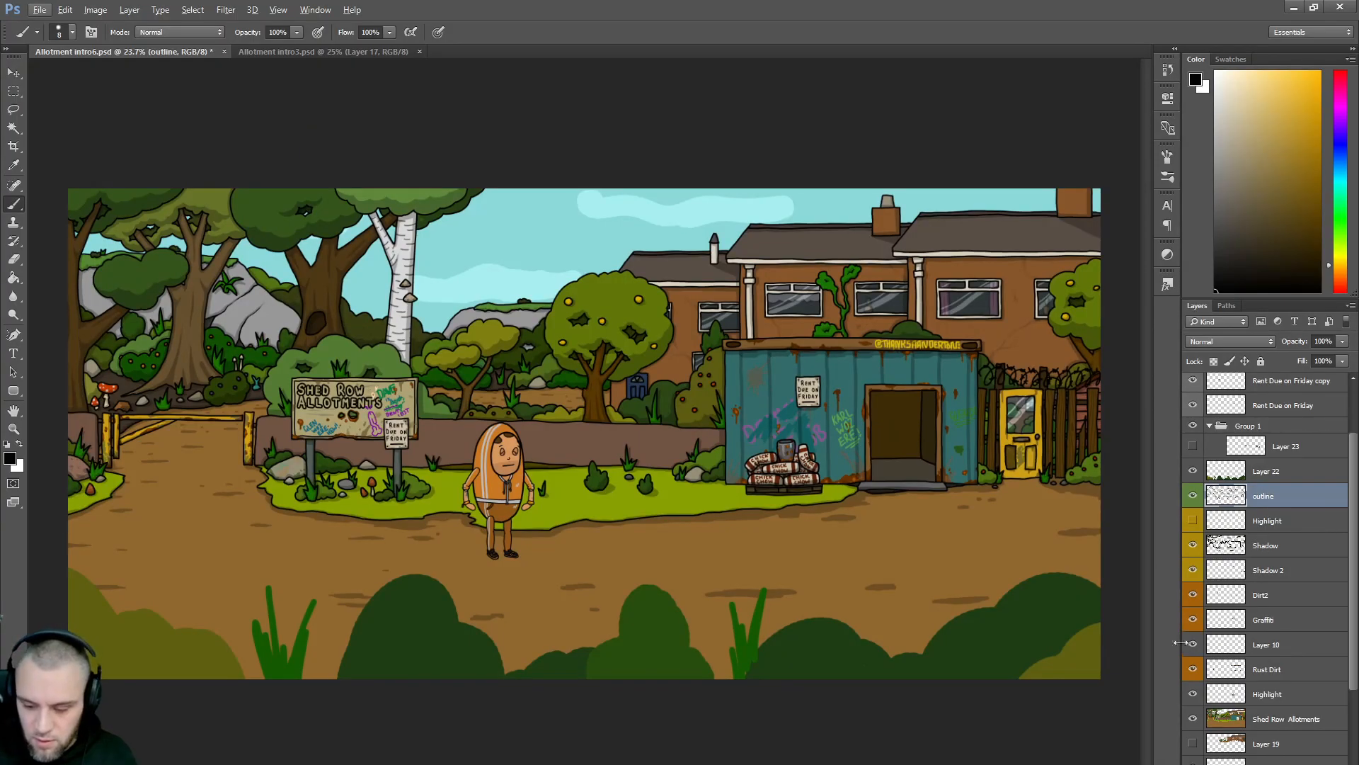
pyautogui.click(1193, 645)
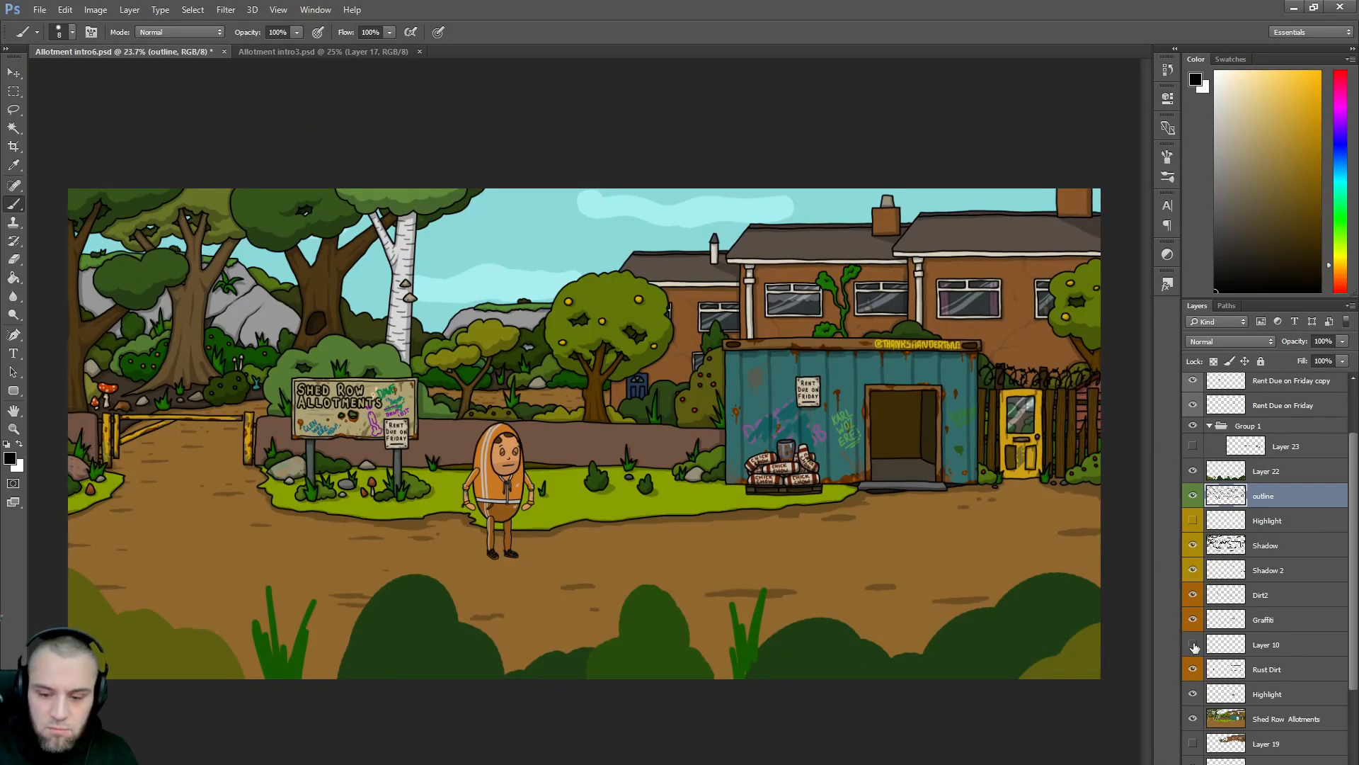
pyautogui.click(1274, 646)
pyautogui.press('Delete')
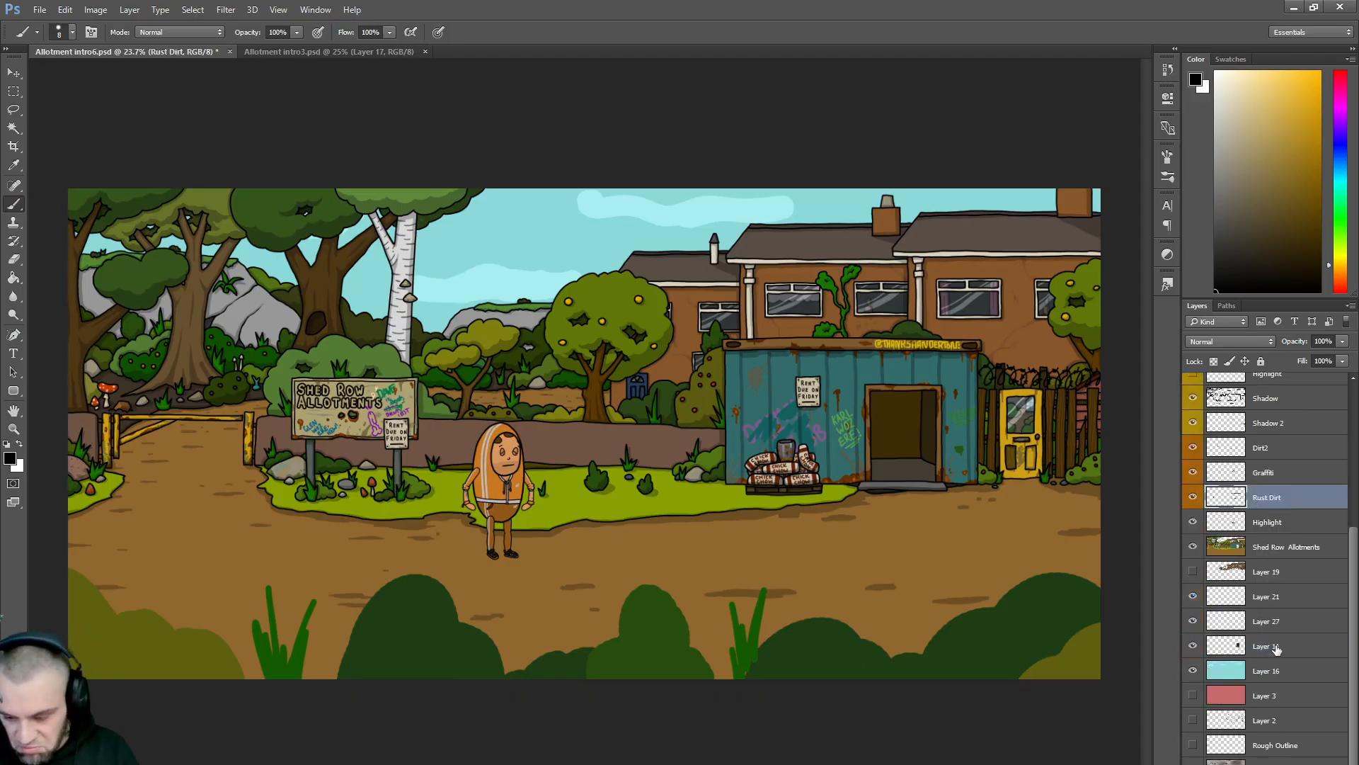
# - Check what the Rust Dirt layer contributes to the scene by toggling its visibility
pyautogui.scroll(4, 1355, 595)
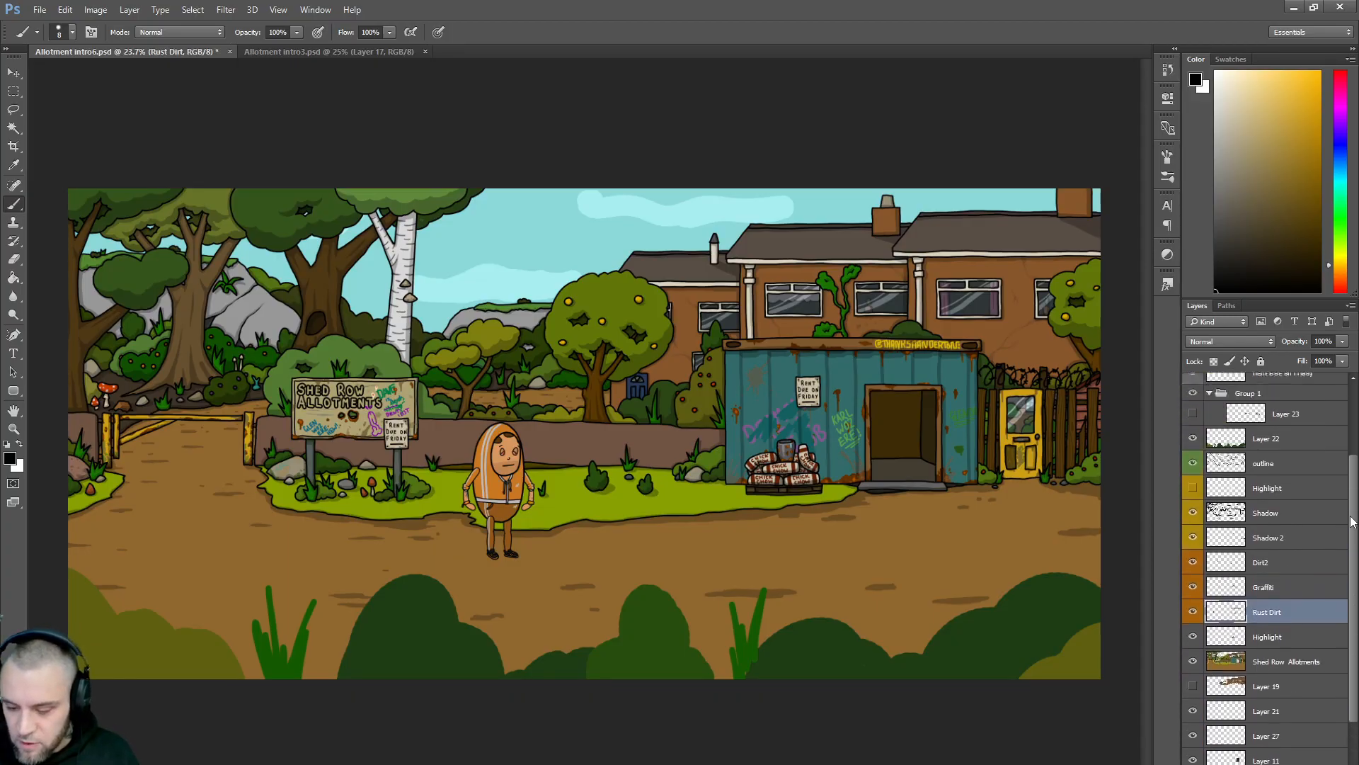
pyautogui.click(1193, 618)
pyautogui.click(1193, 618)
pyautogui.click(1193, 618)
pyautogui.click(1193, 618)
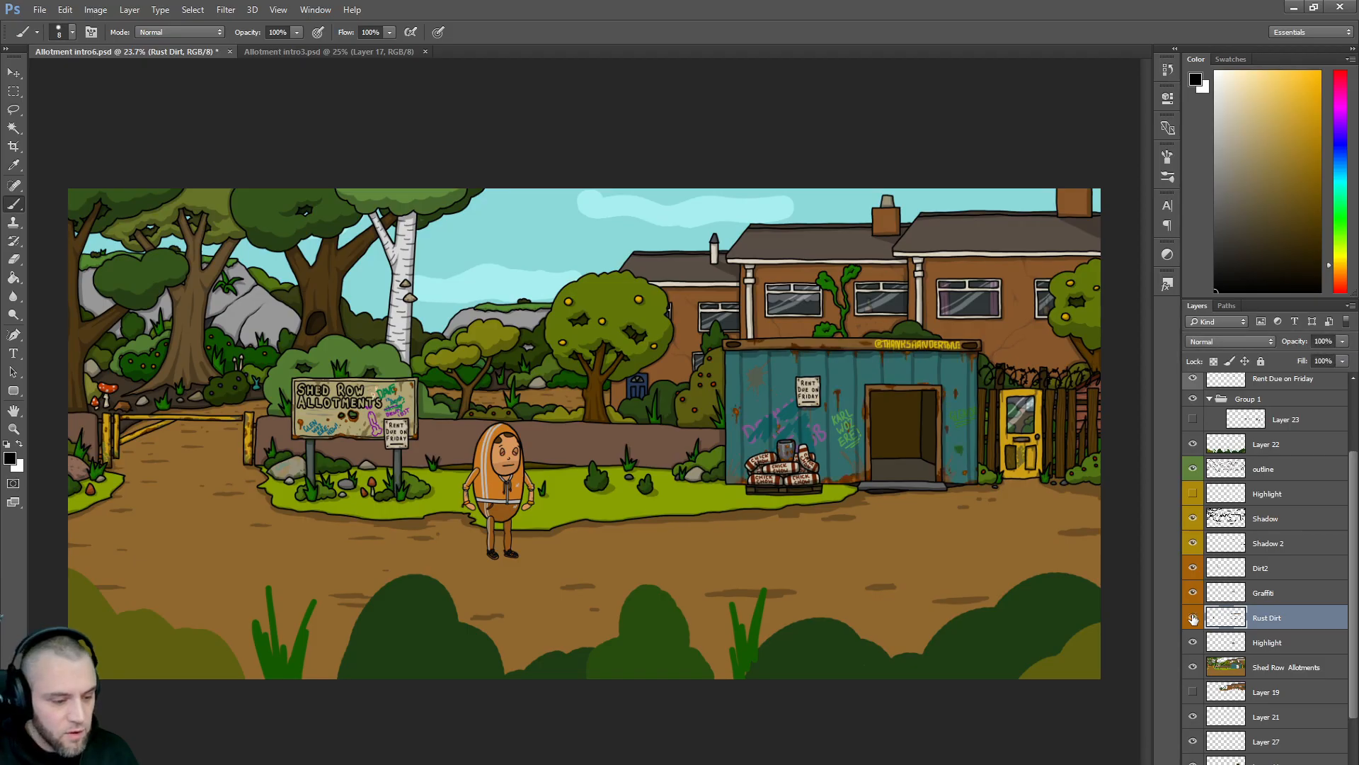
pyautogui.click(1193, 618)
pyautogui.click(1193, 618)
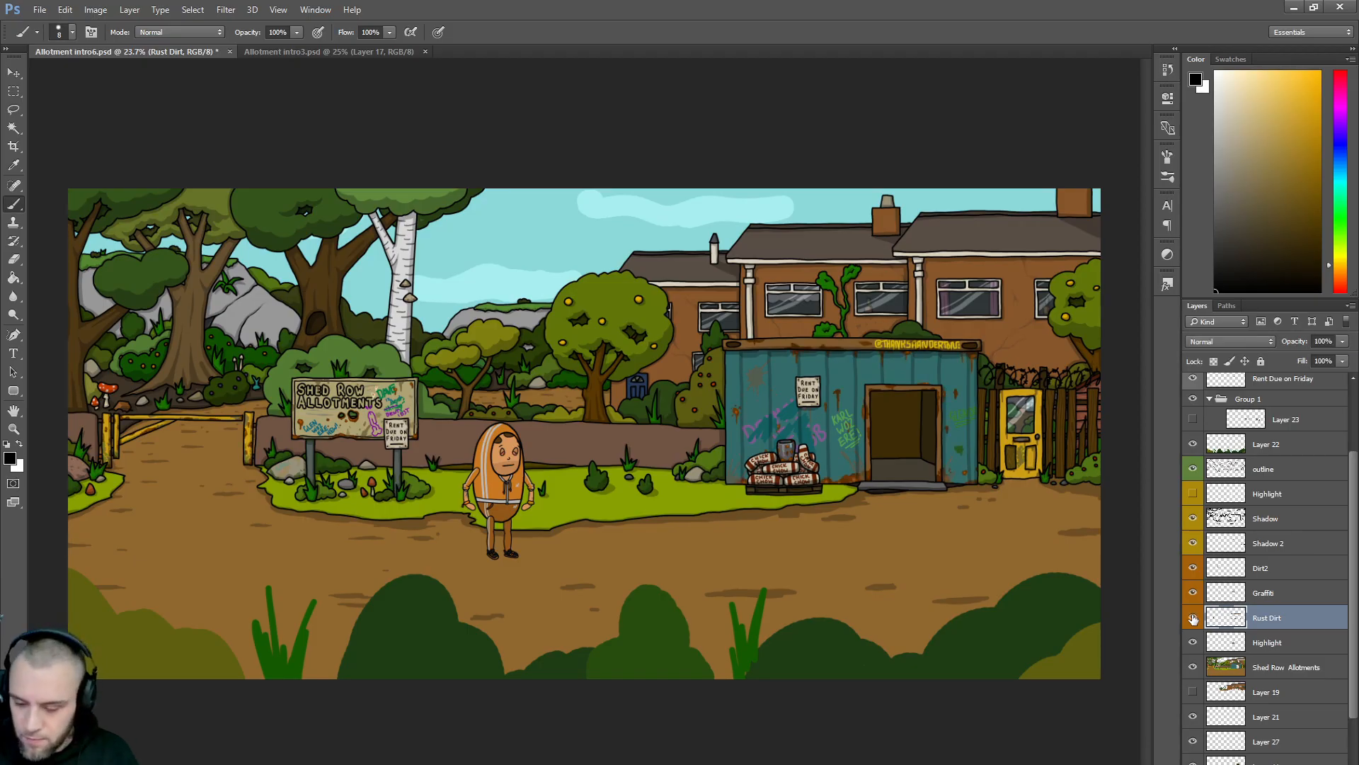
# - Check the Highlight layer below Rust Dirt and merge it with the Shed Row Allotments layer
pyautogui.click(1193, 642)
pyautogui.click(1193, 642)
pyautogui.click(1259, 644)
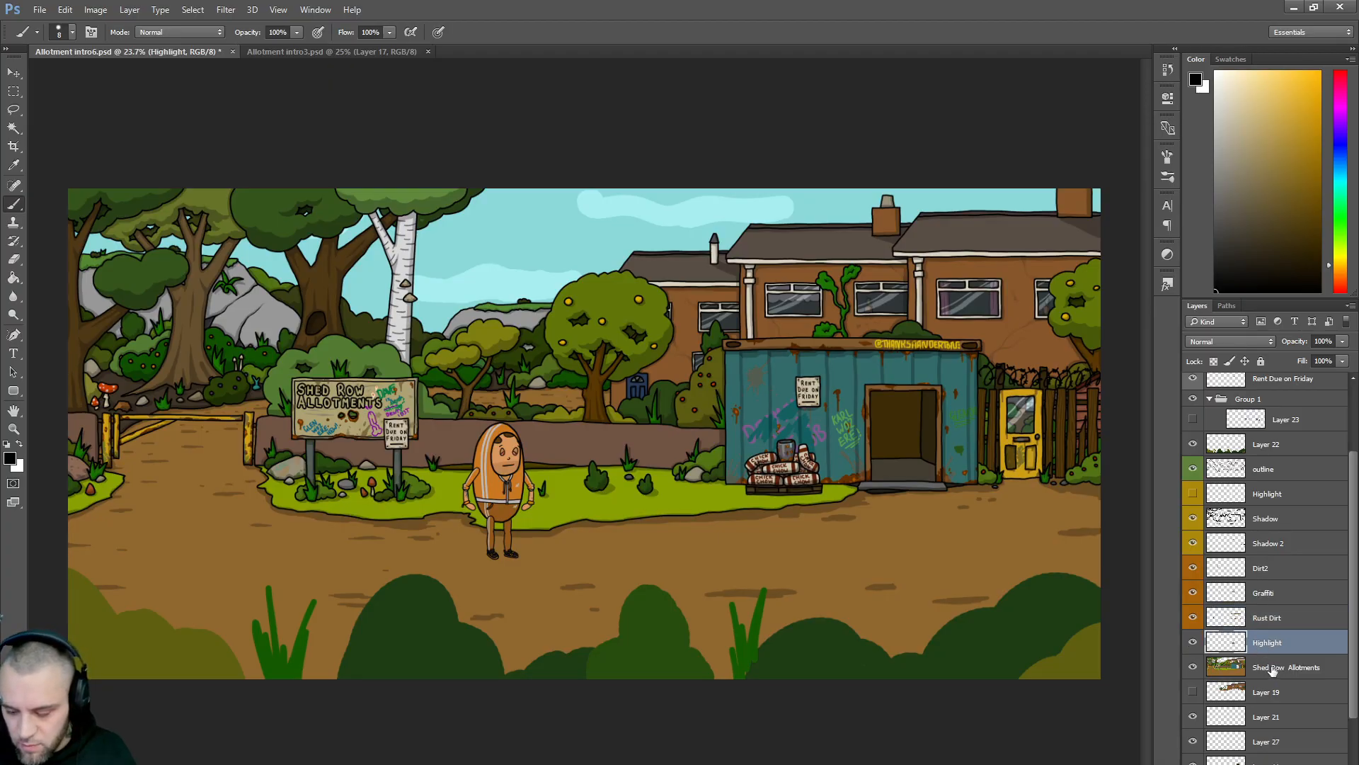
pyautogui.keyDown('ctrl'); pyautogui.click(1268, 668); pyautogui.keyUp('ctrl')
pyautogui.rightClick(1267, 668)
pyautogui.click(1212, 445)
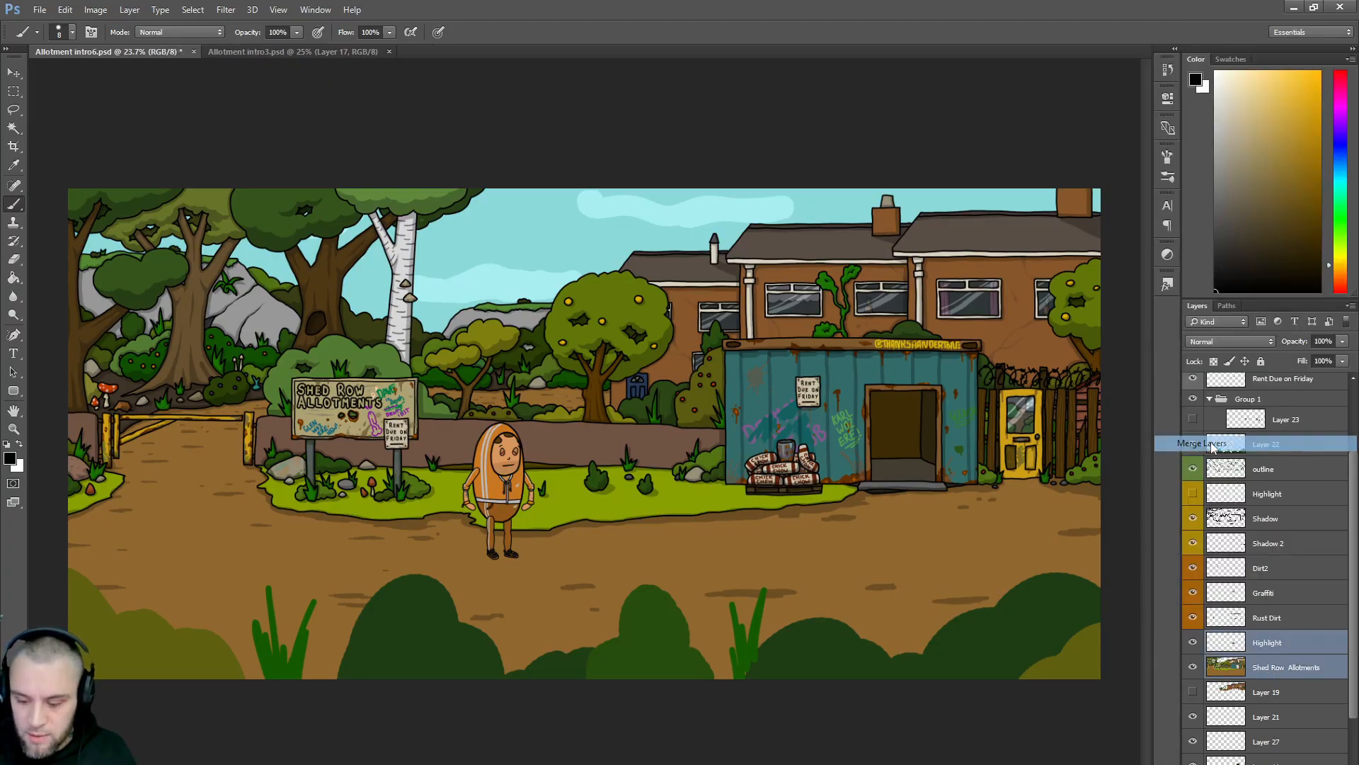
# - Rename the merged base layer as Colour
pyautogui.doubleClick(1267, 643)
pyautogui.write('Colour')
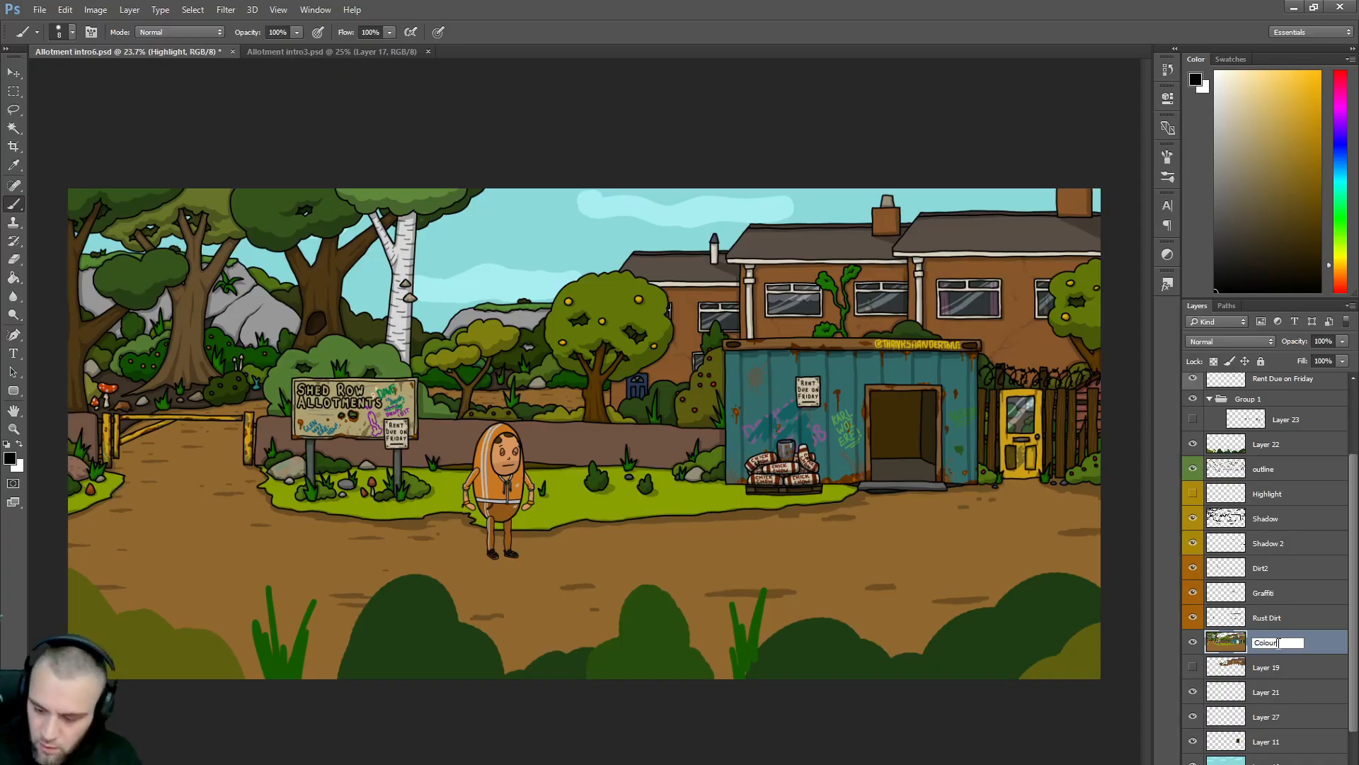
pyautogui.press('Return')
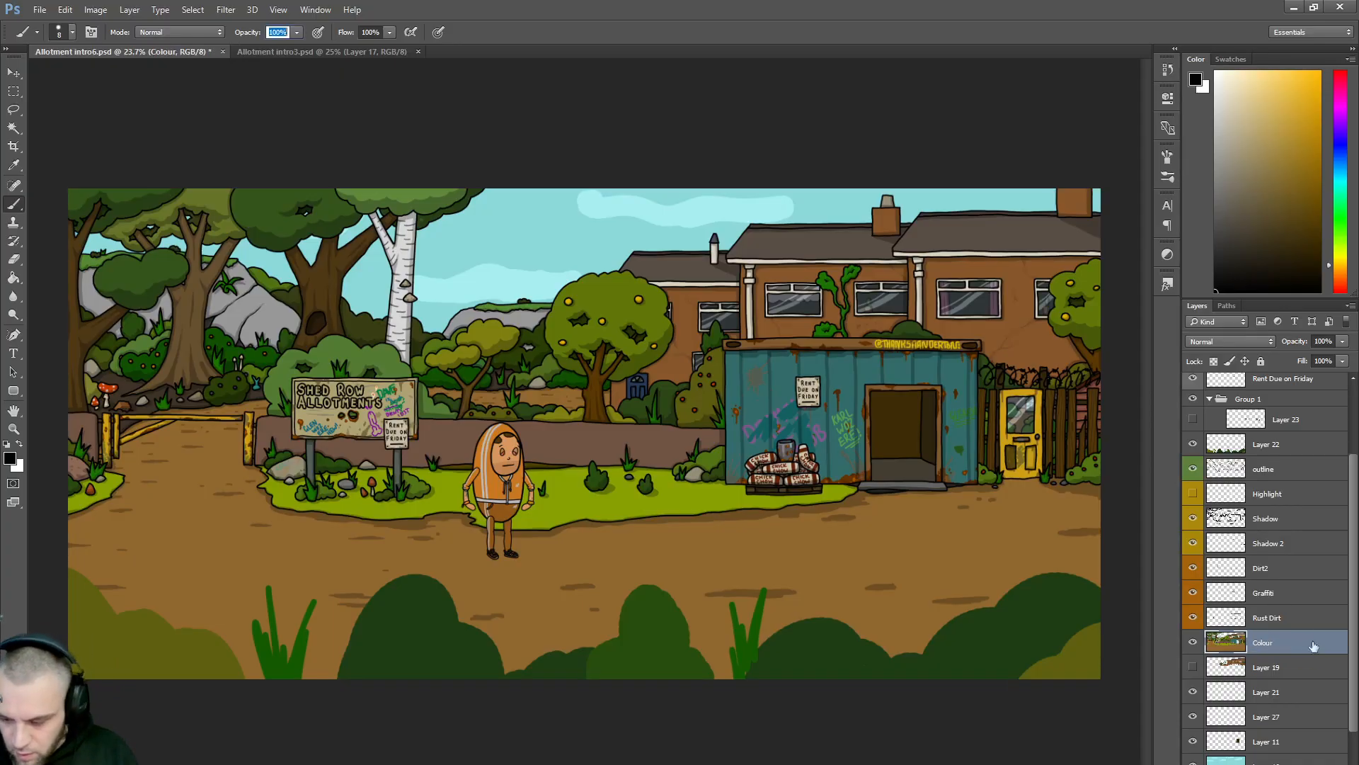
# - Hide the Colour layer and toggle Layer 19 to examine the rough painting on it
pyautogui.click(1194, 669)
pyautogui.click(1194, 668)
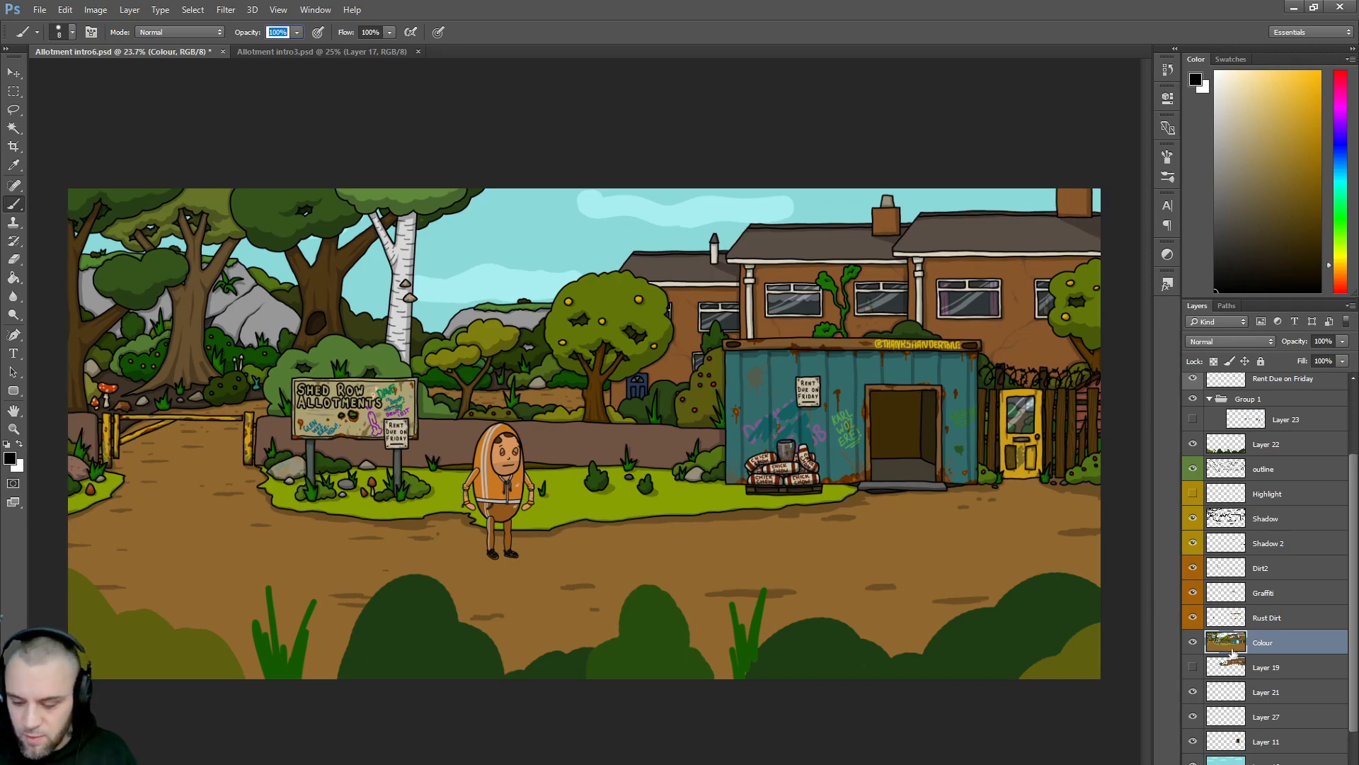
pyautogui.click(1193, 642)
pyautogui.click(1194, 668)
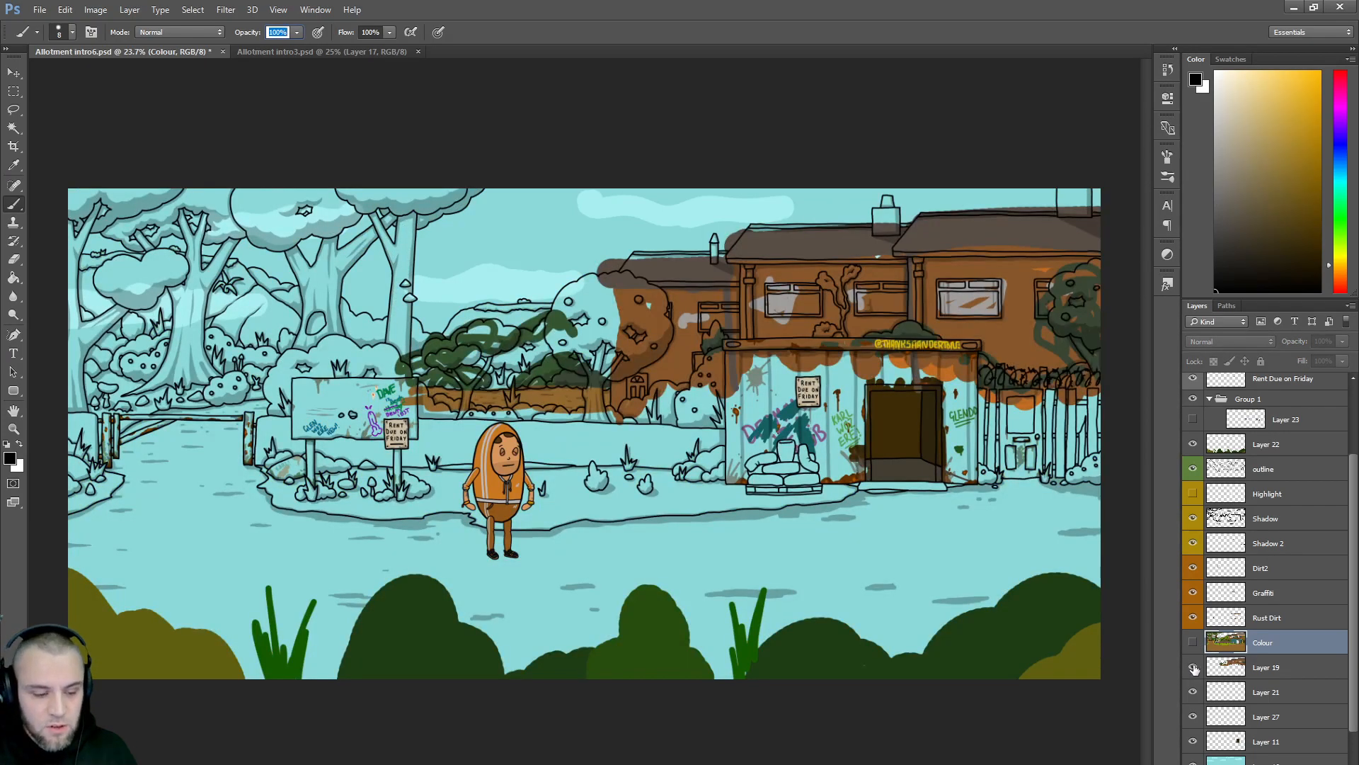
pyautogui.click(1194, 669)
pyautogui.click(1211, 671)
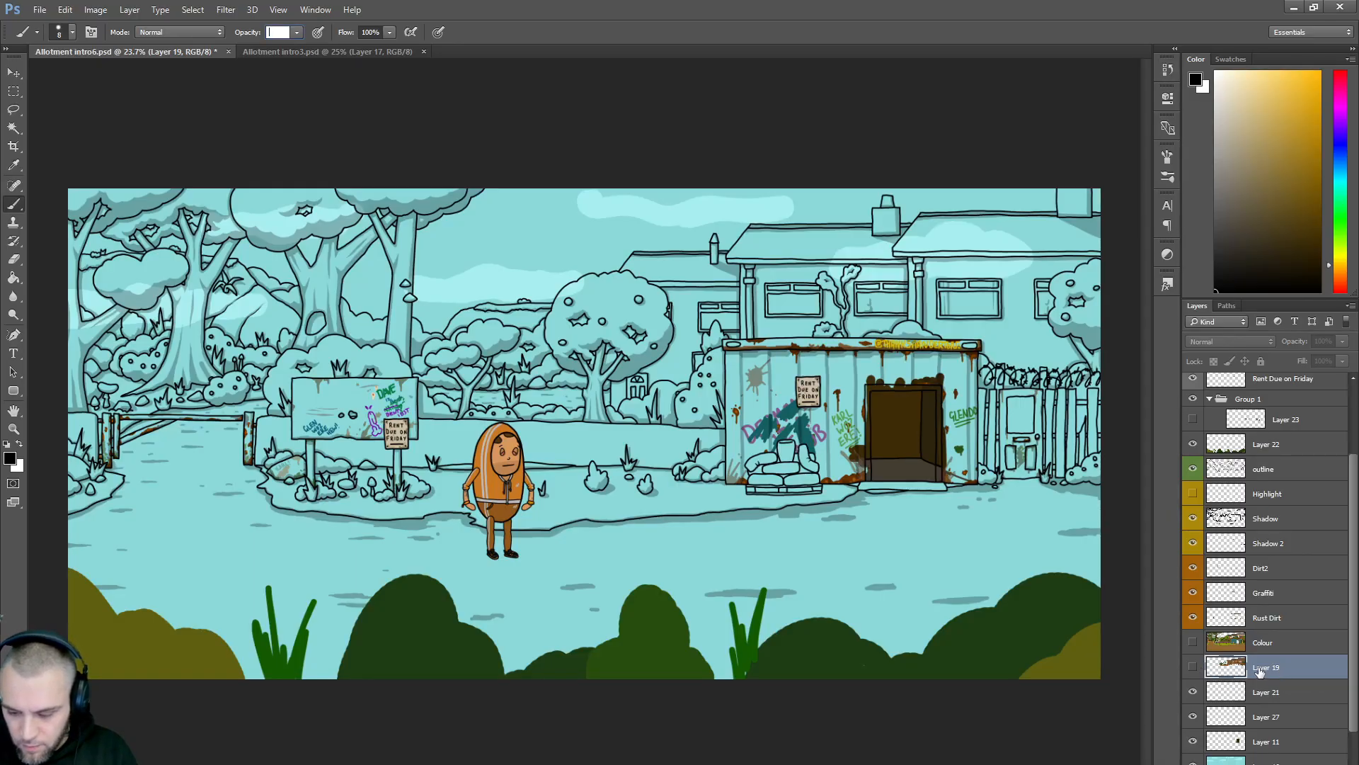
pyautogui.click(1194, 668)
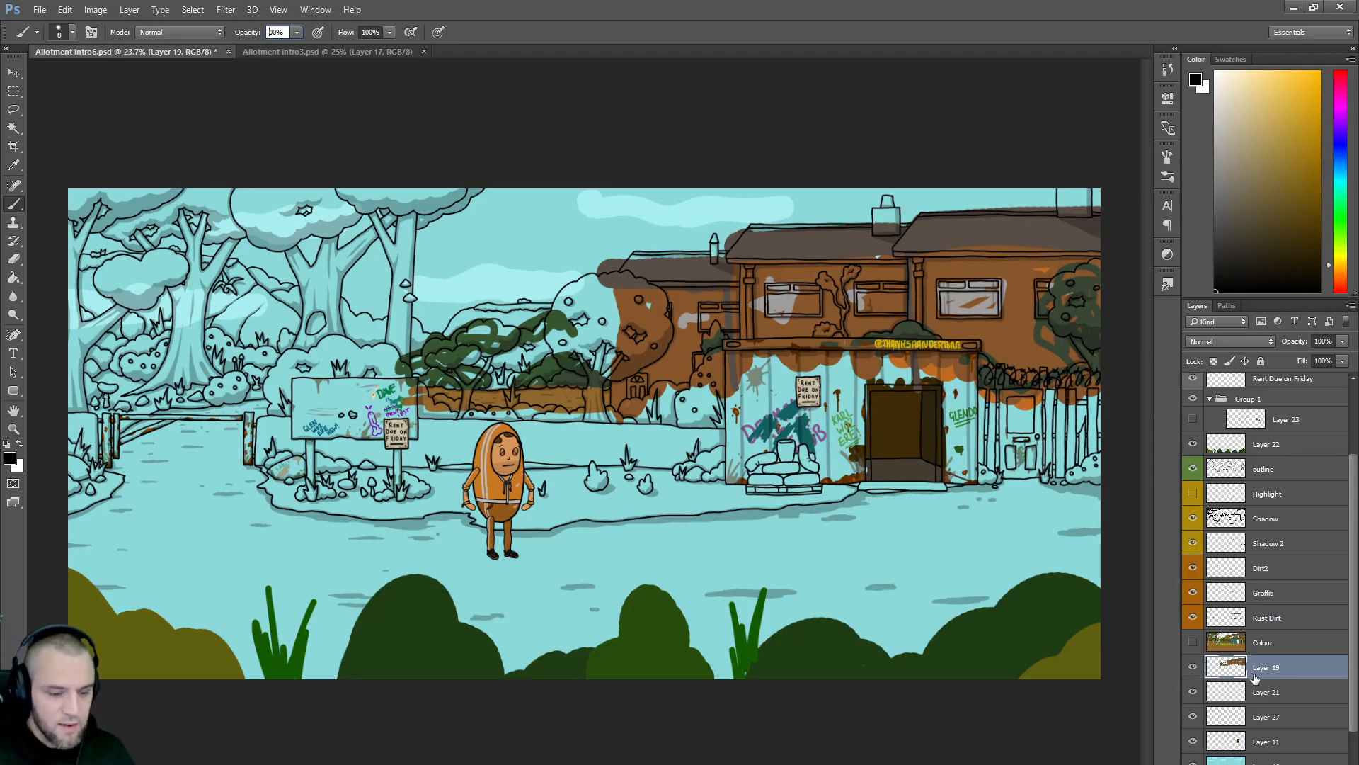
# - Delete Layer 19 and make the Colour layer visible again
pyautogui.click(1278, 620)
pyautogui.click(1266, 668)
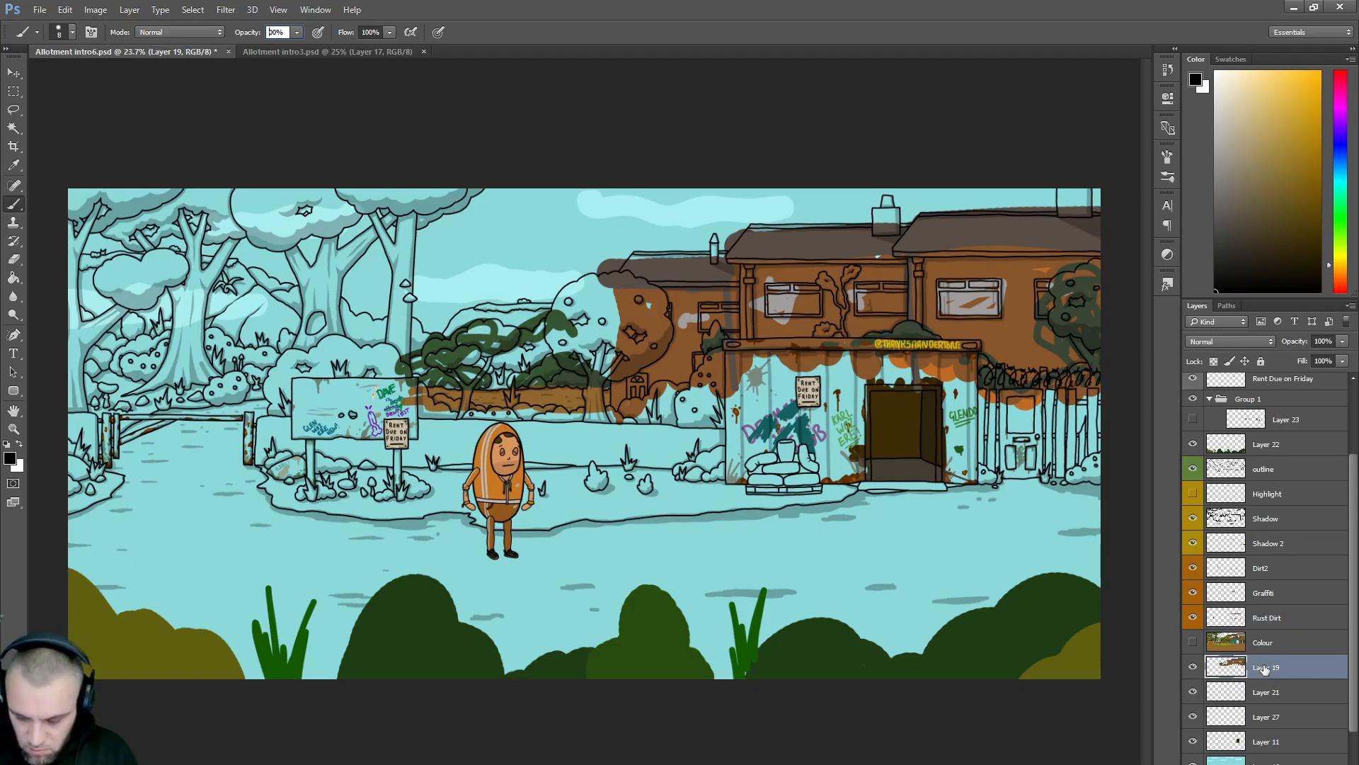
pyautogui.rightClick(1264, 669)
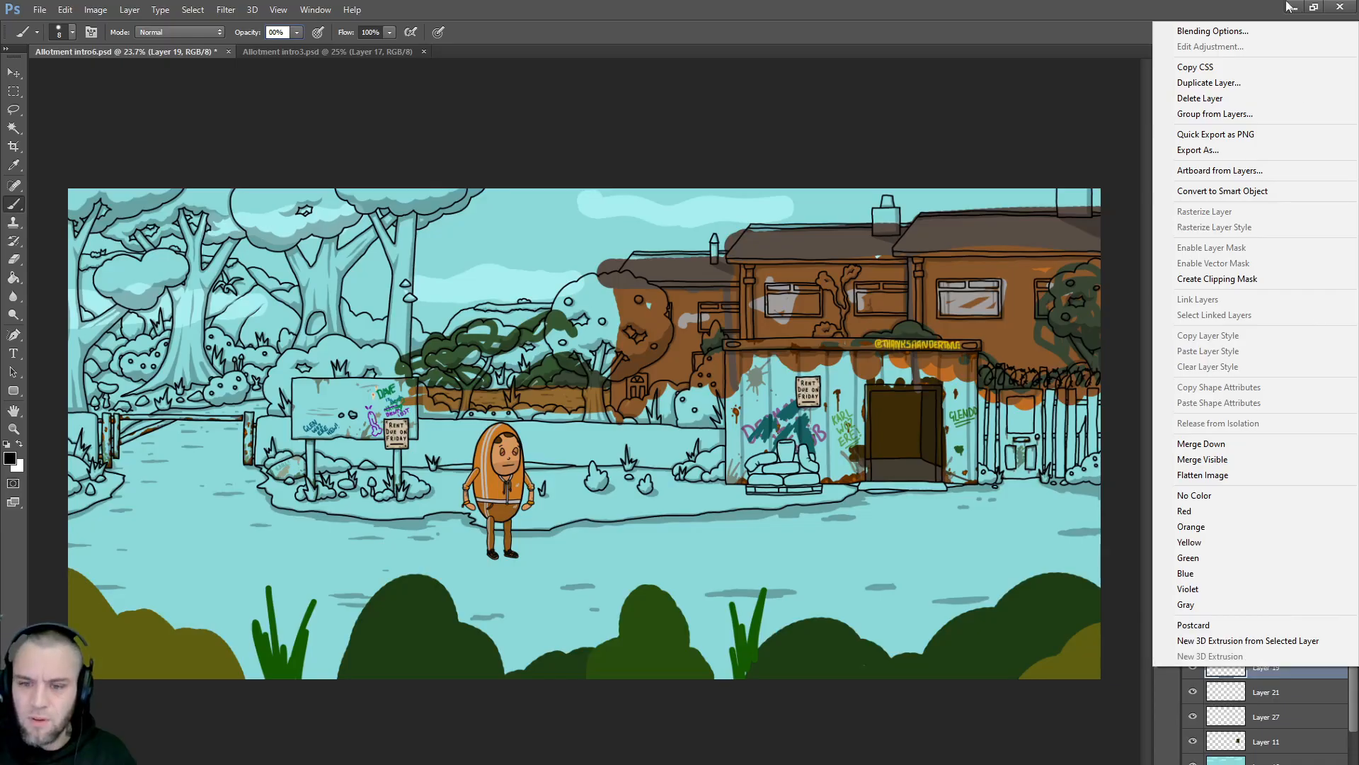
pyautogui.click(1221, 98)
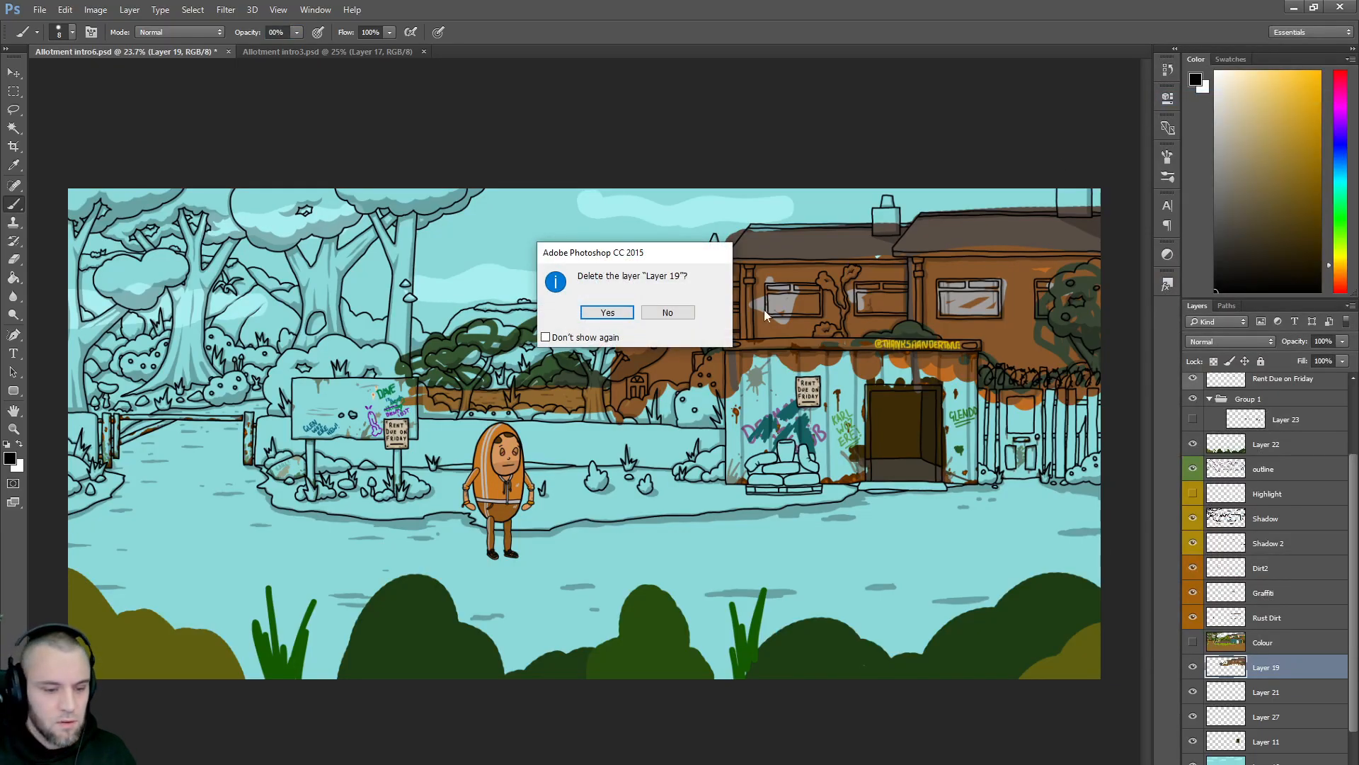
pyautogui.click(607, 312)
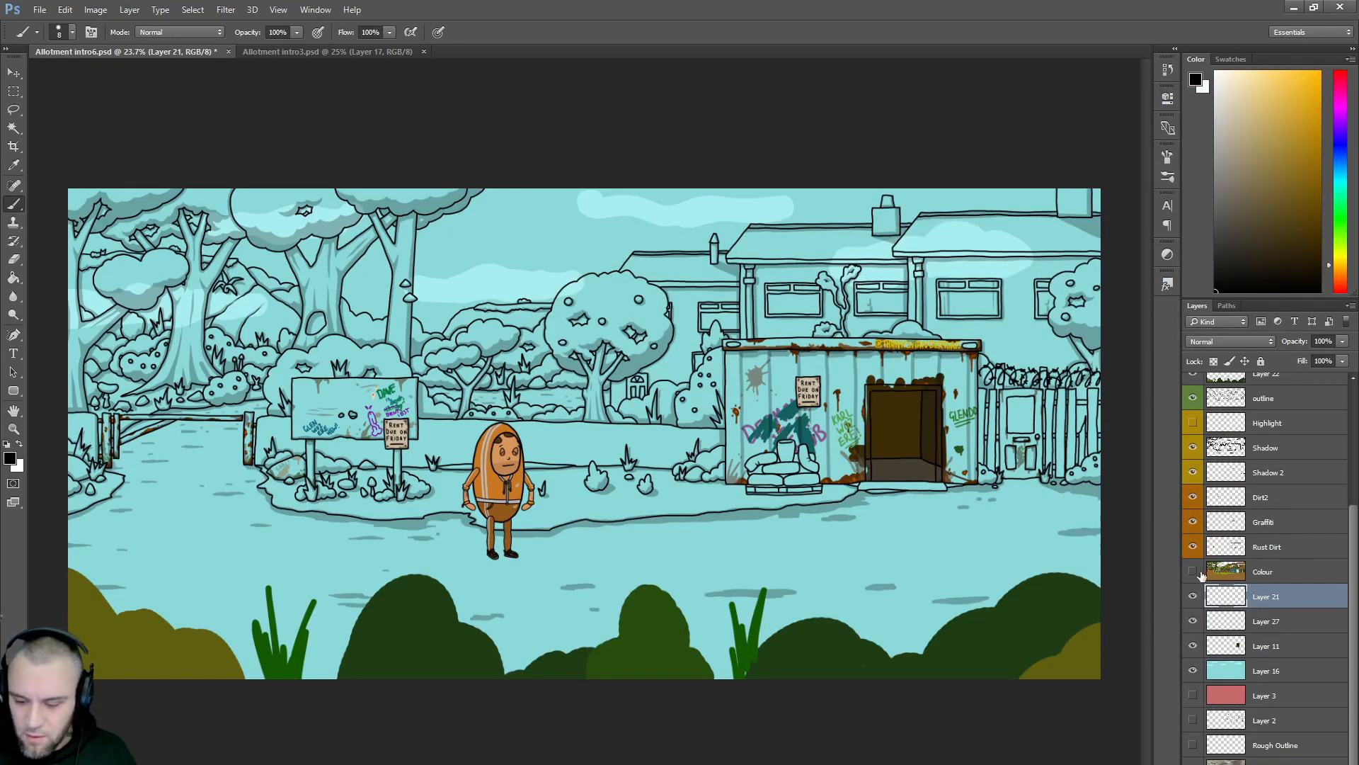
pyautogui.click(1193, 572)
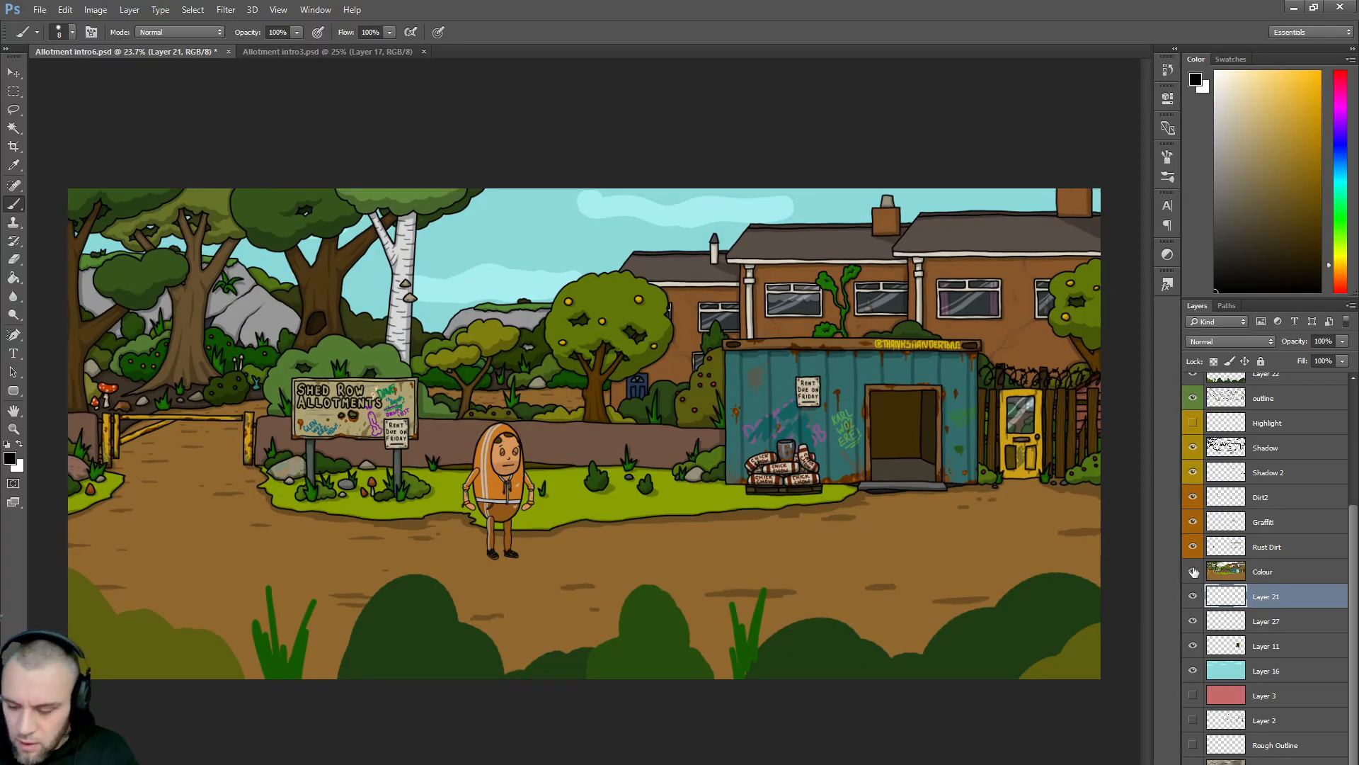
# - Check Layer 27's visibility and delete the layer
pyautogui.click(1193, 621)
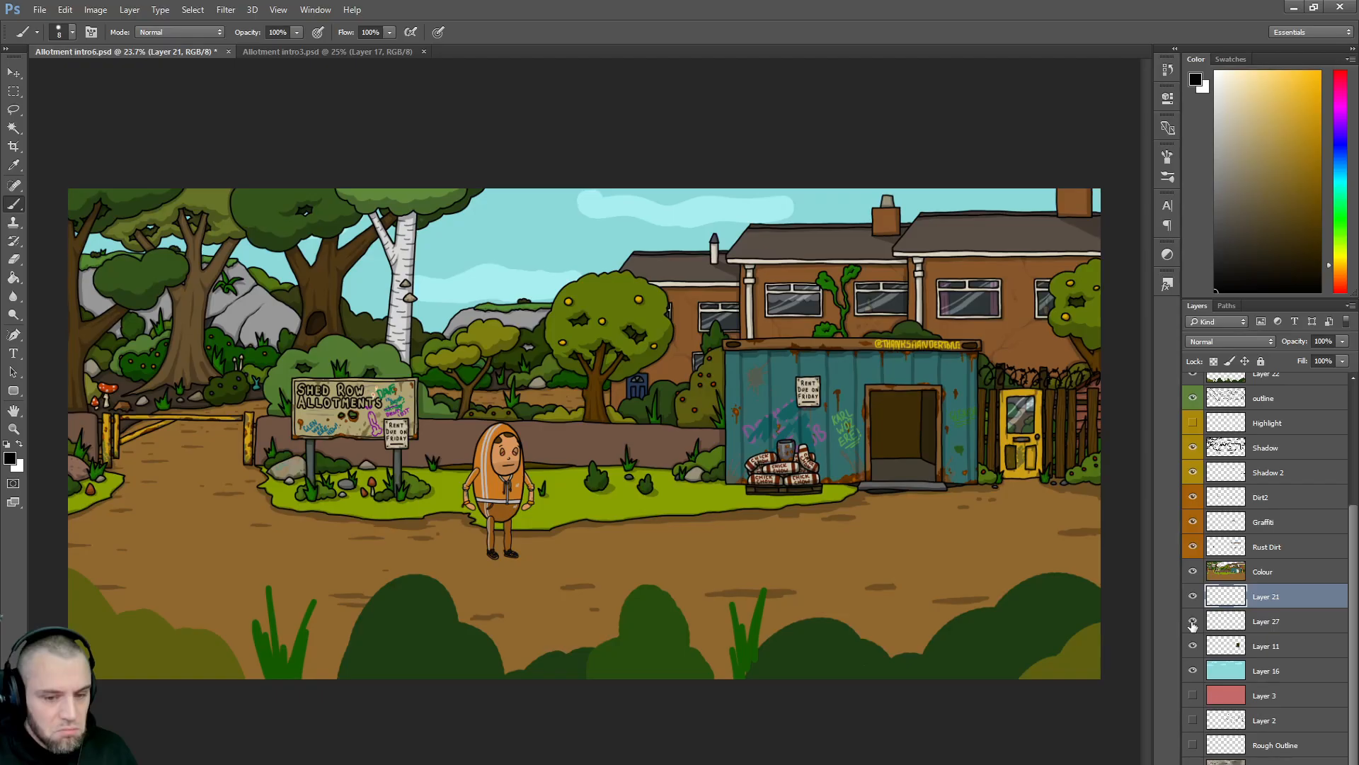
pyautogui.click(1264, 622)
pyautogui.press('Delete')
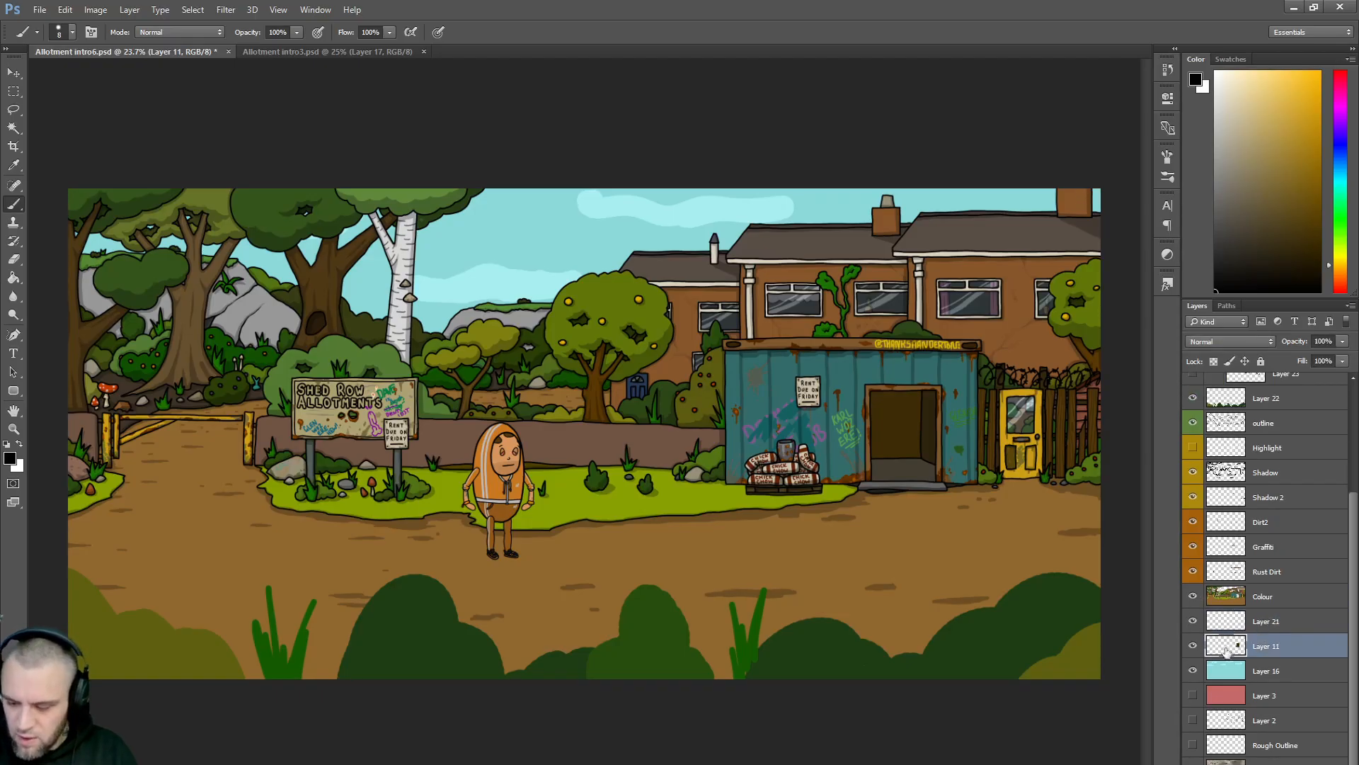
# - Toggle Layer 11 to check the container's doorway interior and leave the layer hidden
pyautogui.click(1192, 645)
pyautogui.click(1192, 645)
pyautogui.click(1192, 646)
pyautogui.click(1193, 646)
pyautogui.click(1192, 646)
pyautogui.click(1193, 645)
pyautogui.click(1192, 645)
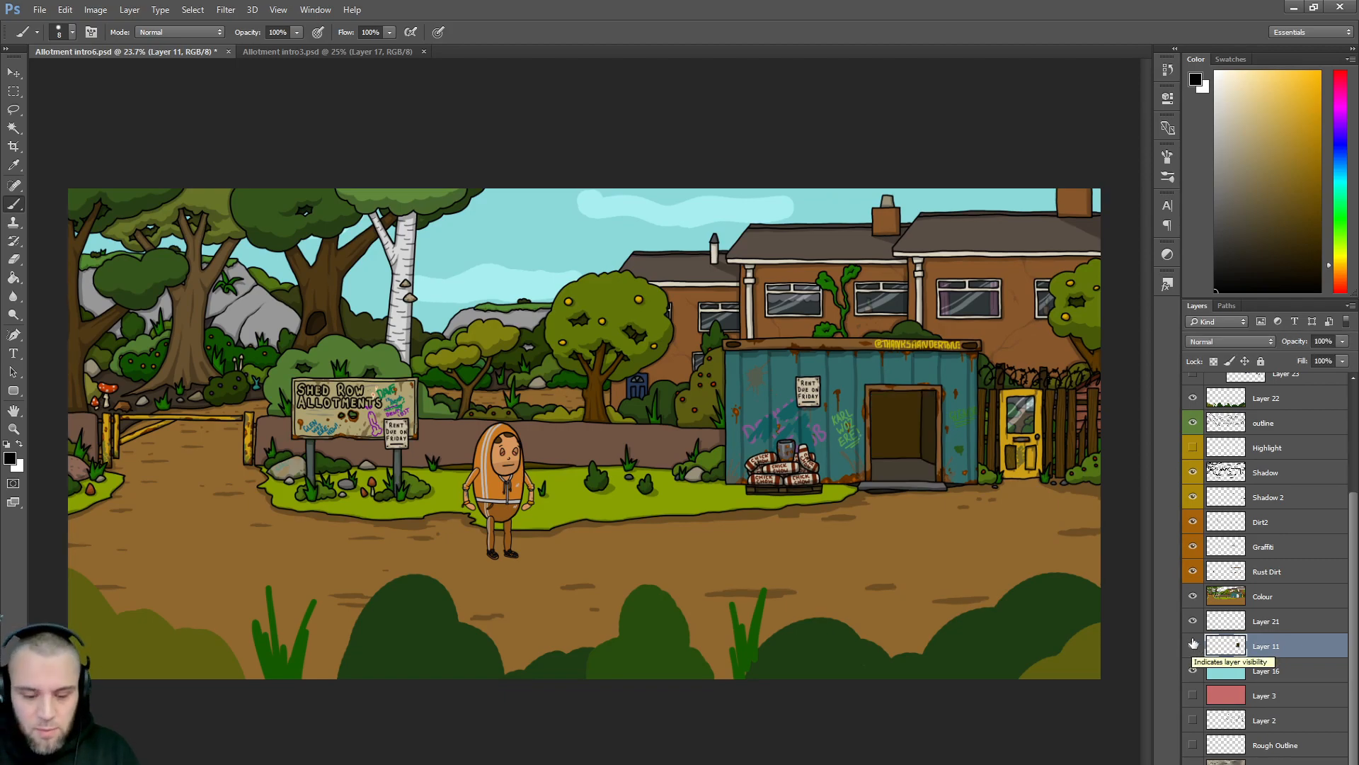
pyautogui.click(1192, 645)
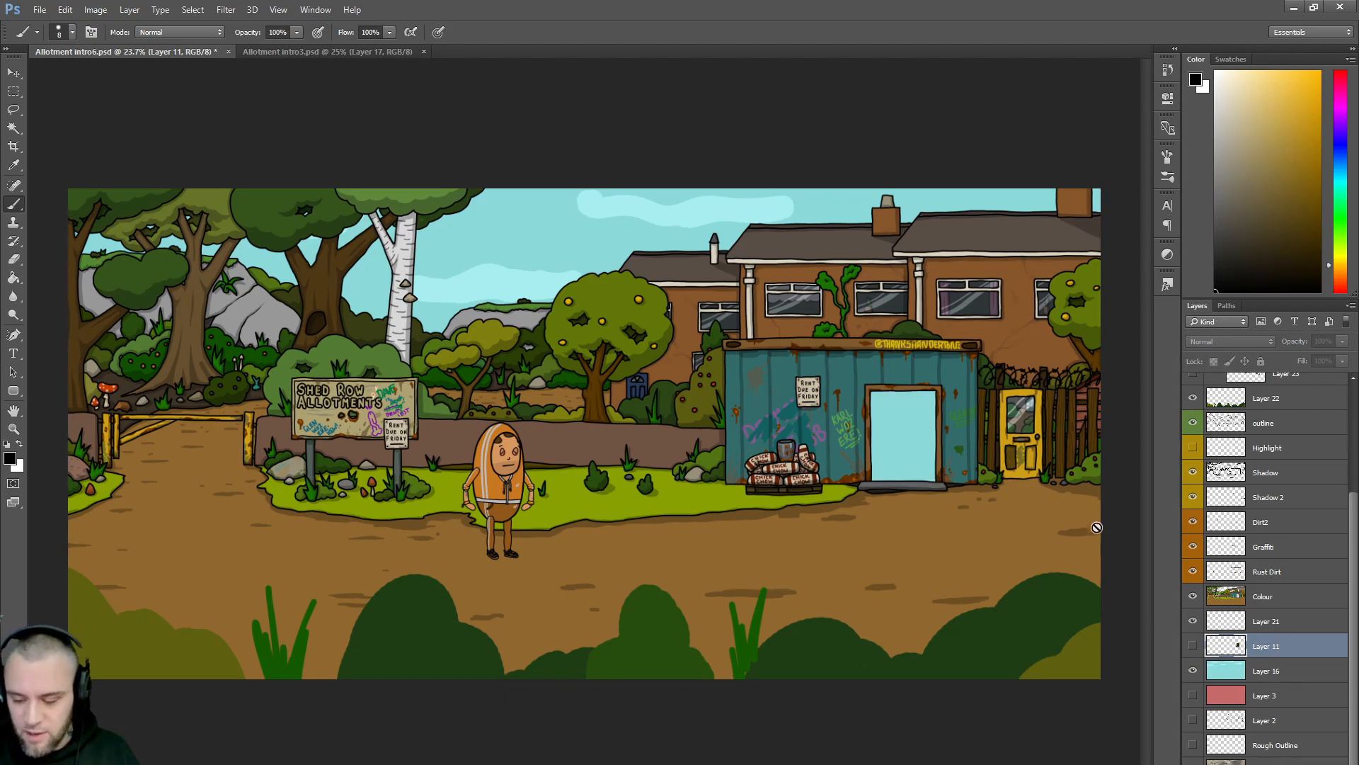
pyautogui.scroll(6, 1355, 554)
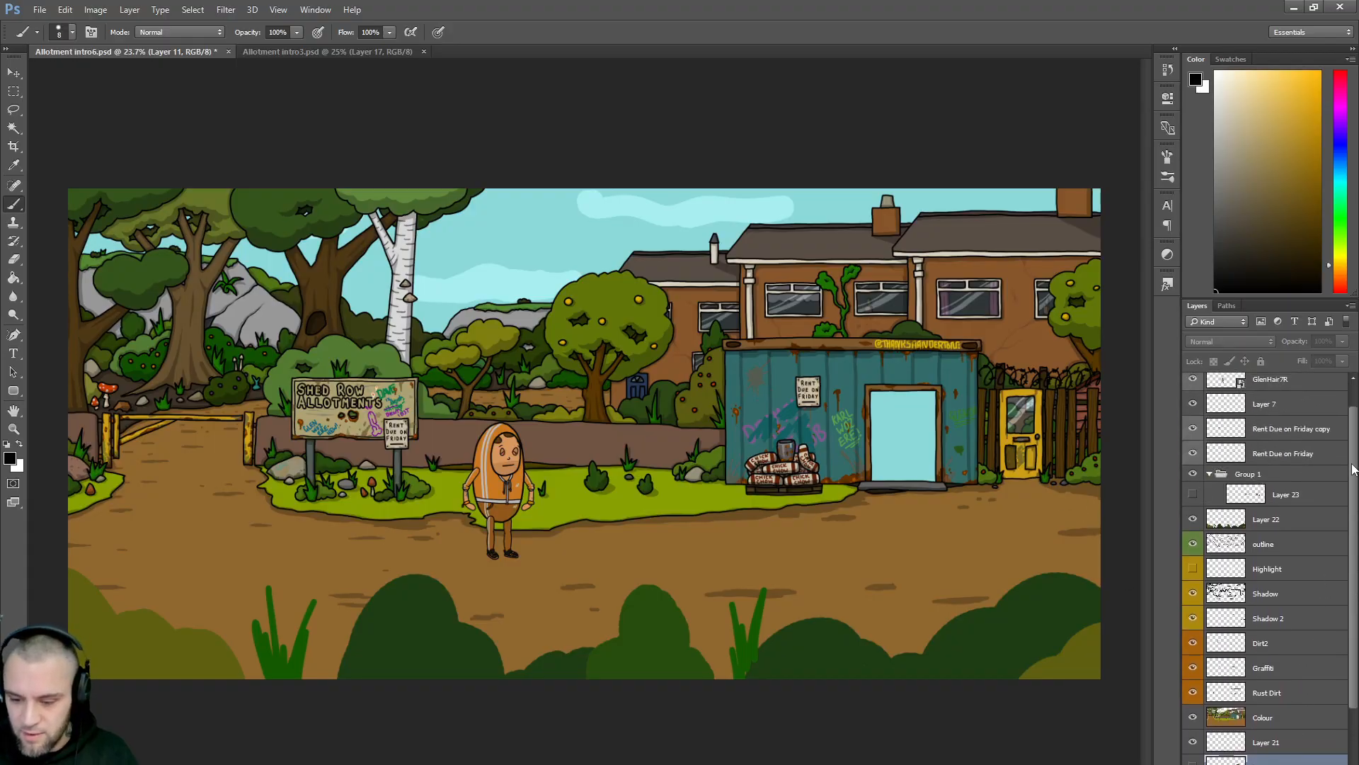
# - Move the GlenHair7R layer below Layer 21, shift the character into the container's doorway and show Layer 11
pyautogui.moveTo(1271, 406); pyautogui.dragTo(1271, 633)
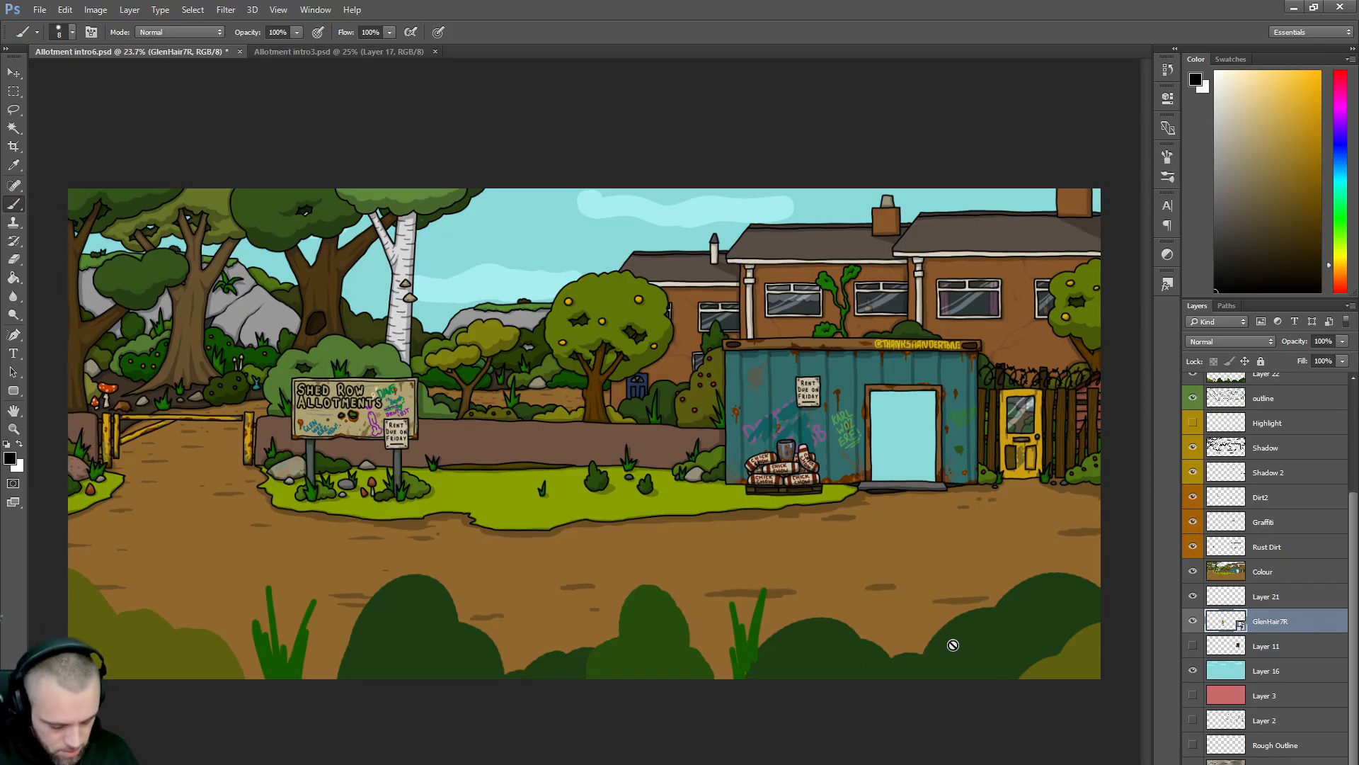
pyautogui.press('v')
pyautogui.moveTo(459, 492); pyautogui.dragTo(865, 484)
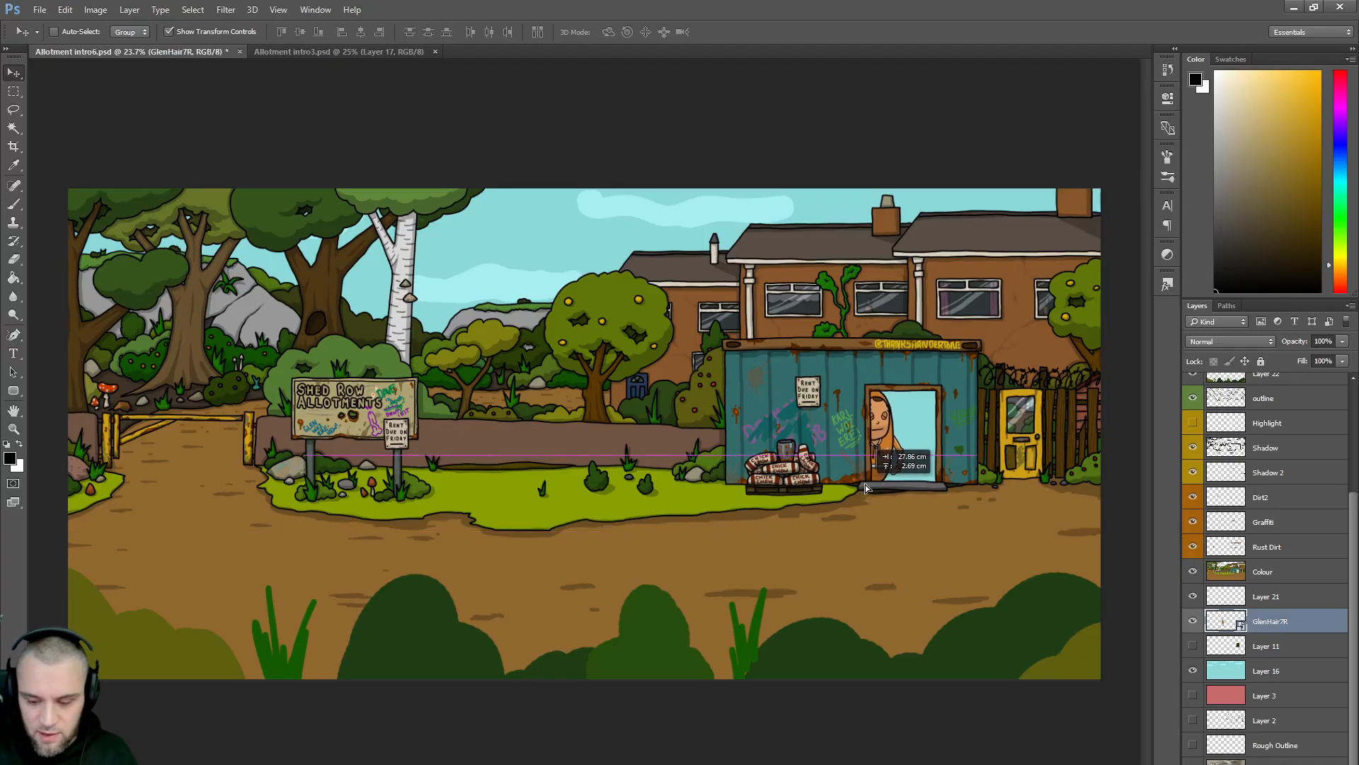
pyautogui.click(1193, 645)
# - Scale the GlenHair7R character to about 13.7% and position it standing inside the container's doorway
pyautogui.moveTo(903, 388); pyautogui.dragTo(891, 436)
pyautogui.scroll(5, 916, 414)
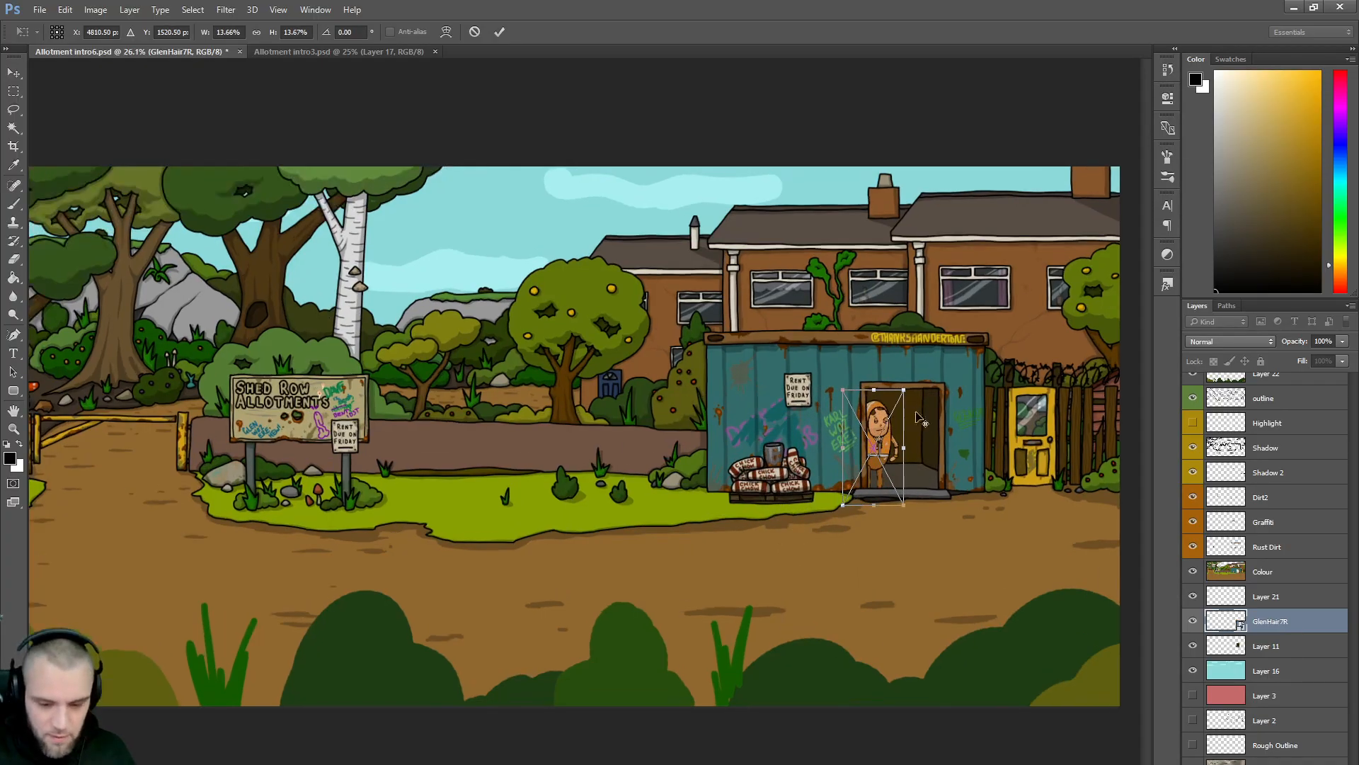
pyautogui.hotkey('alt', 'space')
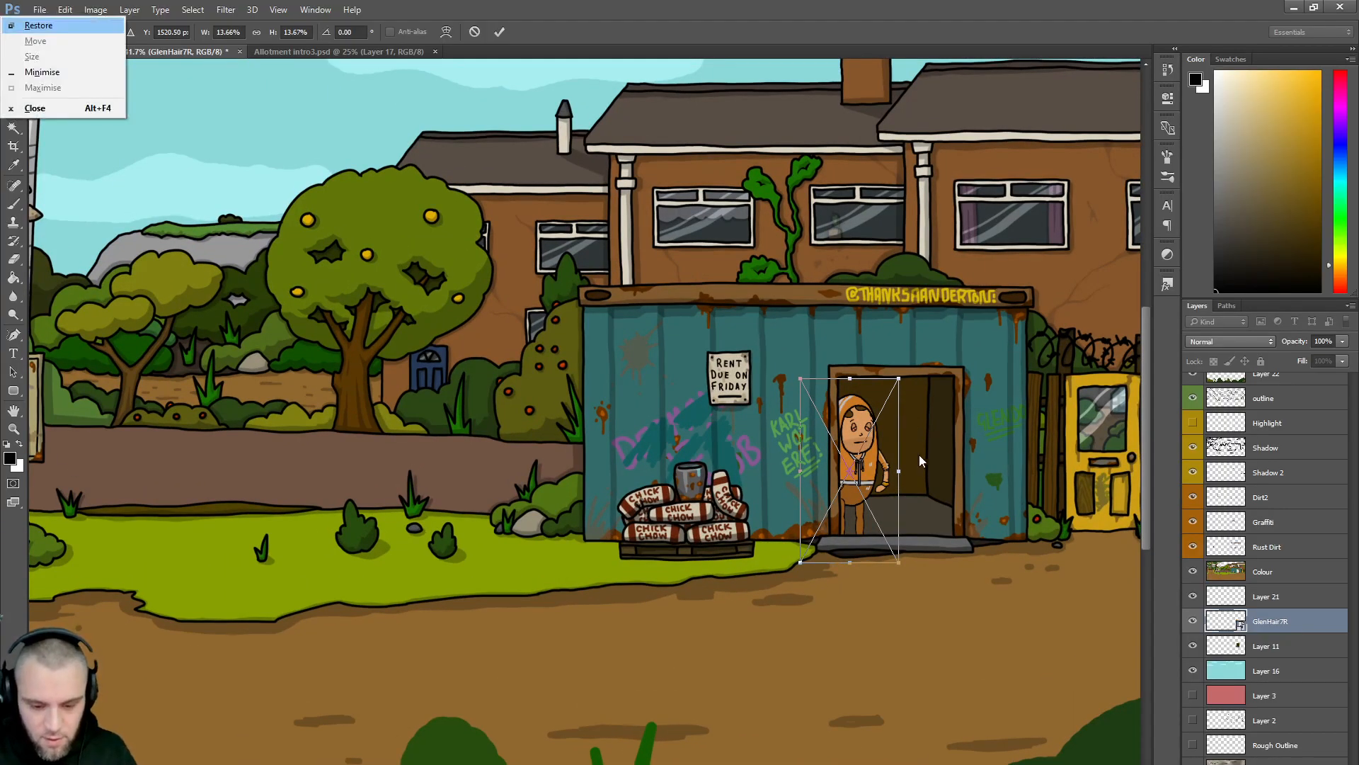
pyautogui.click(37, 9)
pyautogui.click(37, 9)
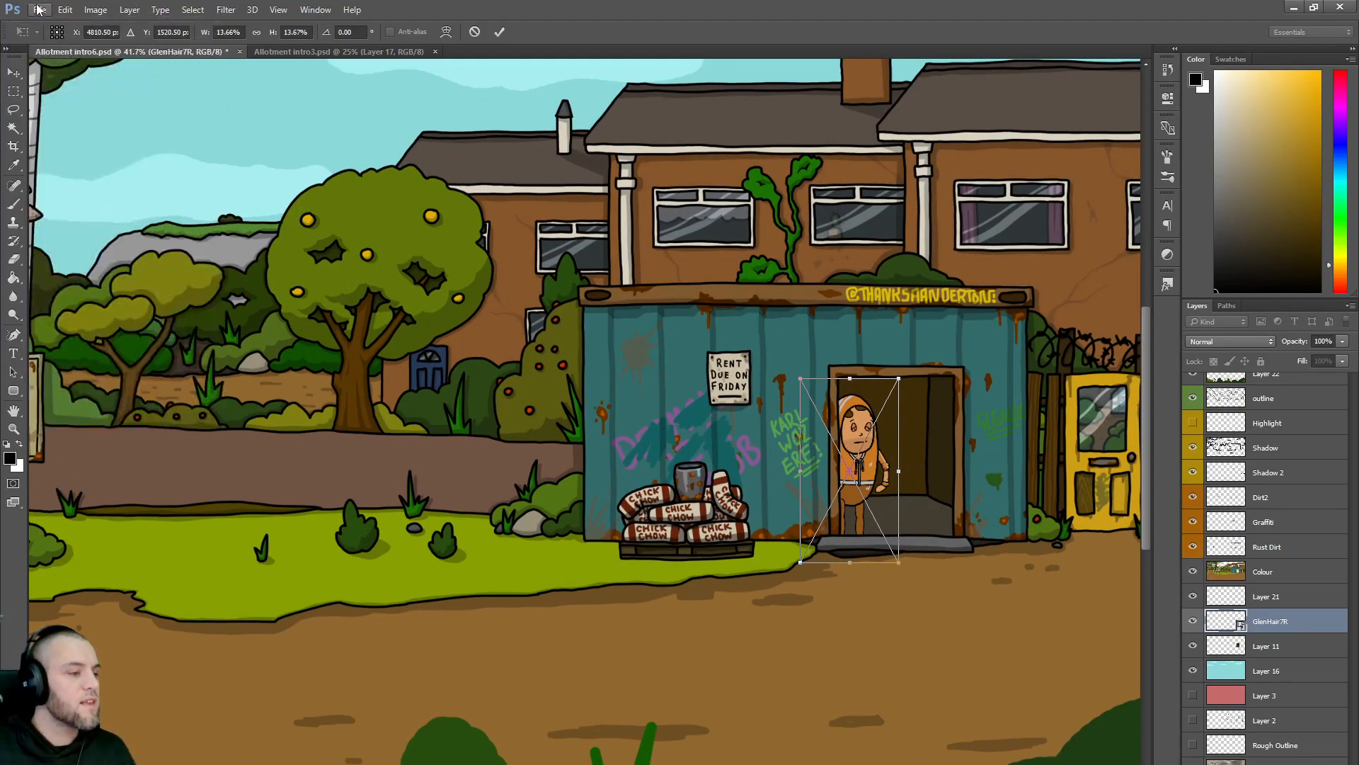
pyautogui.moveTo(868, 471)
pyautogui.mouseDown()
pyautogui.moveTo(888, 458)
pyautogui.moveTo(865, 459)
pyautogui.mouseUp()
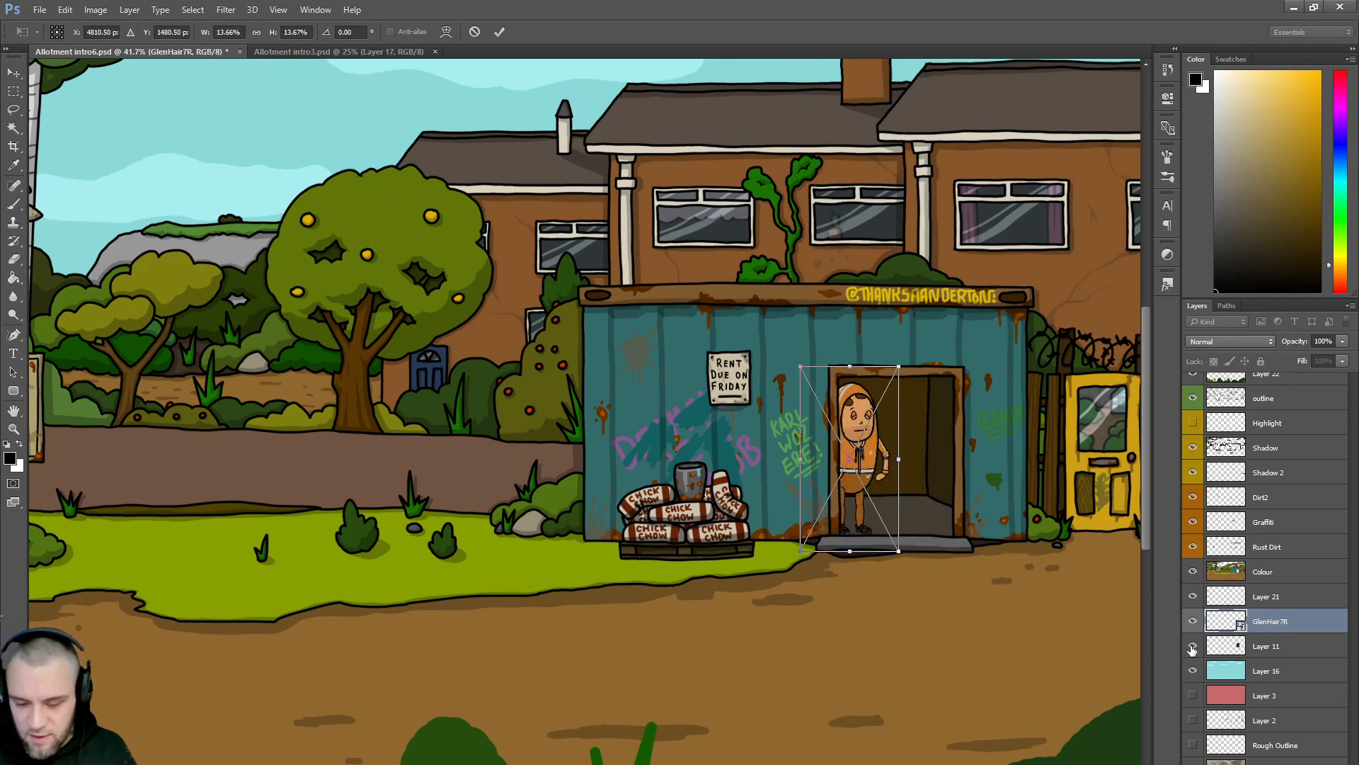
pyautogui.press('Return')
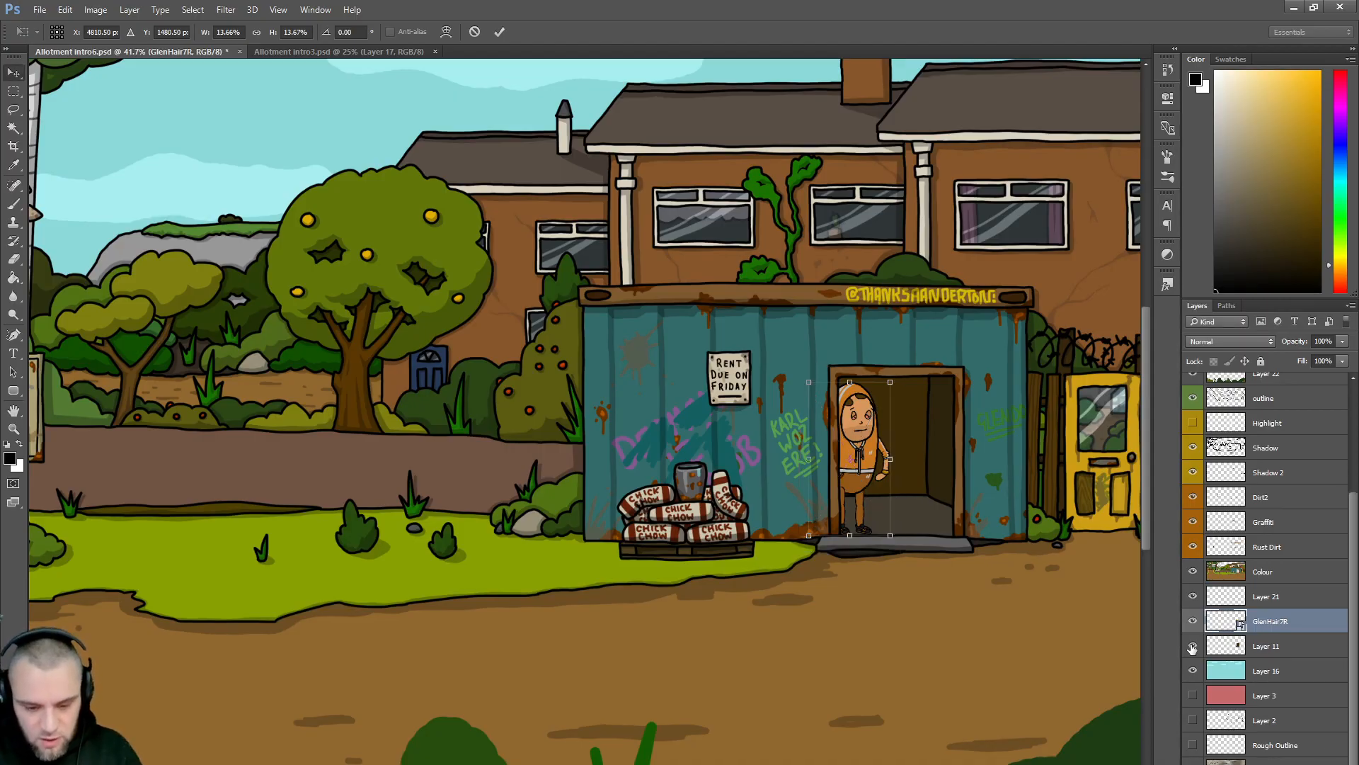
# - Toggle Layer 11 to check the doorway interior and slide the GlenHair7R character behind the container wall
pyautogui.click(1193, 646)
pyautogui.click(1193, 646)
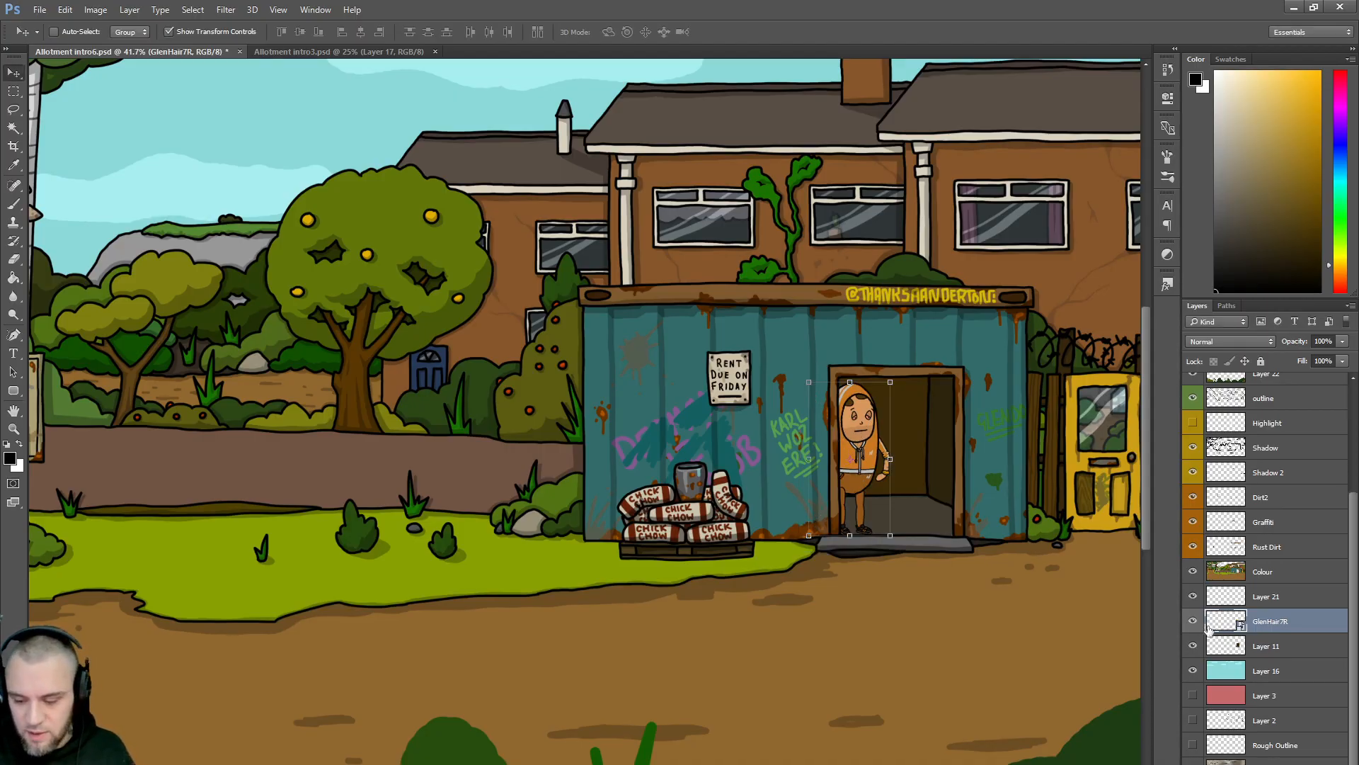
pyautogui.moveTo(877, 437); pyautogui.dragTo(796, 445)
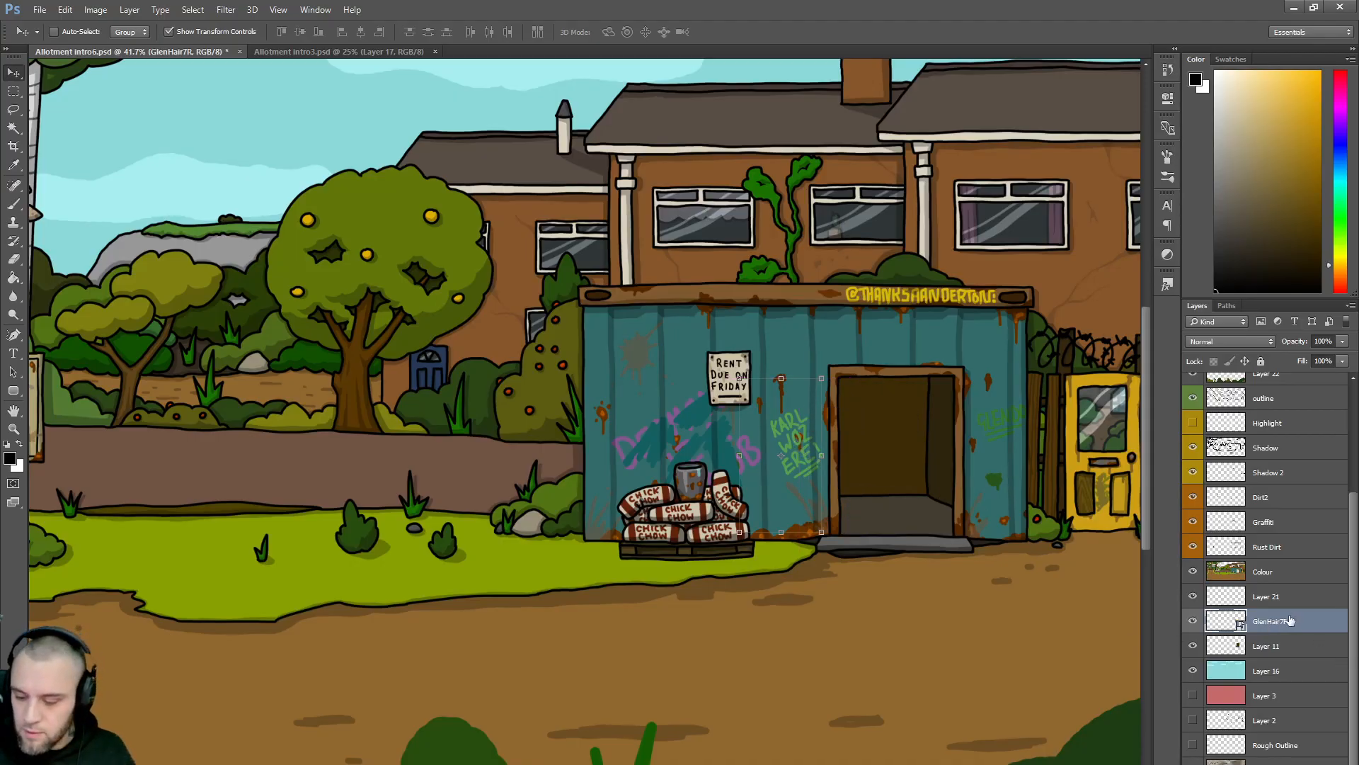
# - Delete the hidden red fill on Layer 3
pyautogui.click(1264, 672)
pyautogui.click(1256, 700)
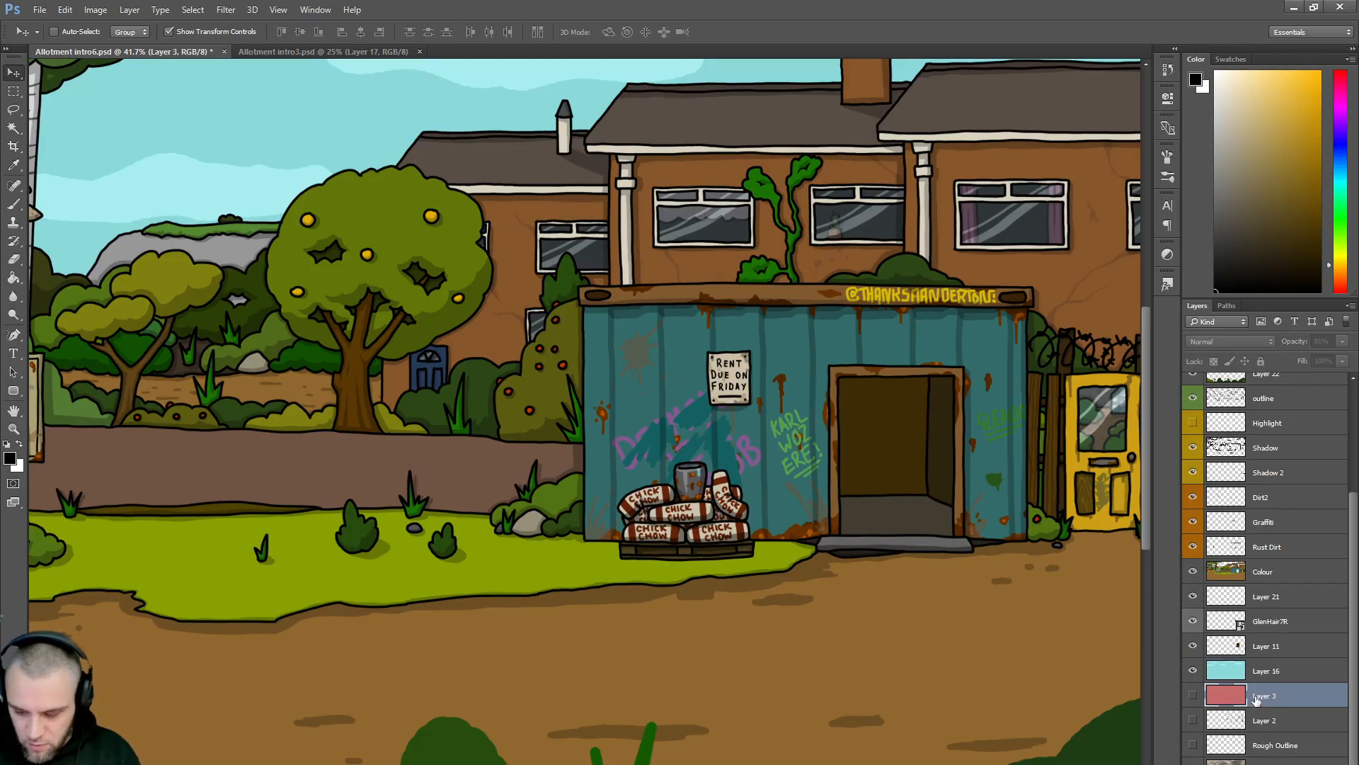
pyautogui.press('Delete')
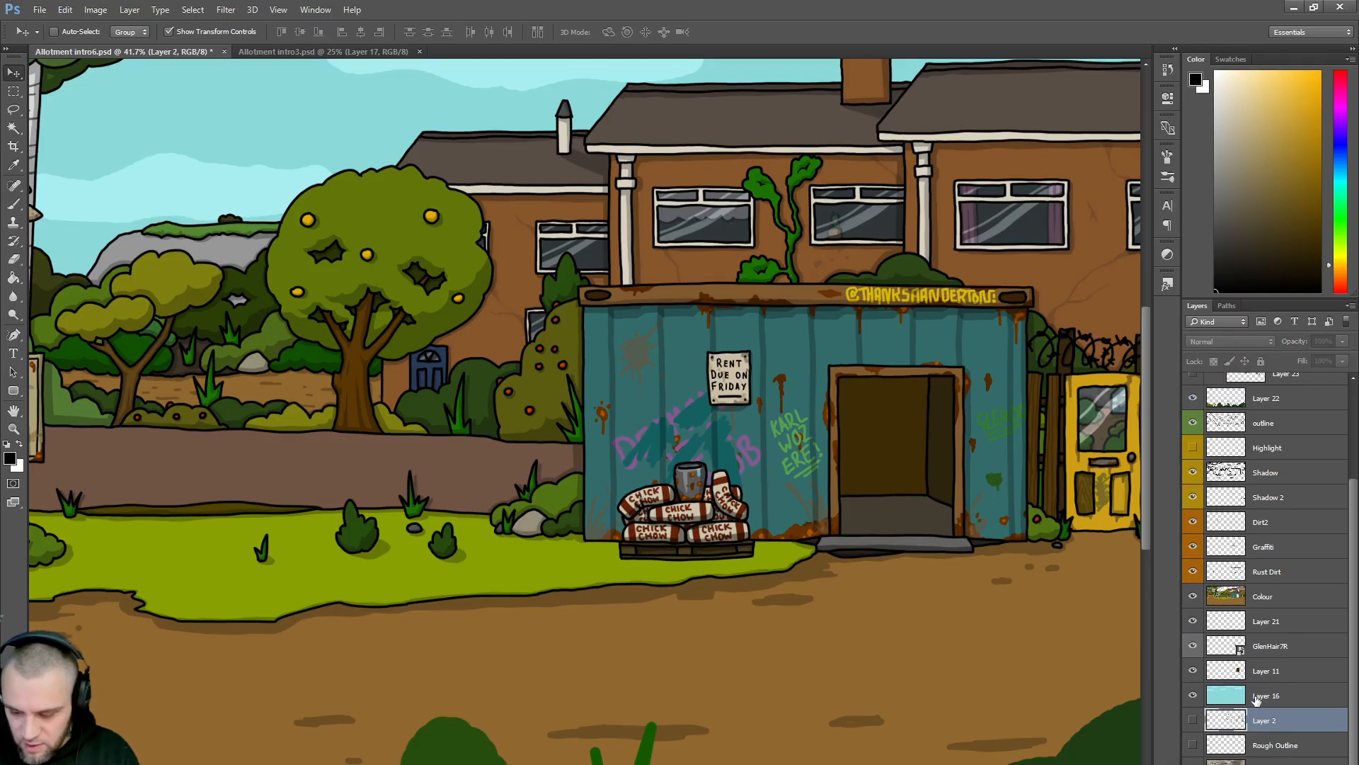
# - Toggle the Highlight layer, hide the layers from Layer 22 down to Layer 16, then inspect and delete Layer 2
pyautogui.click(1193, 448)
pyautogui.click(1193, 450)
pyautogui.click(1193, 449)
pyautogui.moveTo(1194, 399); pyautogui.dragTo(1199, 698)
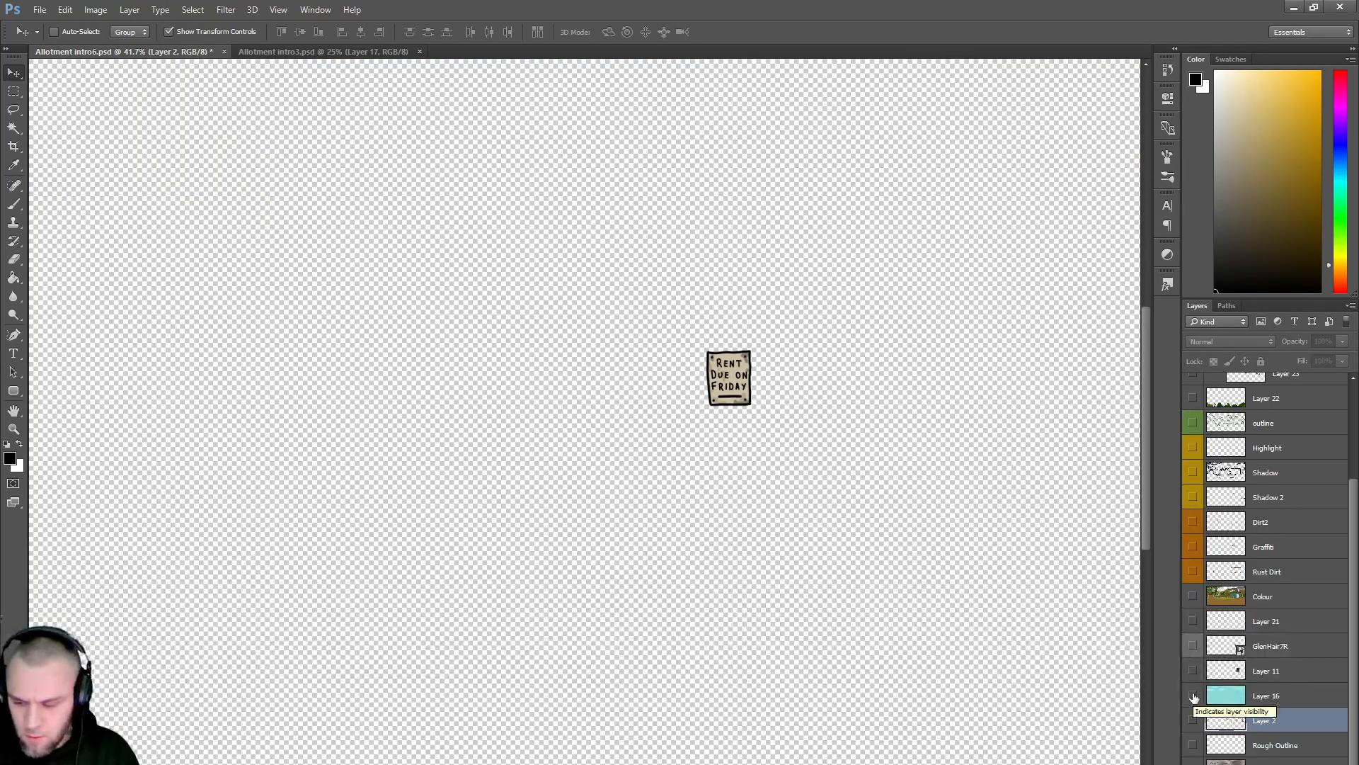
pyautogui.click(1194, 720)
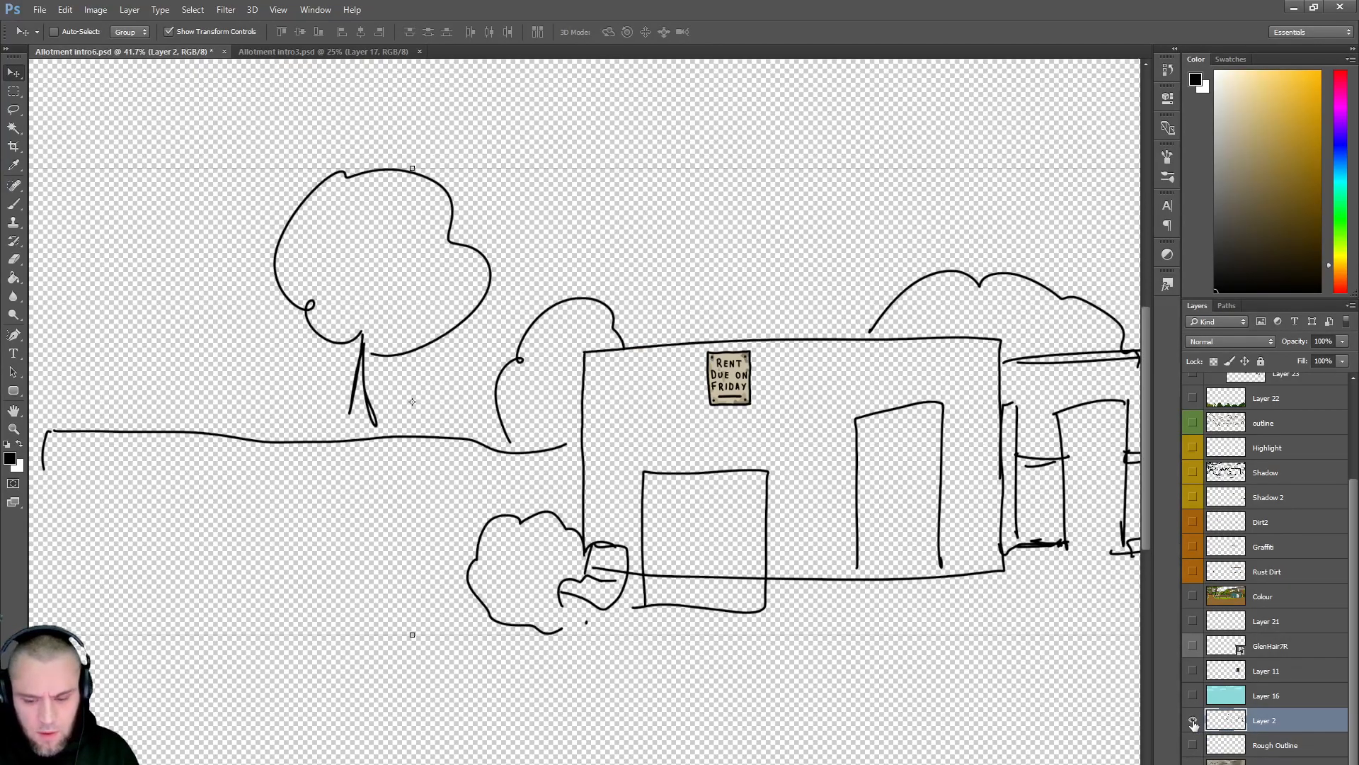
pyautogui.scroll(-2, 912, 554)
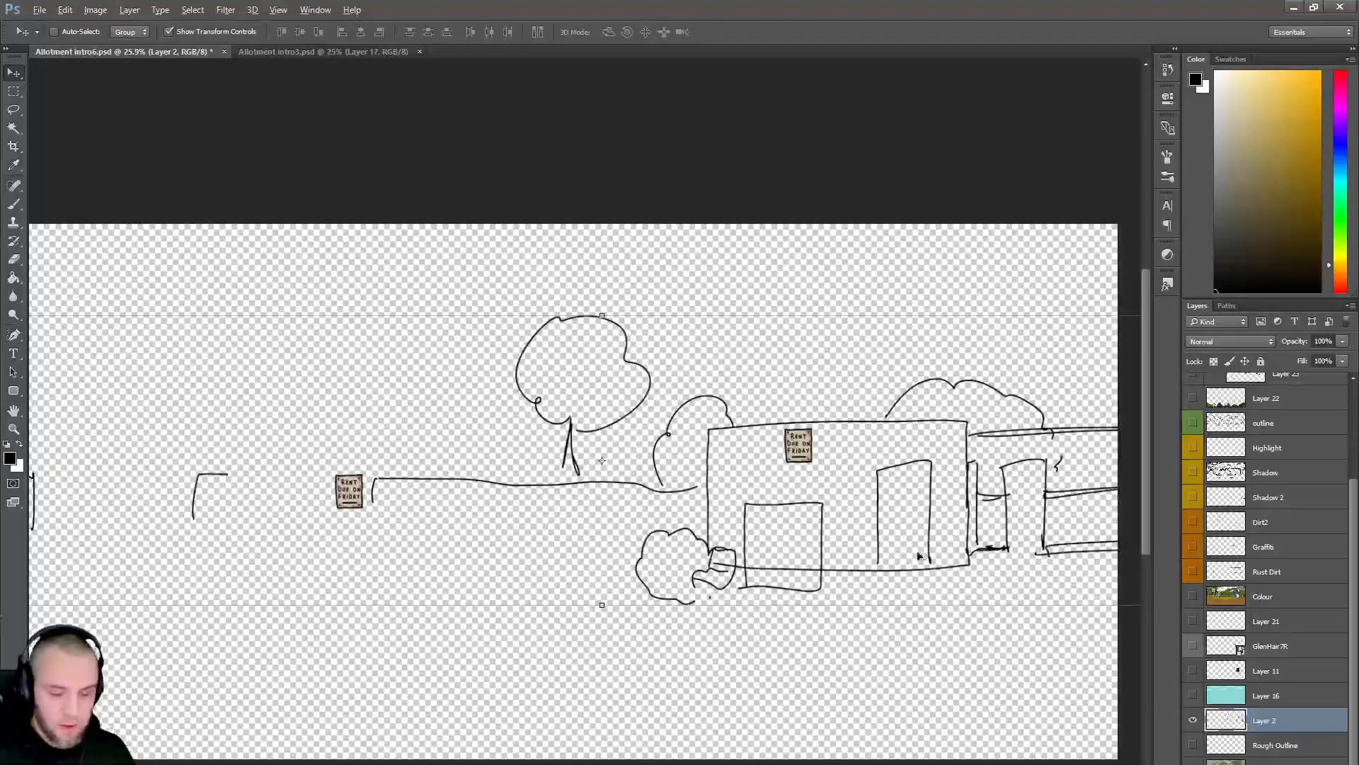
pyautogui.press('Delete')
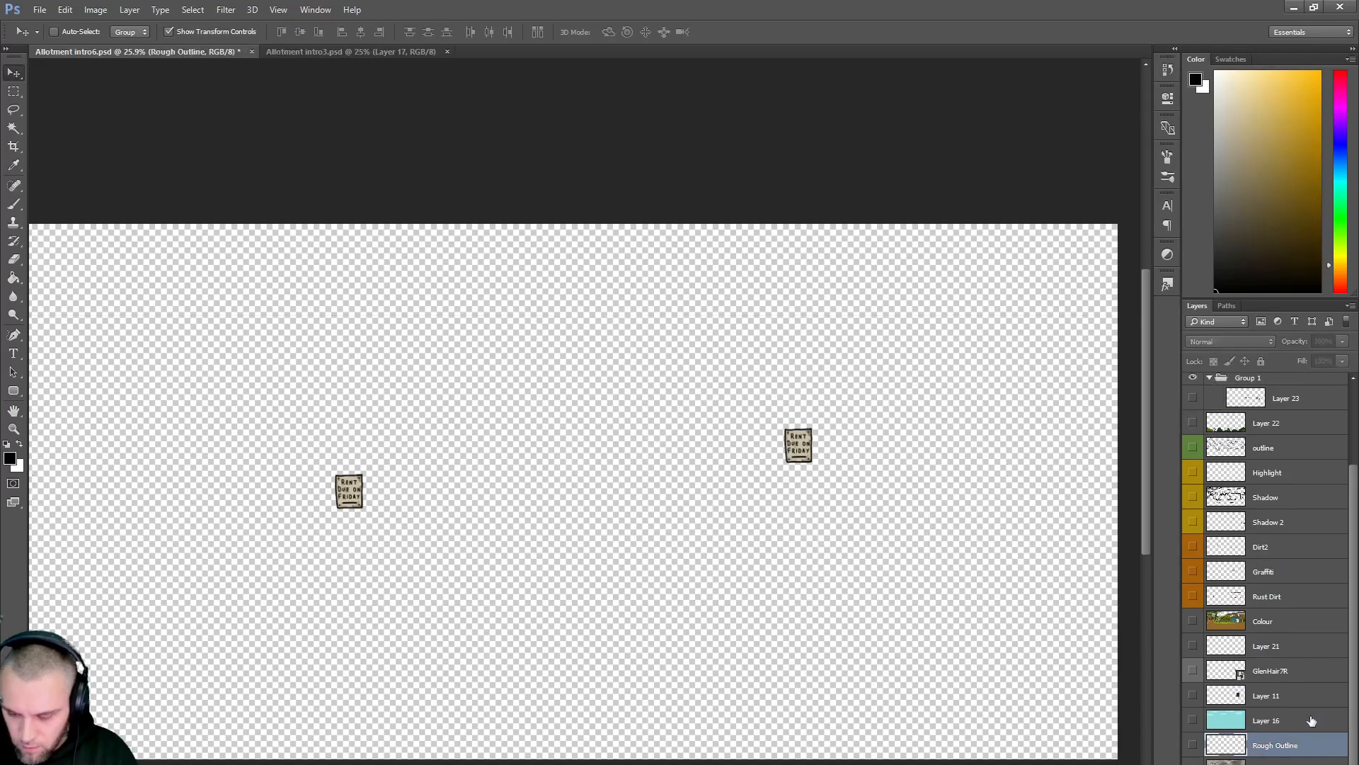
# - Check what the Rough Outline layer contains and delete the layer
pyautogui.click(1193, 745)
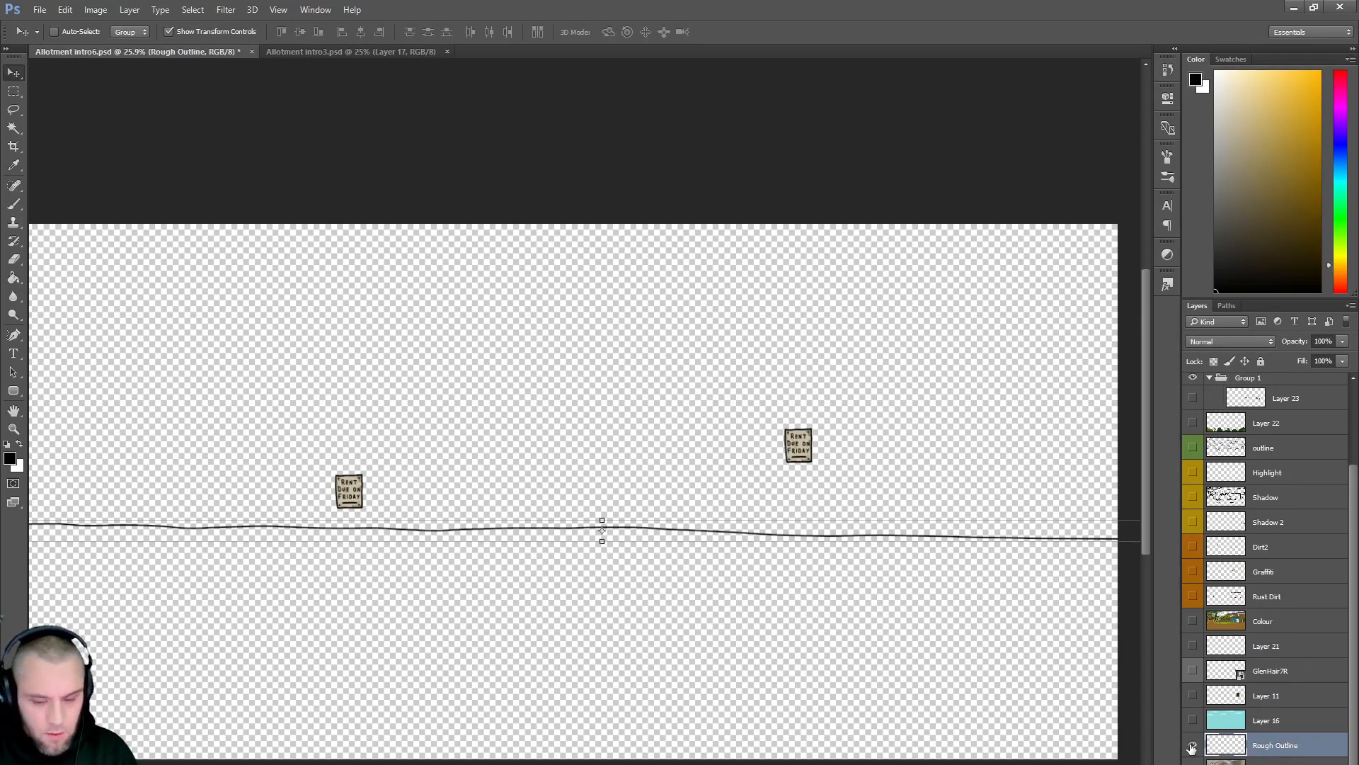
pyautogui.click(1193, 748)
pyautogui.press('Delete')
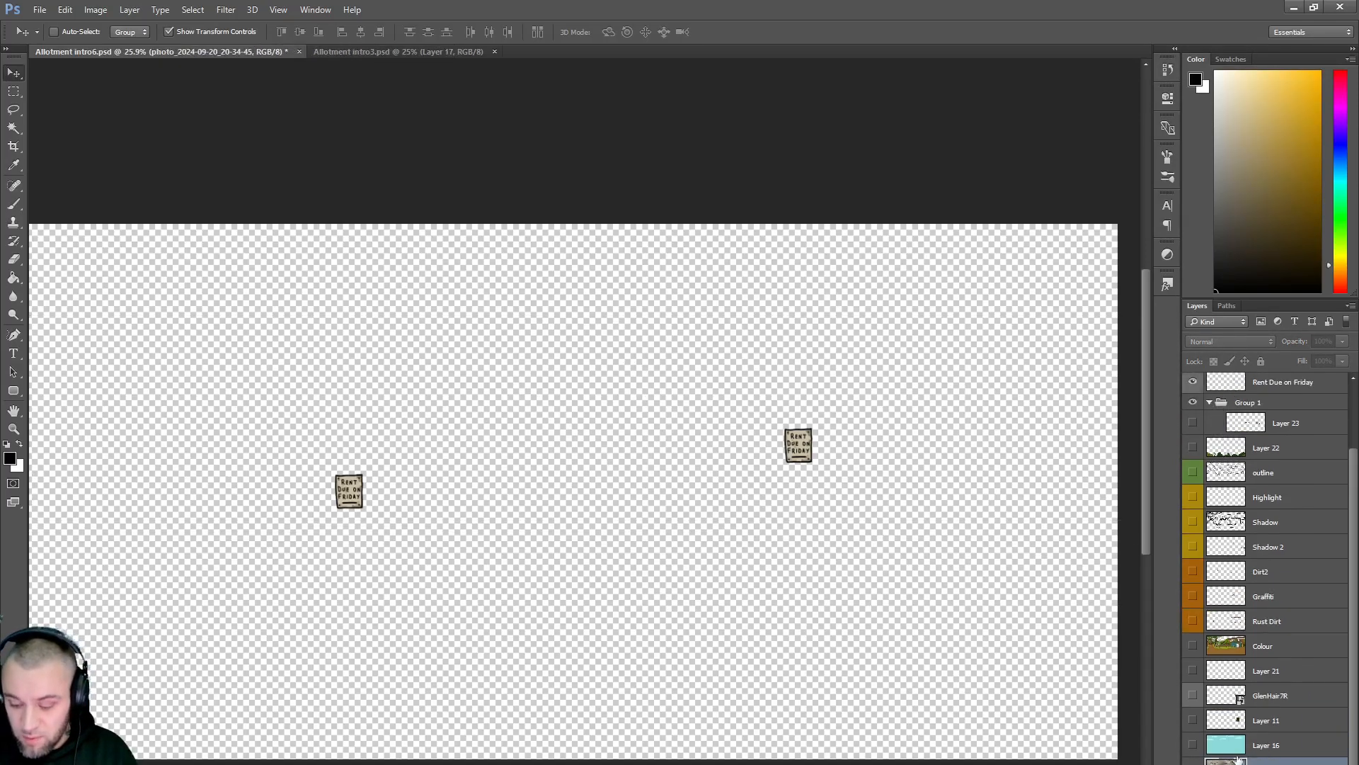
# - Show the photographed pencil sketch layer and delete the Background layer beneath it
pyautogui.click(1193, 761)
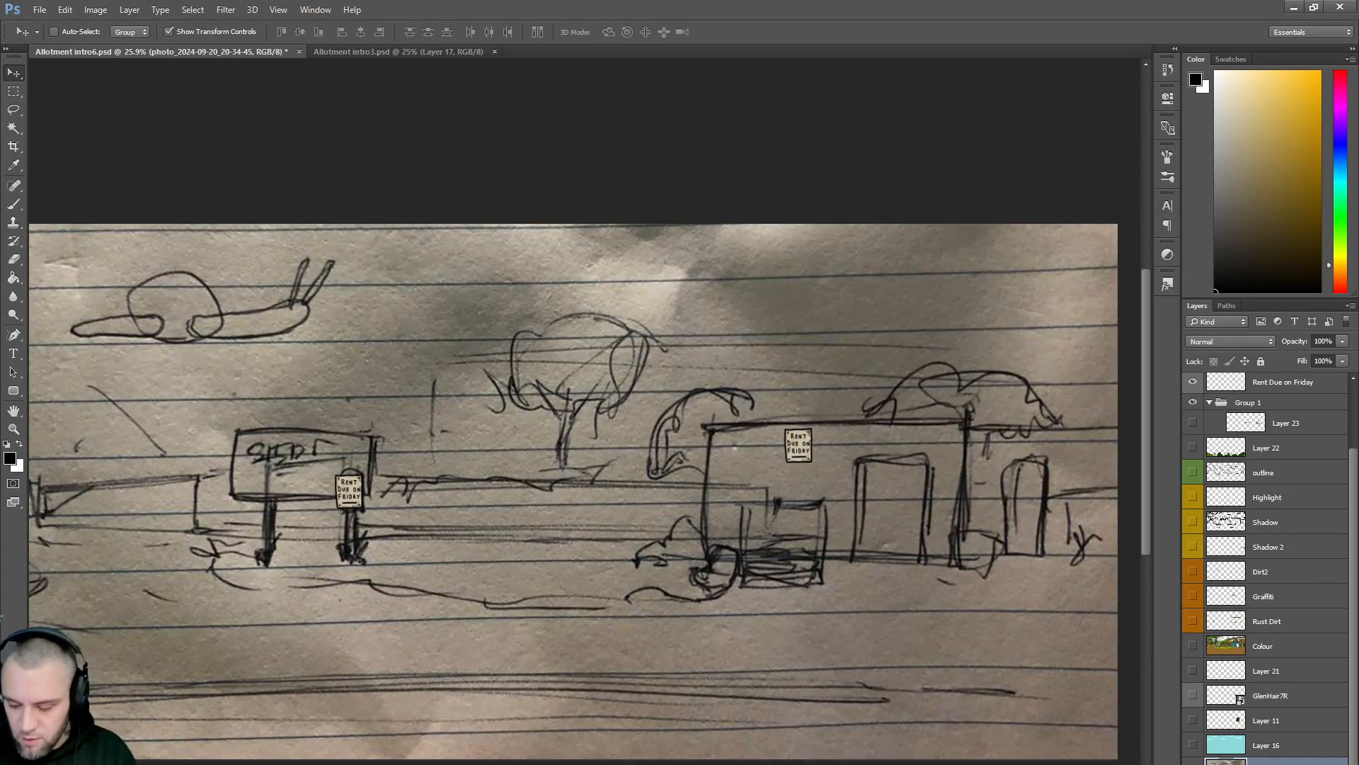
pyautogui.click(1268, 764)
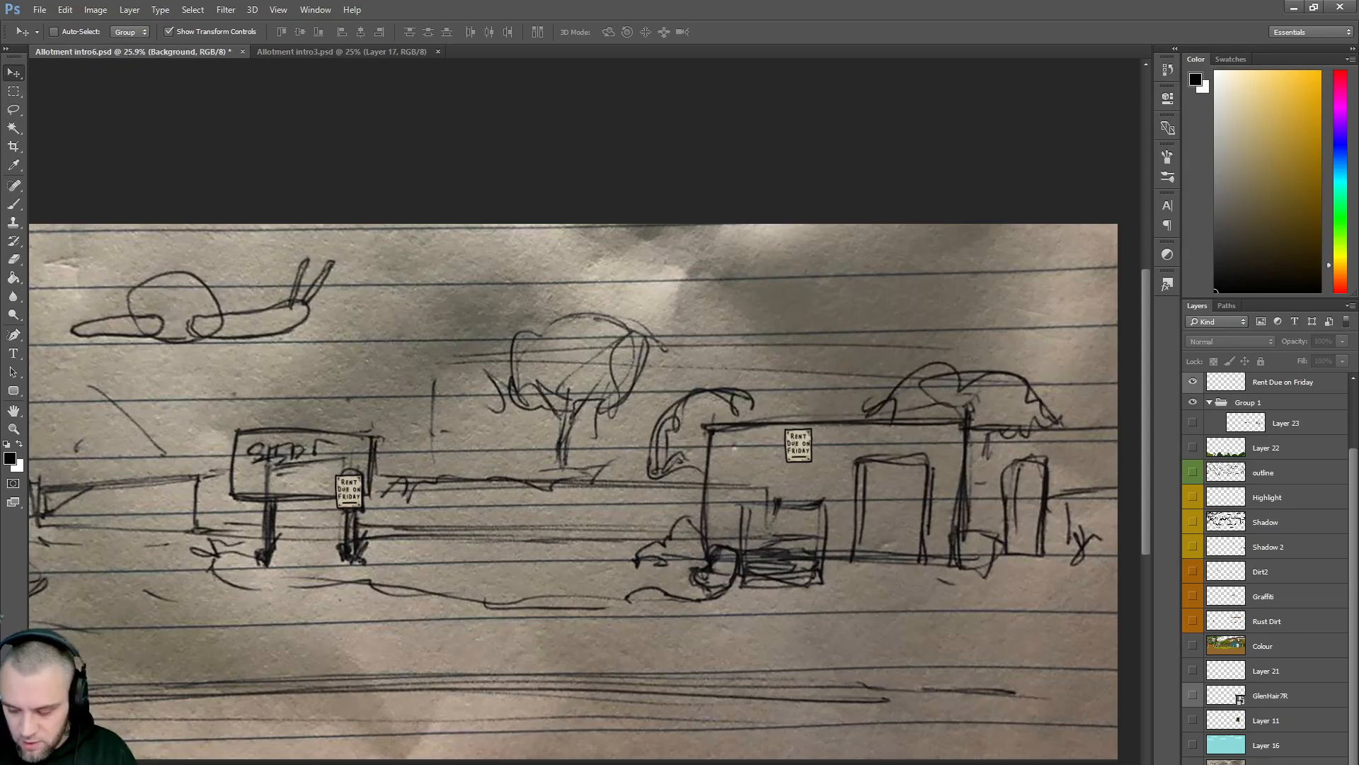
pyautogui.press('Delete')
# - Toggle Layer 23 to check its content and delete Layer 7
pyautogui.scroll(2, 1356, 624)
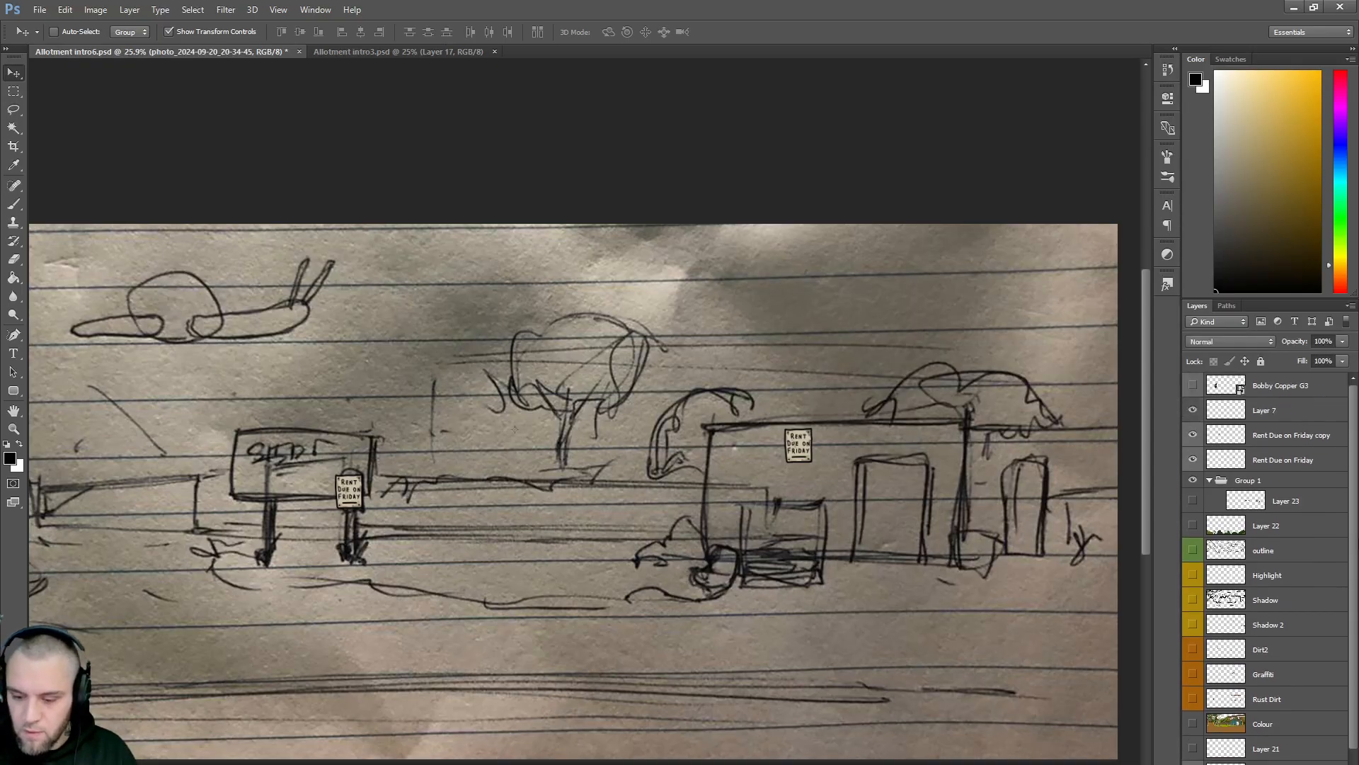
pyautogui.click(1193, 501)
pyautogui.click(1193, 501)
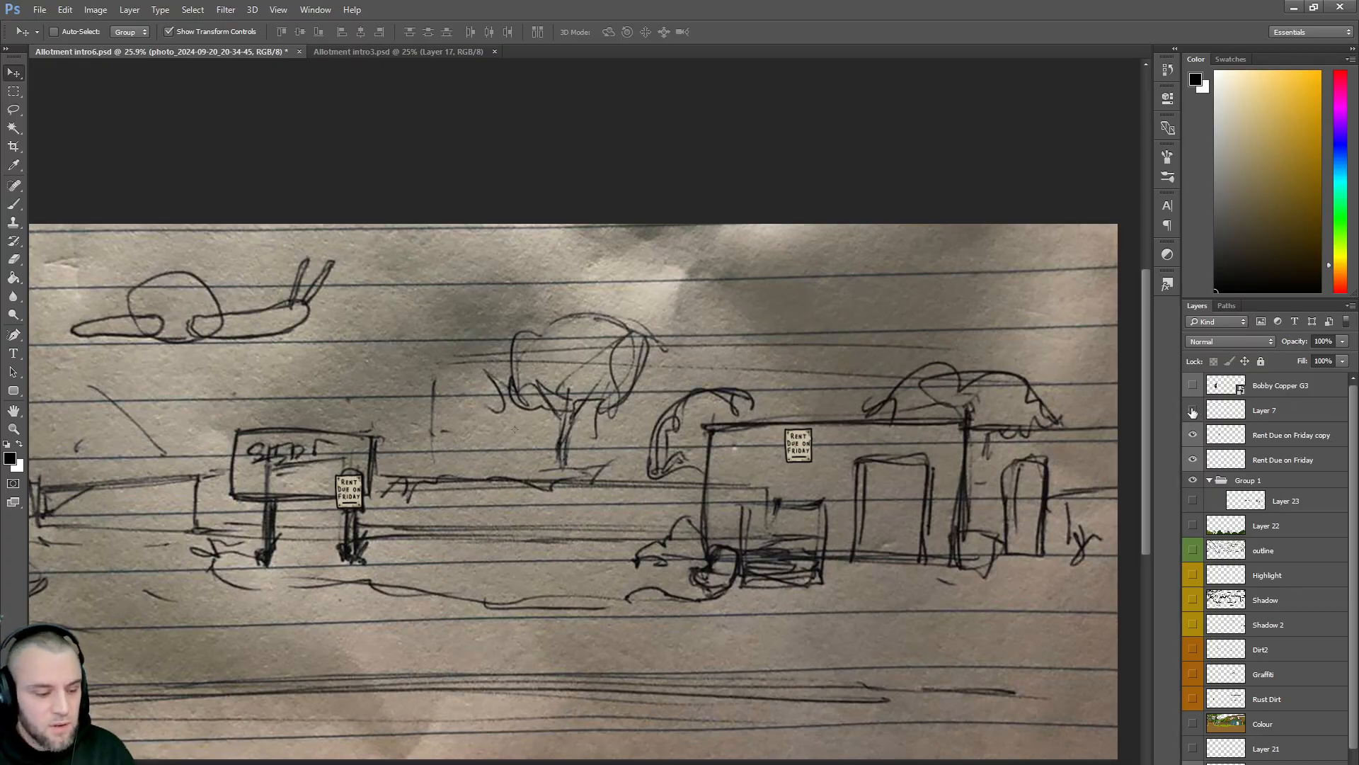
pyautogui.click(1278, 411)
pyautogui.press('Delete')
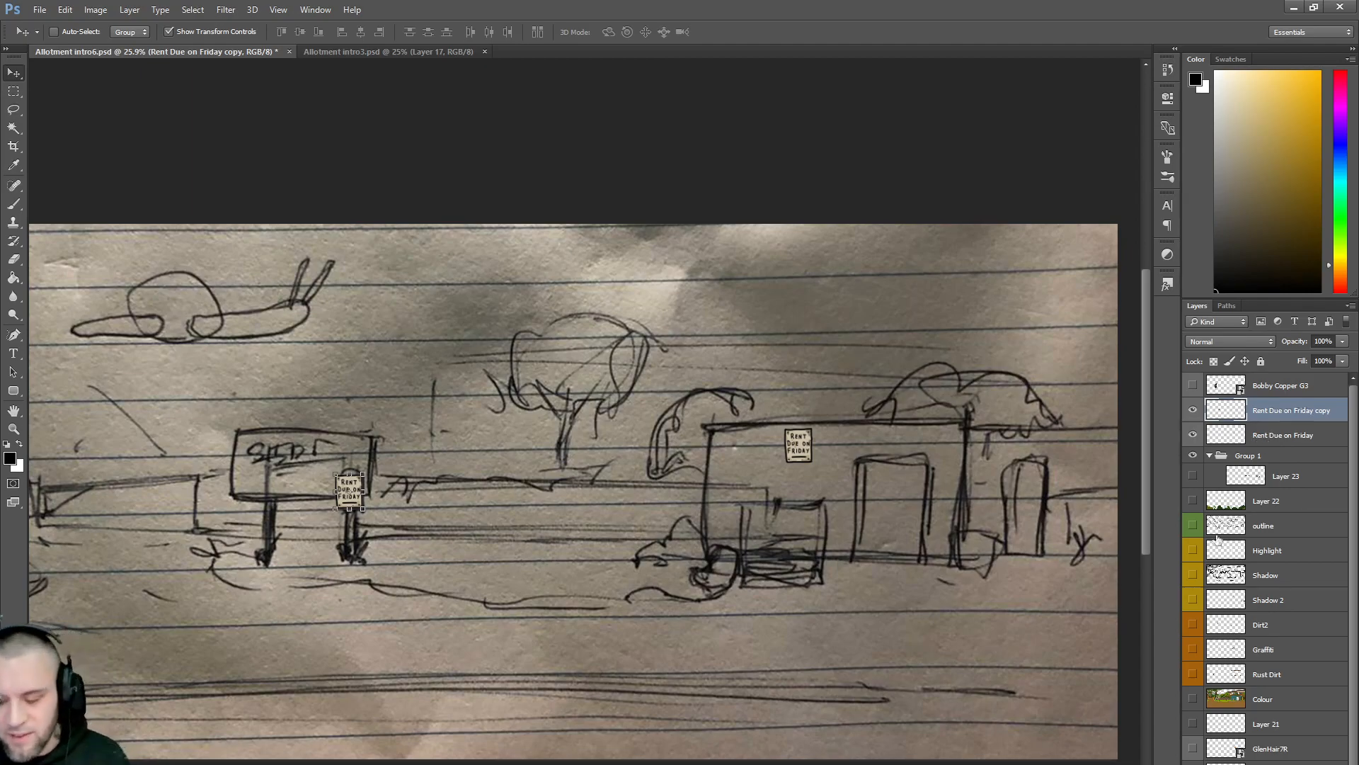
# - Make the hidden scene layers up to Layer 23 visible again, including the sky on Layer 16, and select Layer 23
pyautogui.moveTo(1193, 744); pyautogui.dragTo(1193, 479)
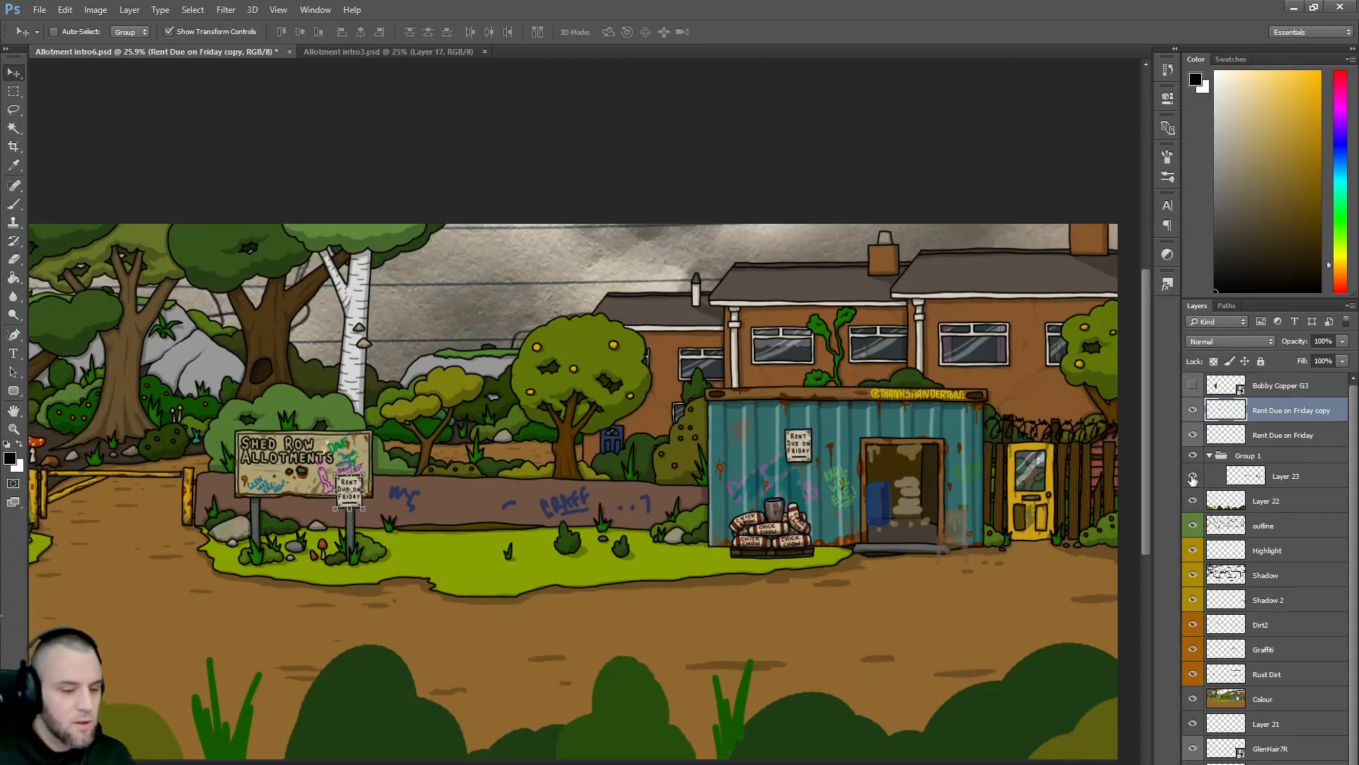
pyautogui.scroll(-1, 1355, 648)
pyautogui.moveTo(1358, 646)
pyautogui.mouseDown()
pyautogui.moveTo(1358, 632)
pyautogui.moveTo(1358, 651)
pyautogui.mouseUp()
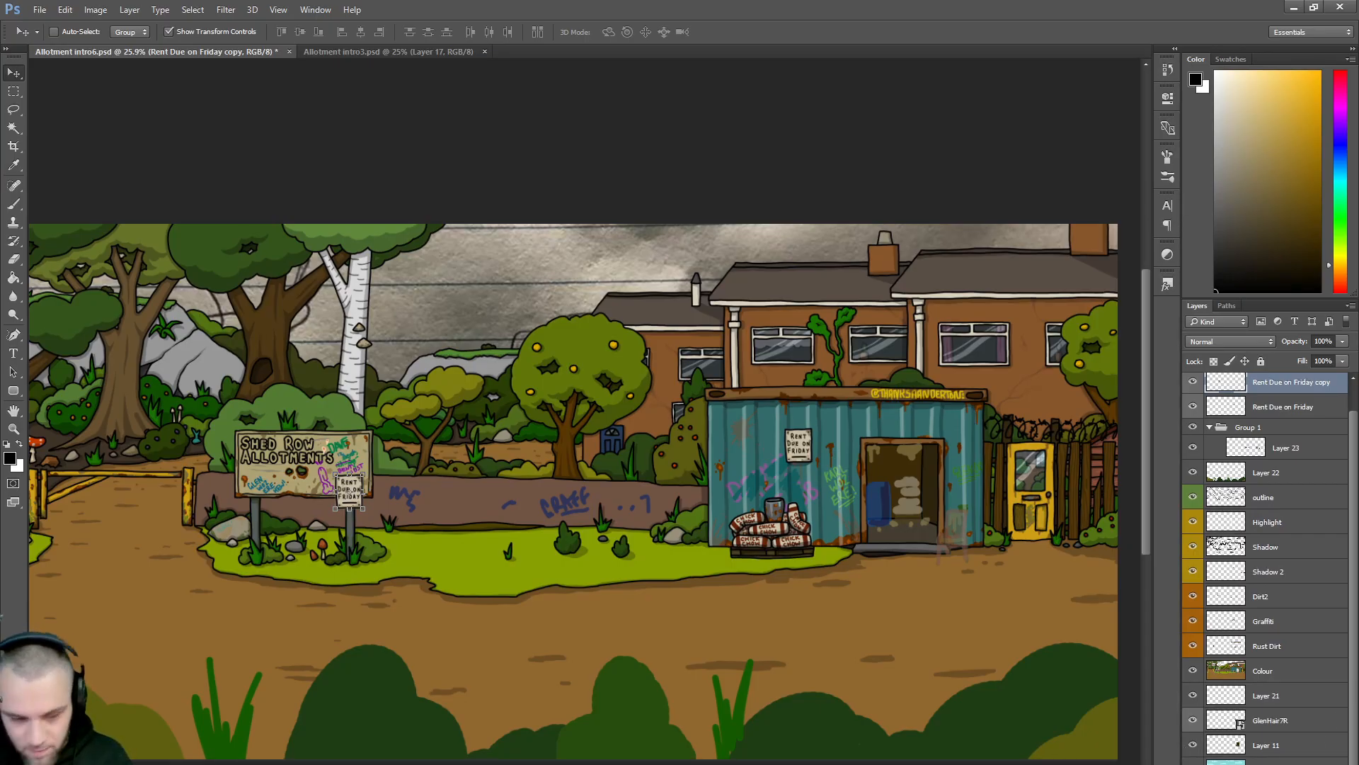
pyautogui.click(1193, 764)
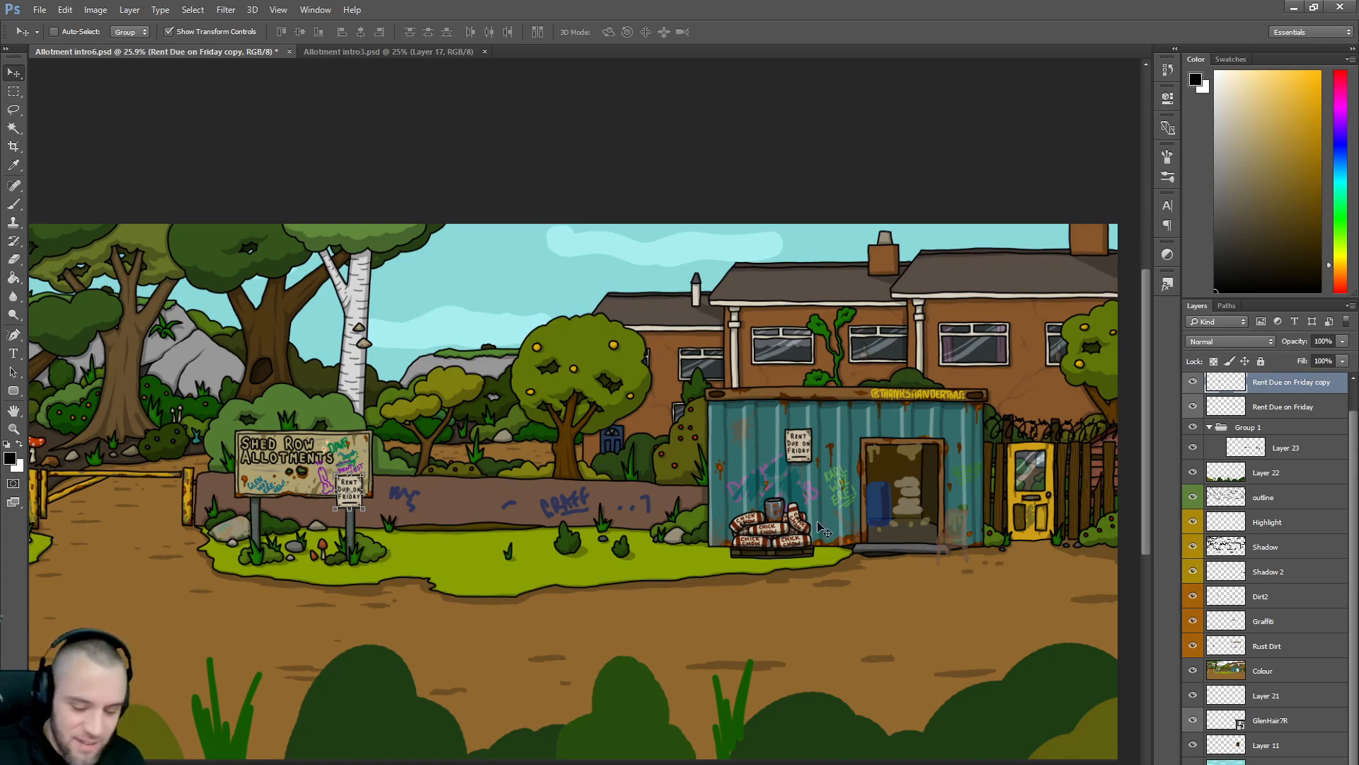
pyautogui.scroll(1, 1346, 422)
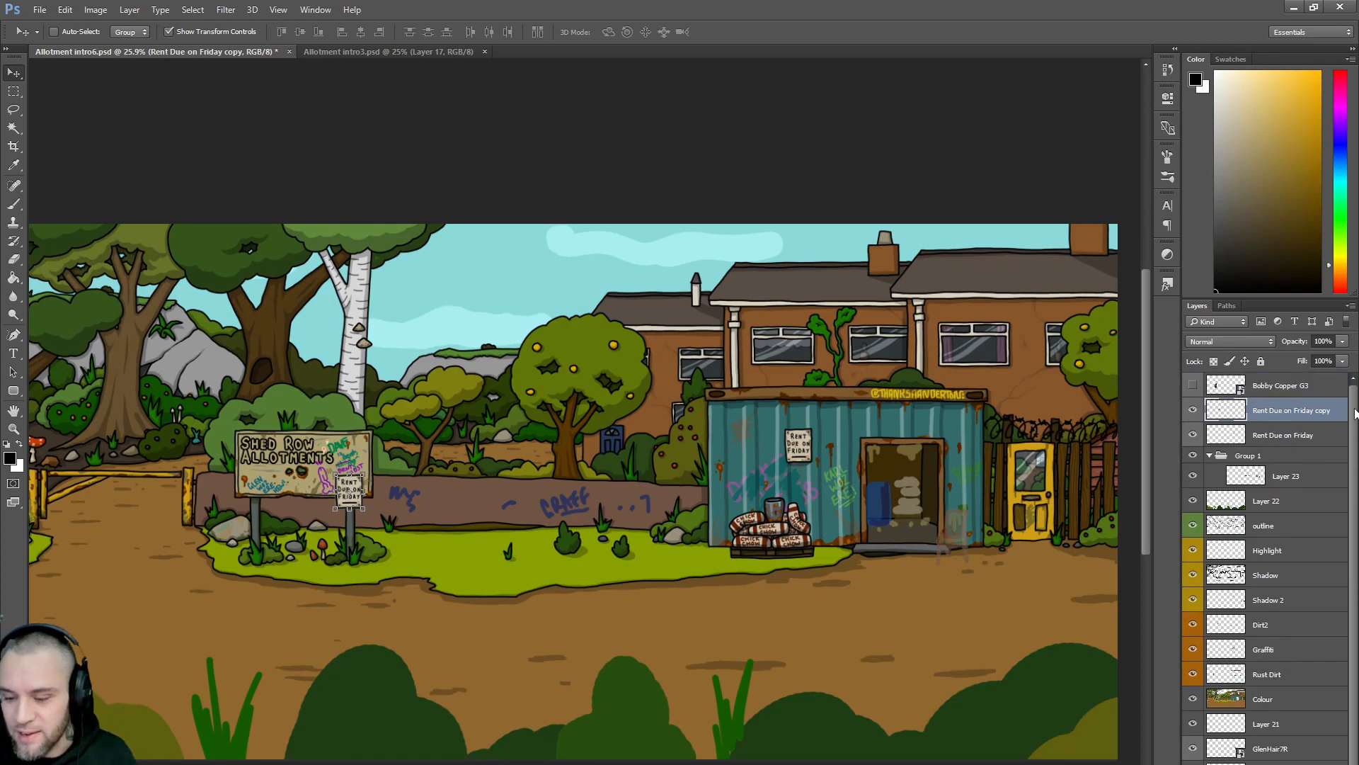
pyautogui.click(1271, 478)
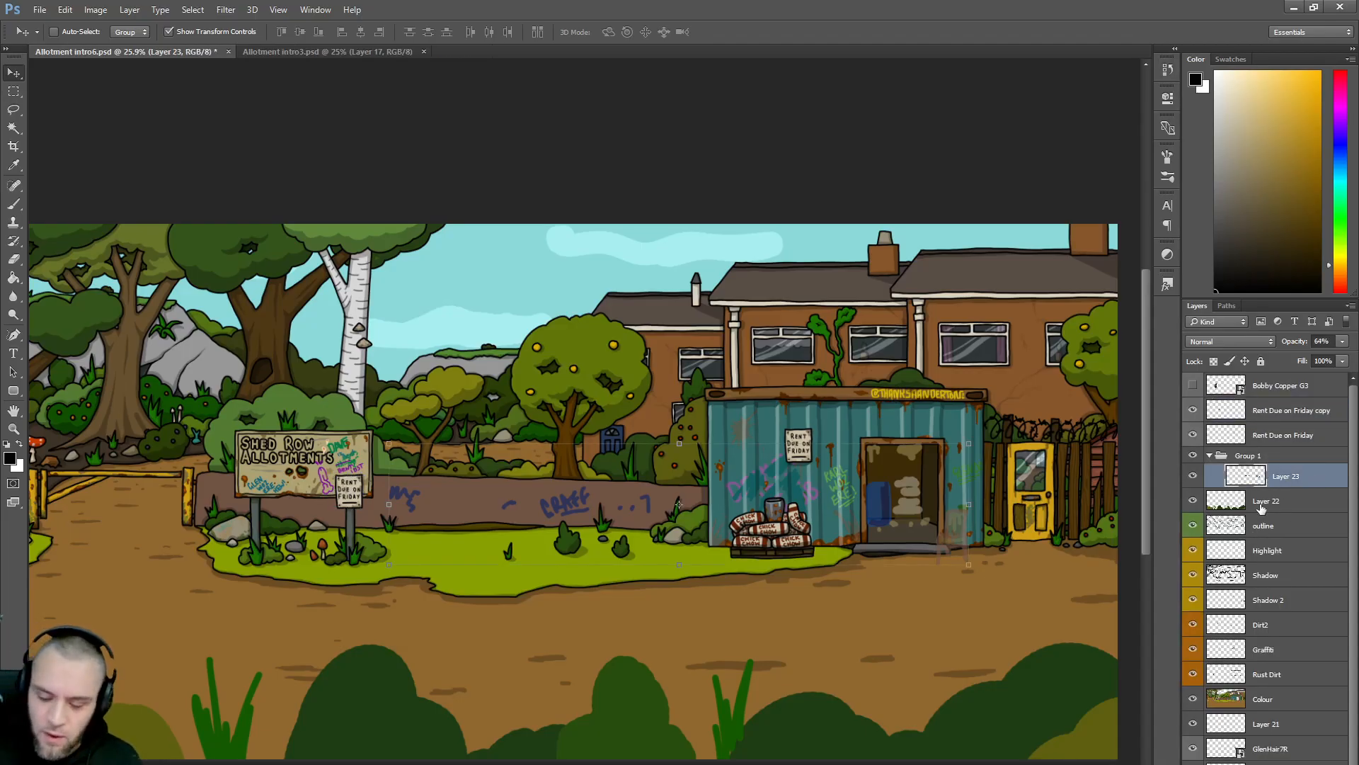
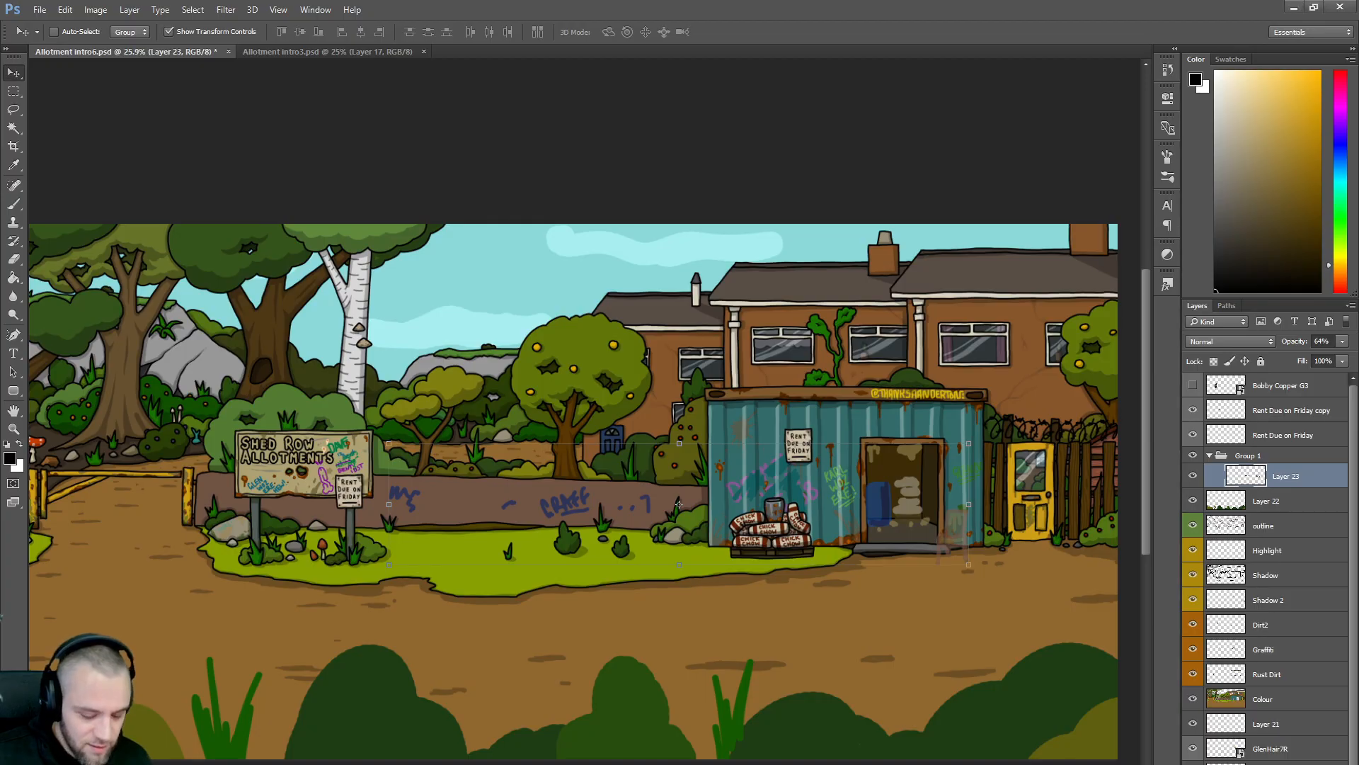
# - Move the GlenHair7R layer above Group 1, scale the character to about 19.7% and place it on the path in front of the wall
pyautogui.hscroll(-3, 584, 492)
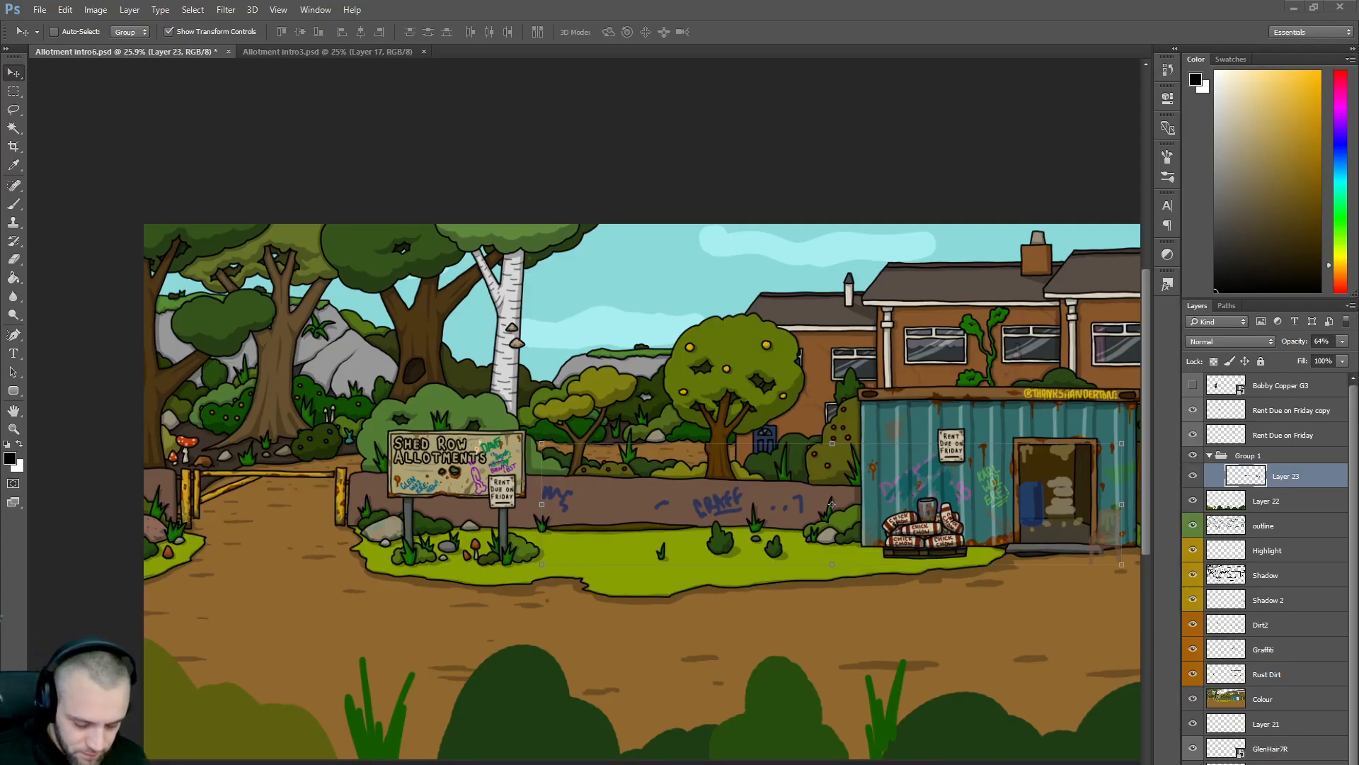
pyautogui.hscroll(4, 585, 492)
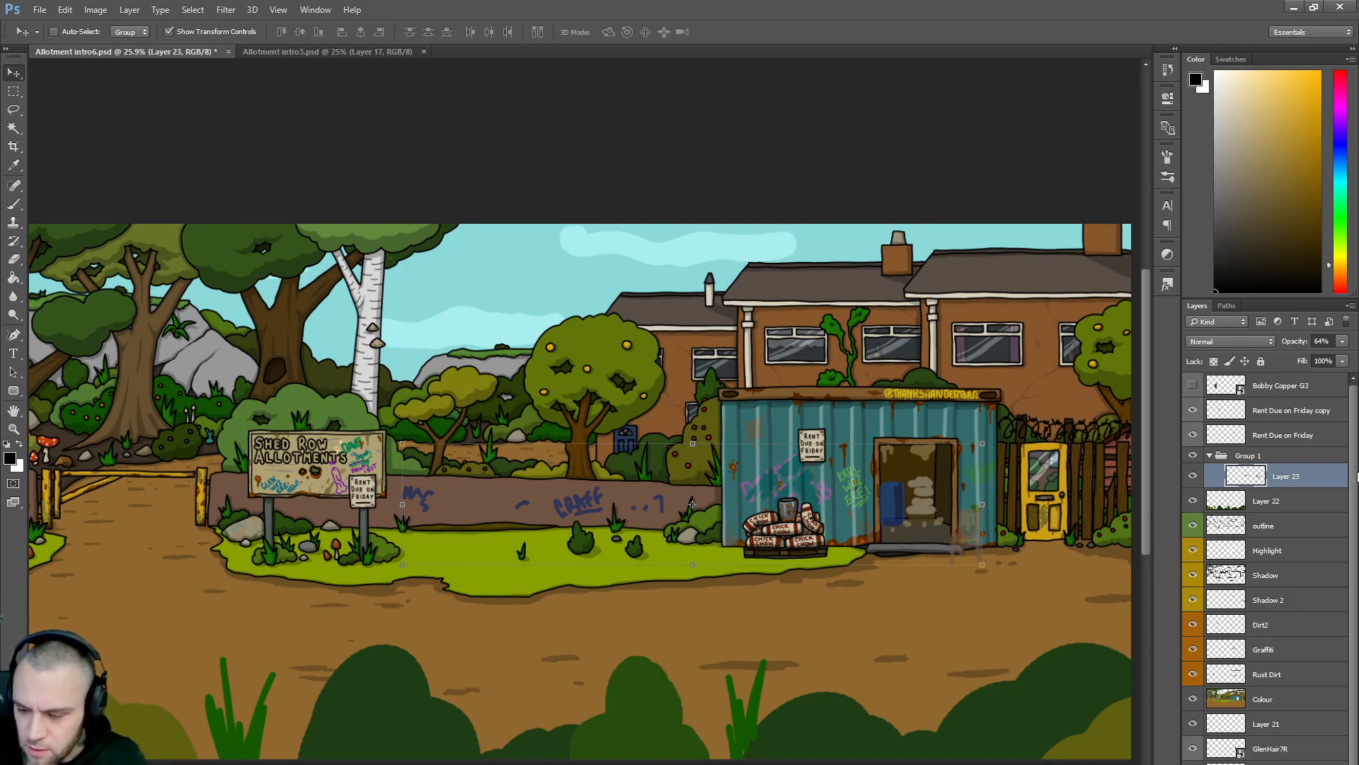
pyautogui.scroll(-1, 1356, 482)
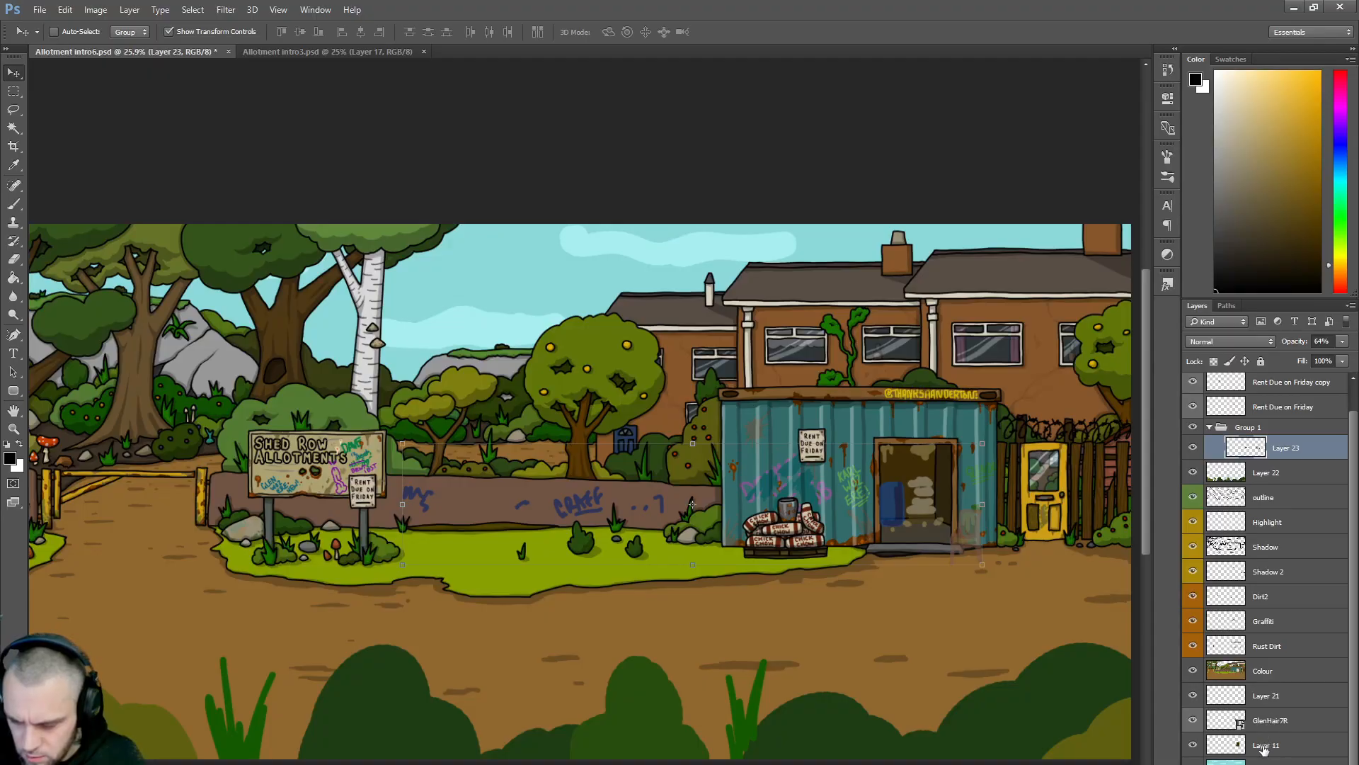
pyautogui.moveTo(1267, 720); pyautogui.dragTo(1254, 416)
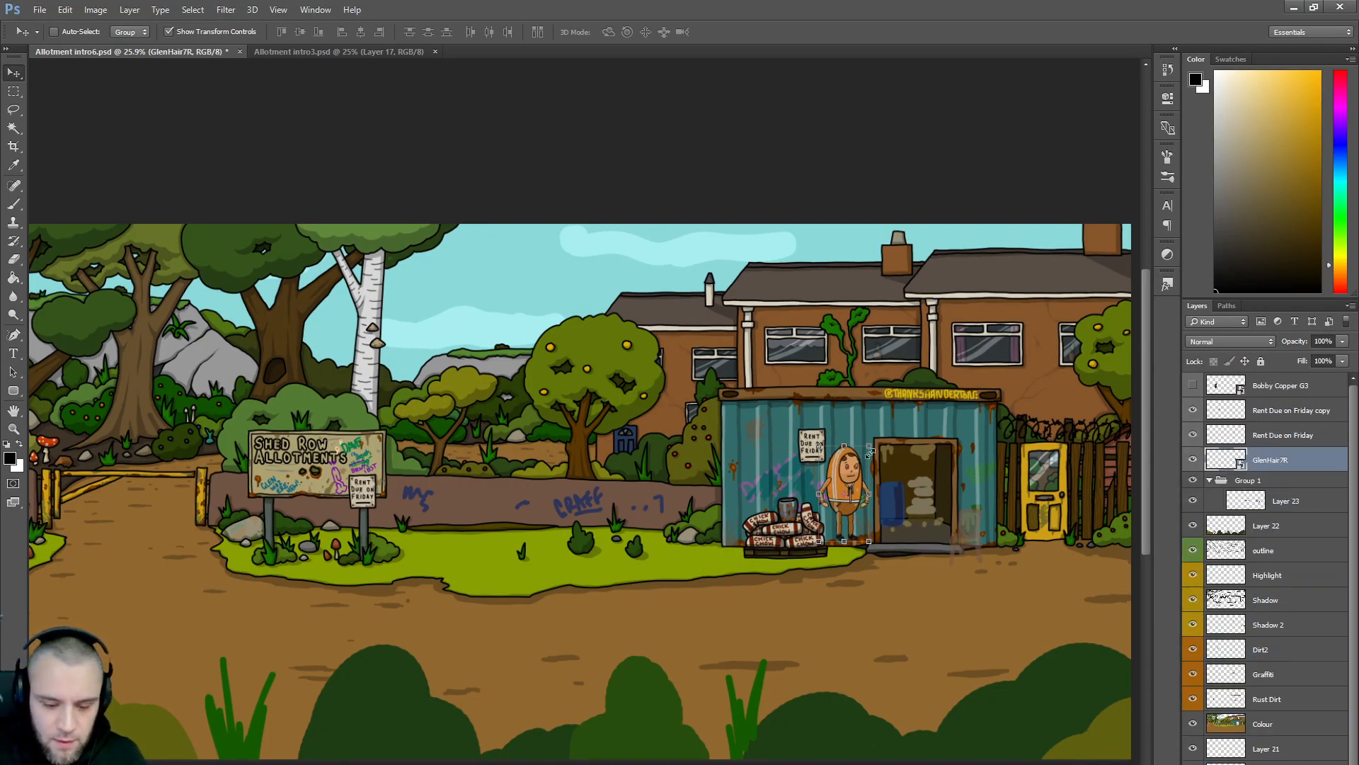
pyautogui.moveTo(869, 446); pyautogui.dragTo(930, 362)
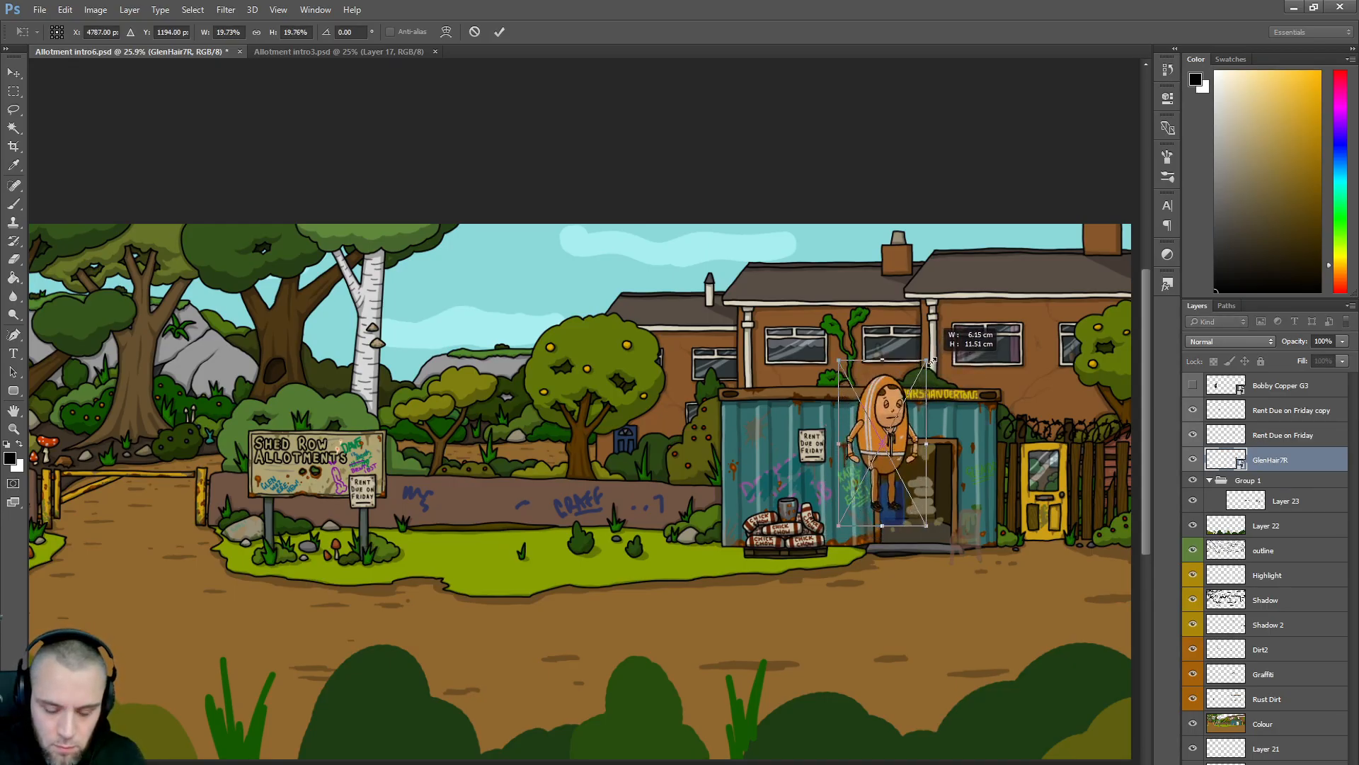
pyautogui.moveTo(853, 418); pyautogui.dragTo(561, 529)
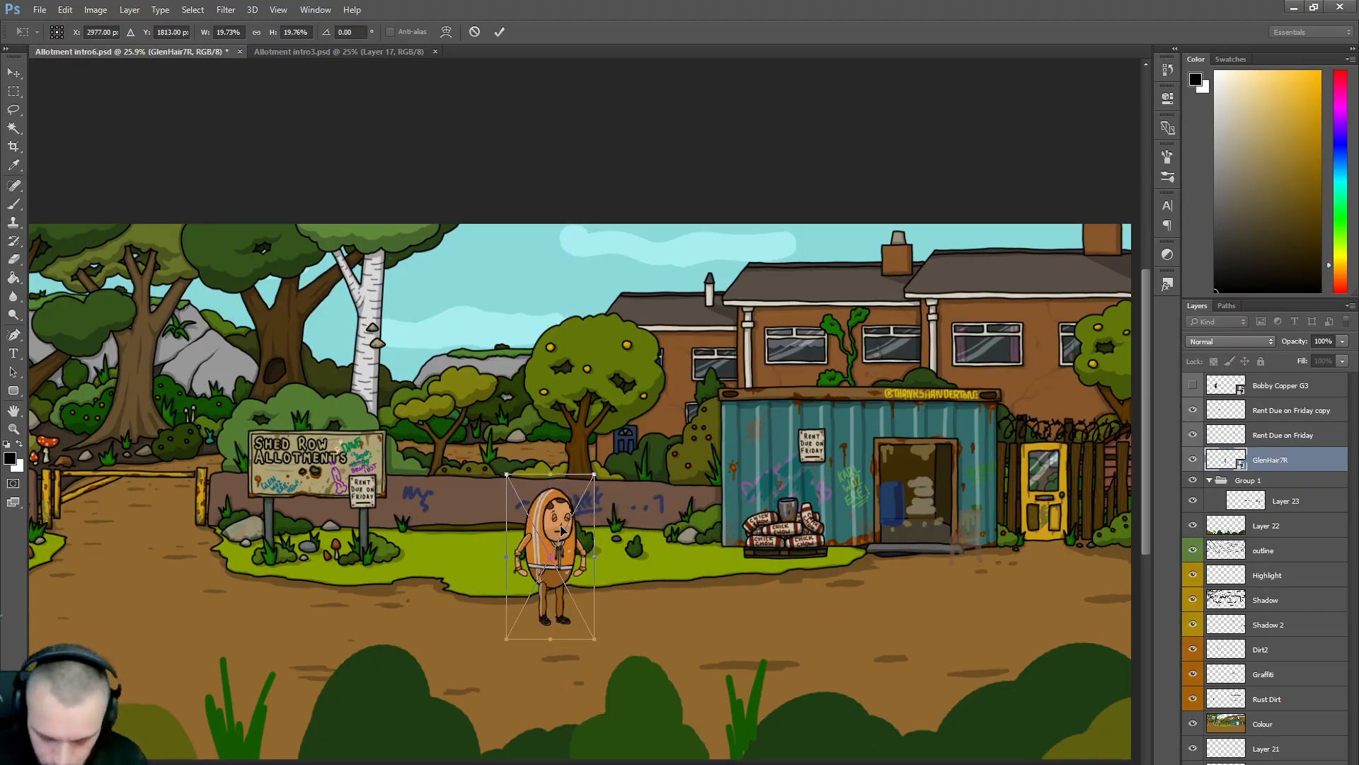
pyautogui.press('Return')
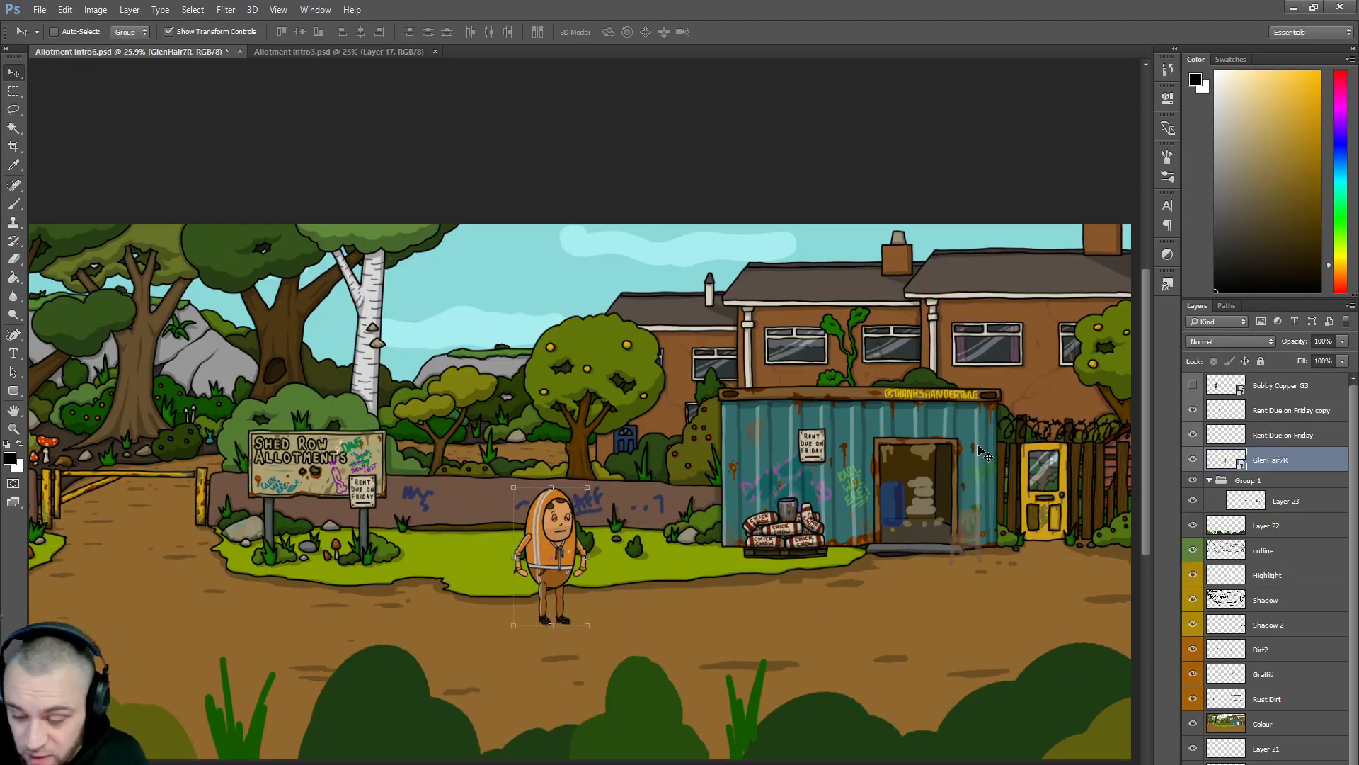
# - Take Layer 23 out of Group 1, remove the group and rename the layer "rough"
pyautogui.scroll(2, 799, 486)
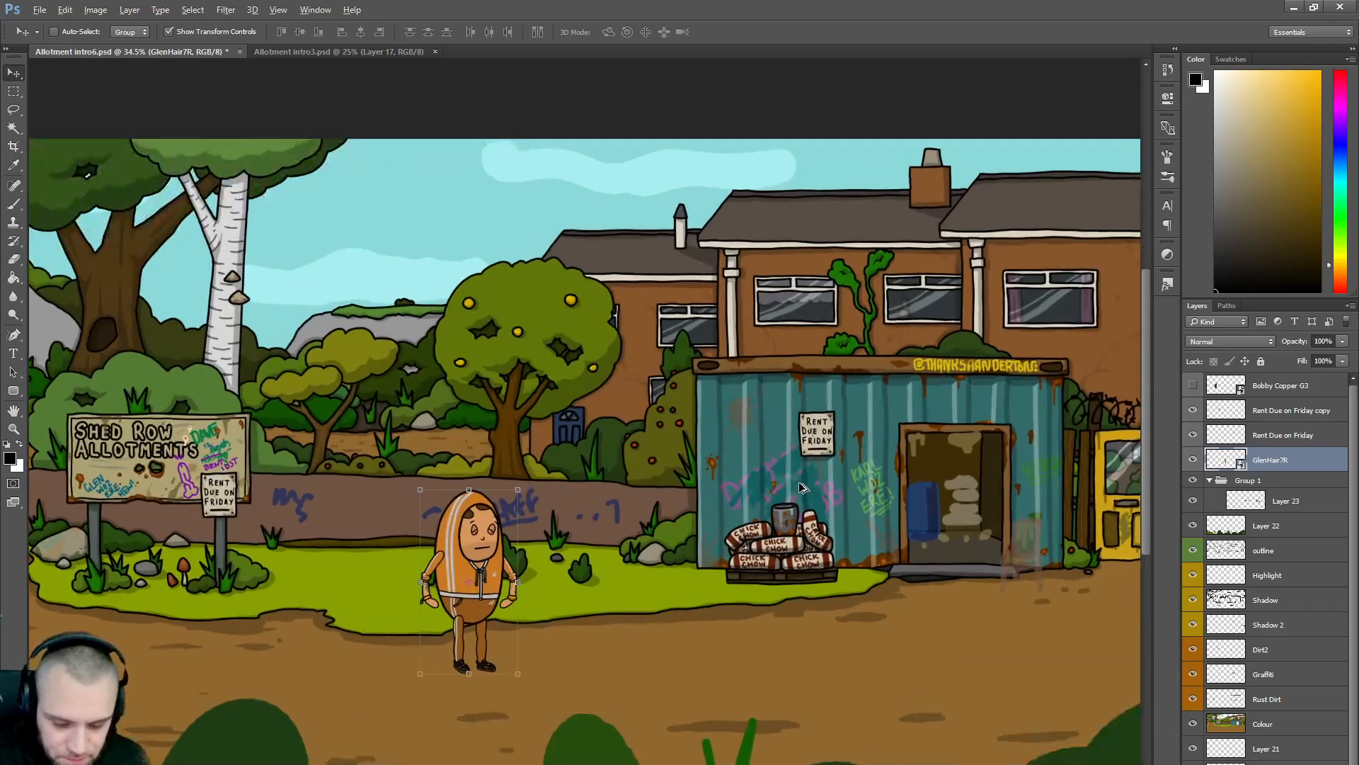
pyautogui.scroll(2, 801, 487)
pyautogui.hscroll(3, 801, 487)
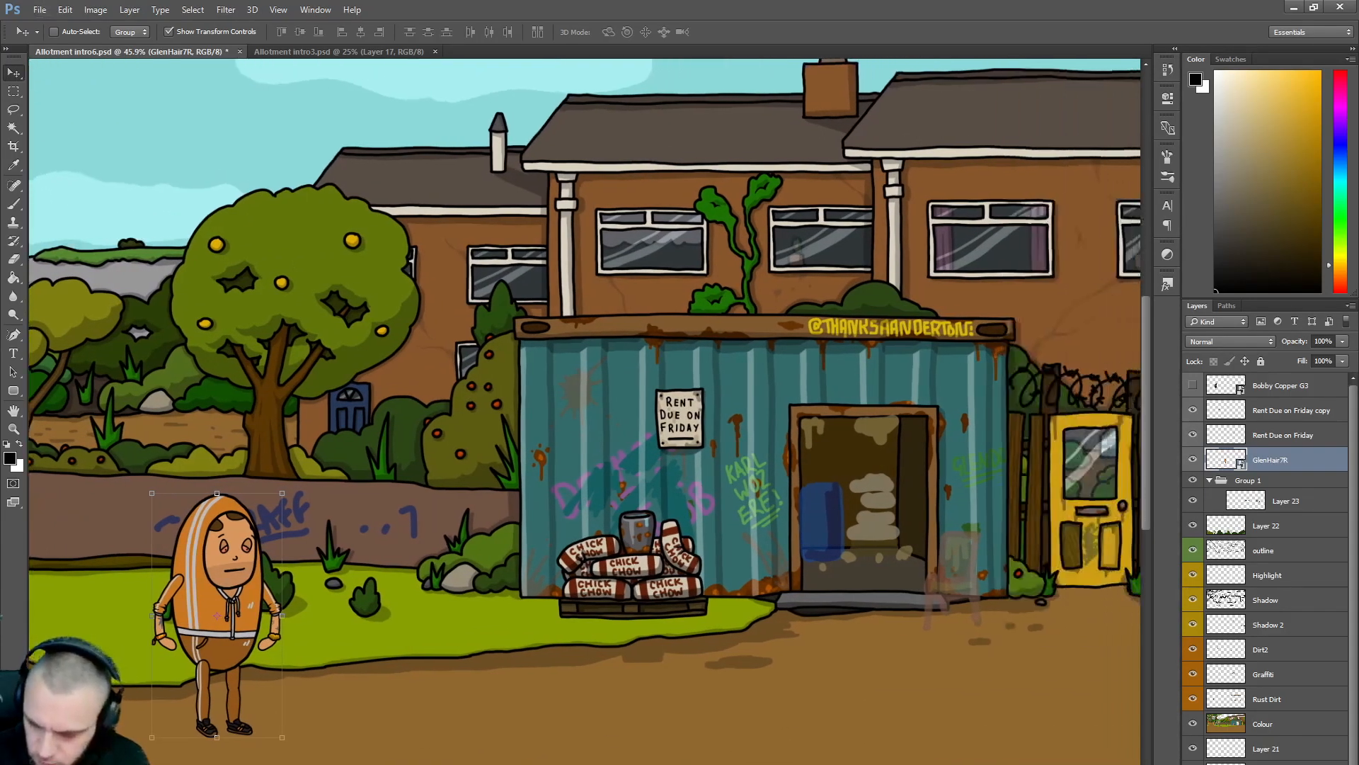
pyautogui.hscroll(2, 801, 487)
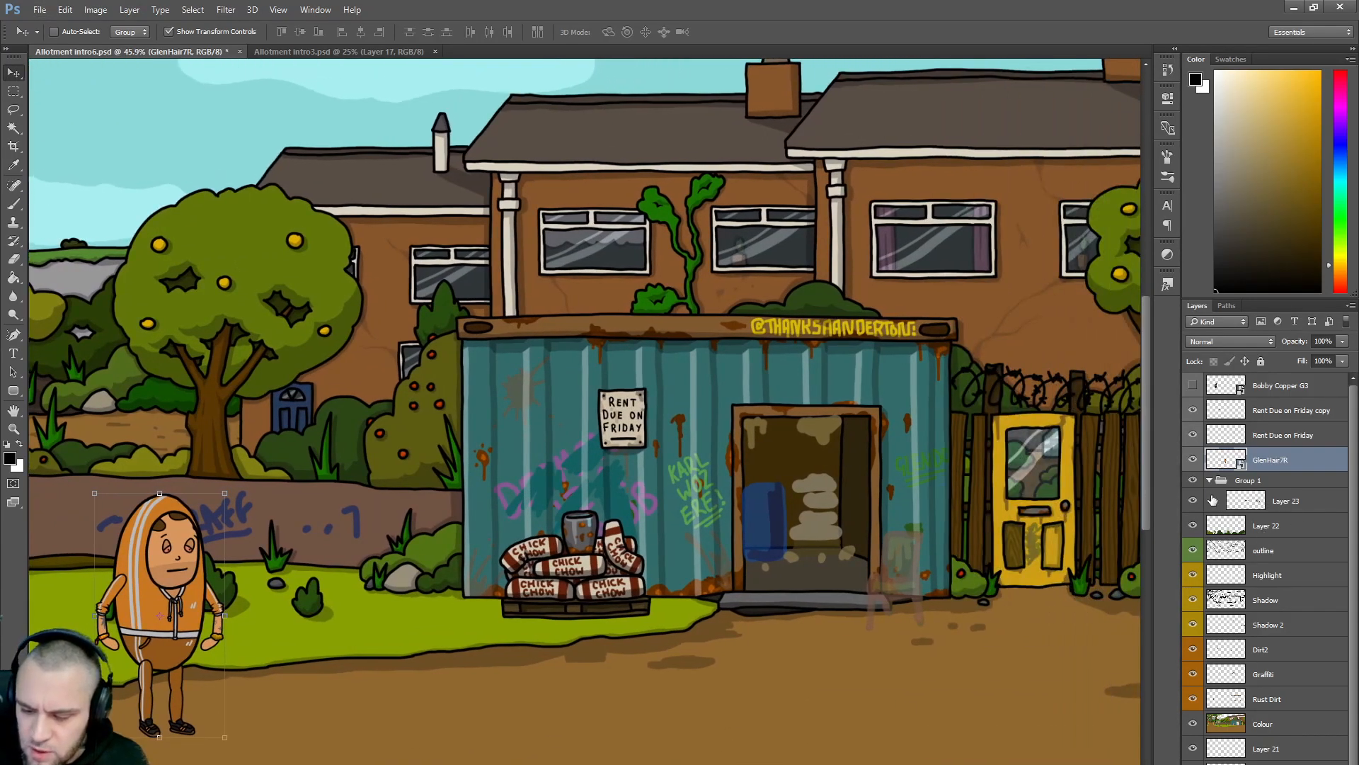
pyautogui.click(1257, 500)
pyautogui.moveTo(1256, 501); pyautogui.dragTo(1267, 471)
pyautogui.click(1265, 504)
pyautogui.hotkey('ctrl', 'shift', 'g')
pyautogui.doubleClick(1267, 484)
pyautogui.write('dough')
pyautogui.press('Return')
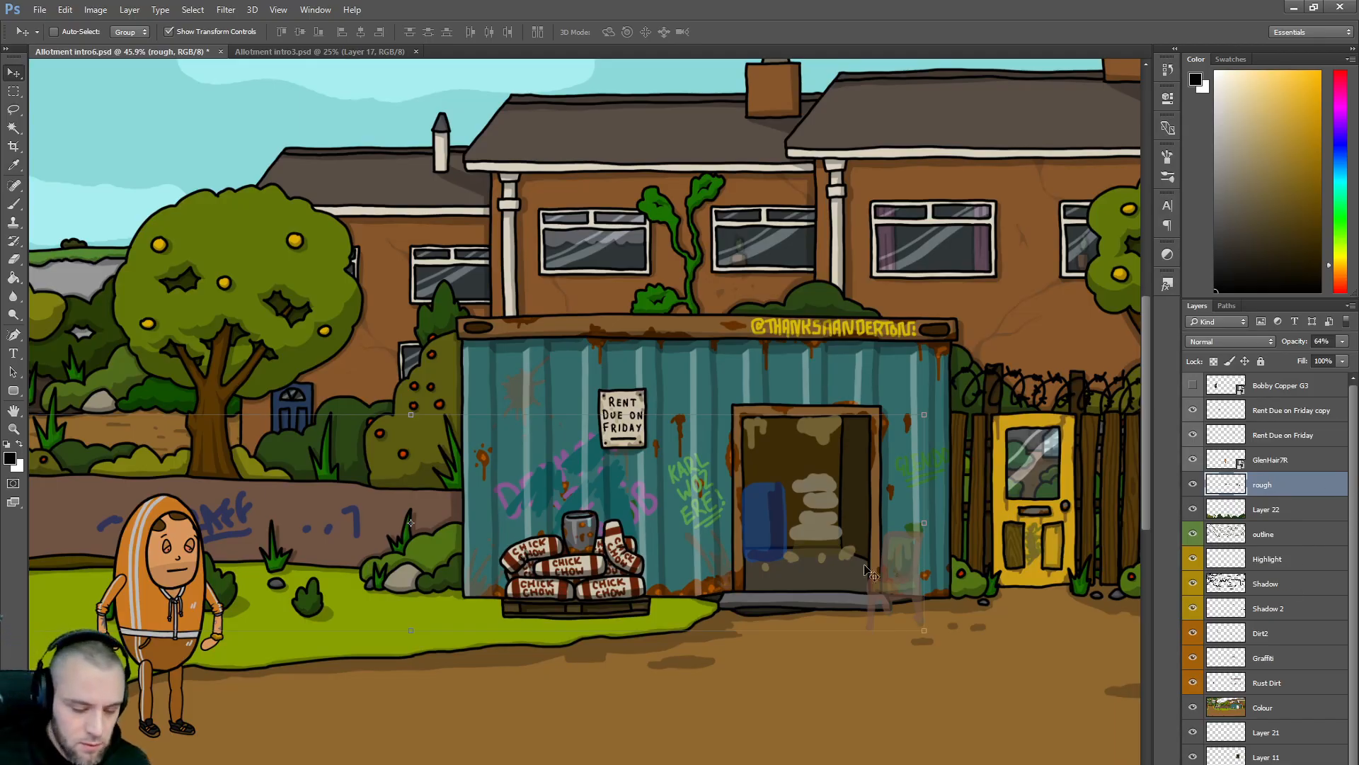
# - Switch to the Brush tool for inking the objects in the container's doorway
pyautogui.scroll(3, 869, 509)
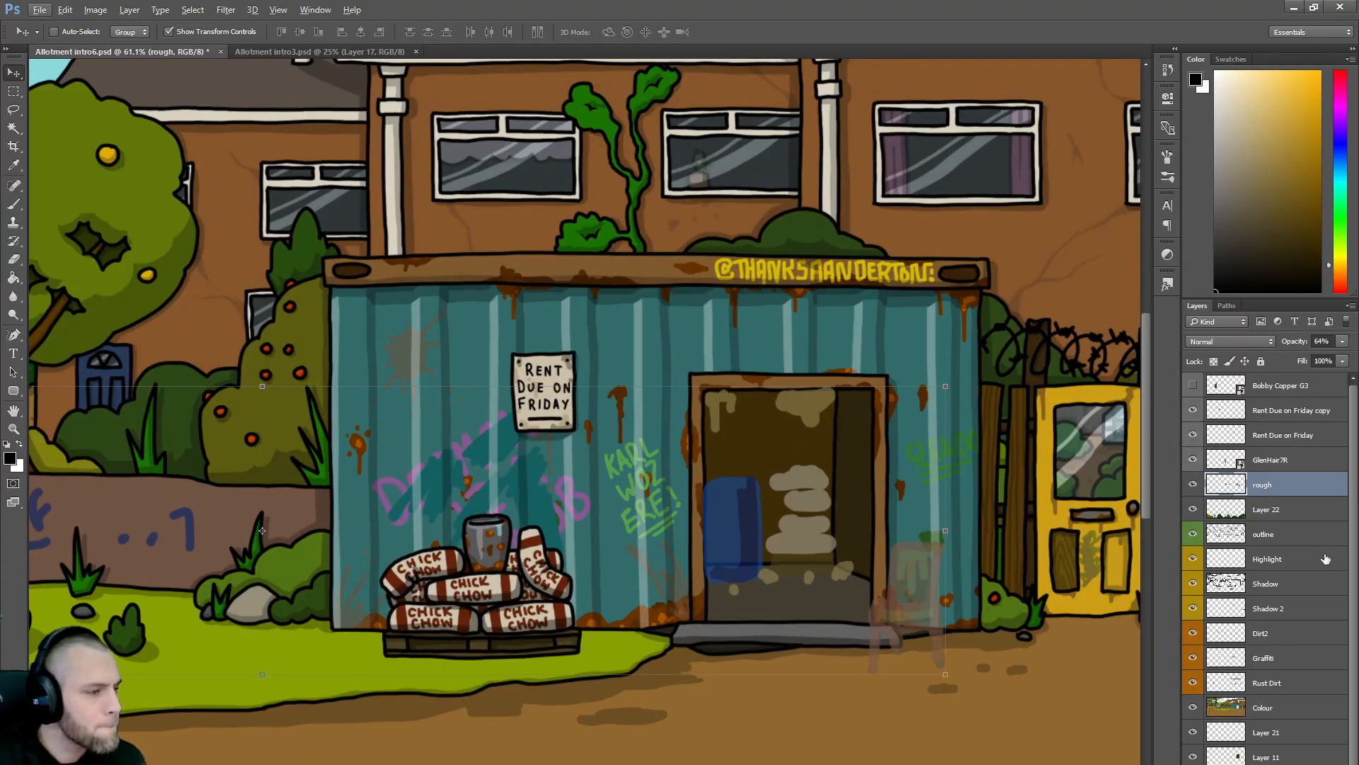
pyautogui.press('b')
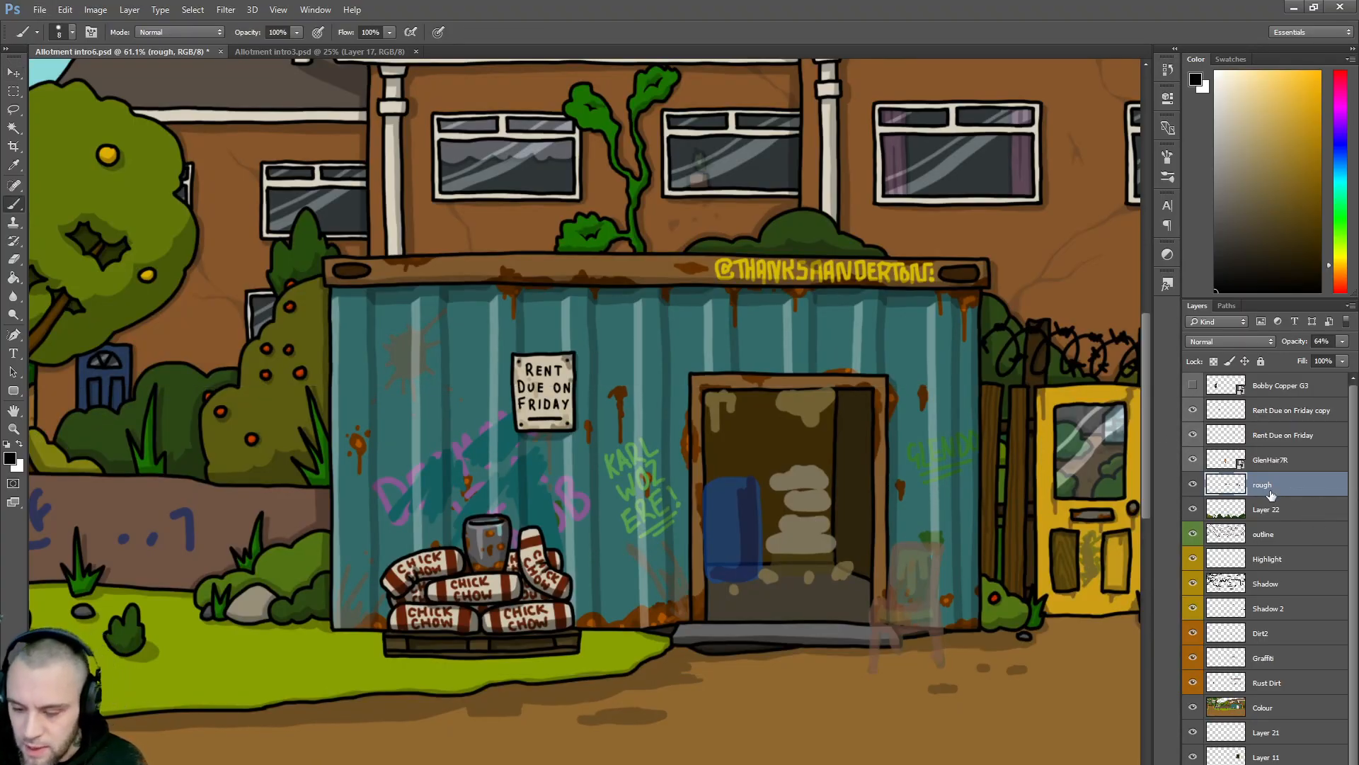
pyautogui.click(1270, 540)
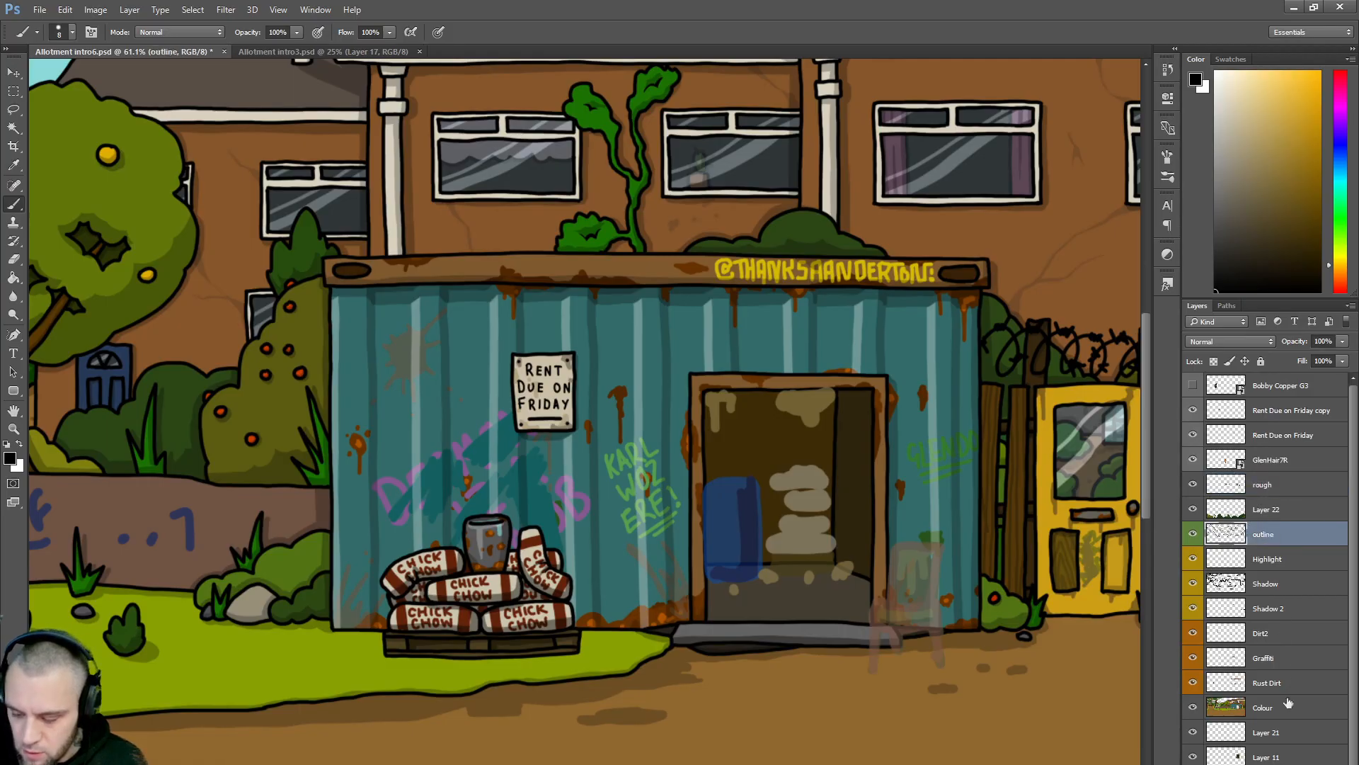
pyautogui.hotkey('ctrl', 'shift', 'alt', 'n')
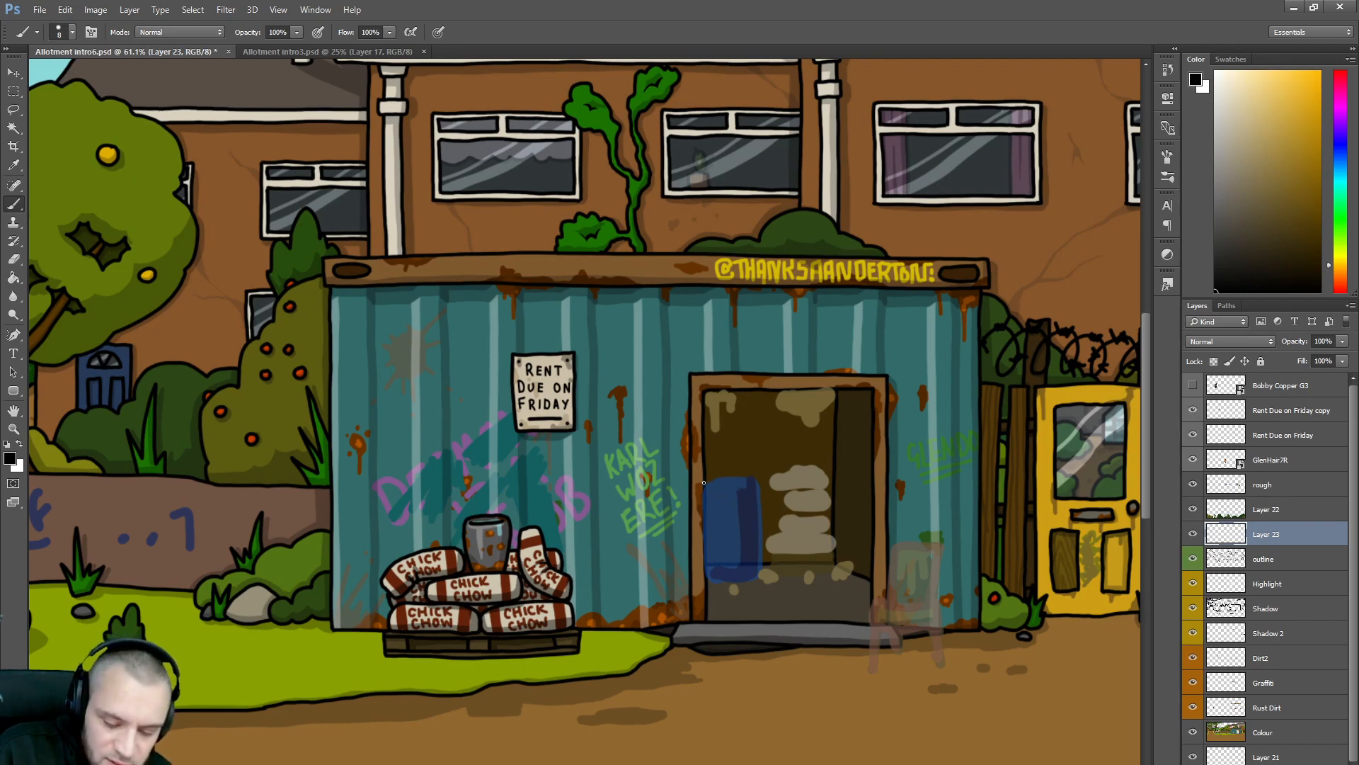
pyautogui.moveTo(700, 483); pyautogui.dragTo(755, 480)
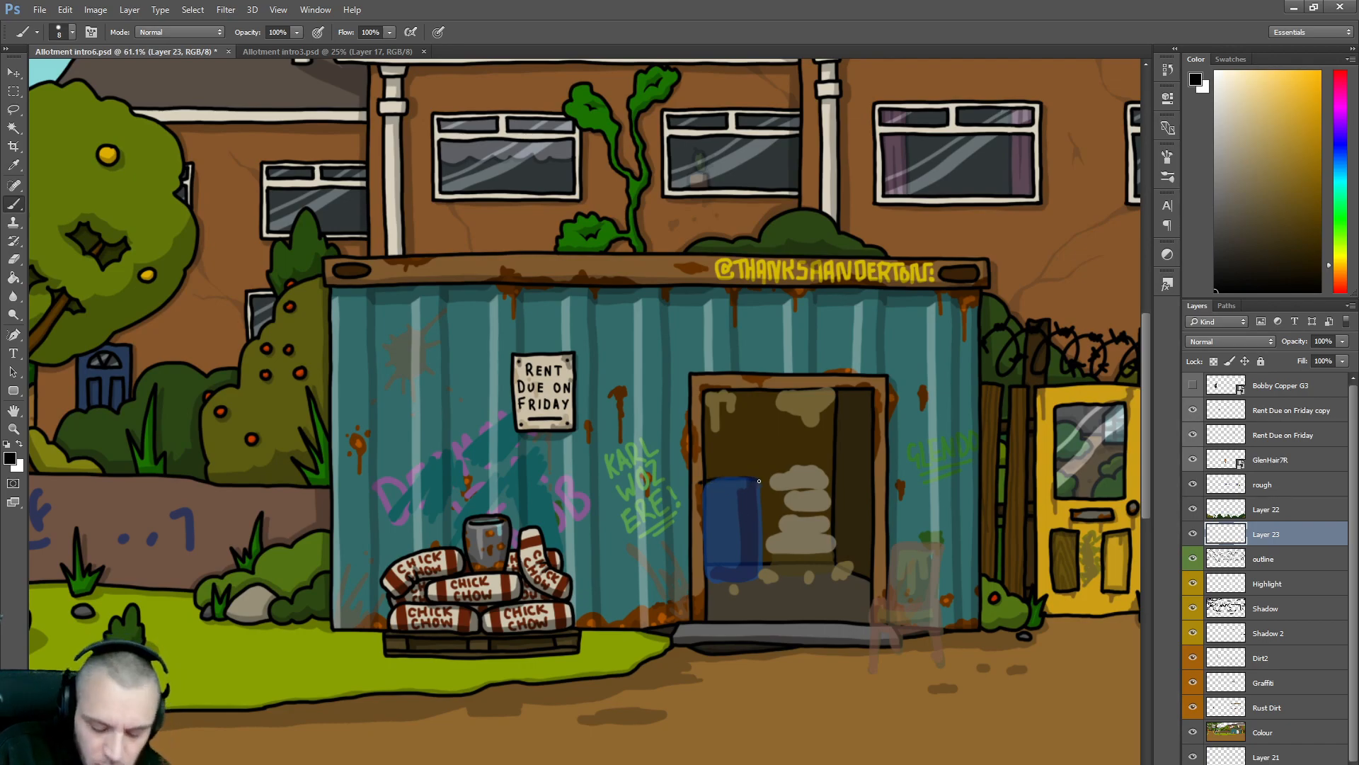
pyautogui.hotkey('ctrl', 'alt', 'z')
pyautogui.hotkey('ctrl', 'alt', 'z')
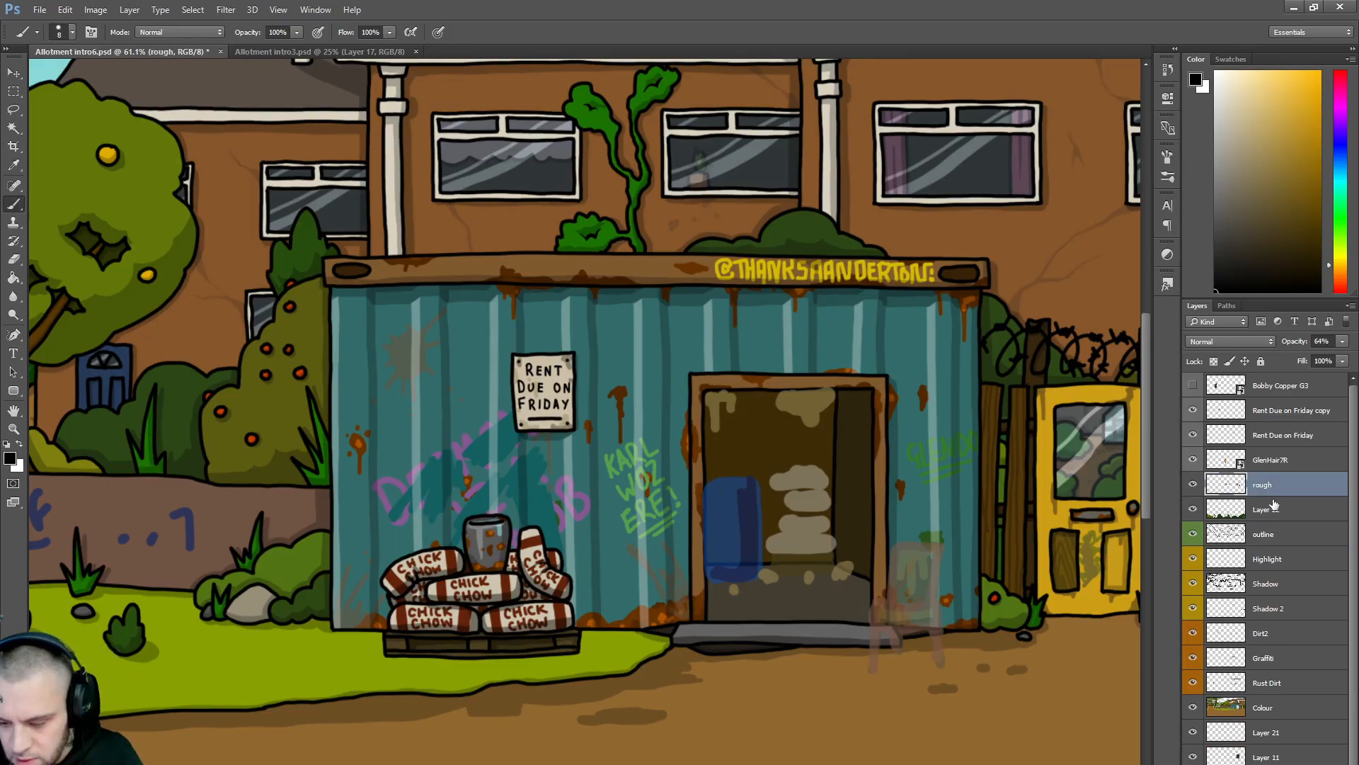
# - Add a new layer above the rough layer and ink the blue barrel's black outline in the container doorway, undoing stray strokes
pyautogui.click(1309, 764)
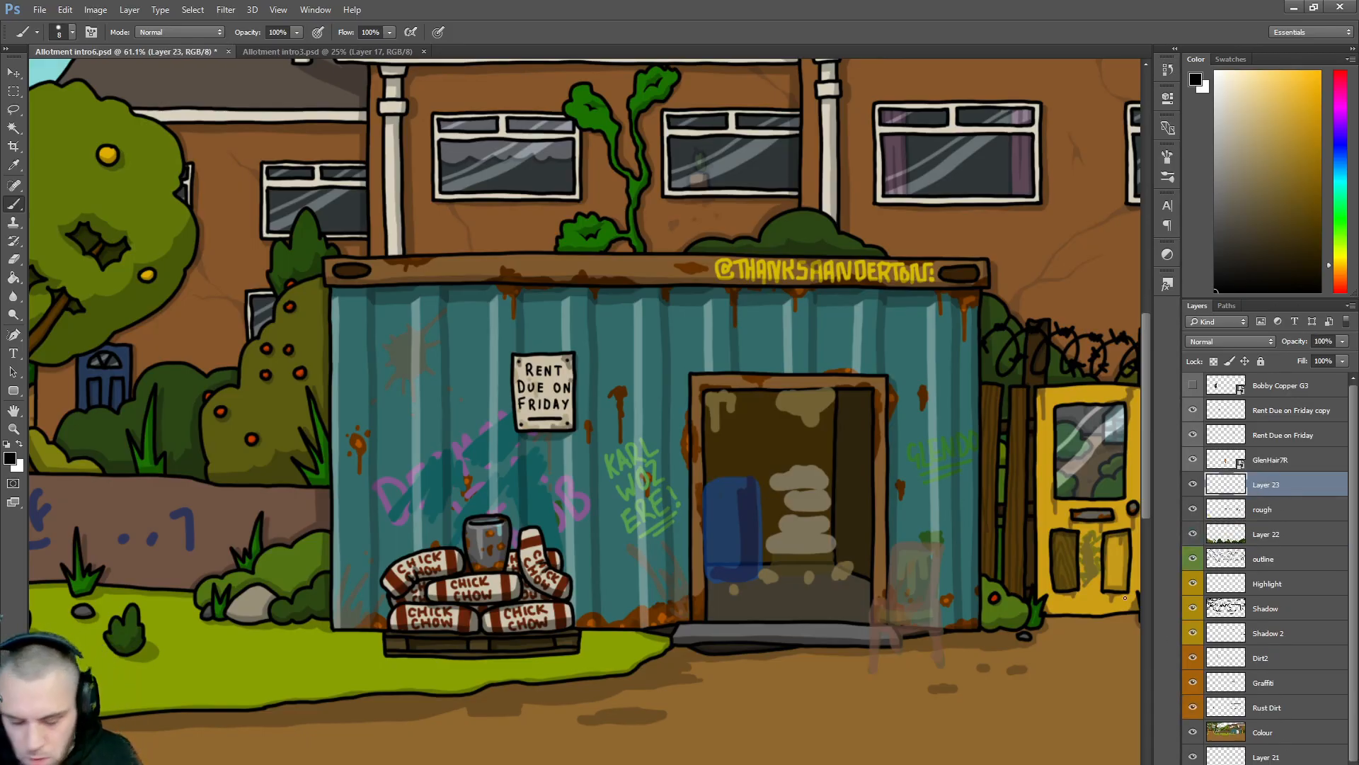
pyautogui.moveTo(700, 484)
pyautogui.mouseDown()
pyautogui.moveTo(761, 484)
pyautogui.moveTo(761, 572)
pyautogui.moveTo(764, 483)
pyautogui.moveTo(698, 480)
pyautogui.mouseUp()
pyautogui.hotkey('ctrl', 'z')
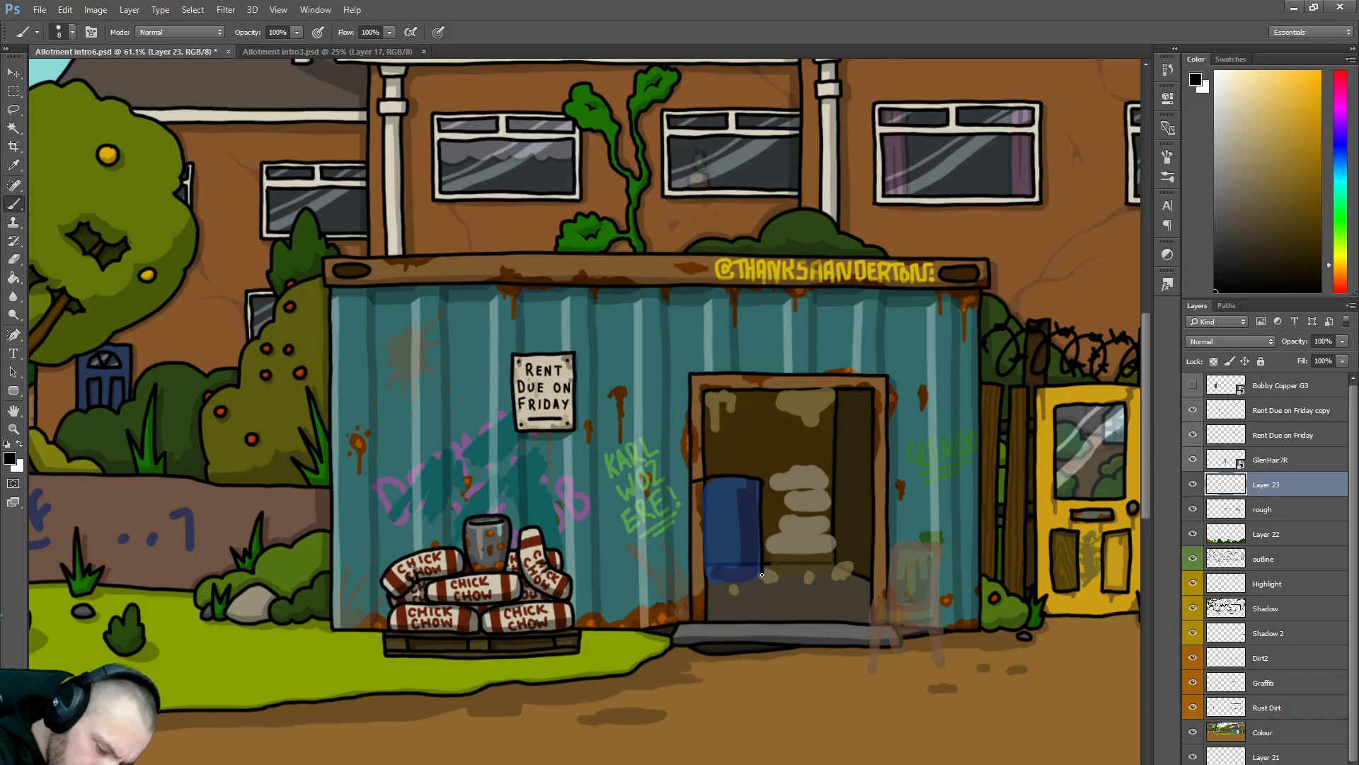
pyautogui.moveTo(764, 578); pyautogui.dragTo(670, 574)
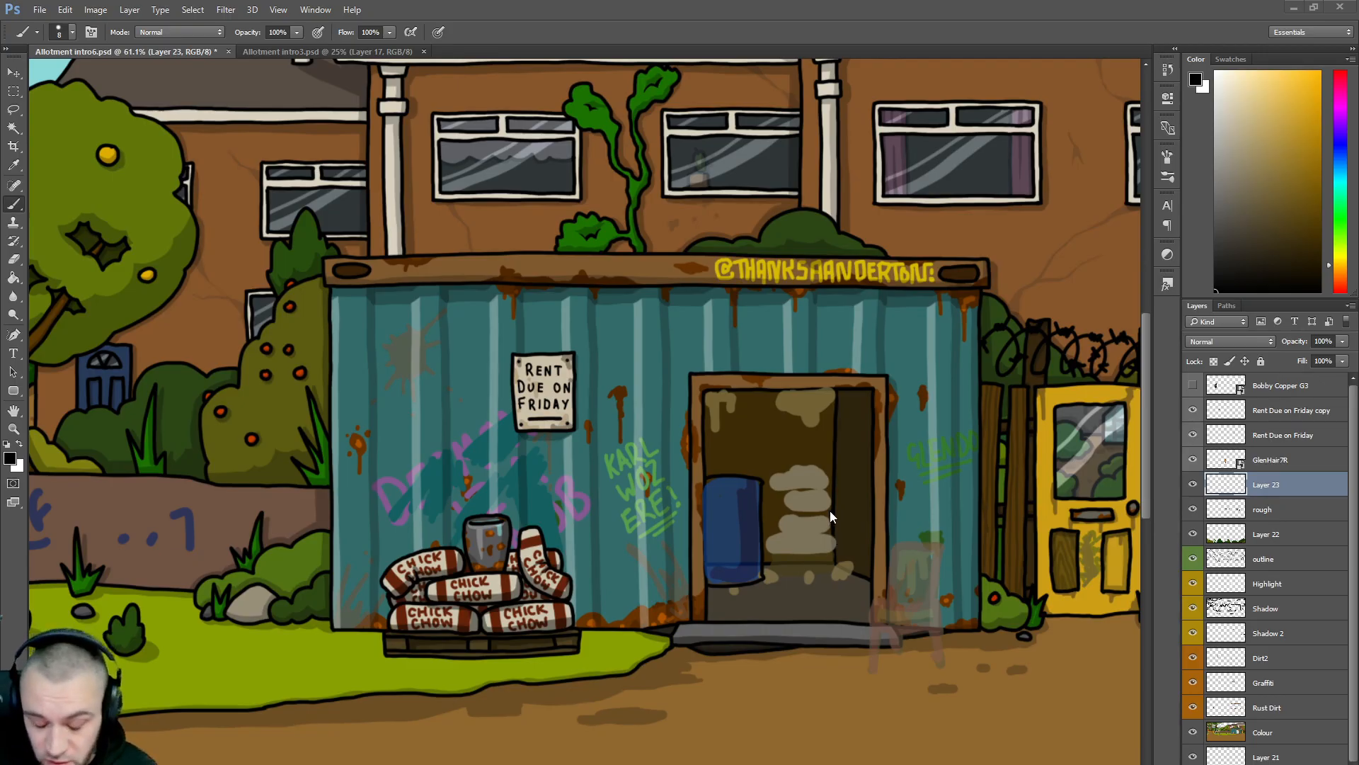
pyautogui.scroll(3, 821, 470)
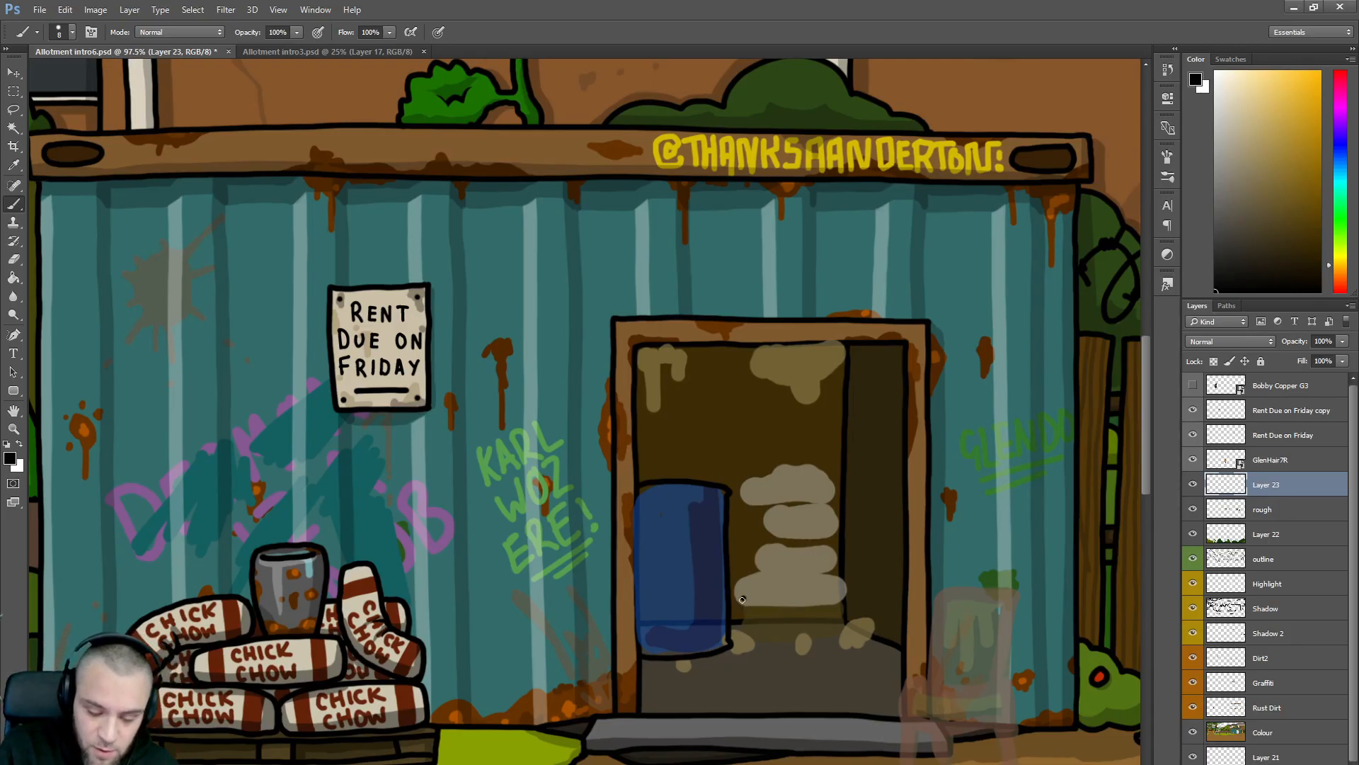
pyautogui.hotkey('ctrl', 'z')
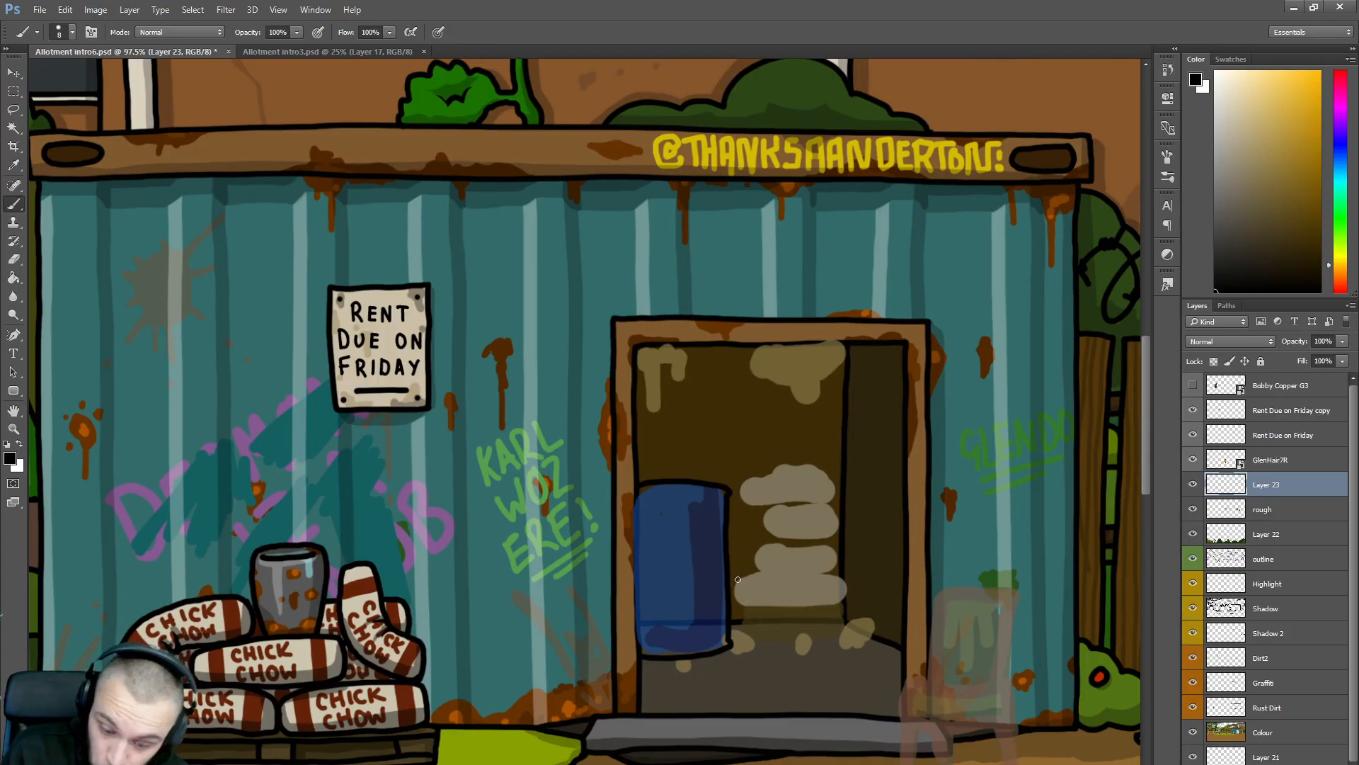
# - Outline the stacked sacks inside the doorway in black, and the slumped shapes beside them on a new layer
pyautogui.moveTo(738, 578)
pyautogui.mouseDown()
pyautogui.moveTo(740, 608)
pyautogui.moveTo(835, 606)
pyautogui.moveTo(841, 570)
pyautogui.moveTo(737, 573)
pyautogui.moveTo(738, 542)
pyautogui.moveTo(822, 533)
pyautogui.moveTo(842, 550)
pyautogui.moveTo(808, 565)
pyautogui.moveTo(740, 523)
pyautogui.moveTo(776, 500)
pyautogui.moveTo(837, 505)
pyautogui.moveTo(819, 535)
pyautogui.moveTo(770, 535)
pyautogui.moveTo(787, 529)
pyautogui.mouseUp()
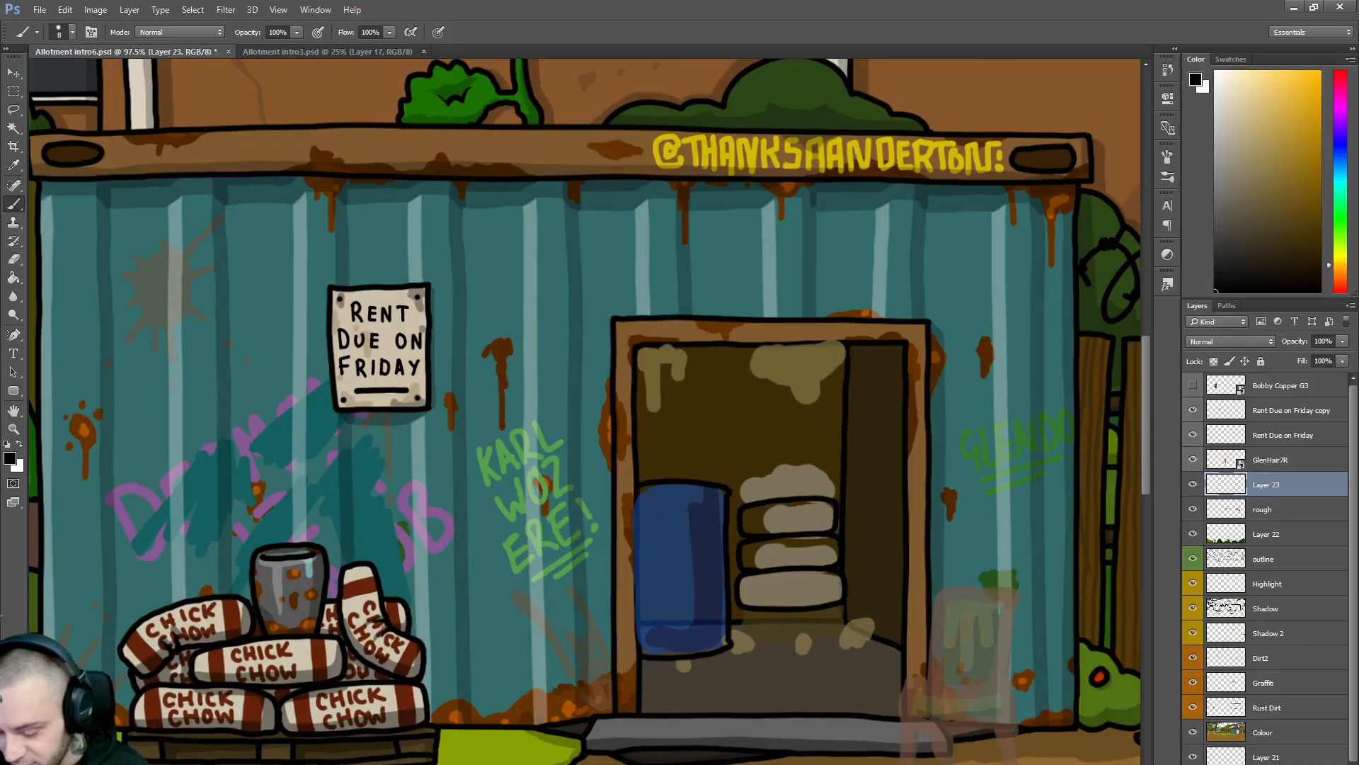
pyautogui.hotkey('ctrl', 'shift', 'alt', 'n')
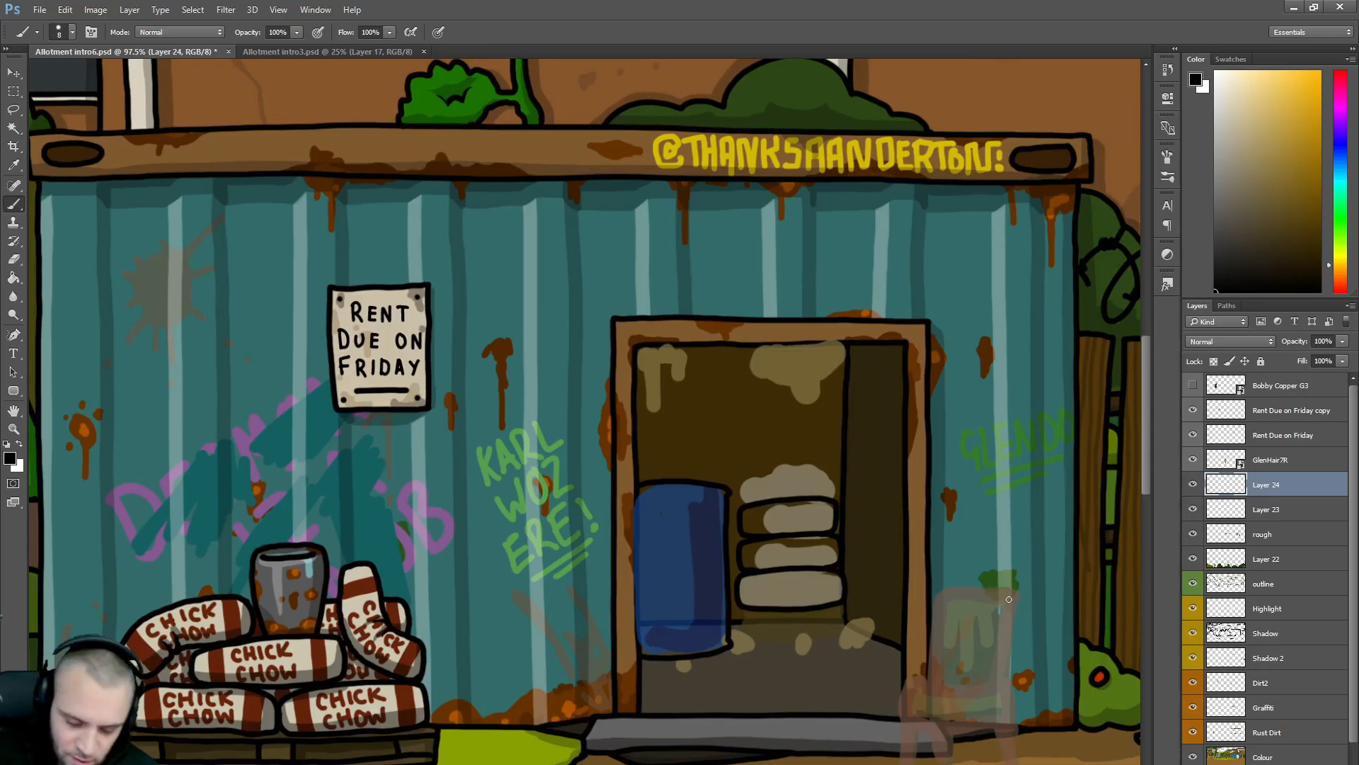
pyautogui.moveTo(792, 639)
pyautogui.mouseDown()
pyautogui.moveTo(783, 611)
pyautogui.moveTo(826, 597)
pyautogui.moveTo(840, 549)
pyautogui.moveTo(858, 552)
pyautogui.moveTo(856, 614)
pyautogui.moveTo(841, 636)
pyautogui.moveTo(788, 639)
pyautogui.moveTo(825, 604)
pyautogui.moveTo(848, 609)
pyautogui.mouseUp()
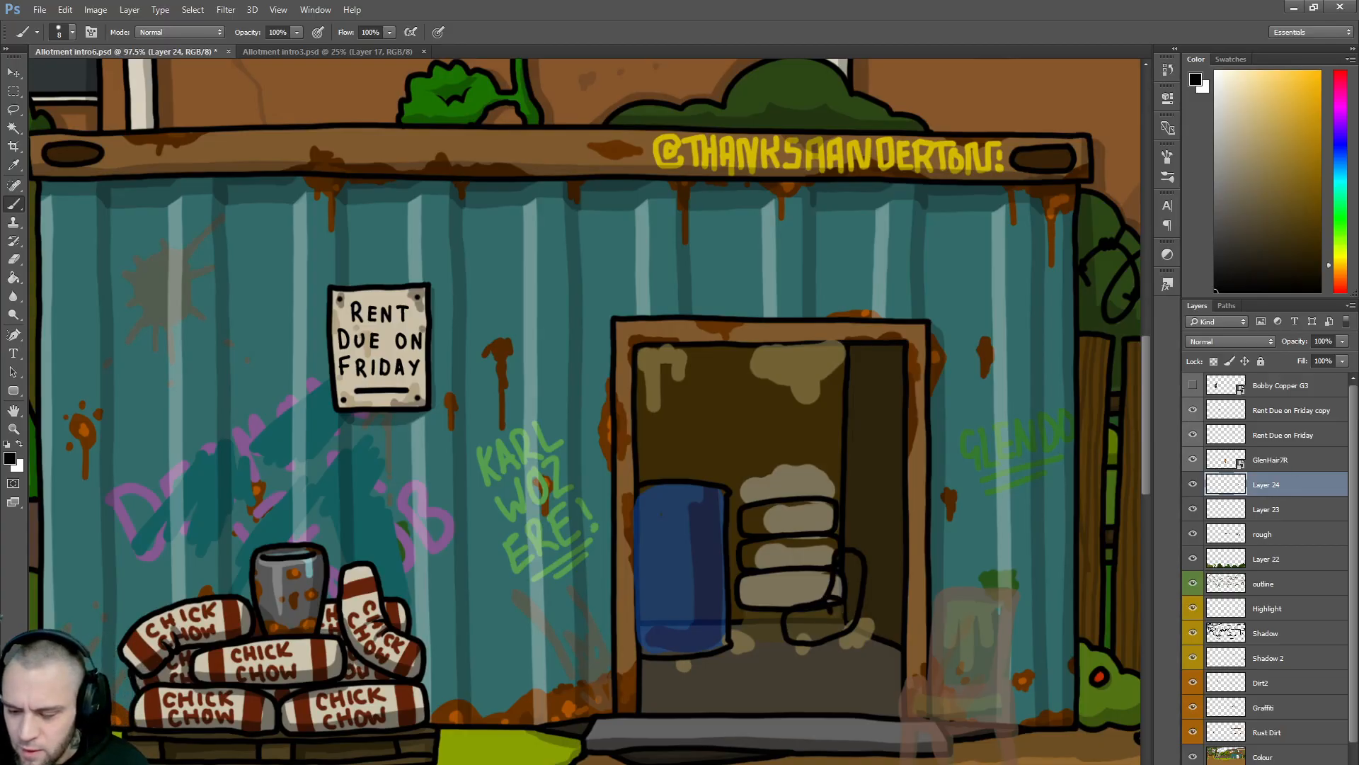
pyautogui.click(1263, 512)
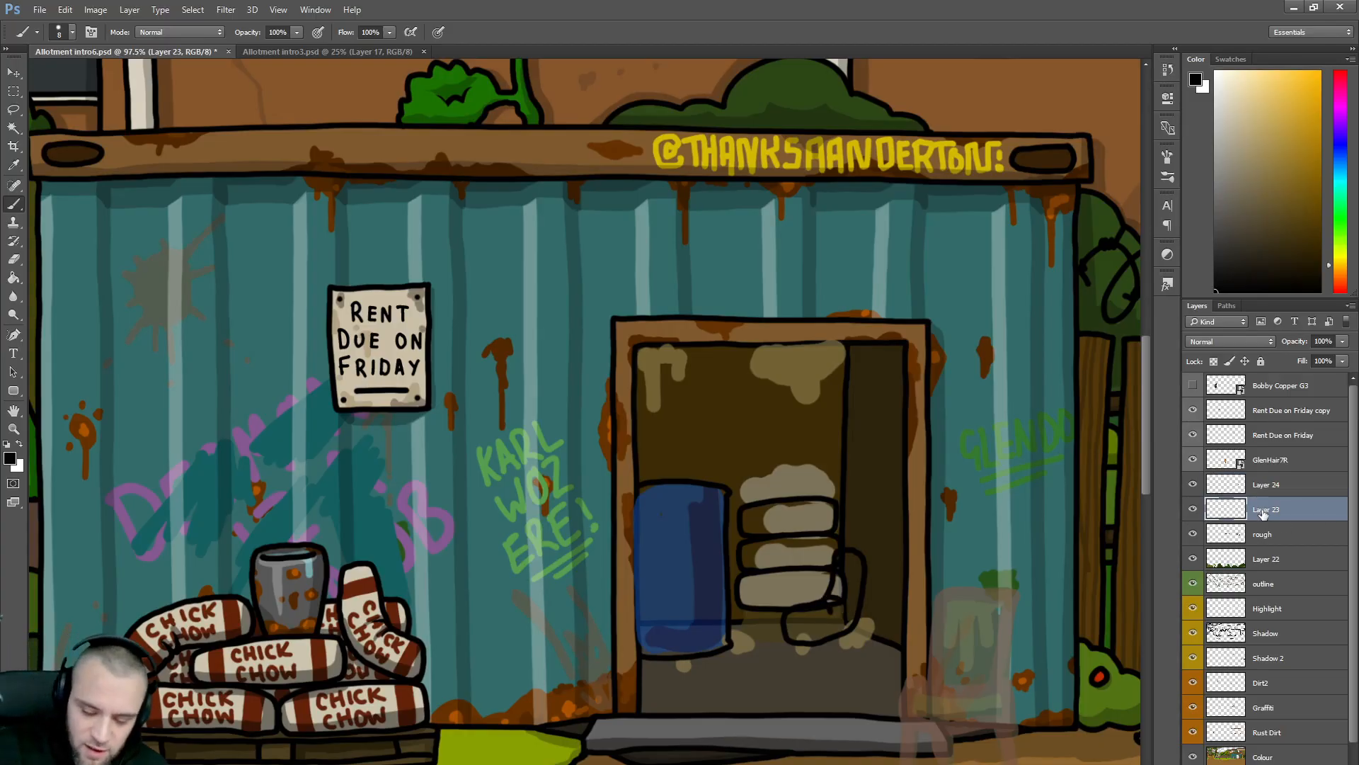
pyautogui.moveTo(841, 575)
pyautogui.mouseDown()
pyautogui.moveTo(846, 600)
pyautogui.moveTo(796, 613)
pyautogui.mouseUp()
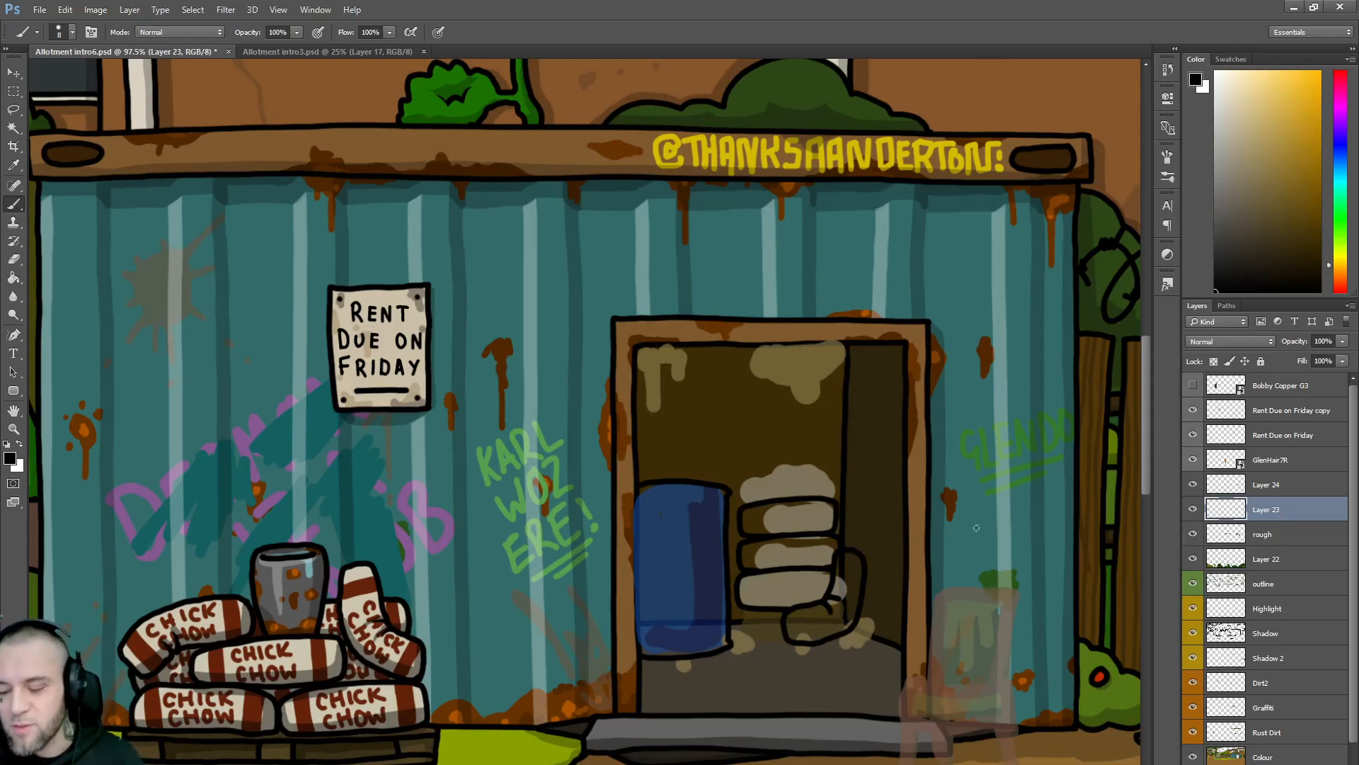
# - On Layer 24, outline the stones on the floor in front of the slumped shapes beside the sacks
pyautogui.click(1268, 485)
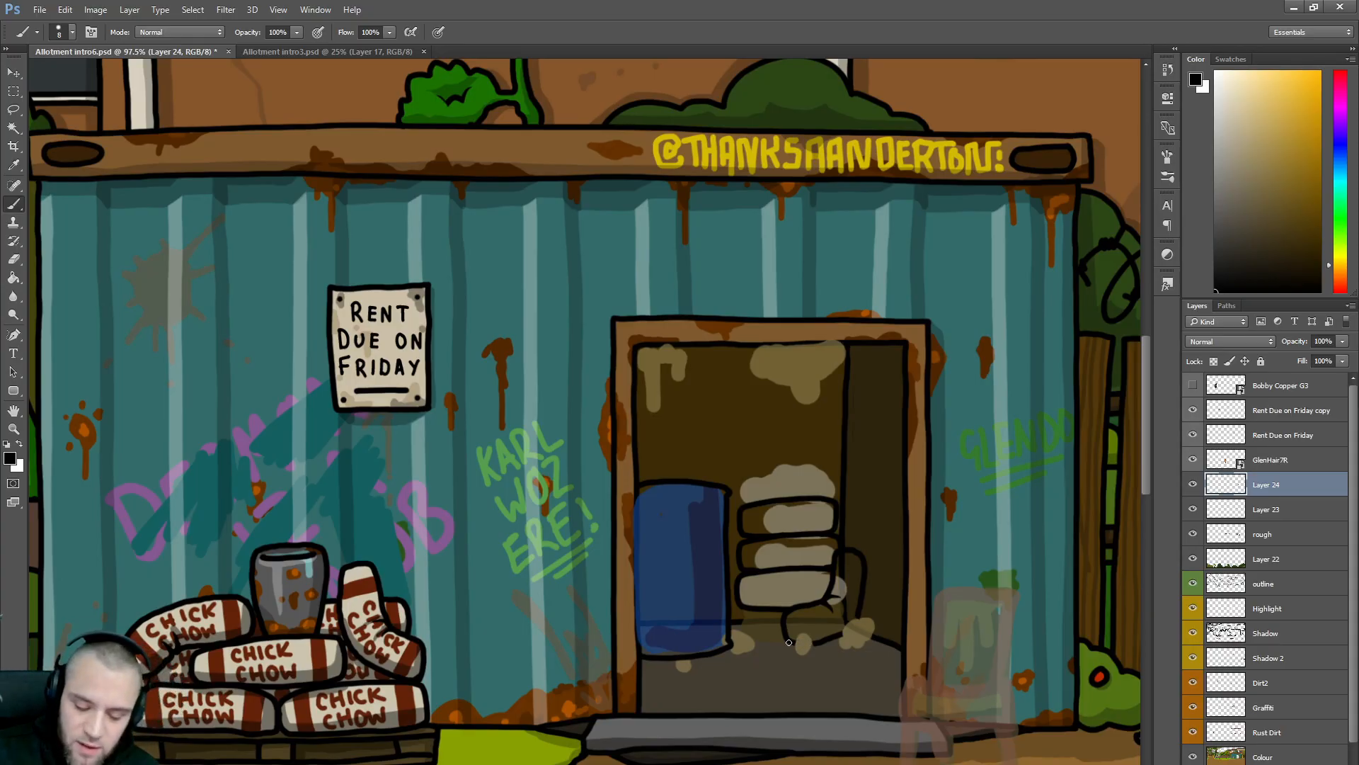
pyautogui.moveTo(844, 634); pyautogui.dragTo(857, 613)
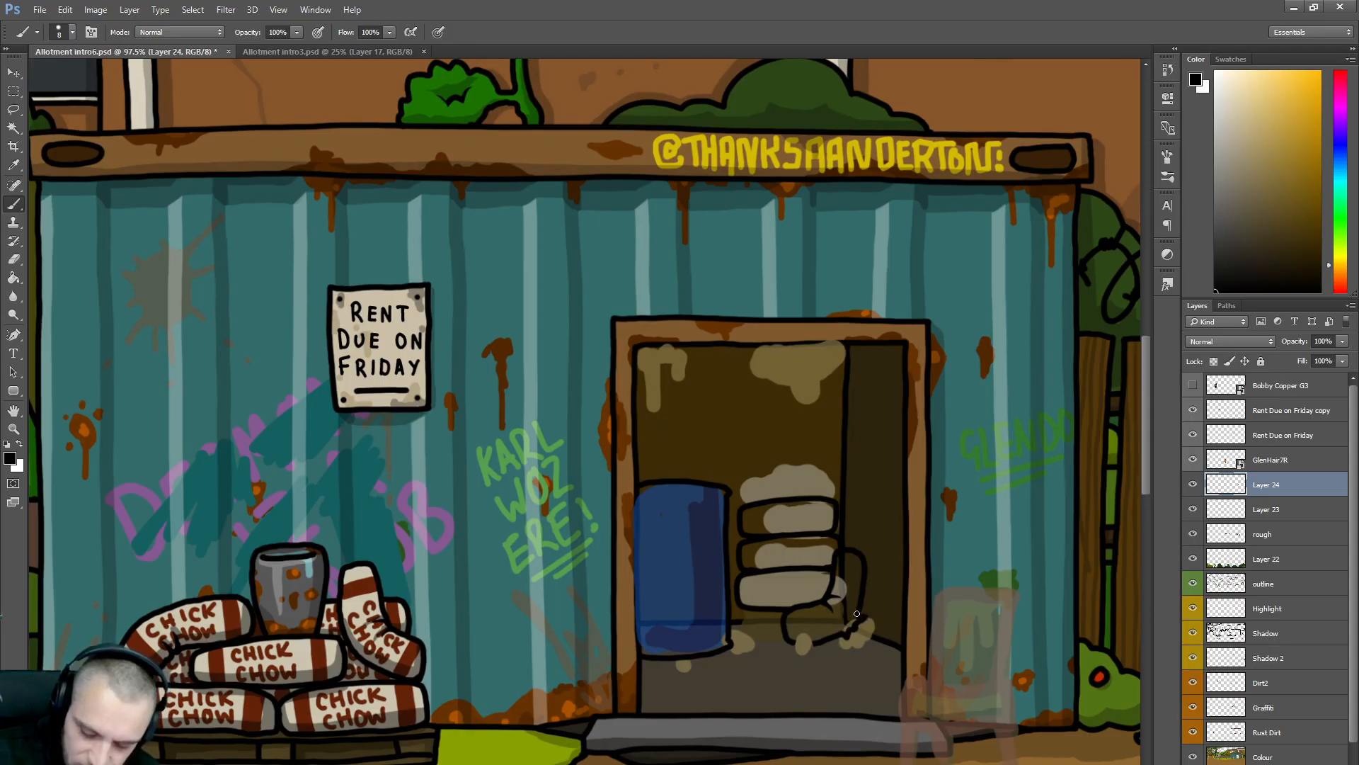
pyautogui.moveTo(795, 643)
pyautogui.mouseDown()
pyautogui.moveTo(811, 632)
pyautogui.moveTo(814, 643)
pyautogui.mouseUp()
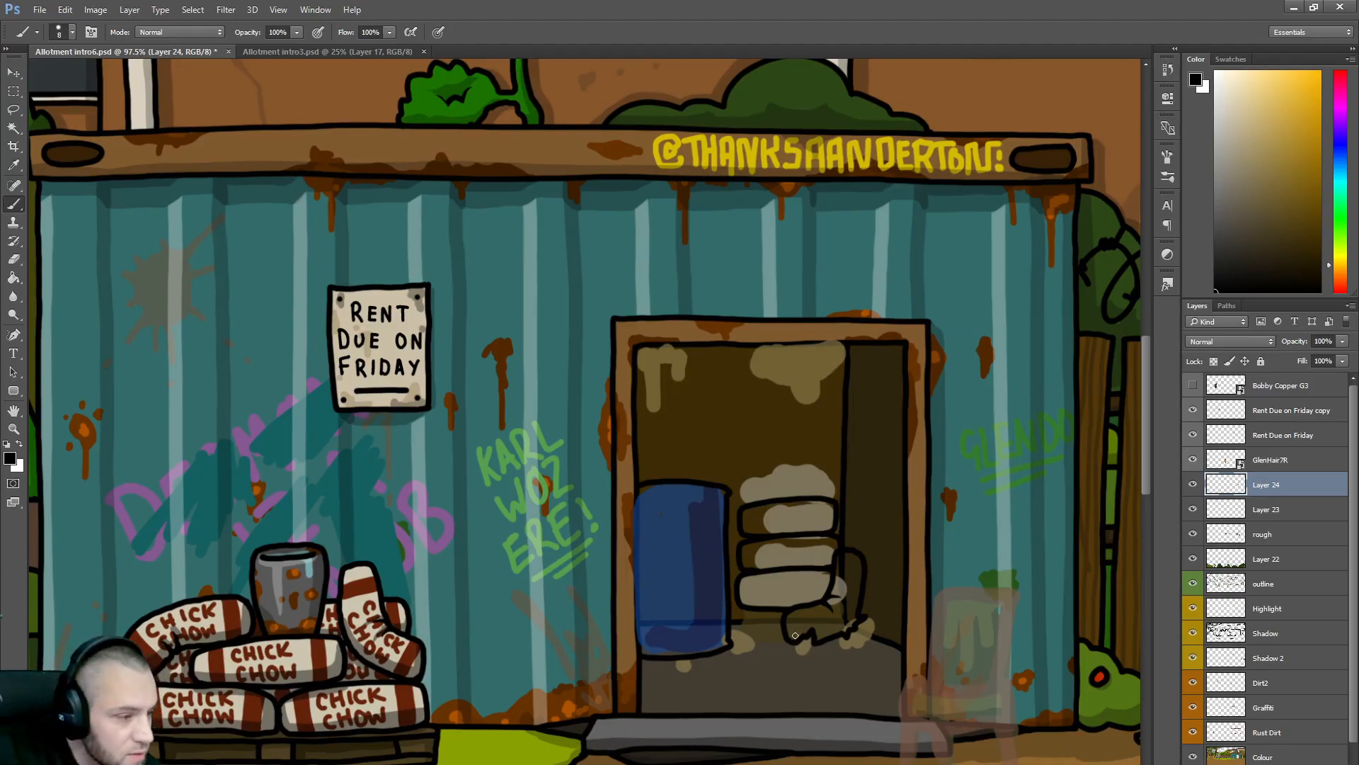
pyautogui.moveTo(791, 651)
pyautogui.mouseDown()
pyautogui.moveTo(813, 640)
pyautogui.moveTo(885, 642)
pyautogui.mouseUp()
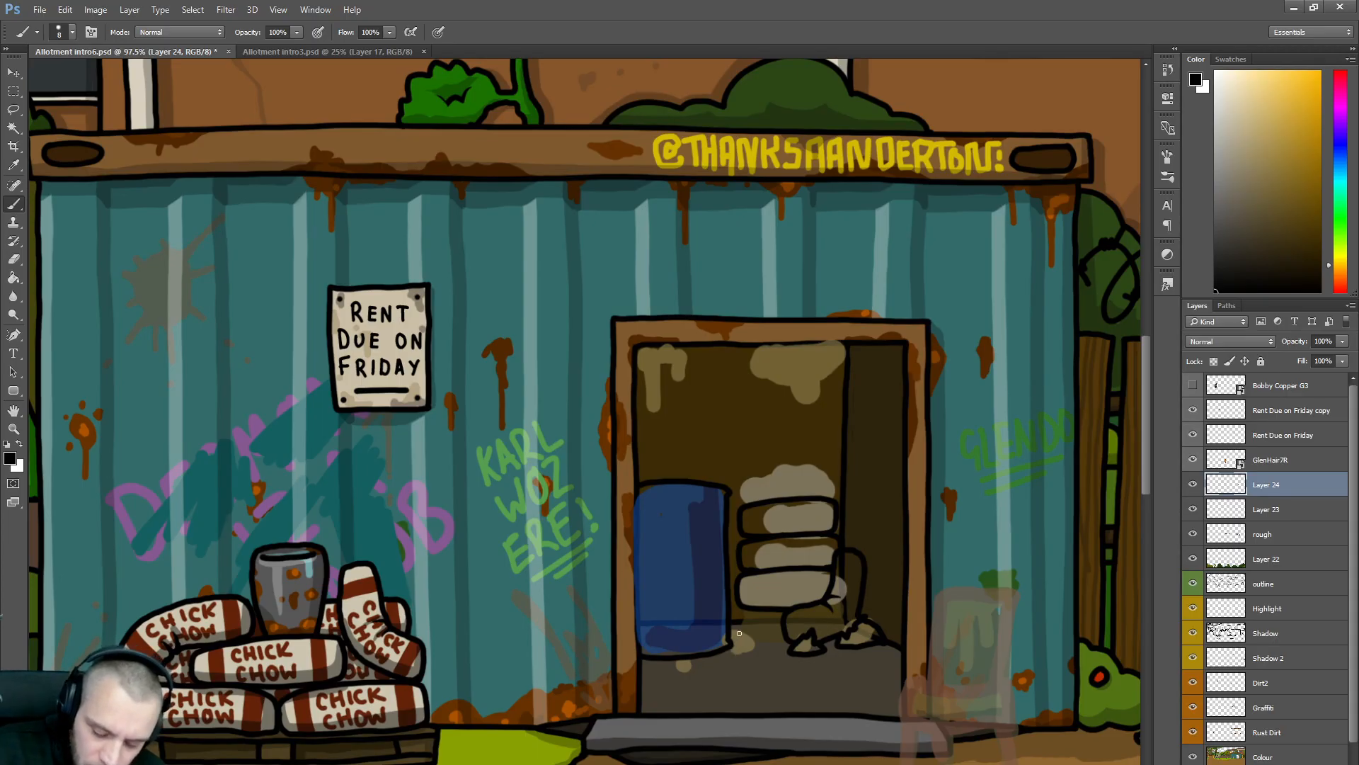
# - On Layer 23, outline the two small stones near the blue barrel and the supports under the sack stack
pyautogui.click(1271, 510)
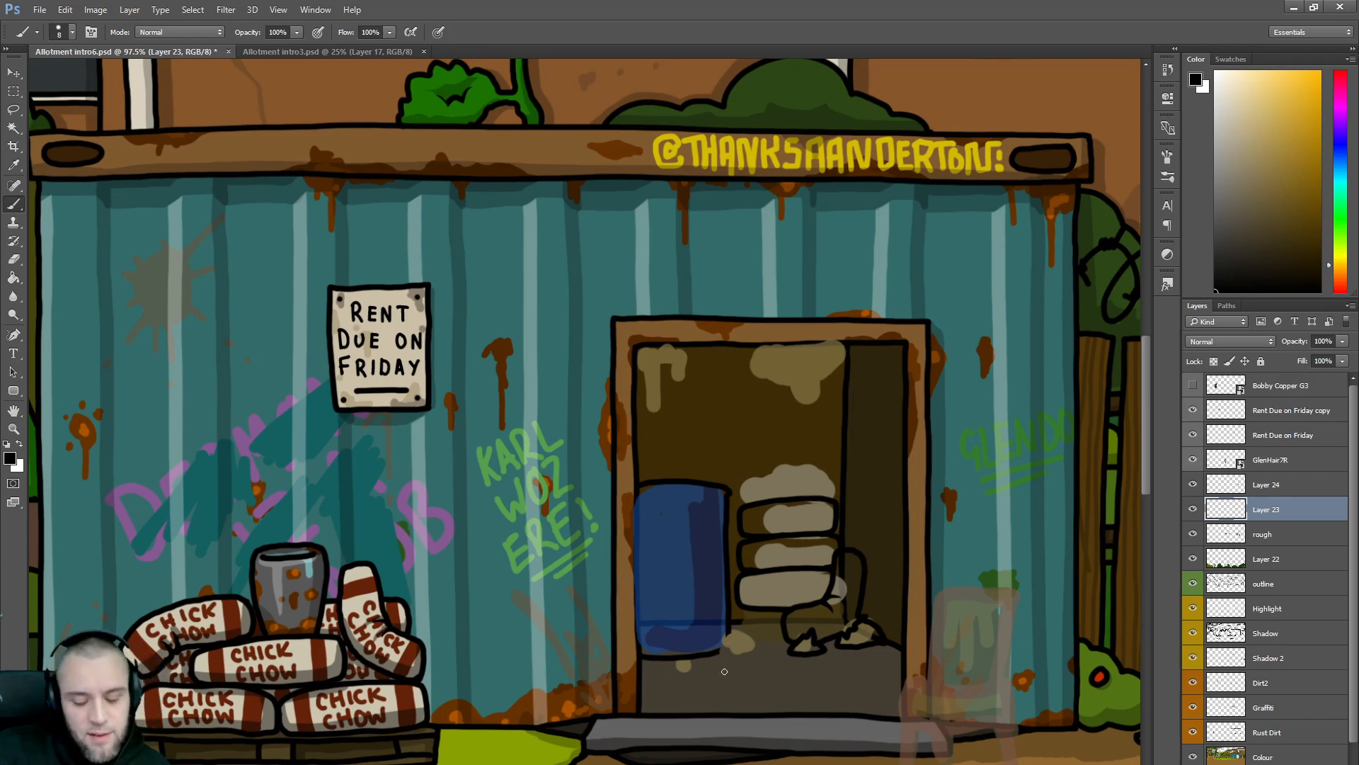
pyautogui.moveTo(722, 651)
pyautogui.mouseDown()
pyautogui.moveTo(730, 630)
pyautogui.moveTo(750, 639)
pyautogui.moveTo(752, 653)
pyautogui.moveTo(723, 657)
pyautogui.mouseUp()
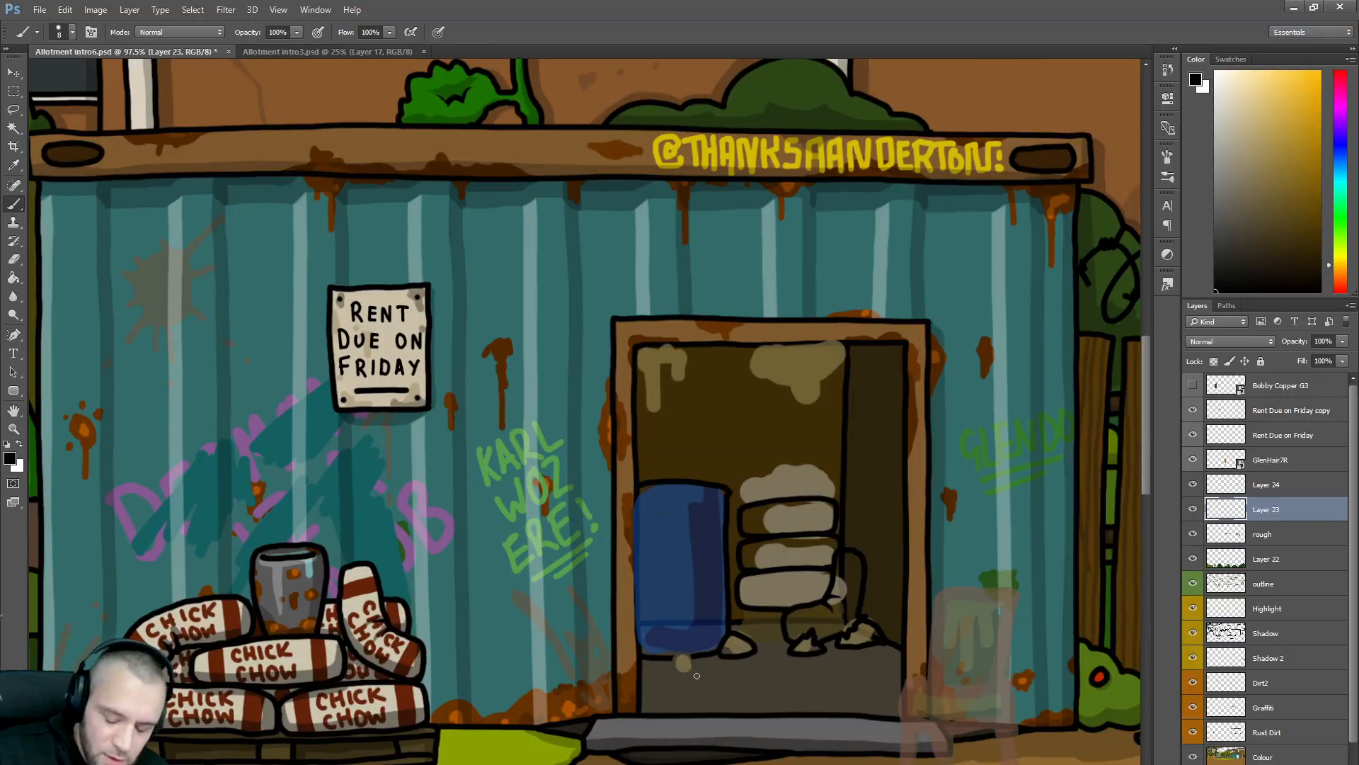
pyautogui.moveTo(687, 655)
pyautogui.mouseDown()
pyautogui.moveTo(696, 663)
pyautogui.moveTo(682, 650)
pyautogui.moveTo(671, 663)
pyautogui.moveTo(693, 662)
pyautogui.mouseUp()
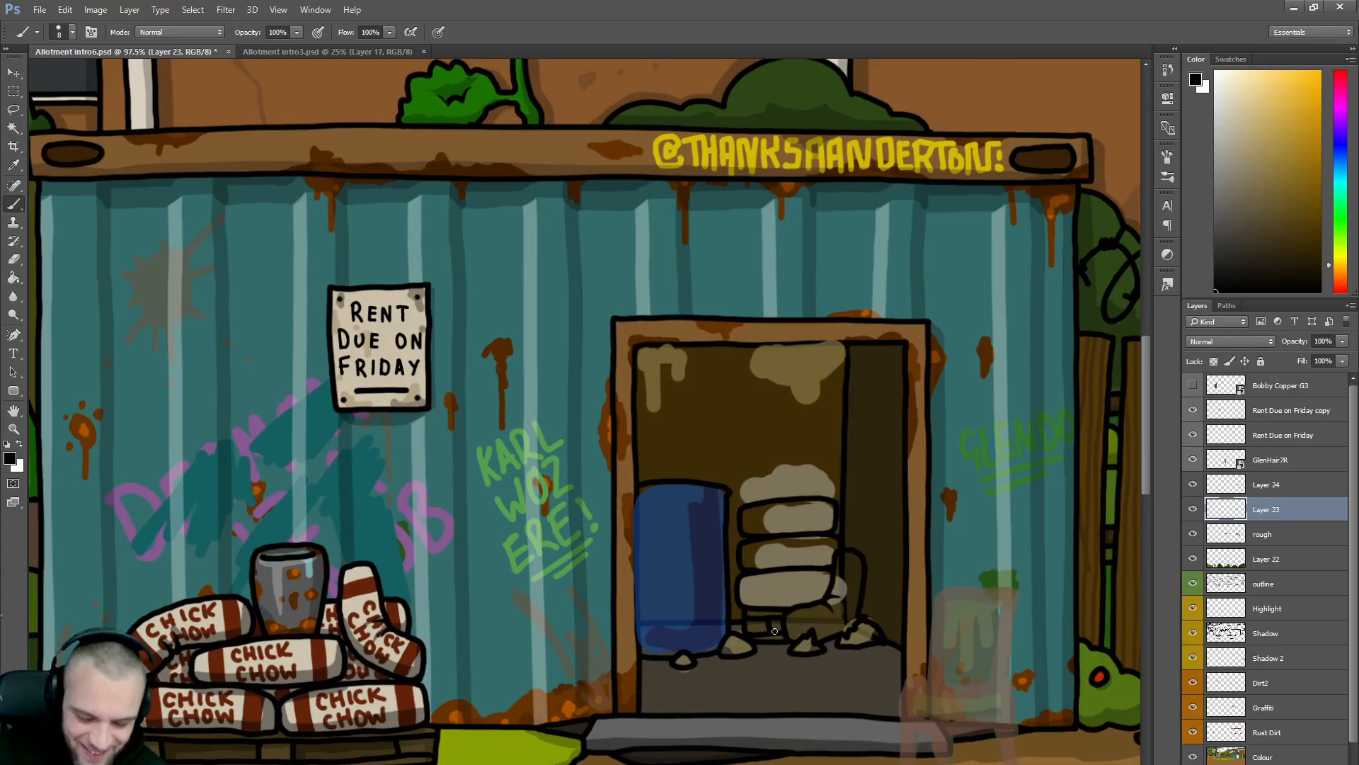
# - Outline the small items on top of the sack stack and redraw the blue barrel's top edge
pyautogui.moveTo(804, 497)
pyautogui.mouseDown()
pyautogui.moveTo(812, 472)
pyautogui.moveTo(821, 497)
pyautogui.moveTo(755, 494)
pyautogui.mouseUp()
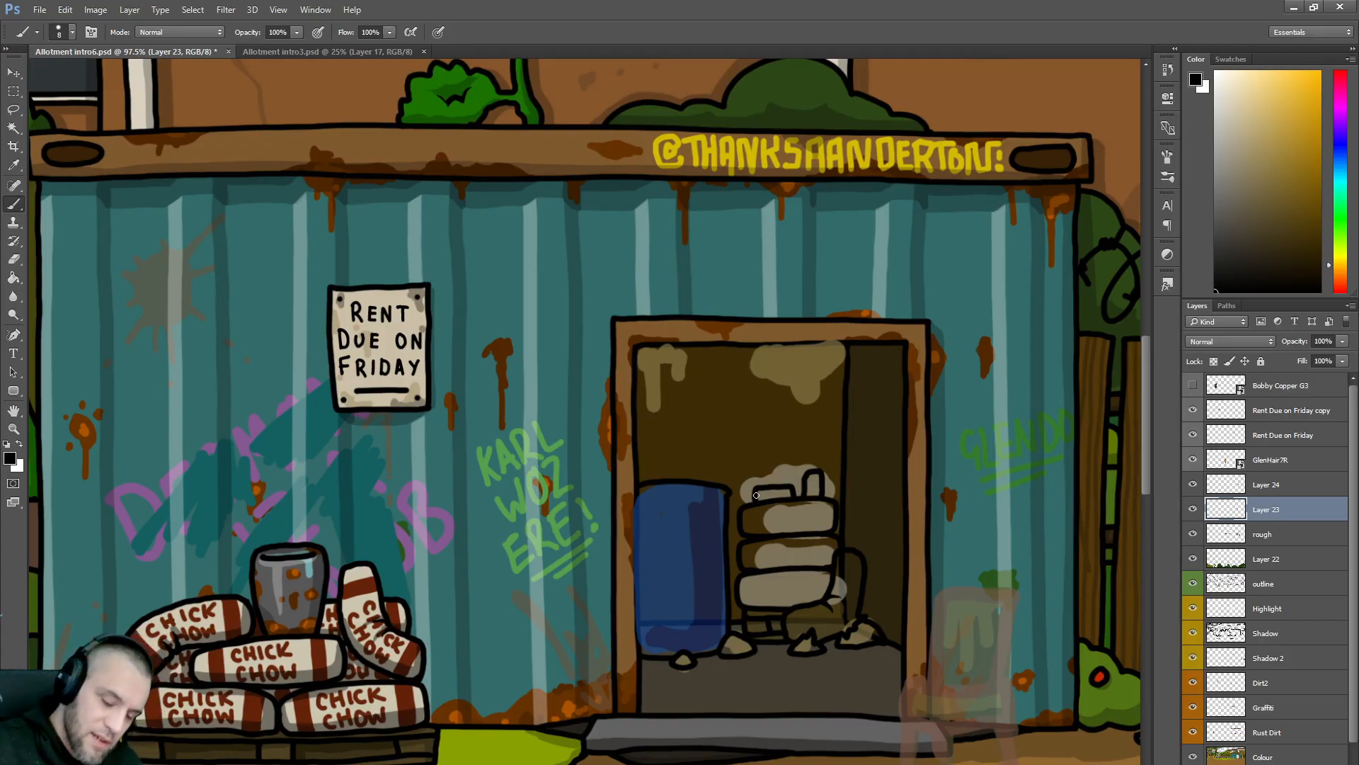
pyautogui.hotkey('ctrl', 'z')
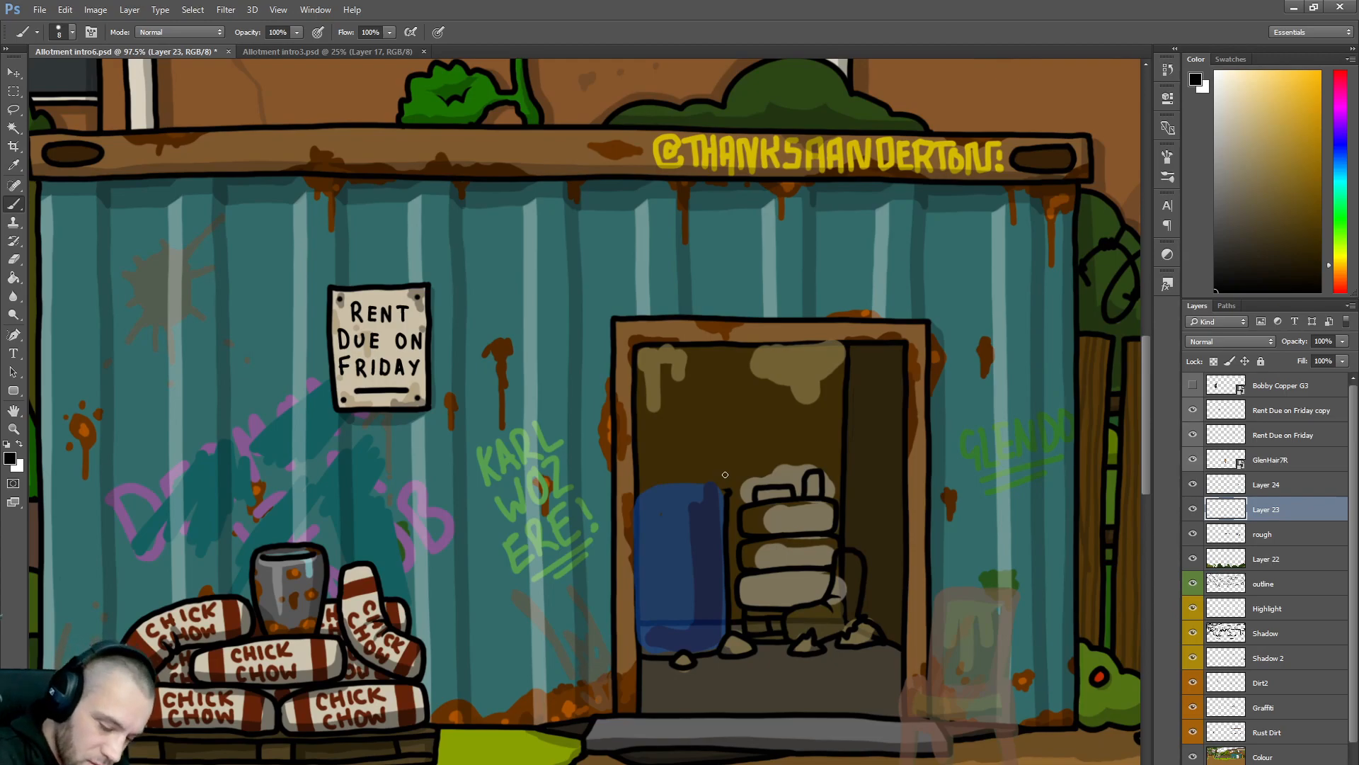
pyautogui.moveTo(727, 489); pyautogui.dragTo(639, 492)
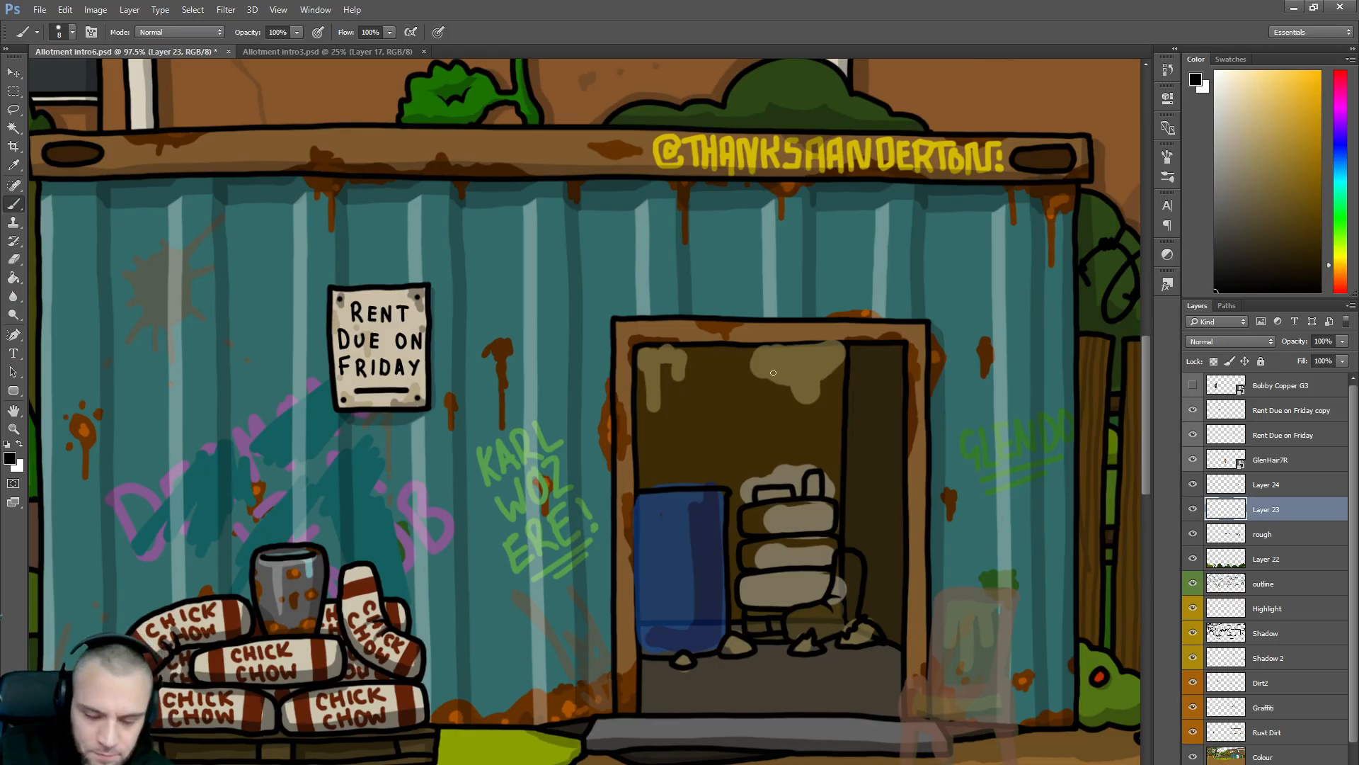
# - Outline the hooked object hanging on the back wall above the sacks, redrawing its looped end
pyautogui.moveTo(794, 380)
pyautogui.mouseDown()
pyautogui.moveTo(819, 364)
pyautogui.moveTo(824, 456)
pyautogui.moveTo(810, 445)
pyautogui.moveTo(808, 365)
pyautogui.moveTo(793, 425)
pyautogui.moveTo(795, 381)
pyautogui.mouseUp()
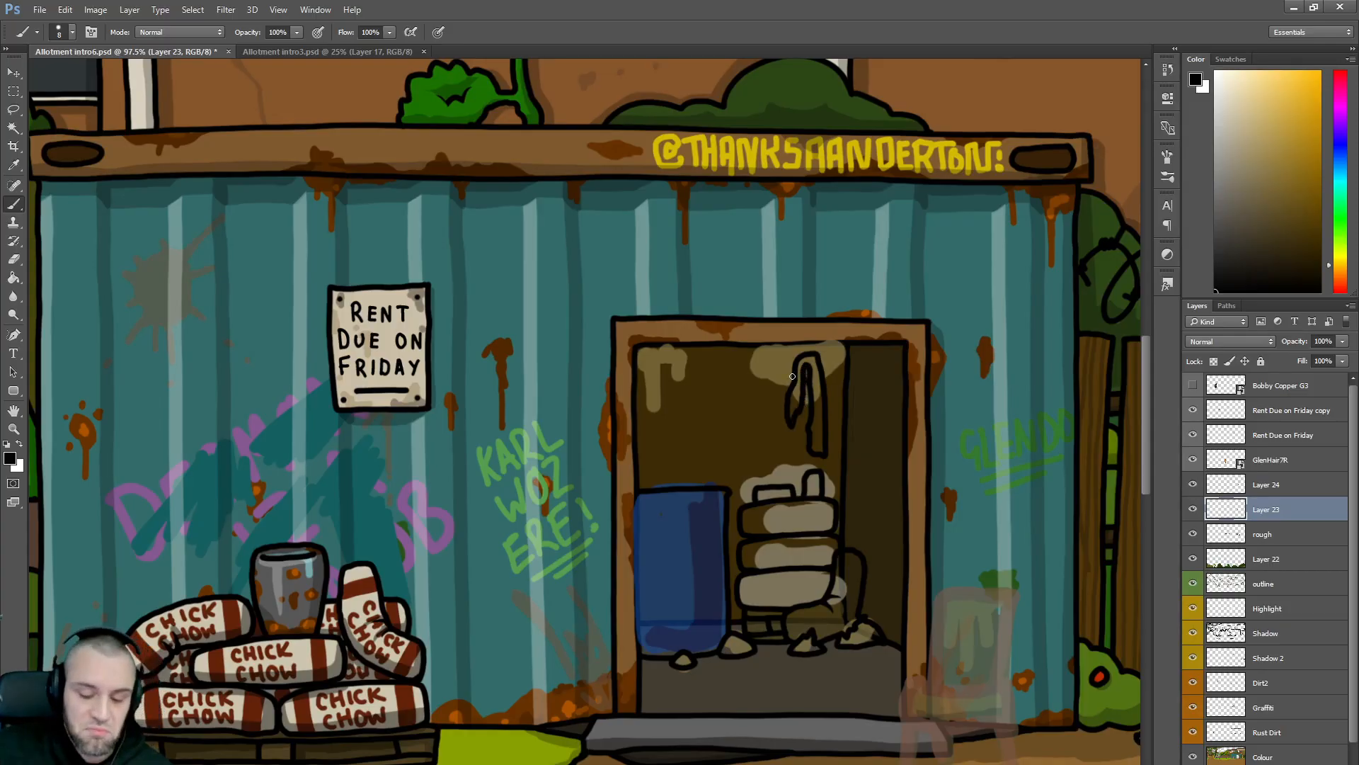
pyautogui.hotkey('ctrl', 'z')
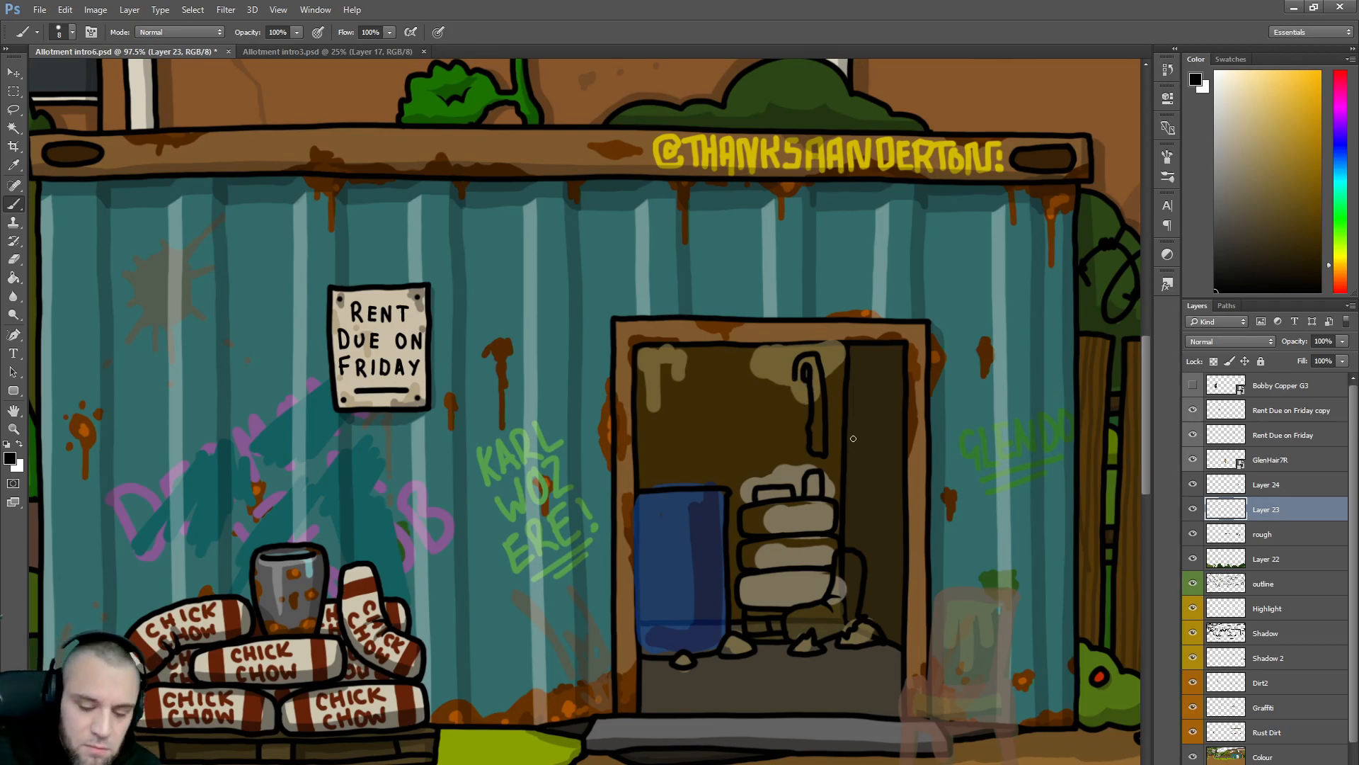
pyautogui.moveTo(795, 379); pyautogui.dragTo(809, 414)
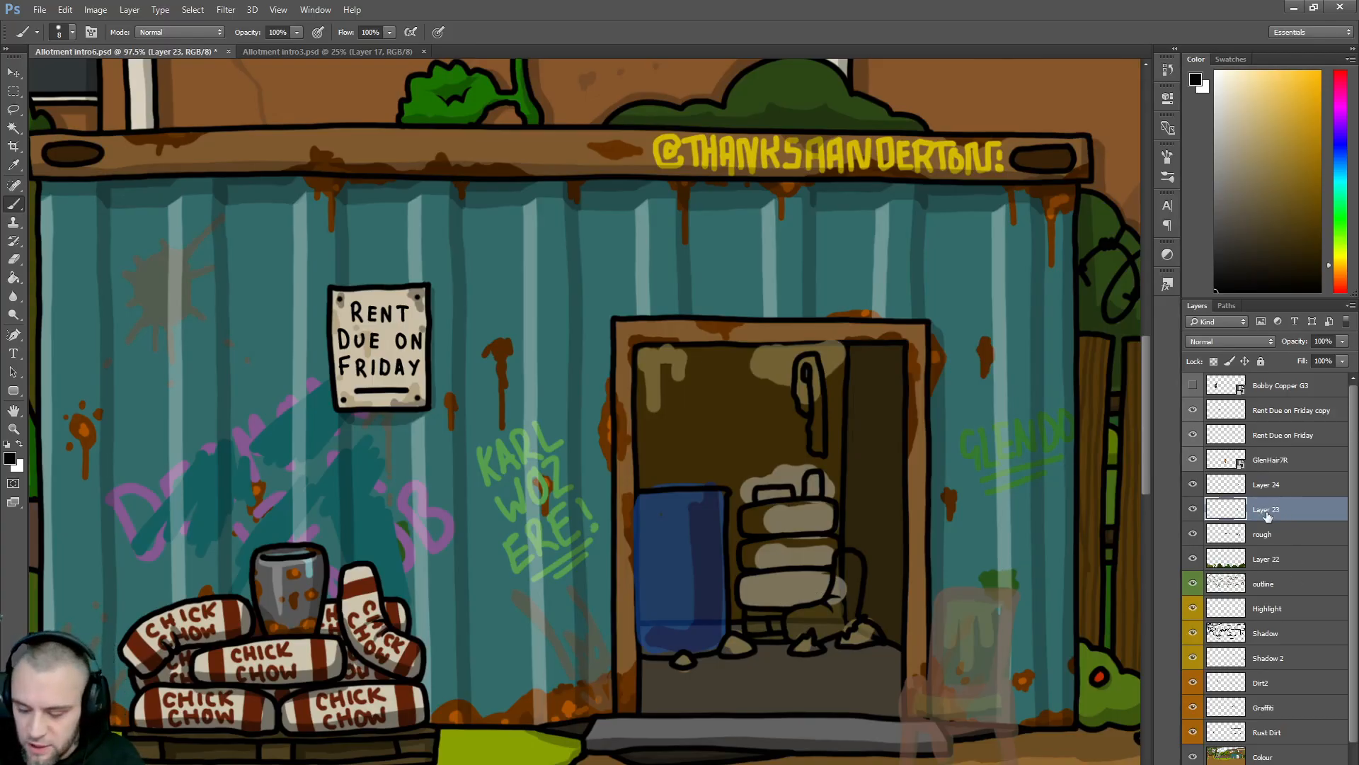
# - Add a new layer directly above the rough layer and toggle Layers 24 and 23 to check their contents
pyautogui.click(1257, 538)
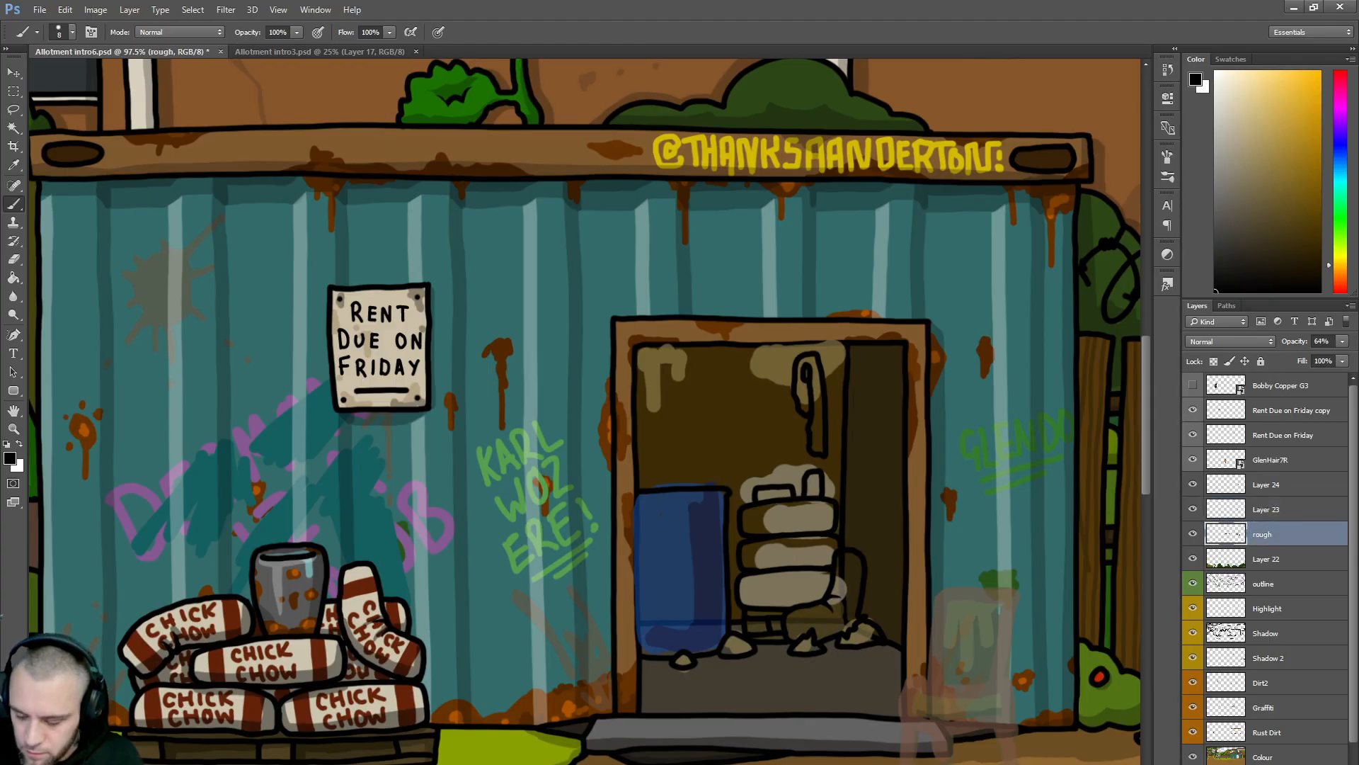
pyautogui.hotkey('ctrl', 'shift', 'alt', 'n')
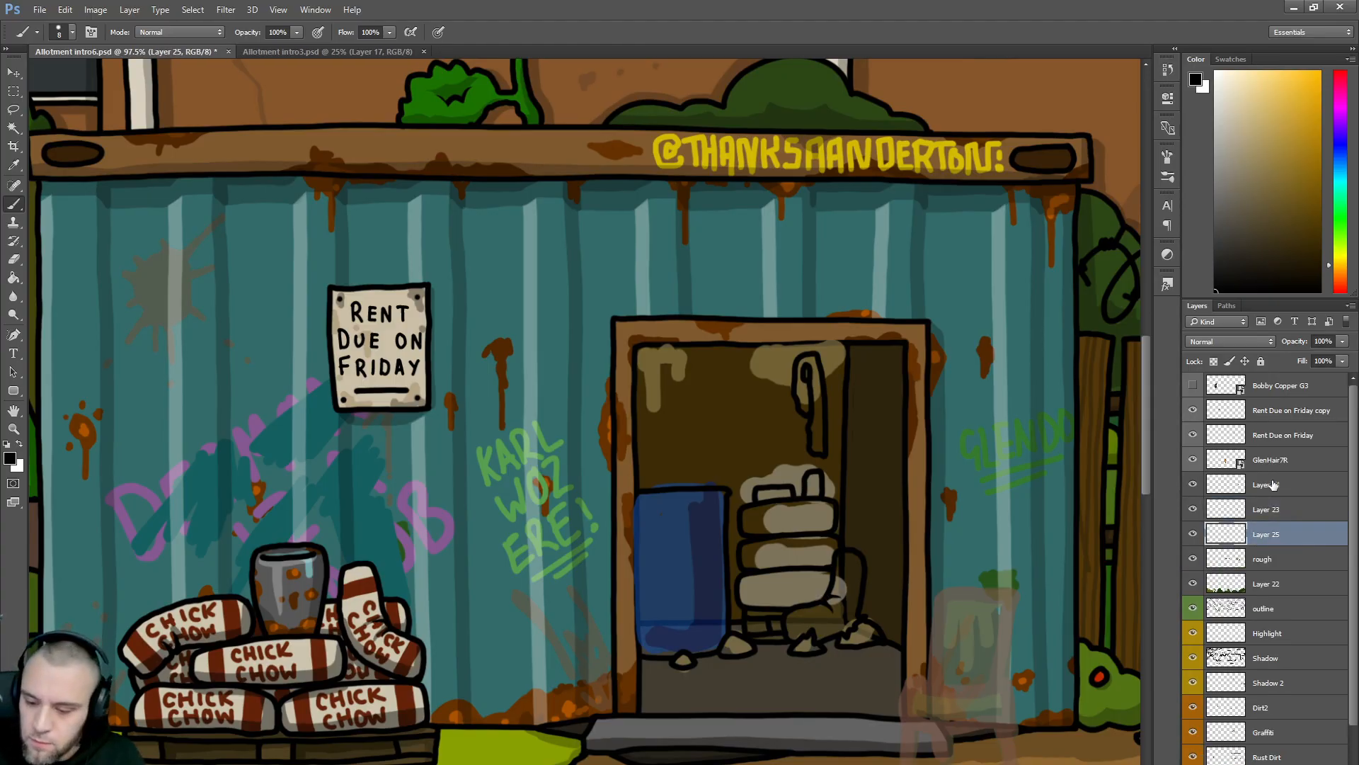
pyautogui.click(1192, 485)
pyautogui.click(1193, 485)
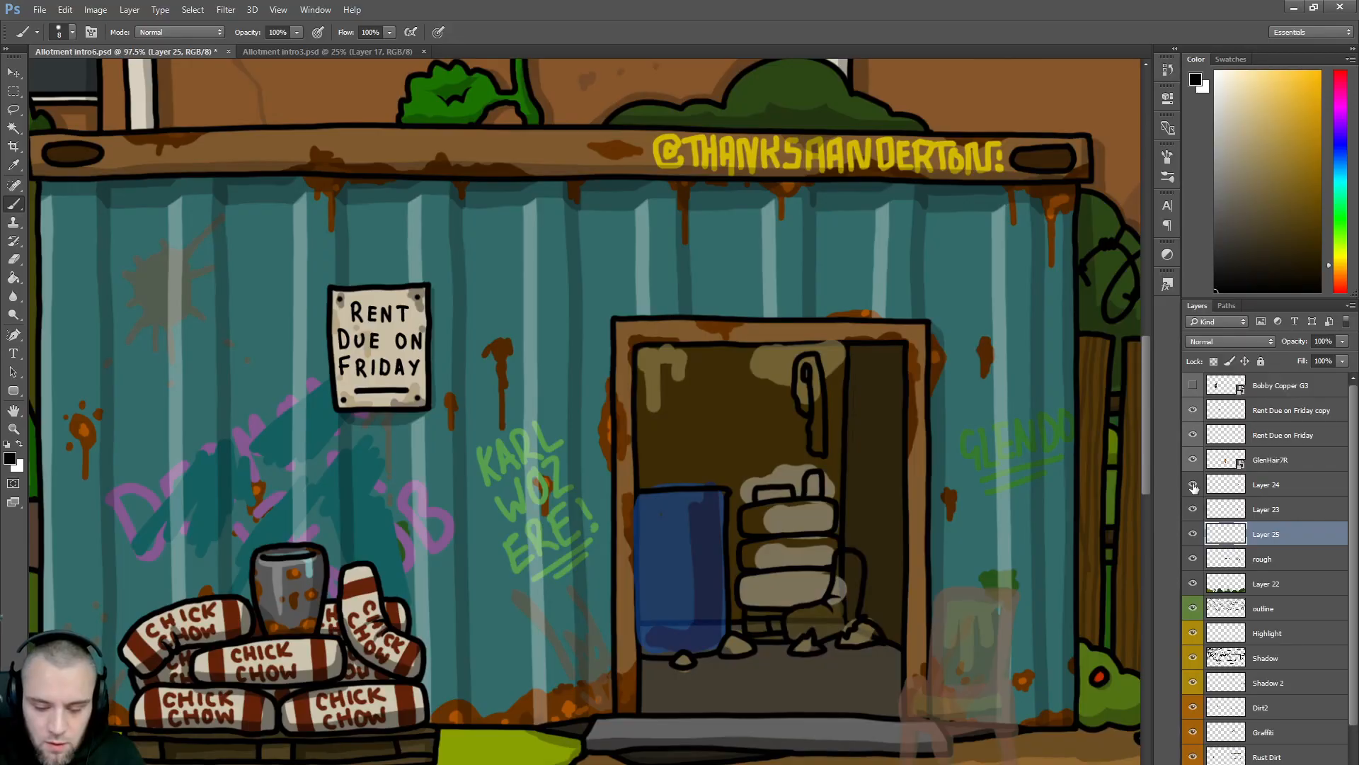
pyautogui.click(1192, 509)
pyautogui.click(1193, 509)
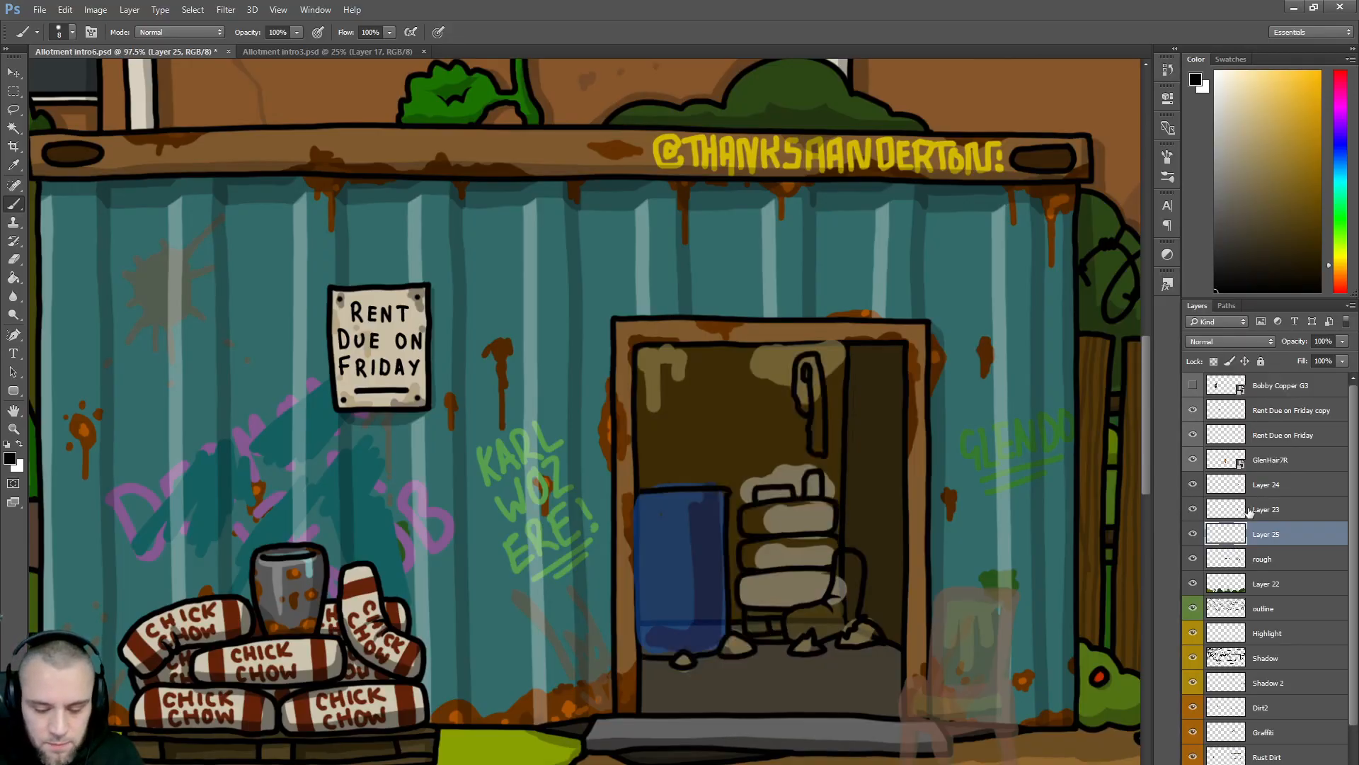
# - Merge Layers 23 and 24 into one layer and toggle its visibility to check the combined outlines
pyautogui.click(1261, 508)
pyautogui.keyDown('shift'); pyautogui.click(1258, 486); pyautogui.keyUp('shift')
pyautogui.rightClick(1259, 486)
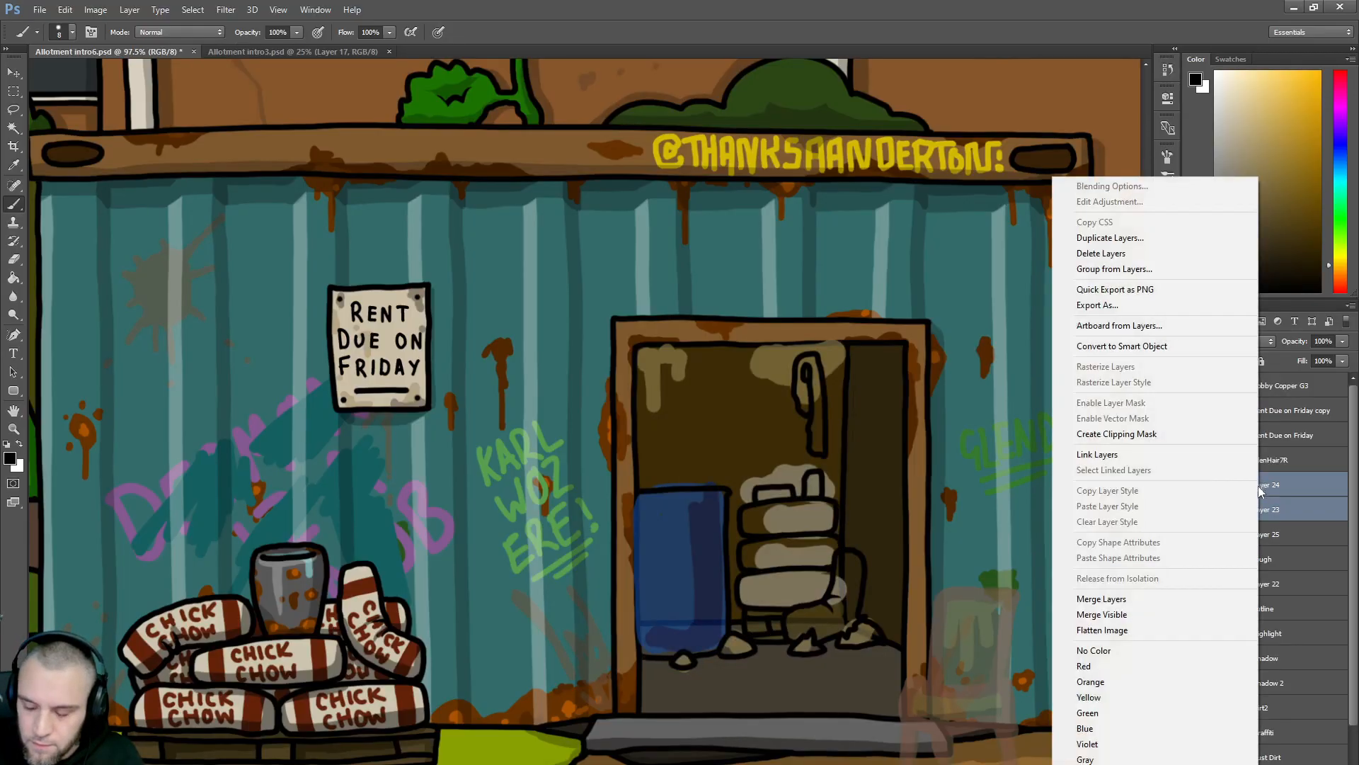
pyautogui.click(1131, 598)
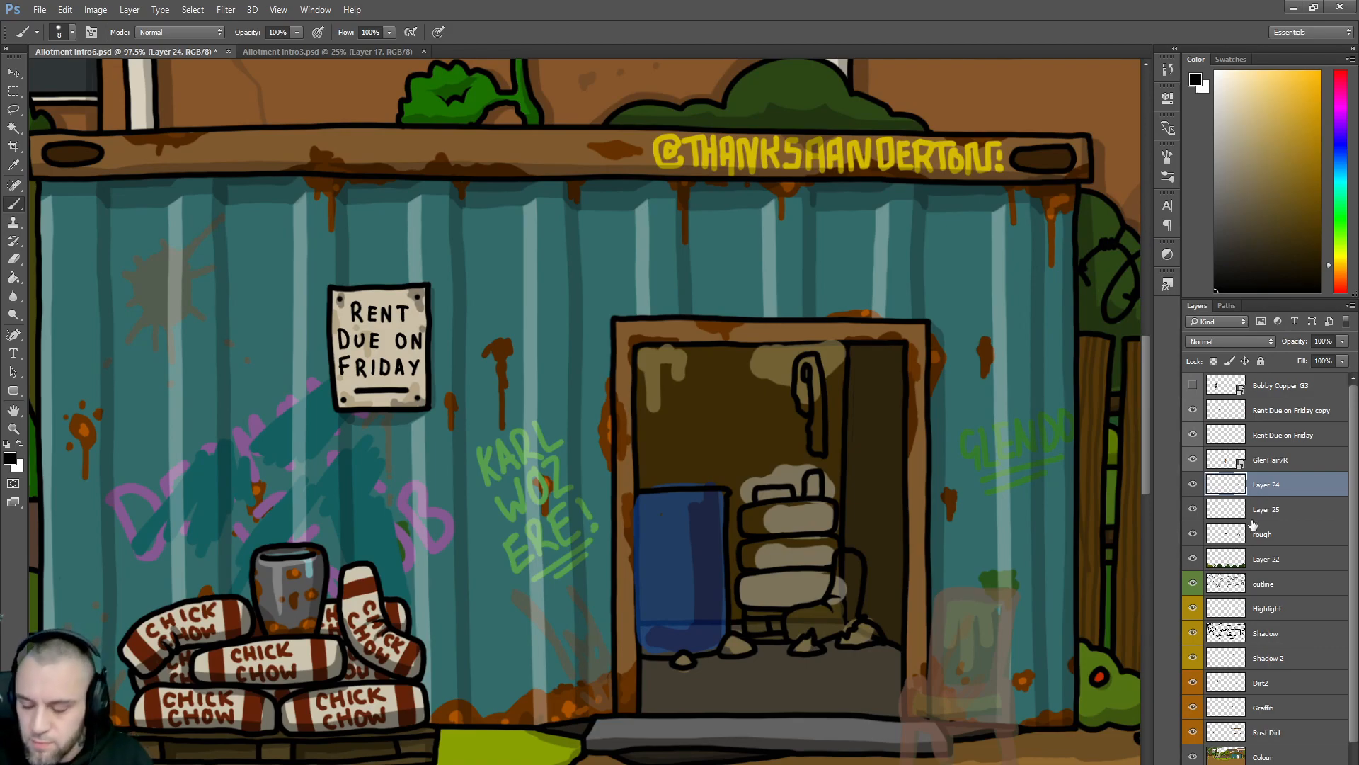
pyautogui.click(1192, 485)
pyautogui.click(1192, 485)
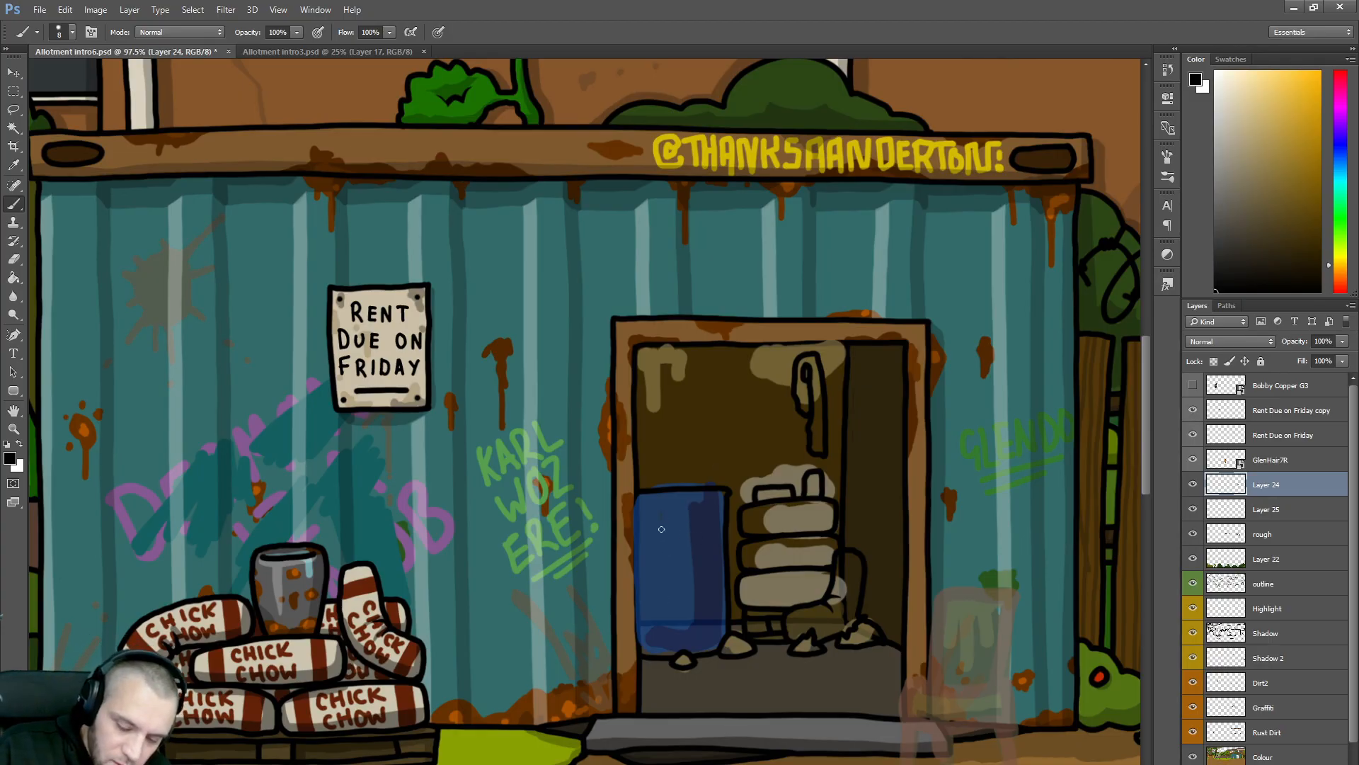
# - Outline a rectangular label wrapping around the blue barrel's edge nearest the sacks, replacing the first centred attempt
pyautogui.moveTo(662, 546)
pyautogui.mouseDown()
pyautogui.moveTo(687, 546)
pyautogui.moveTo(690, 569)
pyautogui.moveTo(657, 572)
pyautogui.moveTo(655, 546)
pyautogui.mouseUp()
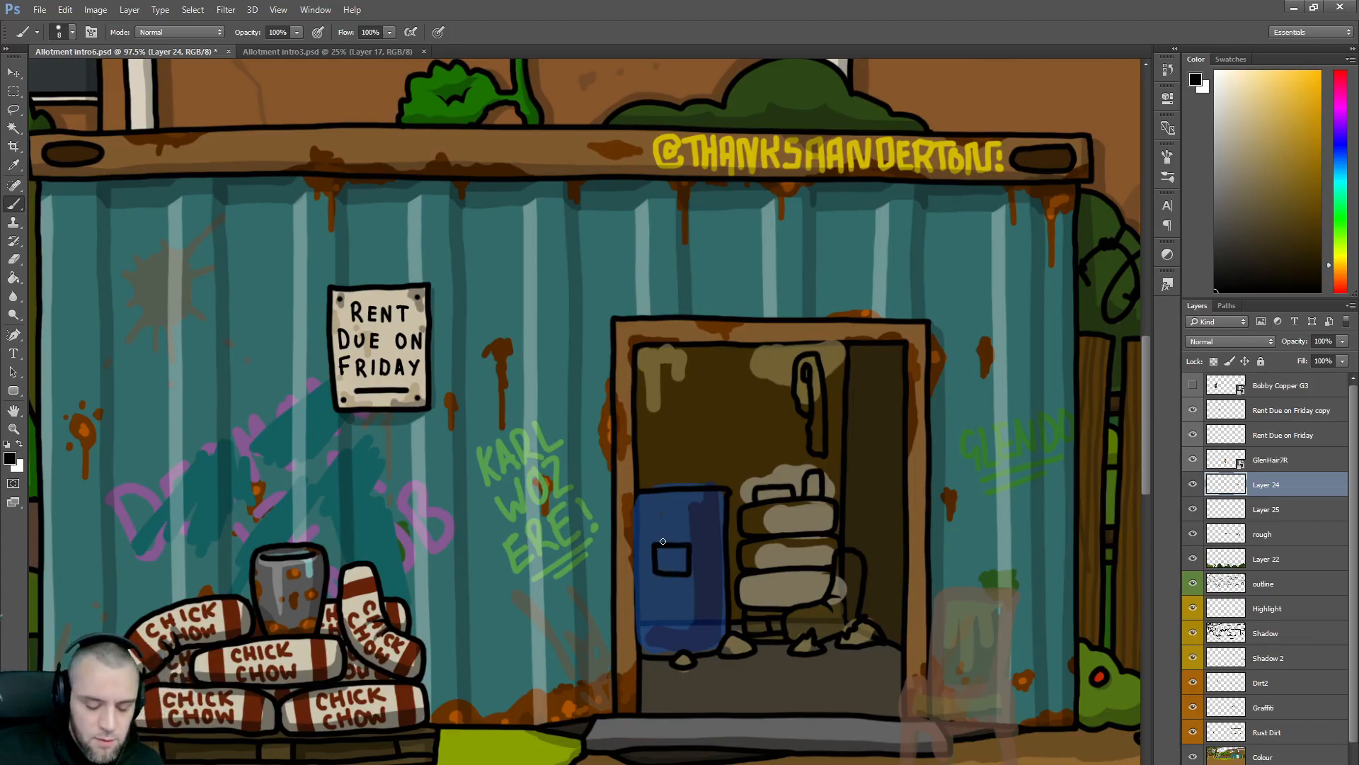
pyautogui.hotkey('ctrl', 'z')
pyautogui.moveTo(729, 537)
pyautogui.mouseDown()
pyautogui.moveTo(683, 540)
pyautogui.moveTo(684, 581)
pyautogui.moveTo(732, 576)
pyautogui.mouseUp()
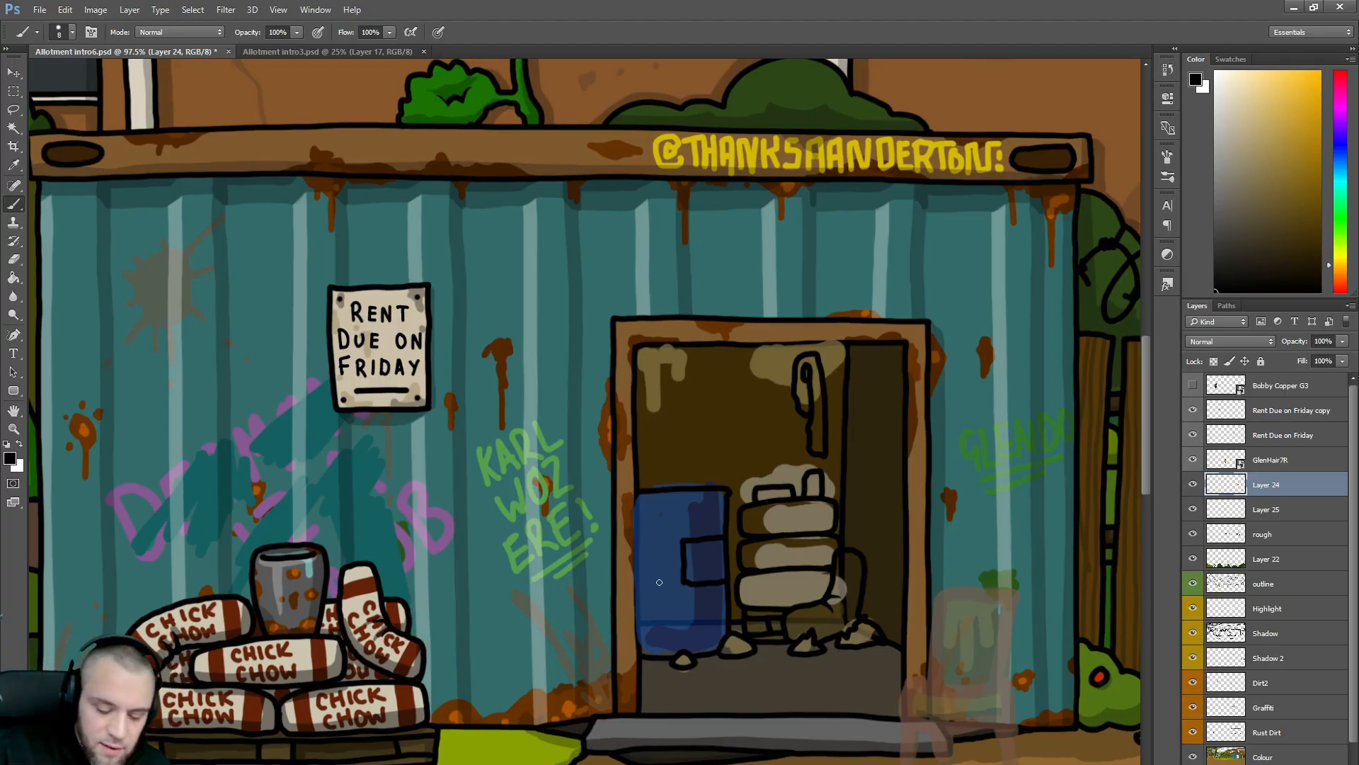
# - Try lettering the barrel's label with the thicker brush, and step the history back to the empty label frame
pyautogui.moveTo(694, 558); pyautogui.dragTo(724, 561)
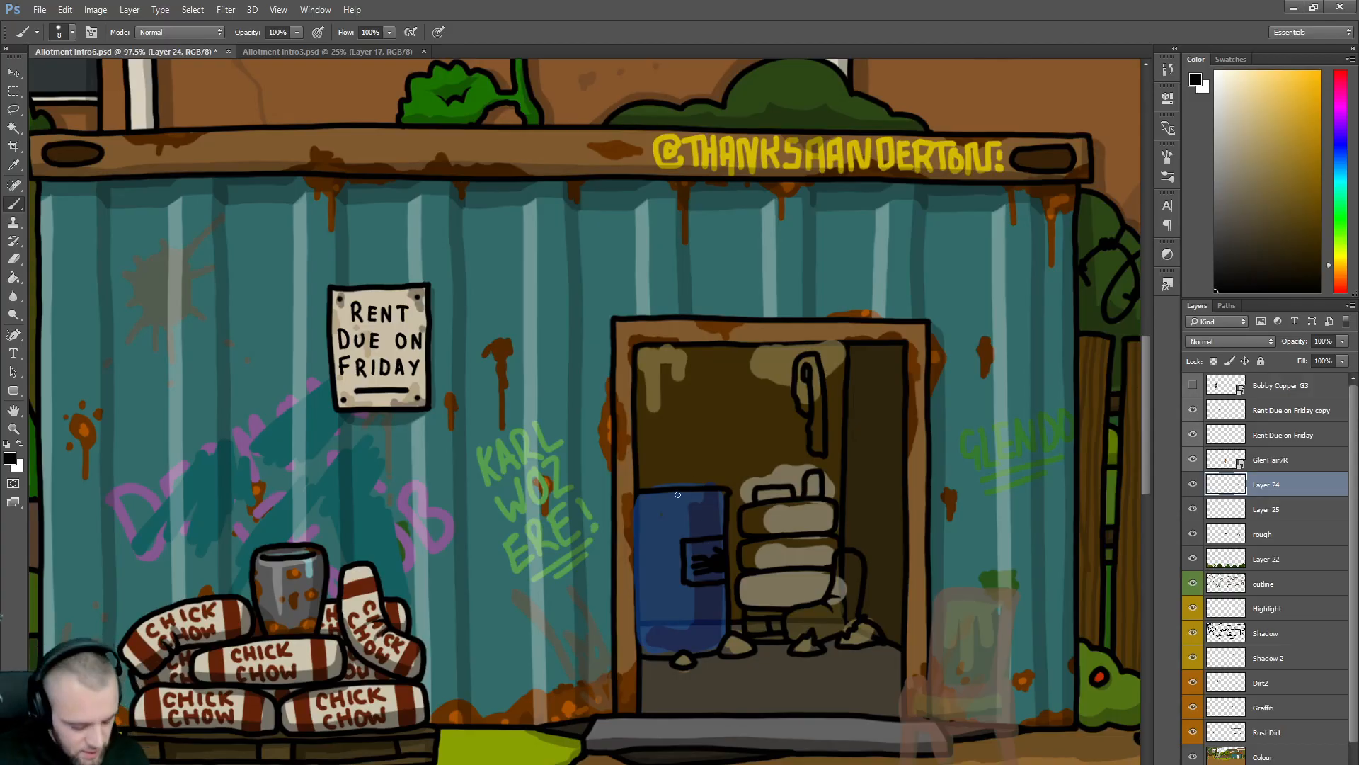
pyautogui.hotkey('ctrl', 'alt', 'z')
pyautogui.hotkey('ctrl', 'alt', 'z')
pyautogui.hotkey('ctrl', 'alt', 'z')
pyautogui.hotkey('ctrl', 'alt', 'z')
pyautogui.hotkey('ctrl', 'alt', 'z')
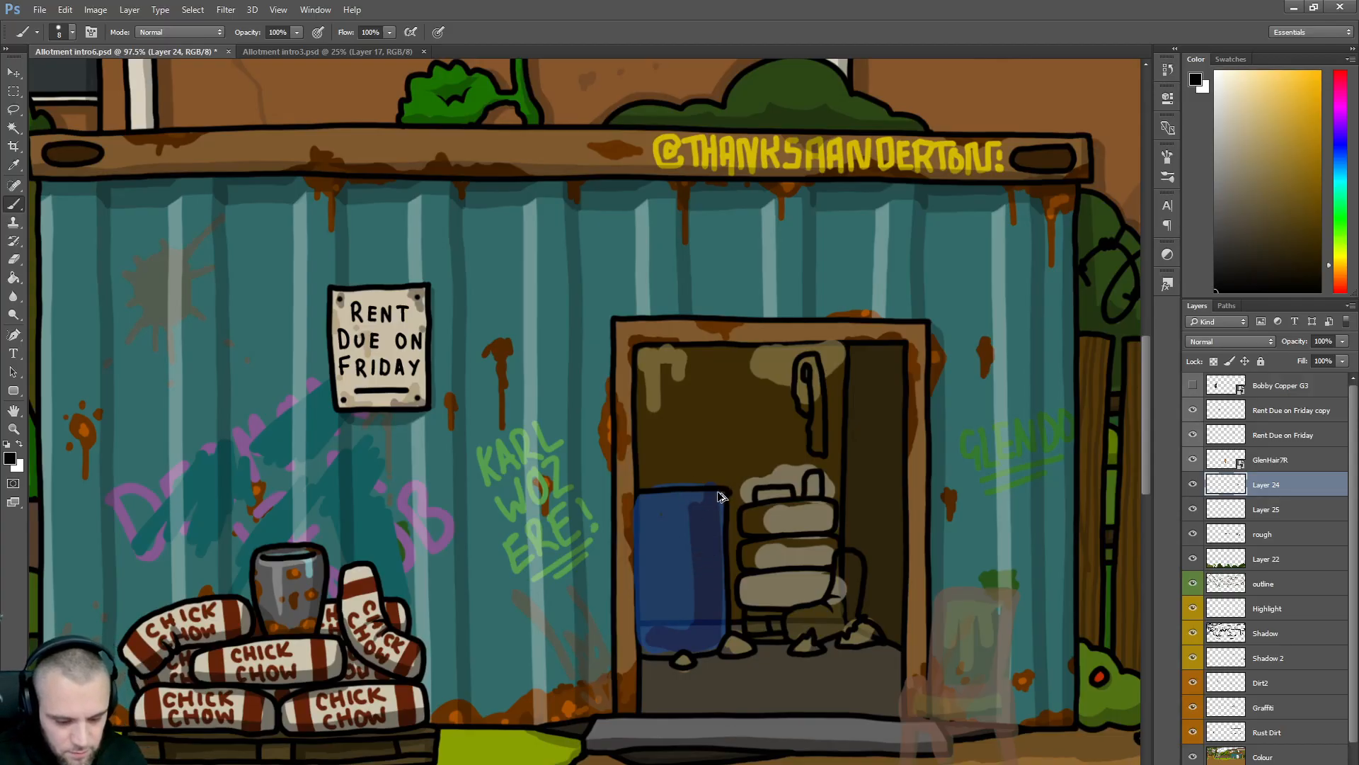
pyautogui.hotkey('ctrl', 'shift', 'z')
pyautogui.hotkey('ctrl', 'shift', 'z')
pyautogui.hotkey('ctrl', 'shift', 'z')
pyautogui.hotkey('ctrl', 'shift', 'z')
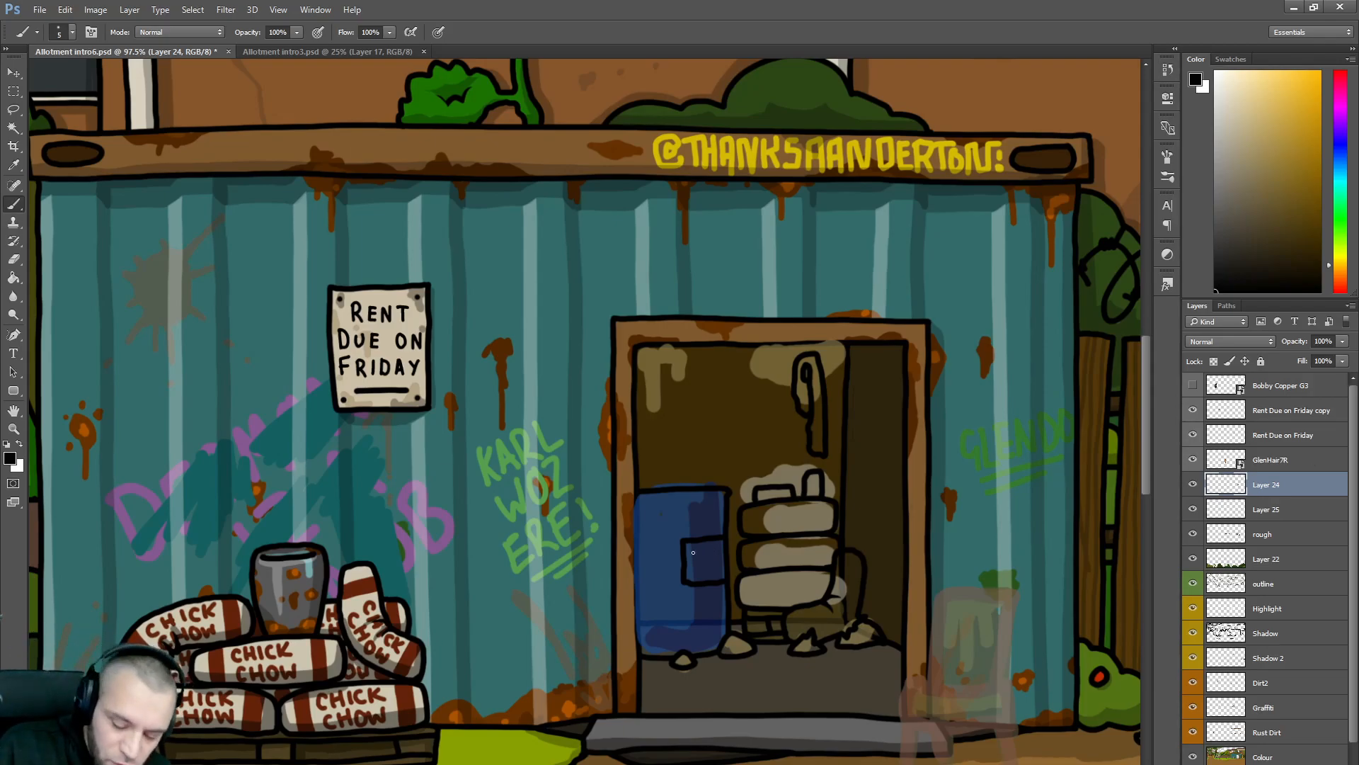
# - Letter the barrel's label with FER and an underline using the size 5 brush, and toggle Layer 24 to check it
pyautogui.moveTo(700, 548)
pyautogui.mouseDown()
pyautogui.moveTo(693, 560)
pyautogui.moveTo(715, 563)
pyautogui.moveTo(717, 551)
pyautogui.moveTo(720, 562)
pyautogui.mouseUp()
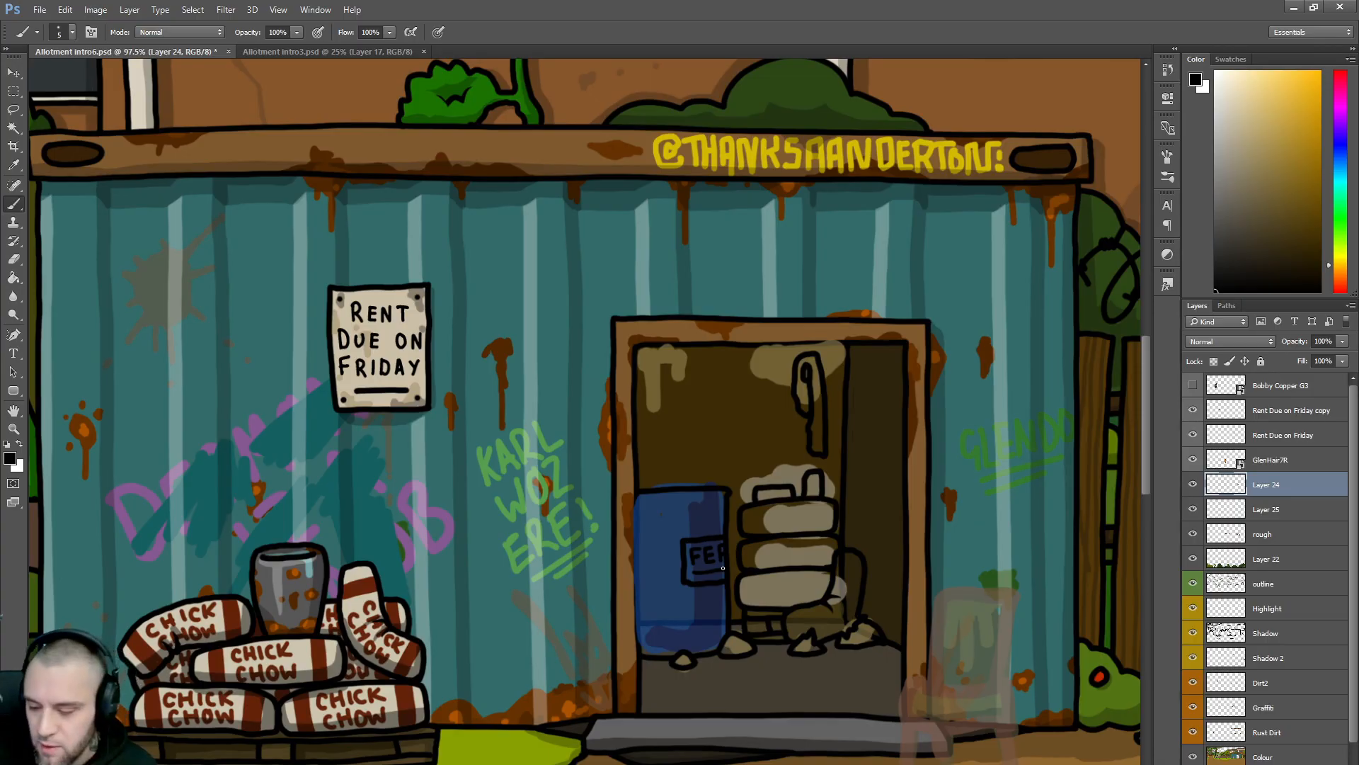
pyautogui.click(1193, 484)
pyautogui.click(1193, 485)
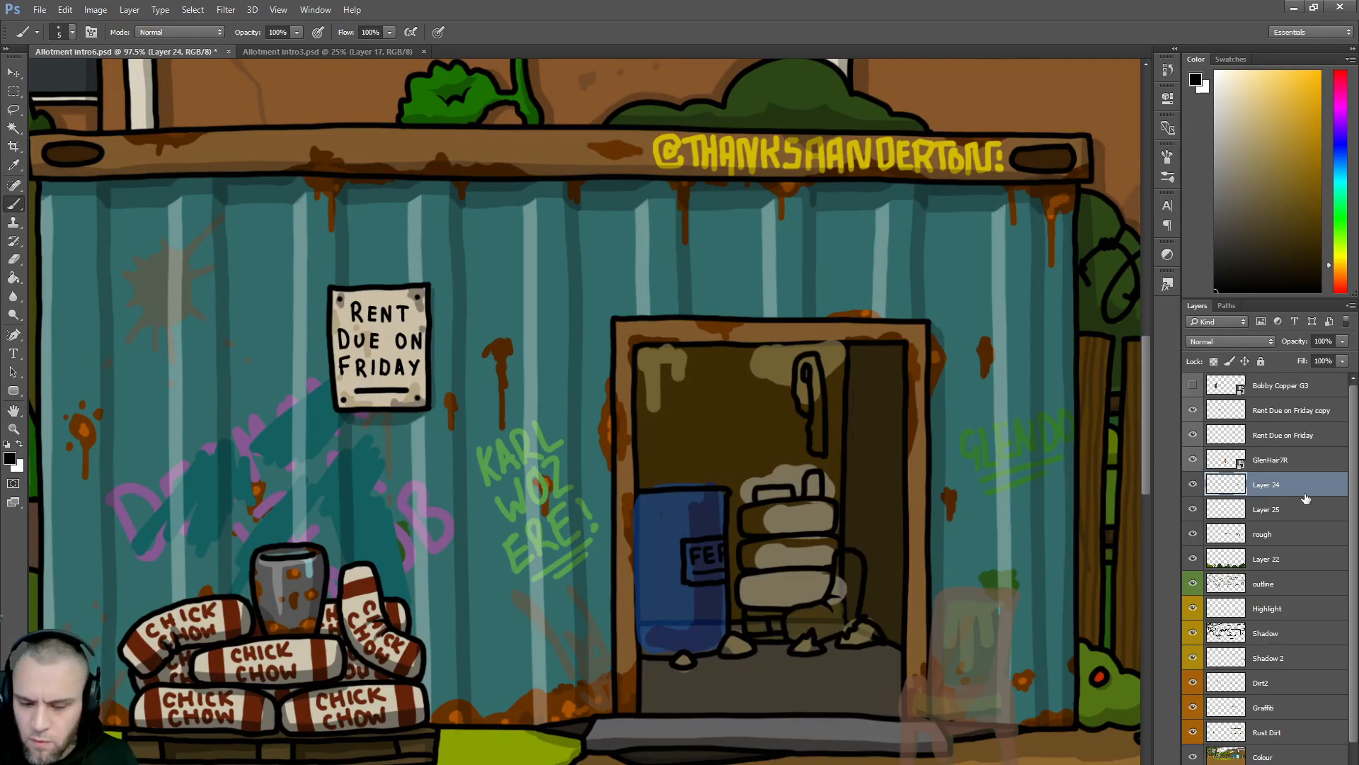
pyautogui.click(1193, 485)
pyautogui.click(1193, 485)
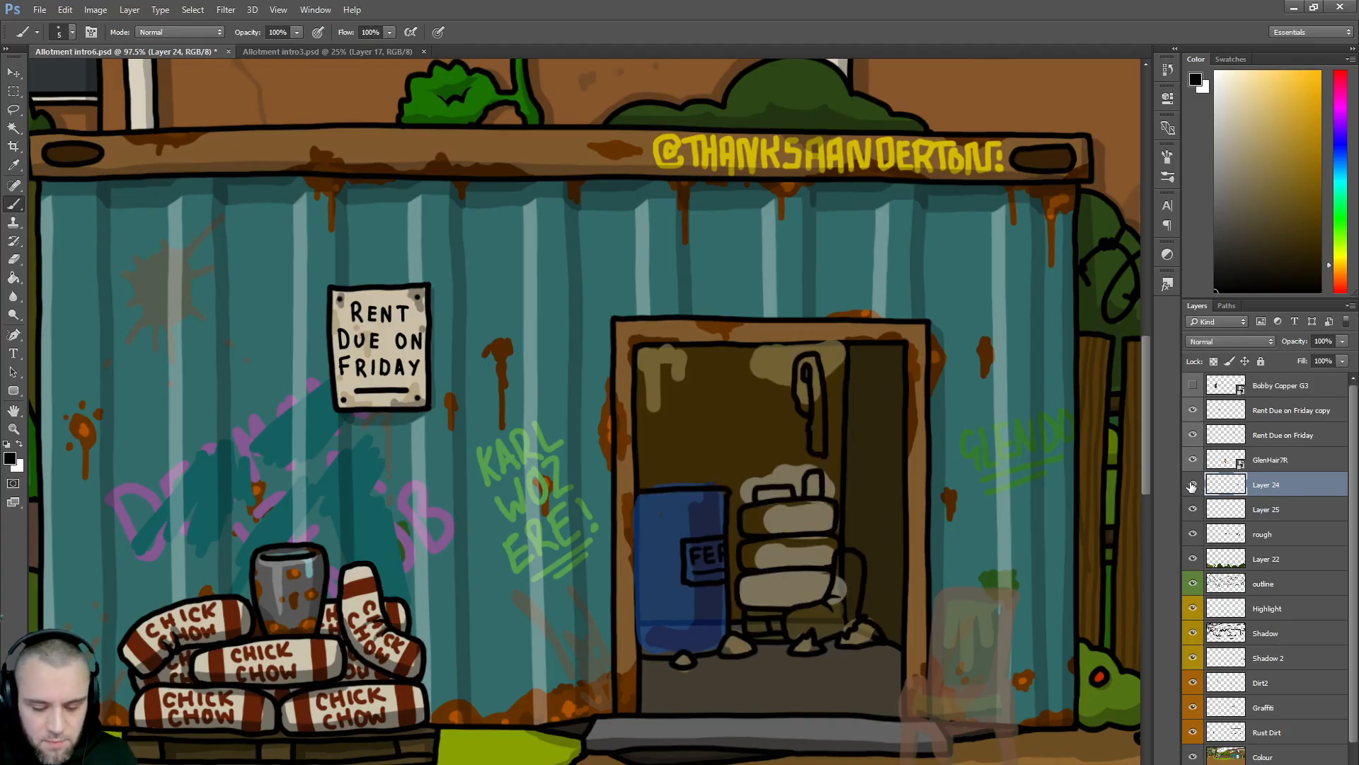
pyautogui.click(1265, 513)
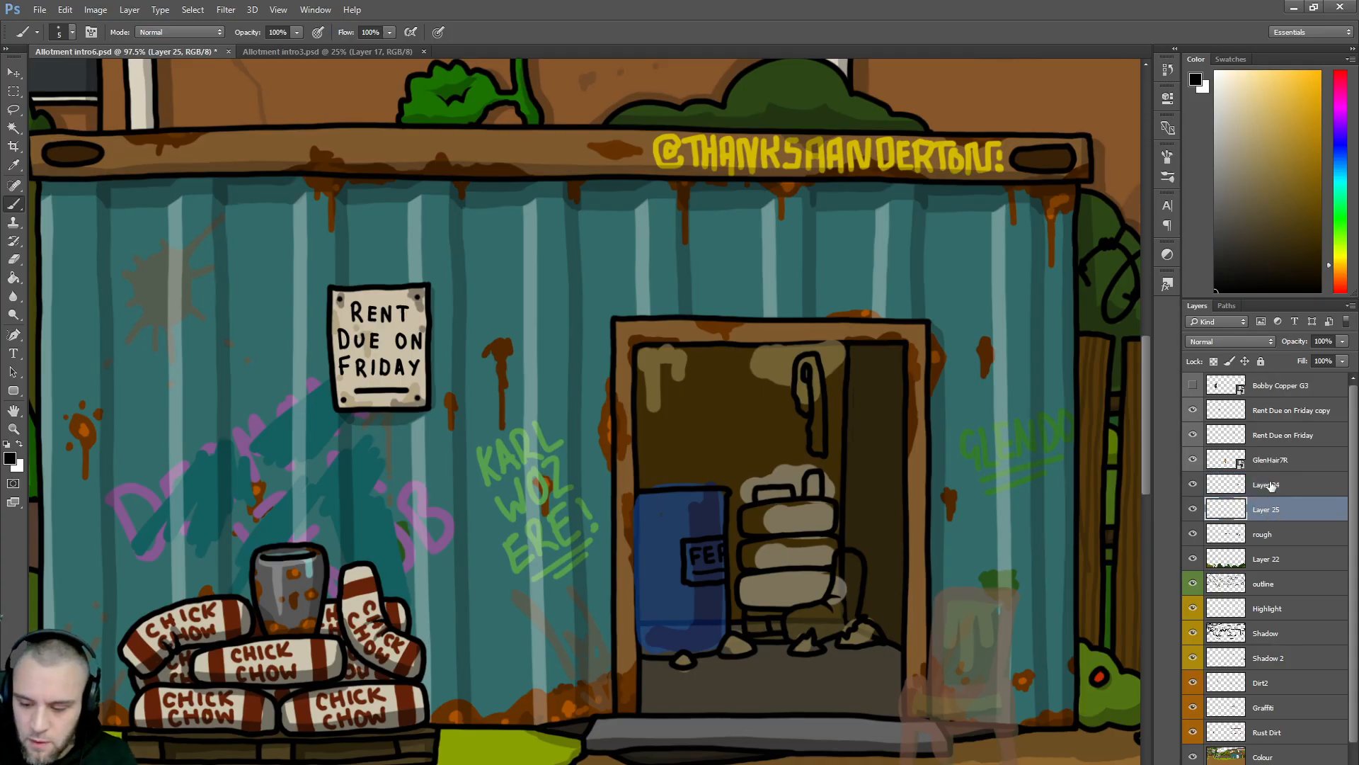
pyautogui.click(1276, 487)
pyautogui.click(13, 128)
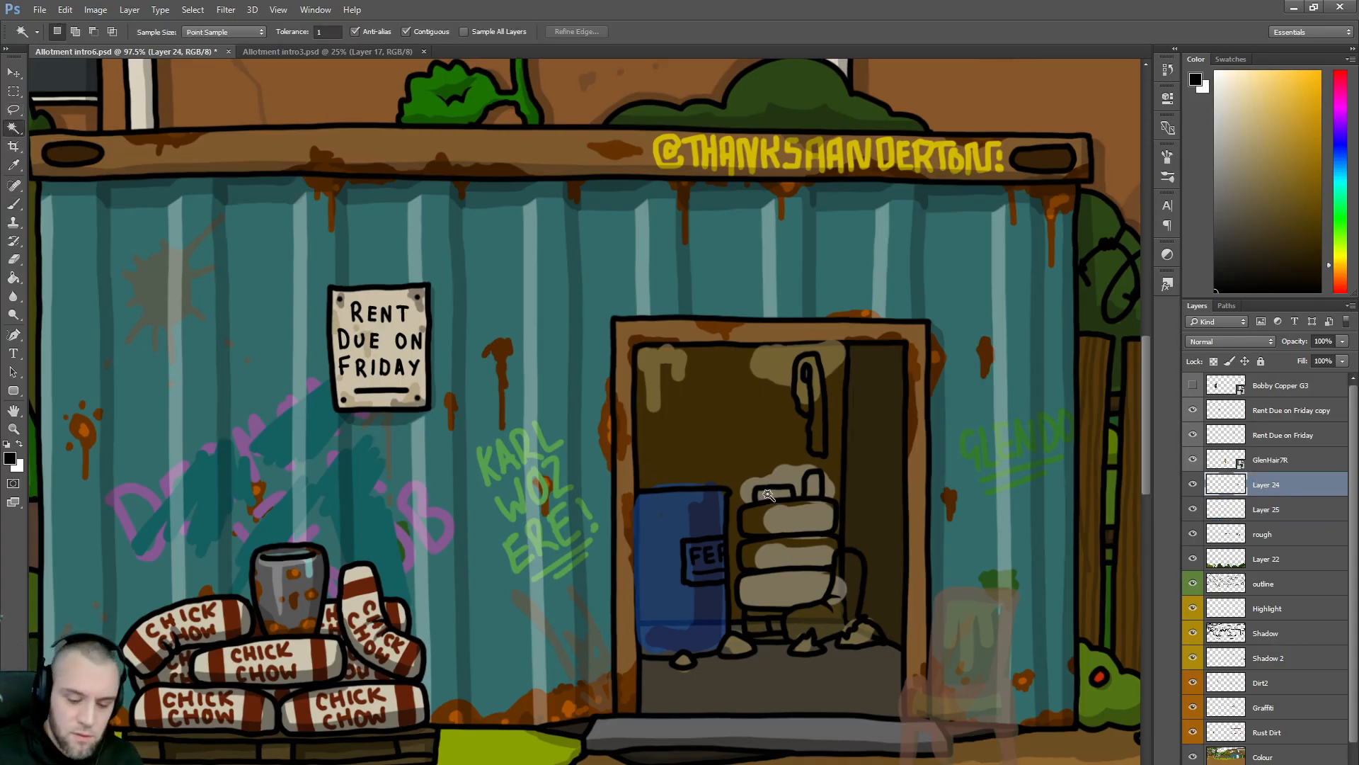
pyautogui.click(798, 523)
pyautogui.click(794, 558)
pyautogui.click(793, 589)
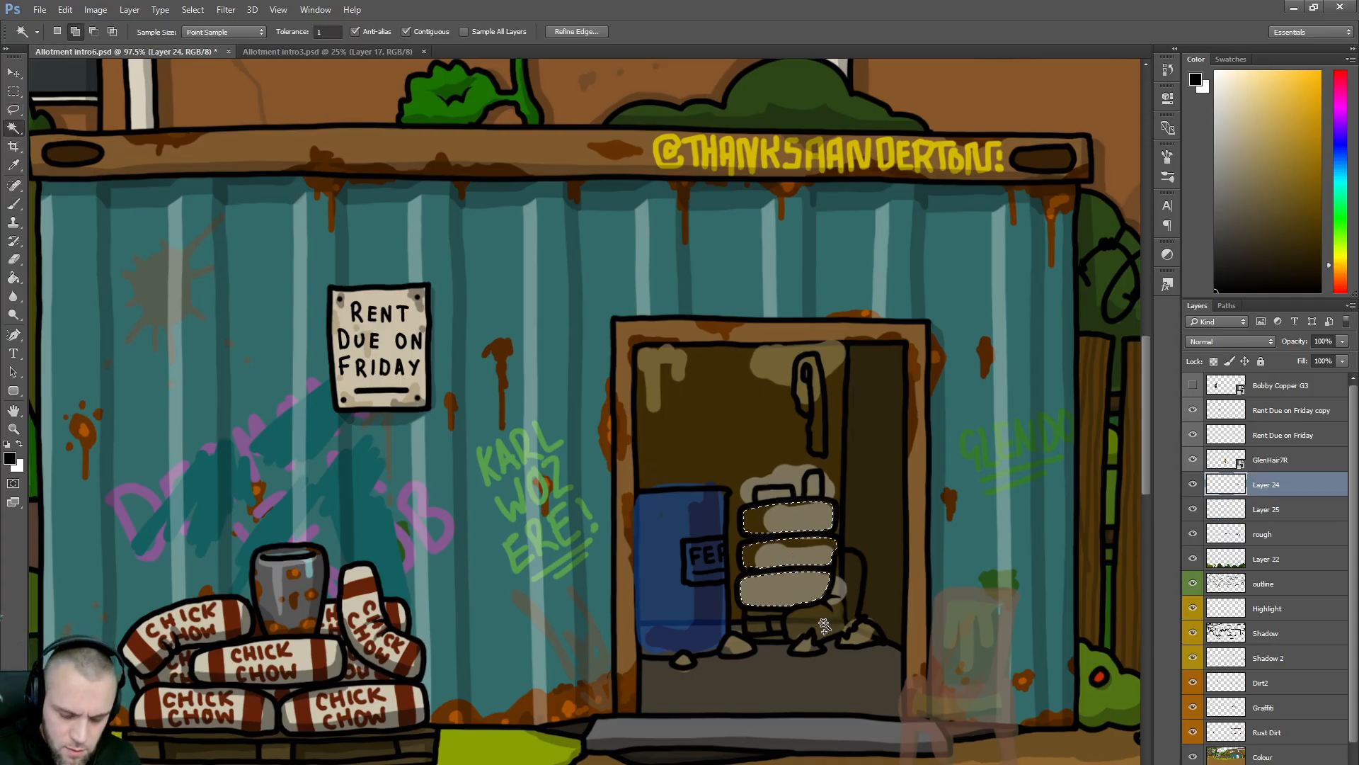
pyautogui.keyDown('shift'); pyautogui.click(667, 611); pyautogui.keyUp('shift')
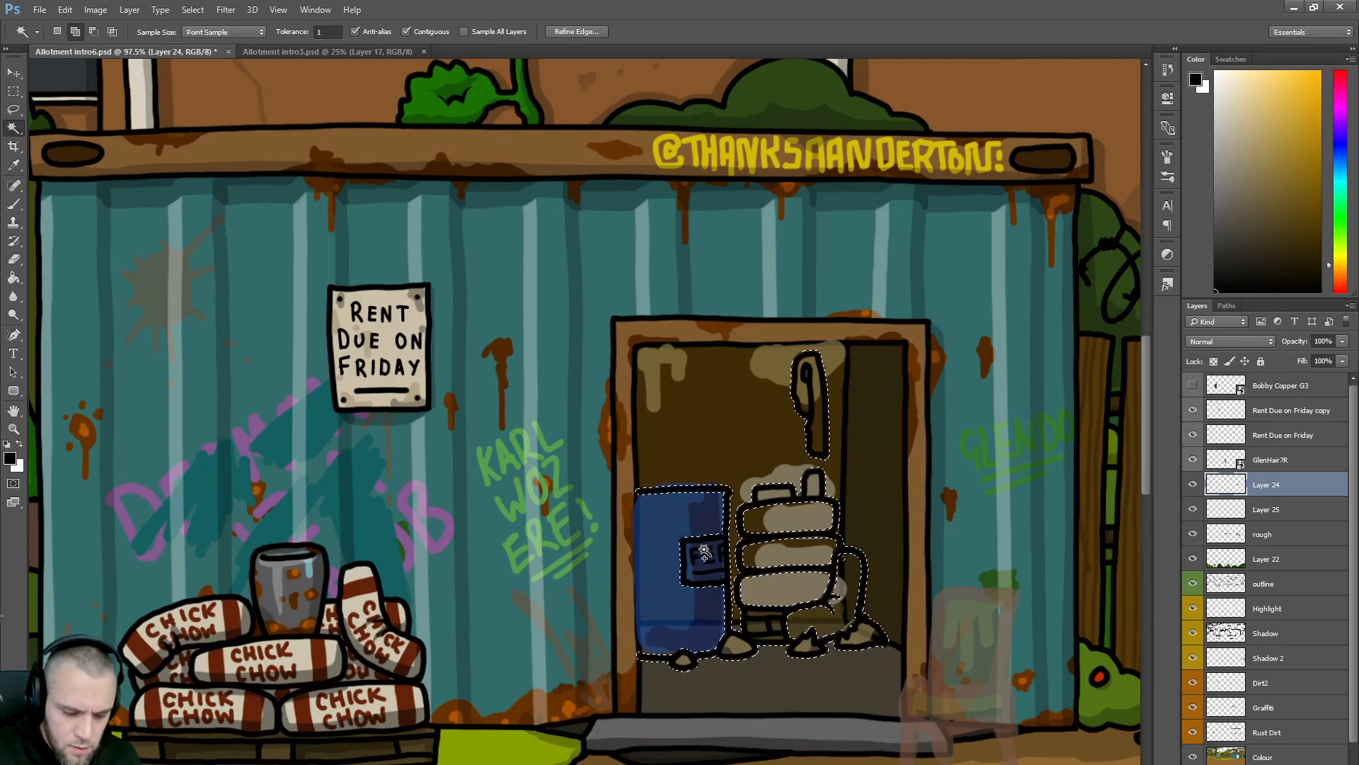
pyautogui.hotkey('ctrl', 'z')
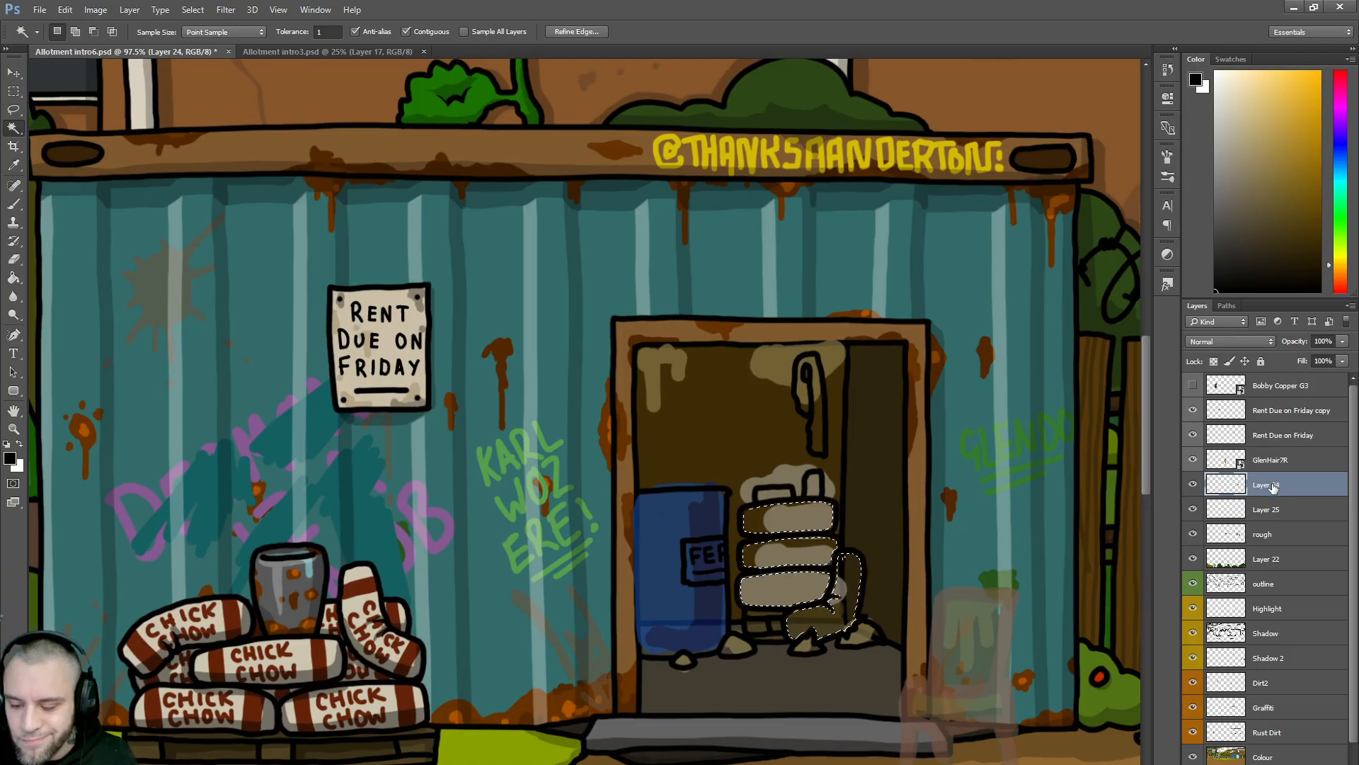
pyautogui.hotkey('ctrl', 'd')
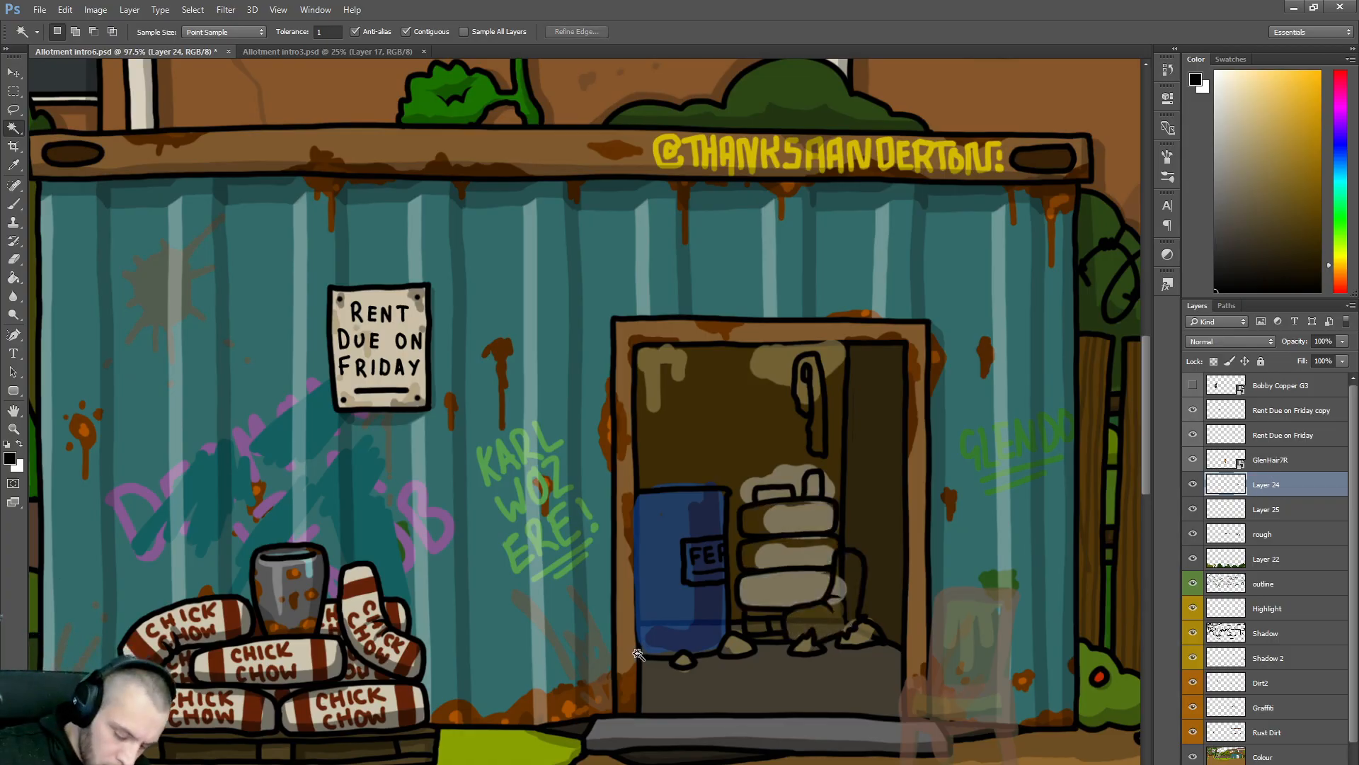
# - Close the barrel's open side on Layer 24 with a freehand loop running past the door frame to the sacks outside
pyautogui.press('b')
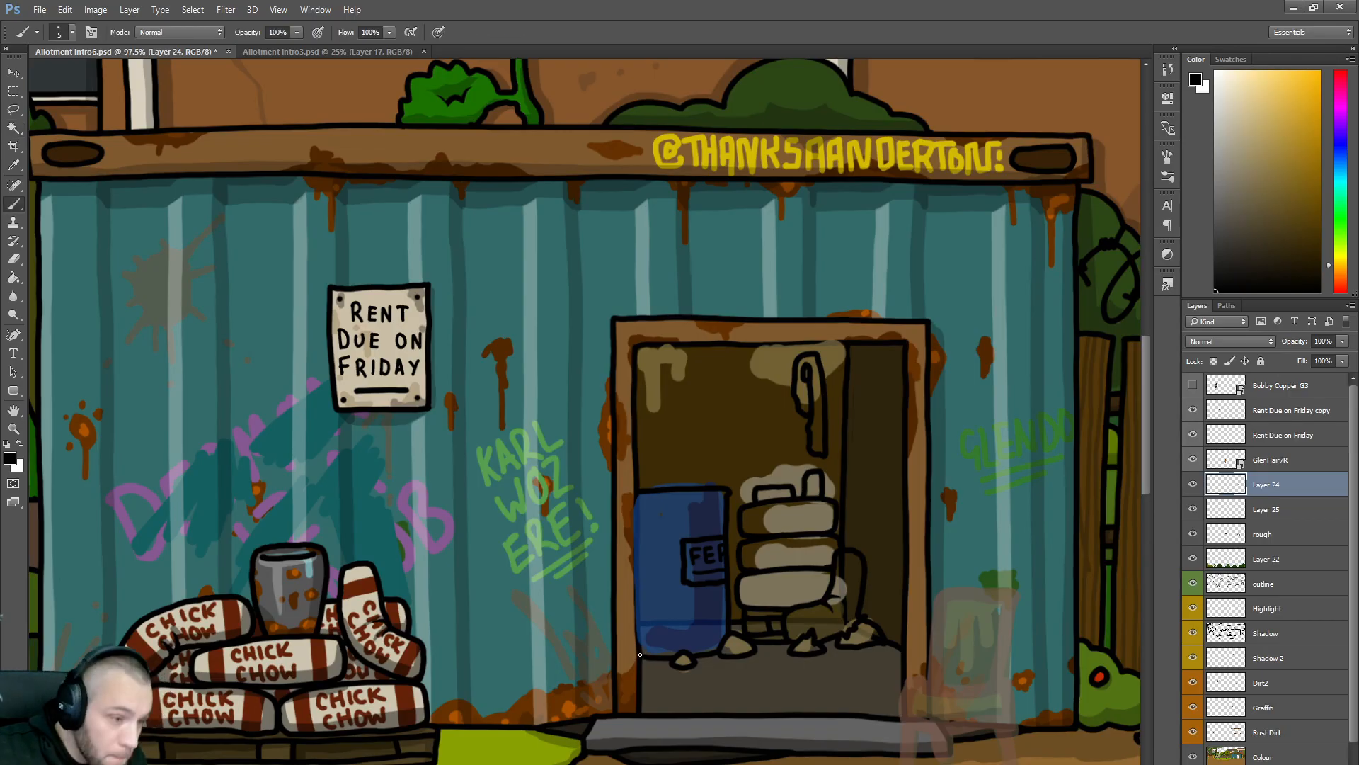
pyautogui.moveTo(640, 657)
pyautogui.mouseDown()
pyautogui.moveTo(620, 507)
pyautogui.moveTo(634, 493)
pyautogui.mouseUp()
pyautogui.hotkey('ctrl', 'z')
pyautogui.moveTo(640, 656)
pyautogui.mouseDown()
pyautogui.moveTo(596, 593)
pyautogui.moveTo(508, 589)
pyautogui.moveTo(434, 620)
pyautogui.moveTo(401, 596)
pyautogui.moveTo(414, 562)
pyautogui.moveTo(459, 561)
pyautogui.moveTo(641, 490)
pyautogui.mouseUp()
pyautogui.moveTo(400, 594); pyautogui.dragTo(410, 586)
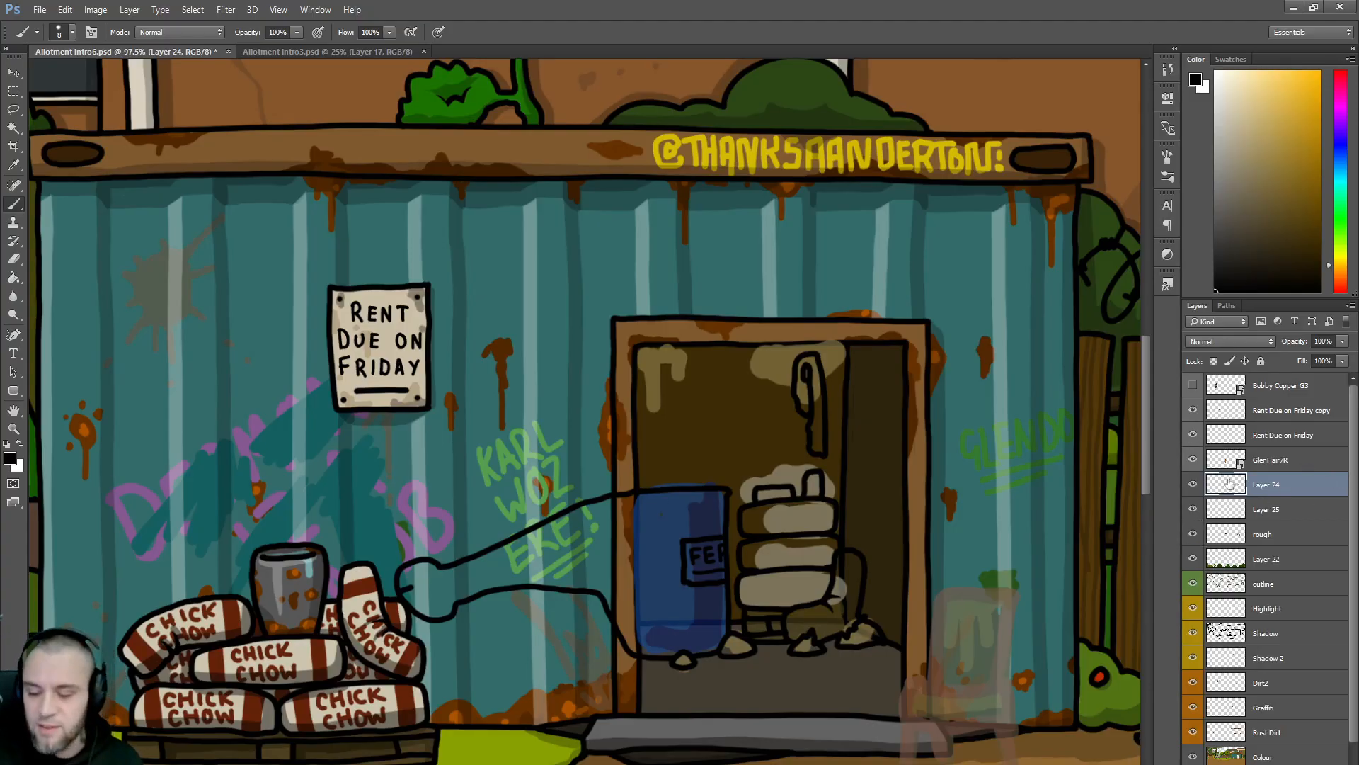
# - Select the interiors of the barrel, the doorway sacks and the hanging hook, and refine the selection edge with Shift Edge +100%
pyautogui.click(14, 128)
pyautogui.click(575, 542)
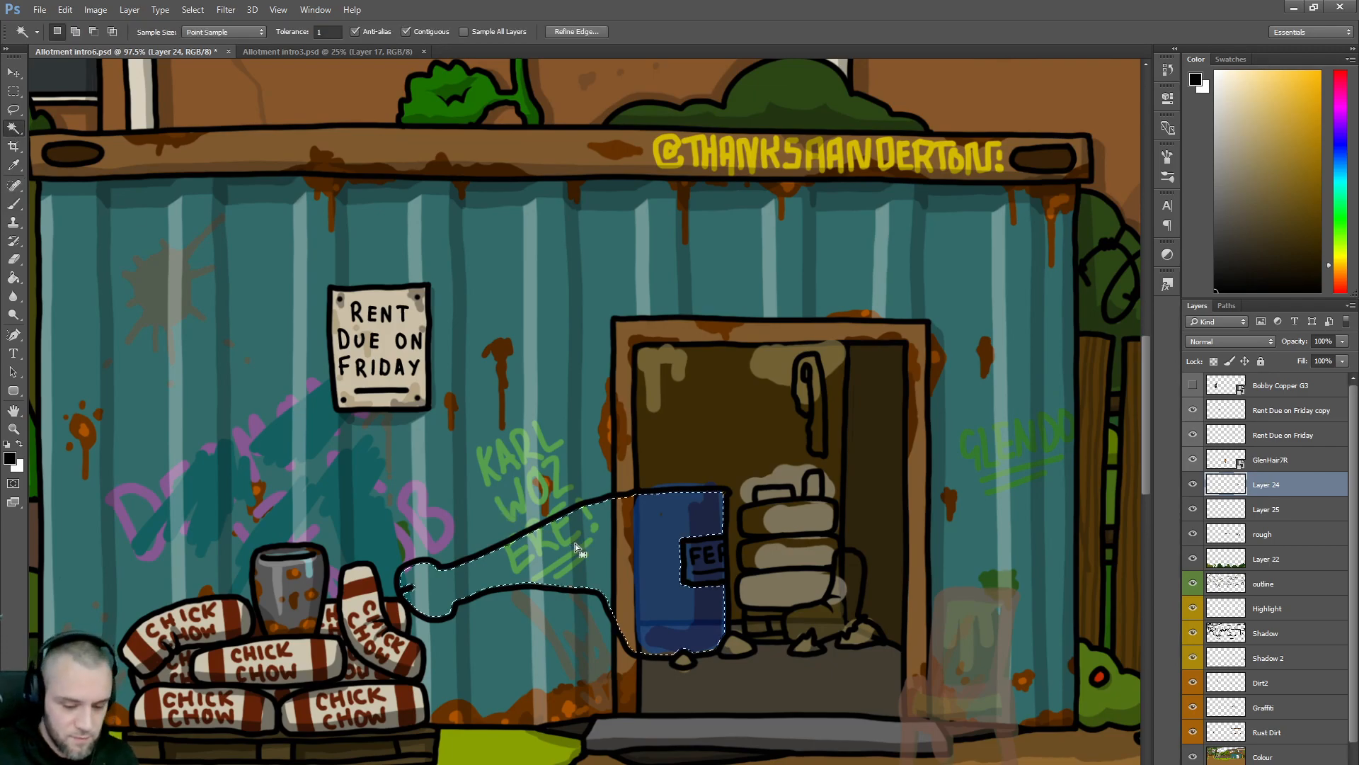
pyautogui.keyDown('shift'); pyautogui.click(786, 516); pyautogui.keyUp('shift')
pyautogui.keyDown('shift'); pyautogui.click(788, 556); pyautogui.keyUp('shift')
pyautogui.keyDown('shift'); pyautogui.click(791, 593); pyautogui.keyUp('shift')
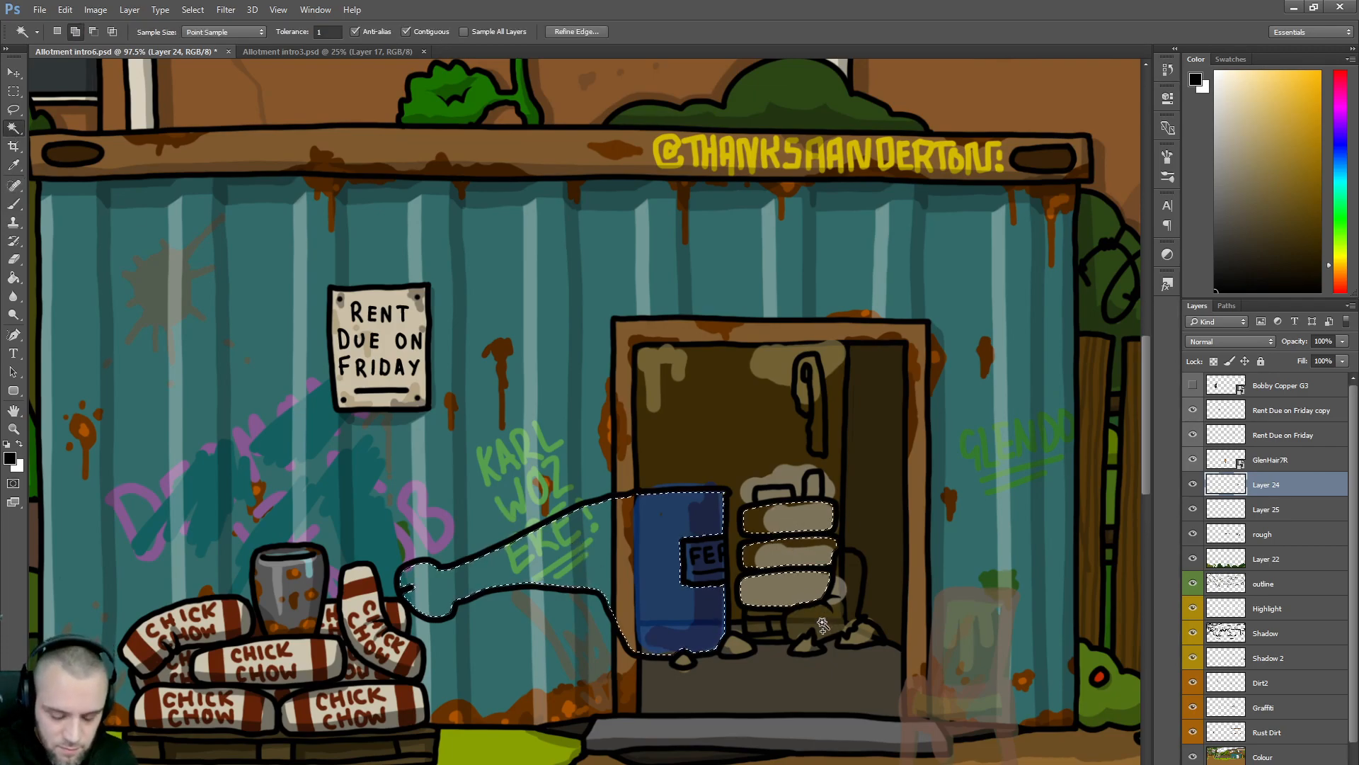
pyautogui.click(817, 443)
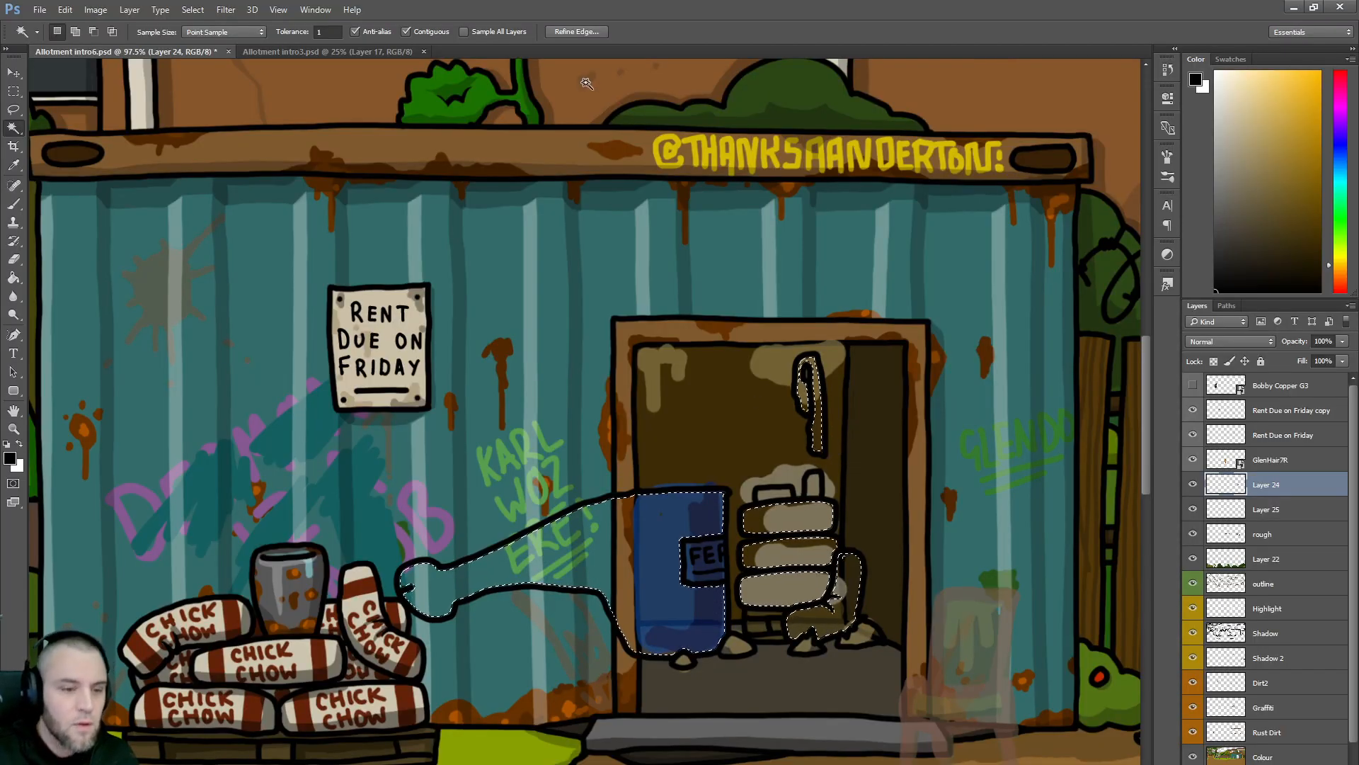
pyautogui.click(577, 31)
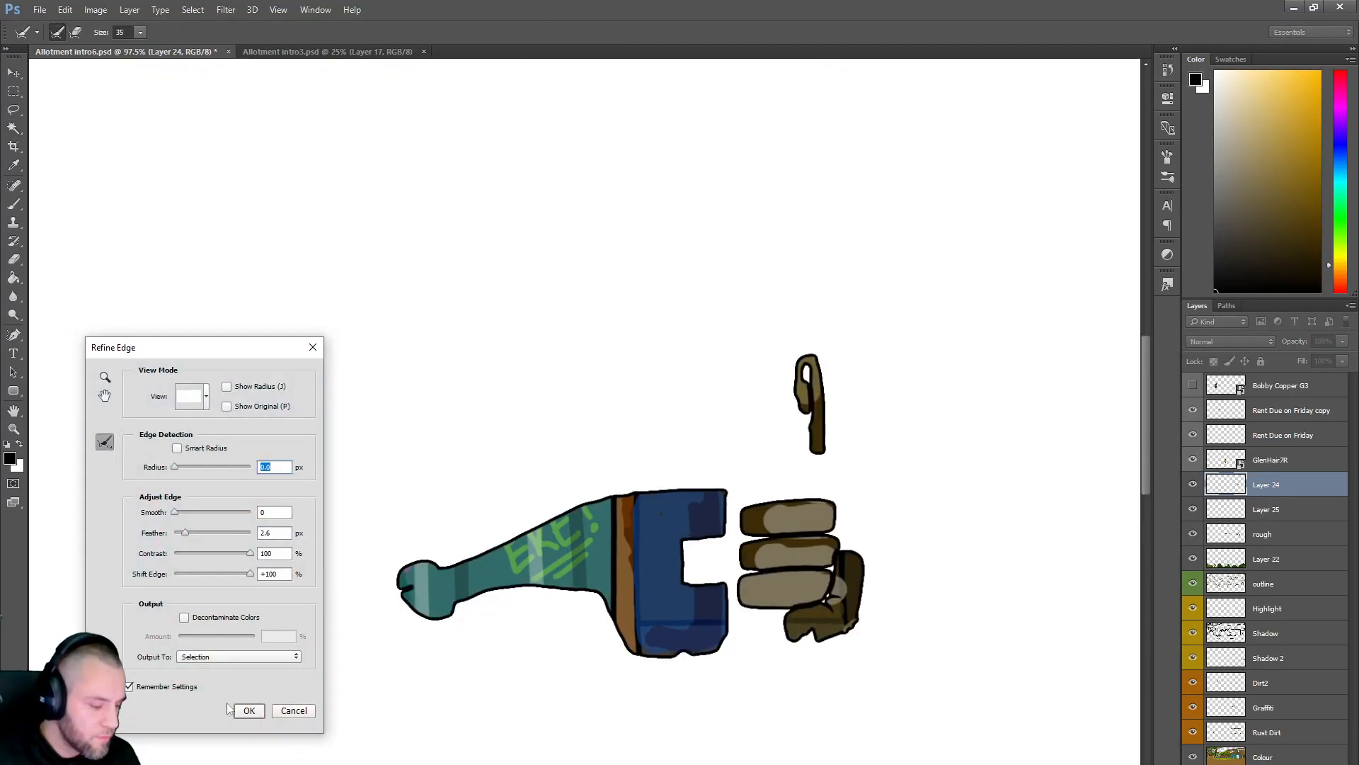
pyautogui.click(251, 711)
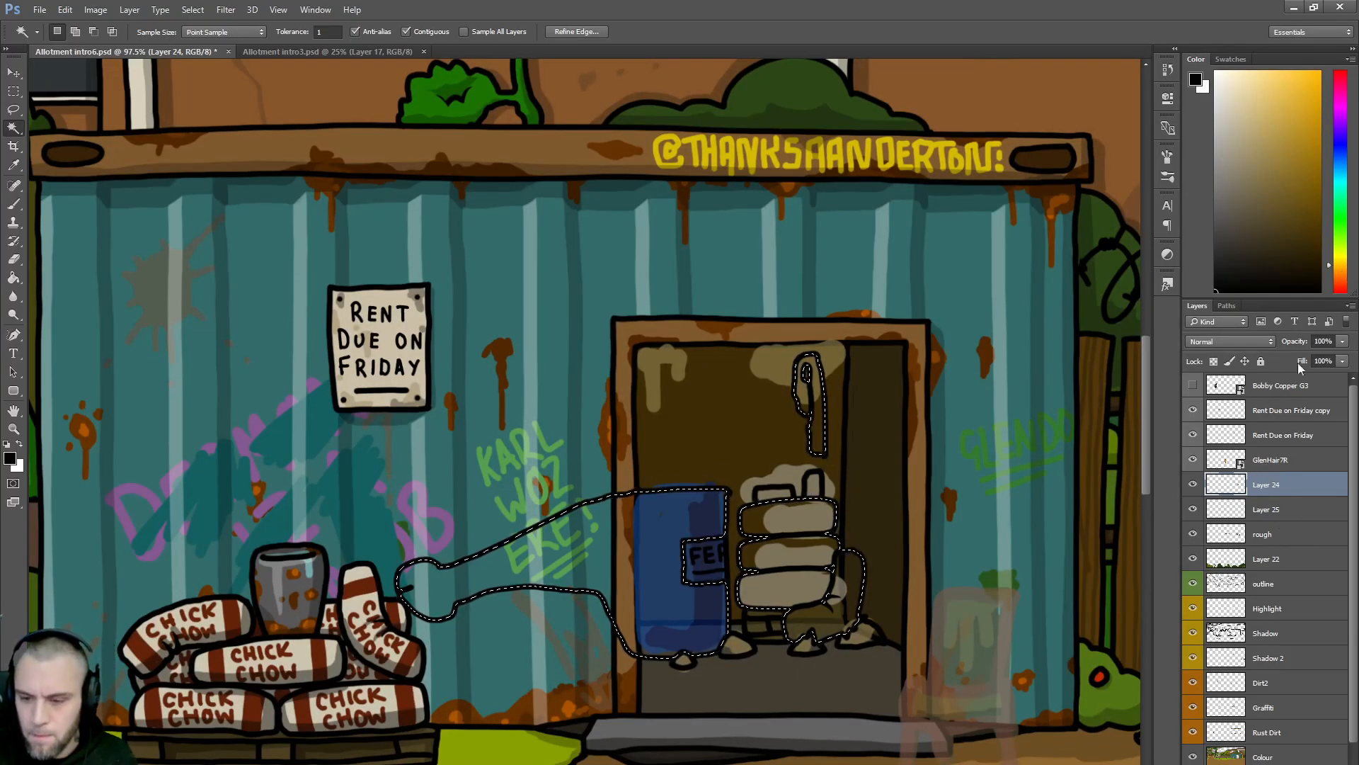
# - Fill all the selected shapes with medium blue on Layer 25, undoing the misplaced fill on Layer 24
pyautogui.click(1343, 155)
pyautogui.click(1297, 170)
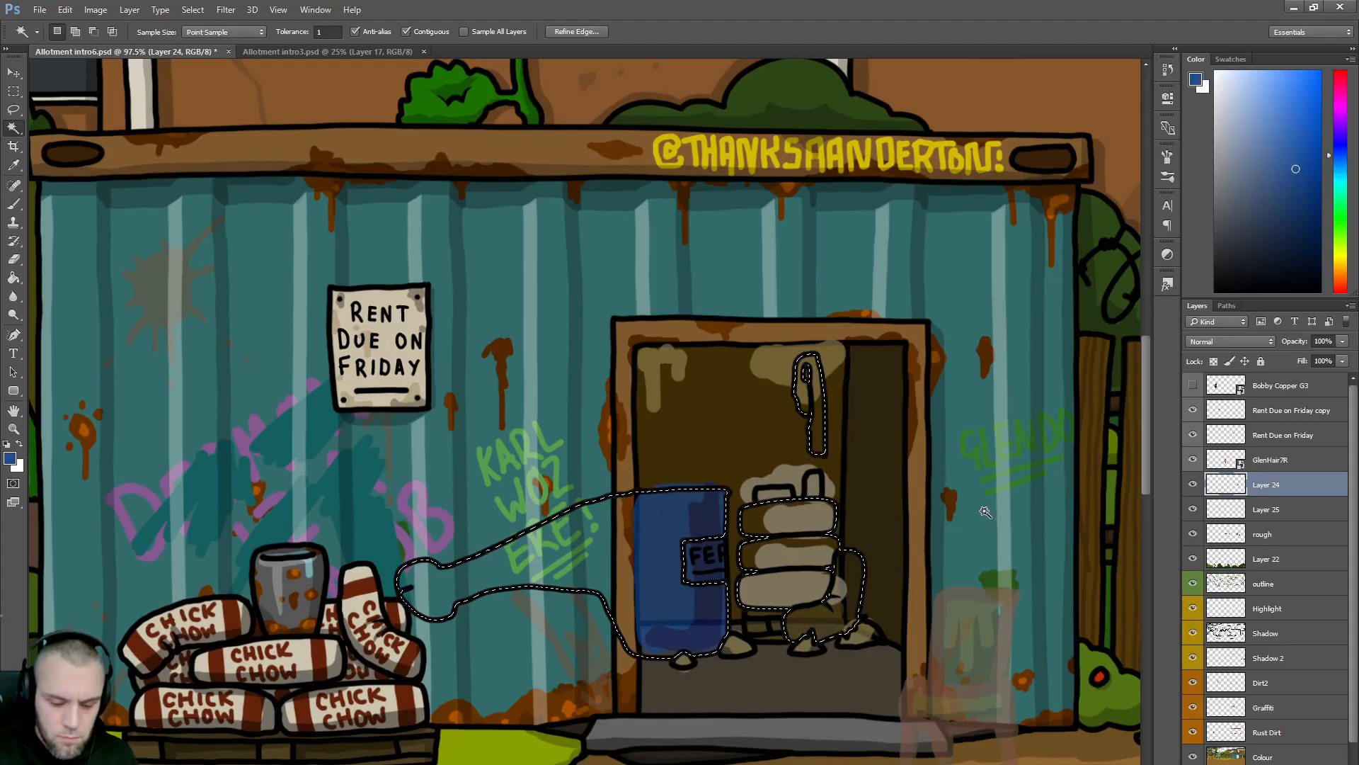
pyautogui.press('g')
pyautogui.click(623, 550)
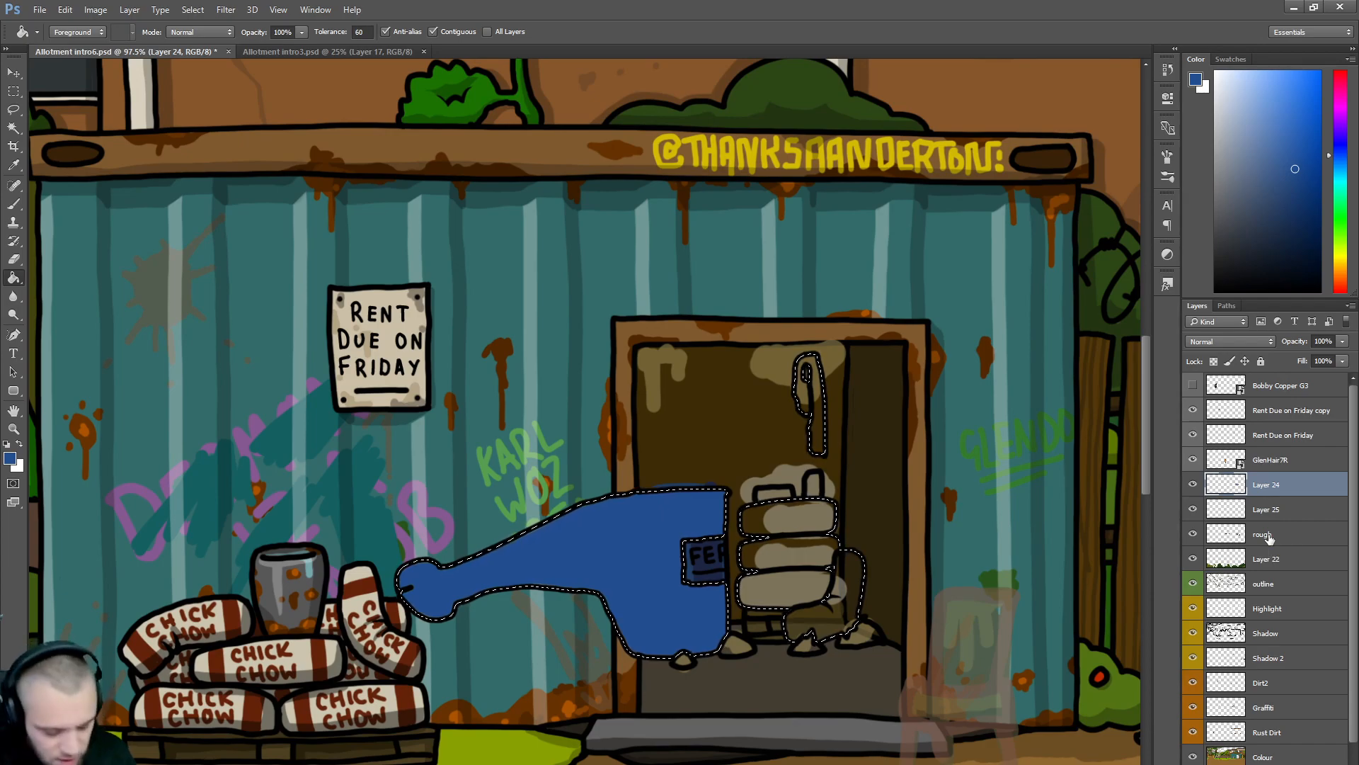
pyautogui.hotkey('ctrl', 'alt', 'z')
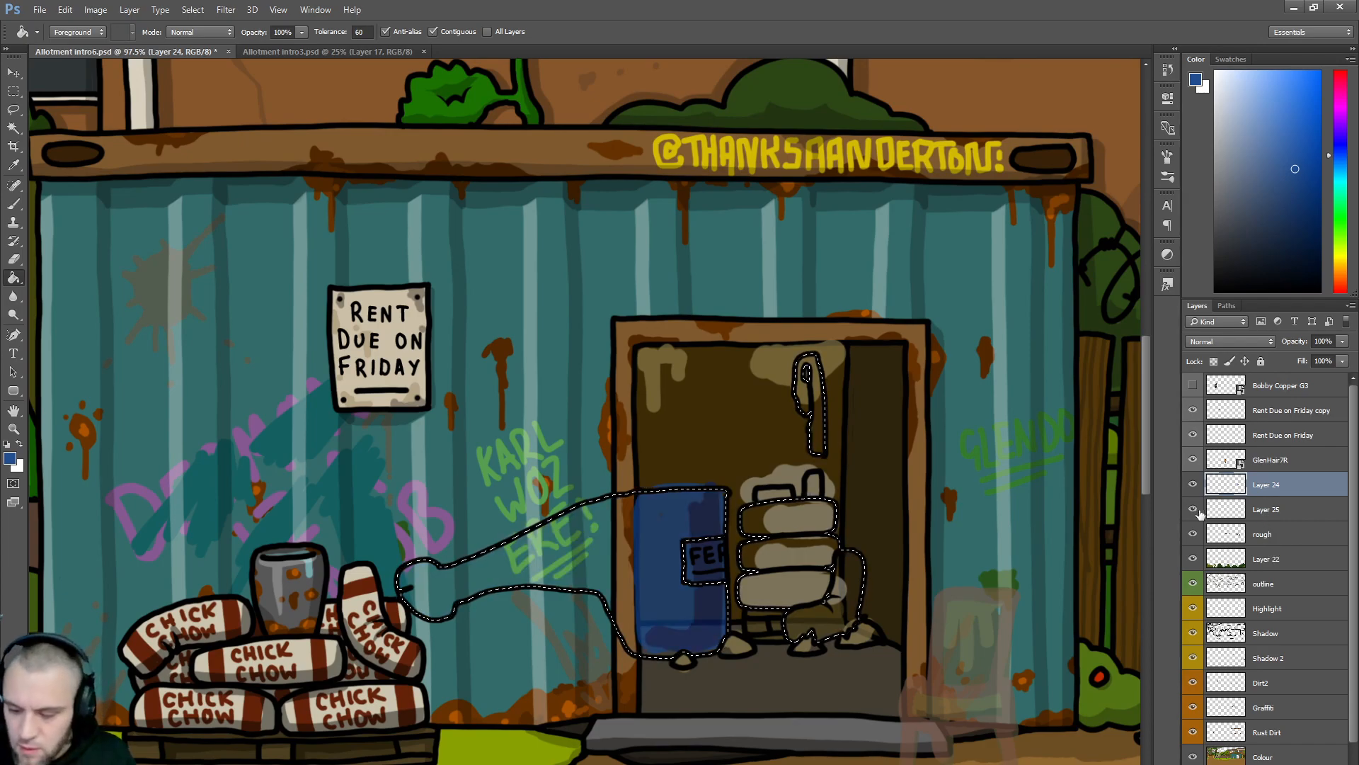
pyautogui.click(1257, 512)
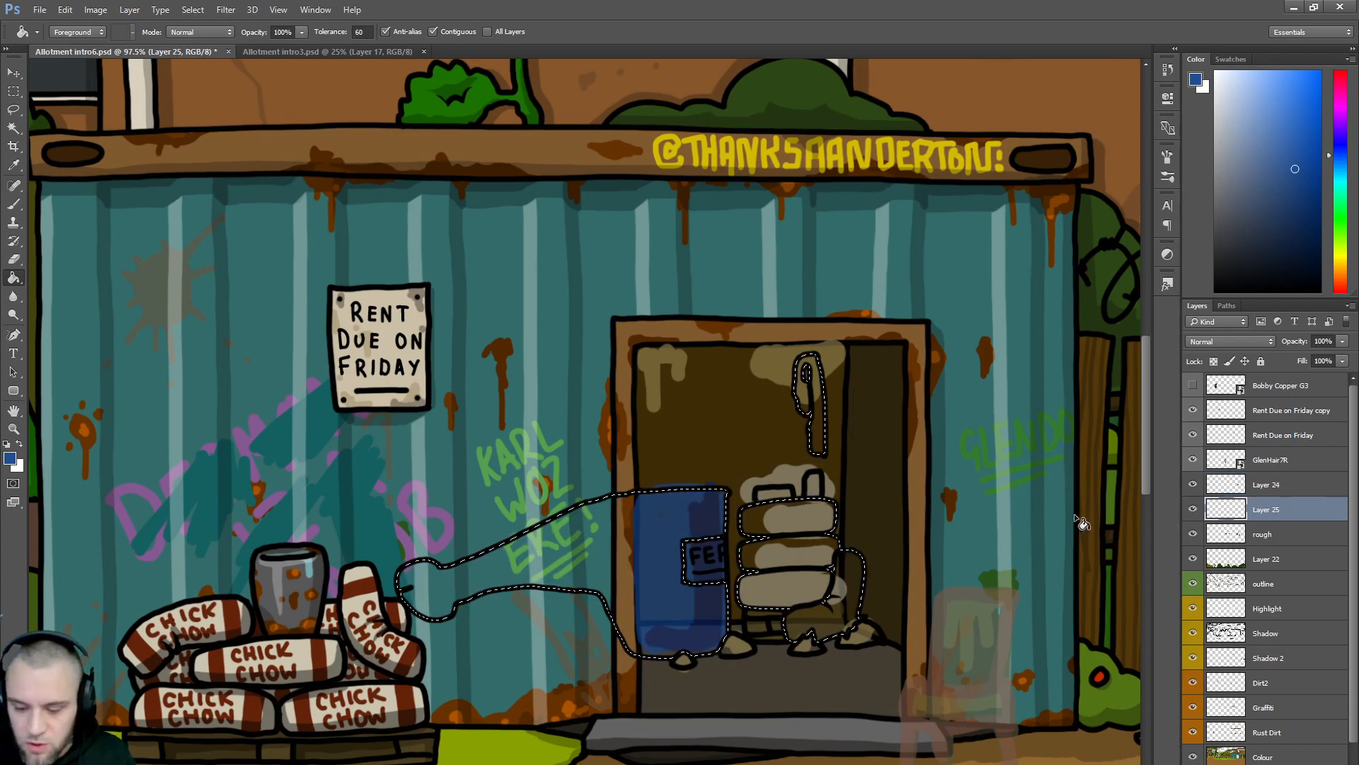
pyautogui.click(655, 534)
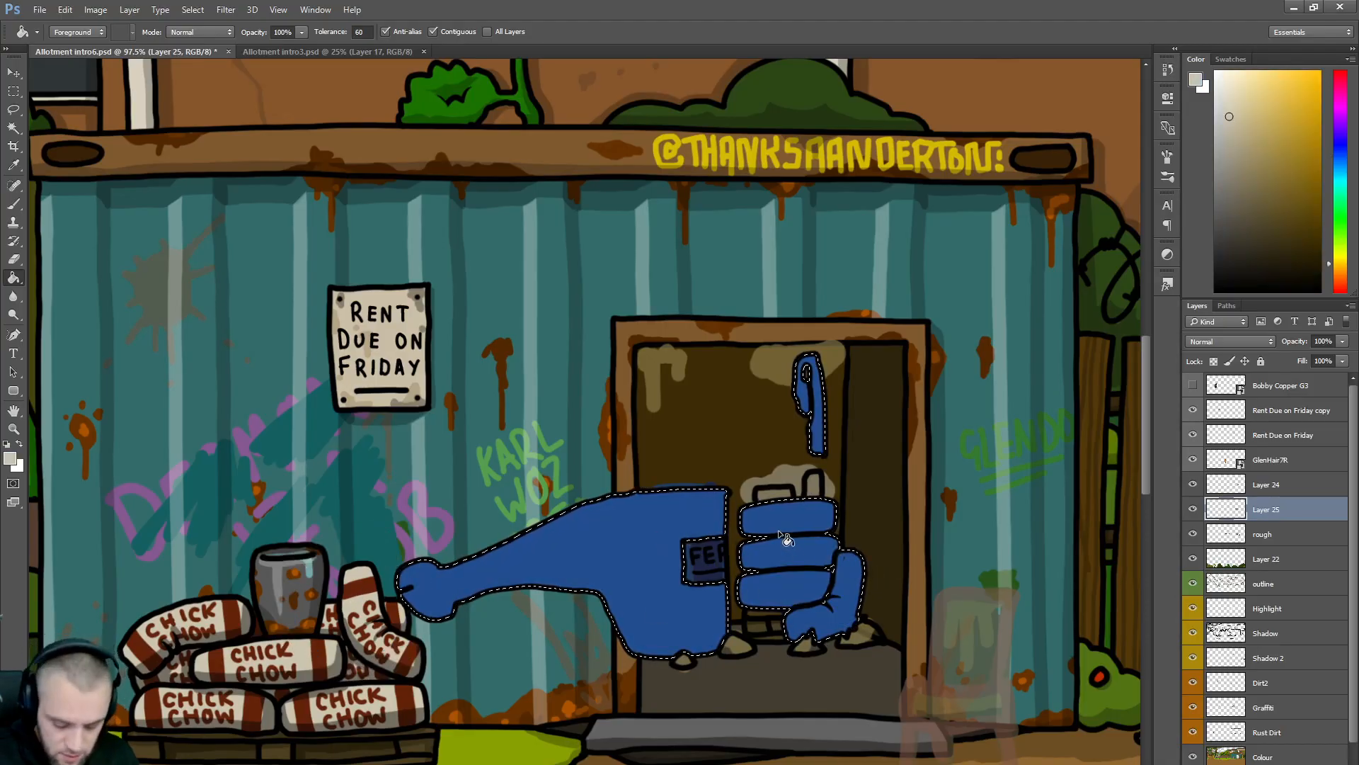
# - Paint the three stacked sacks and the curved sack in the doorway cream with a size 100 brush
pyautogui.press('b')
pyautogui.press(']')
pyautogui.press(']')
pyautogui.press(']')
pyautogui.press(']')
pyautogui.press(']')
pyautogui.press(']')
pyautogui.press(']')
pyautogui.press(']')
pyautogui.press(']')
pyautogui.press(']')
pyautogui.press(']')
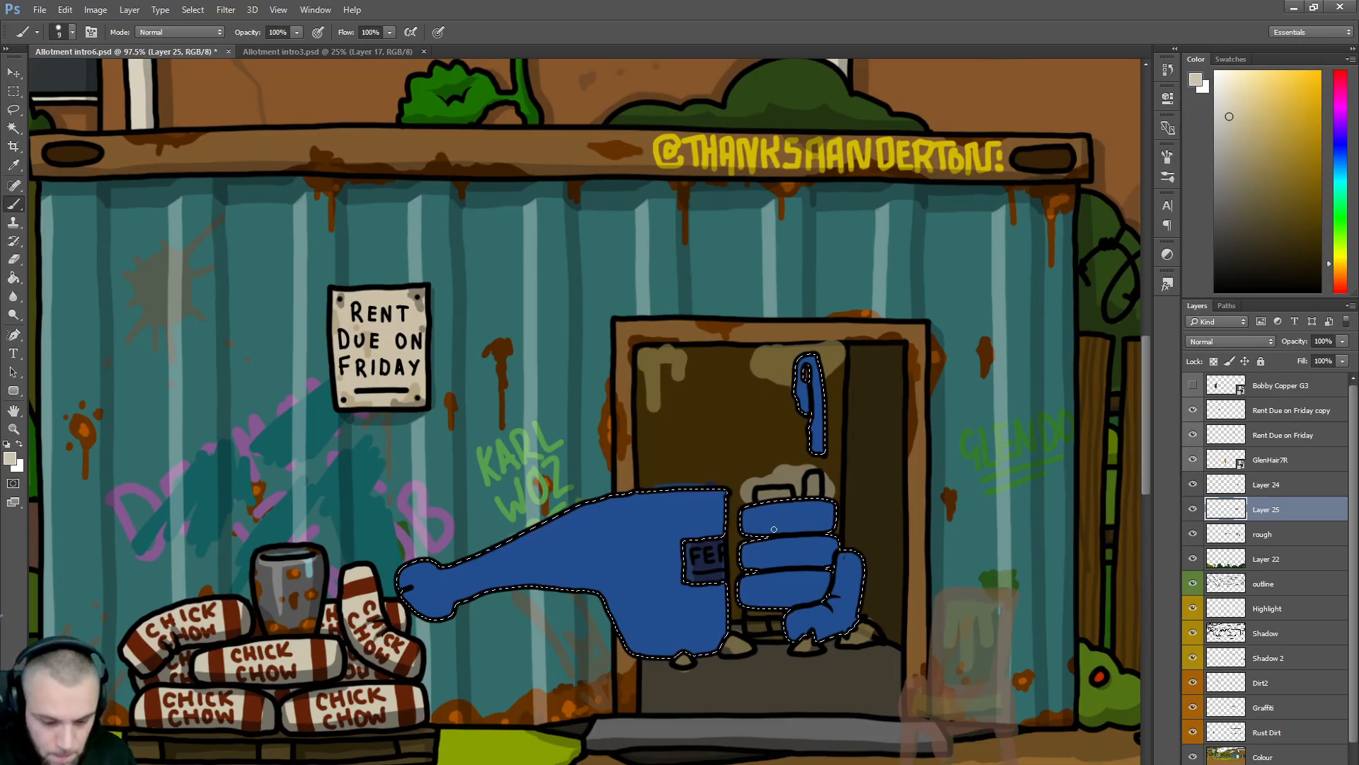
pyautogui.moveTo(811, 521)
pyautogui.mouseDown()
pyautogui.moveTo(843, 619)
pyautogui.moveTo(772, 567)
pyautogui.mouseUp()
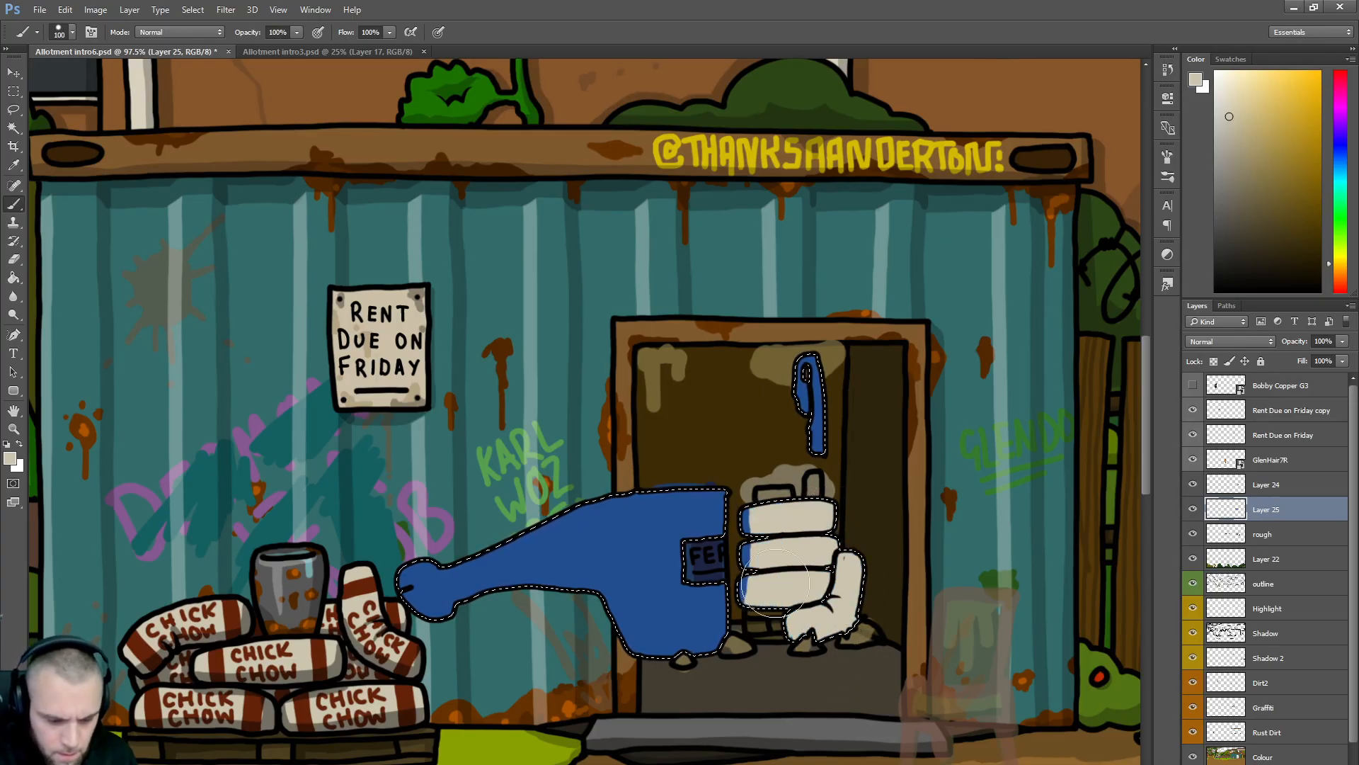
# - Paint dark red end bands on the doorway sacks and letter CHICK CHOW on the three stacked ones, using the existing sacks' colour
pyautogui.click(1286, 487)
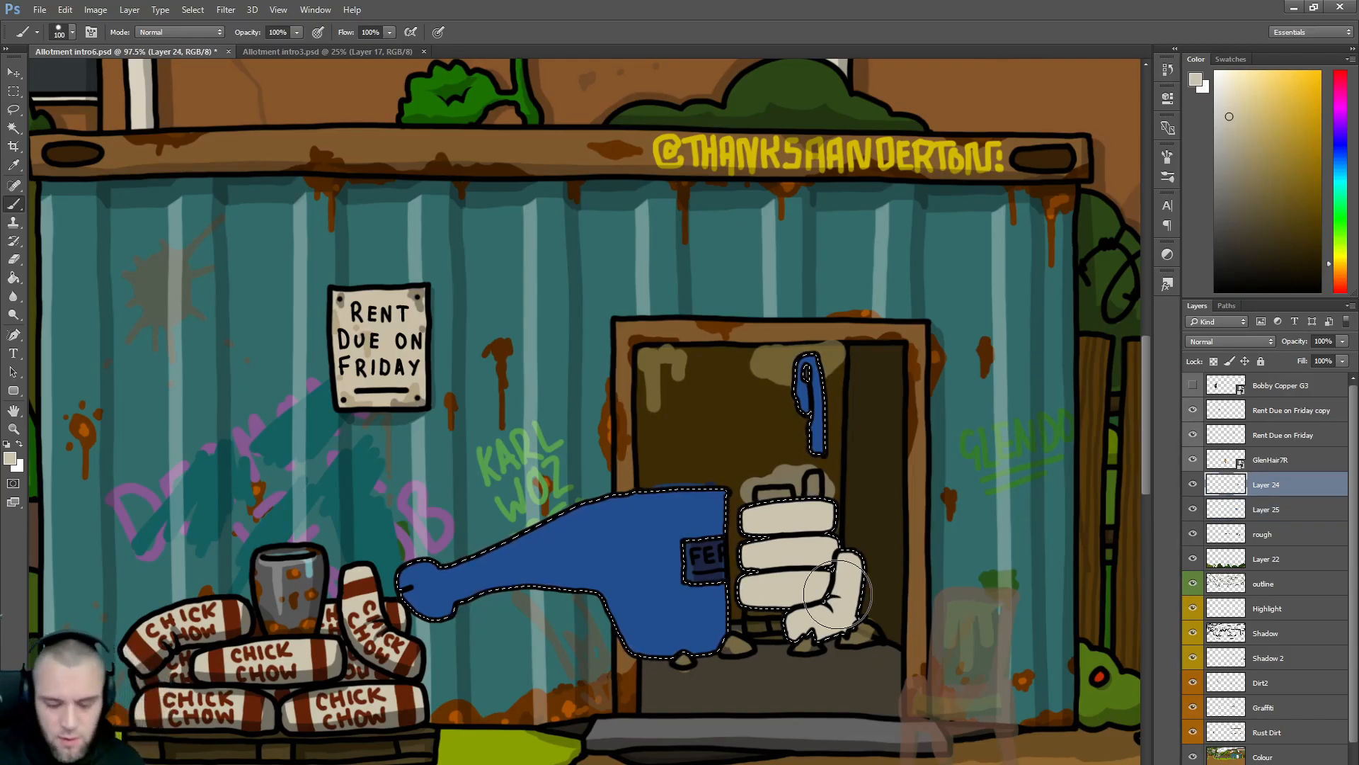
pyautogui.keyDown('alt'); pyautogui.click(416, 647); pyautogui.keyUp('alt')
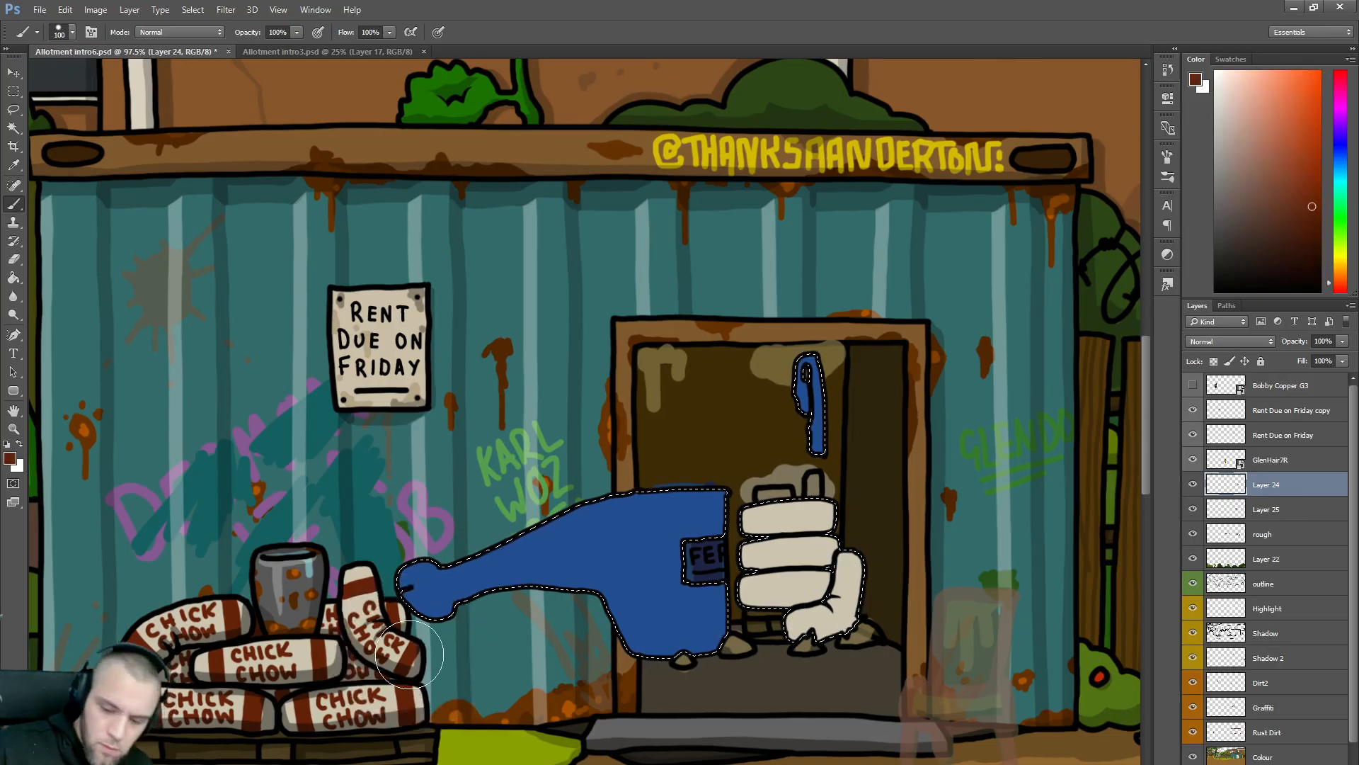
pyautogui.click(1278, 511)
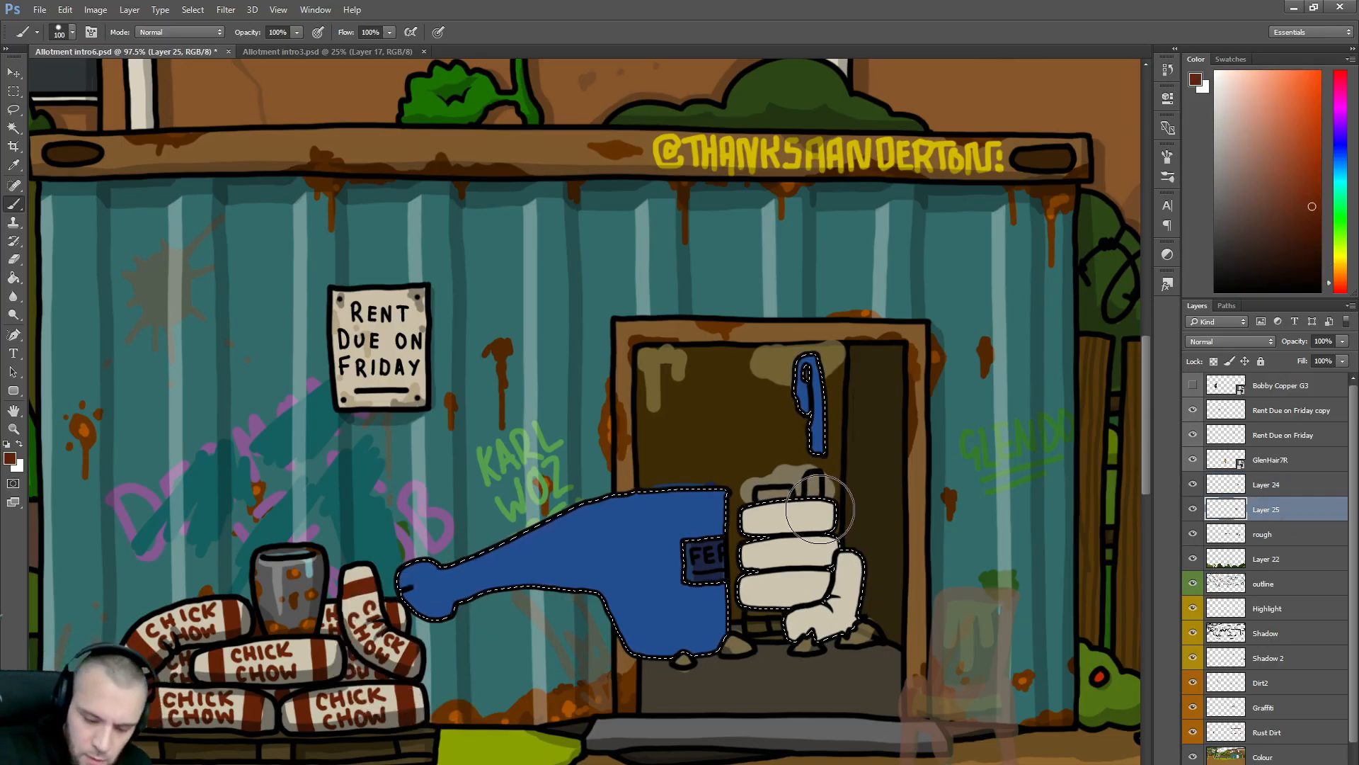
pyautogui.press('[')
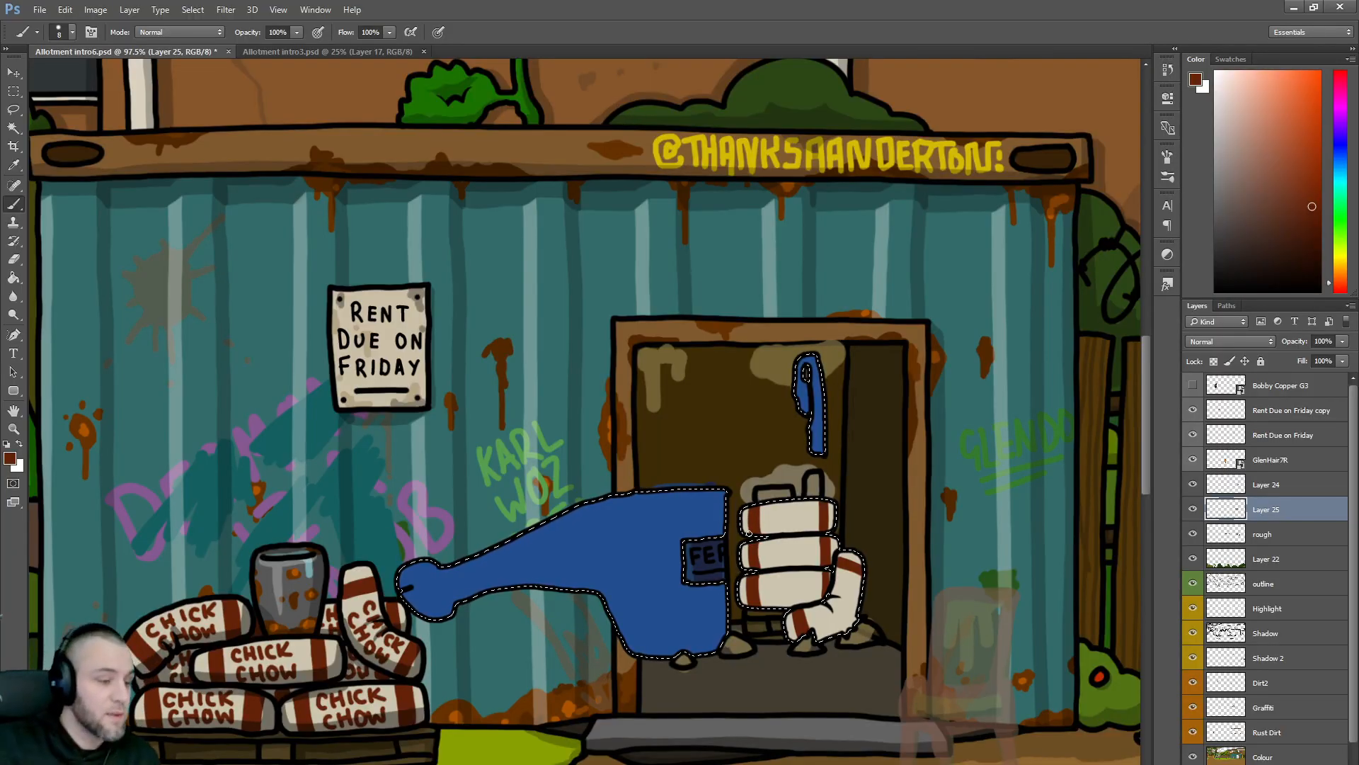
pyautogui.press('[')
pyautogui.press('[')
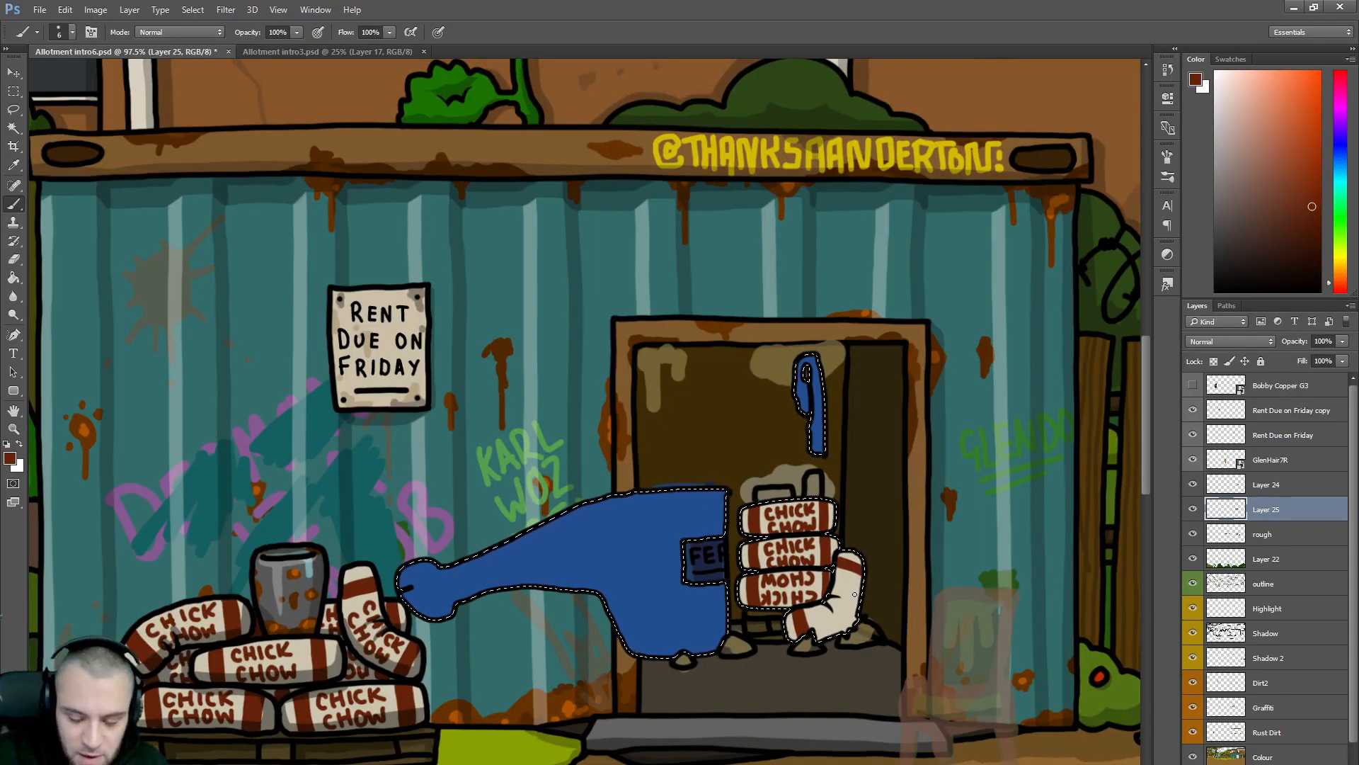
# - Letter CHICK CHOW along the curved sack with the size 6 brush, undoing the first attempt and redrawing it
pyautogui.moveTo(859, 591)
pyautogui.mouseDown()
pyautogui.moveTo(847, 624)
pyautogui.moveTo(826, 630)
pyautogui.mouseUp()
pyautogui.hotkey('ctrl', 'z')
pyautogui.moveTo(826, 630); pyautogui.dragTo(823, 636)
pyautogui.moveTo(838, 586); pyautogui.dragTo(842, 593)
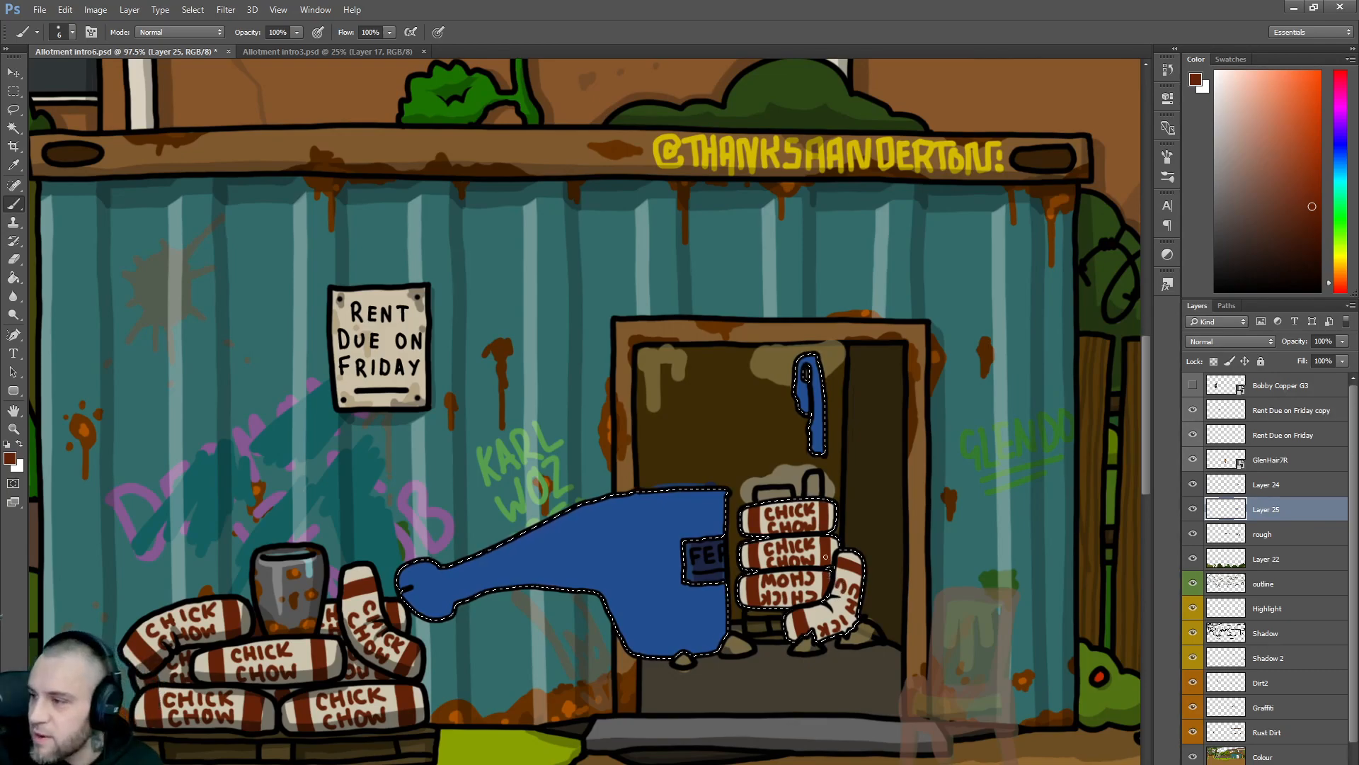
pyautogui.moveTo(840, 599); pyautogui.dragTo(813, 609)
pyautogui.hotkey('ctrl', 'alt', 'z')
pyautogui.hotkey('ctrl', 'alt', 'z')
pyautogui.hotkey('ctrl', 'alt', 'z')
pyautogui.hotkey('ctrl', 'alt', 'z')
pyautogui.hotkey('ctrl', 'alt', 'z')
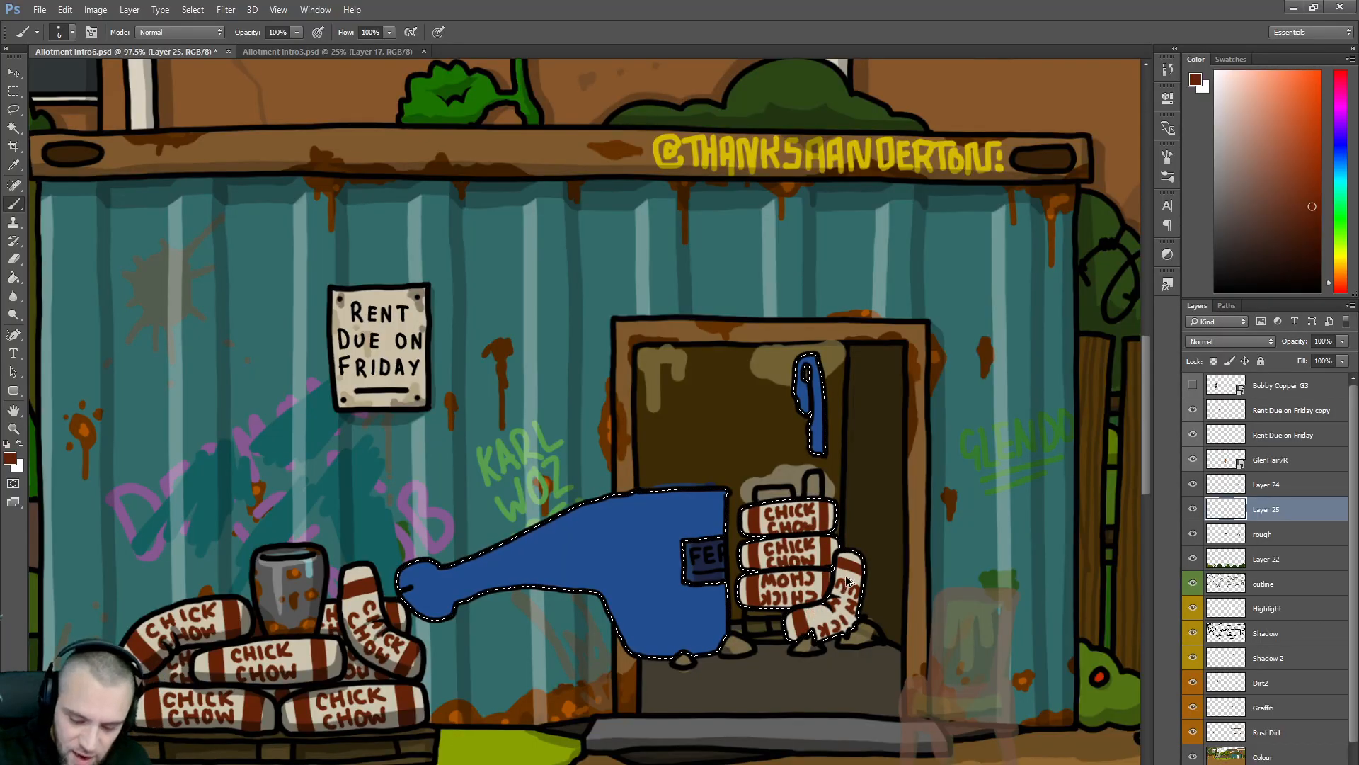
pyautogui.hotkey('ctrl', 'alt', 'z')
pyautogui.hotkey('ctrl', 'alt', 'z')
pyautogui.moveTo(847, 586); pyautogui.dragTo(809, 623)
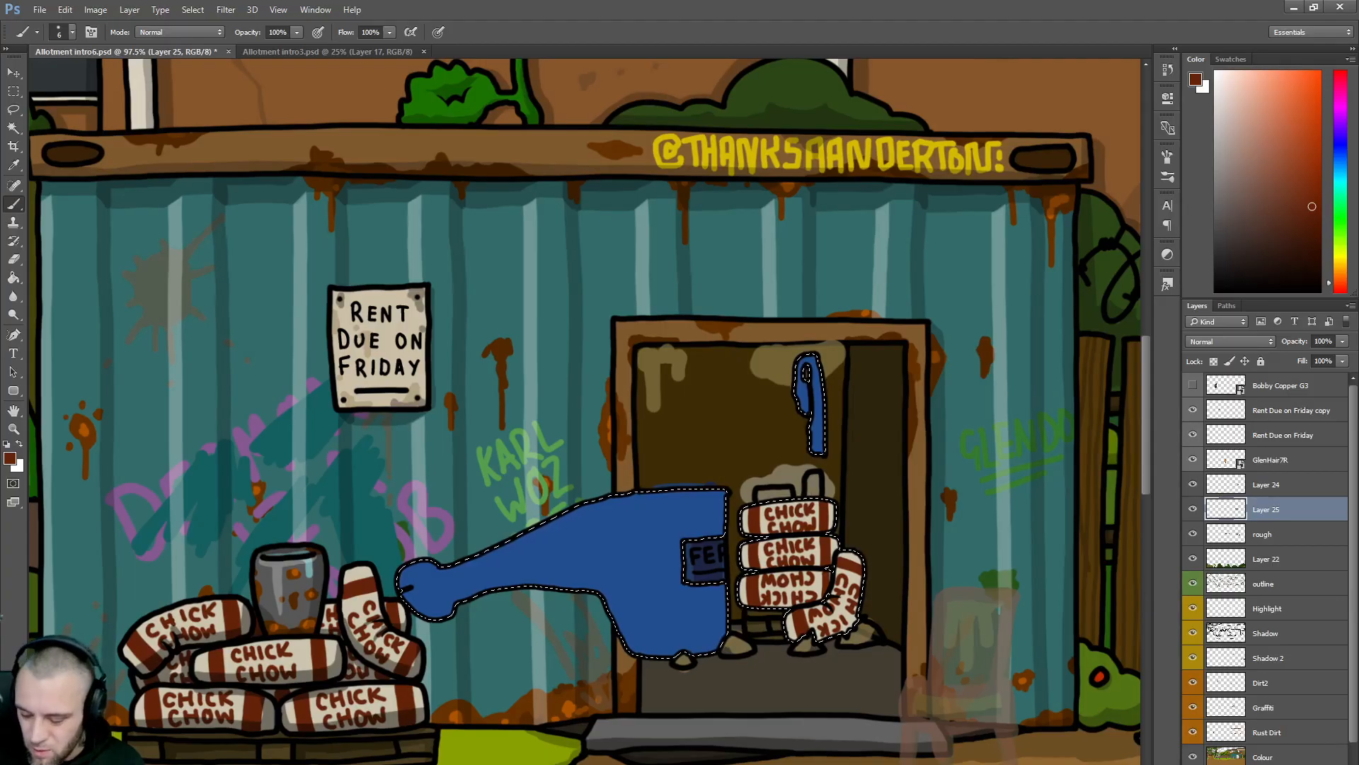
# - Add a new layer above Layer 25 for shading, with black as the foreground colour and 25% layer opacity
pyautogui.hotkey('ctrl', 'shift', 'alt', 'n')
pyautogui.click(1234, 271)
pyautogui.press('d')
pyautogui.click(1342, 341)
pyautogui.click(1288, 363)
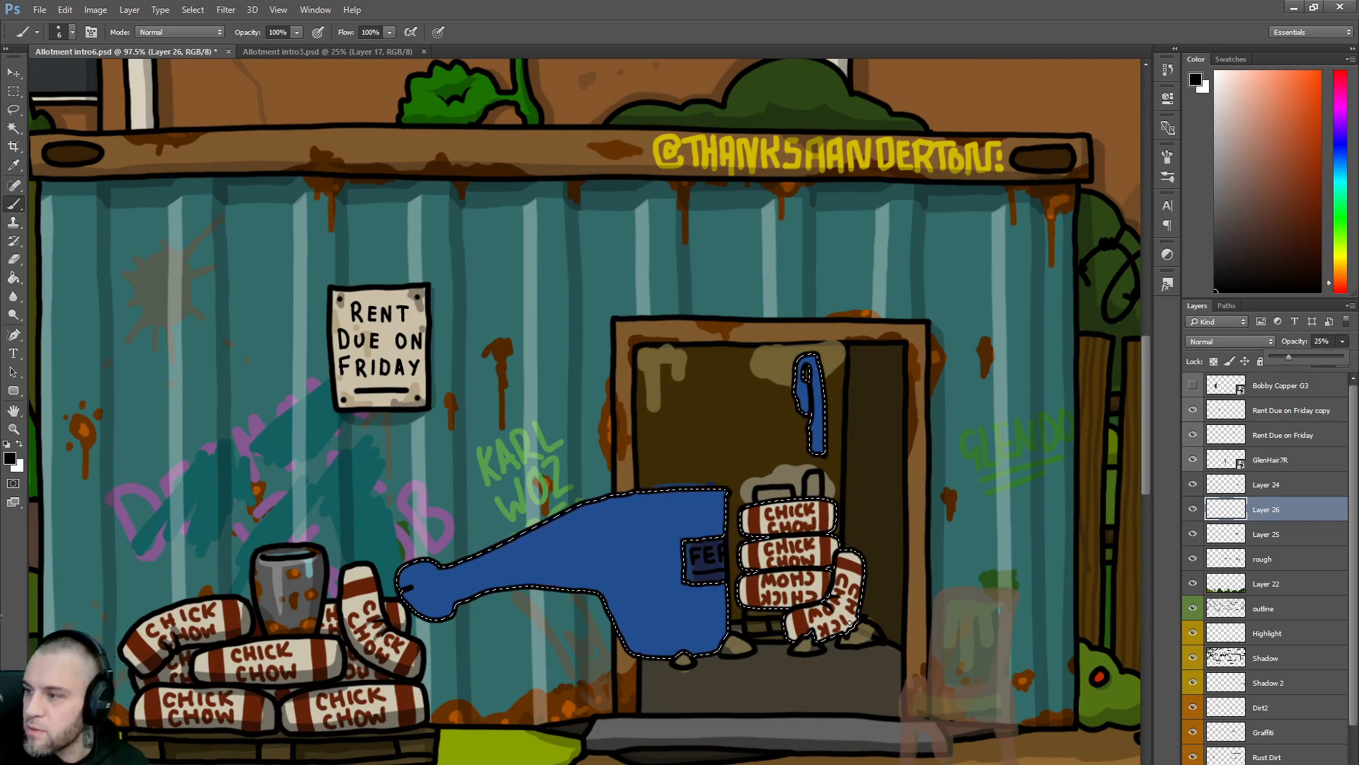
pyautogui.click(793, 642)
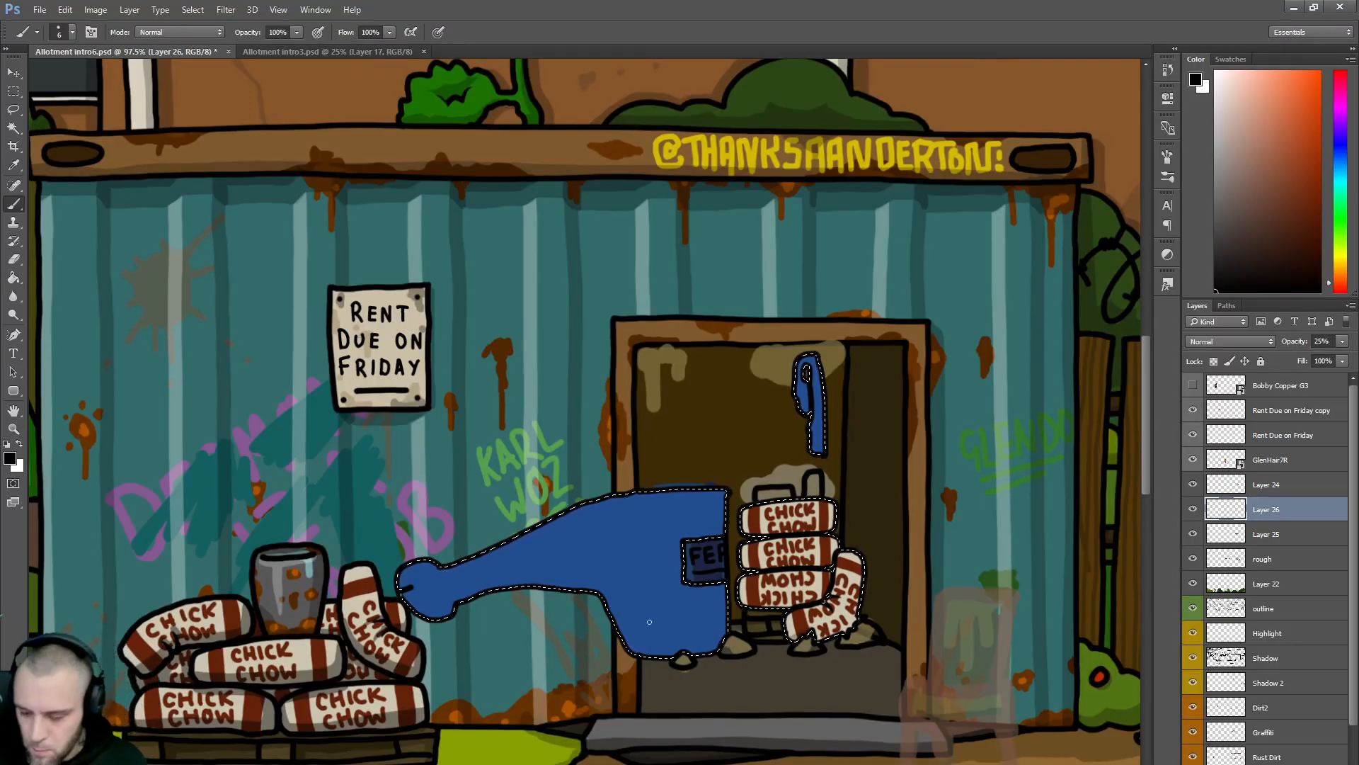
# - Clear the selection and compare the Shadow layer with the new Layer 26, toggling Layer 26's visibility
pyautogui.click(1280, 659)
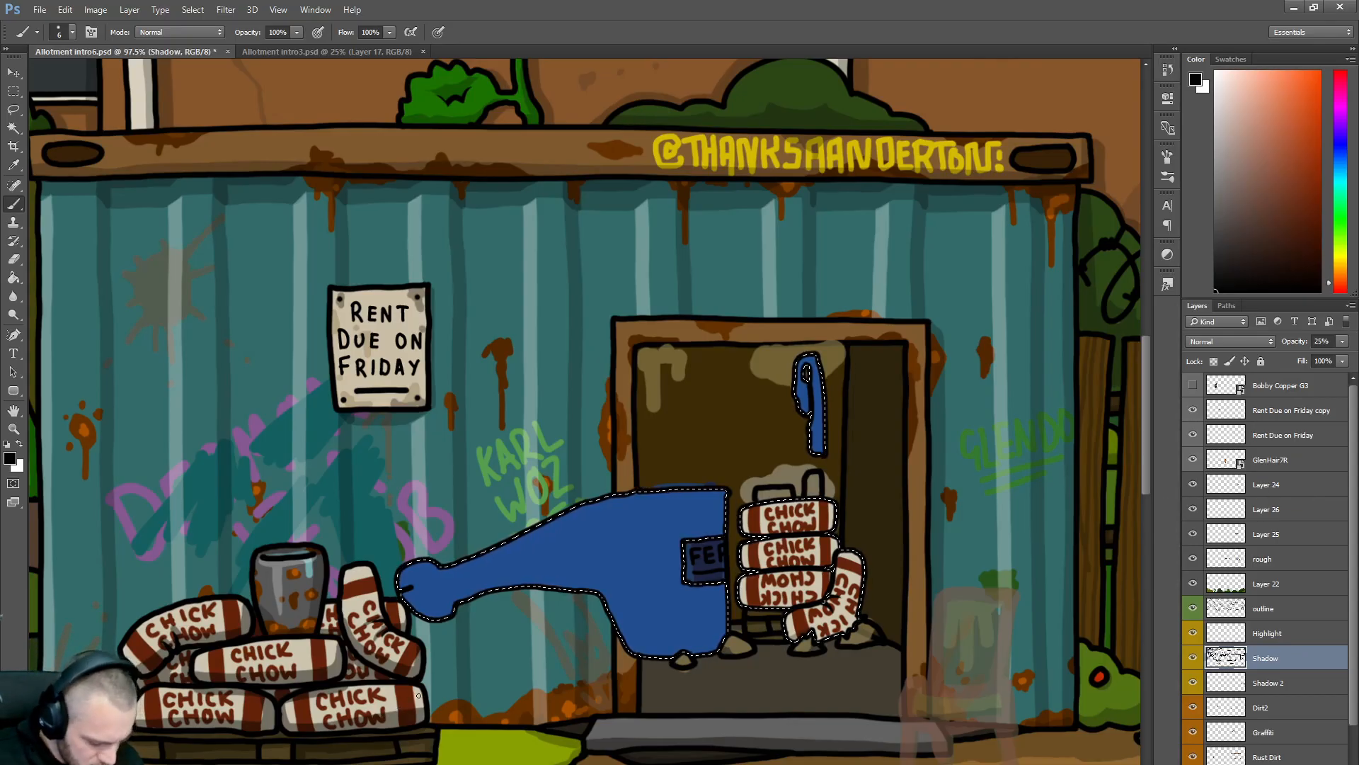
pyautogui.scroll(-3, 1246, 673)
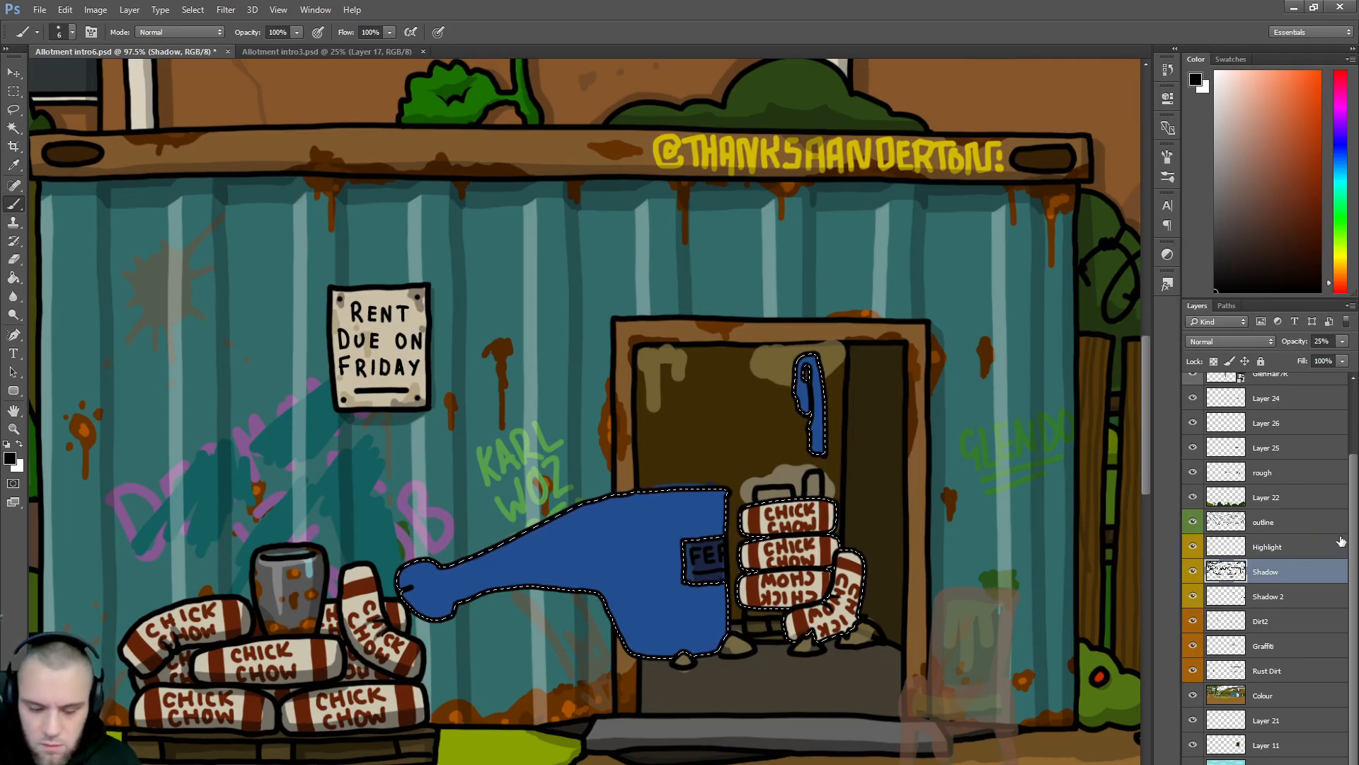
pyautogui.hotkey('ctrl', 'd')
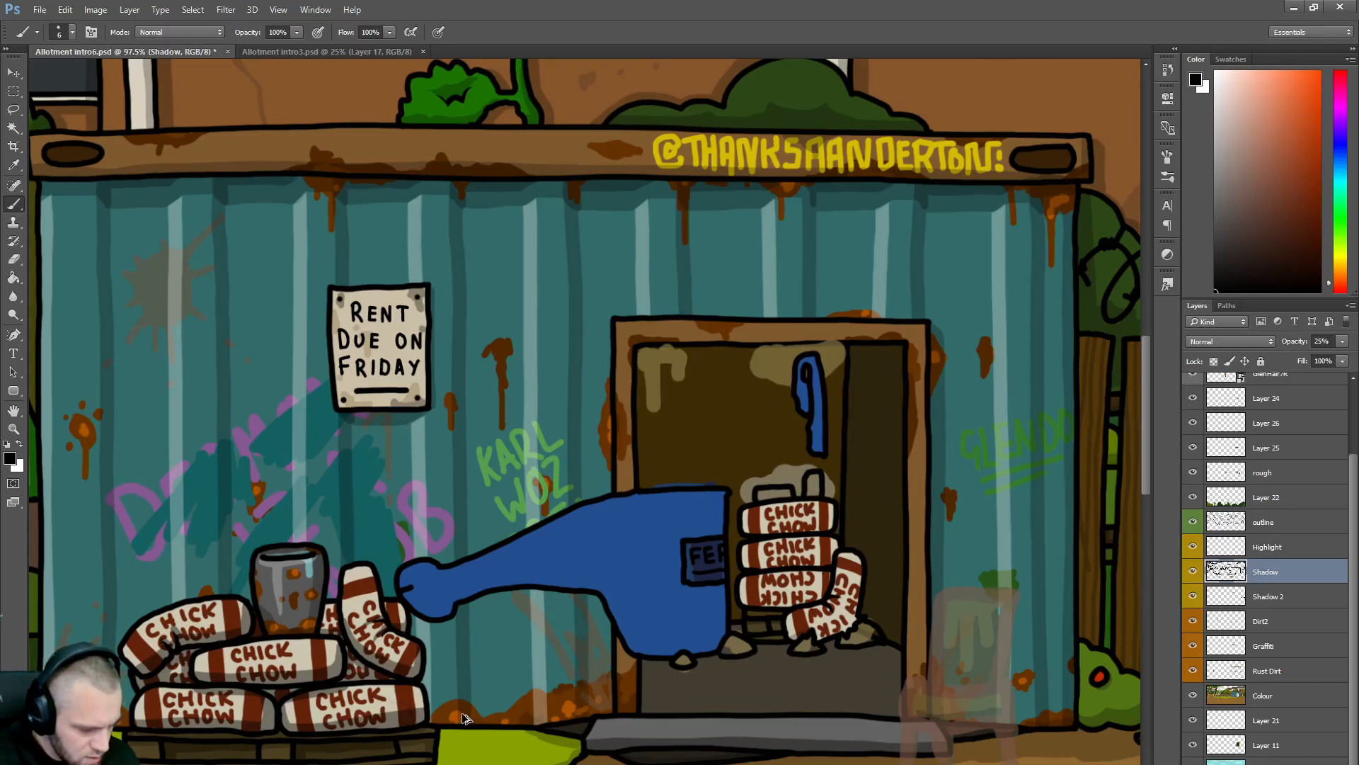
pyautogui.scroll(3, 1292, 527)
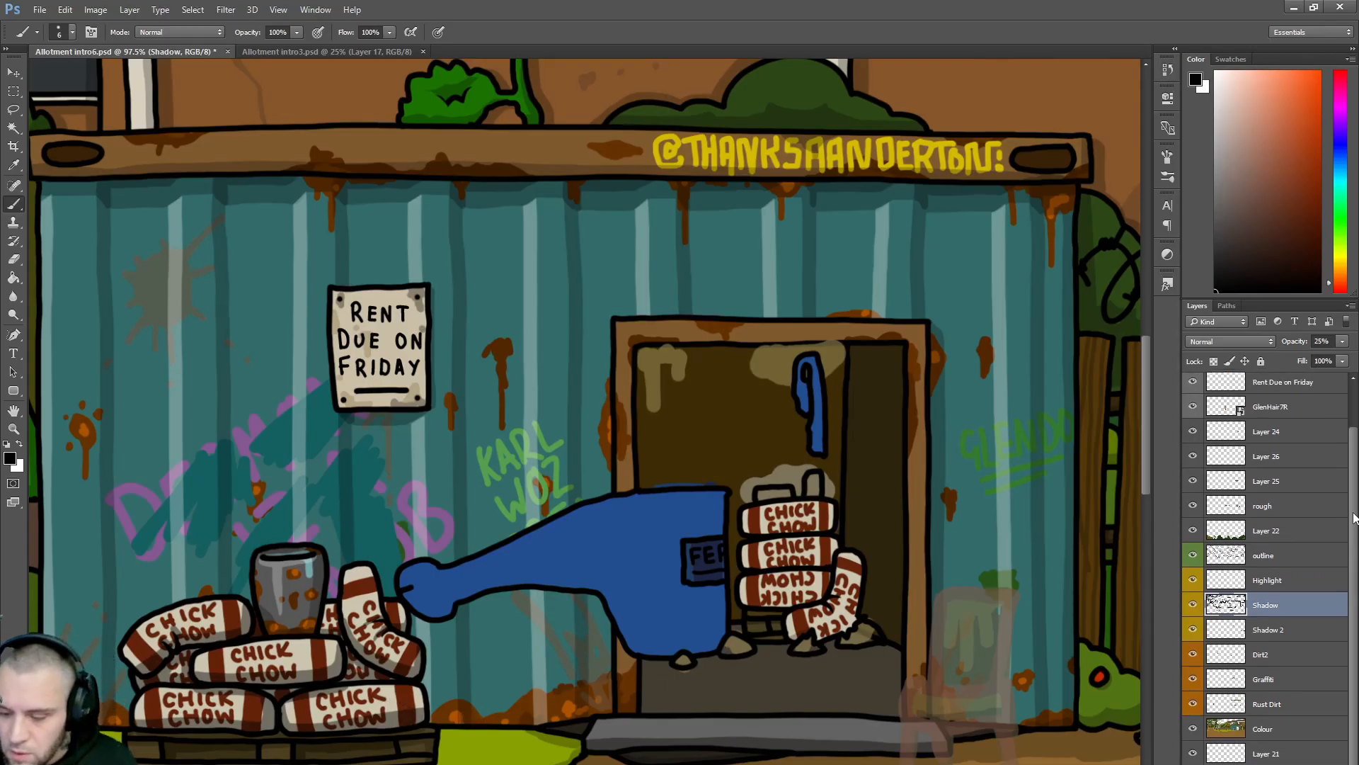
pyautogui.click(1193, 483)
pyautogui.click(1194, 483)
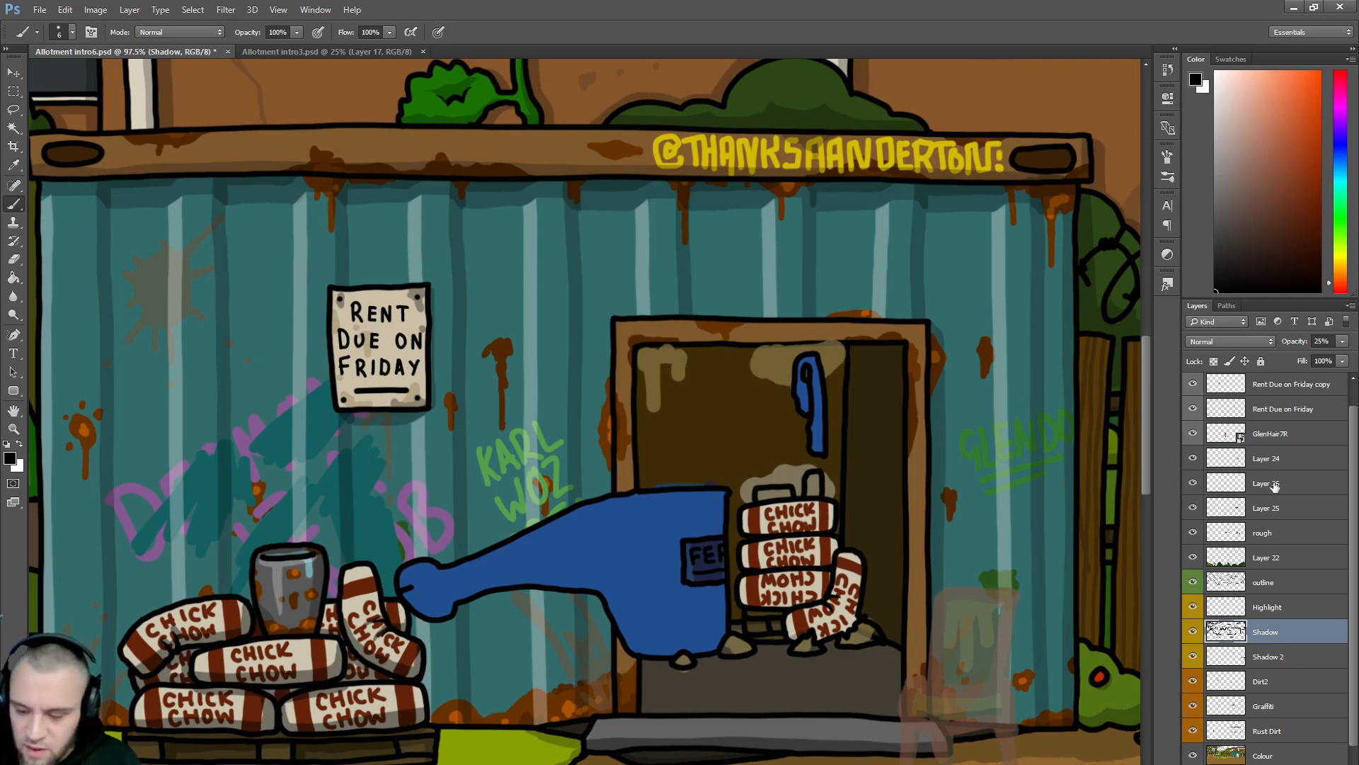
# - Shade the undersides and right edges of the doorway sacks, the object behind them and the stones on Layer 26 with a size 9 brush
pyautogui.click(1275, 484)
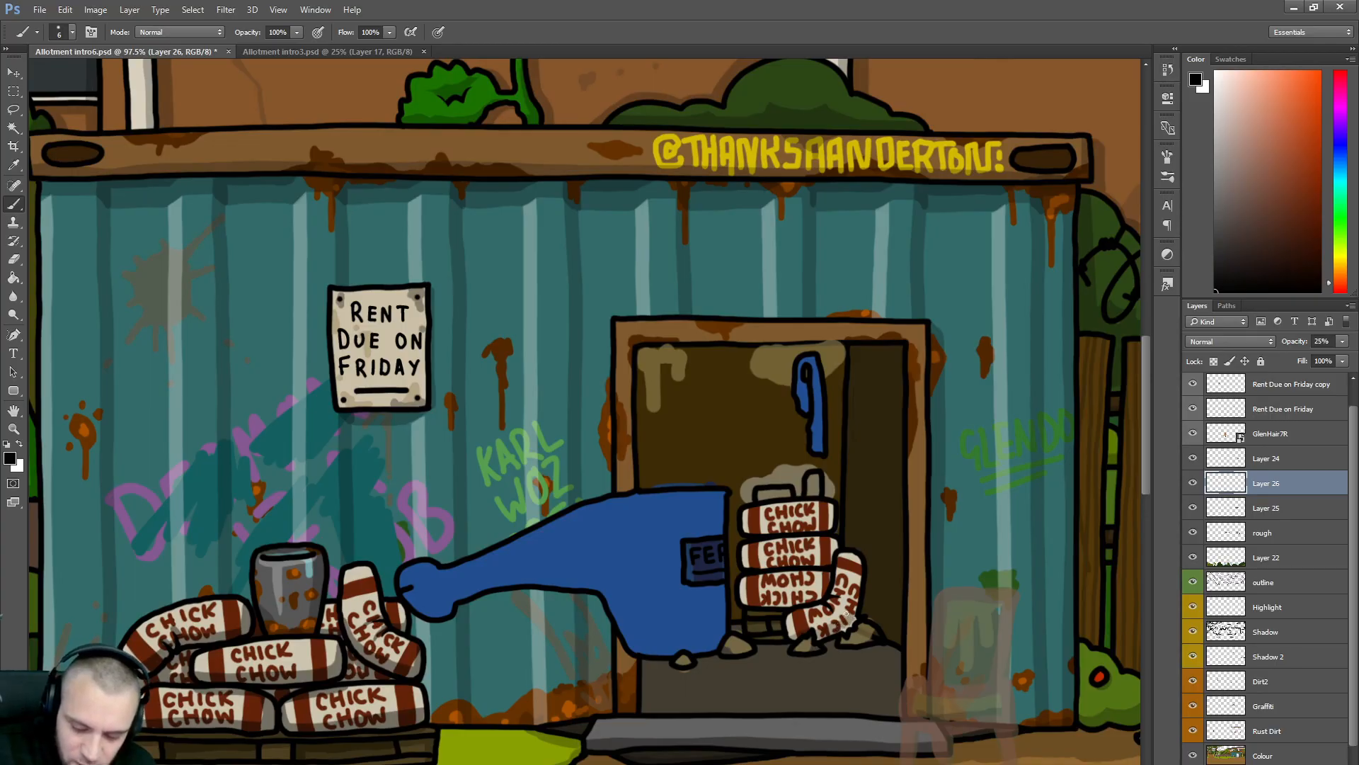
pyautogui.moveTo(854, 603); pyautogui.dragTo(855, 595)
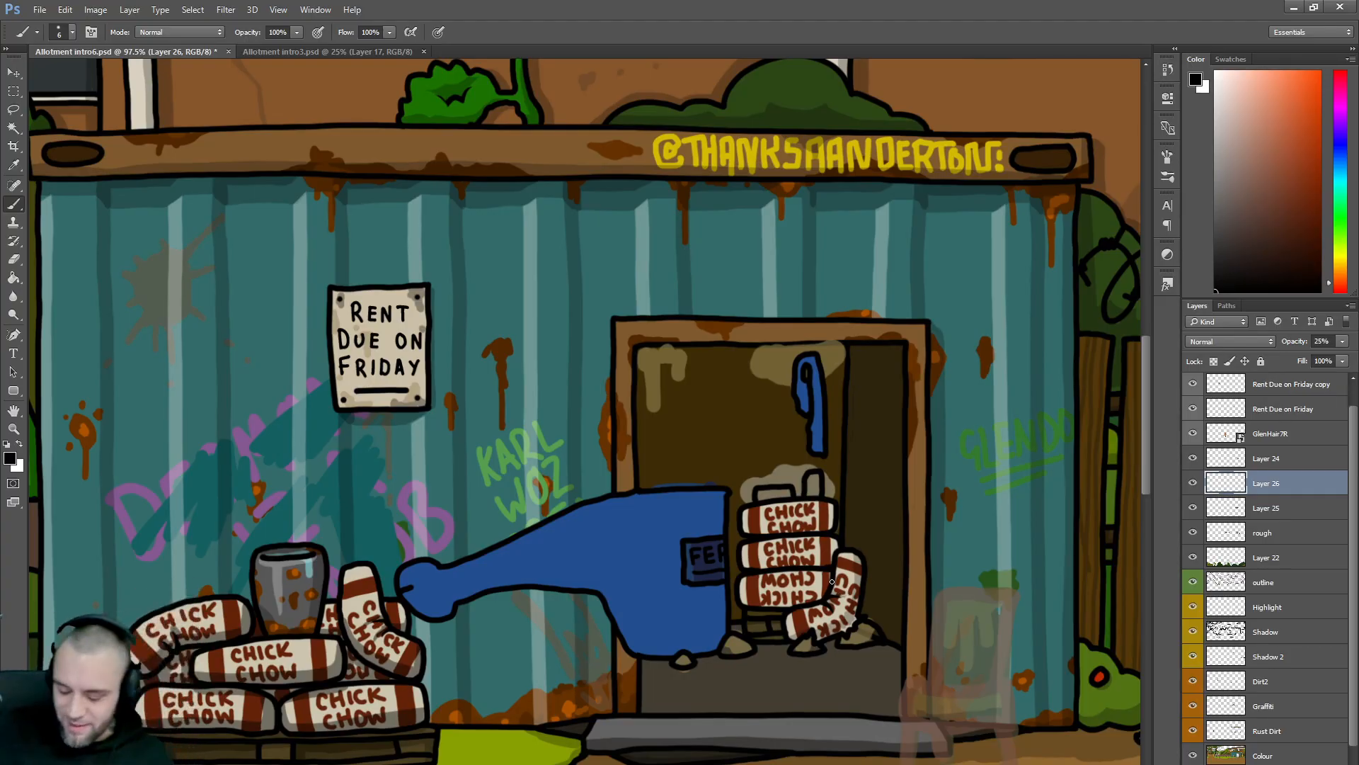
pyautogui.press(']')
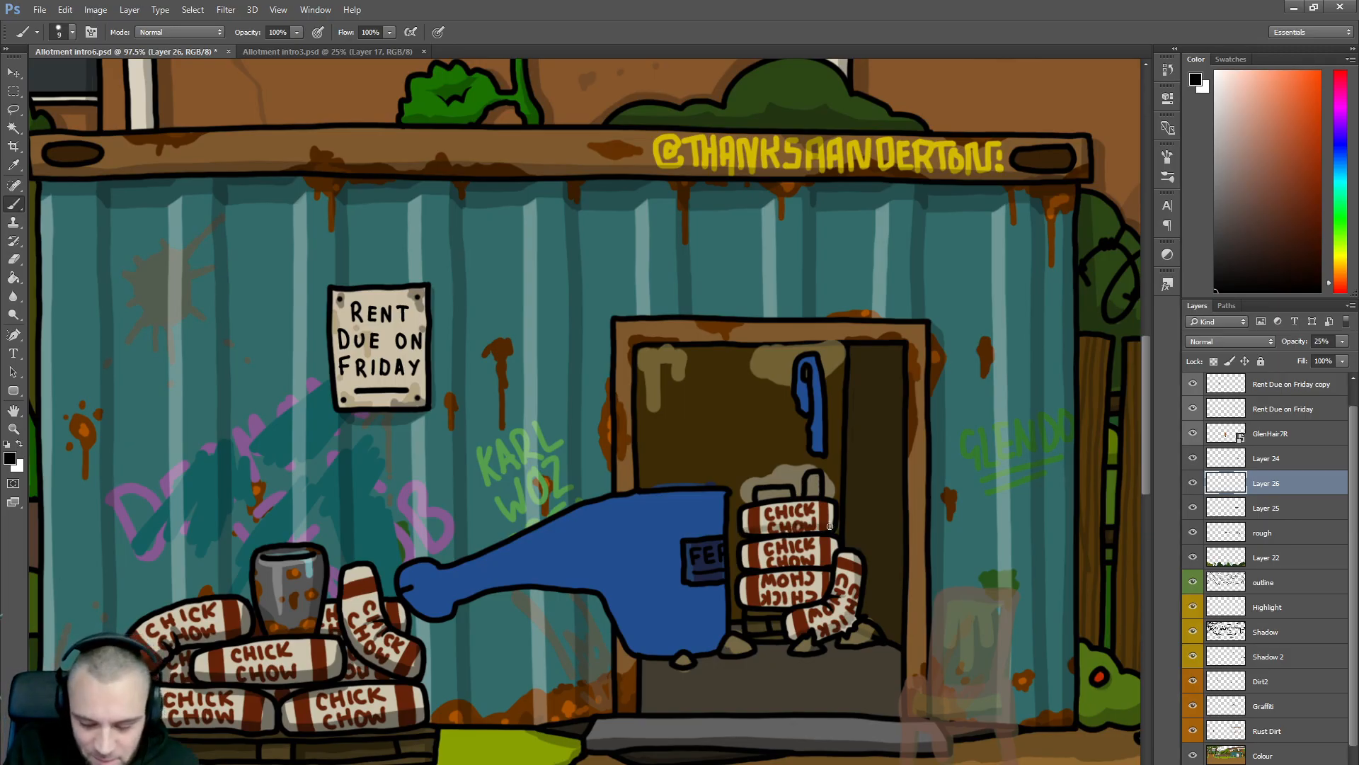
pyautogui.moveTo(743, 565)
pyautogui.mouseDown()
pyautogui.moveTo(826, 559)
pyautogui.moveTo(837, 536)
pyautogui.mouseUp()
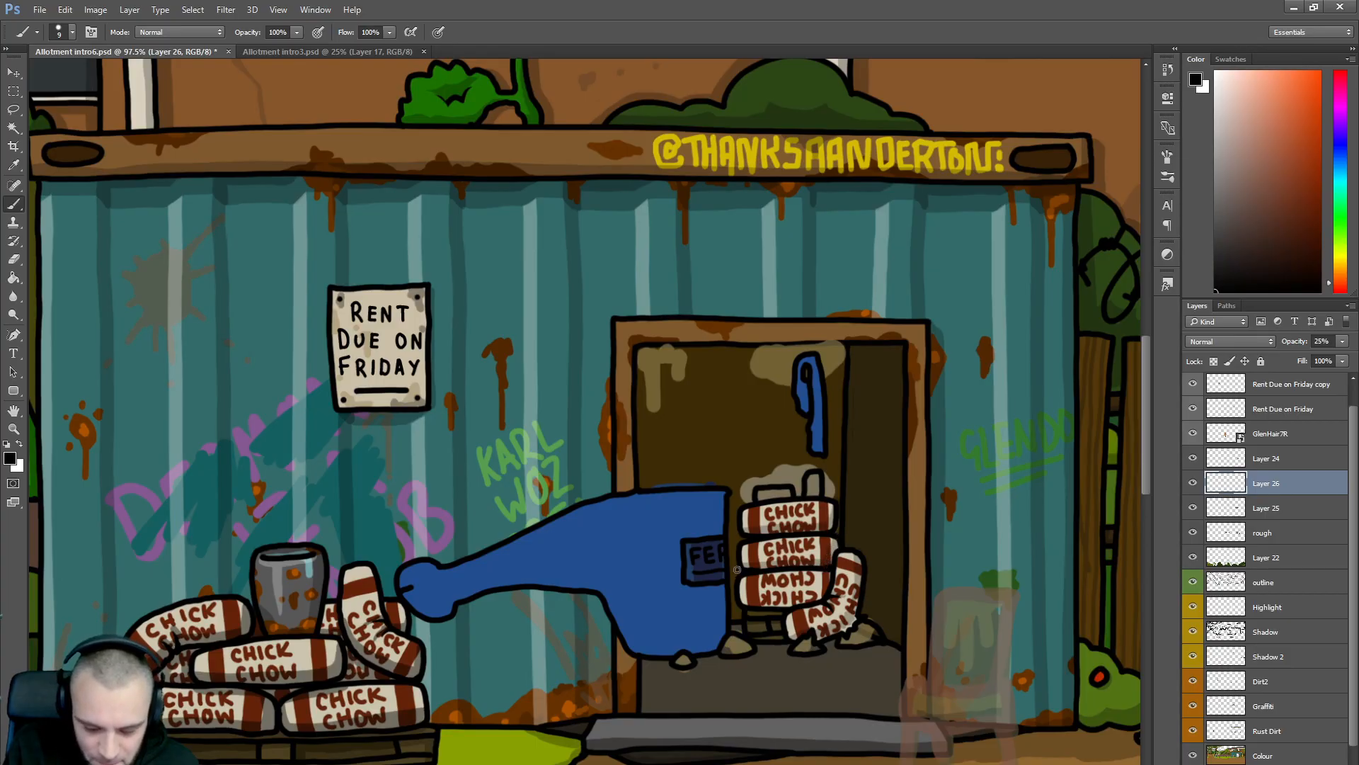
pyautogui.moveTo(738, 599)
pyautogui.mouseDown()
pyautogui.moveTo(814, 596)
pyautogui.moveTo(827, 574)
pyautogui.moveTo(795, 603)
pyautogui.moveTo(763, 604)
pyautogui.mouseUp()
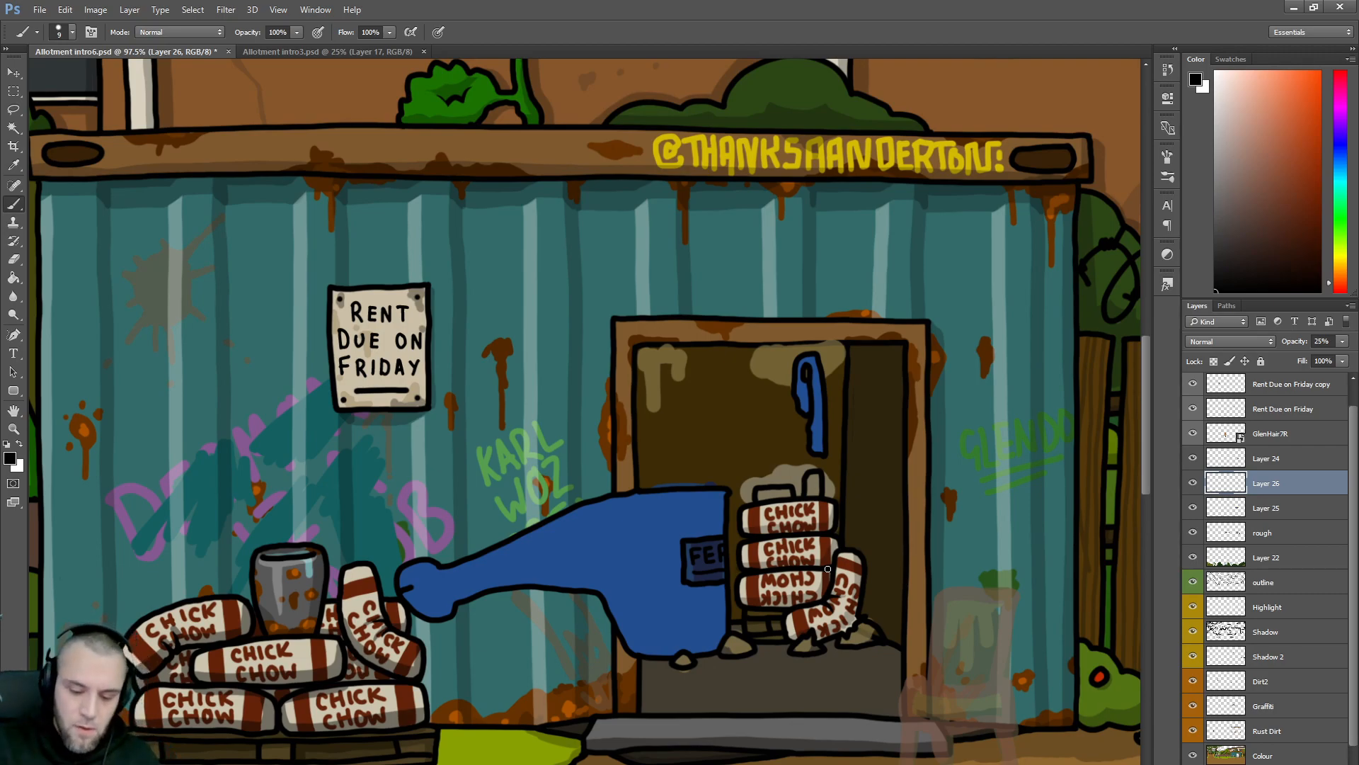
pyautogui.moveTo(817, 493); pyautogui.dragTo(826, 476)
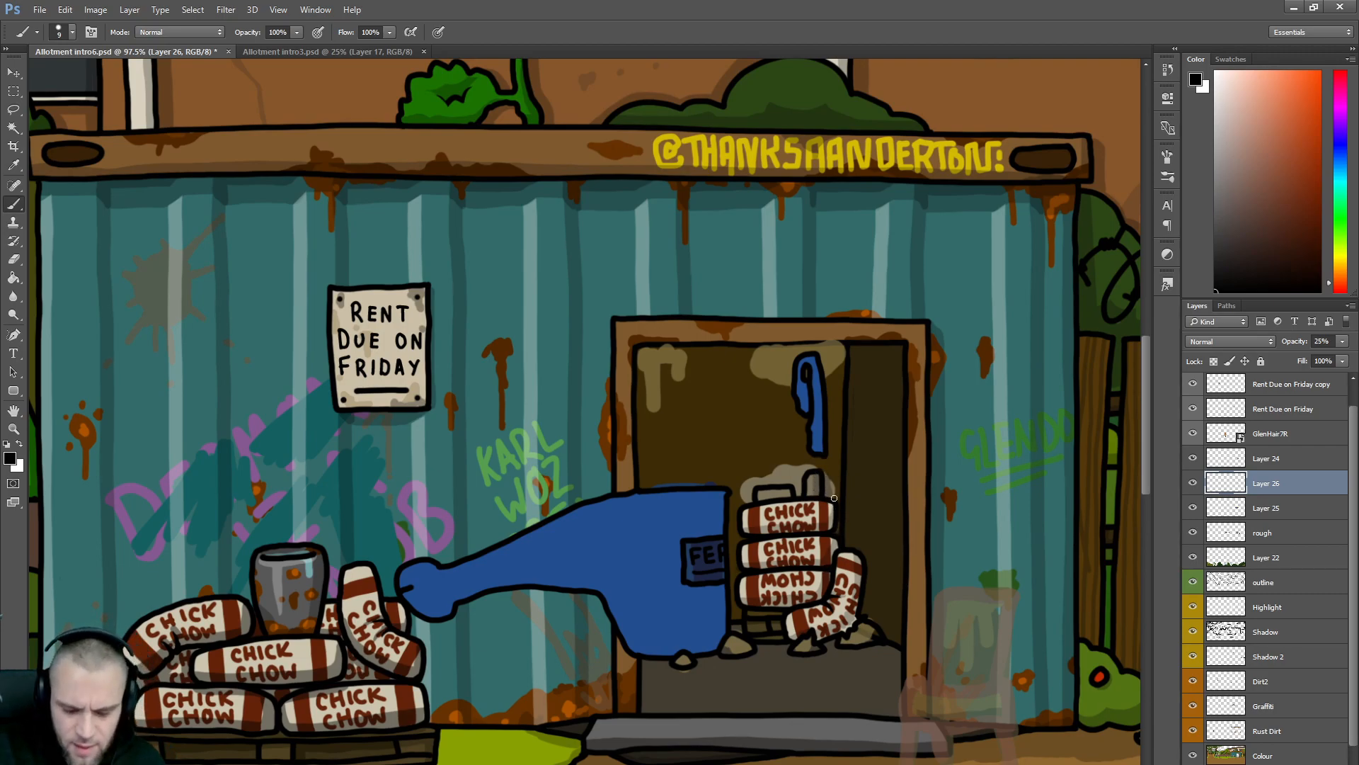
pyautogui.moveTo(866, 560); pyautogui.dragTo(865, 614)
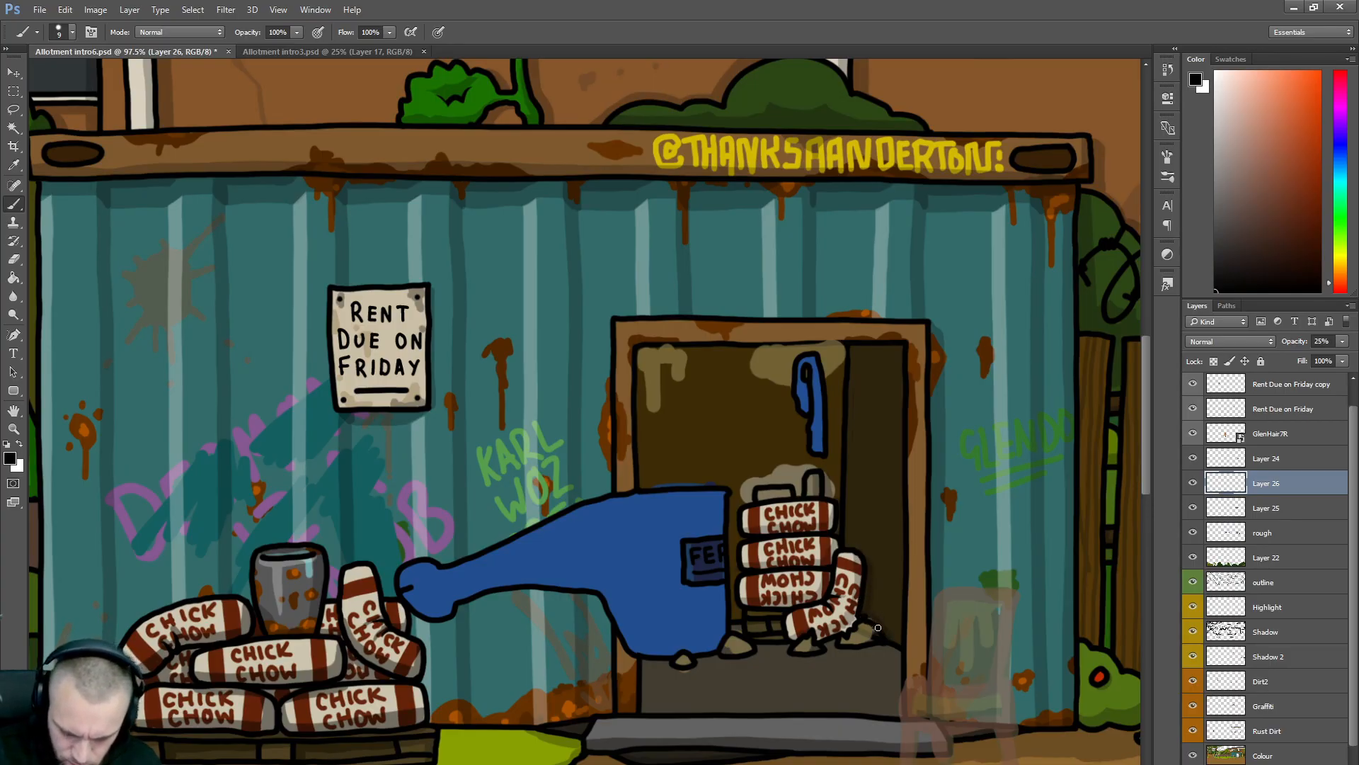
pyautogui.moveTo(846, 646)
pyautogui.mouseDown()
pyautogui.moveTo(890, 640)
pyautogui.moveTo(828, 643)
pyautogui.moveTo(871, 647)
pyautogui.moveTo(832, 655)
pyautogui.moveTo(745, 646)
pyautogui.mouseUp()
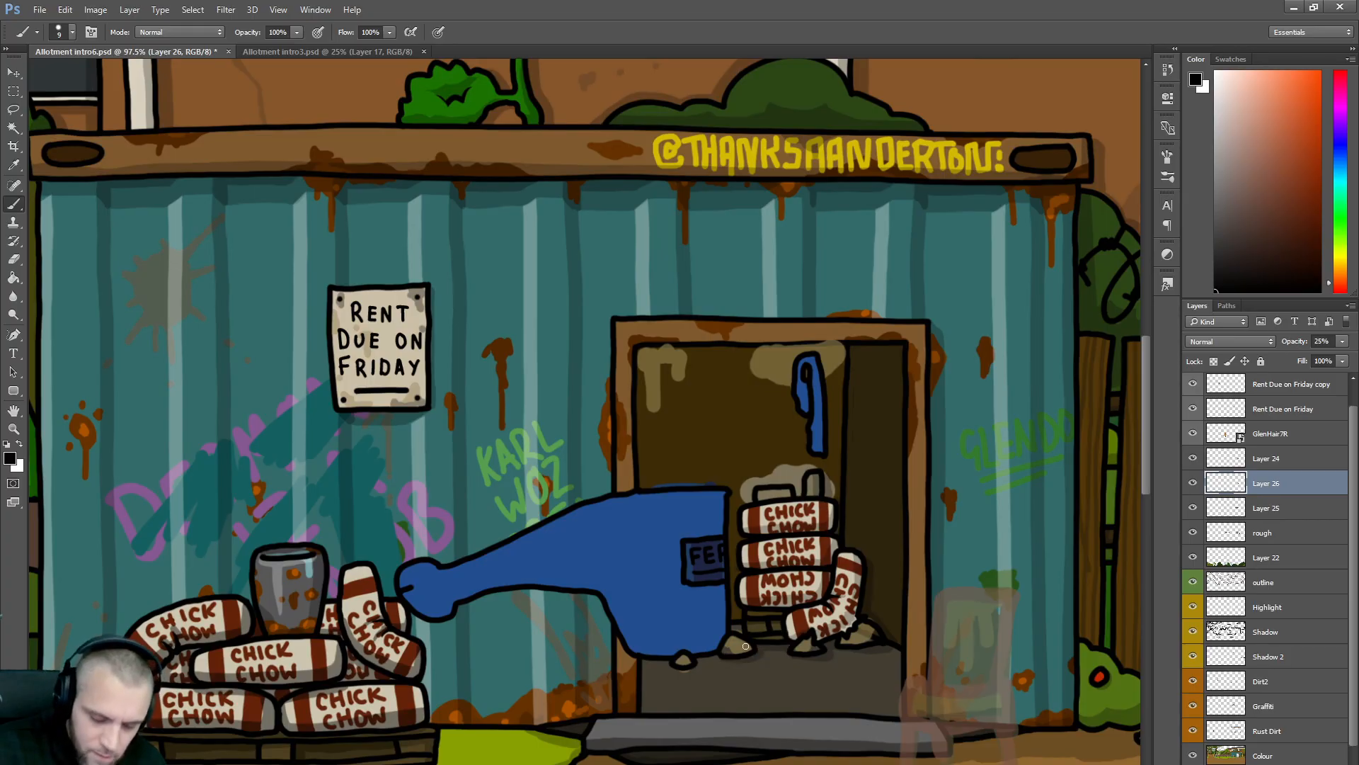
# - Shade the blue barrel on Layer 26 with a narrow edge band, a wide size 20 dark band and a thin rim shadow
pyautogui.moveTo(717, 494)
pyautogui.mouseDown()
pyautogui.moveTo(715, 648)
pyautogui.moveTo(713, 498)
pyautogui.mouseUp()
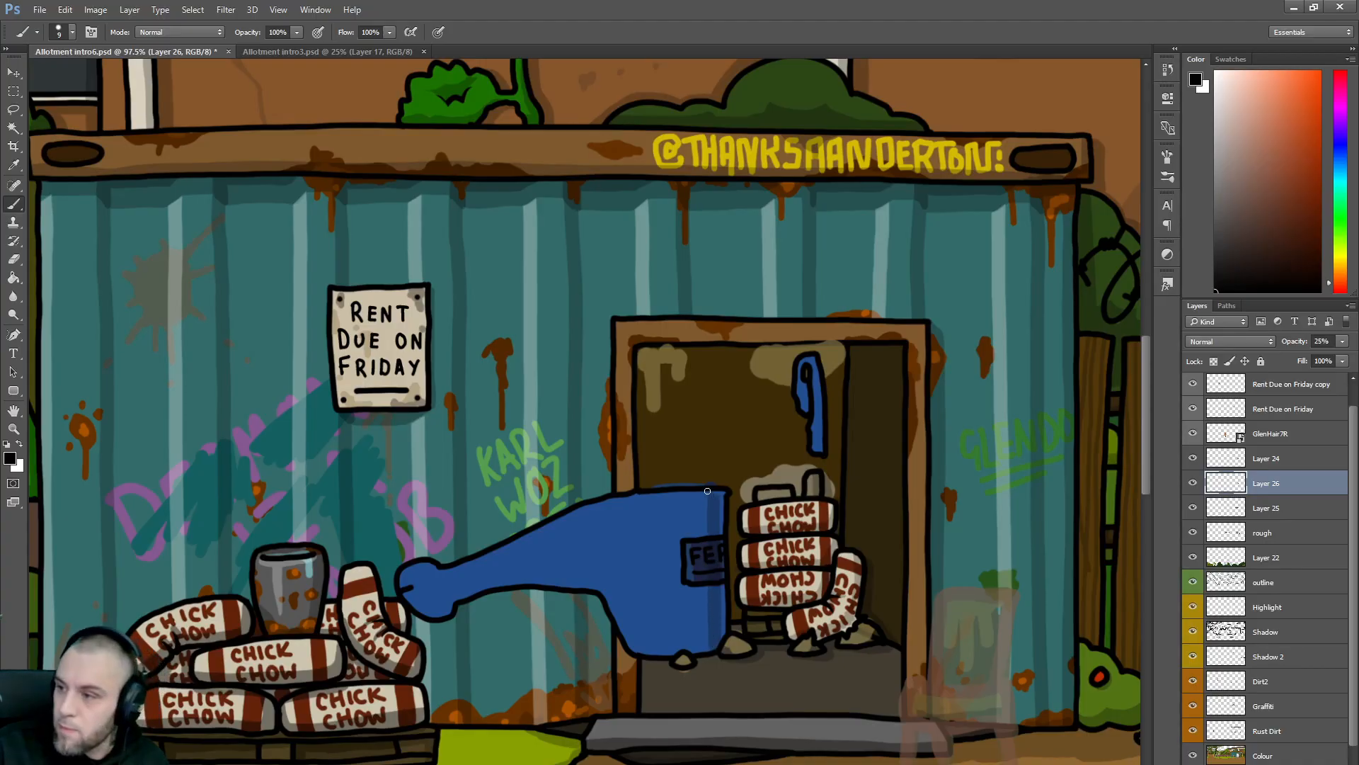
pyautogui.moveTo(658, 655); pyautogui.dragTo(660, 510)
pyautogui.moveTo(655, 493)
pyautogui.mouseDown()
pyautogui.moveTo(635, 495)
pyautogui.moveTo(639, 643)
pyautogui.mouseUp()
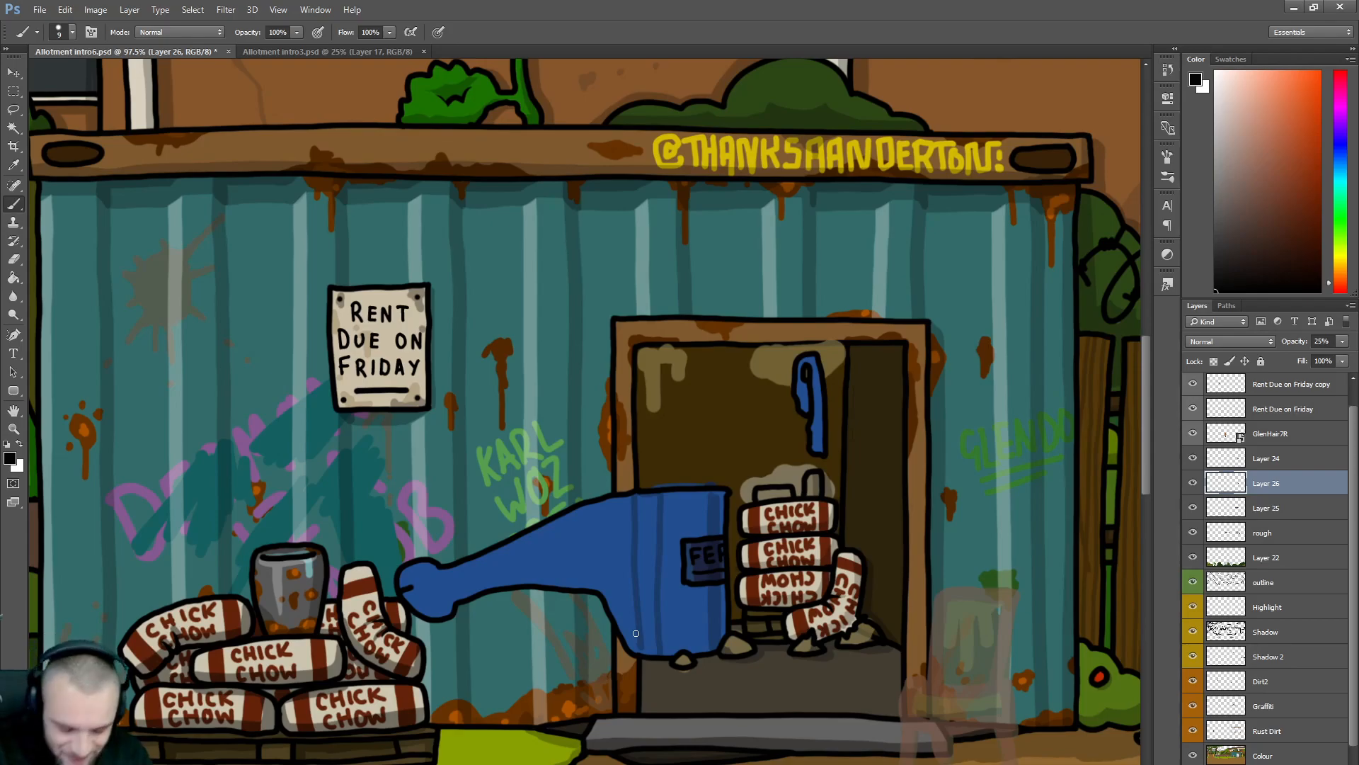
pyautogui.press(']')
pyautogui.moveTo(645, 504)
pyautogui.mouseDown()
pyautogui.moveTo(653, 638)
pyautogui.moveTo(652, 480)
pyautogui.moveTo(657, 667)
pyautogui.moveTo(638, 468)
pyautogui.moveTo(640, 650)
pyautogui.moveTo(630, 501)
pyautogui.moveTo(627, 616)
pyautogui.mouseUp()
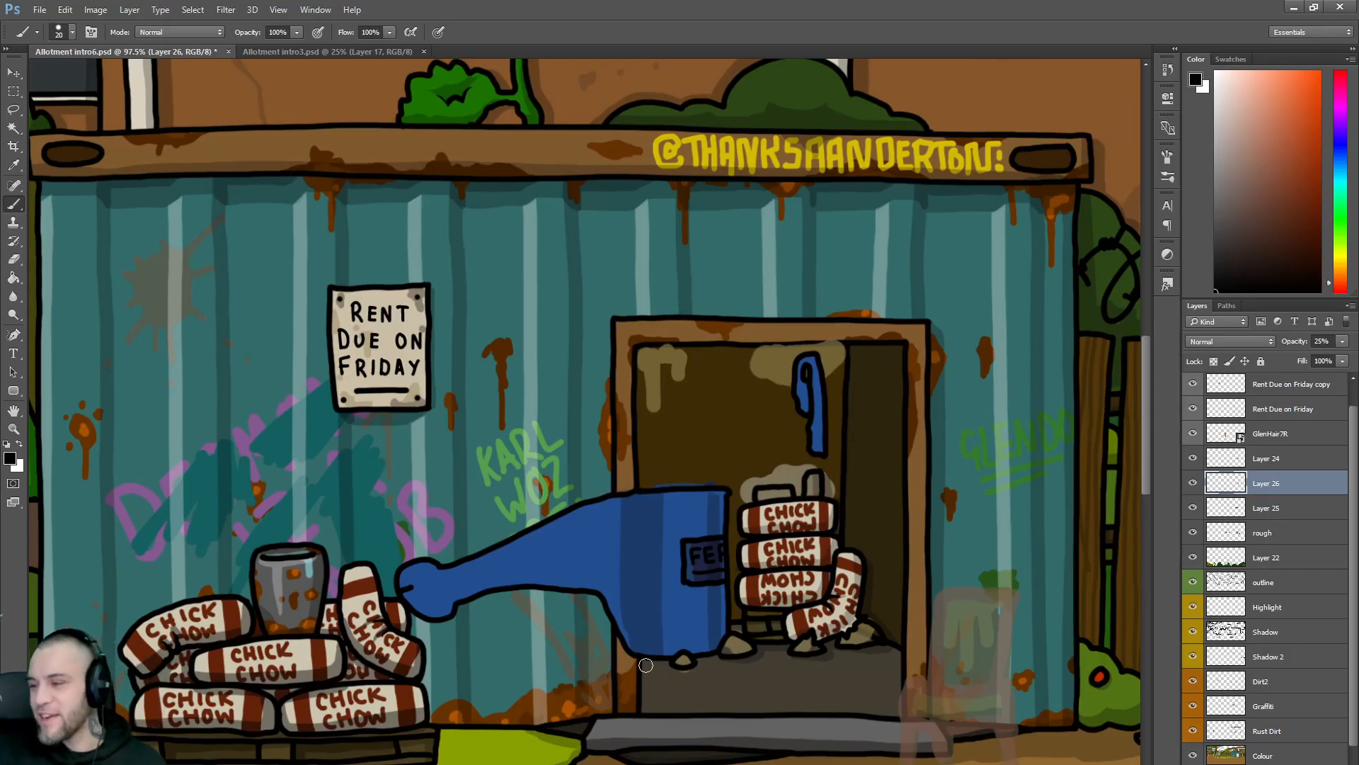
pyautogui.press('[')
pyautogui.press('[')
pyautogui.press('[')
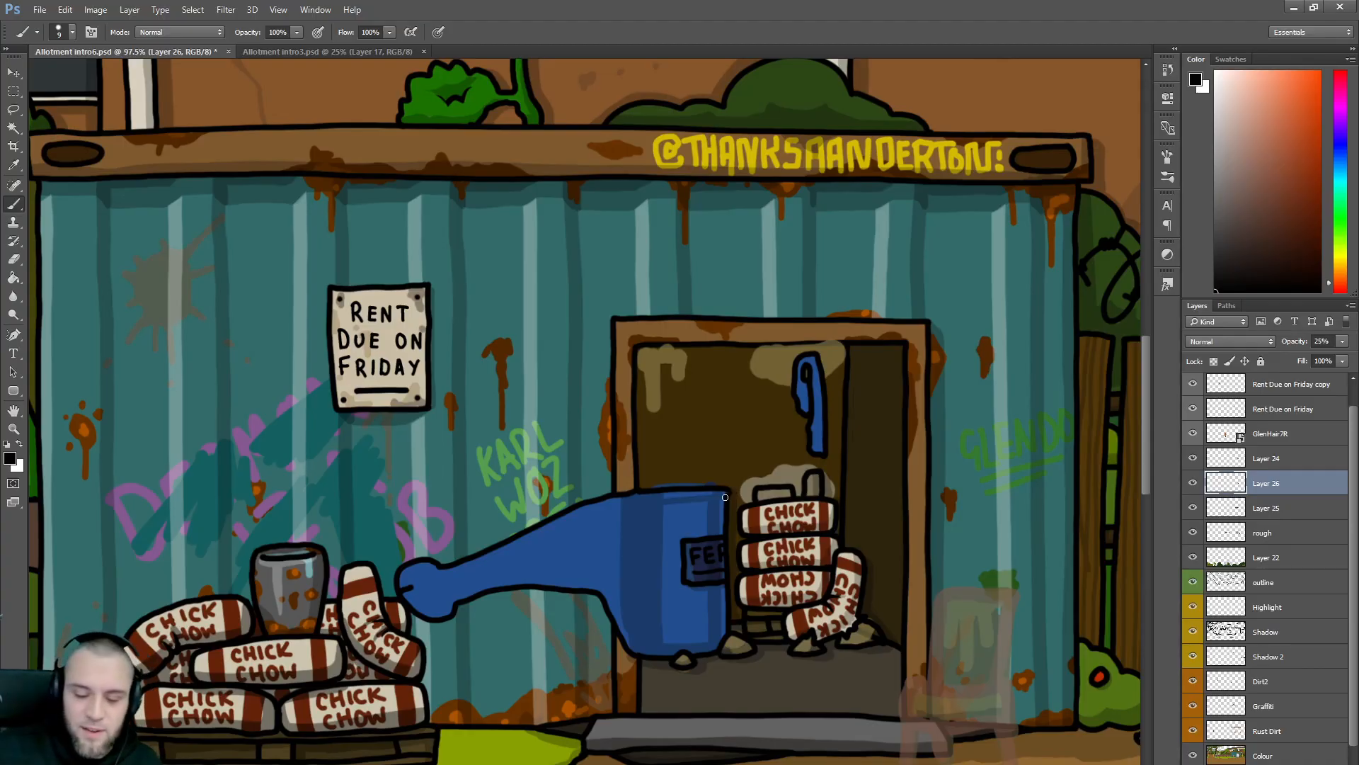
# - Shade the hanging blue tool in the doorway, undo the last stroke and compare the shading by toggling Layer 26's visibility
pyautogui.moveTo(824, 461); pyautogui.dragTo(816, 355)
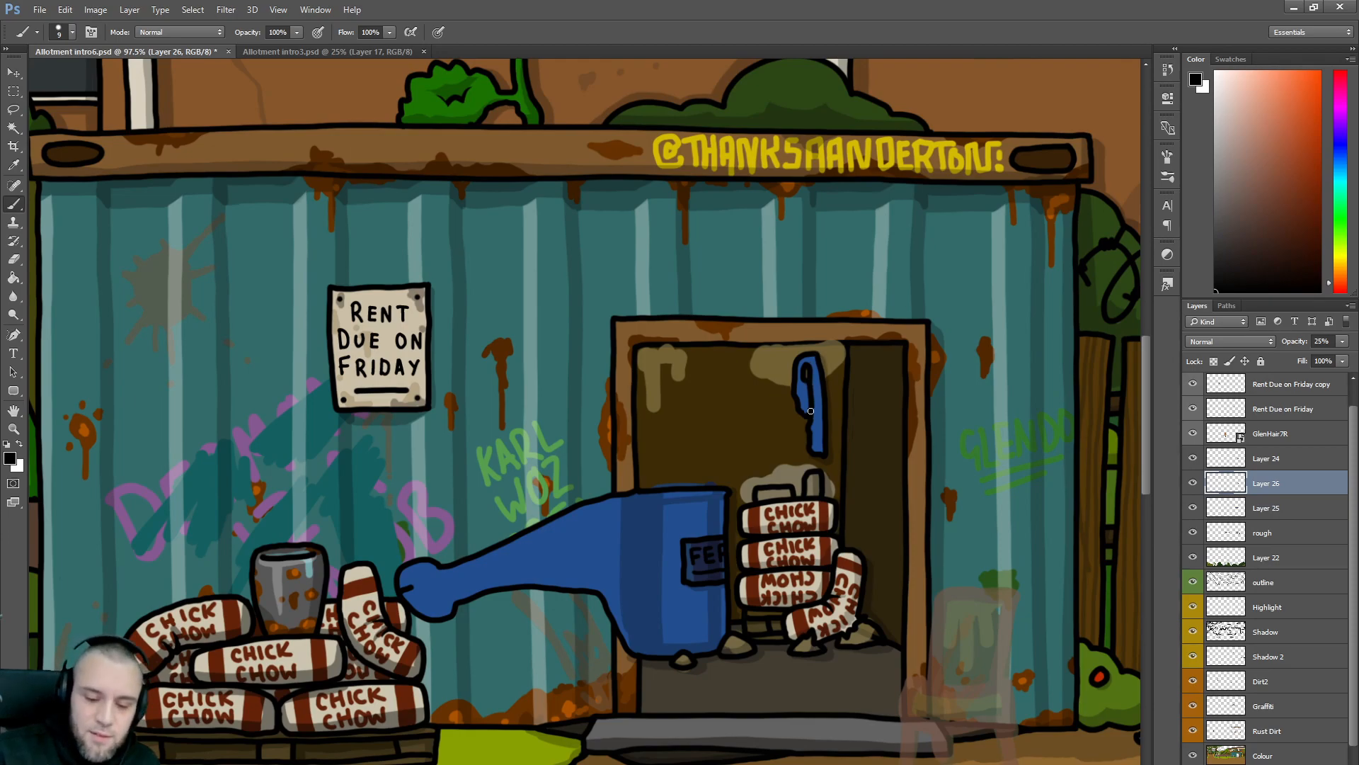
pyautogui.moveTo(820, 438); pyautogui.dragTo(816, 355)
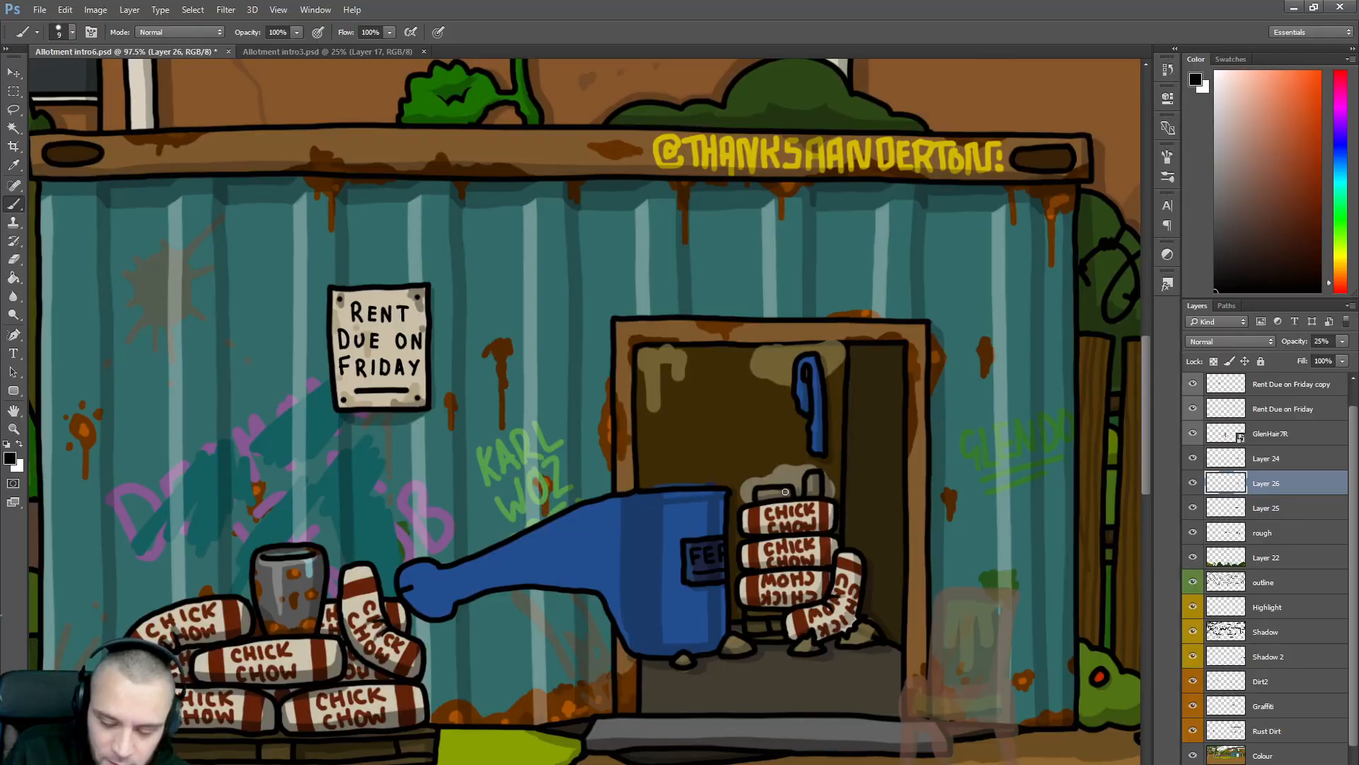
pyautogui.hotkey('ctrl', 'z')
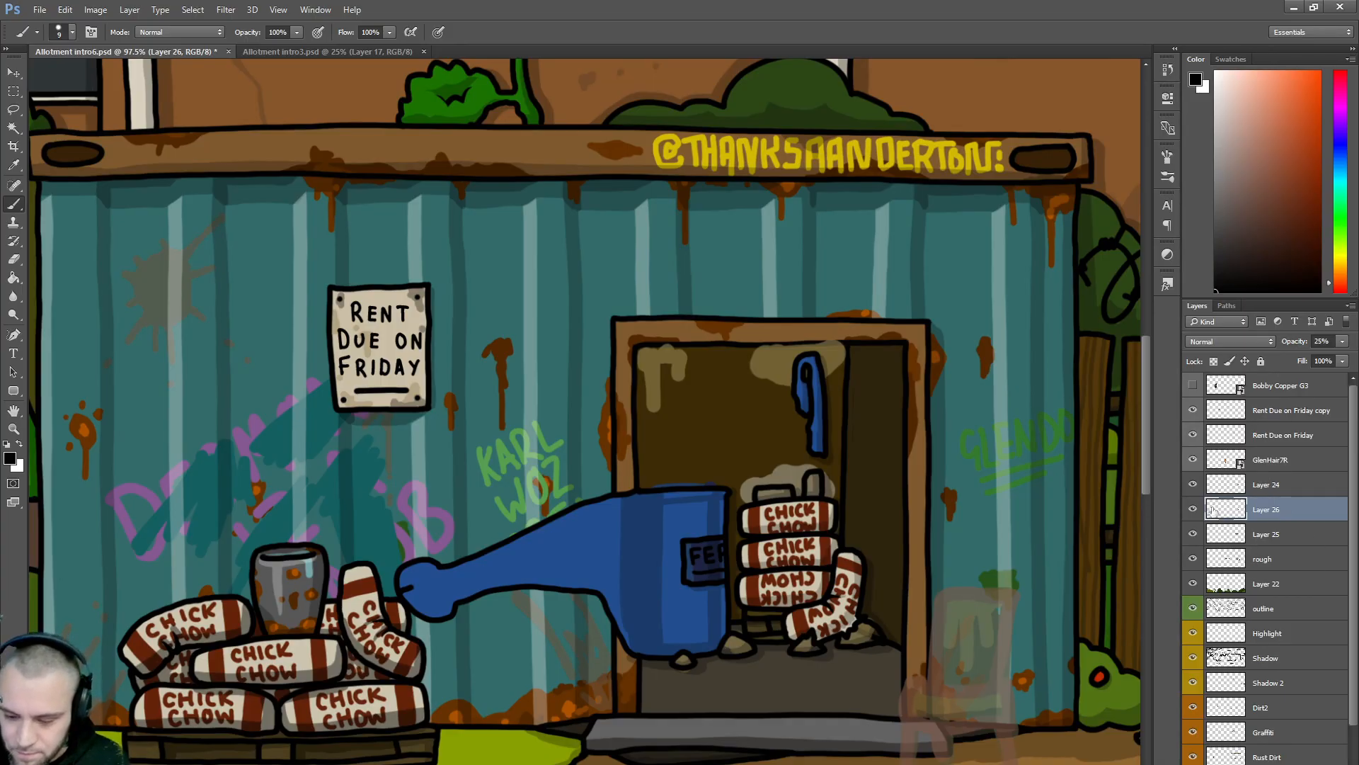
pyautogui.click(1194, 510)
pyautogui.click(1194, 510)
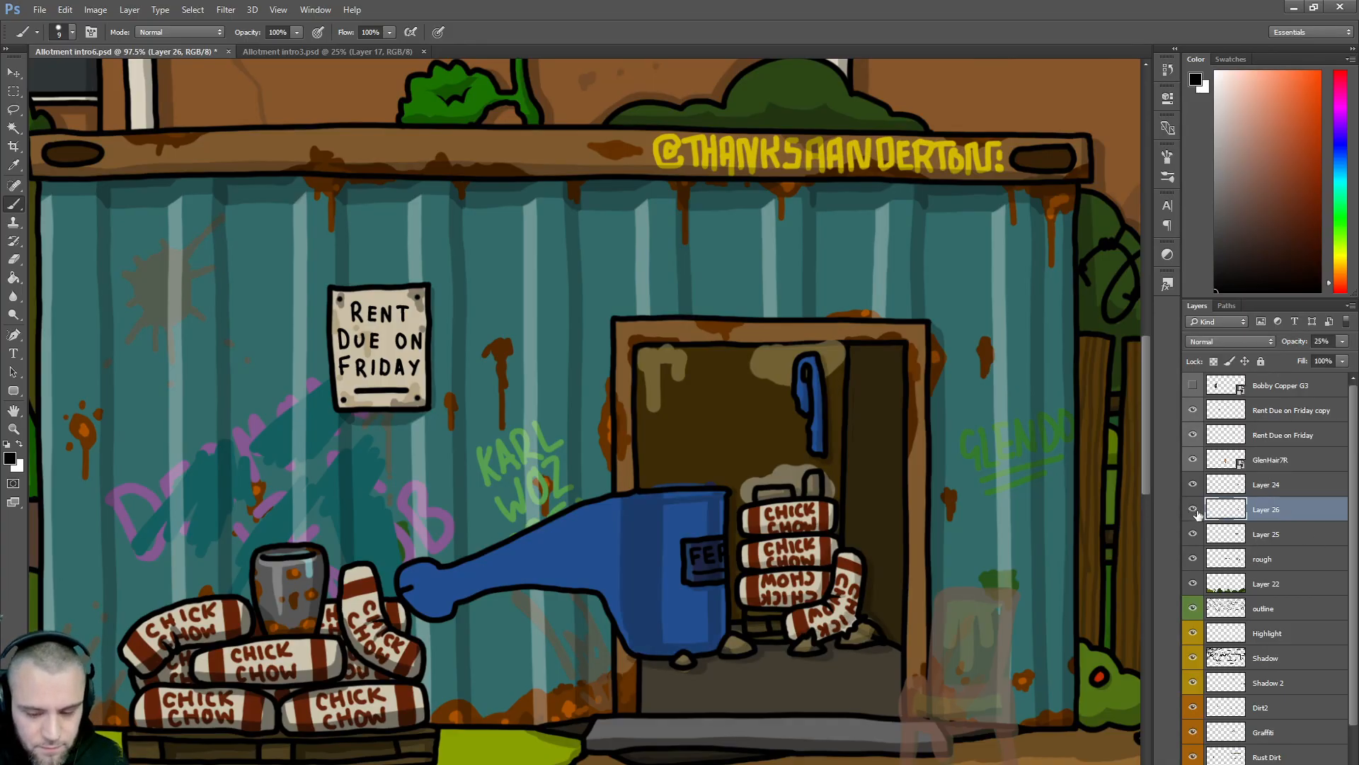
# - Recolour the hanging tool in the doorway from blue to a light beige-grey on Layer 25
pyautogui.click(1281, 536)
pyautogui.moveTo(1261, 207); pyautogui.dragTo(1215, 116)
pyautogui.moveTo(799, 395)
pyautogui.mouseDown()
pyautogui.moveTo(806, 356)
pyautogui.moveTo(821, 385)
pyautogui.moveTo(819, 450)
pyautogui.moveTo(807, 363)
pyautogui.moveTo(801, 406)
pyautogui.mouseUp()
pyautogui.click(1340, 267)
pyautogui.click(1227, 160)
pyautogui.moveTo(801, 384)
pyautogui.mouseDown()
pyautogui.moveTo(799, 371)
pyautogui.moveTo(807, 411)
pyautogui.moveTo(803, 362)
pyautogui.moveTo(815, 364)
pyautogui.moveTo(821, 453)
pyautogui.moveTo(810, 360)
pyautogui.mouseUp()
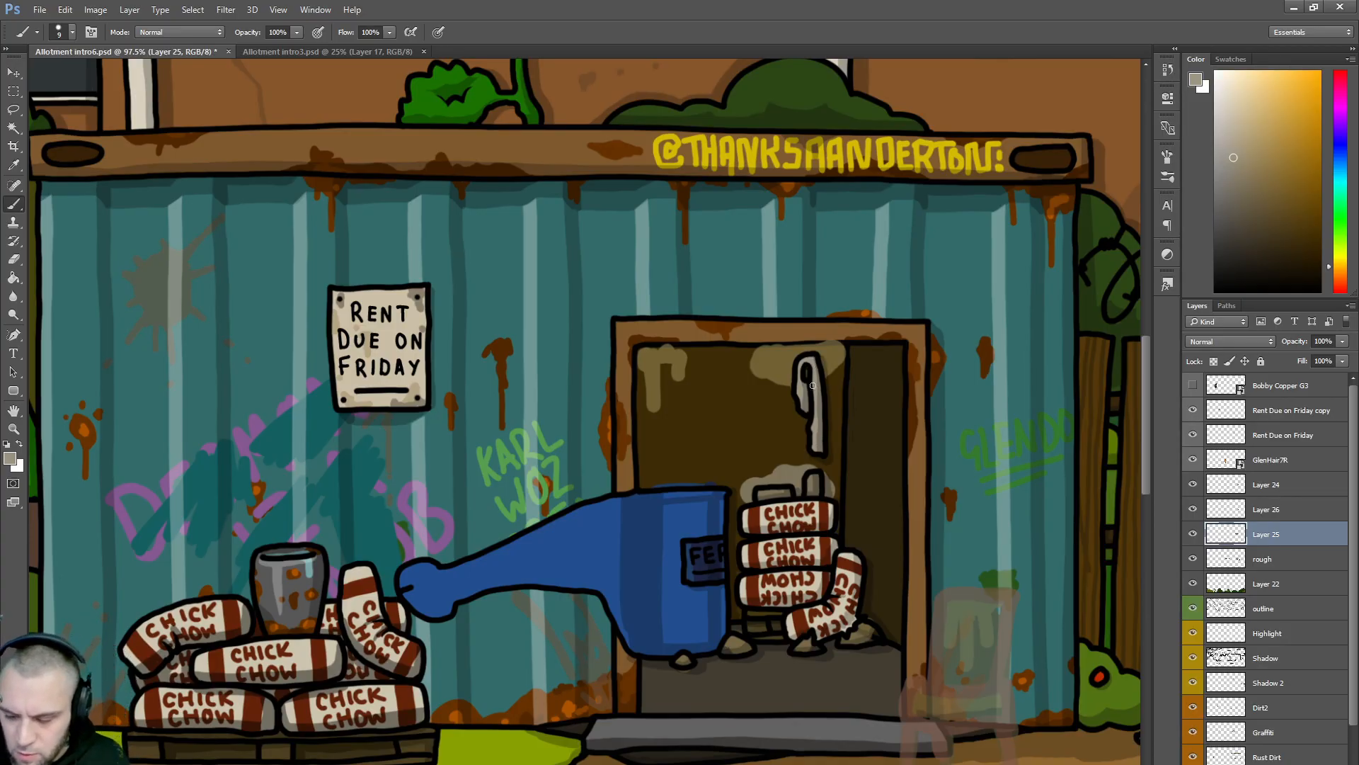
# - Erase the rough sketch colours behind the doorway objects on the rough layer with a size 175 eraser
pyautogui.click(1257, 558)
pyautogui.press(']')
pyautogui.press(']')
pyautogui.press(']')
pyautogui.press(']')
pyautogui.press(']')
pyautogui.press(']')
pyautogui.press(']')
pyautogui.press(']')
pyautogui.press(']')
pyautogui.press(']')
pyautogui.press(']')
pyautogui.press(']')
pyautogui.press(']')
pyautogui.press(']')
pyautogui.moveTo(833, 596)
pyautogui.mouseDown()
pyautogui.moveTo(820, 630)
pyautogui.moveTo(811, 611)
pyautogui.mouseUp()
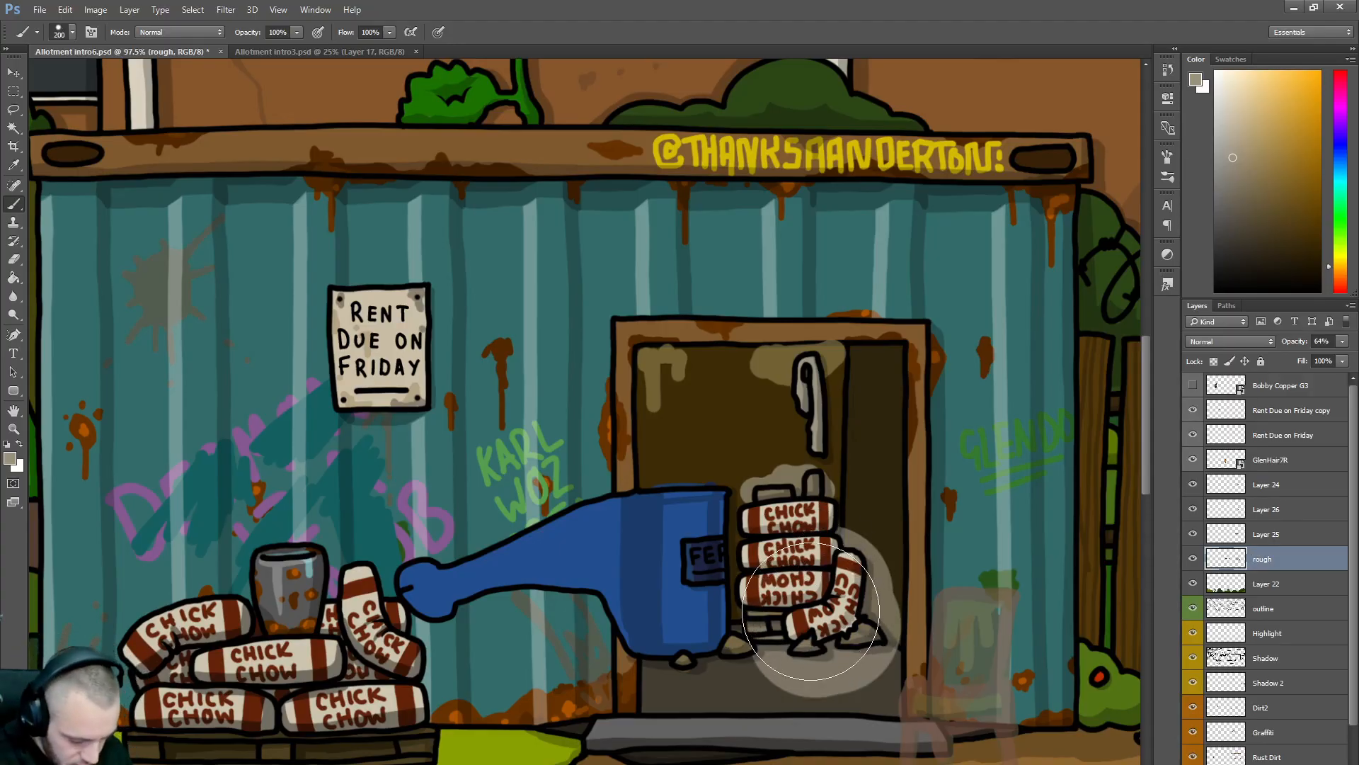
pyautogui.press('e')
pyautogui.press(']')
pyautogui.press(']')
pyautogui.press(']')
pyautogui.press(']')
pyautogui.press(']')
pyautogui.press(']')
pyautogui.press(']')
pyautogui.press(']')
pyautogui.press(']')
pyautogui.press(']')
pyautogui.press(']')
pyautogui.press(']')
pyautogui.press(']')
pyautogui.press(']')
pyautogui.press(']')
pyautogui.press(']')
pyautogui.press(']')
pyautogui.moveTo(834, 615)
pyautogui.mouseDown()
pyautogui.moveTo(839, 645)
pyautogui.moveTo(847, 609)
pyautogui.moveTo(839, 652)
pyautogui.moveTo(783, 625)
pyautogui.moveTo(791, 394)
pyautogui.moveTo(812, 408)
pyautogui.moveTo(801, 549)
pyautogui.moveTo(791, 507)
pyautogui.moveTo(740, 531)
pyautogui.moveTo(643, 393)
pyautogui.moveTo(659, 594)
pyautogui.moveTo(682, 546)
pyautogui.moveTo(701, 635)
pyautogui.moveTo(748, 564)
pyautogui.moveTo(838, 633)
pyautogui.moveTo(833, 522)
pyautogui.mouseUp()
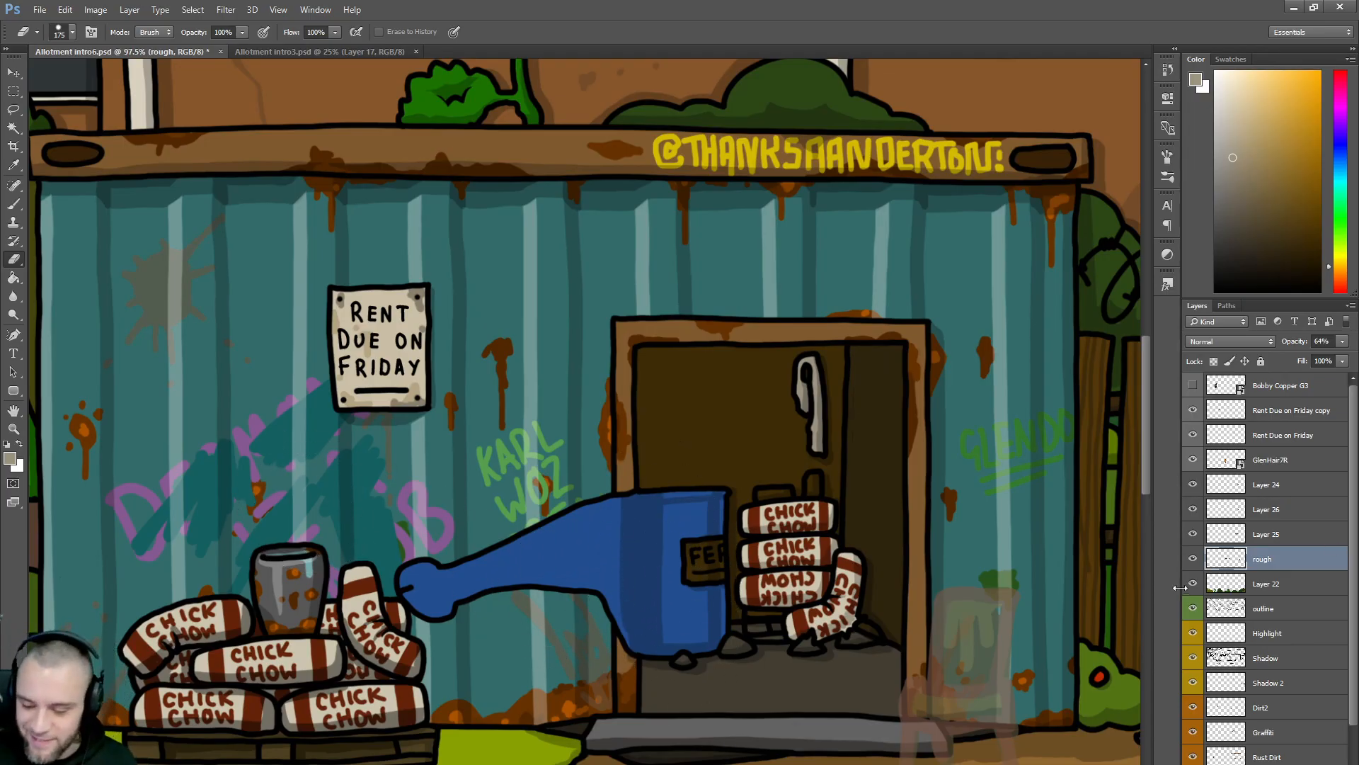
# - Colour the small pallet beneath the doorway sacks on Layer 25 with a size 8 brush, using browns sampled from the outside pallet
pyautogui.click(1261, 538)
pyautogui.click(1194, 535)
pyautogui.click(1194, 535)
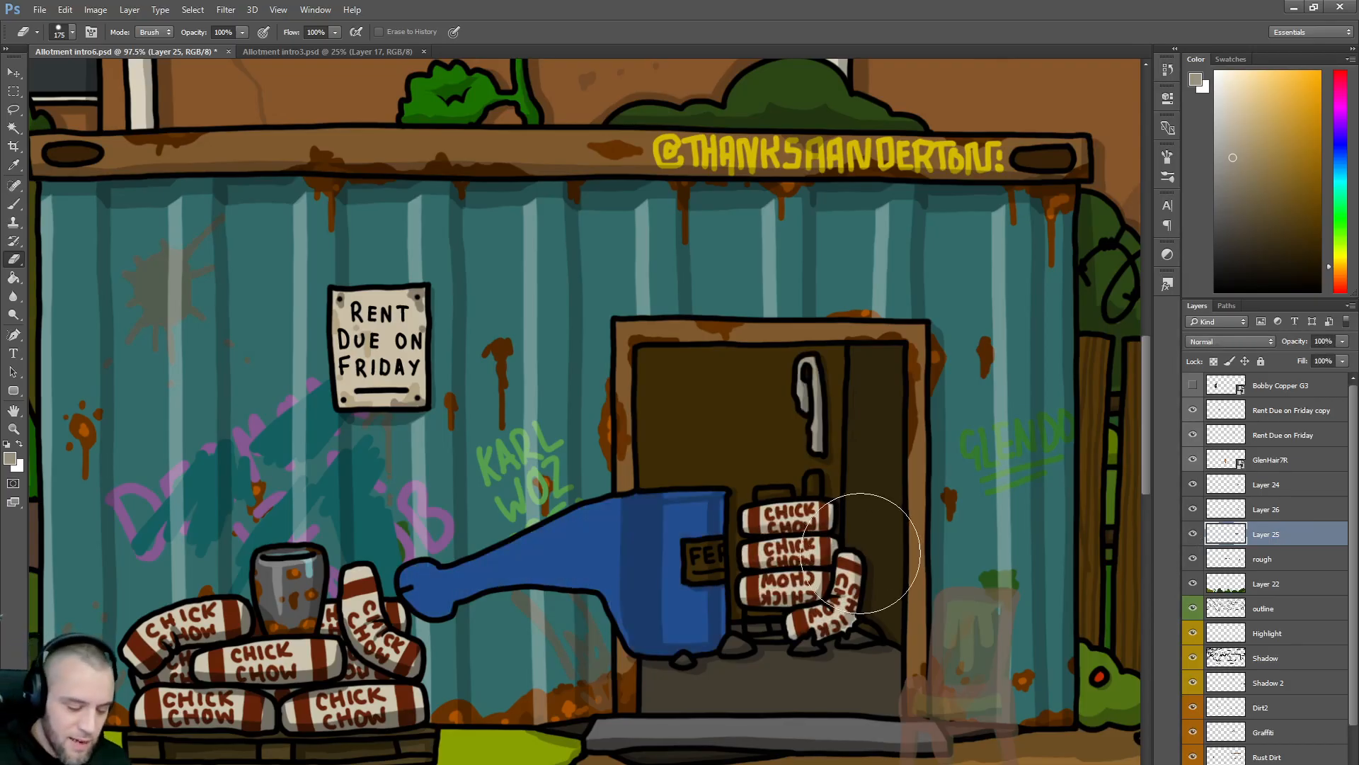
pyautogui.press('alt')
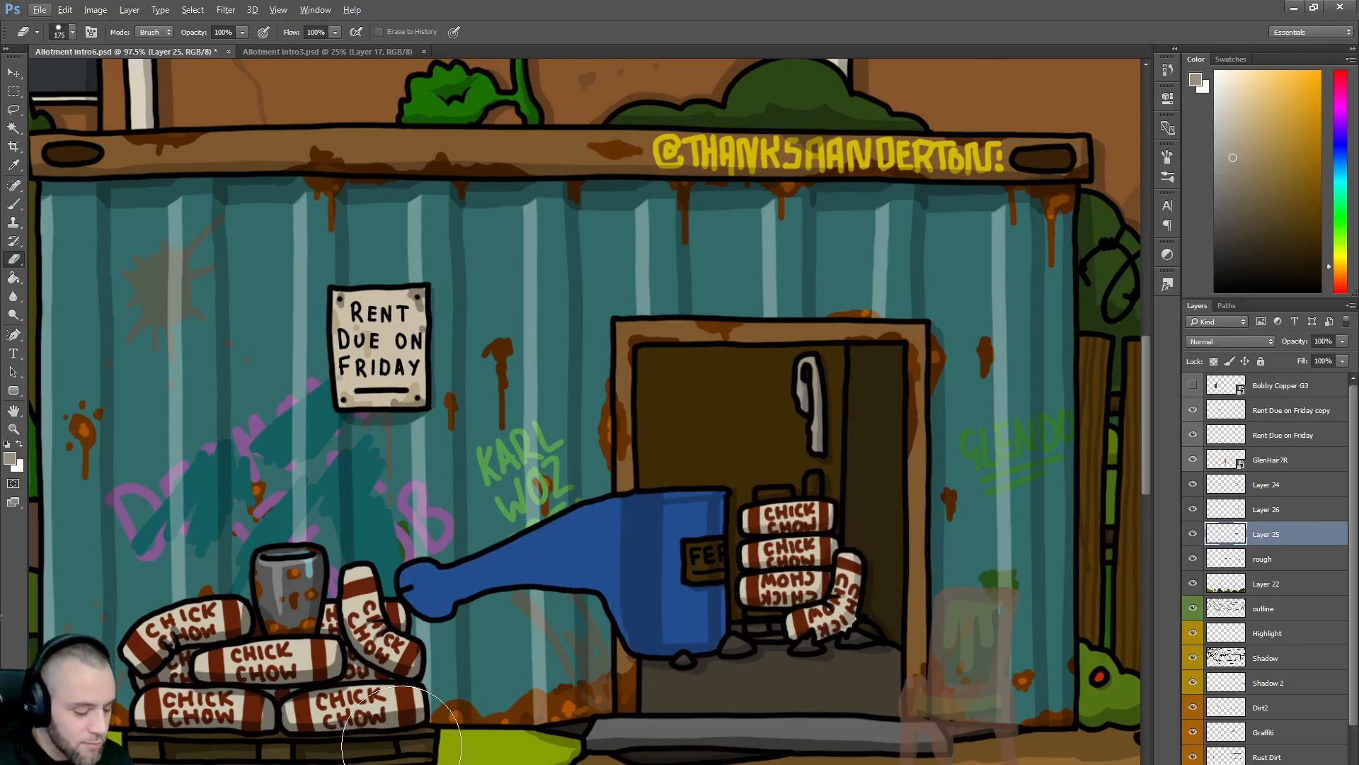
pyautogui.press('b')
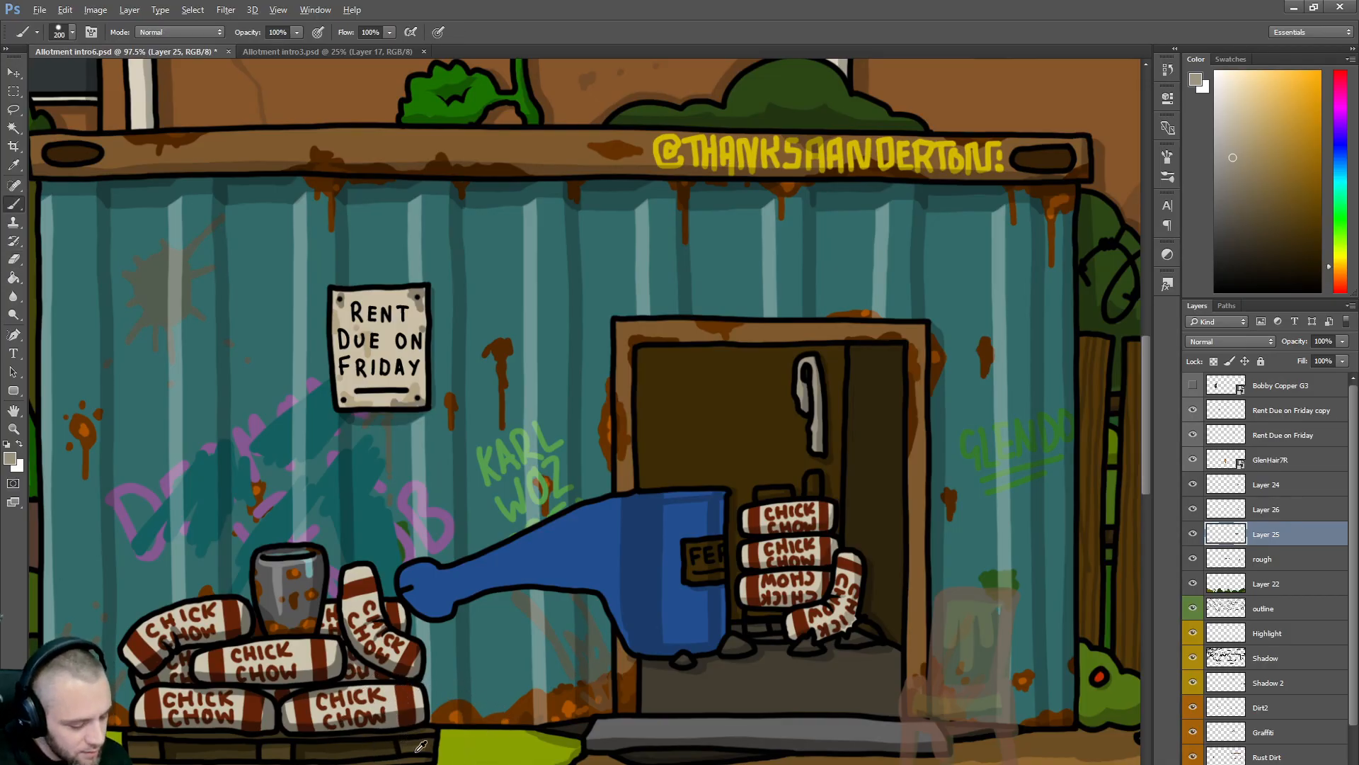
pyautogui.keyDown('alt'); pyautogui.click(422, 745); pyautogui.keyUp('alt')
pyautogui.press('[')
pyautogui.press('[')
pyautogui.press('[')
pyautogui.press('[')
pyautogui.press('[')
pyautogui.press('[')
pyautogui.press('[')
pyautogui.press('[')
pyautogui.press('[')
pyautogui.press('[')
pyautogui.press('[')
pyautogui.press('[')
pyautogui.press('[')
pyautogui.press('[')
pyautogui.press('[')
pyautogui.press('[')
pyautogui.press('[')
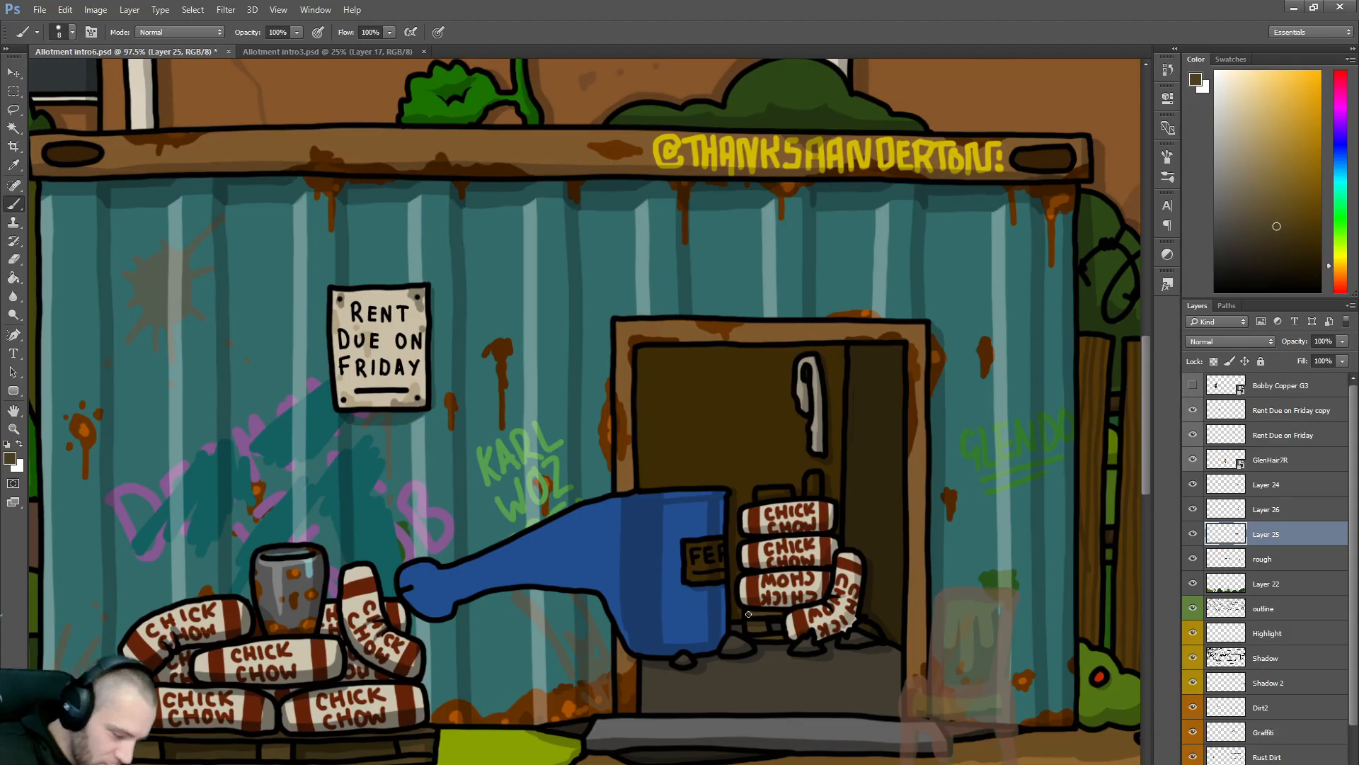
pyautogui.keyDown('alt'); pyautogui.click(351, 755); pyautogui.keyUp('alt')
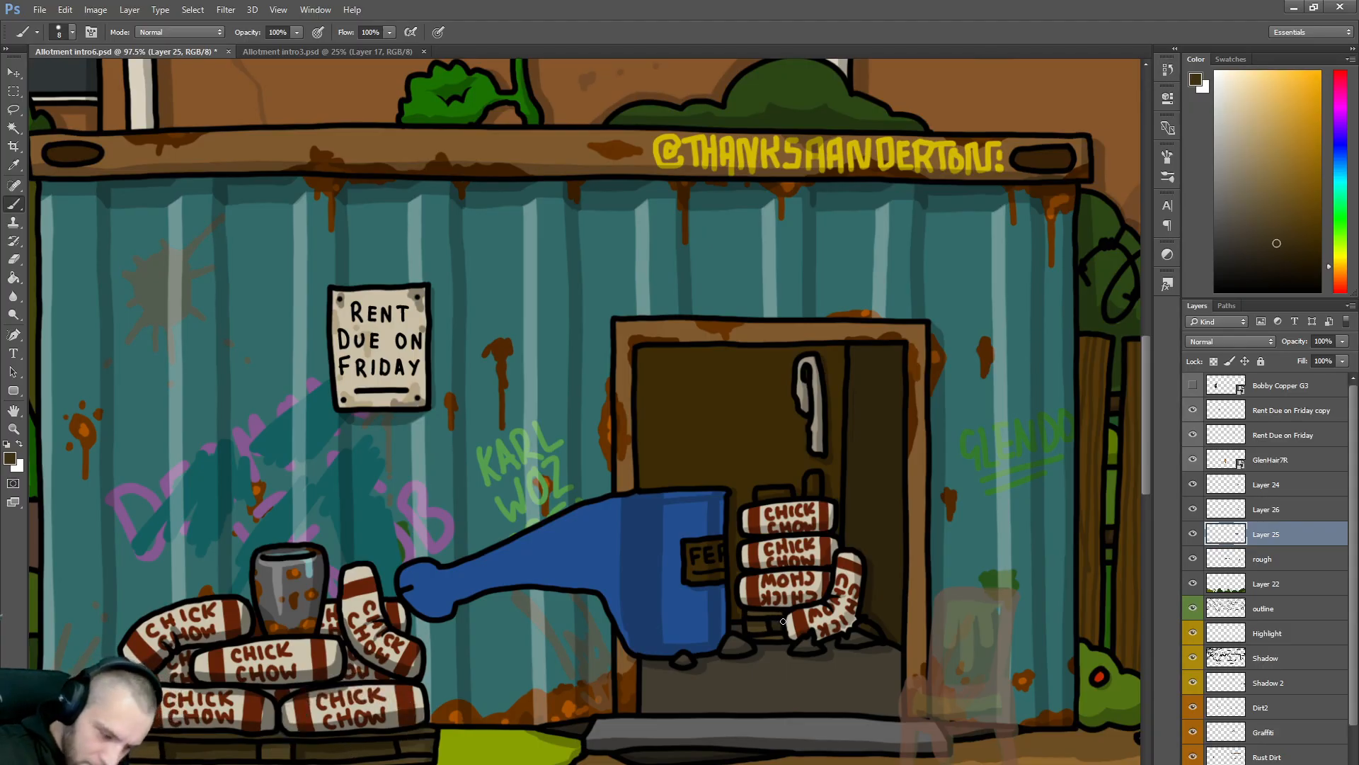
pyautogui.keyDown('alt'); pyautogui.click(363, 739); pyautogui.keyUp('alt')
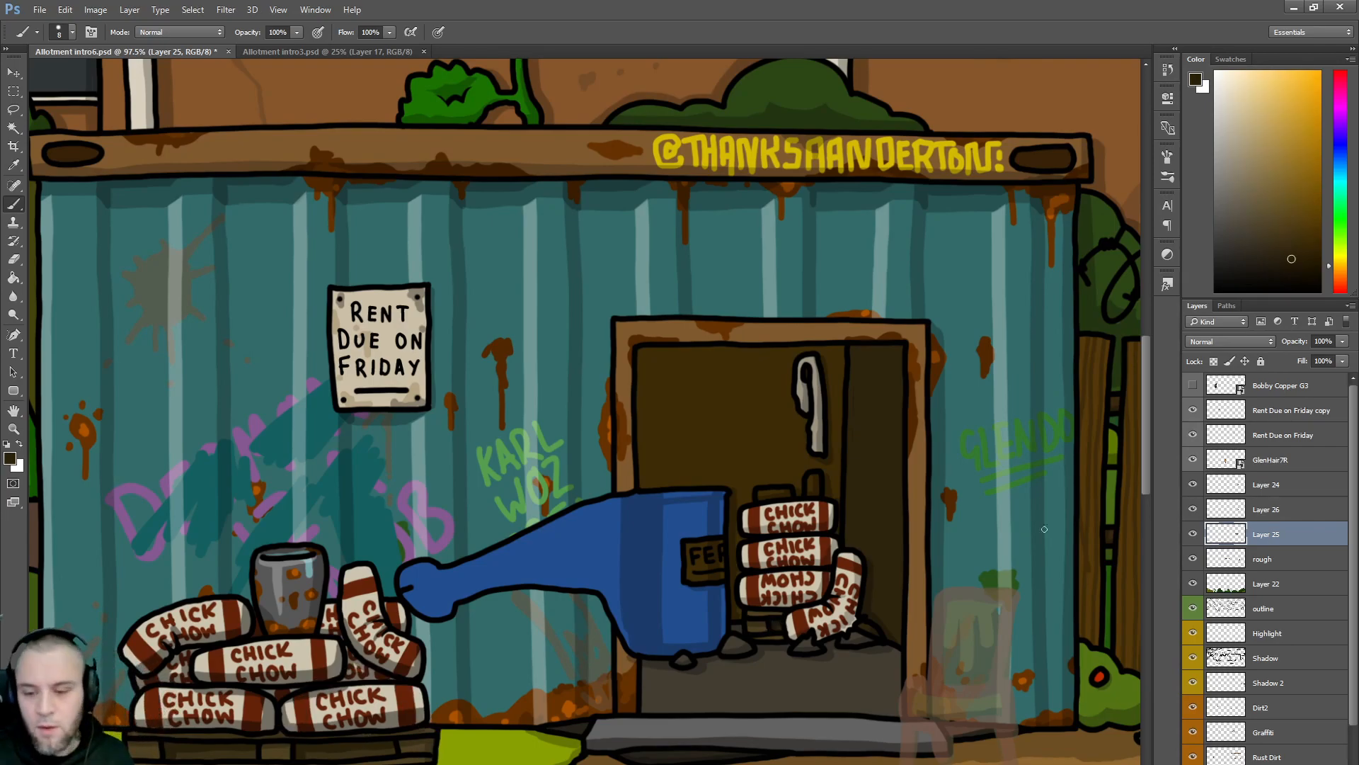
# - Fill the barrel's FER label with light beige and dirty its edges with a darker beige-grey
pyautogui.click(1234, 115)
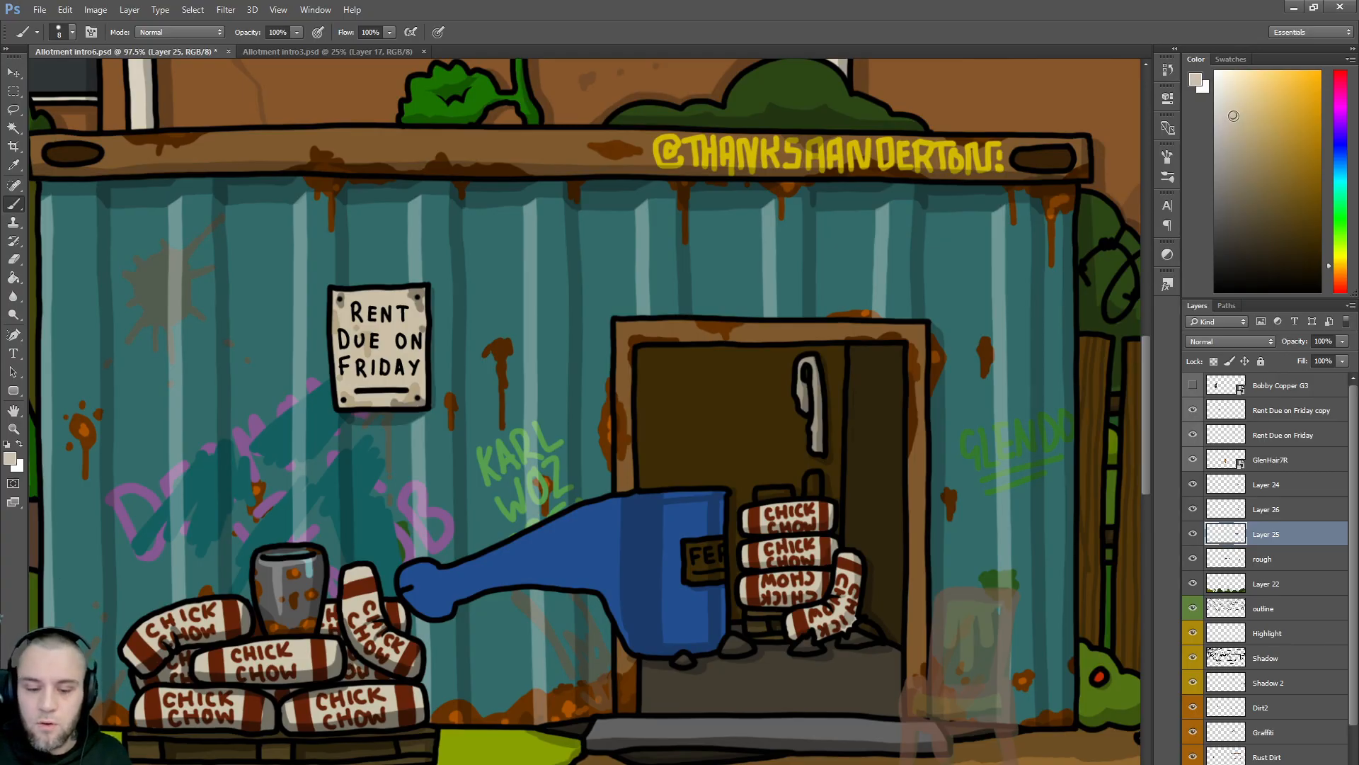
pyautogui.moveTo(691, 578)
pyautogui.mouseDown()
pyautogui.moveTo(700, 544)
pyautogui.moveTo(721, 542)
pyautogui.moveTo(722, 581)
pyautogui.moveTo(696, 579)
pyautogui.moveTo(694, 560)
pyautogui.moveTo(702, 574)
pyautogui.moveTo(709, 547)
pyautogui.moveTo(712, 574)
pyautogui.mouseUp()
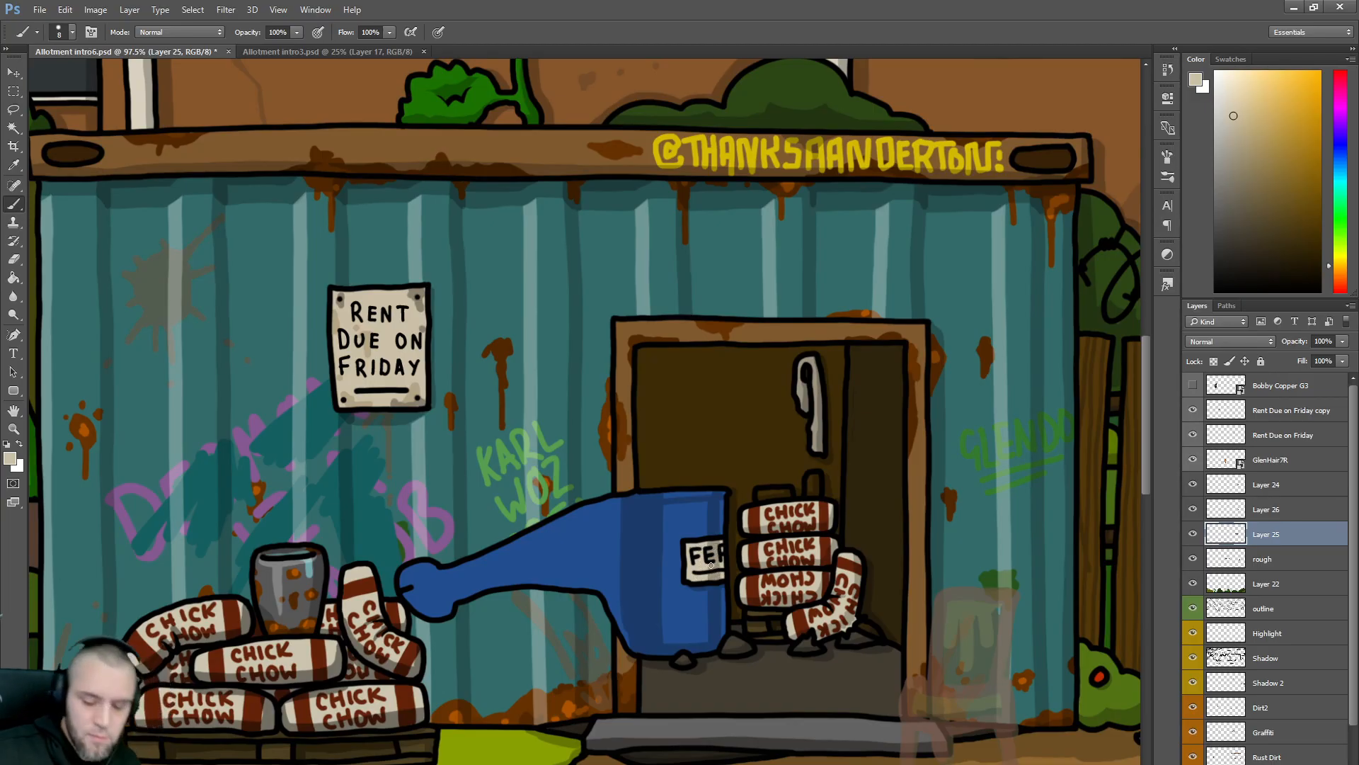
pyautogui.keyDown('alt'); pyautogui.click(711, 564); pyautogui.keyUp('alt')
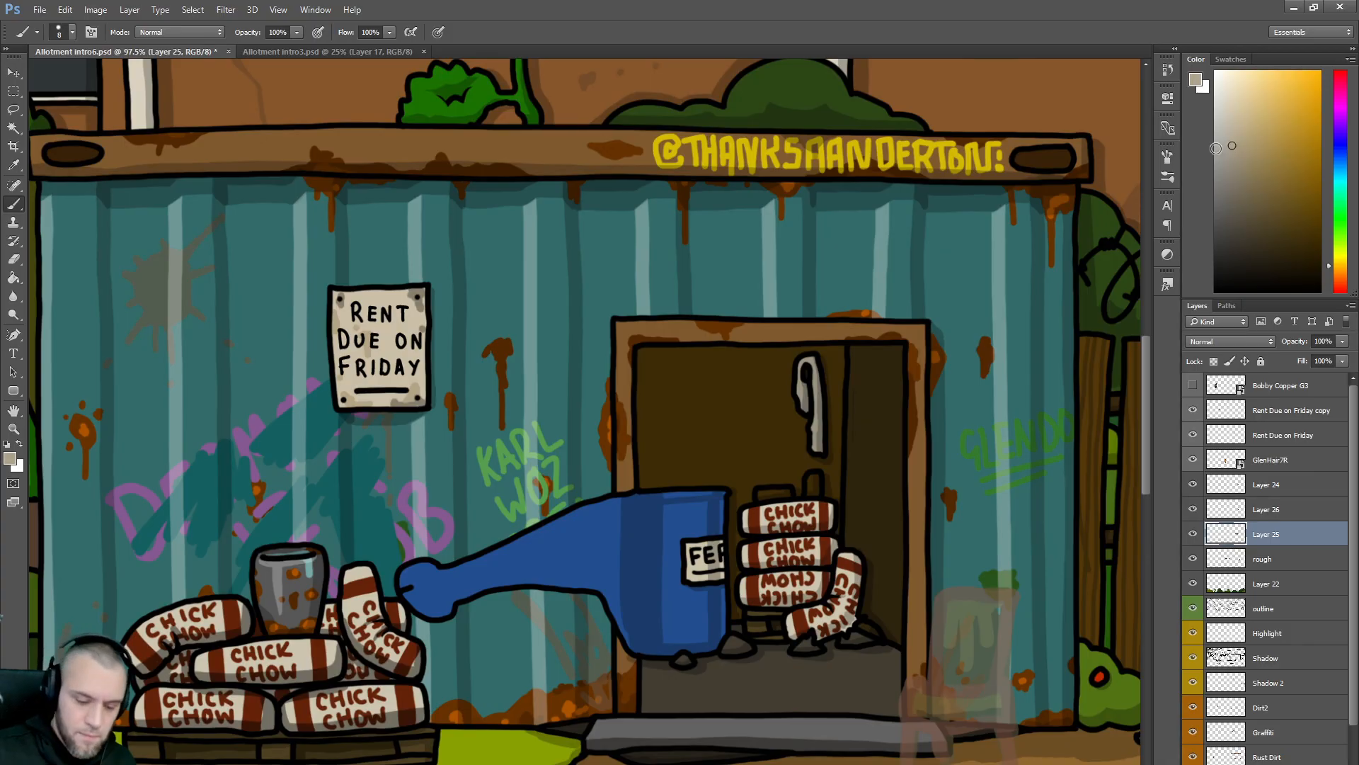
pyautogui.moveTo(689, 546)
pyautogui.mouseDown()
pyautogui.moveTo(720, 544)
pyautogui.moveTo(692, 578)
pyautogui.mouseUp()
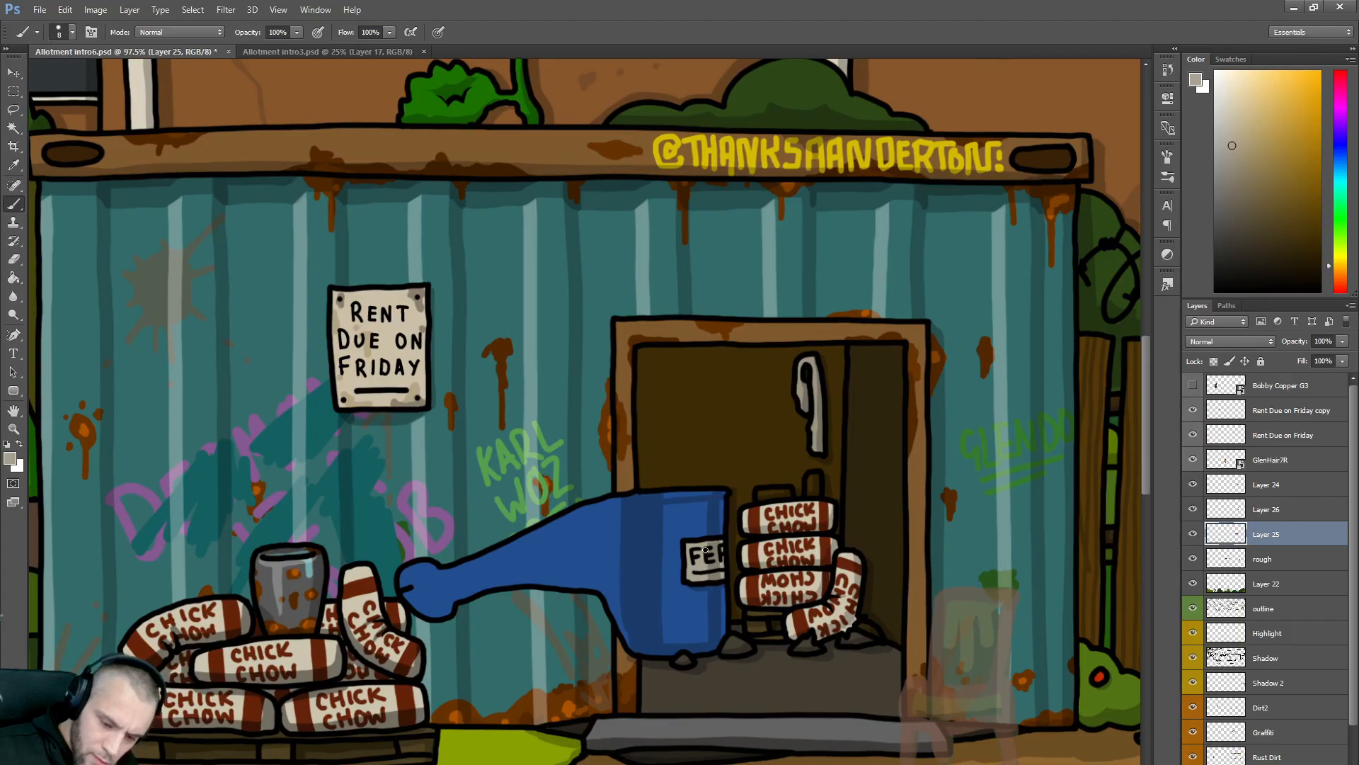
# - Add a new layer above Layer 25 and paint grey-brown and brown dirt patches and drips on the barrel's rim, side and base
pyautogui.click(1236, 189)
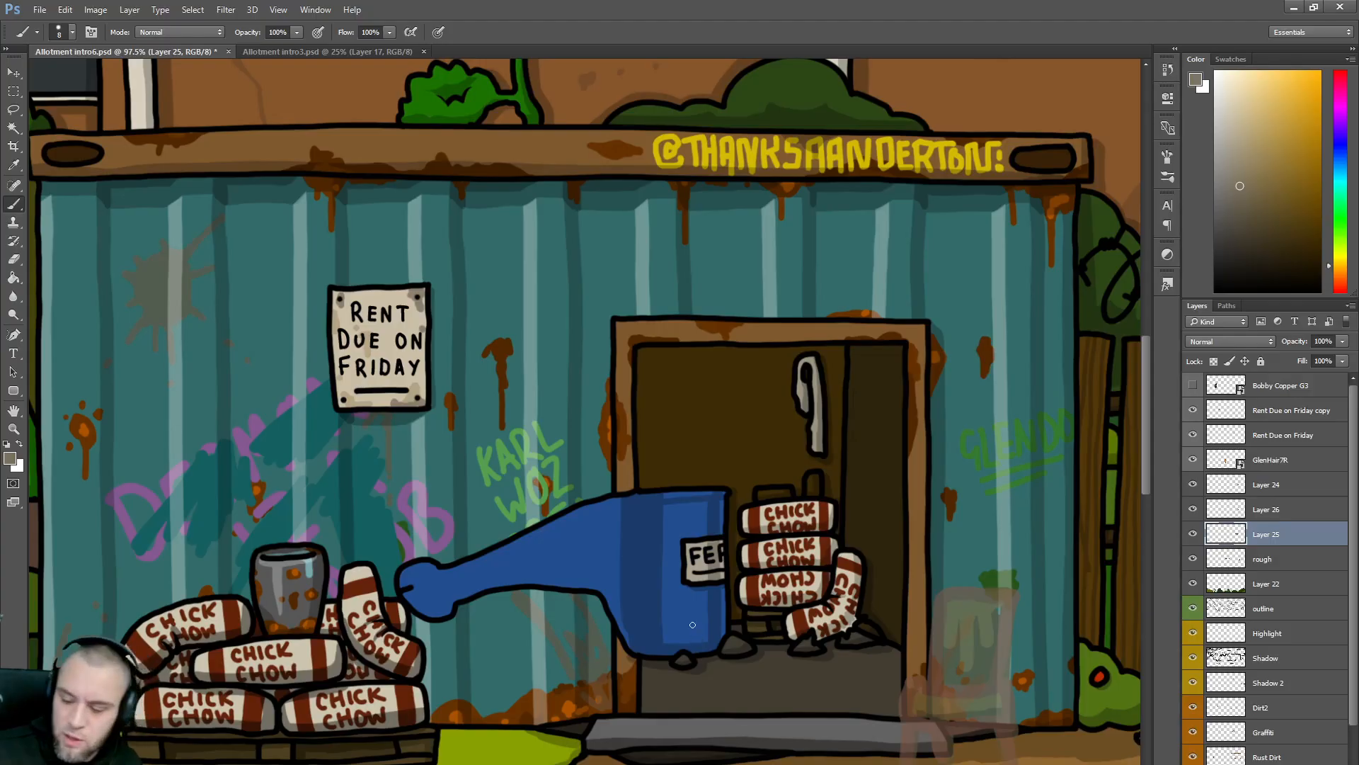
pyautogui.hotkey('ctrl', 'shift', 'alt', 'n')
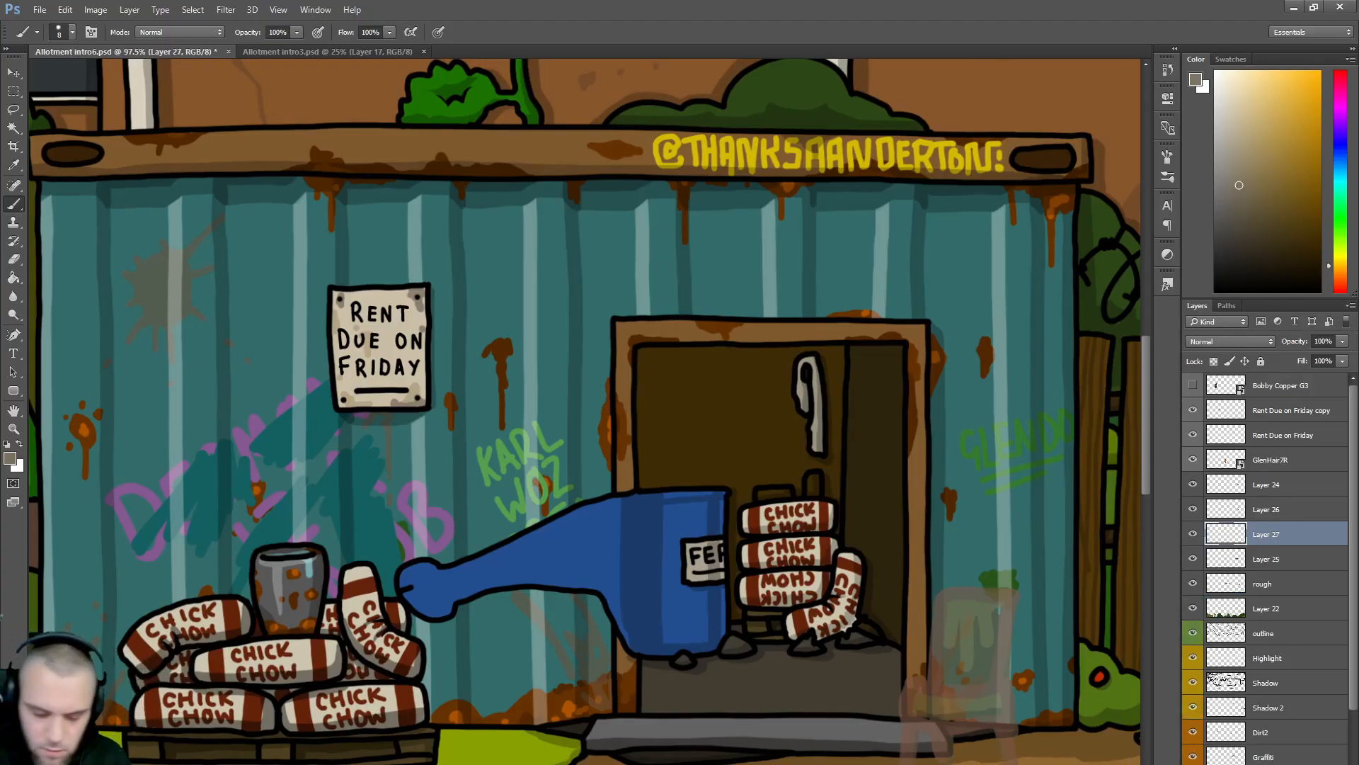
pyautogui.moveTo(701, 642)
pyautogui.mouseDown()
pyautogui.moveTo(716, 626)
pyautogui.moveTo(644, 641)
pyautogui.mouseUp()
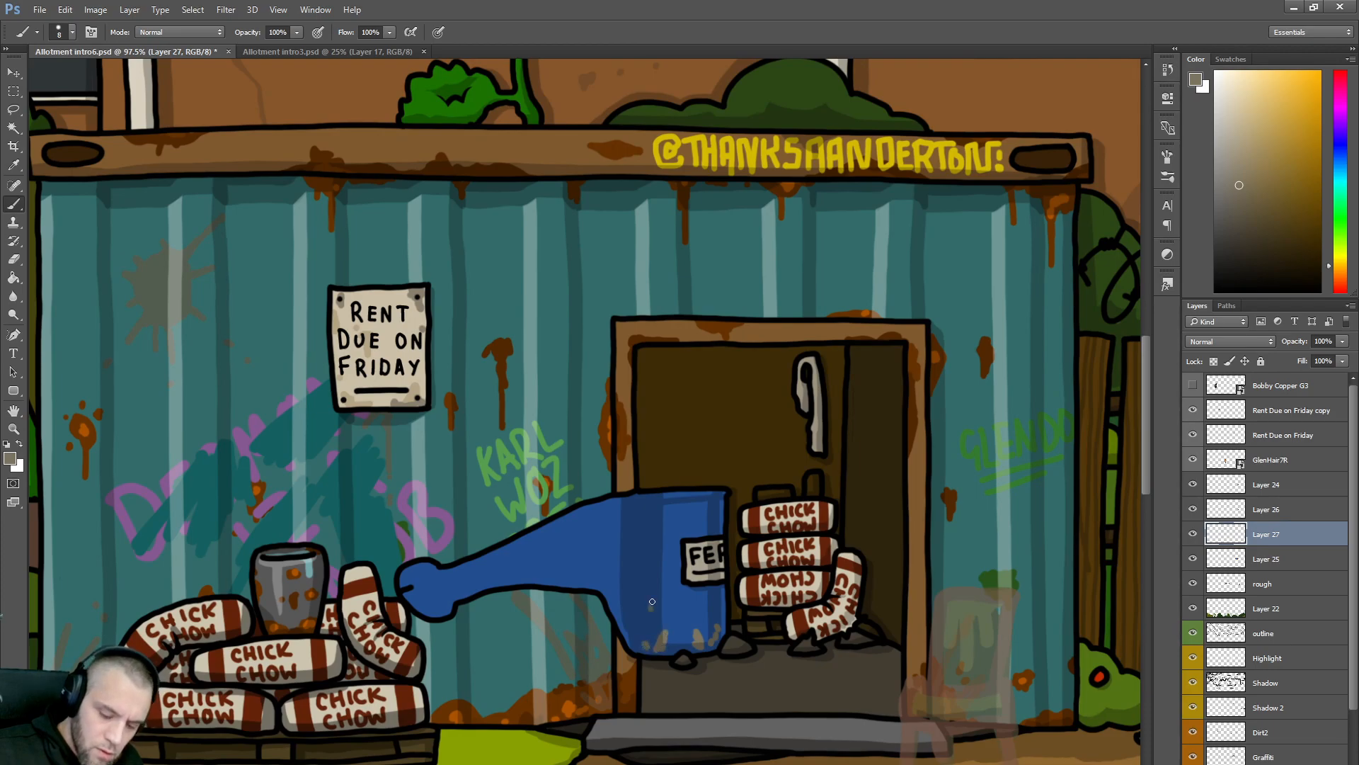
pyautogui.moveTo(693, 490)
pyautogui.mouseDown()
pyautogui.moveTo(709, 494)
pyautogui.moveTo(708, 522)
pyautogui.mouseUp()
pyautogui.click(1259, 204)
pyautogui.moveTo(672, 501)
pyautogui.mouseDown()
pyautogui.moveTo(672, 527)
pyautogui.moveTo(650, 494)
pyautogui.moveTo(685, 500)
pyautogui.moveTo(658, 492)
pyautogui.mouseUp()
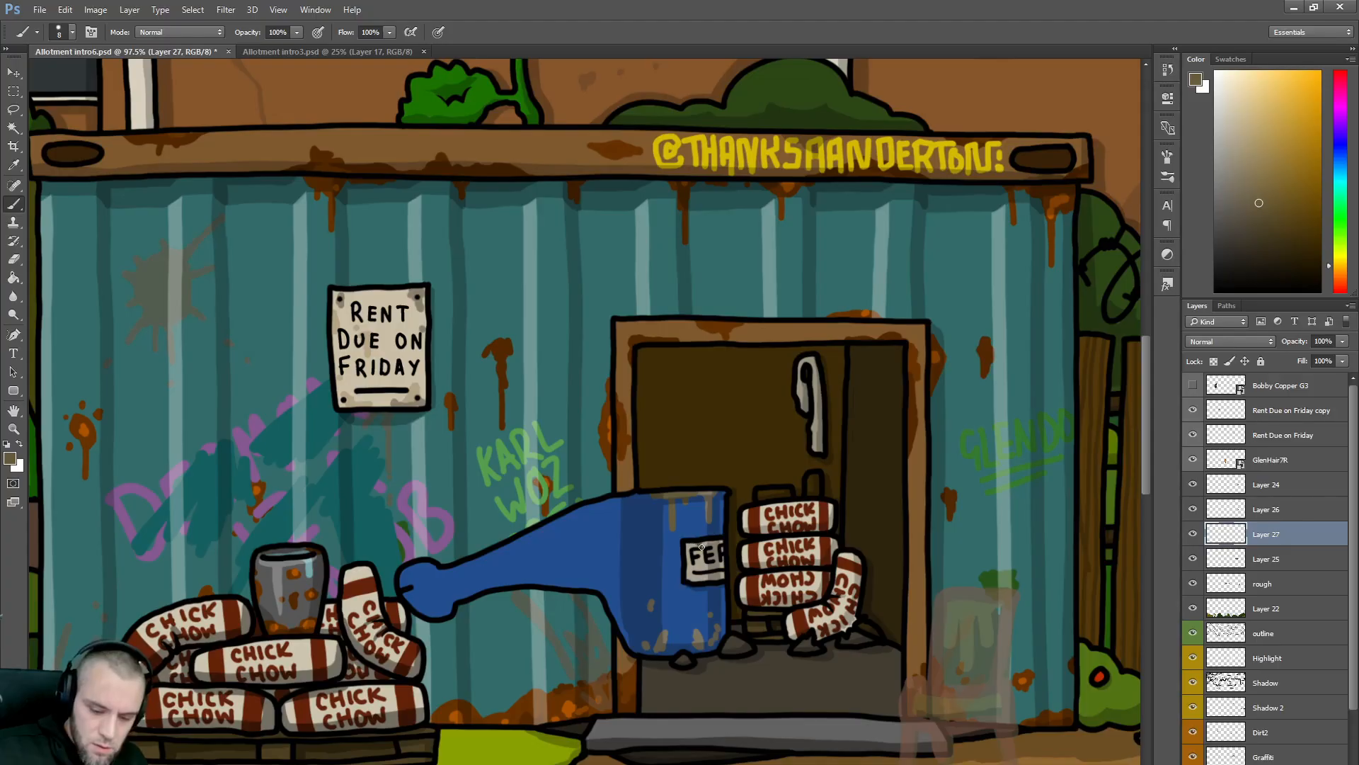
pyautogui.moveTo(667, 558); pyautogui.dragTo(666, 570)
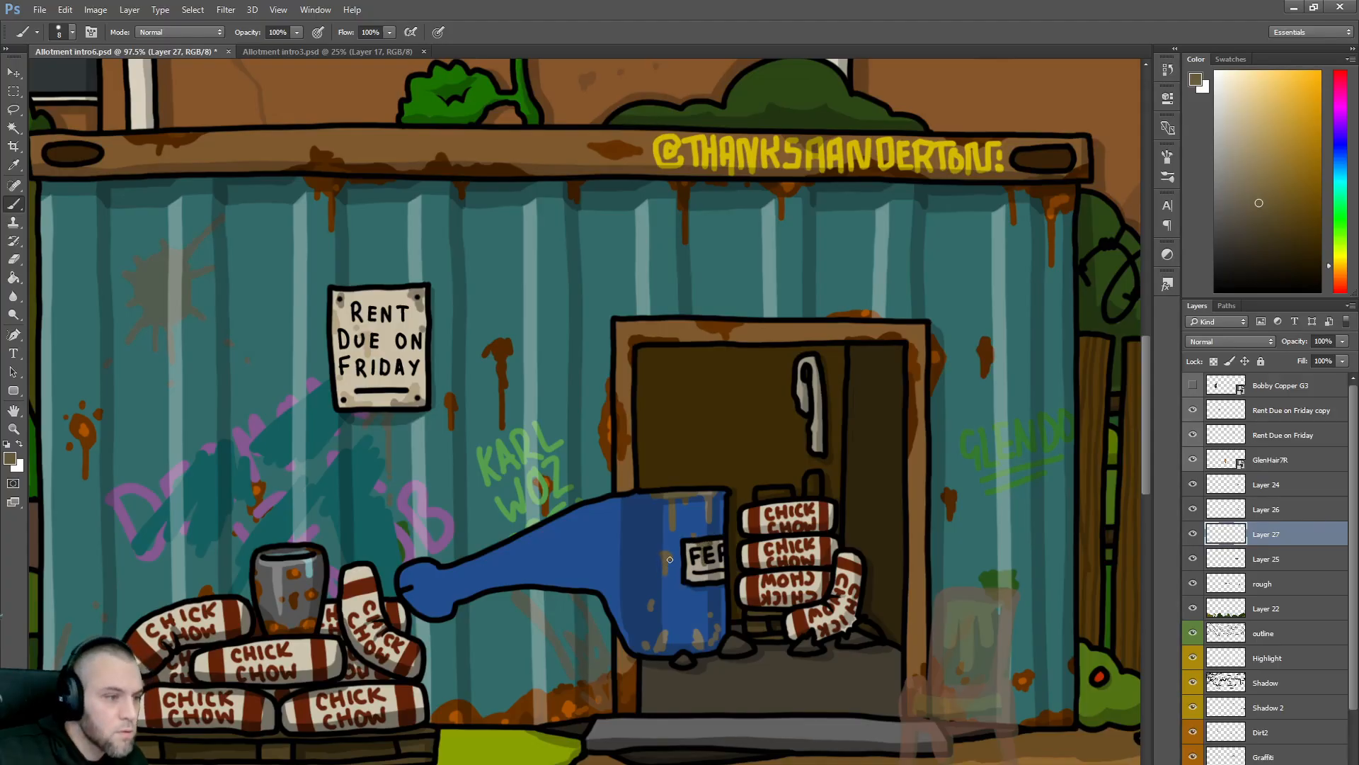
pyautogui.keyDown('alt'); pyautogui.click(670, 559); pyautogui.keyUp('alt')
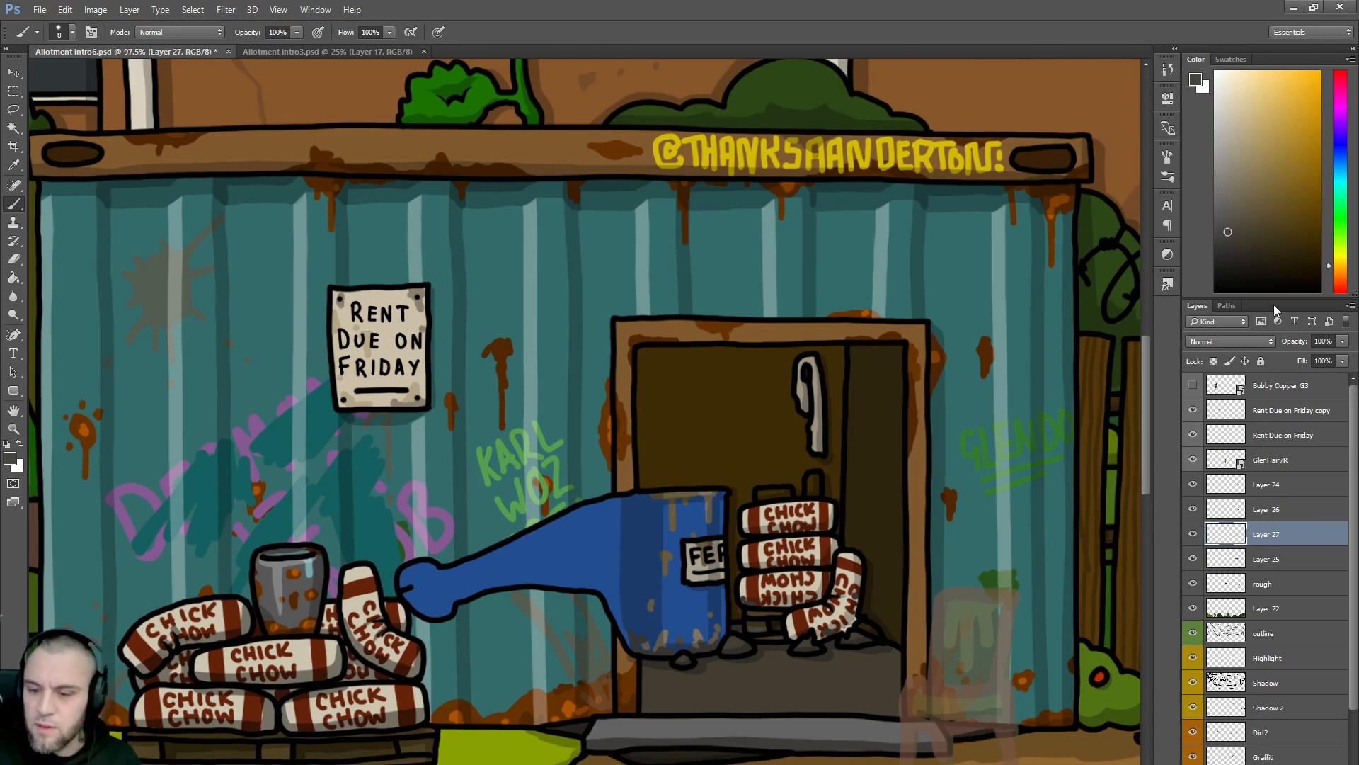
# - Paint the small mounds on the doorway floor, beneath the barrel and feed sacks, light beige on Layer 27
pyautogui.click(1255, 146)
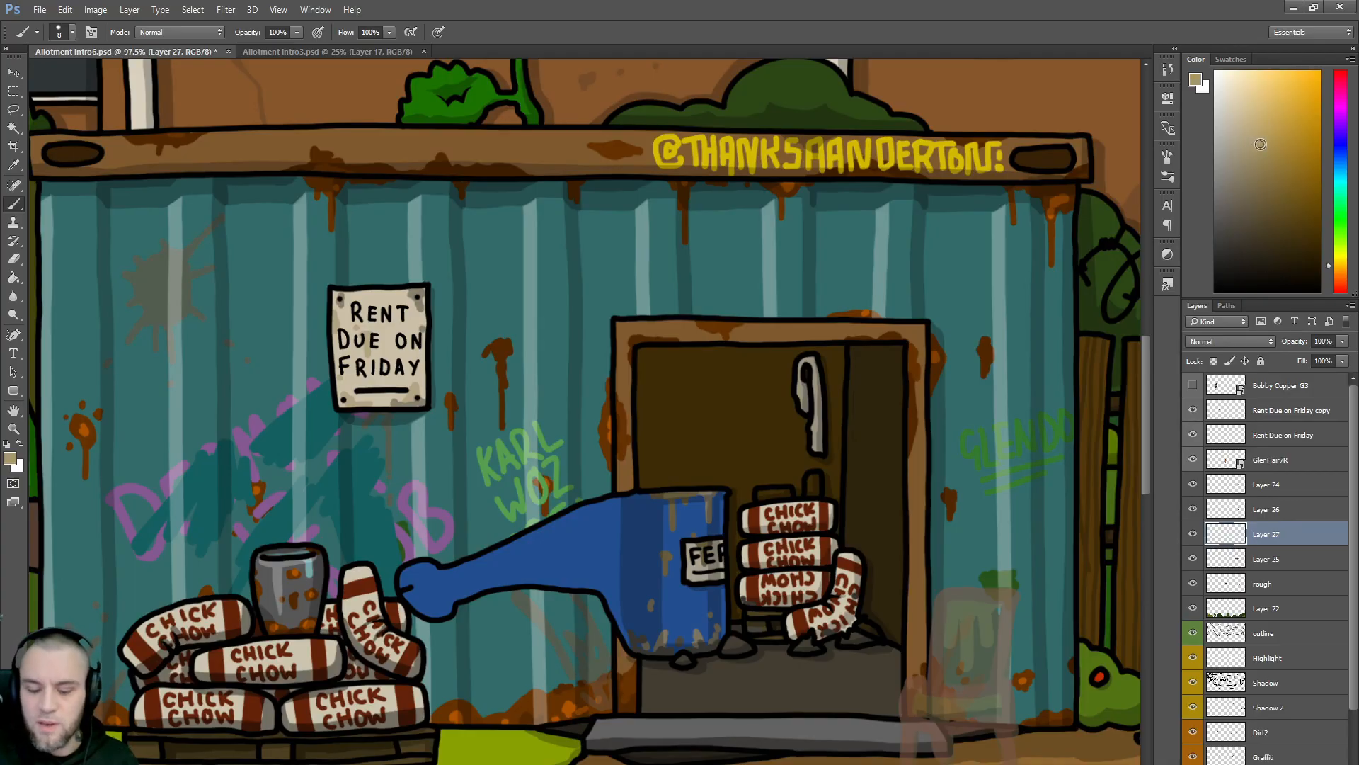
pyautogui.moveTo(801, 646); pyautogui.dragTo(878, 637)
pyautogui.moveTo(723, 651)
pyautogui.mouseDown()
pyautogui.moveTo(745, 647)
pyautogui.moveTo(681, 660)
pyautogui.mouseUp()
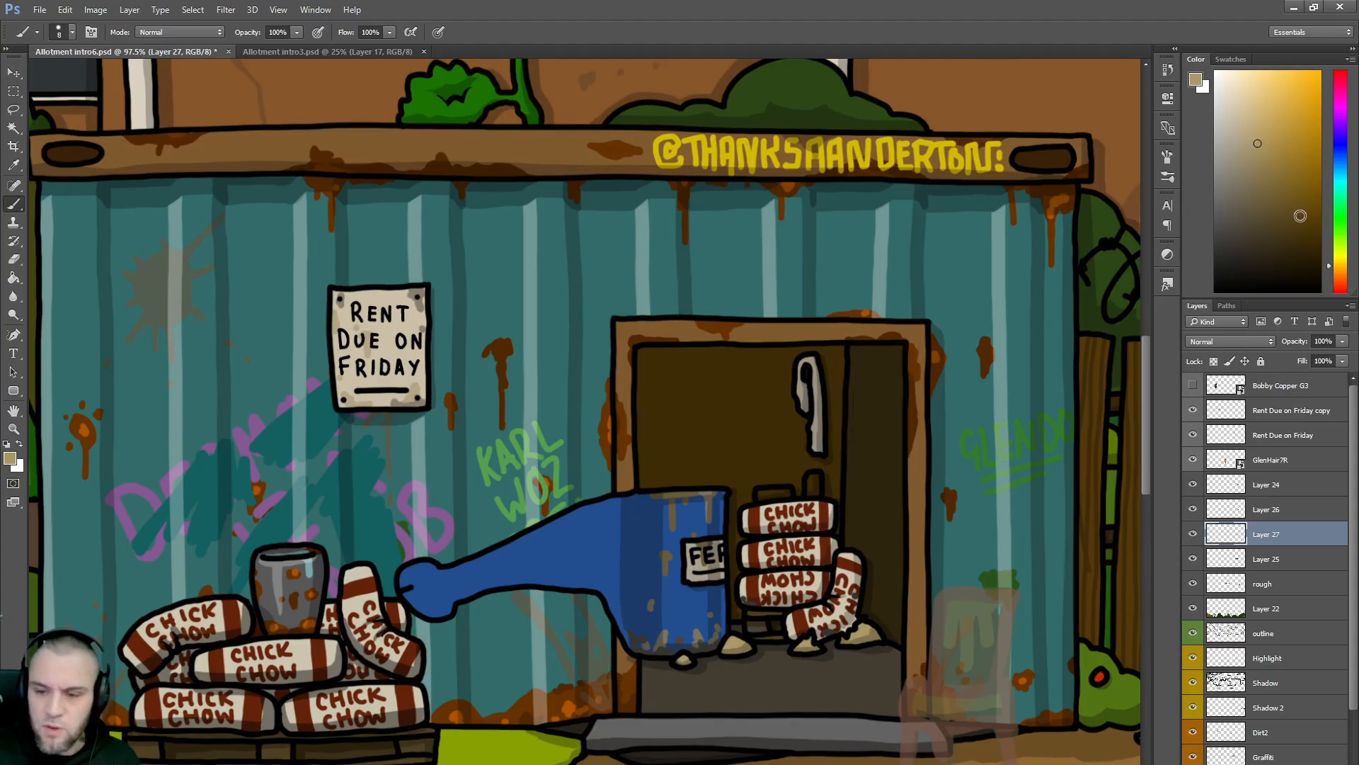
# - Paint the small flat box on top of the doorway feed sacks in muted green tones
pyautogui.moveTo(1344, 220); pyautogui.dragTo(1343, 240)
pyautogui.click(1266, 183)
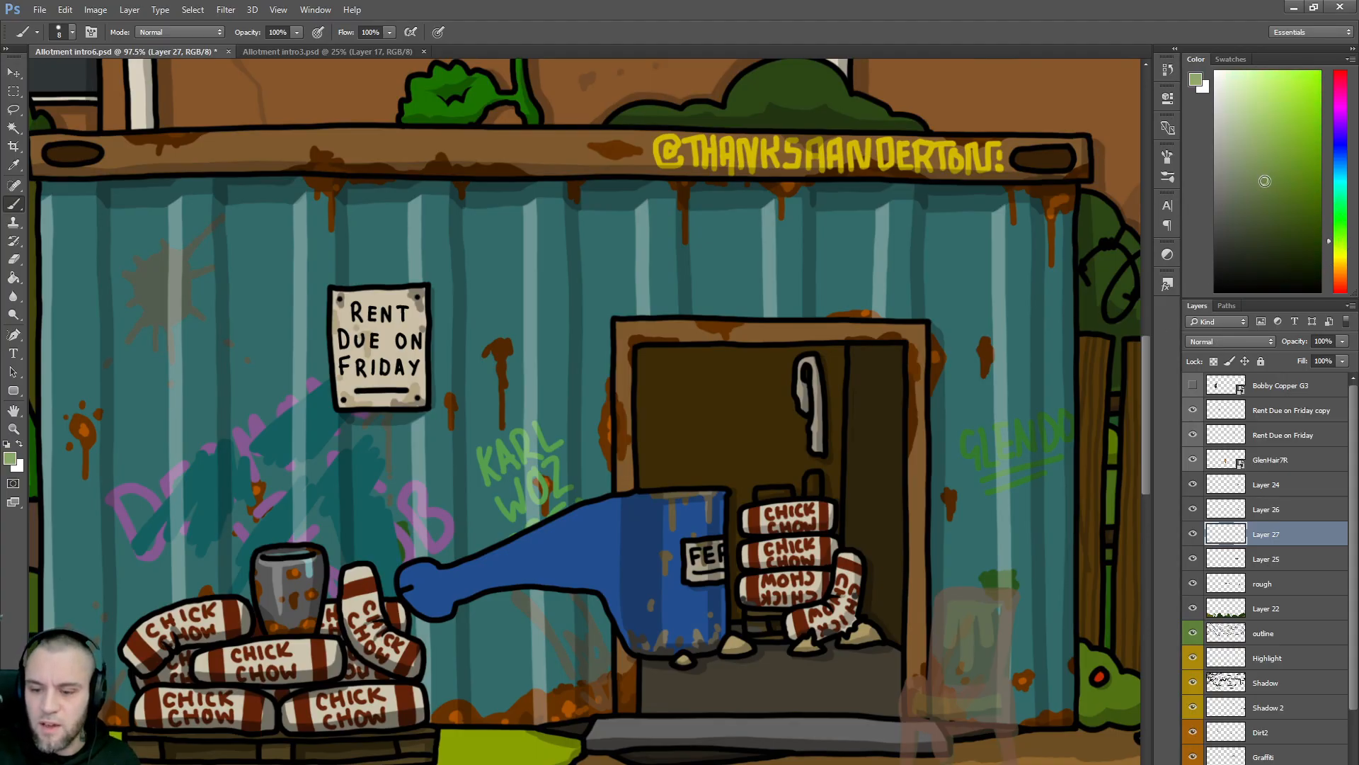
pyautogui.moveTo(760, 492); pyautogui.dragTo(790, 494)
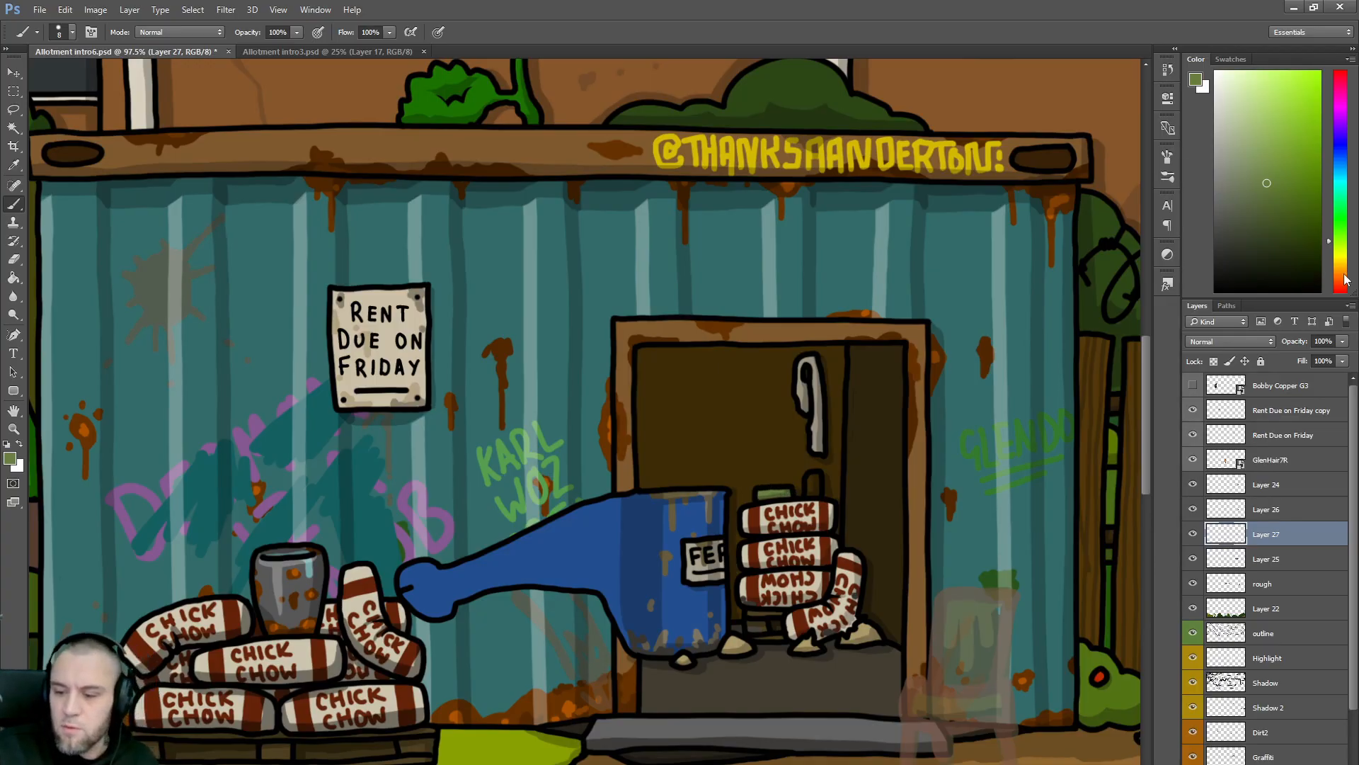
# - Paint the can on top of the doorway sacks red and add pale pink and grey details with a size 3 brush
pyautogui.moveTo(1345, 276); pyautogui.dragTo(1344, 287)
pyautogui.moveTo(810, 481); pyautogui.dragTo(821, 493)
pyautogui.click(1320, 146)
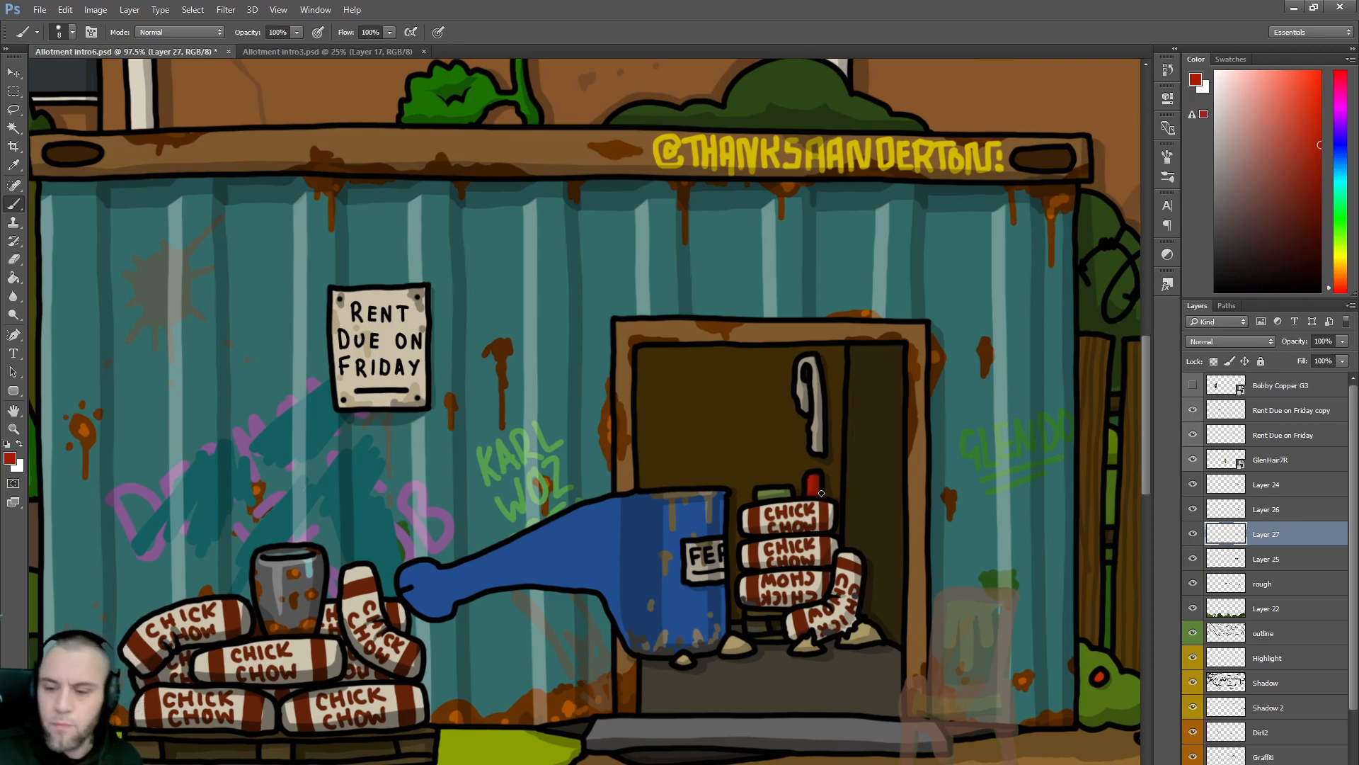
pyautogui.click(1233, 131)
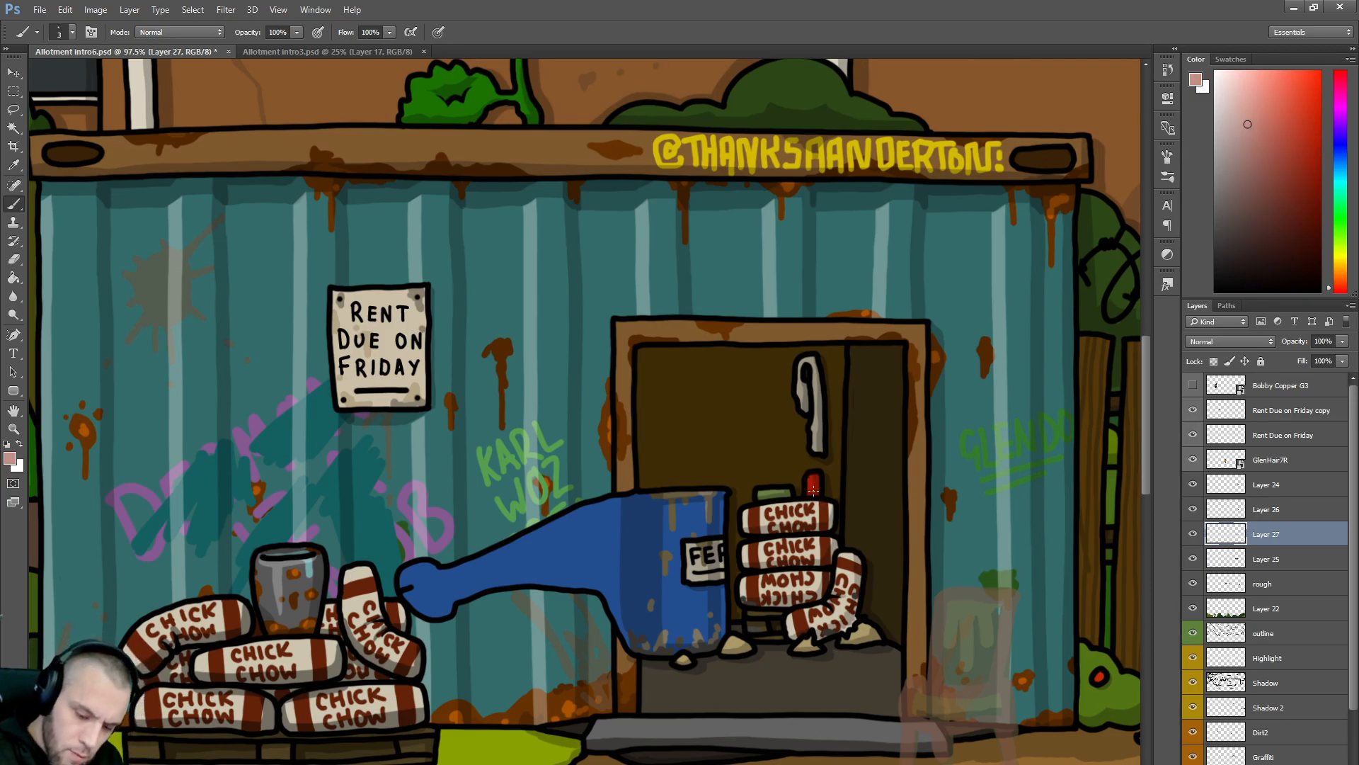
pyautogui.moveTo(812, 487); pyautogui.dragTo(816, 484)
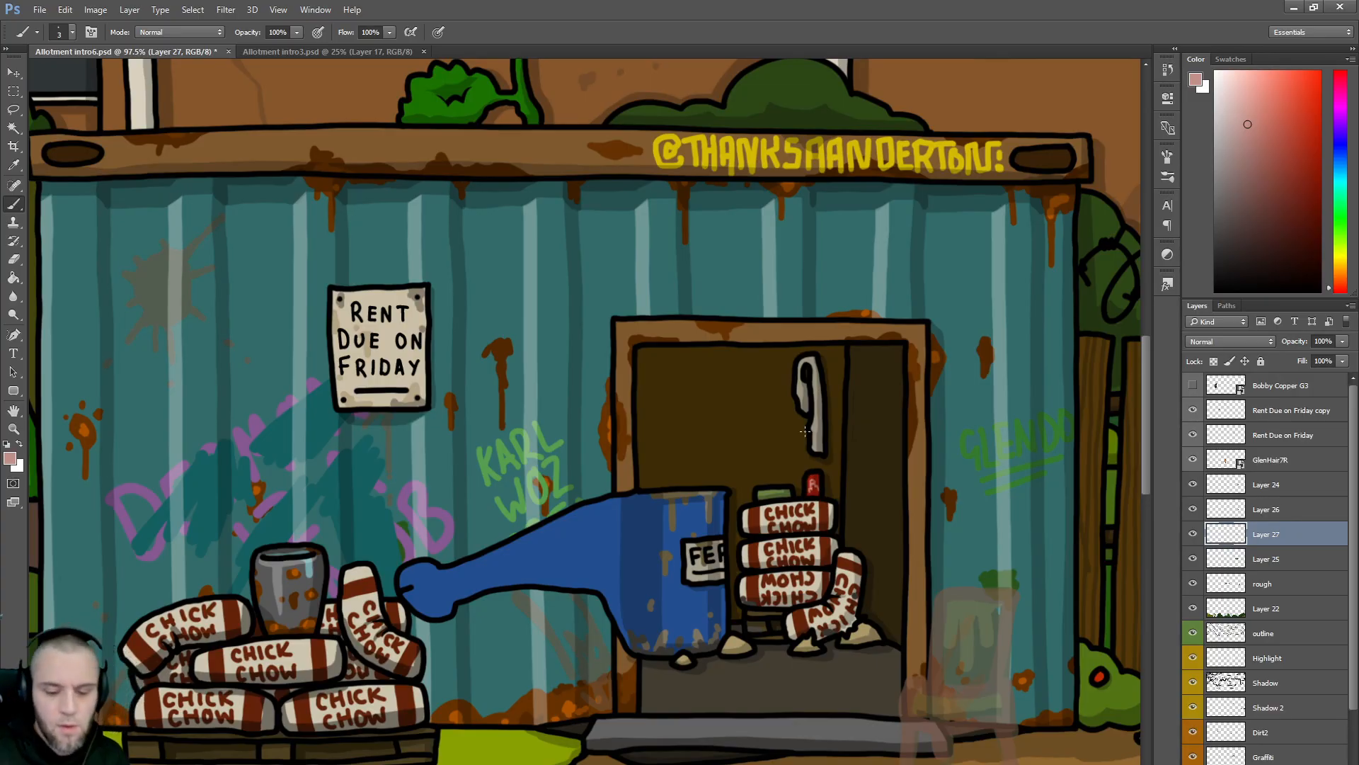
pyautogui.click(1215, 167)
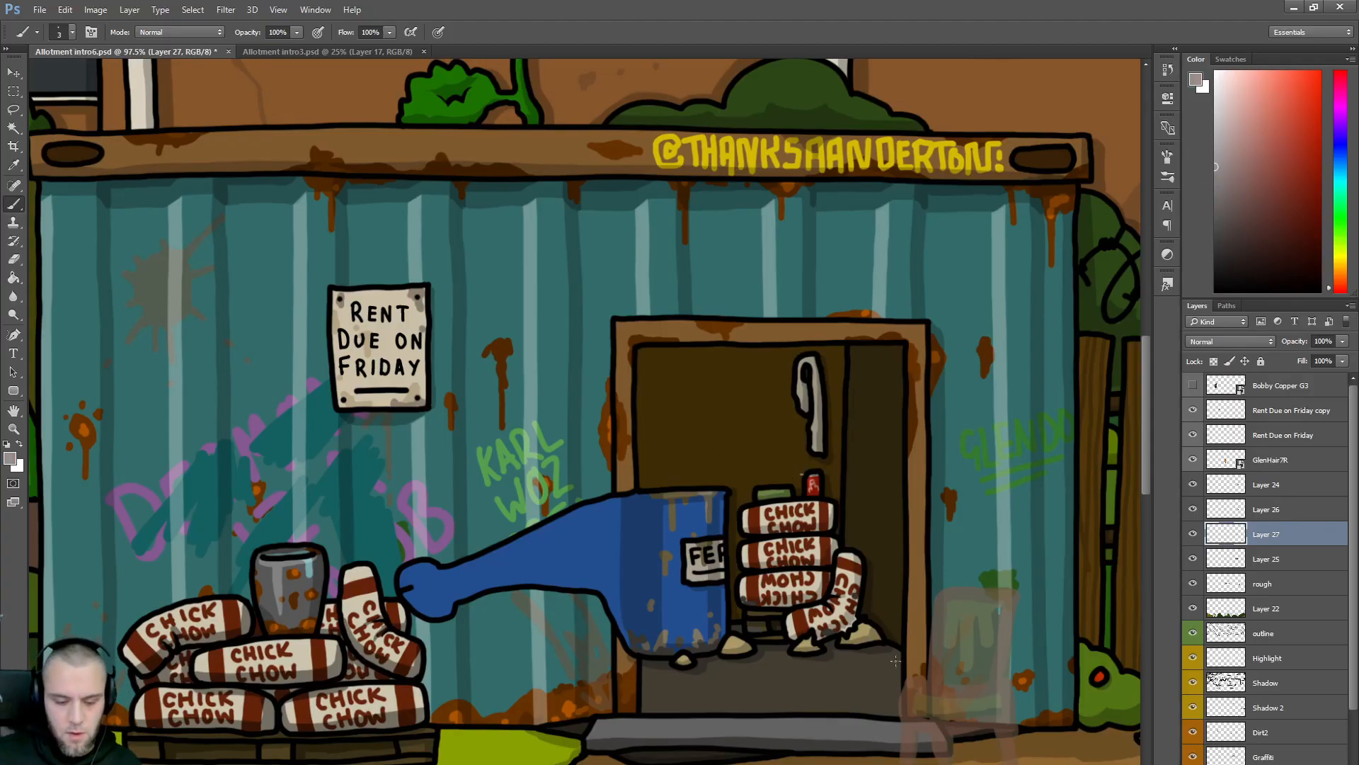
# - Check the doorway objects by toggling Layer 25, and merge Layers 24, 26, 27 and 25 into one layer
pyautogui.scroll(-3, 922, 673)
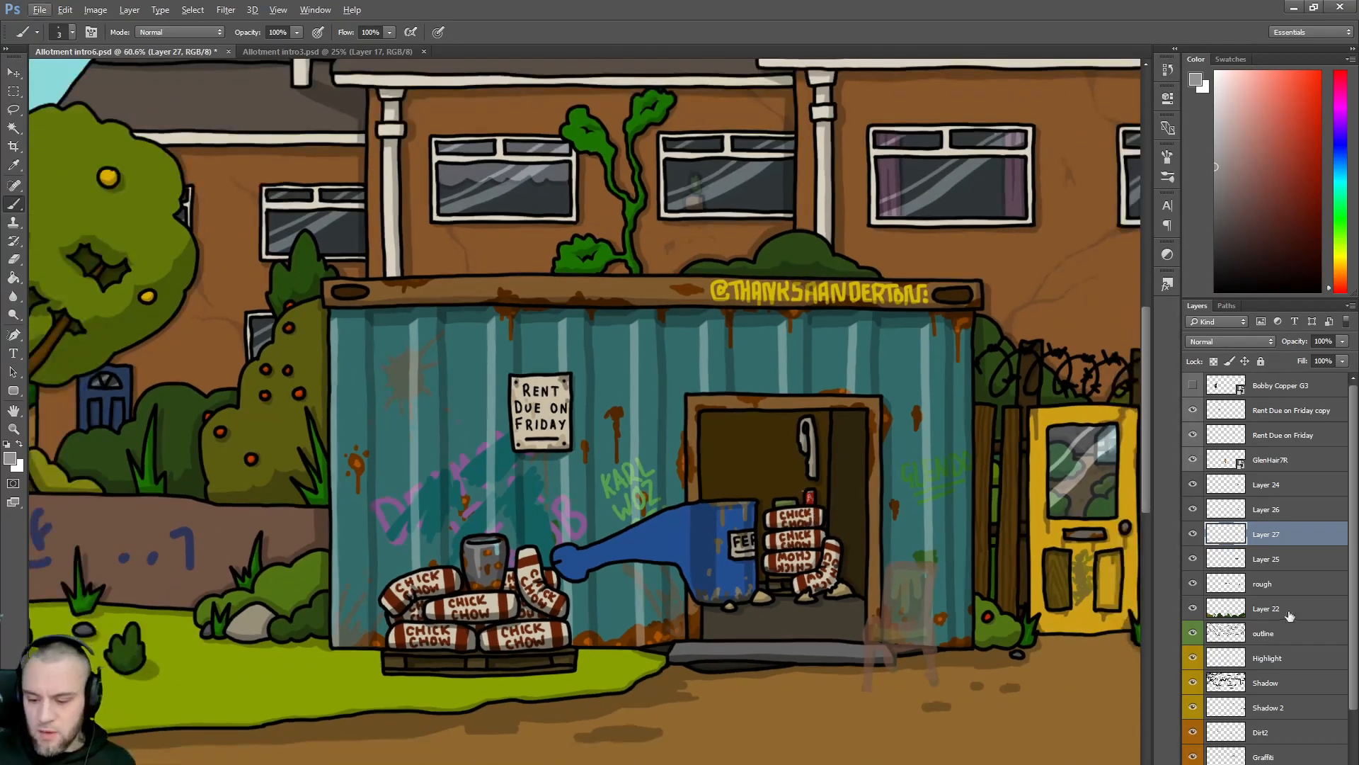
pyautogui.click(1192, 559)
pyautogui.click(1192, 559)
pyautogui.scroll(3, 814, 471)
pyautogui.scroll(1, 815, 471)
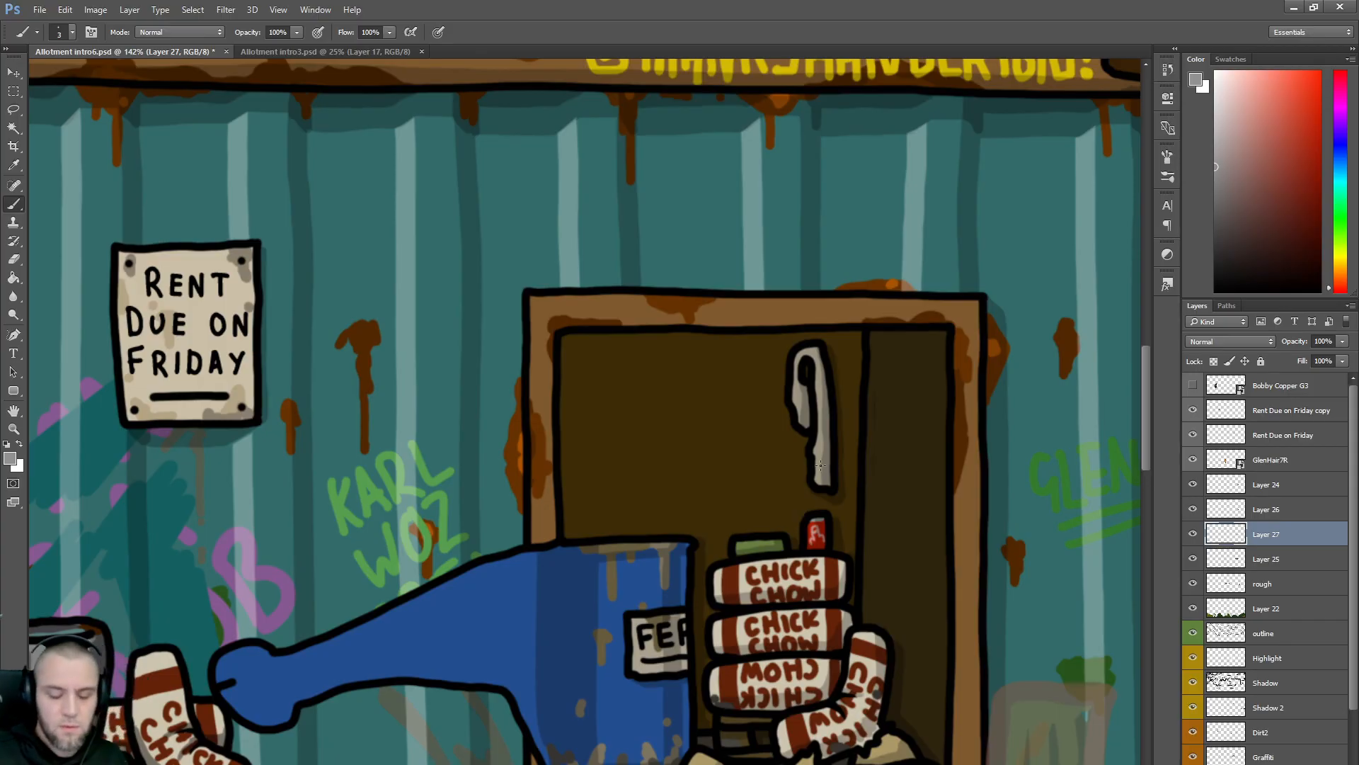
pyautogui.scroll(-10, 821, 500)
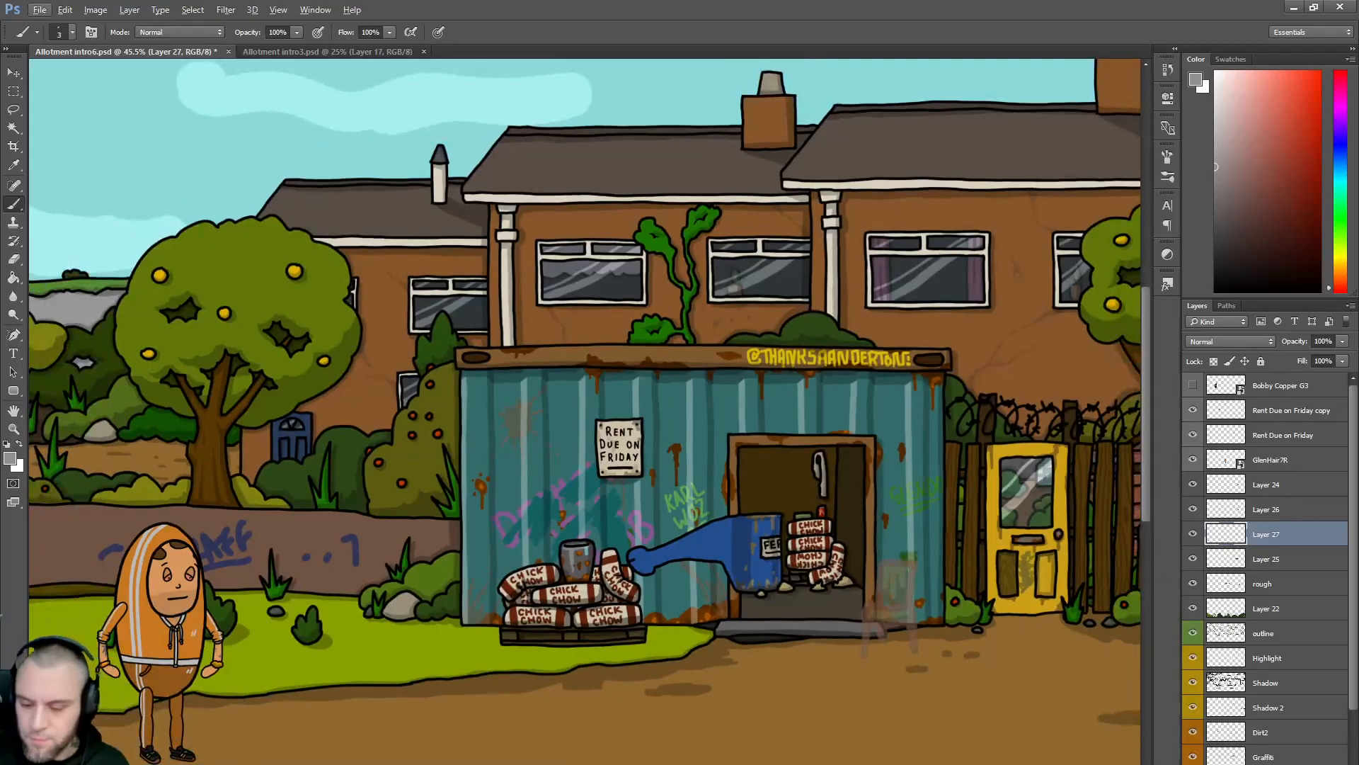
pyautogui.click(1274, 568)
pyautogui.keyDown('shift'); pyautogui.click(1255, 489); pyautogui.keyUp('shift')
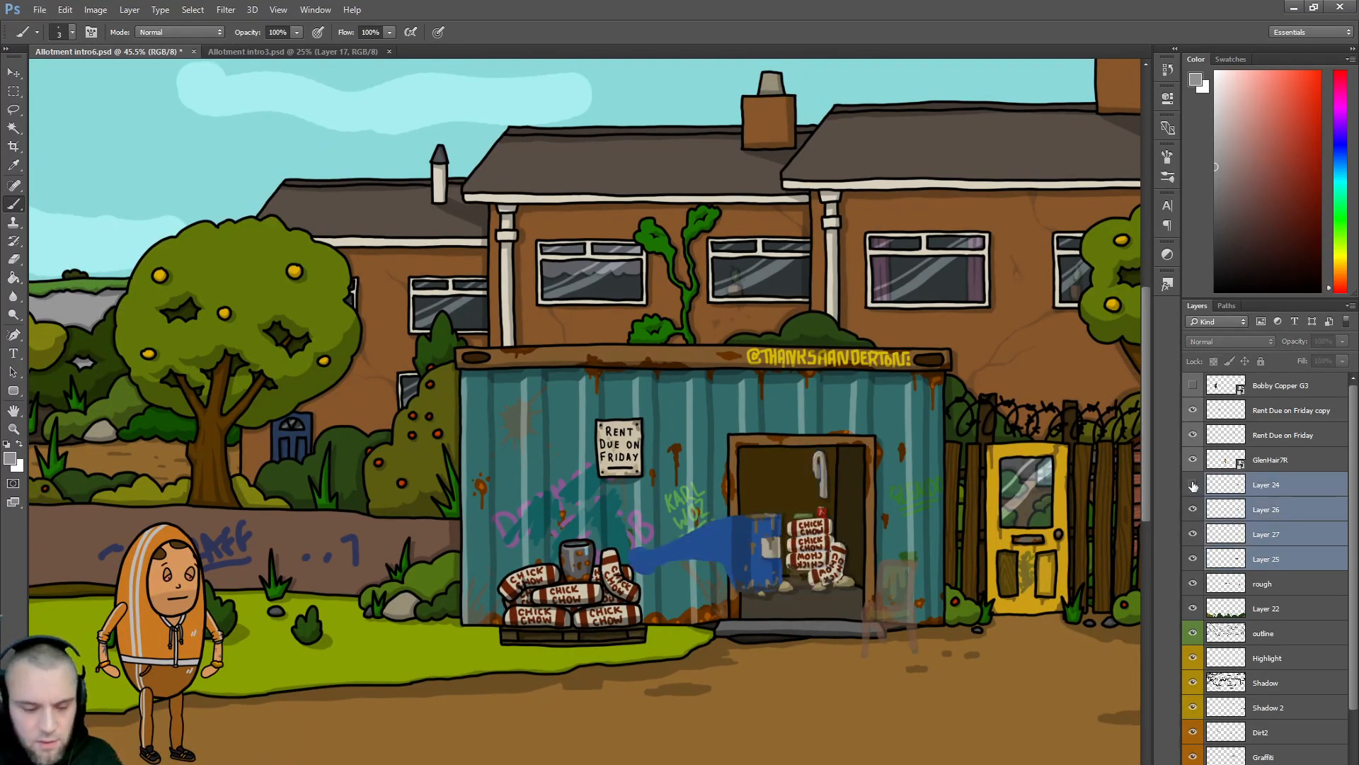
pyautogui.rightClick(1273, 490)
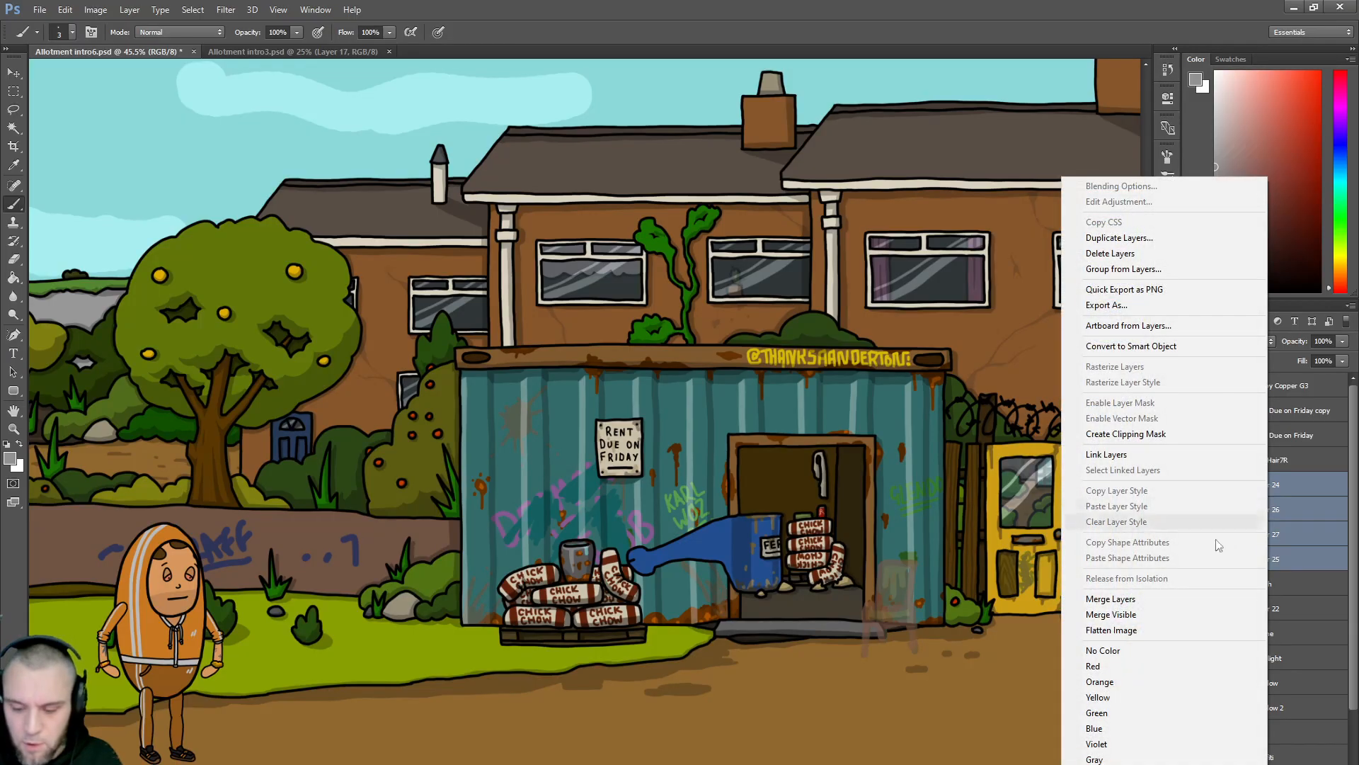
pyautogui.click(1122, 600)
# - Move the merged Layer 24 beneath the Colour layer and Layer 21, and merge it with Layer 11
pyautogui.moveTo(1271, 485); pyautogui.dragTo(1268, 763)
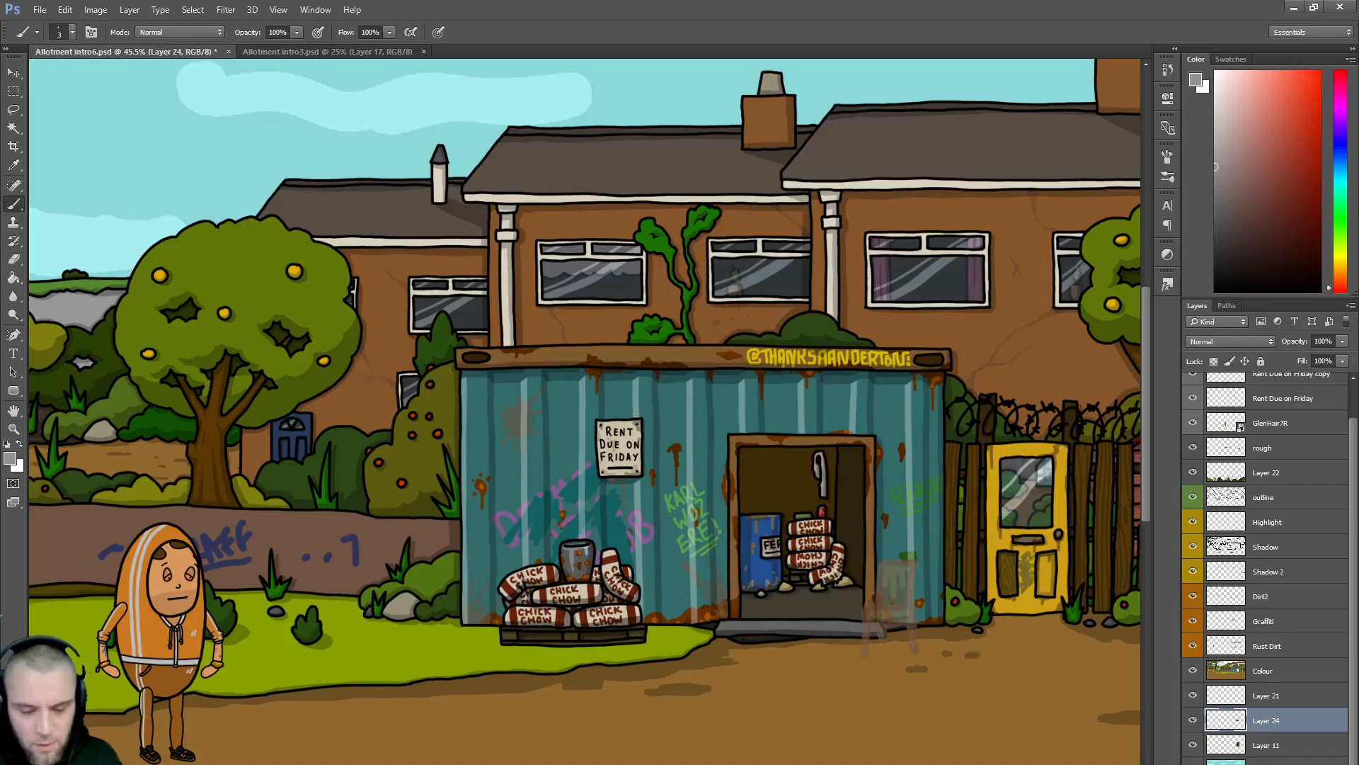
pyautogui.keyDown('shift'); pyautogui.click(1265, 745); pyautogui.keyUp('shift')
pyautogui.rightClick(1265, 726)
pyautogui.click(1203, 492)
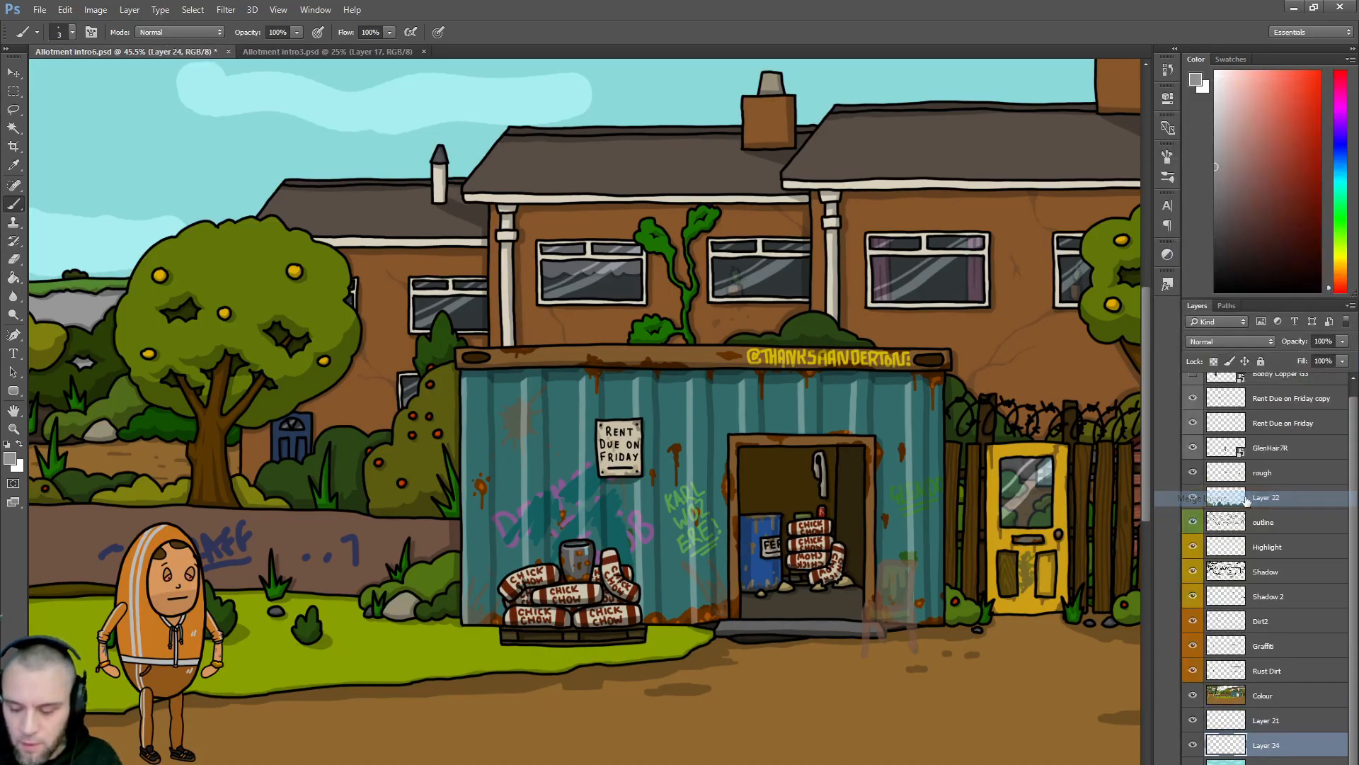
pyautogui.click(1193, 746)
pyautogui.click(1192, 745)
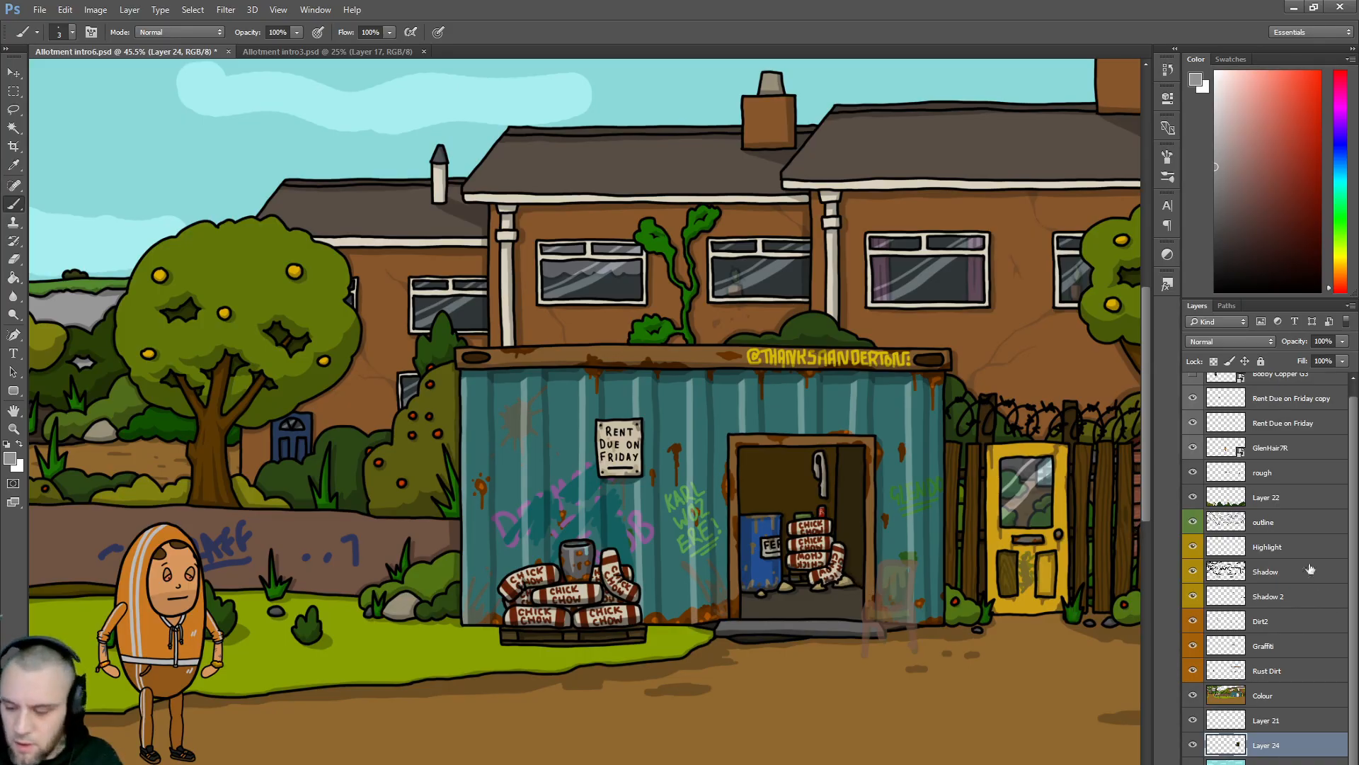
# - Identify the remaining sketch by toggling the rough layer and add a new layer directly above it
pyautogui.click(1267, 524)
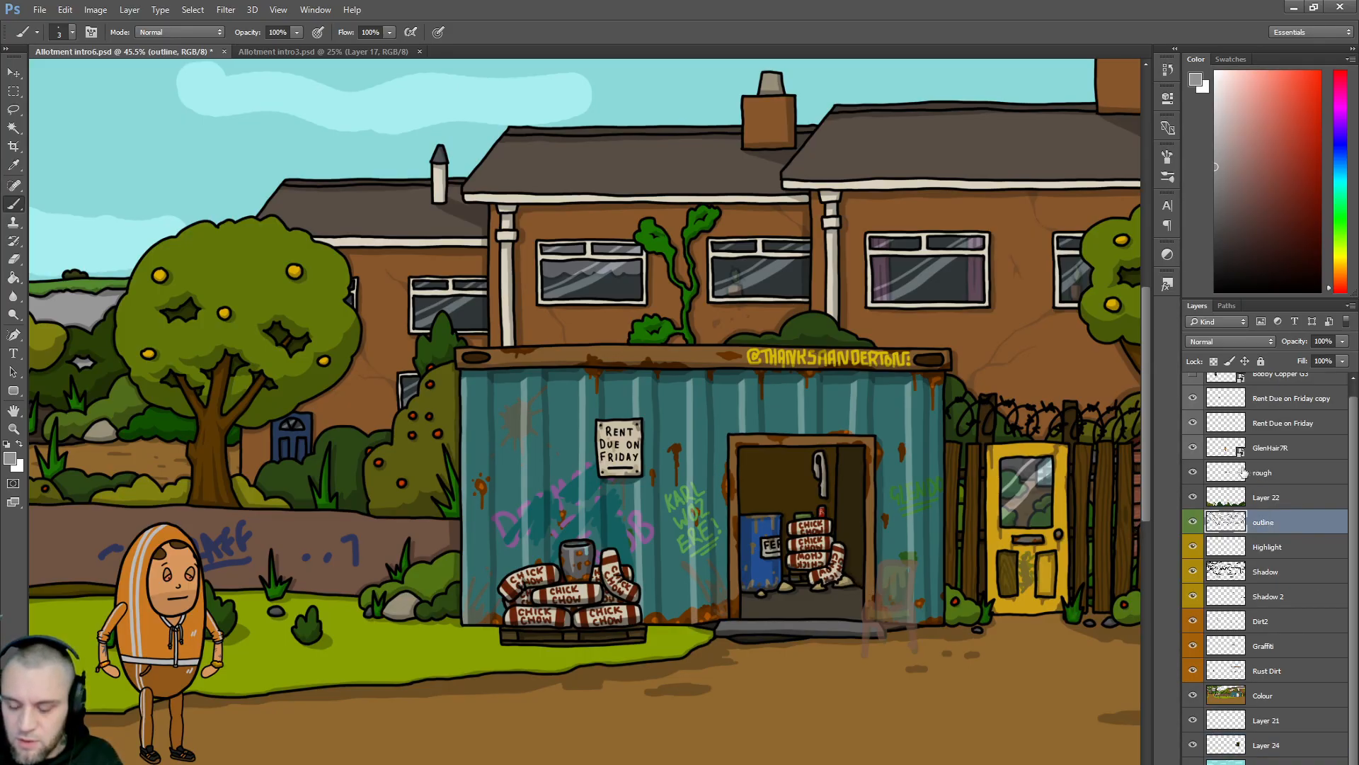
pyautogui.click(1193, 472)
pyautogui.click(1193, 472)
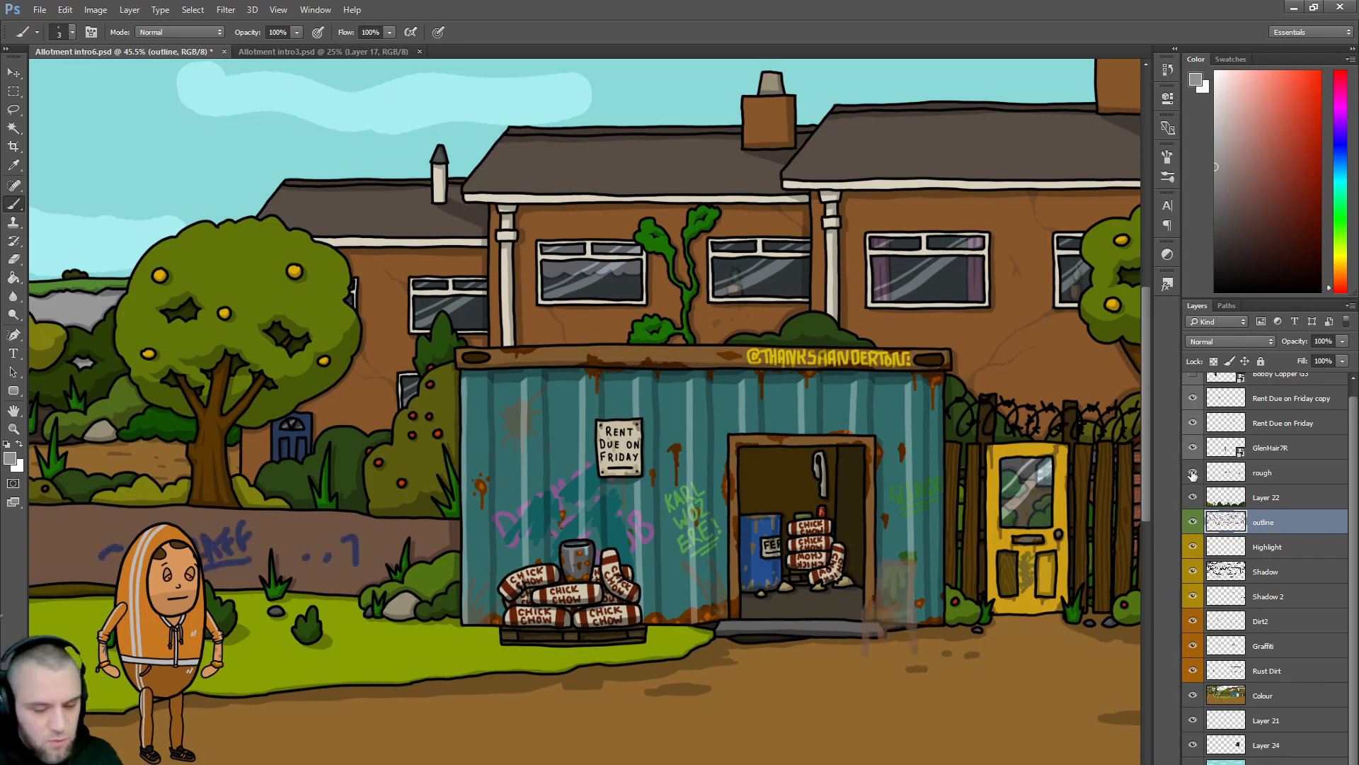
pyautogui.click(1271, 476)
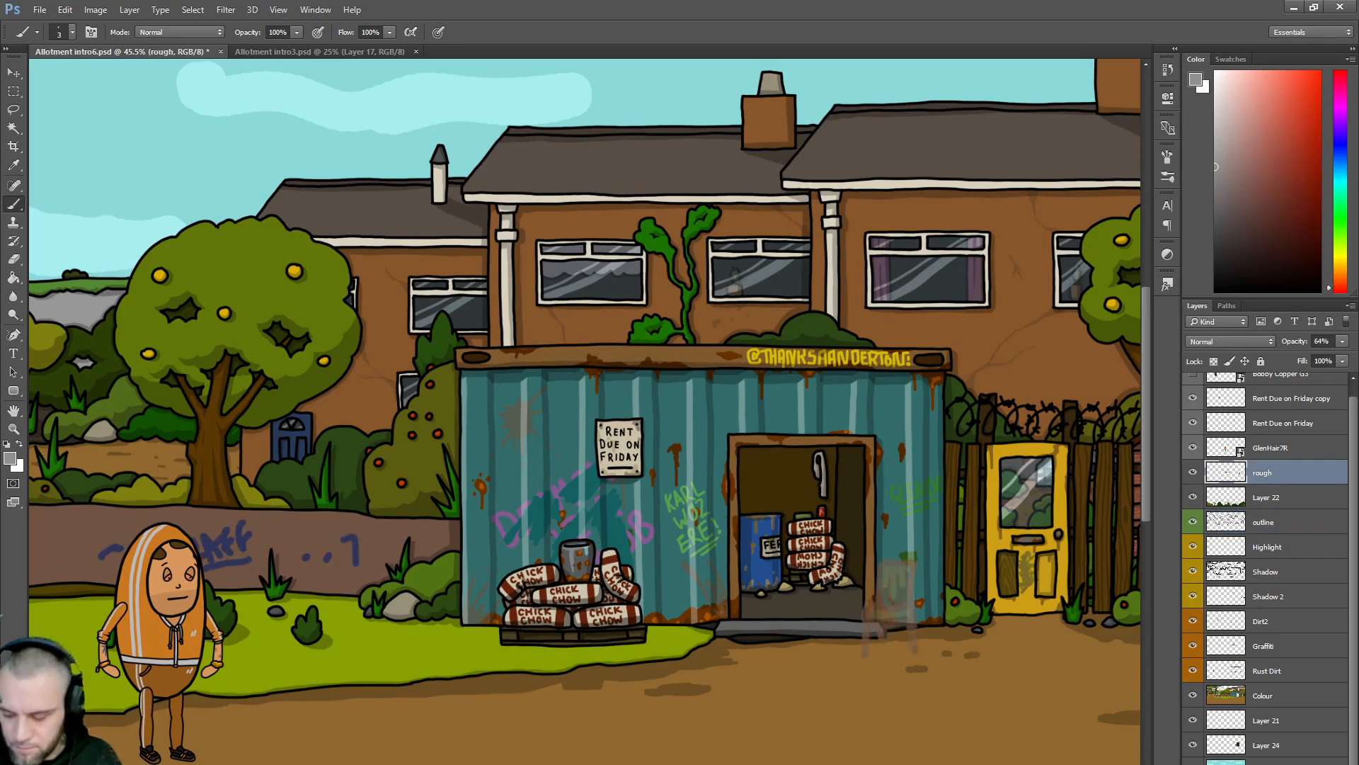
pyautogui.hotkey('ctrl', 'shift', 'alt', 'n')
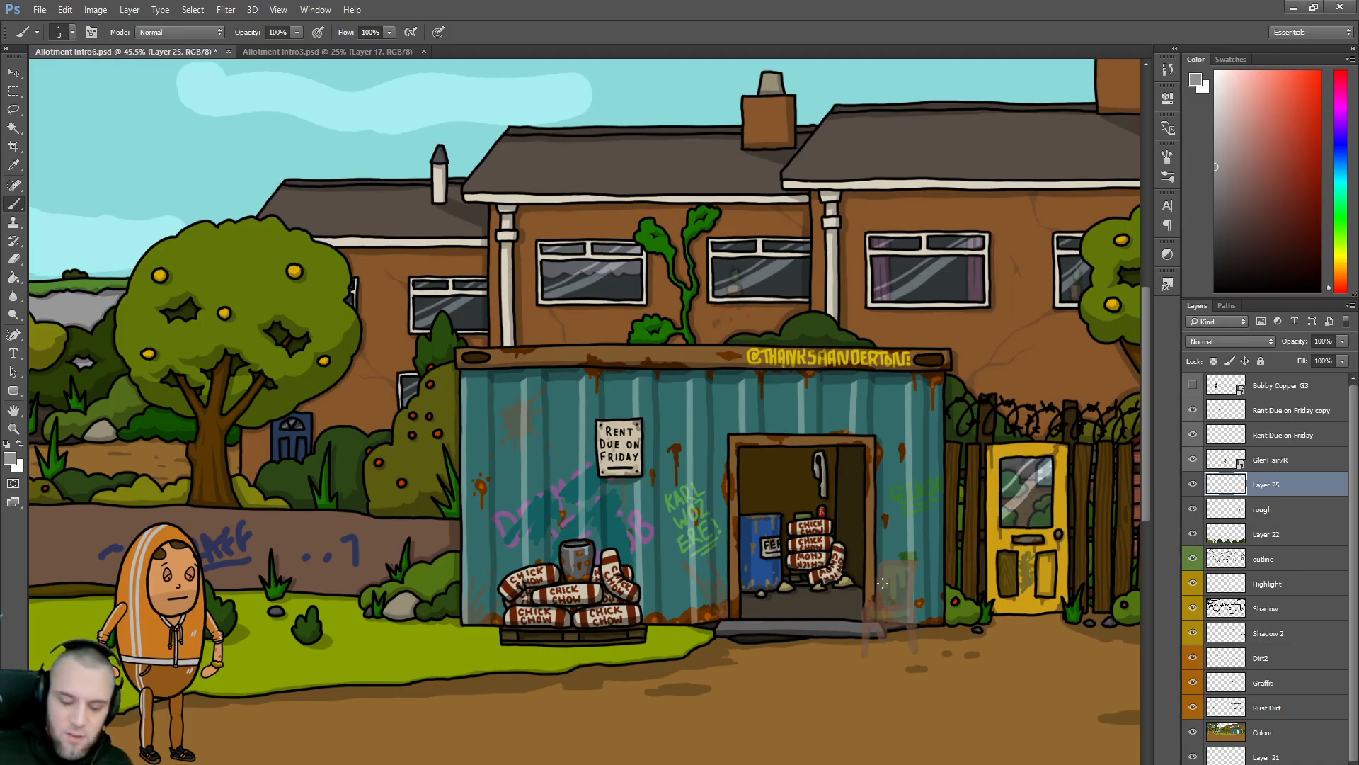
# - Outline the chair's seat beside the doorway in black with a size 8 brush, following the rough sketch
pyautogui.scroll(5, 883, 583)
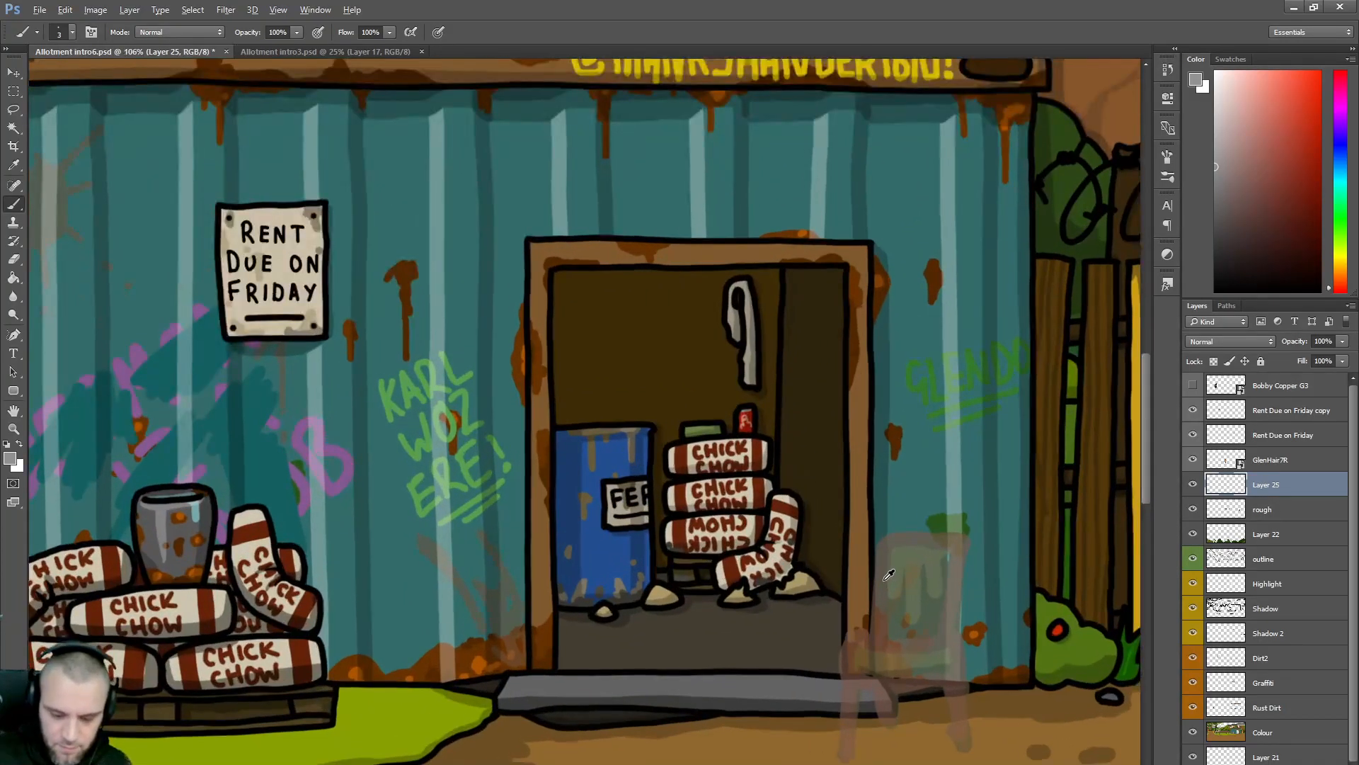
pyautogui.scroll(1, 975, 630)
pyautogui.scroll(-1, 975, 630)
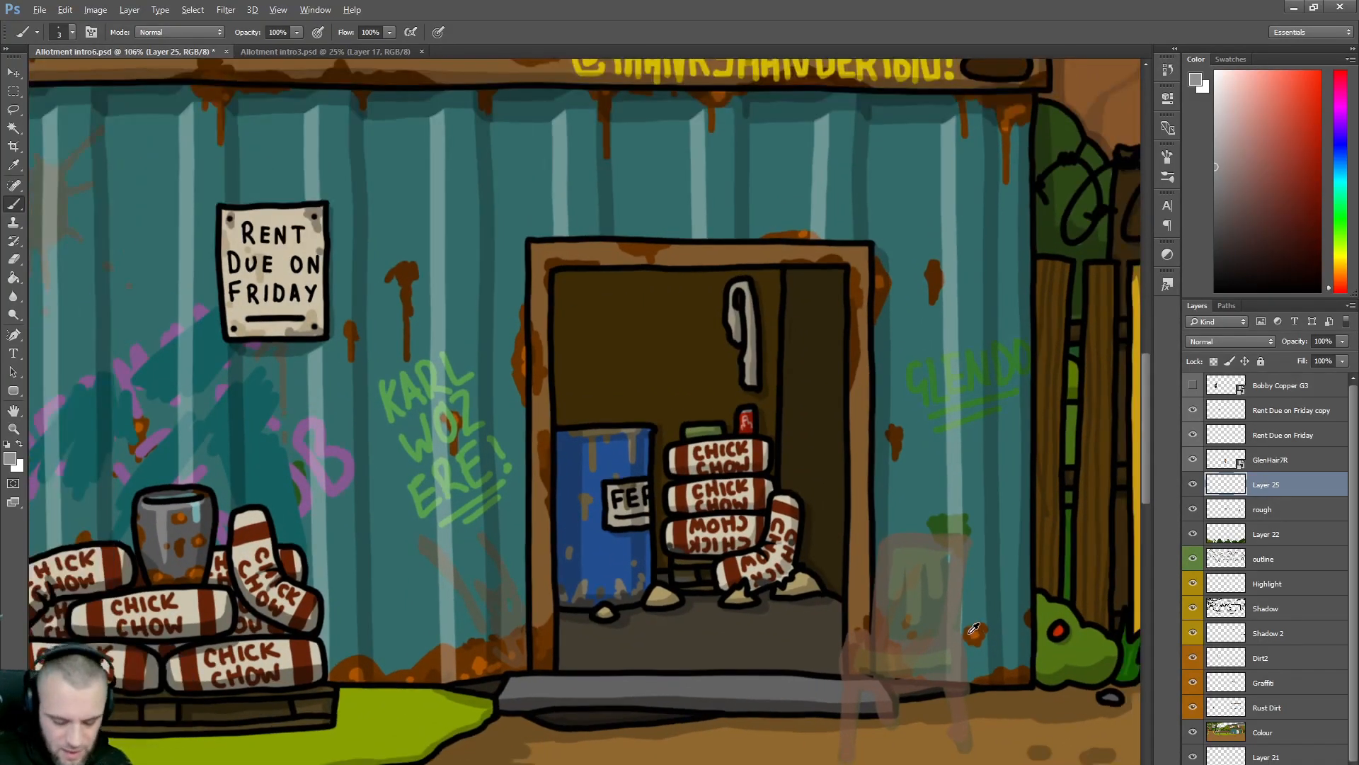
pyautogui.press('d')
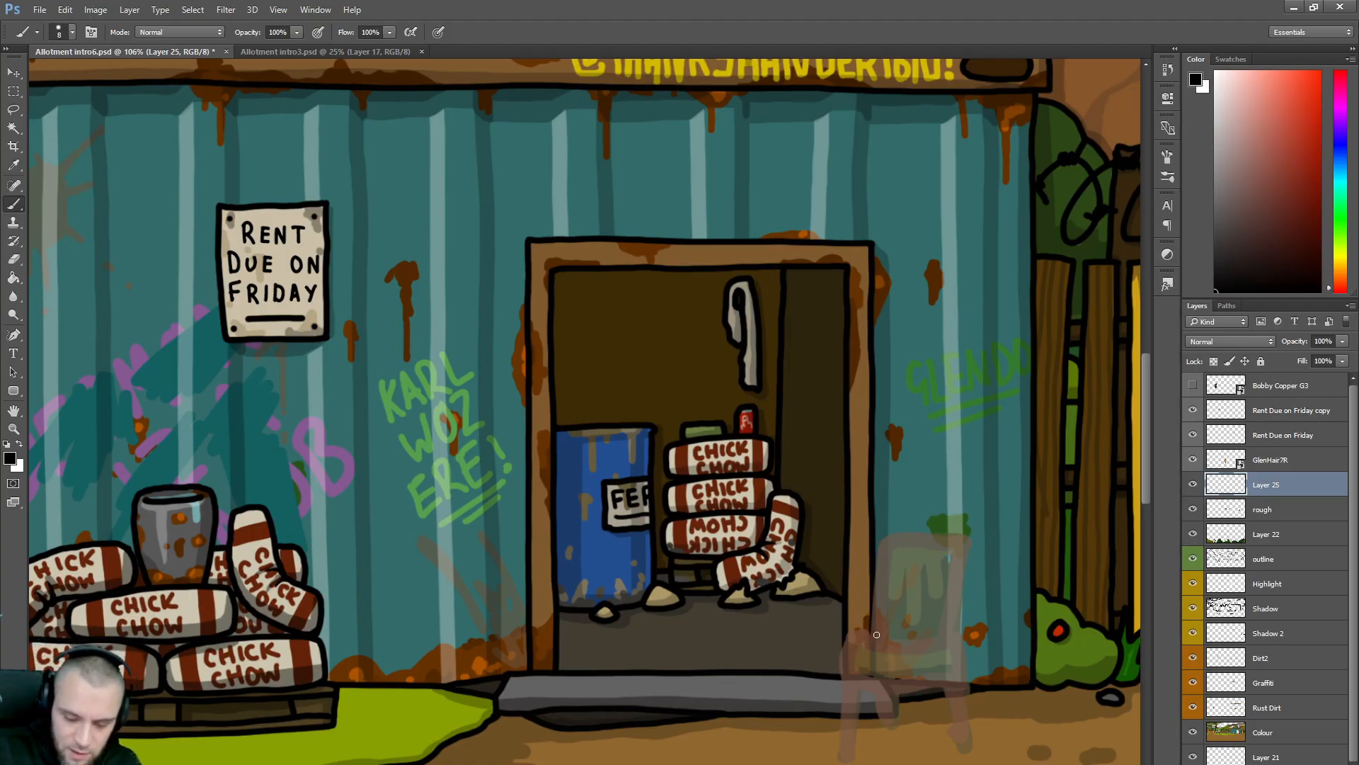
pyautogui.moveTo(869, 635); pyautogui.dragTo(837, 660)
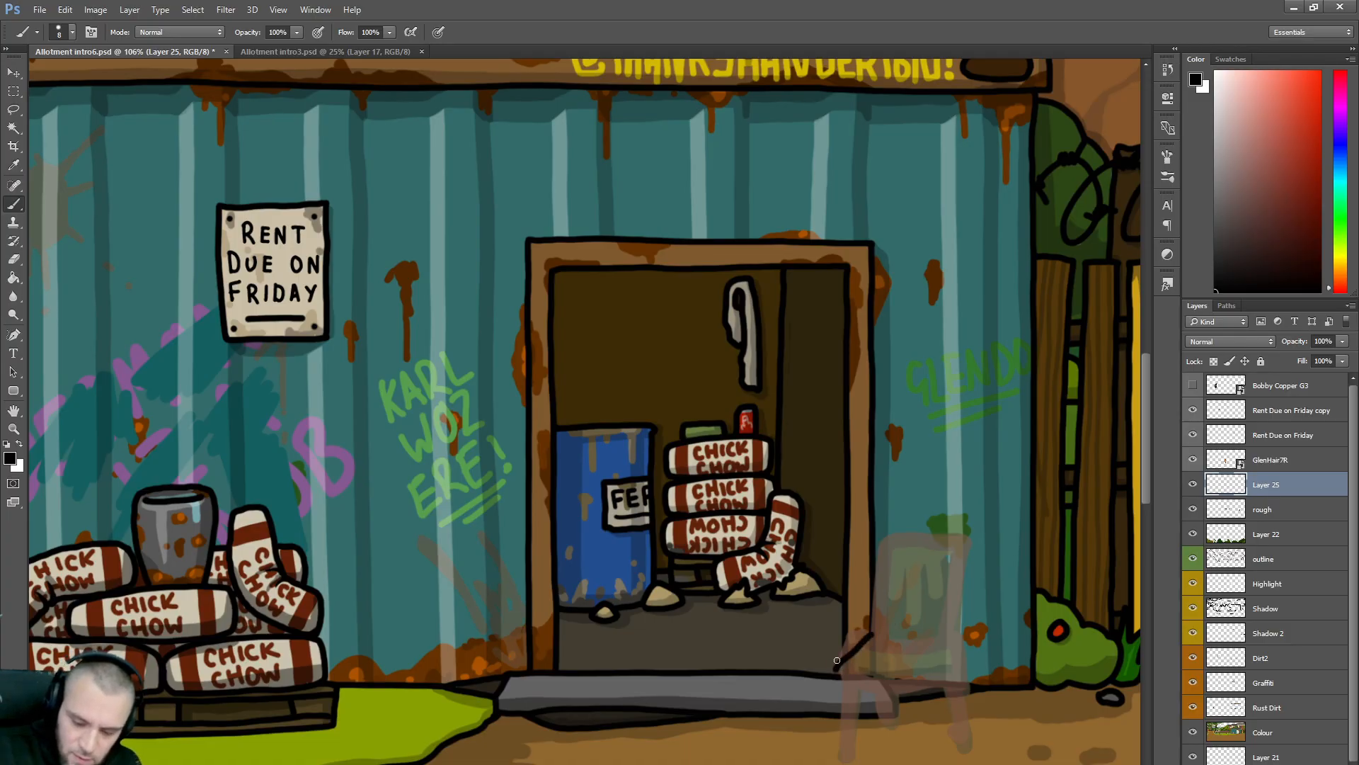
pyautogui.moveTo(954, 637); pyautogui.dragTo(965, 684)
pyautogui.moveTo(839, 667)
pyautogui.mouseDown()
pyautogui.moveTo(835, 682)
pyautogui.moveTo(854, 687)
pyautogui.moveTo(968, 689)
pyautogui.mouseUp()
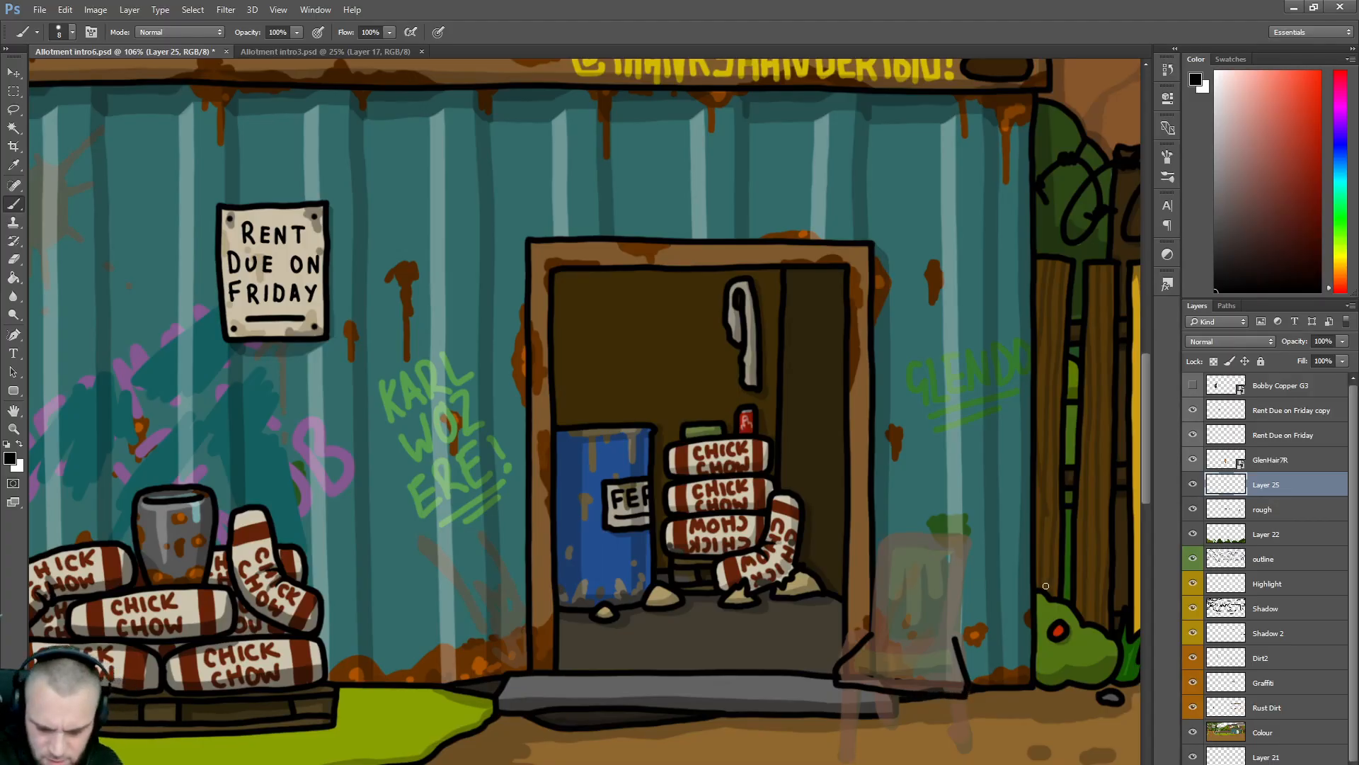
pyautogui.hotkey('ctrl', 'z')
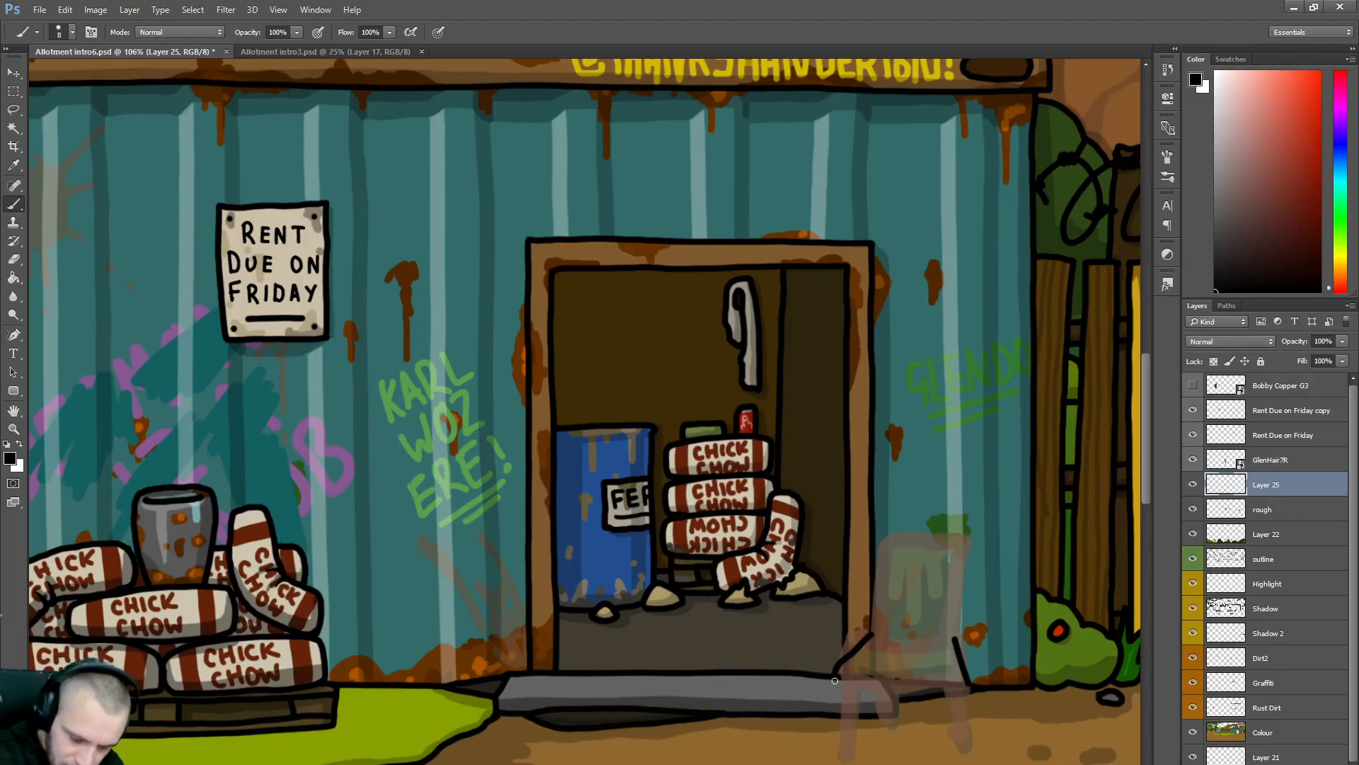
pyautogui.moveTo(842, 685); pyautogui.dragTo(956, 696)
pyautogui.moveTo(872, 634); pyautogui.dragTo(953, 638)
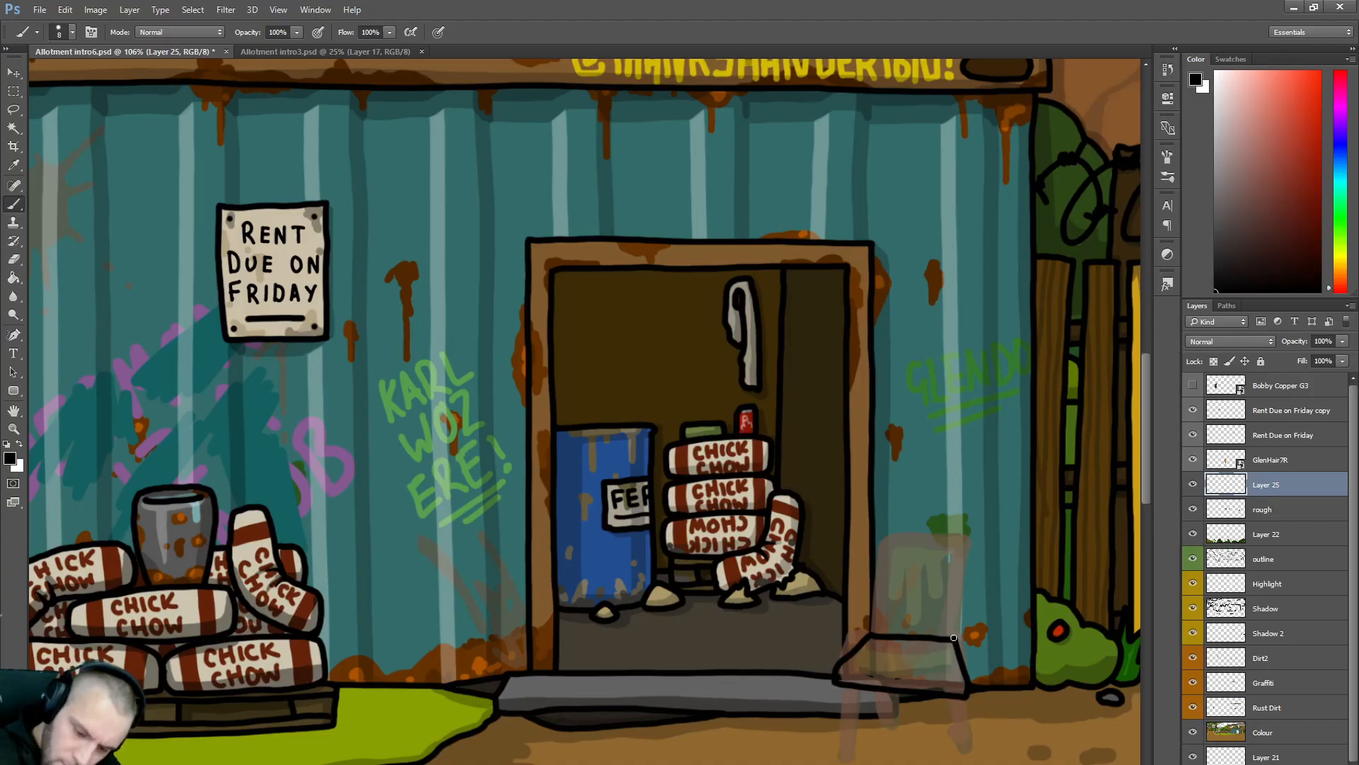
# - Outline the chair's two back posts and its curved backrest in black on Layer 25
pyautogui.moveTo(870, 634)
pyautogui.mouseDown()
pyautogui.moveTo(882, 538)
pyautogui.moveTo(947, 541)
pyautogui.moveTo(965, 551)
pyautogui.moveTo(965, 575)
pyautogui.mouseUp()
pyautogui.hotkey('ctrl', 'z')
pyautogui.moveTo(955, 633); pyautogui.dragTo(964, 552)
pyautogui.hotkey('ctrl', 'z')
pyautogui.moveTo(956, 637)
pyautogui.mouseDown()
pyautogui.moveTo(963, 566)
pyautogui.moveTo(948, 627)
pyautogui.moveTo(947, 570)
pyautogui.mouseUp()
pyautogui.moveTo(881, 633)
pyautogui.mouseDown()
pyautogui.moveTo(873, 567)
pyautogui.moveTo(882, 633)
pyautogui.moveTo(885, 561)
pyautogui.mouseUp()
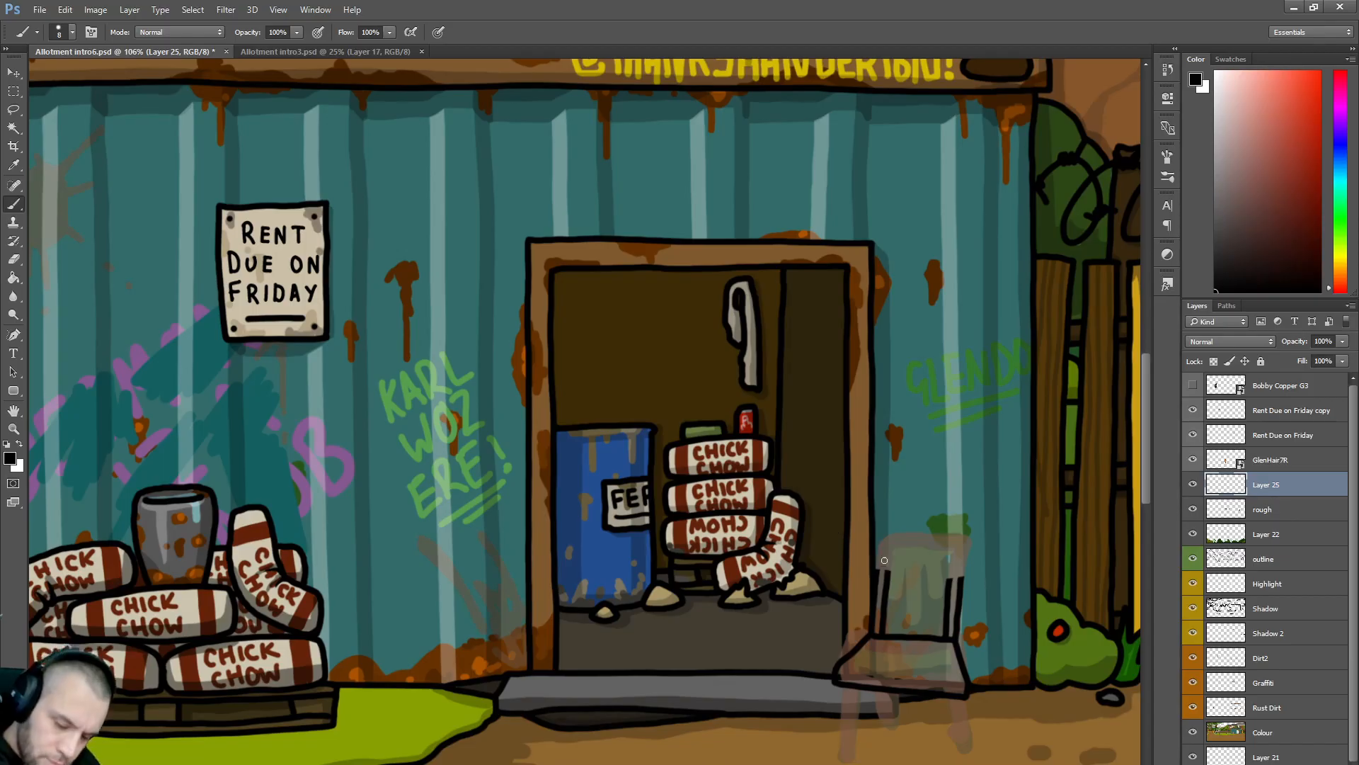
pyautogui.moveTo(874, 566)
pyautogui.mouseDown()
pyautogui.moveTo(965, 576)
pyautogui.moveTo(963, 540)
pyautogui.mouseUp()
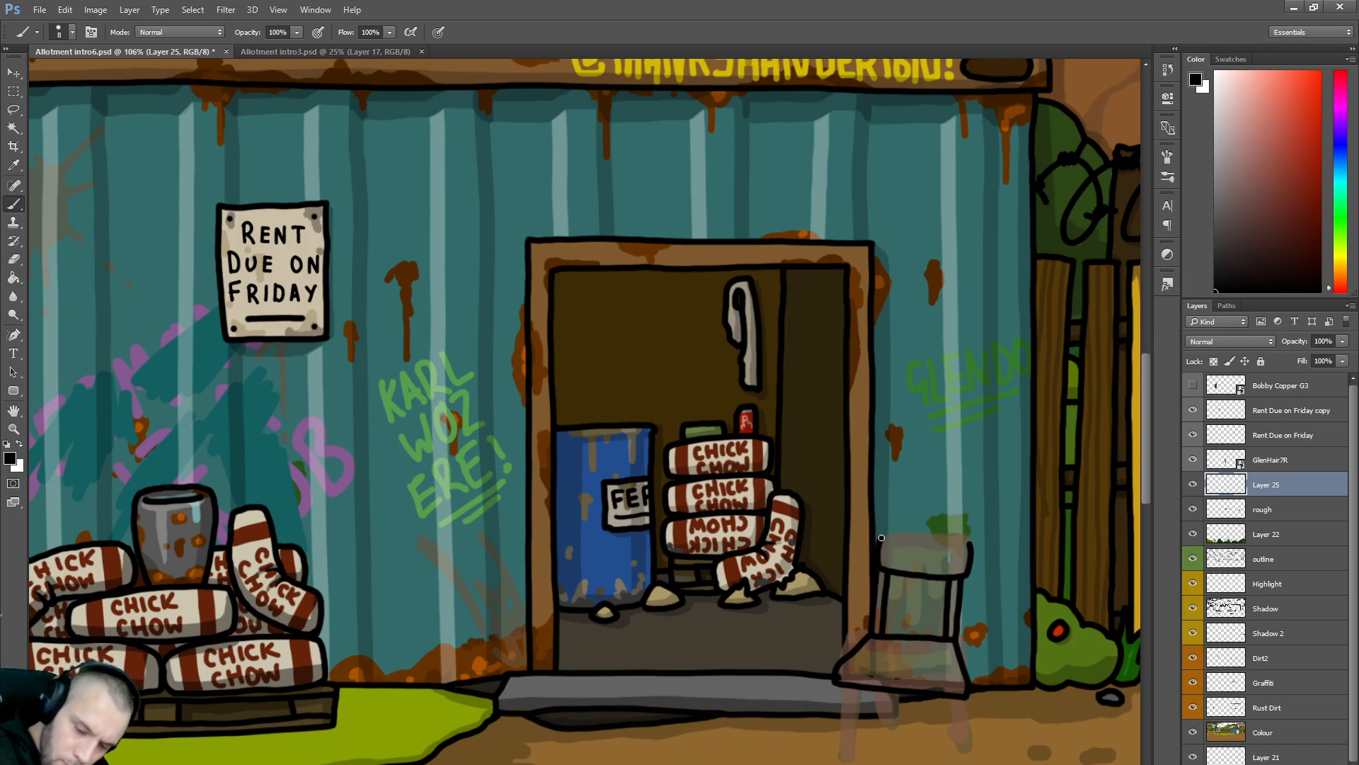
pyautogui.moveTo(881, 534); pyautogui.dragTo(968, 543)
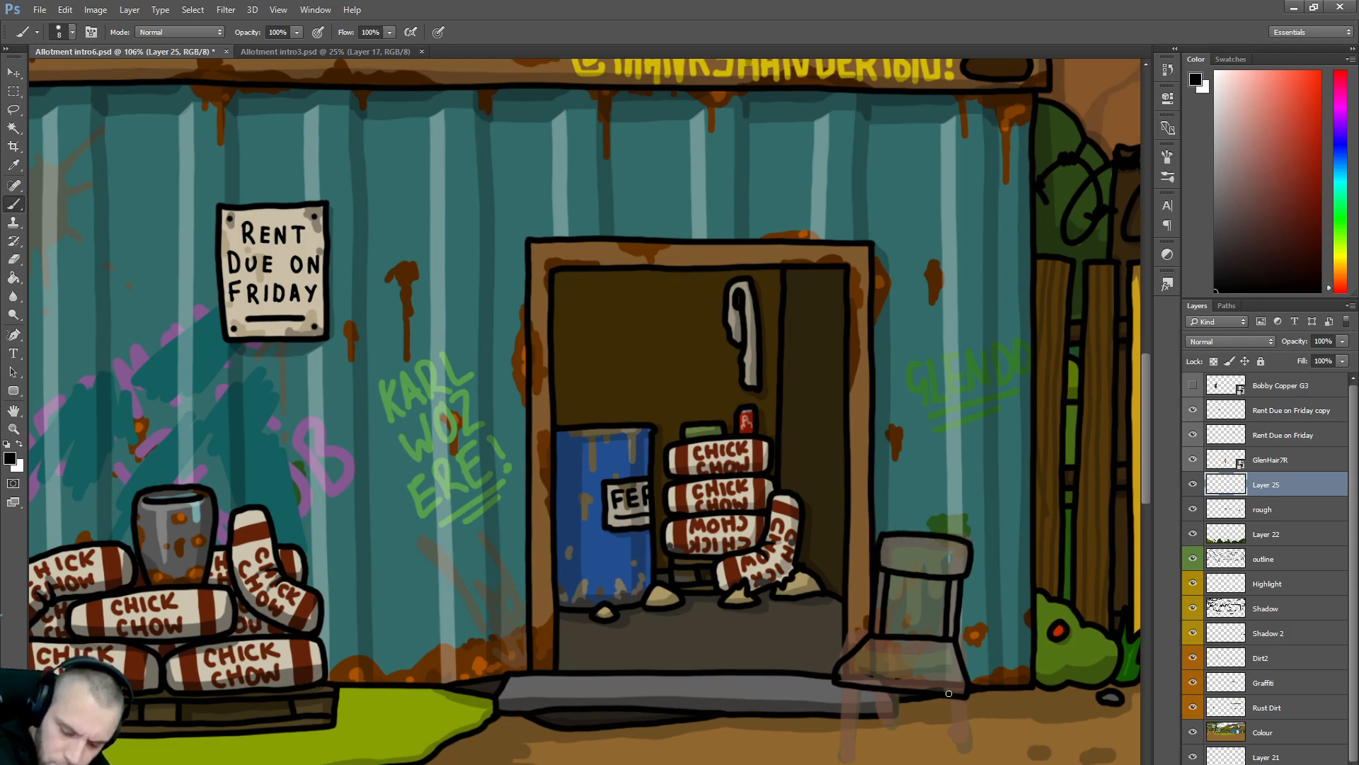
# - Outline the chair's front and back legs in black beneath the seat
pyautogui.moveTo(860, 691)
pyautogui.mouseDown()
pyautogui.moveTo(851, 753)
pyautogui.moveTo(842, 682)
pyautogui.moveTo(846, 754)
pyautogui.moveTo(857, 688)
pyautogui.mouseUp()
pyautogui.hotkey('ctrl', 'z')
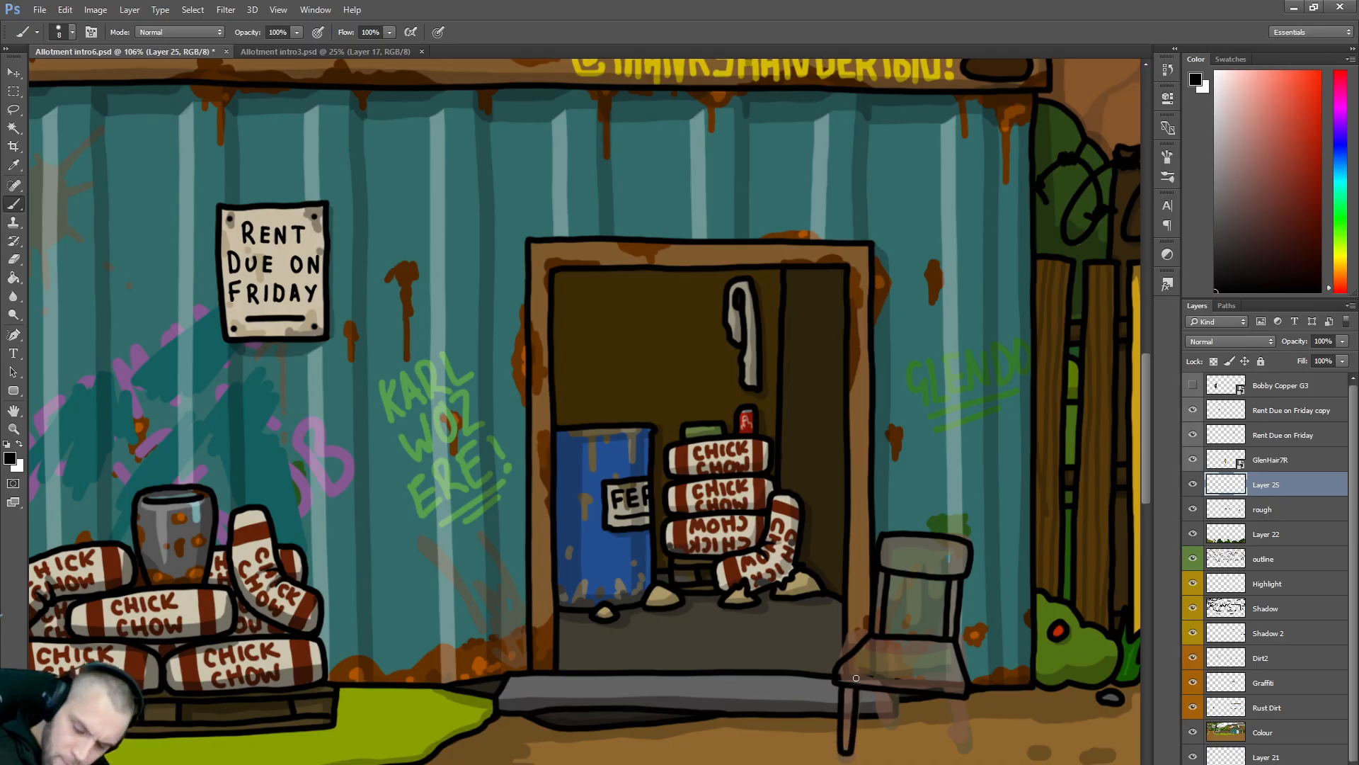
pyautogui.moveTo(950, 694)
pyautogui.mouseDown()
pyautogui.moveTo(957, 750)
pyautogui.moveTo(964, 699)
pyautogui.moveTo(952, 699)
pyautogui.moveTo(955, 752)
pyautogui.moveTo(964, 690)
pyautogui.mouseUp()
pyautogui.moveTo(878, 688)
pyautogui.mouseDown()
pyautogui.moveTo(882, 727)
pyautogui.moveTo(886, 689)
pyautogui.mouseUp()
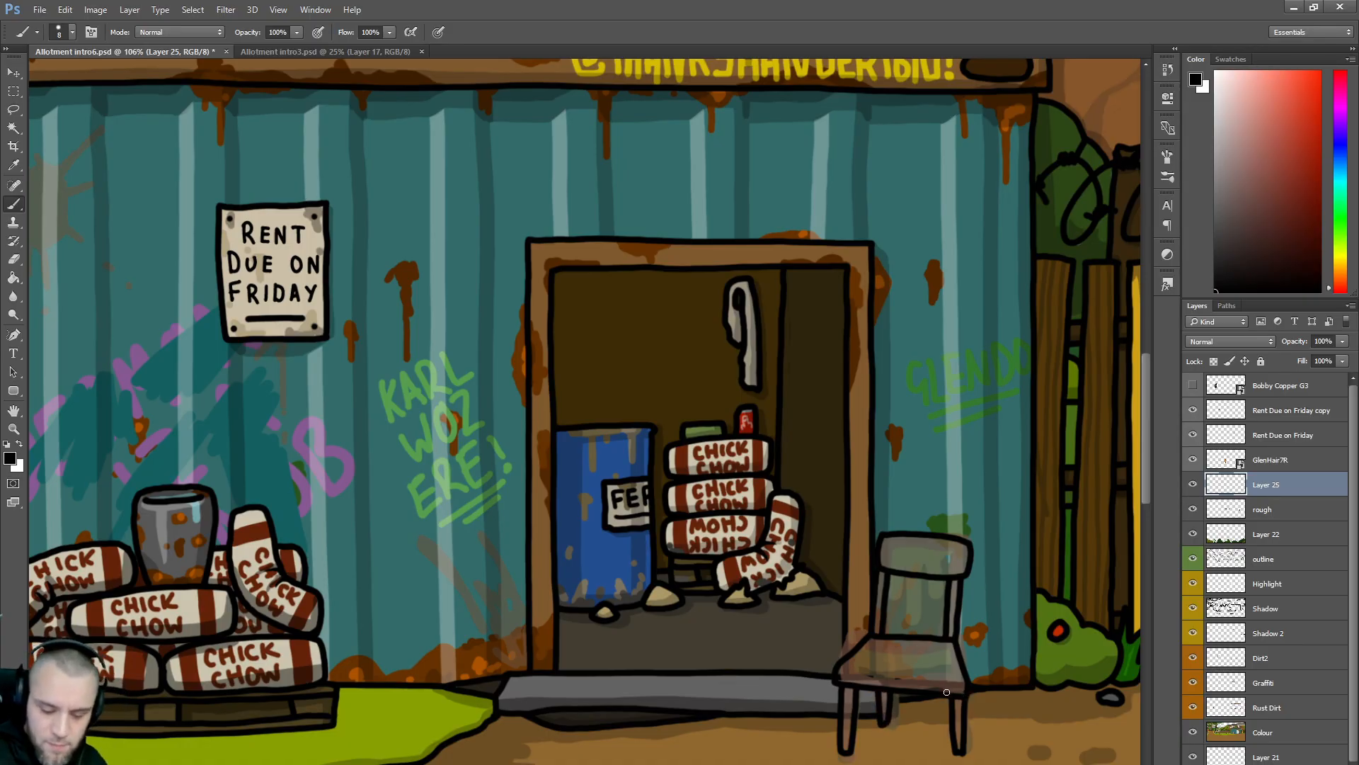
pyautogui.moveTo(875, 694)
pyautogui.mouseDown()
pyautogui.moveTo(876, 727)
pyautogui.moveTo(884, 680)
pyautogui.moveTo(878, 729)
pyautogui.moveTo(885, 689)
pyautogui.moveTo(953, 730)
pyautogui.mouseUp()
pyautogui.hotkey('ctrl', 'z')
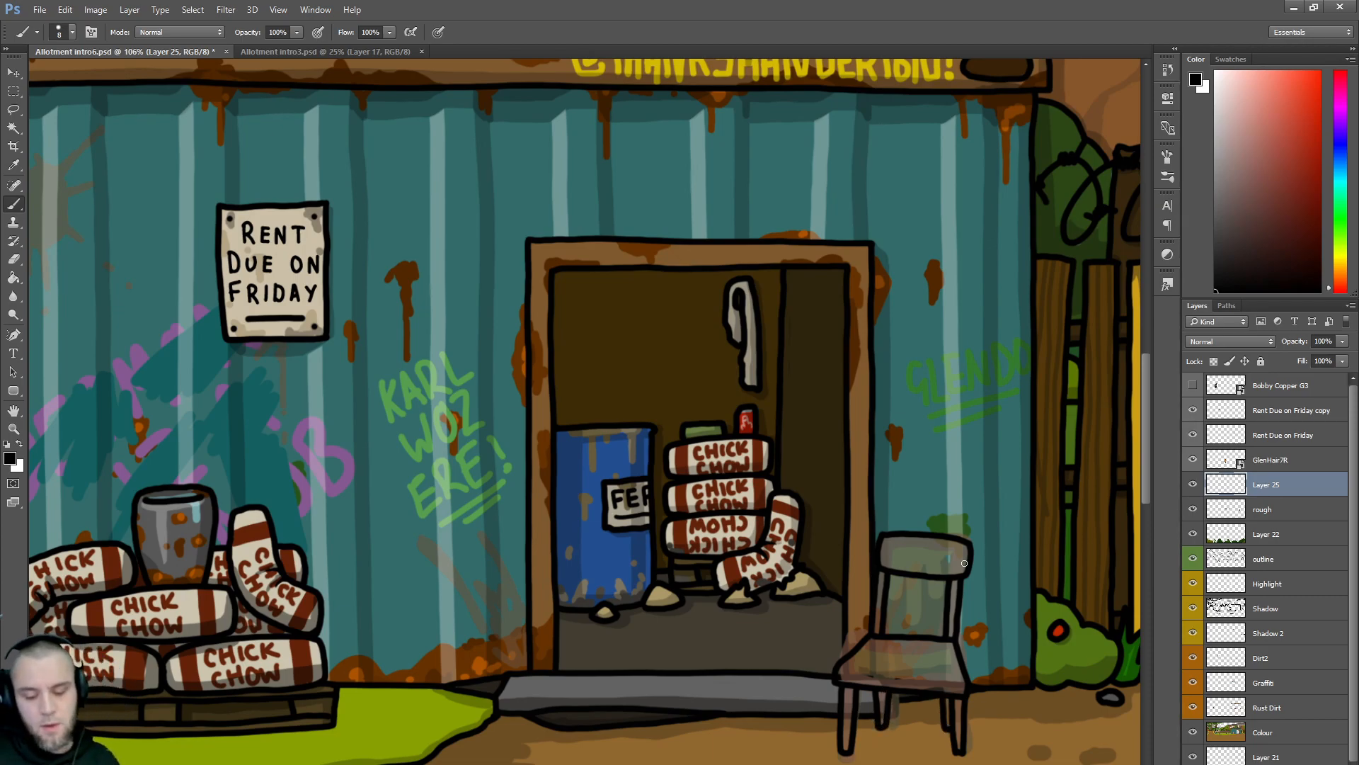
# - Erase the rough sketch behind the chair's outline from the rough layer with a size 200 eraser
pyautogui.click(1281, 514)
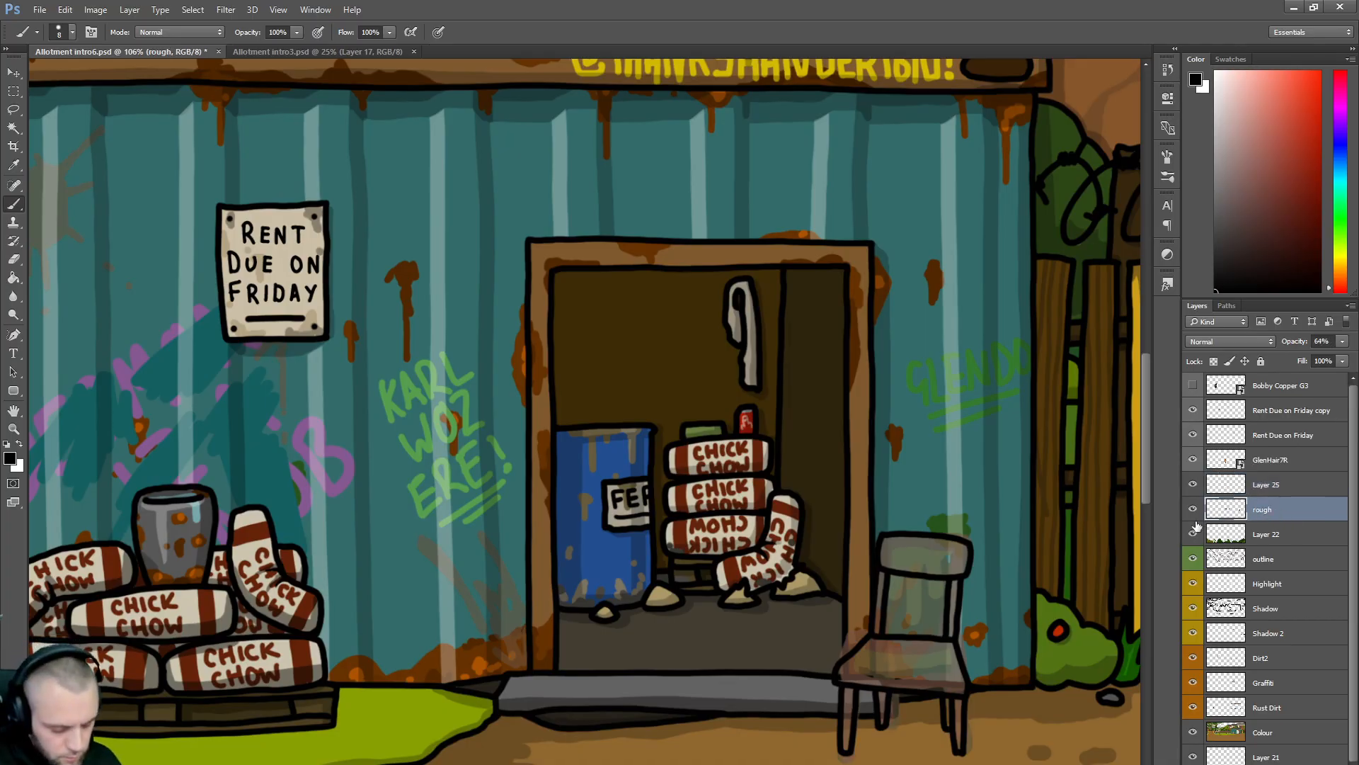
pyautogui.press('e')
pyautogui.press(']')
pyautogui.press(']')
pyautogui.press(']')
pyautogui.press(']')
pyautogui.press(']')
pyautogui.press(']')
pyautogui.press(']')
pyautogui.press(']')
pyautogui.press(']')
pyautogui.press(']')
pyautogui.press(']')
pyautogui.press(']')
pyautogui.press(']')
pyautogui.press(']')
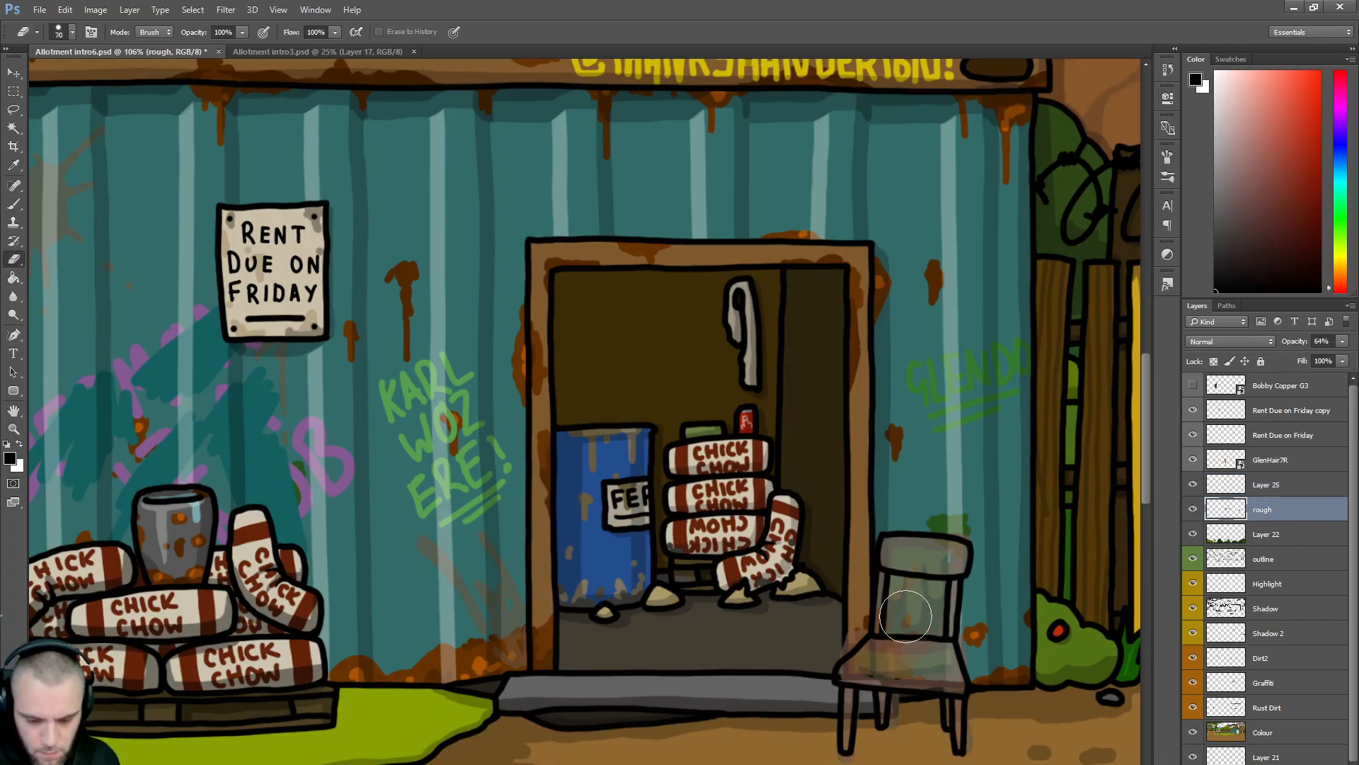
pyautogui.moveTo(911, 576)
pyautogui.mouseDown()
pyautogui.moveTo(909, 690)
pyautogui.moveTo(873, 712)
pyautogui.moveTo(949, 654)
pyautogui.moveTo(921, 553)
pyautogui.moveTo(841, 733)
pyautogui.moveTo(948, 579)
pyautogui.moveTo(948, 704)
pyautogui.mouseUp()
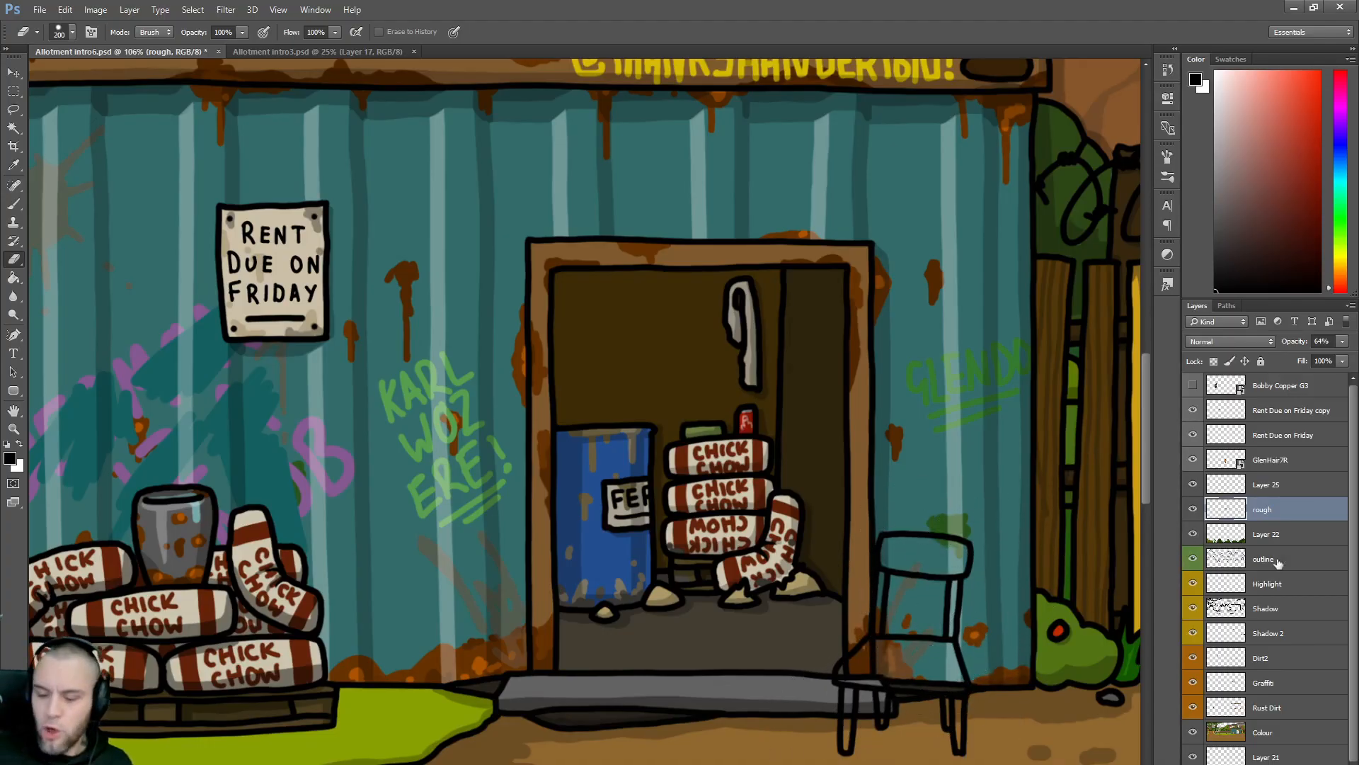
# - Add an empty layer directly above the rough layer and delete the extra empty layer beneath it
pyautogui.click(1258, 536)
pyautogui.hotkey('ctrl', 'shift', 'alt', 'n')
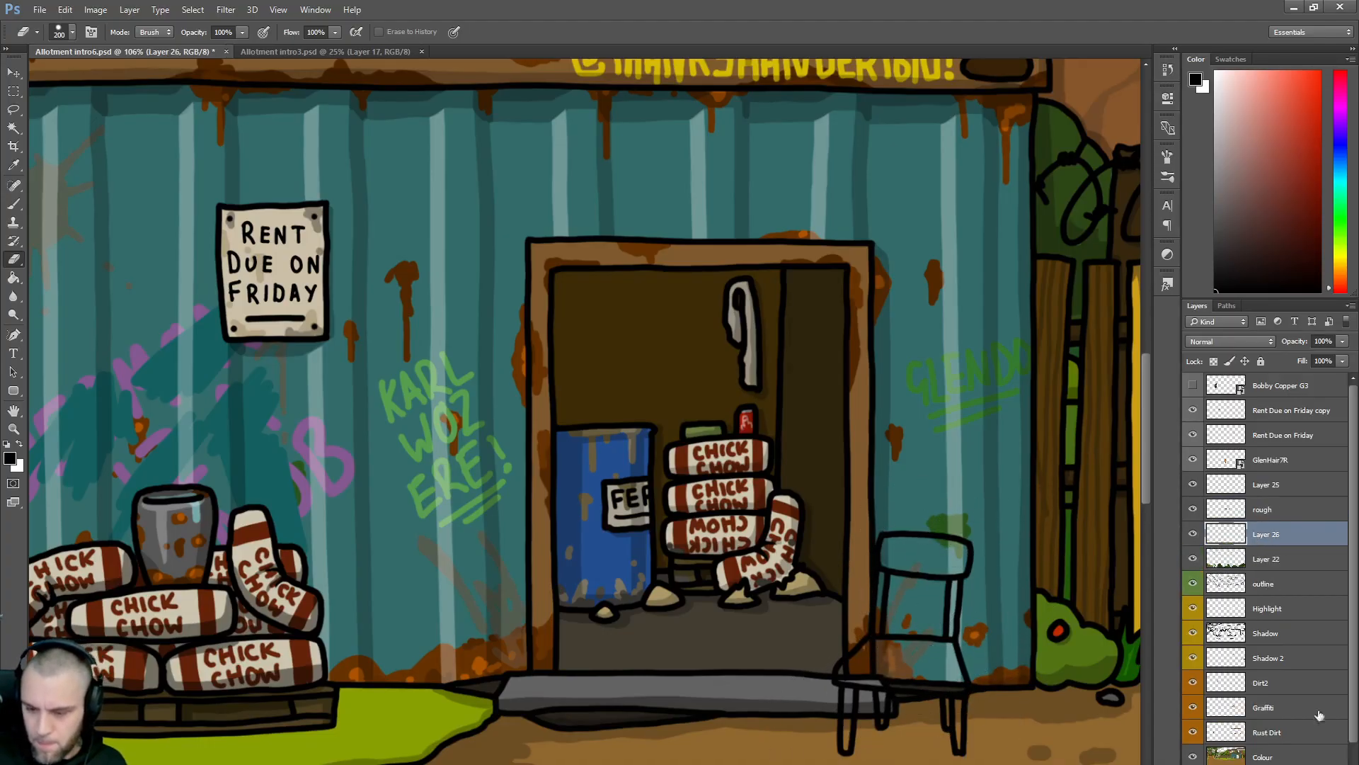
pyautogui.click(1267, 509)
pyautogui.hotkey('ctrl', 'shift', 'alt', 'n')
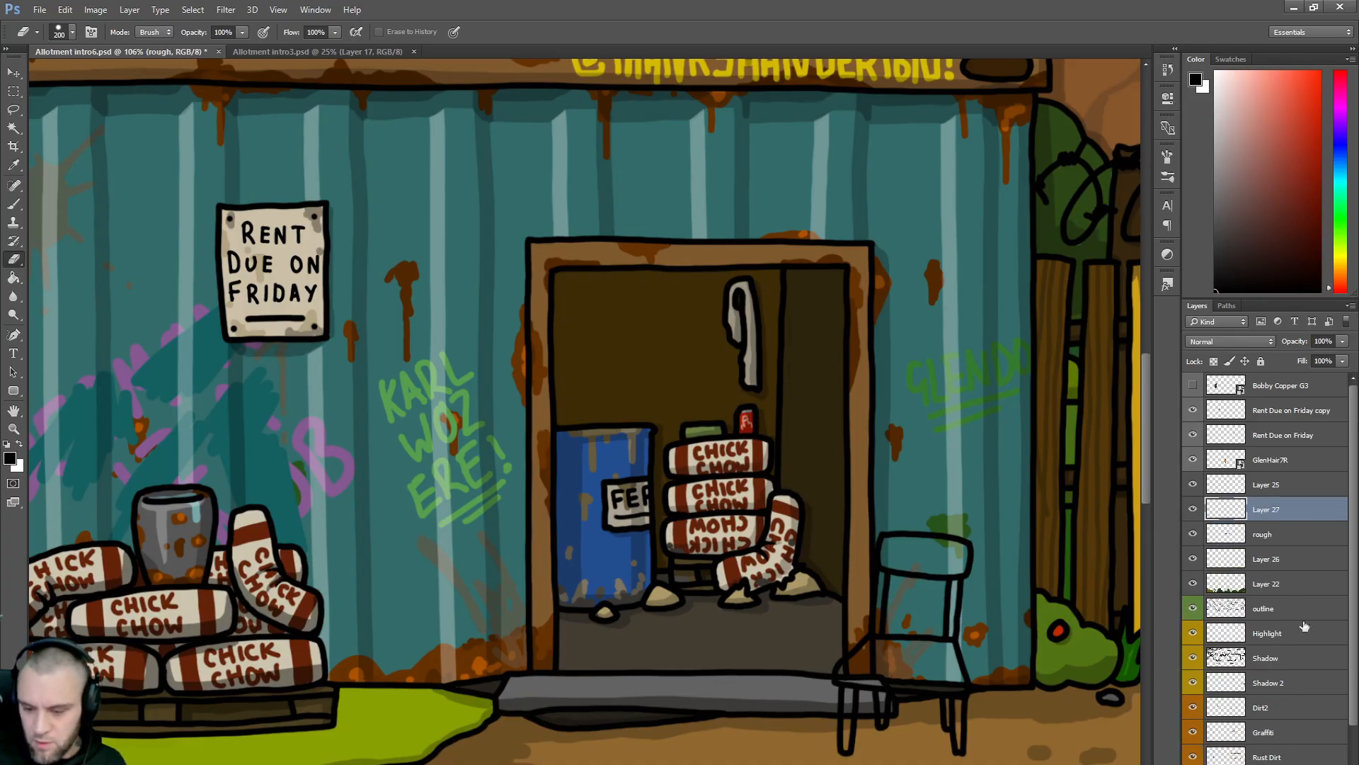
pyautogui.click(1268, 563)
pyautogui.press('Delete')
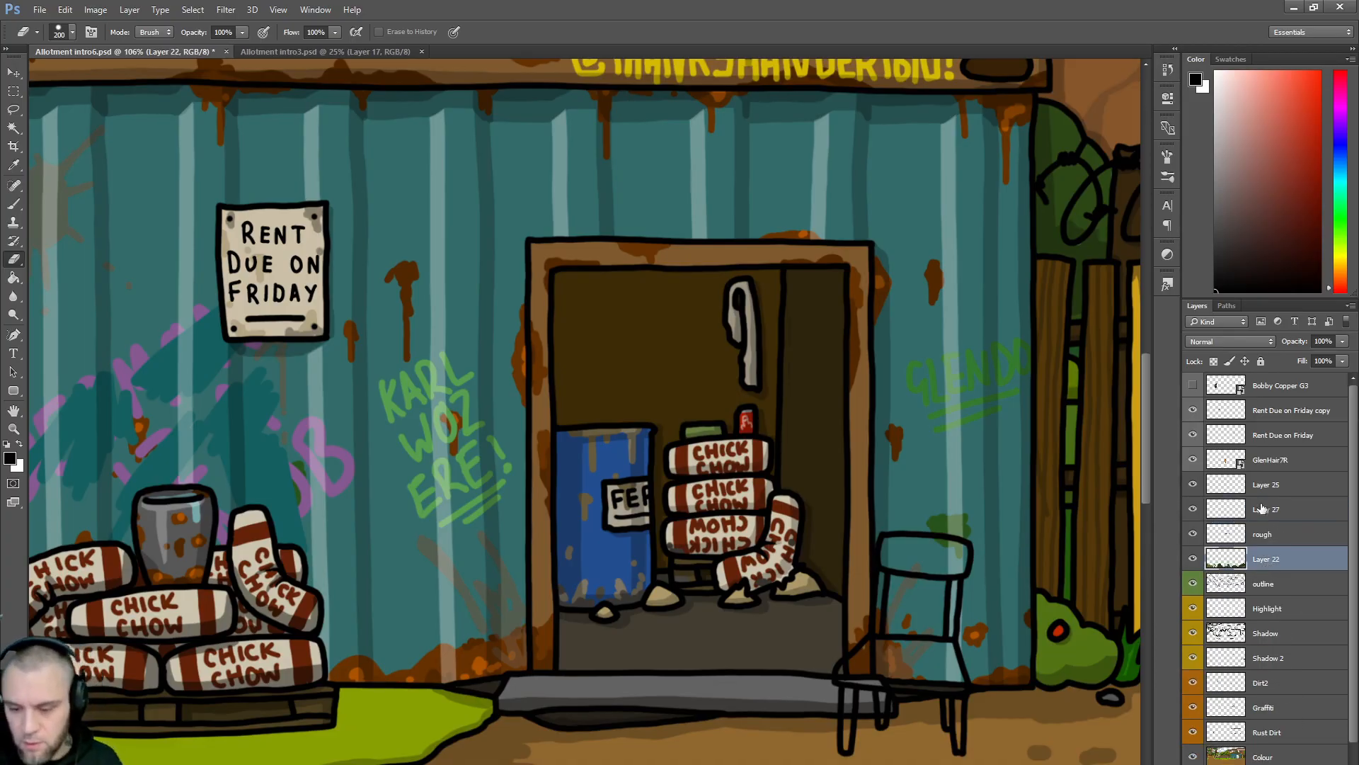
# - Rename the chair's outline layer, Layer 25, as Chair
pyautogui.click(1264, 510)
pyautogui.doubleClick(1266, 484)
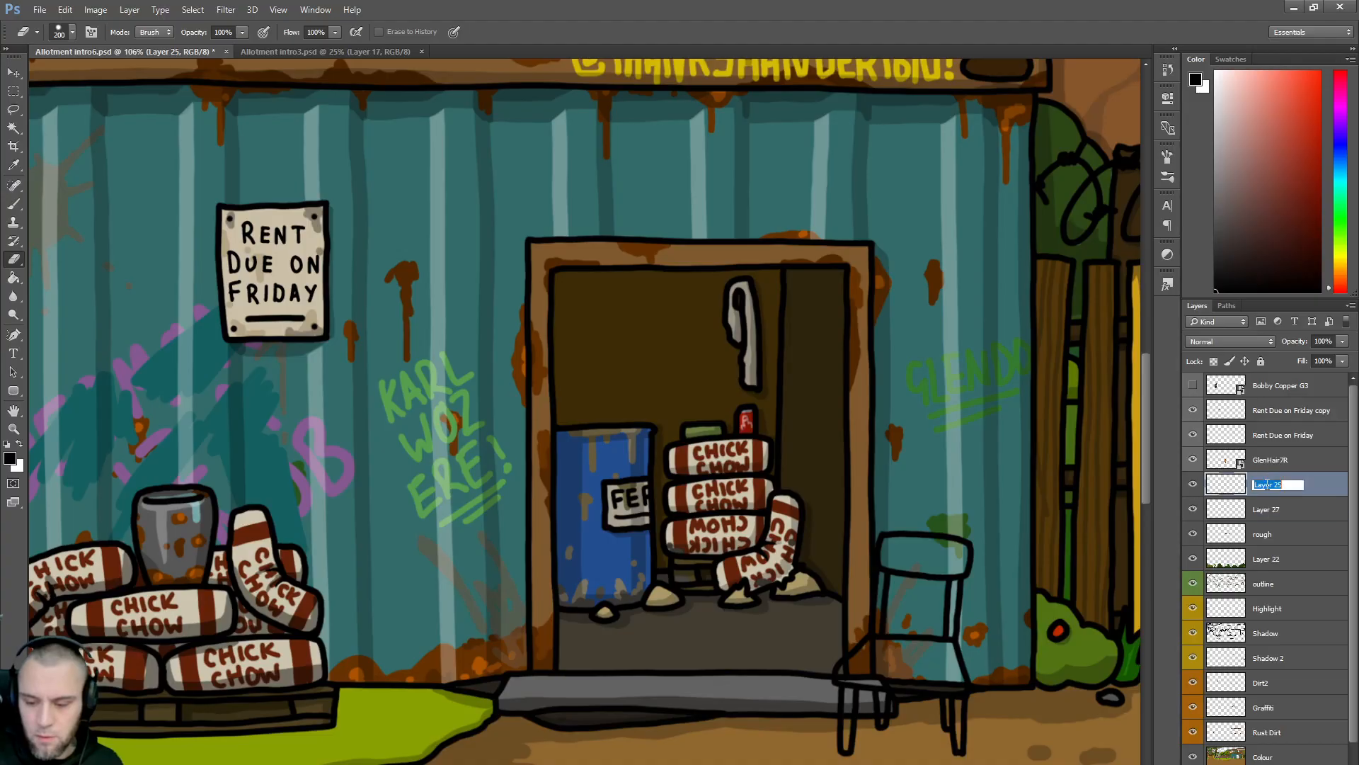
pyautogui.write('Chair')
pyautogui.press('Return')
# - Choose a dark red and select the chair's backrest and seat interiors, refining the edge with 2.6 px feather, 100% contrast and +100% shift
pyautogui.click(1261, 511)
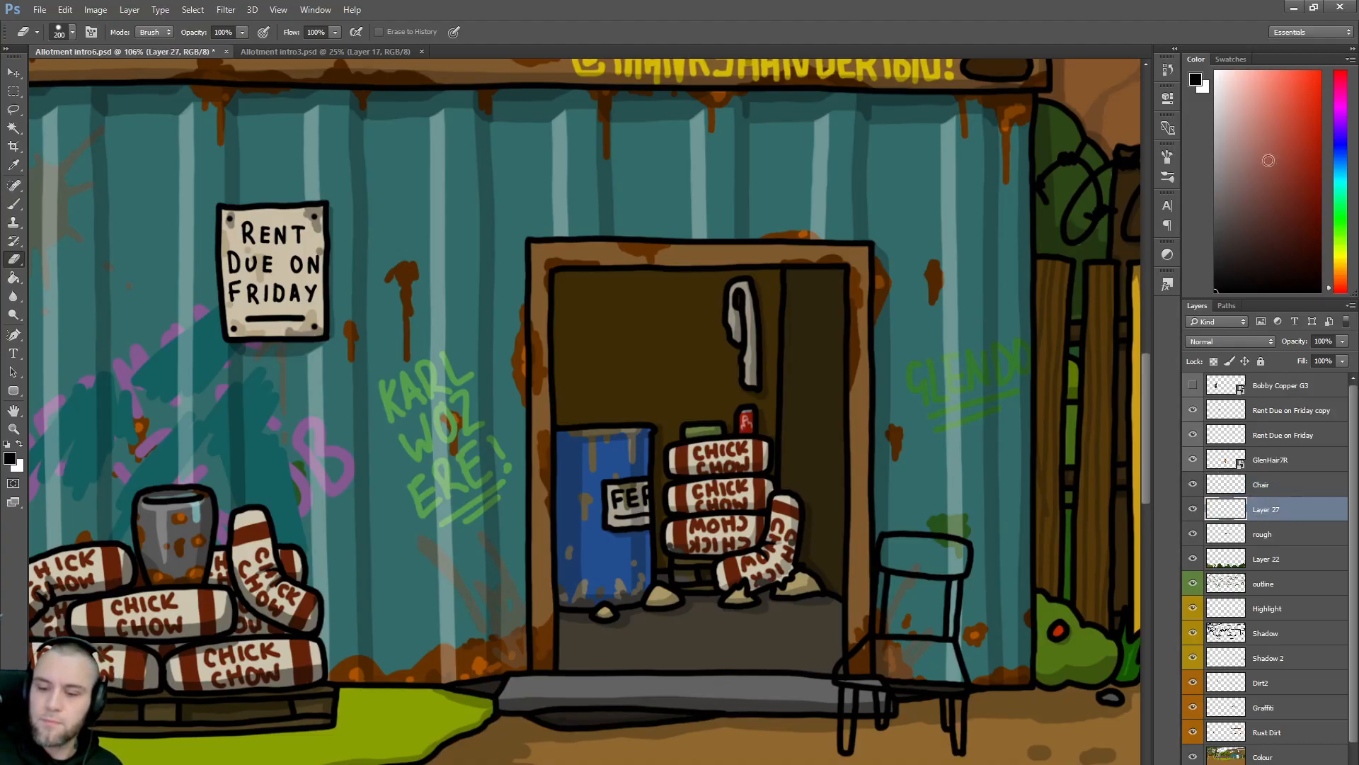
pyautogui.click(1255, 186)
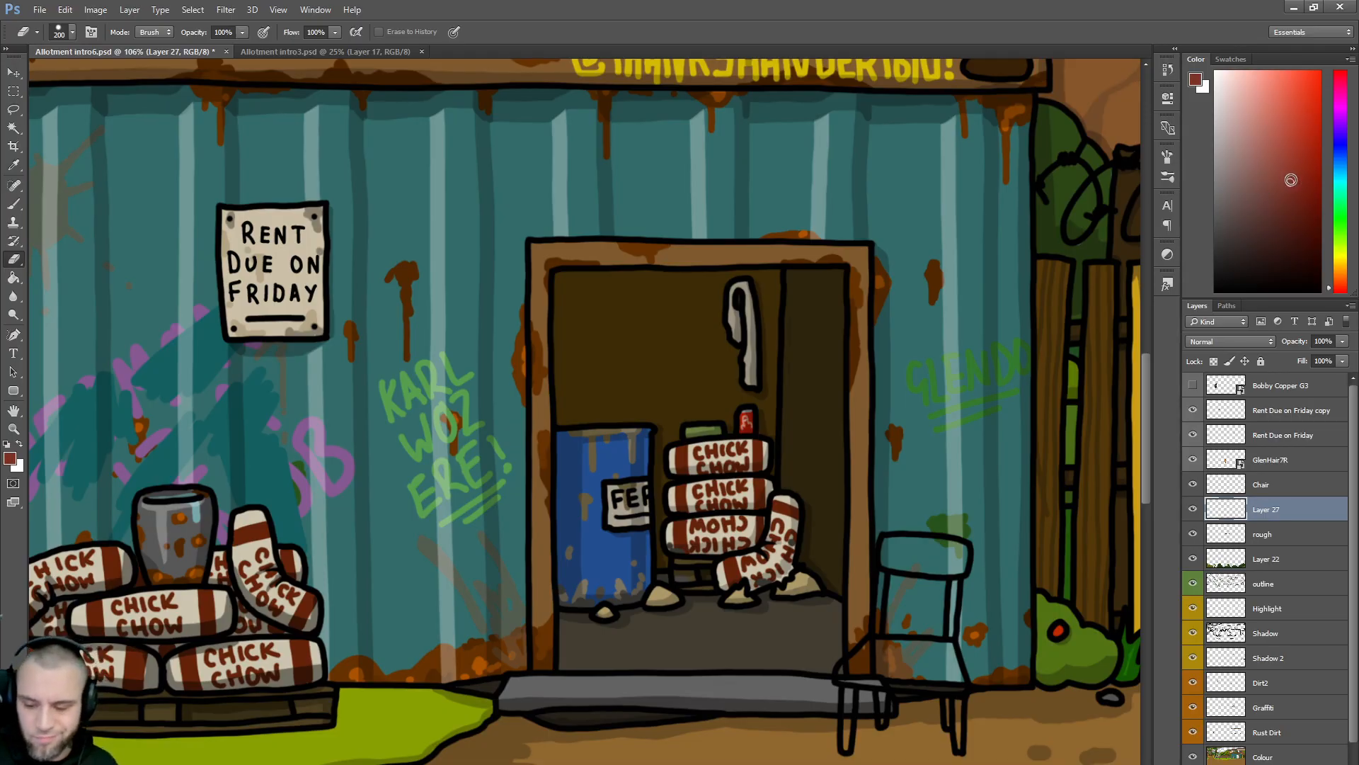
pyautogui.click(1267, 486)
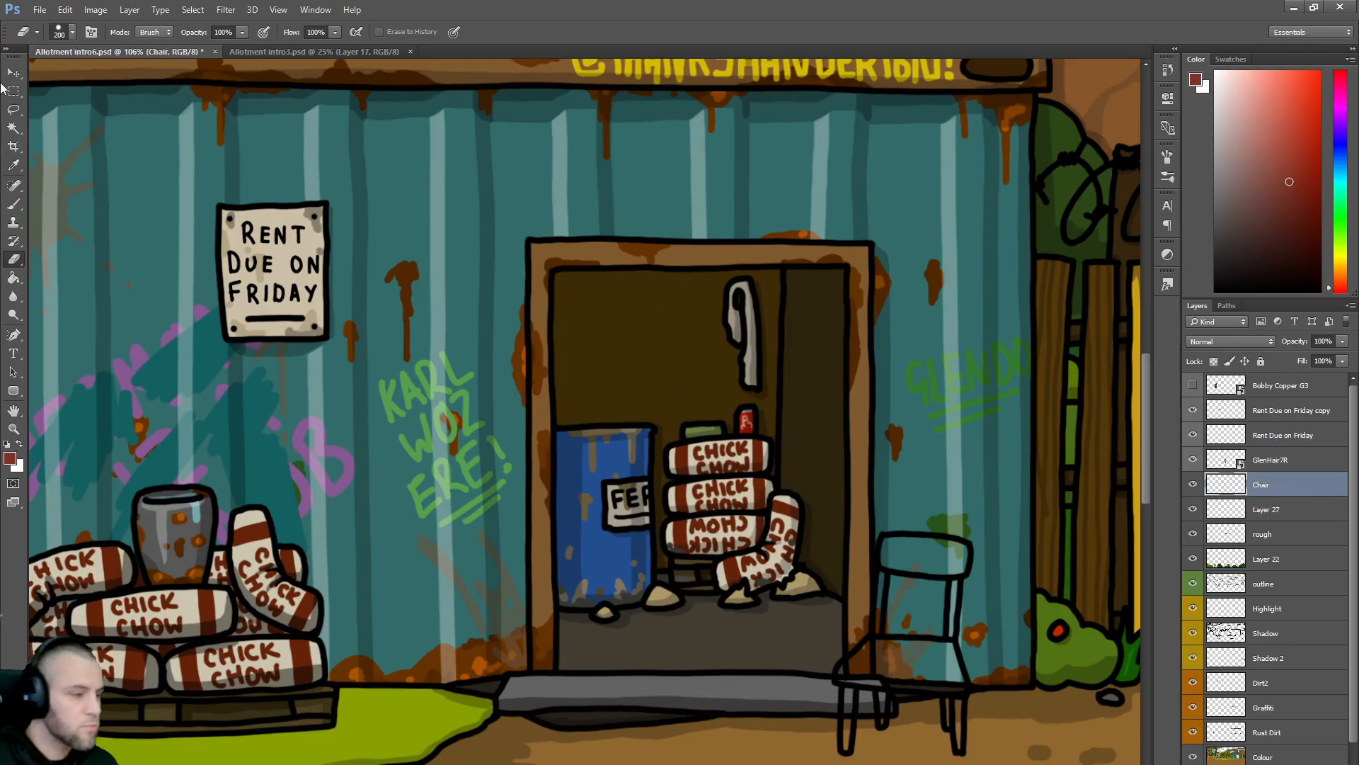
pyautogui.click(9, 130)
pyautogui.click(913, 554)
pyautogui.keyDown('shift'); pyautogui.click(912, 662); pyautogui.keyUp('shift')
pyautogui.click(576, 32)
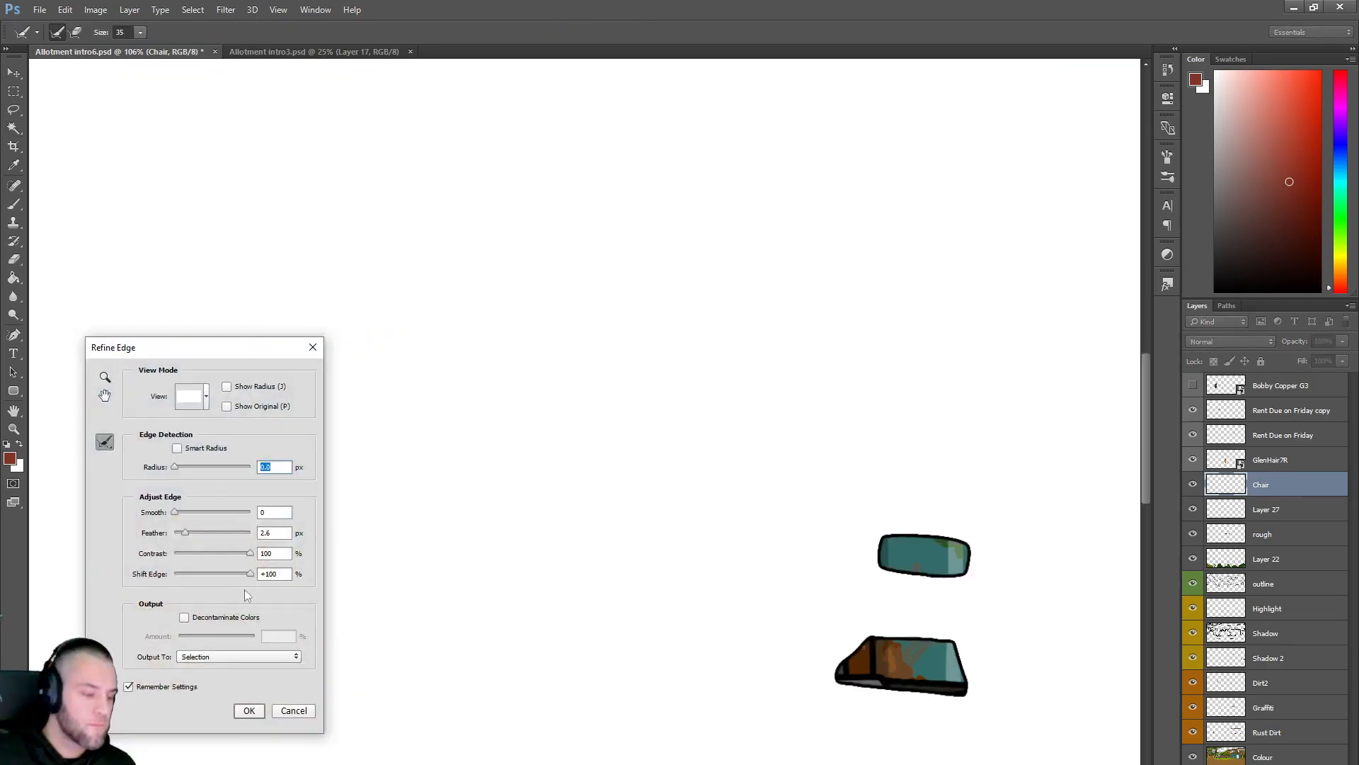
pyautogui.click(249, 711)
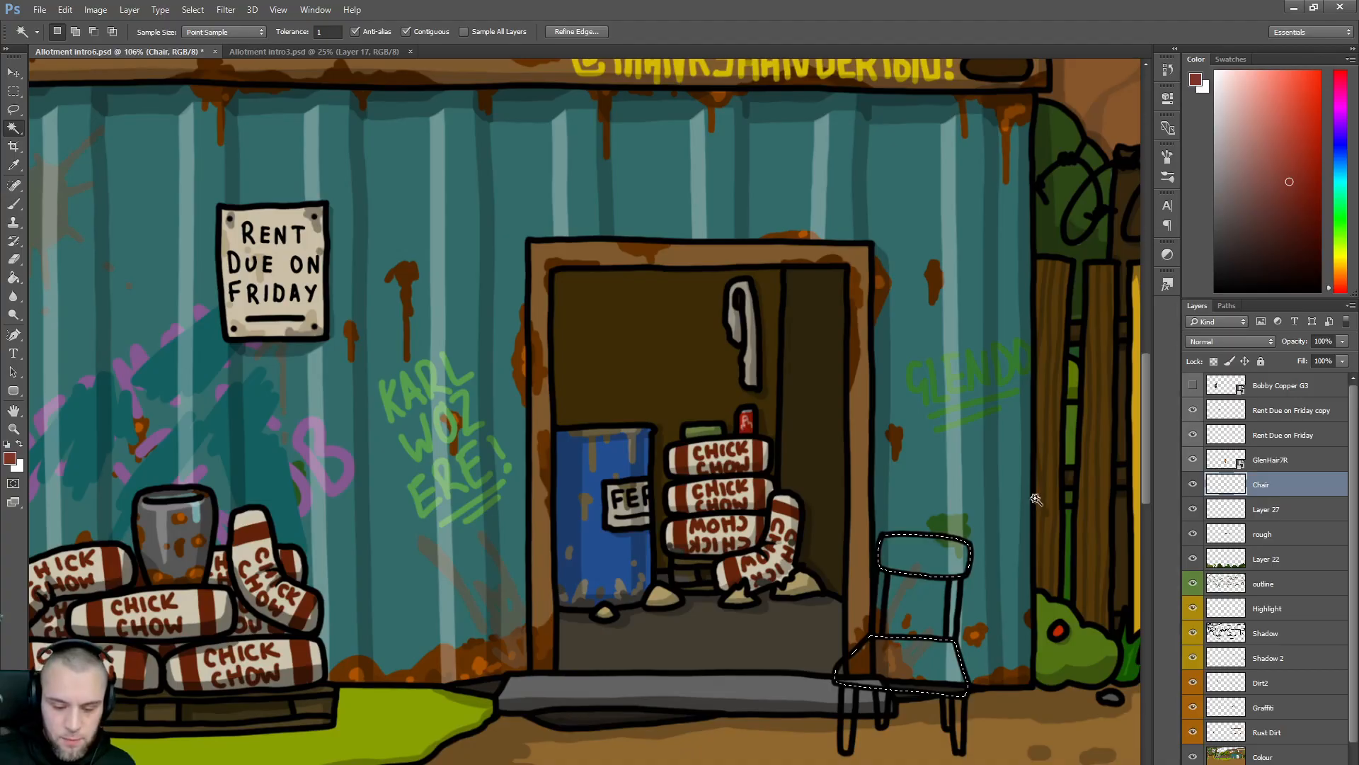
# - Paint the selected backrest and seat dark red on Layer 27, beneath the chair's outline, with a size 60 brush
pyautogui.press('b')
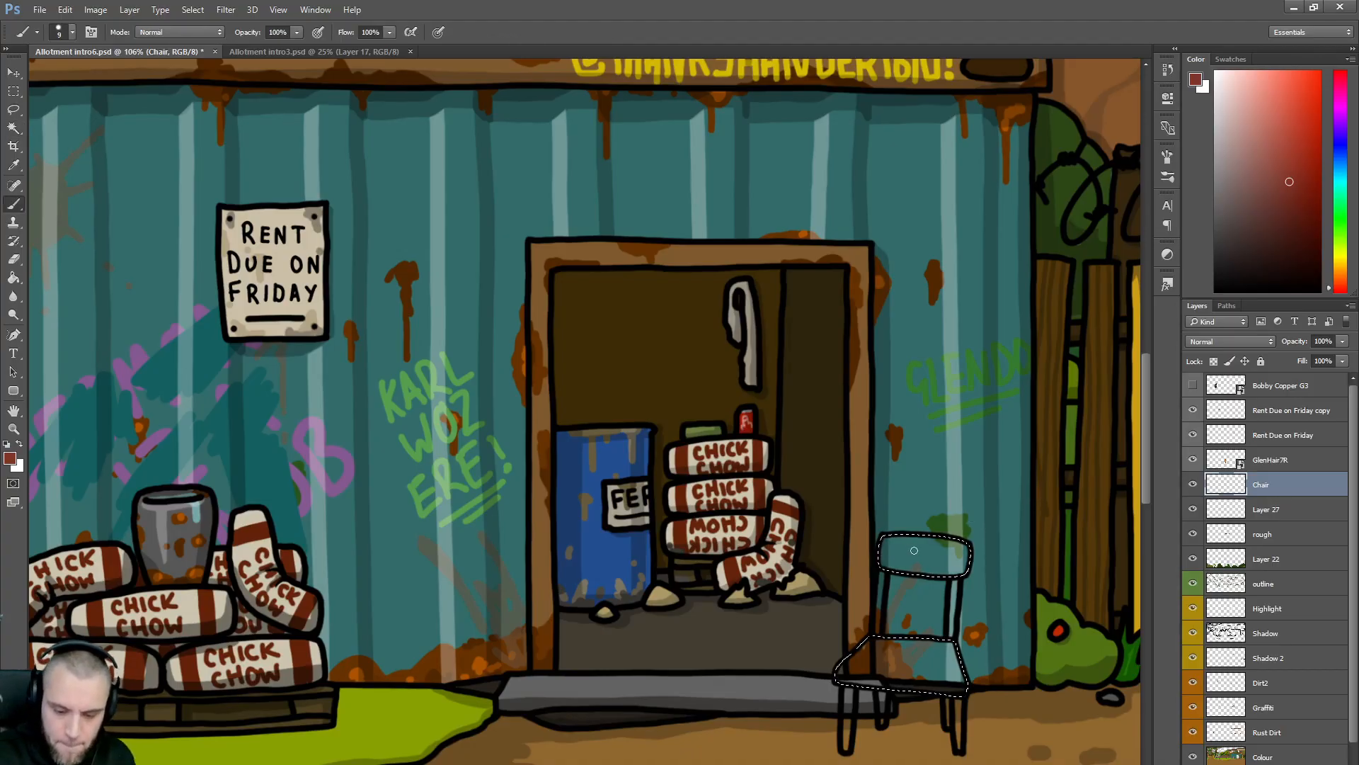
pyautogui.moveTo(897, 538)
pyautogui.mouseDown()
pyautogui.moveTo(936, 572)
pyautogui.moveTo(973, 547)
pyautogui.moveTo(958, 649)
pyautogui.moveTo(910, 642)
pyautogui.moveTo(872, 691)
pyautogui.moveTo(852, 642)
pyautogui.moveTo(890, 701)
pyautogui.mouseUp()
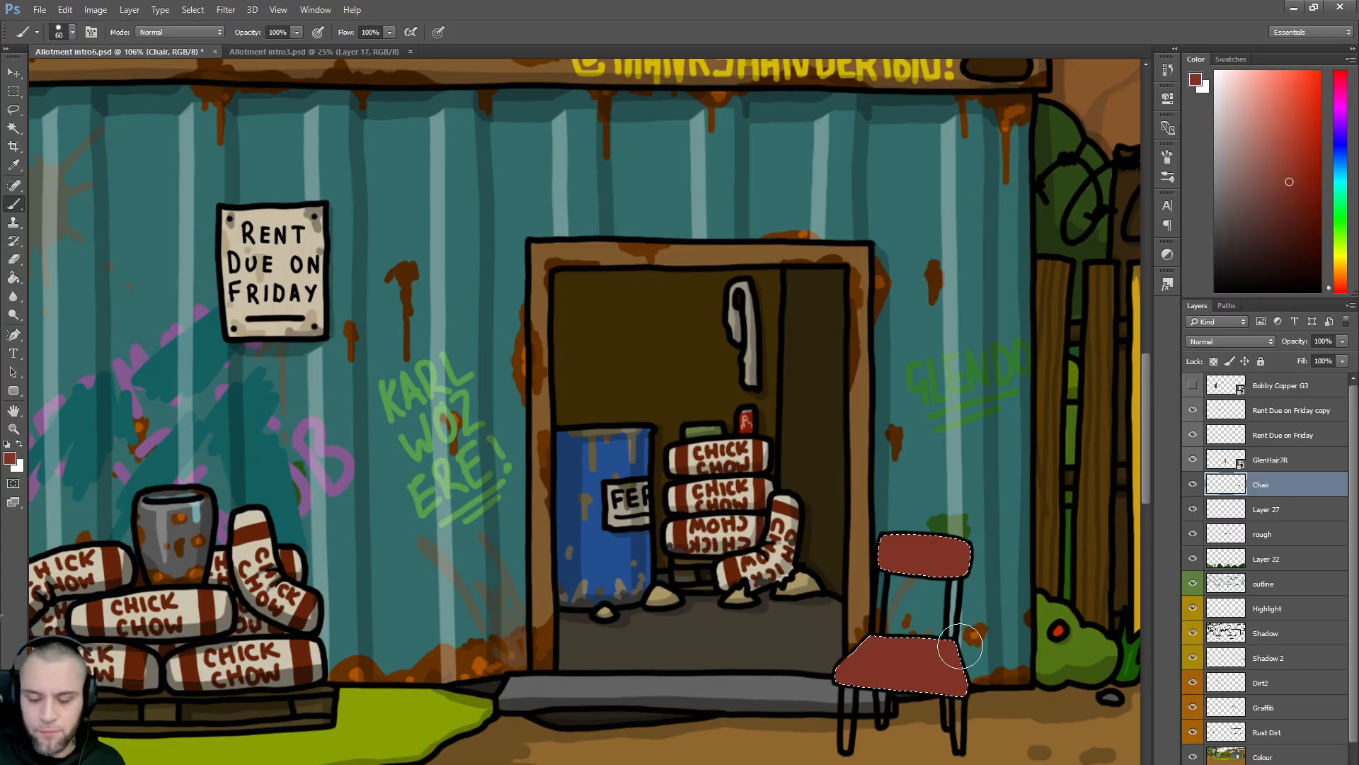
pyautogui.hotkey('ctrl', 'z')
pyautogui.click(1267, 509)
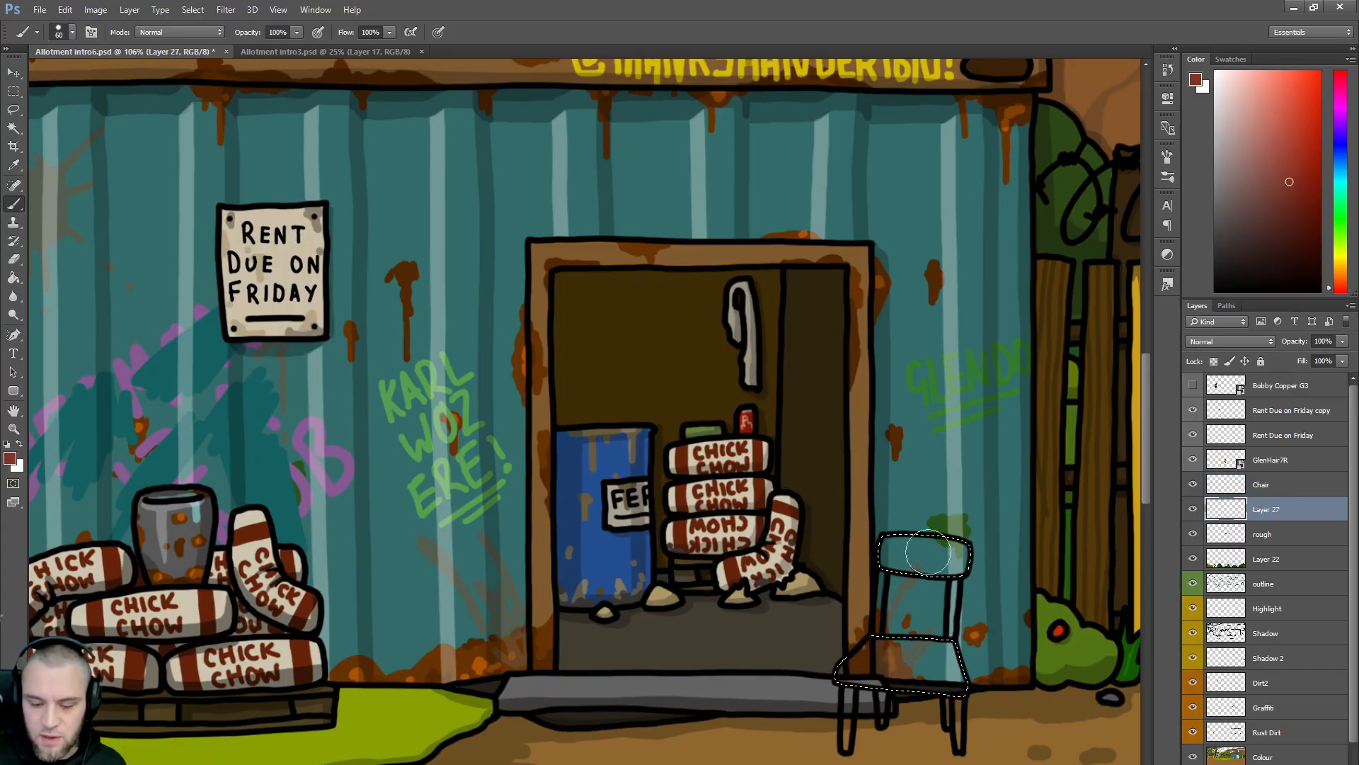
pyautogui.moveTo(906, 554); pyautogui.dragTo(988, 558)
pyautogui.moveTo(864, 662); pyautogui.dragTo(949, 673)
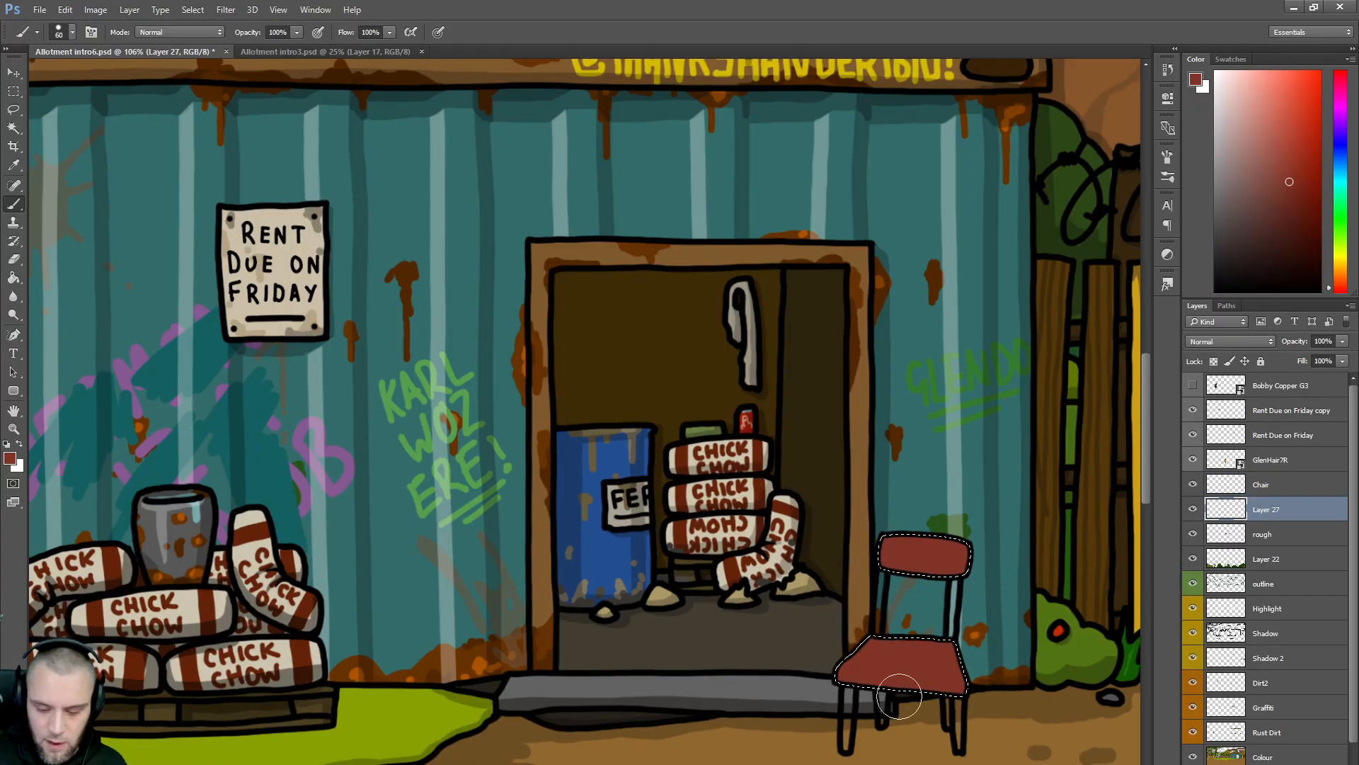
# - Shade the lower edges of the chair's seat and backrest in a darker red with a size 7 brush
pyautogui.click(1290, 206)
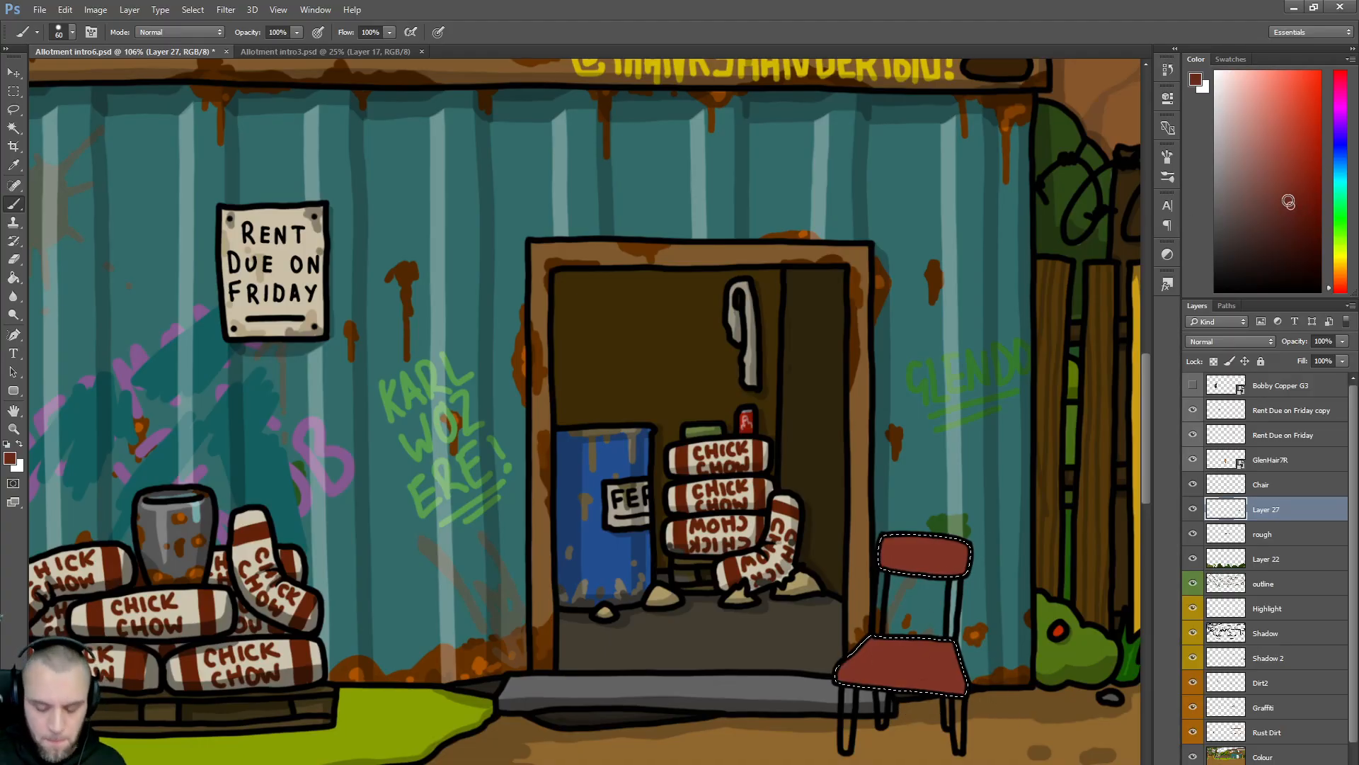
pyautogui.press('[')
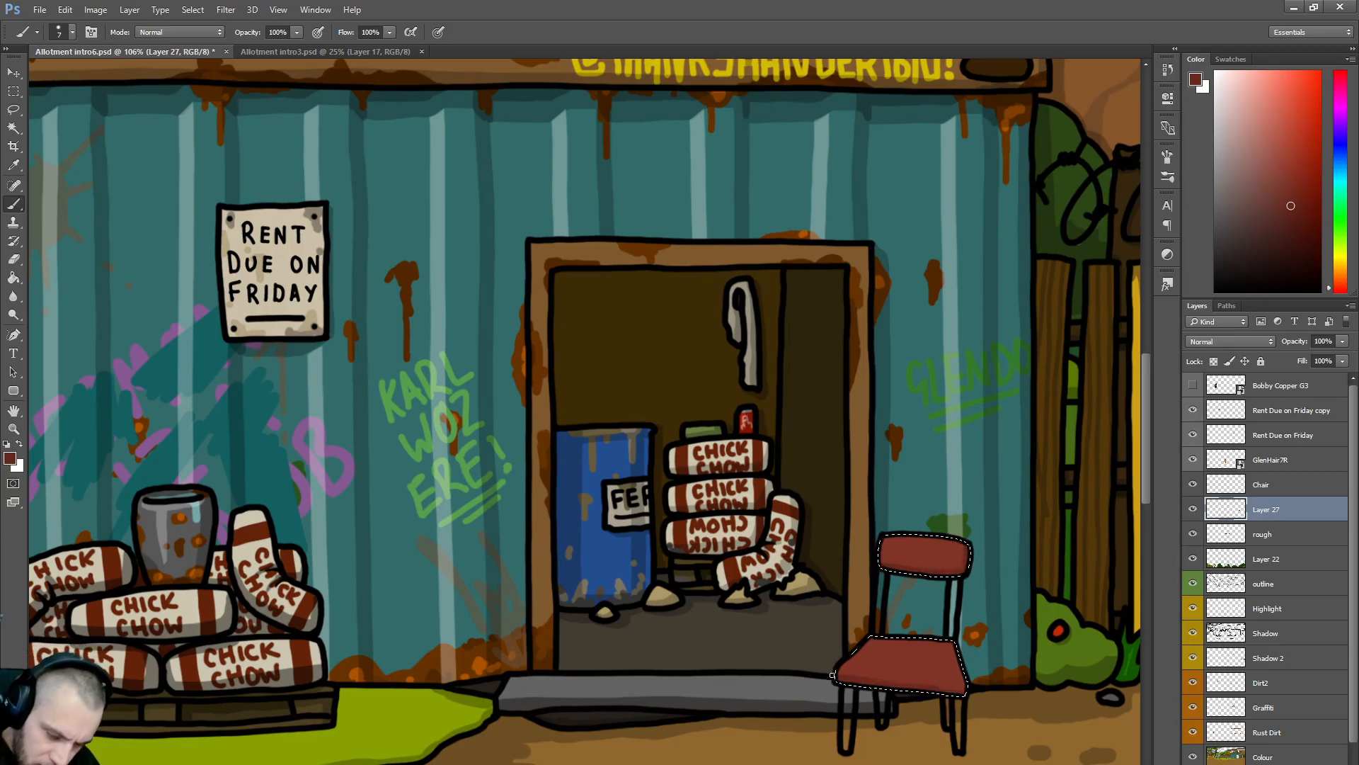
pyautogui.rightClick(923, 686)
pyautogui.press('Return')
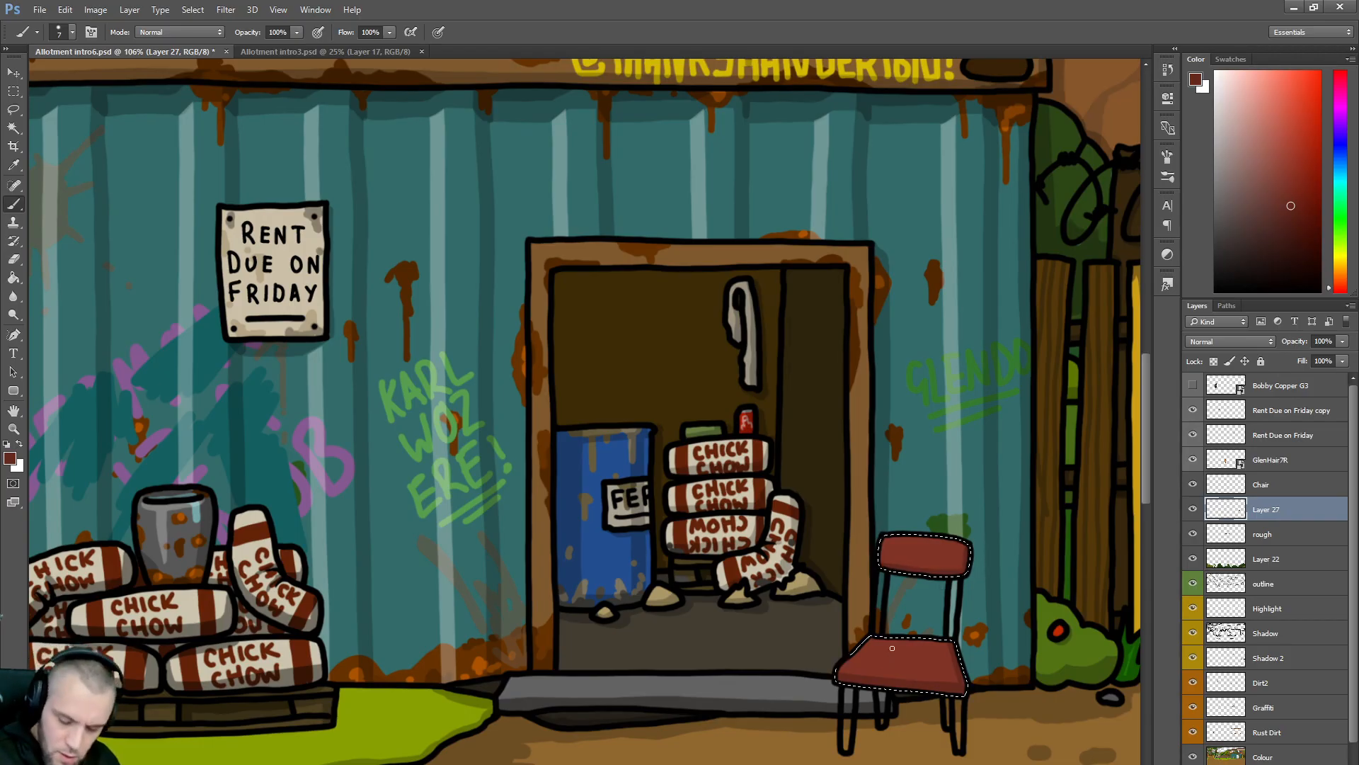
# - Paint a small crease in the middle of the seat with the sampled darker and lighter reds, and clear the selection
pyautogui.press('e')
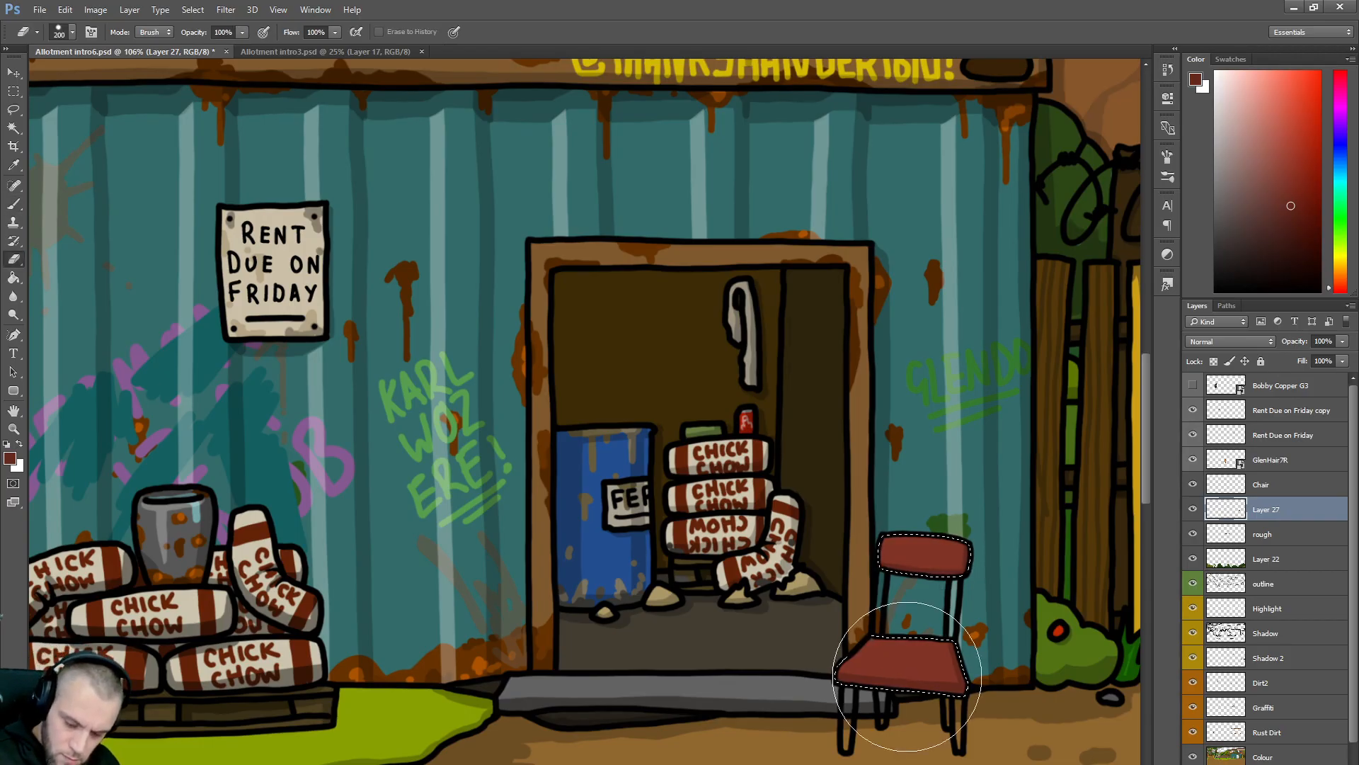
pyautogui.press('[')
pyautogui.press('[')
pyautogui.press('[')
pyautogui.press('[')
pyautogui.press('[')
pyautogui.press('[')
pyautogui.press('[')
pyautogui.press('[')
pyautogui.press('[')
pyautogui.press('[')
pyautogui.press('[')
pyautogui.press('[')
pyautogui.press('[')
pyautogui.press('[')
pyautogui.press('[')
pyautogui.press('[')
pyautogui.press('[')
pyautogui.press('[')
pyautogui.press('[')
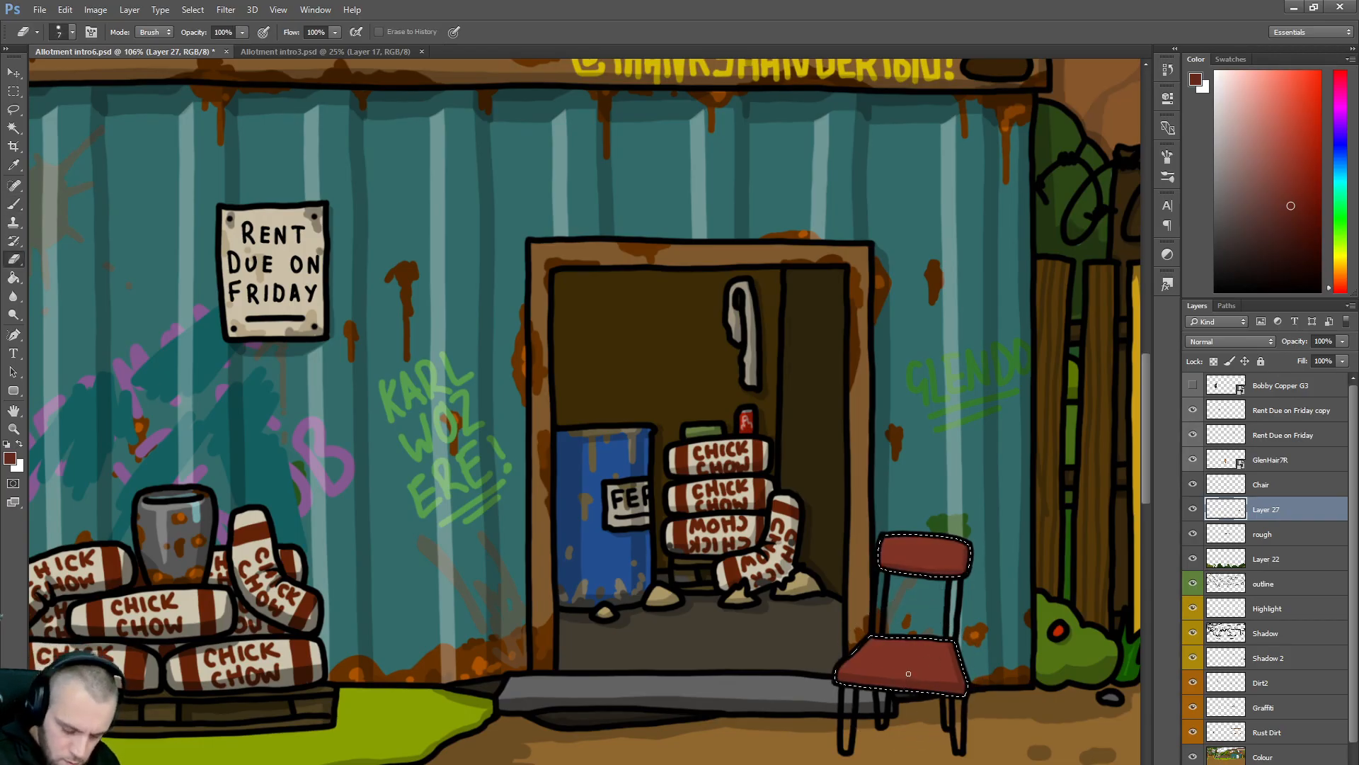
pyautogui.press('b')
pyautogui.keyDown('alt'); pyautogui.click(909, 678); pyautogui.keyUp('alt')
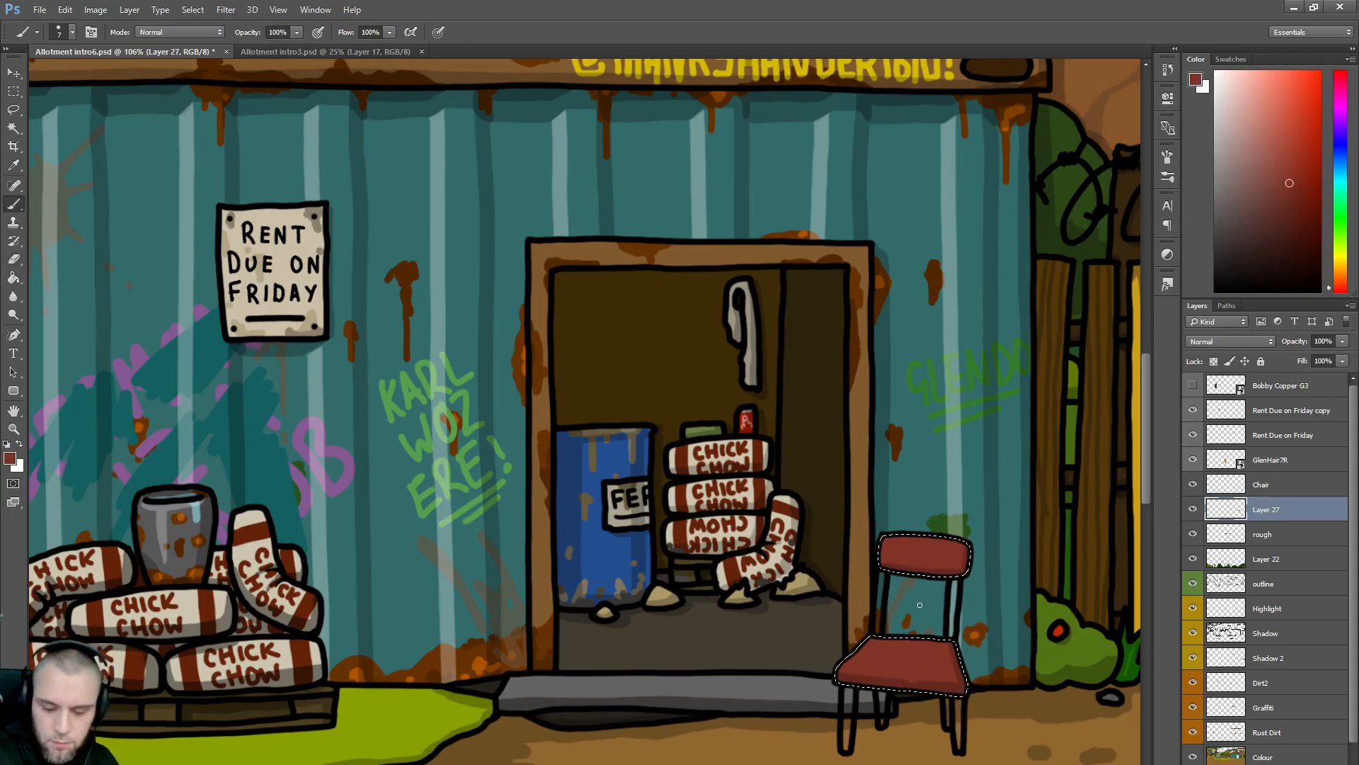
pyautogui.keyDown('alt'); pyautogui.click(909, 682); pyautogui.keyUp('alt')
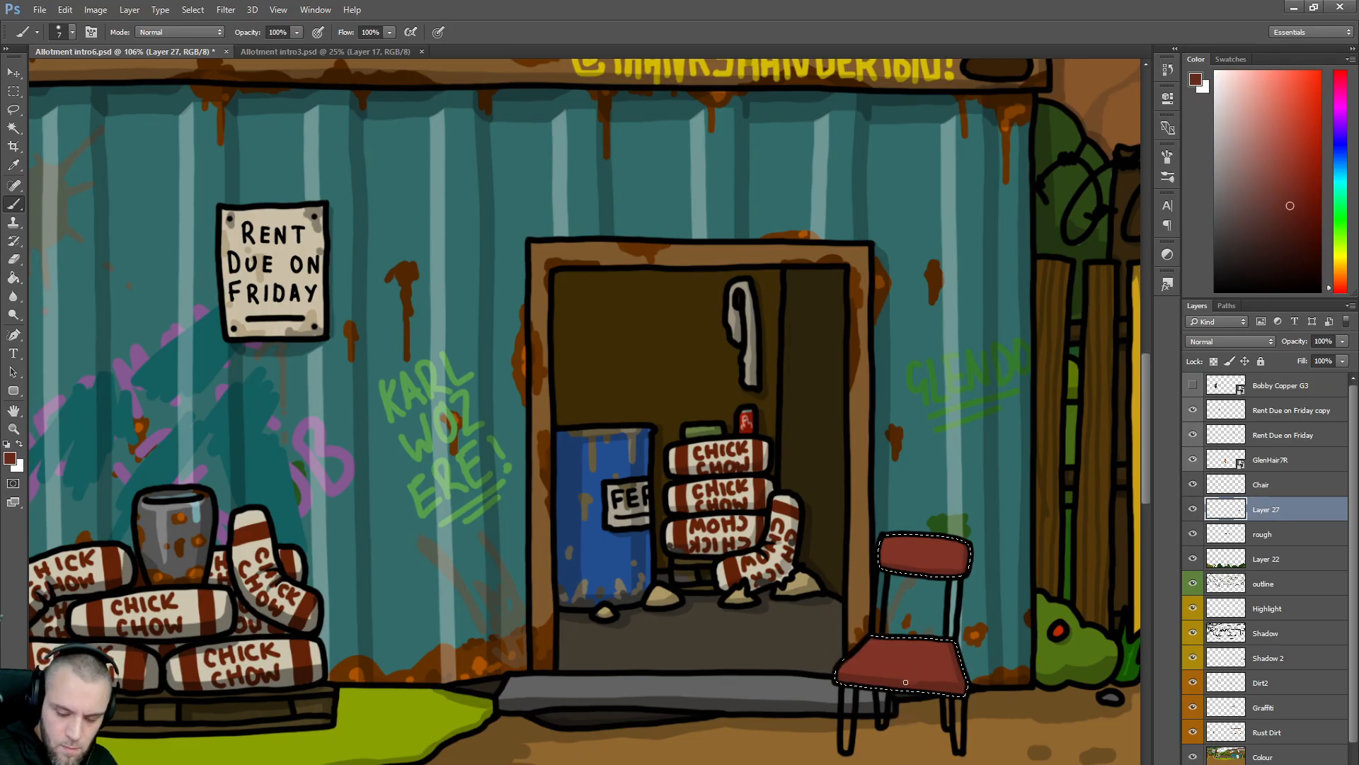
pyautogui.moveTo(907, 679); pyautogui.dragTo(913, 664)
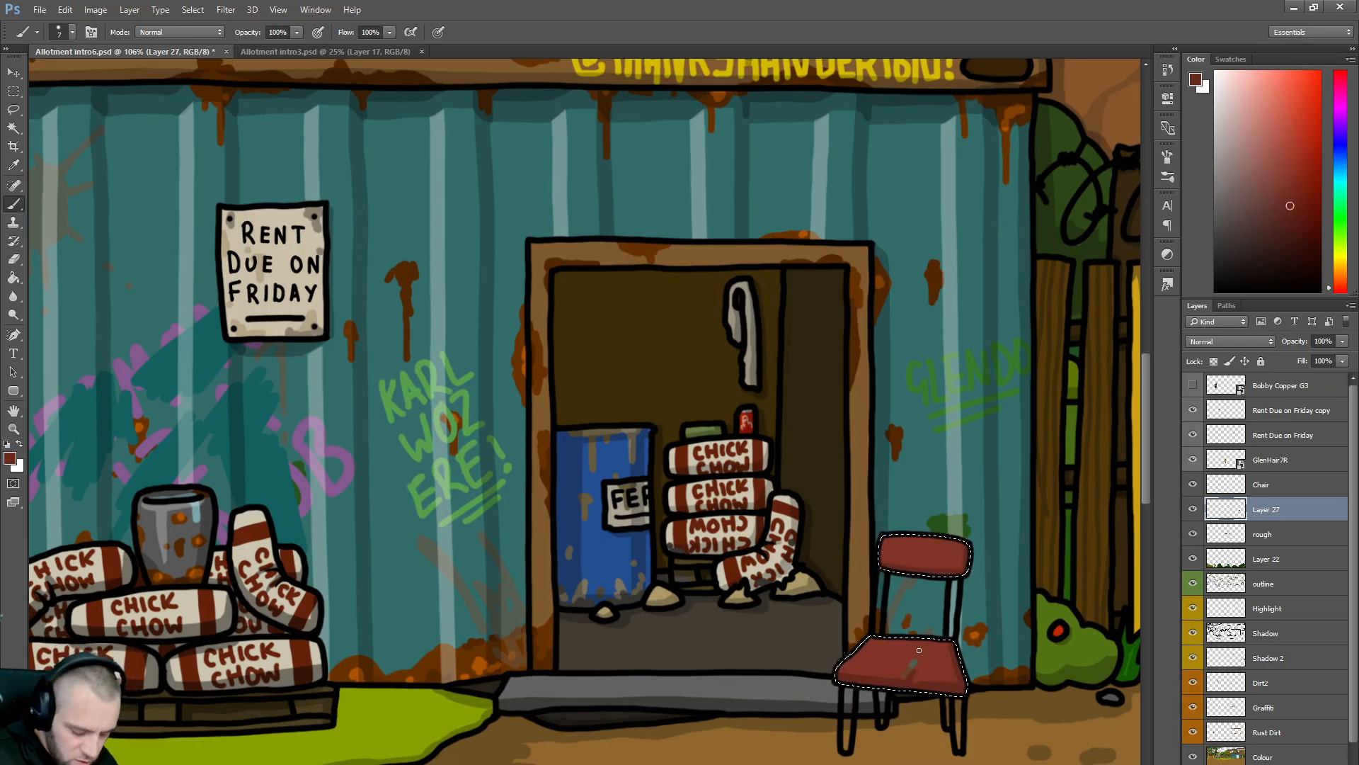
pyautogui.keyDown('alt'); pyautogui.click(935, 655); pyautogui.keyUp('alt')
pyautogui.moveTo(907, 676); pyautogui.dragTo(917, 658)
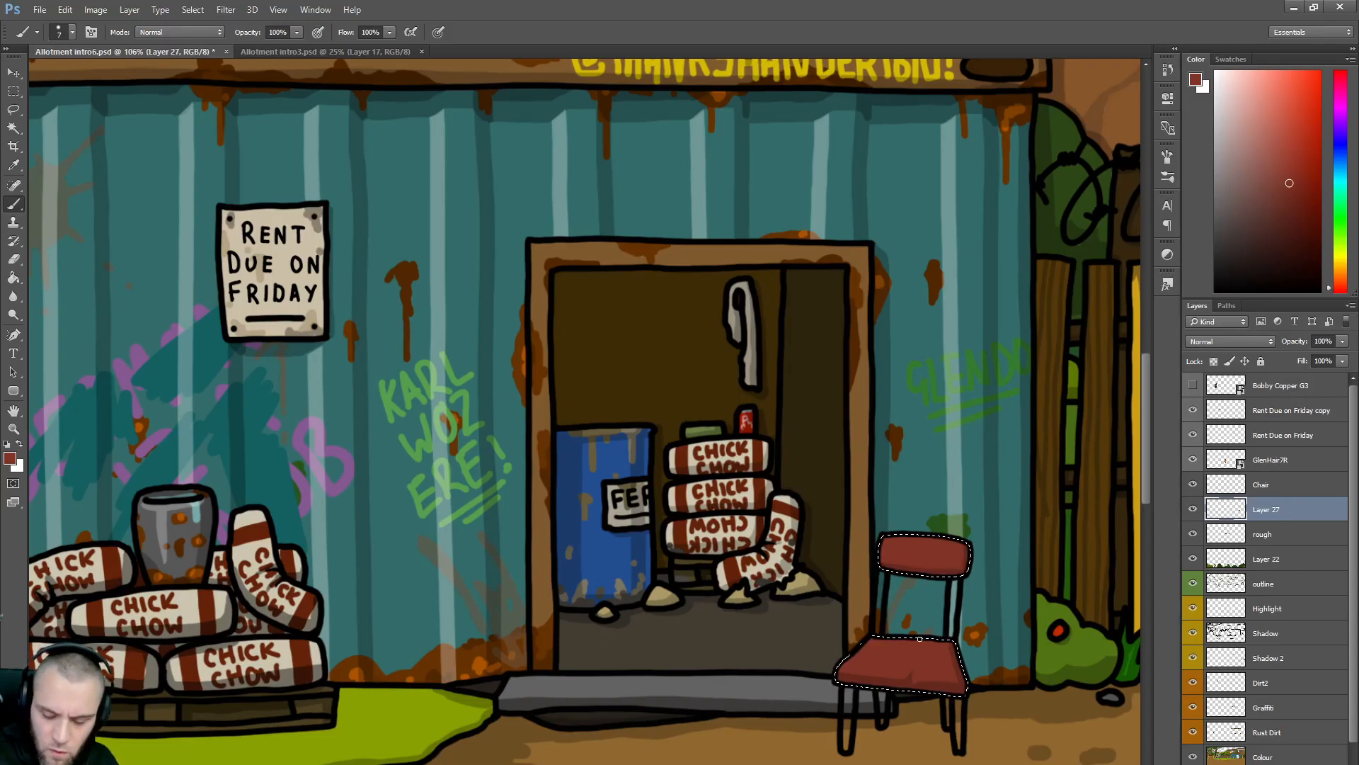
pyautogui.hotkey('ctrl', 'd')
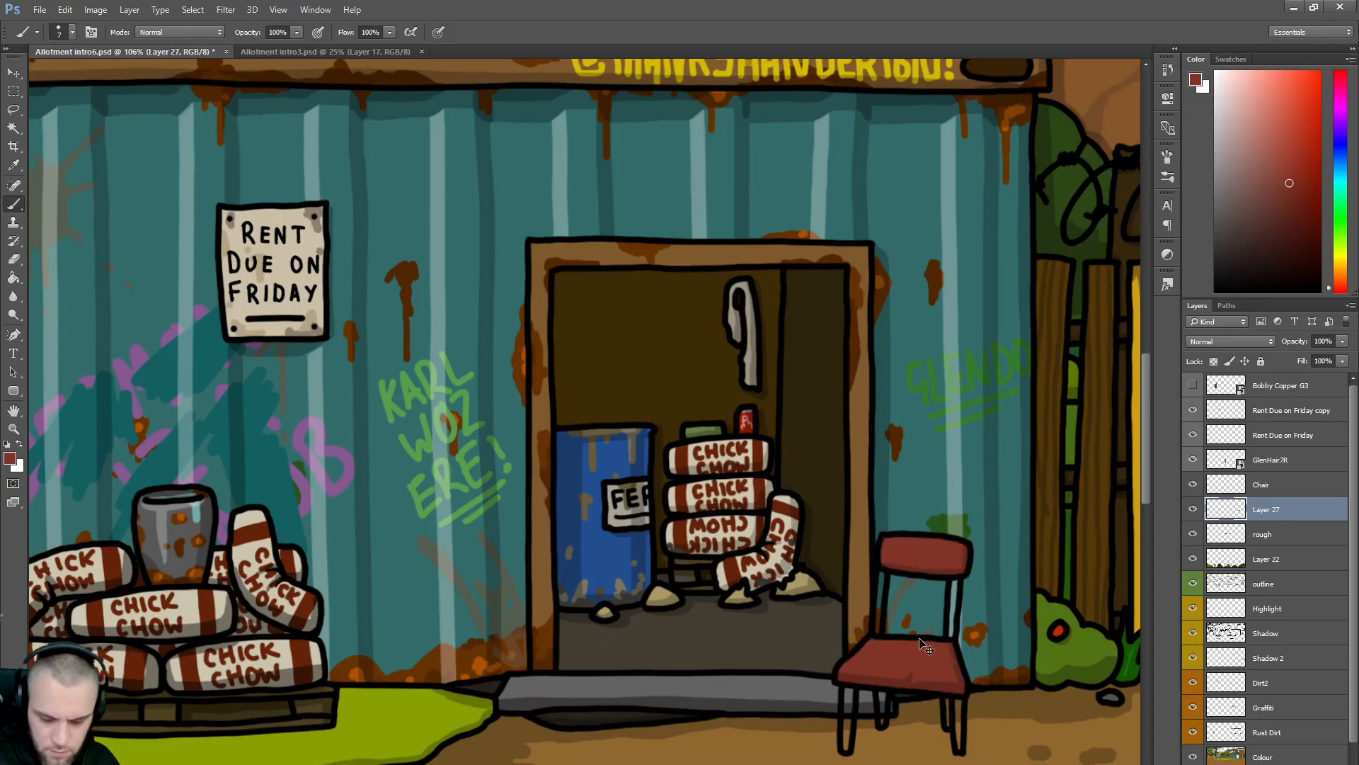
# - Colour the chair's back posts and legs in a muted grey on Layer 27
pyautogui.click(1228, 205)
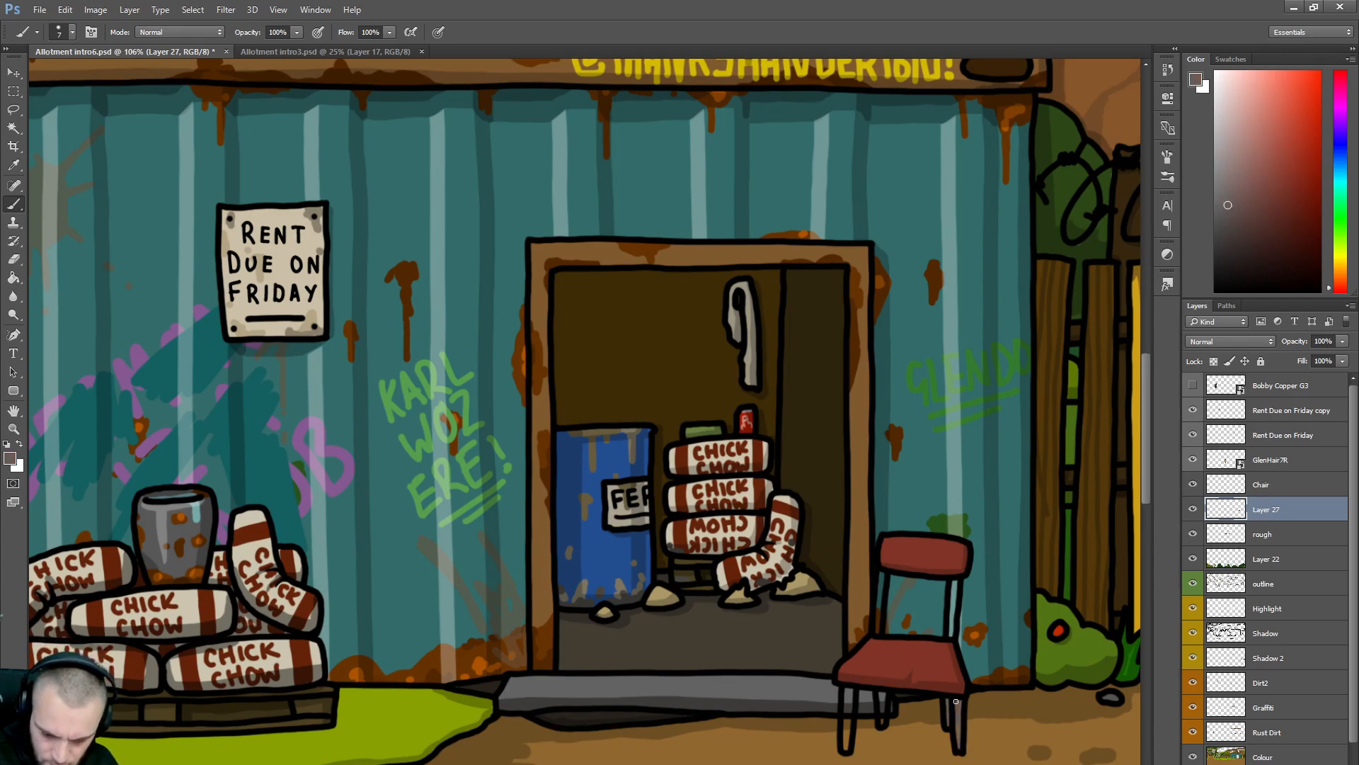
pyautogui.moveTo(948, 625)
pyautogui.mouseDown()
pyautogui.moveTo(955, 581)
pyautogui.moveTo(952, 626)
pyautogui.moveTo(956, 582)
pyautogui.moveTo(879, 628)
pyautogui.moveTo(882, 573)
pyautogui.moveTo(877, 633)
pyautogui.mouseUp()
pyautogui.moveTo(846, 743)
pyautogui.mouseDown()
pyautogui.moveTo(847, 691)
pyautogui.moveTo(848, 749)
pyautogui.mouseUp()
pyautogui.moveTo(847, 749)
pyautogui.mouseDown()
pyautogui.moveTo(849, 689)
pyautogui.moveTo(884, 705)
pyautogui.moveTo(879, 693)
pyautogui.mouseUp()
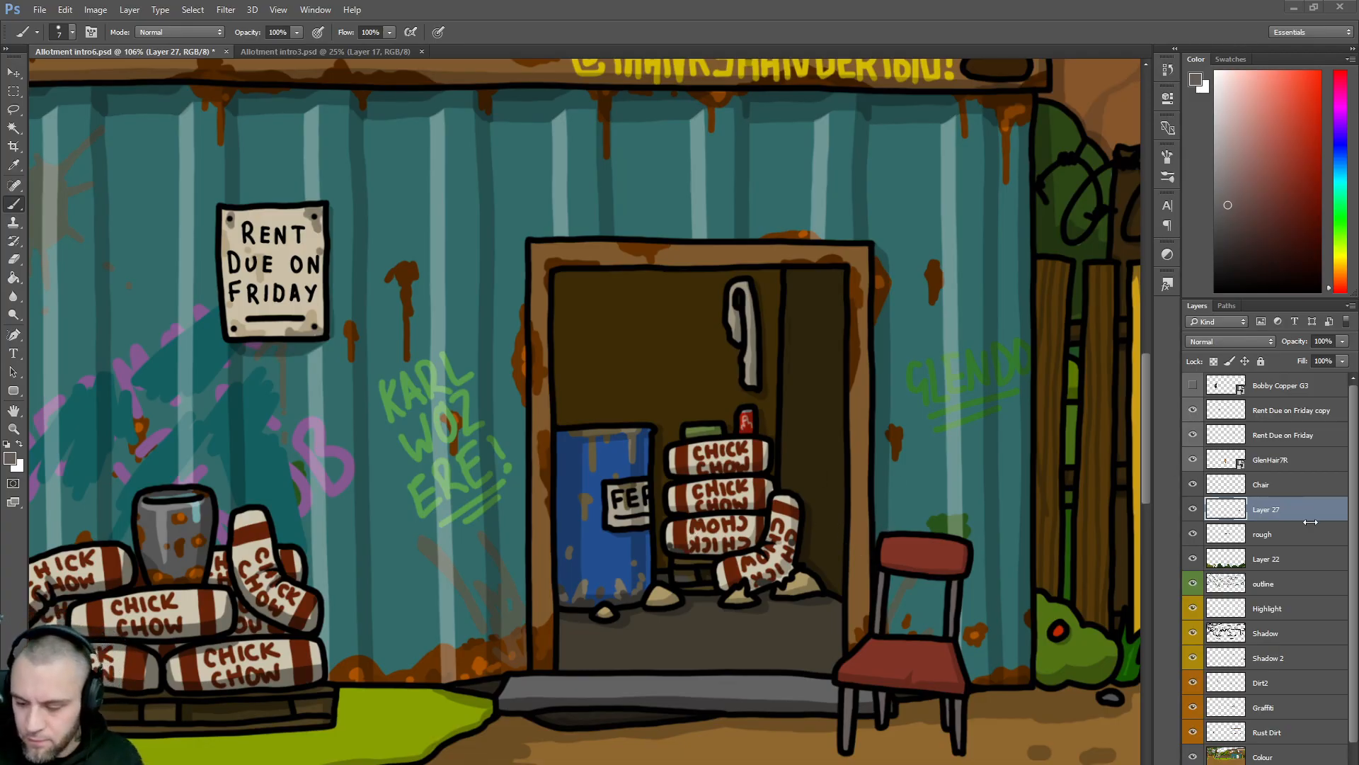
# - Add a layer at 49% opacity above Layer 27 and shade the chair's legs beneath the seat in dark brown
pyautogui.click(1270, 538)
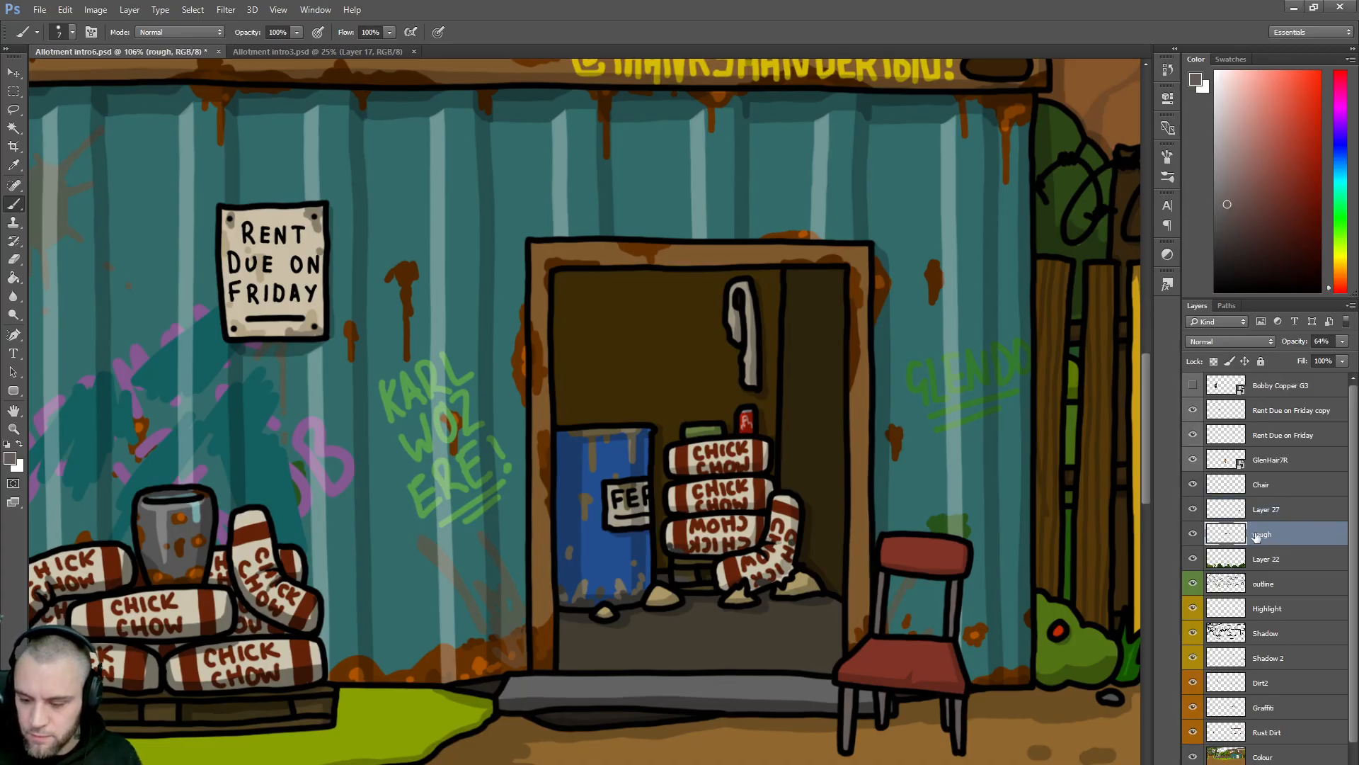
pyautogui.click(1267, 511)
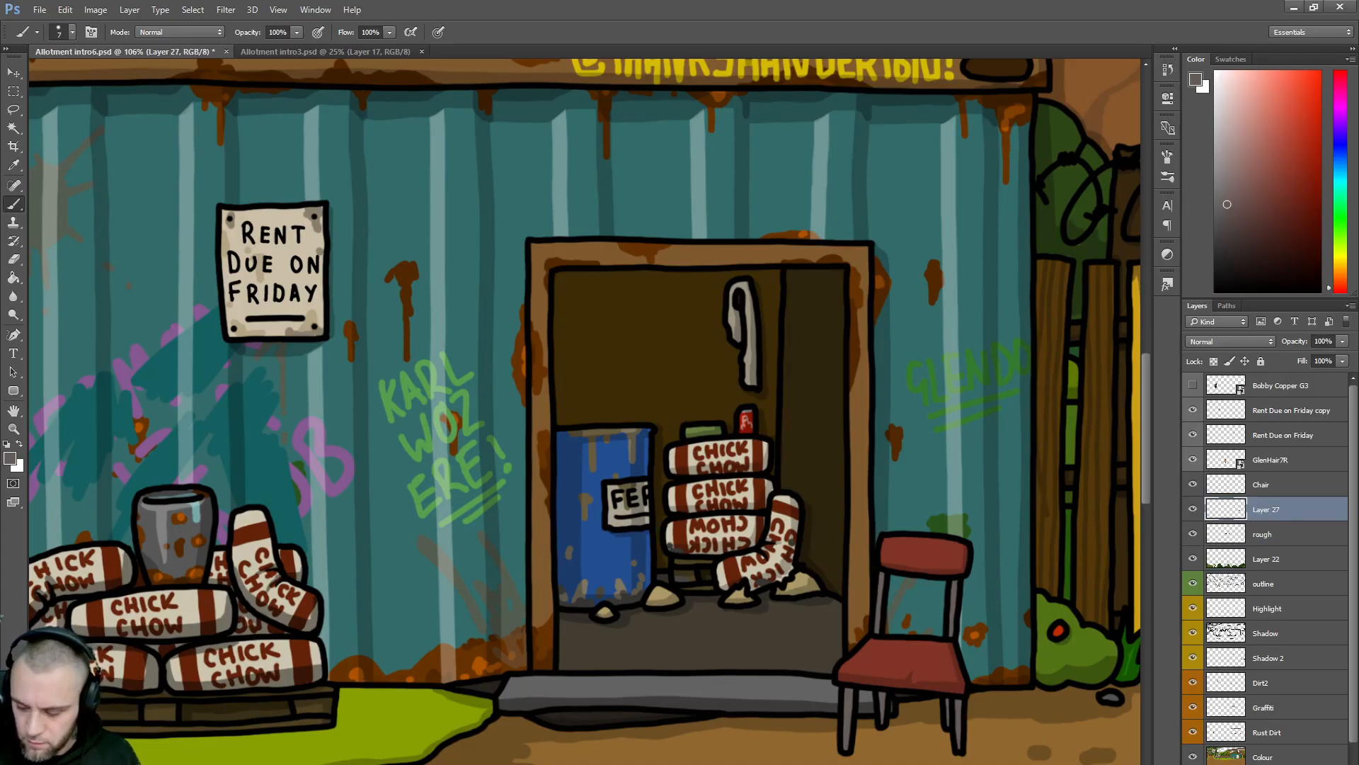
pyautogui.hotkey('ctrl', 'shift', 'alt', 'n')
pyautogui.click(1220, 236)
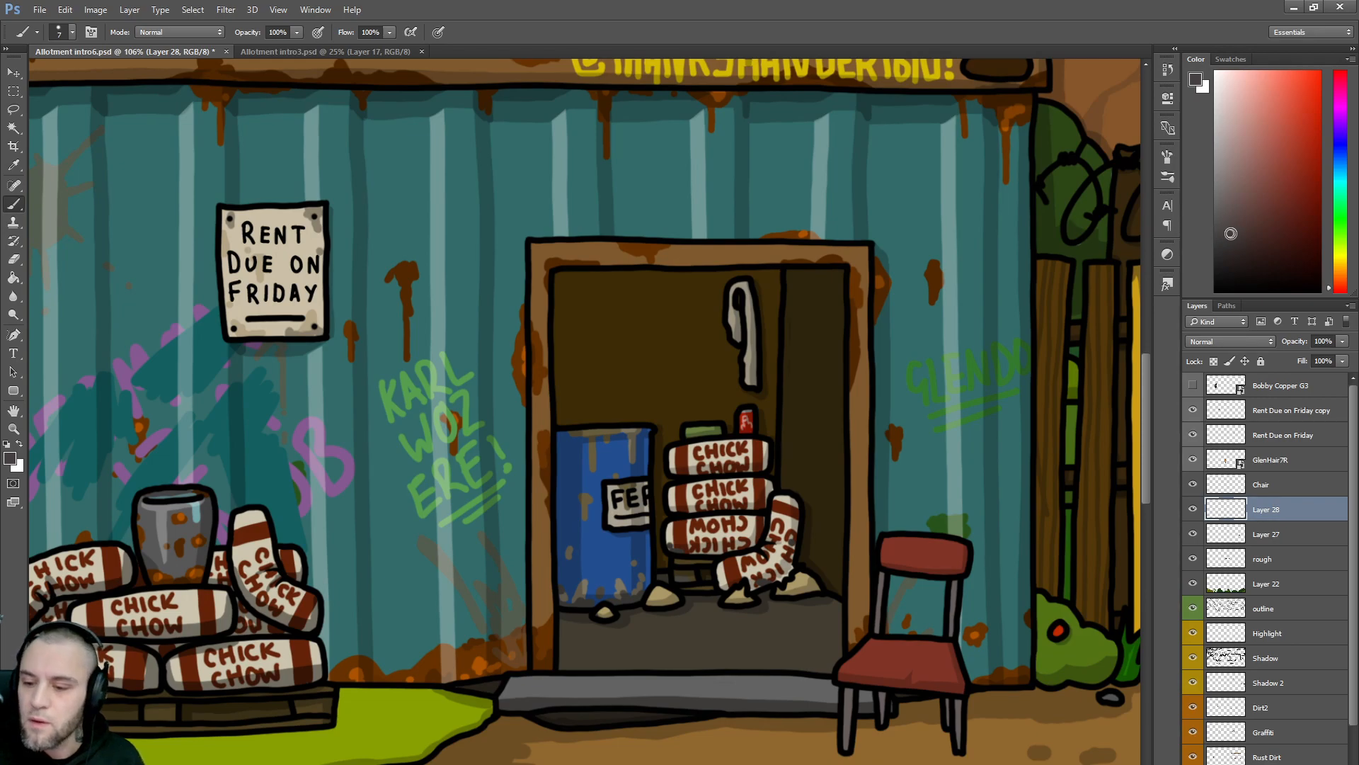
pyautogui.click(1338, 267)
pyautogui.moveTo(1291, 232); pyautogui.dragTo(1275, 223)
pyautogui.click(1344, 342)
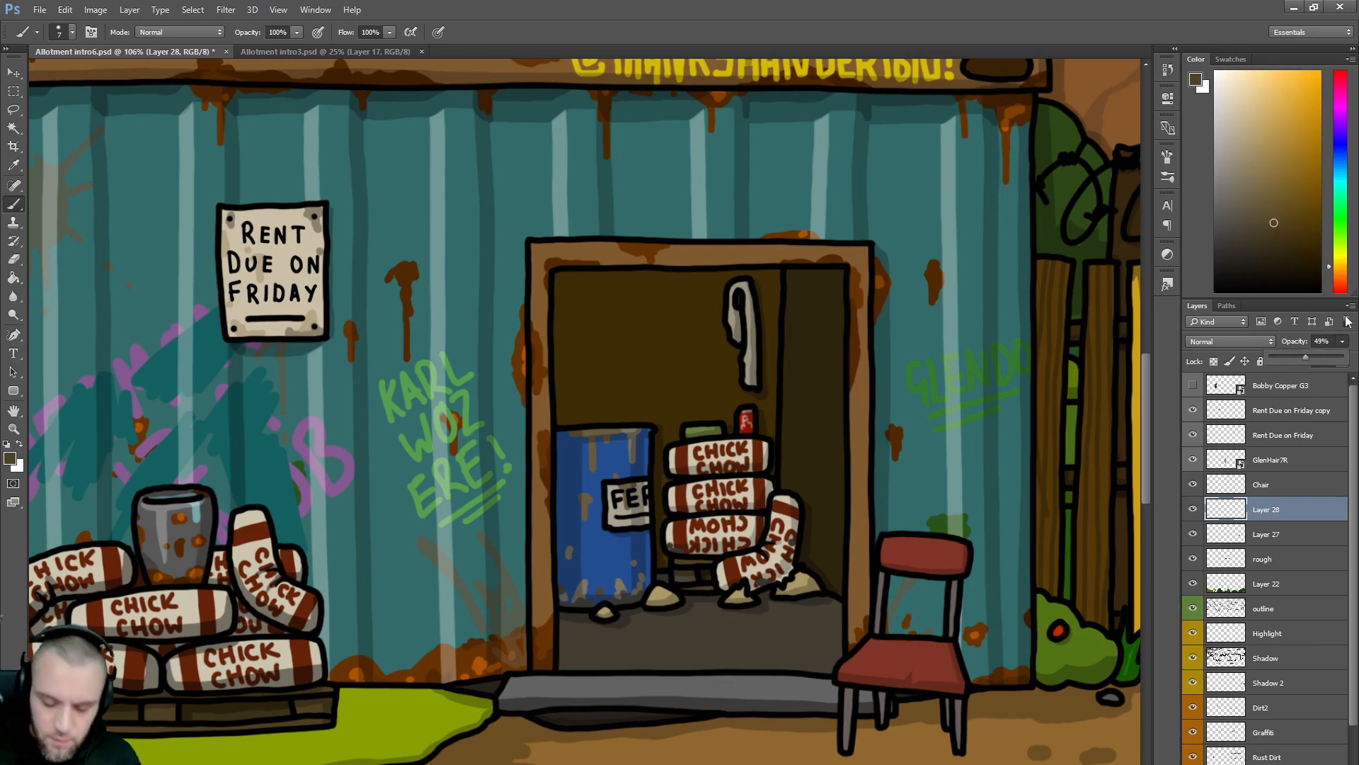
pyautogui.click(938, 689)
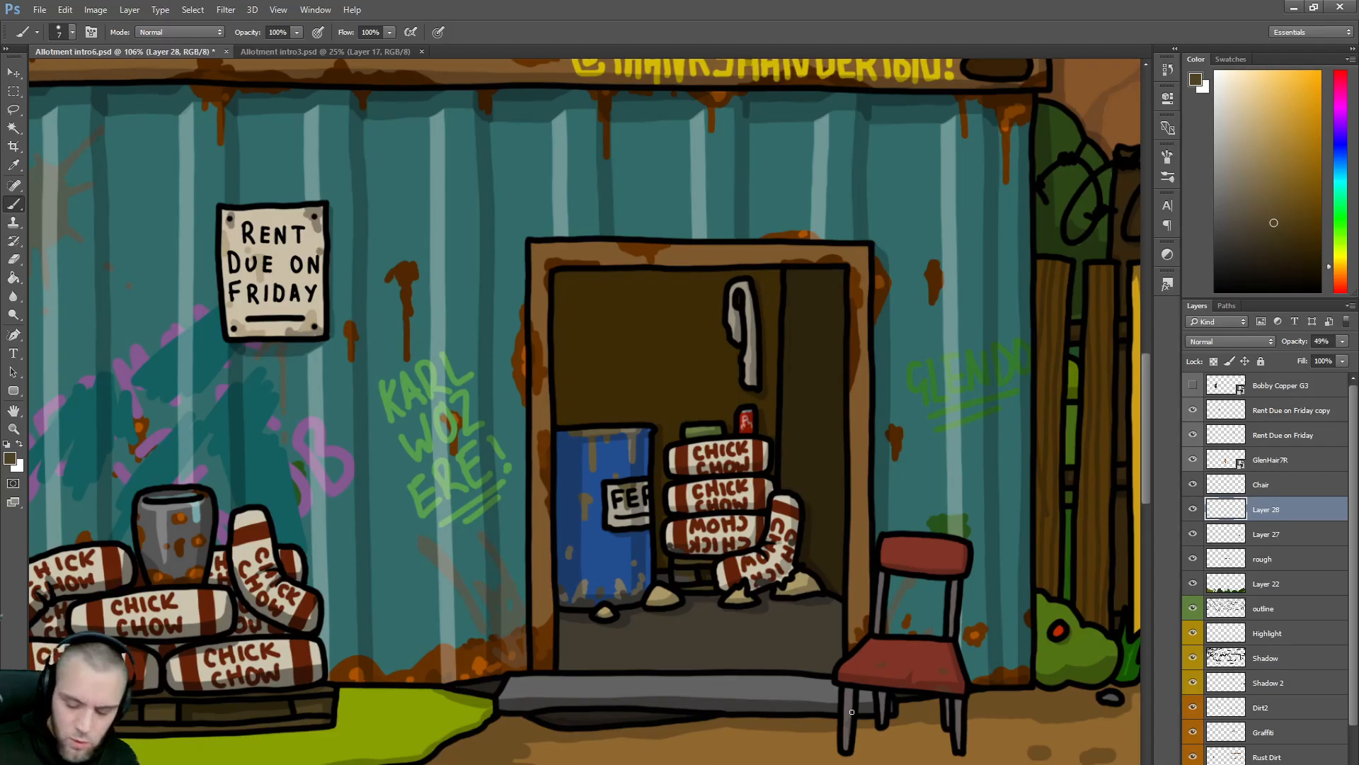
# - Paint small rust patches on the chair's legs and back posts on Layer 27, using rust brown sampled from the container
pyautogui.click(1273, 534)
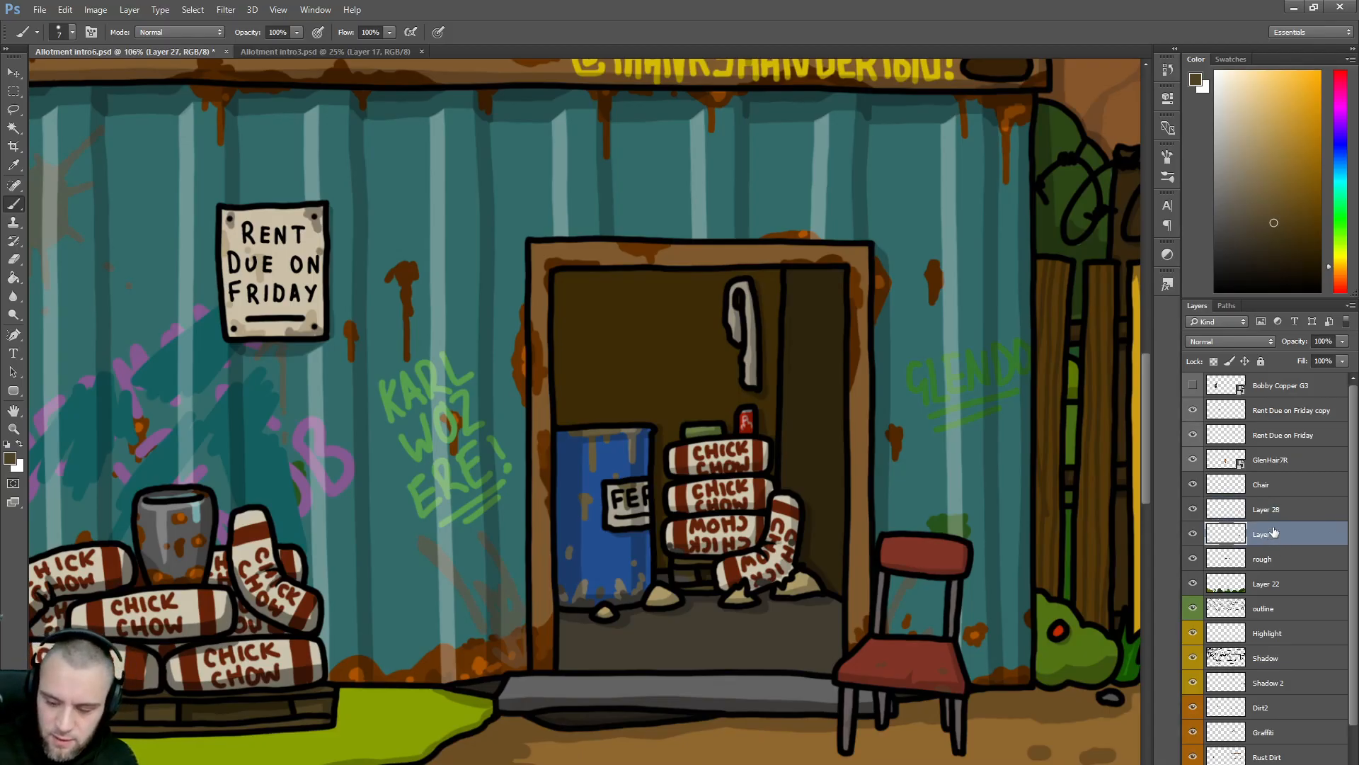
pyautogui.keyDown('alt'); pyautogui.click(467, 655); pyautogui.keyUp('alt')
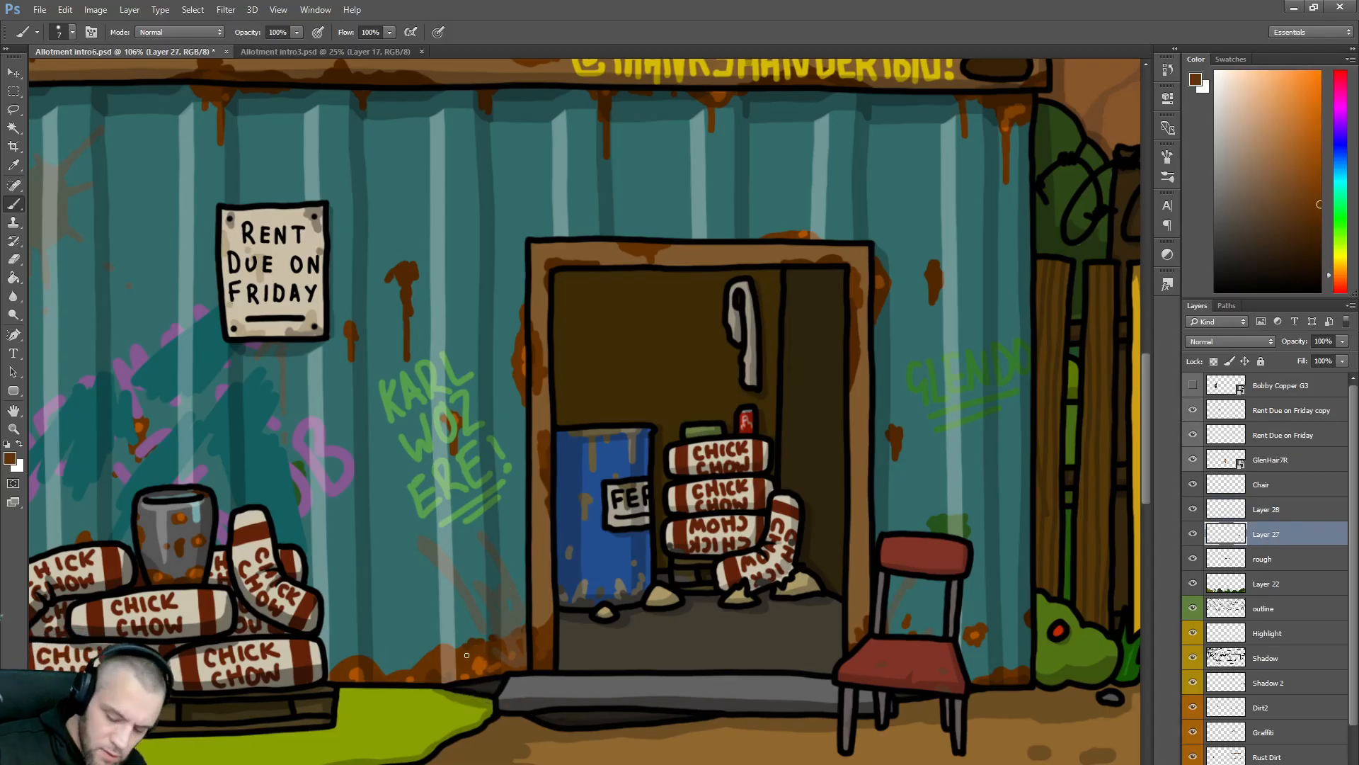
pyautogui.moveTo(847, 751)
pyautogui.mouseDown()
pyautogui.moveTo(847, 740)
pyautogui.moveTo(846, 750)
pyautogui.mouseUp()
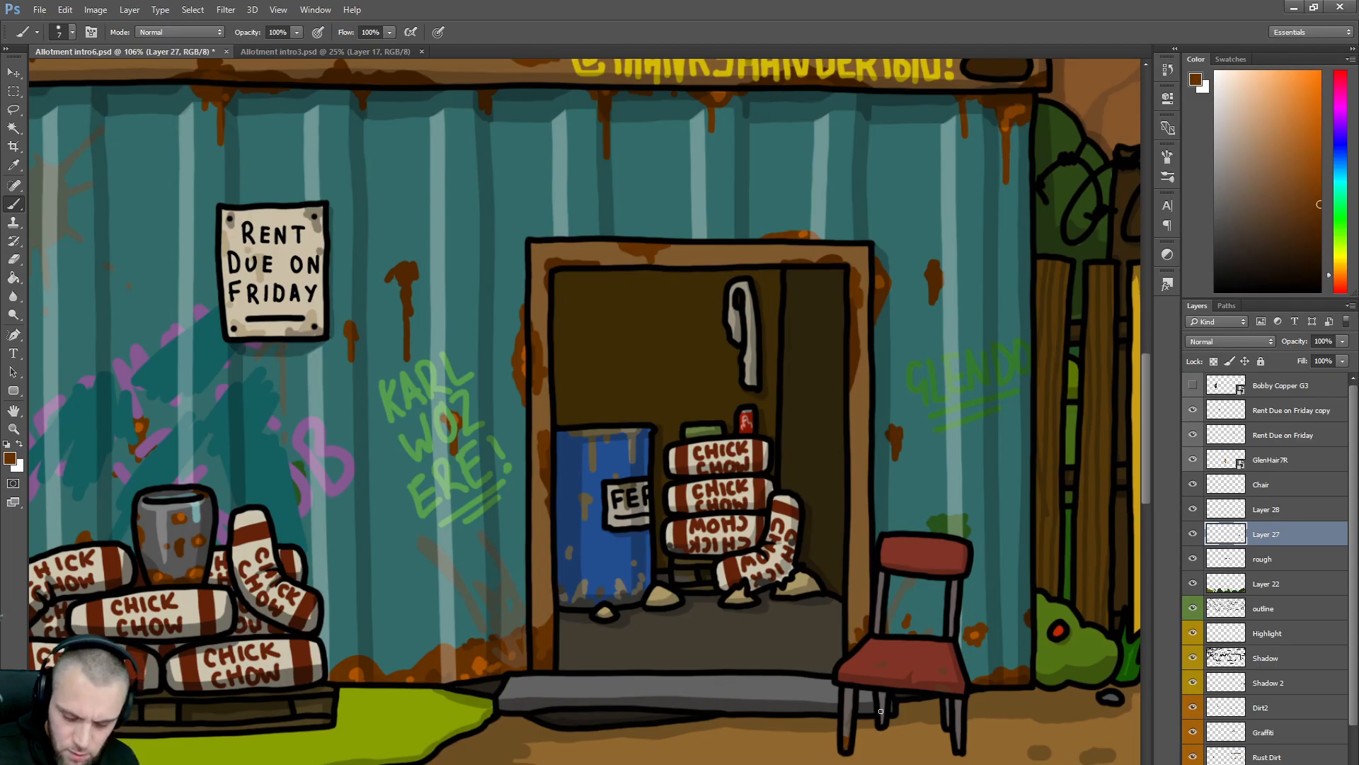
pyautogui.keyDown('alt'); pyautogui.click(489, 649); pyautogui.keyUp('alt')
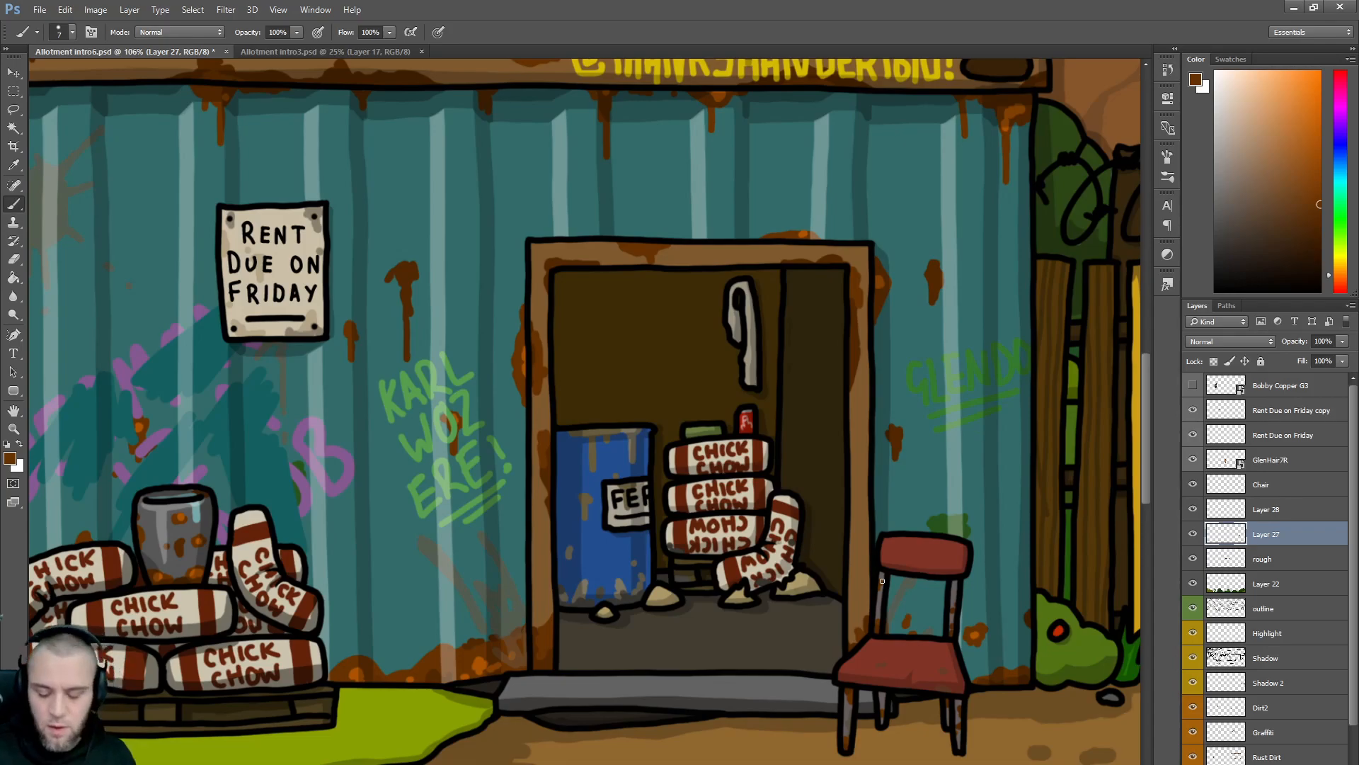
# - Merge the Chair layer with Layers 27 and 28, and move the chair slightly to the right of the doorway
pyautogui.keyDown('shift'); pyautogui.click(1264, 484); pyautogui.keyUp('shift')
pyautogui.rightClick(1260, 485)
pyautogui.click(1119, 598)
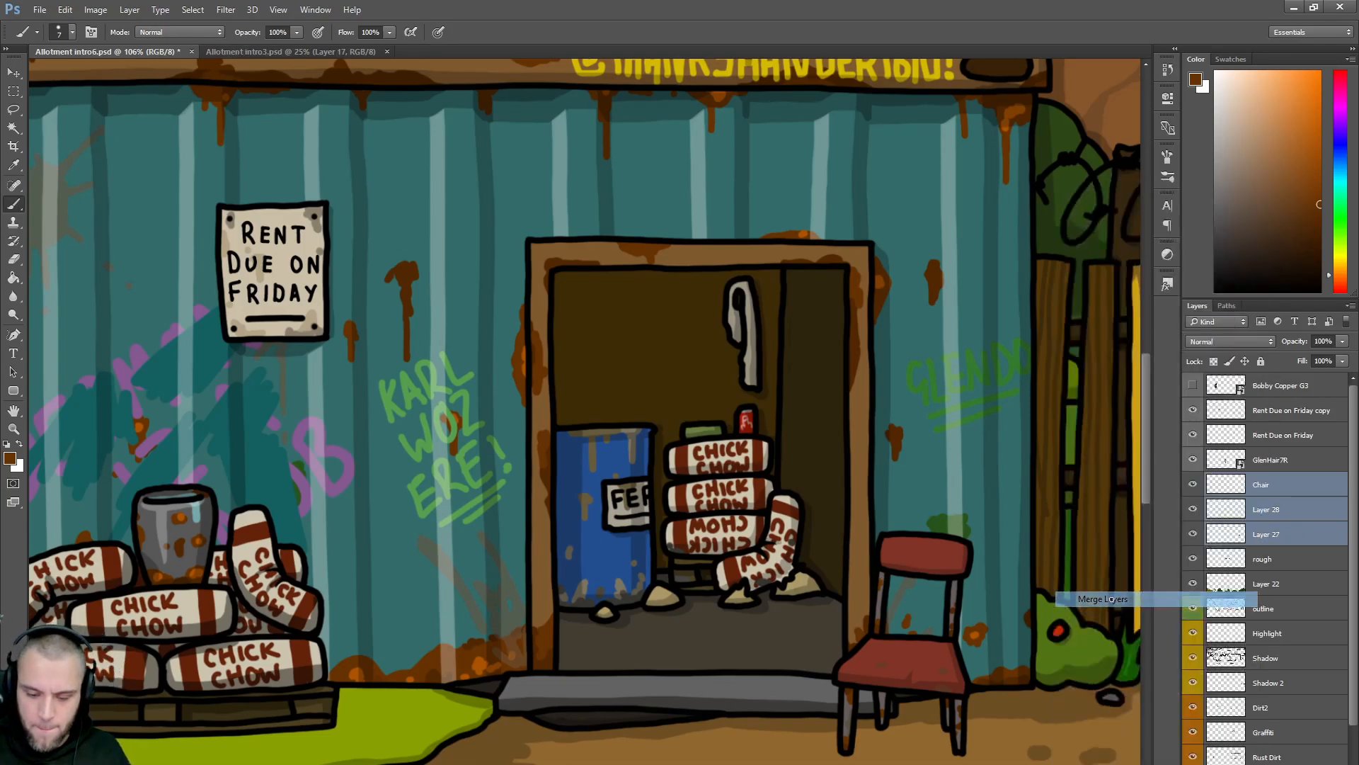
pyautogui.press('v')
pyautogui.moveTo(913, 664)
pyautogui.mouseDown()
pyautogui.moveTo(942, 646)
pyautogui.moveTo(907, 644)
pyautogui.moveTo(938, 653)
pyautogui.moveTo(933, 671)
pyautogui.mouseUp()
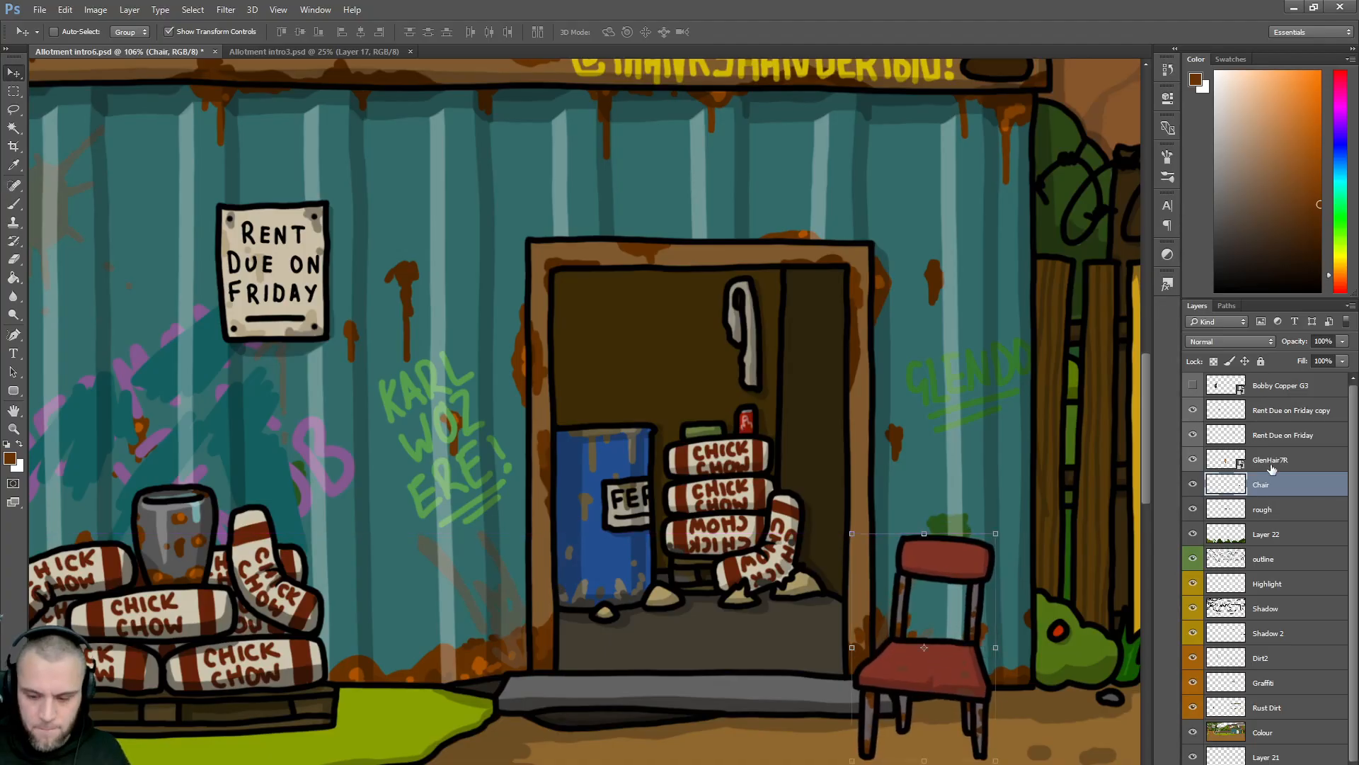
# - Shade the container's floor along the inside of the left doorframe on Layer 24 with a sampled dark grey-brown
pyautogui.press('d')
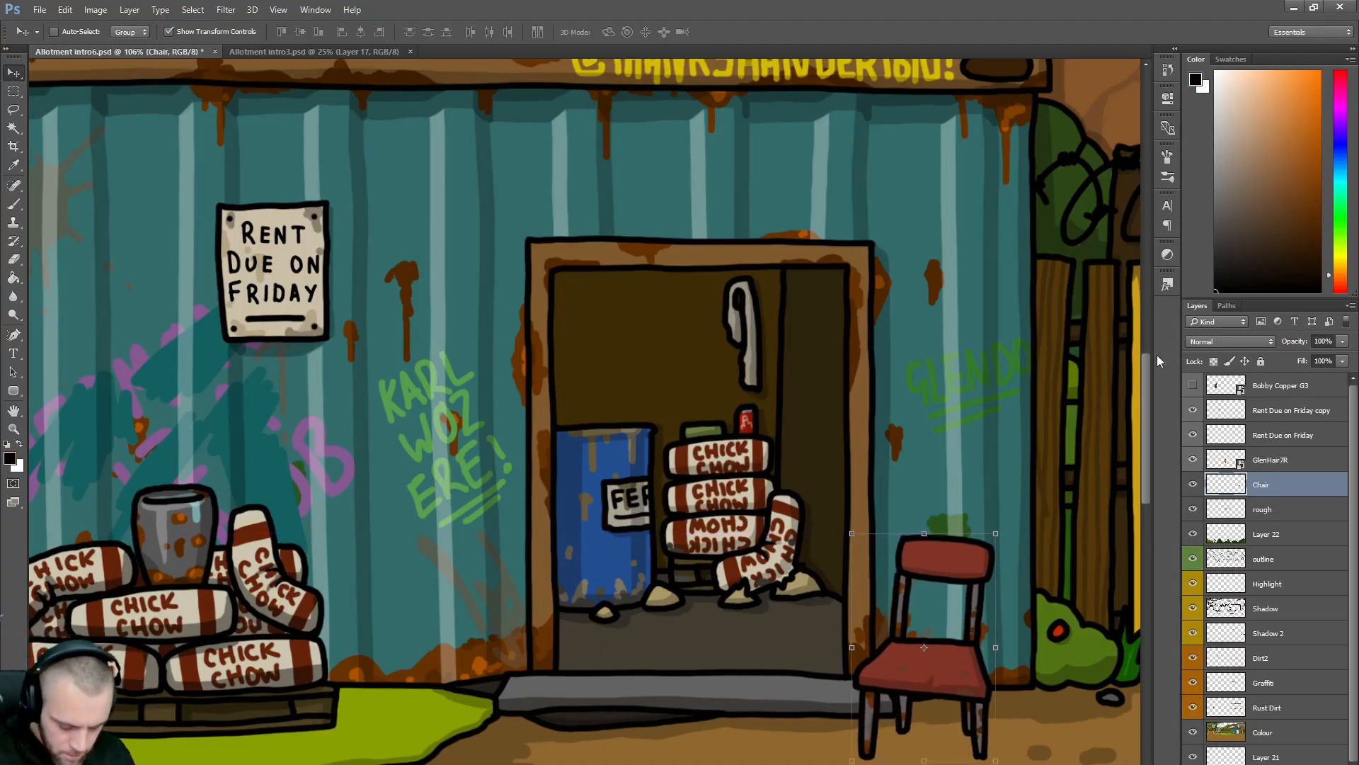
pyautogui.press('b')
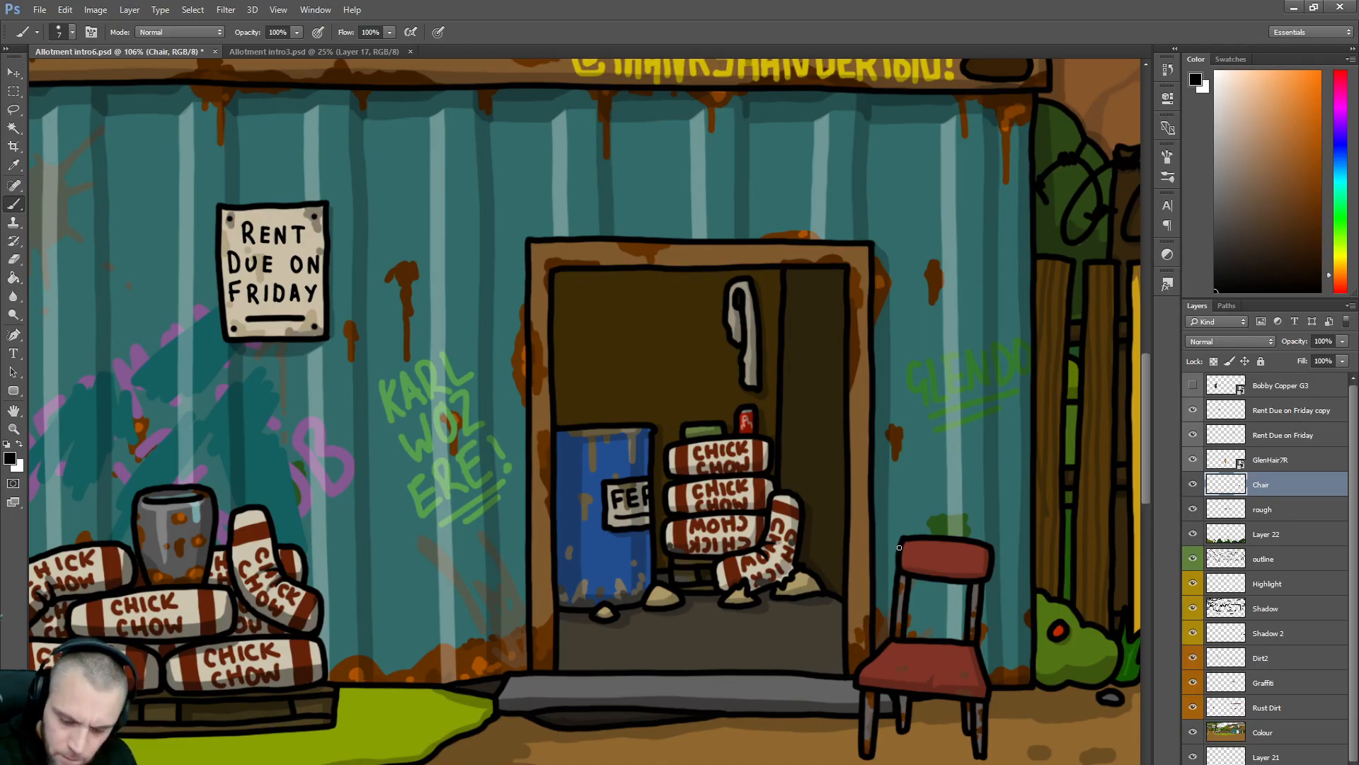
pyautogui.scroll(-6, 899, 547)
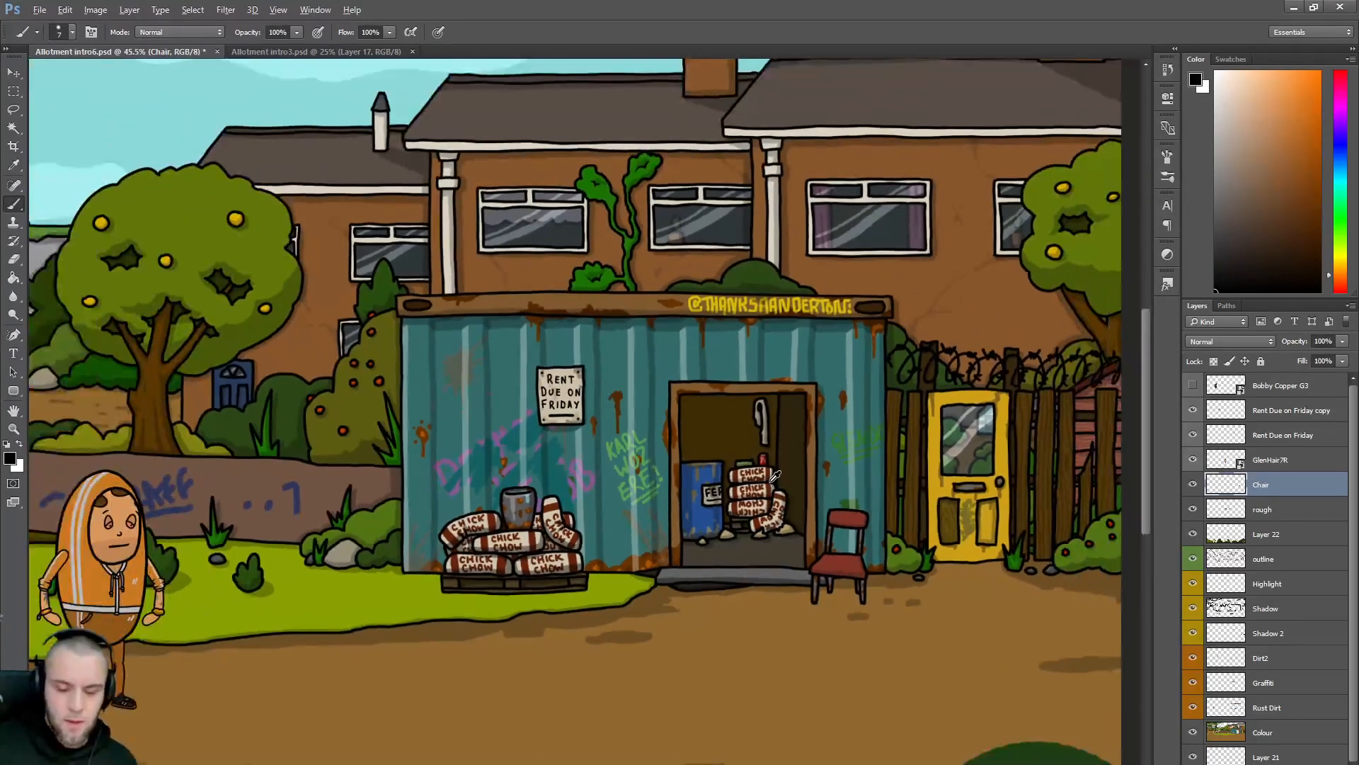
pyautogui.press('alt')
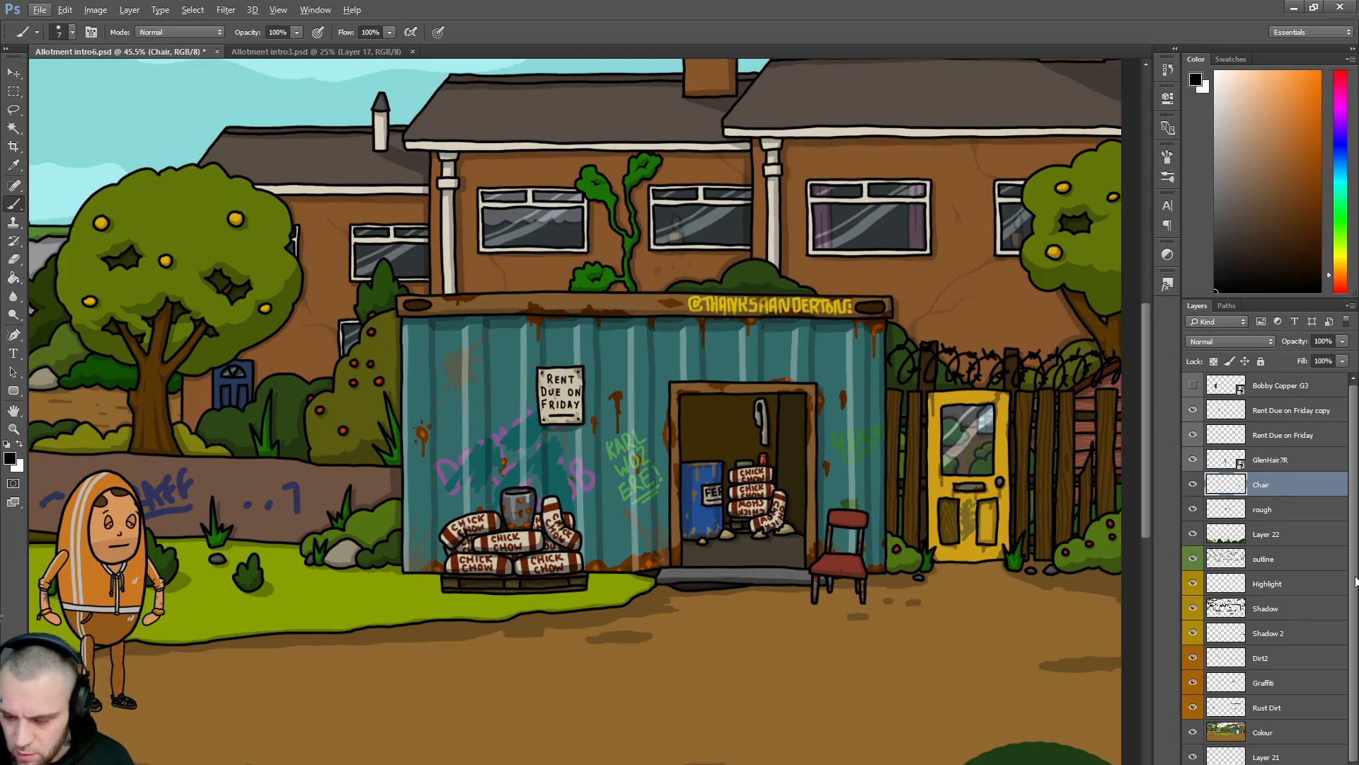
pyautogui.scroll(-2, 1264, 623)
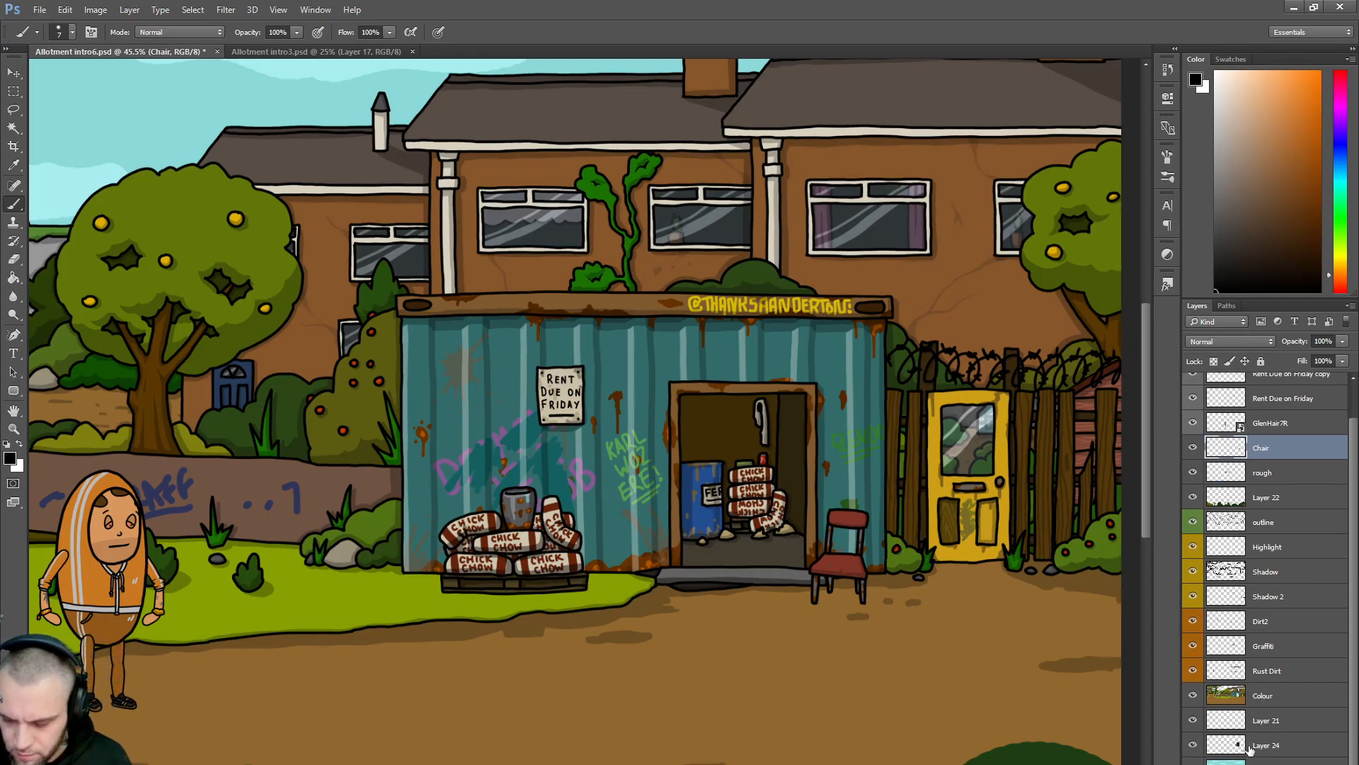
pyautogui.click(1249, 747)
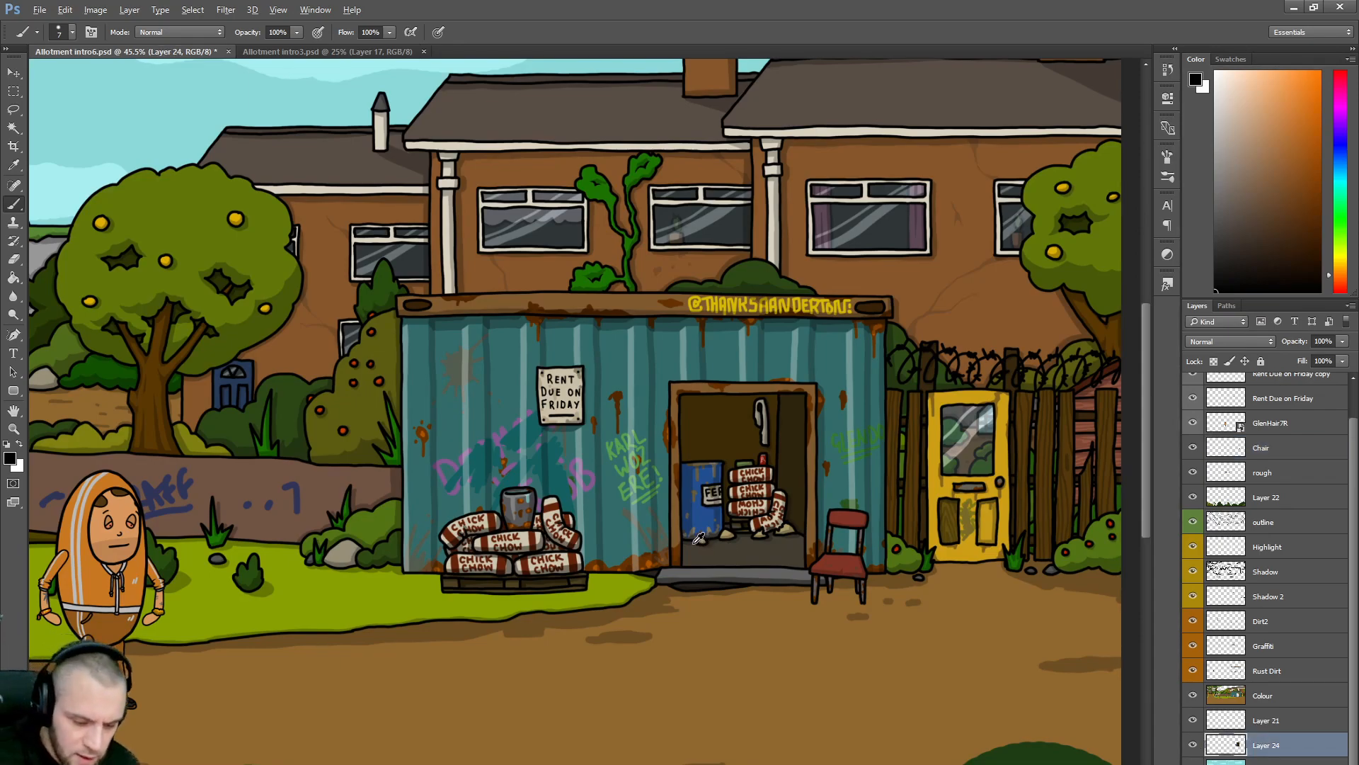
pyautogui.keyDown('alt'); pyautogui.click(701, 541); pyautogui.keyUp('alt')
pyautogui.scroll(3, 706, 543)
pyautogui.scroll(1, 708, 546)
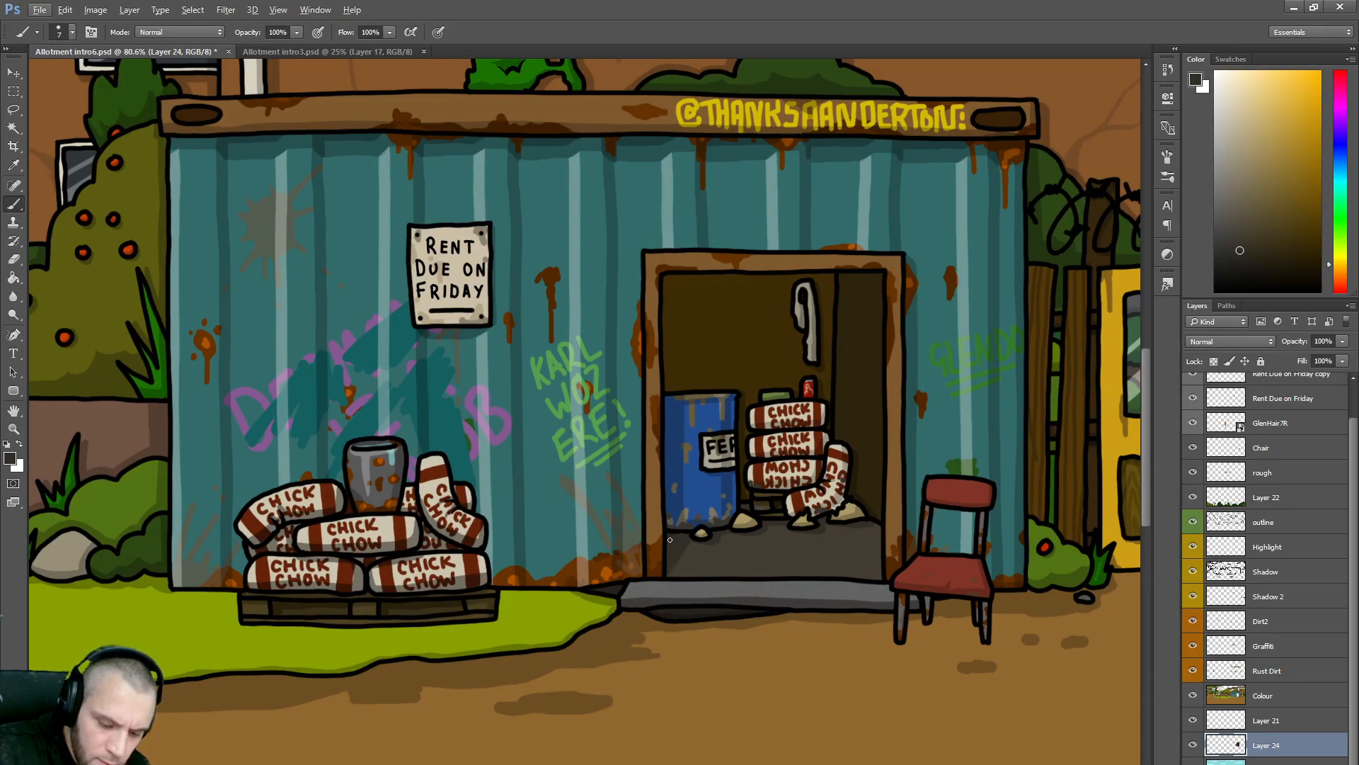
pyautogui.press('alt')
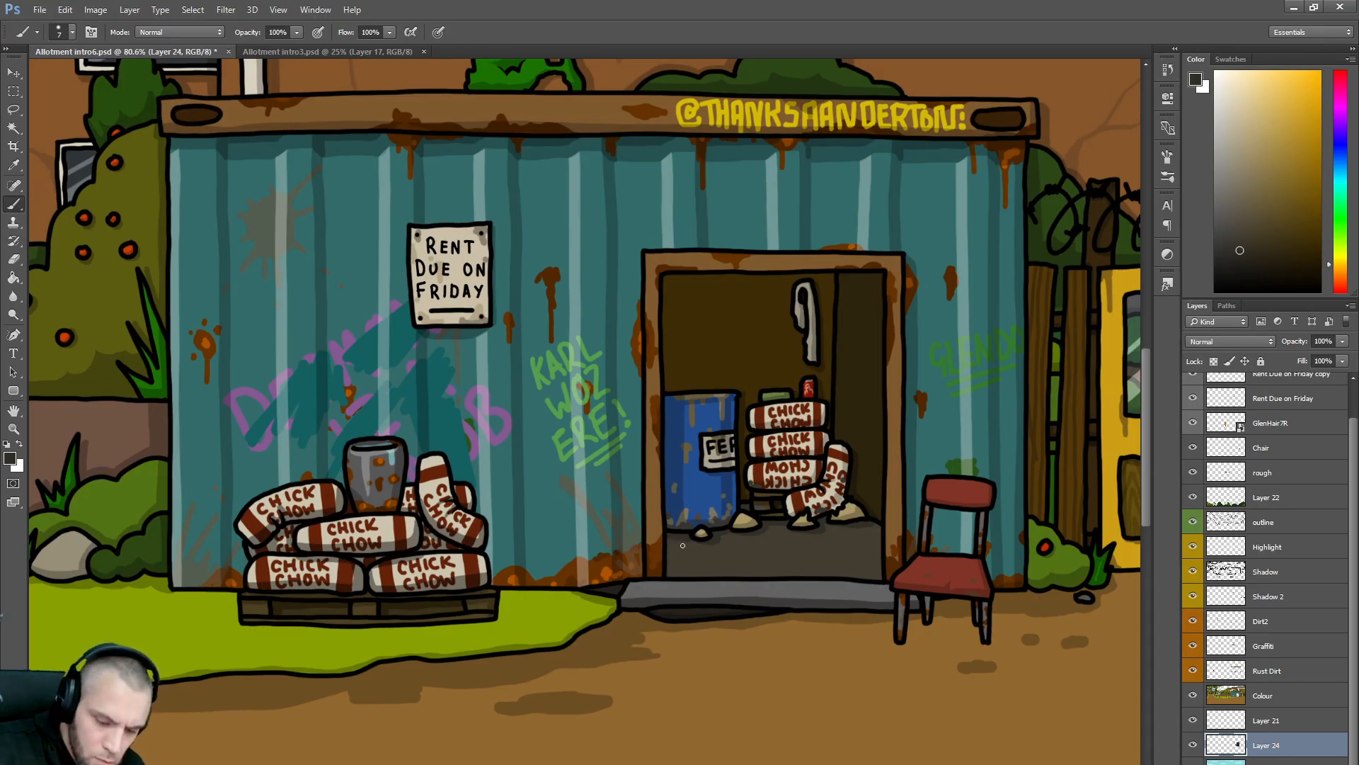
pyautogui.moveTo(689, 540); pyautogui.dragTo(670, 569)
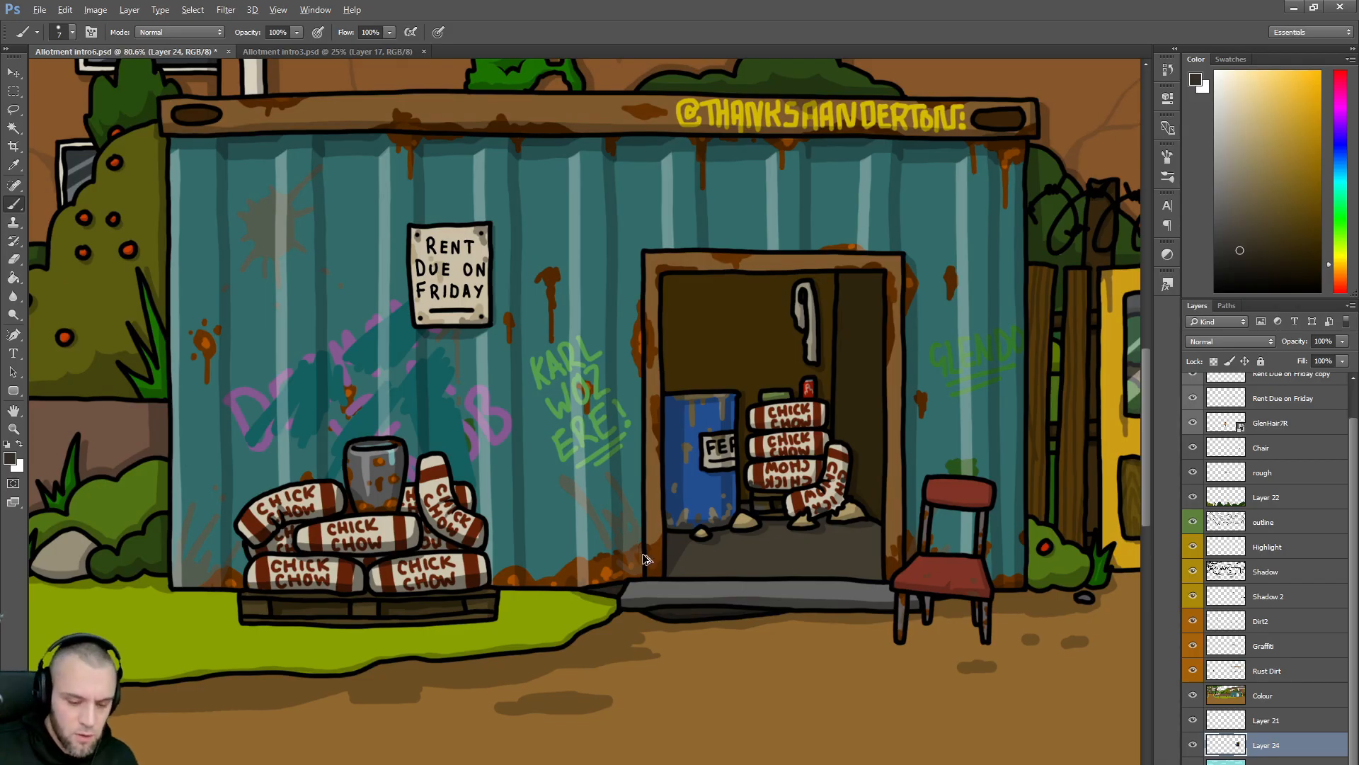
pyautogui.moveTo(681, 537); pyautogui.dragTo(667, 568)
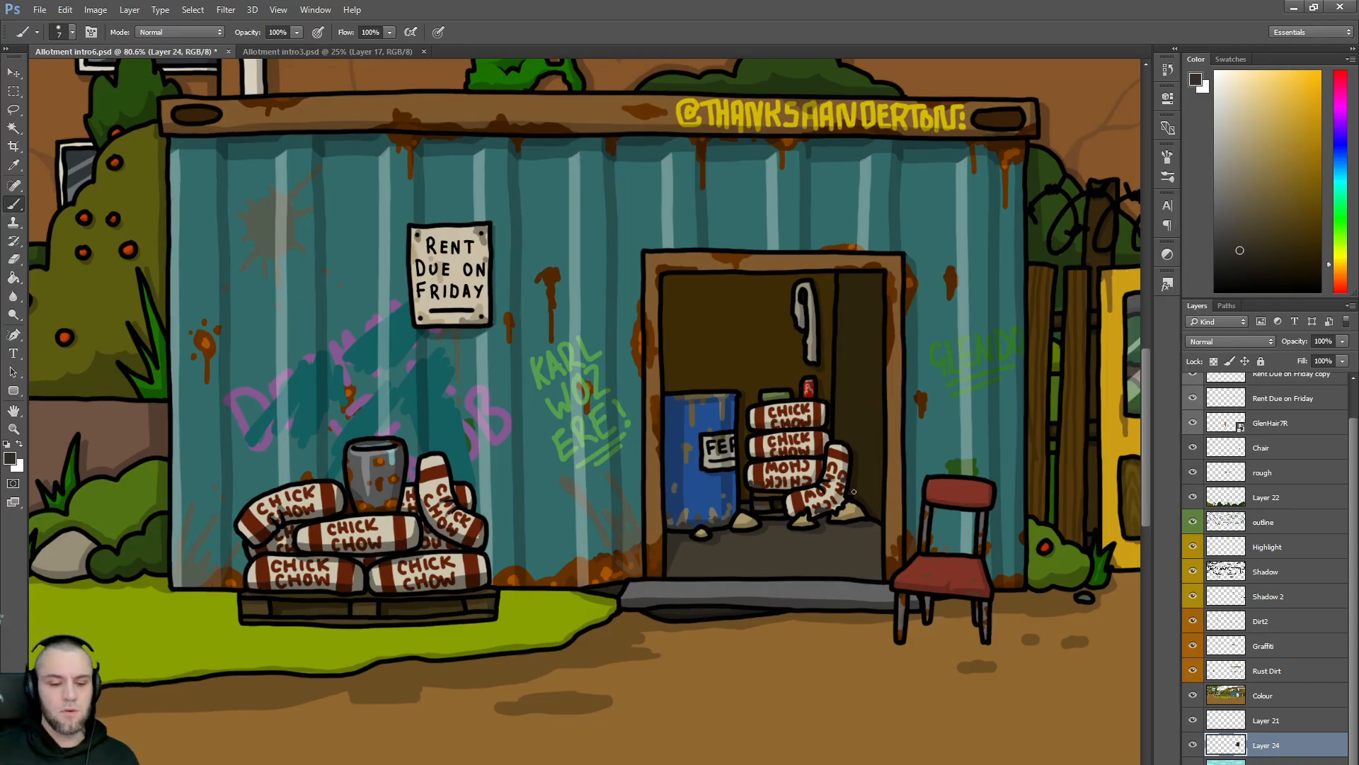
# - Paint a vertical shadow strip on the left of the container's inner back wall with a size 20 brush and sampled dark brown
pyautogui.keyDown('alt'); pyautogui.click(860, 359); pyautogui.keyUp('alt')
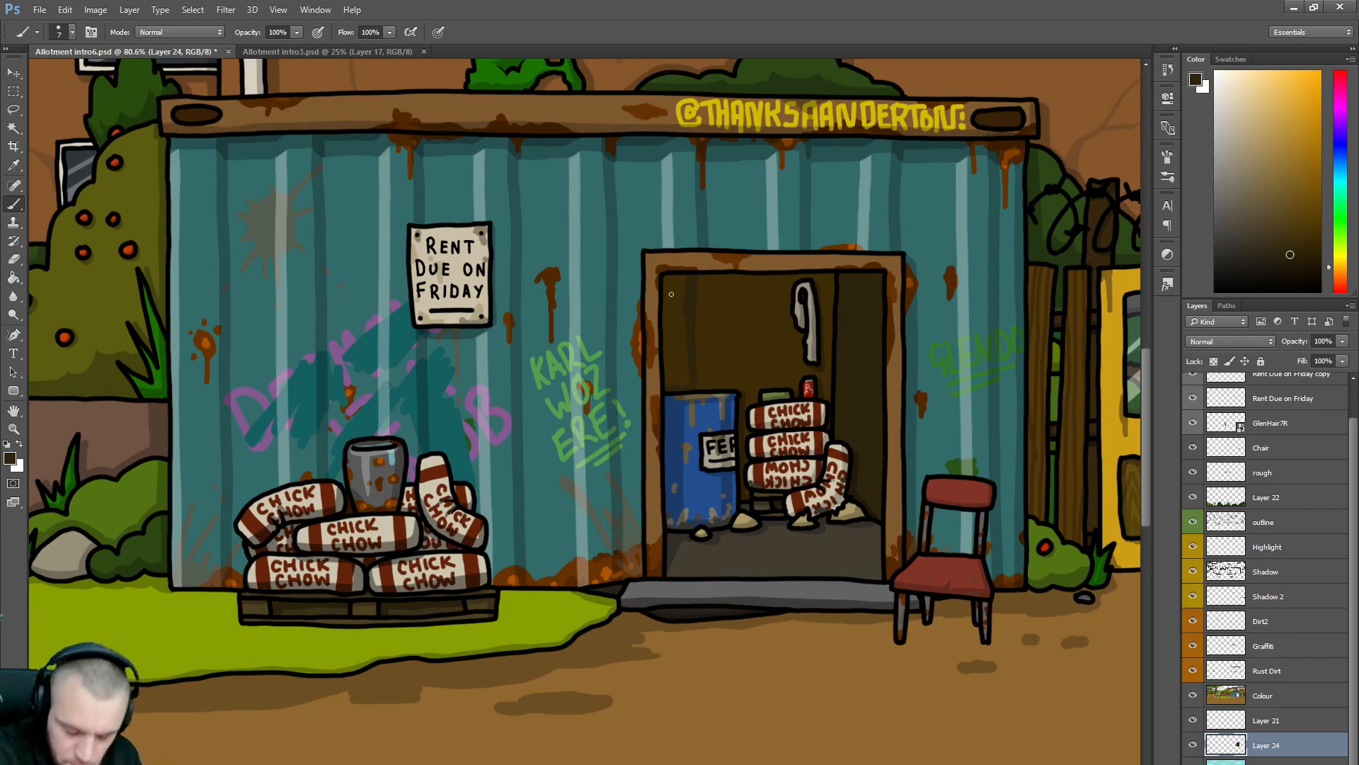
pyautogui.press(']')
pyautogui.press(']')
pyautogui.press(']')
pyautogui.press(']')
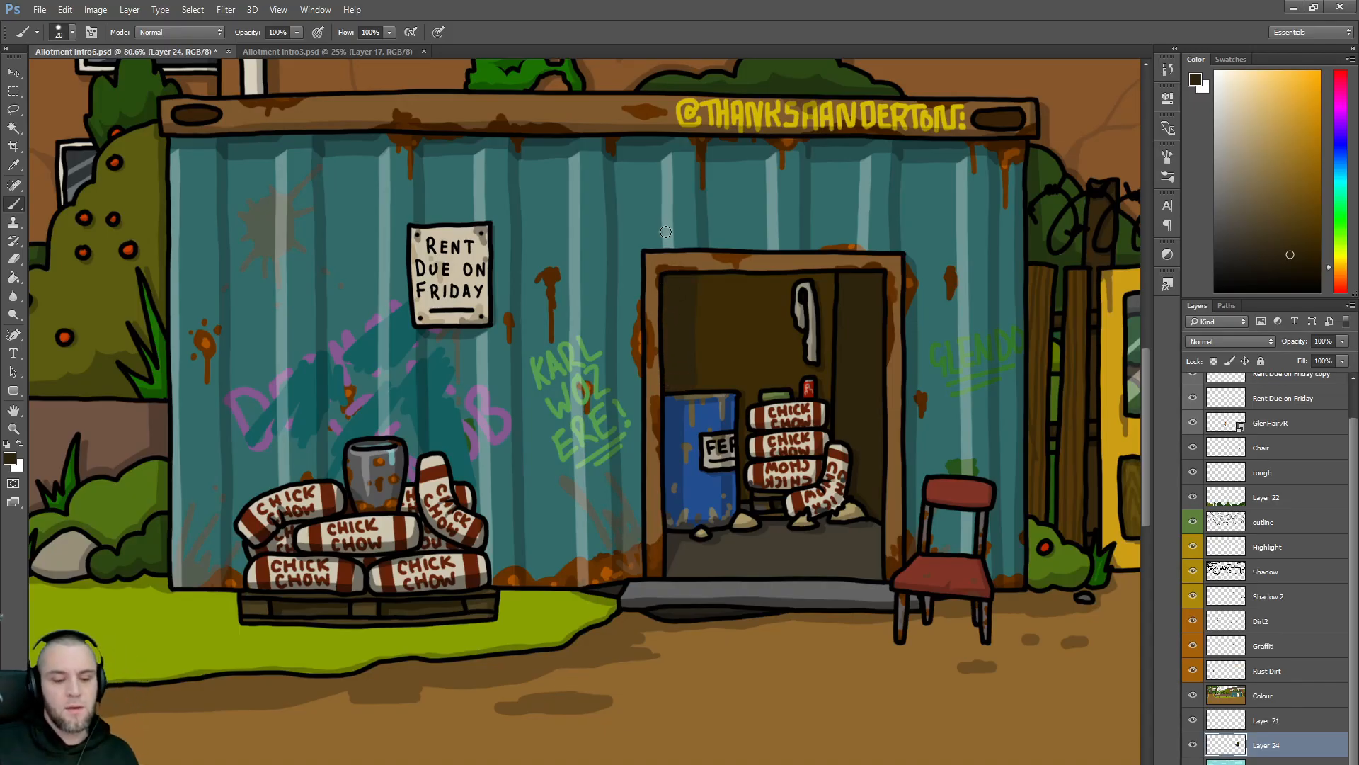
pyautogui.scroll(5, 671, 367)
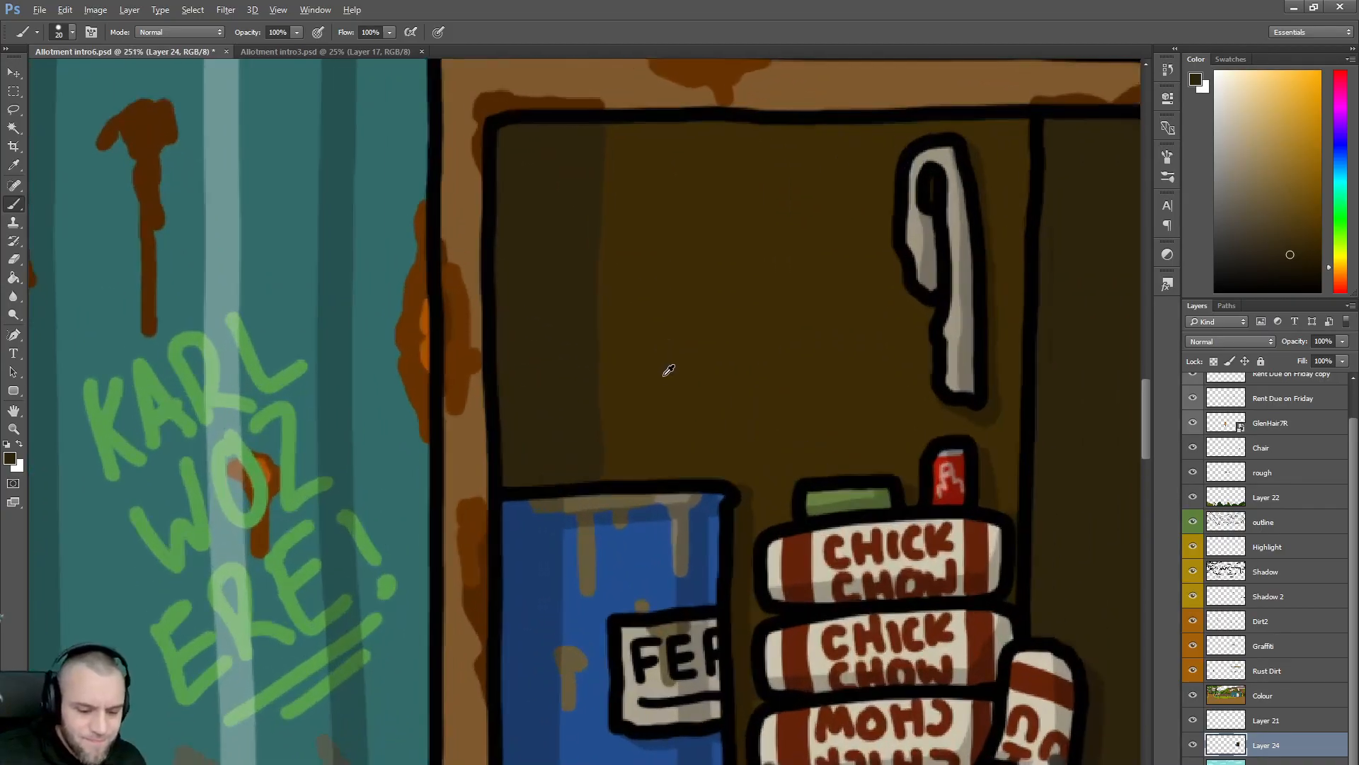
pyautogui.scroll(-5, 668, 370)
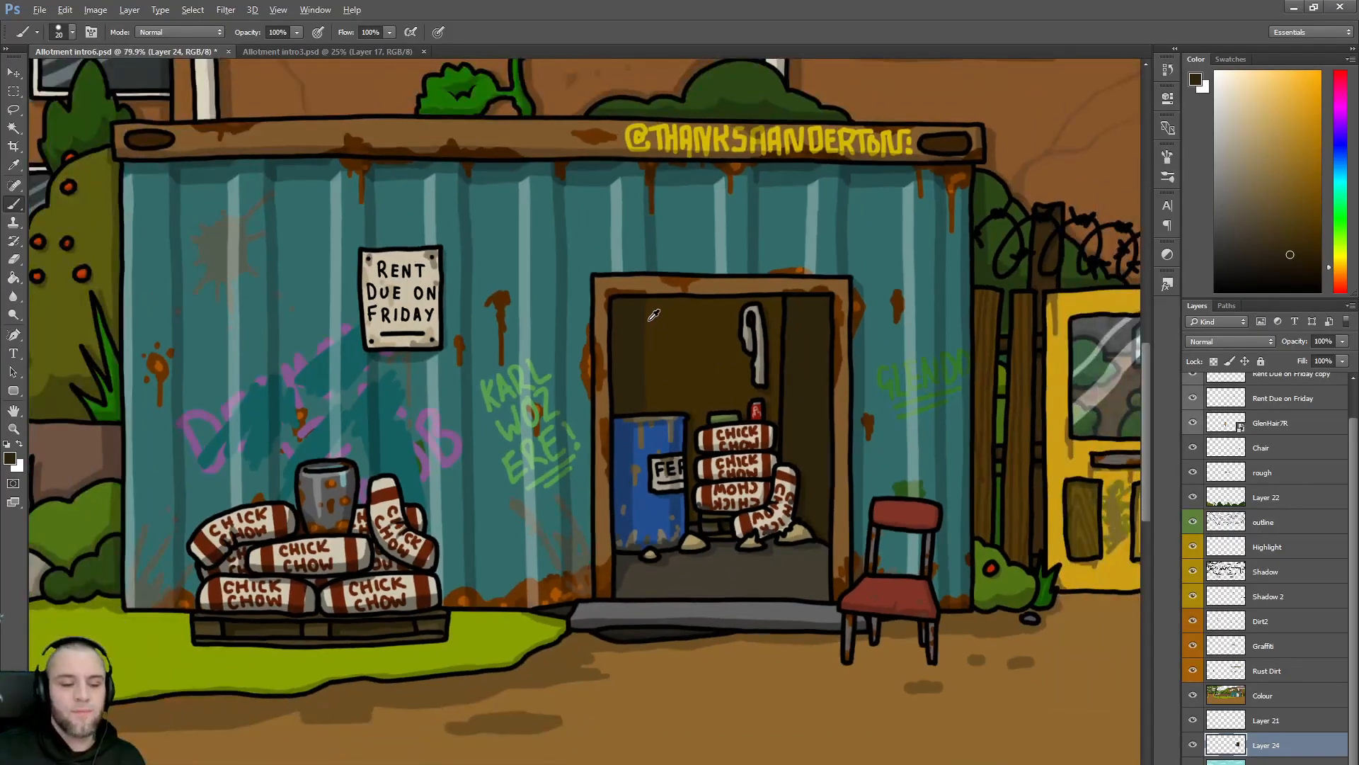
pyautogui.press('alt')
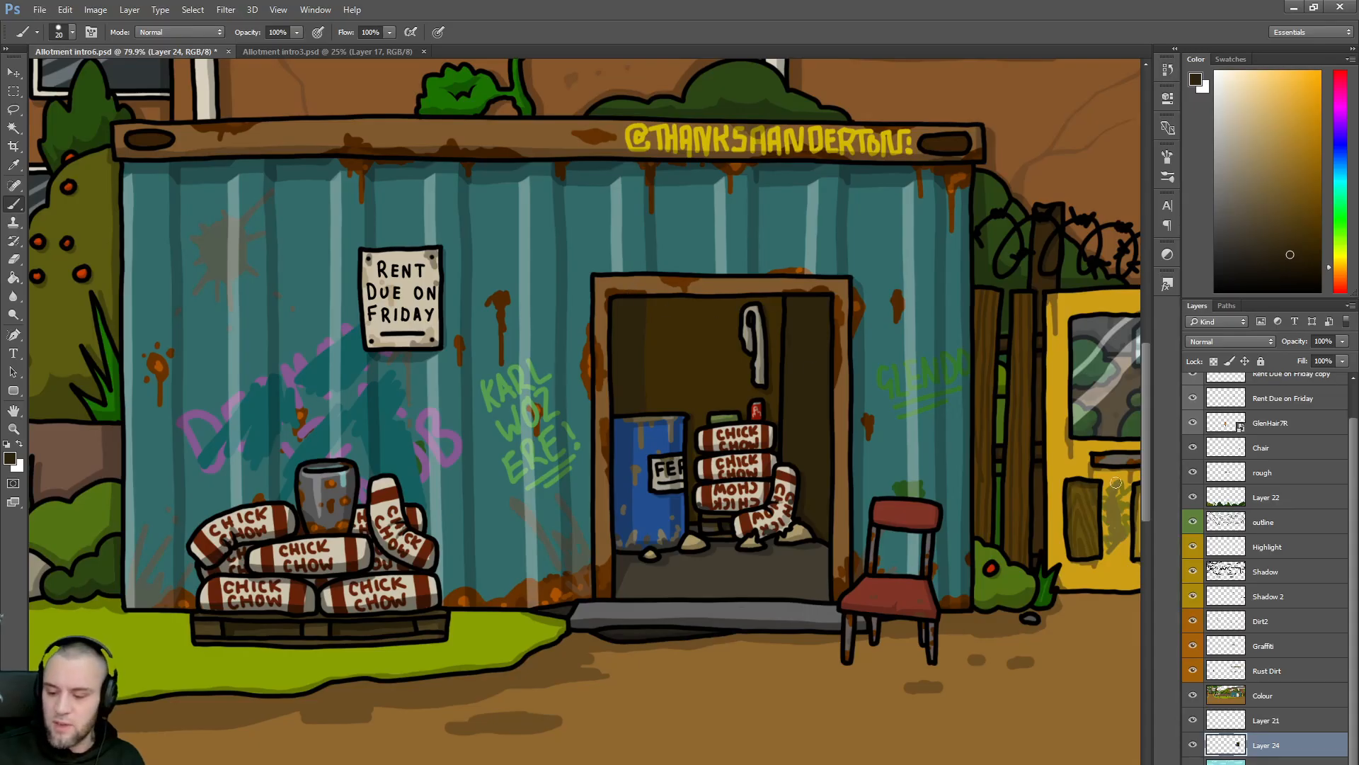
# - Add rust patches along the top of the doorframe on the Rust Dirt layer with a size 8 brush and sampled rust brown
pyautogui.click(1273, 673)
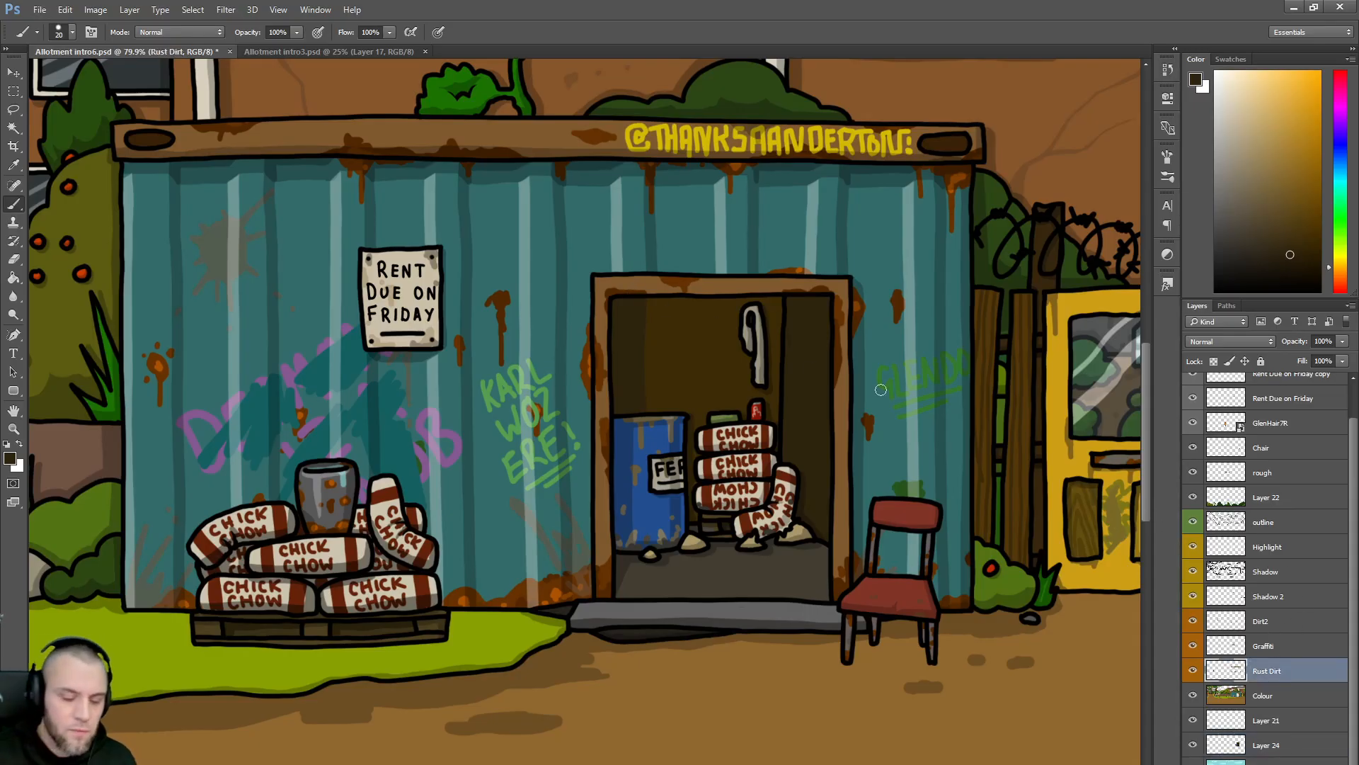
pyautogui.keyDown('alt'); pyautogui.click(681, 277); pyautogui.keyUp('alt')
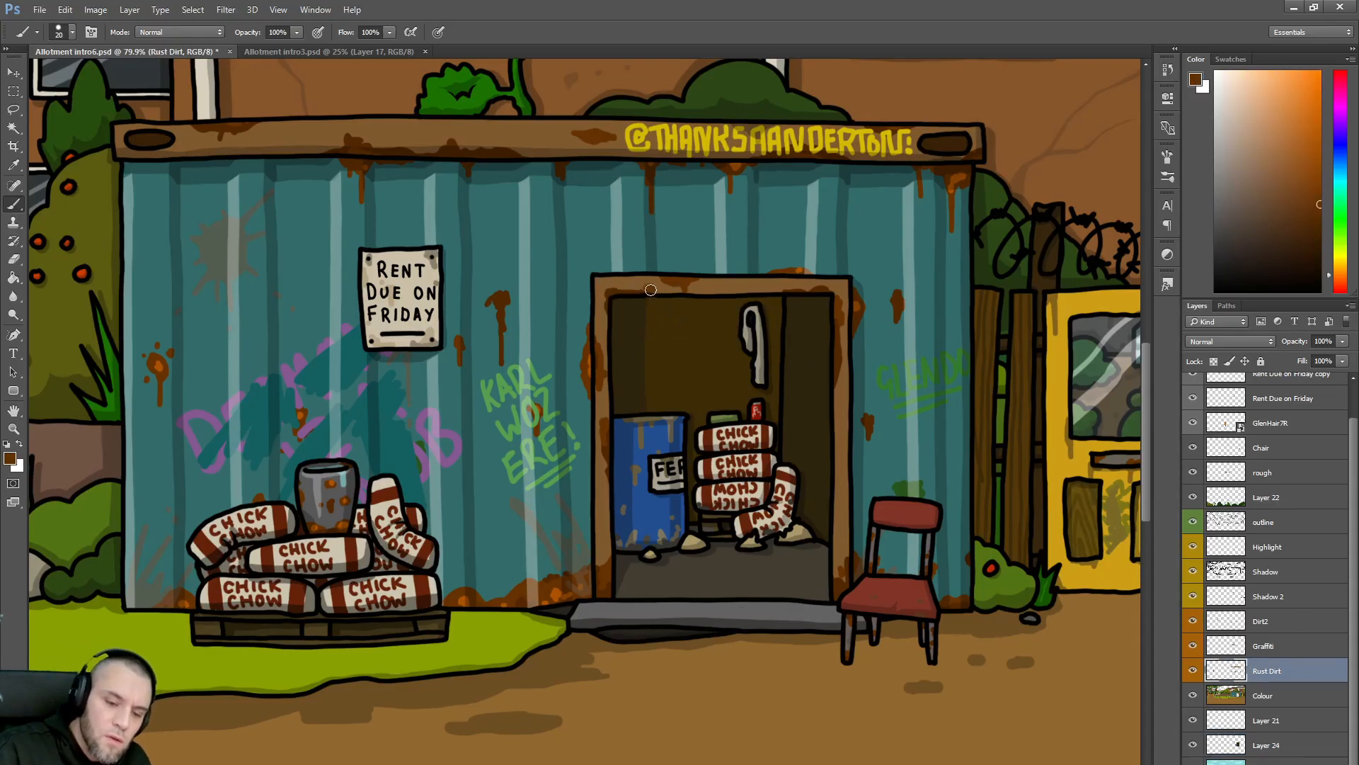
pyautogui.press('[')
pyautogui.press('[')
pyautogui.press('[')
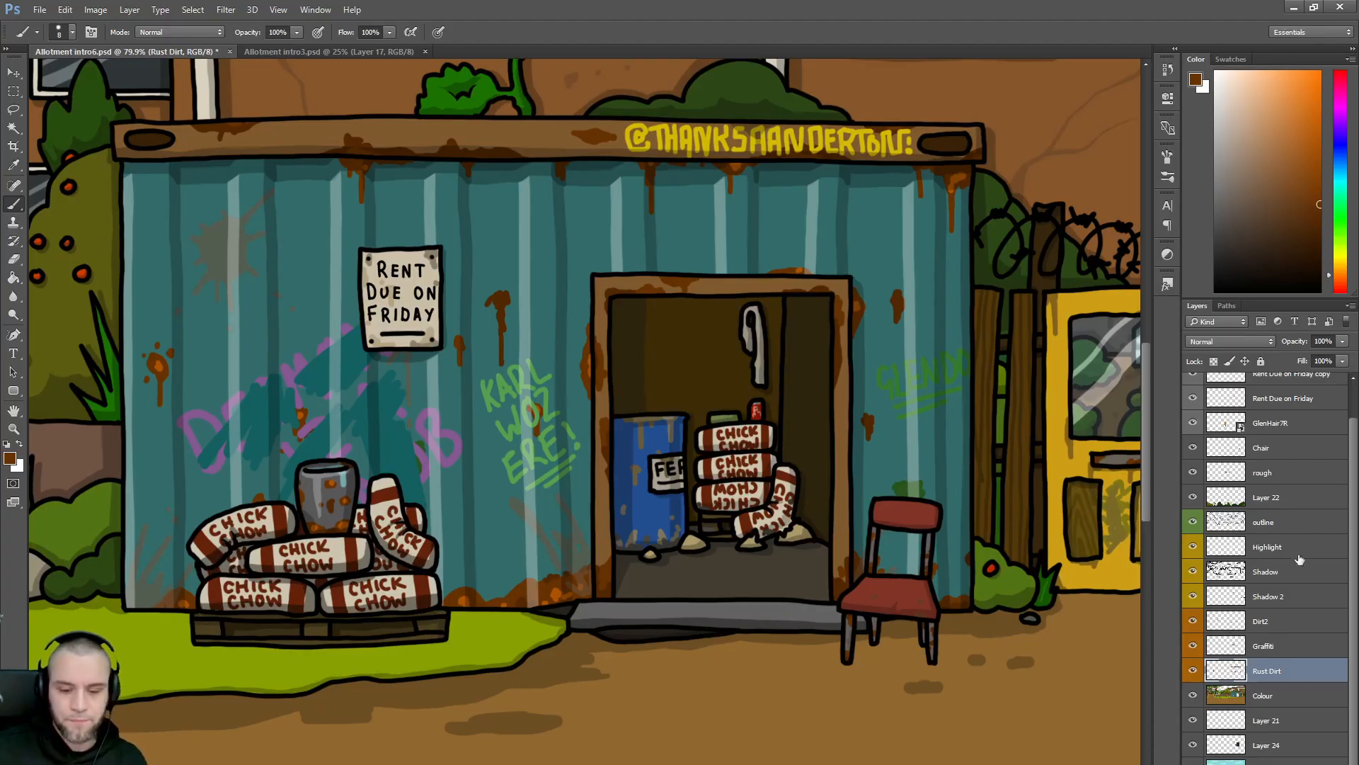
# - Review the whole scene, toggling the rough and Chair layers' visibility to check what each one contains
pyautogui.scroll(-3, 902, 522)
pyautogui.scroll(-1, 902, 522)
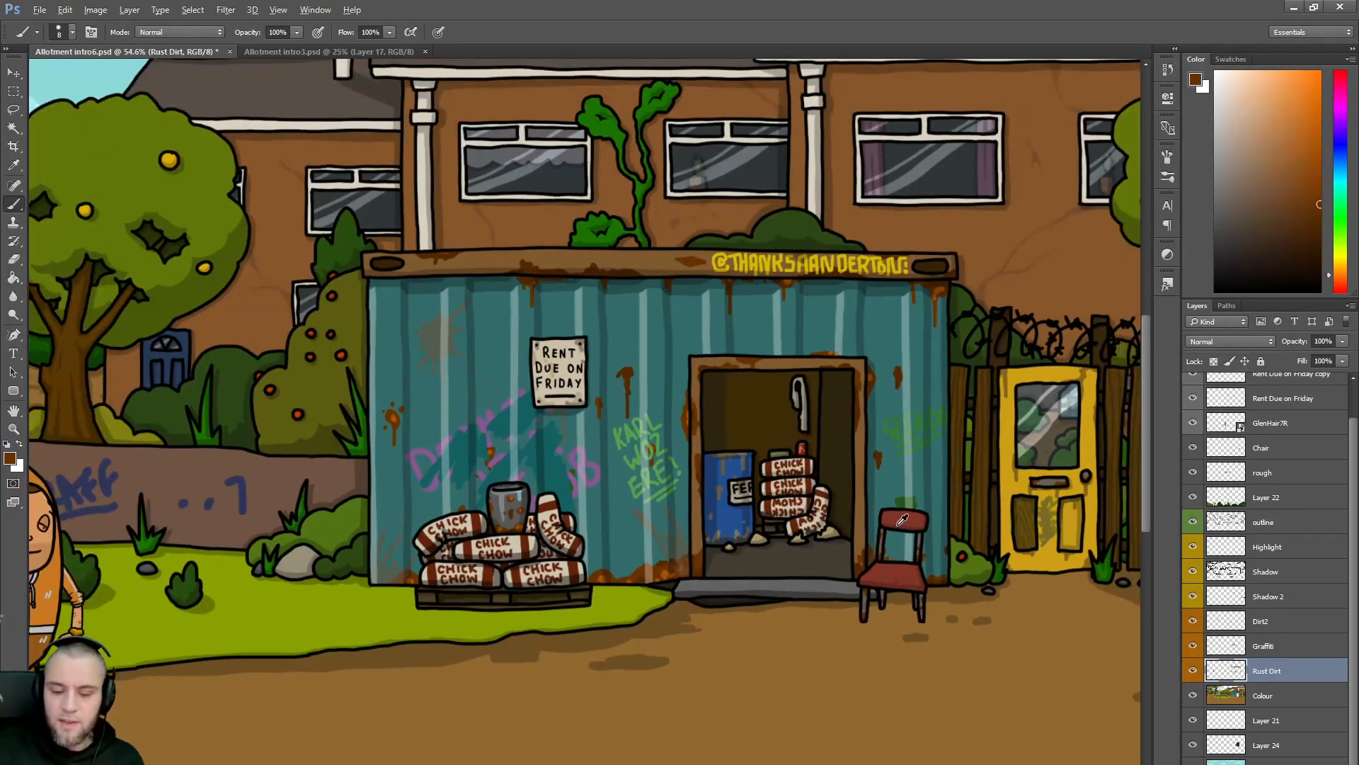
pyautogui.hscroll(-4, 902, 522)
pyautogui.hscroll(5, 902, 522)
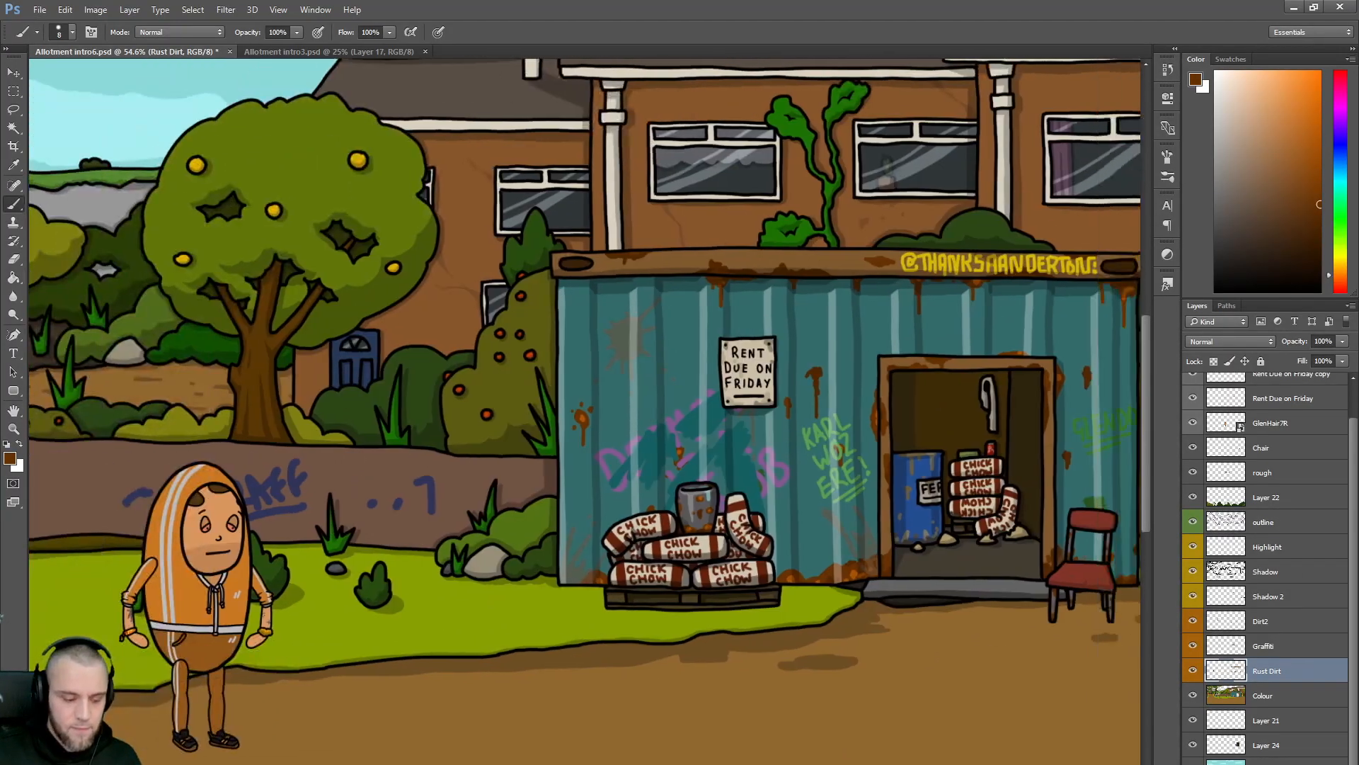
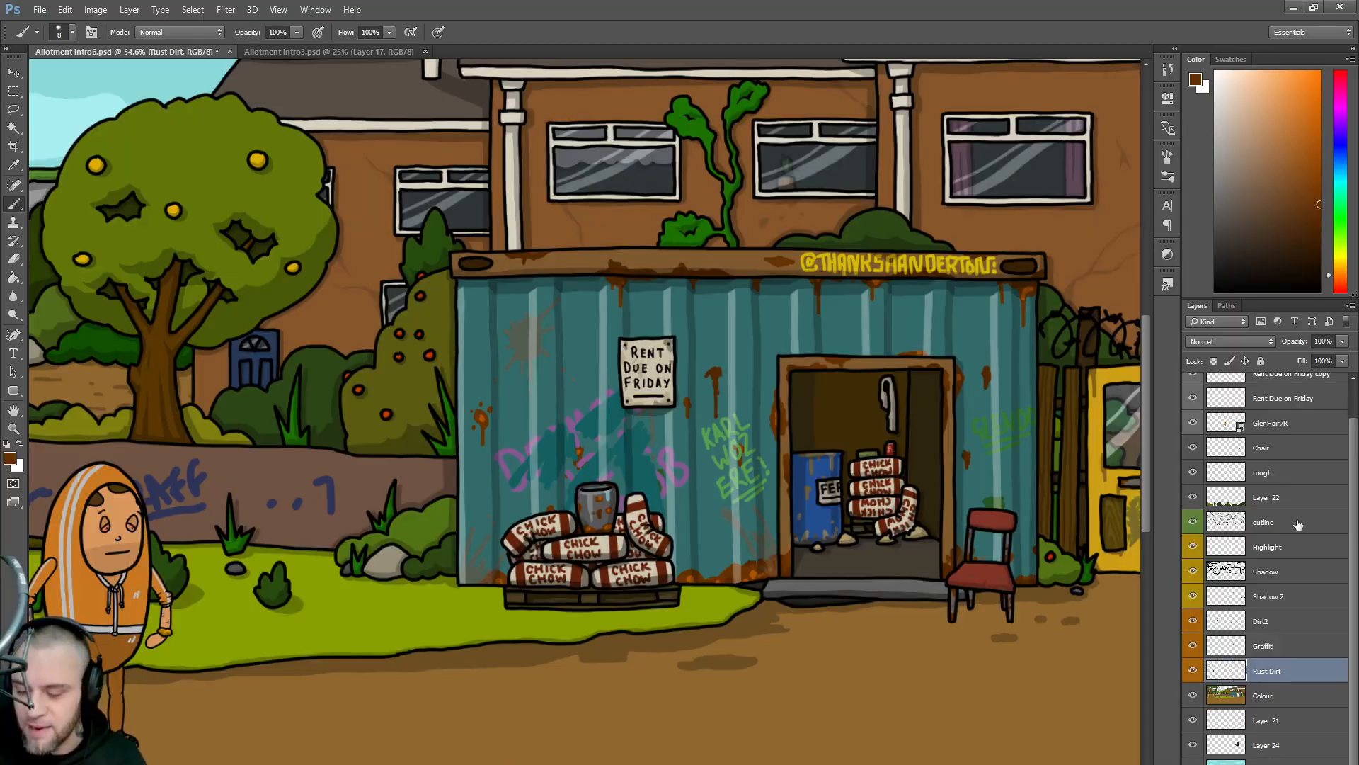
pyautogui.moveTo(1353, 494); pyautogui.dragTo(1354, 464)
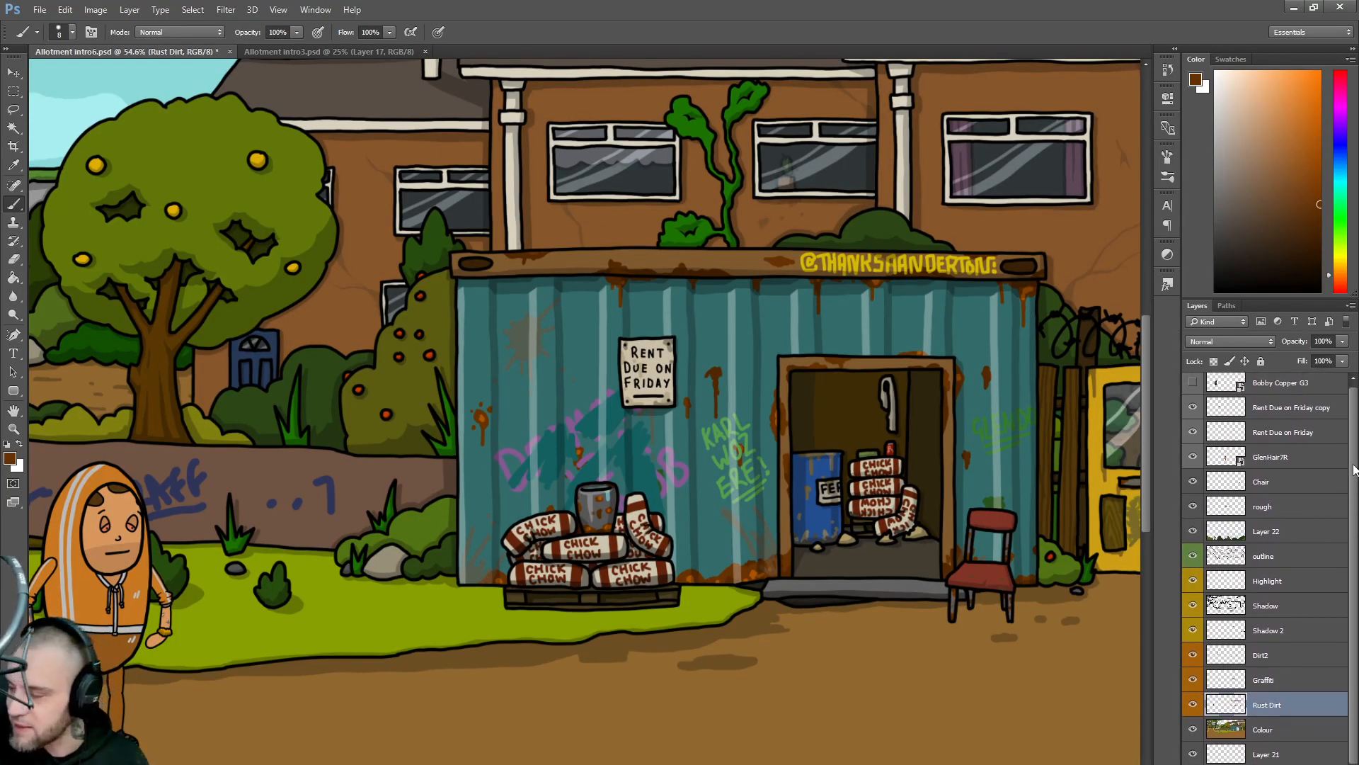
pyautogui.click(1193, 507)
pyautogui.click(1193, 507)
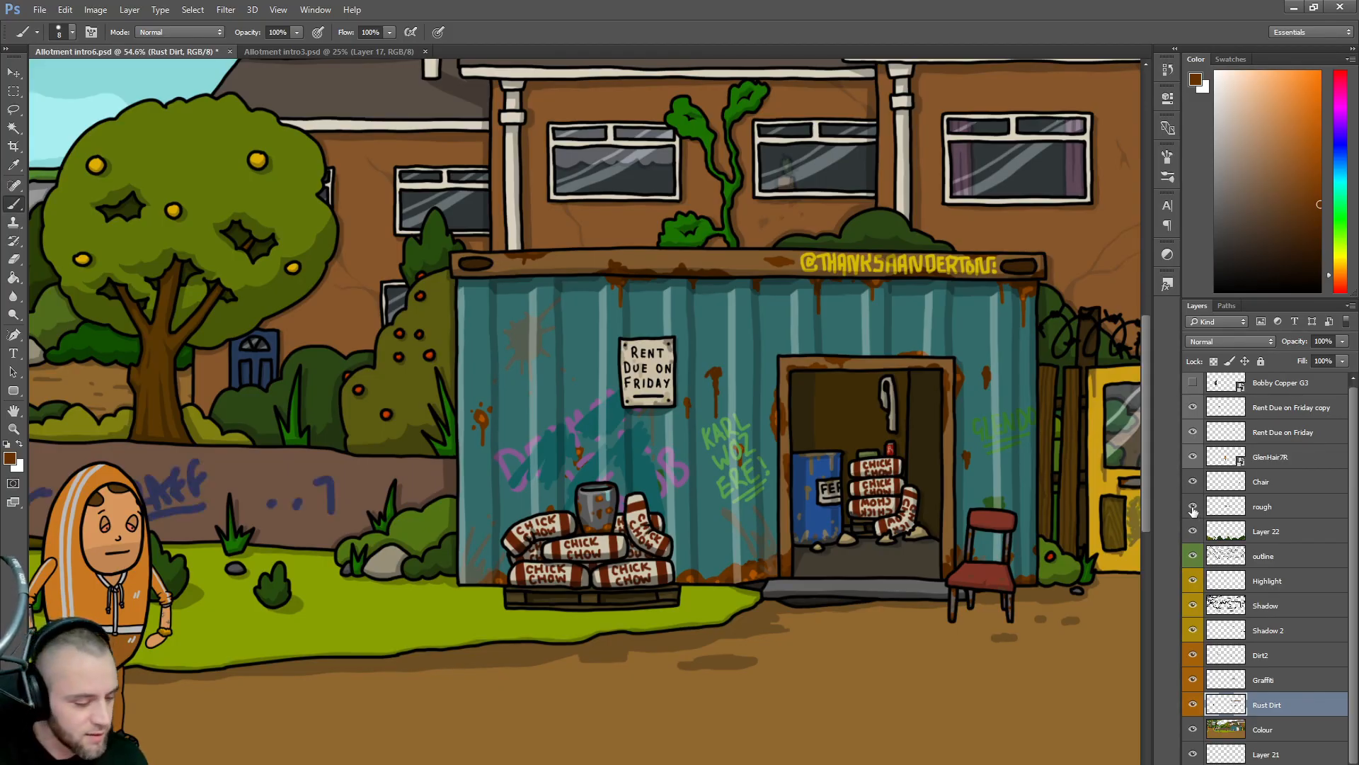
pyautogui.click(1193, 507)
pyautogui.click(1193, 507)
pyautogui.click(1193, 482)
pyautogui.click(1193, 481)
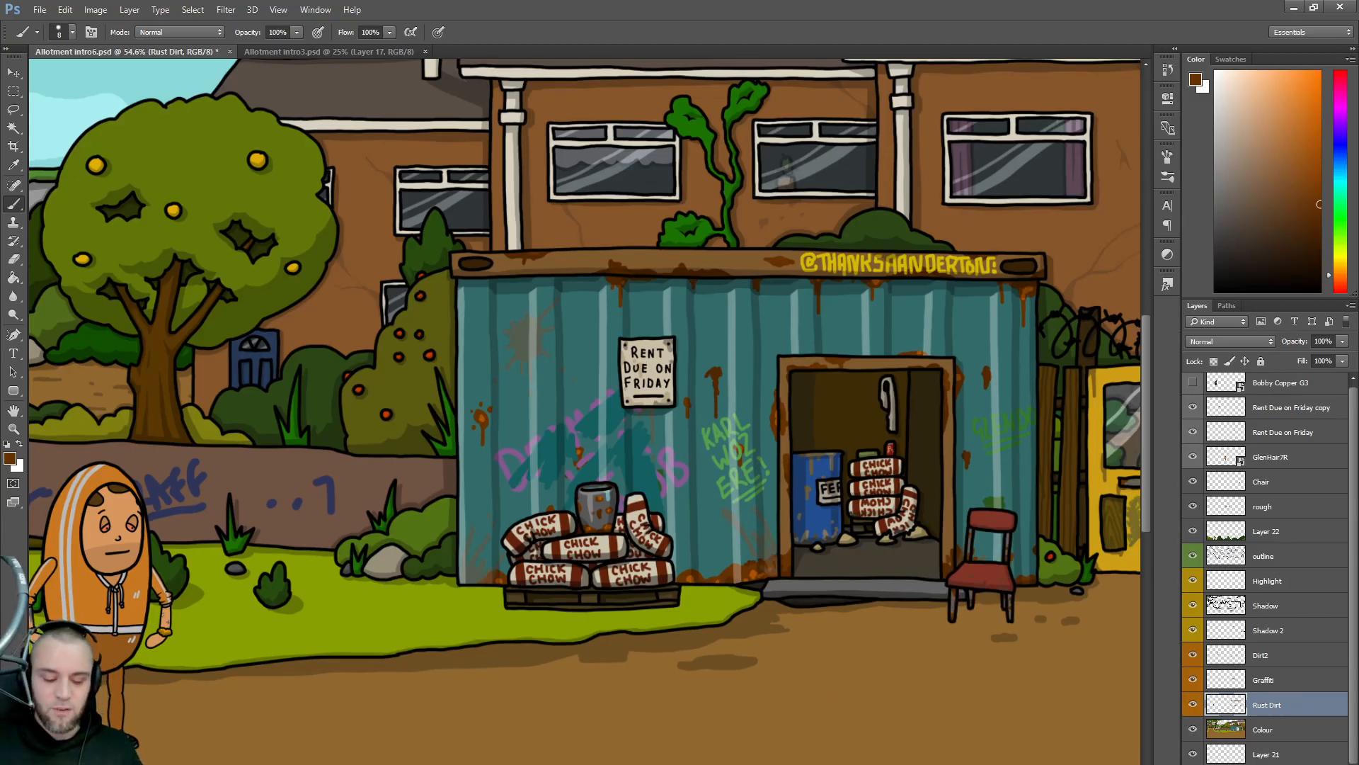
pyautogui.hscroll(-15, 585, 411)
pyautogui.hscroll(3, 585, 411)
pyautogui.hscroll(10, 820, 601)
pyautogui.scroll(-3, 819, 601)
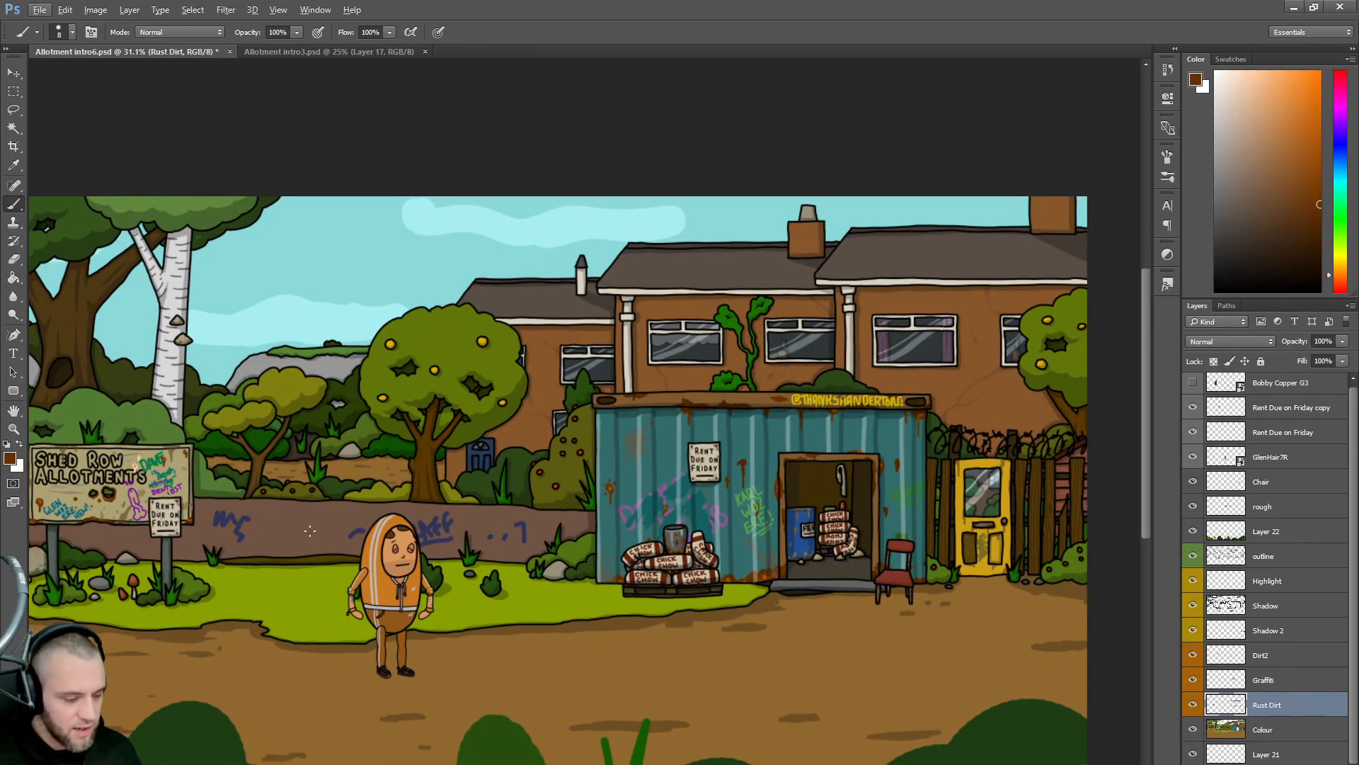
pyautogui.scroll(-5, 566, 425)
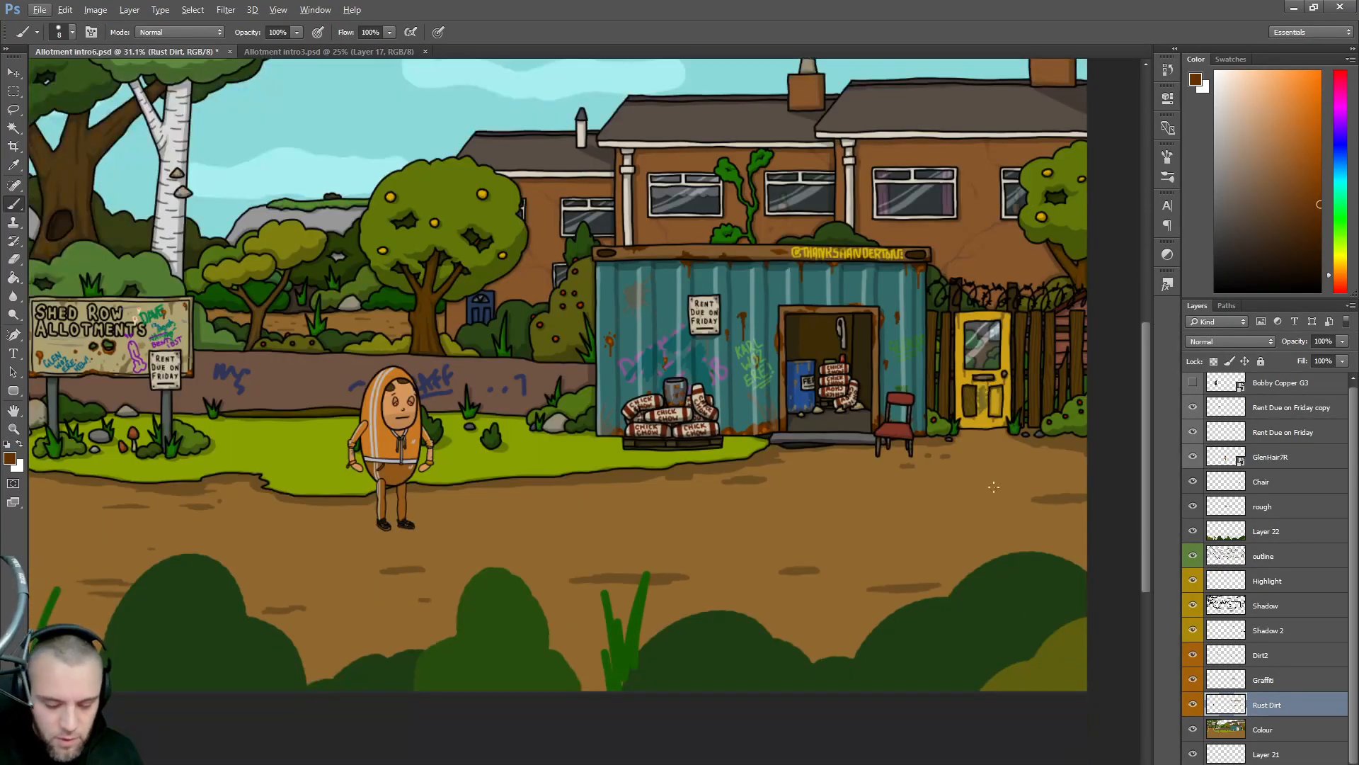
# - Move the foreground bushes on Layer 22 up and left, add a new layer above them and reset the painting colour to black
pyautogui.click(1264, 534)
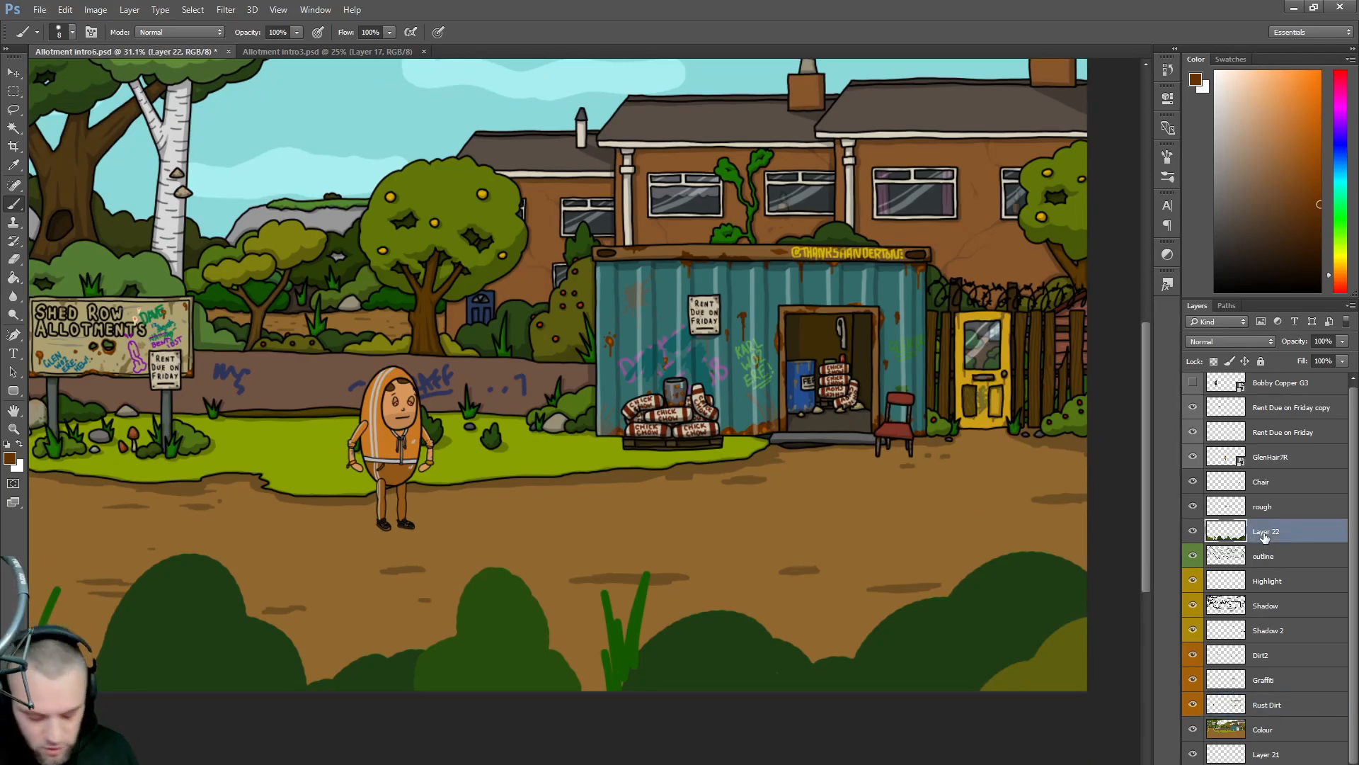
pyautogui.press('v')
pyautogui.moveTo(899, 632); pyautogui.dragTo(838, 583)
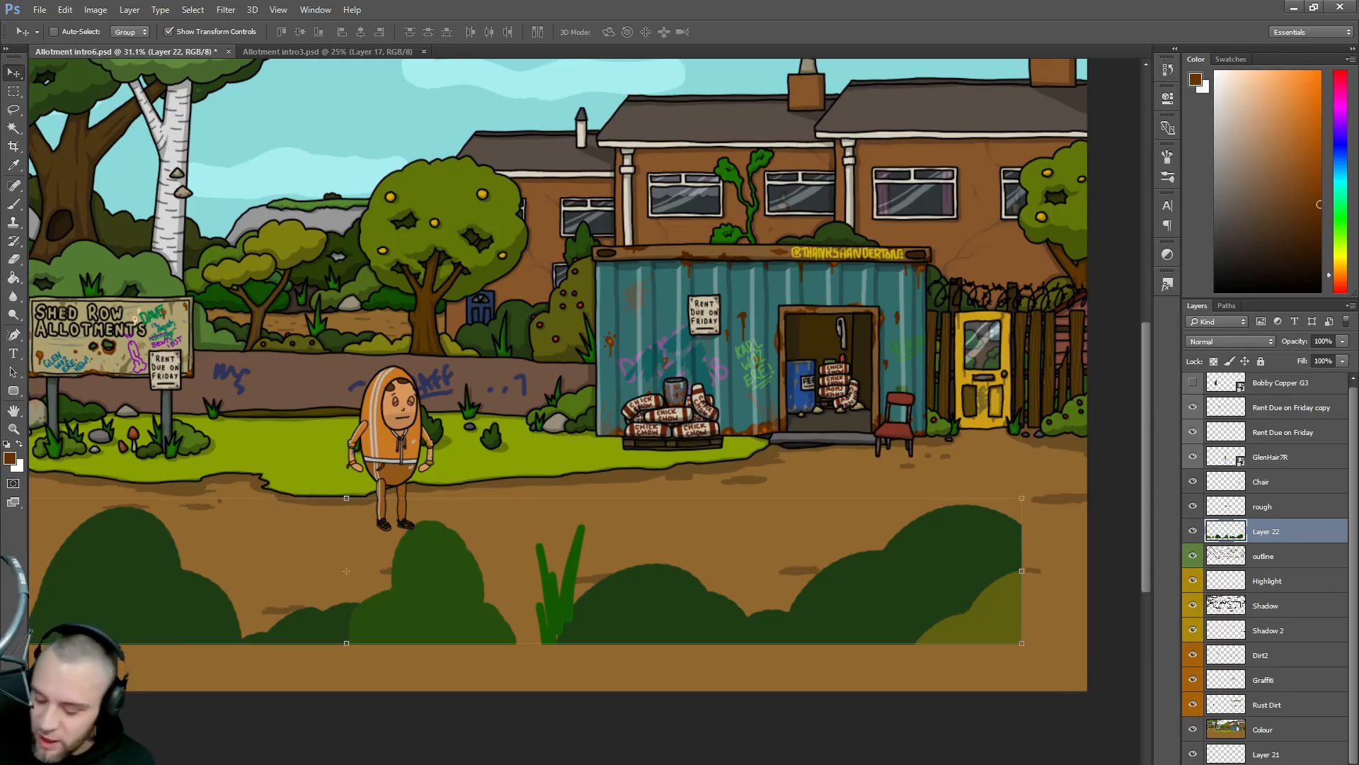
pyautogui.hotkey('ctrl', 'shift', 'alt', 'n')
pyautogui.click(1241, 244)
pyautogui.press('d')
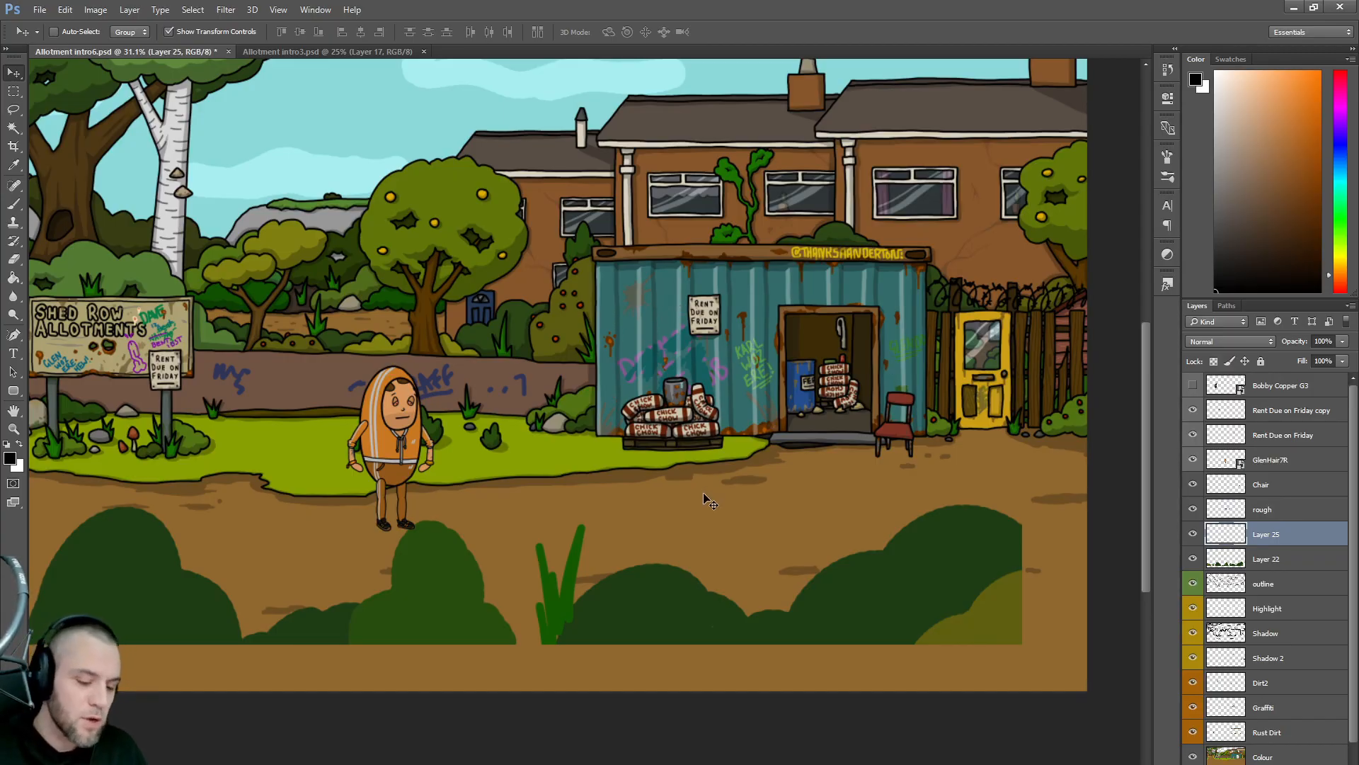
# - Outline the large dark green bush at the right of the foreground in black on Layer 25, using a size 20 brush, out to the canvas edge
pyautogui.press('b')
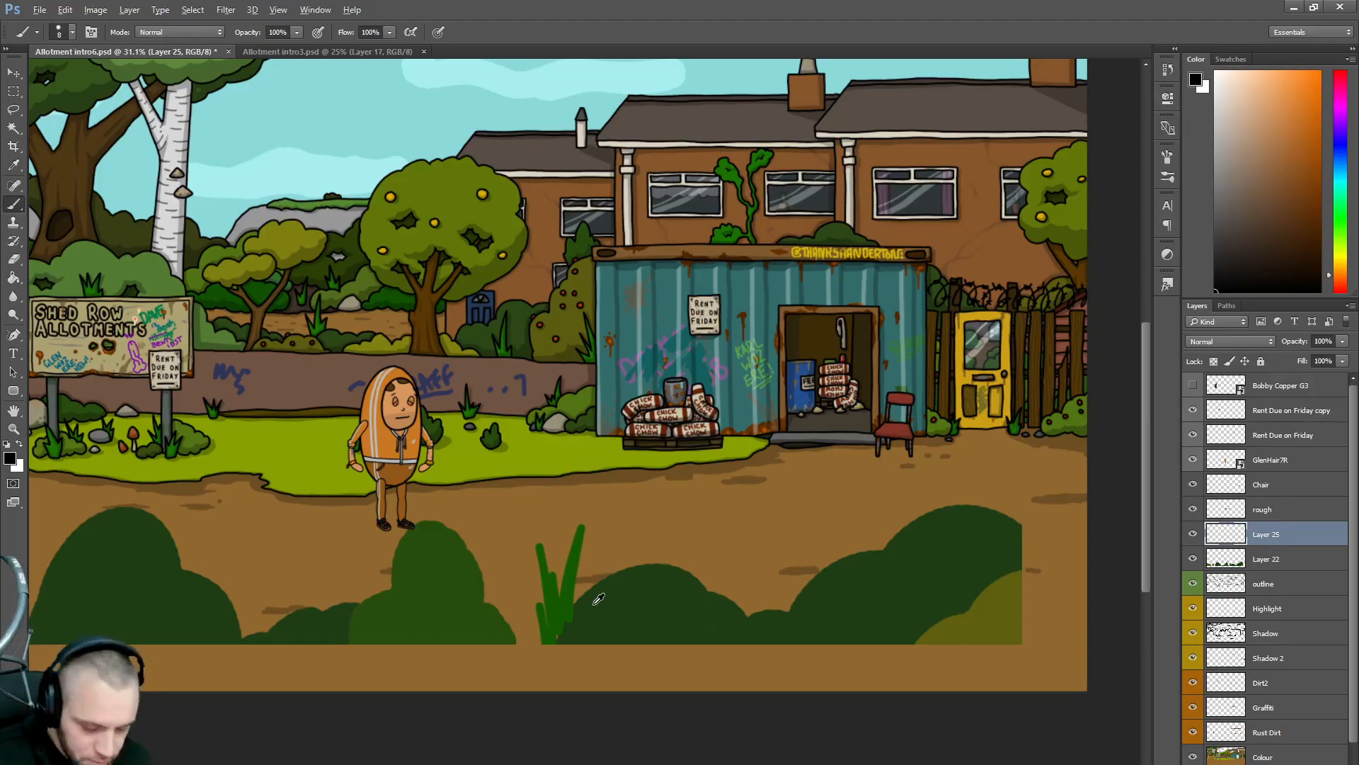
pyautogui.scroll(1, 600, 597)
pyautogui.scroll(1, 600, 597)
pyautogui.scroll(-2, 650, 606)
pyautogui.scroll(1, 645, 602)
pyautogui.scroll(-1, 646, 602)
pyautogui.press('alt')
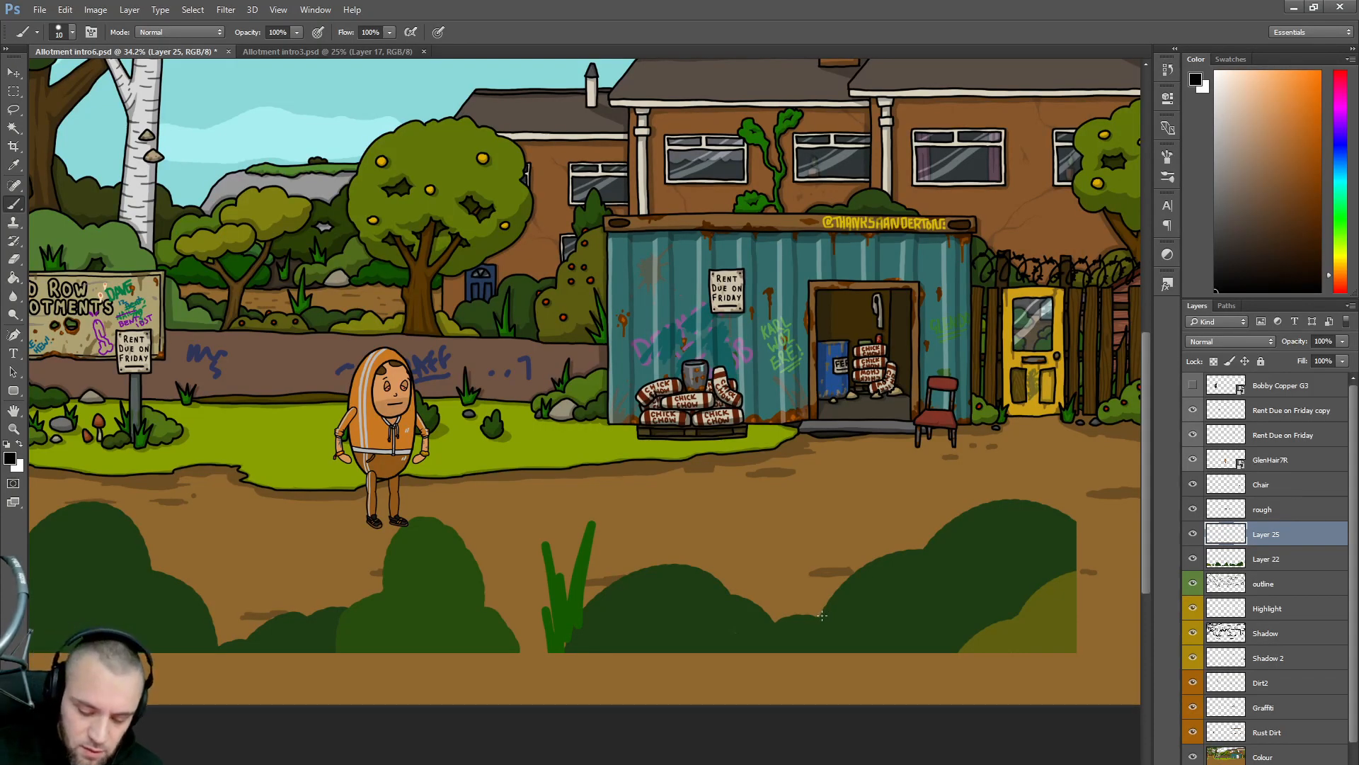
pyautogui.moveTo(822, 619)
pyautogui.mouseDown()
pyautogui.moveTo(839, 585)
pyautogui.moveTo(903, 549)
pyautogui.mouseUp()
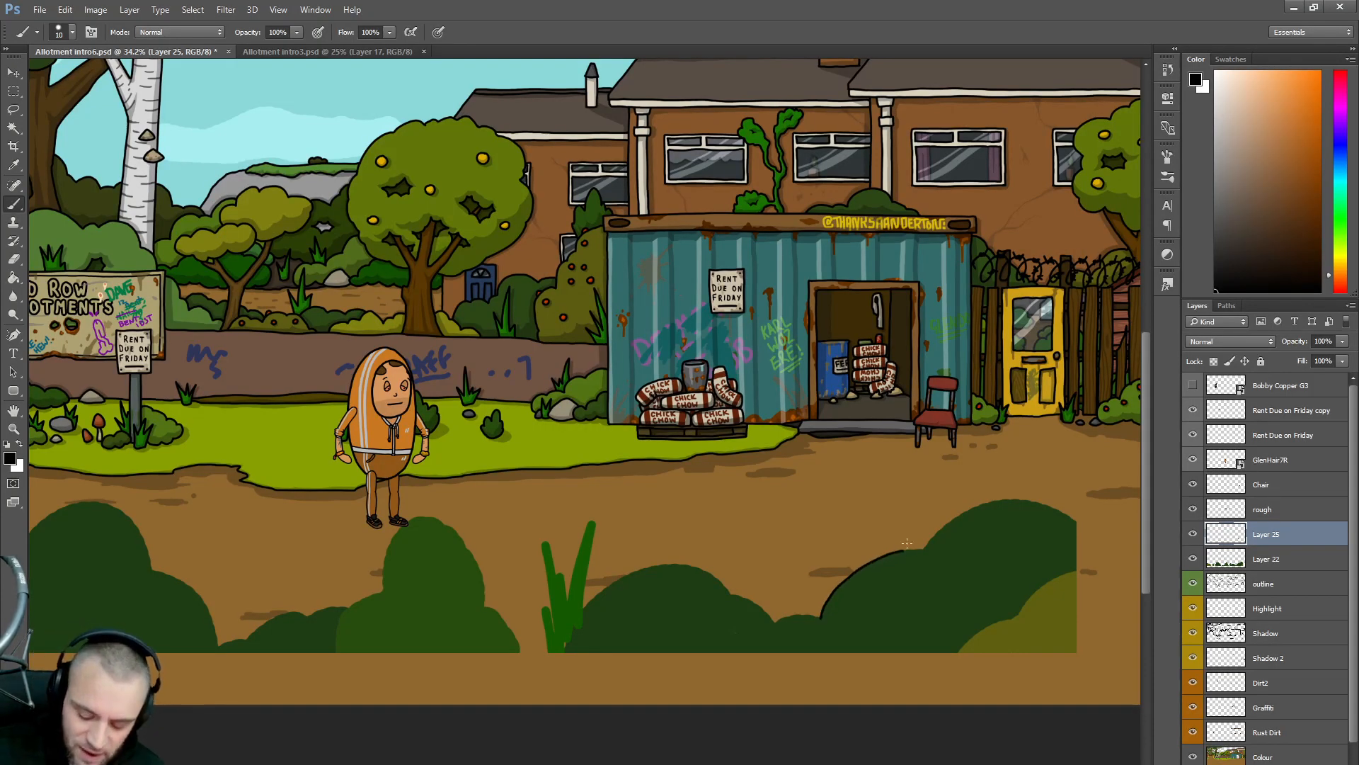
pyautogui.hotkey('ctrl', 'z')
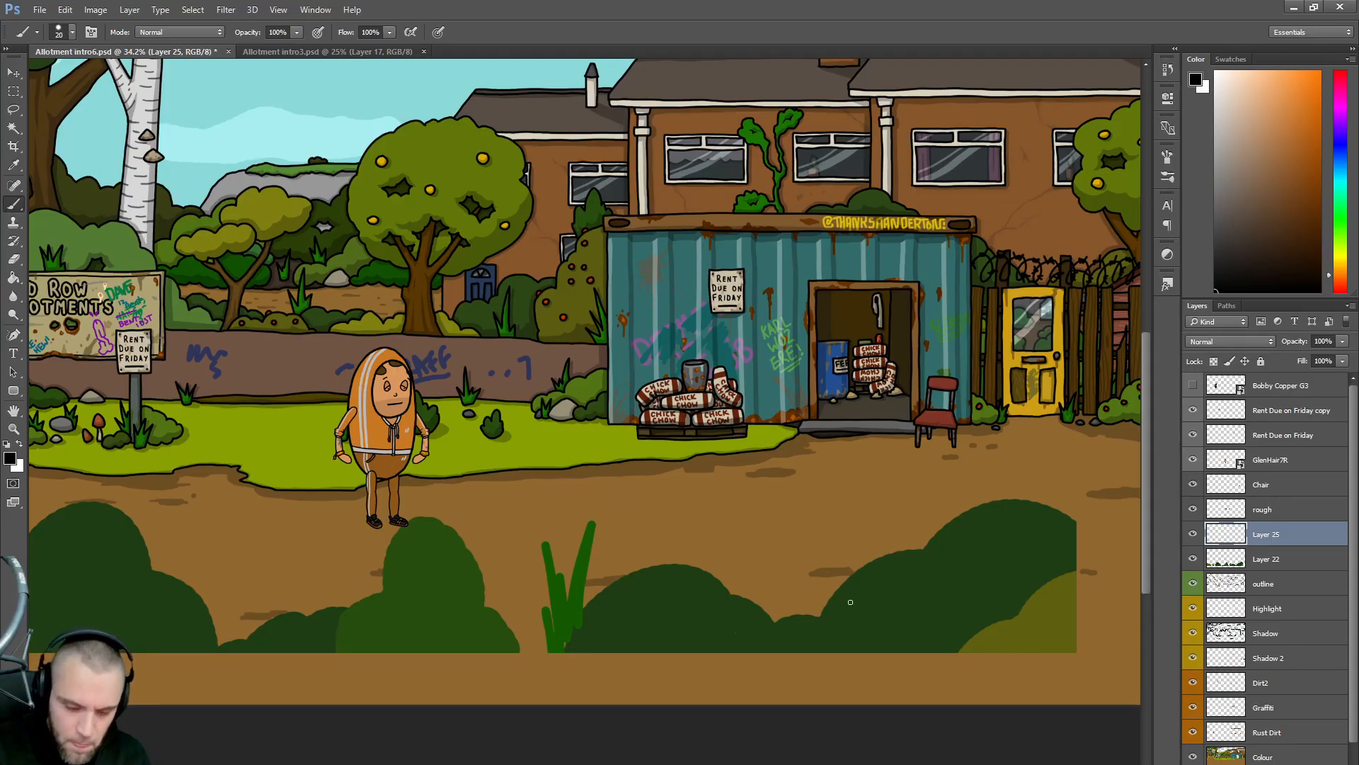
pyautogui.moveTo(821, 620)
pyautogui.mouseDown()
pyautogui.moveTo(875, 559)
pyautogui.moveTo(927, 548)
pyautogui.moveTo(1004, 500)
pyautogui.moveTo(1069, 509)
pyautogui.moveTo(1112, 549)
pyautogui.moveTo(1162, 563)
pyautogui.mouseUp()
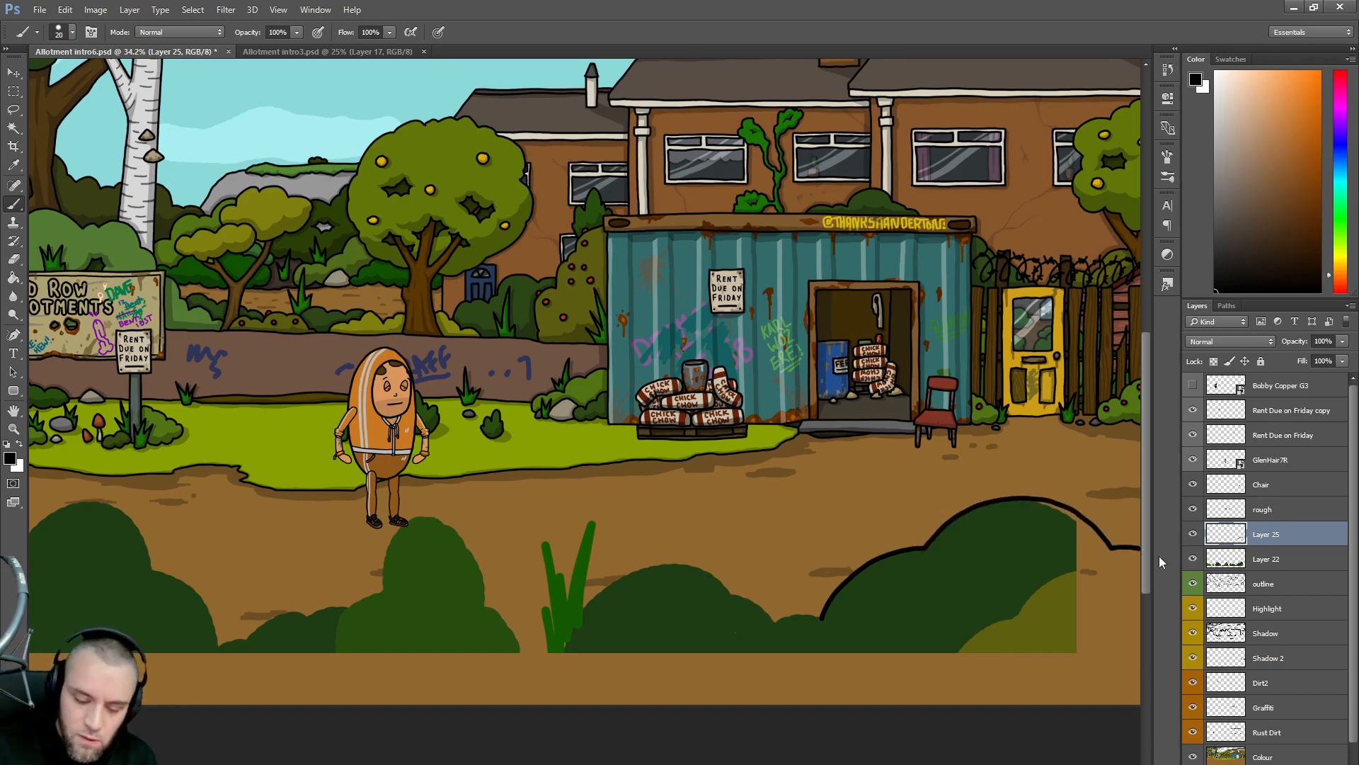
# - Extend the black outline leftward over the neighbouring dark green bush and down to the canvas's lower edge beside the grass tuft
pyautogui.moveTo(822, 619)
pyautogui.mouseDown()
pyautogui.moveTo(777, 624)
pyautogui.moveTo(725, 595)
pyautogui.mouseUp()
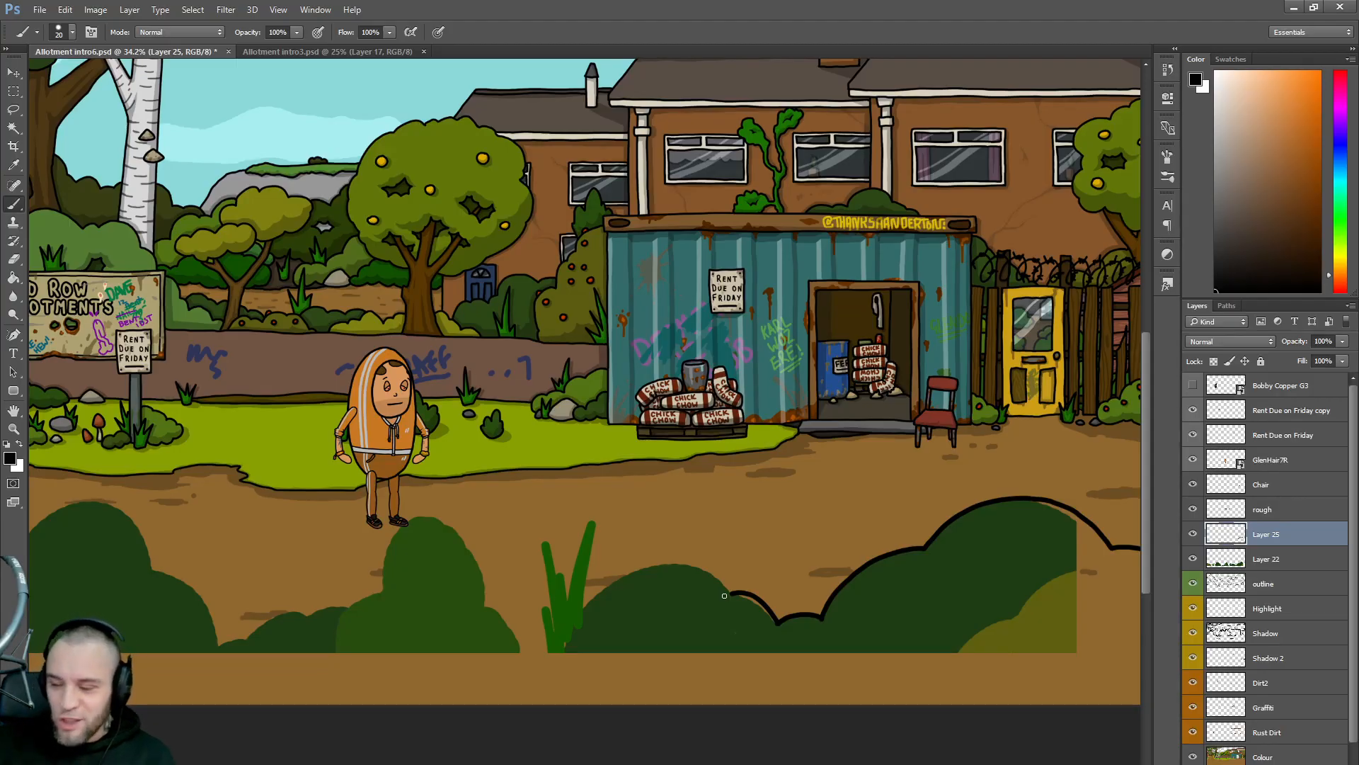
pyautogui.hotkey('ctrl', 'z')
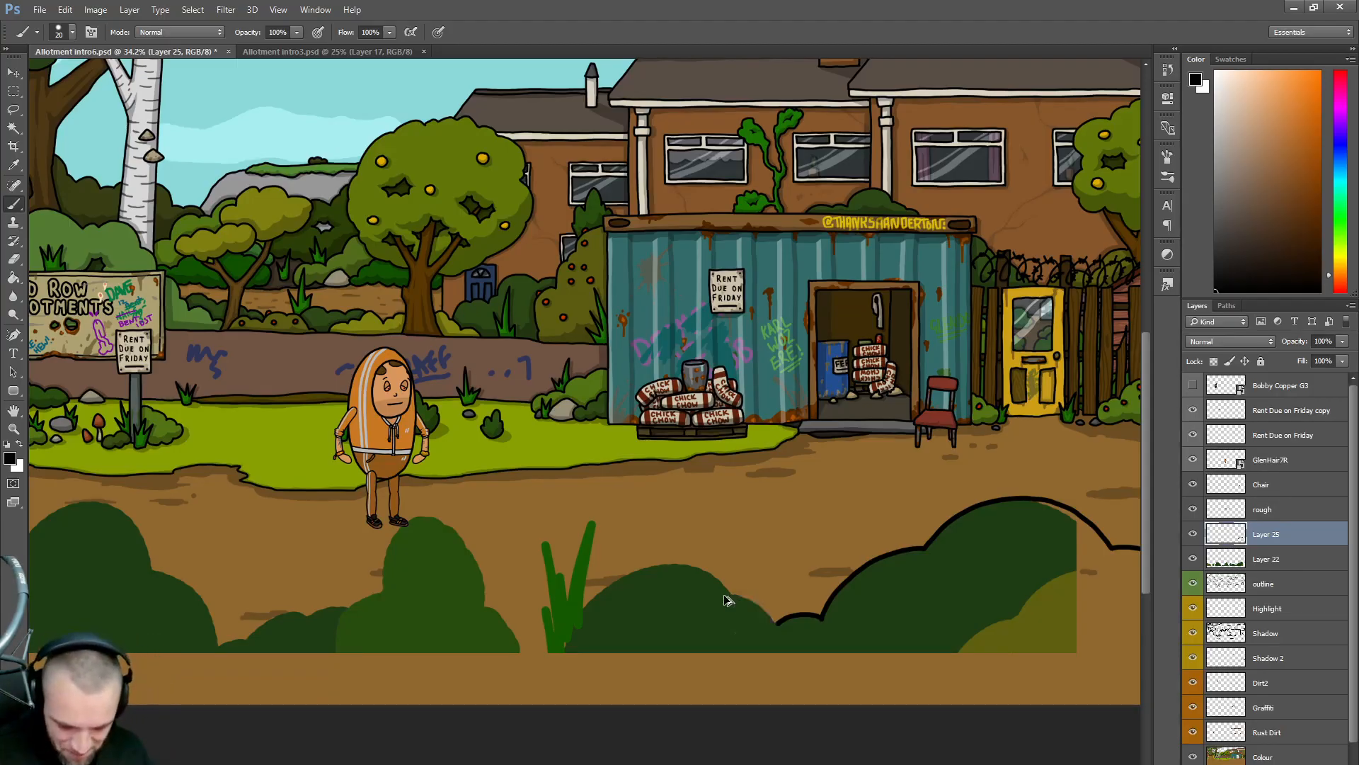
pyautogui.moveTo(777, 624)
pyautogui.mouseDown()
pyautogui.moveTo(681, 565)
pyautogui.moveTo(637, 568)
pyautogui.moveTo(576, 611)
pyautogui.moveTo(560, 668)
pyautogui.mouseUp()
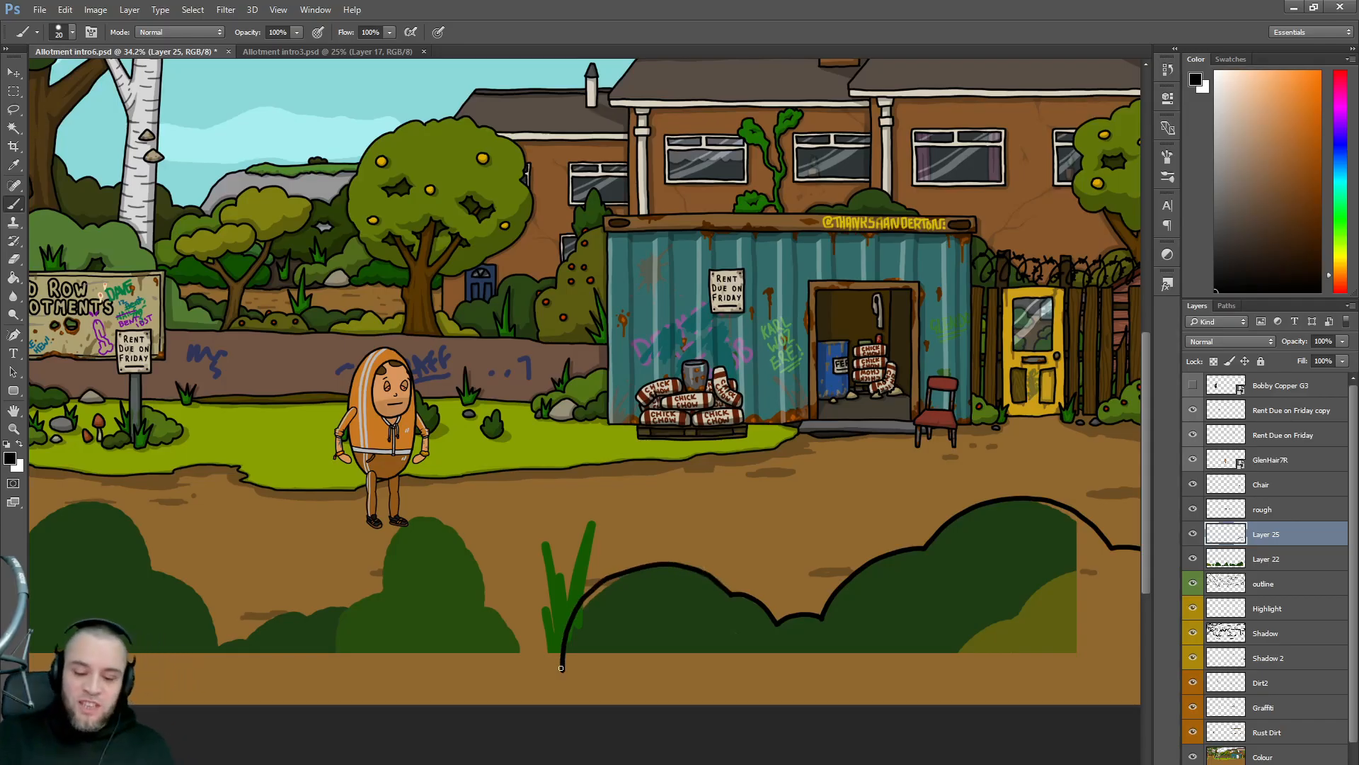
pyautogui.hotkey('ctrl', 'z')
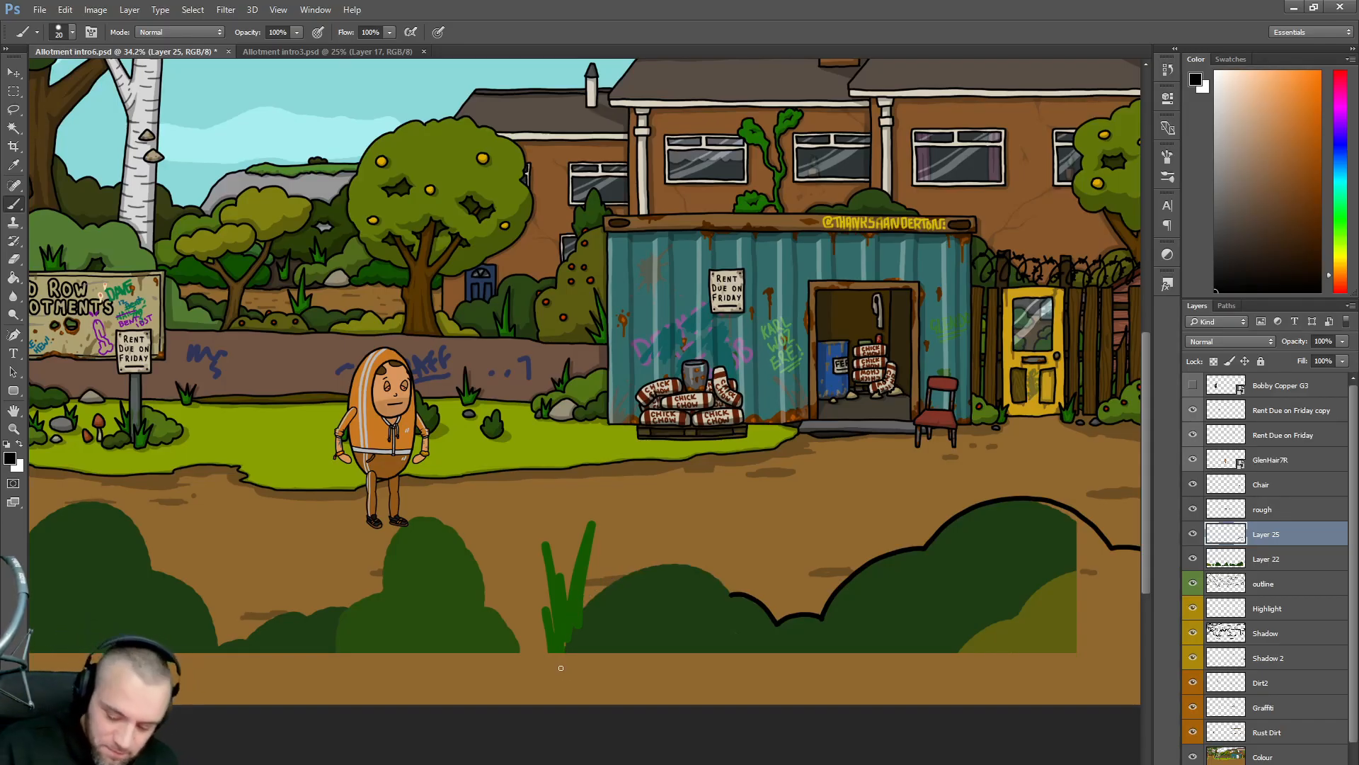
pyautogui.moveTo(731, 594)
pyautogui.mouseDown()
pyautogui.moveTo(699, 573)
pyautogui.moveTo(650, 573)
pyautogui.moveTo(604, 601)
pyautogui.moveTo(567, 673)
pyautogui.mouseUp()
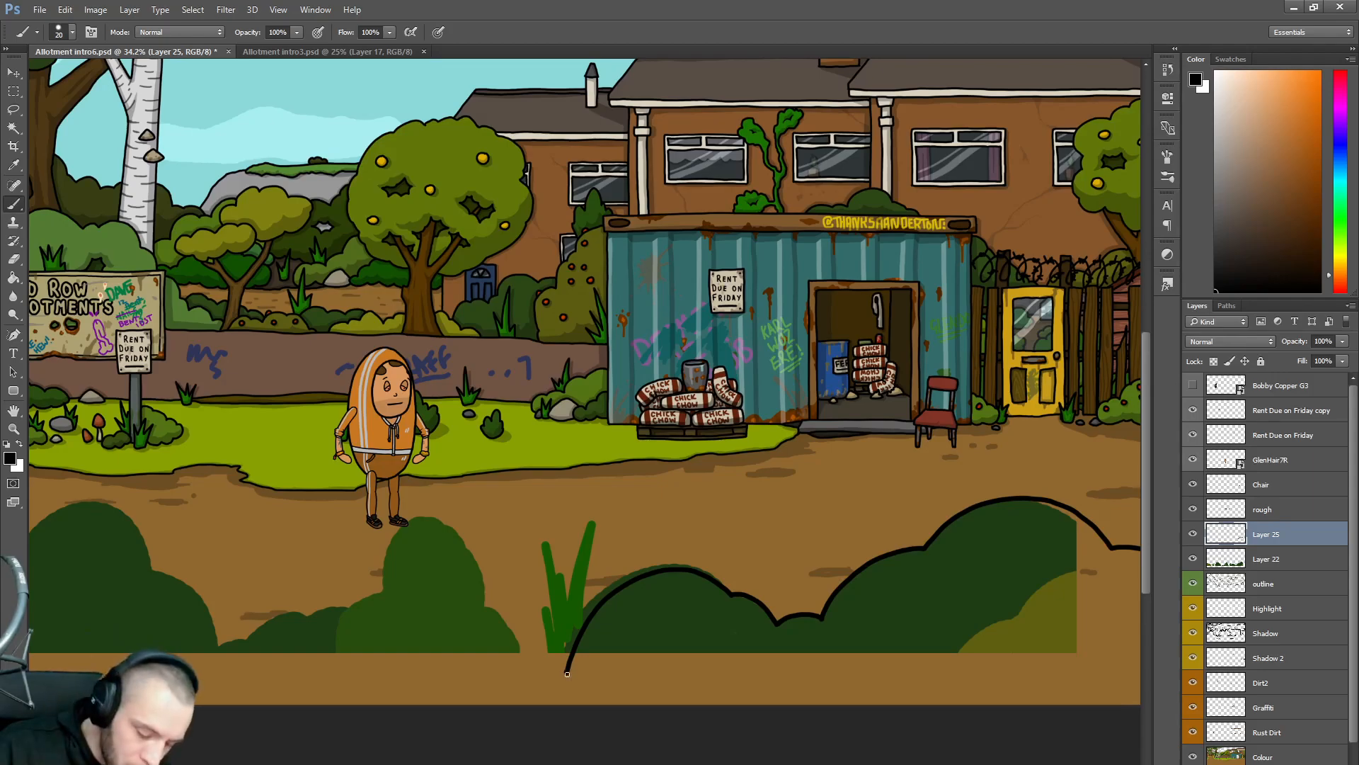
pyautogui.moveTo(567, 673); pyautogui.dragTo(557, 715)
pyautogui.hotkey('ctrl', 'alt', 'z')
pyautogui.hotkey('ctrl', 'alt', 'z')
pyautogui.moveTo(731, 594)
pyautogui.mouseDown()
pyautogui.moveTo(708, 576)
pyautogui.moveTo(616, 583)
pyautogui.moveTo(564, 662)
pyautogui.moveTo(564, 726)
pyautogui.mouseUp()
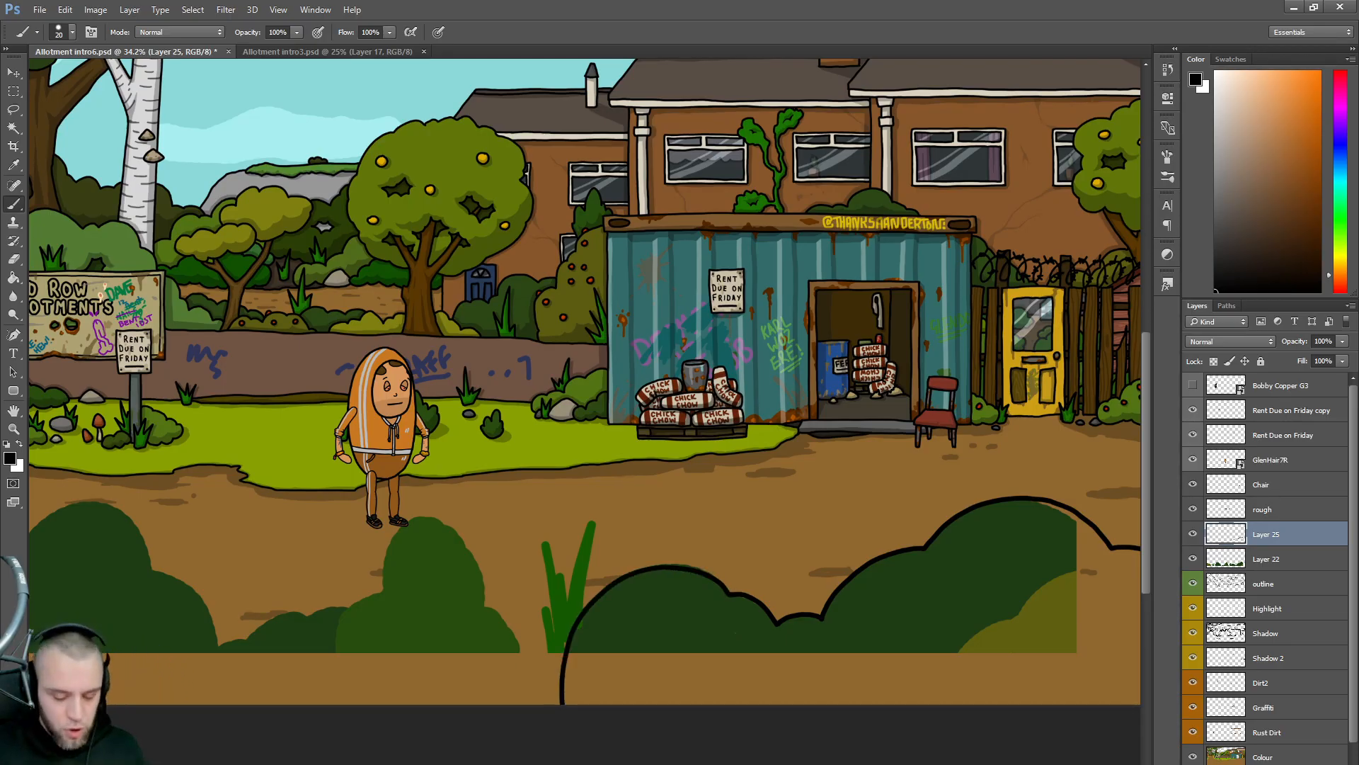
# - Add a new layer directly above Layer 22, beneath the bush outline layer
pyautogui.hscroll(5, 585, 383)
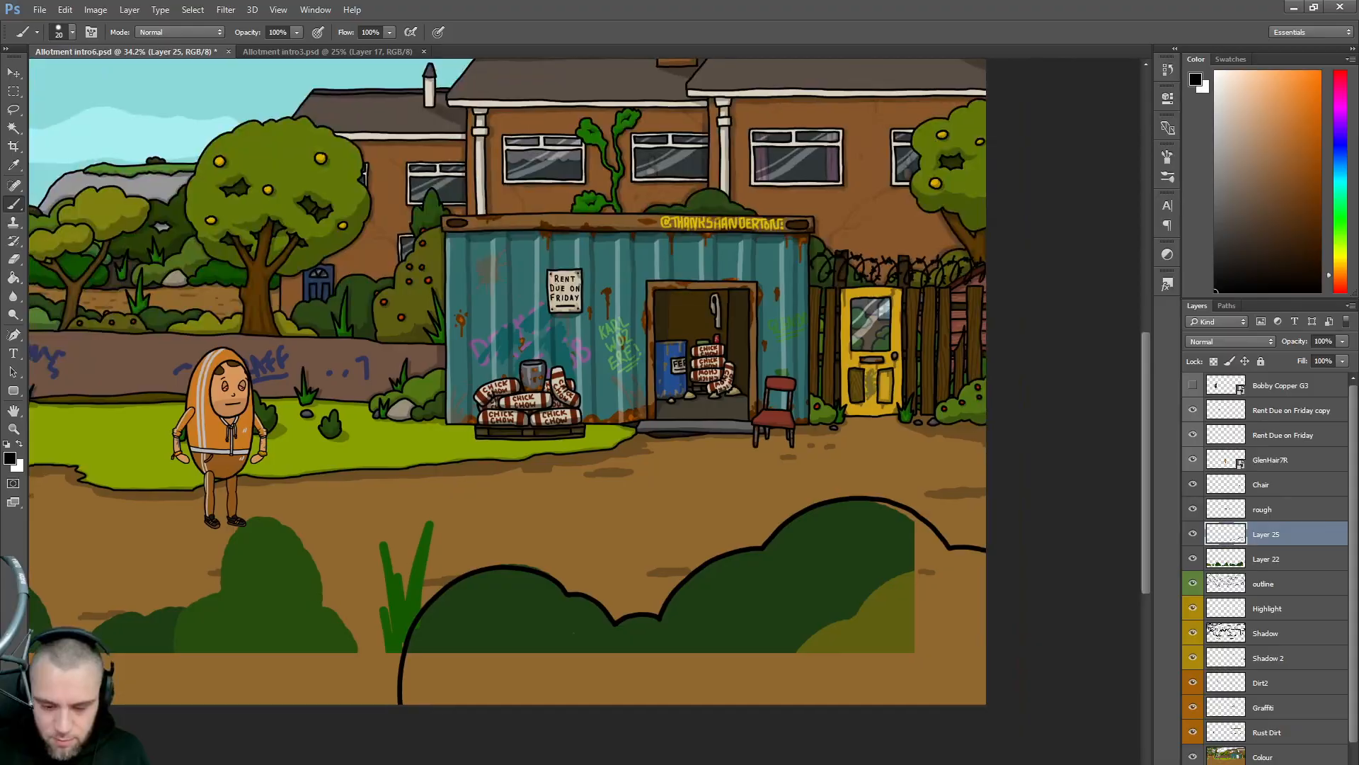
pyautogui.hscroll(-12, 584, 382)
pyautogui.hscroll(-4, 584, 382)
pyautogui.hscroll(4, 585, 382)
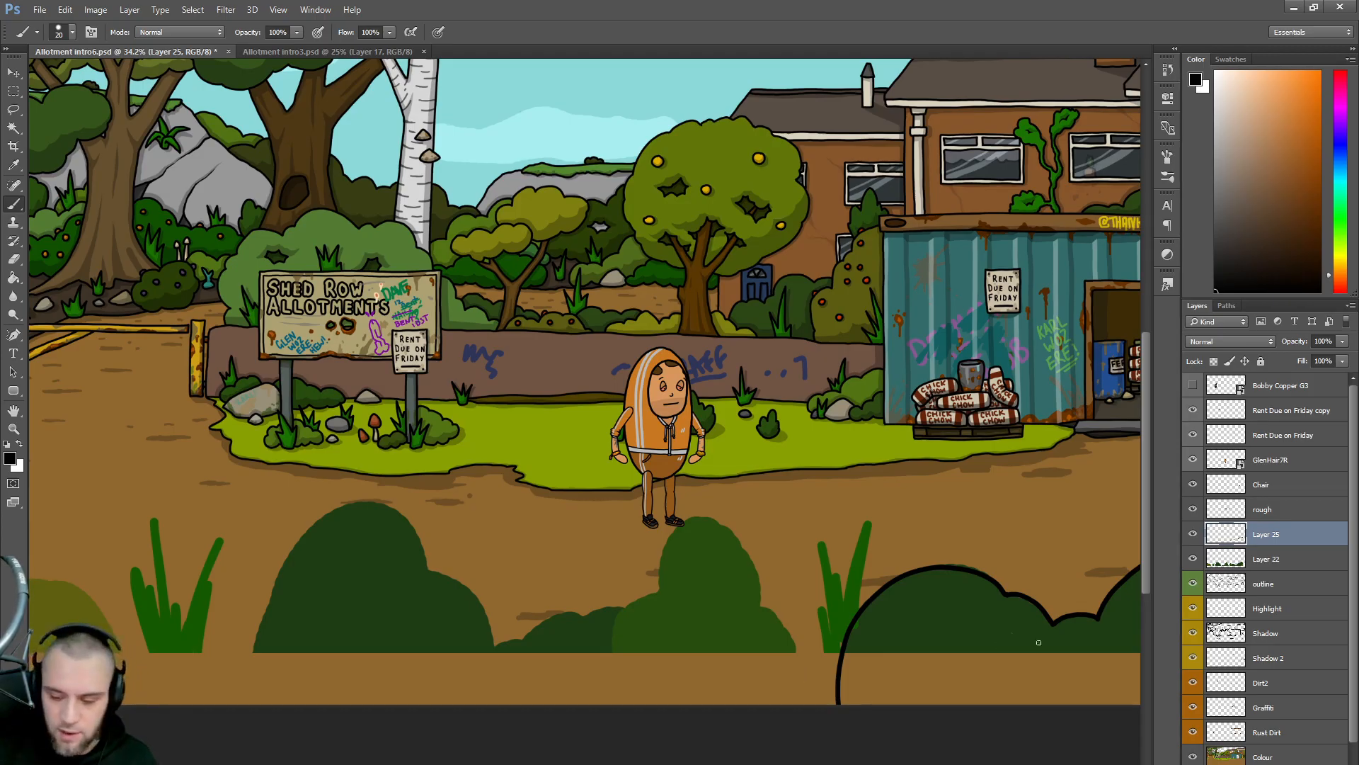
pyautogui.click(1264, 560)
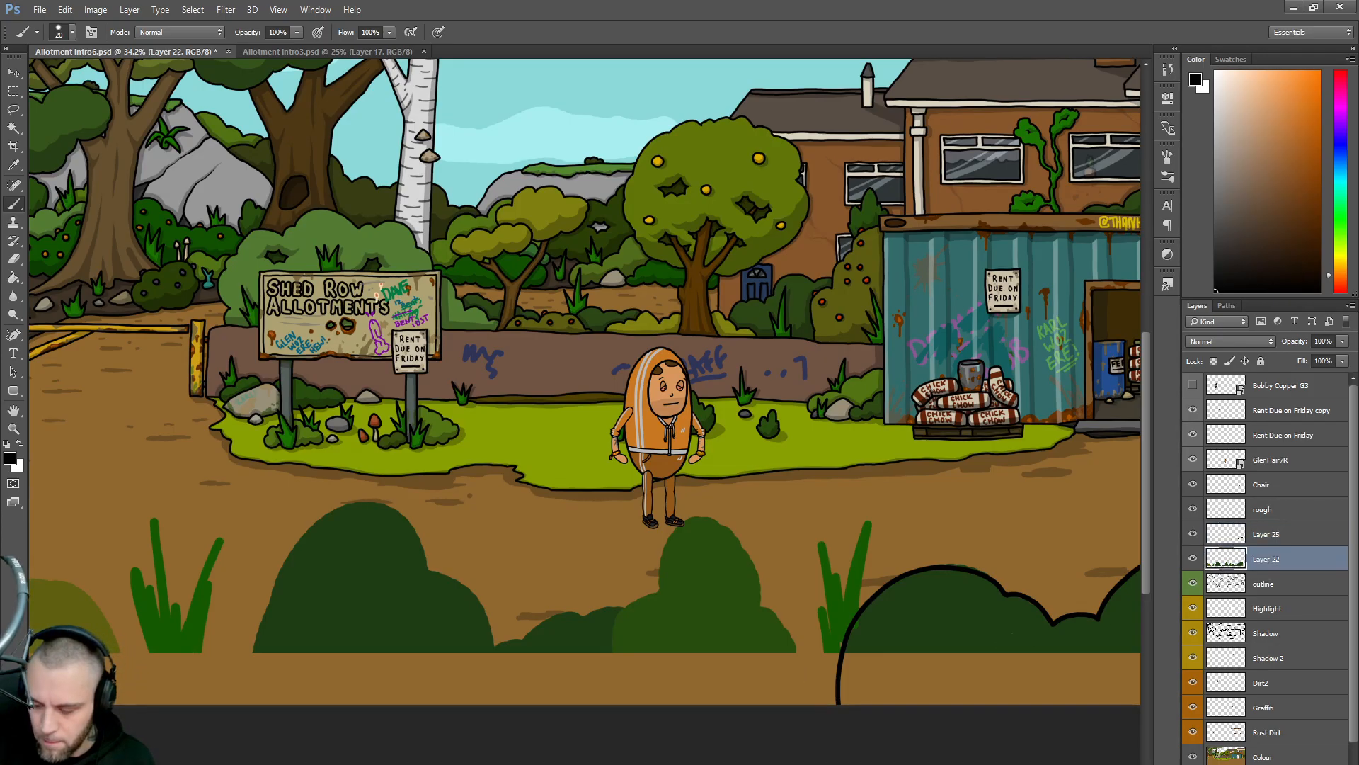
pyautogui.hotkey('ctrl', 'shift', 'alt', 'n')
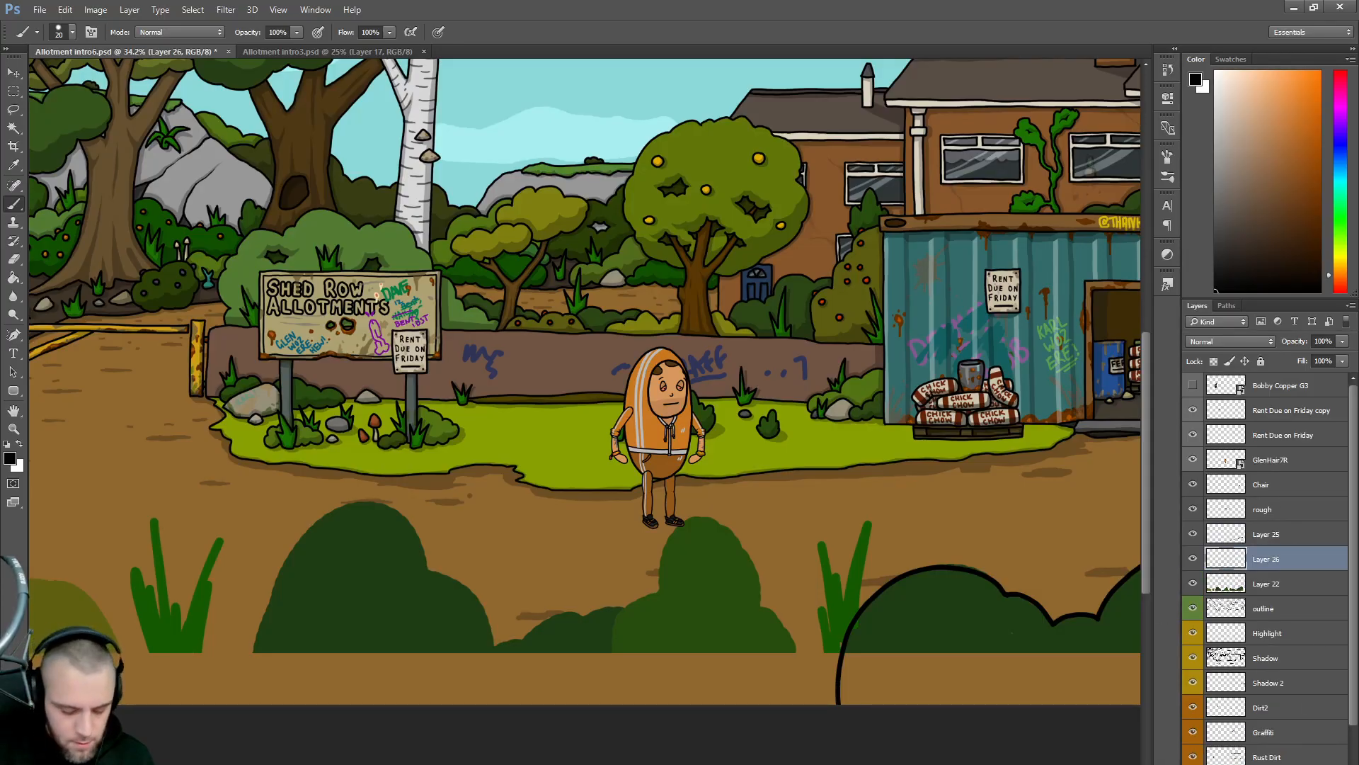
# - Move the bush outline on Layer 25 to the left, away from the canvas's right edge, and return to the Brush tool
pyautogui.hscroll(2, 585, 382)
pyautogui.hscroll(10, 585, 382)
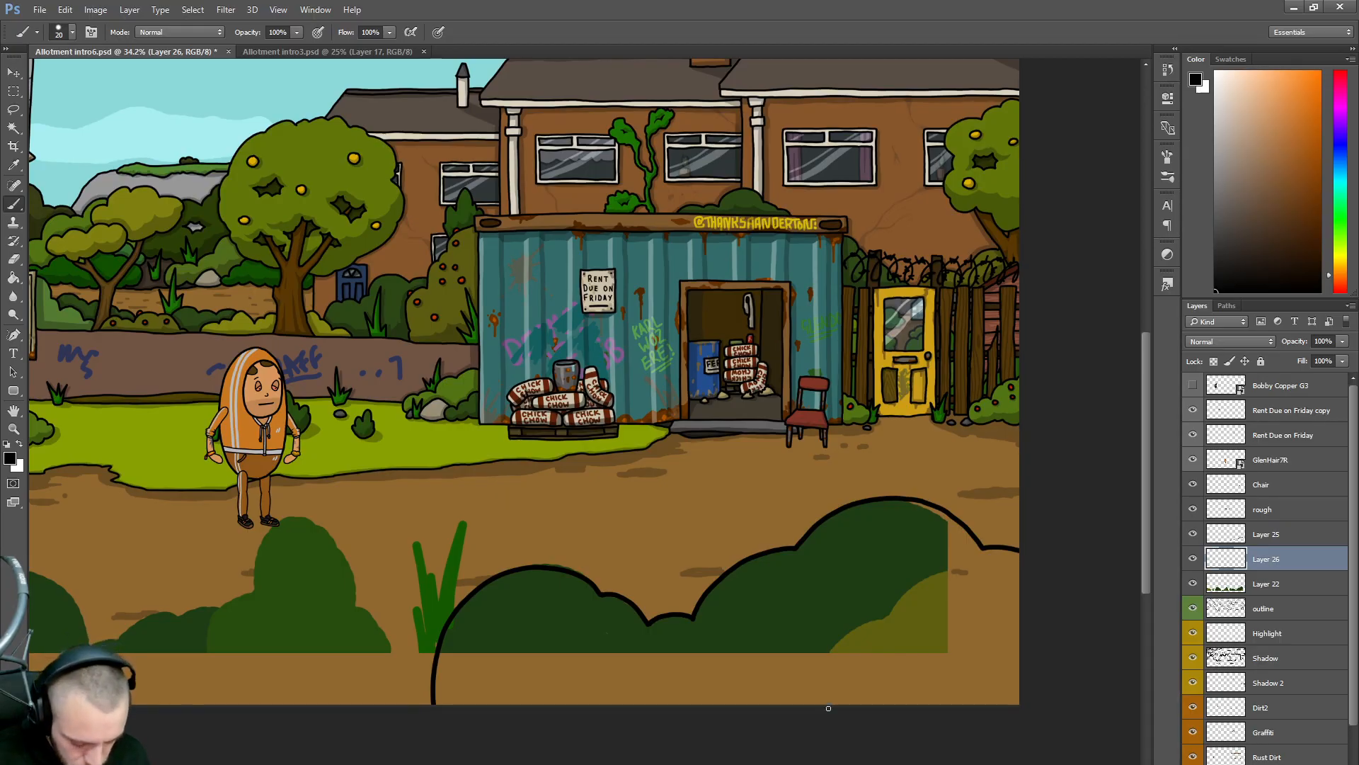
pyautogui.keyDown('ctrl'); pyautogui.click(779, 577); pyautogui.keyUp('ctrl')
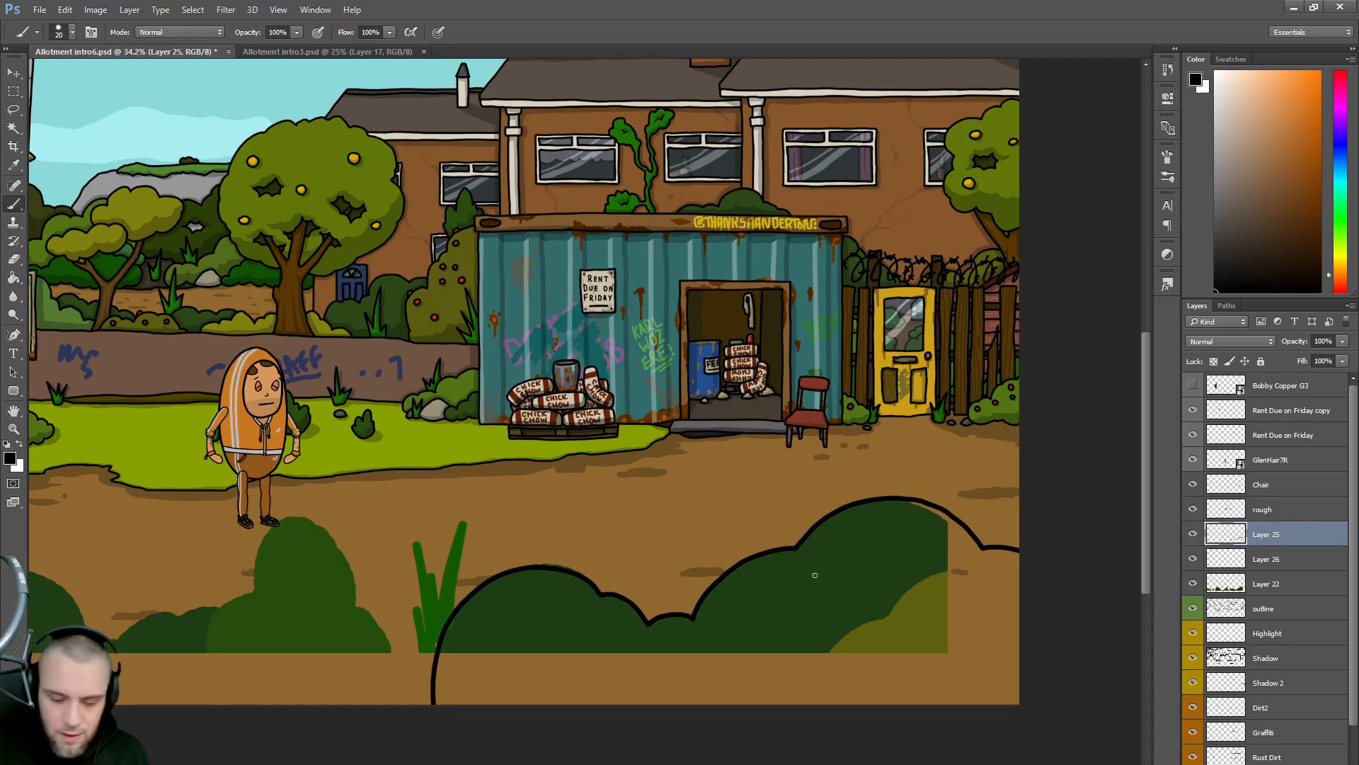
pyautogui.moveTo(779, 577); pyautogui.dragTo(572, 564)
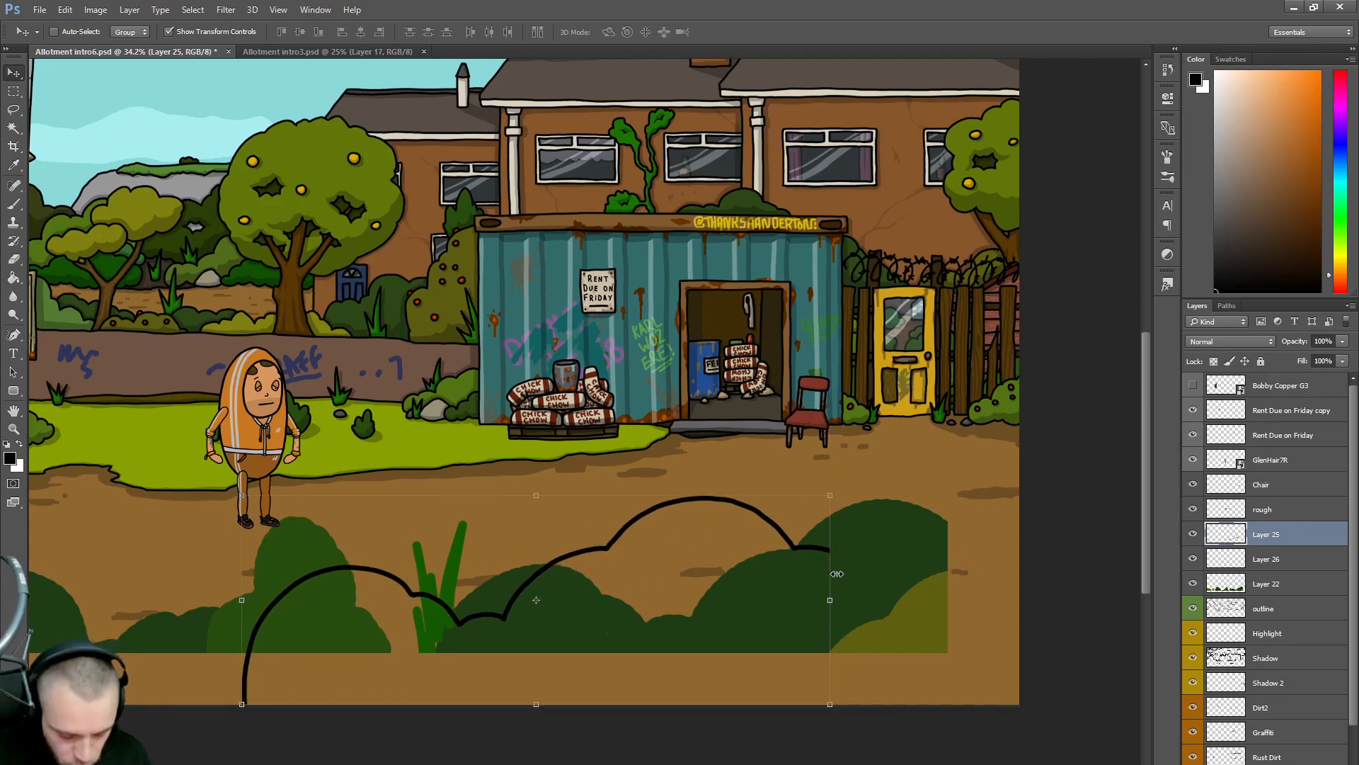
pyautogui.press('b')
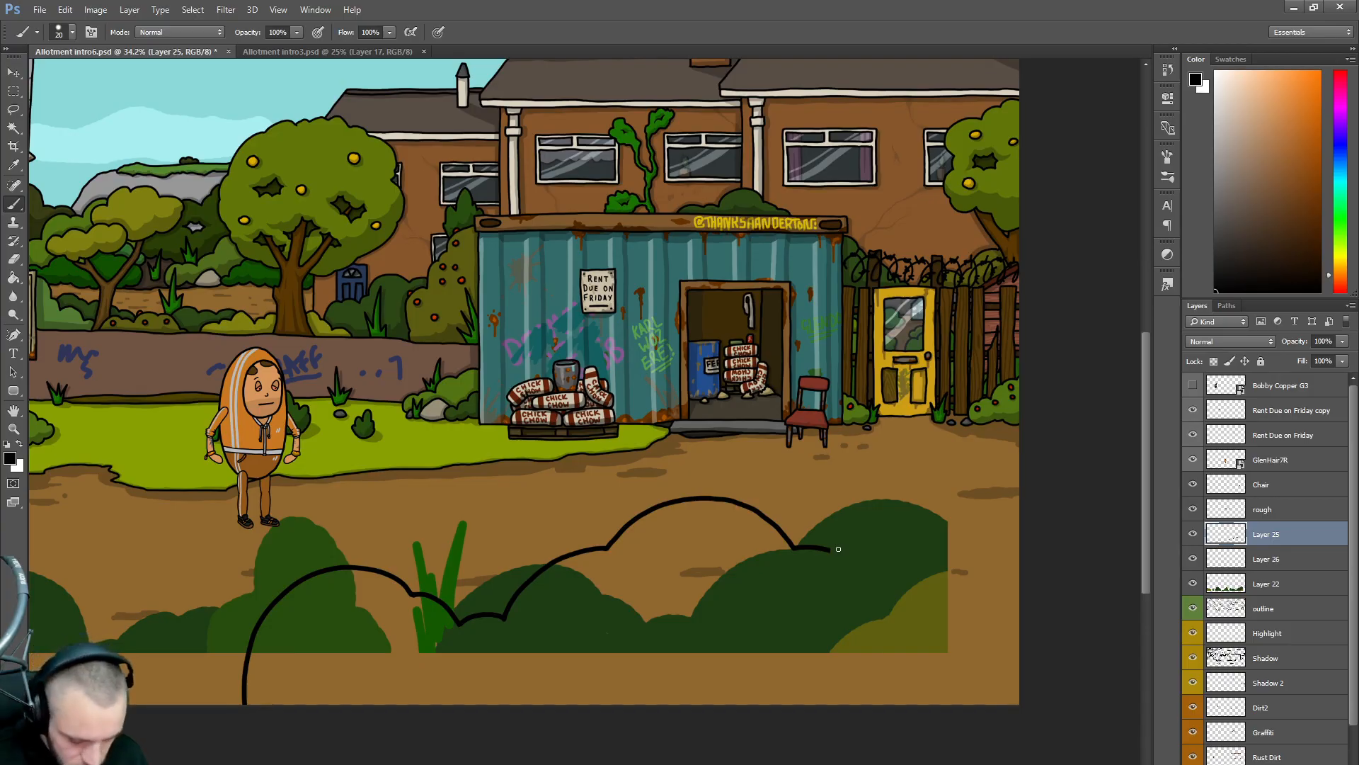
pyautogui.press('e')
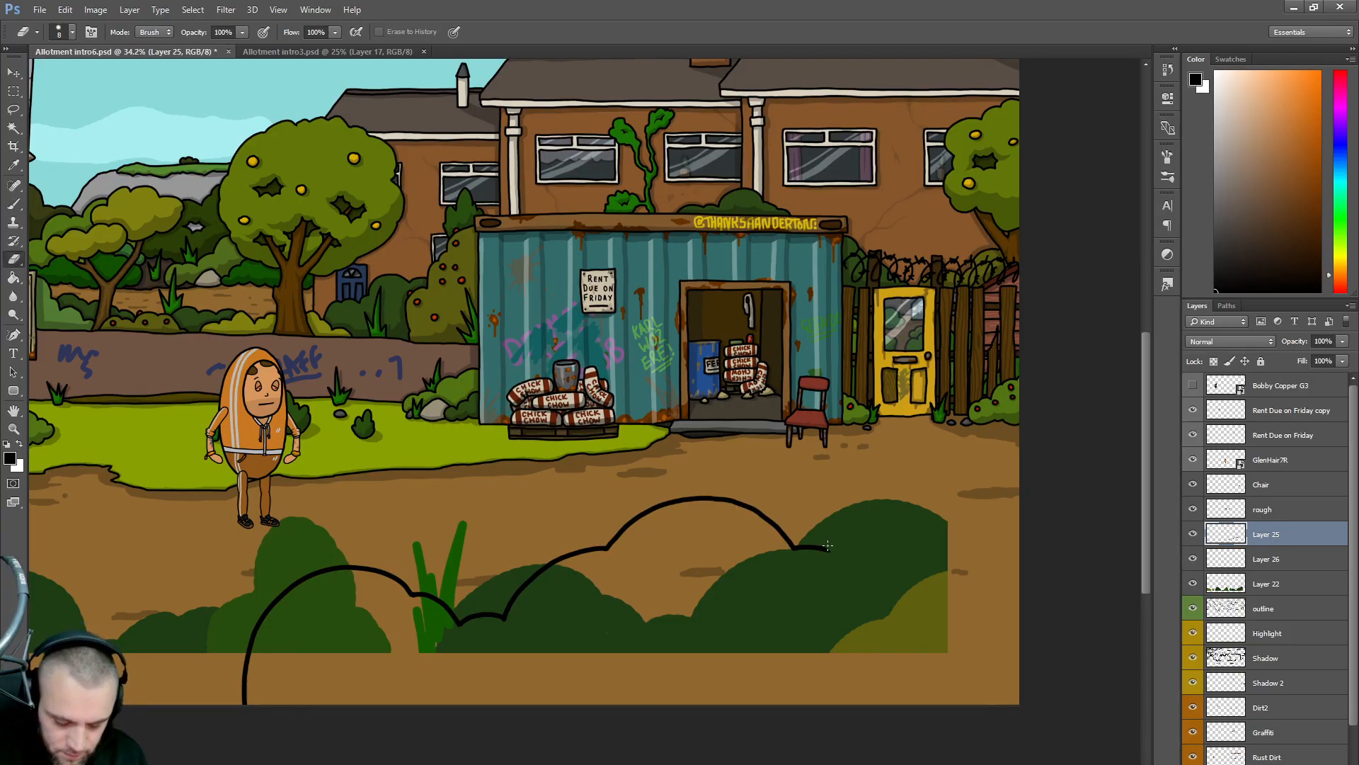
pyautogui.press('b')
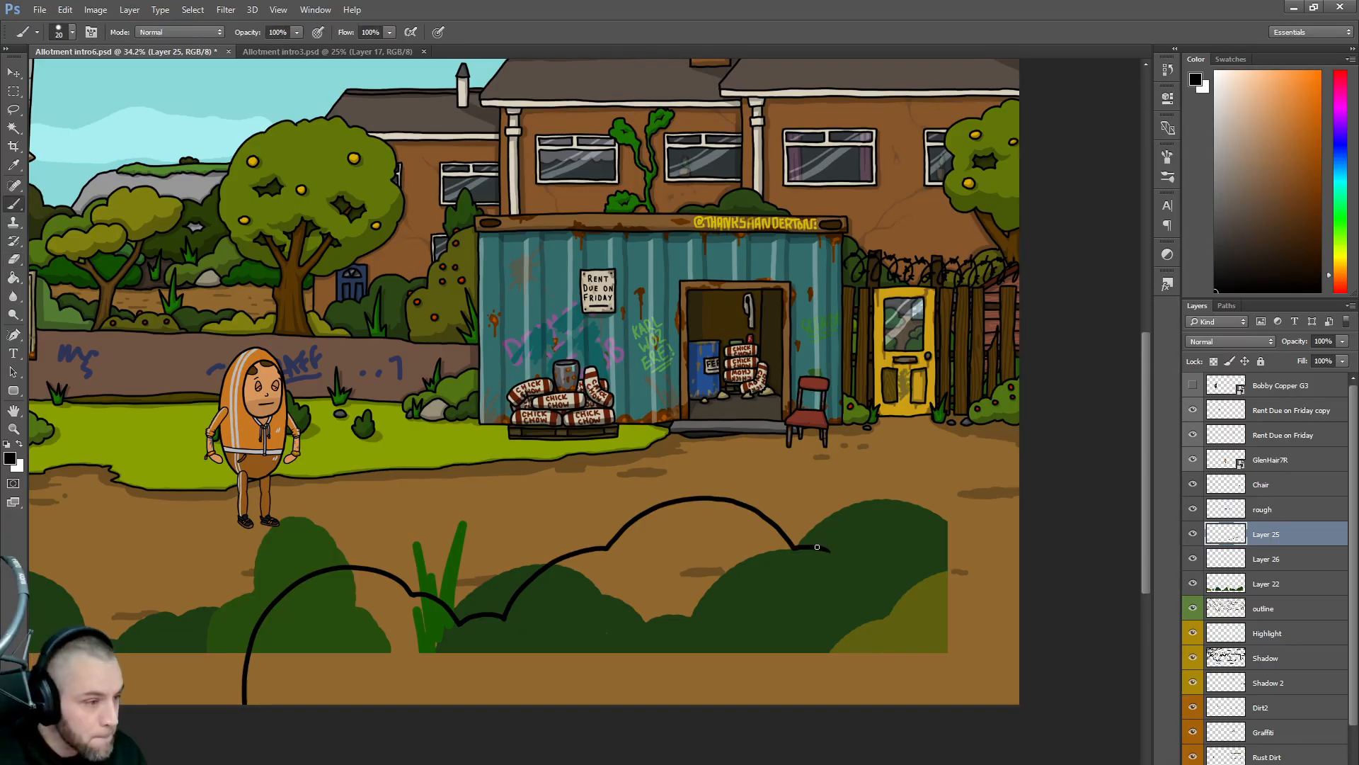
pyautogui.scroll(3, 848, 556)
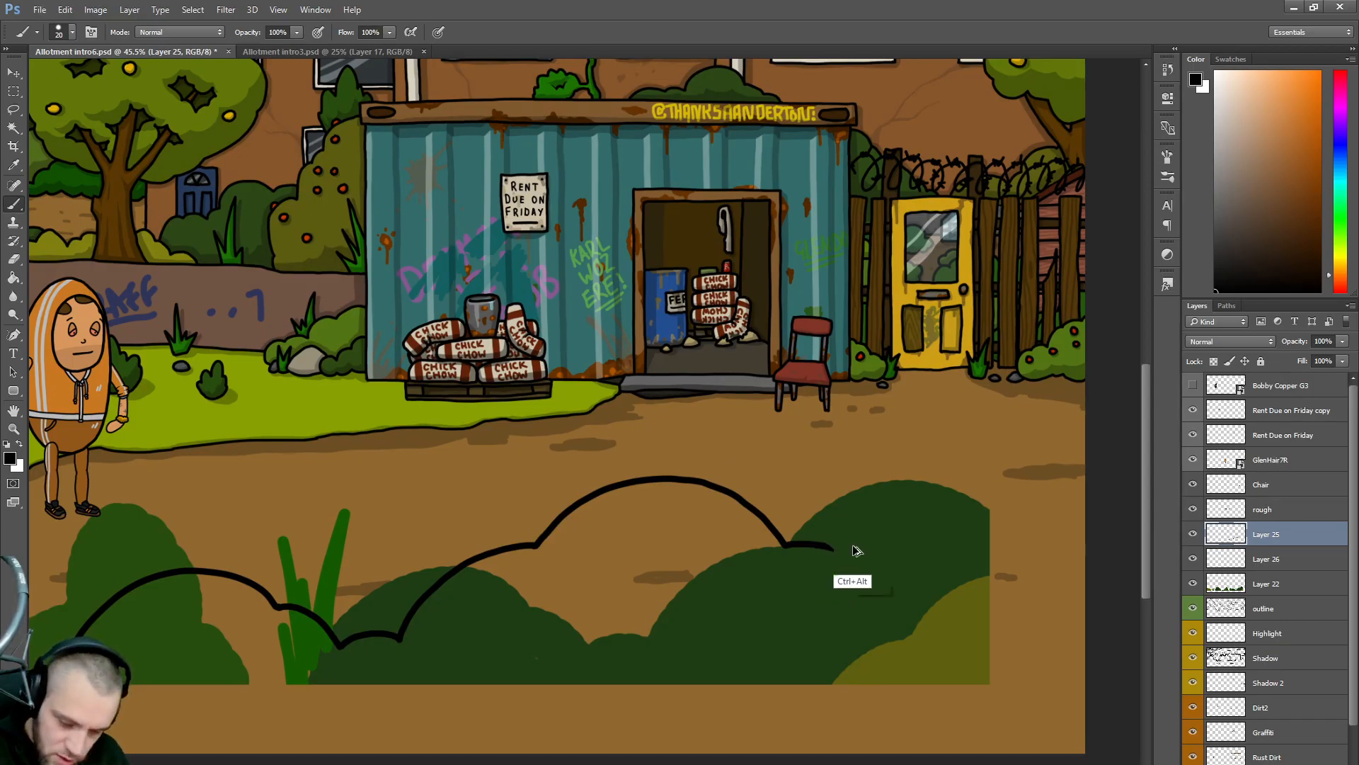
pyautogui.moveTo(822, 547)
pyautogui.mouseDown()
pyautogui.moveTo(870, 574)
pyautogui.moveTo(902, 626)
pyautogui.moveTo(966, 653)
pyautogui.moveTo(1023, 764)
pyautogui.mouseUp()
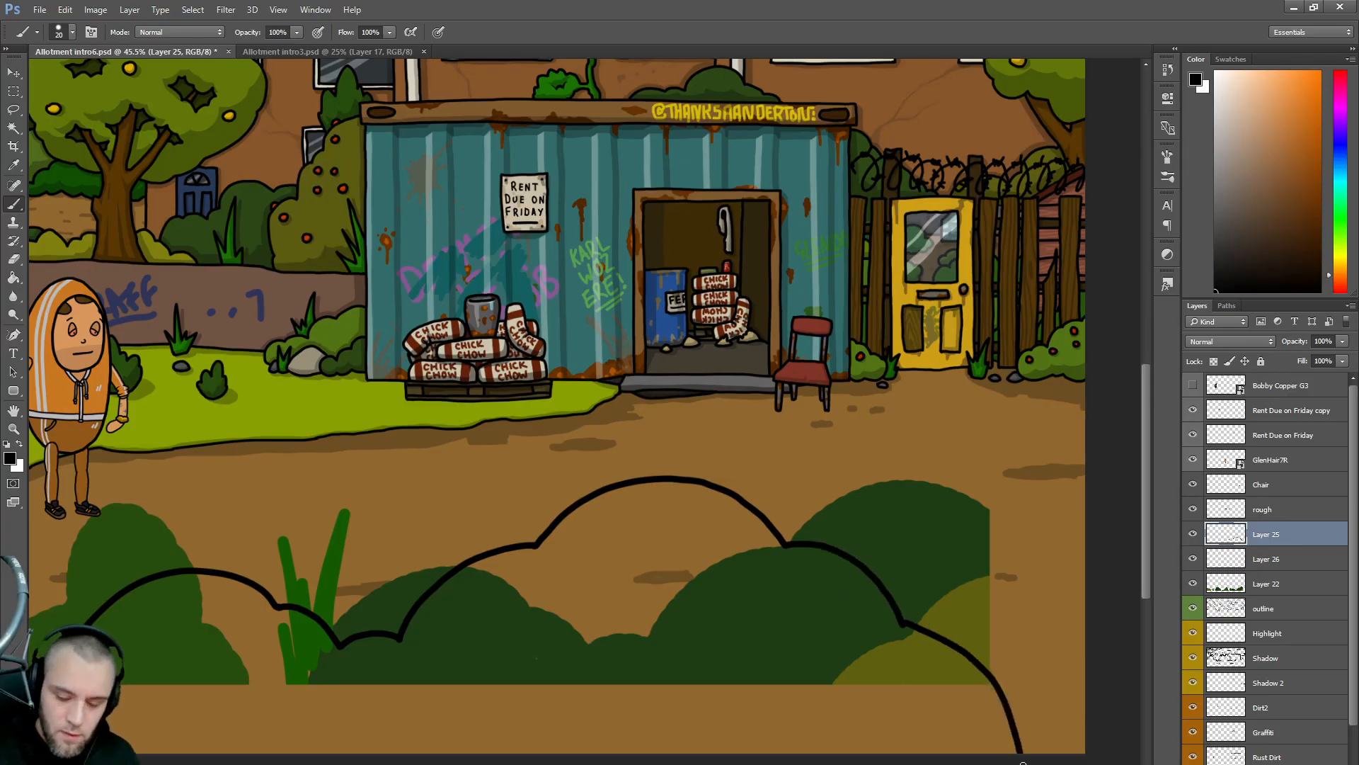
pyautogui.hotkey('ctrl', 'z')
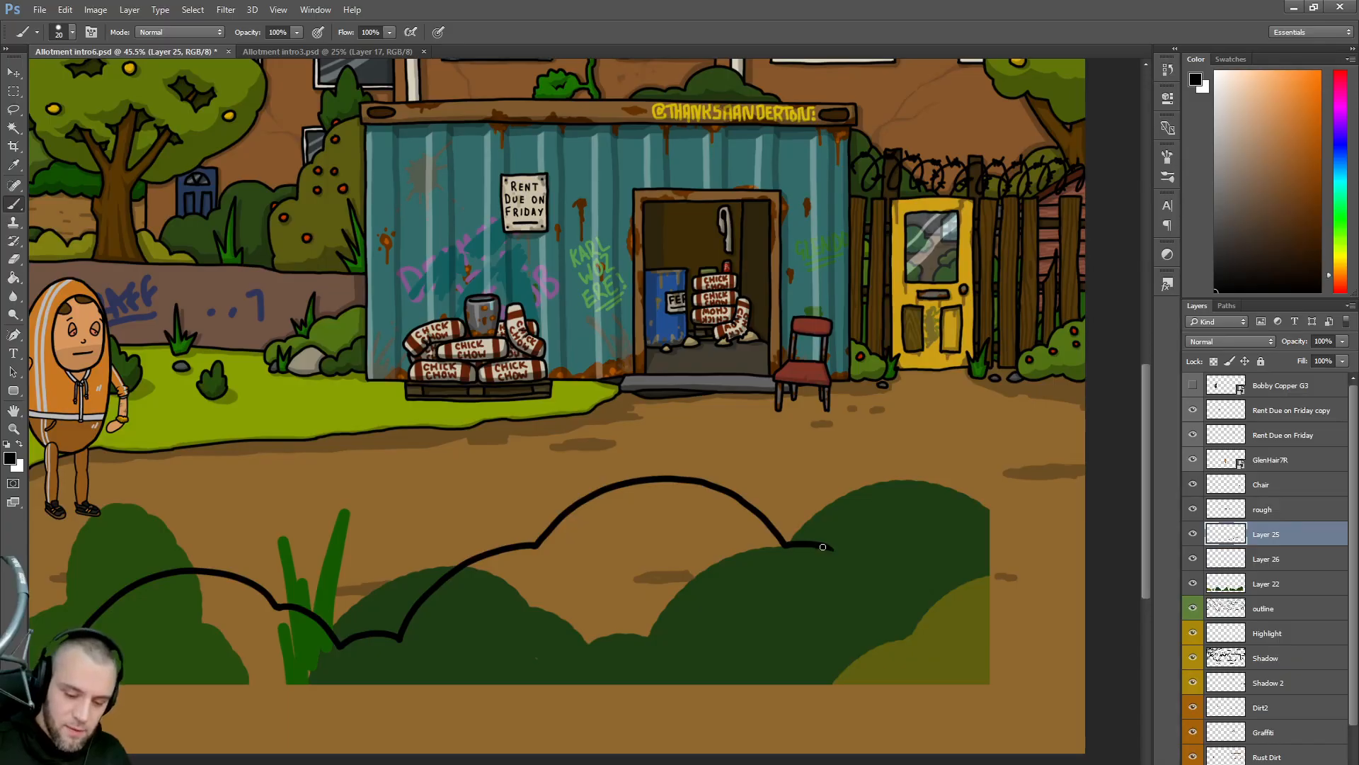
pyautogui.moveTo(827, 547); pyautogui.dragTo(885, 589)
pyautogui.hotkey('ctrl', 'z')
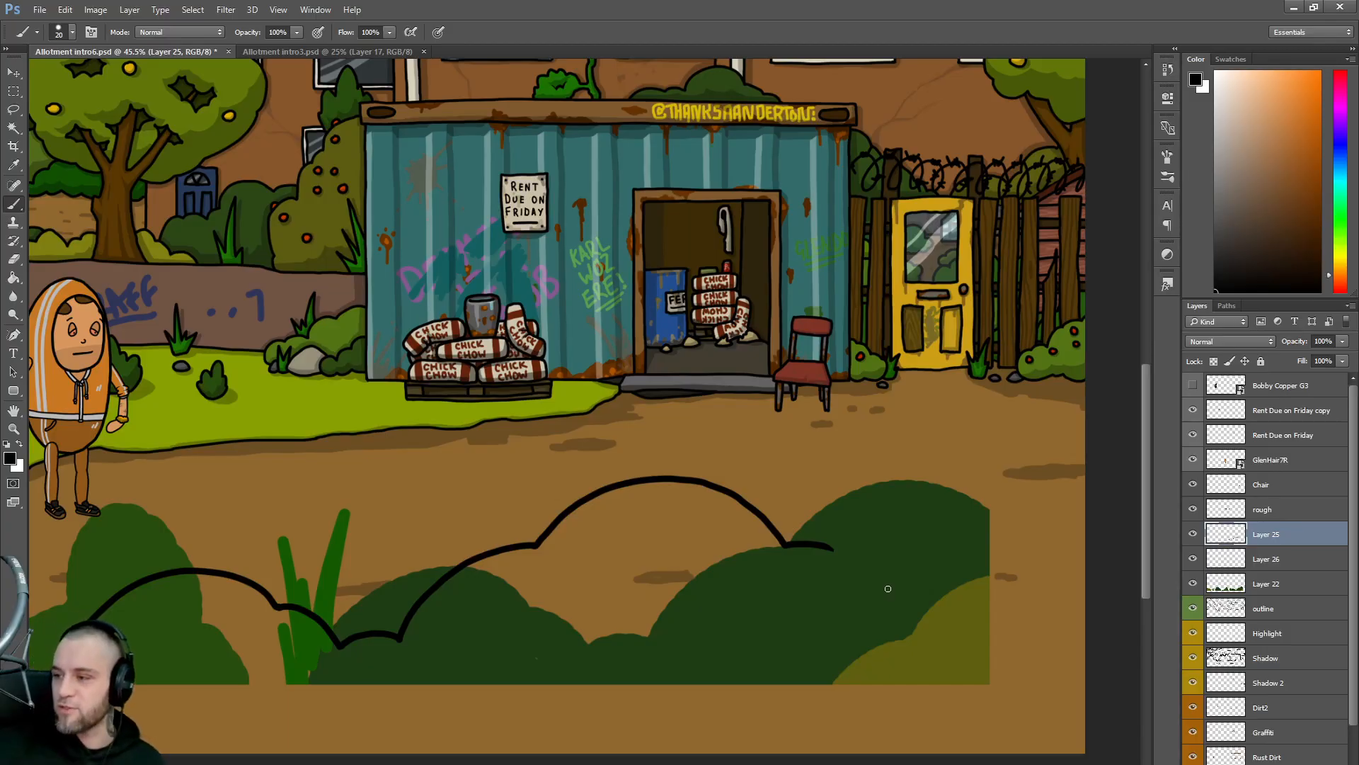
pyautogui.moveTo(827, 547); pyautogui.dragTo(879, 587)
pyautogui.hotkey('ctrl', 'z')
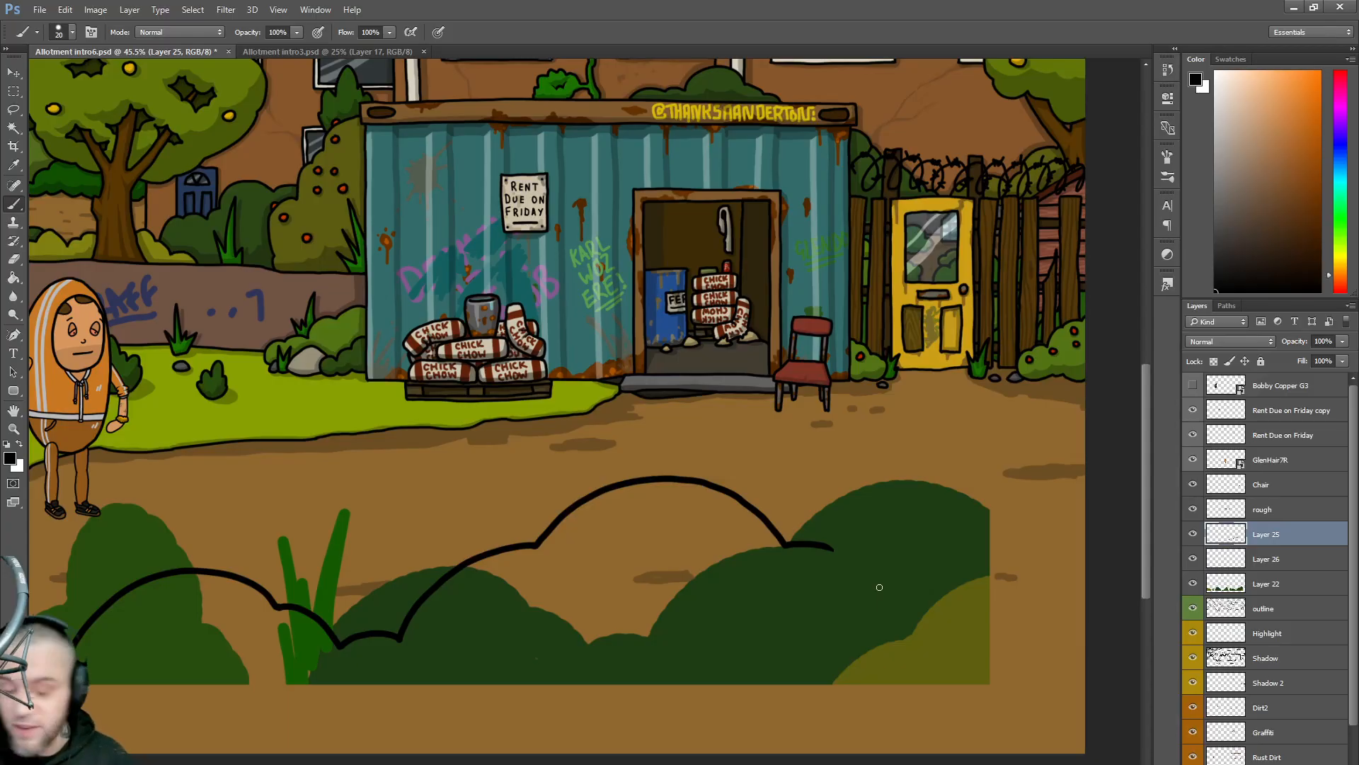
pyautogui.moveTo(832, 547); pyautogui.dragTo(894, 603)
pyautogui.hotkey('ctrl', 'z')
pyautogui.moveTo(830, 548); pyautogui.dragTo(894, 605)
pyautogui.hotkey('ctrl', 'z')
pyautogui.moveTo(830, 548)
pyautogui.mouseDown()
pyautogui.moveTo(932, 656)
pyautogui.moveTo(959, 663)
pyautogui.moveTo(1020, 753)
pyautogui.mouseUp()
pyautogui.hotkey('ctrl', 'z')
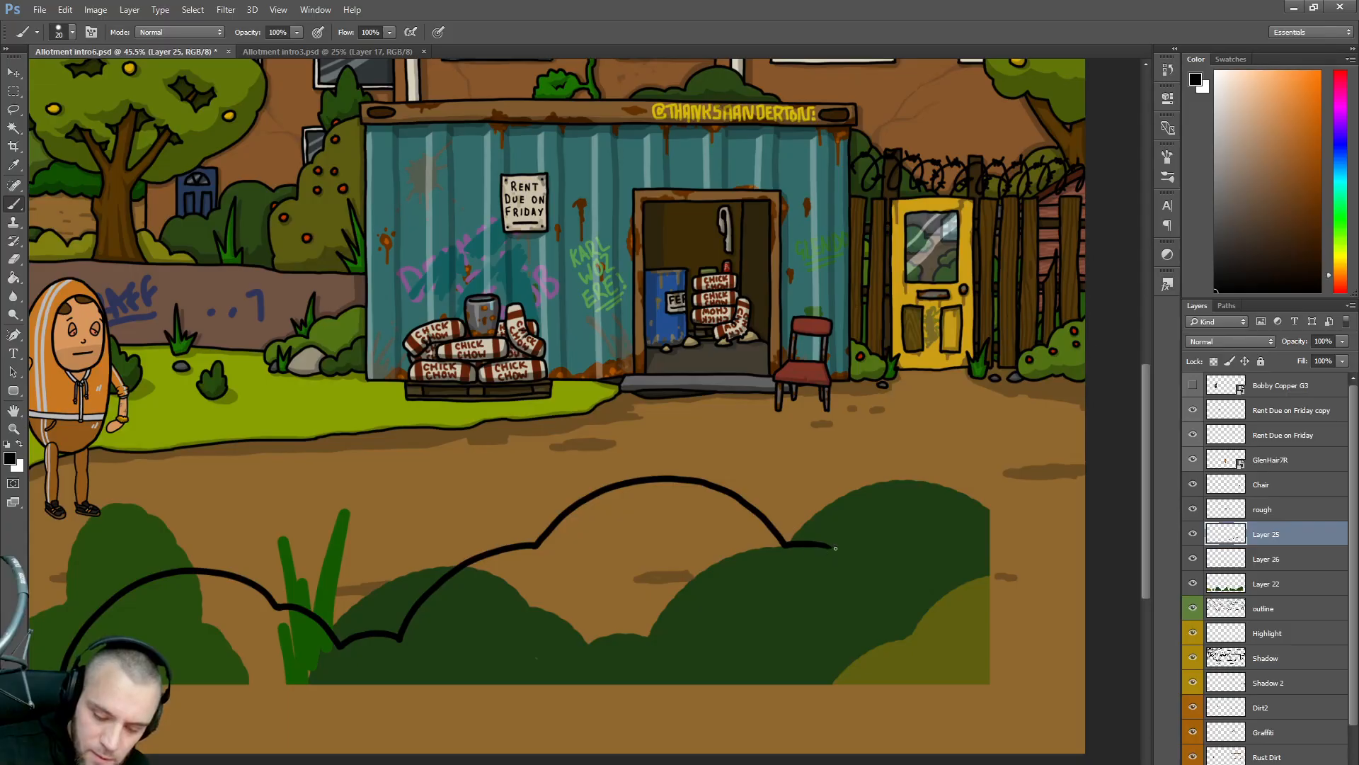
# - Remove the short stub at the outline's right end and extend the outline over two more rounded humps down to the canvas's lower edge
pyautogui.hotkey('ctrl', 'z')
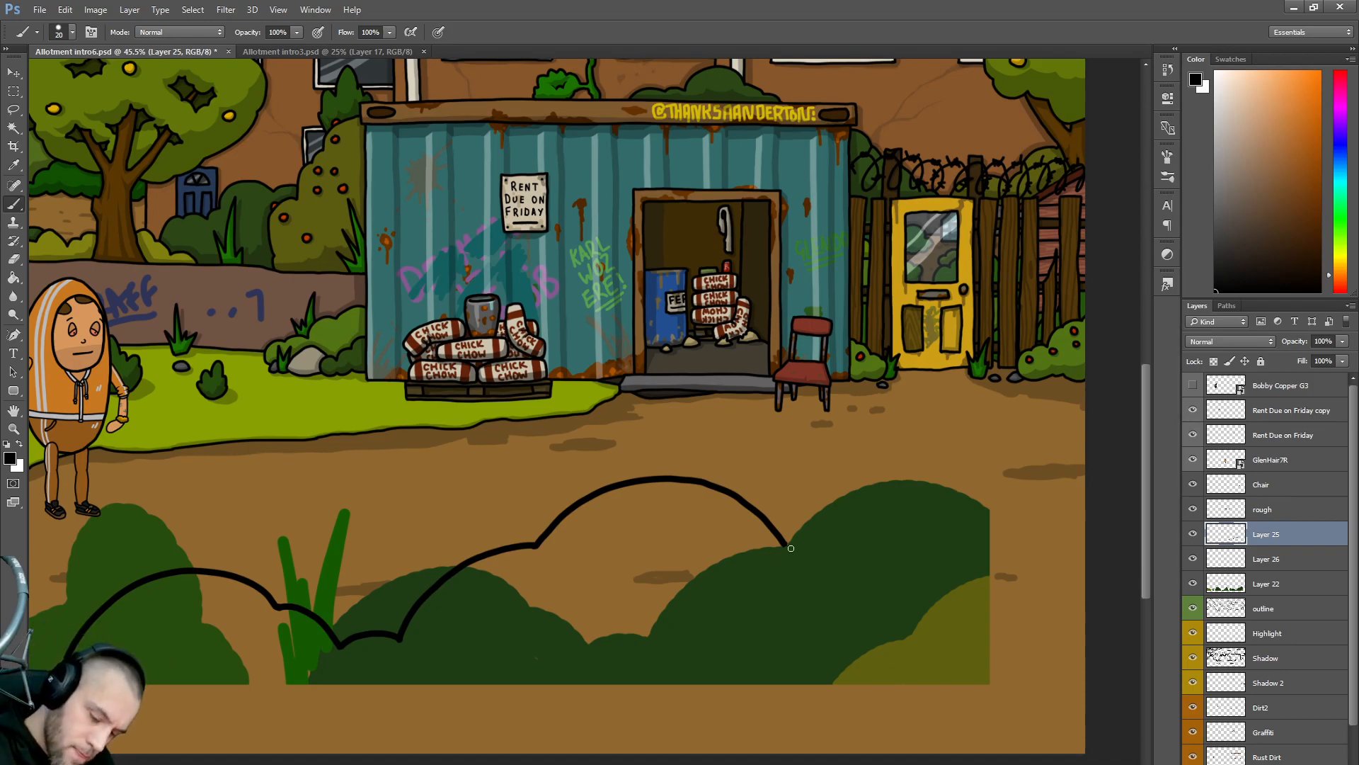
pyautogui.moveTo(785, 545)
pyautogui.mouseDown()
pyautogui.moveTo(923, 600)
pyautogui.moveTo(1083, 752)
pyautogui.mouseUp()
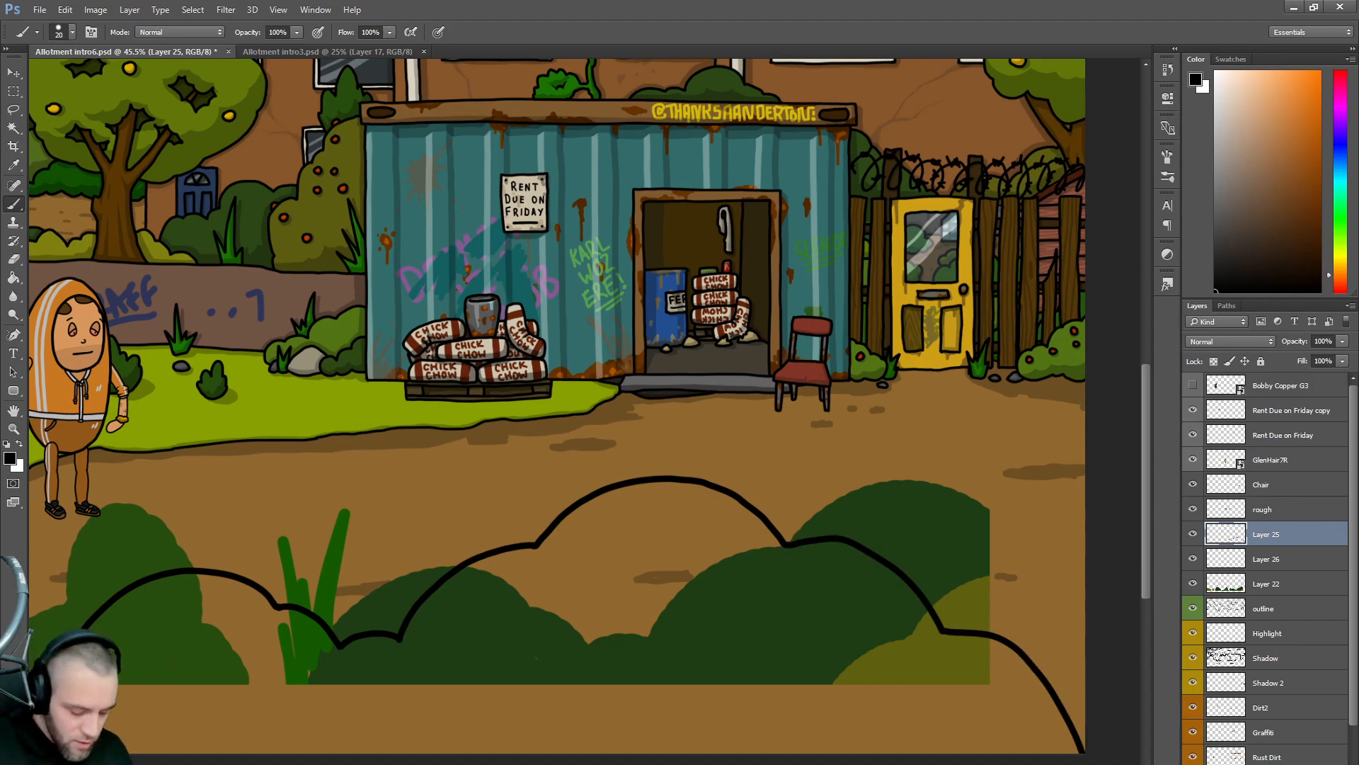
pyautogui.hotkey('ctrl', 'z')
pyautogui.moveTo(786, 545)
pyautogui.mouseDown()
pyautogui.moveTo(825, 538)
pyautogui.moveTo(882, 566)
pyautogui.mouseUp()
pyautogui.hotkey('ctrl', 'z')
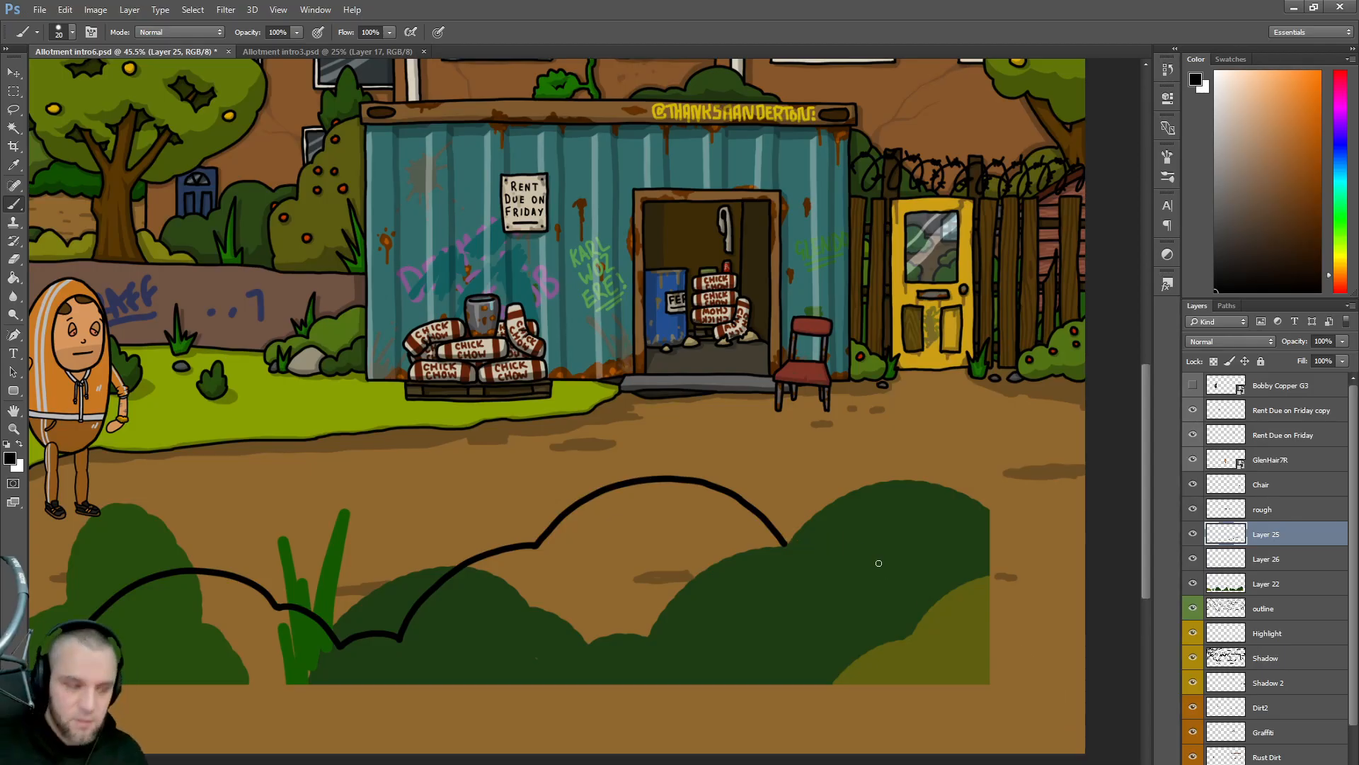
pyautogui.moveTo(786, 545)
pyautogui.mouseDown()
pyautogui.moveTo(911, 586)
pyautogui.moveTo(934, 657)
pyautogui.moveTo(1034, 708)
pyautogui.moveTo(1060, 755)
pyautogui.mouseUp()
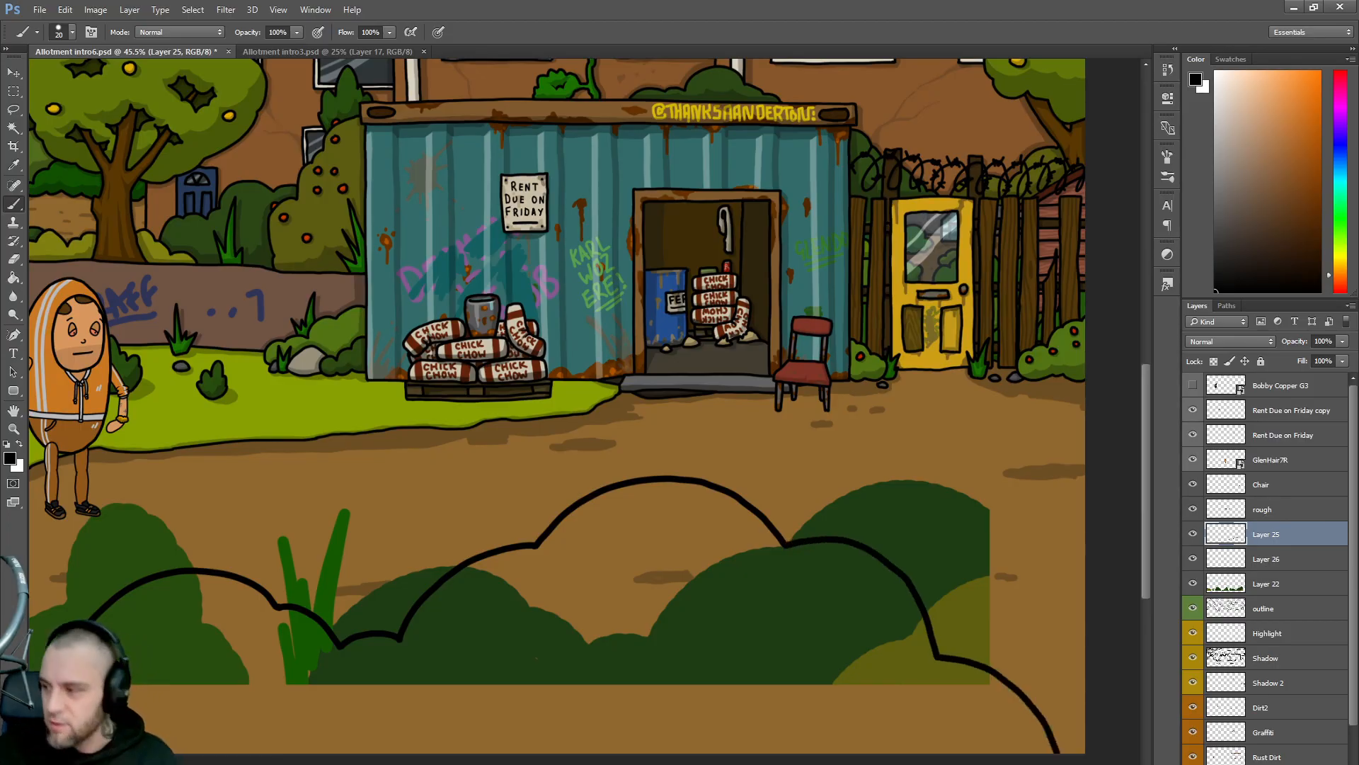
# - Sample the bush's dark green and select the area inside the outline on Layer 25 with the Magic Wand
pyautogui.click(1252, 559)
pyautogui.keyDown('alt'); pyautogui.click(806, 611); pyautogui.keyUp('alt')
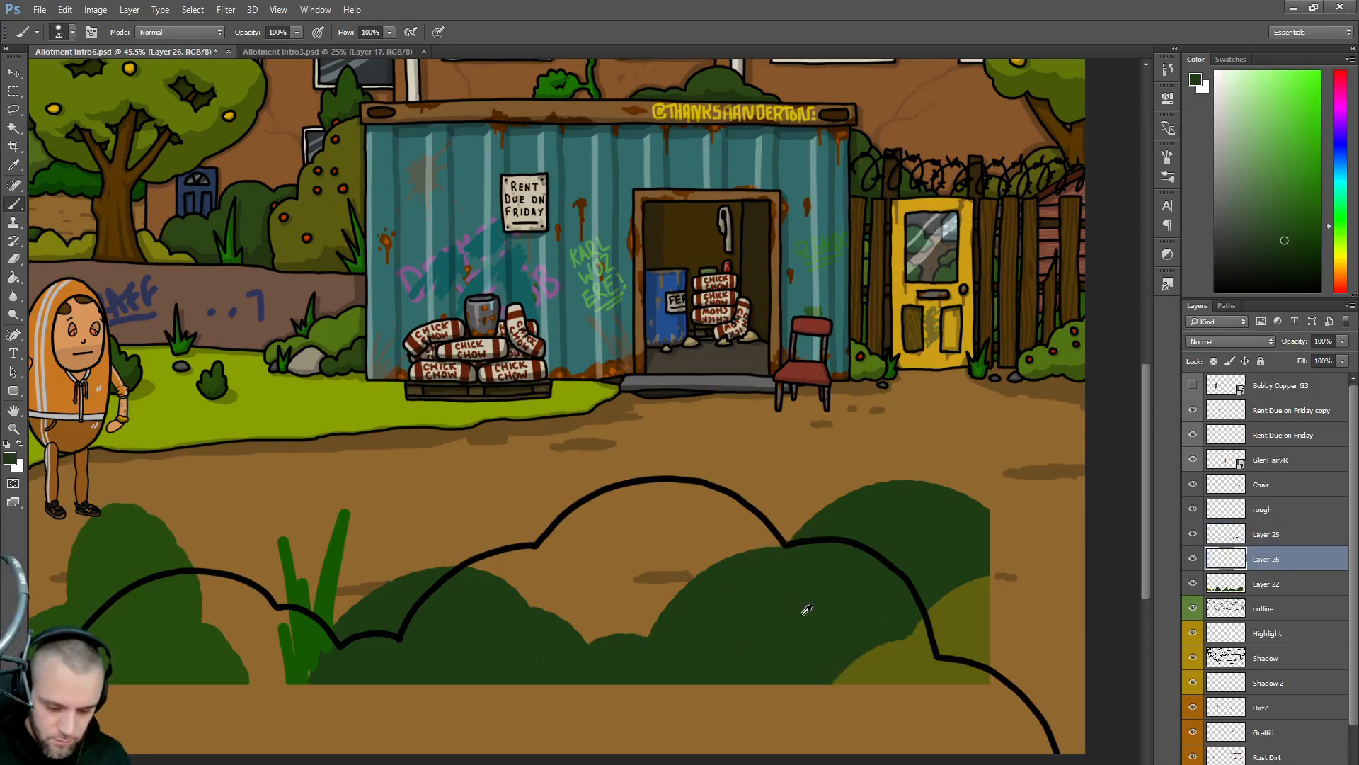
pyautogui.hscroll(-3, 584, 405)
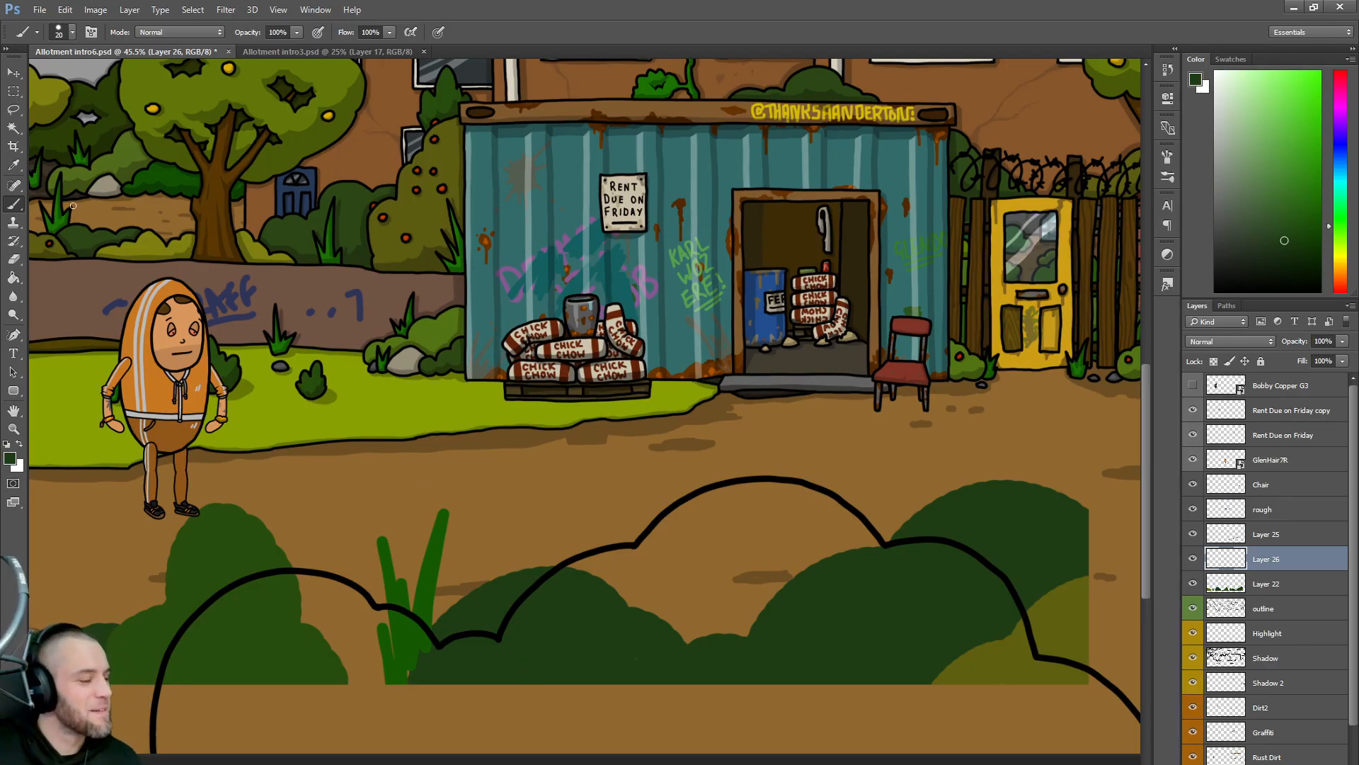
pyautogui.click(13, 128)
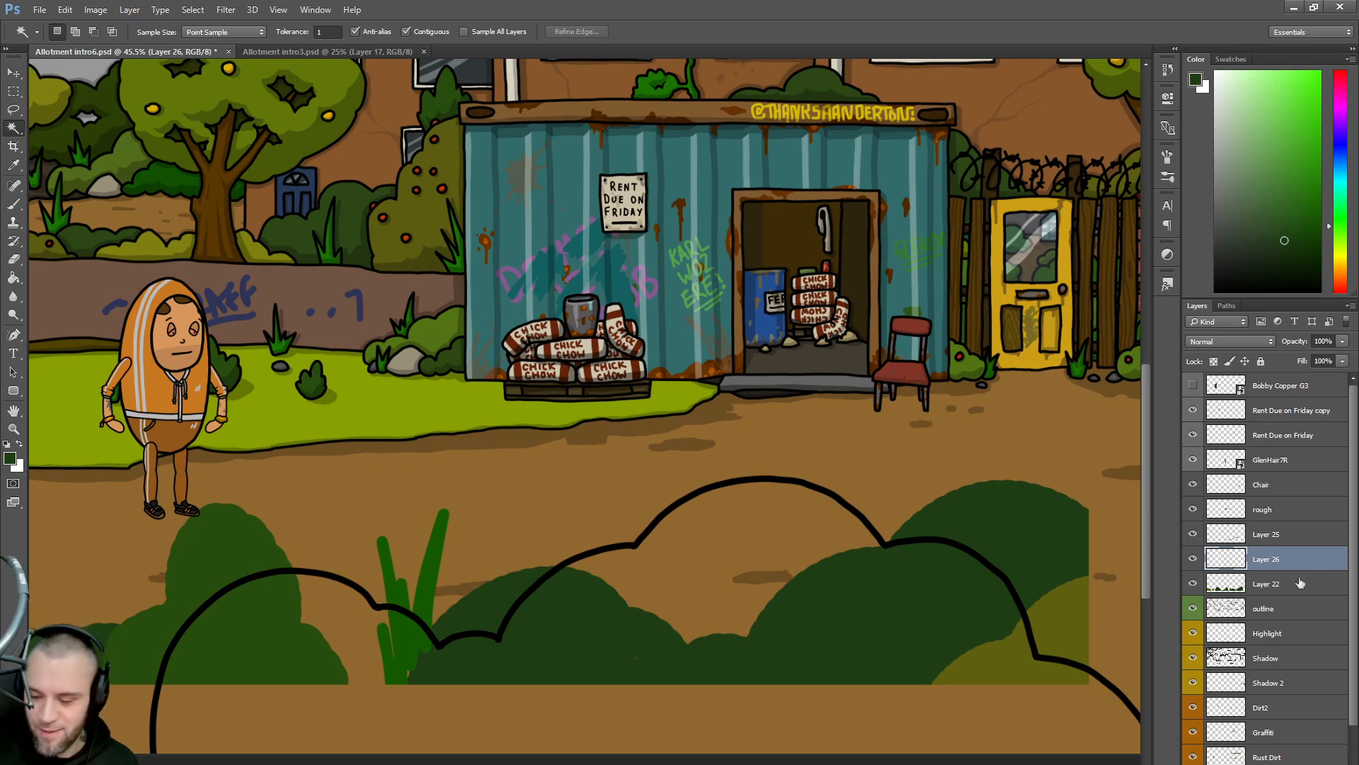
pyautogui.click(1271, 536)
pyautogui.click(882, 605)
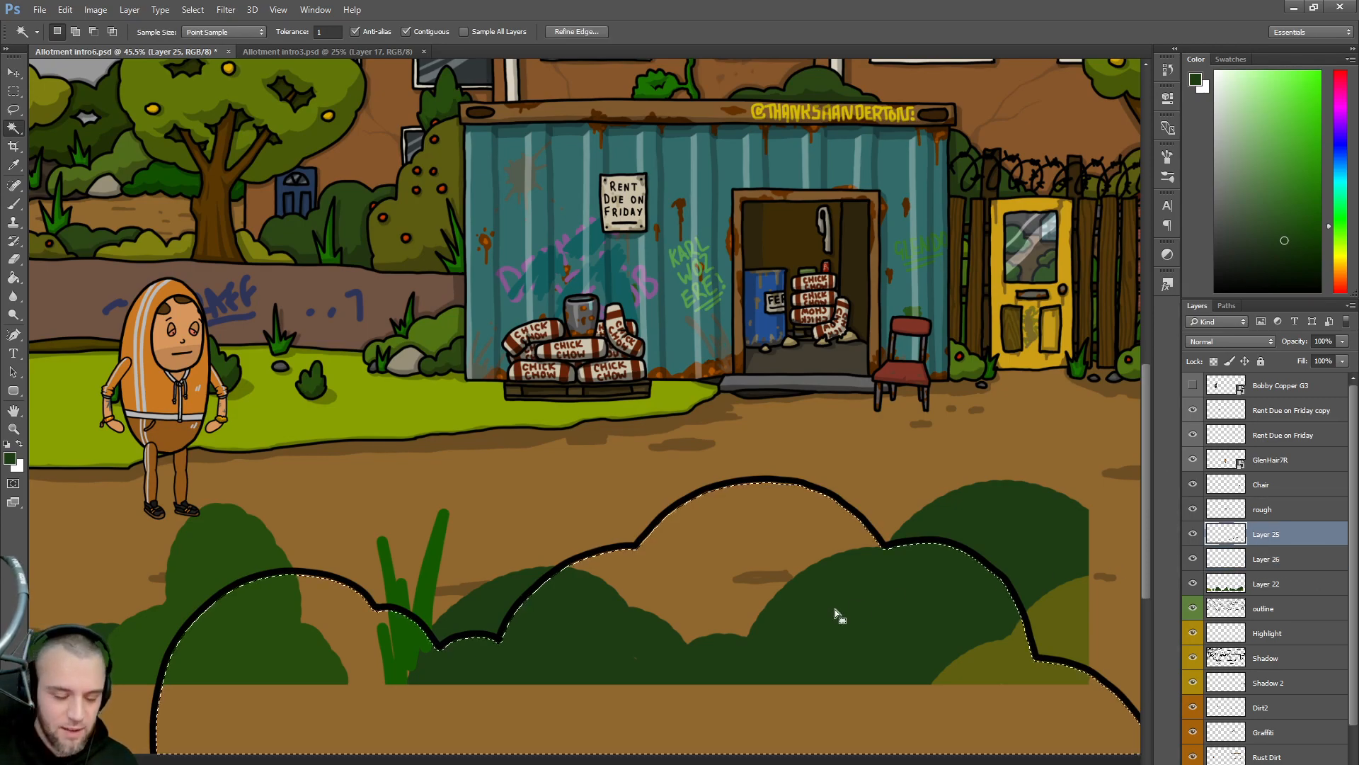
# - Apply Refine Edge to the bush selection with 2.6 px feather, 100% contrast and +100% shift edge, output to a selection
pyautogui.click(570, 31)
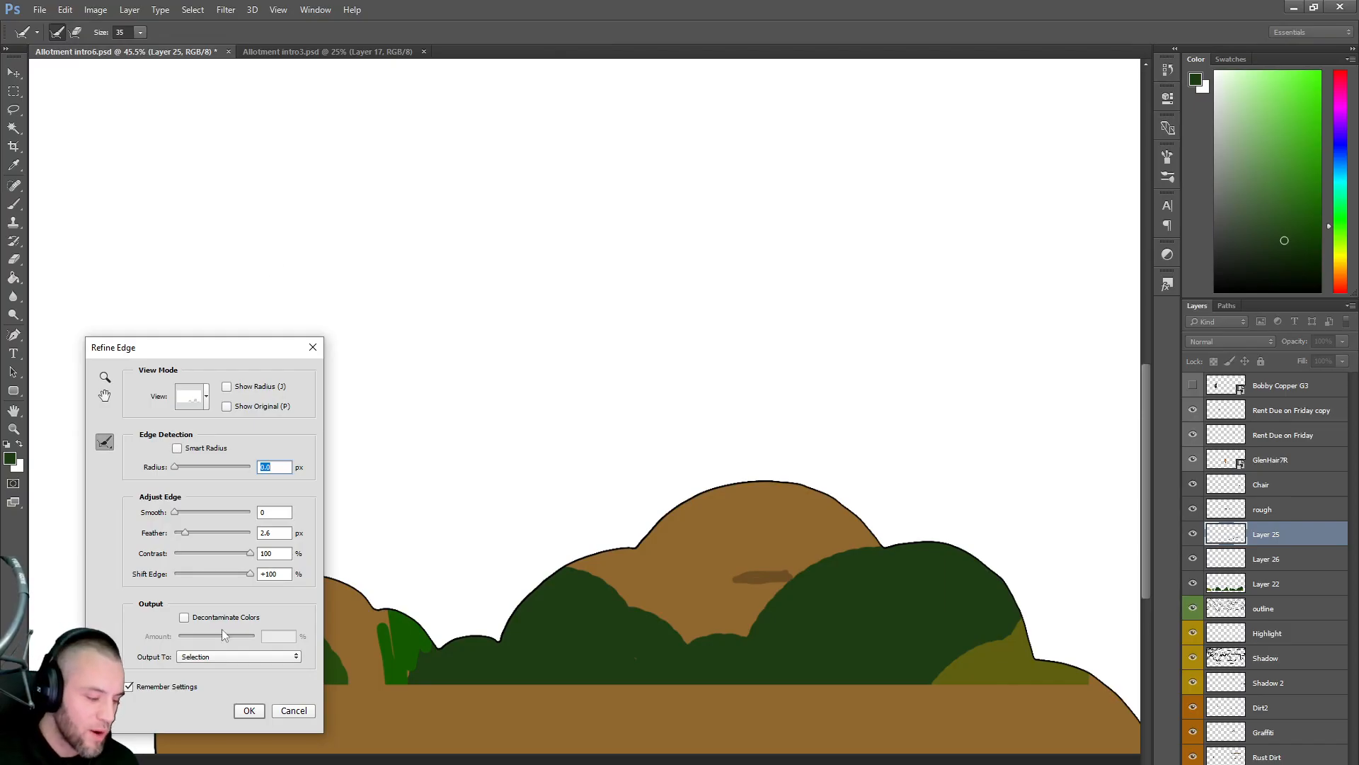
pyautogui.click(250, 712)
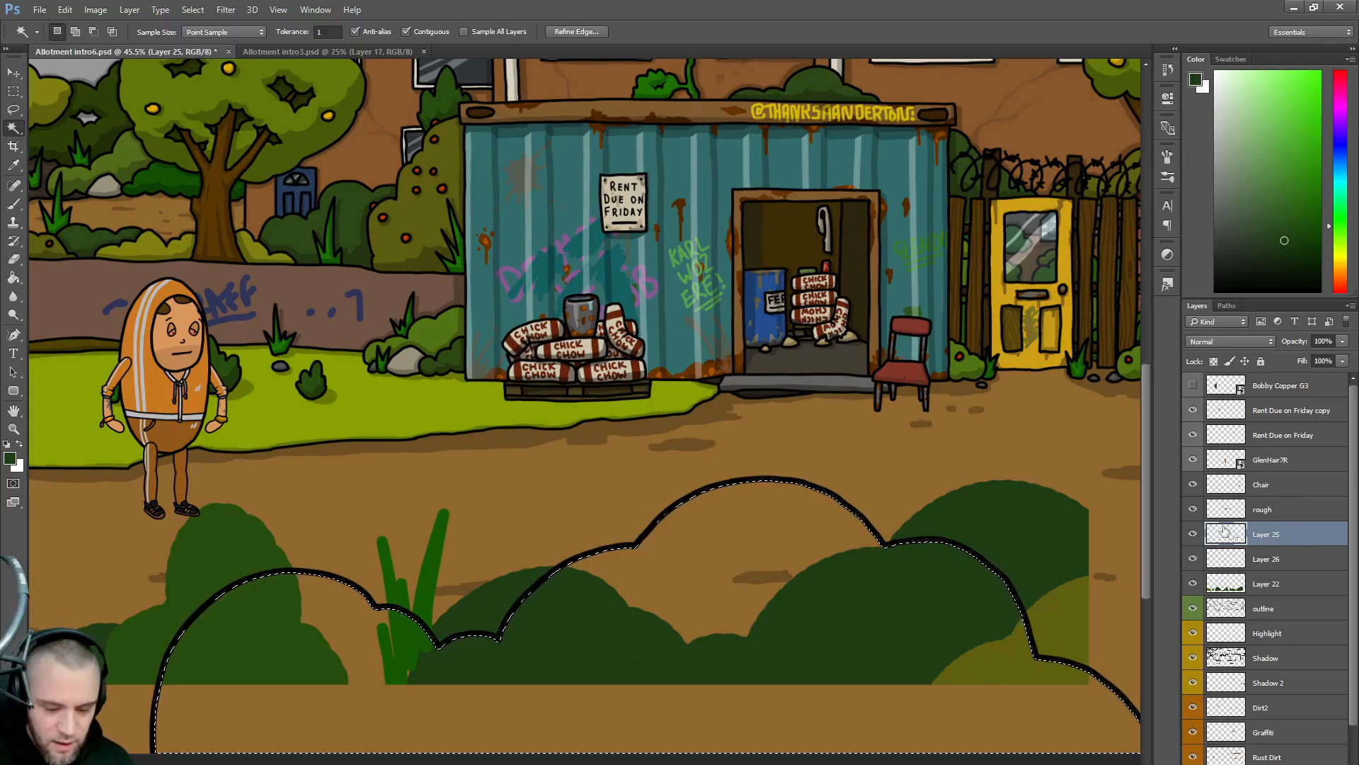
# - Fill the selected bush area with the sampled dark green on Layer 26, using a 500 px brush
pyautogui.click(1262, 560)
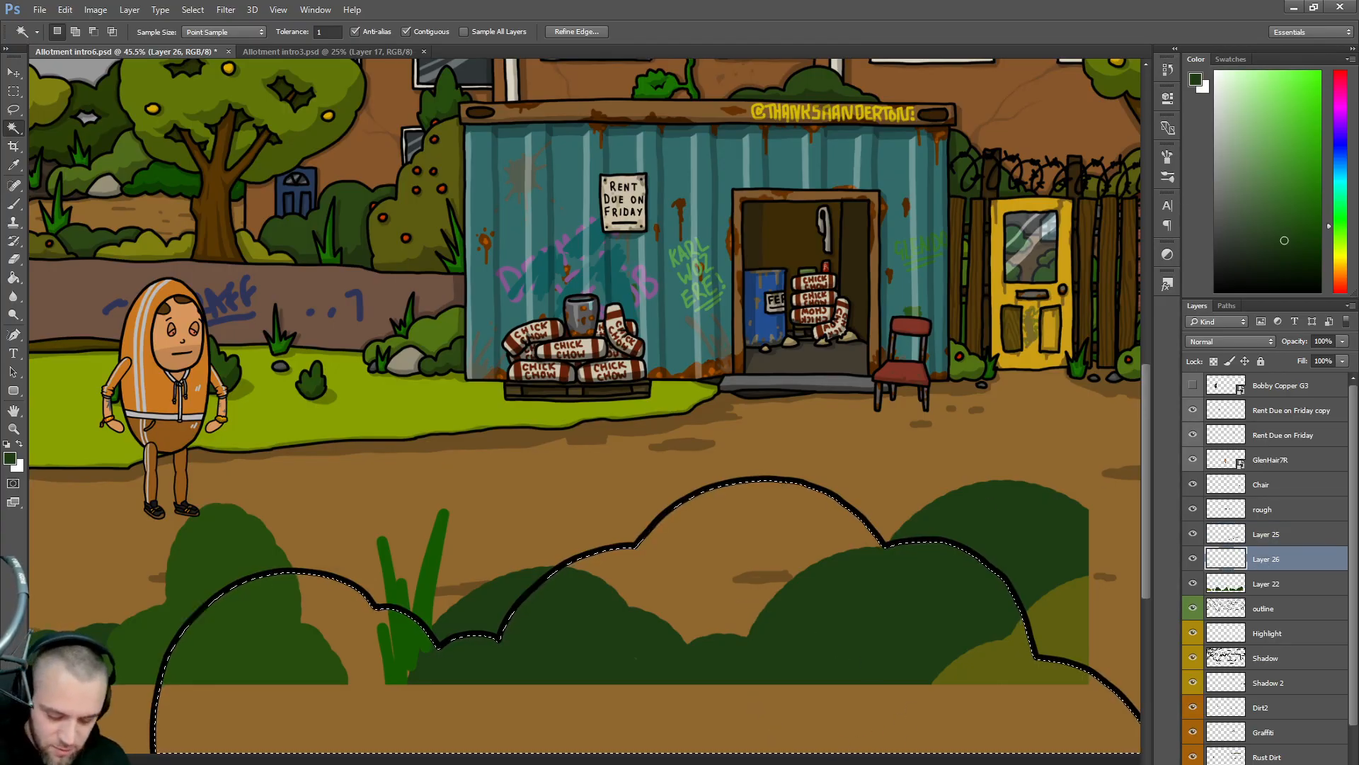
pyautogui.moveTo(789, 764); pyautogui.dragTo(807, 763)
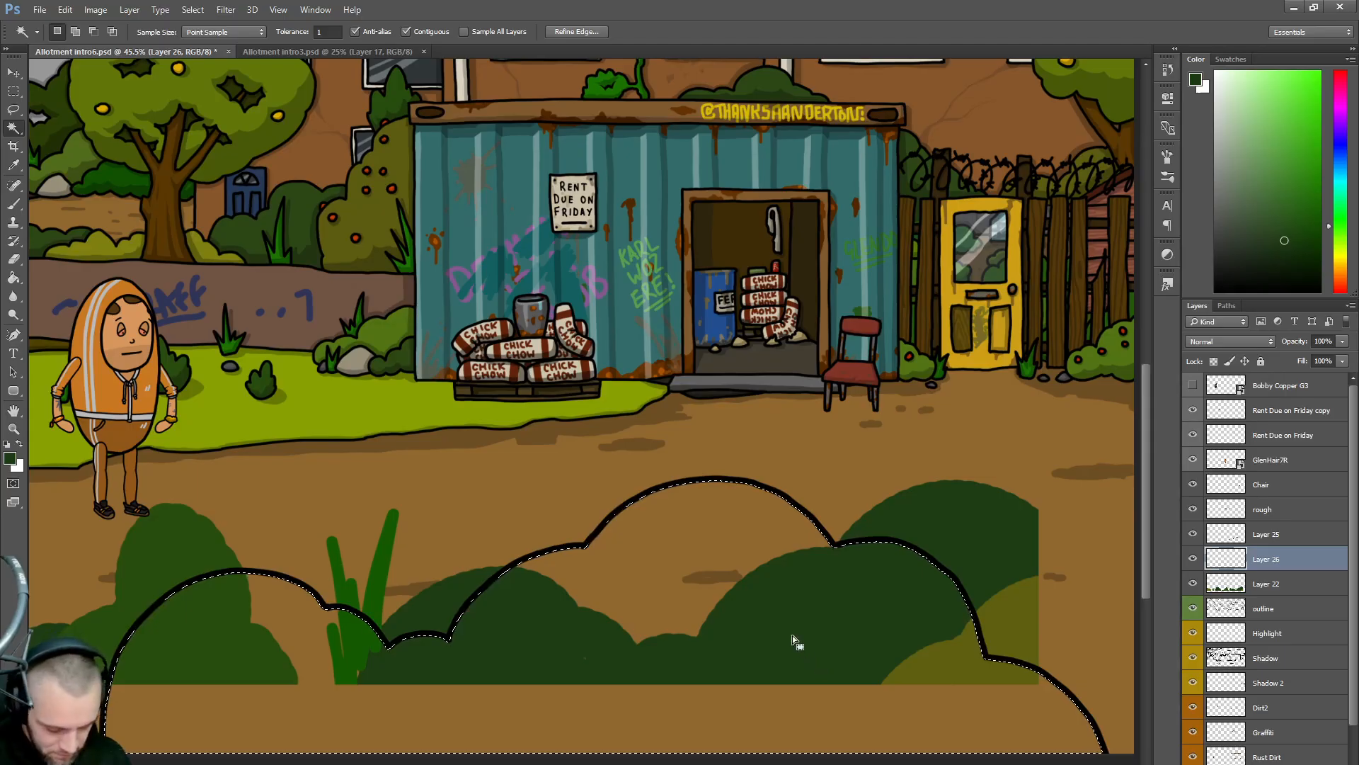
pyautogui.press('b')
pyautogui.press(']')
pyautogui.press(']')
pyautogui.press(']')
pyautogui.press(']')
pyautogui.press(']')
pyautogui.press(']')
pyautogui.press(']')
pyautogui.press(']')
pyautogui.press(']')
pyautogui.press(']')
pyautogui.press(']')
pyautogui.press(']')
pyautogui.press(']')
pyautogui.press(']')
pyautogui.press(']')
pyautogui.press(']')
pyautogui.moveTo(782, 593)
pyautogui.mouseDown()
pyautogui.moveTo(700, 501)
pyautogui.moveTo(589, 600)
pyautogui.moveTo(513, 611)
pyautogui.moveTo(413, 681)
pyautogui.moveTo(269, 591)
pyautogui.moveTo(164, 694)
pyautogui.moveTo(278, 693)
pyautogui.moveTo(659, 754)
pyautogui.moveTo(1040, 759)
pyautogui.moveTo(1026, 711)
pyautogui.moveTo(892, 610)
pyautogui.moveTo(1086, 745)
pyautogui.moveTo(858, 624)
pyautogui.moveTo(565, 644)
pyautogui.moveTo(904, 612)
pyautogui.moveTo(701, 541)
pyautogui.moveTo(264, 680)
pyautogui.moveTo(247, 577)
pyautogui.mouseUp()
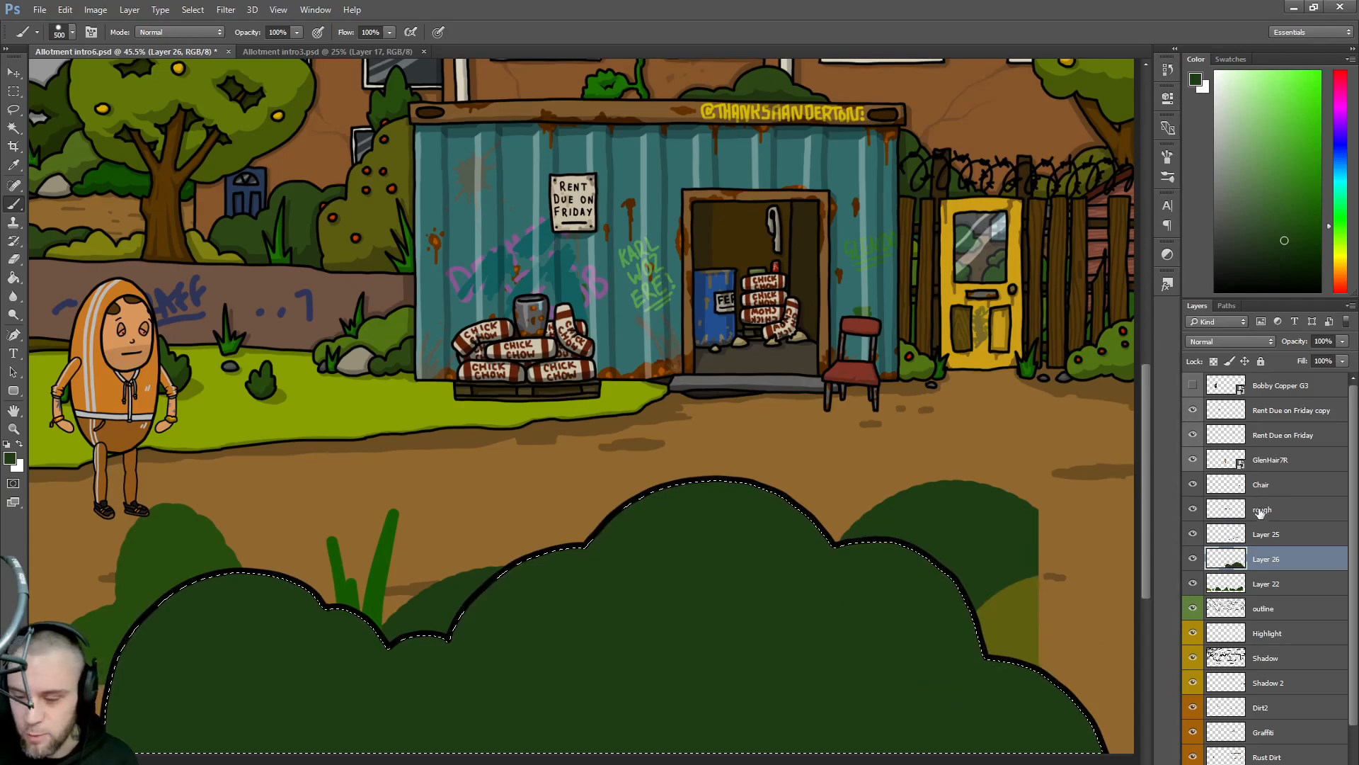
# - Add a new layer above Layer 26 at 25% opacity and paint a black shadow across the bush's lower part
pyautogui.hotkey('ctrl', 'shift', 'alt', 'n')
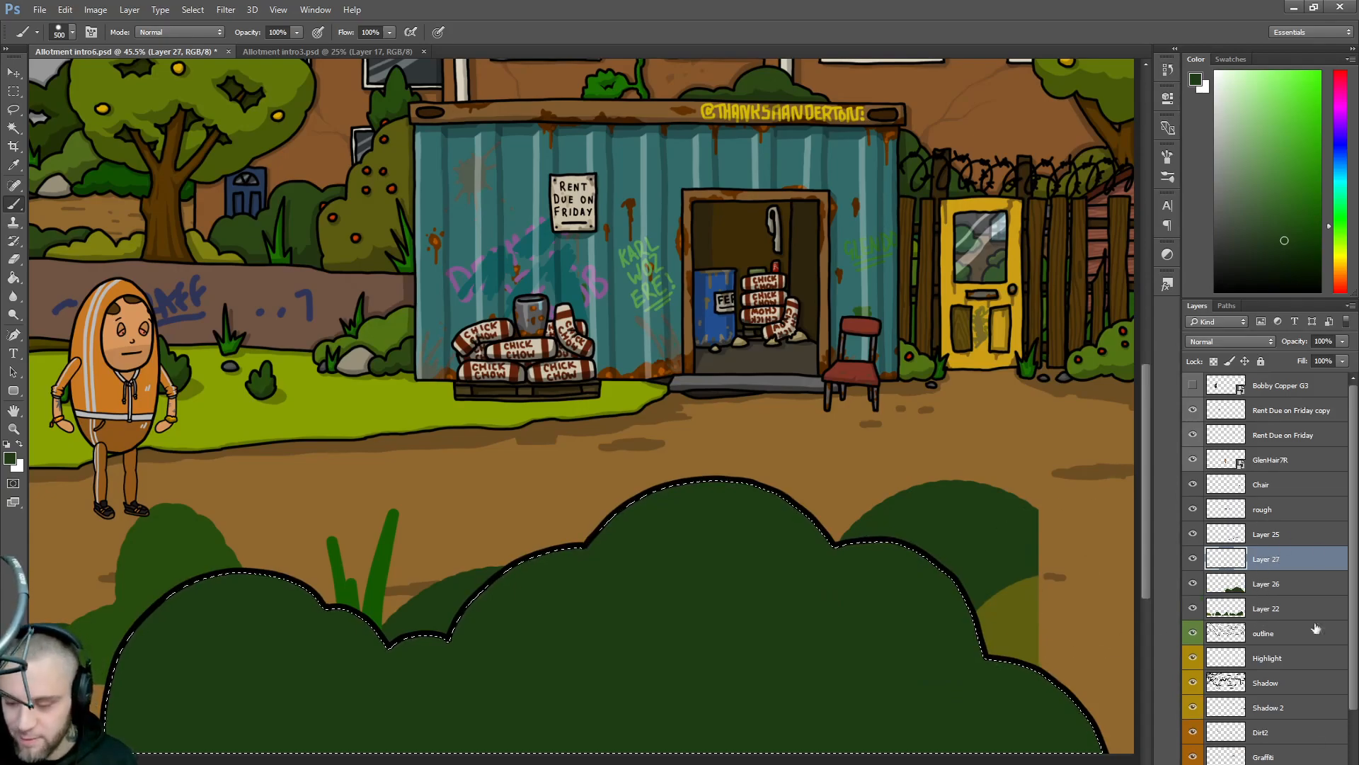
pyautogui.click(1341, 361)
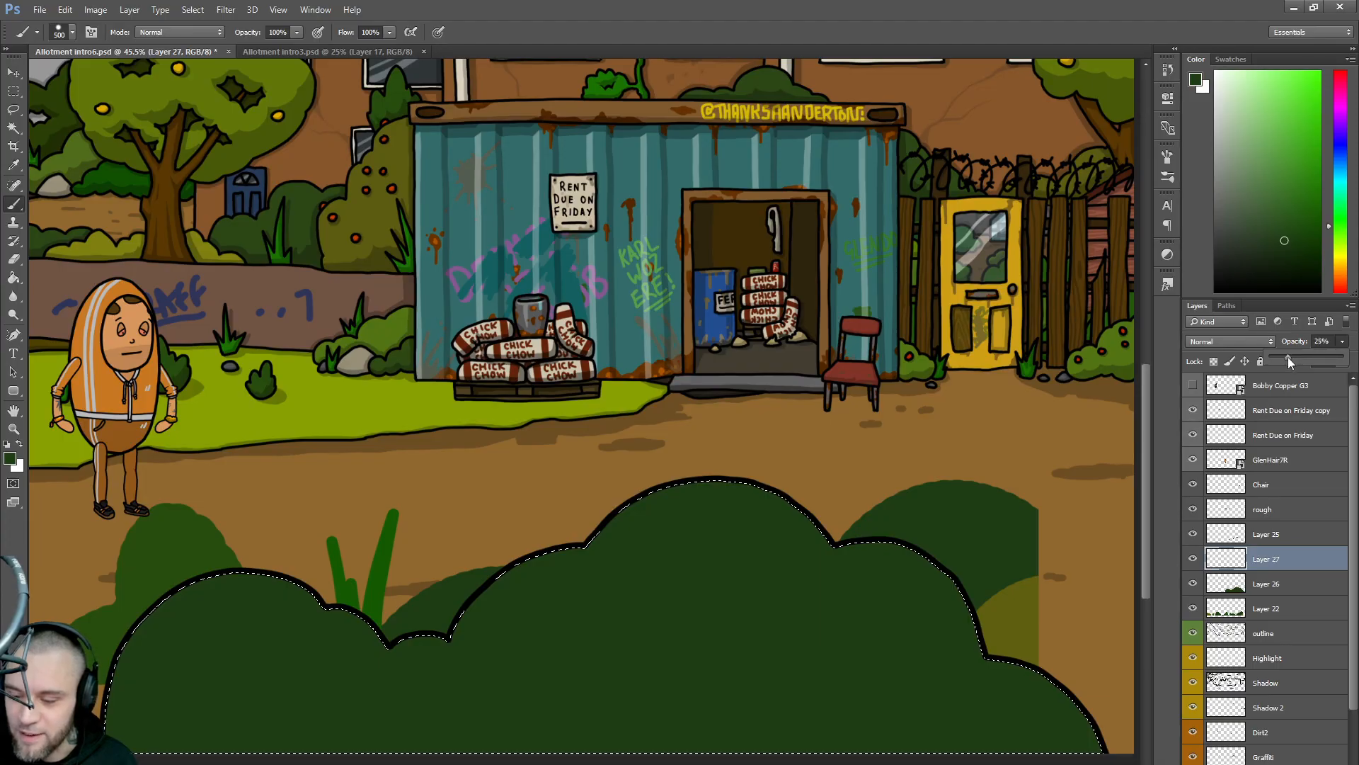
pyautogui.press('d')
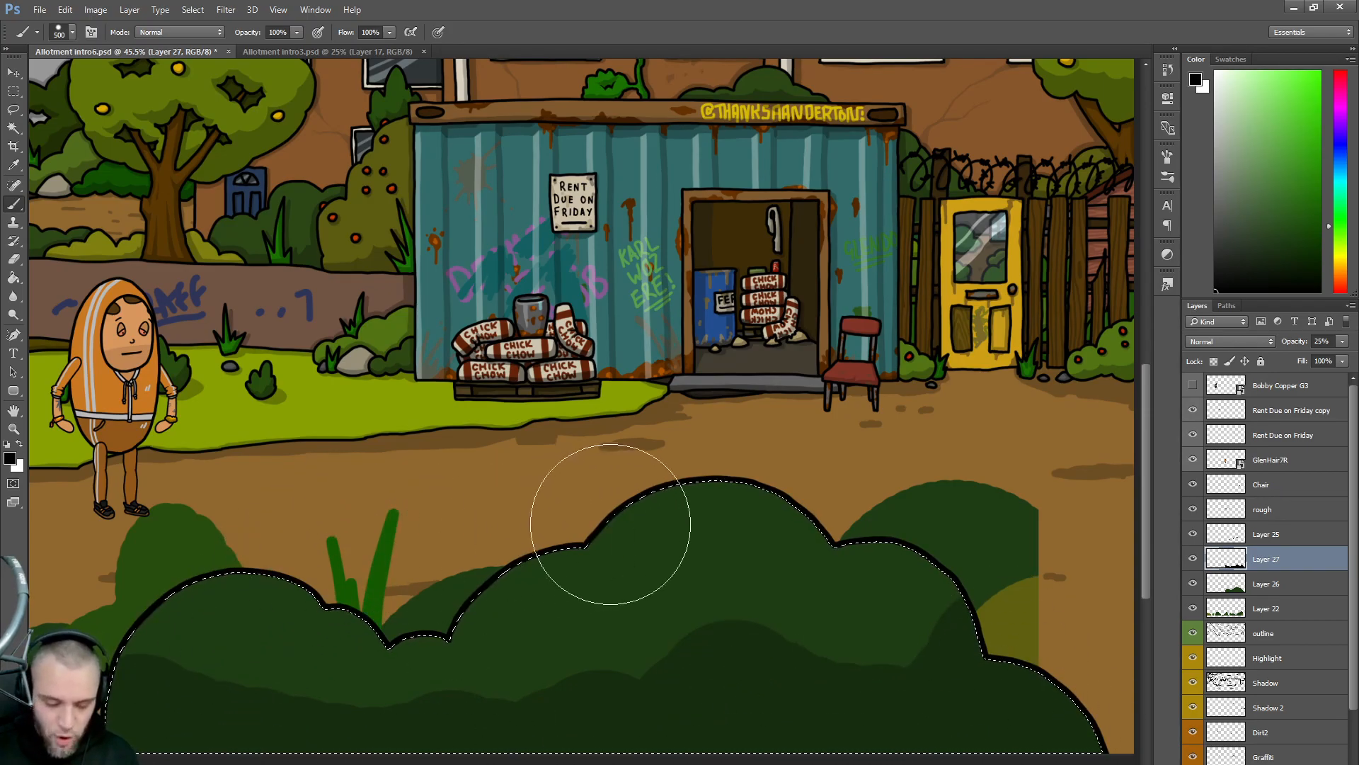
# - Shape the shadow's upper edge on Layer 27 into rounded leafy scallops with a smaller brush and a 60 px Eraser
pyautogui.press('[')
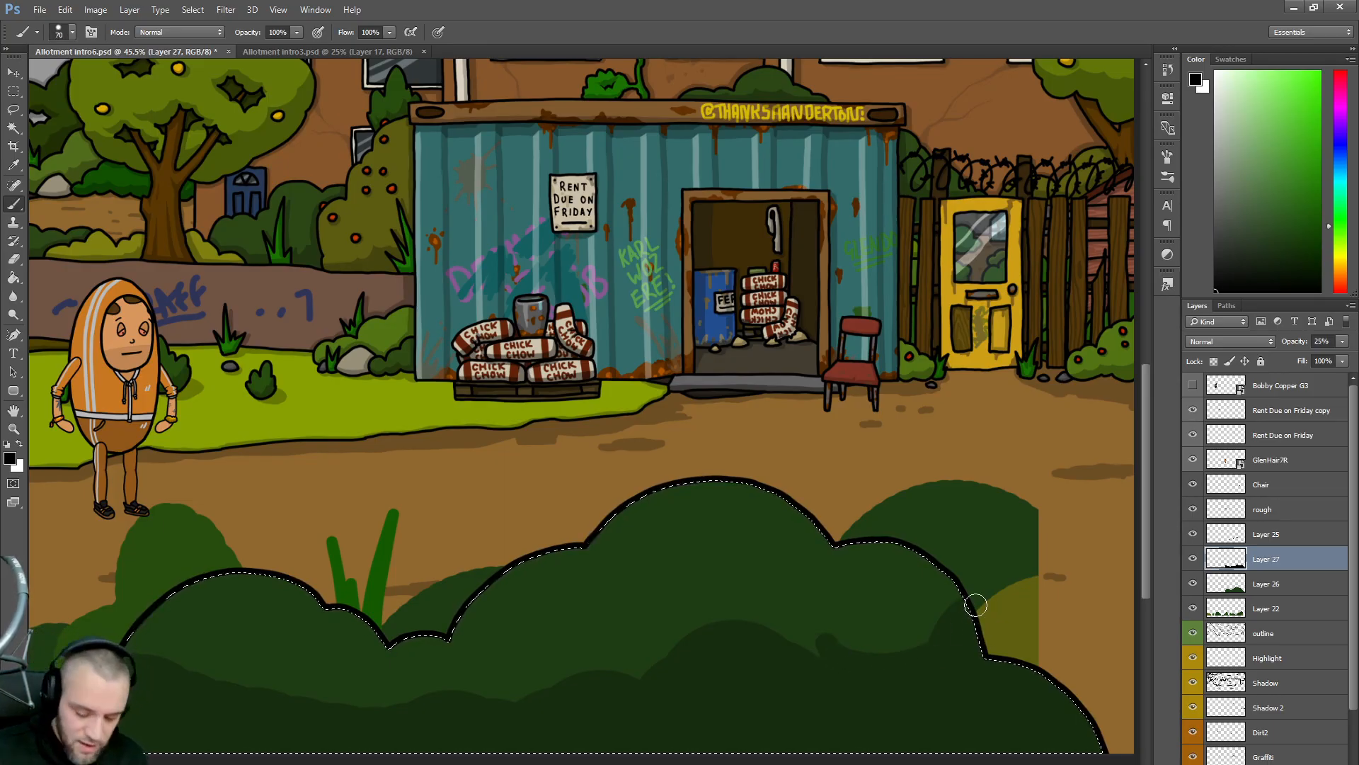
pyautogui.press('e')
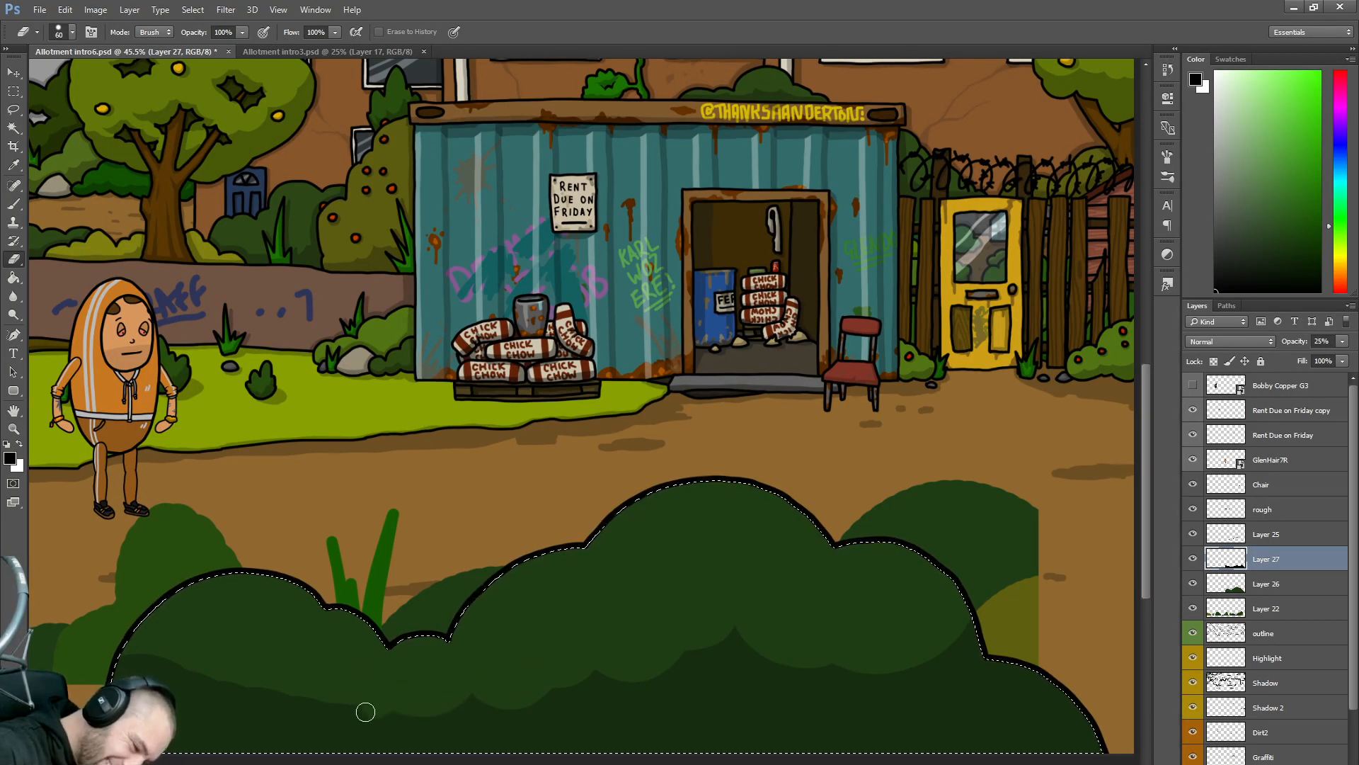
pyautogui.moveTo(397, 700)
pyautogui.mouseDown()
pyautogui.moveTo(352, 712)
pyautogui.moveTo(333, 683)
pyautogui.moveTo(351, 703)
pyautogui.moveTo(341, 714)
pyautogui.moveTo(295, 704)
pyautogui.moveTo(280, 672)
pyautogui.moveTo(337, 701)
pyautogui.moveTo(276, 651)
pyautogui.moveTo(277, 681)
pyautogui.moveTo(208, 704)
pyautogui.moveTo(138, 648)
pyautogui.moveTo(185, 684)
pyautogui.moveTo(260, 684)
pyautogui.moveTo(165, 653)
pyautogui.mouseUp()
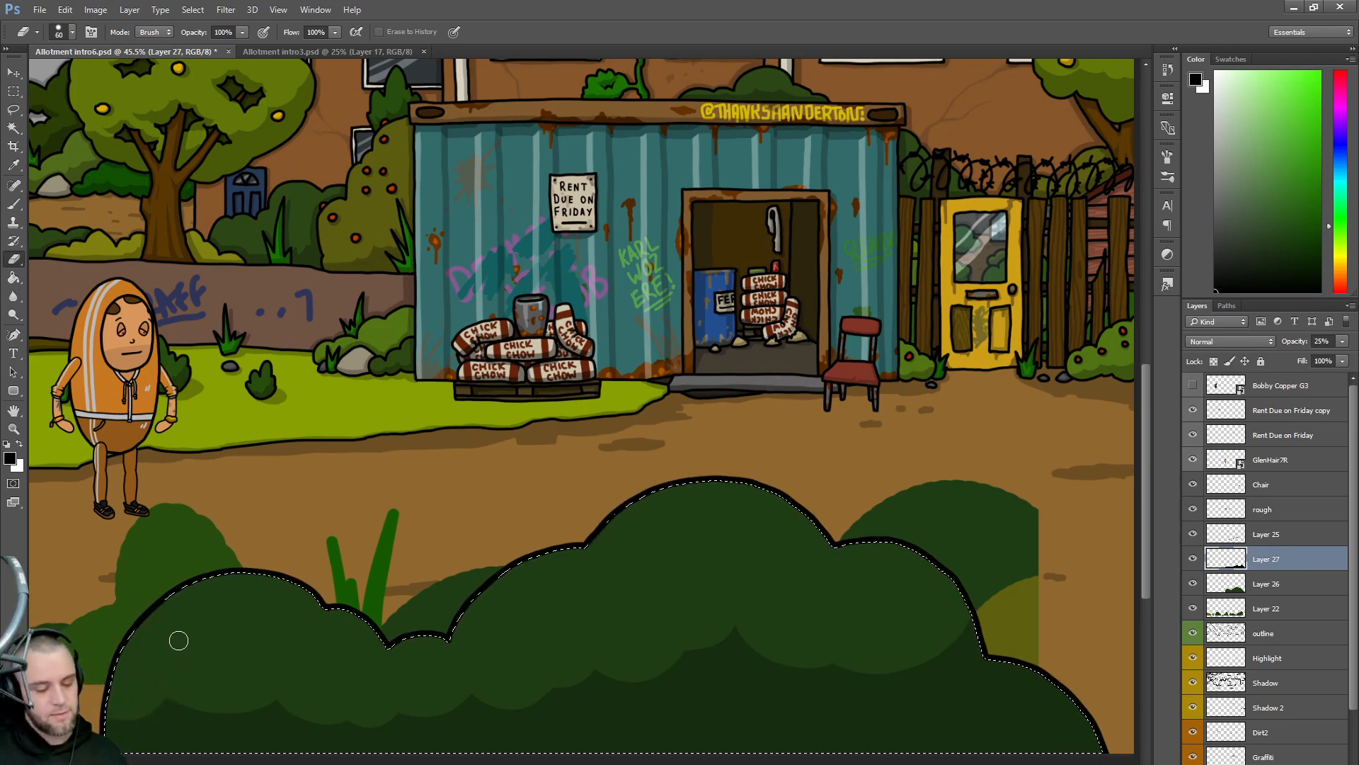
# - Hide the foreground bush layers 27, 25, 26 and 22, and clear the selection
pyautogui.scroll(-2, 478, 463)
pyautogui.hscroll(-3, 478, 463)
pyautogui.click(1193, 559)
pyautogui.click(1193, 534)
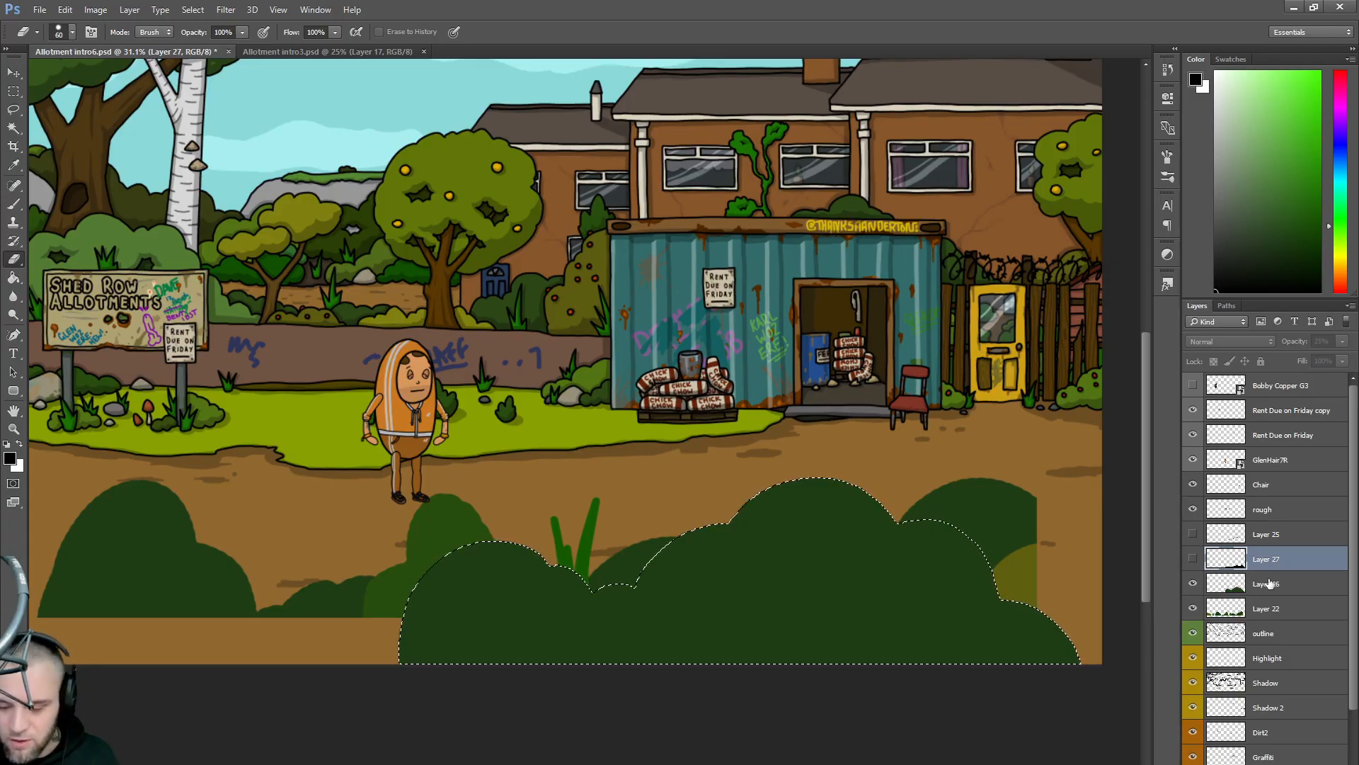
pyautogui.click(1193, 583)
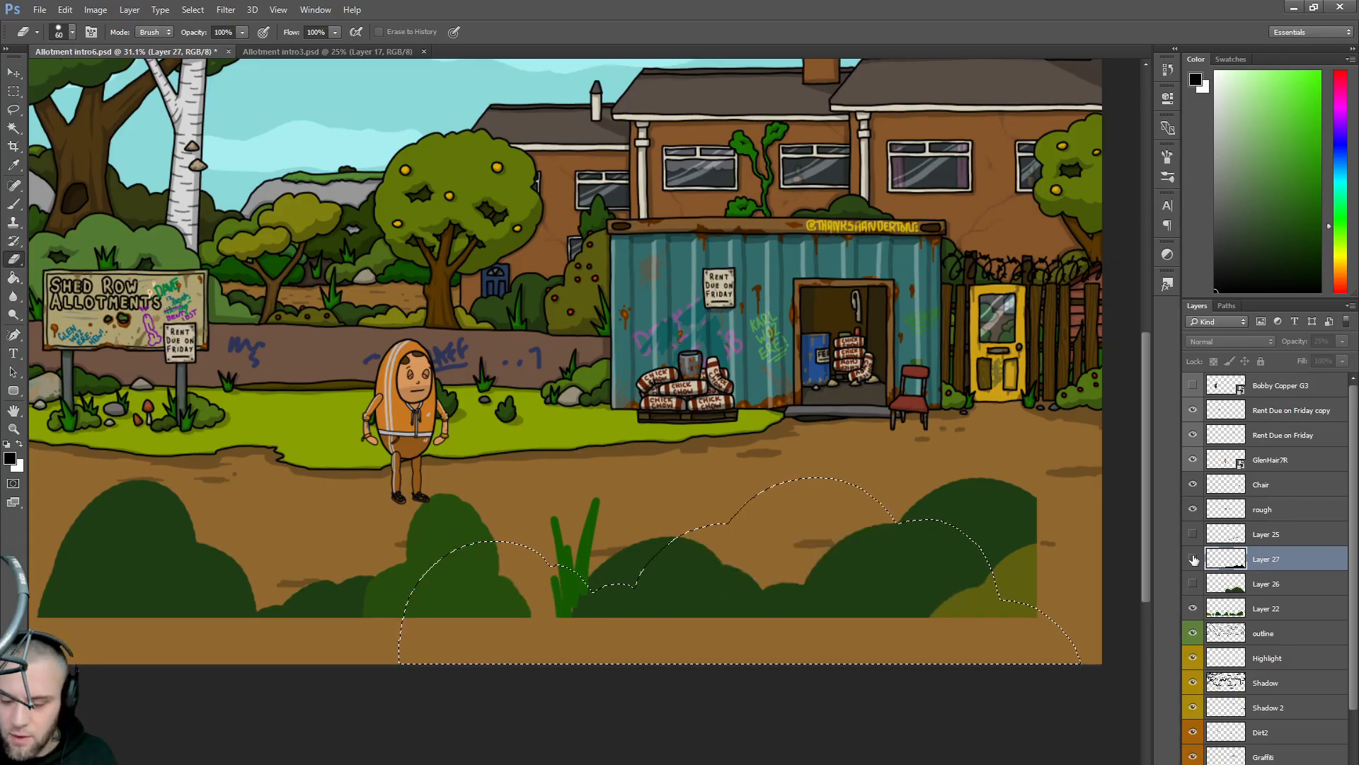
pyautogui.click(1194, 608)
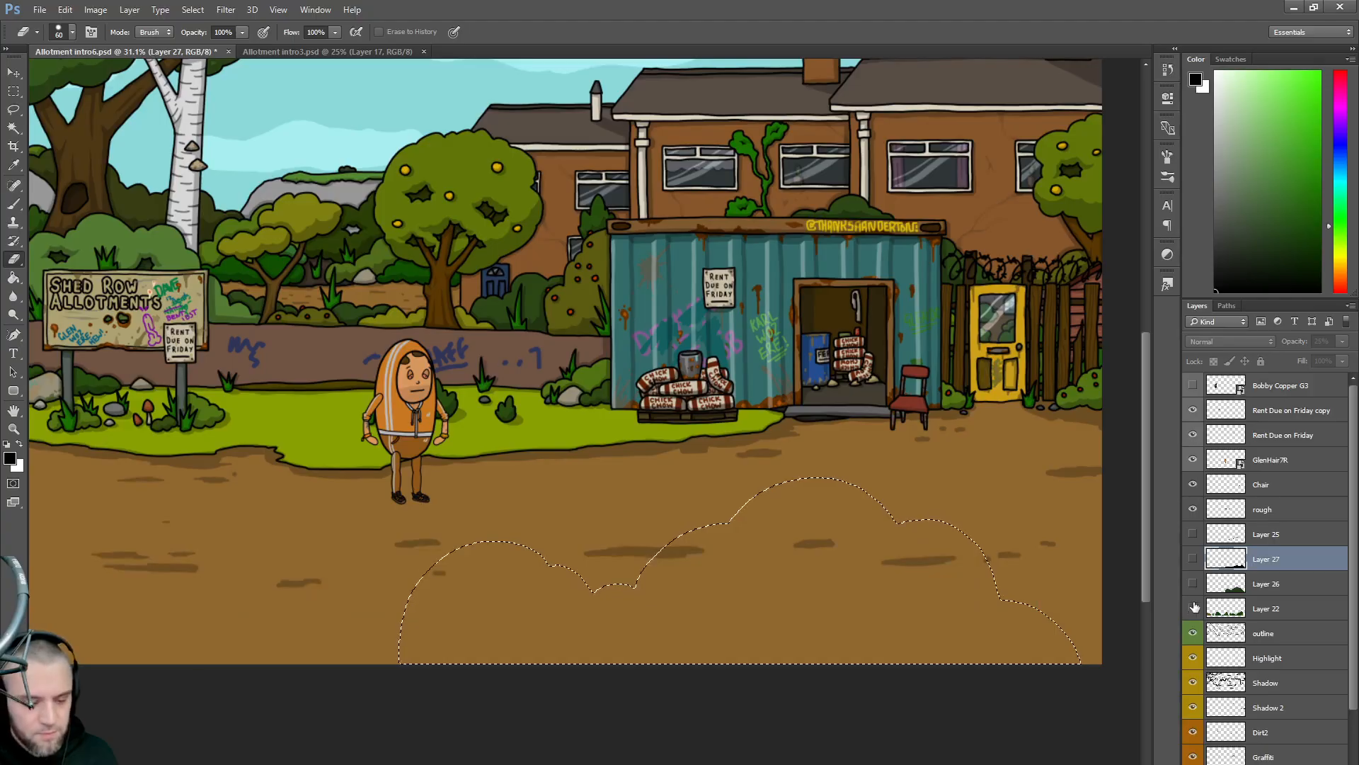
pyautogui.scroll(-1, 785, 541)
pyautogui.hotkey('ctrl', 'd')
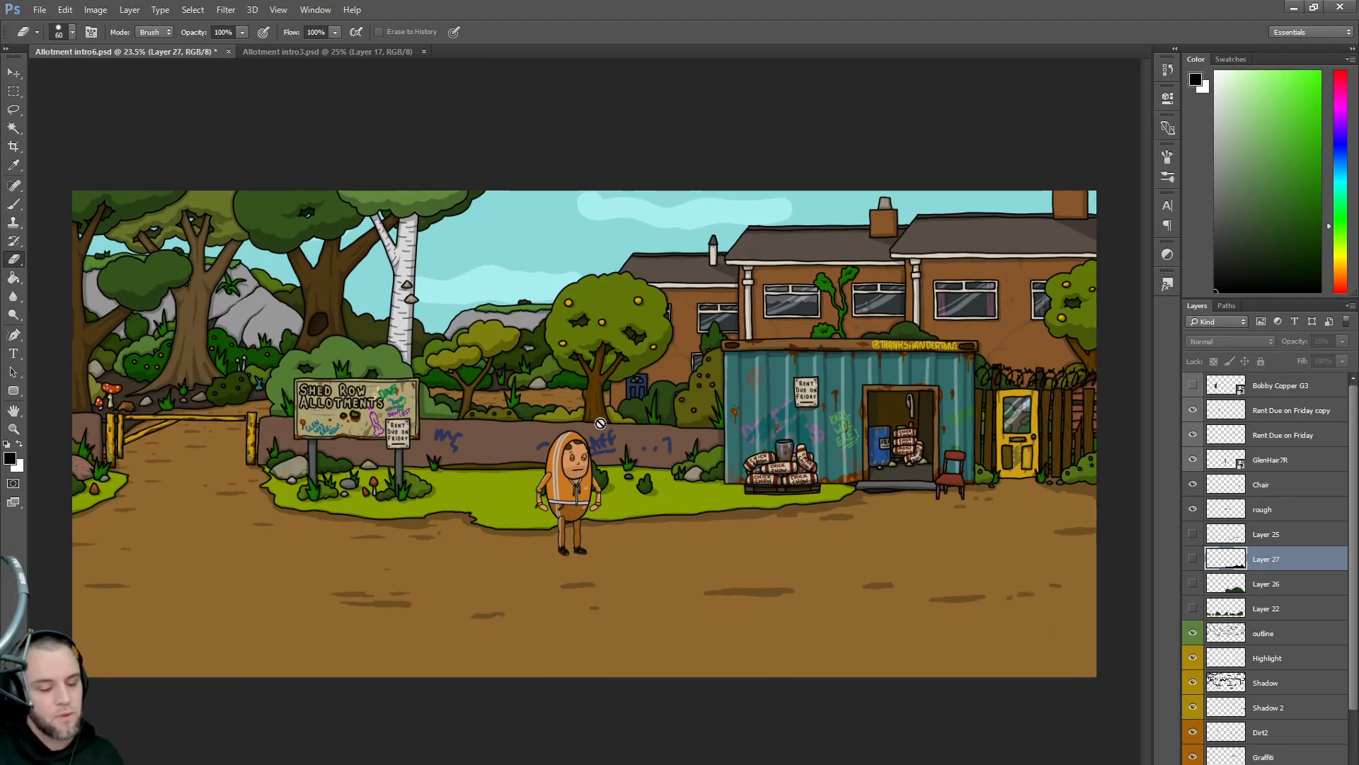
# - Hide the orange hooded character's layer and delete the rough layer with the placeholder graffiti
pyautogui.scroll(3, 522, 398)
pyautogui.hscroll(-4, 523, 398)
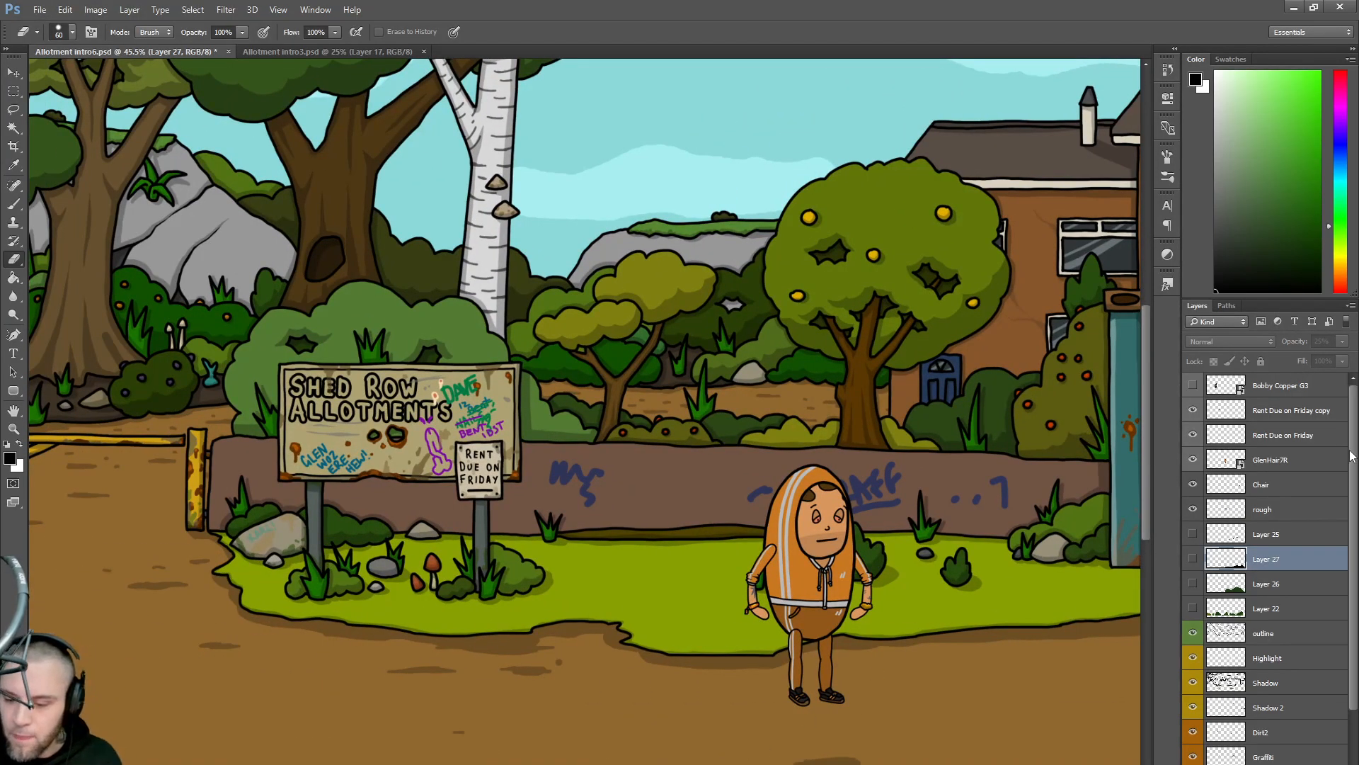
pyautogui.click(1193, 461)
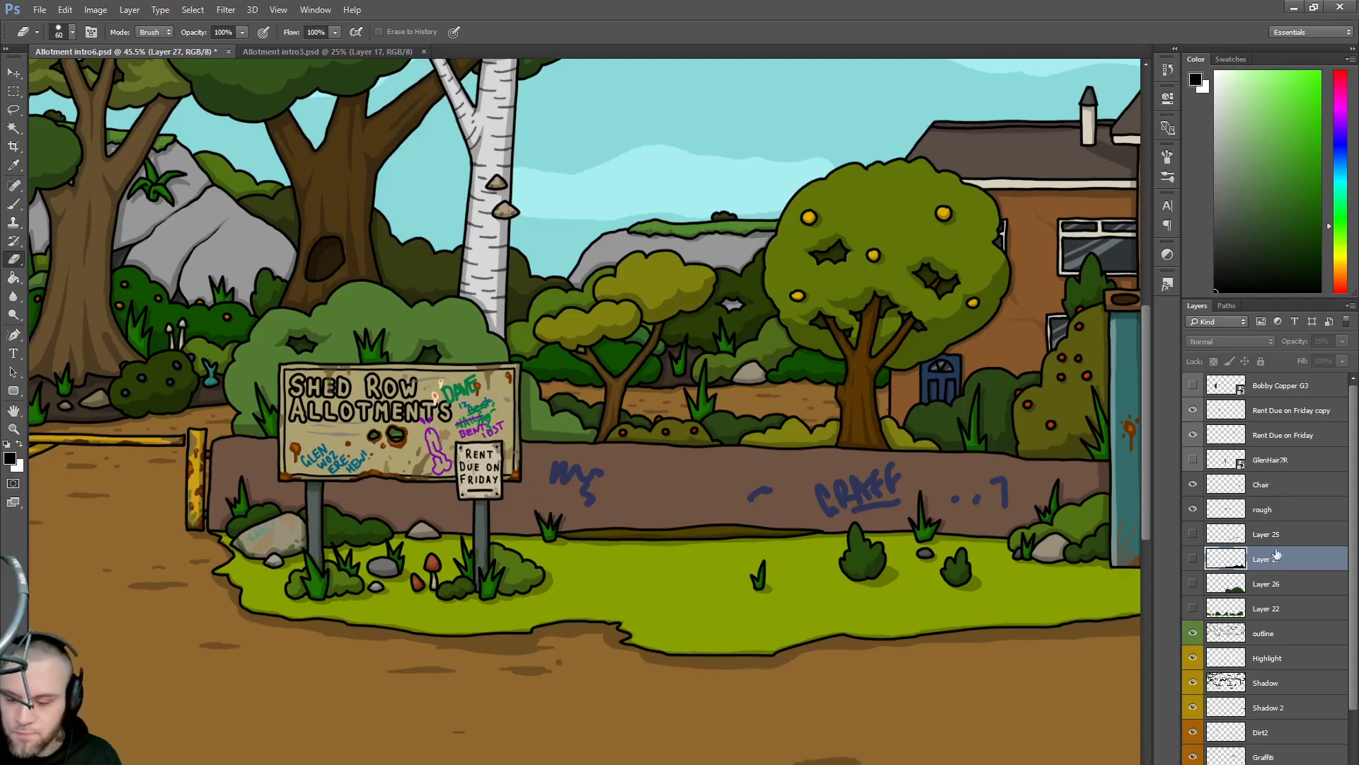
pyautogui.click(1264, 512)
pyautogui.press('Delete')
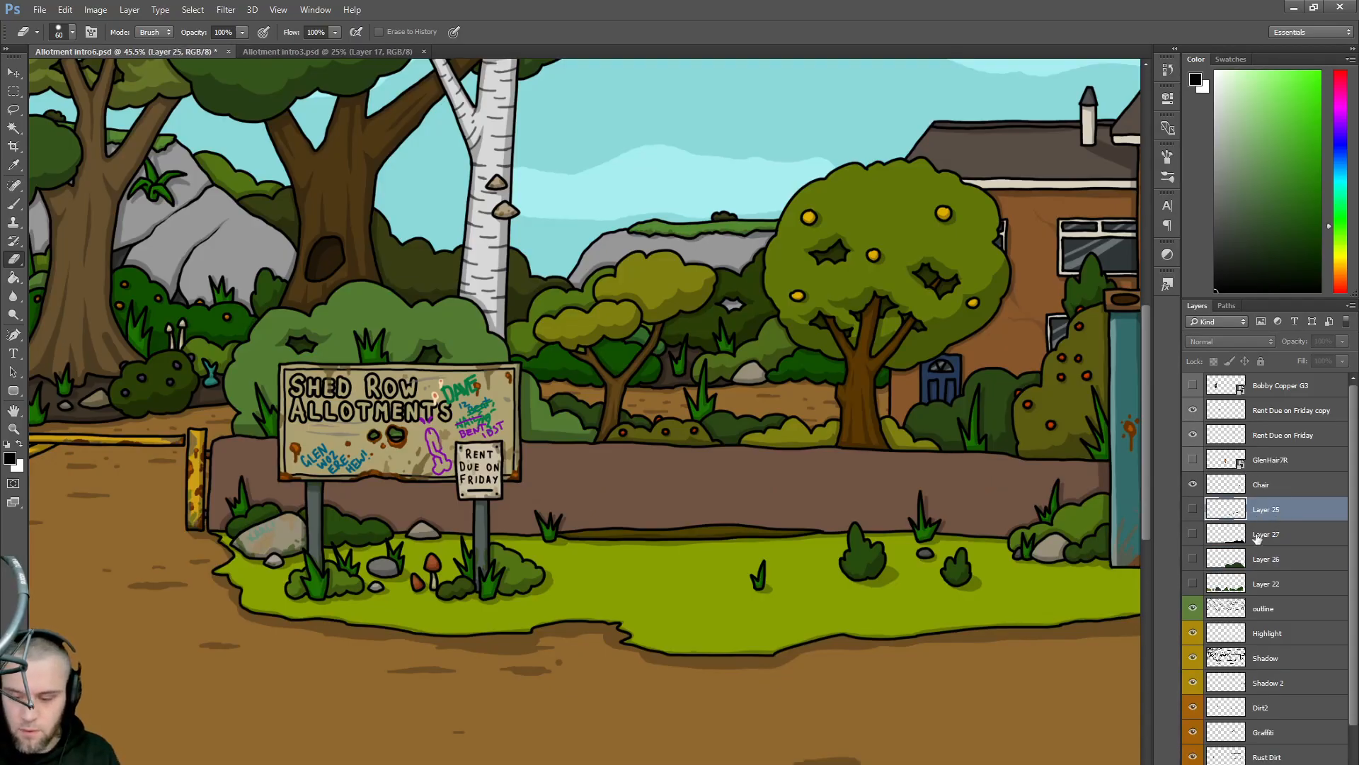
# - On the Graffiti layer, write "NG IS SLOW I.D.S.T!" with underlines in dark purple on the wall's right half, using a 10 px brush
pyautogui.click(1273, 734)
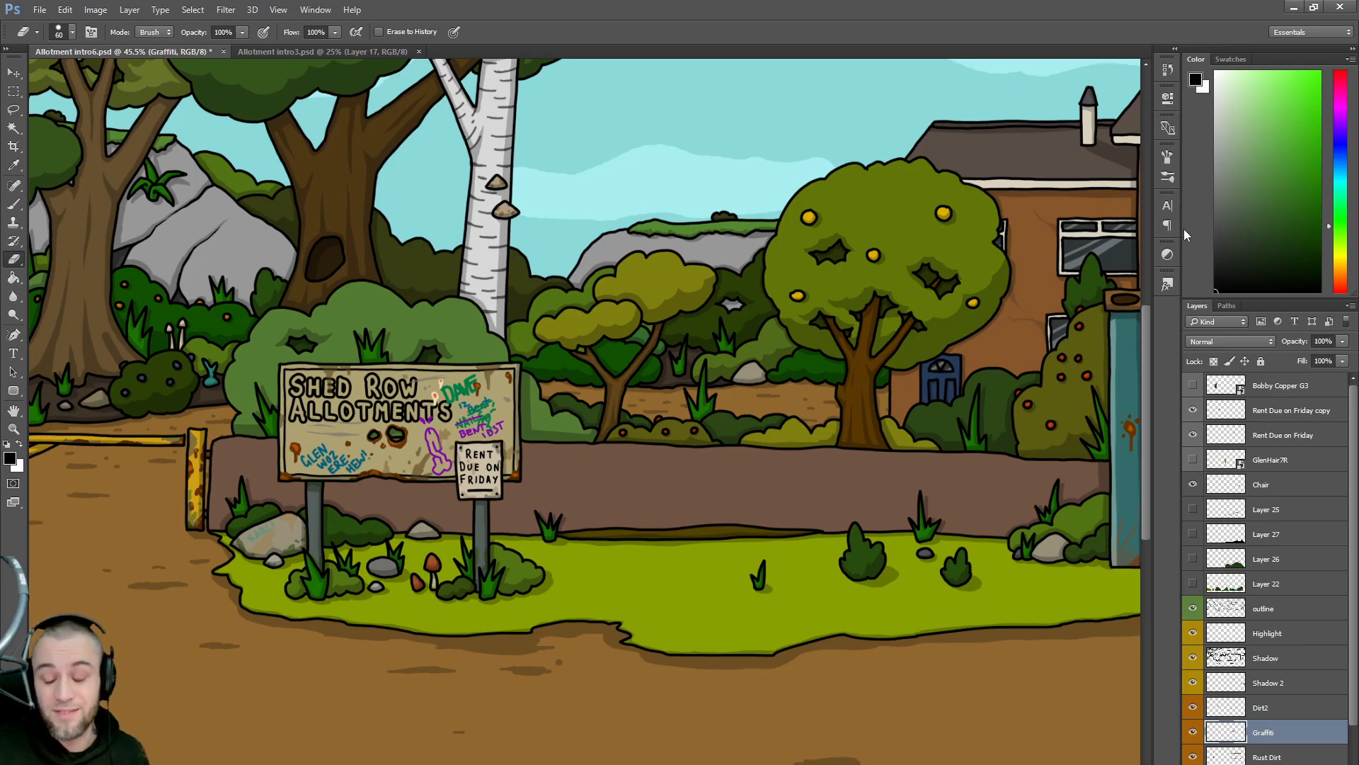
pyautogui.moveTo(1343, 159); pyautogui.dragTo(1352, 126)
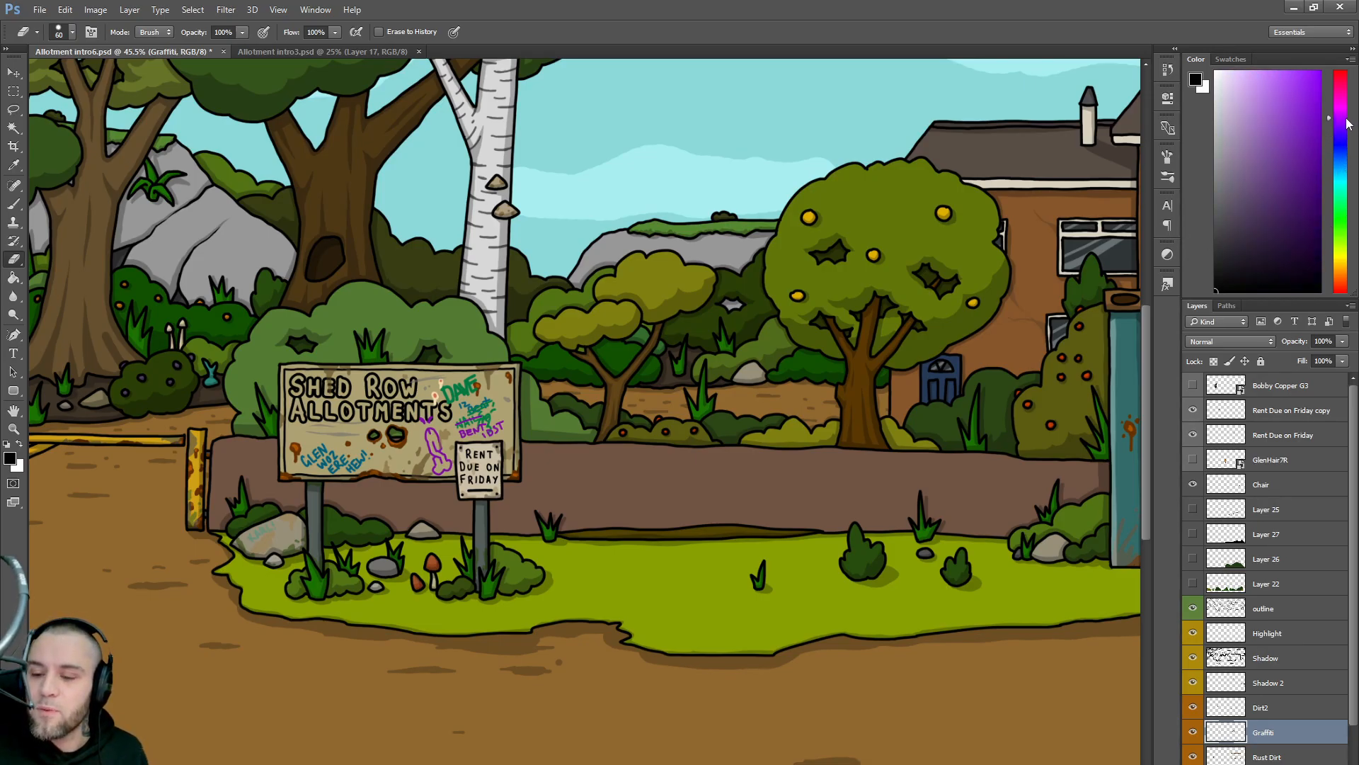
pyautogui.click(1271, 176)
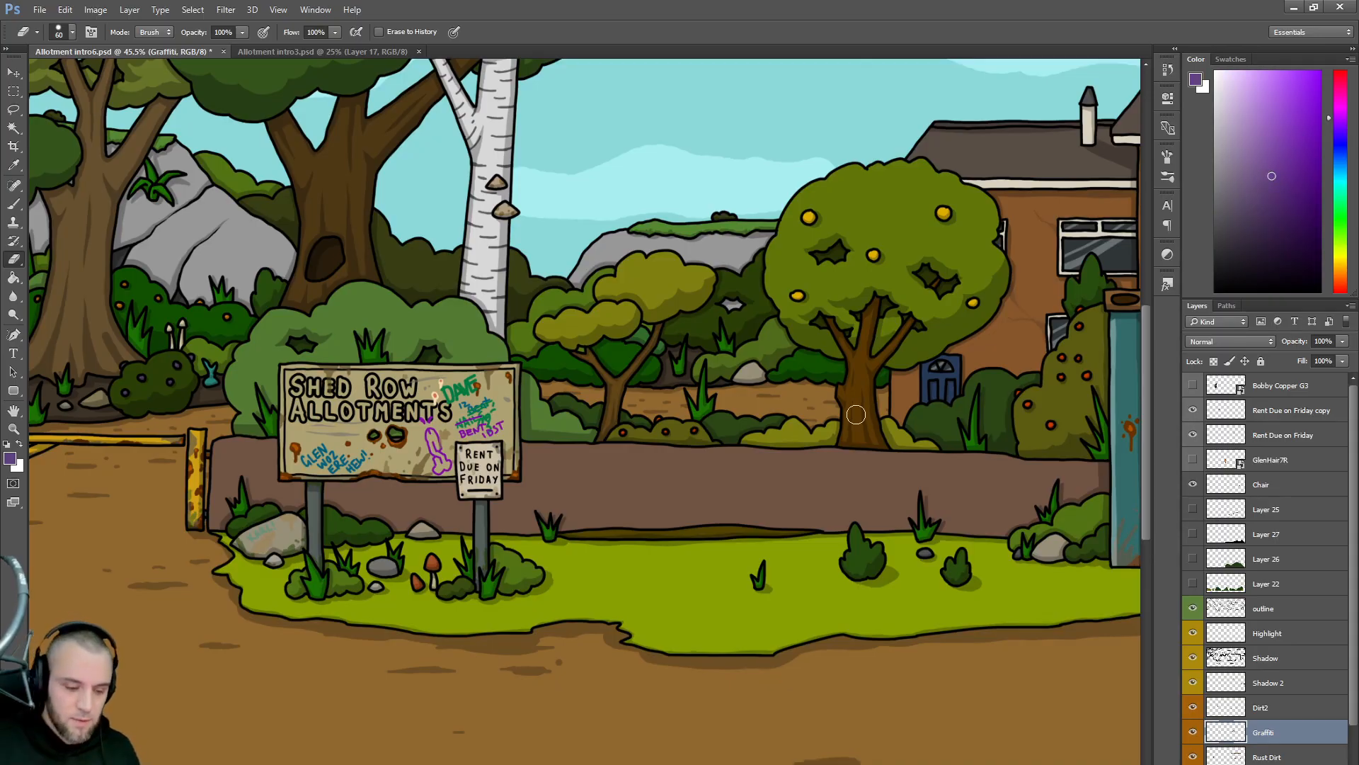
pyautogui.scroll(4, 786, 494)
pyautogui.press('[')
pyautogui.press('[')
pyautogui.press('[')
pyautogui.press('[')
pyautogui.press('[')
pyautogui.press('[')
pyautogui.press('[')
pyautogui.press('[')
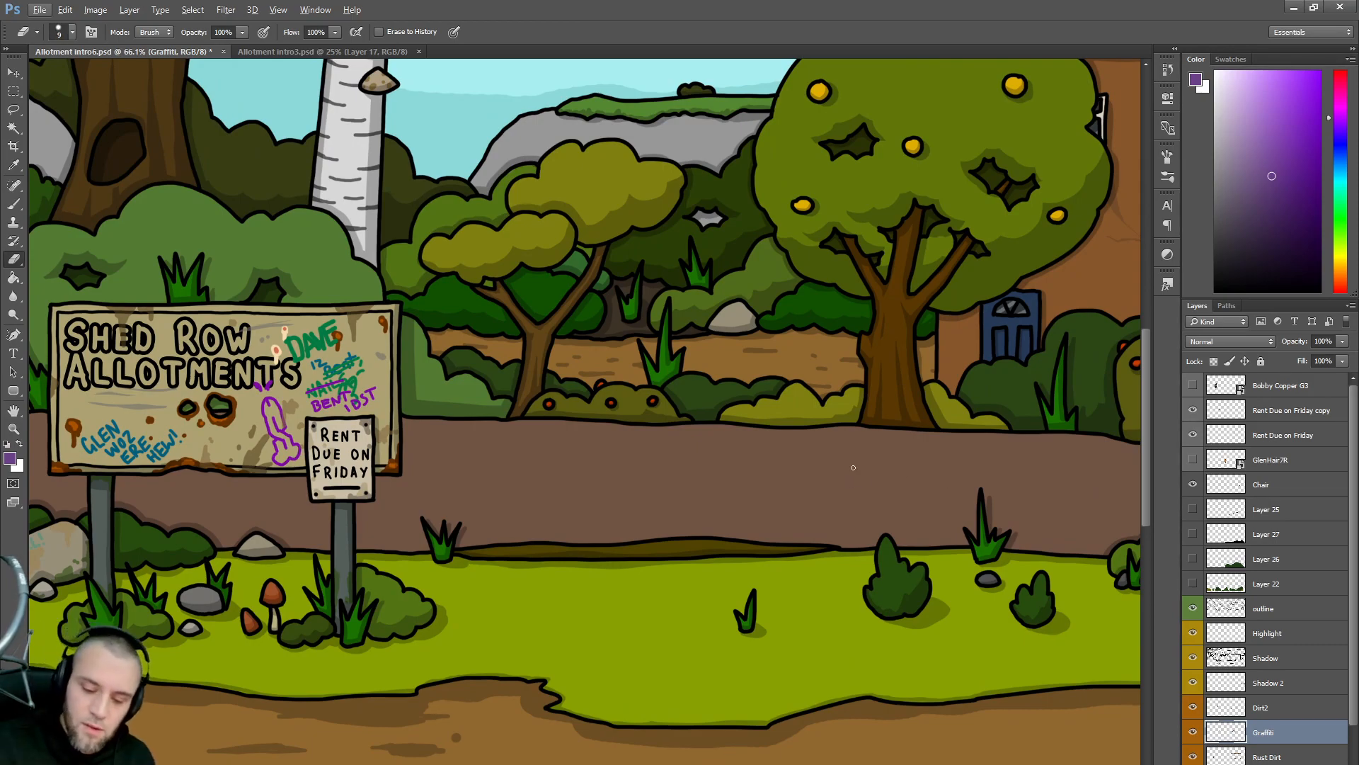
pyautogui.press('alt')
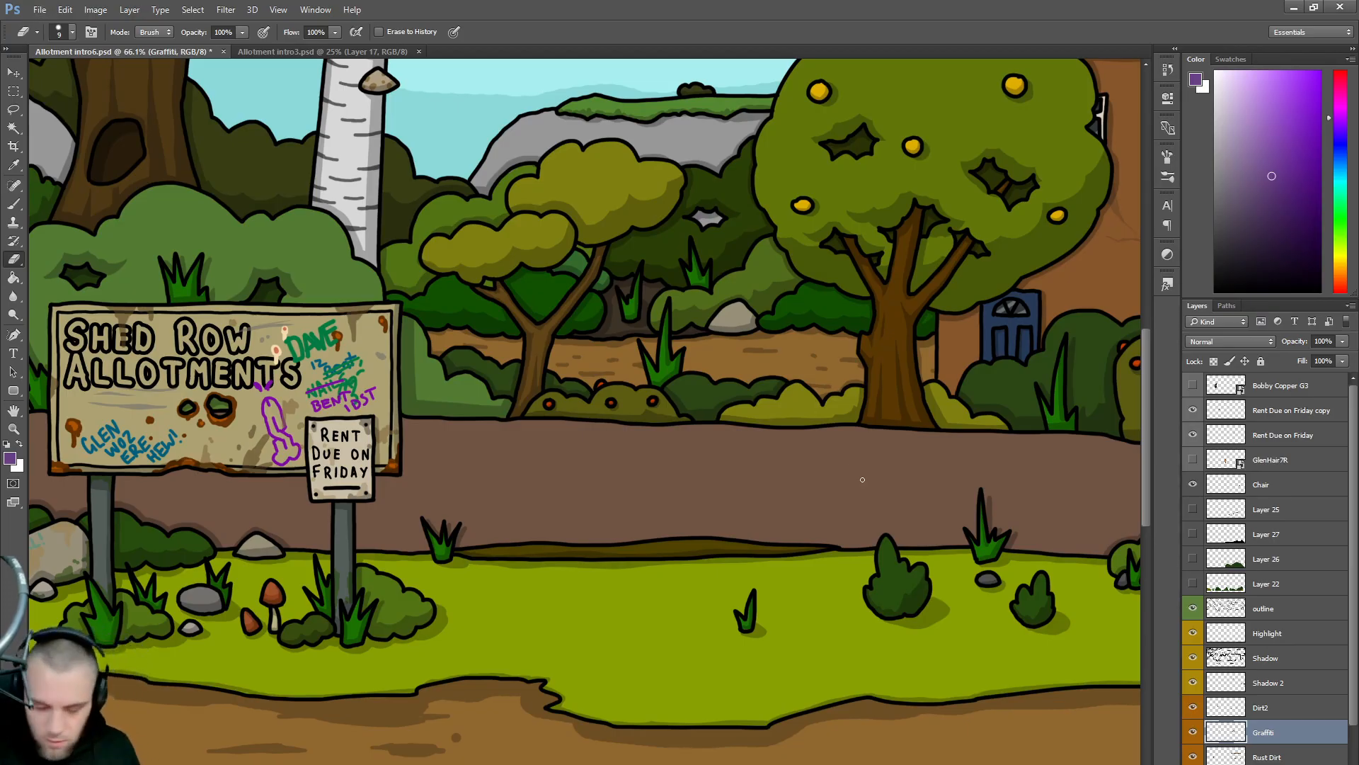
pyautogui.press('b')
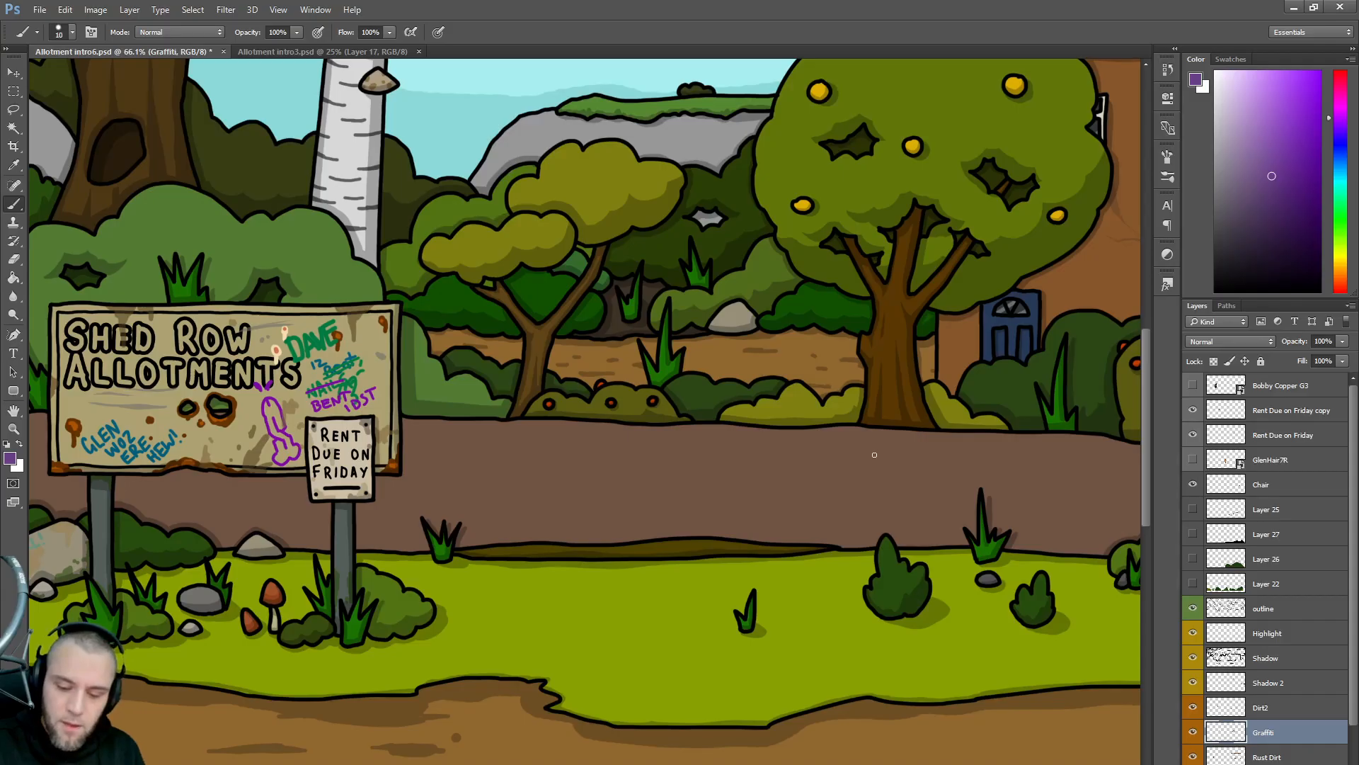
pyautogui.moveTo(866, 480)
pyautogui.mouseDown()
pyautogui.moveTo(863, 461)
pyautogui.moveTo(856, 487)
pyautogui.moveTo(870, 463)
pyautogui.moveTo(890, 483)
pyautogui.moveTo(922, 470)
pyautogui.moveTo(882, 514)
pyautogui.moveTo(914, 505)
pyautogui.mouseUp()
pyautogui.hotkey('ctrl', 'z')
pyautogui.moveTo(919, 487)
pyautogui.mouseDown()
pyautogui.moveTo(910, 498)
pyautogui.moveTo(945, 493)
pyautogui.moveTo(949, 476)
pyautogui.moveTo(980, 486)
pyautogui.mouseUp()
pyautogui.moveTo(980, 466); pyautogui.dragTo(987, 485)
pyautogui.moveTo(1013, 457); pyautogui.dragTo(1002, 481)
pyautogui.moveTo(1024, 455)
pyautogui.mouseDown()
pyautogui.moveTo(981, 485)
pyautogui.moveTo(1035, 468)
pyautogui.mouseUp()
pyautogui.click(1034, 473)
pyautogui.moveTo(902, 522); pyautogui.dragTo(1030, 481)
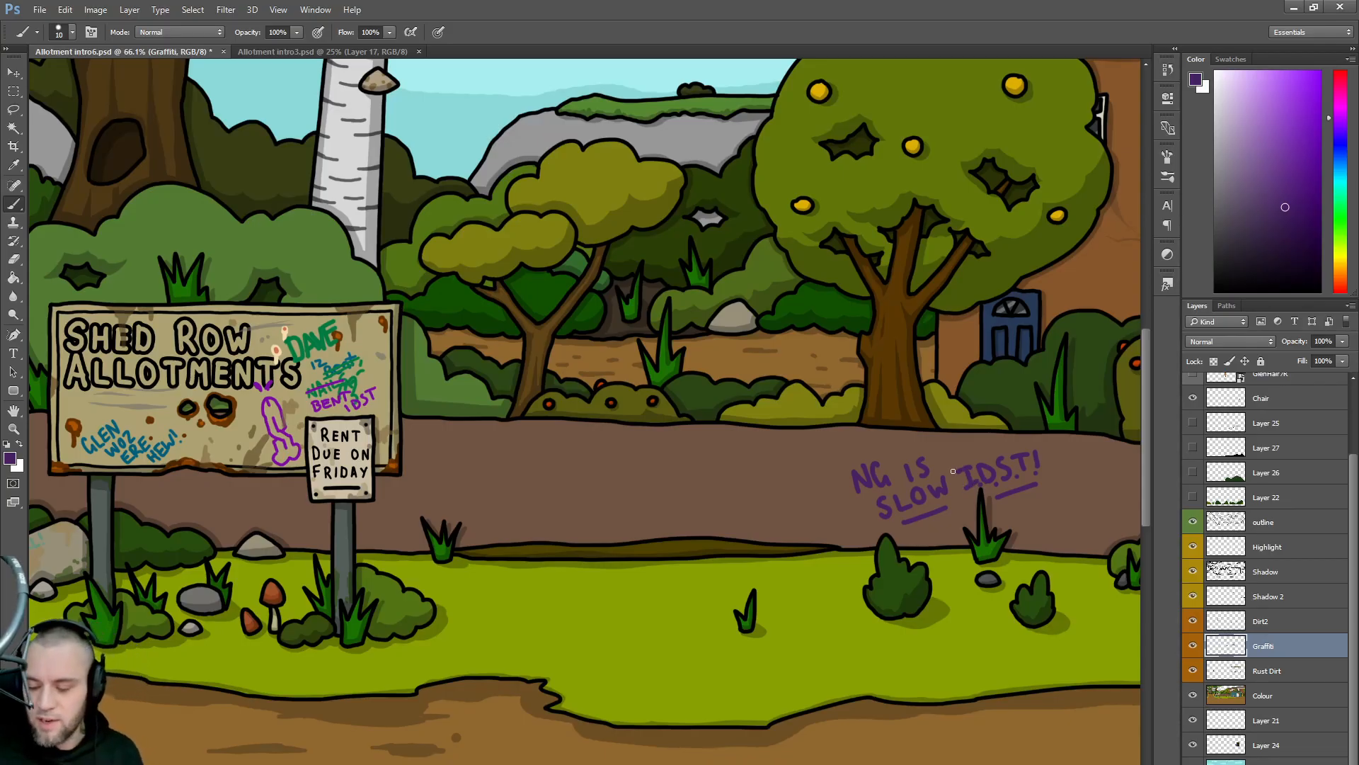
# - Cross out "SLOW" in the purple graffiti and write "FAST" beneath it in dark green with a thinner brush
pyautogui.click(1282, 178)
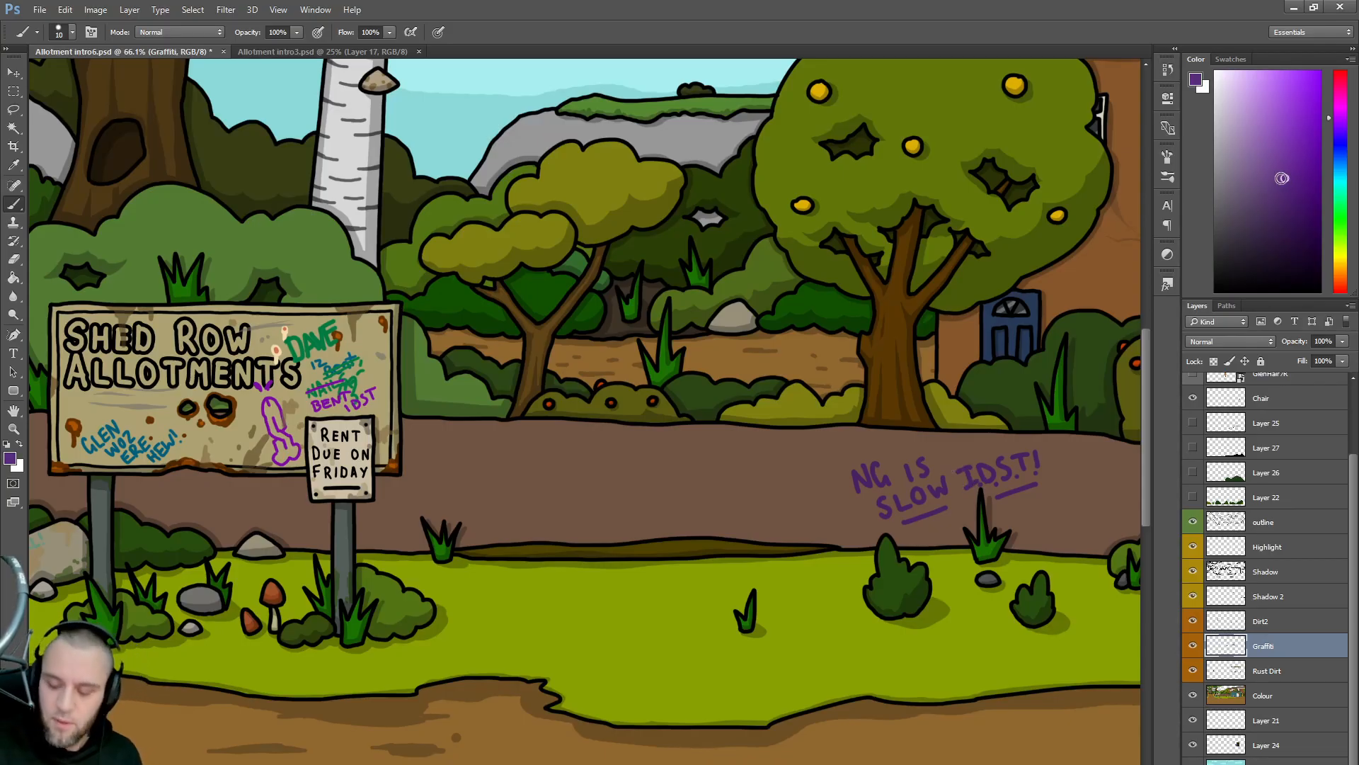
pyautogui.click(1340, 213)
pyautogui.click(1286, 222)
pyautogui.press('[')
pyautogui.press('[')
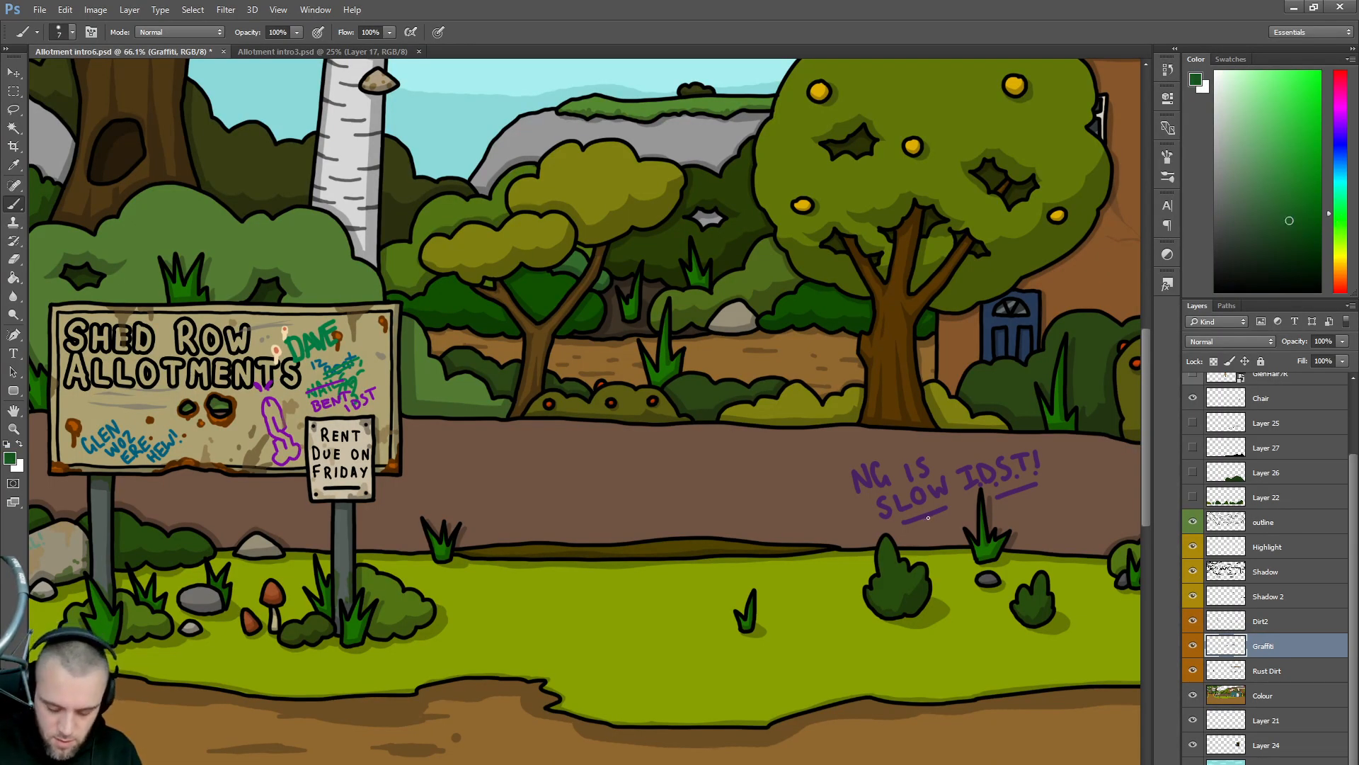
pyautogui.moveTo(873, 508)
pyautogui.mouseDown()
pyautogui.moveTo(939, 486)
pyautogui.moveTo(884, 515)
pyautogui.moveTo(897, 499)
pyautogui.moveTo(907, 533)
pyautogui.moveTo(945, 514)
pyautogui.mouseUp()
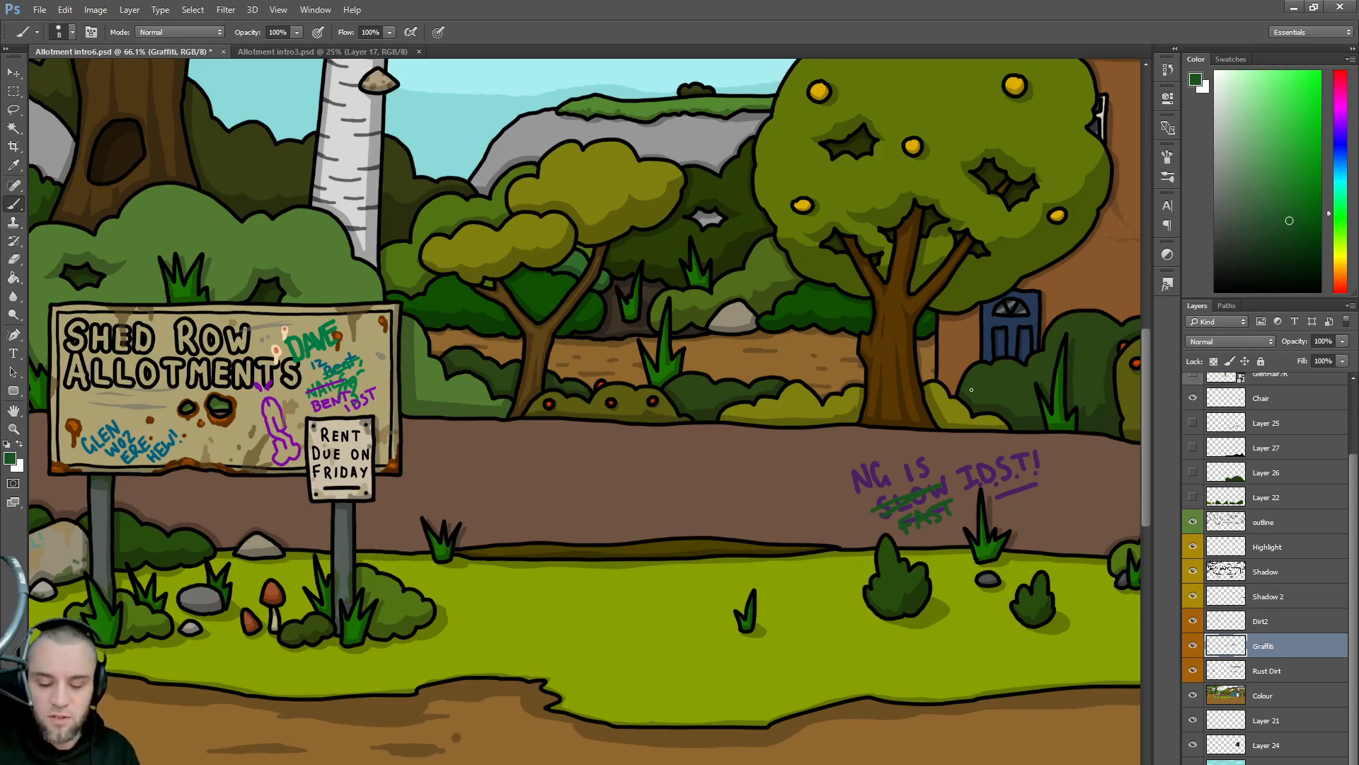
# - Write "THANKS IZ FAST AS FUCK" in blue on three lines on the wall, left of the purple graffiti
pyautogui.click(1346, 156)
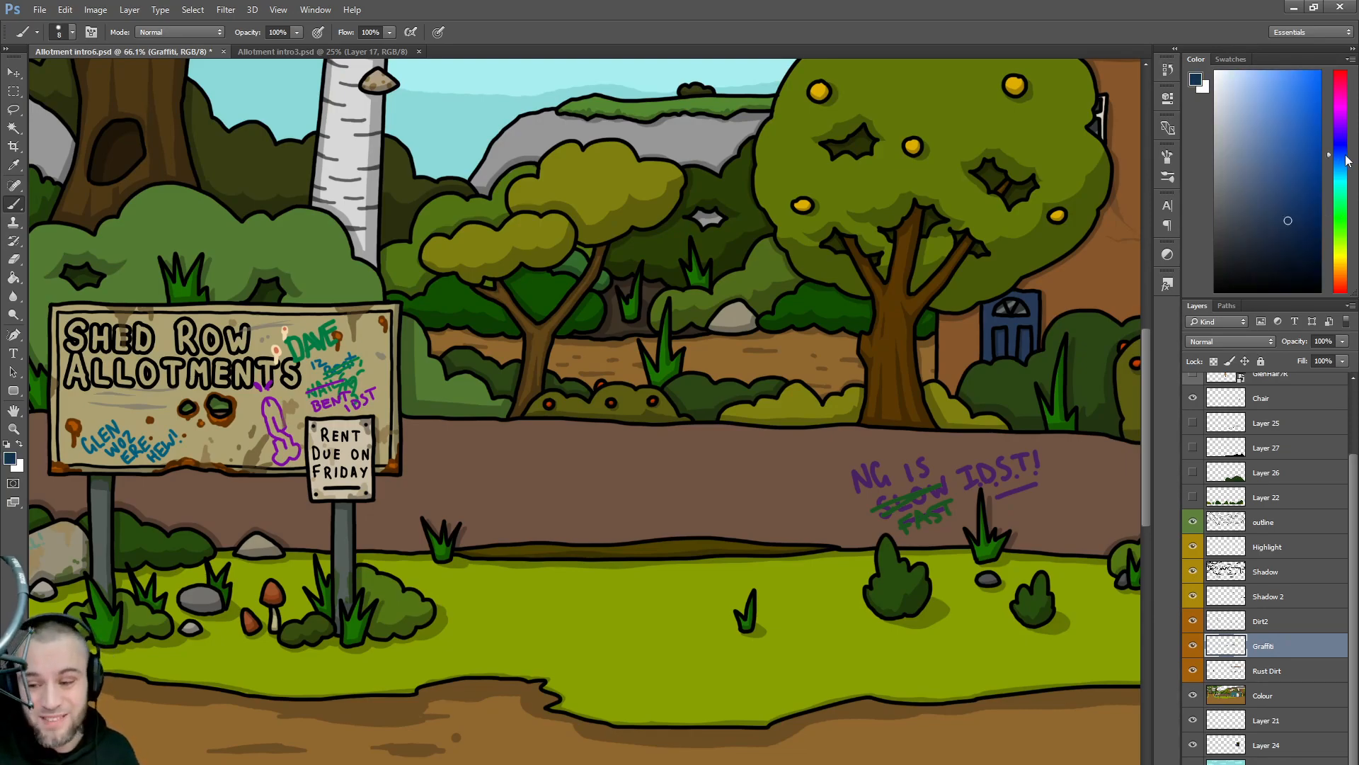
pyautogui.moveTo(1279, 167); pyautogui.dragTo(1279, 181)
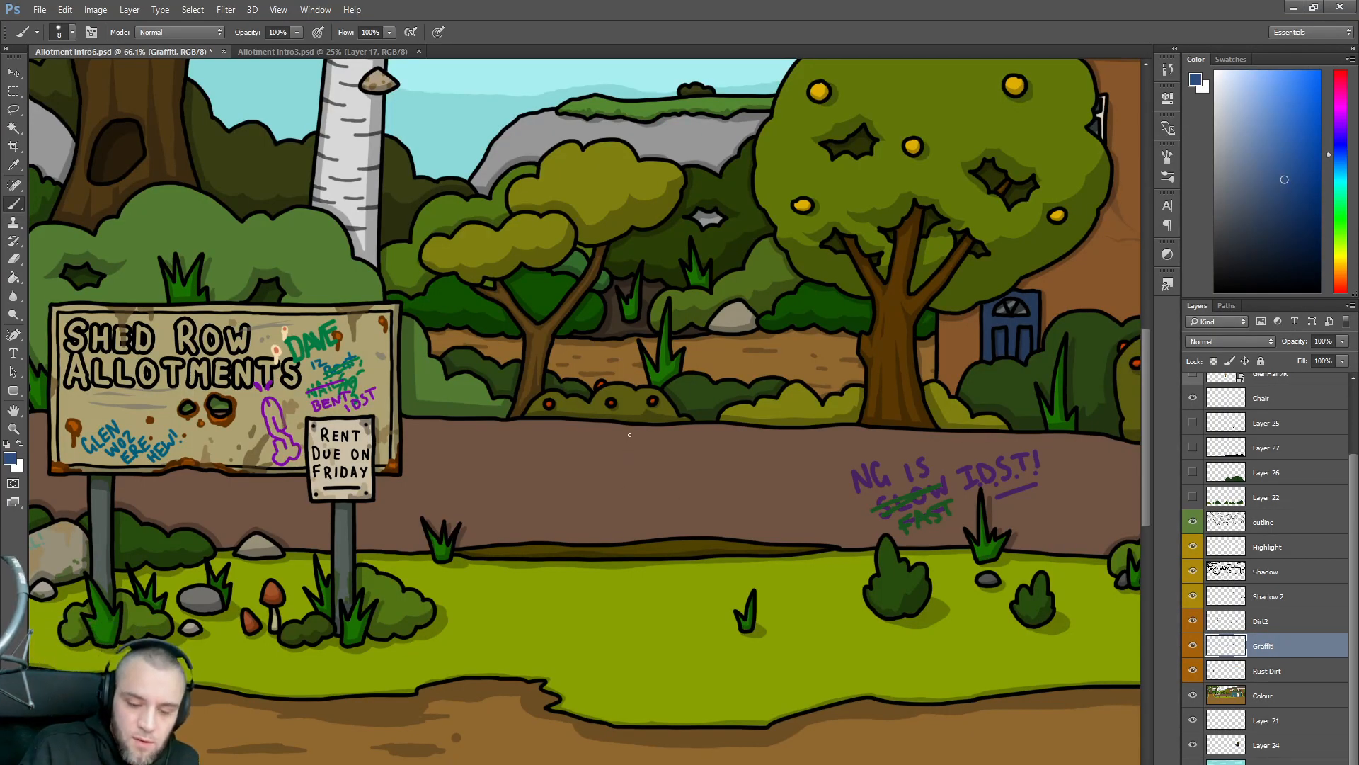
pyautogui.moveTo(642, 435); pyautogui.dragTo(662, 450)
pyautogui.moveTo(659, 443)
pyautogui.mouseDown()
pyautogui.moveTo(697, 442)
pyautogui.moveTo(650, 468)
pyautogui.moveTo(695, 454)
pyautogui.moveTo(720, 465)
pyautogui.moveTo(722, 453)
pyautogui.moveTo(663, 483)
pyautogui.moveTo(749, 488)
pyautogui.mouseUp()
pyautogui.press('[')
pyautogui.press('[')
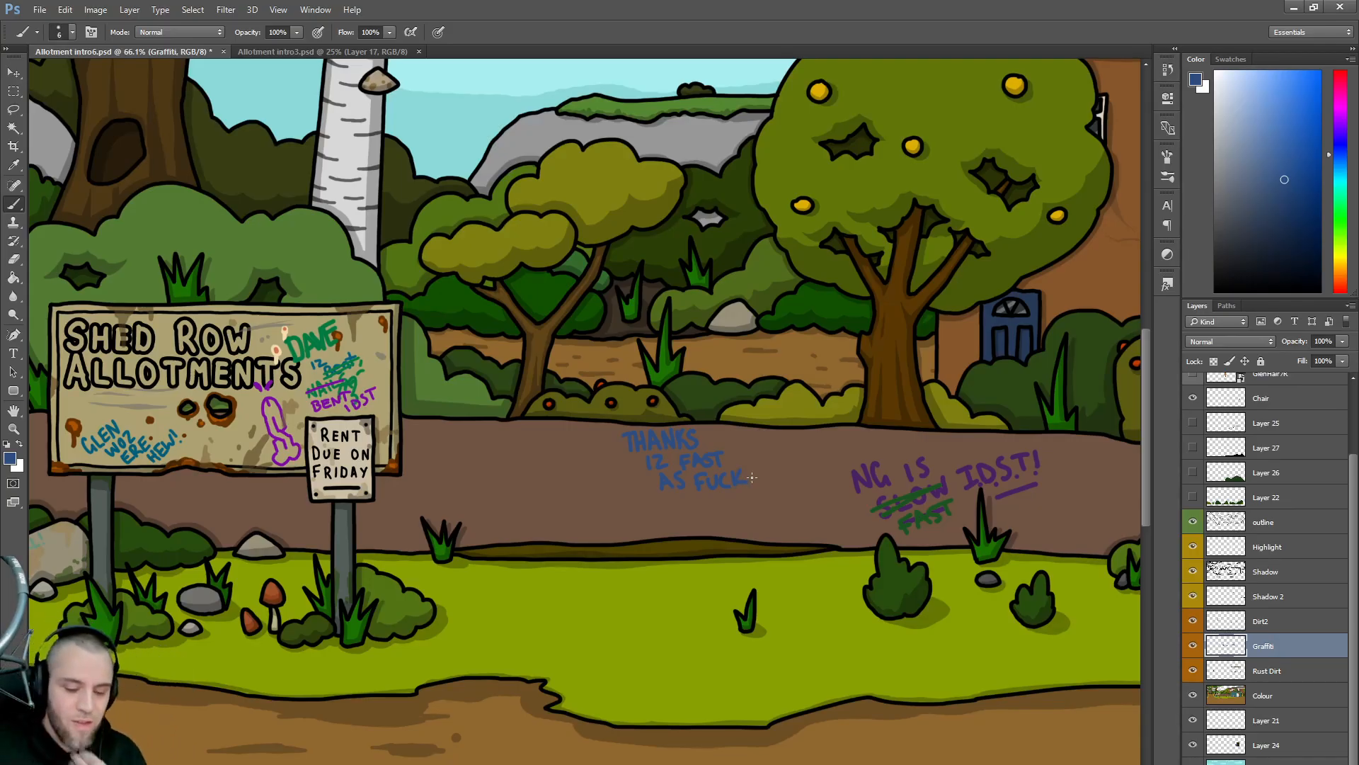
# - Add an underline and exclamation mark in dark grey-blue to the blue graffiti, and draw a small crude doodle to its left
pyautogui.click(1234, 213)
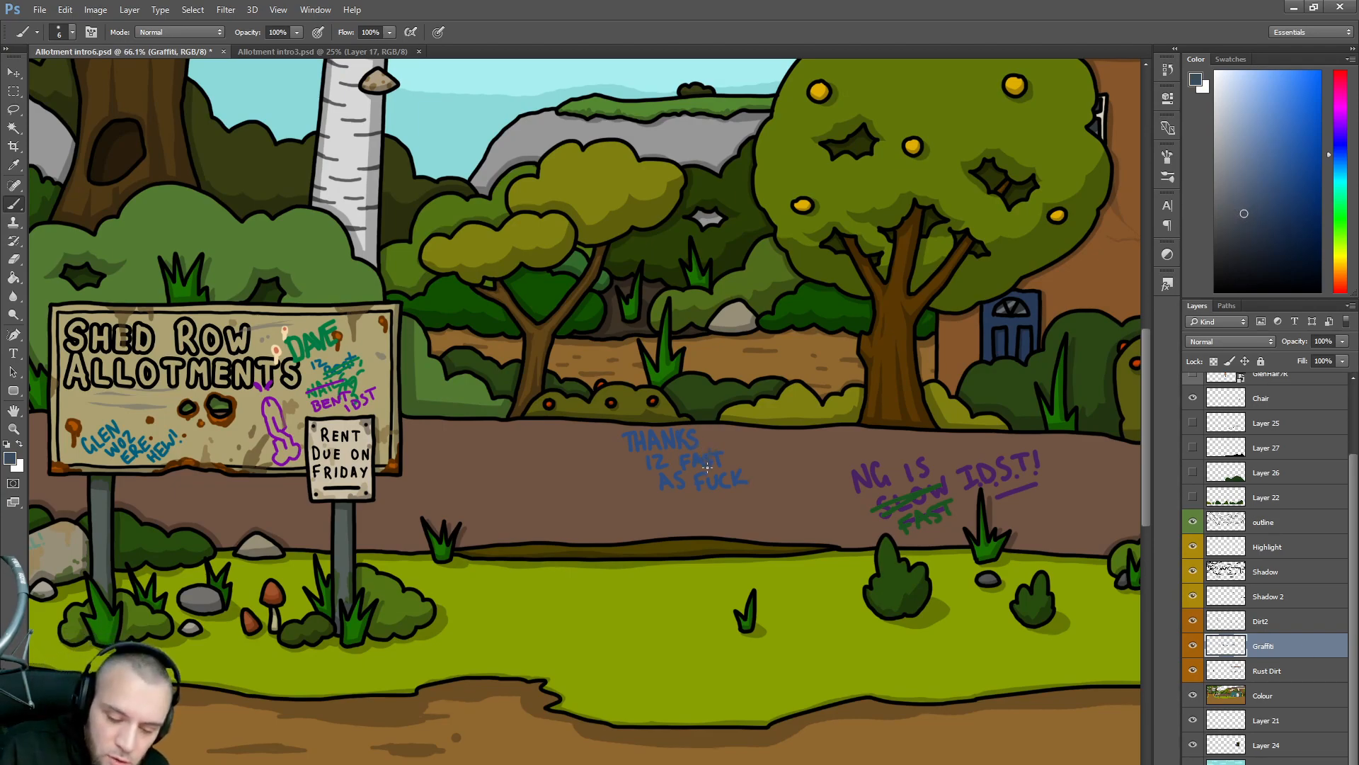
pyautogui.keyDown('alt'); pyautogui.click(709, 448); pyautogui.keyUp('alt')
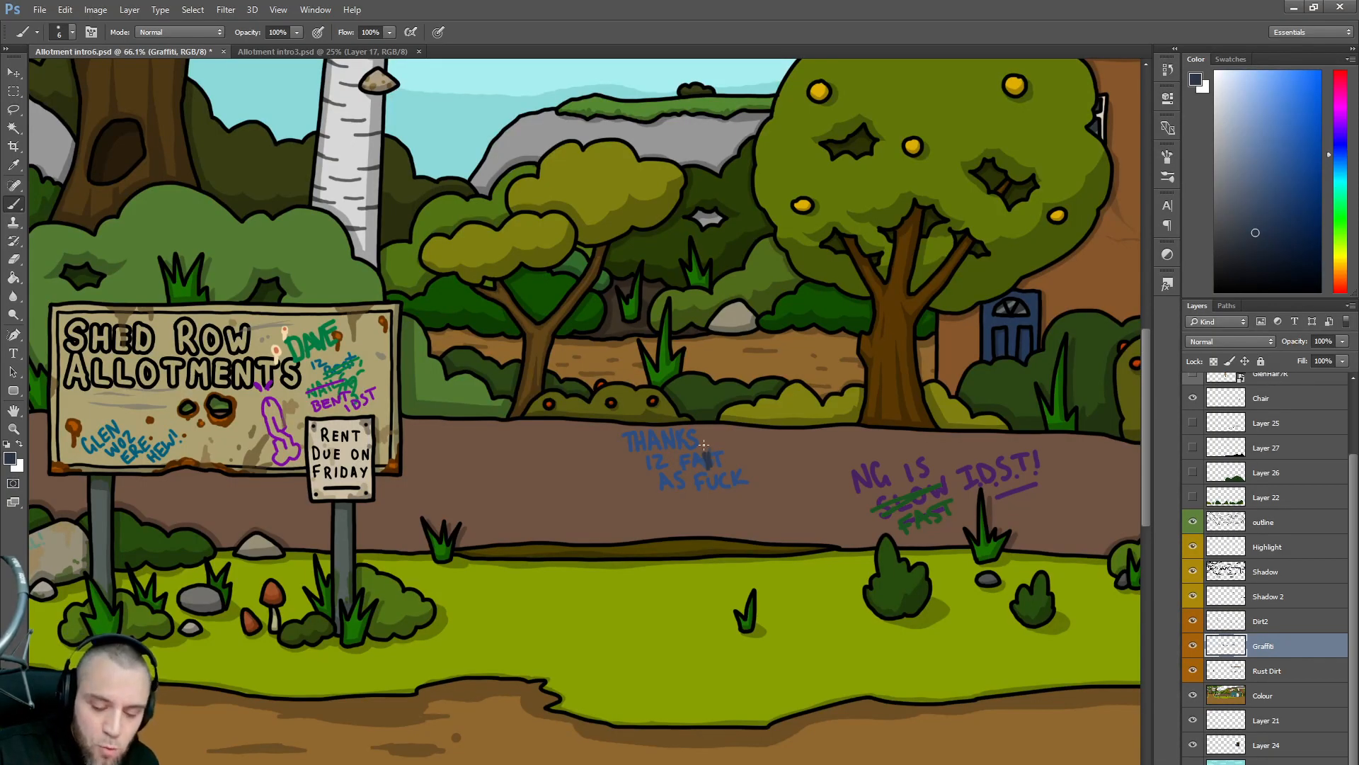
pyautogui.moveTo(719, 491); pyautogui.dragTo(742, 480)
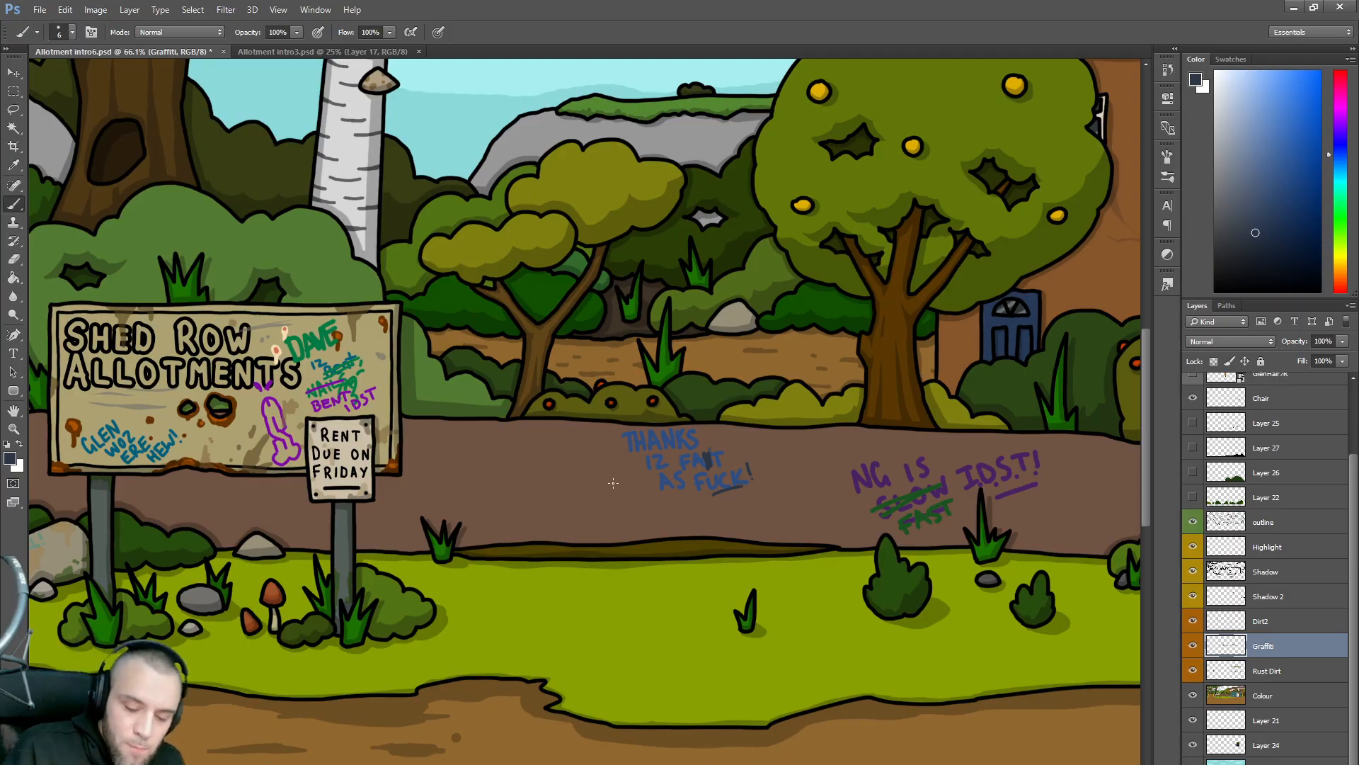
pyautogui.moveTo(591, 497)
pyautogui.mouseDown()
pyautogui.moveTo(630, 464)
pyautogui.moveTo(596, 511)
pyautogui.moveTo(582, 505)
pyautogui.moveTo(593, 494)
pyautogui.mouseUp()
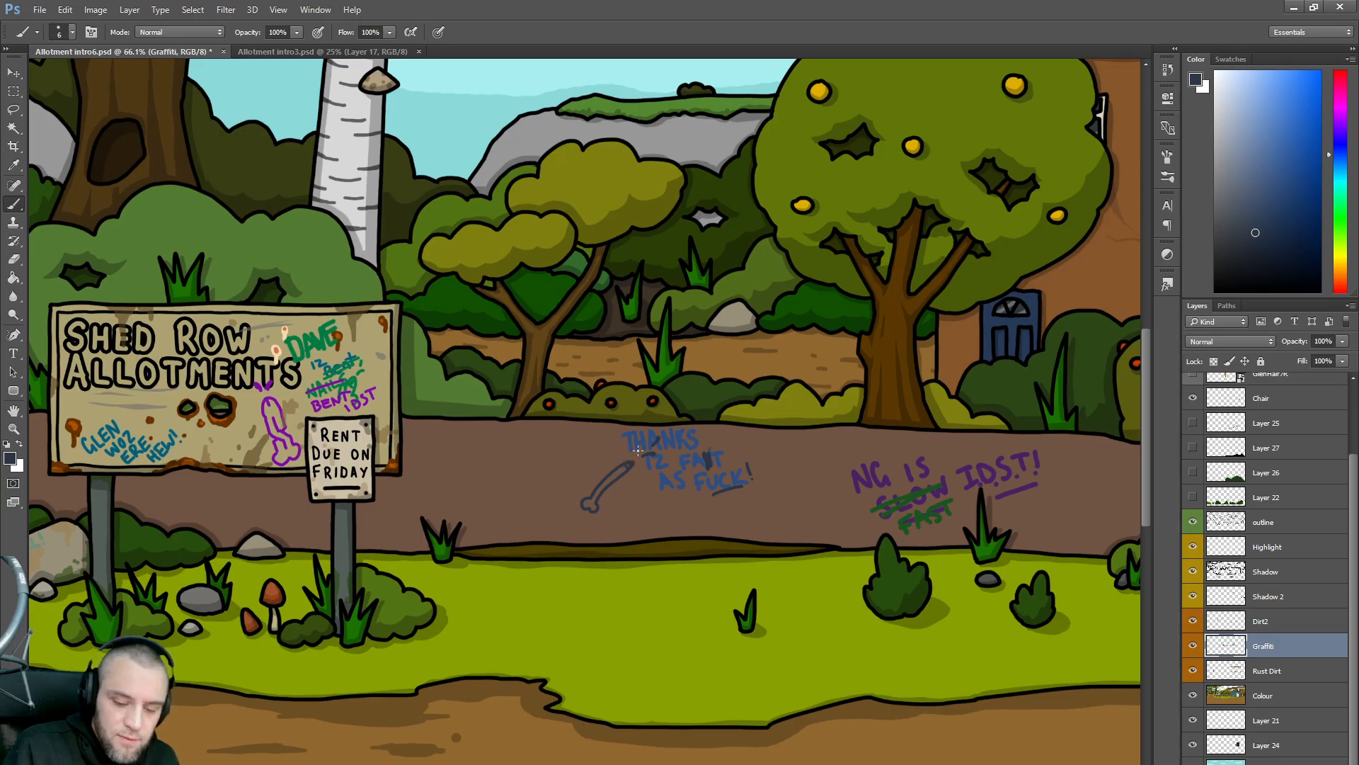
# - Add scribbled strokes to the base of the grey-blue doodle and write "CODDAZ IZ SOFT" on three lines at the wall's right end
pyautogui.moveTo(588, 497)
pyautogui.mouseDown()
pyautogui.moveTo(576, 503)
pyautogui.moveTo(602, 509)
pyautogui.mouseUp()
pyautogui.moveTo(596, 509); pyautogui.dragTo(588, 505)
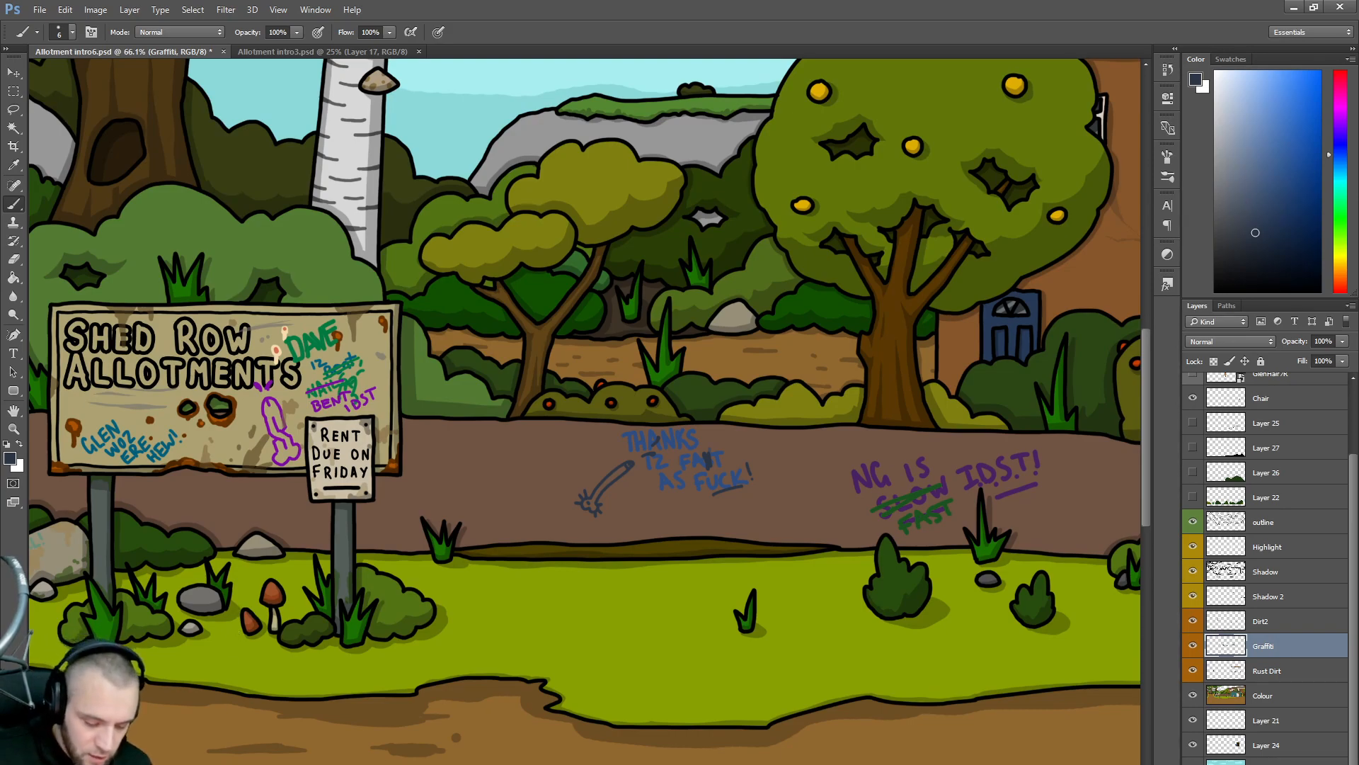
pyautogui.hscroll(5, 584, 411)
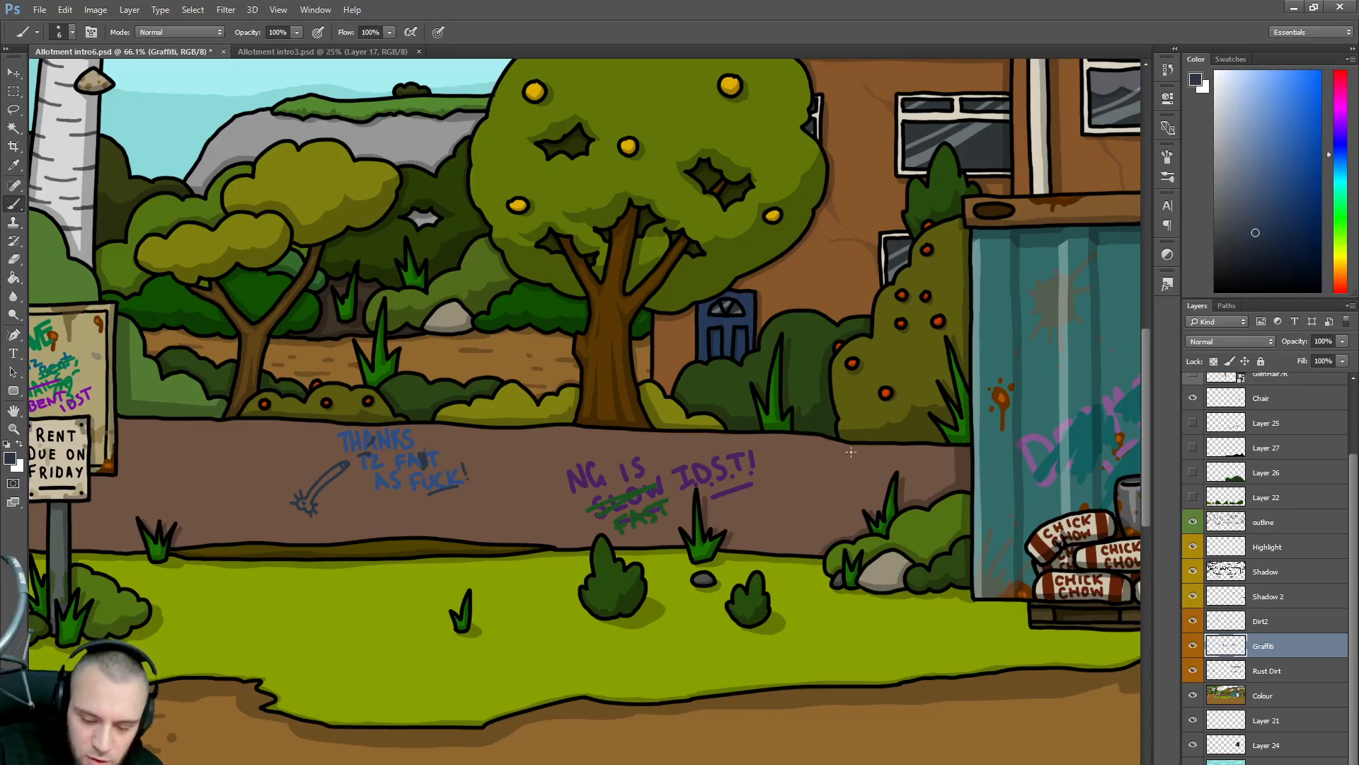
pyautogui.moveTo(819, 447)
pyautogui.mouseDown()
pyautogui.moveTo(812, 457)
pyautogui.moveTo(854, 456)
pyautogui.mouseUp()
pyautogui.moveTo(855, 456)
pyautogui.mouseDown()
pyautogui.moveTo(829, 468)
pyautogui.moveTo(836, 486)
pyautogui.moveTo(810, 486)
pyautogui.moveTo(844, 483)
pyautogui.mouseUp()
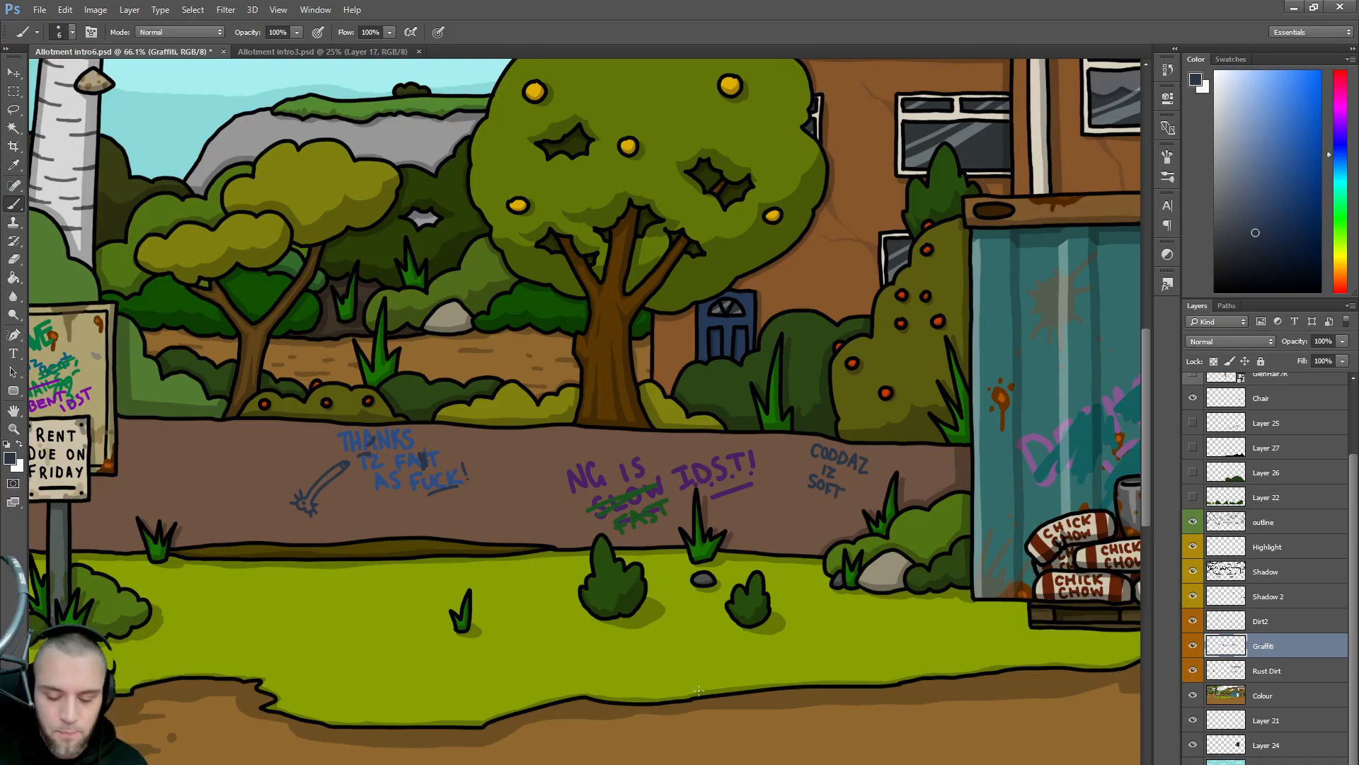
# - Write "ITS JUST BOOTS AND KATS MATE INNIT JA'MEN" in slanted dark grey-blue lettering on the wall beneath the Shed Row sign
pyautogui.hscroll(-15, 585, 410)
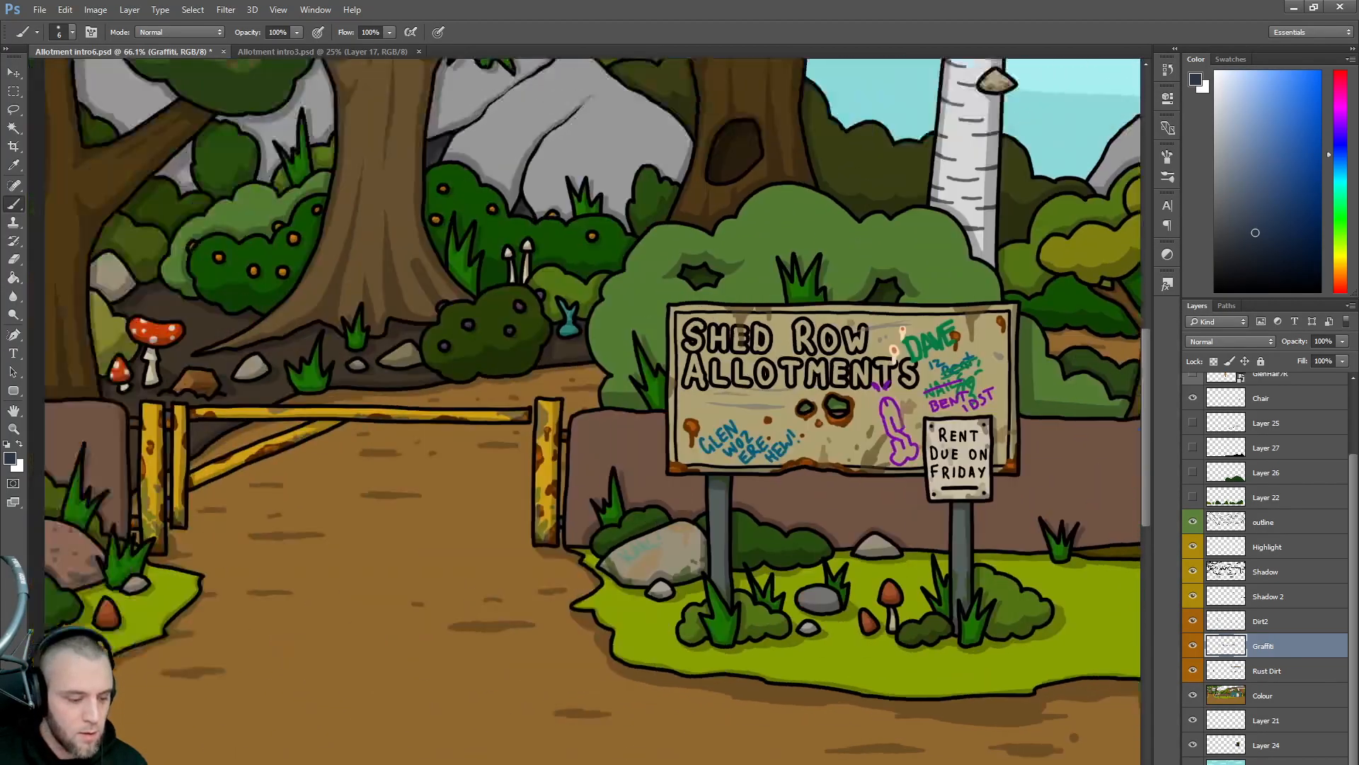
pyautogui.hscroll(3, 584, 410)
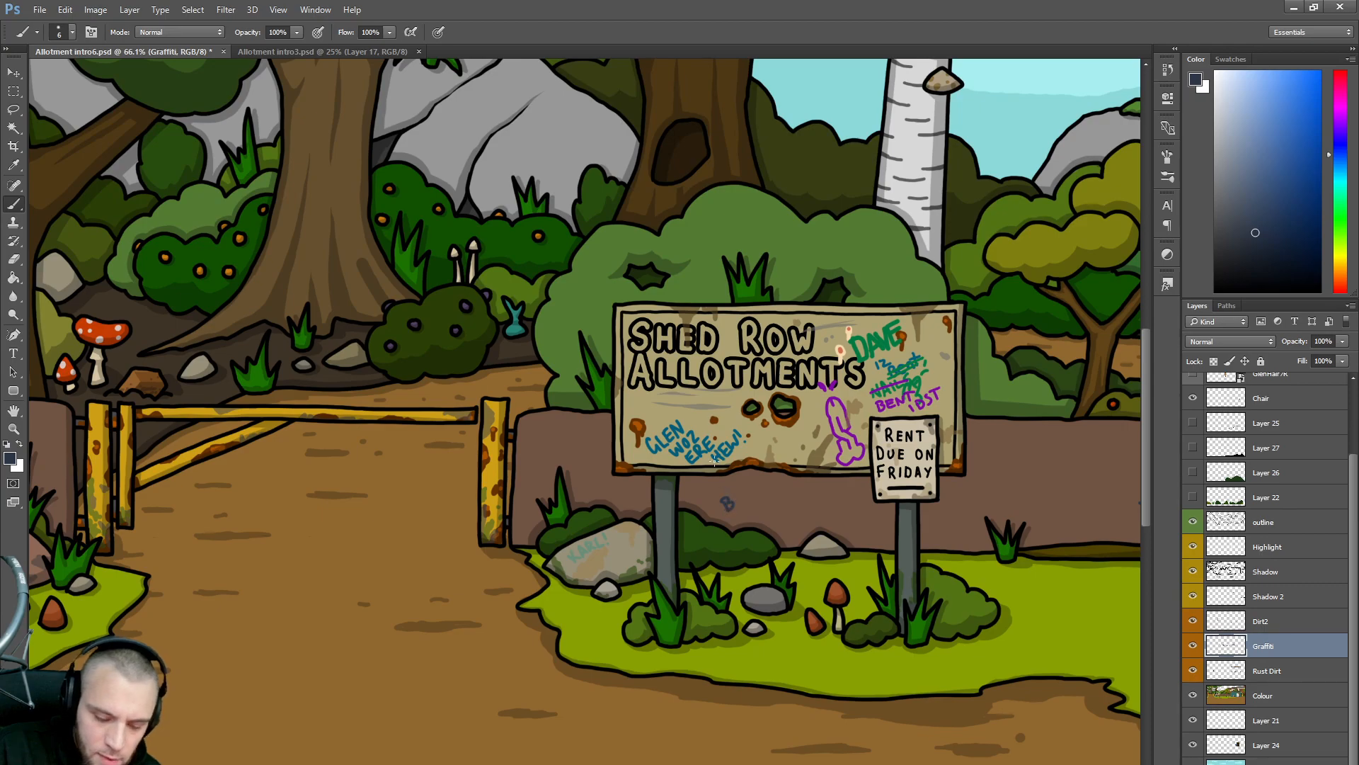
pyautogui.moveTo(687, 489)
pyautogui.mouseDown()
pyautogui.moveTo(709, 501)
pyautogui.moveTo(727, 481)
pyautogui.moveTo(745, 497)
pyautogui.moveTo(759, 483)
pyautogui.moveTo(752, 506)
pyautogui.moveTo(773, 497)
pyautogui.moveTo(770, 519)
pyautogui.moveTo(800, 493)
pyautogui.mouseUp()
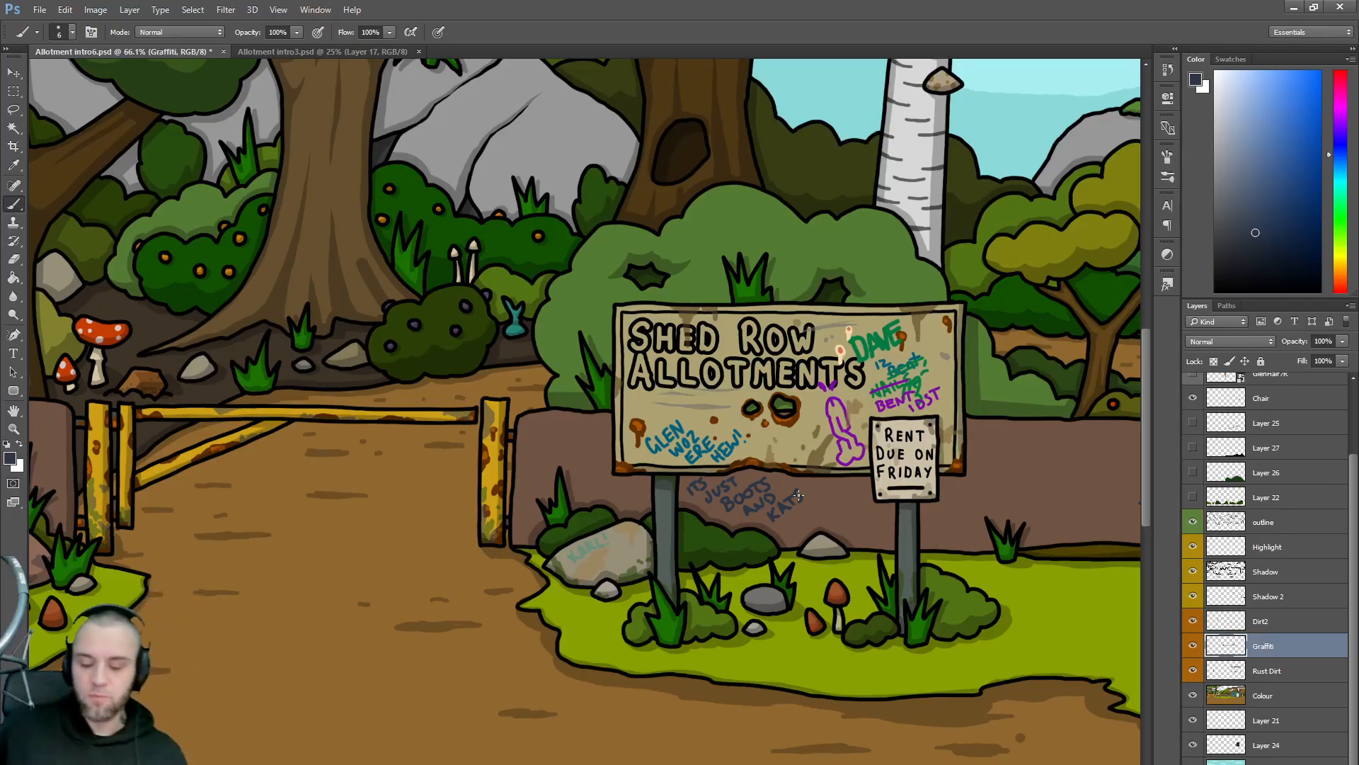
pyautogui.moveTo(802, 492); pyautogui.dragTo(798, 523)
pyautogui.moveTo(796, 512); pyautogui.dragTo(808, 518)
pyautogui.moveTo(798, 518)
pyautogui.mouseDown()
pyautogui.moveTo(821, 496)
pyautogui.moveTo(806, 529)
pyautogui.moveTo(820, 524)
pyautogui.moveTo(839, 498)
pyautogui.moveTo(835, 533)
pyautogui.moveTo(874, 498)
pyautogui.moveTo(871, 483)
pyautogui.mouseUp()
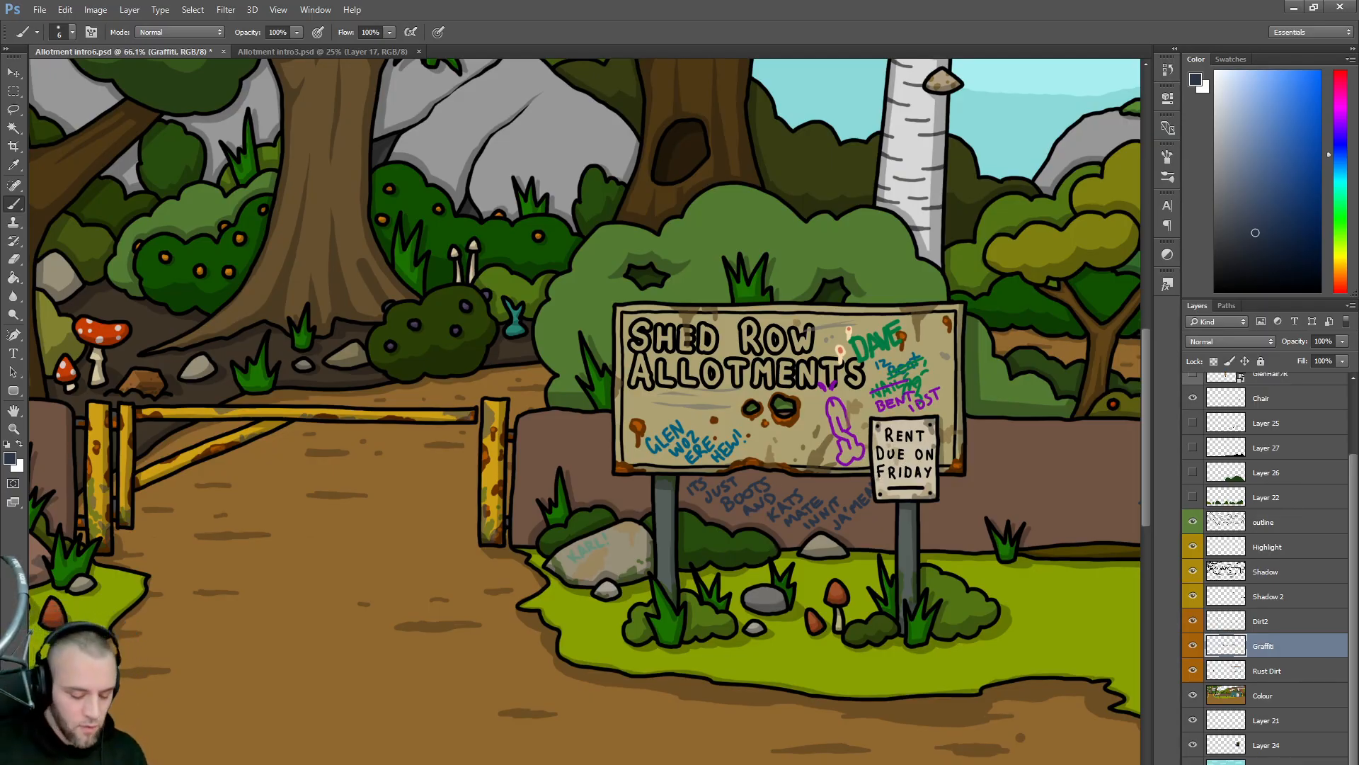
# - Draw two small crude doodles in purple on the wall just right of the rent notice, redoing the first one's initial strokes
pyautogui.hscroll(3, 1076, 312)
pyautogui.click(1342, 112)
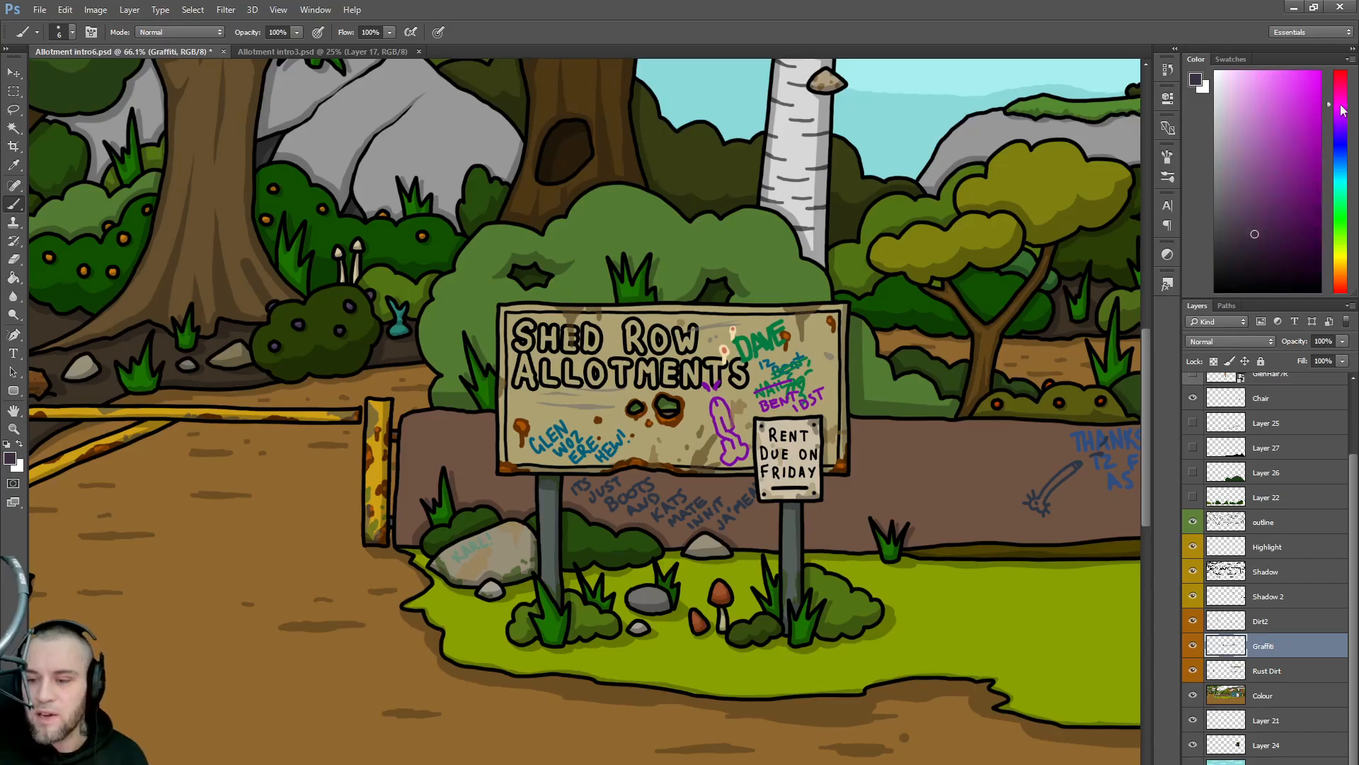
pyautogui.click(1278, 182)
pyautogui.moveTo(879, 453)
pyautogui.mouseDown()
pyautogui.moveTo(894, 464)
pyautogui.moveTo(880, 485)
pyautogui.moveTo(895, 484)
pyautogui.mouseUp()
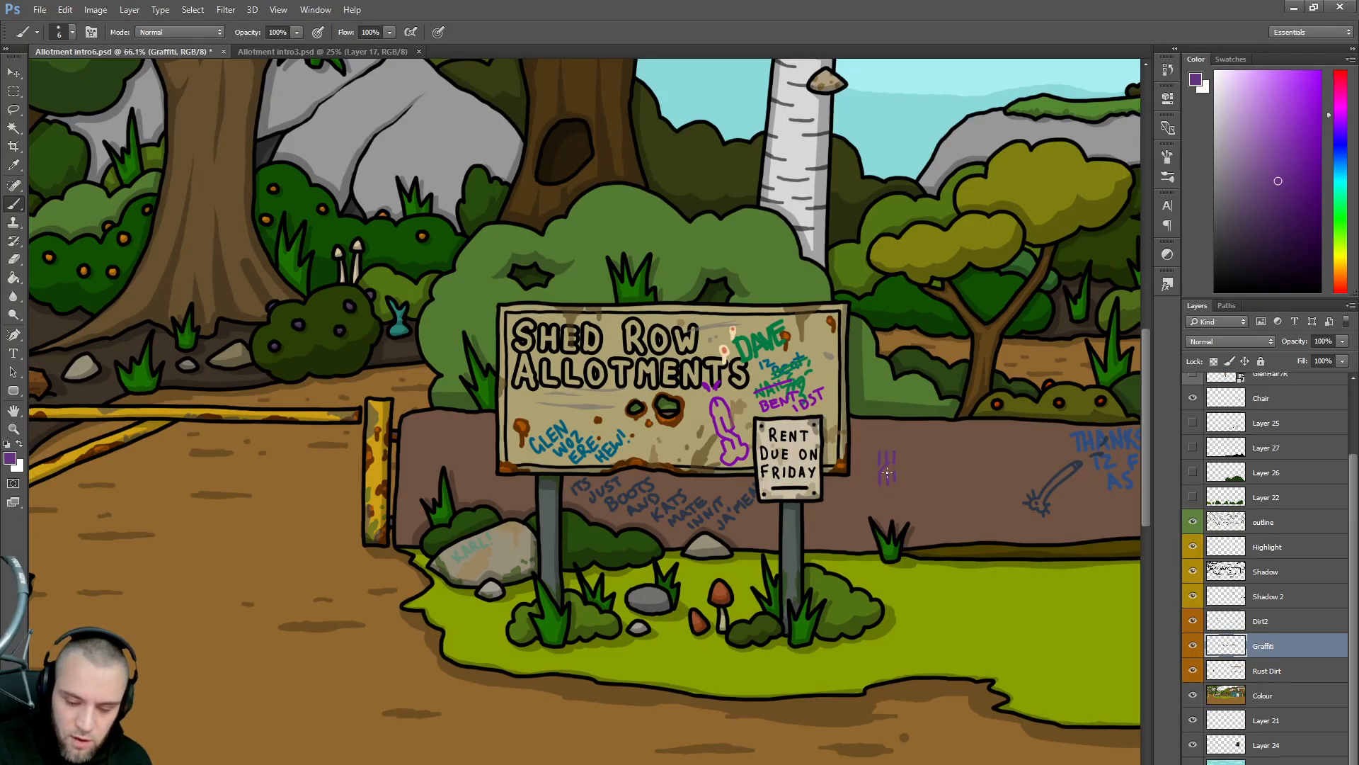
pyautogui.hotkey('ctrl', 'z')
pyautogui.moveTo(879, 465)
pyautogui.mouseDown()
pyautogui.moveTo(888, 493)
pyautogui.moveTo(895, 485)
pyautogui.mouseUp()
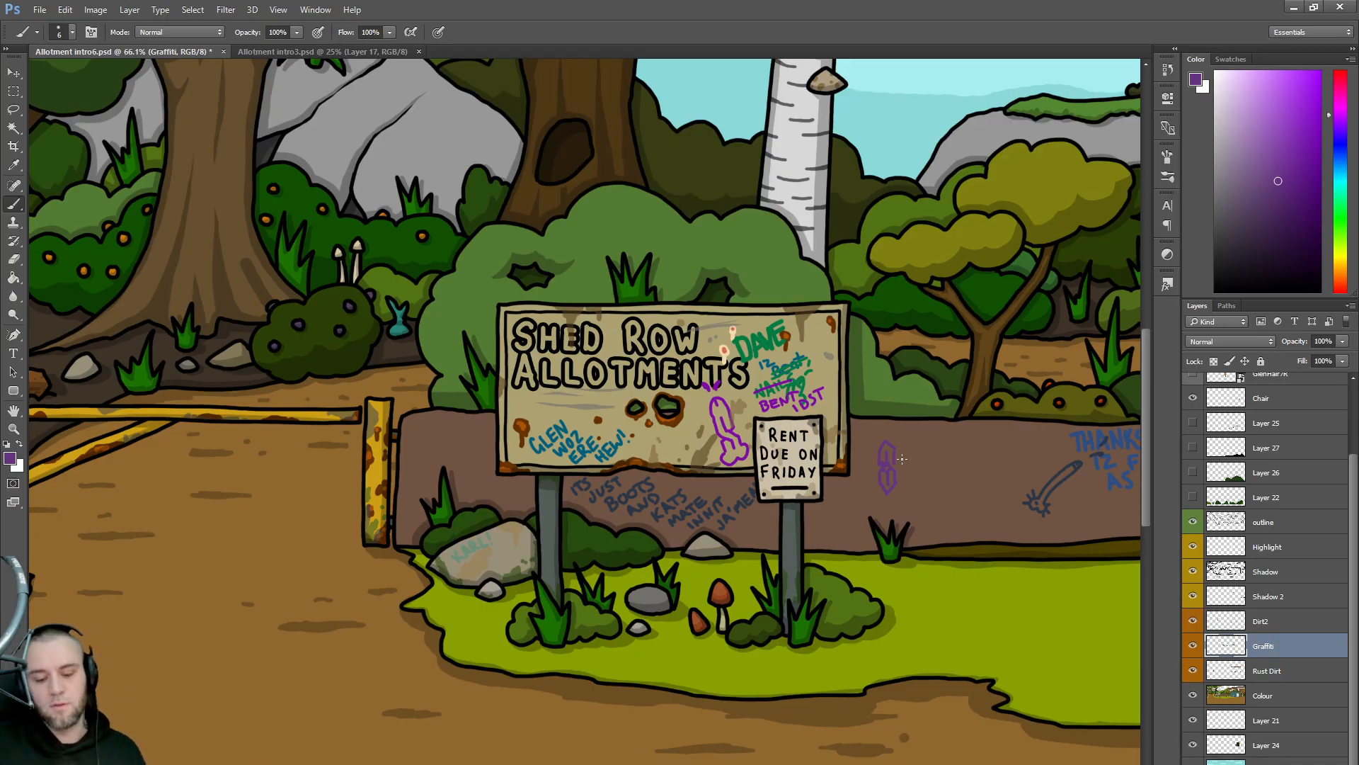
pyautogui.moveTo(892, 458); pyautogui.dragTo(880, 490)
pyautogui.moveTo(915, 452)
pyautogui.mouseDown()
pyautogui.moveTo(914, 467)
pyautogui.moveTo(933, 460)
pyautogui.mouseUp()
pyautogui.moveTo(918, 475)
pyautogui.mouseDown()
pyautogui.moveTo(918, 488)
pyautogui.moveTo(938, 486)
pyautogui.moveTo(917, 478)
pyautogui.moveTo(914, 452)
pyautogui.mouseUp()
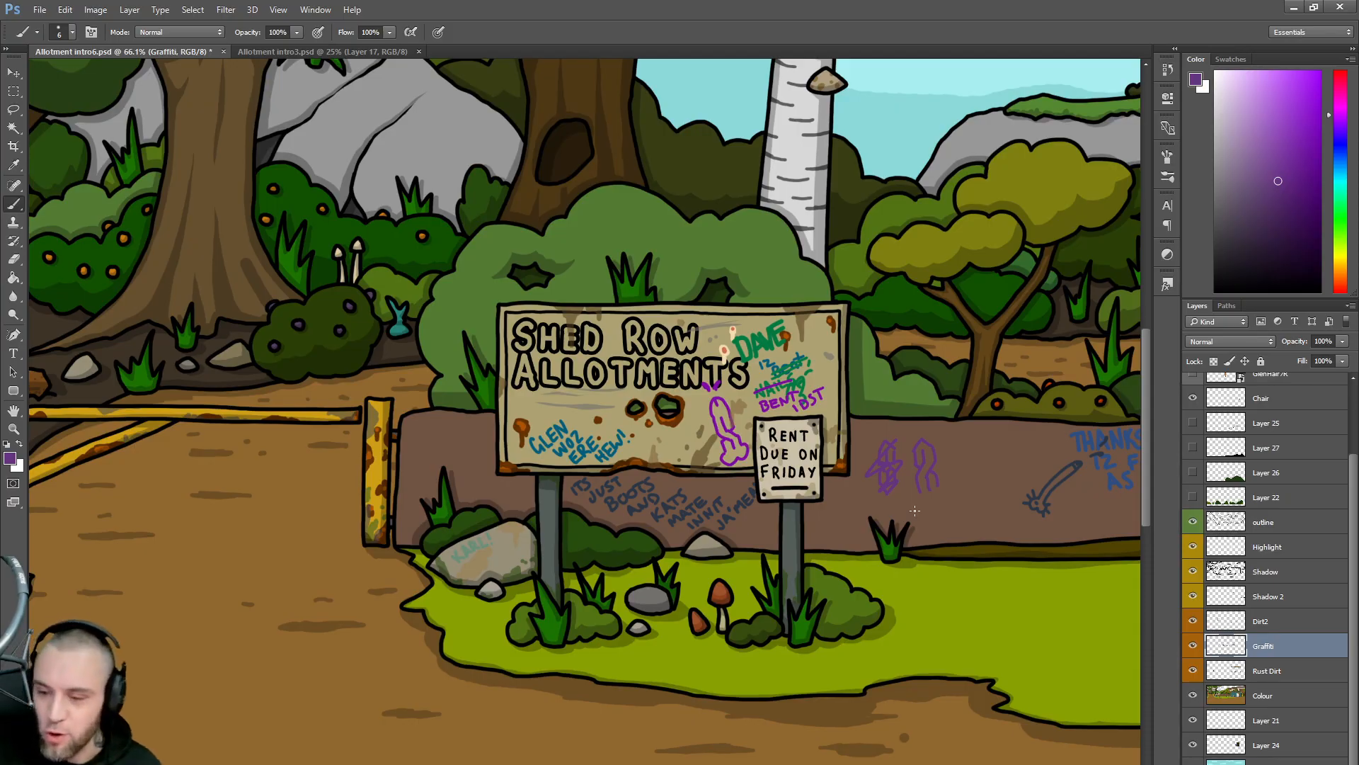
# - Draw a small skull and crossbones in dark olive yellow on the wall below the purple doodles
pyautogui.click(1341, 256)
pyautogui.click(1345, 260)
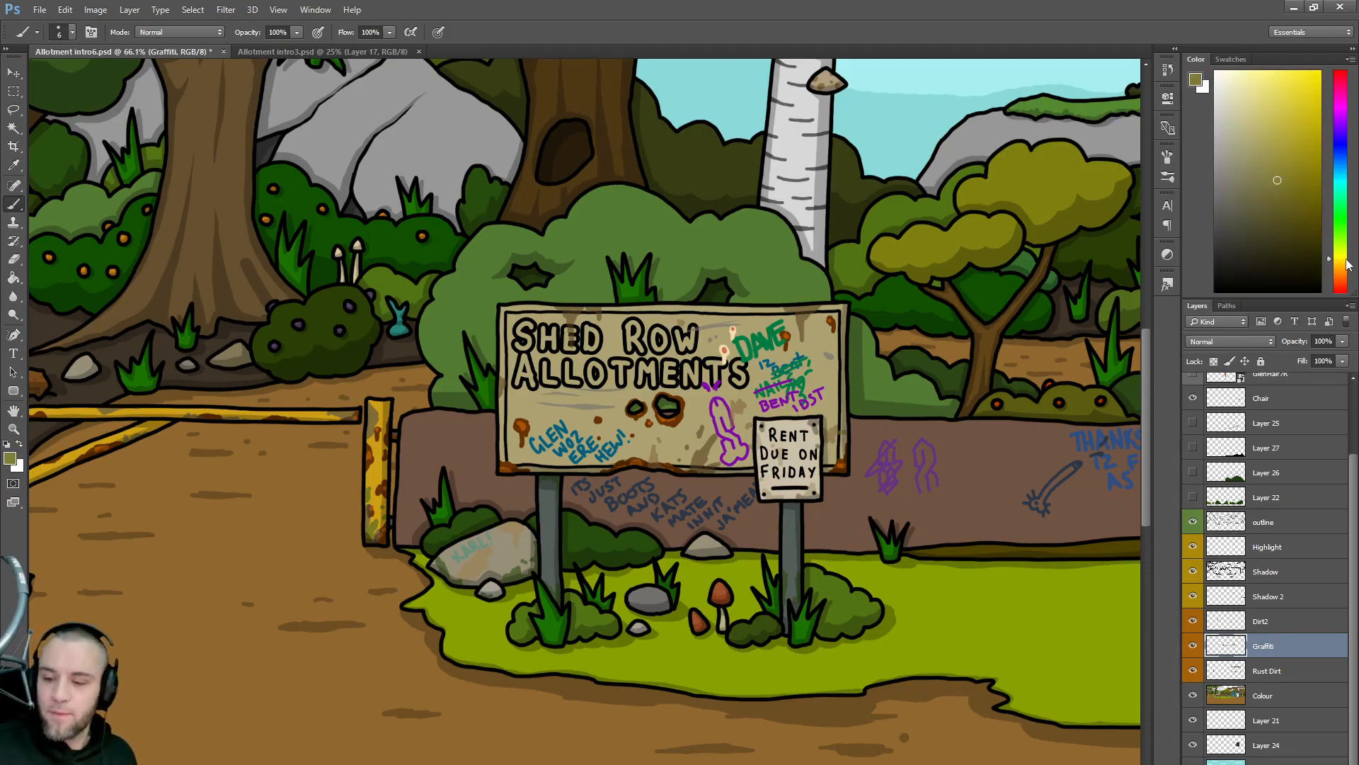
pyautogui.click(1276, 218)
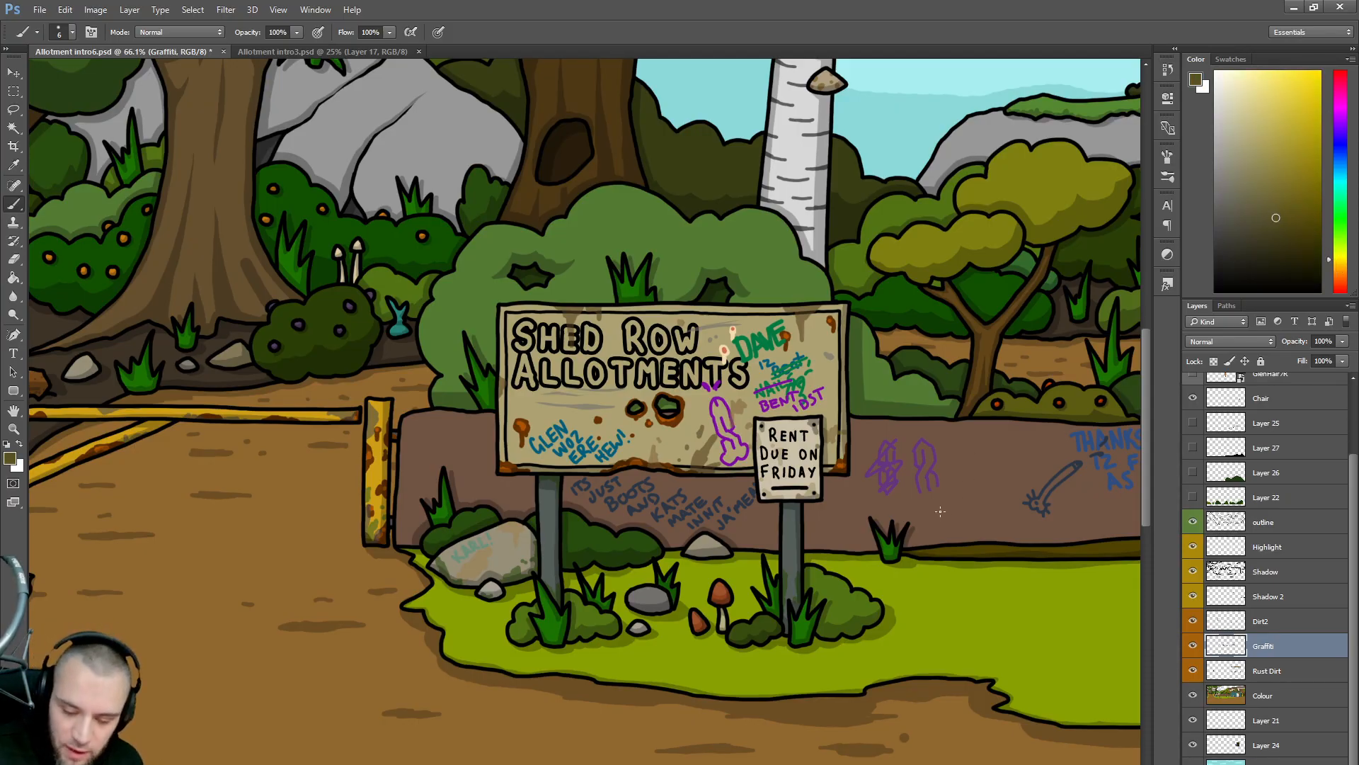
pyautogui.moveTo(952, 512)
pyautogui.mouseDown()
pyautogui.moveTo(948, 533)
pyautogui.moveTo(964, 504)
pyautogui.moveTo(933, 503)
pyautogui.mouseUp()
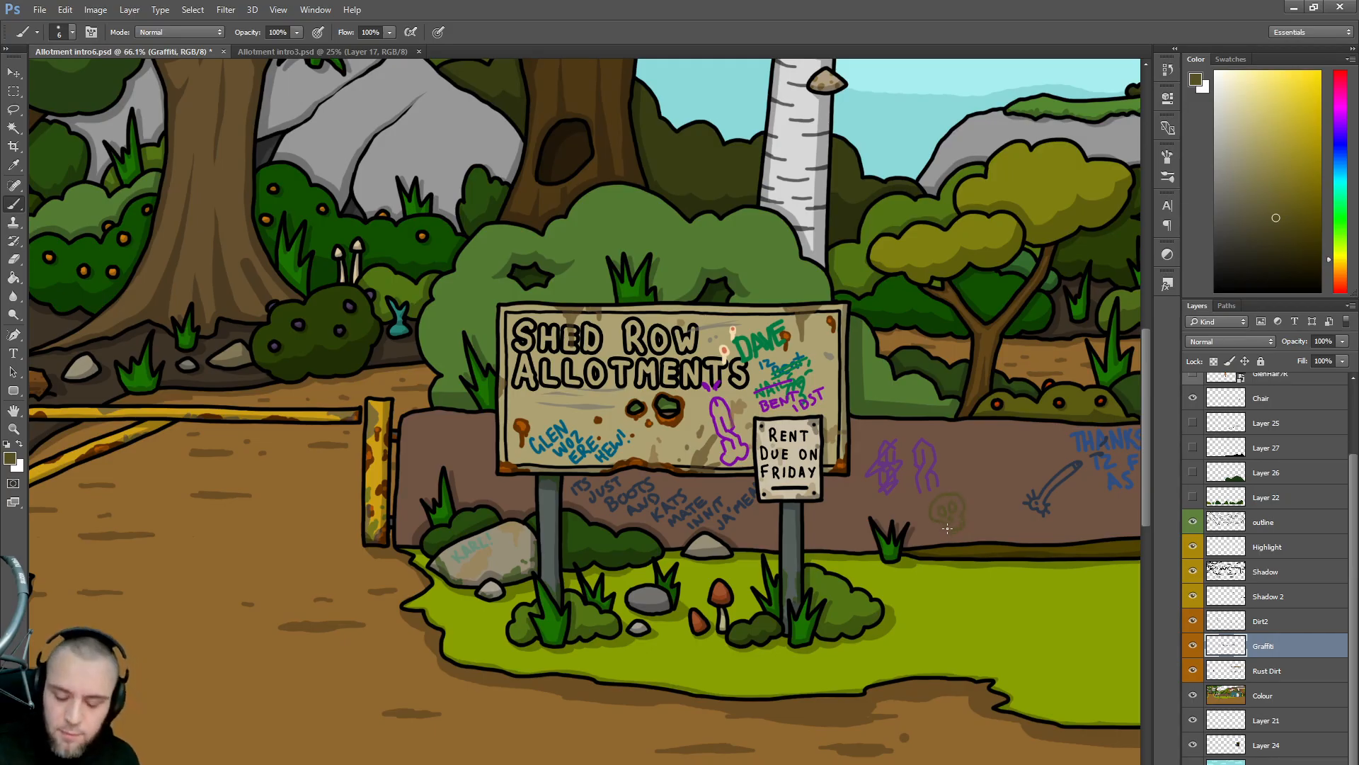
pyautogui.moveTo(961, 476); pyautogui.dragTo(958, 490)
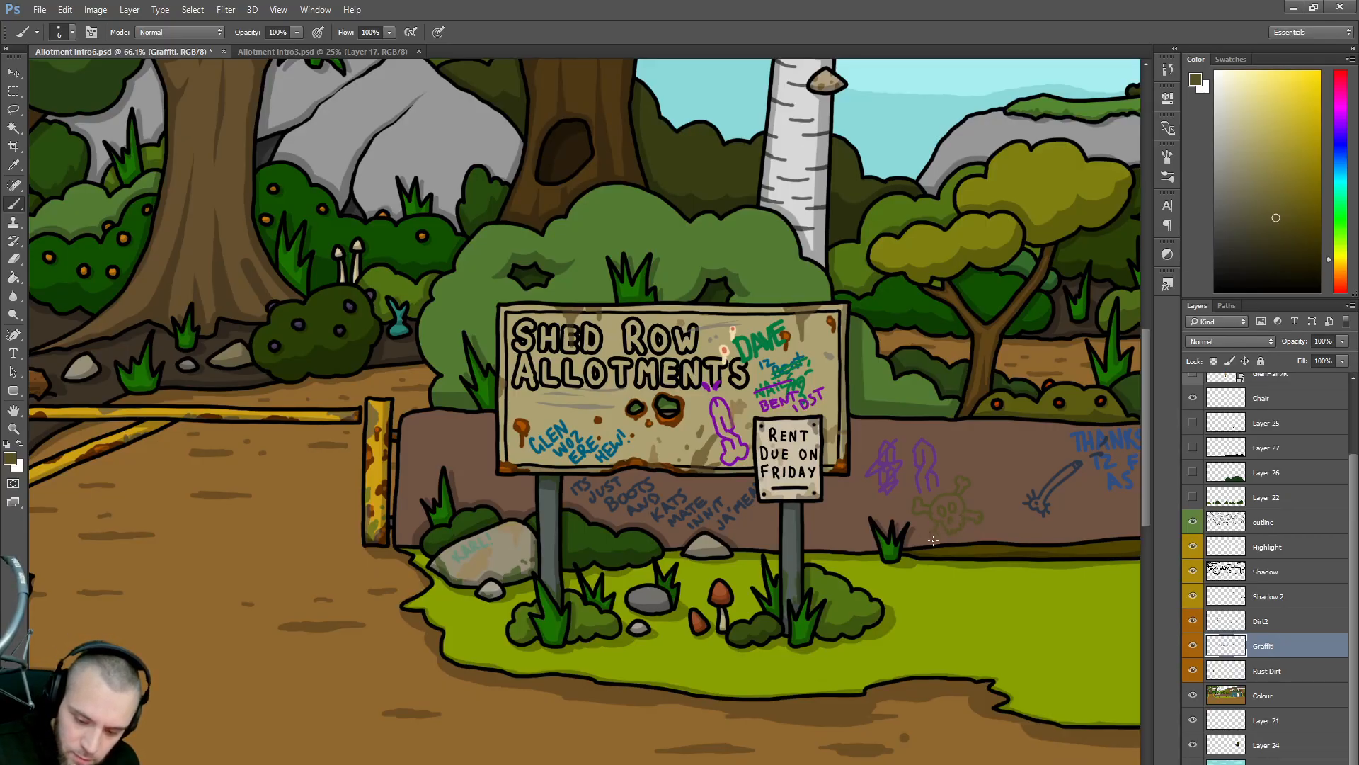
# - Write "DA COUNCIL IS BENT!" in a darker olive on one line above the purple "NG IS" graffiti
pyautogui.click(1272, 242)
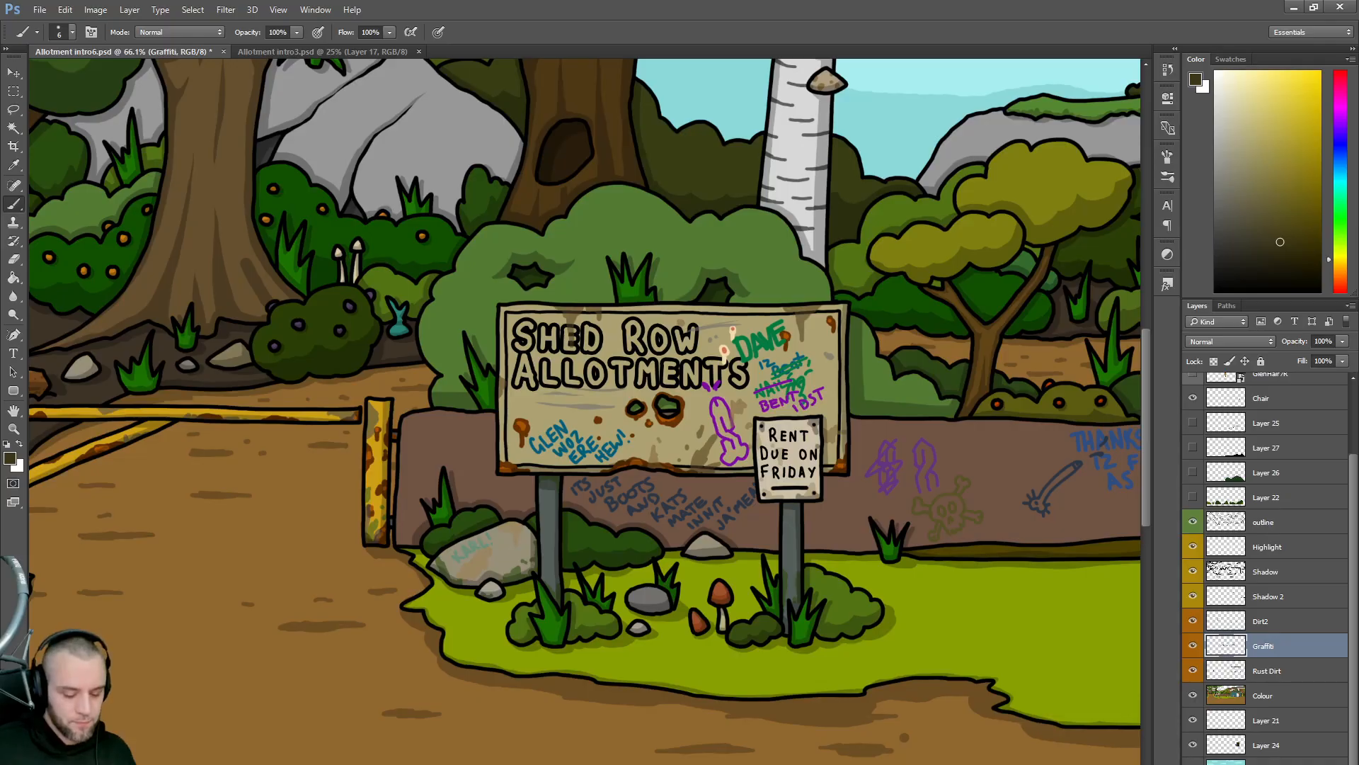
pyautogui.hscroll(15, 585, 410)
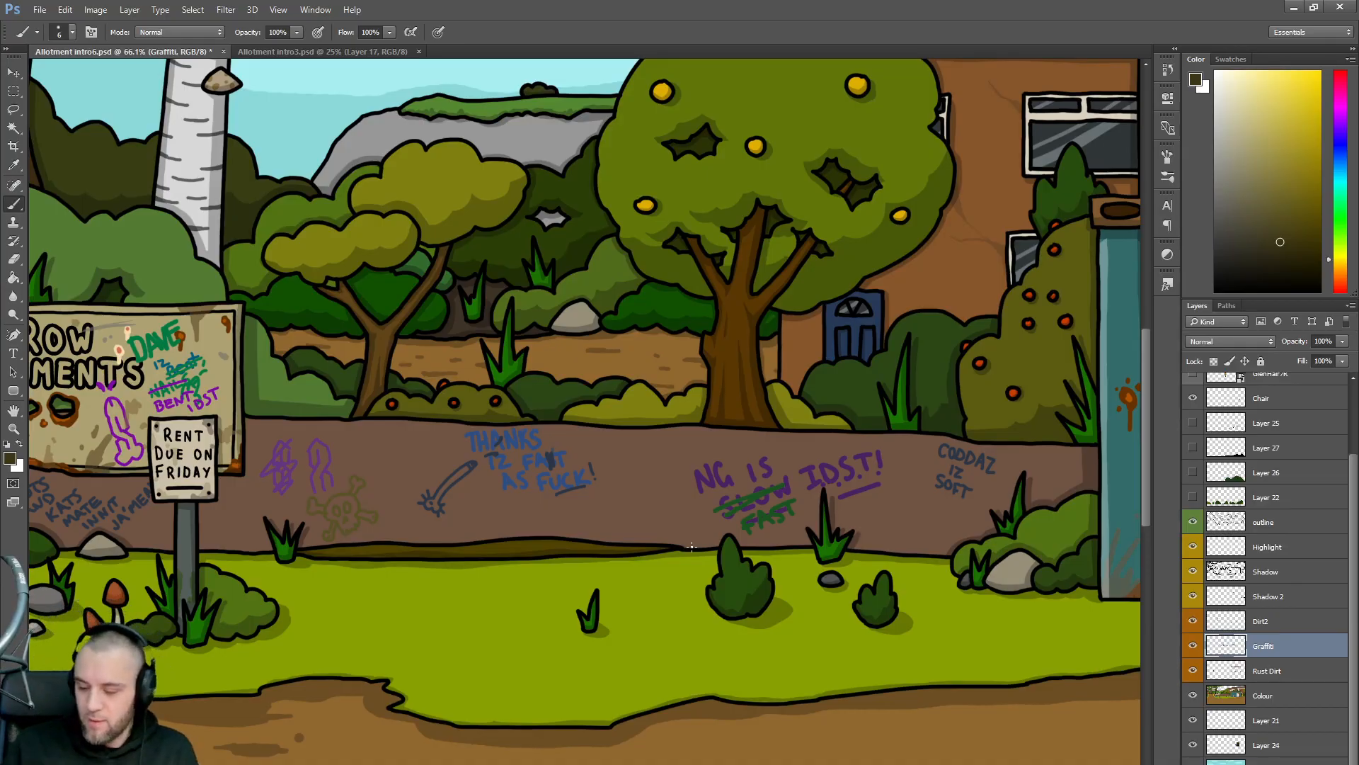
pyautogui.moveTo(636, 435)
pyautogui.mouseDown()
pyautogui.moveTo(647, 456)
pyautogui.moveTo(661, 453)
pyautogui.mouseUp()
pyautogui.moveTo(649, 447)
pyautogui.mouseDown()
pyautogui.moveTo(689, 436)
pyautogui.moveTo(702, 453)
pyautogui.moveTo(724, 436)
pyautogui.moveTo(743, 452)
pyautogui.mouseUp()
pyautogui.moveTo(749, 435)
pyautogui.mouseDown()
pyautogui.moveTo(756, 451)
pyautogui.moveTo(830, 451)
pyautogui.mouseUp()
pyautogui.moveTo(831, 451); pyautogui.dragTo(843, 435)
pyautogui.moveTo(839, 435); pyautogui.dragTo(839, 451)
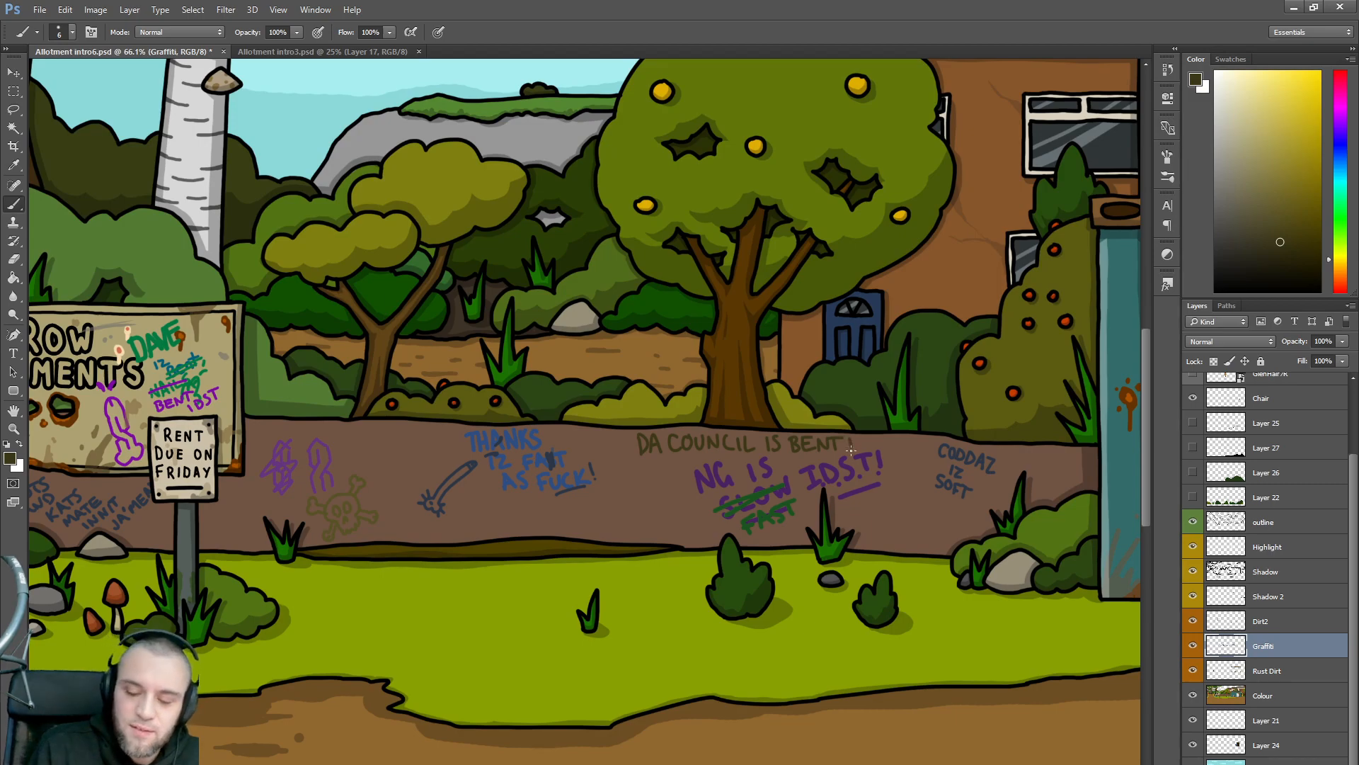
# - Paint a small rust-brown word framed by lines, with a paw print beside it, low on the wall between the blue and purple graffiti
pyautogui.moveTo(1283, 172); pyautogui.dragTo(1283, 207)
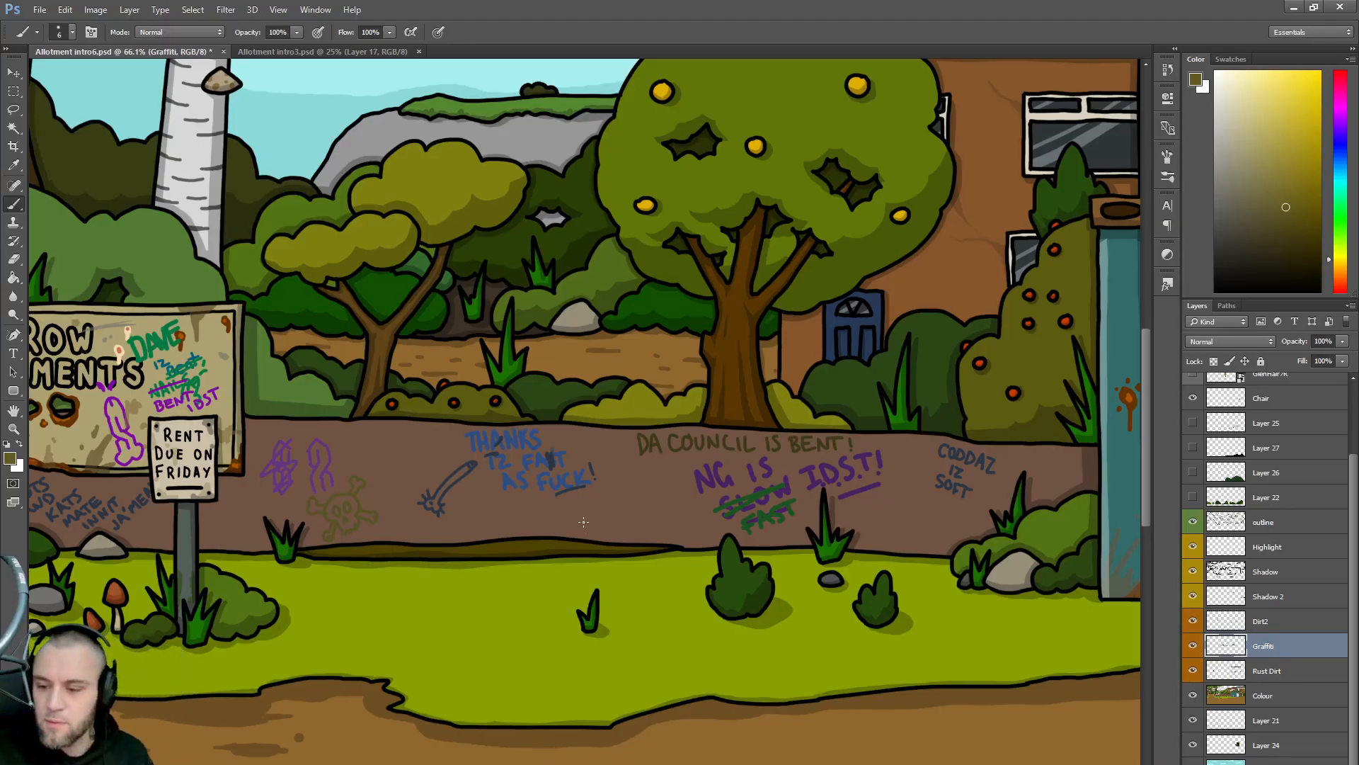
pyautogui.click(1341, 277)
pyautogui.moveTo(1293, 225); pyautogui.dragTo(1311, 214)
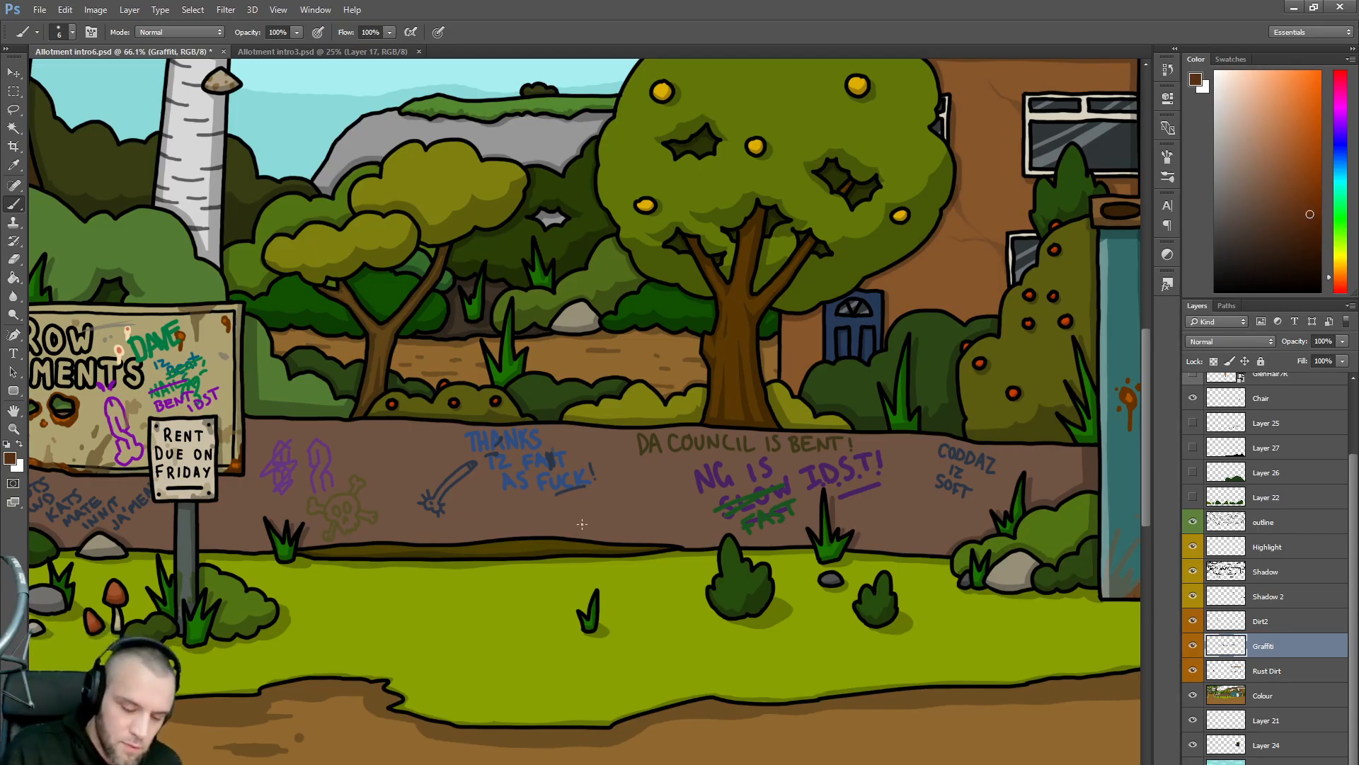
pyautogui.moveTo(580, 516); pyautogui.dragTo(595, 529)
pyautogui.moveTo(596, 515)
pyautogui.mouseDown()
pyautogui.moveTo(611, 529)
pyautogui.moveTo(630, 509)
pyautogui.moveTo(637, 522)
pyautogui.moveTo(626, 489)
pyautogui.mouseUp()
pyautogui.click(649, 509)
pyautogui.click(645, 503)
pyautogui.click(649, 499)
pyautogui.click(655, 500)
pyautogui.click(657, 505)
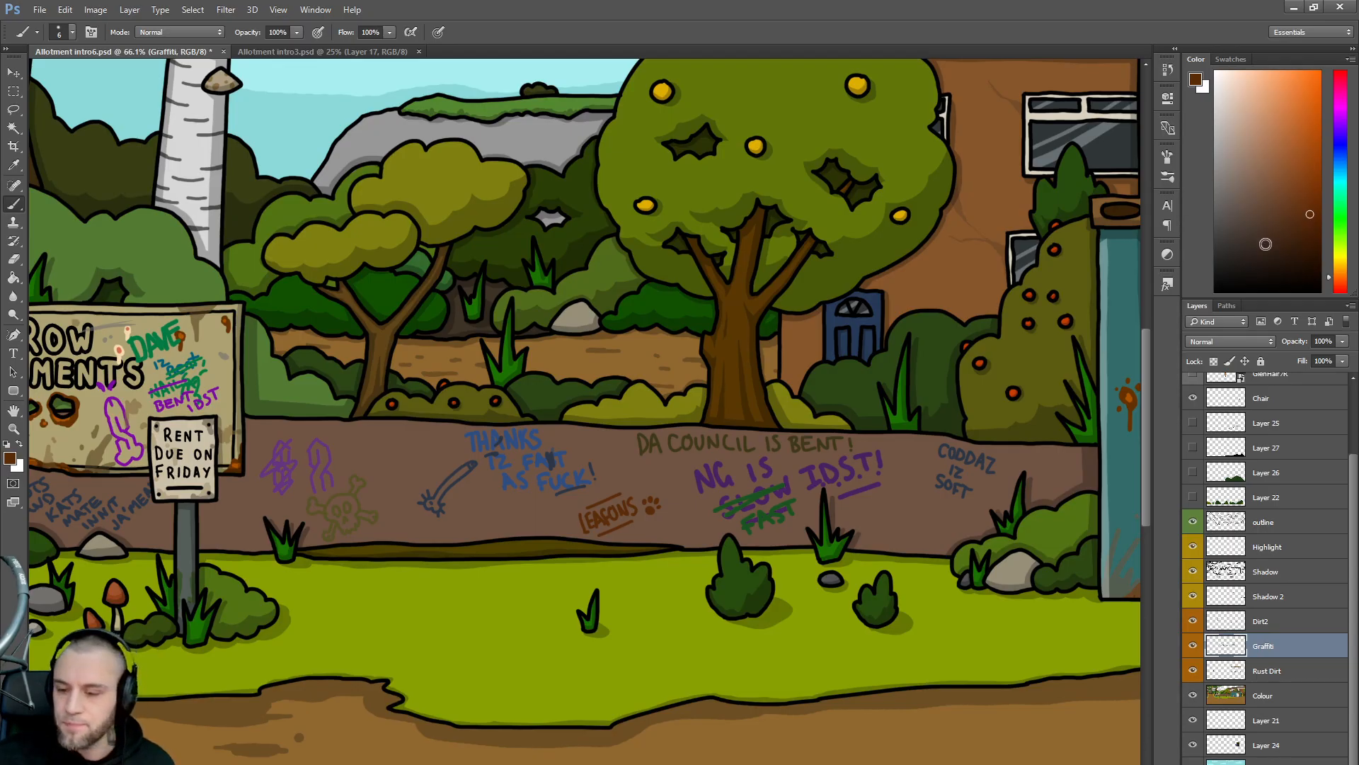
# - On the Shadow layer, paint branching black cracks on the wall around the "CODDAZ IZ SOFT" graffiti with a slightly larger brush
pyautogui.click(1268, 245)
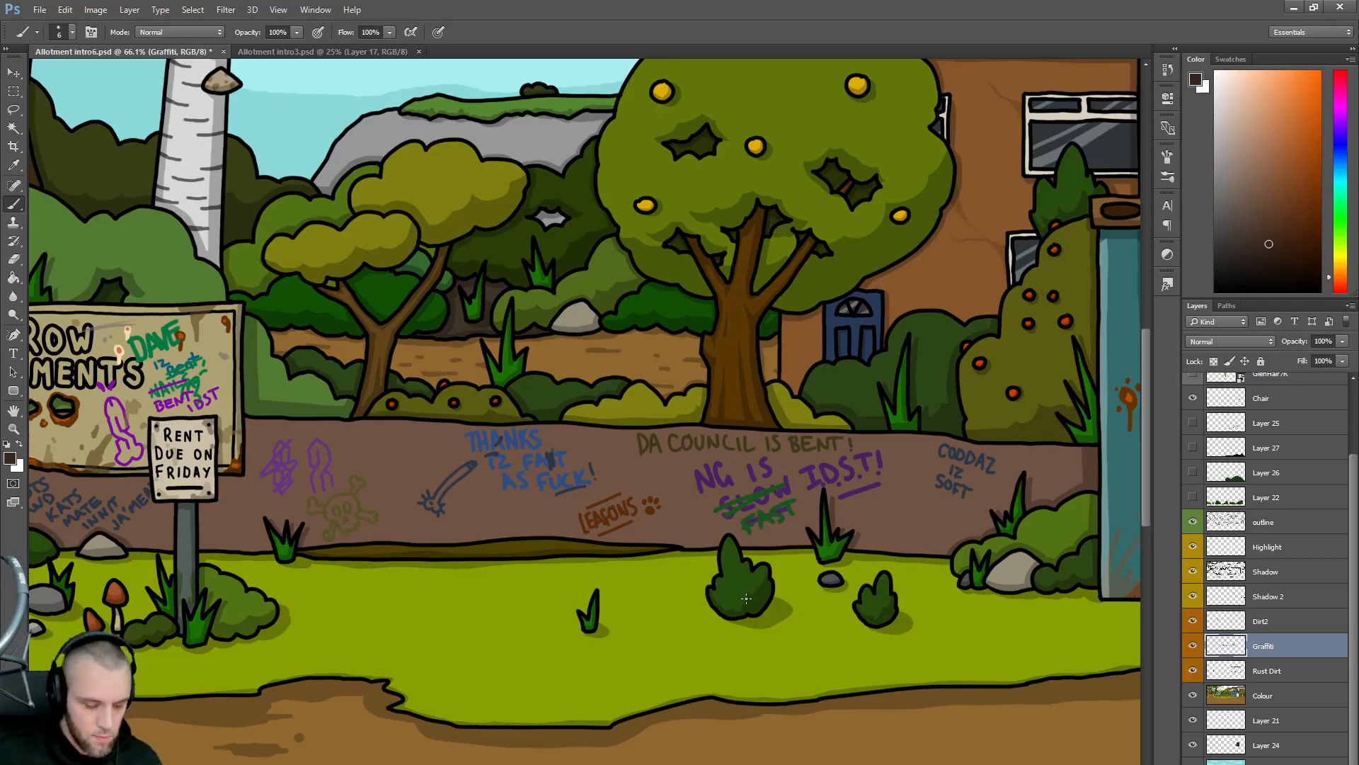
pyautogui.scroll(-2, 697, 559)
pyautogui.scroll(-1, 650, 723)
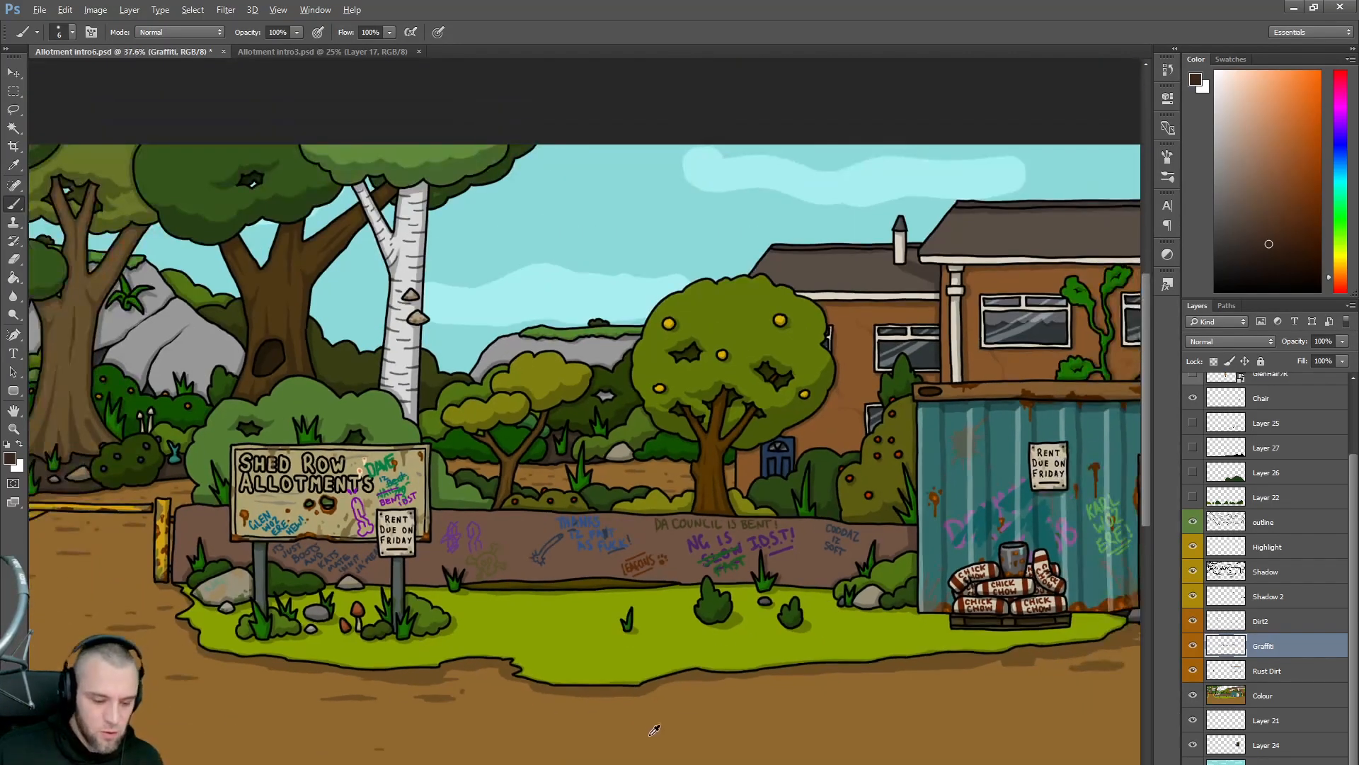
pyautogui.scroll(4, 655, 712)
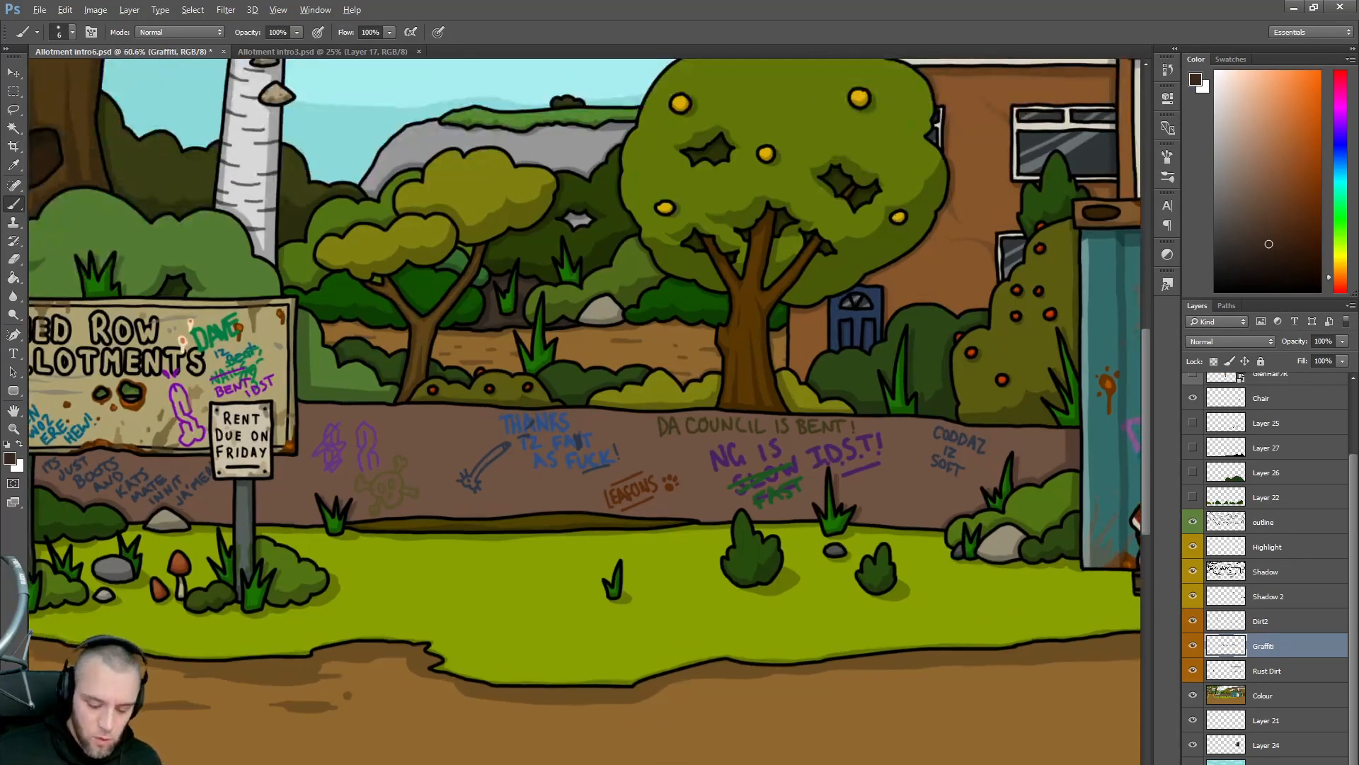
pyautogui.click(1271, 572)
pyautogui.click(1216, 290)
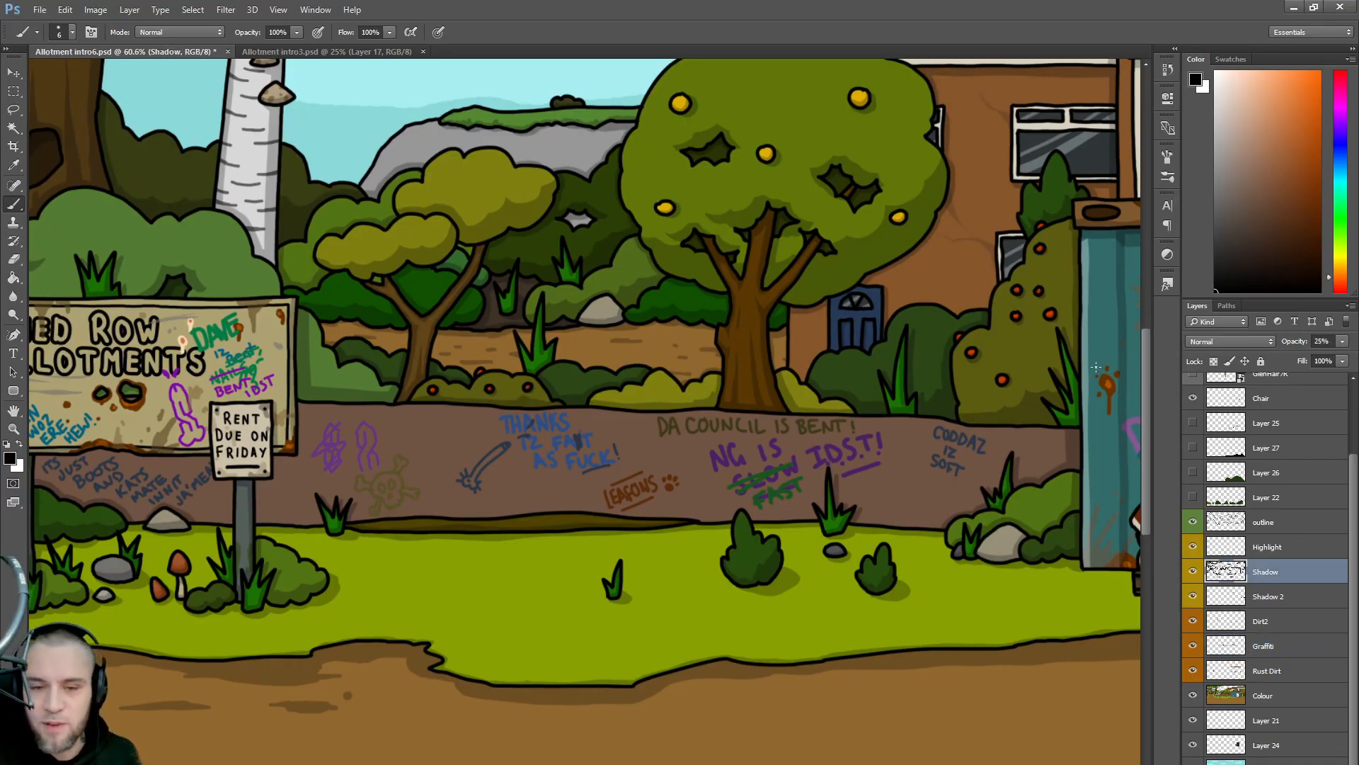
pyautogui.press(']')
pyautogui.press(']')
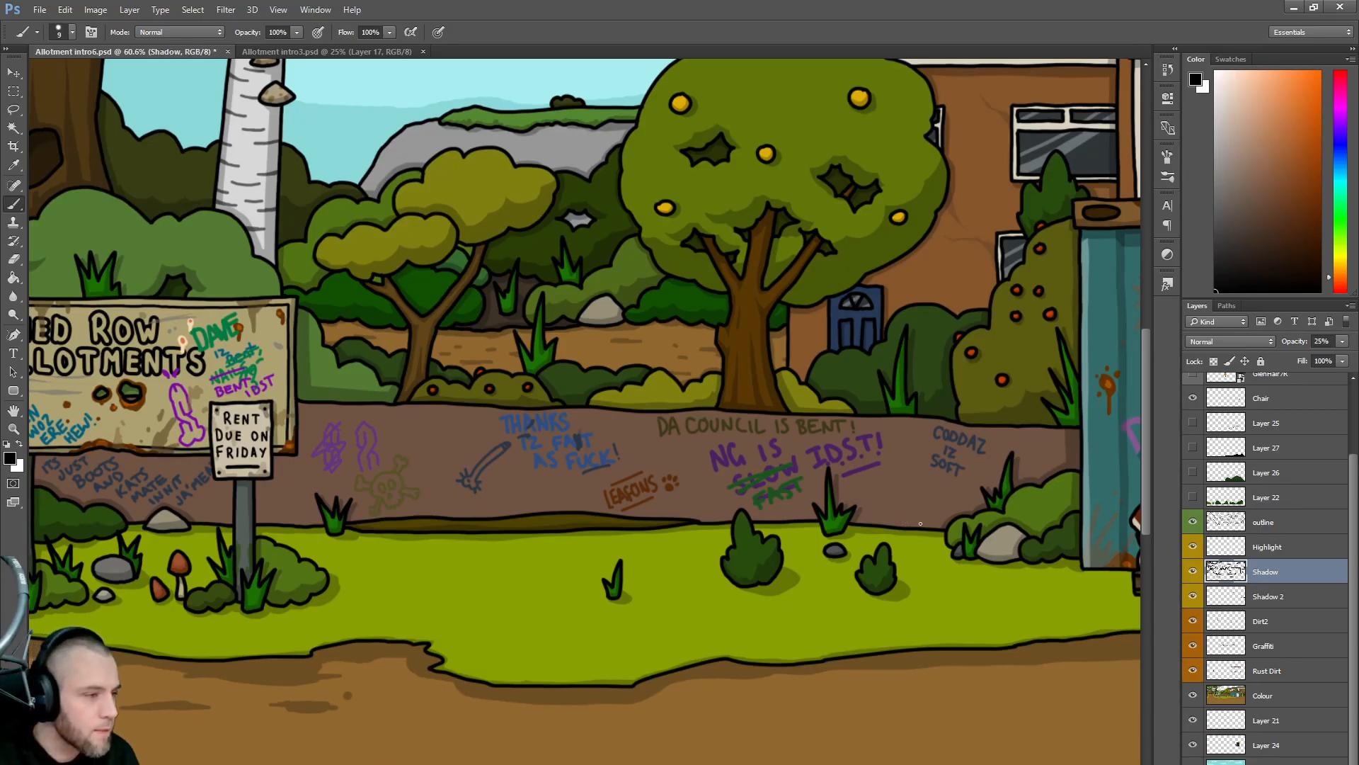
pyautogui.moveTo(941, 526); pyautogui.dragTo(903, 458)
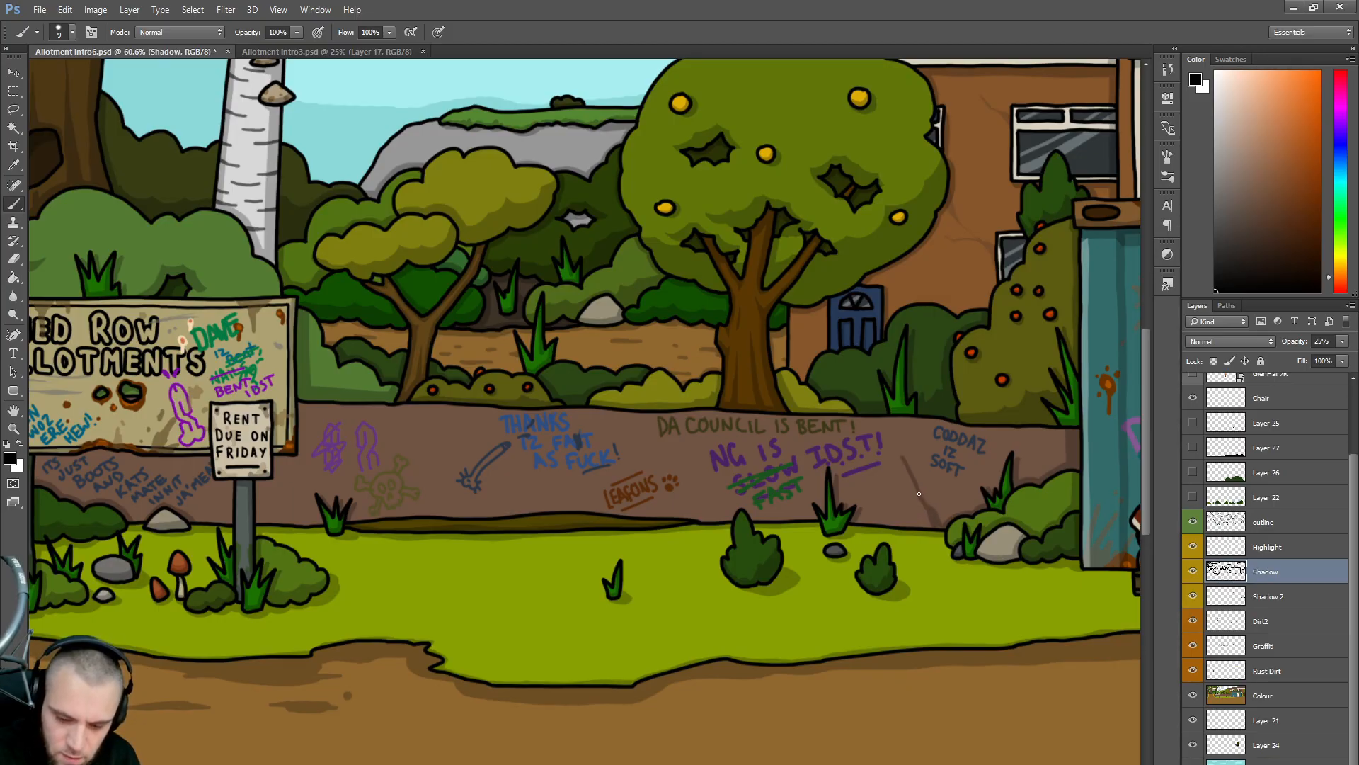
pyautogui.moveTo(939, 498); pyautogui.dragTo(951, 453)
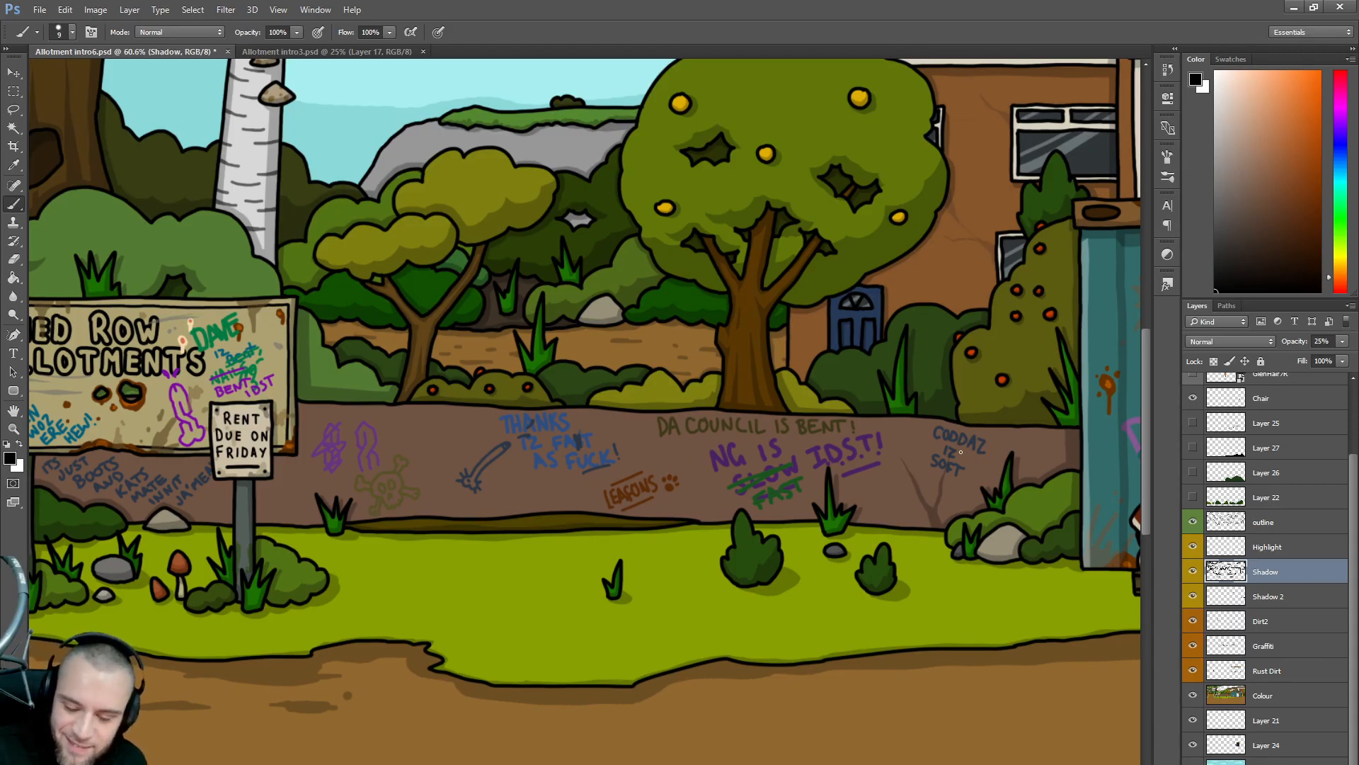
pyautogui.moveTo(876, 469); pyautogui.dragTo(873, 504)
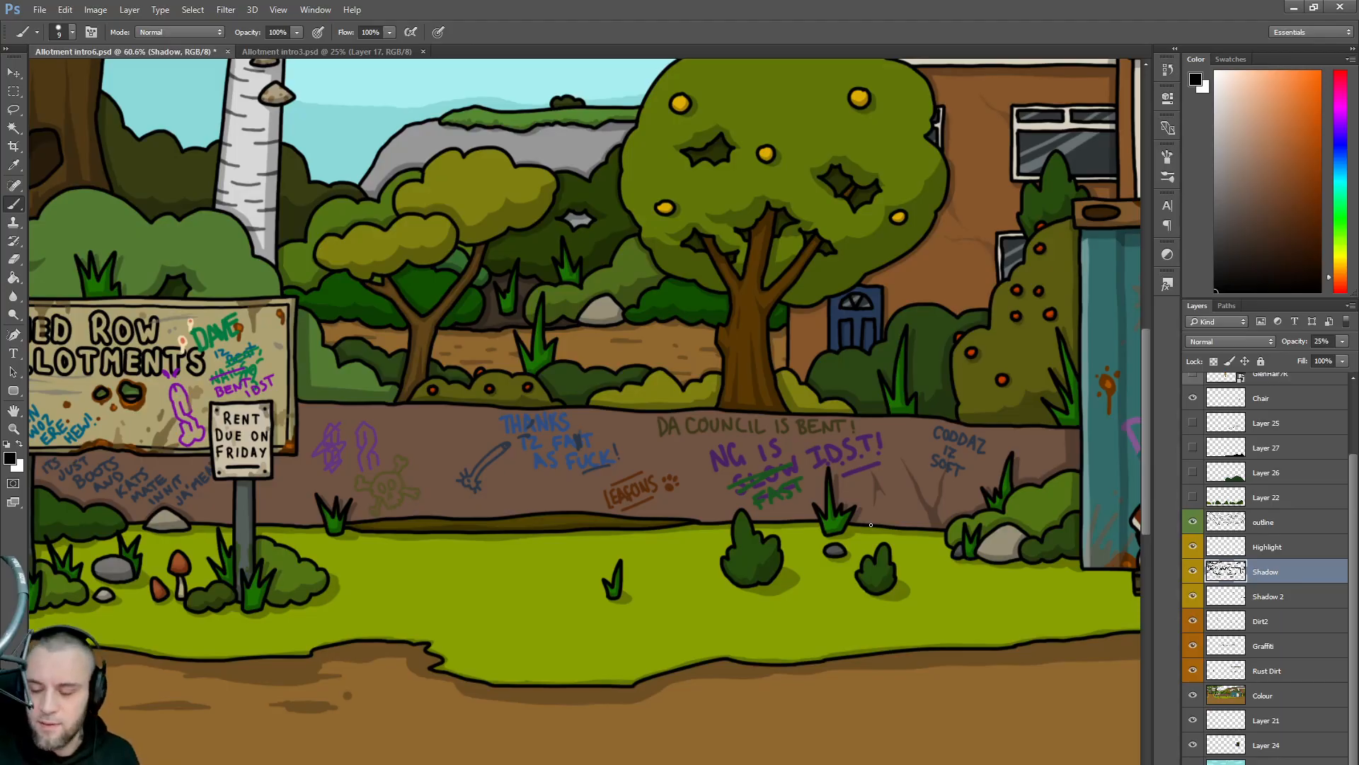
# - On the Graffiti layer, write a first name and "IZ NAILS" in dark brown between the purple doodles and blue graffiti, with a small scrawl below
pyautogui.click(1288, 240)
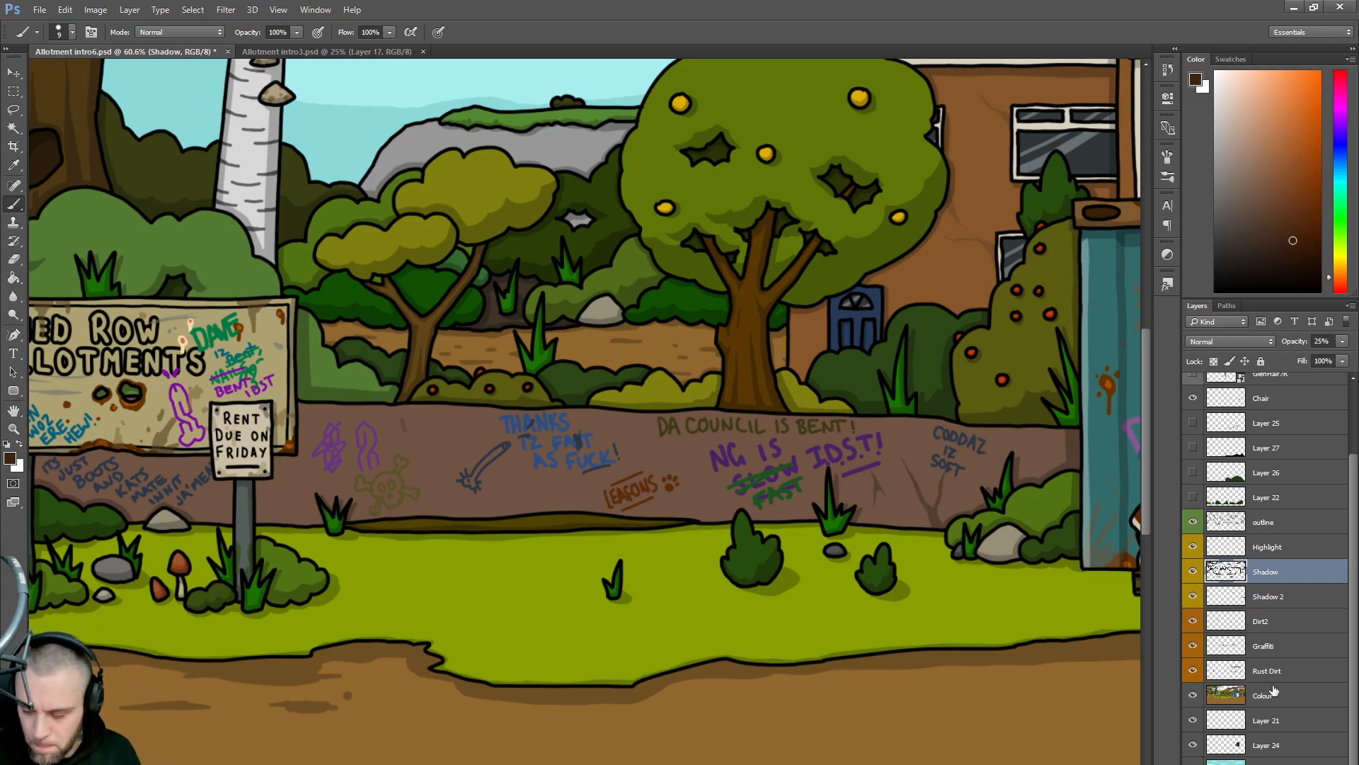
pyautogui.click(1266, 646)
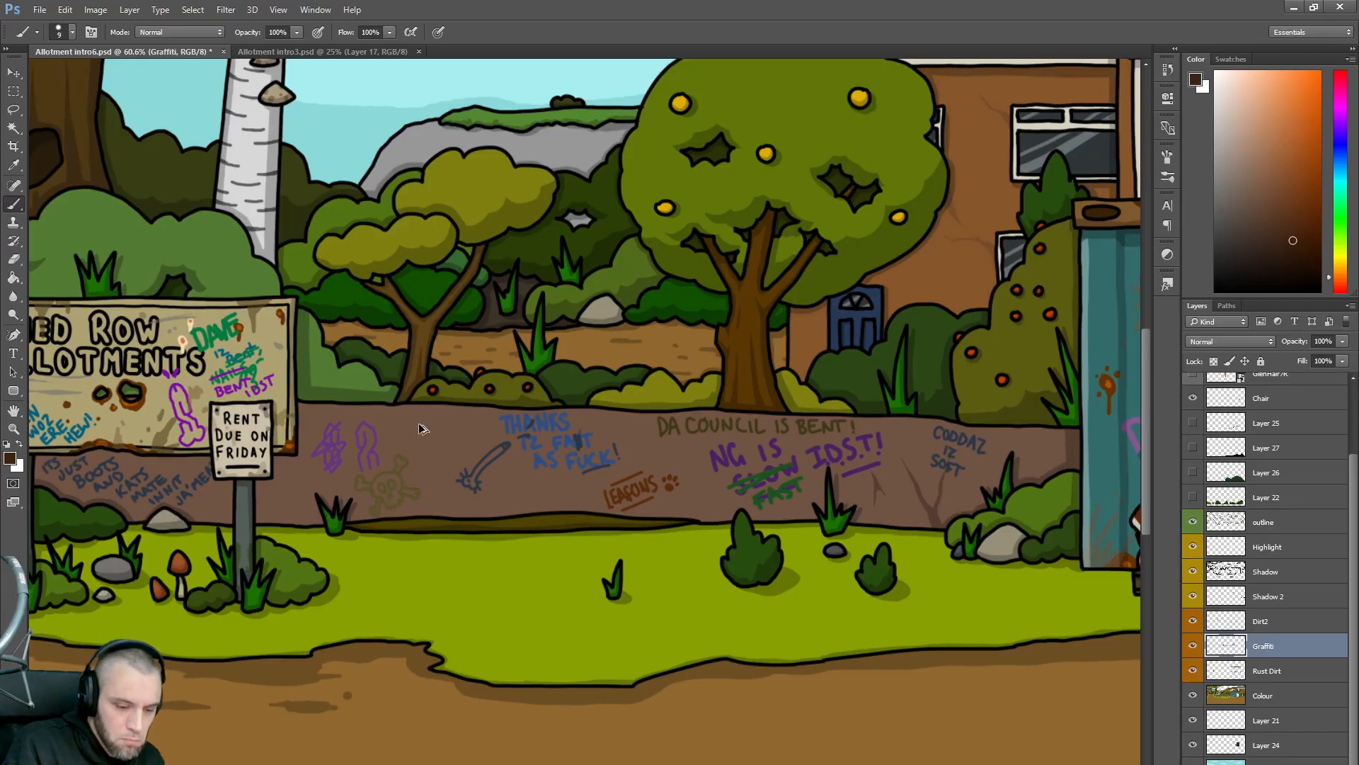
pyautogui.moveTo(400, 428)
pyautogui.mouseDown()
pyautogui.moveTo(401, 442)
pyautogui.moveTo(415, 438)
pyautogui.mouseUp()
pyautogui.moveTo(419, 423)
pyautogui.mouseDown()
pyautogui.moveTo(418, 440)
pyautogui.moveTo(434, 419)
pyautogui.mouseUp()
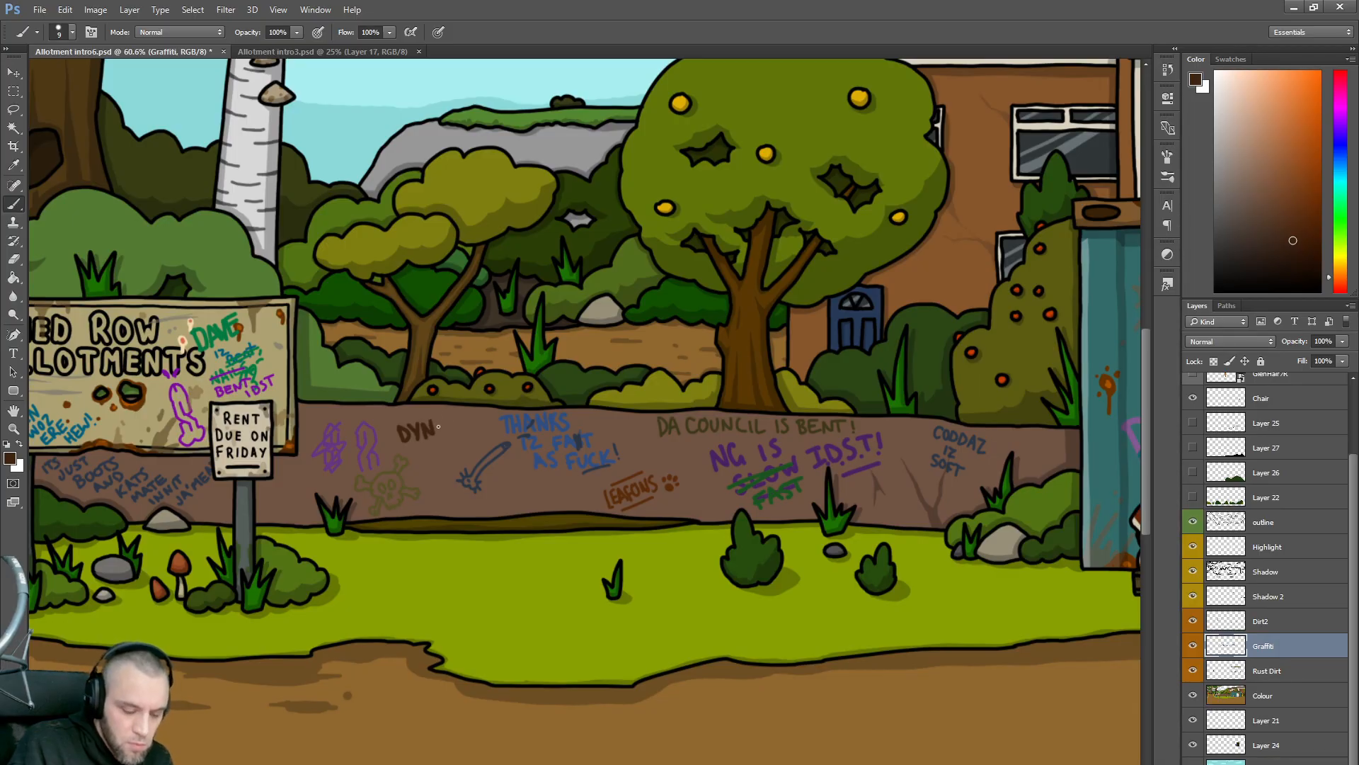
pyautogui.hotkey('ctrl', 'z')
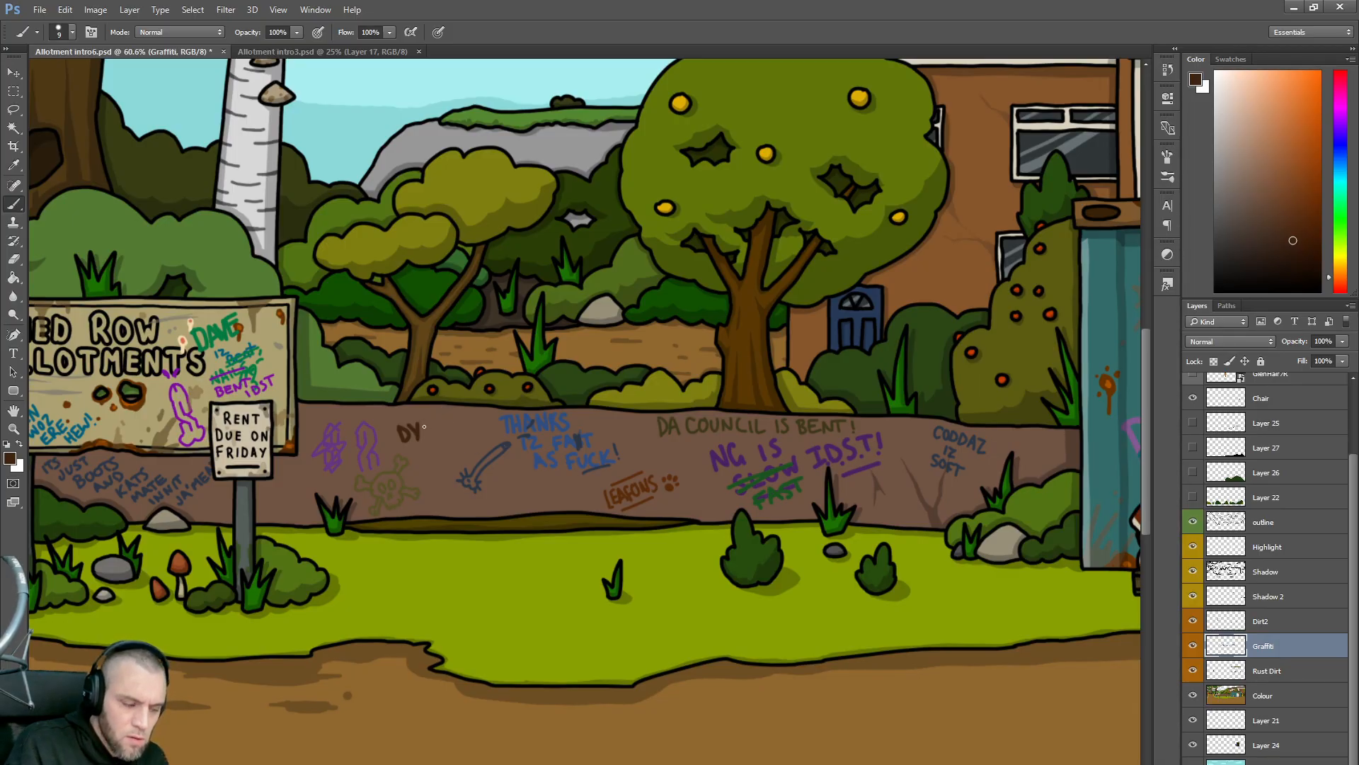
pyautogui.hotkey('ctrl', 'z')
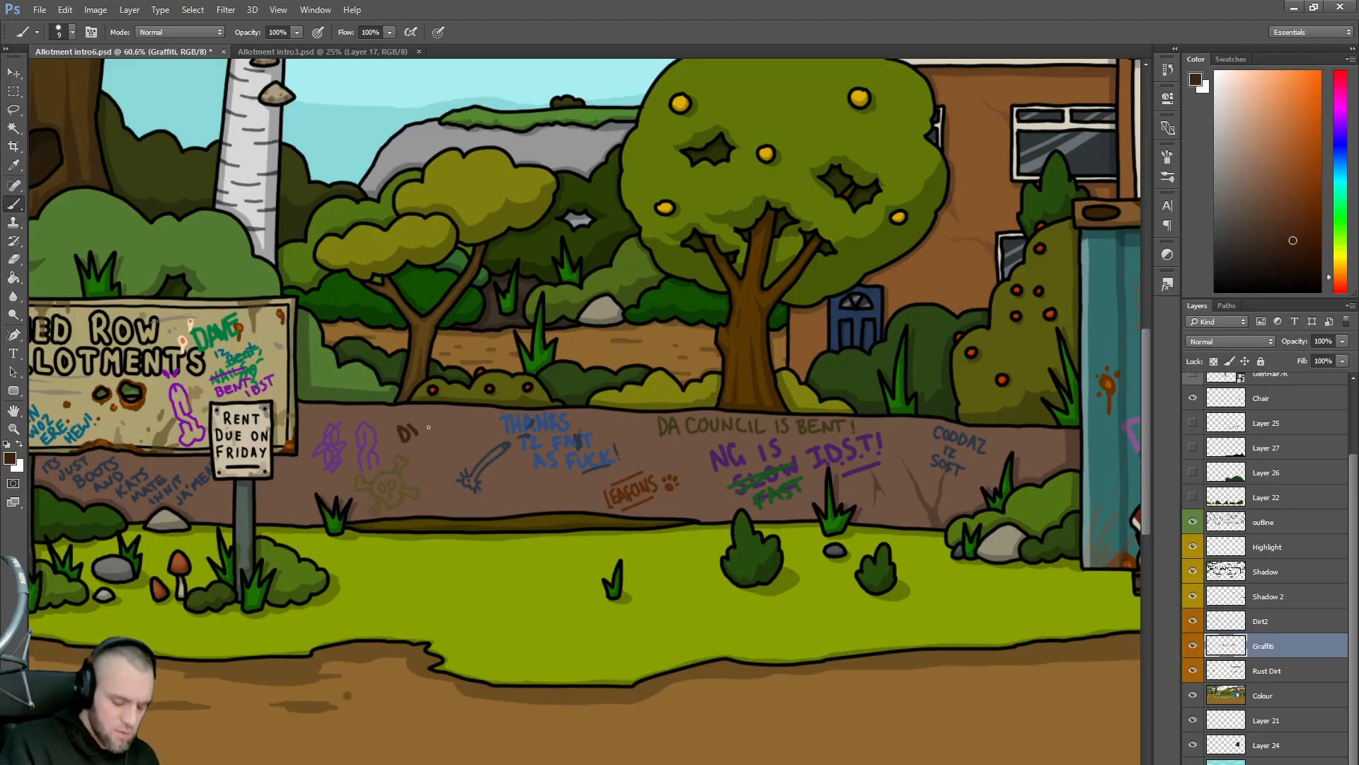
pyautogui.hotkey('ctrl', 'z')
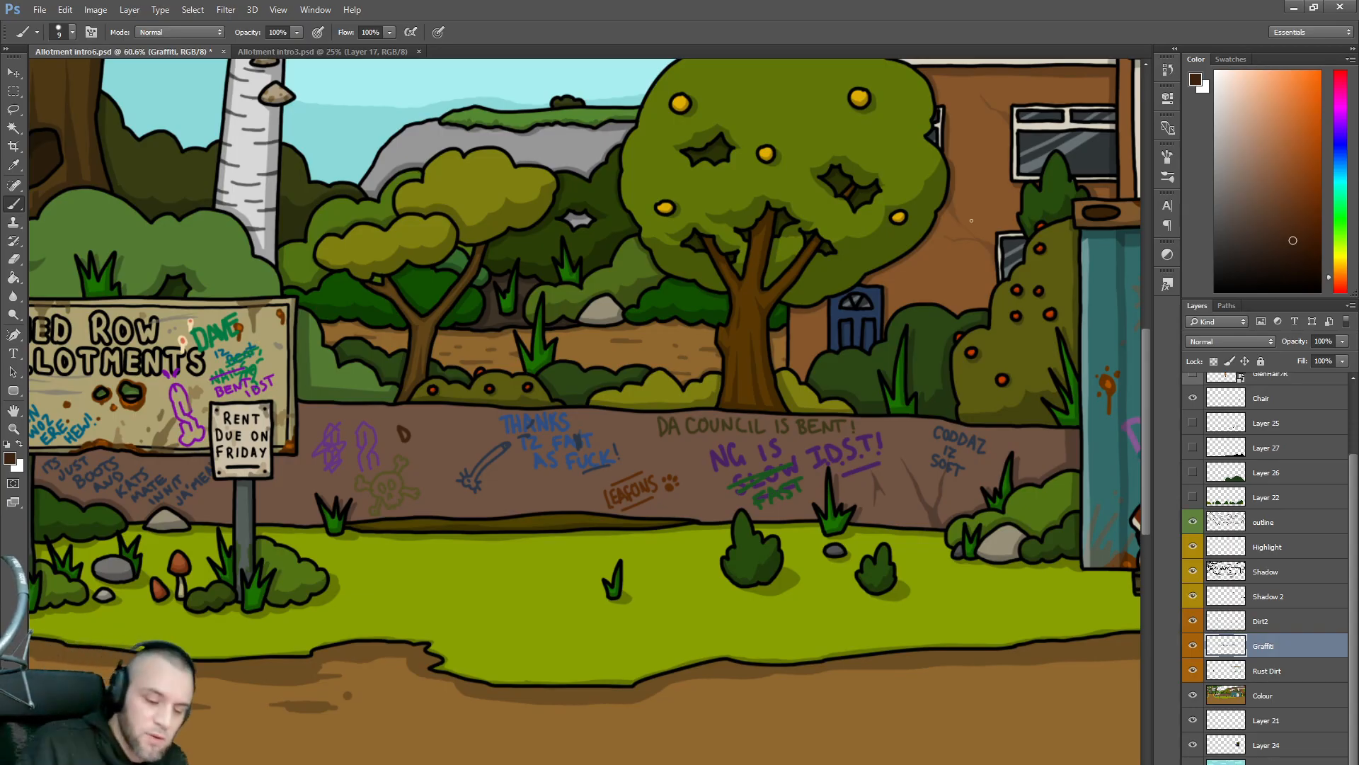
pyautogui.moveTo(415, 428)
pyautogui.mouseDown()
pyautogui.moveTo(443, 414)
pyautogui.moveTo(462, 422)
pyautogui.moveTo(456, 410)
pyautogui.moveTo(429, 450)
pyautogui.moveTo(491, 421)
pyautogui.moveTo(453, 458)
pyautogui.mouseUp()
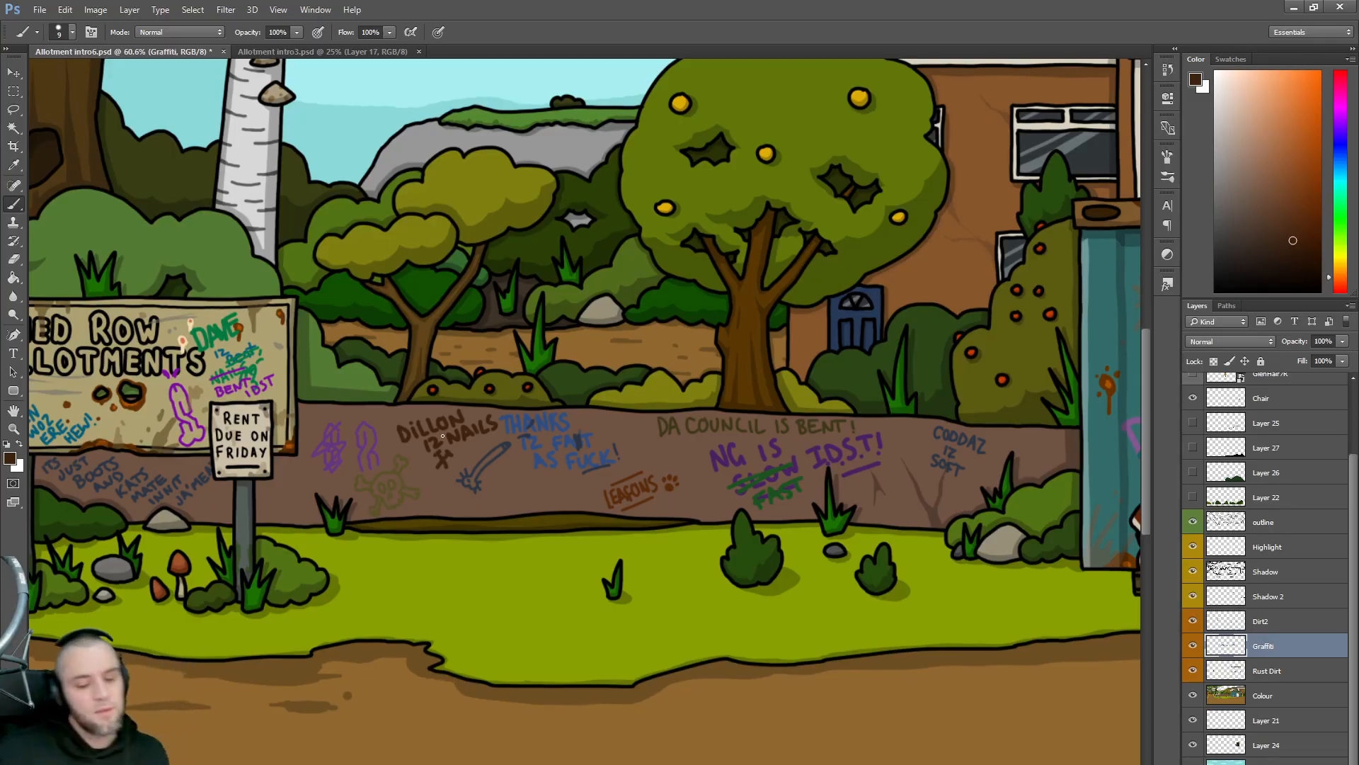
# - Paint two small rust-orange hearts on the wall, one beside the blue "THANKS" graffiti and one below it
pyautogui.moveTo(1305, 186); pyautogui.dragTo(1320, 182)
pyautogui.moveTo(628, 426); pyautogui.dragTo(631, 429)
pyautogui.click(522, 494)
pyautogui.moveTo(515, 482); pyautogui.dragTo(516, 494)
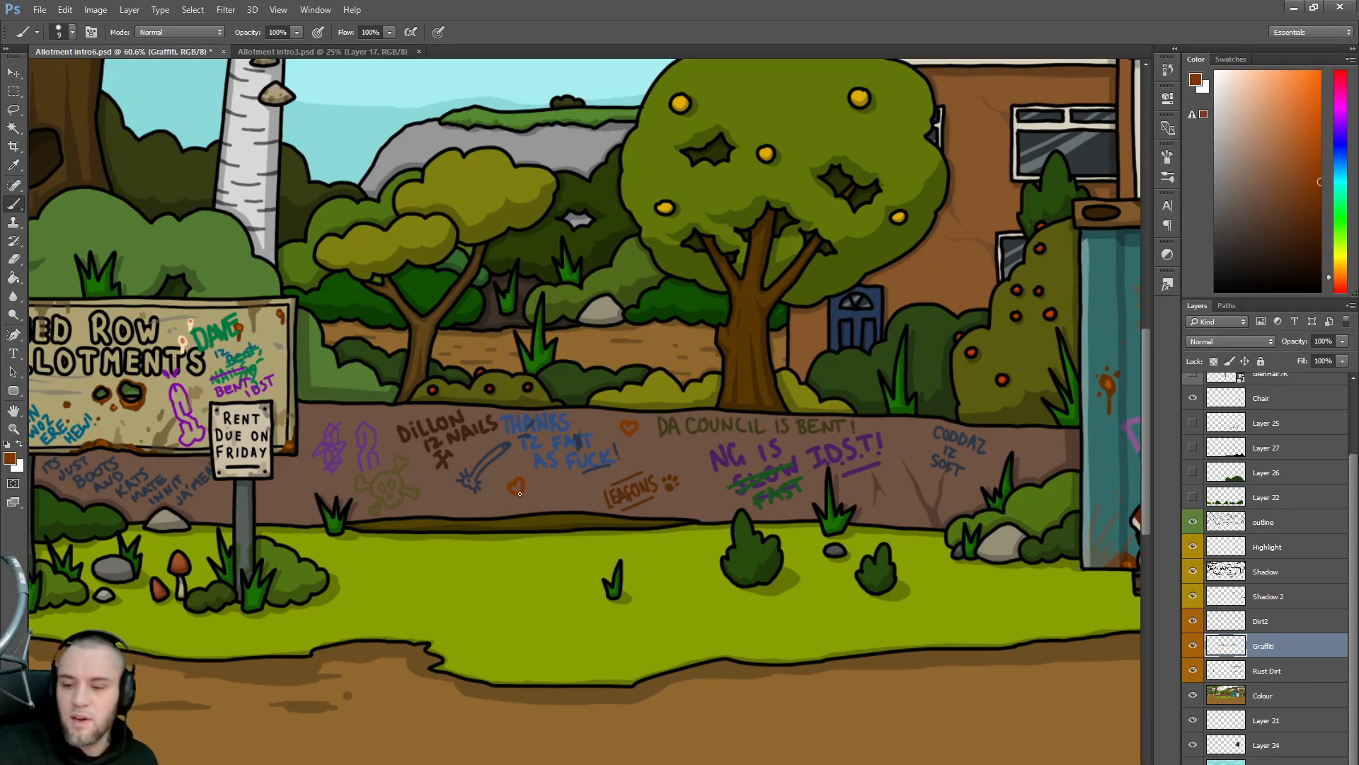
# - Extend both hearts with rounded shapes in a slightly darker brown and add a similar doodle below the dark brown "IZ NAILS" lettering
pyautogui.click(1292, 205)
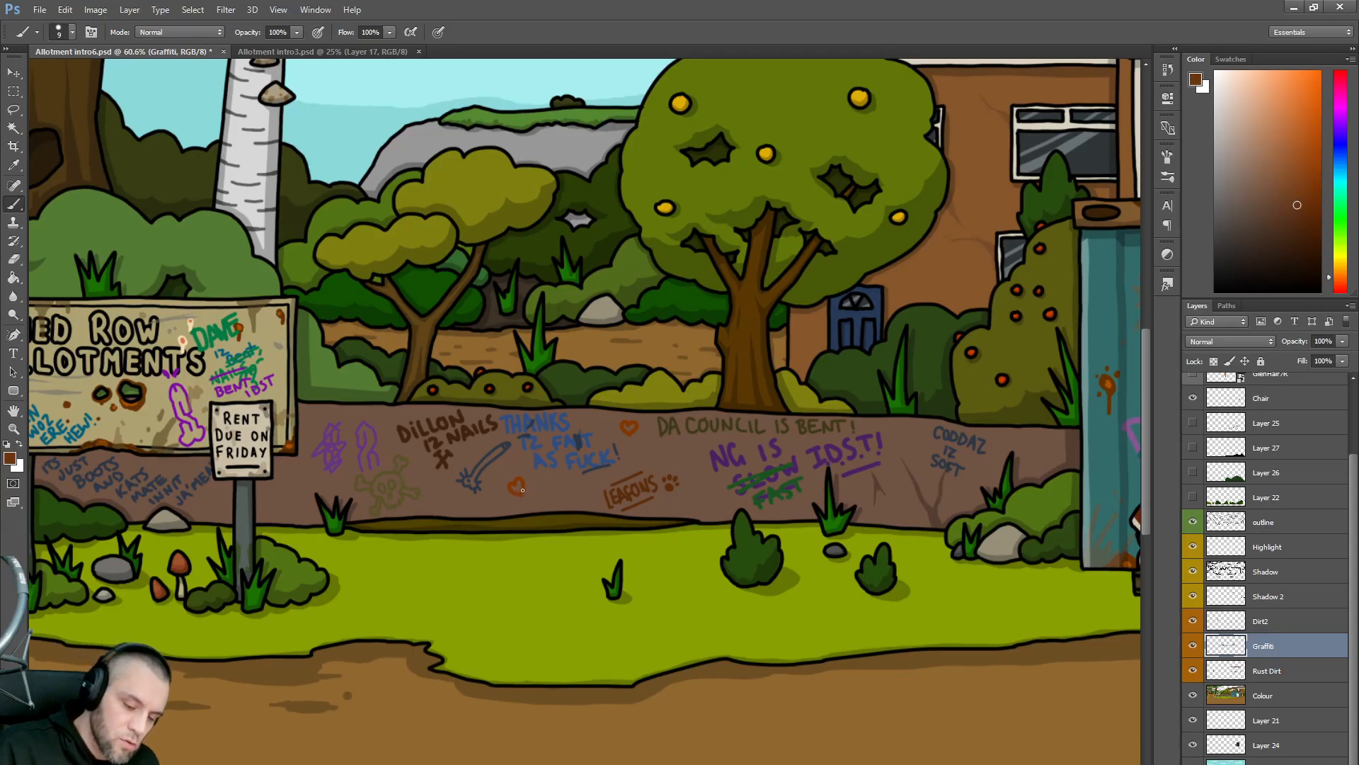
pyautogui.moveTo(507, 508); pyautogui.dragTo(513, 496)
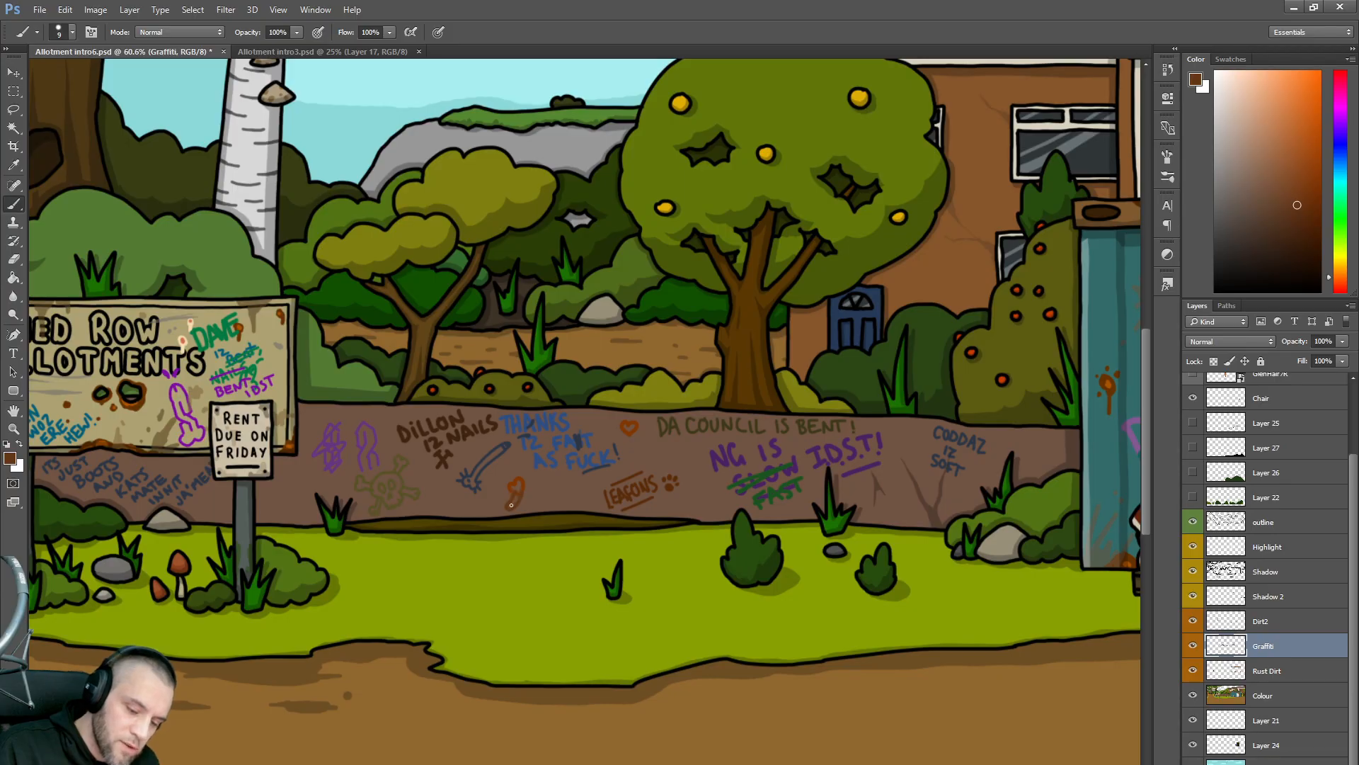
pyautogui.moveTo(617, 439); pyautogui.dragTo(623, 430)
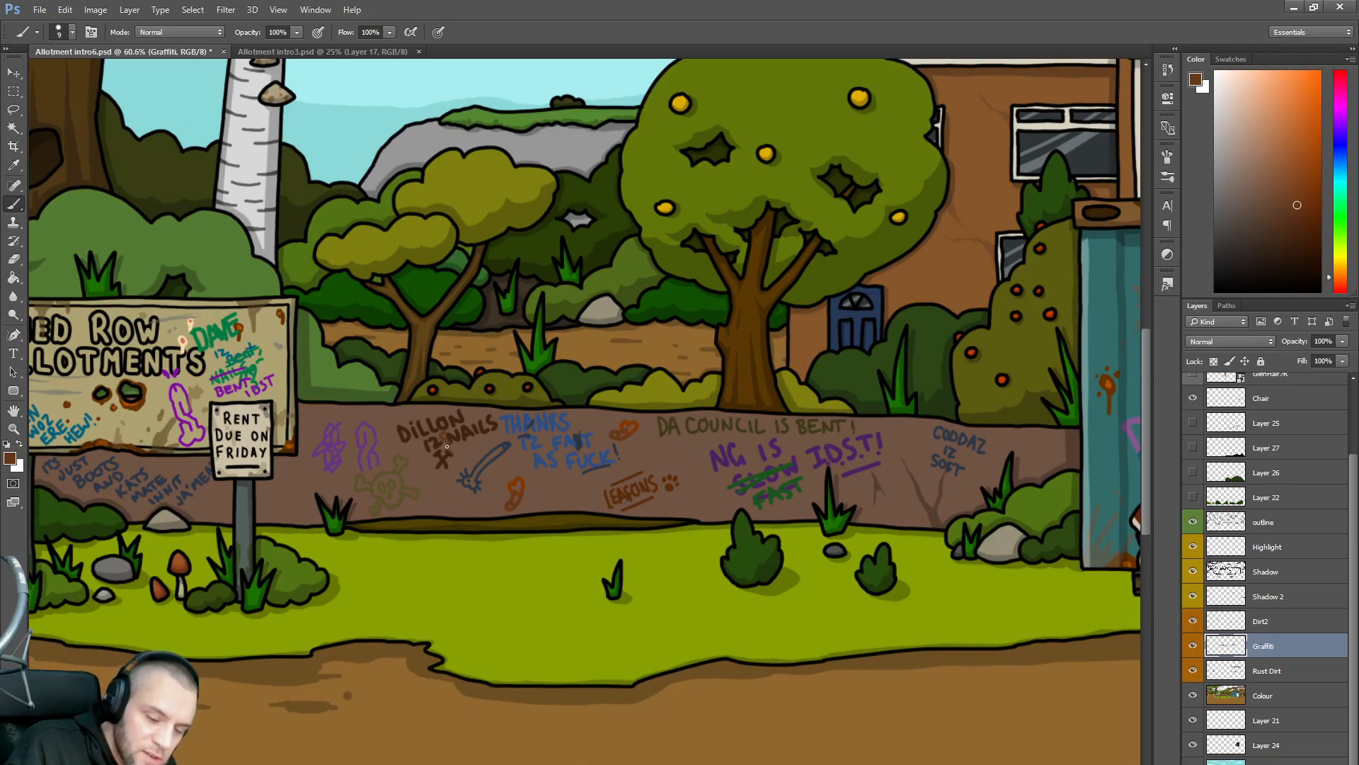
pyautogui.moveTo(466, 456)
pyautogui.mouseDown()
pyautogui.moveTo(486, 439)
pyautogui.moveTo(476, 452)
pyautogui.mouseUp()
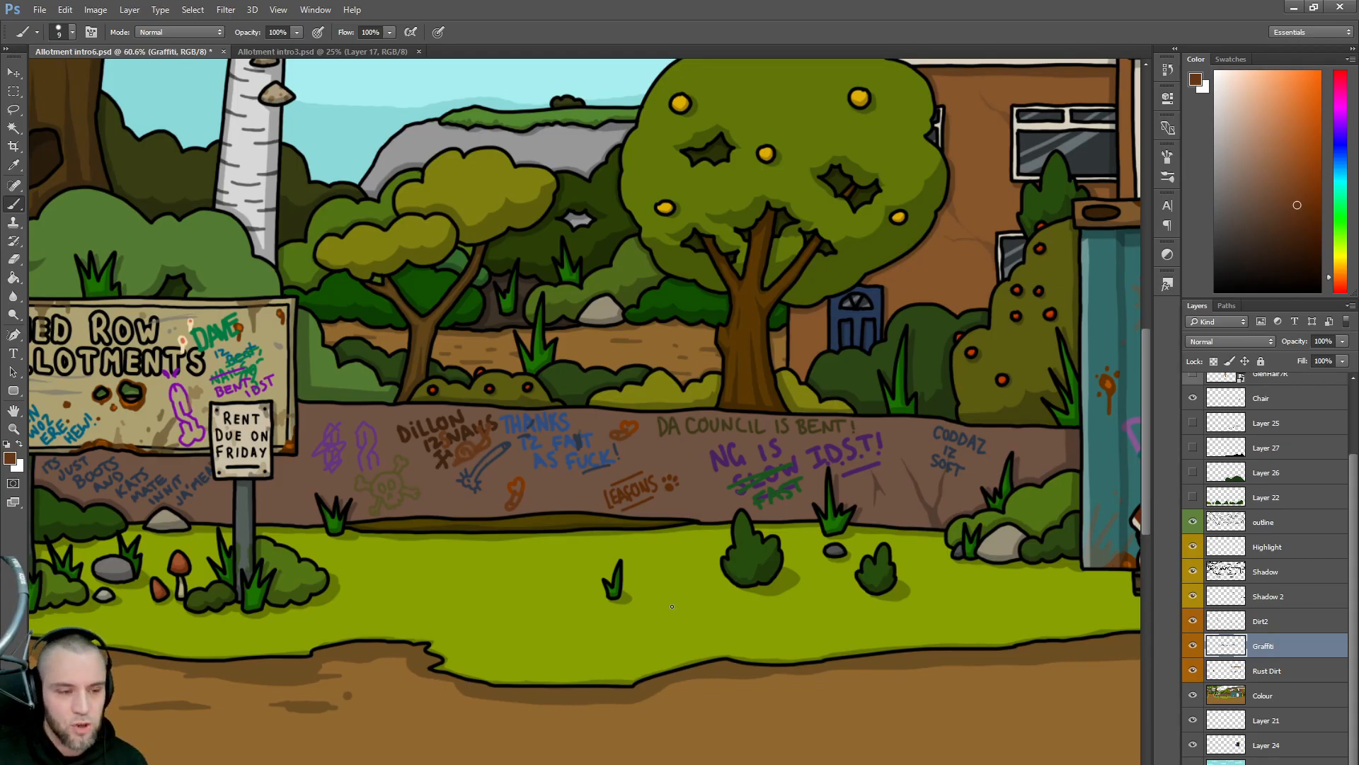
# - On the Shadow layer, paint black shading along the base of the wall with a size 20 brush
pyautogui.click(1271, 578)
pyautogui.press('d')
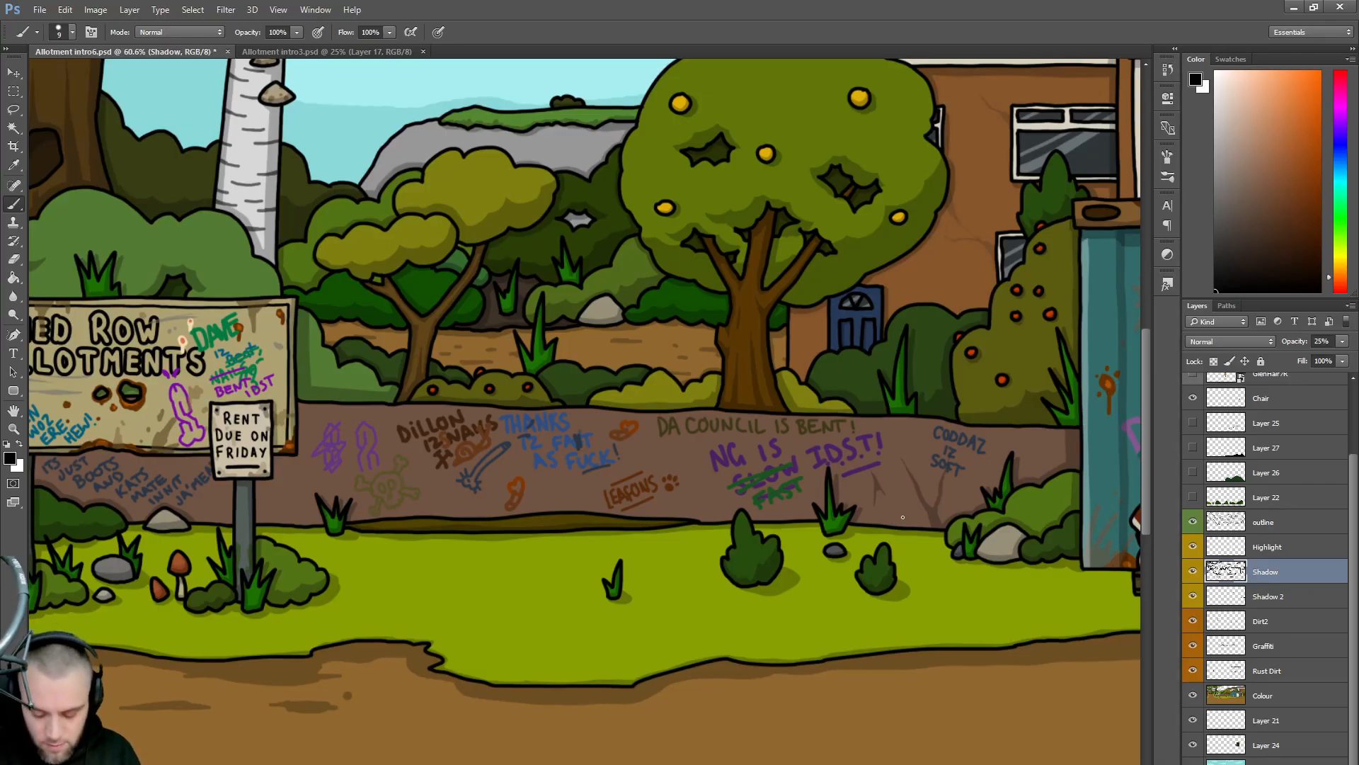
pyautogui.press(']')
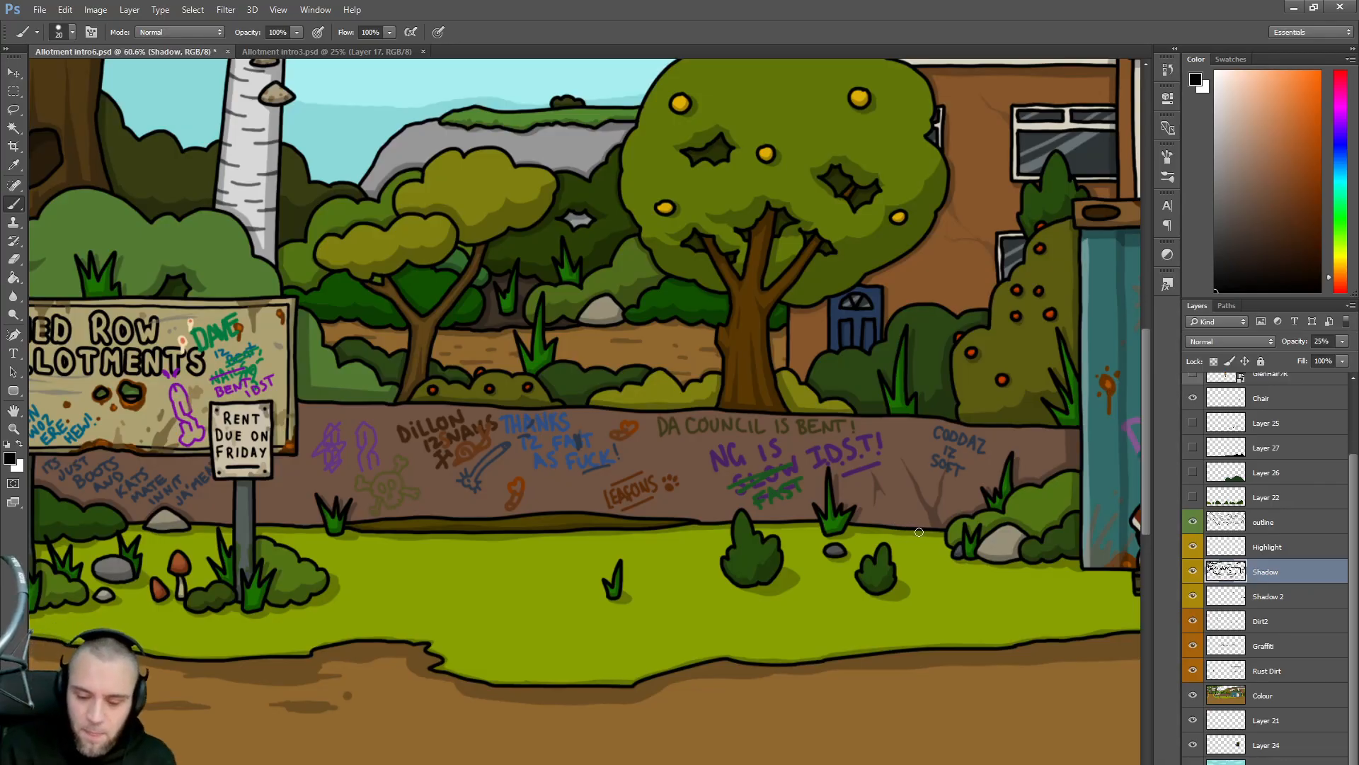
pyautogui.moveTo(921, 526); pyautogui.dragTo(841, 525)
pyautogui.moveTo(700, 523); pyautogui.dragTo(829, 518)
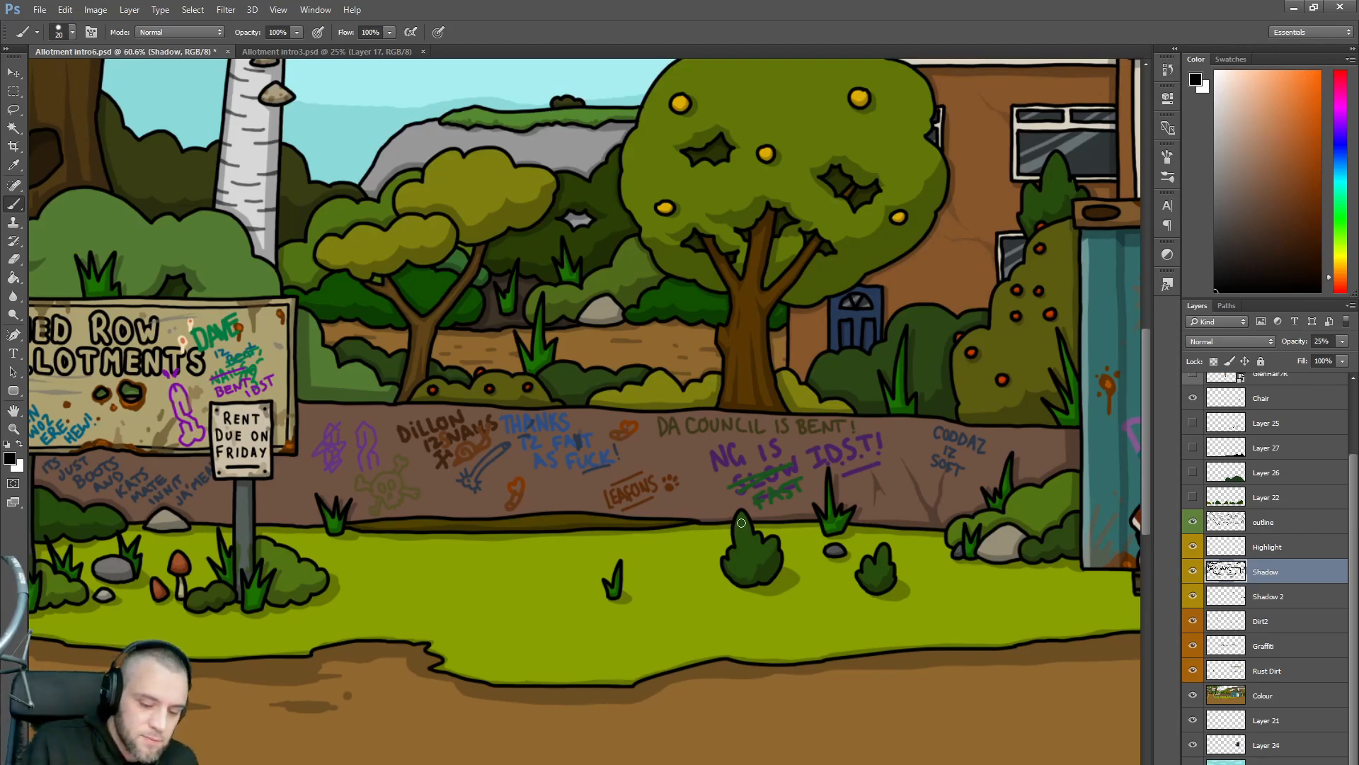
pyautogui.moveTo(255, 524); pyautogui.dragTo(320, 524)
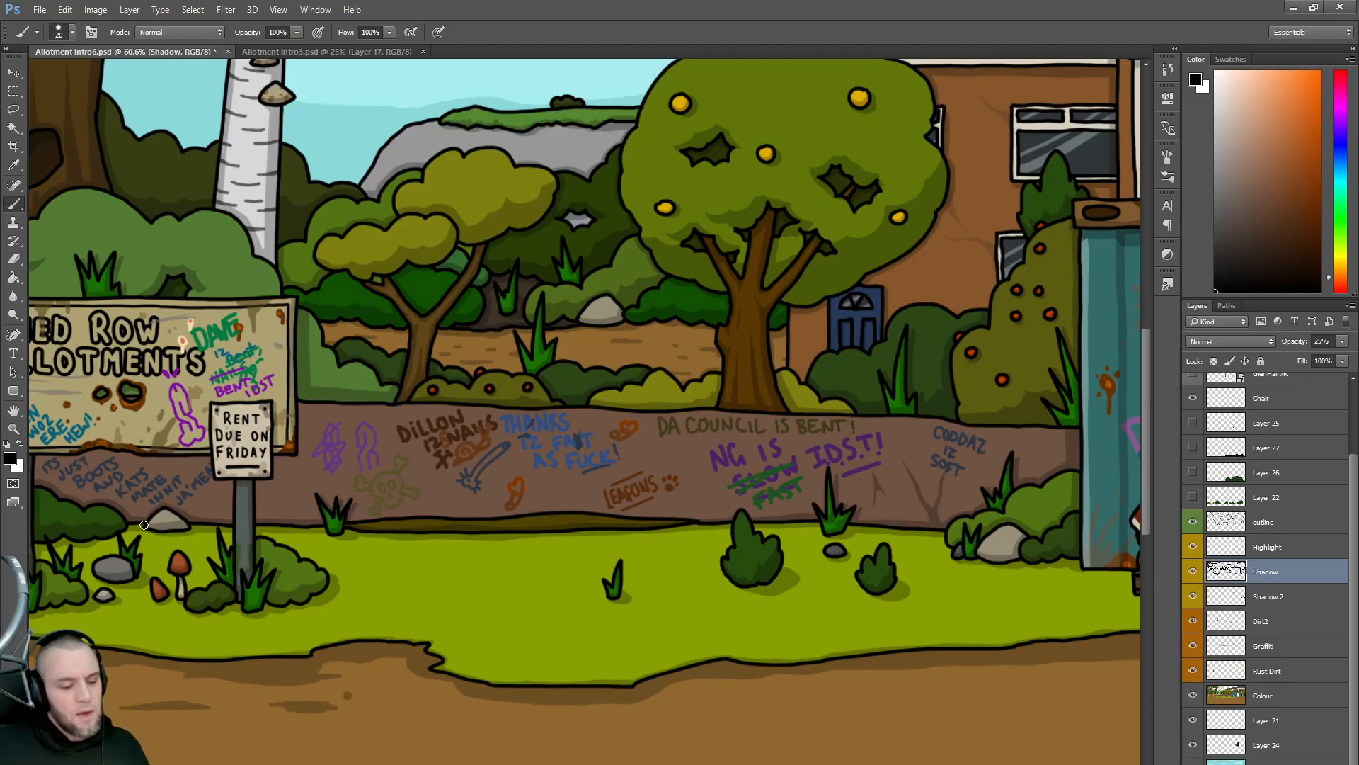
# - Reduce the brush size to 10 and draw thin shadow cracks on the wall around the blue graffiti and below it
pyautogui.press('[')
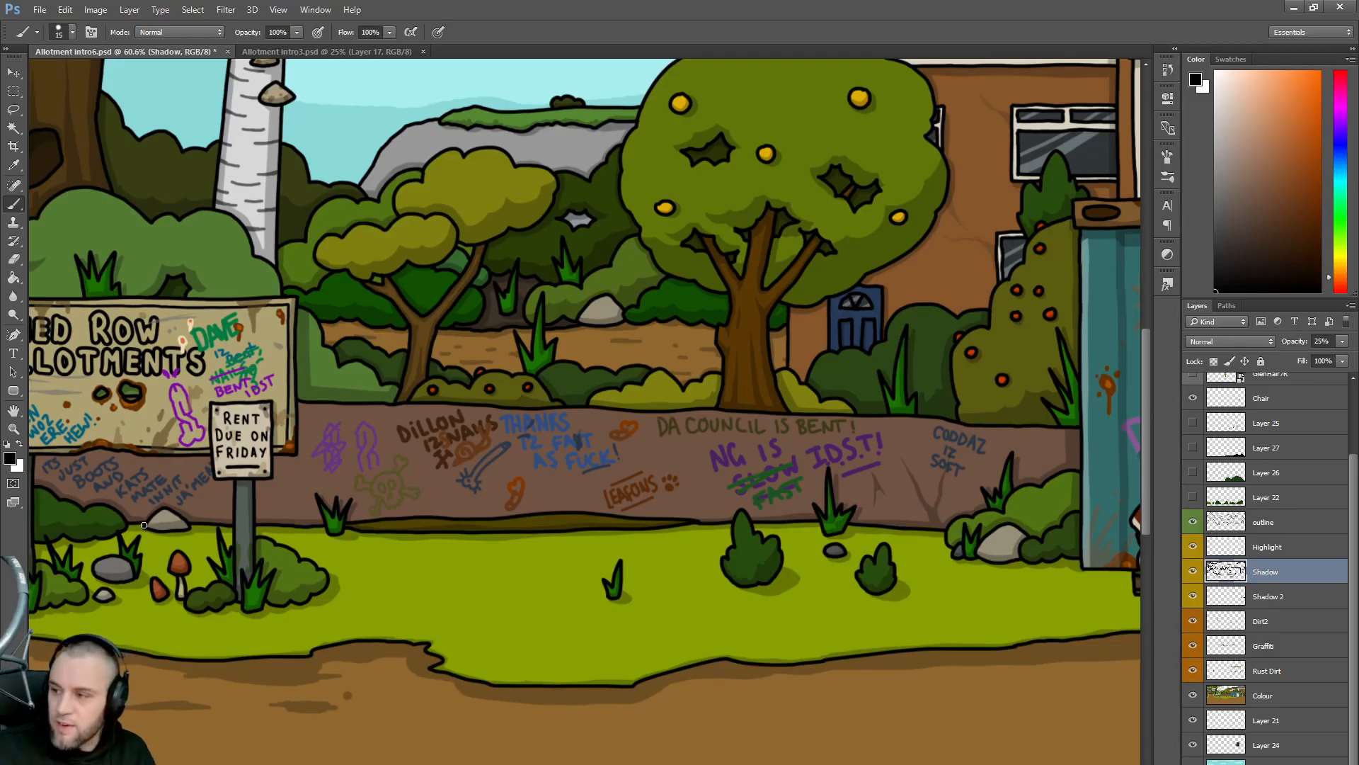
pyautogui.press('[')
pyautogui.moveTo(555, 512)
pyautogui.mouseDown()
pyautogui.moveTo(569, 486)
pyautogui.moveTo(560, 500)
pyautogui.mouseUp()
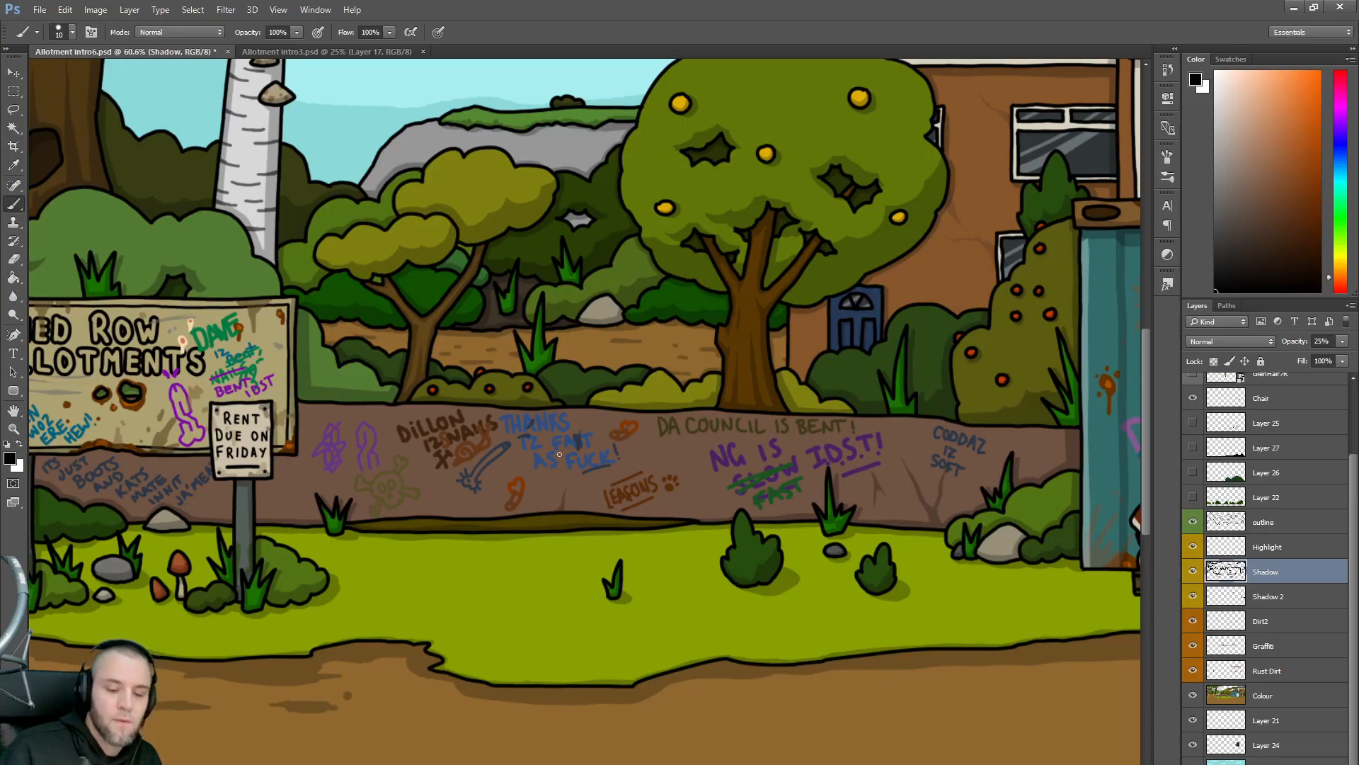
pyautogui.moveTo(537, 414); pyautogui.dragTo(579, 485)
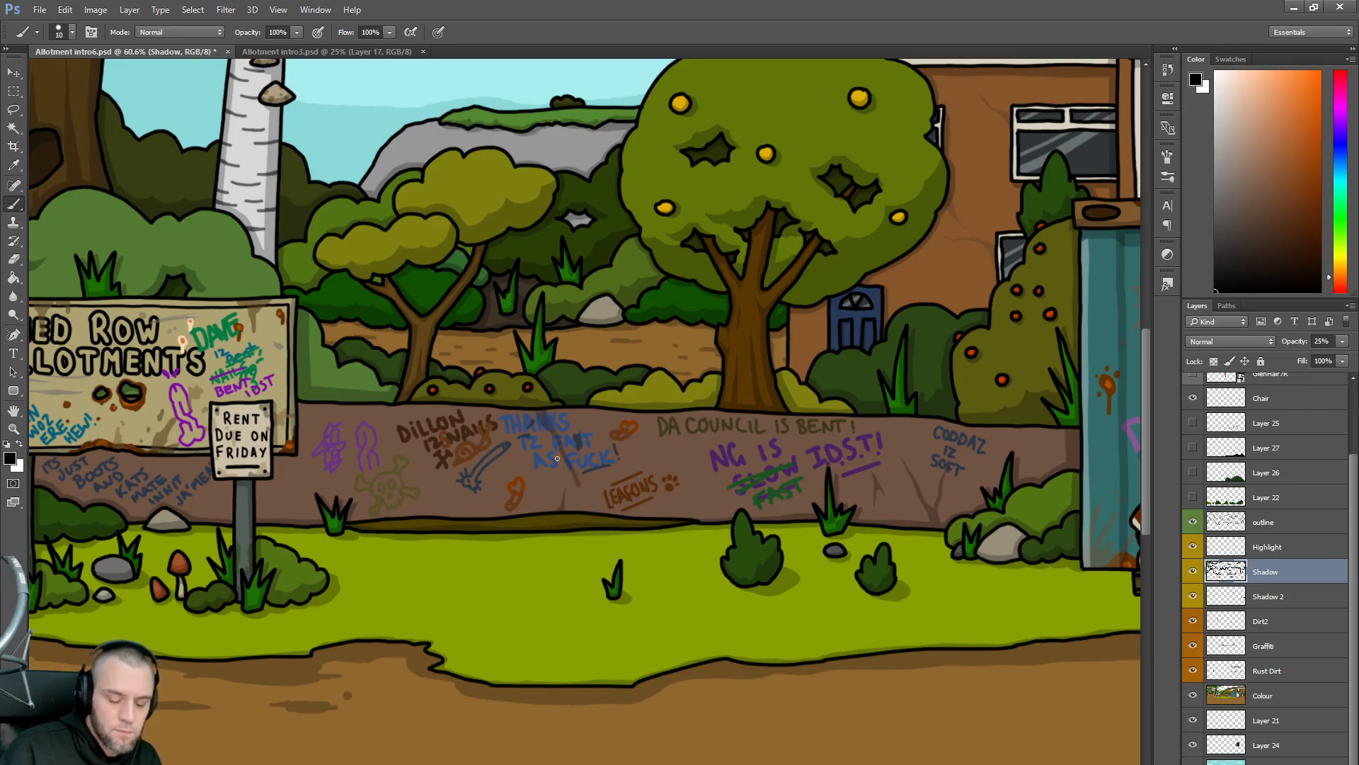
pyautogui.moveTo(558, 434); pyautogui.dragTo(578, 486)
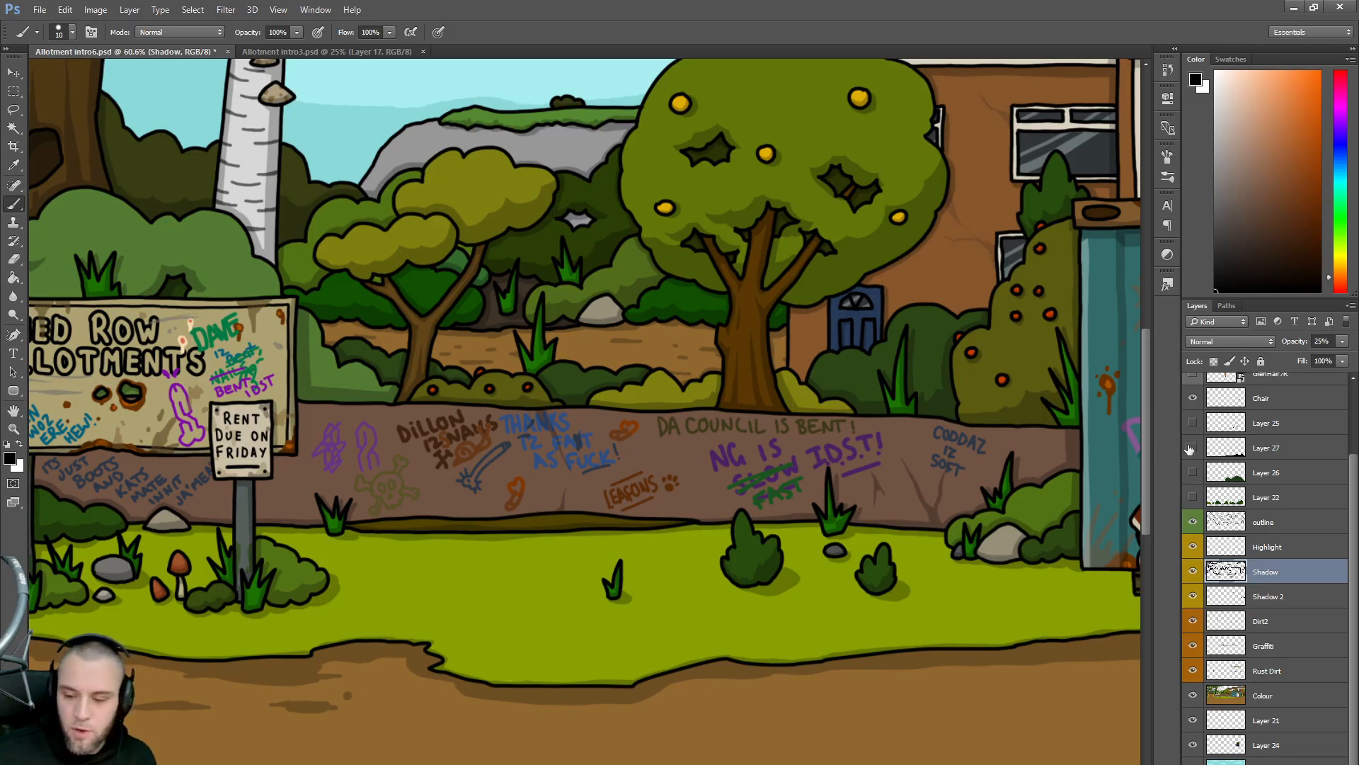
# - Look over the sky, trees, sign and gate area of the scene for spots needing more detail
pyautogui.moveTo(1148, 461); pyautogui.dragTo(1148, 368)
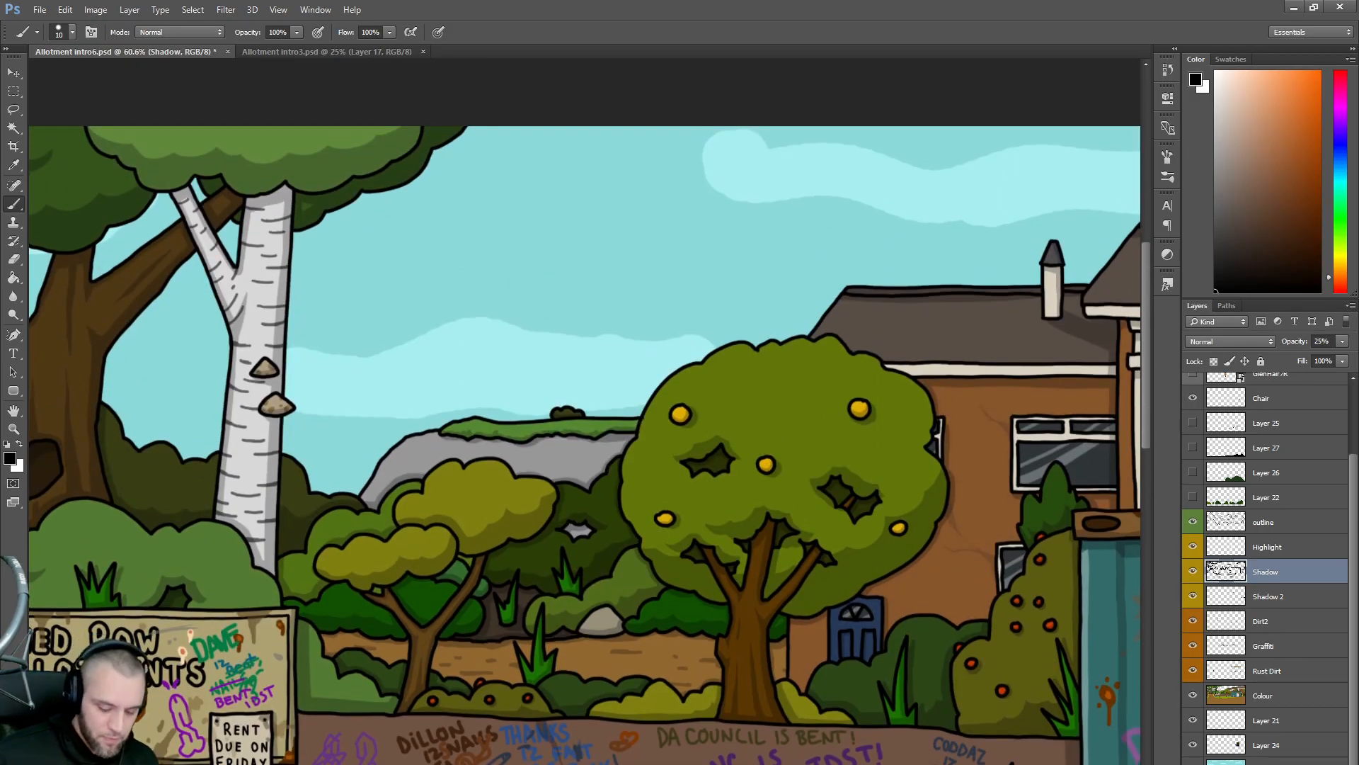
pyautogui.hscroll(-5, 585, 445)
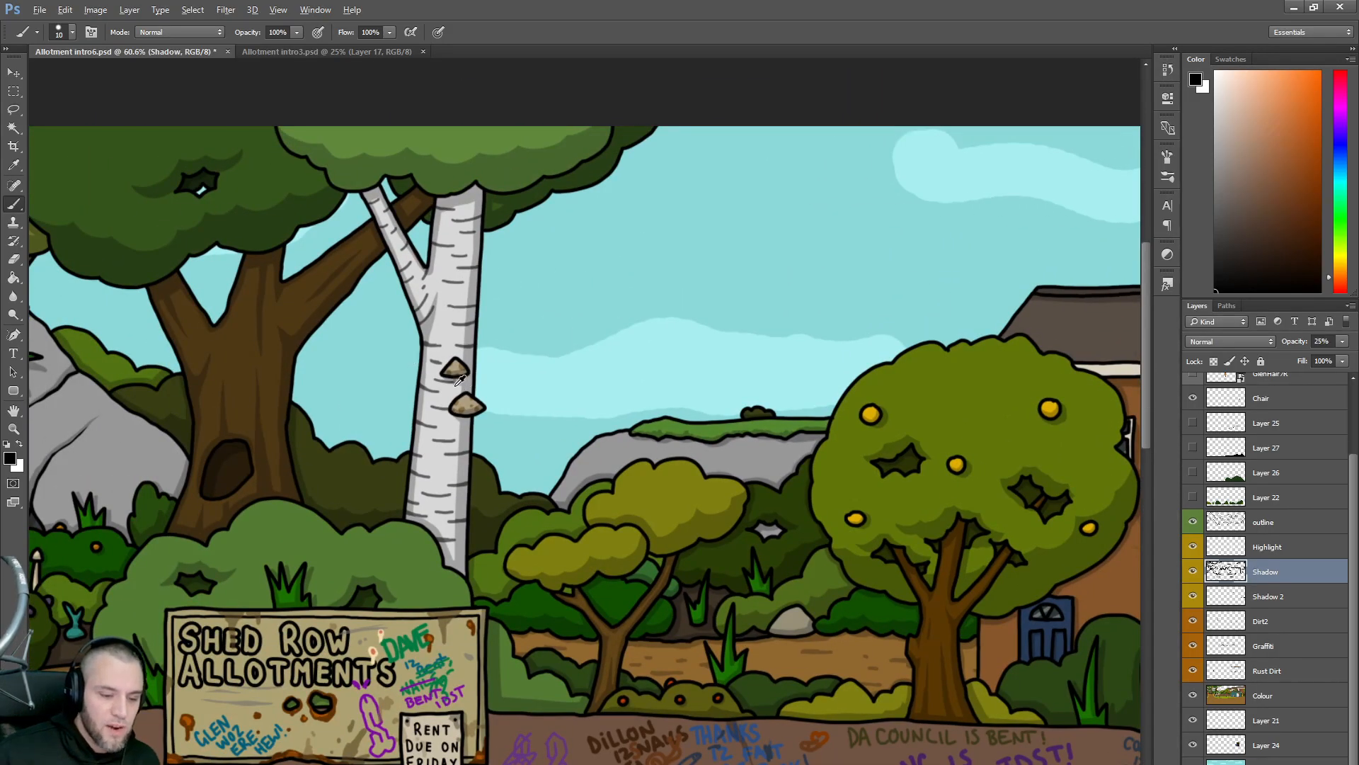
pyautogui.scroll(4, 457, 385)
pyautogui.scroll(3, 458, 383)
pyautogui.scroll(-8, 463, 382)
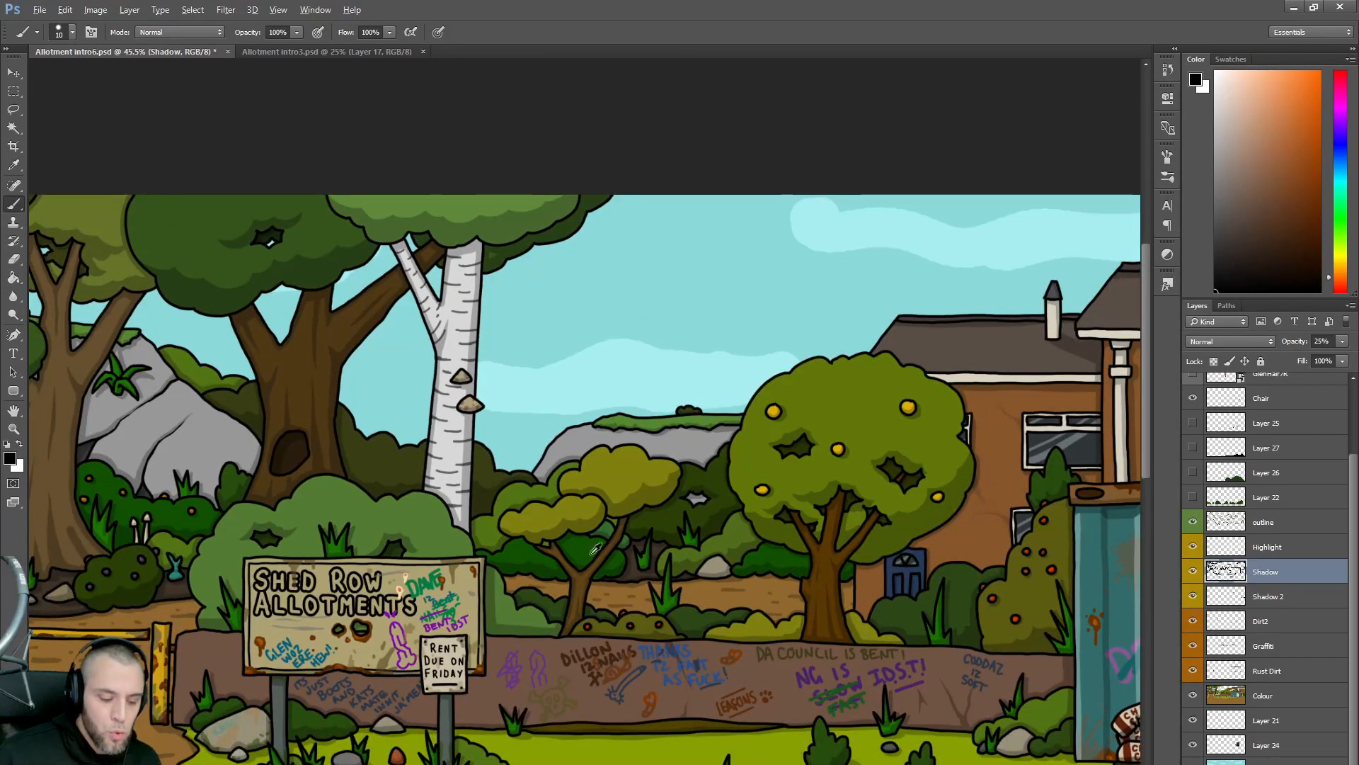
pyautogui.hscroll(-8, 585, 439)
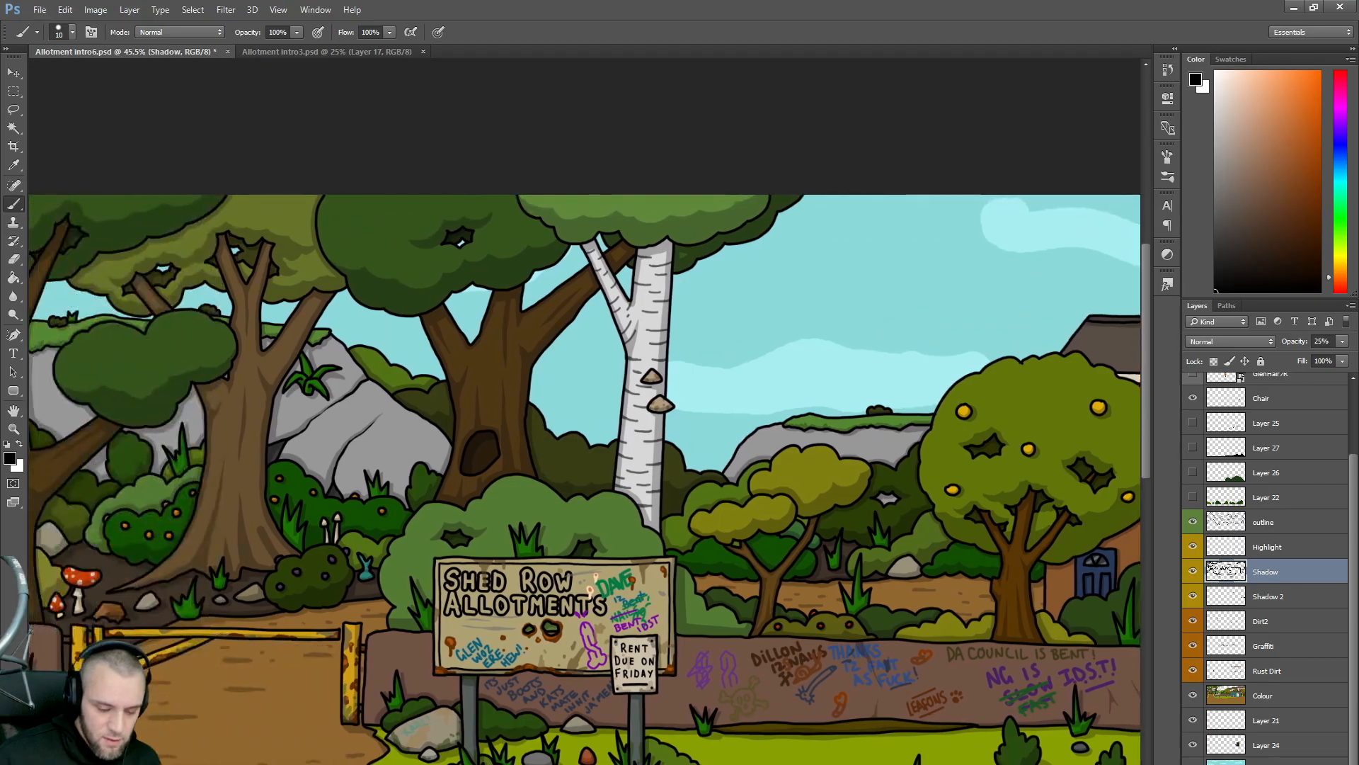
pyautogui.hscroll(-6, 650, 711)
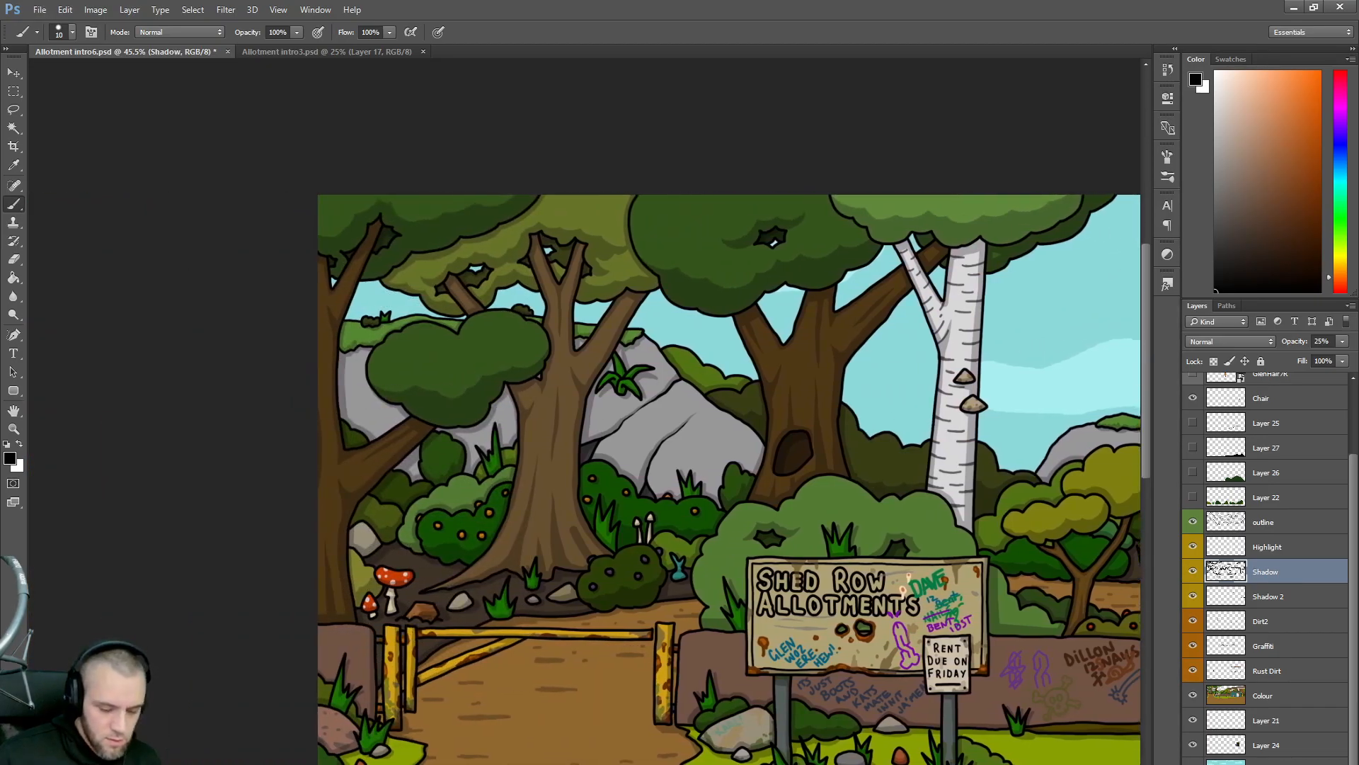
pyautogui.scroll(3, 650, 712)
pyautogui.scroll(2, 650, 712)
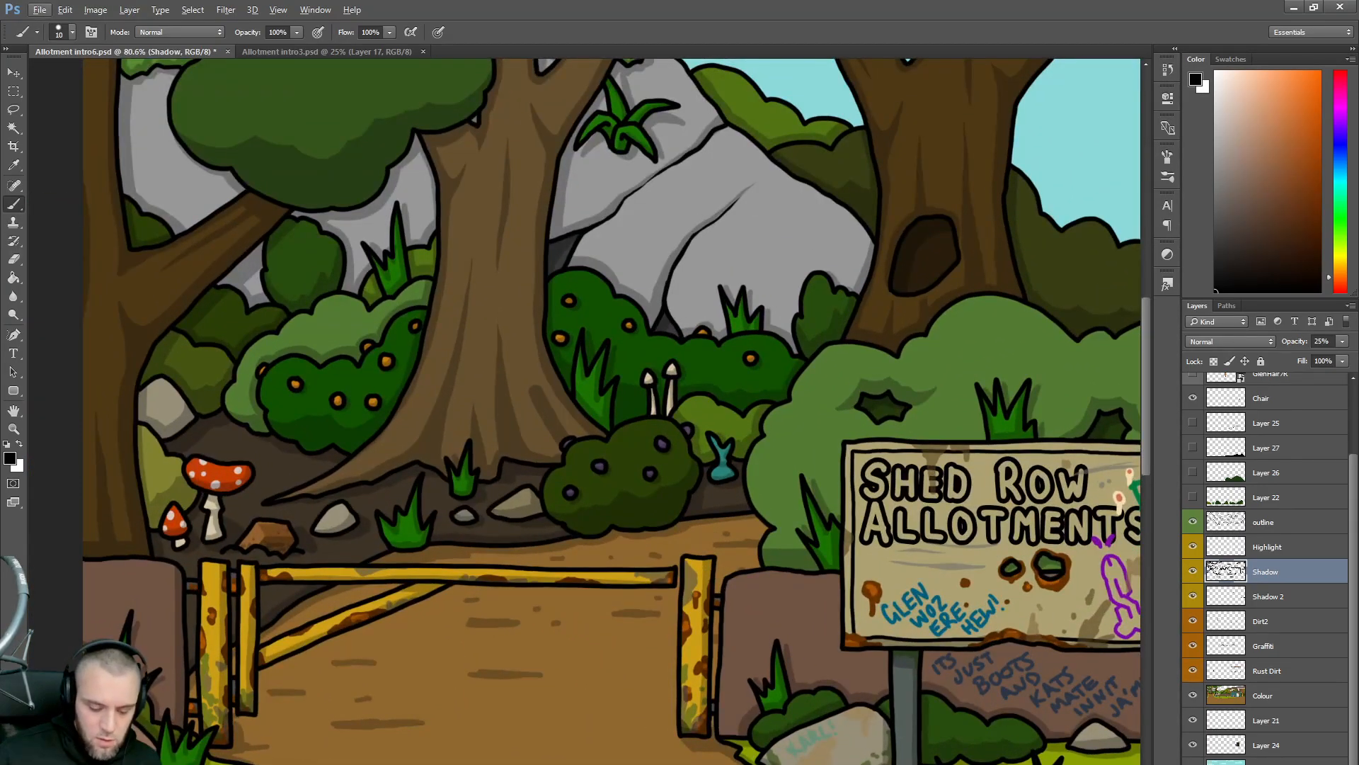
# - On the Graffiti layer, write a first name and "PRETENDS TO LIKE STEAK" on the wall beside the gate with a size 5 dark blue brush
pyautogui.hscroll(2, 583, 410)
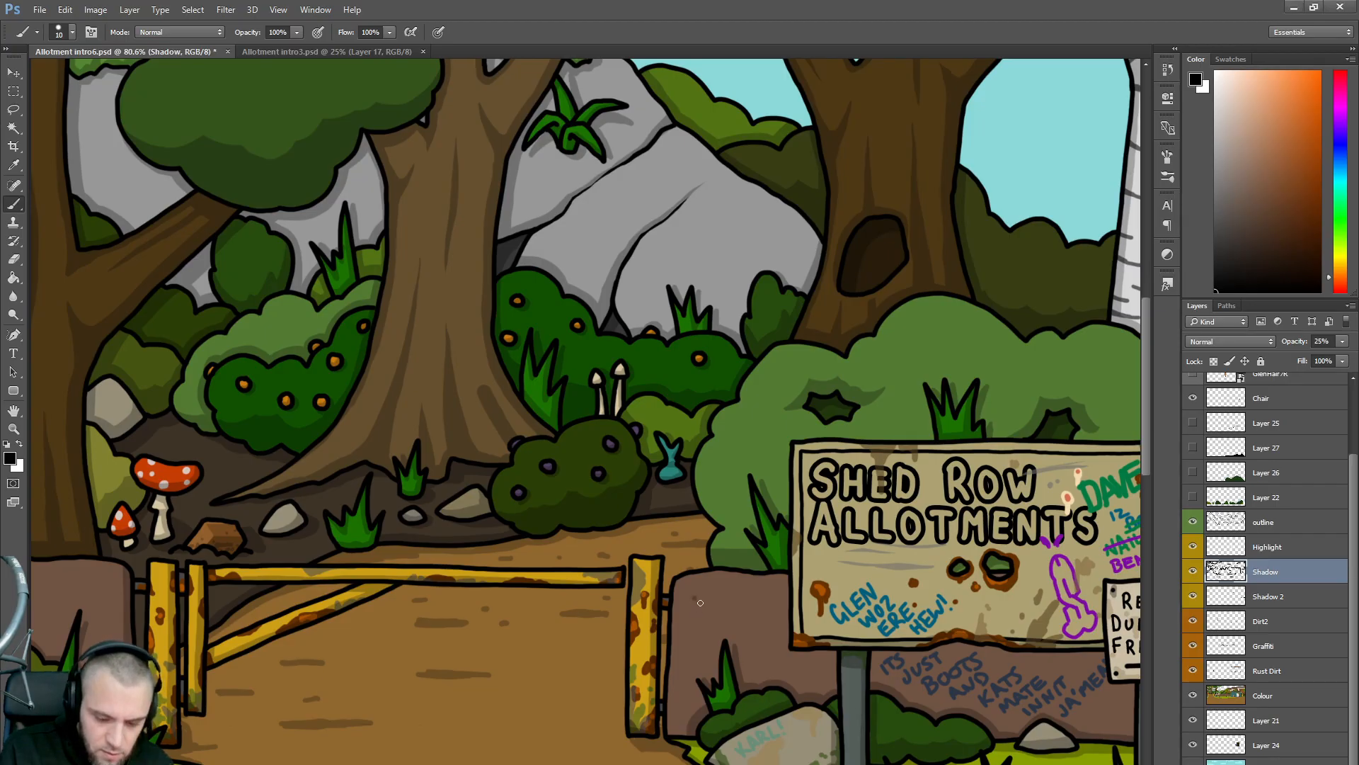
pyautogui.click(1273, 644)
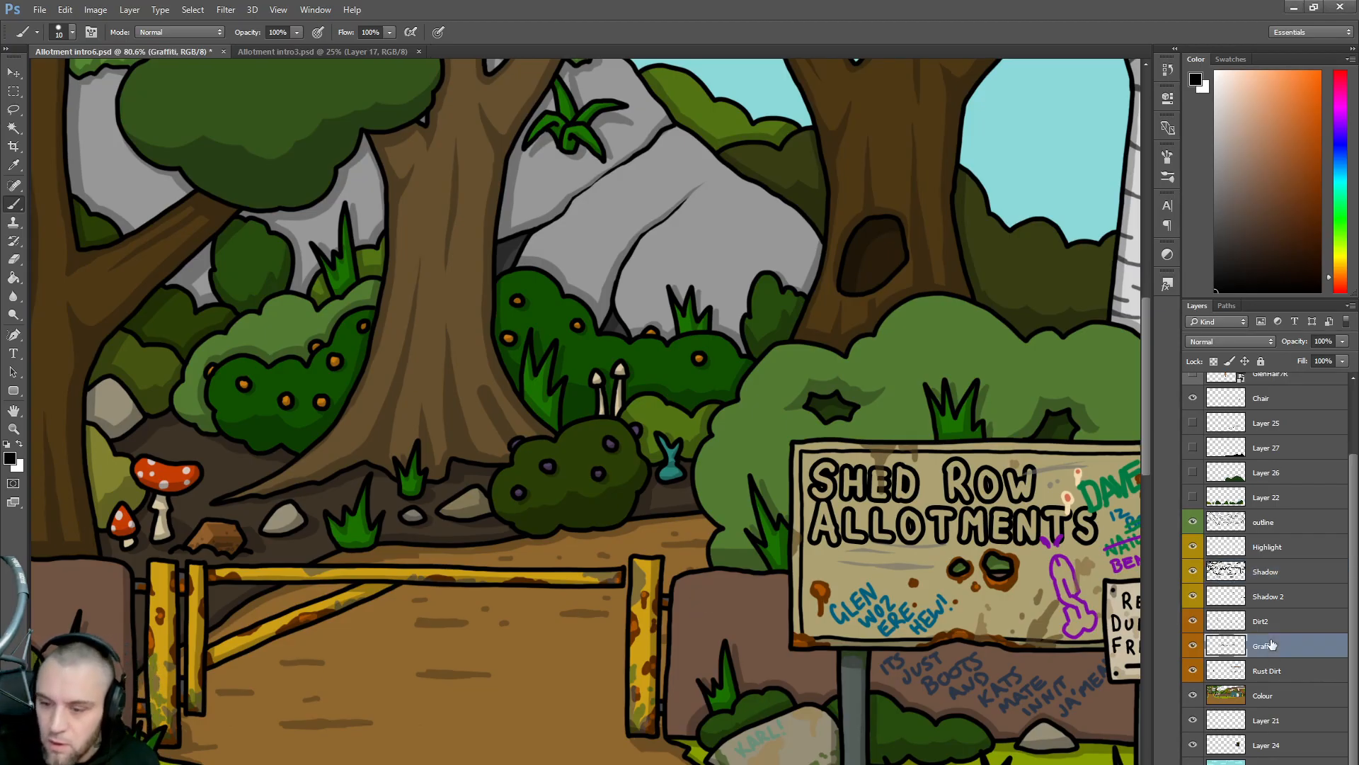
pyautogui.click(1345, 160)
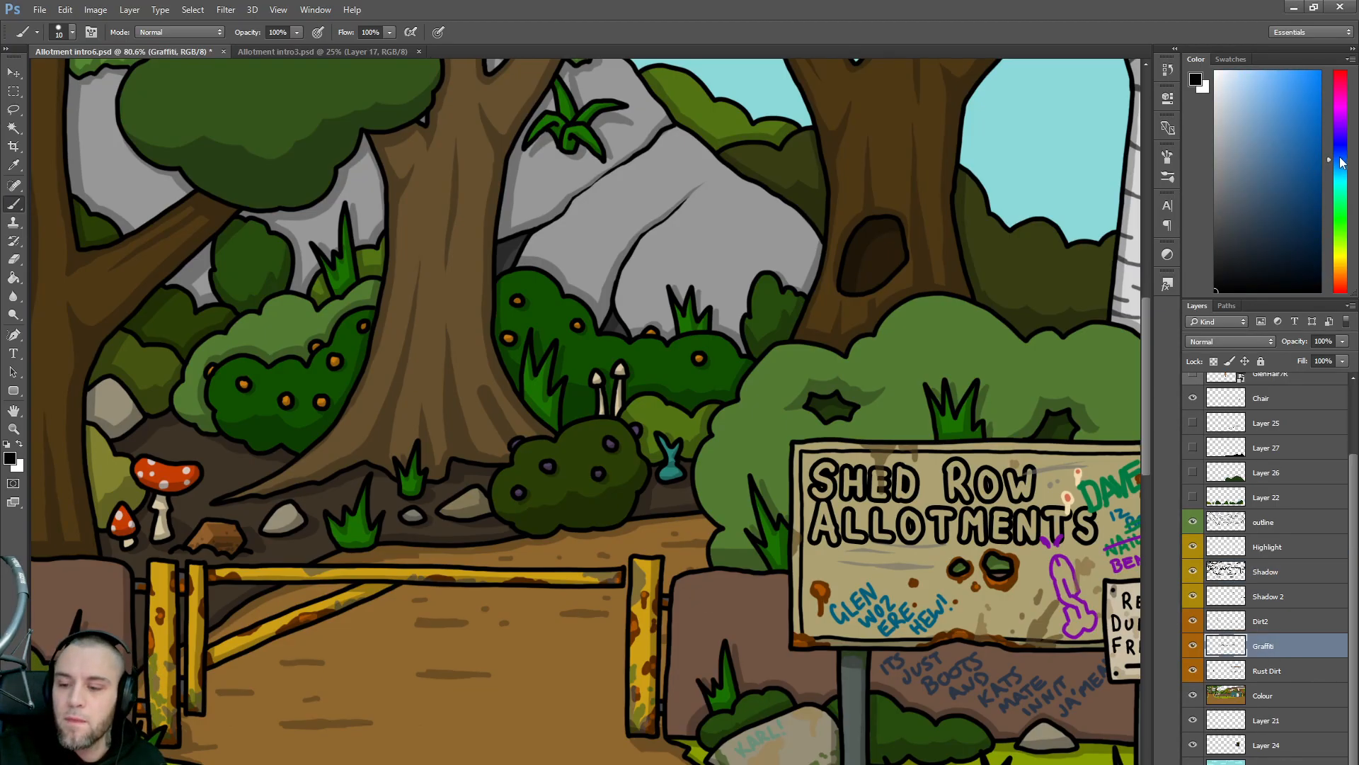
pyautogui.click(1271, 206)
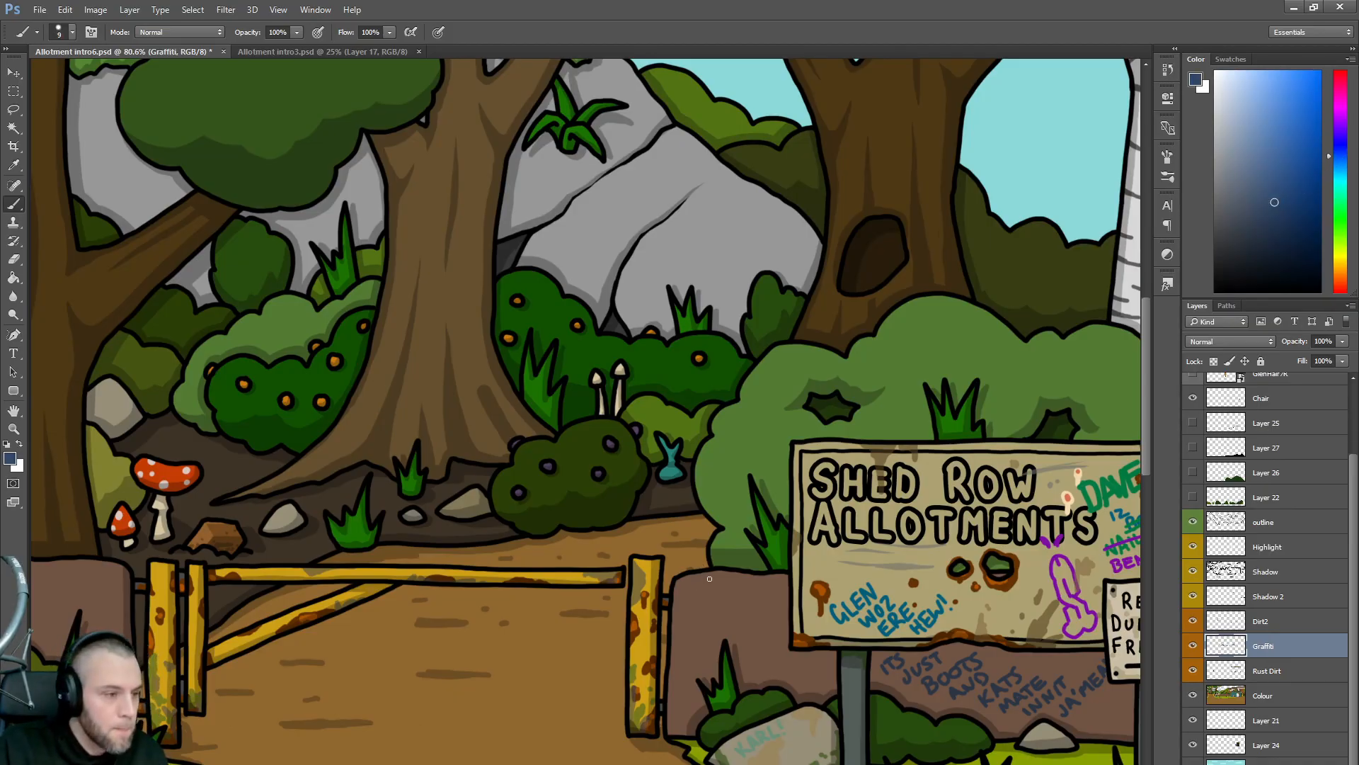
pyautogui.press('[')
pyautogui.press('[')
pyautogui.press('[')
pyautogui.press('[')
pyautogui.press('[')
pyautogui.moveTo(687, 590)
pyautogui.mouseDown()
pyautogui.moveTo(691, 607)
pyautogui.moveTo(695, 587)
pyautogui.moveTo(701, 604)
pyautogui.moveTo(728, 593)
pyautogui.moveTo(692, 629)
pyautogui.moveTo(753, 597)
pyautogui.mouseUp()
pyautogui.moveTo(774, 587); pyautogui.dragTo(764, 602)
pyautogui.moveTo(686, 638)
pyautogui.mouseDown()
pyautogui.moveTo(689, 650)
pyautogui.moveTo(693, 634)
pyautogui.moveTo(749, 634)
pyautogui.moveTo(756, 616)
pyautogui.moveTo(762, 642)
pyautogui.mouseUp()
pyautogui.moveTo(759, 632); pyautogui.dragTo(765, 635)
pyautogui.moveTo(762, 642); pyautogui.dragTo(770, 639)
pyautogui.moveTo(771, 628)
pyautogui.mouseDown()
pyautogui.moveTo(779, 637)
pyautogui.moveTo(787, 624)
pyautogui.mouseUp()
pyautogui.moveTo(787, 622); pyautogui.dragTo(795, 632)
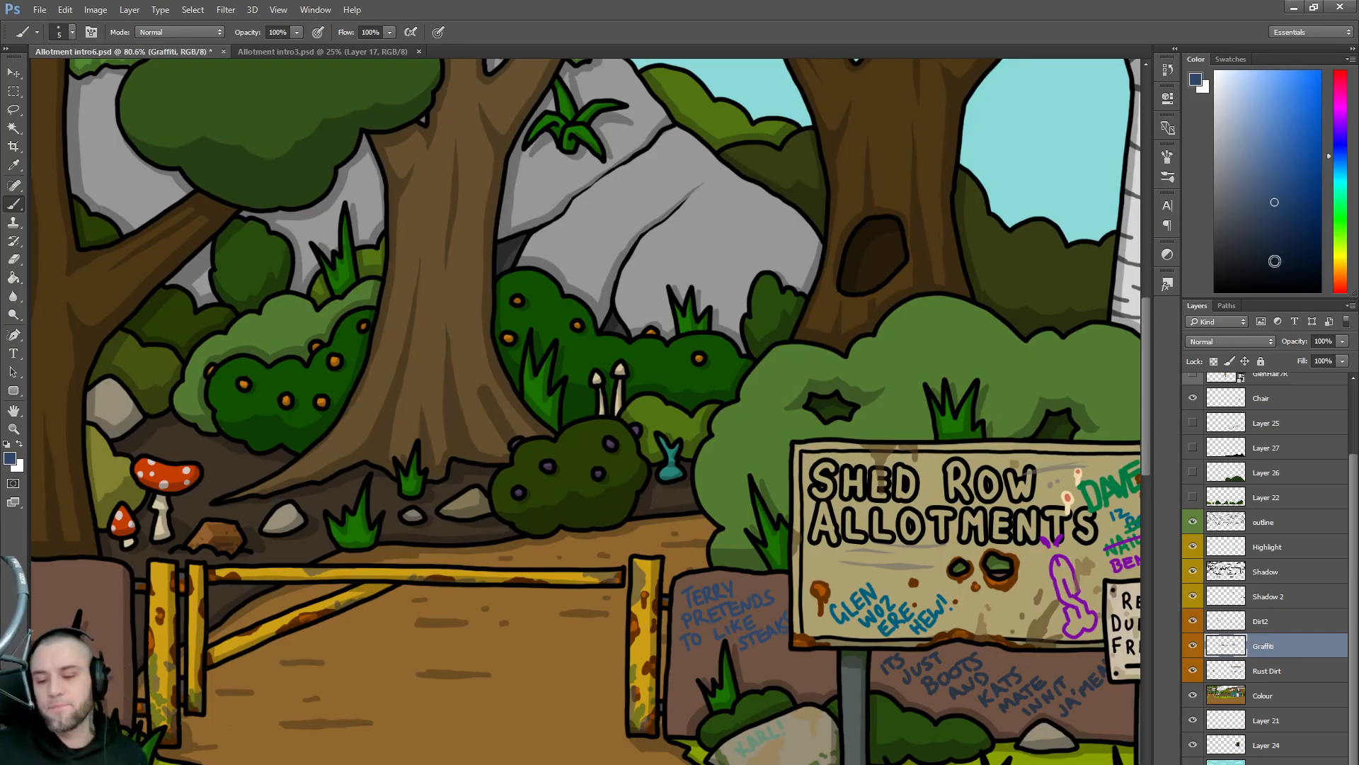
# - Write a one-line taunt in greyish blue along the lower wall, from the skull drawing to the "LEAGONS" graffiti
pyautogui.click(1256, 214)
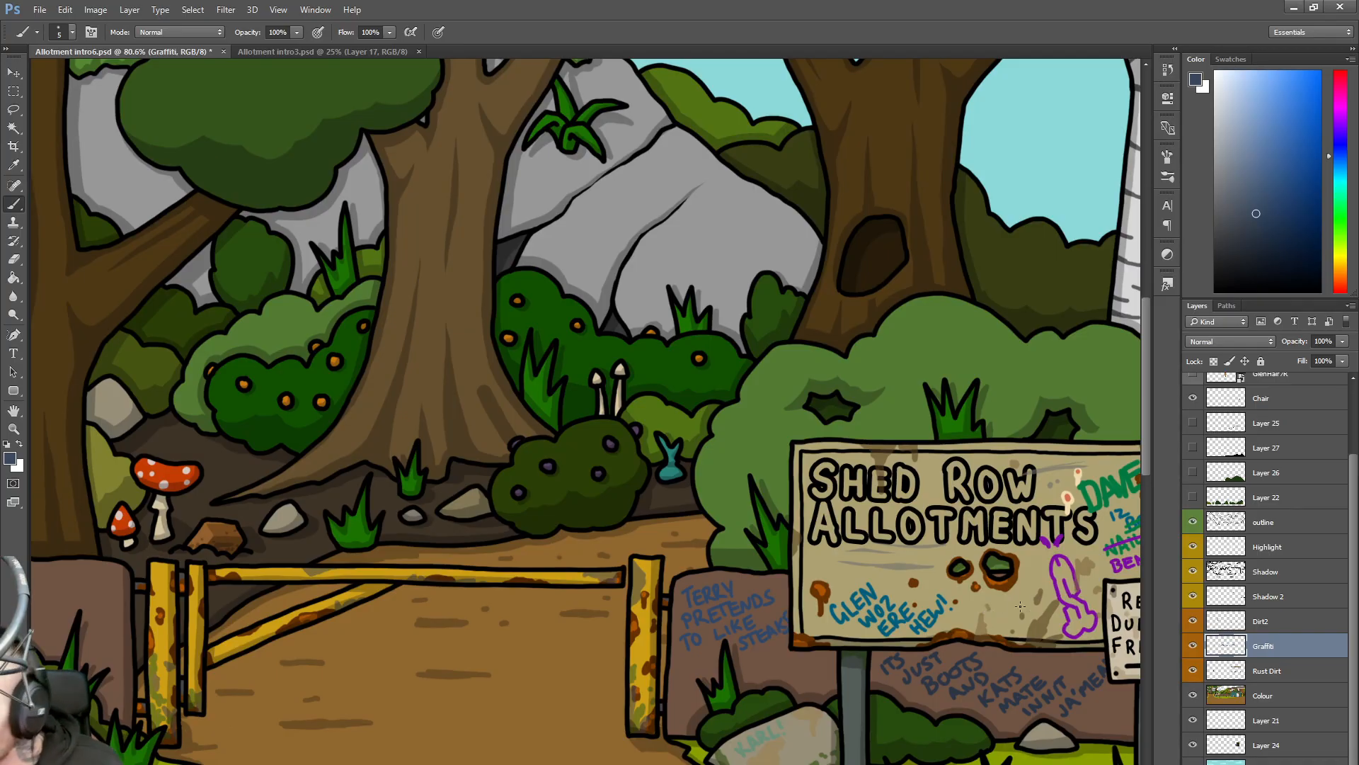
pyautogui.hscroll(15, 585, 410)
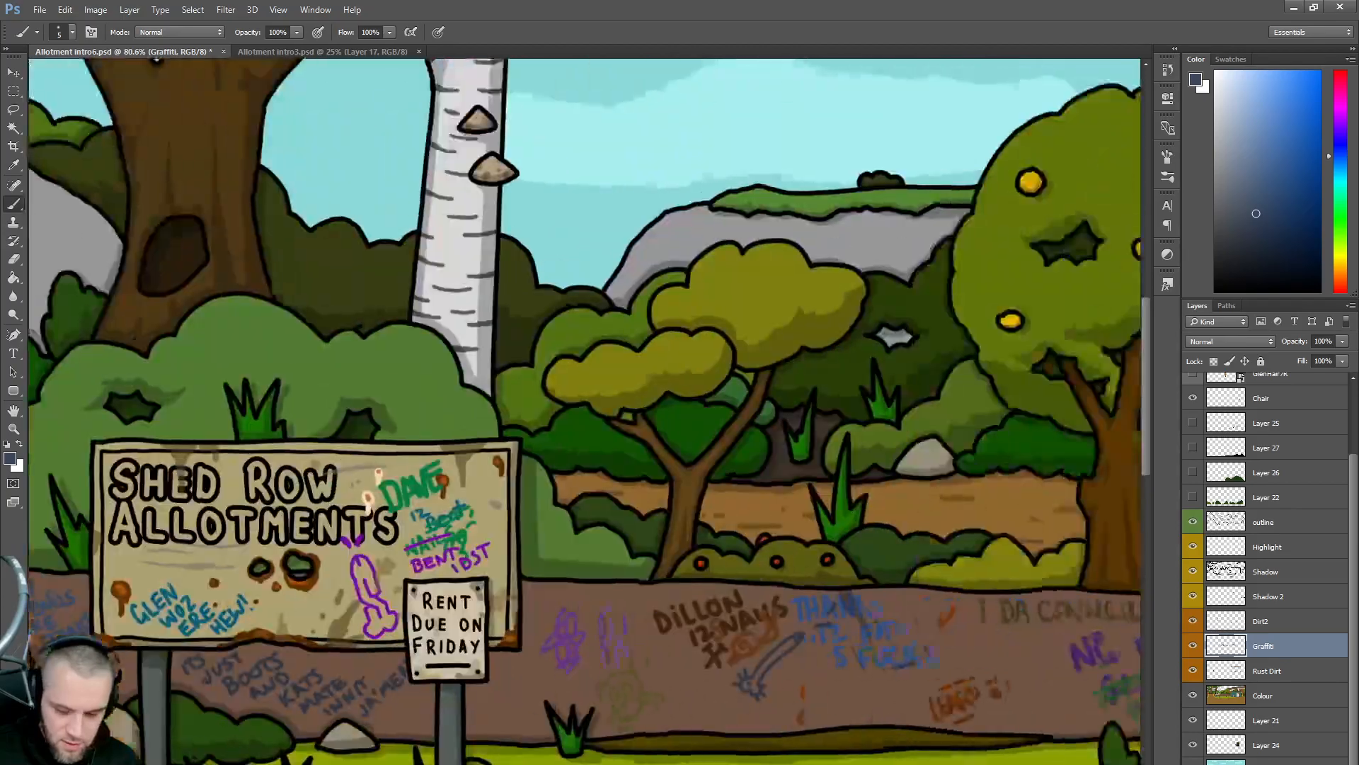
pyautogui.hscroll(-15, 585, 411)
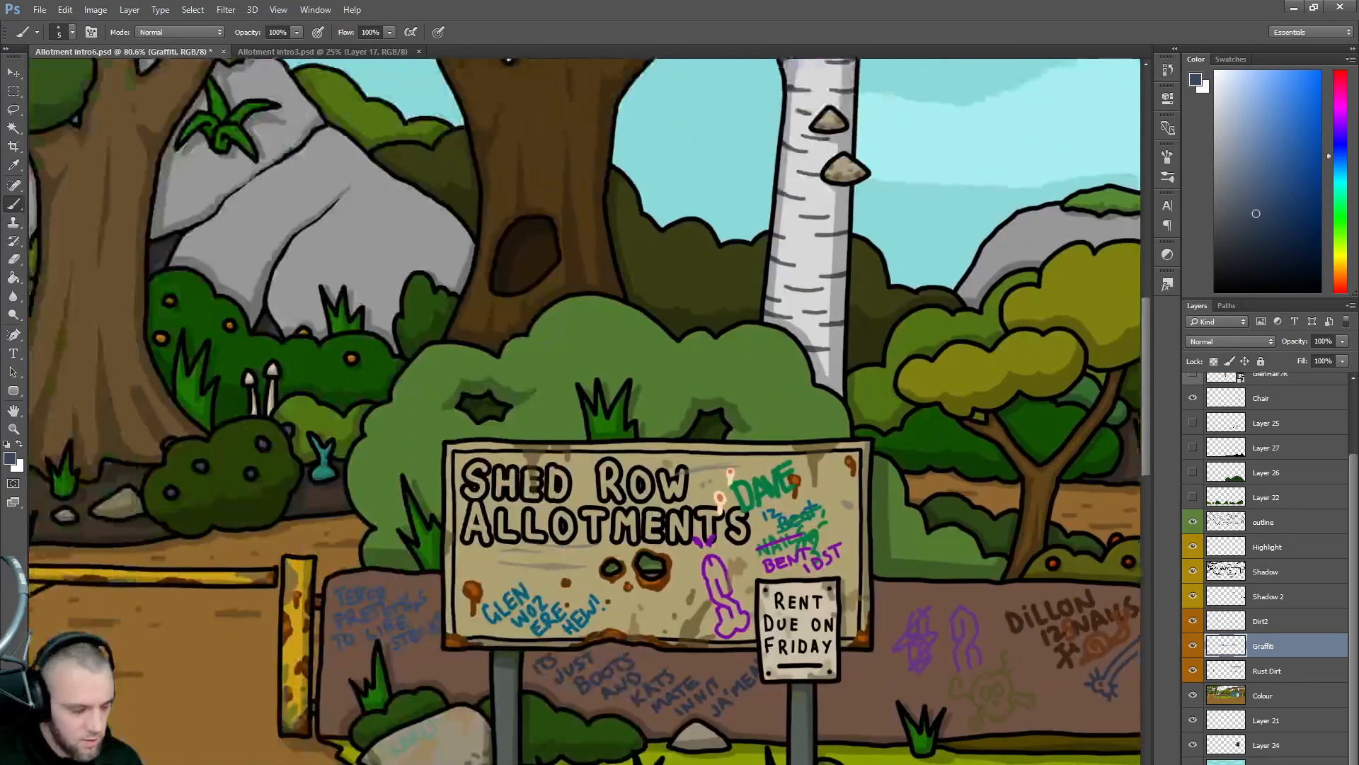
pyautogui.hscroll(8, 585, 411)
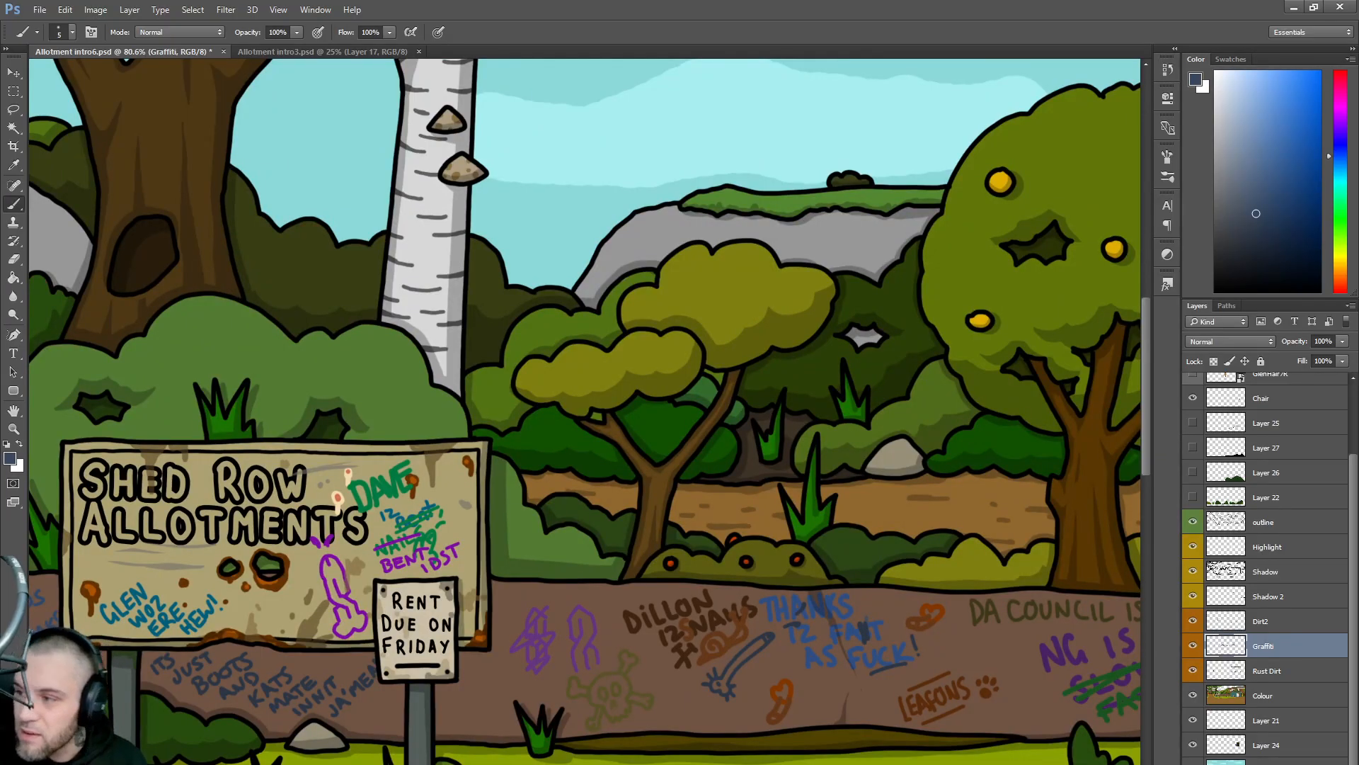
pyautogui.moveTo(618, 715)
pyautogui.mouseDown()
pyautogui.moveTo(651, 719)
pyautogui.moveTo(654, 699)
pyautogui.moveTo(668, 724)
pyautogui.moveTo(688, 709)
pyautogui.moveTo(725, 722)
pyautogui.moveTo(722, 708)
pyautogui.moveTo(734, 722)
pyautogui.moveTo(732, 700)
pyautogui.moveTo(743, 721)
pyautogui.moveTo(774, 704)
pyautogui.moveTo(769, 715)
pyautogui.moveTo(768, 701)
pyautogui.moveTo(777, 715)
pyautogui.moveTo(782, 700)
pyautogui.moveTo(785, 713)
pyautogui.moveTo(836, 715)
pyautogui.mouseUp()
pyautogui.moveTo(825, 709); pyautogui.dragTo(851, 713)
pyautogui.moveTo(862, 701); pyautogui.dragTo(862, 705)
pyautogui.moveTo(872, 694); pyautogui.dragTo(876, 708)
pyautogui.moveTo(869, 705); pyautogui.dragTo(881, 706)
pyautogui.moveTo(887, 689)
pyautogui.mouseDown()
pyautogui.moveTo(891, 702)
pyautogui.moveTo(896, 691)
pyautogui.mouseUp()
pyautogui.moveTo(896, 691)
pyautogui.mouseDown()
pyautogui.moveTo(906, 701)
pyautogui.moveTo(913, 676)
pyautogui.mouseUp()
# - Using a deeper blue, overwrite one letter in the taunt and insert "DAFT" above the line with a caret mark
pyautogui.click(1340, 139)
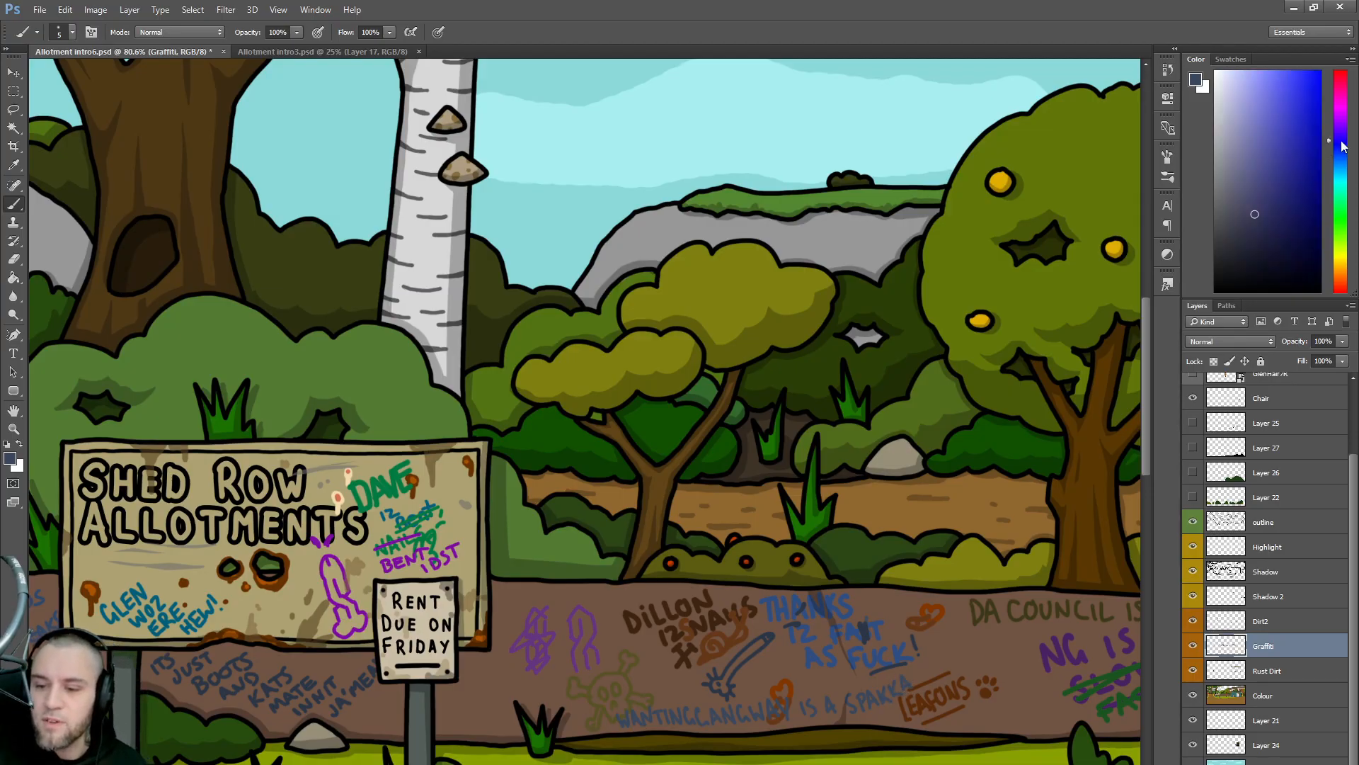
pyautogui.click(1287, 201)
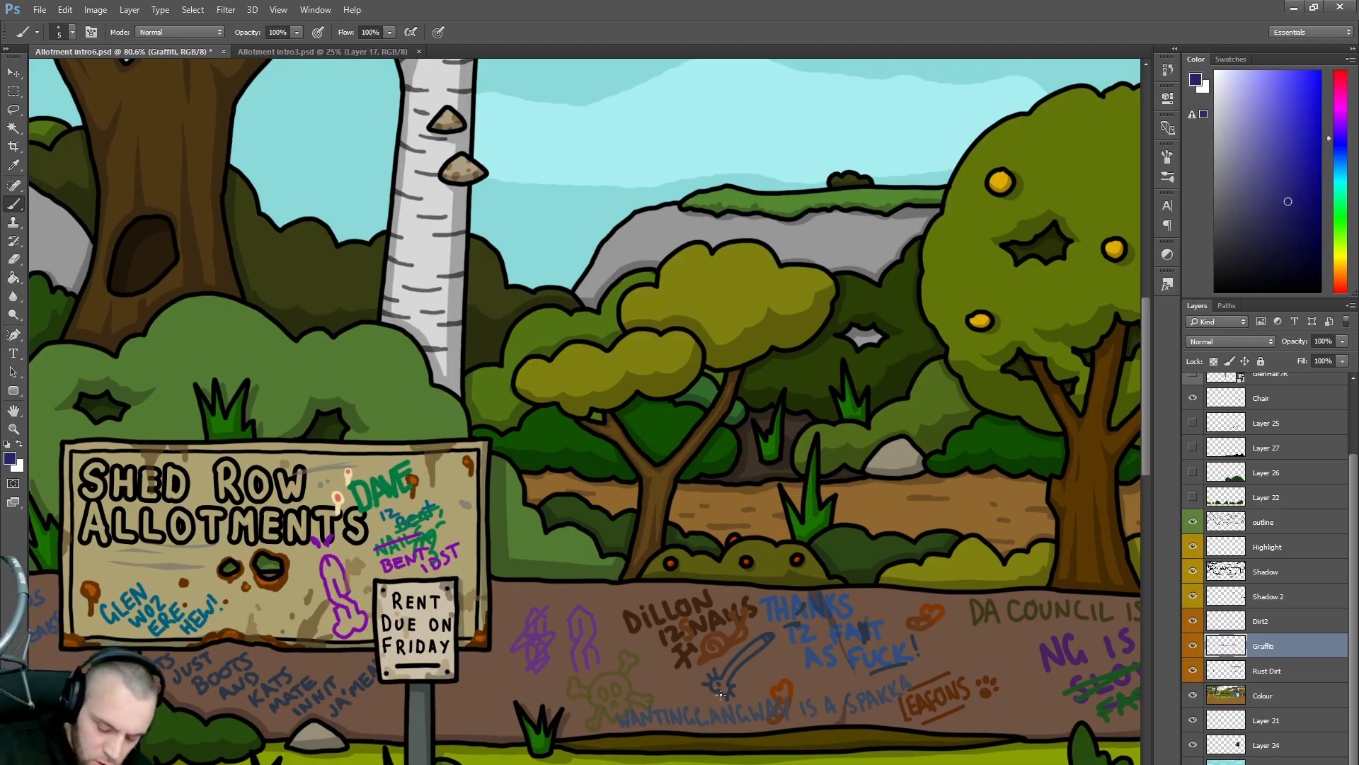
pyautogui.moveTo(761, 701); pyautogui.dragTo(761, 716)
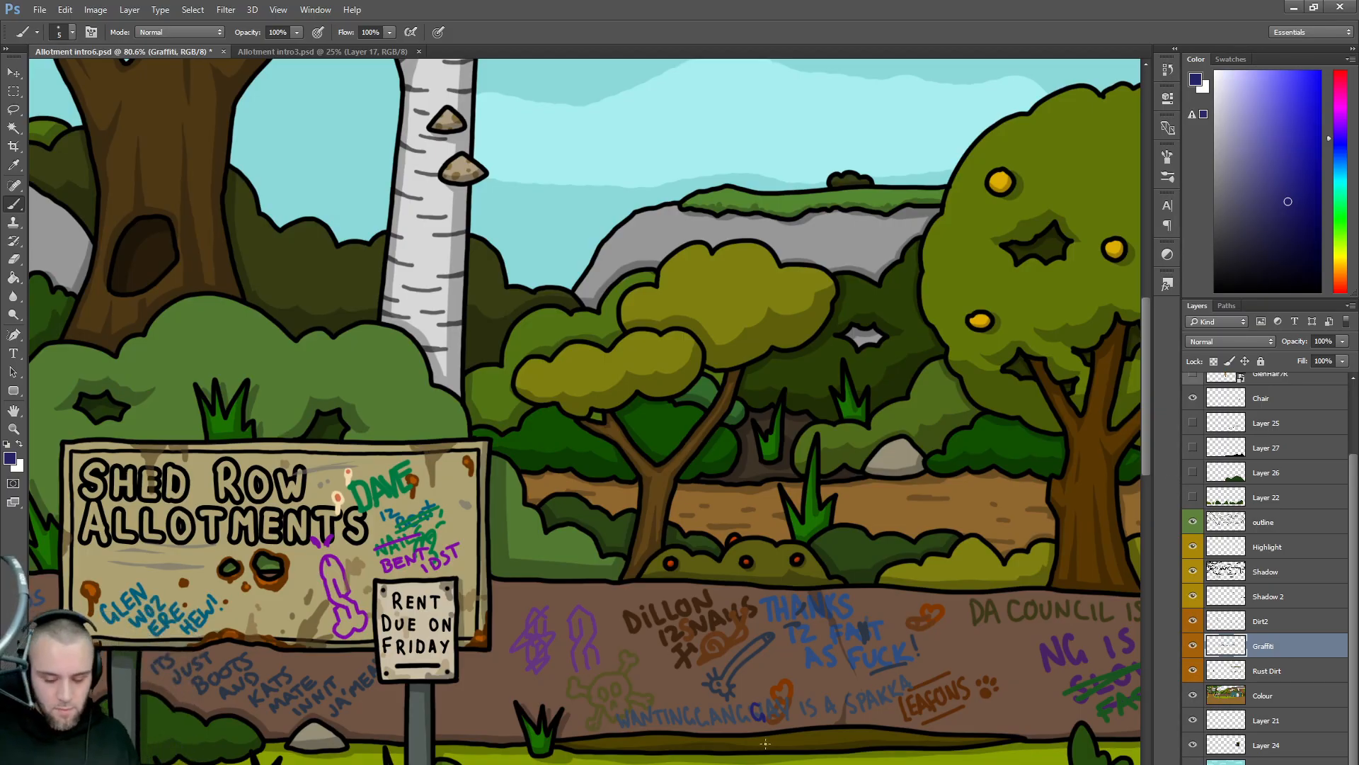
pyautogui.hscroll(8, 585, 411)
pyautogui.hscroll(-3, 584, 411)
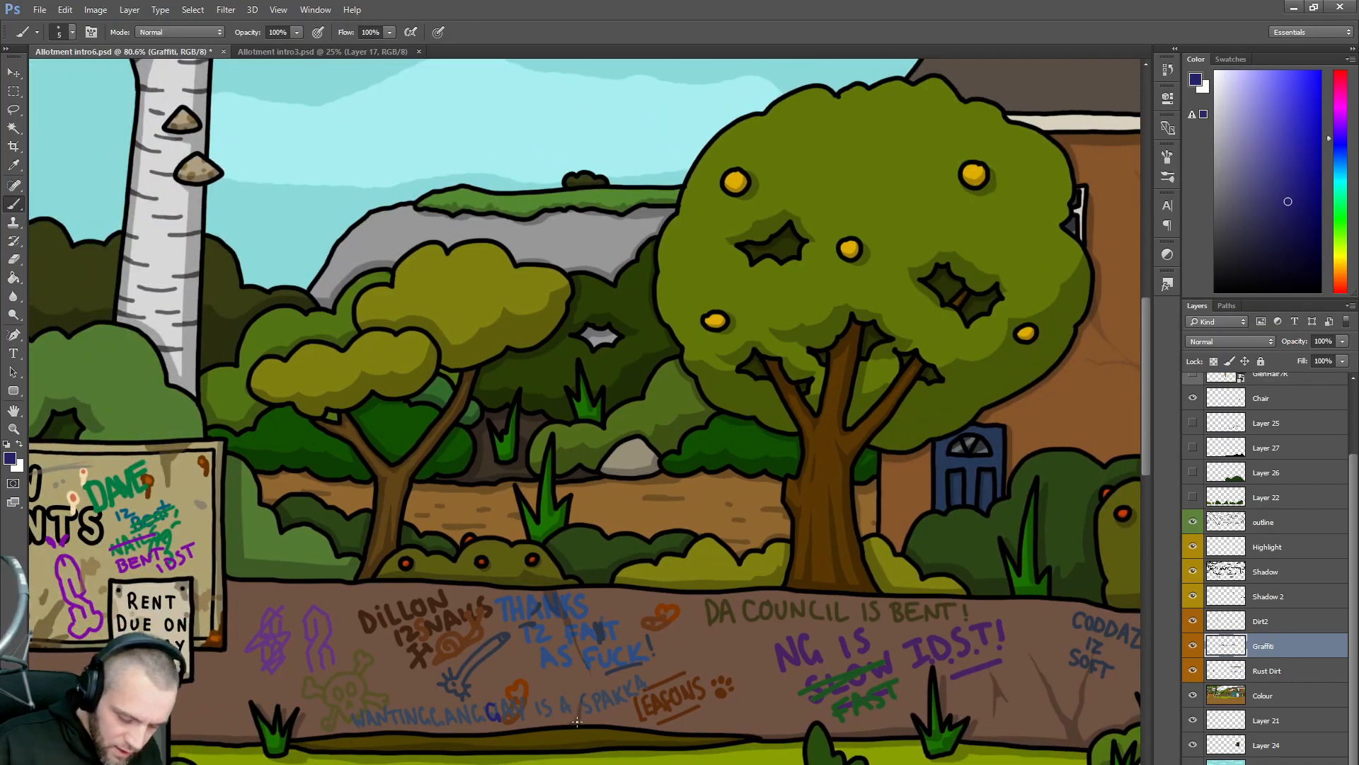
pyautogui.moveTo(575, 718); pyautogui.dragTo(561, 692)
pyautogui.moveTo(558, 684)
pyautogui.mouseDown()
pyautogui.moveTo(575, 690)
pyautogui.moveTo(594, 669)
pyautogui.mouseUp()
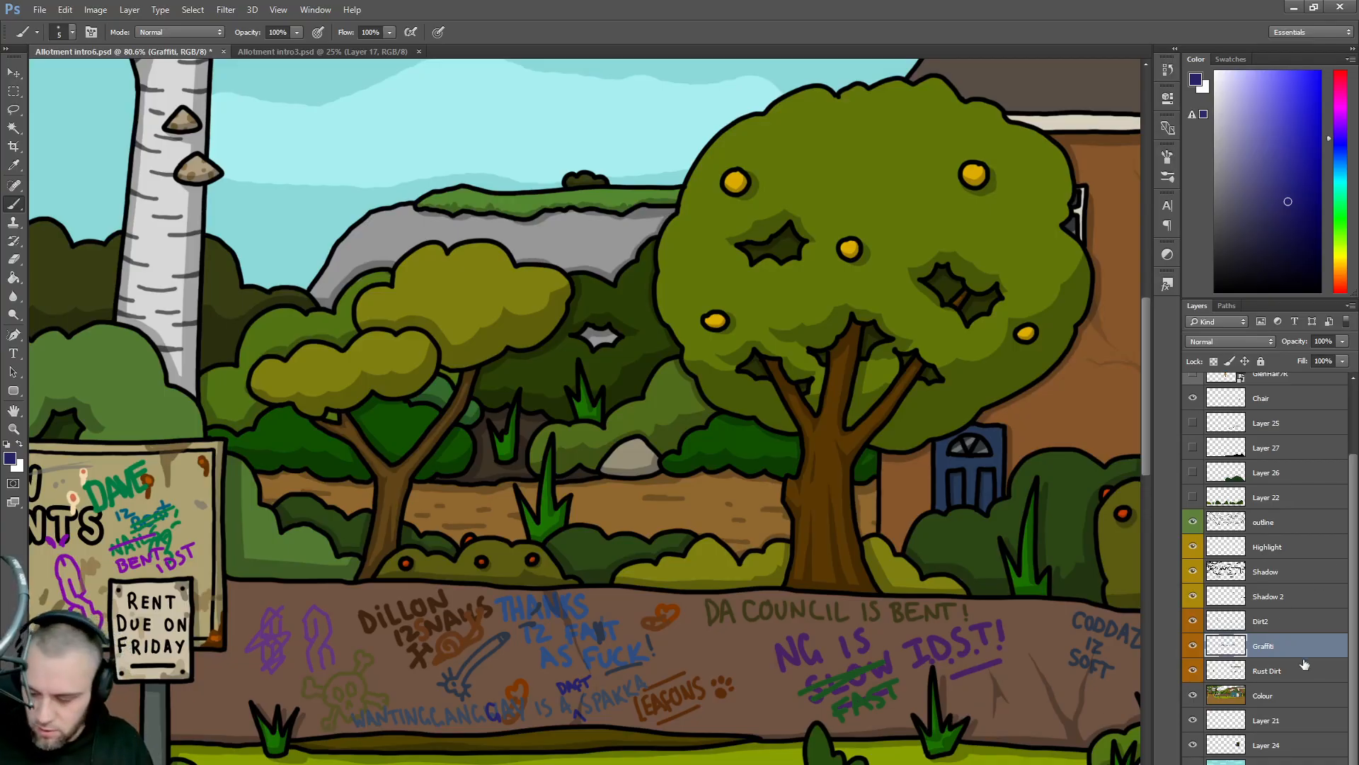
# - On the Shadow layer, draw thin black cracks up the wall beside the rent sign with a size 8 brush
pyautogui.click(1265, 571)
pyautogui.press('d')
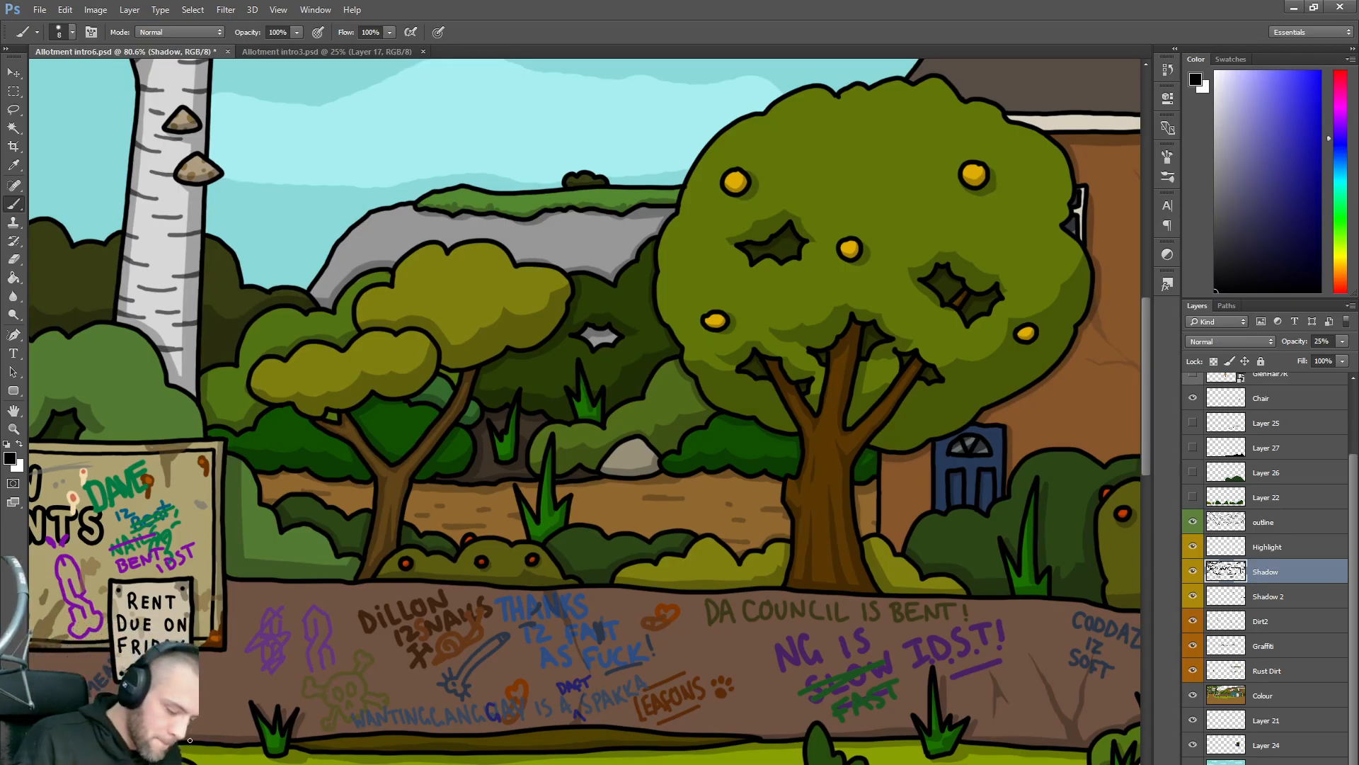
pyautogui.moveTo(231, 682)
pyautogui.mouseDown()
pyautogui.moveTo(274, 617)
pyautogui.moveTo(354, 585)
pyautogui.mouseUp()
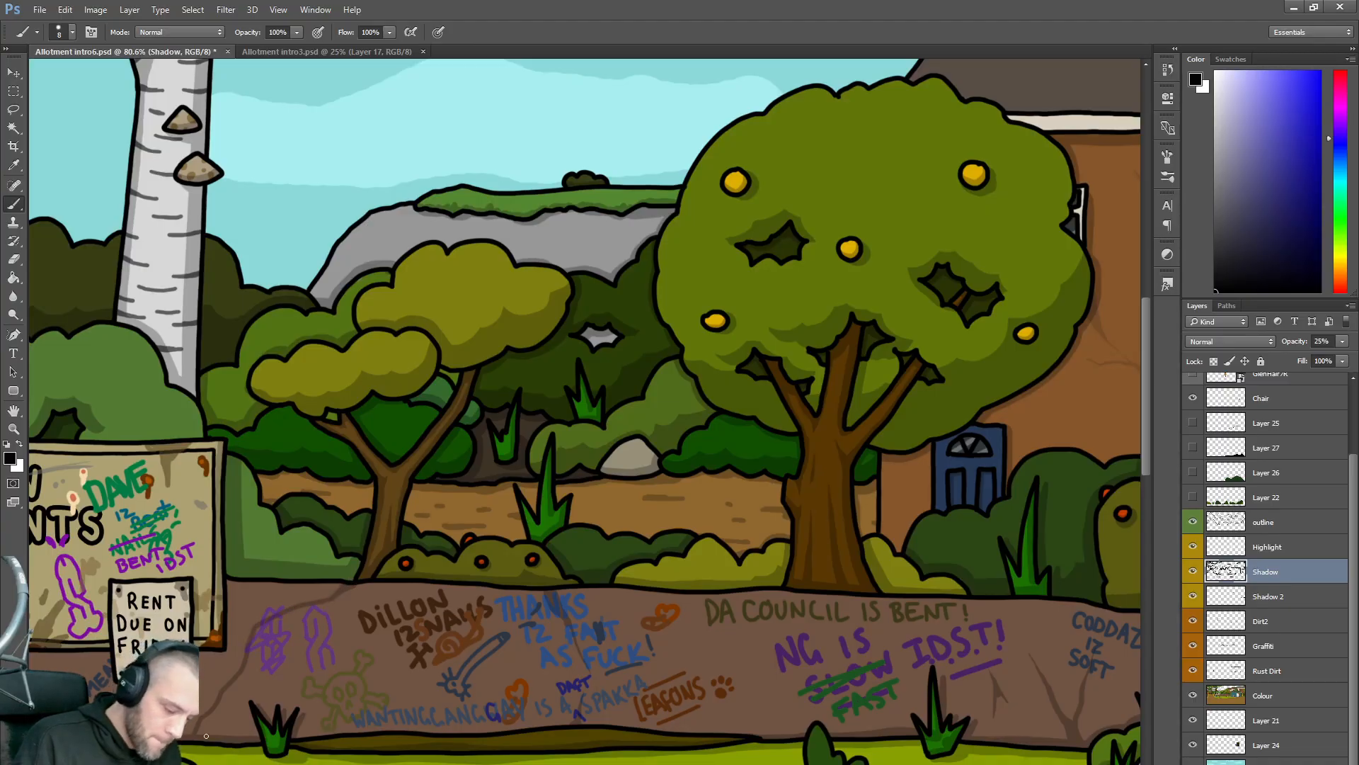
pyautogui.moveTo(252, 626); pyautogui.dragTo(239, 580)
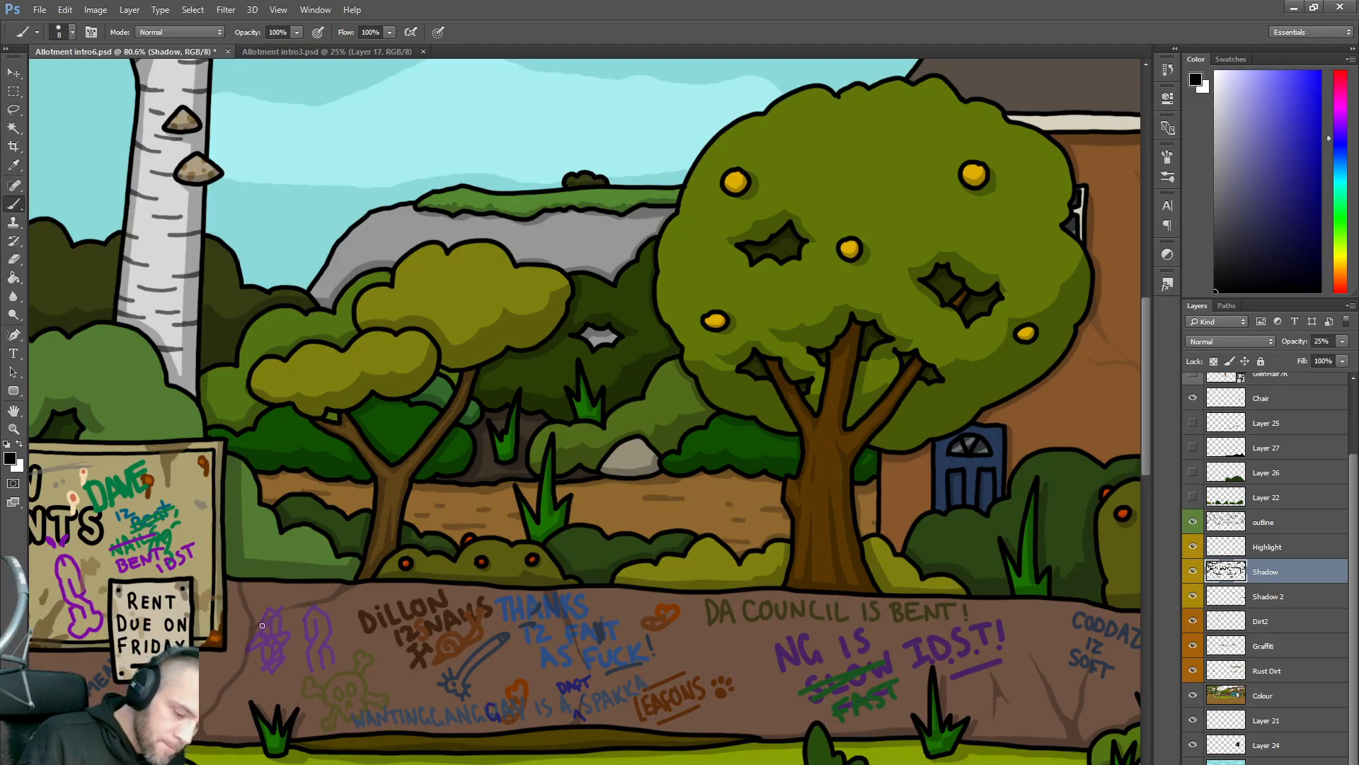
pyautogui.press('super')
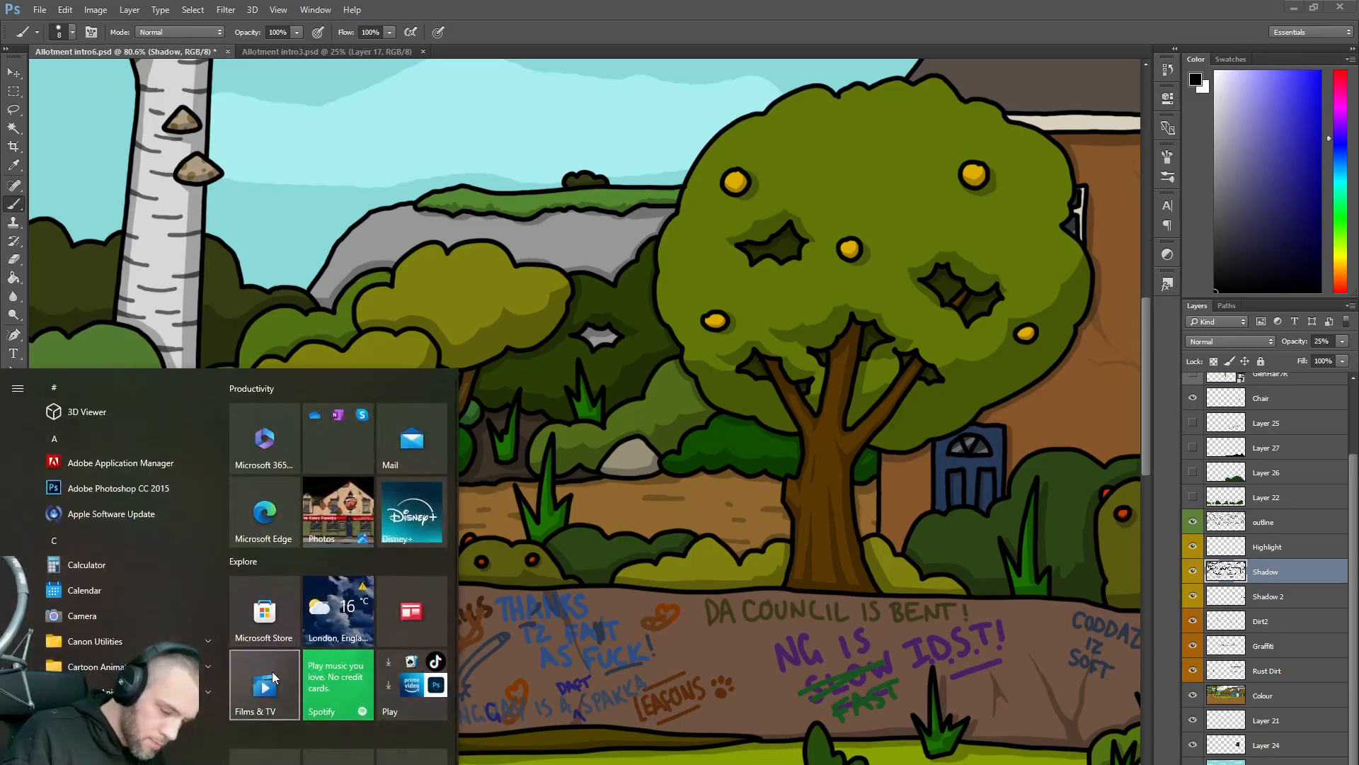
pyautogui.press('Escape')
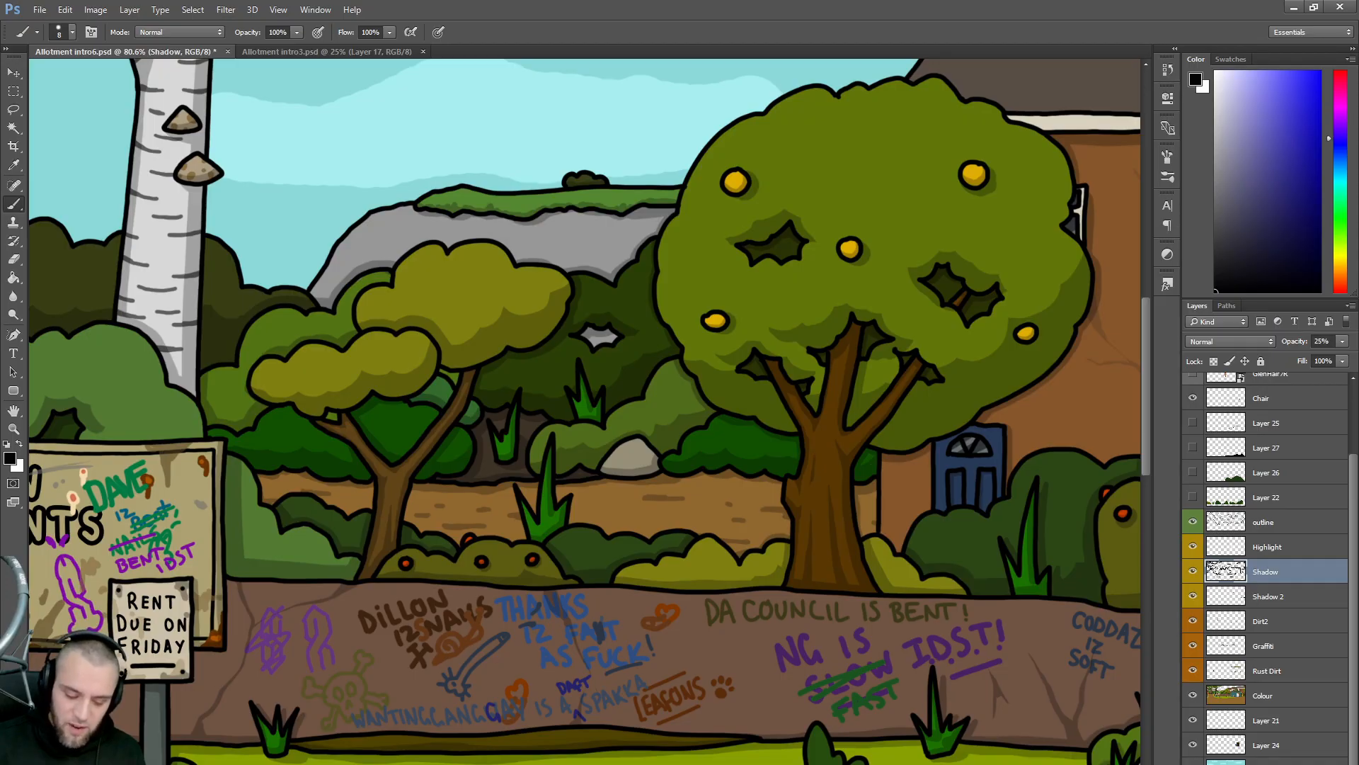
# - Add a shadow crack to the wall between the "LEAGONS" and green "FAST" graffiti
pyautogui.hscroll(-5, 585, 411)
pyautogui.hscroll(5, 585, 410)
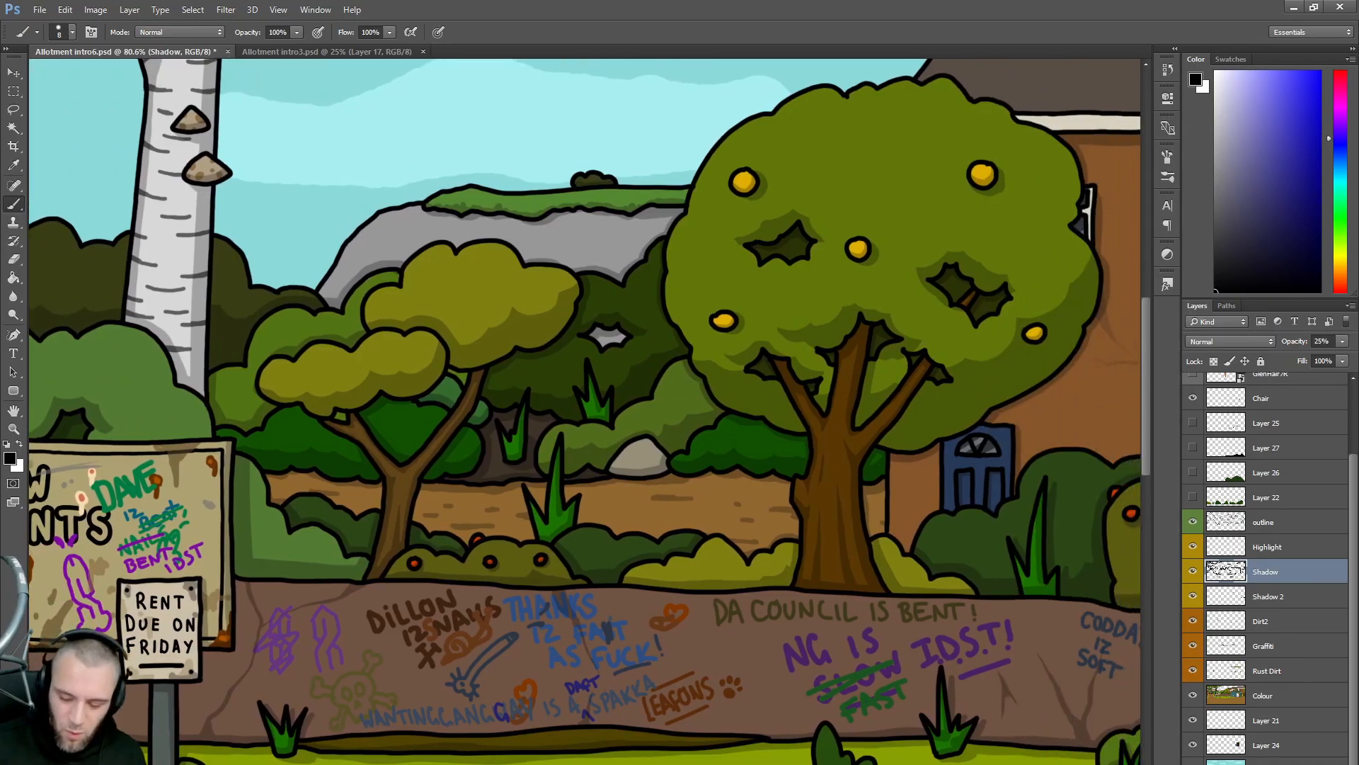
pyautogui.moveTo(740, 647); pyautogui.dragTo(751, 676)
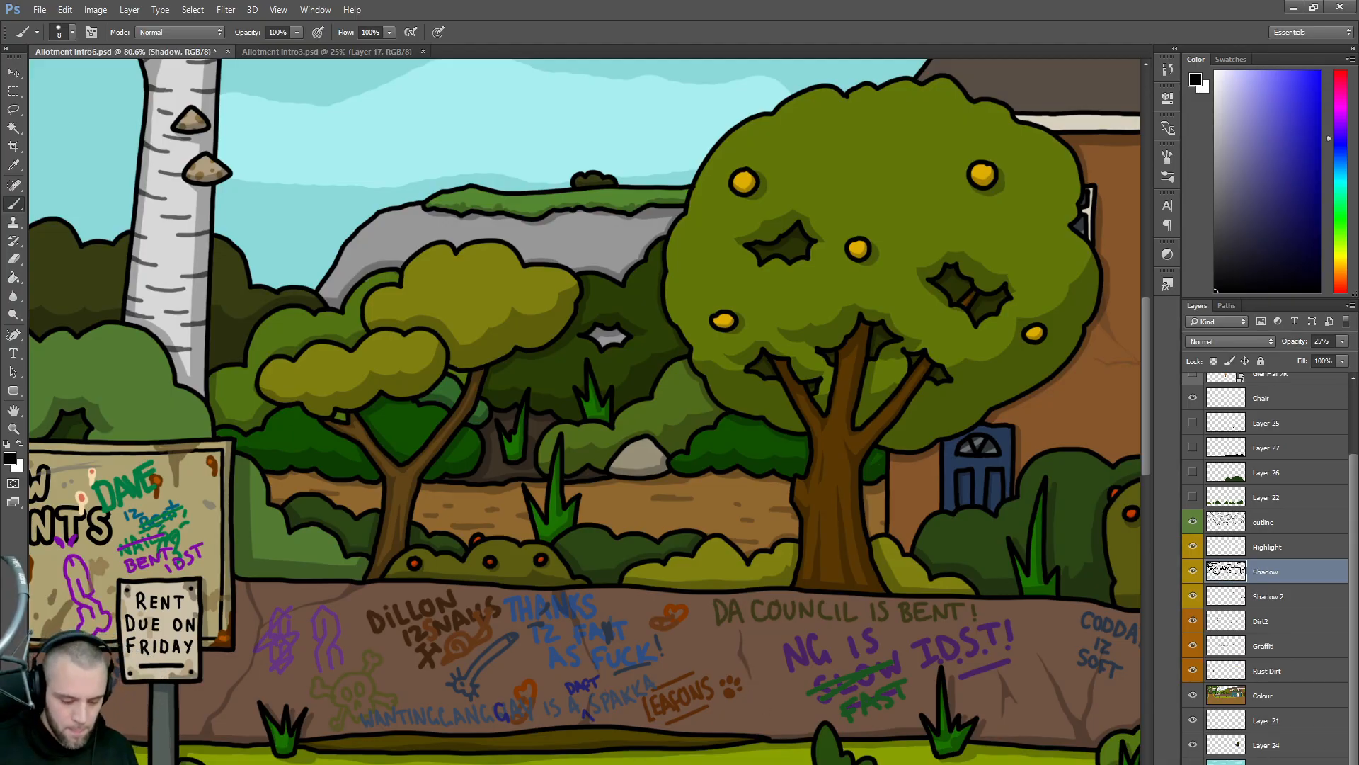
# - On the Graffiti layer, write a small dark greyish-blue message ending "great war (greatest war)" between the "I.D.S.T!" and "CODDAZ" graffiti, using a size 4 brush
pyautogui.hscroll(-15, 585, 411)
pyautogui.hscroll(2, 585, 411)
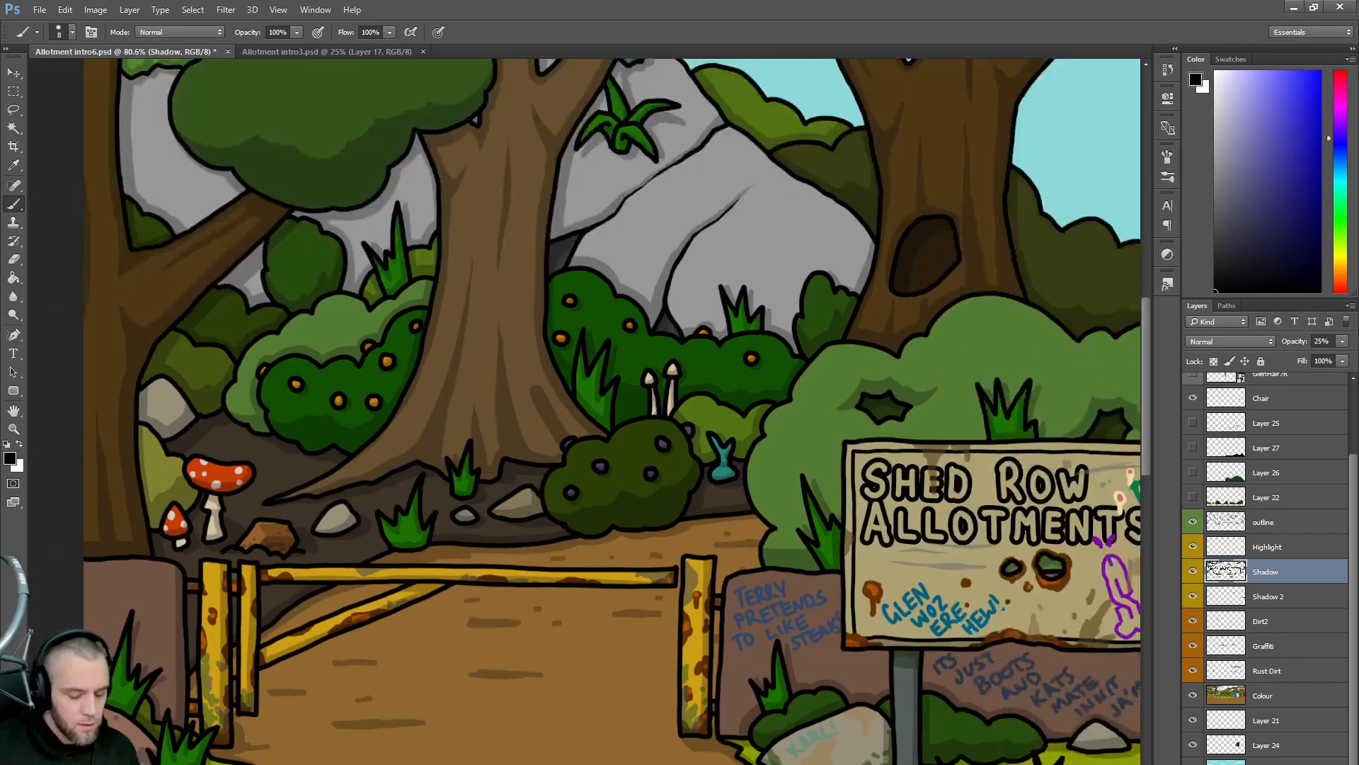
pyautogui.hscroll(15, 585, 411)
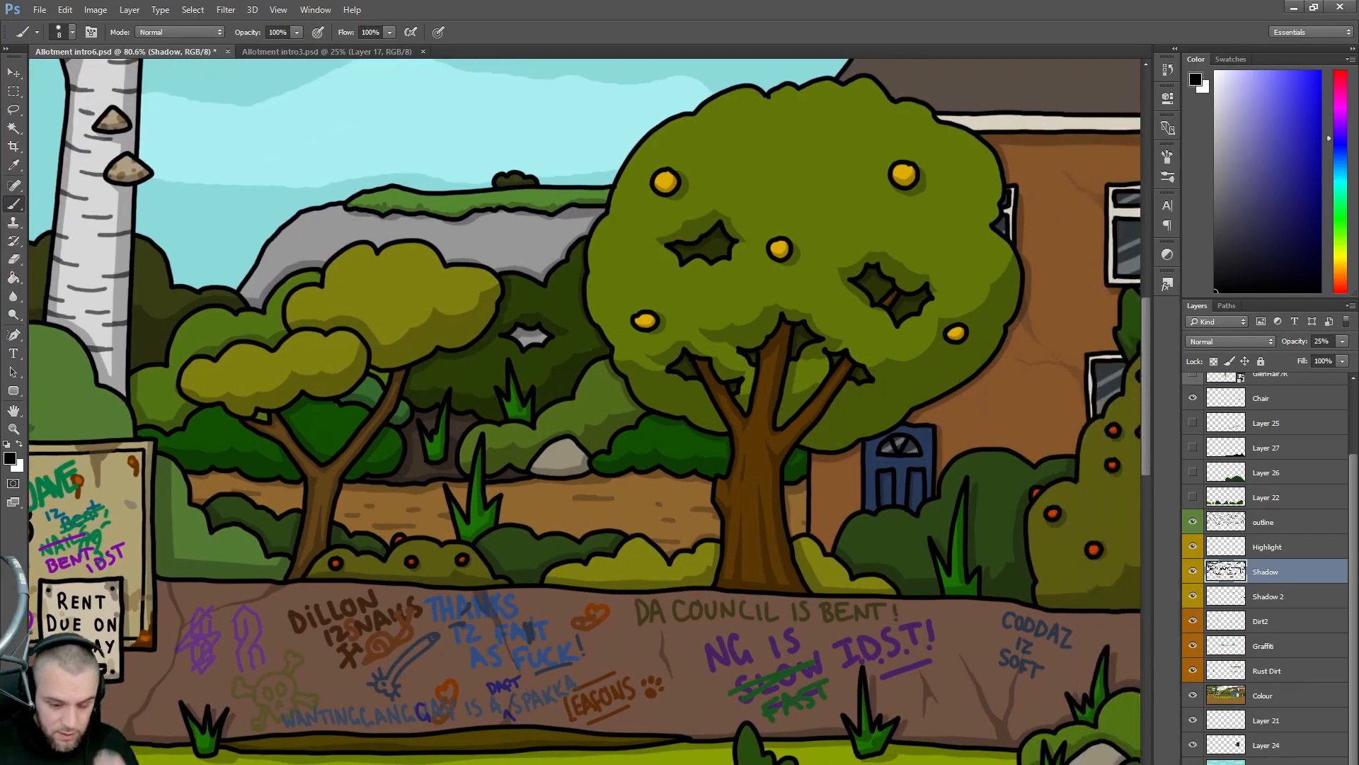
pyautogui.hscroll(1, 585, 411)
pyautogui.moveTo(1234, 236)
pyautogui.mouseDown()
pyautogui.moveTo(1235, 249)
pyautogui.moveTo(1244, 239)
pyautogui.mouseUp()
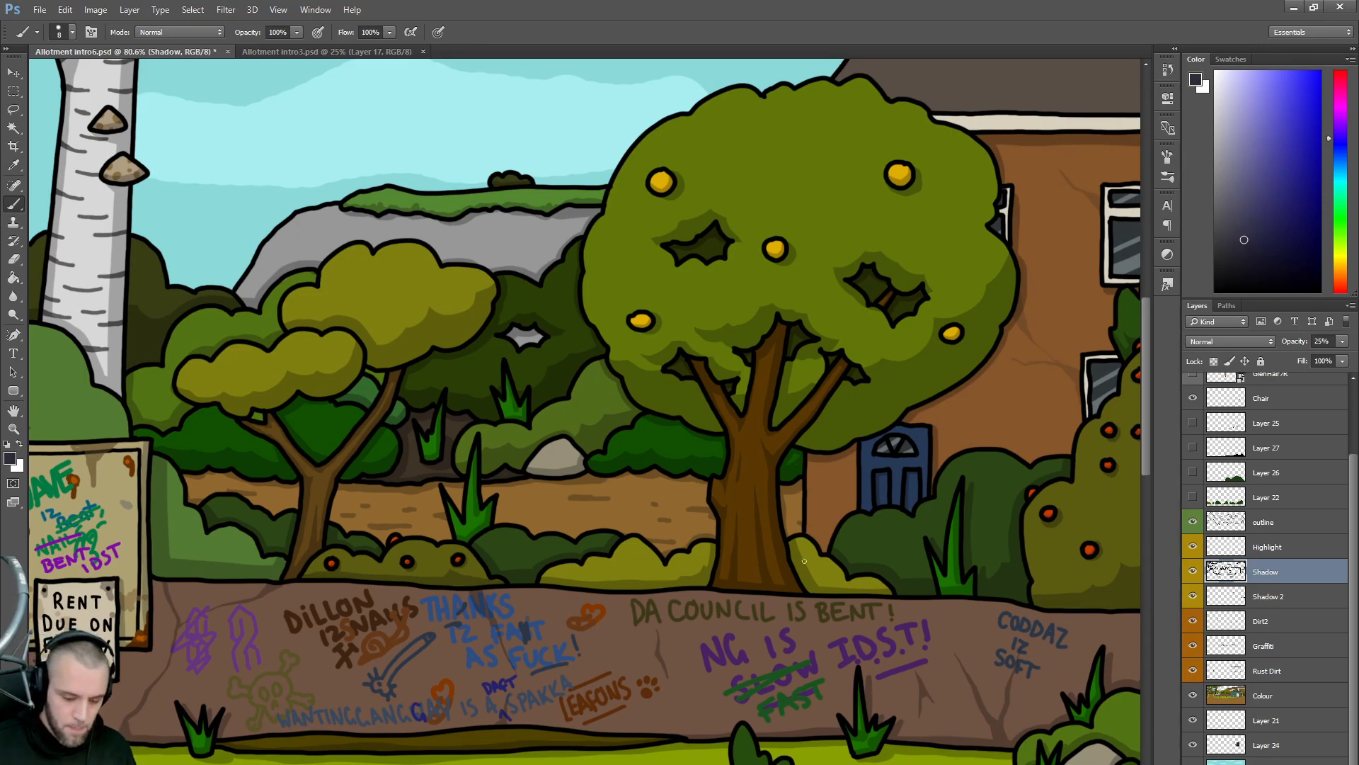
pyautogui.hscroll(6, 585, 411)
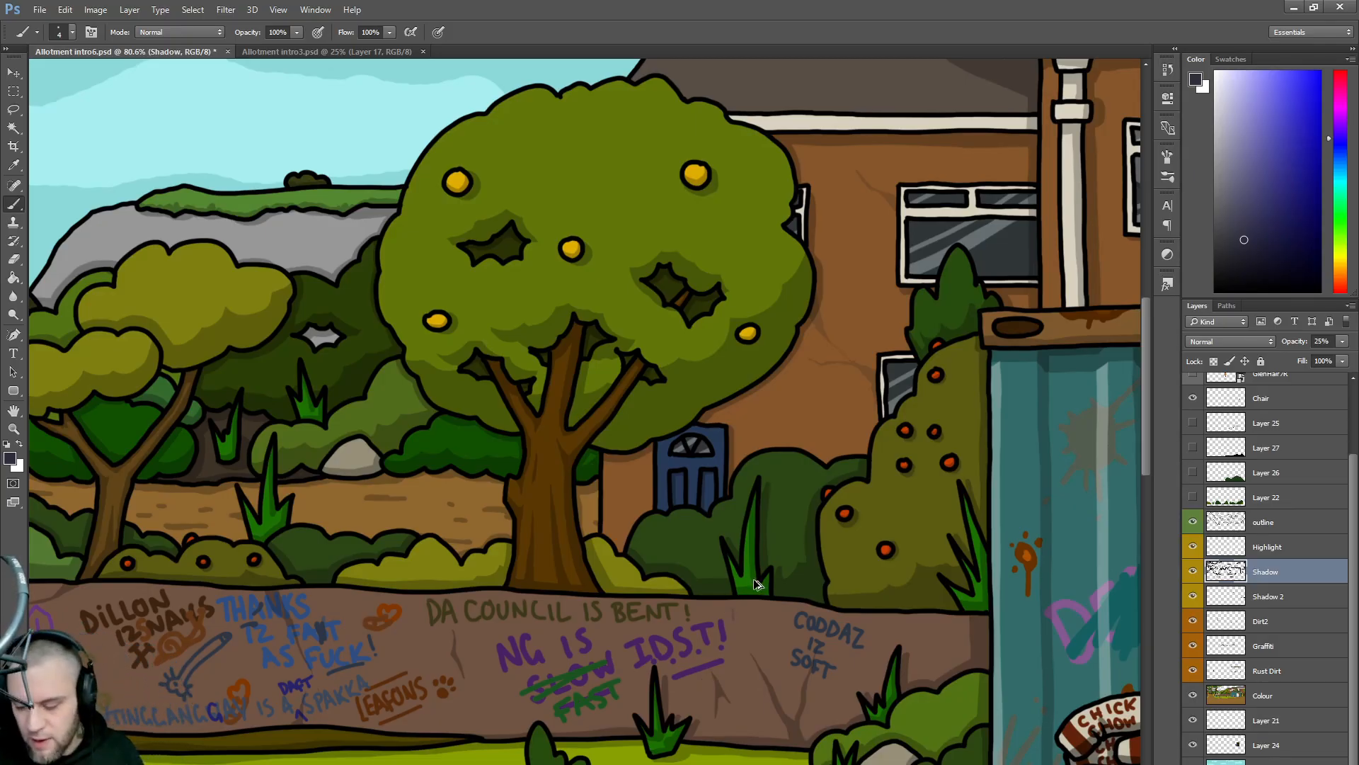
pyautogui.click(1272, 647)
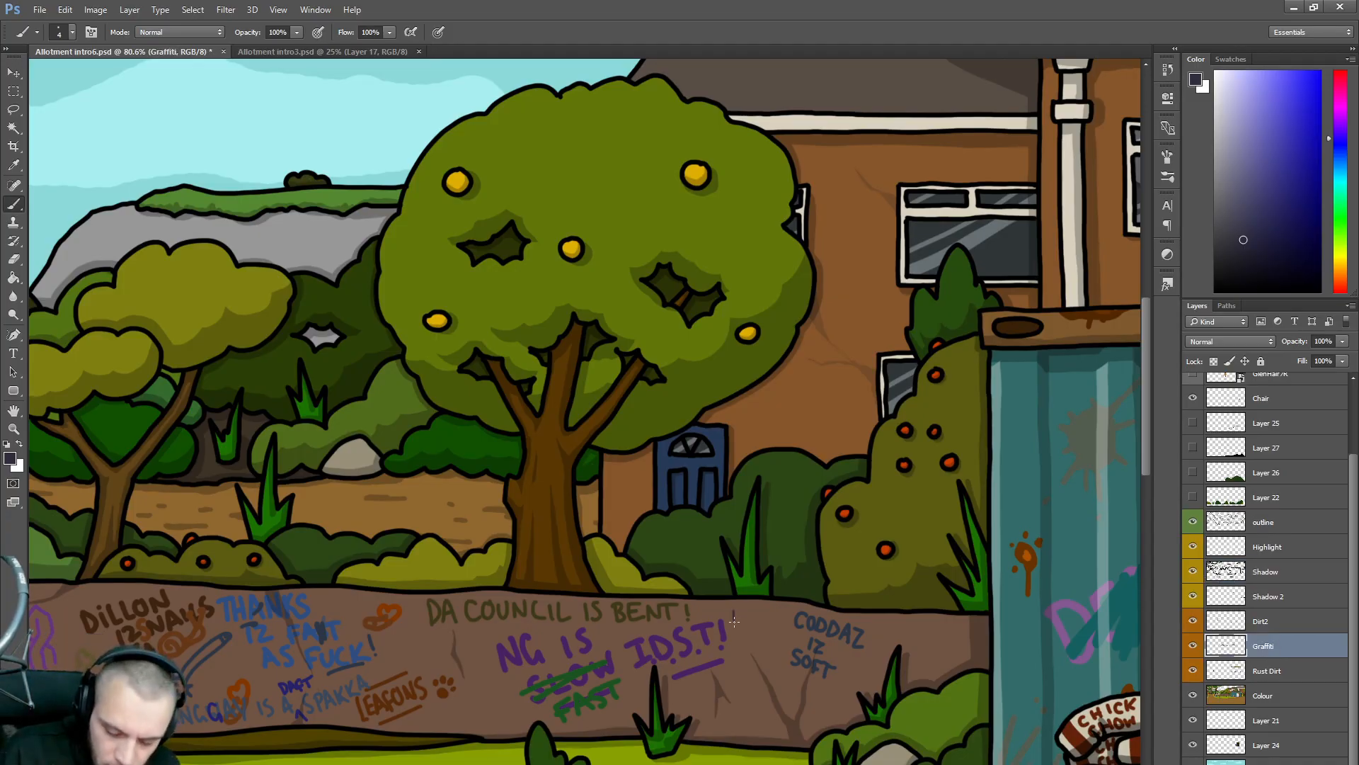
pyautogui.moveTo(740, 615)
pyautogui.mouseDown()
pyautogui.moveTo(770, 614)
pyautogui.moveTo(741, 640)
pyautogui.moveTo(771, 635)
pyautogui.moveTo(769, 646)
pyautogui.moveTo(743, 655)
pyautogui.moveTo(822, 655)
pyautogui.moveTo(826, 642)
pyautogui.mouseUp()
pyautogui.moveTo(741, 660)
pyautogui.mouseDown()
pyautogui.moveTo(742, 672)
pyautogui.moveTo(789, 673)
pyautogui.moveTo(739, 690)
pyautogui.mouseUp()
pyautogui.moveTo(733, 681); pyautogui.dragTo(743, 693)
pyautogui.moveTo(745, 685)
pyautogui.mouseDown()
pyautogui.moveTo(805, 672)
pyautogui.moveTo(818, 684)
pyautogui.moveTo(742, 702)
pyautogui.moveTo(817, 700)
pyautogui.moveTo(797, 703)
pyautogui.moveTo(798, 684)
pyautogui.moveTo(848, 701)
pyautogui.mouseUp()
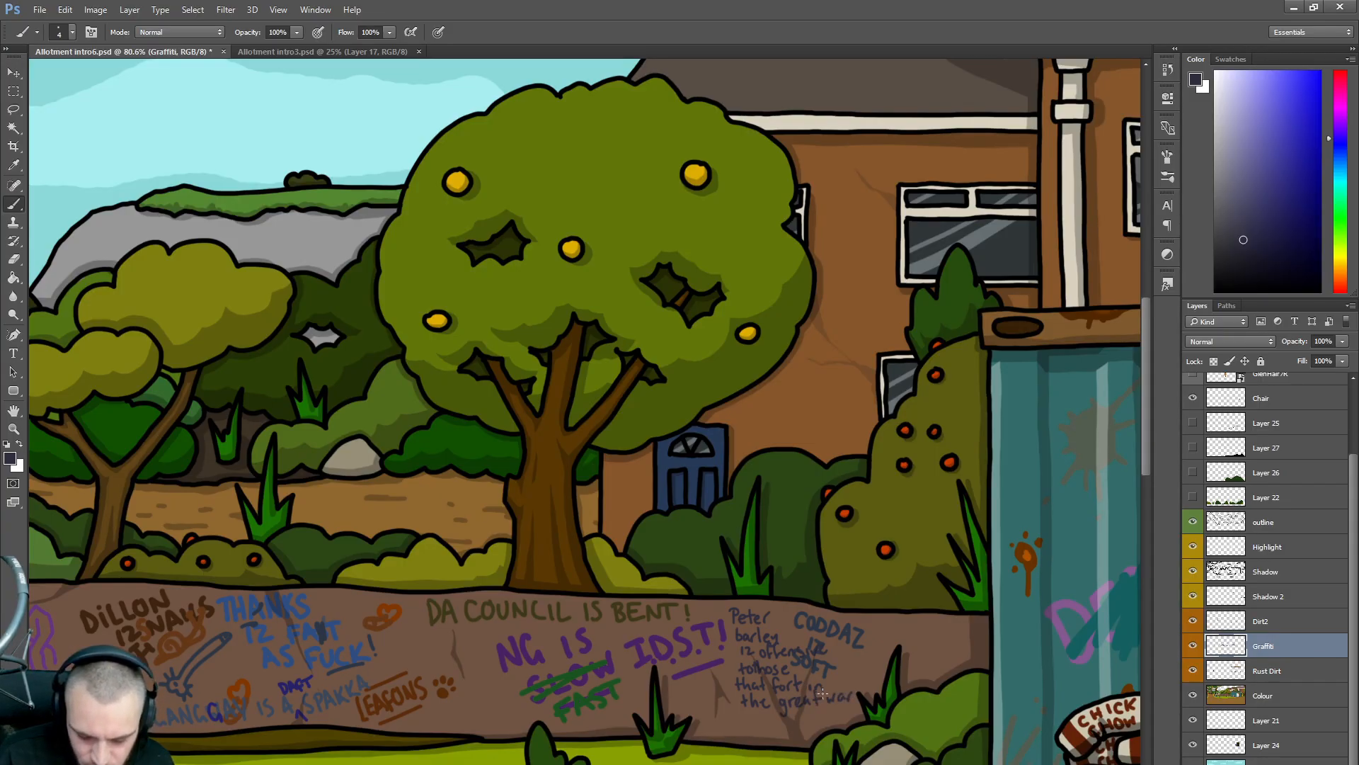
pyautogui.moveTo(751, 713)
pyautogui.mouseDown()
pyautogui.moveTo(750, 728)
pyautogui.moveTo(779, 722)
pyautogui.mouseUp()
pyautogui.moveTo(782, 711); pyautogui.dragTo(847, 717)
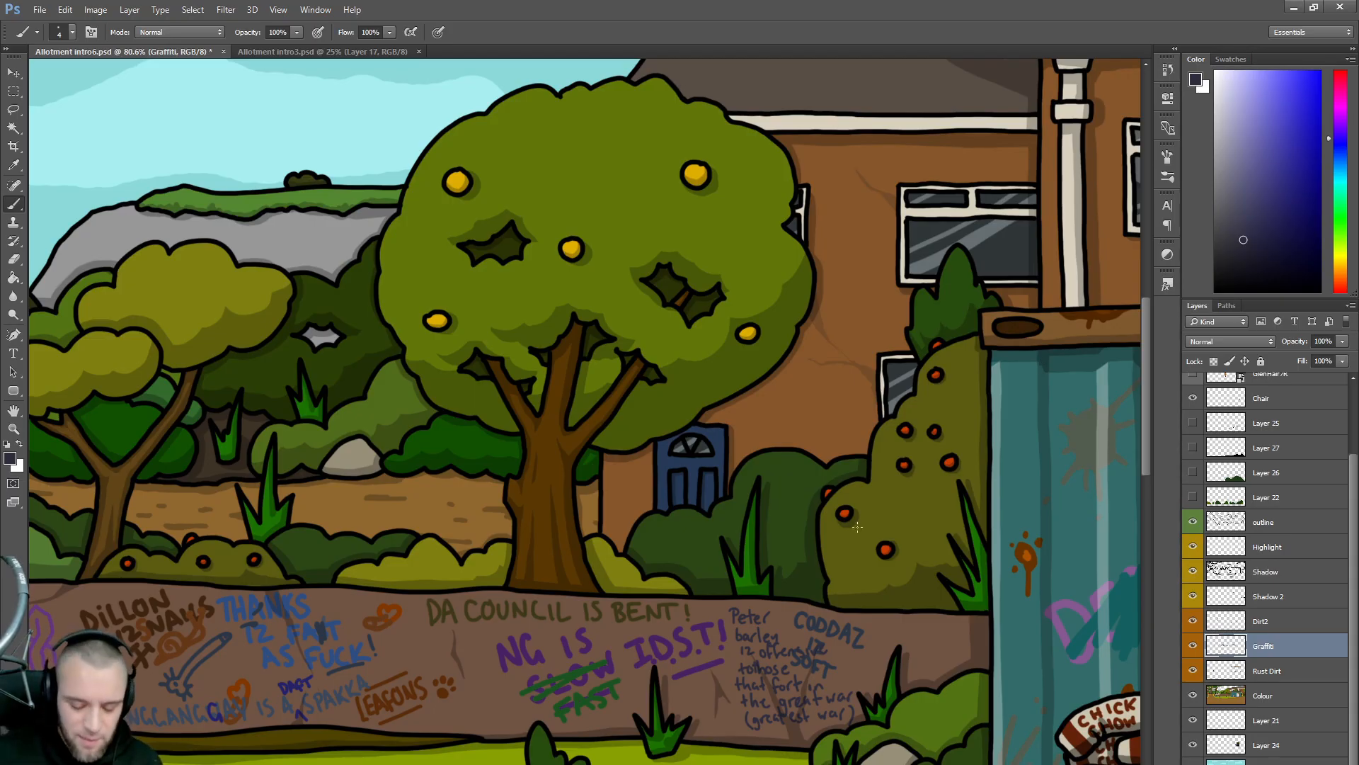
# - In dark green, draw a small cone shape and write the "They see me rollin" message around it, between the "THANKS" and "NG IS" graffiti
pyautogui.hscroll(-5, 585, 411)
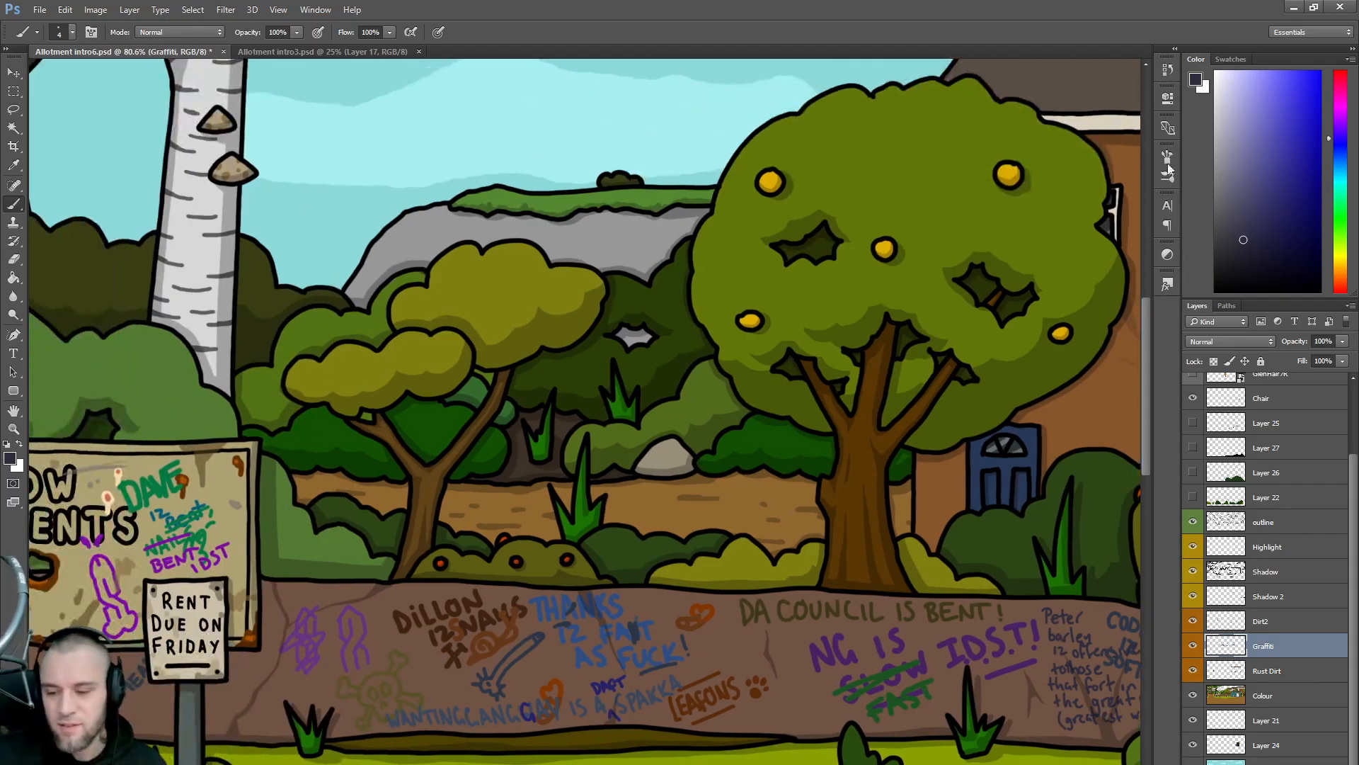
pyautogui.click(1343, 227)
pyautogui.click(1285, 237)
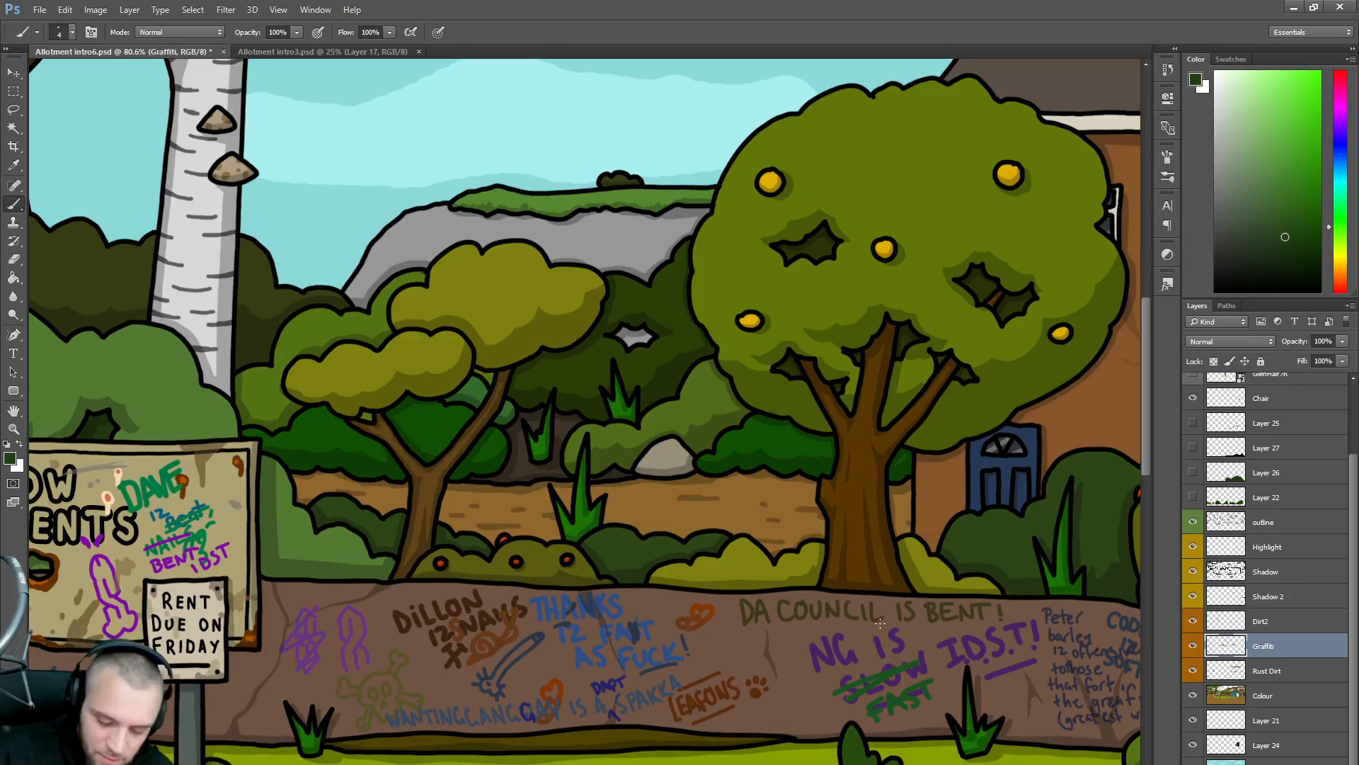
pyautogui.moveTo(700, 655)
pyautogui.mouseDown()
pyautogui.moveTo(737, 649)
pyautogui.moveTo(698, 664)
pyautogui.mouseUp()
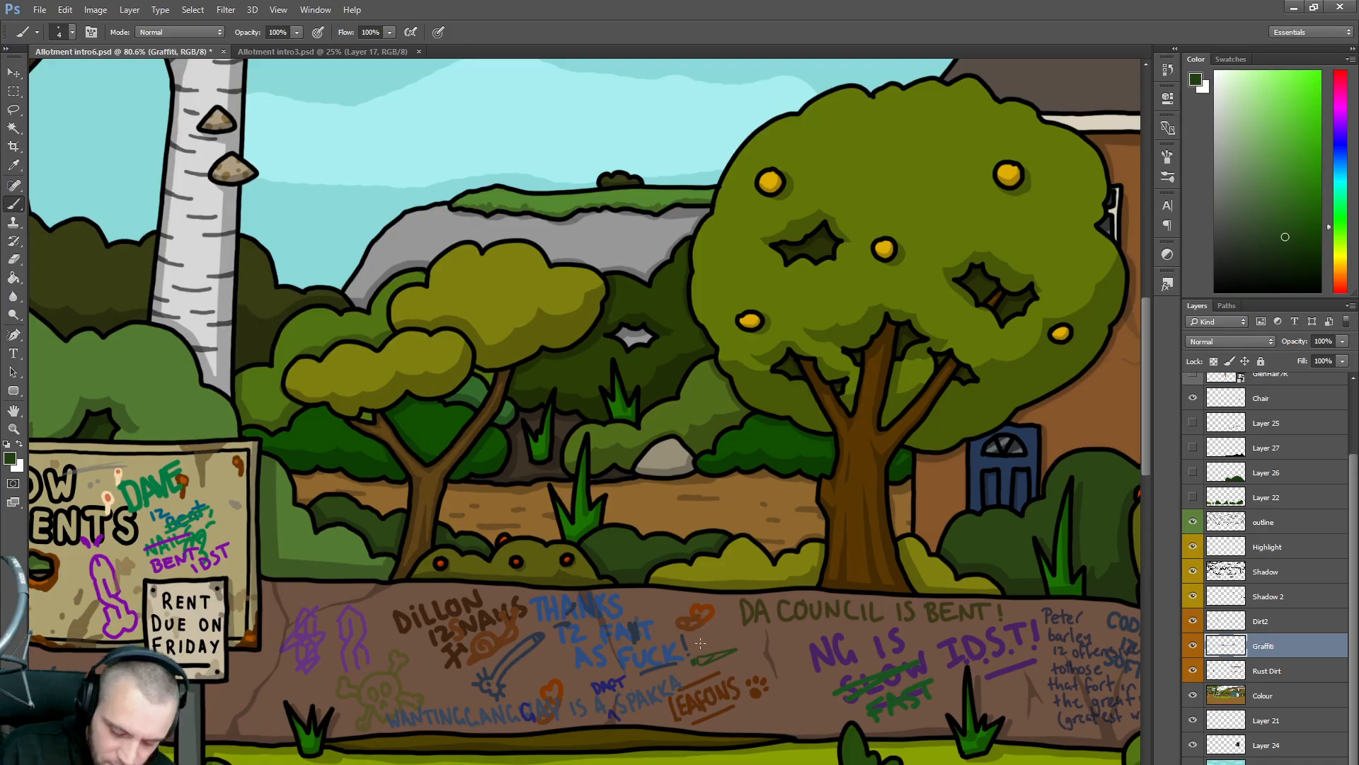
pyautogui.moveTo(694, 640)
pyautogui.mouseDown()
pyautogui.moveTo(750, 630)
pyautogui.moveTo(728, 641)
pyautogui.moveTo(748, 641)
pyautogui.moveTo(733, 658)
pyautogui.moveTo(765, 653)
pyautogui.mouseUp()
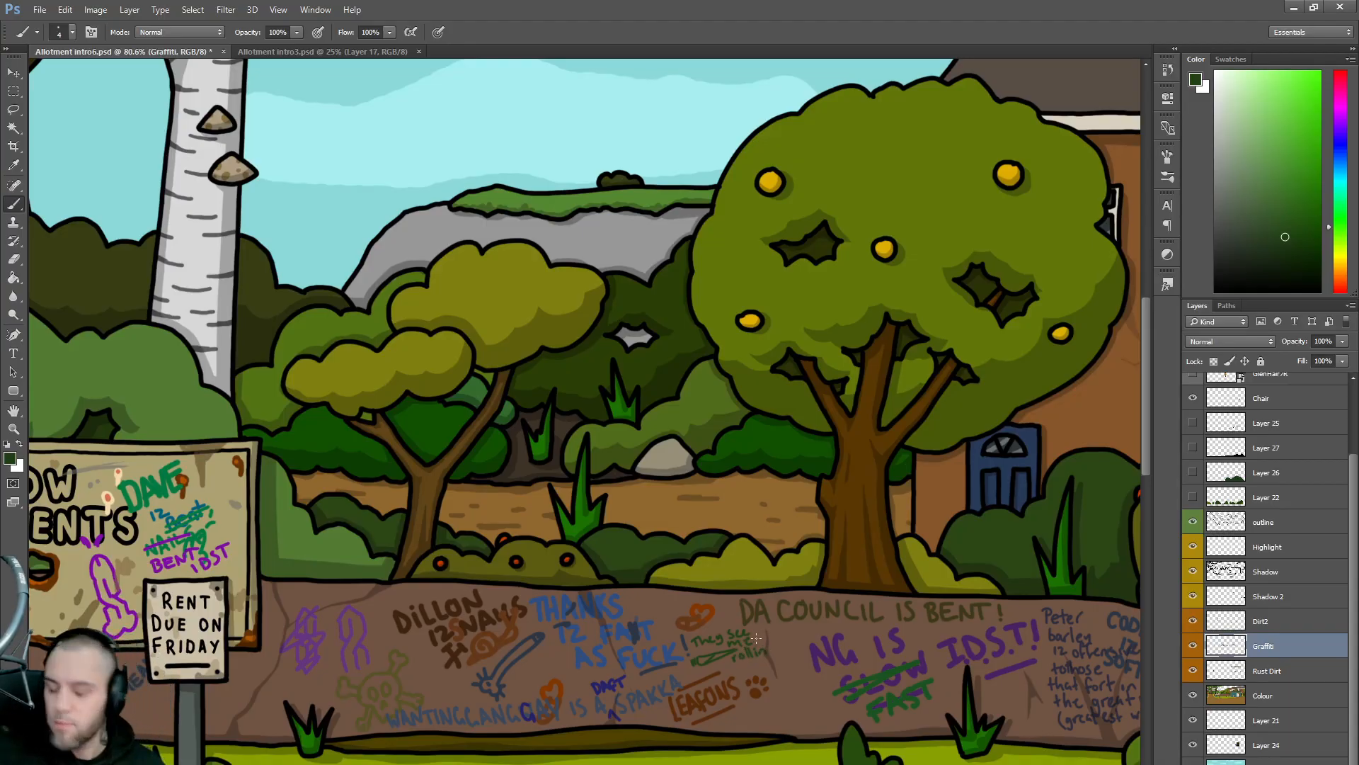
pyautogui.moveTo(773, 648)
pyautogui.mouseDown()
pyautogui.moveTo(801, 643)
pyautogui.moveTo(773, 671)
pyautogui.moveTo(809, 655)
pyautogui.moveTo(801, 678)
pyautogui.moveTo(807, 667)
pyautogui.mouseUp()
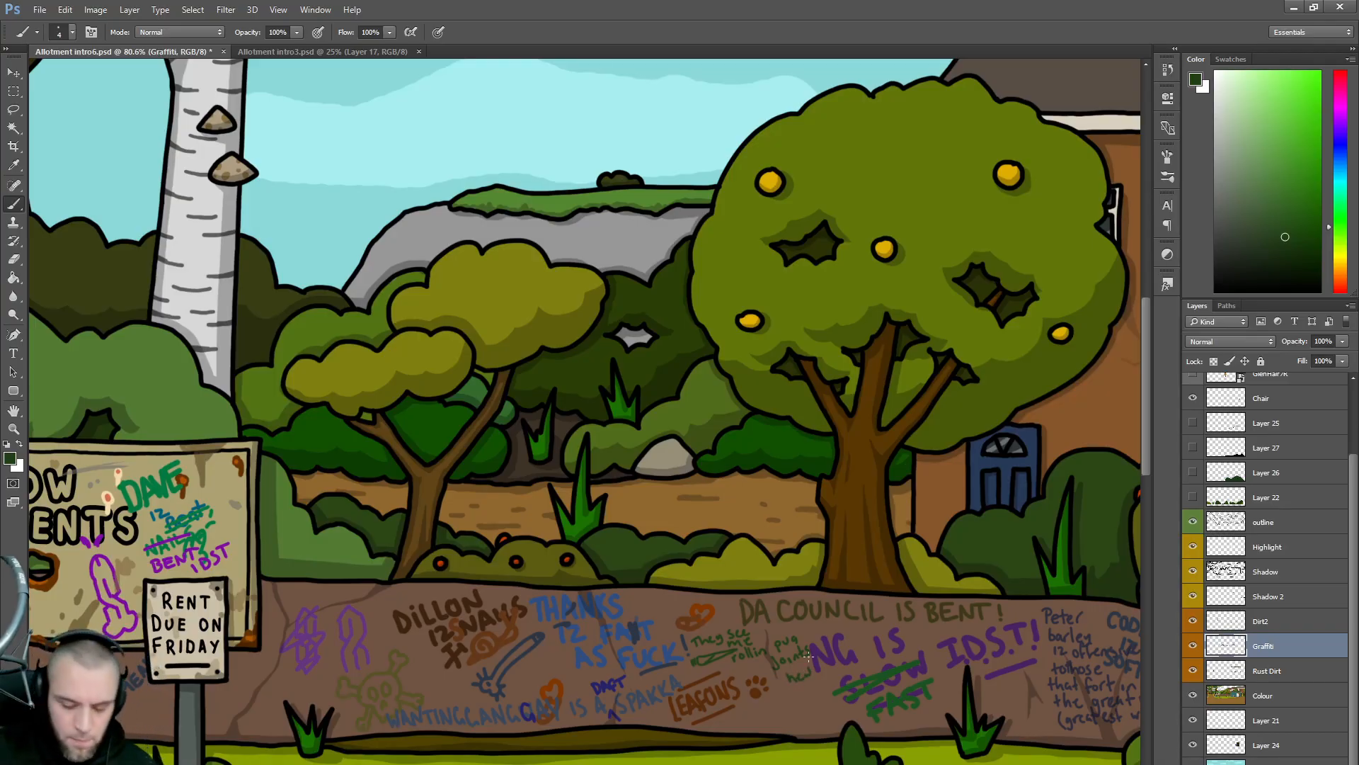
pyautogui.moveTo(765, 702)
pyautogui.mouseDown()
pyautogui.moveTo(832, 670)
pyautogui.moveTo(861, 671)
pyautogui.mouseUp()
pyautogui.moveTo(784, 715); pyautogui.dragTo(845, 691)
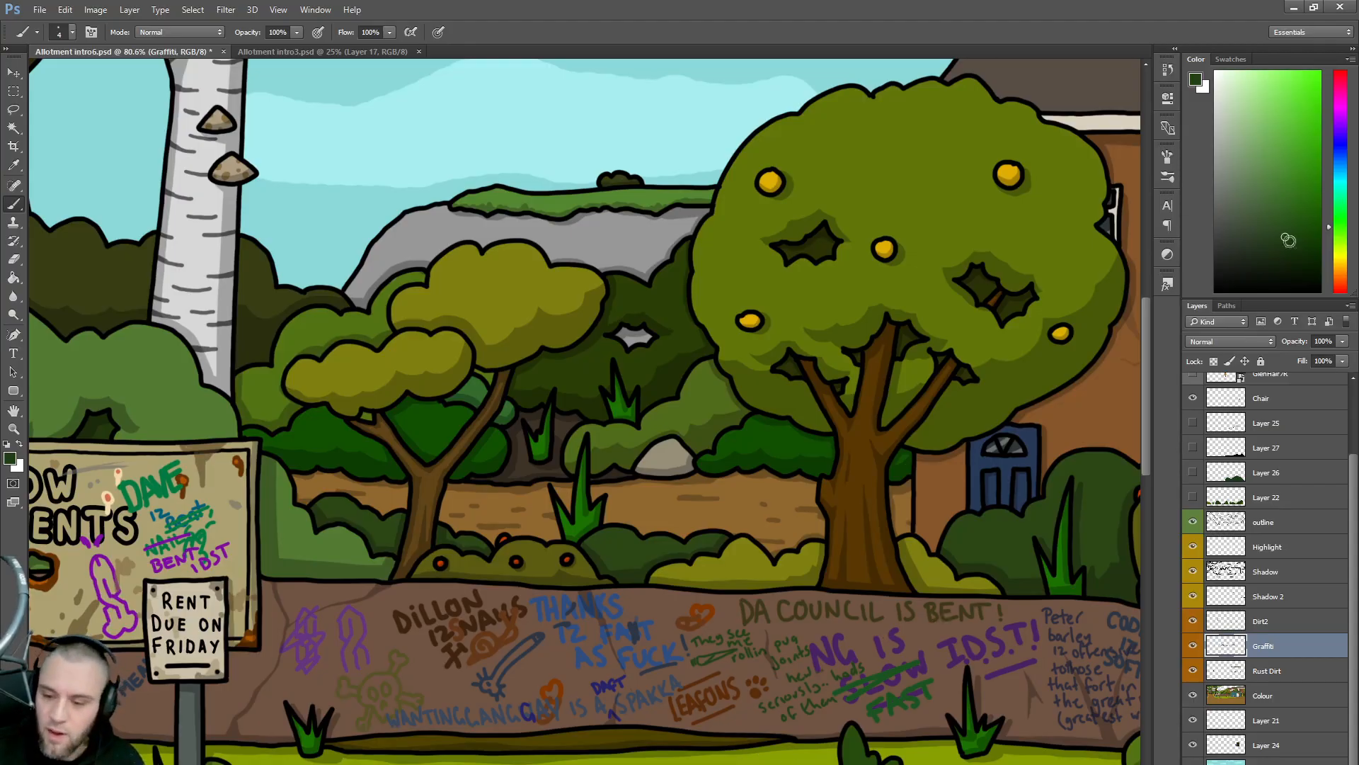
# - Draw a small purple arrow pointing at the green "They see me rollin" message and label it "lame"
pyautogui.click(1340, 117)
pyautogui.click(1306, 130)
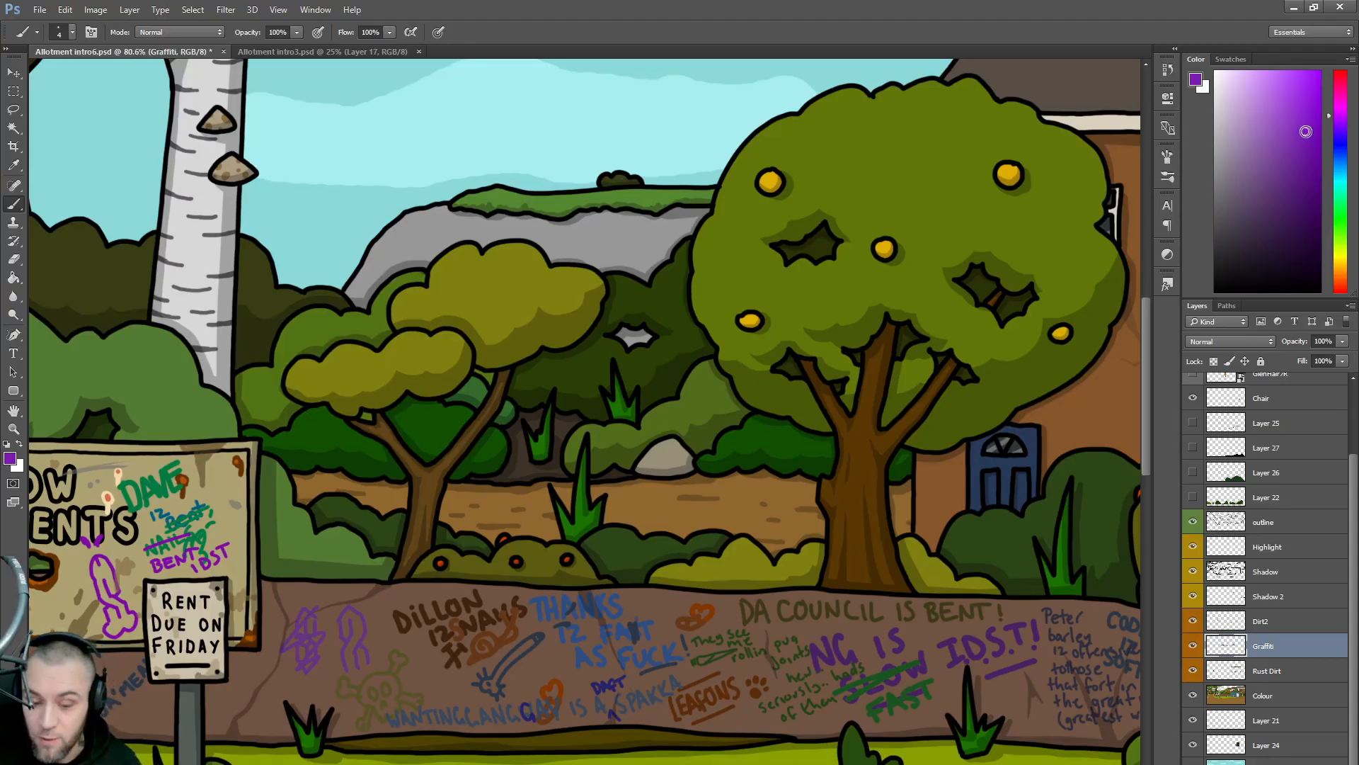
pyautogui.moveTo(757, 643); pyautogui.dragTo(776, 631)
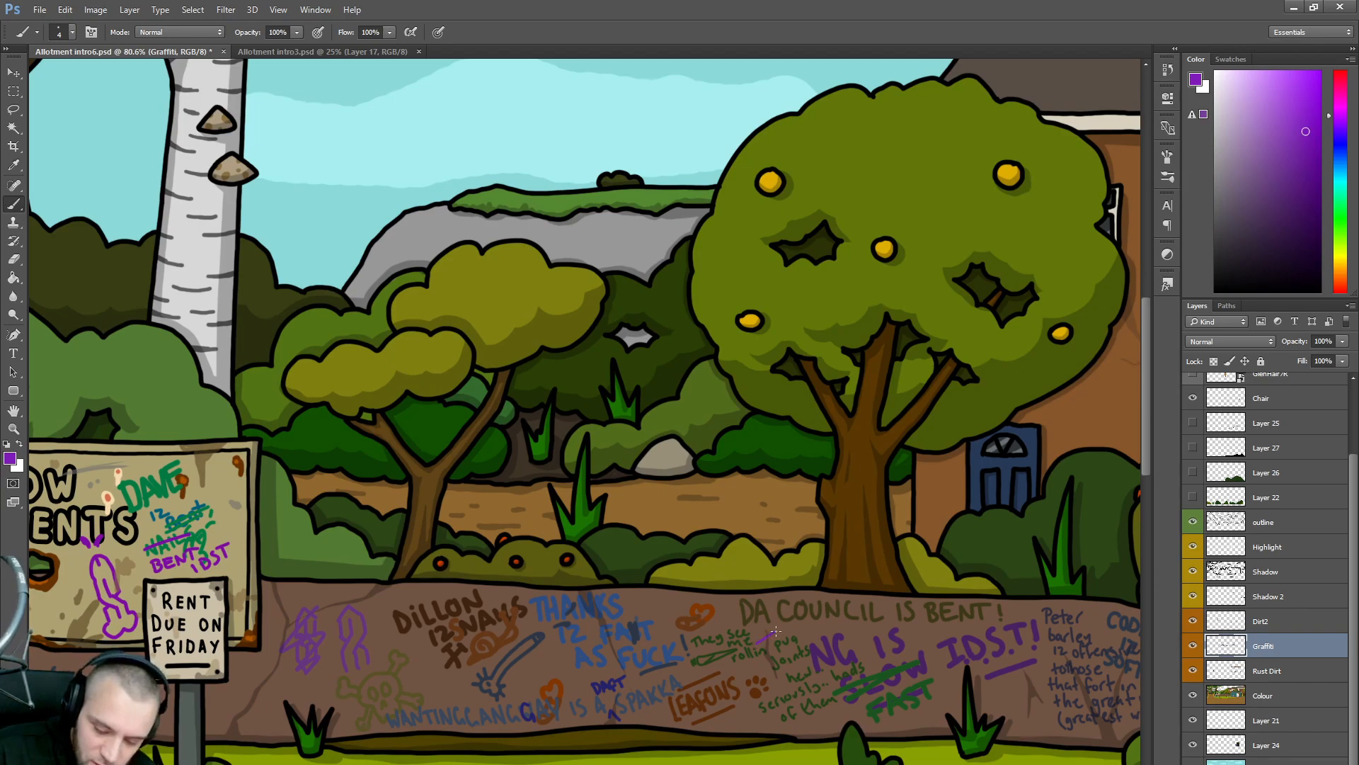
pyautogui.moveTo(1341, 116); pyautogui.dragTo(1304, 164)
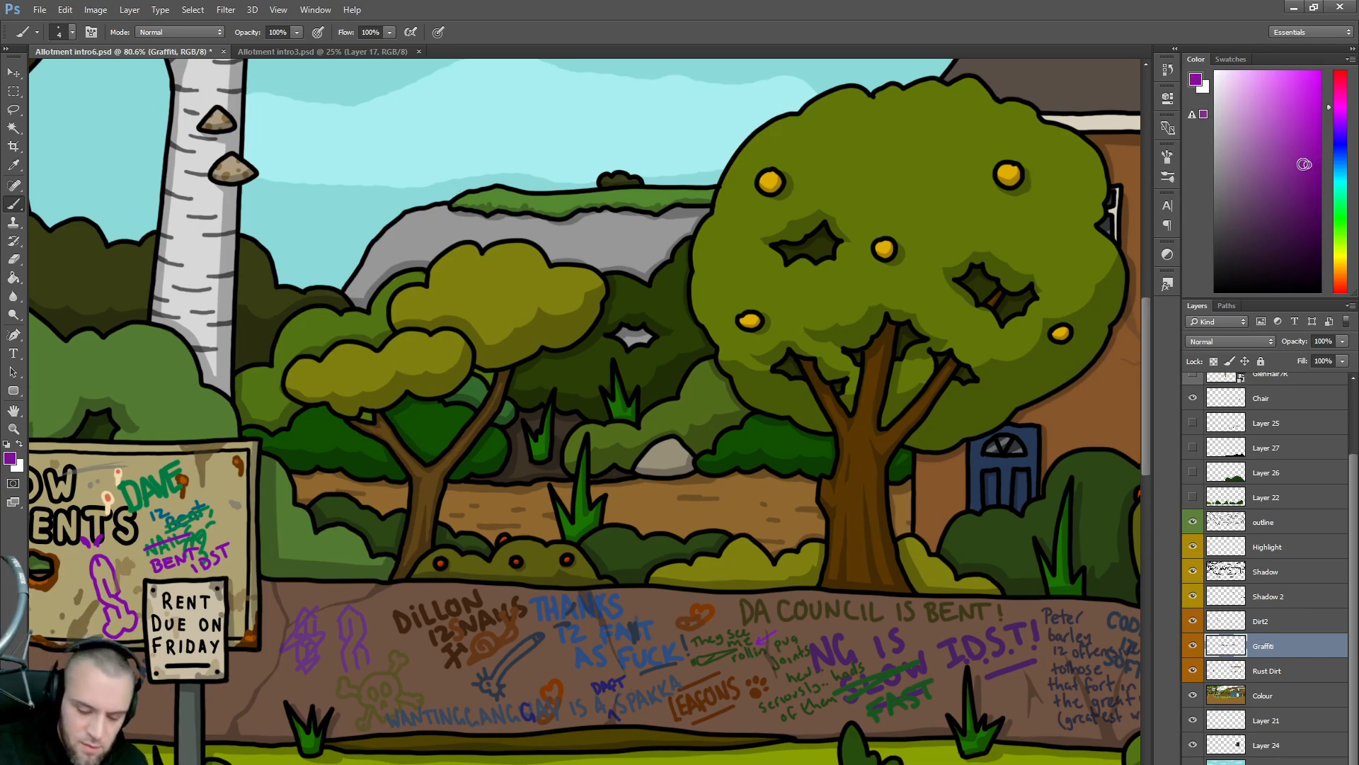
pyautogui.moveTo(761, 638); pyautogui.dragTo(826, 626)
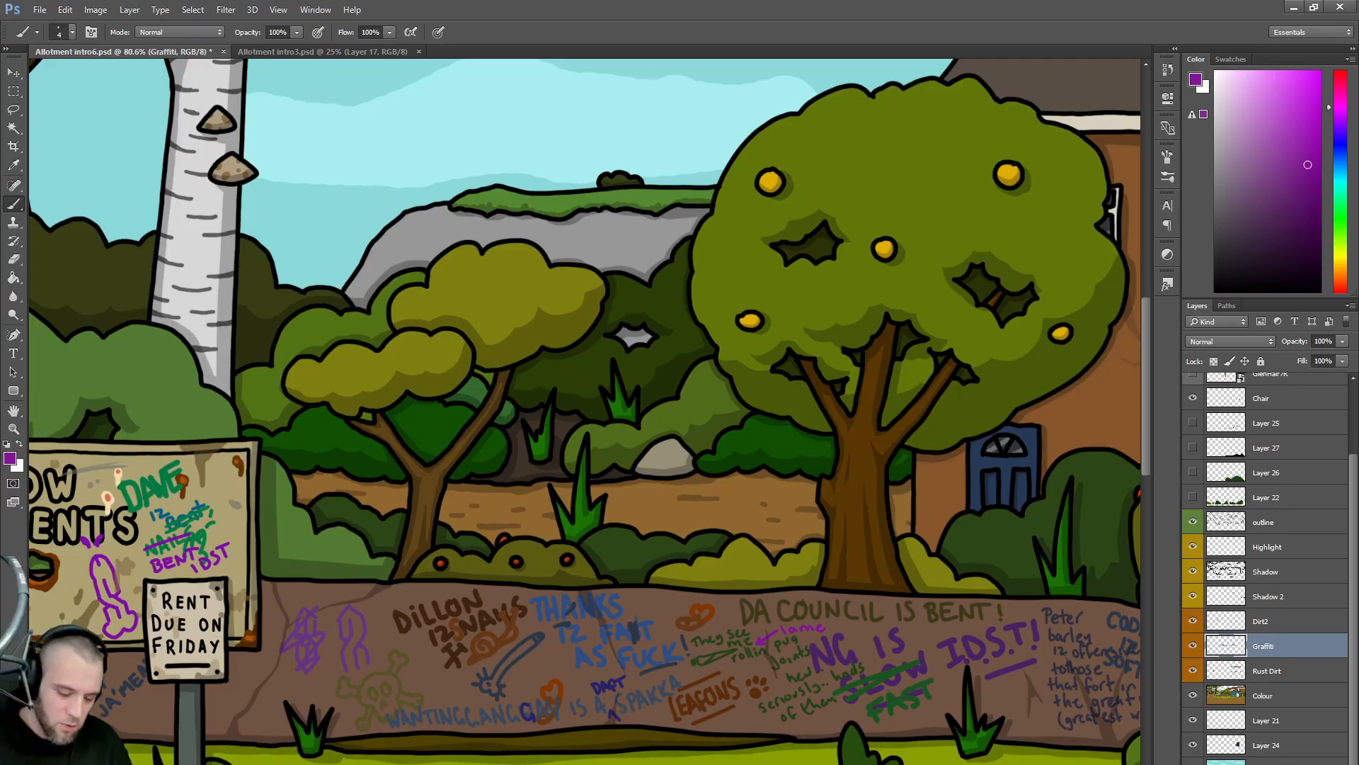
# - Write a small multi-line tribute ending "is a pug legend" in dark purple on the short wall section at the scene's edge, beside the gate
pyautogui.hscroll(2, 585, 411)
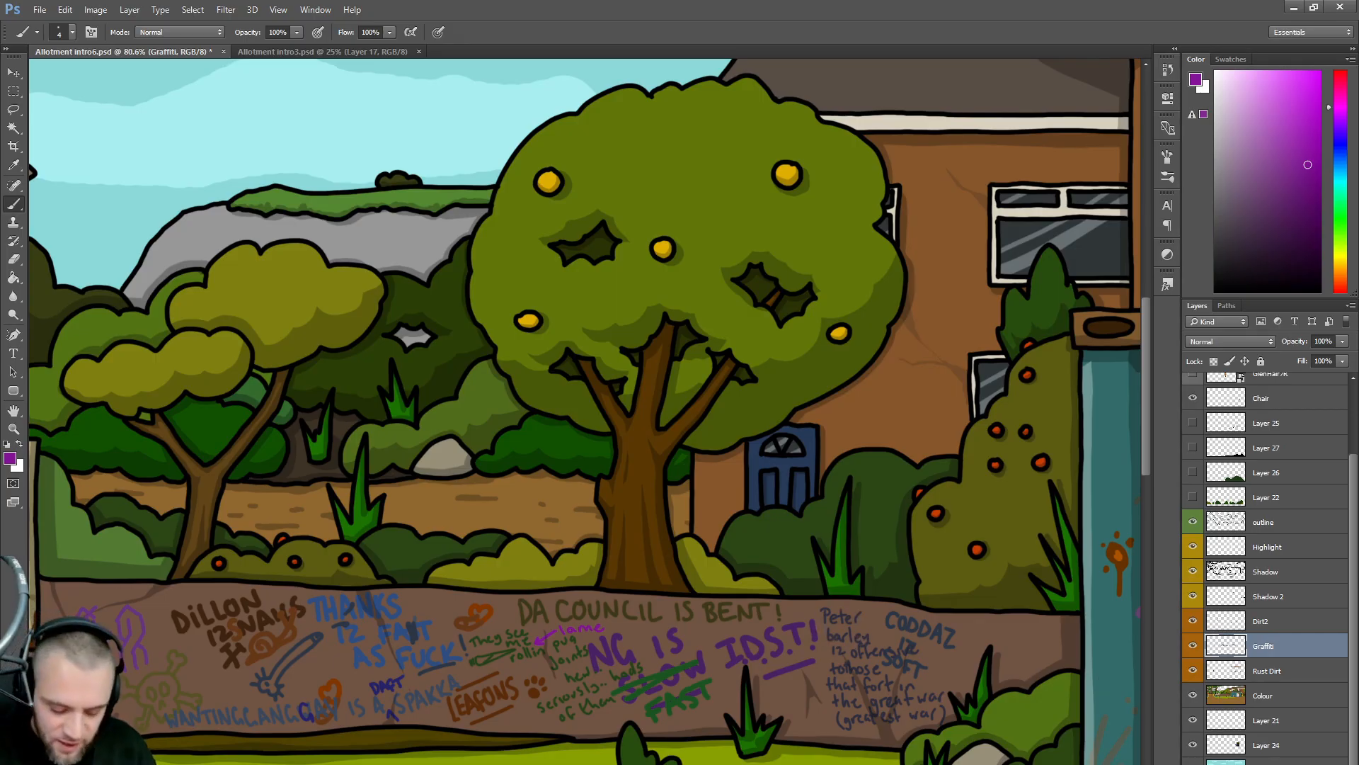
pyautogui.hscroll(-2, 585, 410)
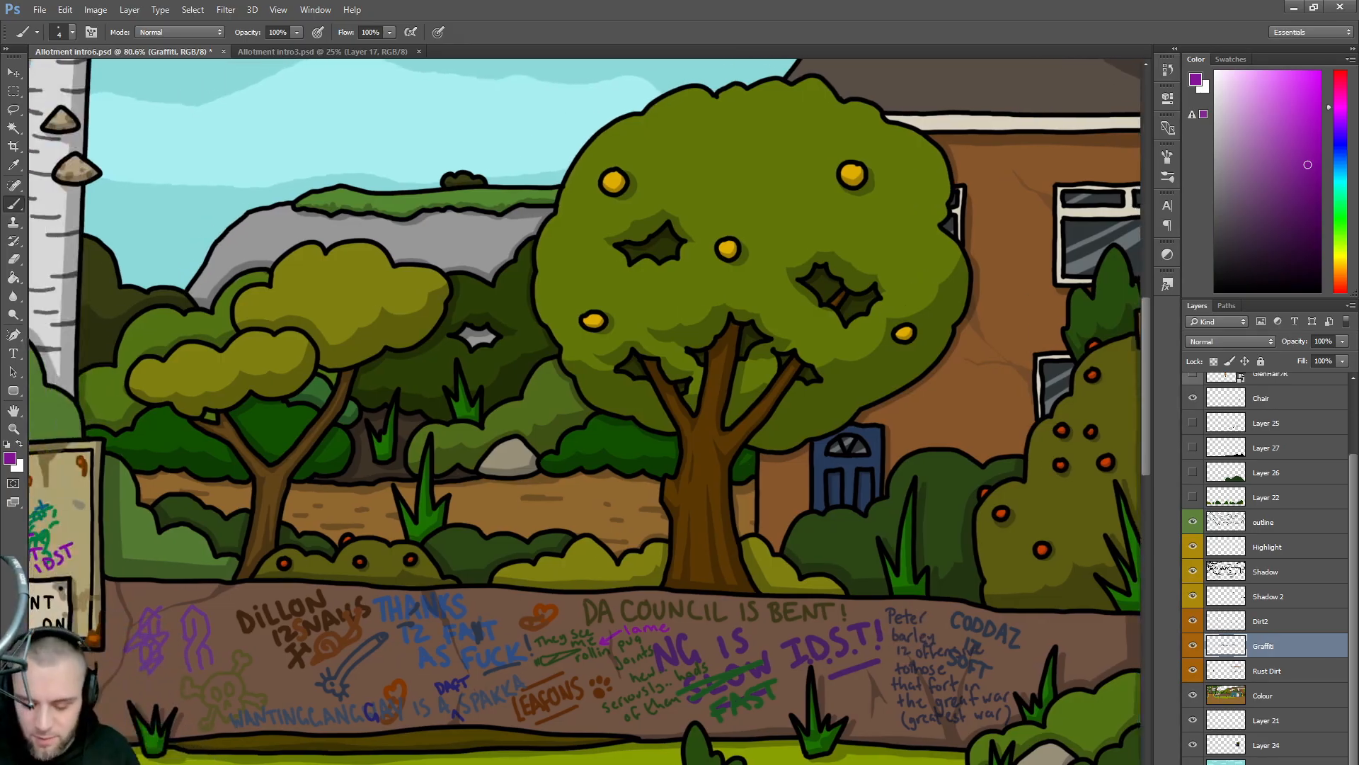
pyautogui.hscroll(-2, 585, 411)
pyautogui.hscroll(6, 585, 410)
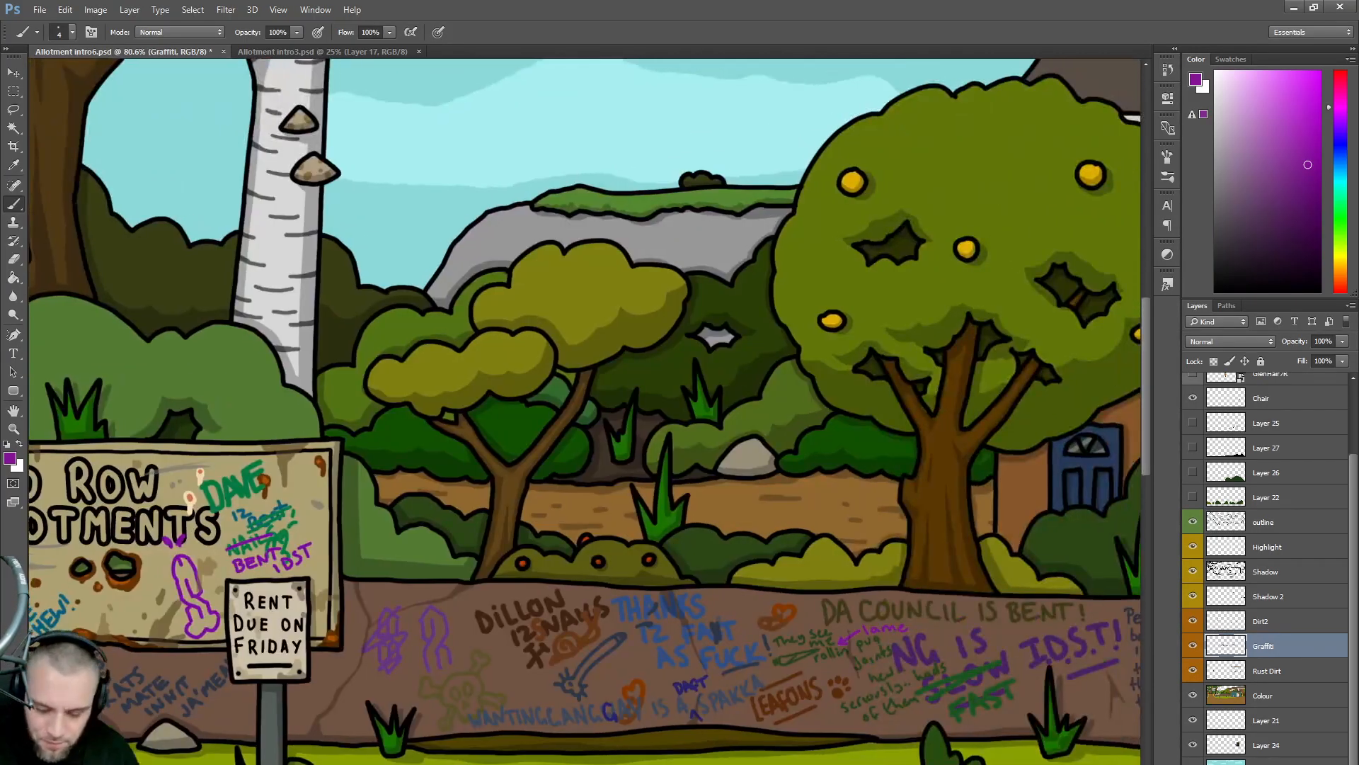
pyautogui.hscroll(-3, 584, 411)
pyautogui.hscroll(-8, 585, 411)
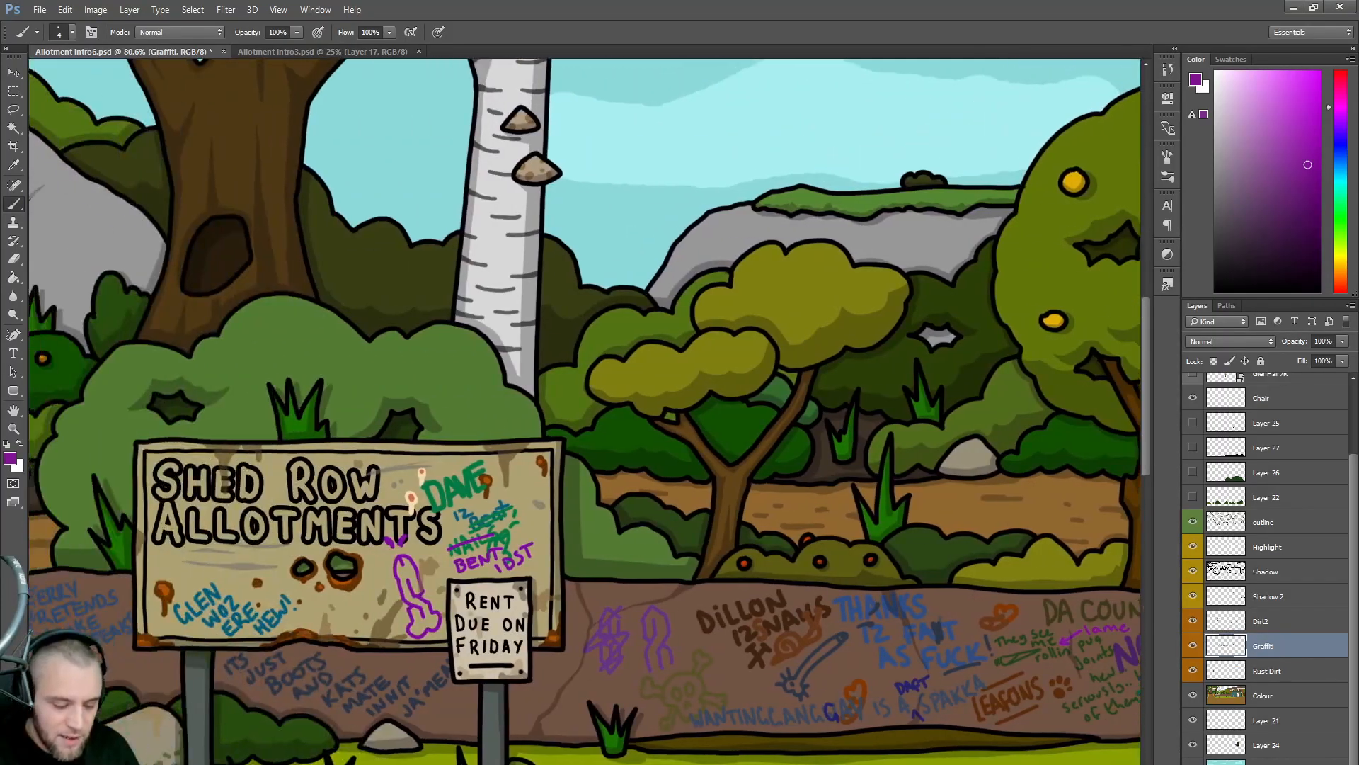
pyautogui.hscroll(-8, 584, 411)
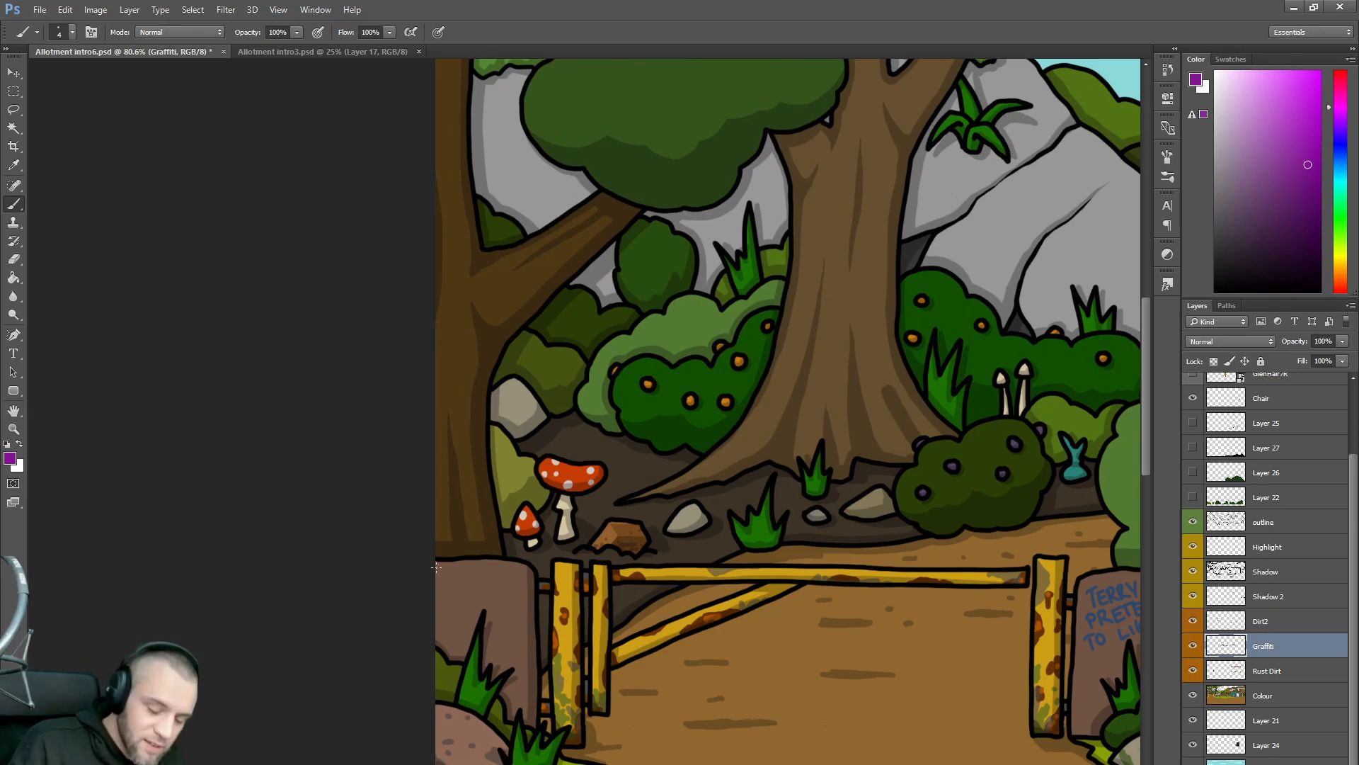
pyautogui.moveTo(441, 571); pyautogui.dragTo(441, 578)
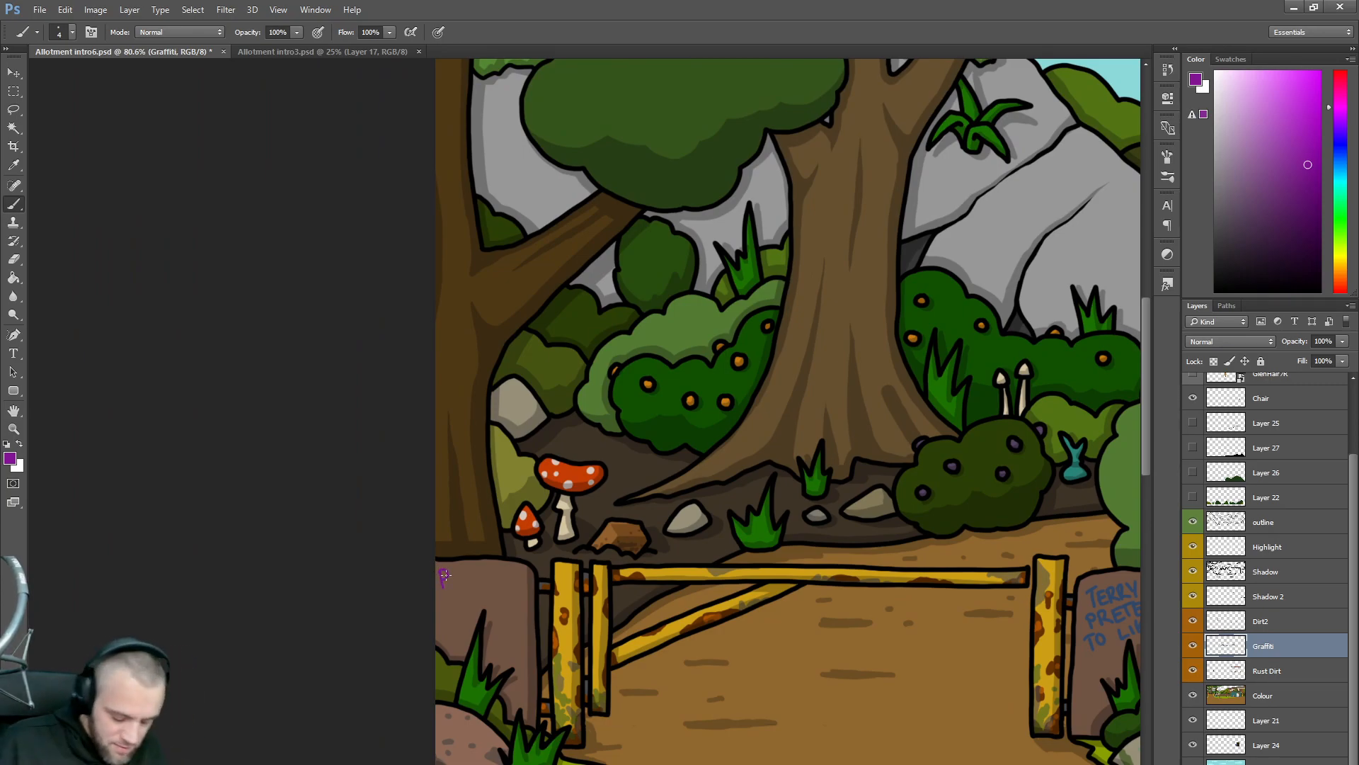
pyautogui.hotkey('ctrl', 'z')
pyautogui.click(1307, 198)
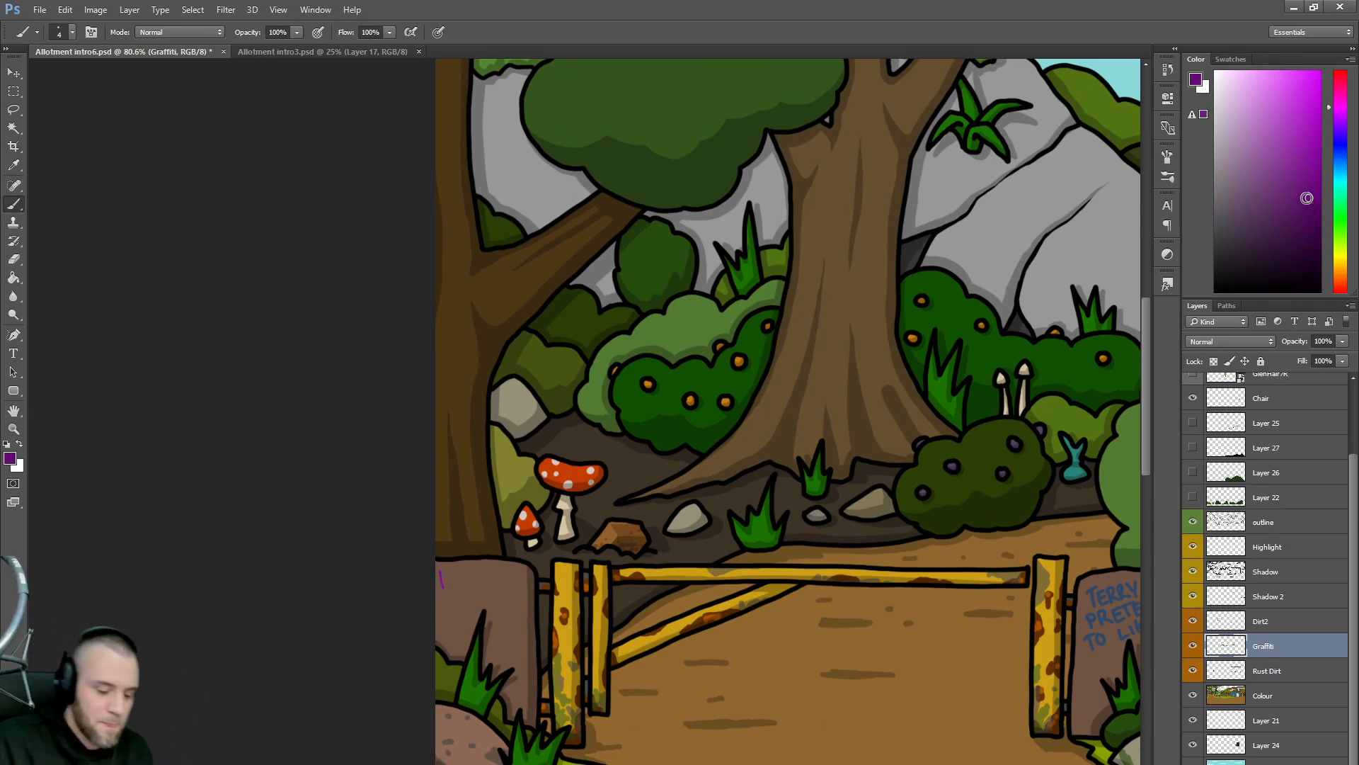
pyautogui.moveTo(439, 573); pyautogui.dragTo(464, 589)
pyautogui.moveTo(455, 577)
pyautogui.mouseDown()
pyautogui.moveTo(483, 596)
pyautogui.moveTo(444, 608)
pyautogui.moveTo(499, 596)
pyautogui.moveTo(493, 606)
pyautogui.moveTo(519, 587)
pyautogui.mouseUp()
pyautogui.hotkey('ctrl', 'alt', 'z')
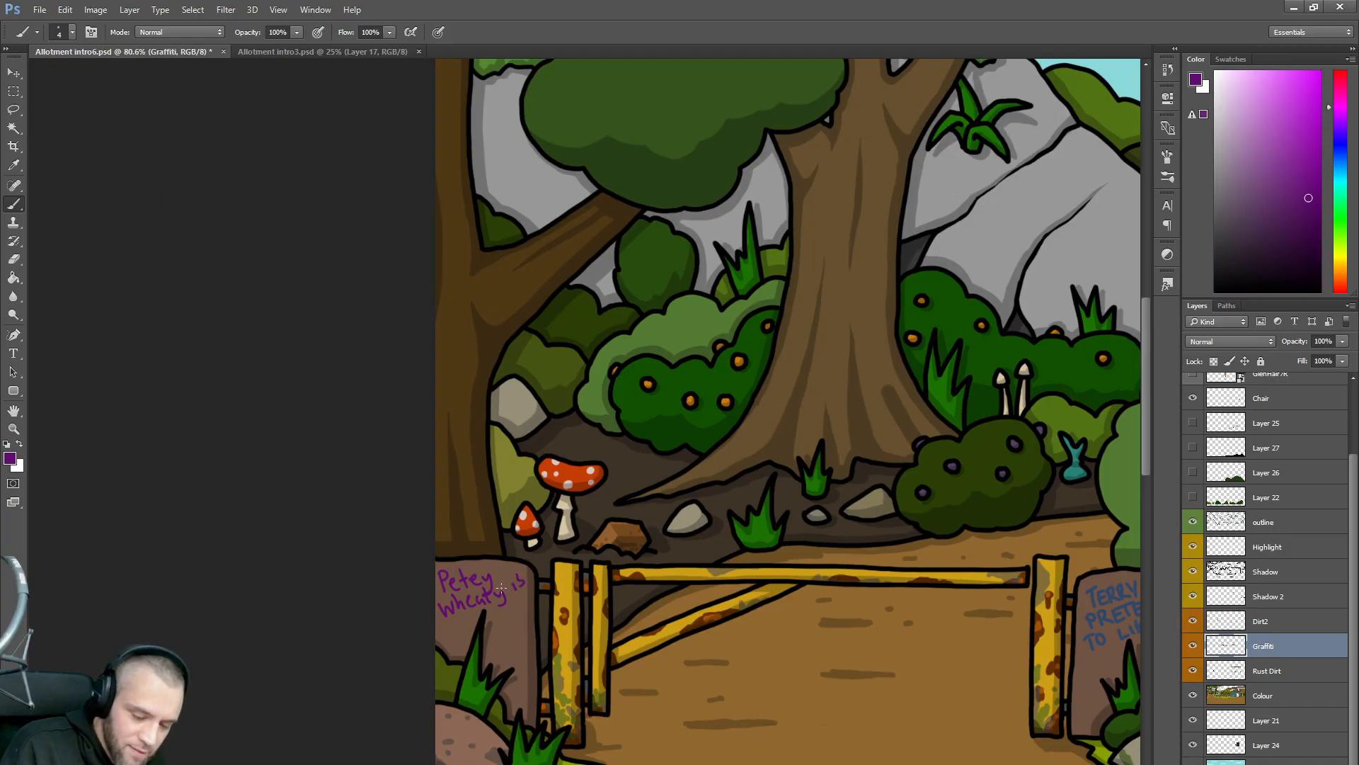
pyautogui.moveTo(456, 626)
pyautogui.mouseDown()
pyautogui.moveTo(514, 608)
pyautogui.moveTo(496, 651)
pyautogui.moveTo(519, 637)
pyautogui.mouseUp()
pyautogui.moveTo(519, 640); pyautogui.dragTo(524, 613)
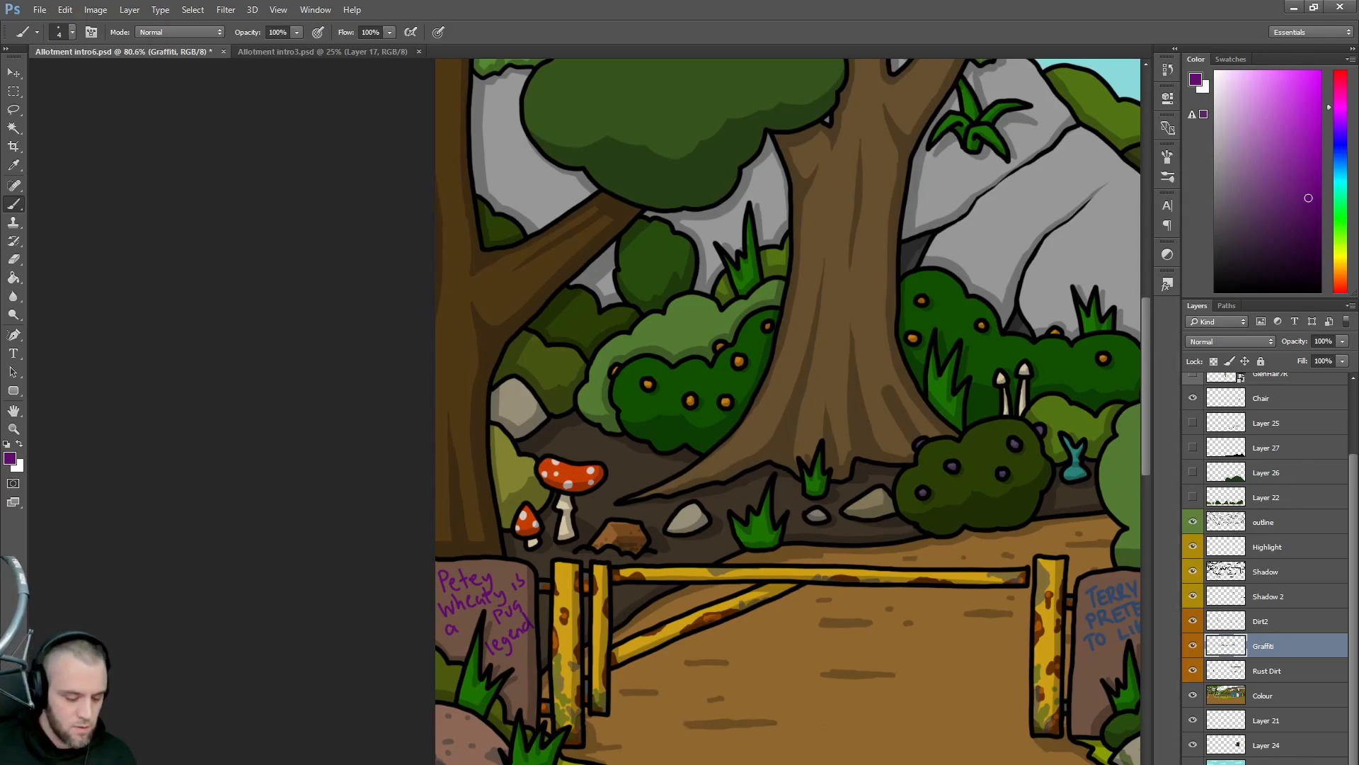
# - Write a small three-line taunt in very dark purple on the wall beside the rent sign, near the skull drawing
pyautogui.hscroll(13, 584, 411)
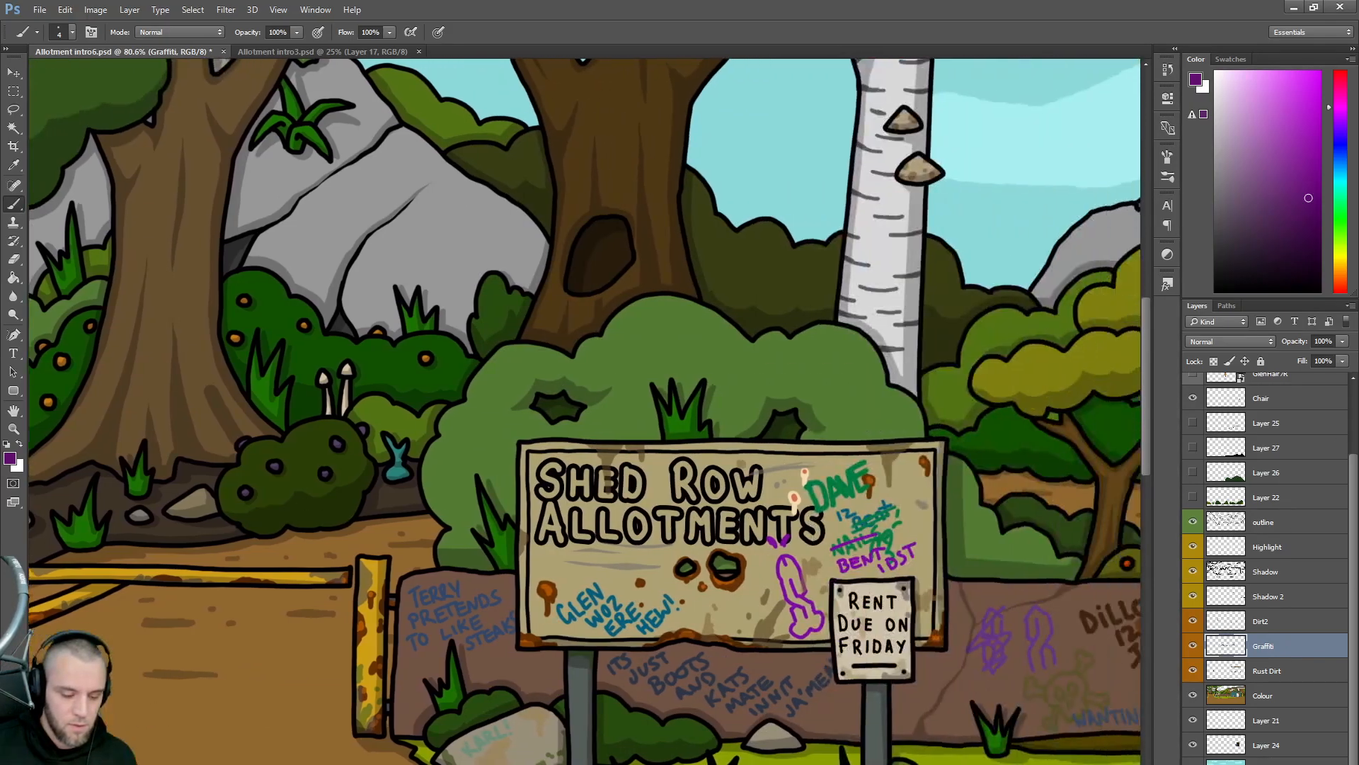
pyautogui.hscroll(6, 585, 411)
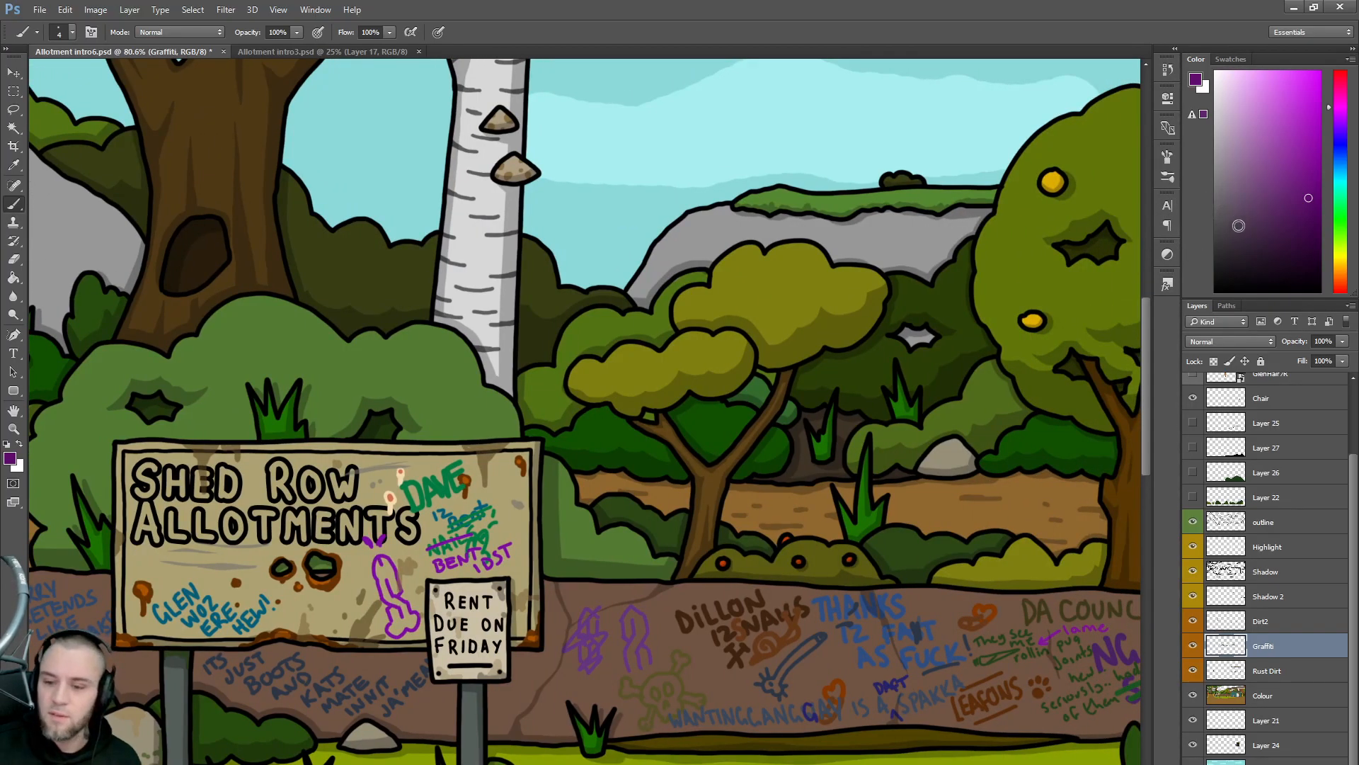
pyautogui.click(1257, 253)
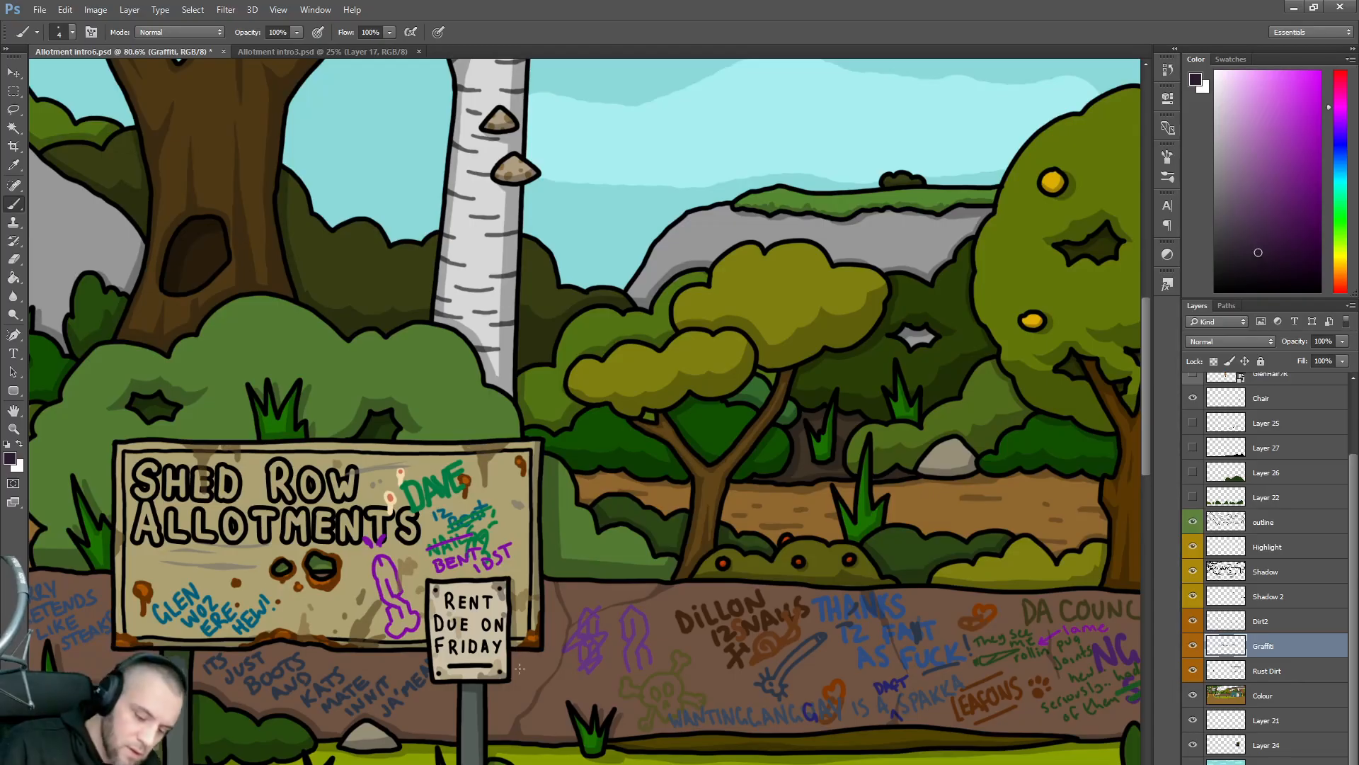
pyautogui.moveTo(527, 664)
pyautogui.mouseDown()
pyautogui.moveTo(583, 661)
pyautogui.moveTo(587, 645)
pyautogui.moveTo(593, 666)
pyautogui.moveTo(547, 681)
pyautogui.moveTo(611, 671)
pyautogui.moveTo(607, 688)
pyautogui.moveTo(564, 695)
pyautogui.moveTo(610, 693)
pyautogui.mouseUp()
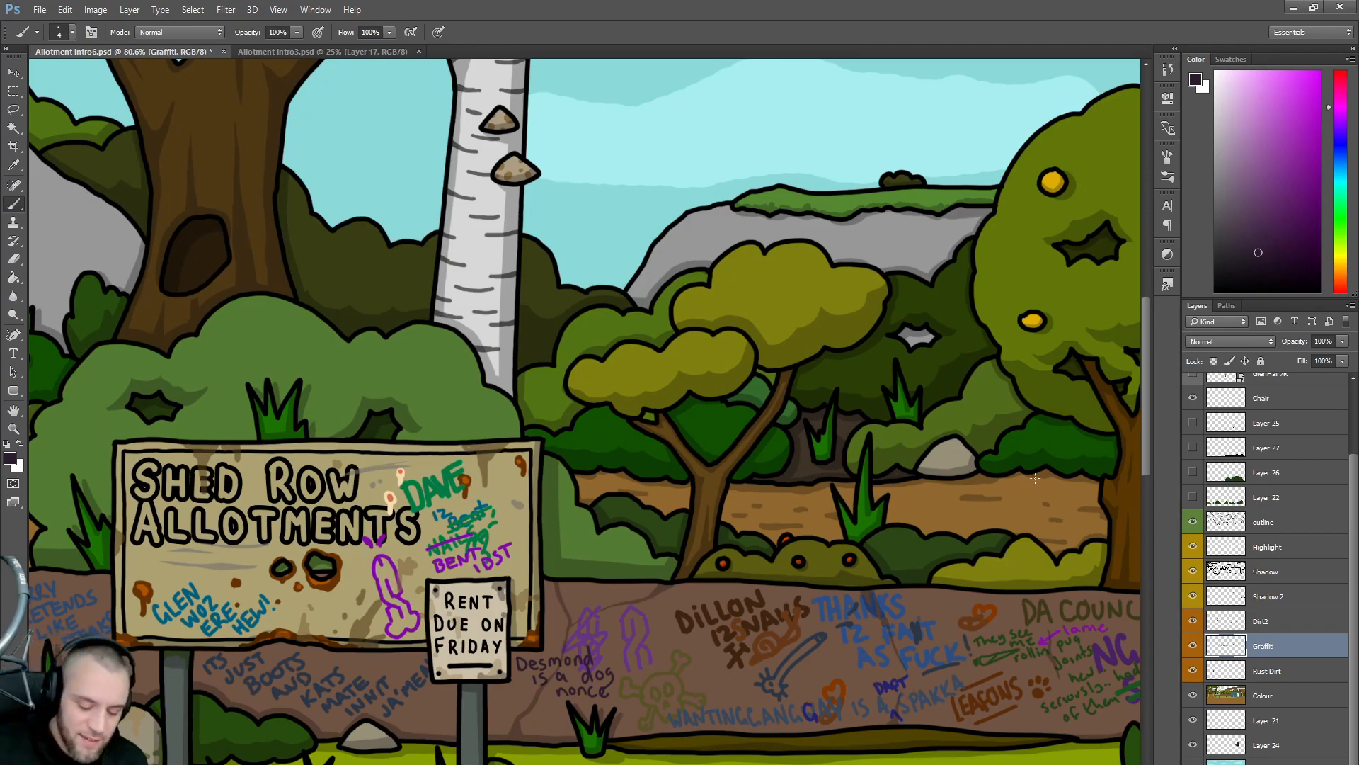
# - Review the graffiti along the wall and how it reads within the whole scene
pyautogui.hscroll(-5, 585, 411)
pyautogui.hscroll(8, 585, 411)
pyautogui.hscroll(-3, 584, 411)
pyautogui.hscroll(-4, 585, 411)
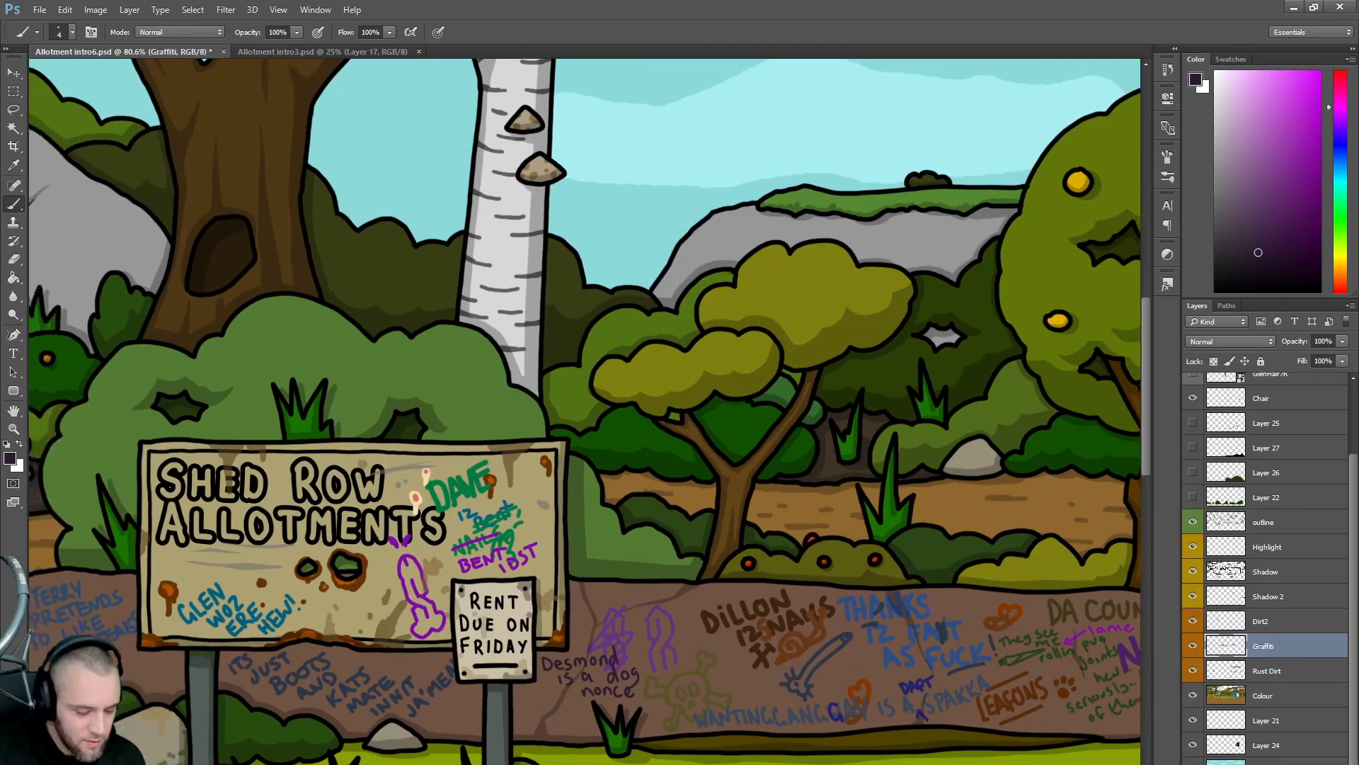
pyautogui.hscroll(1, 584, 411)
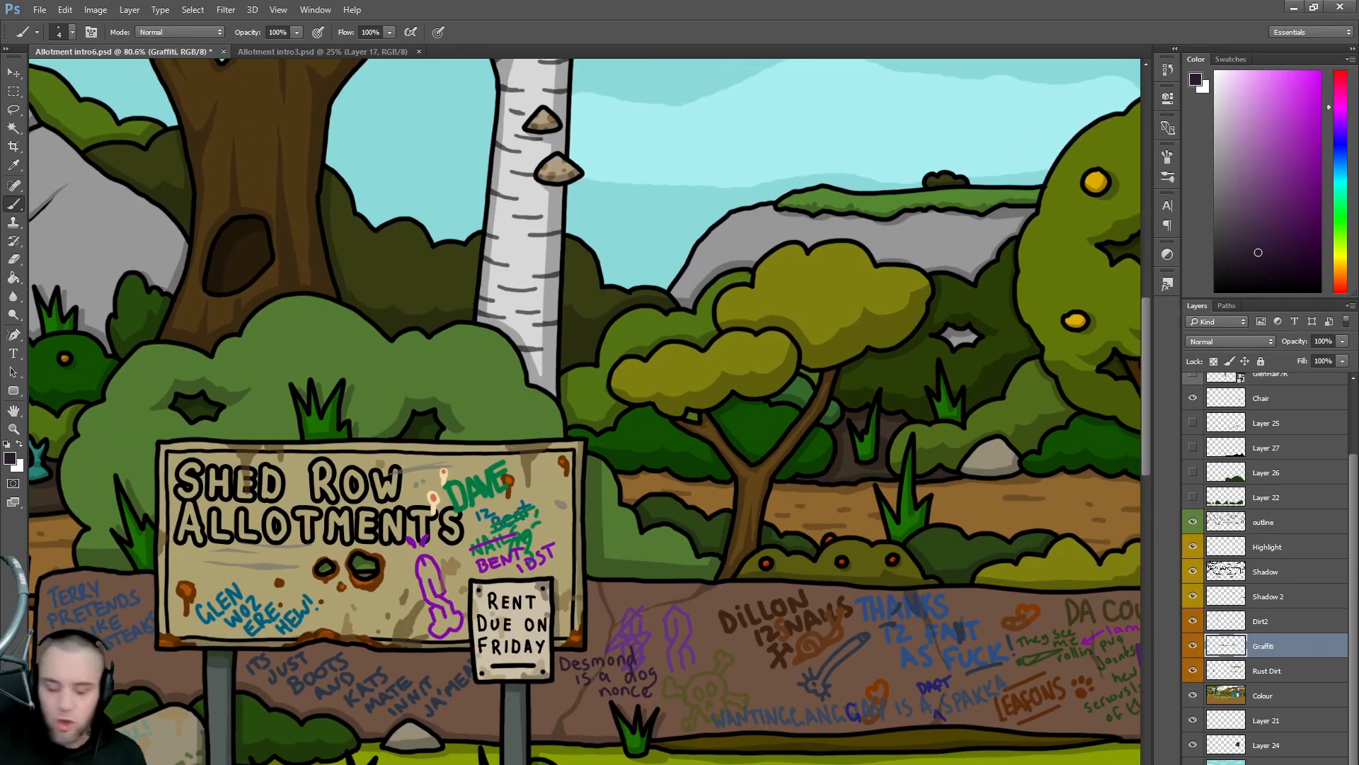
pyautogui.scroll(-6, 602, 722)
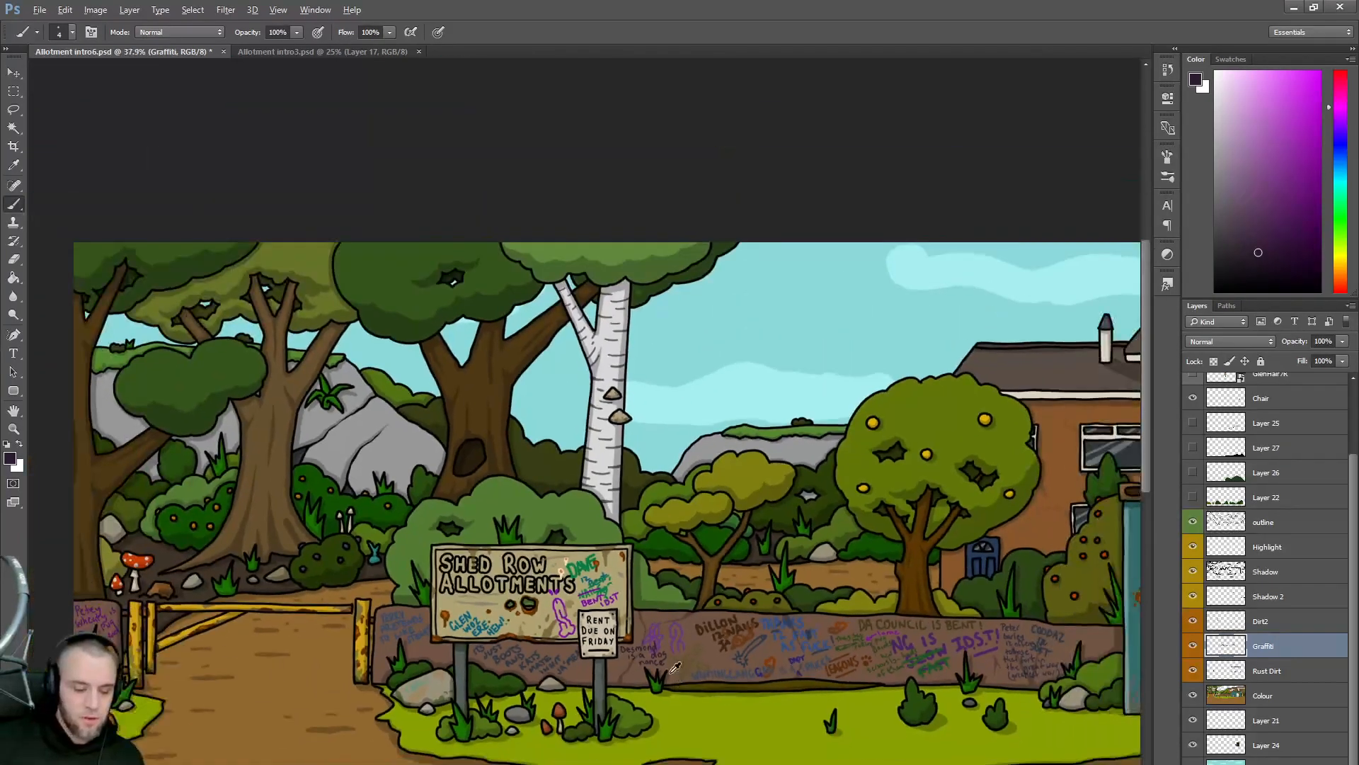
# - On the Shadow layer, use a larger black brush to shade the wall section beside the gate post, beneath the blue message
pyautogui.scroll(4, 668, 660)
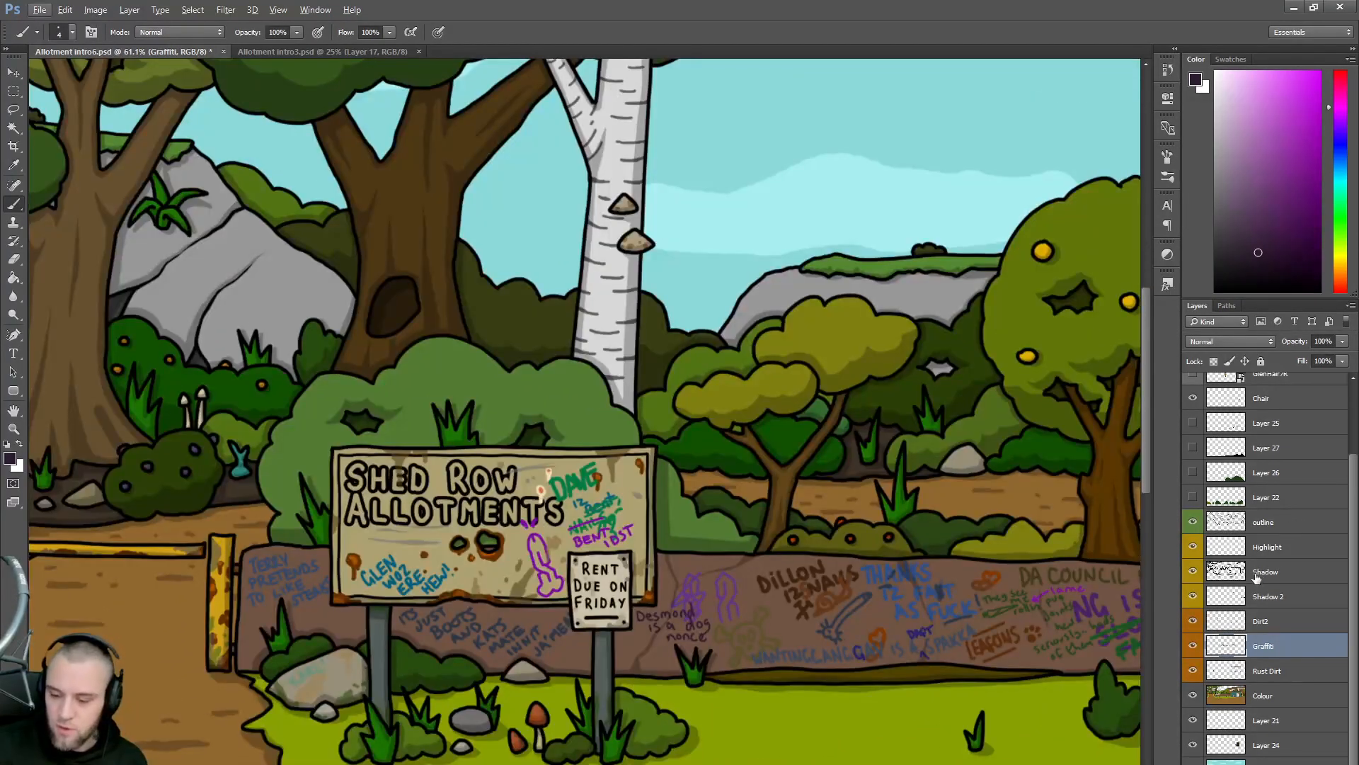
pyautogui.click(1258, 575)
pyautogui.hscroll(-3, 544, 727)
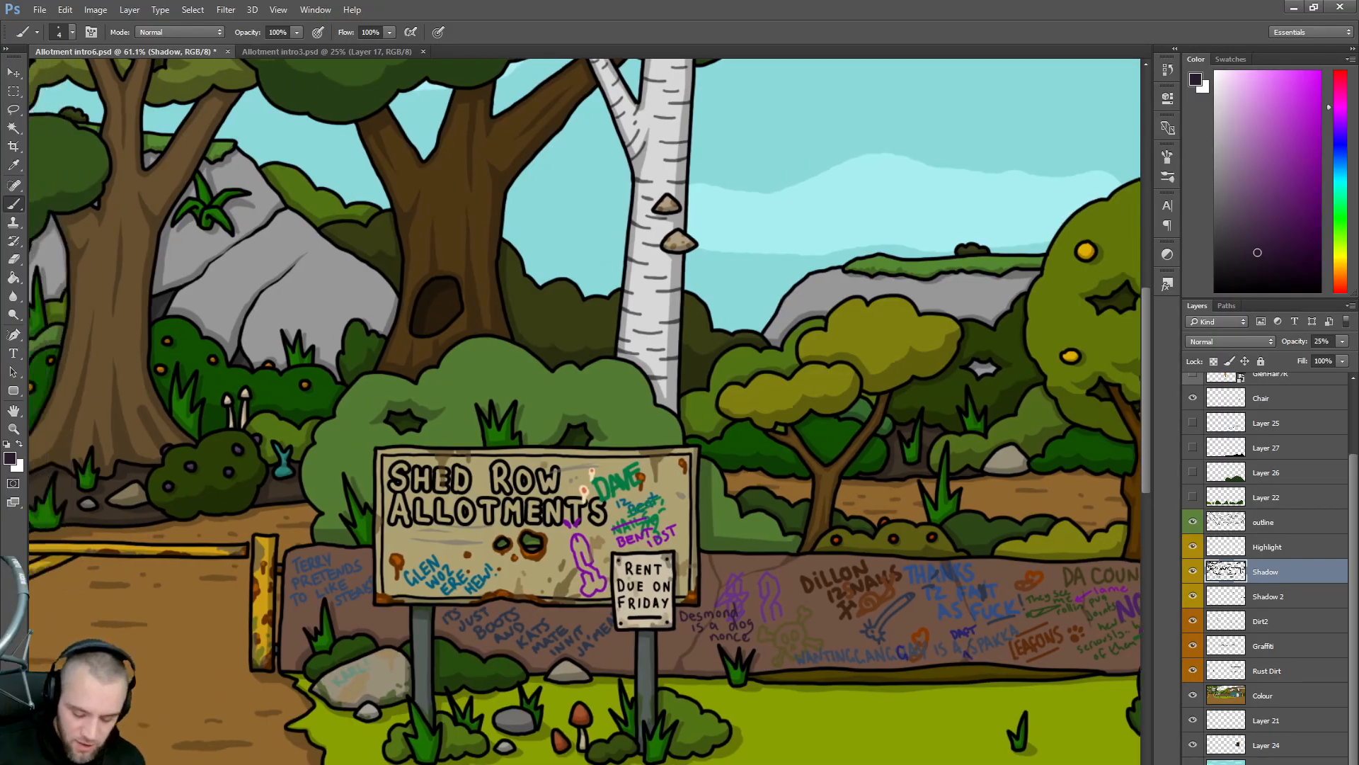
pyautogui.press(']')
pyautogui.press(']')
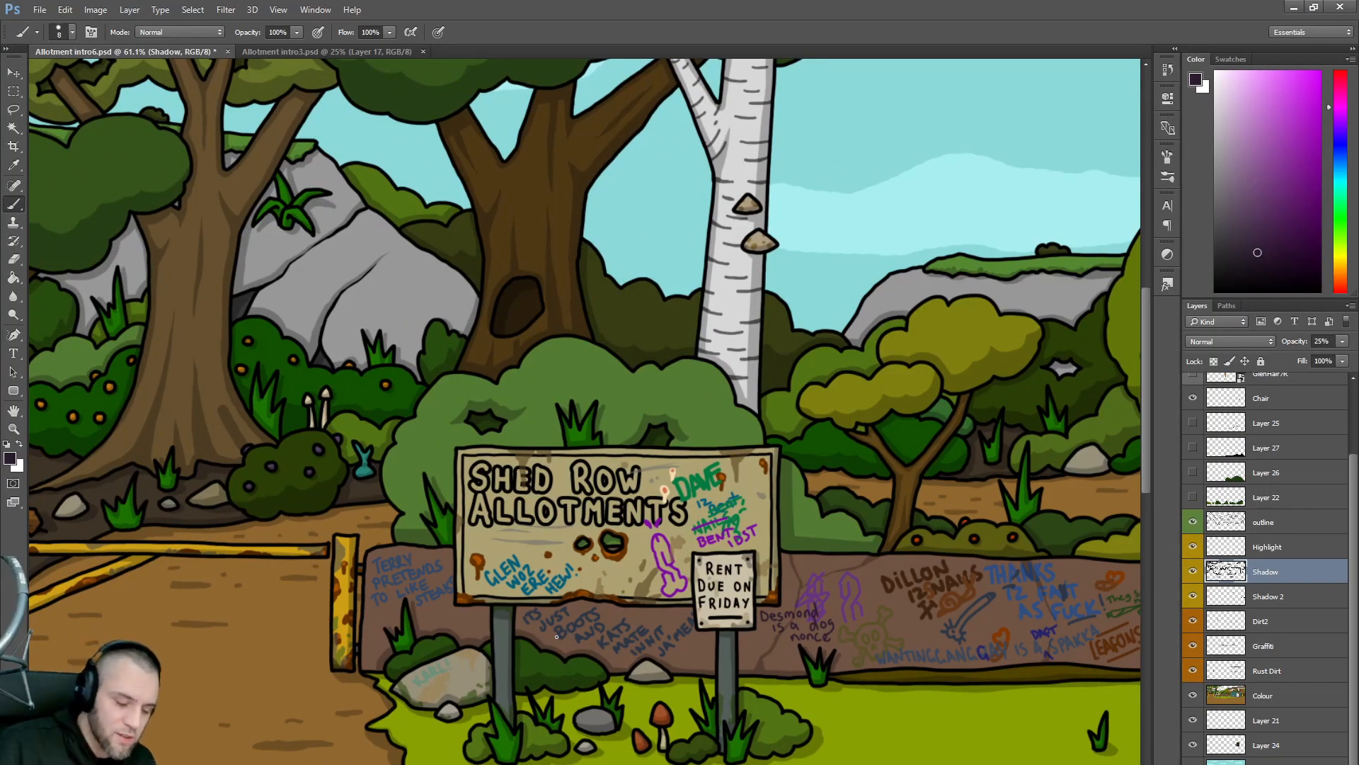
pyautogui.moveTo(361, 650); pyautogui.dragTo(400, 586)
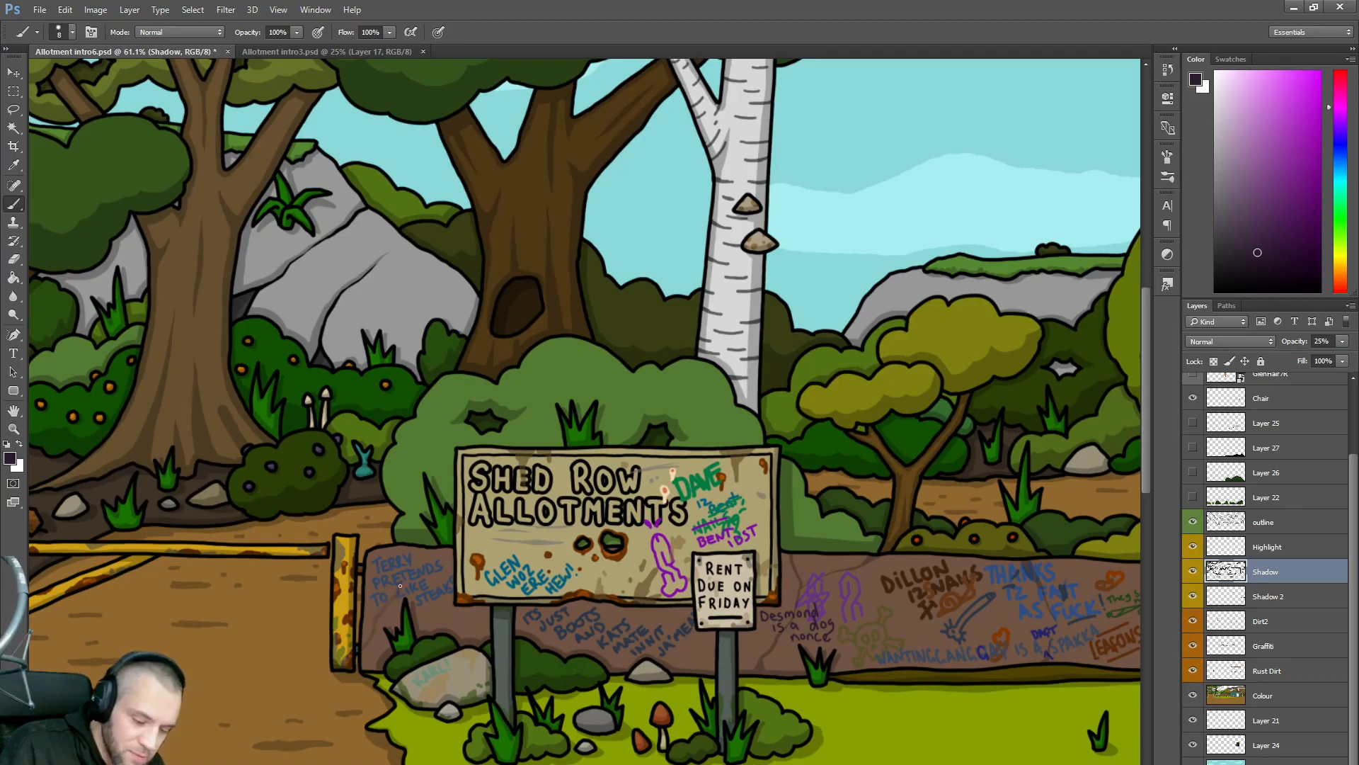
pyautogui.press('d')
pyautogui.hotkey('ctrl', 'z')
pyautogui.moveTo(373, 634); pyautogui.dragTo(400, 589)
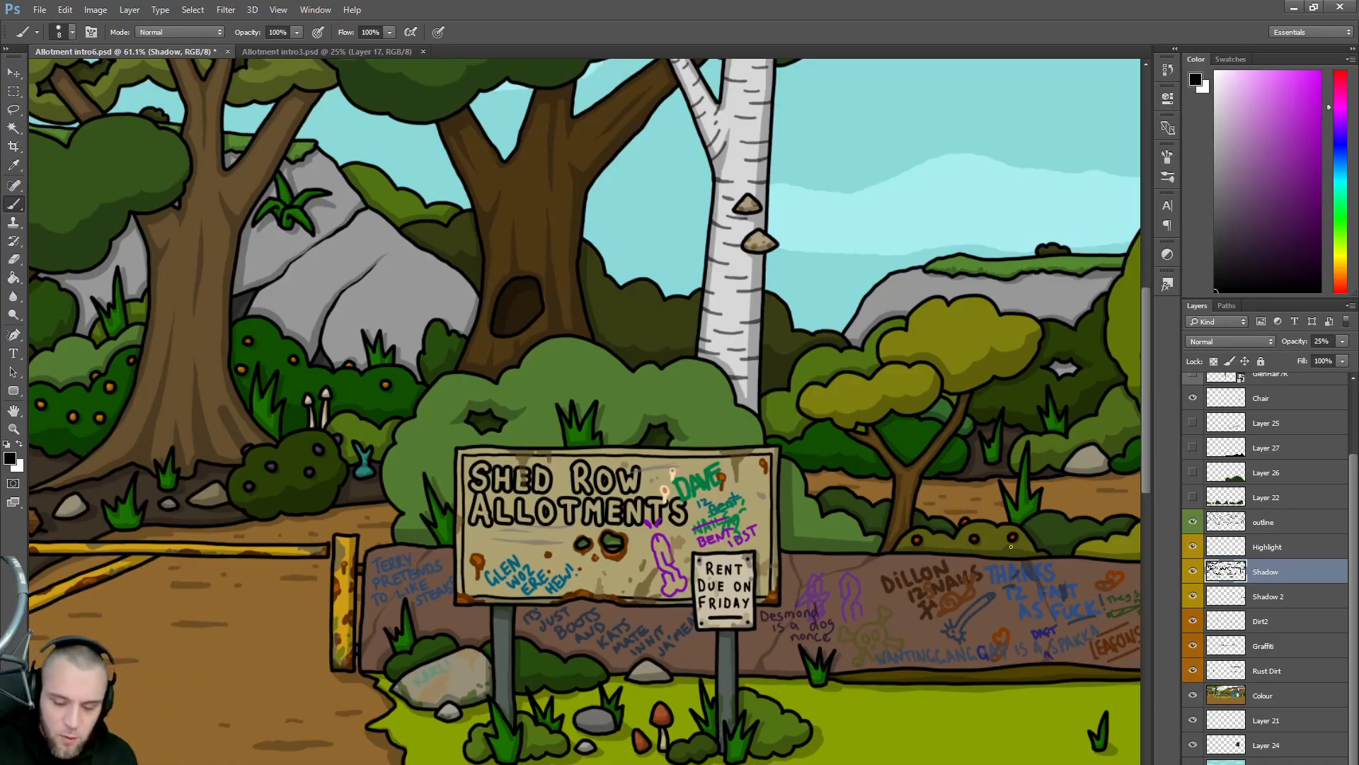
# - On the Graffiti layer, draw two small curved marks in dark purple beside the rent sign's post, after the blue "boots and kats" message
pyautogui.scroll(3, 815, 563)
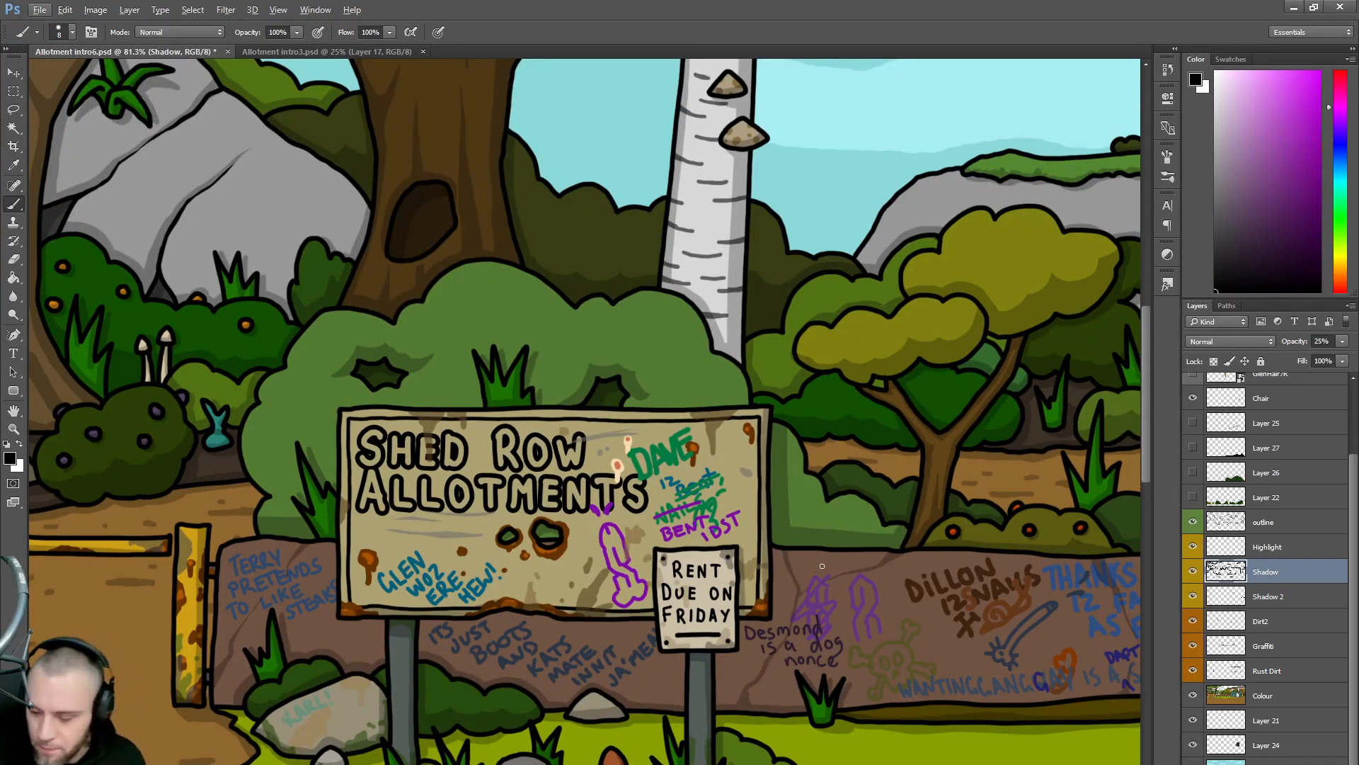
pyautogui.click(1264, 647)
pyautogui.moveTo(1250, 240); pyautogui.dragTo(1300, 233)
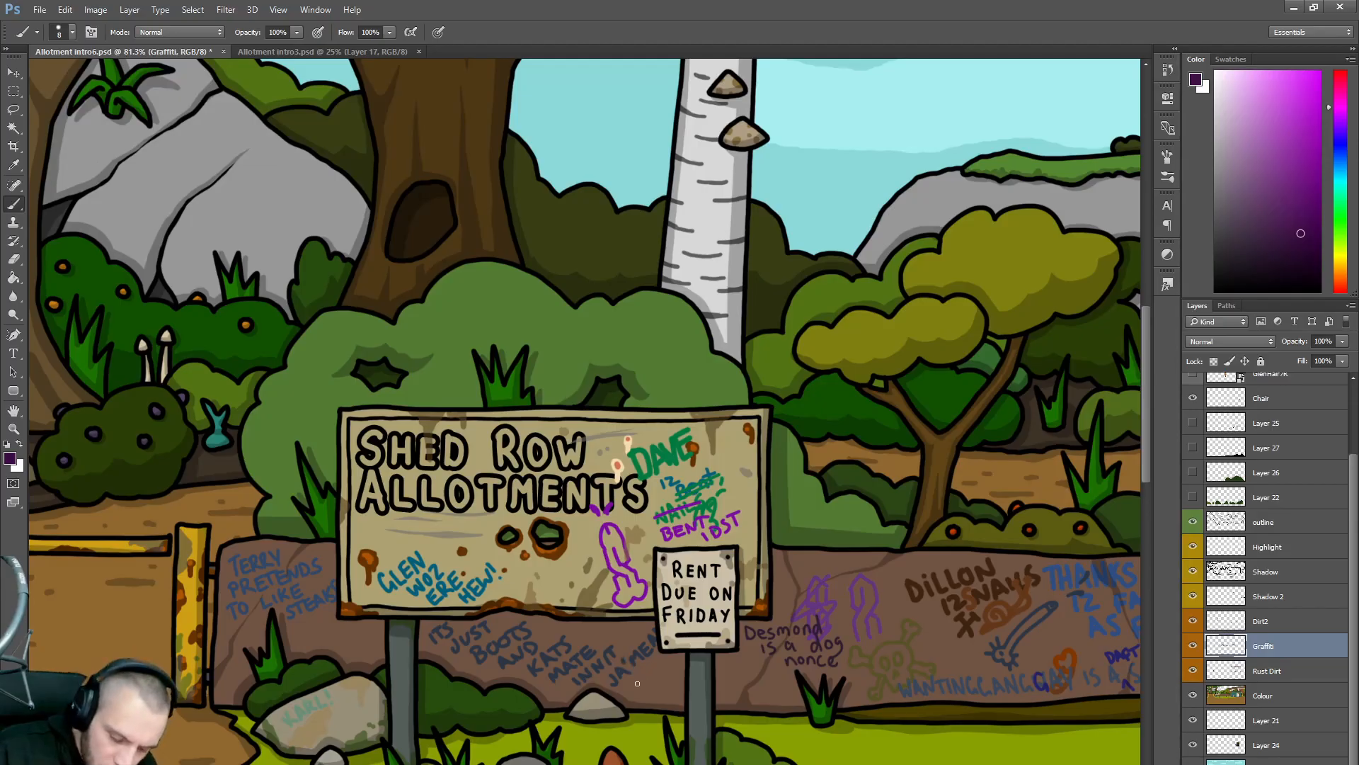
pyautogui.moveTo(629, 681)
pyautogui.mouseDown()
pyautogui.moveTo(641, 696)
pyautogui.moveTo(677, 685)
pyautogui.moveTo(673, 664)
pyautogui.mouseUp()
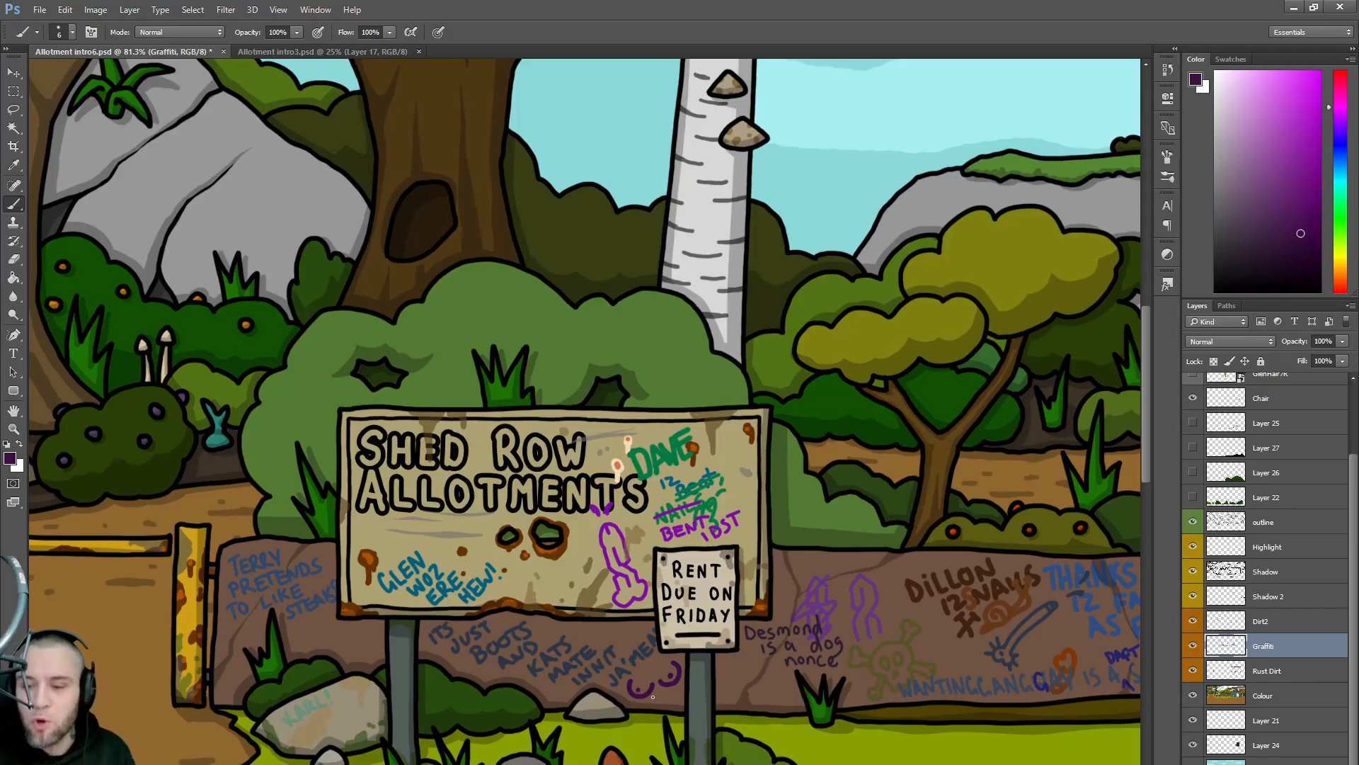
# - Draw two small teal circles side by side next to the skull and add smaller marks inside them with a finer brush
pyautogui.click(1340, 182)
pyautogui.click(1293, 214)
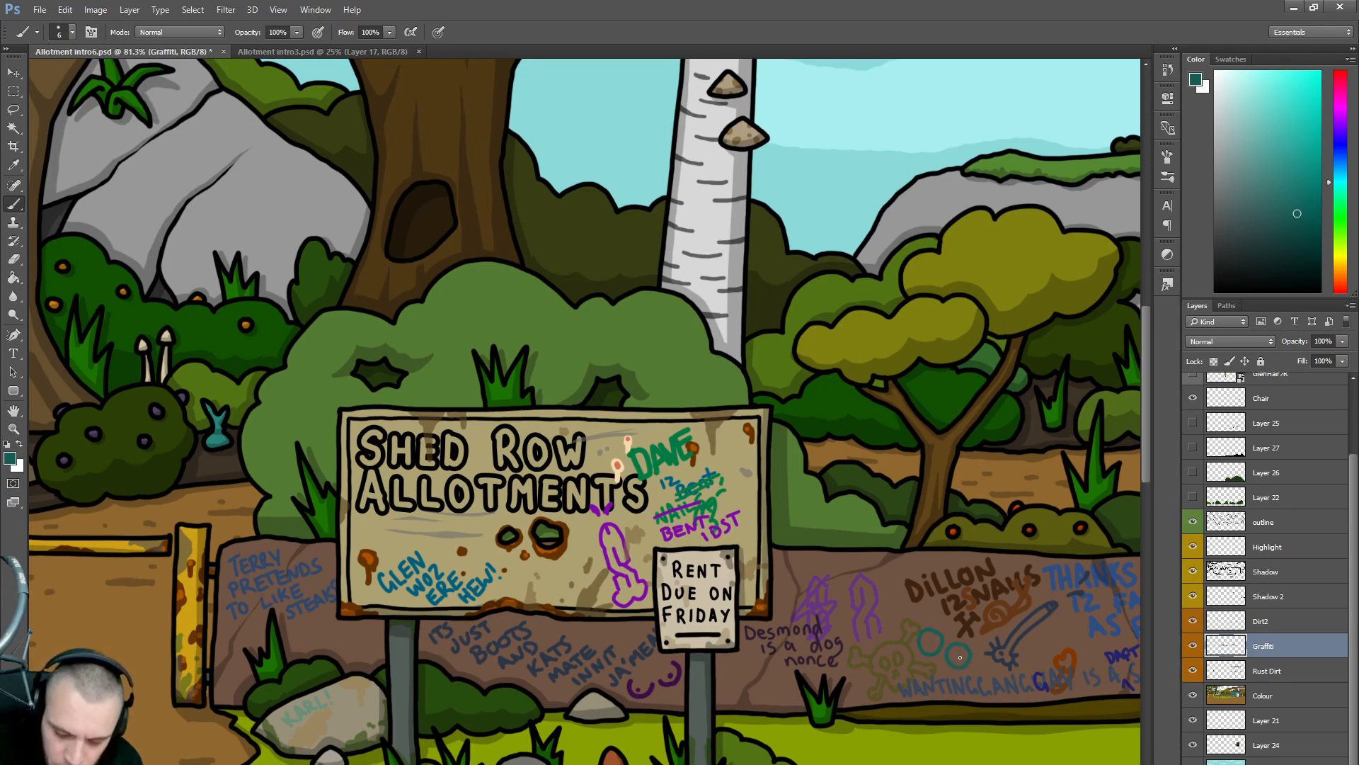
pyautogui.press('[')
pyautogui.press('[')
pyautogui.moveTo(953, 656); pyautogui.dragTo(963, 654)
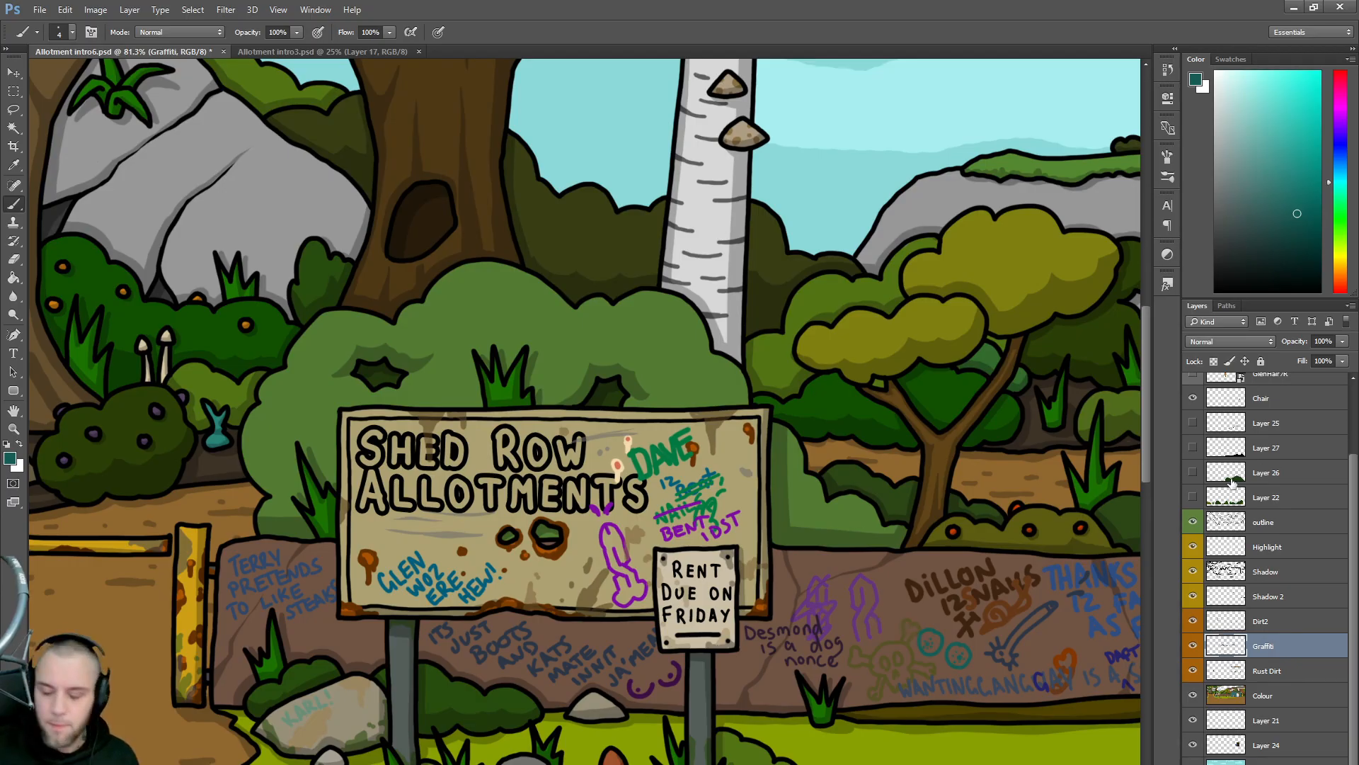
# - Write "FLAPSY" in blocky dark teal letters with lines beneath it on the wall between the "12 soft" message and the container
pyautogui.scroll(-2, 853, 627)
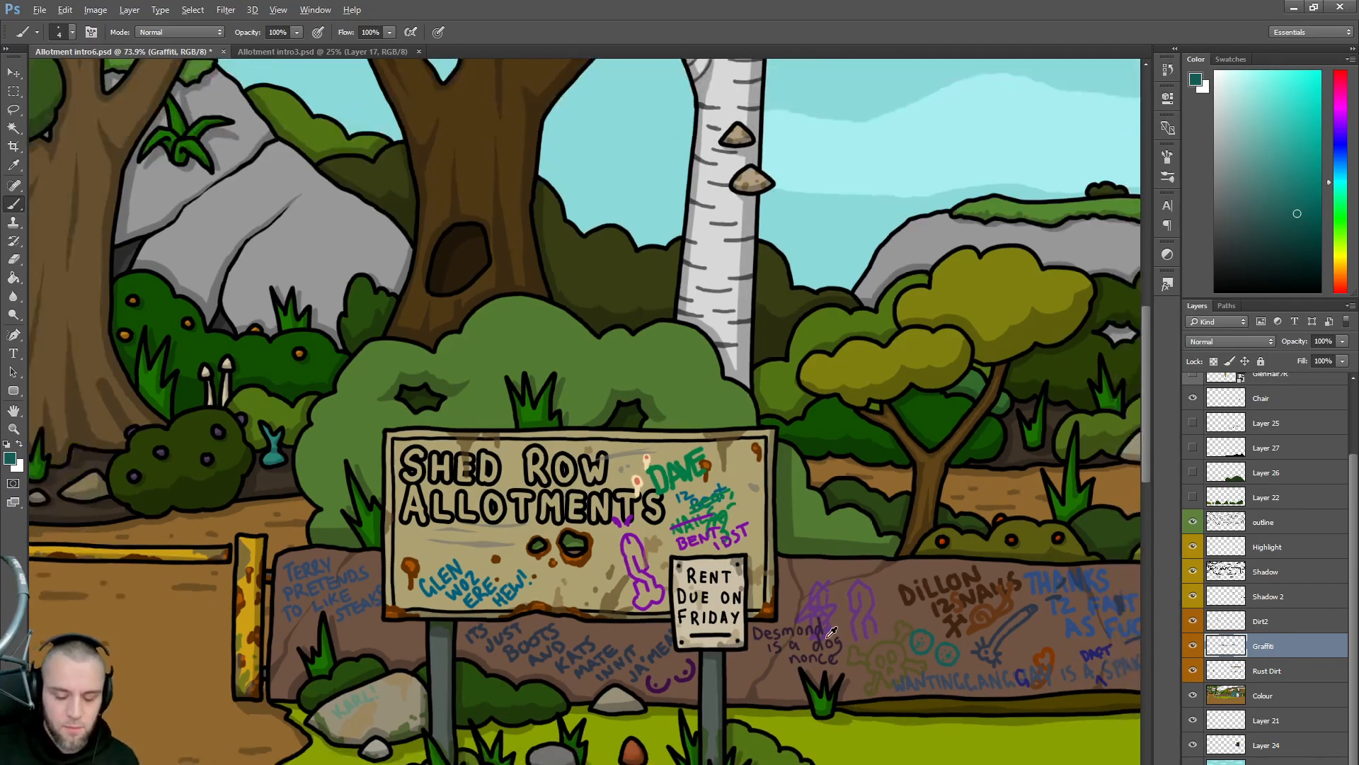
pyautogui.hscroll(14, 960, 589)
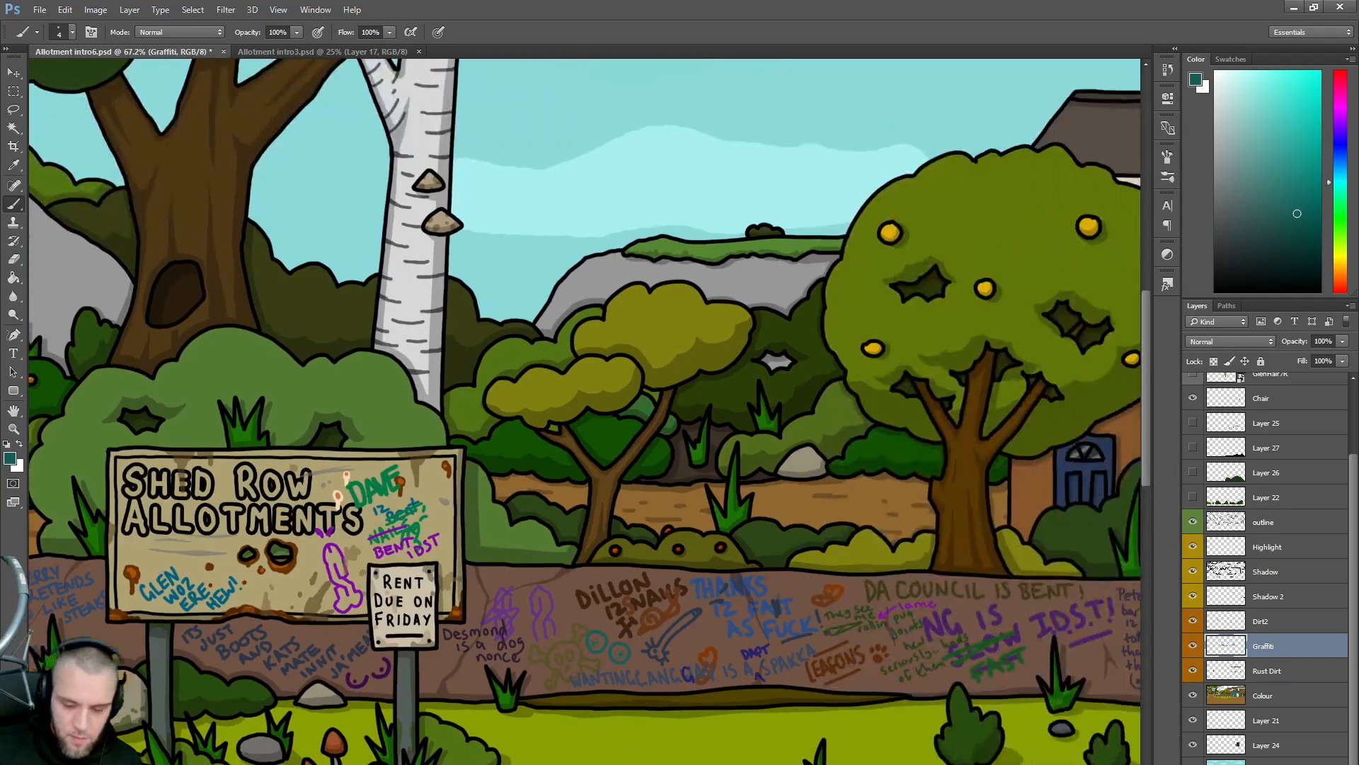
pyautogui.scroll(2, 960, 589)
pyautogui.scroll(1, 960, 589)
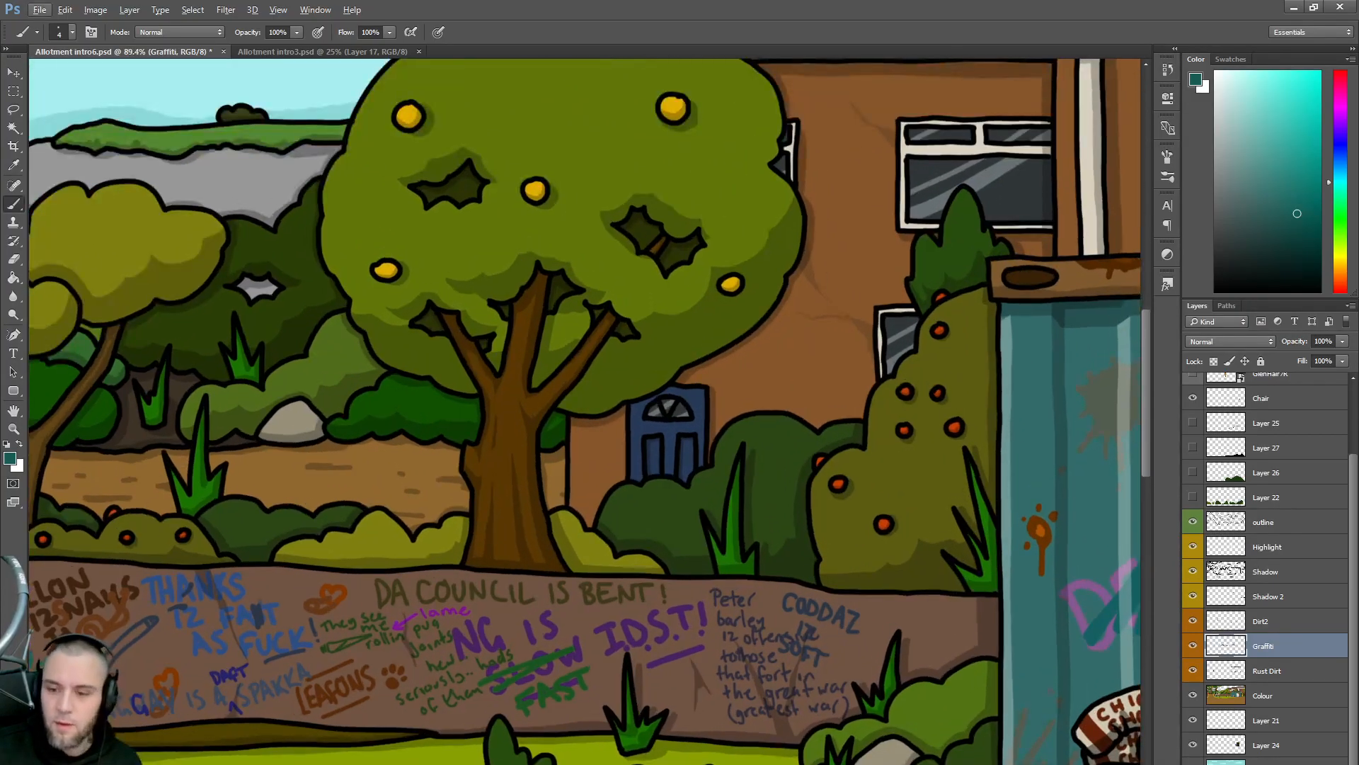
pyautogui.moveTo(1277, 194); pyautogui.dragTo(1258, 237)
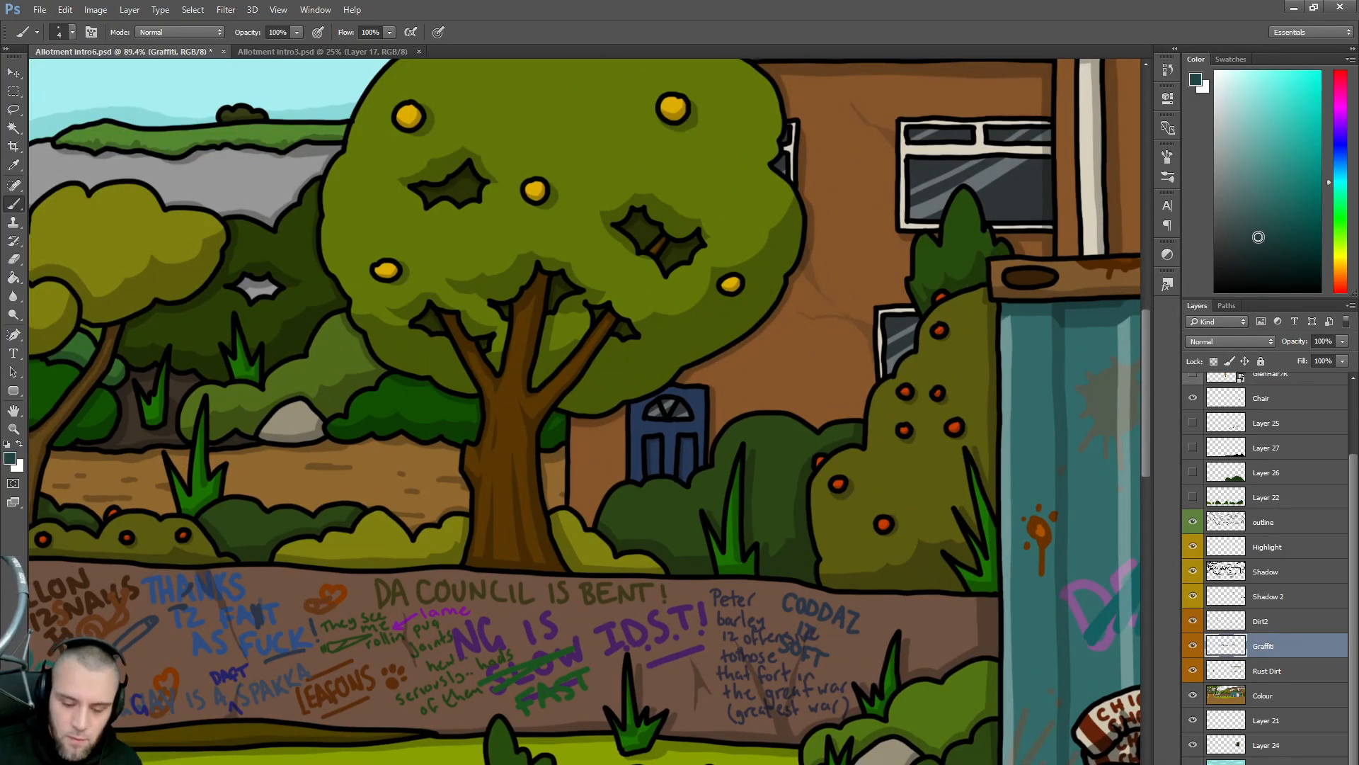
pyautogui.press(']')
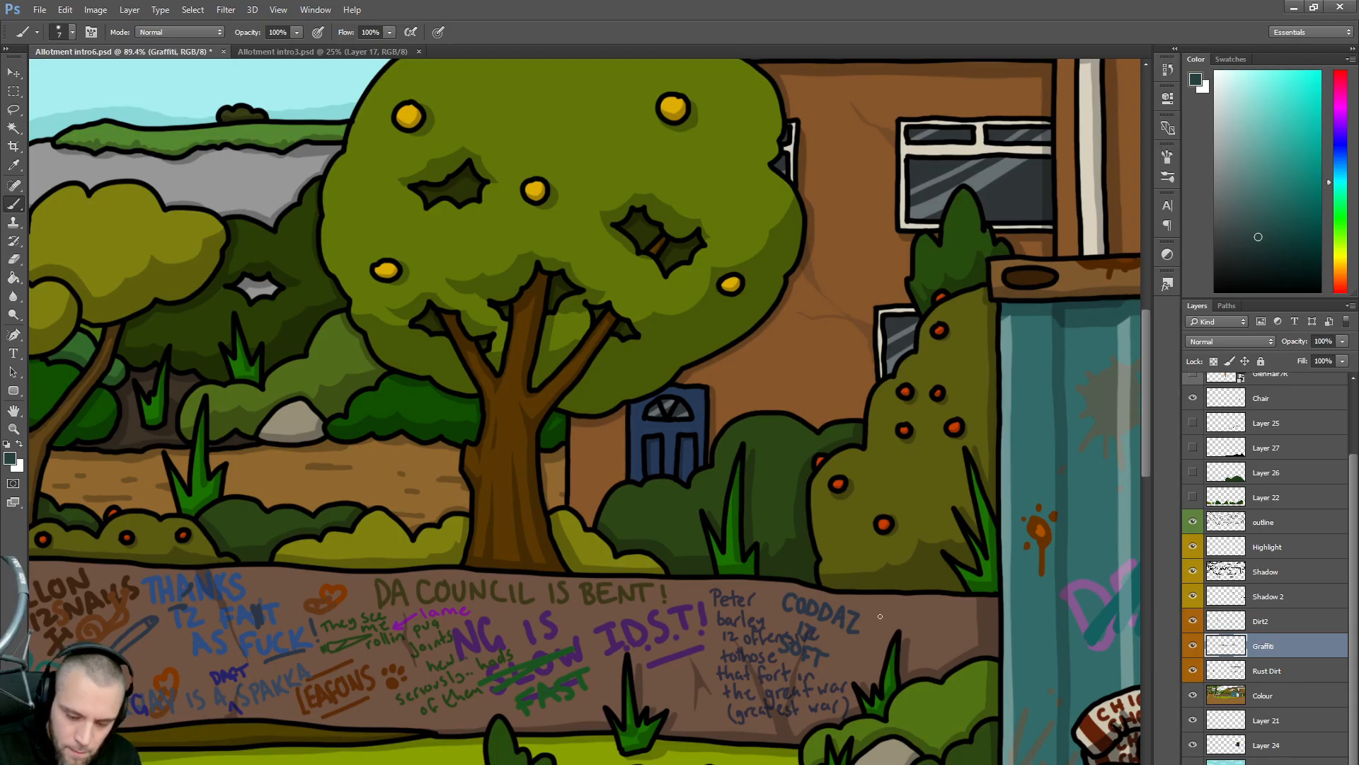
pyautogui.moveTo(892, 608)
pyautogui.mouseDown()
pyautogui.moveTo(880, 643)
pyautogui.moveTo(884, 621)
pyautogui.moveTo(915, 637)
pyautogui.moveTo(921, 608)
pyautogui.moveTo(929, 639)
pyautogui.moveTo(914, 621)
pyautogui.moveTo(940, 629)
pyautogui.moveTo(937, 604)
pyautogui.moveTo(949, 603)
pyautogui.moveTo(949, 626)
pyautogui.moveTo(940, 620)
pyautogui.moveTo(971, 606)
pyautogui.moveTo(958, 625)
pyautogui.moveTo(972, 618)
pyautogui.moveTo(954, 645)
pyautogui.mouseUp()
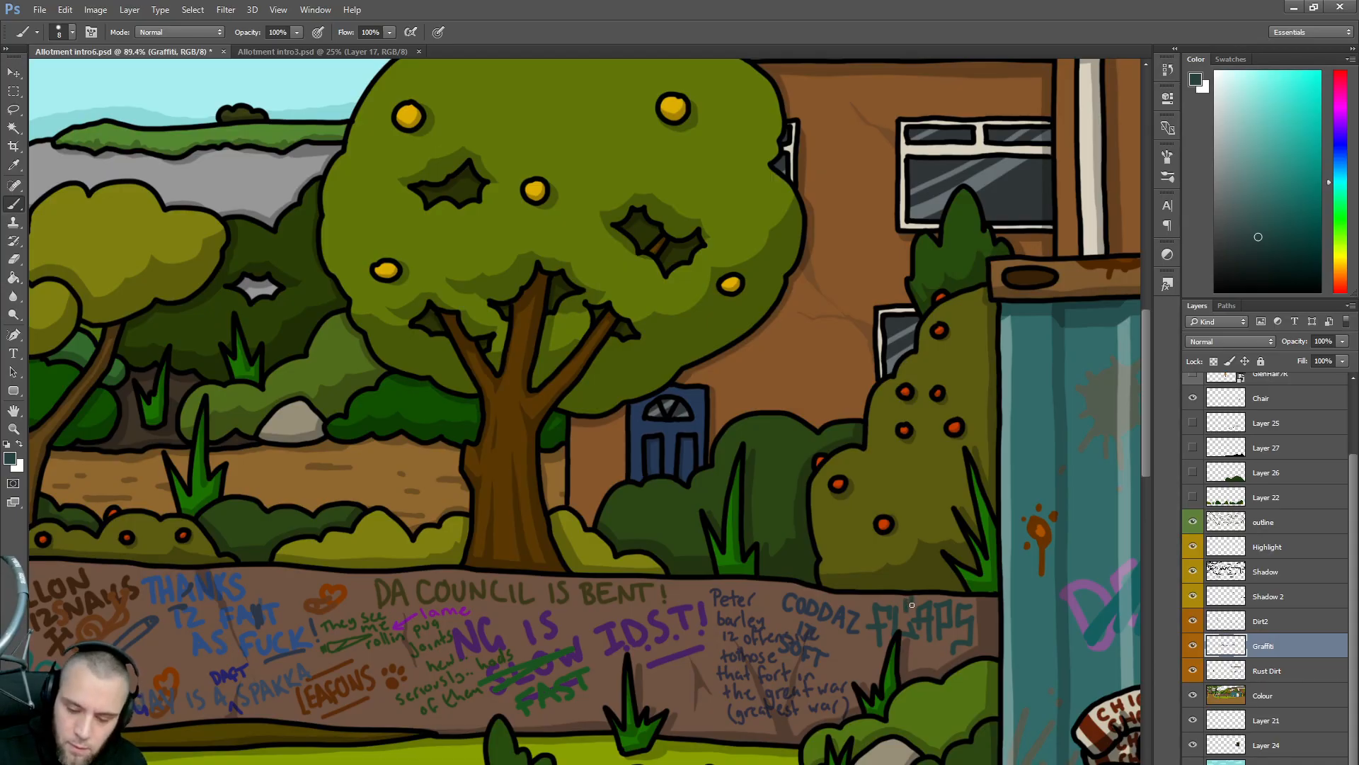
pyautogui.moveTo(982, 604); pyautogui.dragTo(992, 604)
pyautogui.moveTo(903, 661)
pyautogui.mouseDown()
pyautogui.moveTo(934, 658)
pyautogui.moveTo(989, 619)
pyautogui.moveTo(983, 649)
pyautogui.moveTo(953, 654)
pyautogui.mouseUp()
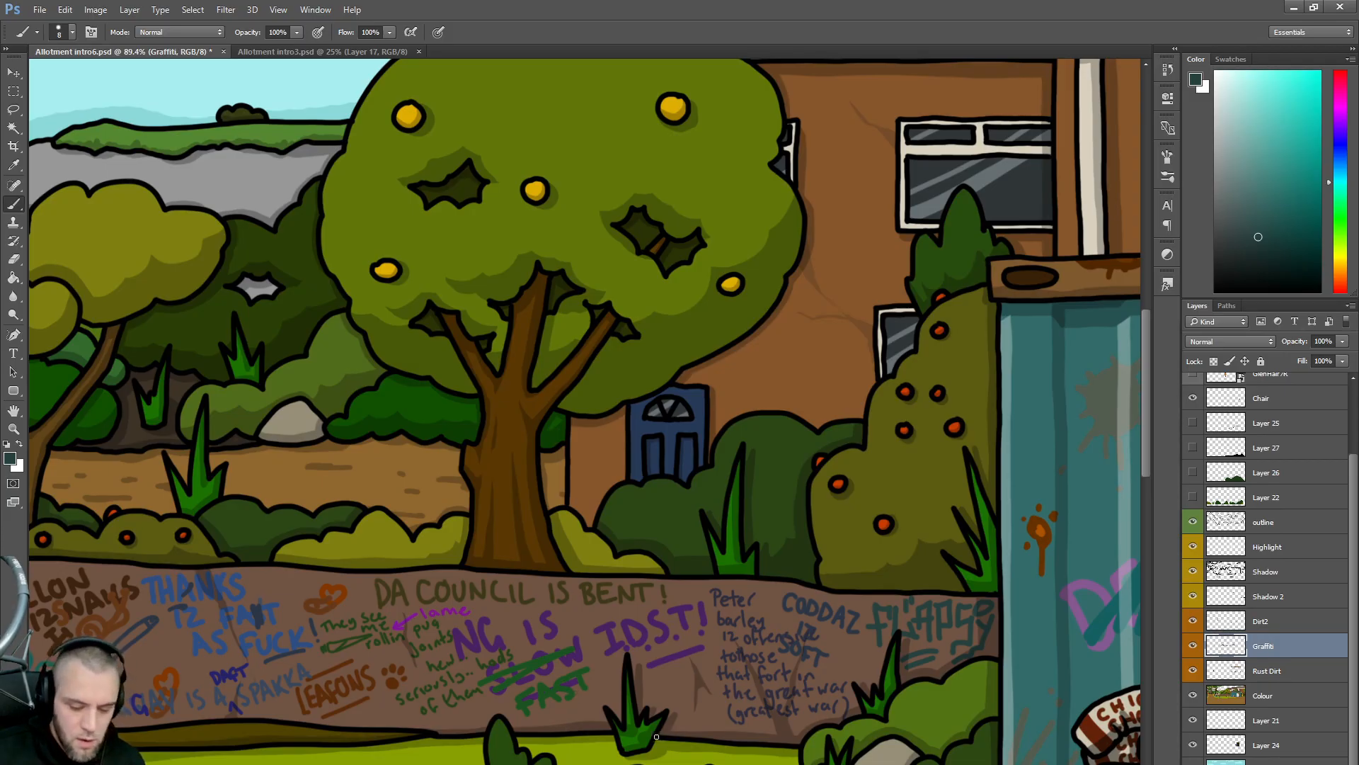
# - On the outline layer, draw a straight horizontal black line across the container's front, ending beside the rent sign
pyautogui.keyDown('alt'); pyautogui.scroll(-8, 651, 561); pyautogui.keyUp('alt')
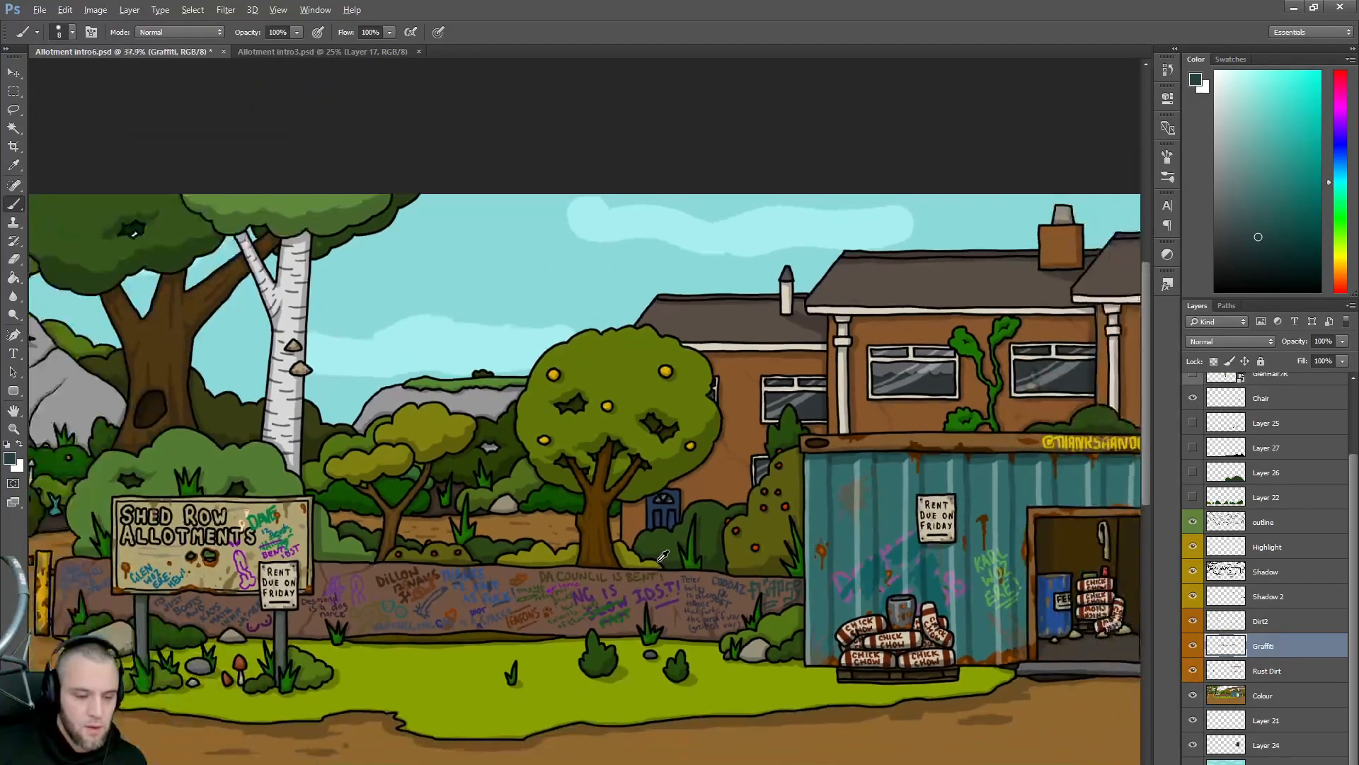
pyautogui.keyDown('alt'); pyautogui.scroll(4, 663, 556); pyautogui.keyUp('alt')
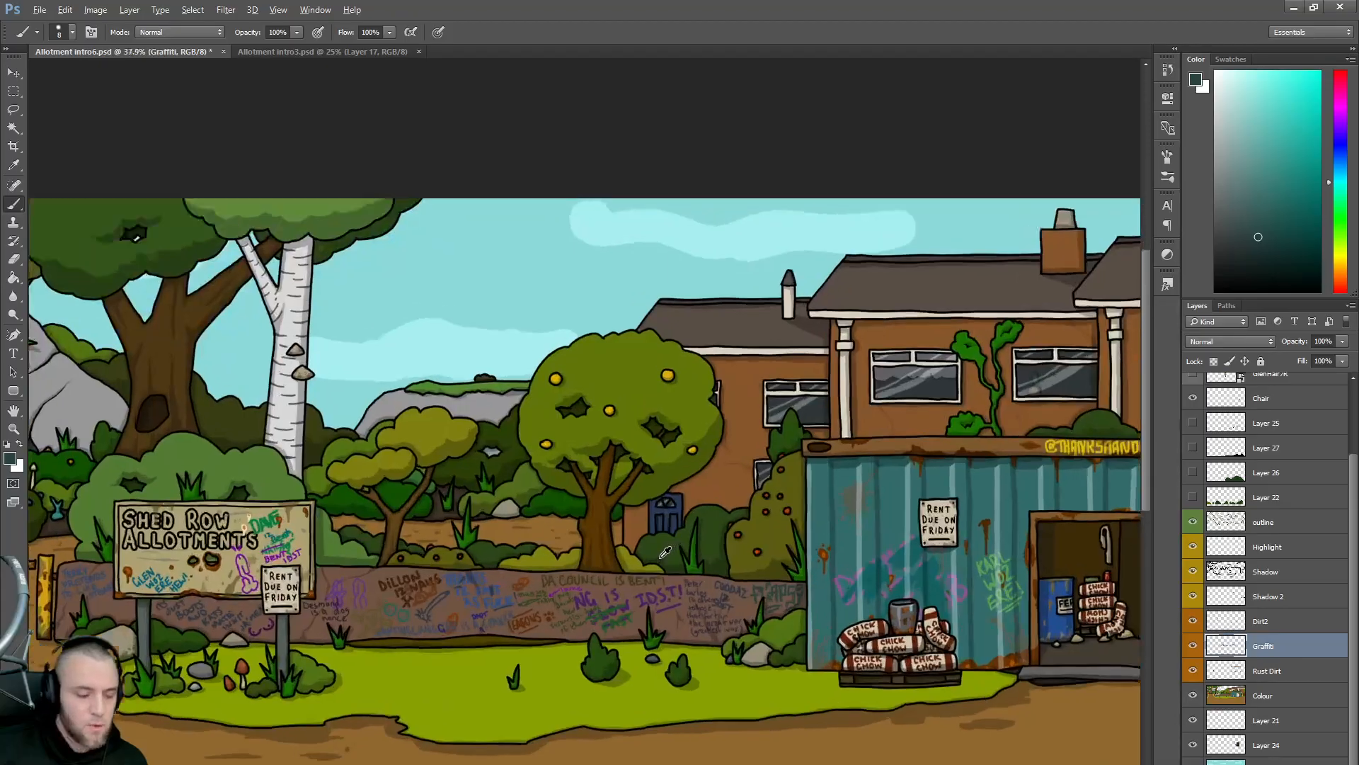
pyautogui.scroll(3, 666, 552)
pyautogui.hscroll(5, 665, 552)
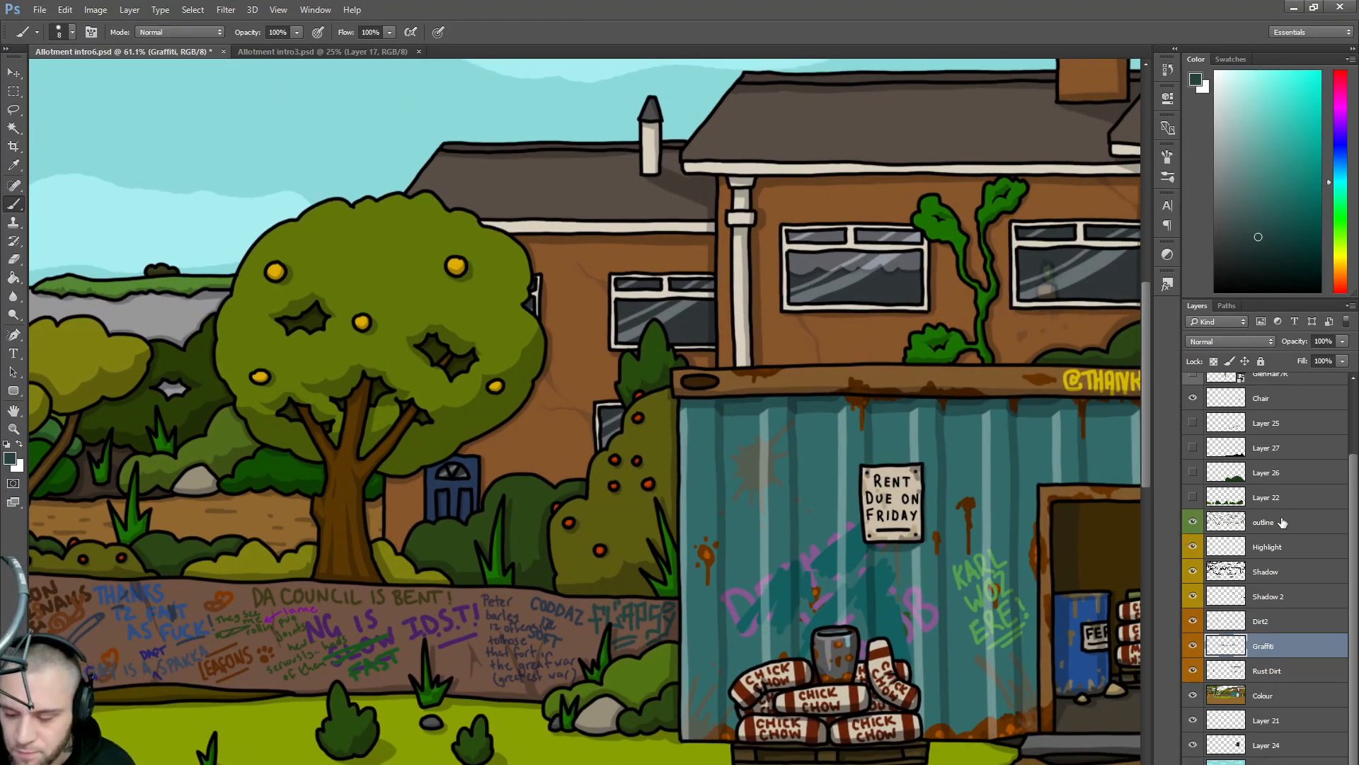
pyautogui.click(1283, 522)
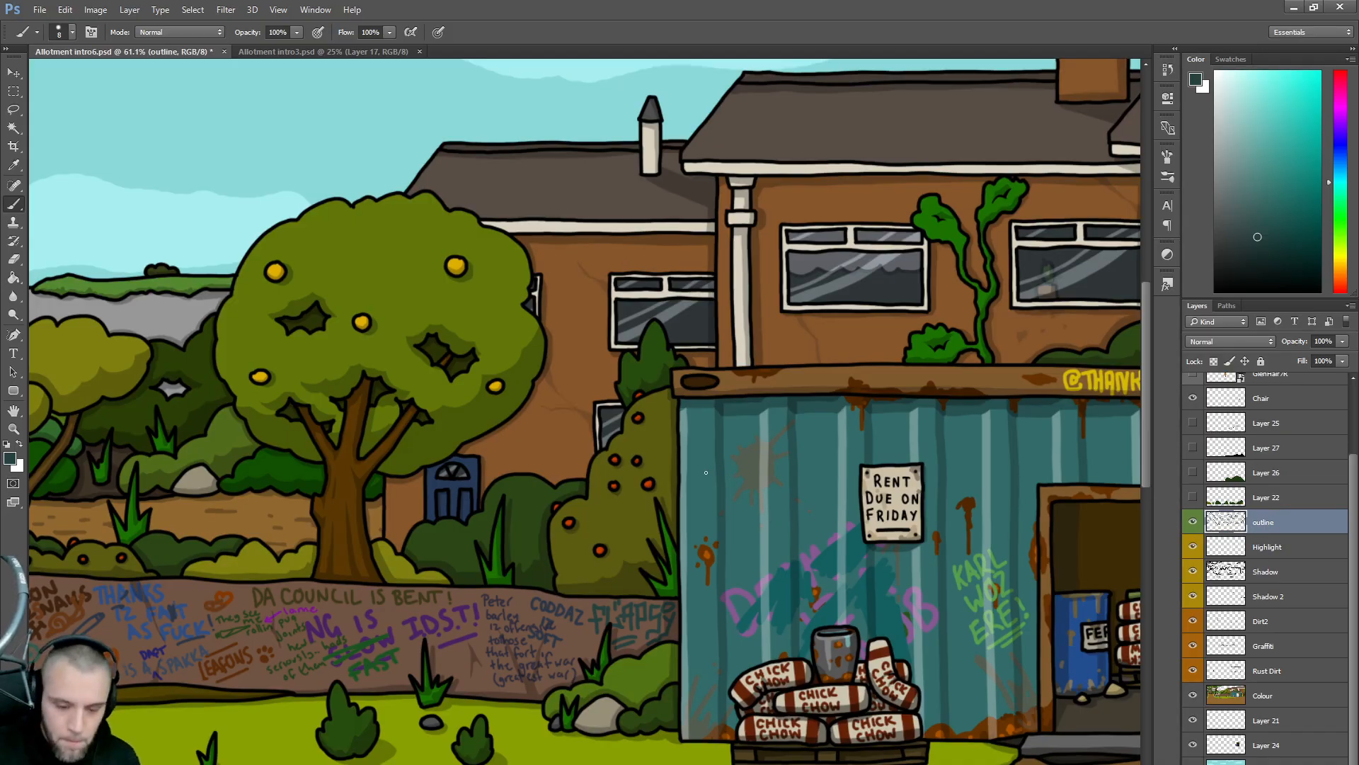
pyautogui.moveTo(702, 474); pyautogui.dragTo(779, 471)
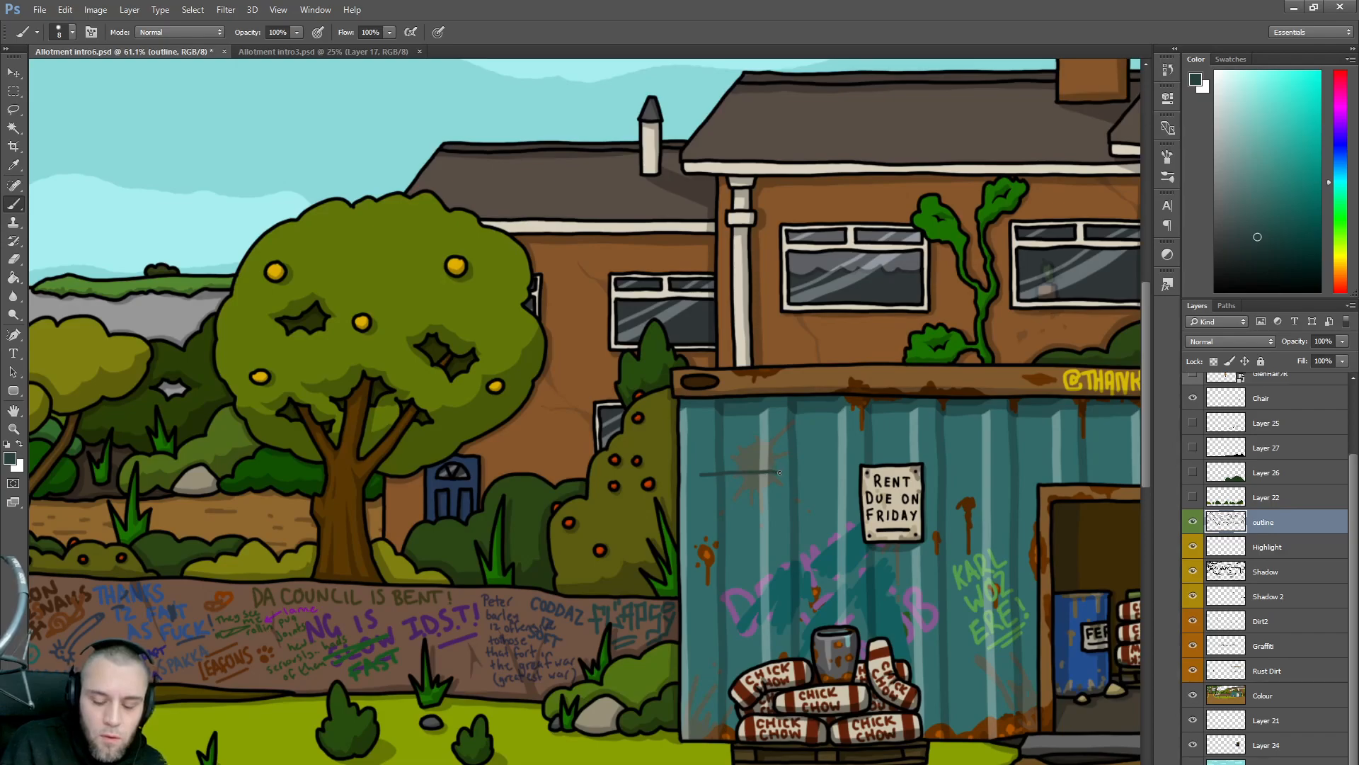
pyautogui.hotkey('ctrl', 'z')
pyautogui.press('d')
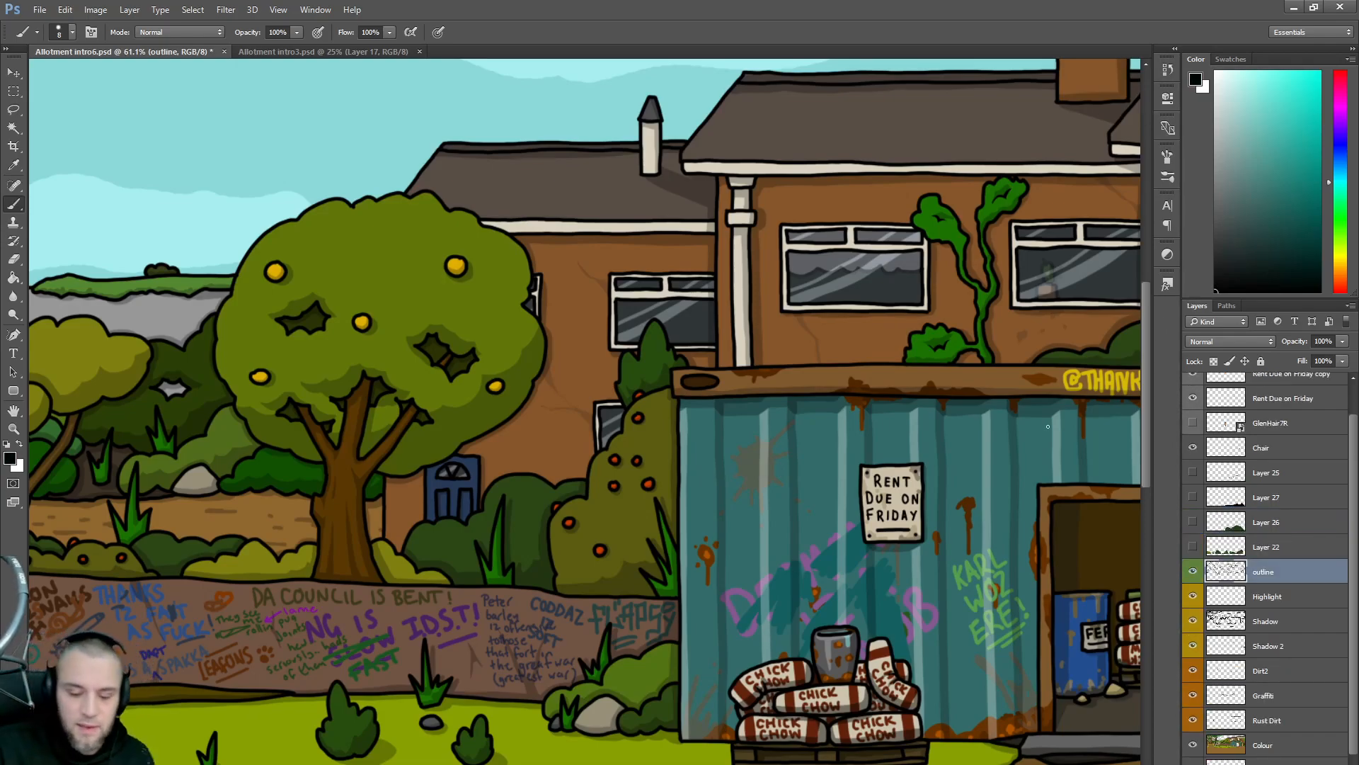
pyautogui.moveTo(707, 488); pyautogui.dragTo(851, 486)
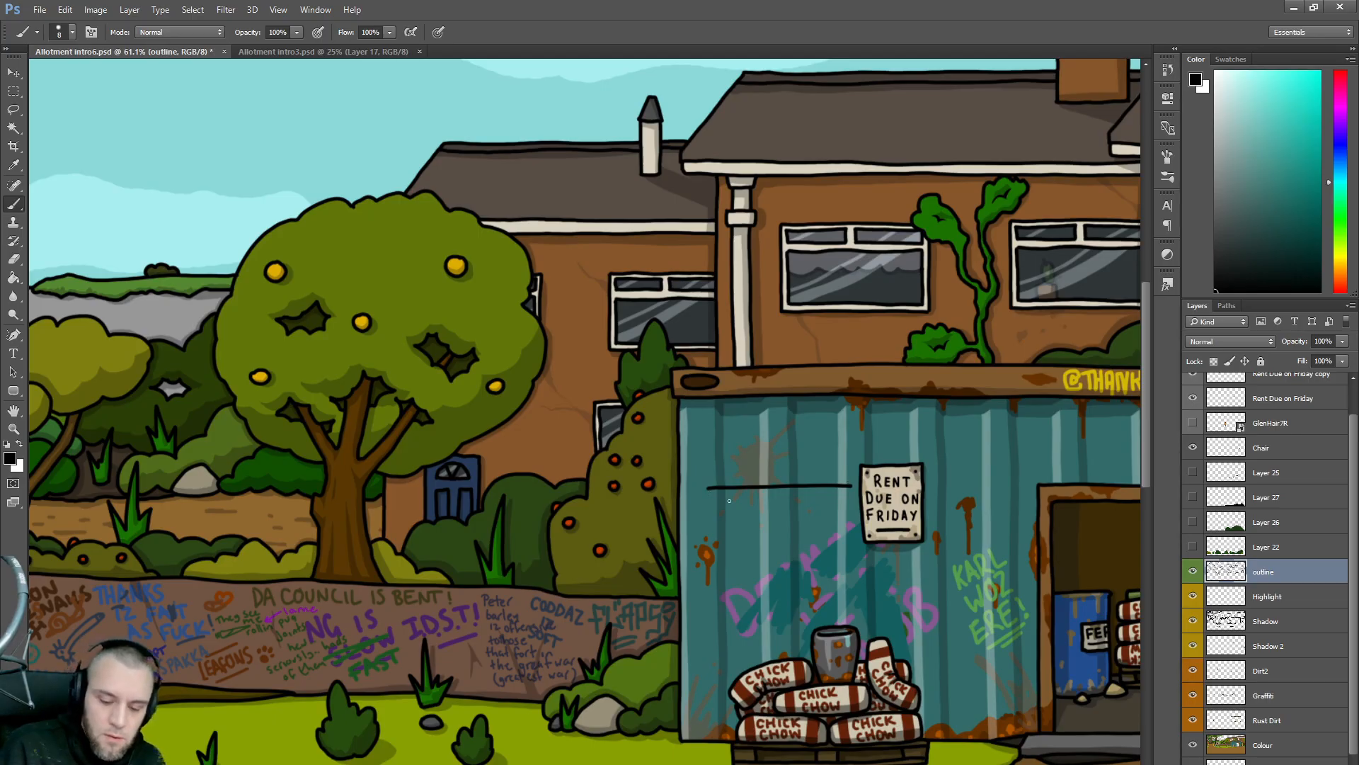
pyautogui.moveTo(726, 499)
pyautogui.mouseDown()
pyautogui.moveTo(728, 514)
pyautogui.moveTo(745, 498)
pyautogui.moveTo(755, 510)
pyautogui.mouseUp()
pyautogui.click(755, 515)
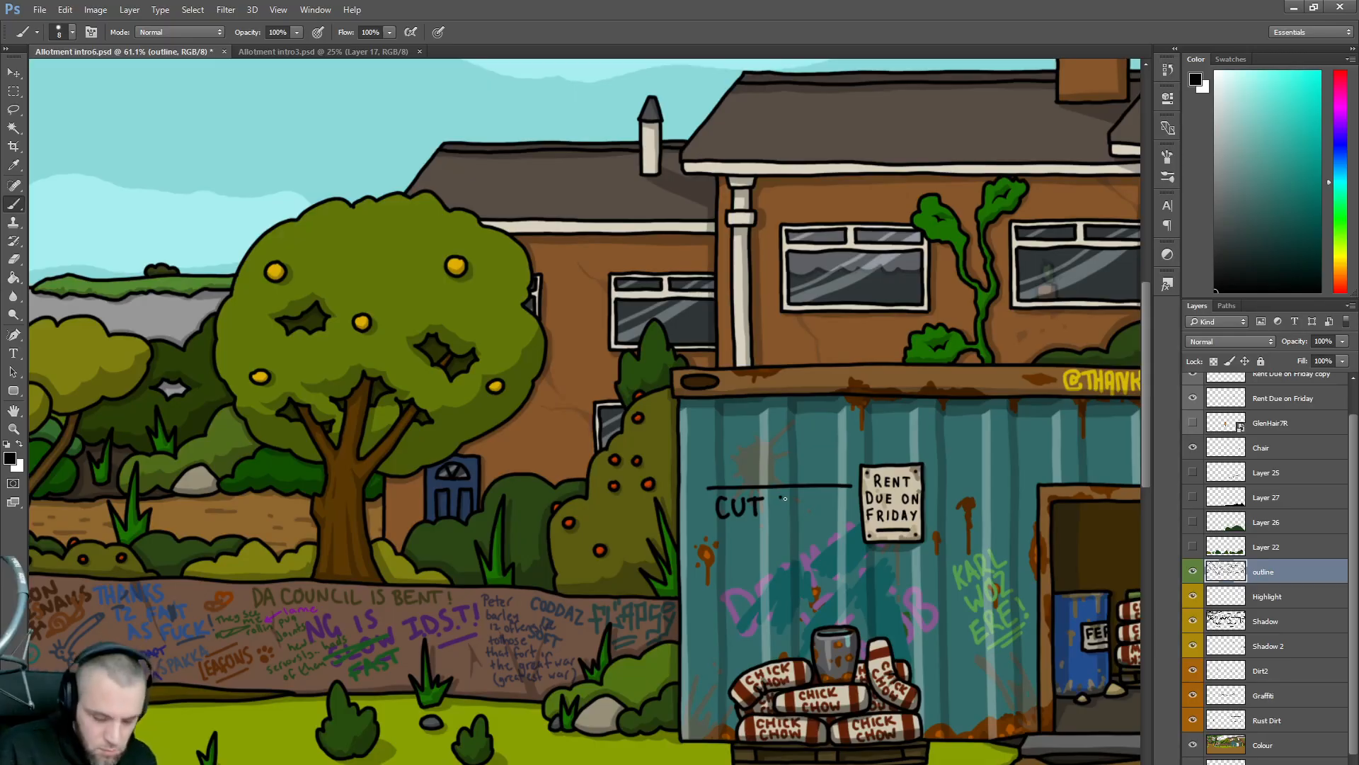
pyautogui.hotkey('ctrl', 'z')
pyautogui.moveTo(746, 496)
pyautogui.mouseDown()
pyautogui.moveTo(771, 494)
pyautogui.moveTo(783, 517)
pyautogui.mouseUp()
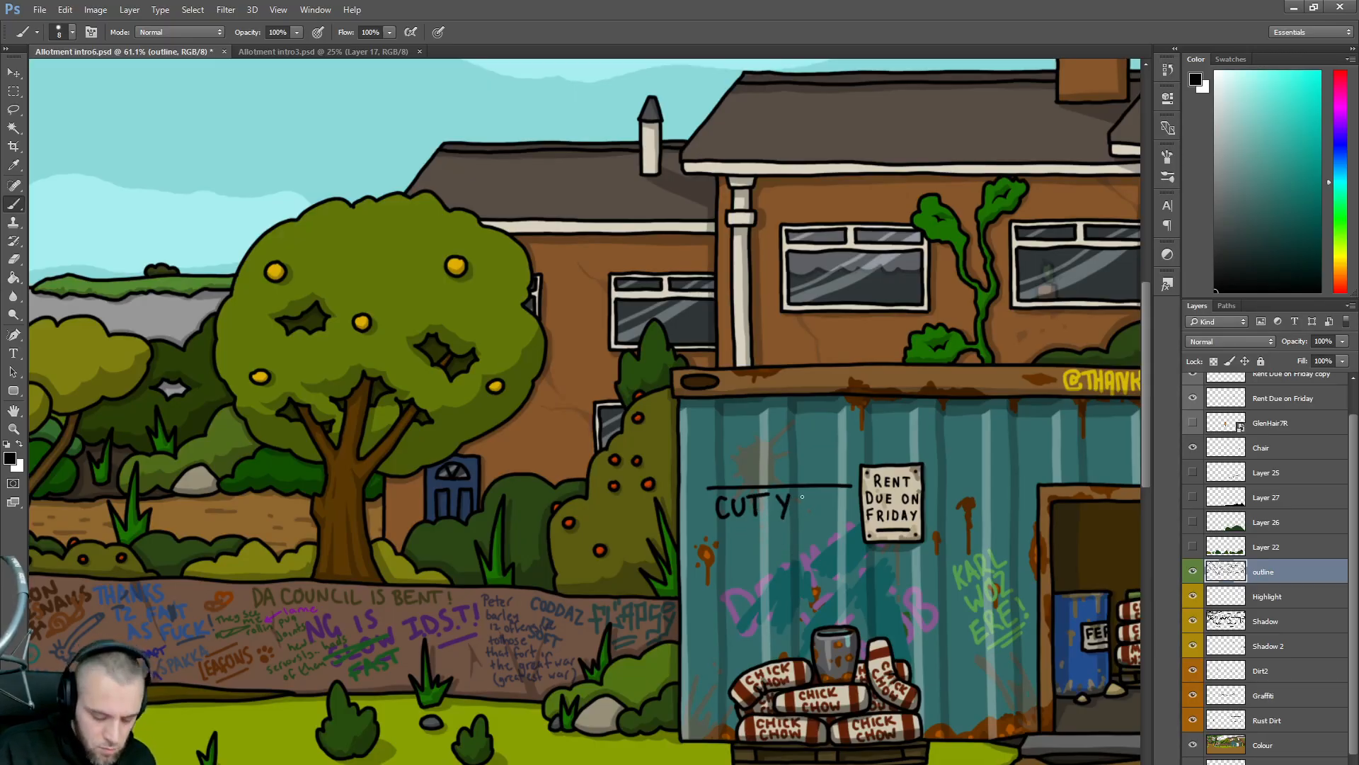
pyautogui.hotkey('ctrl', 'alt', 'z')
pyautogui.hotkey('ctrl', 'alt', 'z')
pyautogui.hotkey('ctrl', 'alt', 'z')
pyautogui.hotkey('ctrl', 'alt', 'z')
pyautogui.hotkey('ctrl', 'alt', 'z')
pyautogui.hotkey('ctrl', 'alt', 'z')
# - Add a text box beneath the black line on the container reading "Cut Ya Fuckin' Nettles Down" over two lines
pyautogui.click(14, 352)
pyautogui.moveTo(708, 496); pyautogui.dragTo(850, 554)
pyautogui.write('CUT')
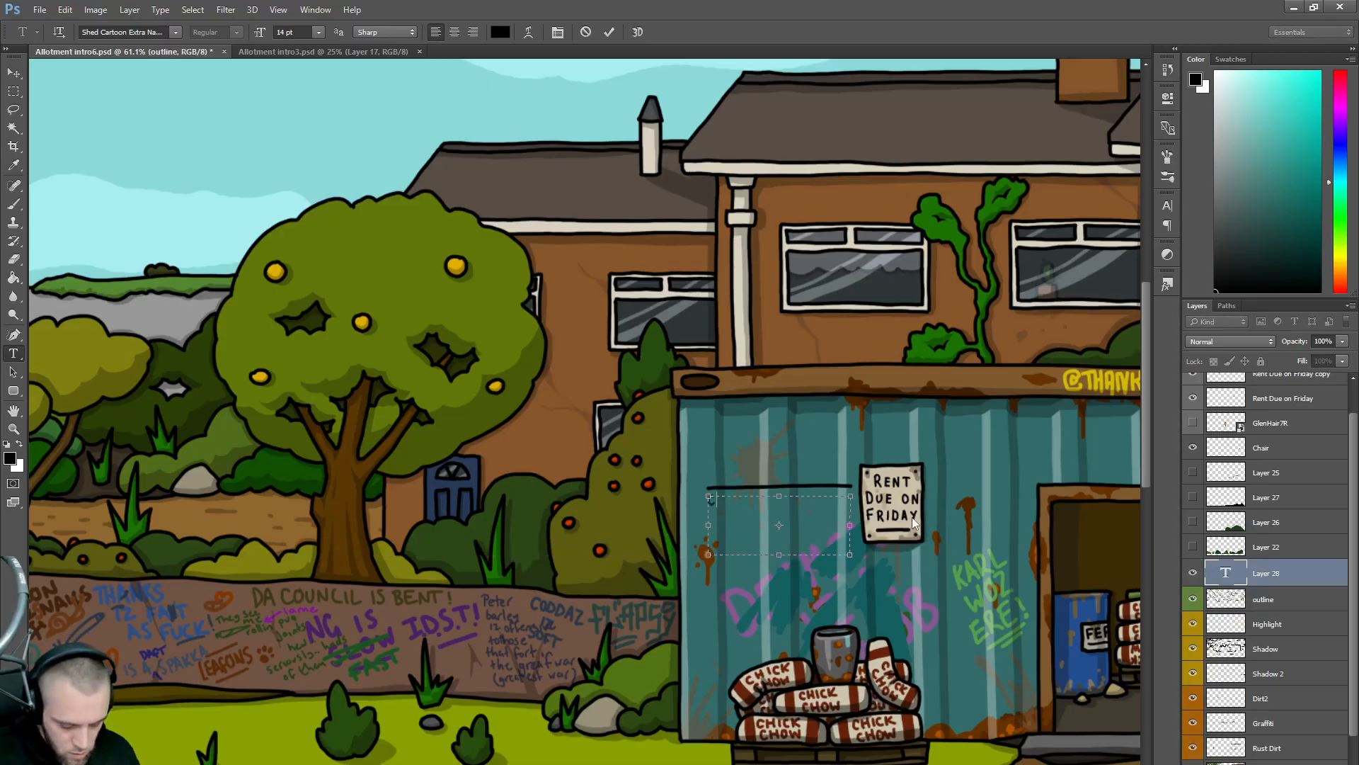
pyautogui.write(' Y')
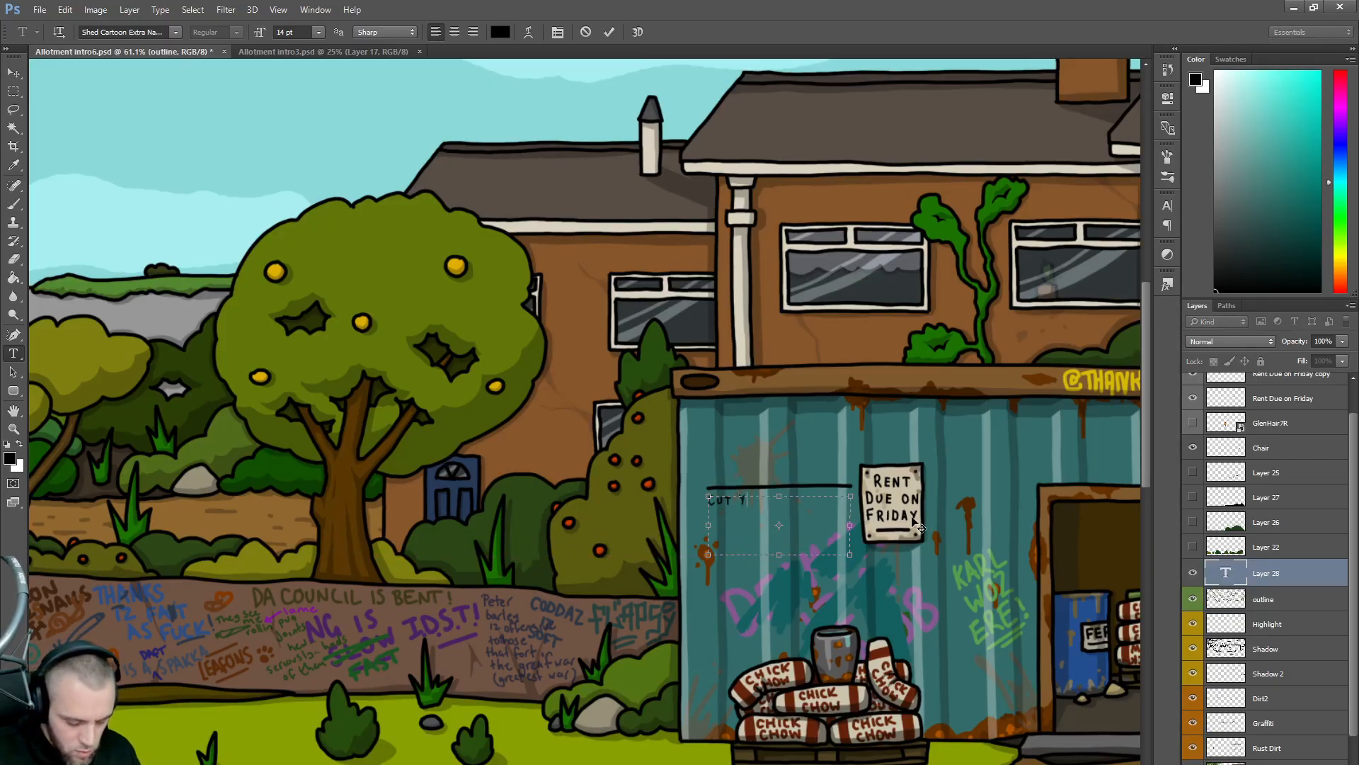
pyautogui.write("A FUCKIN'")
pyautogui.press('Return')
pyautogui.write('NETTLE')
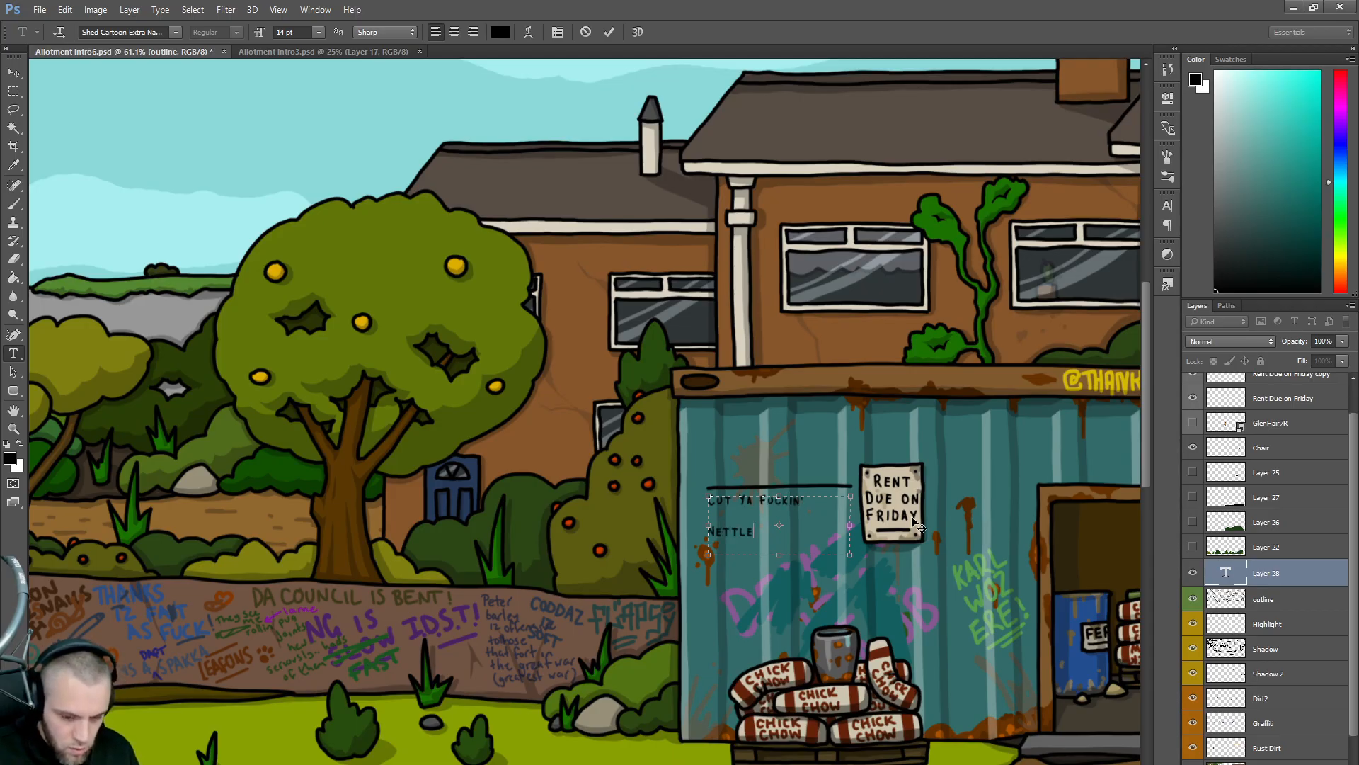
pyautogui.write('S DOWN')
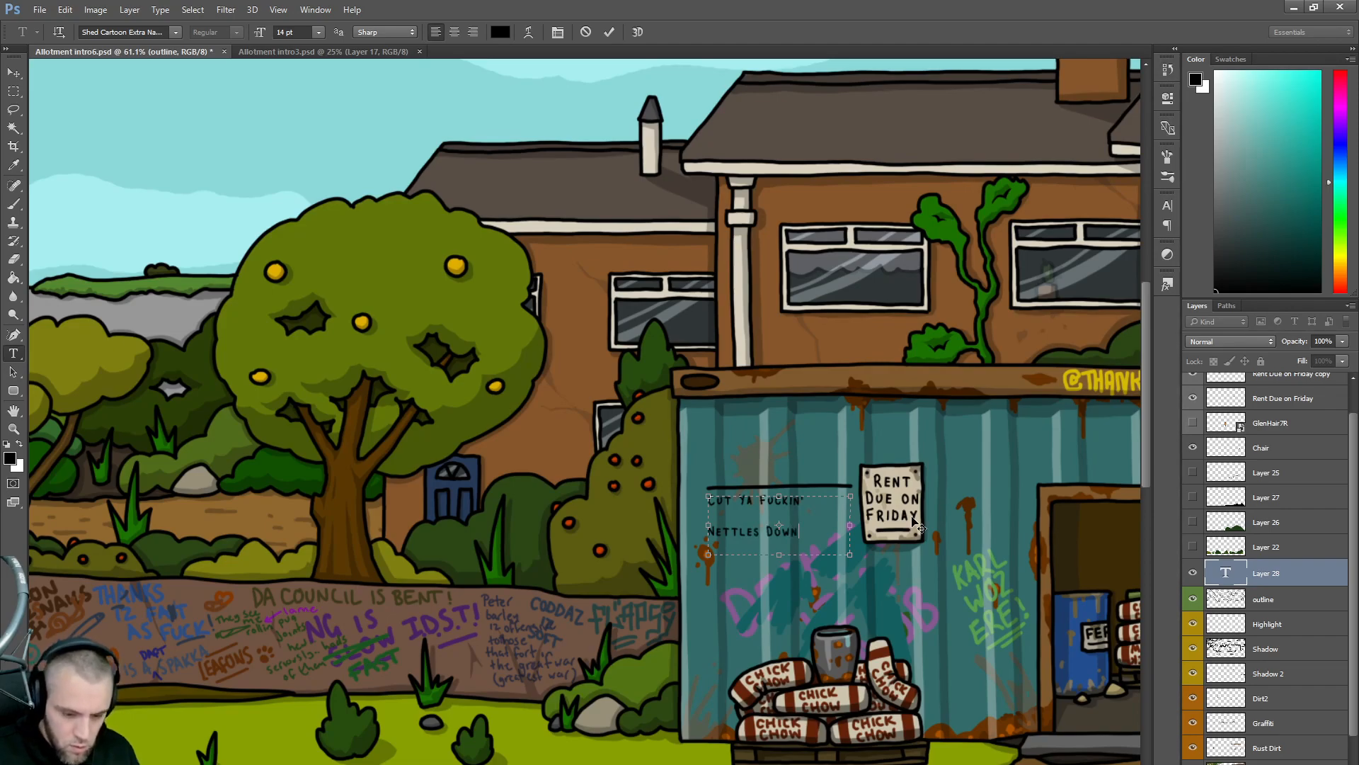
# - Set the whole container message to 20 pt and centre its alignment
pyautogui.hotkey('ctrl', 'a')
pyautogui.click(297, 32)
pyautogui.press('Up')
pyautogui.press('Up')
pyautogui.press('Up')
pyautogui.press('Up')
pyautogui.press('Up')
pyautogui.press('Up')
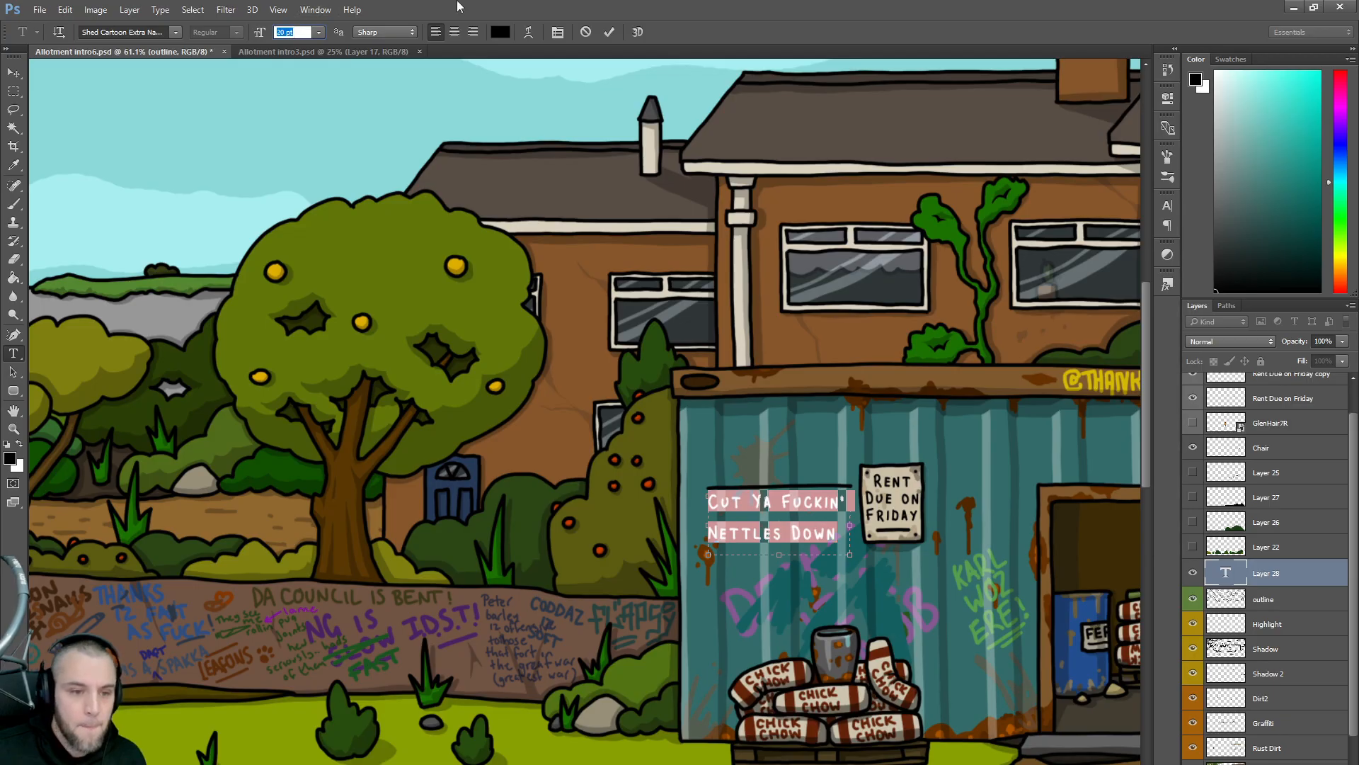
pyautogui.click(454, 32)
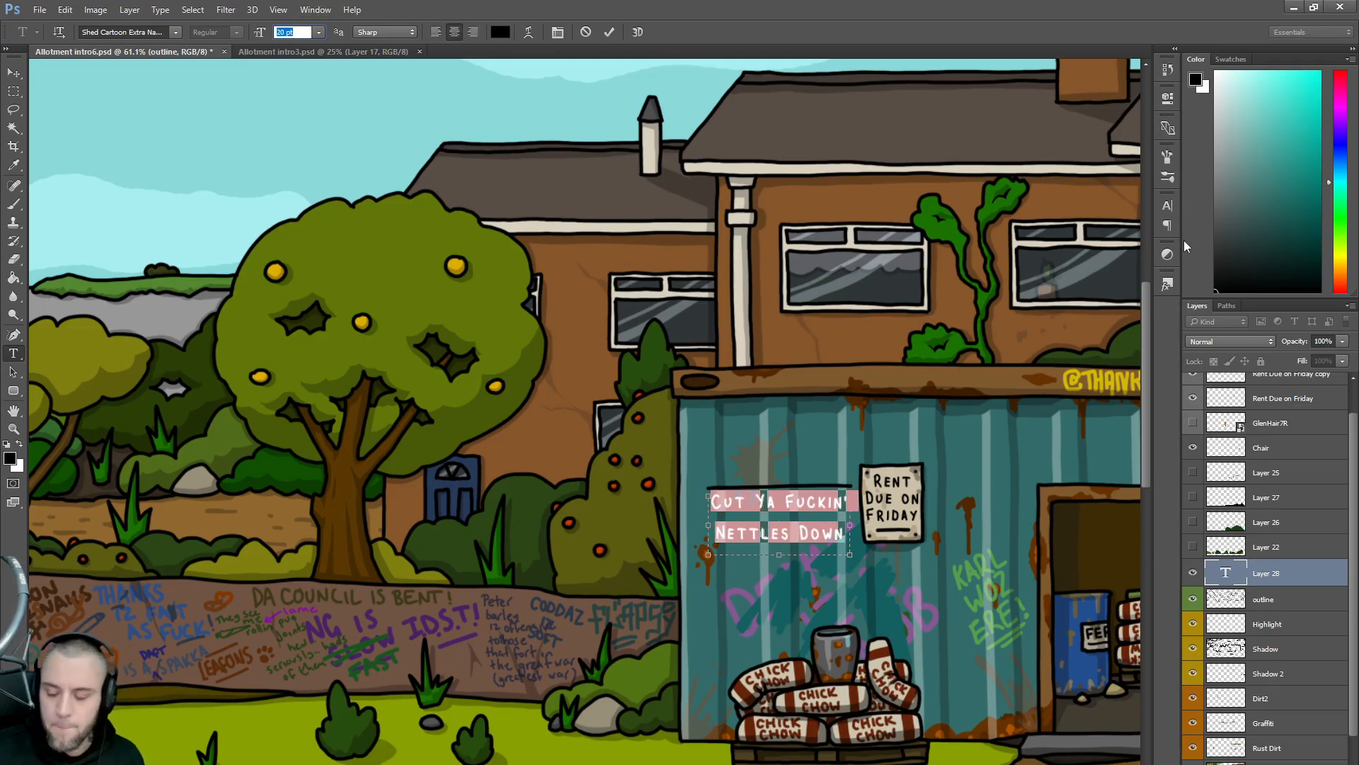
# - Tighten the line spacing of the container message to 22.01 pt
pyautogui.click(1168, 208)
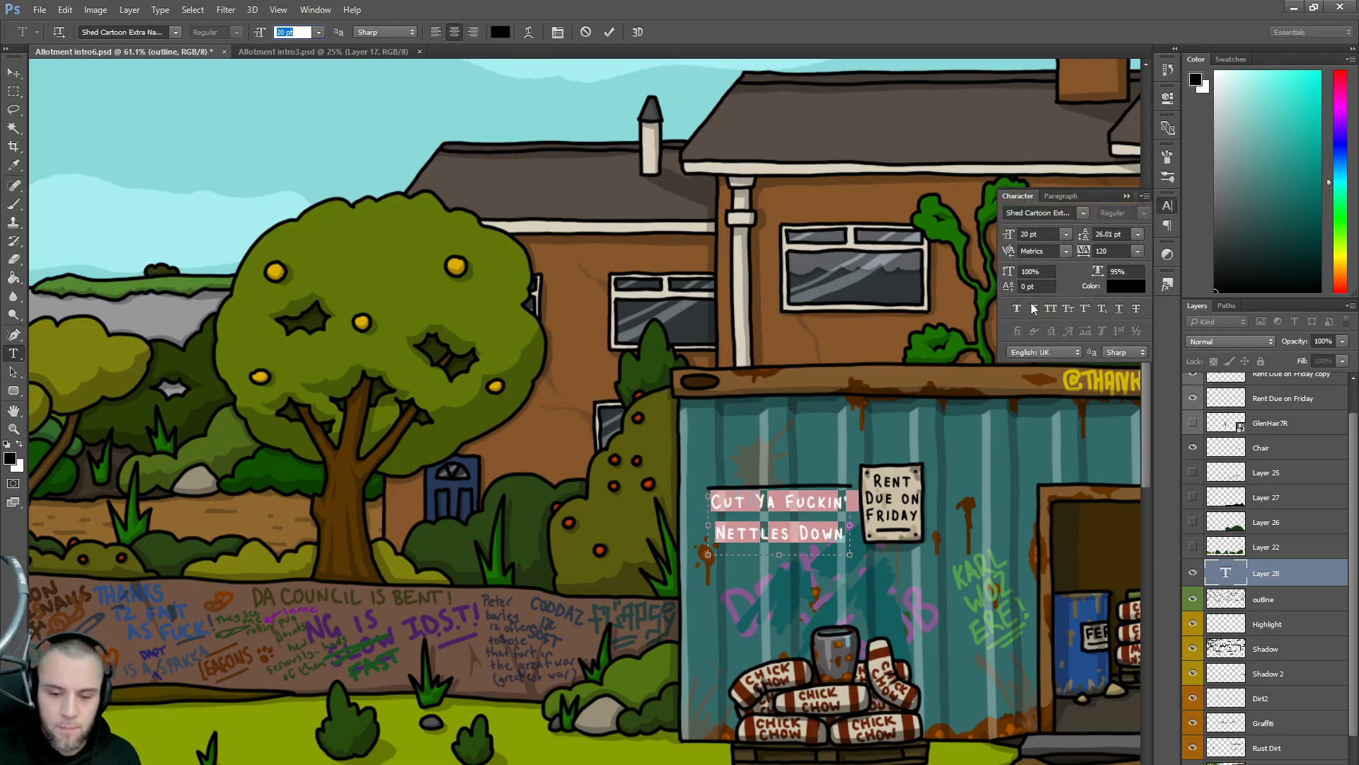
pyautogui.click(1118, 233)
pyautogui.press('Down')
pyautogui.press('Down')
pyautogui.press('Down')
pyautogui.press('Down')
pyautogui.press('Down')
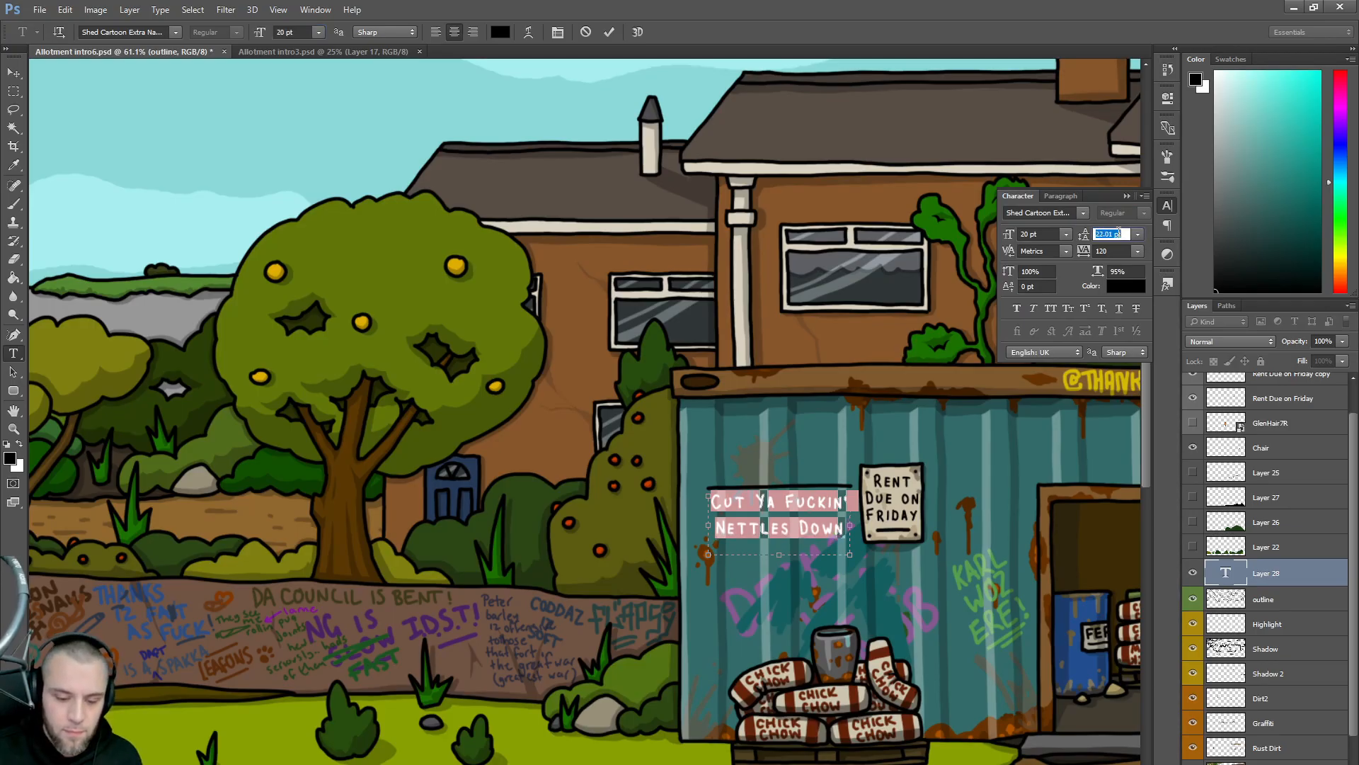
pyautogui.press('Up')
pyautogui.click(843, 525)
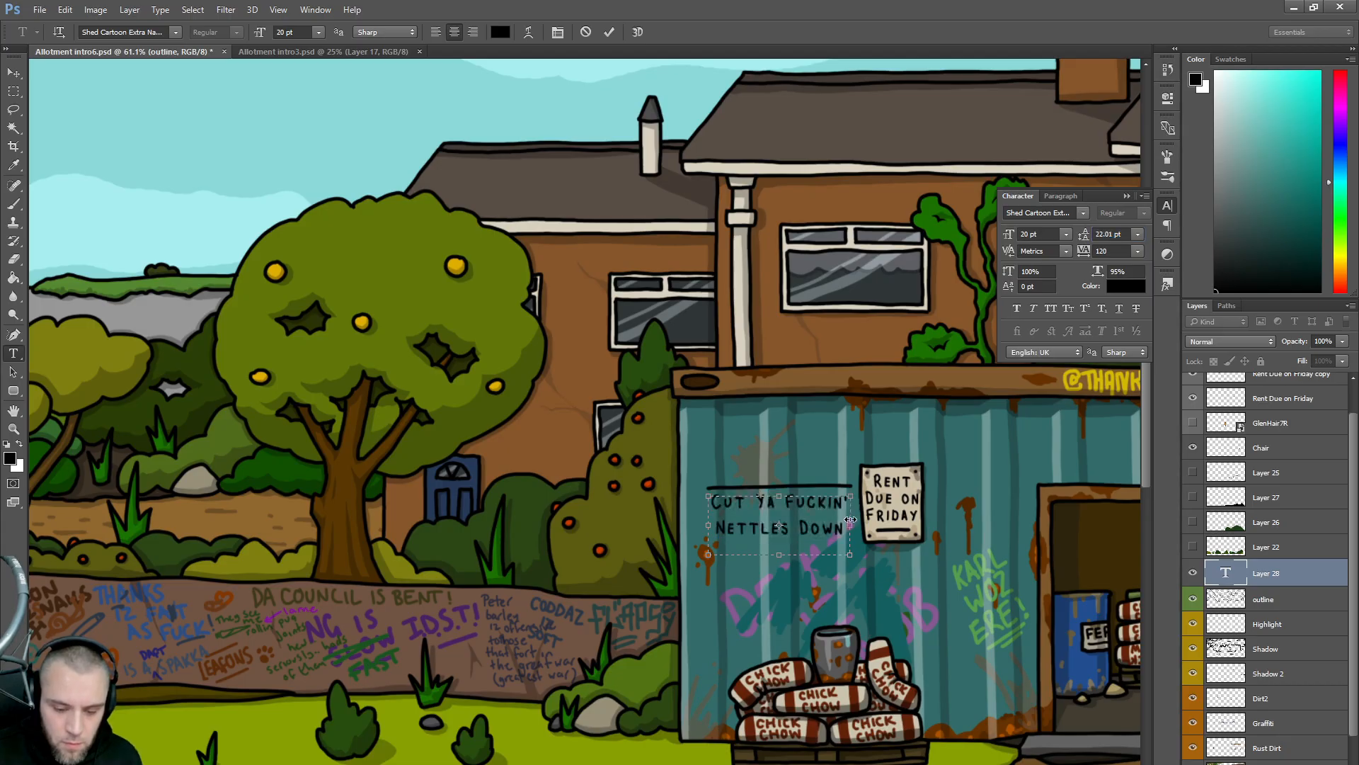
pyautogui.write('!')
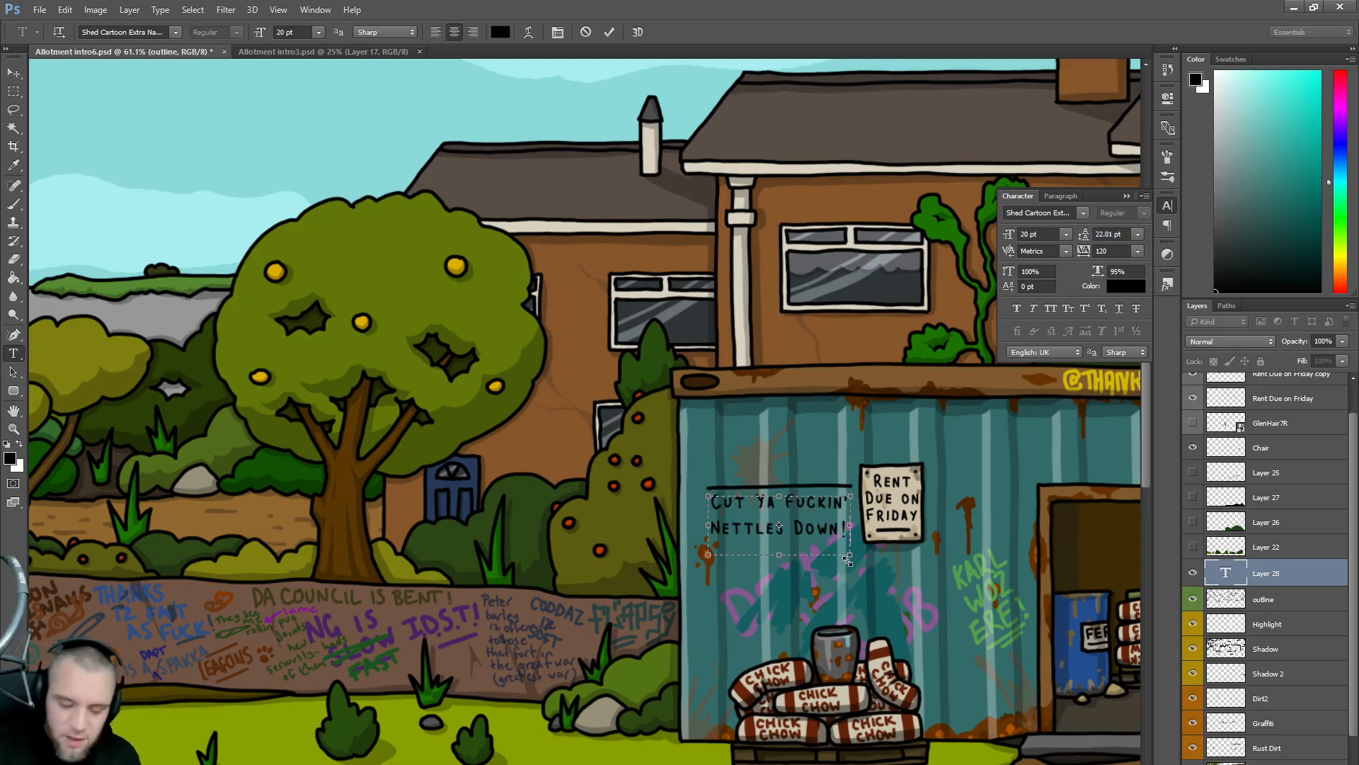
pyautogui.press('BackSpace')
pyautogui.press('BackSpace')
pyautogui.press('BackSpace')
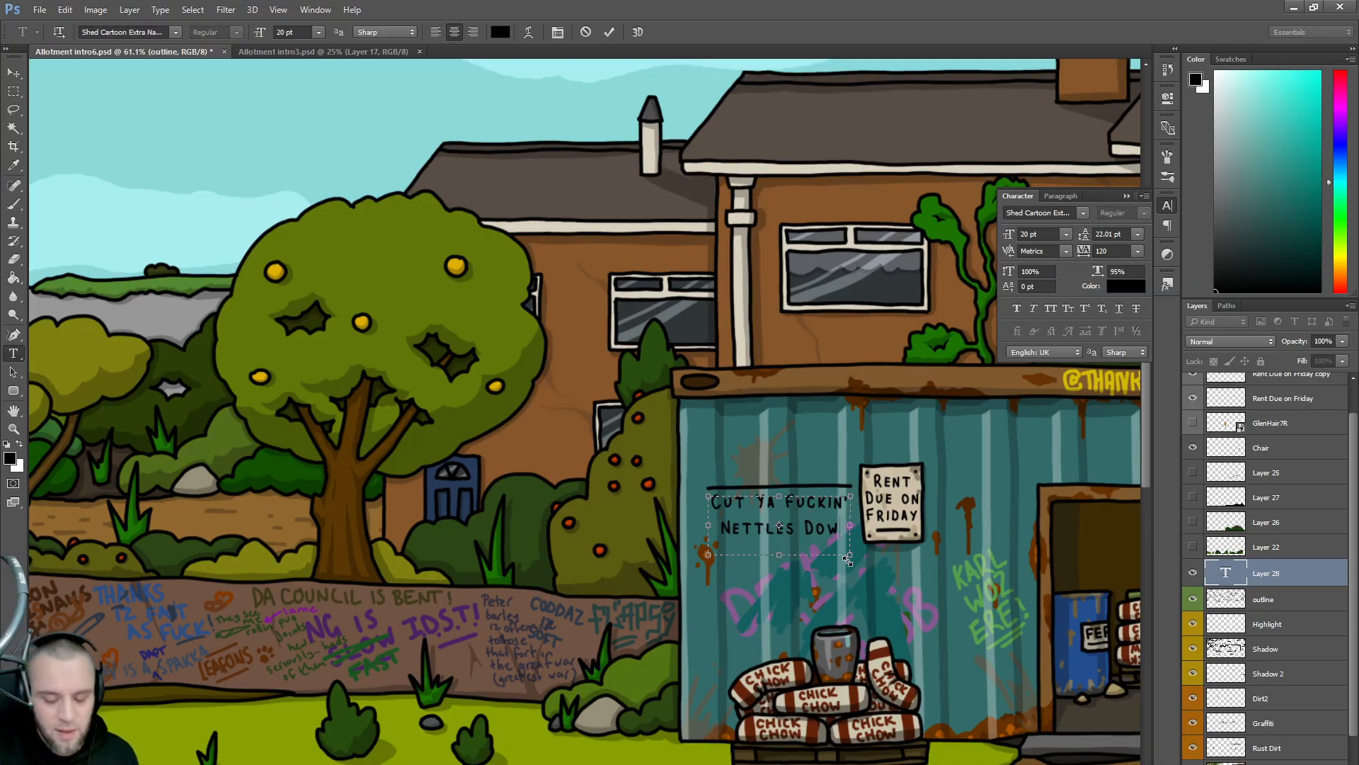
pyautogui.write('N')
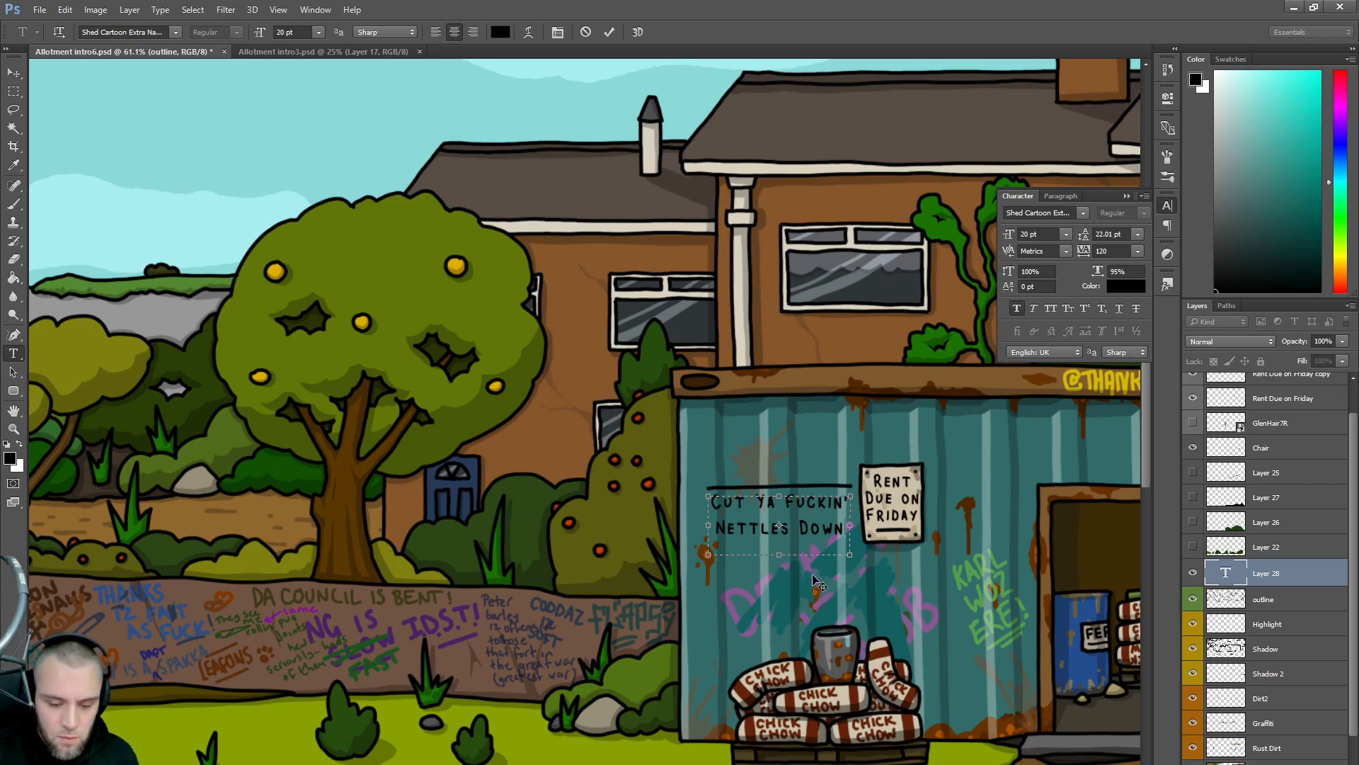
# - Apply faux bold to the whole container message and widen its text box so the wording fits on two lines
pyautogui.moveTo(844, 531); pyautogui.dragTo(709, 501)
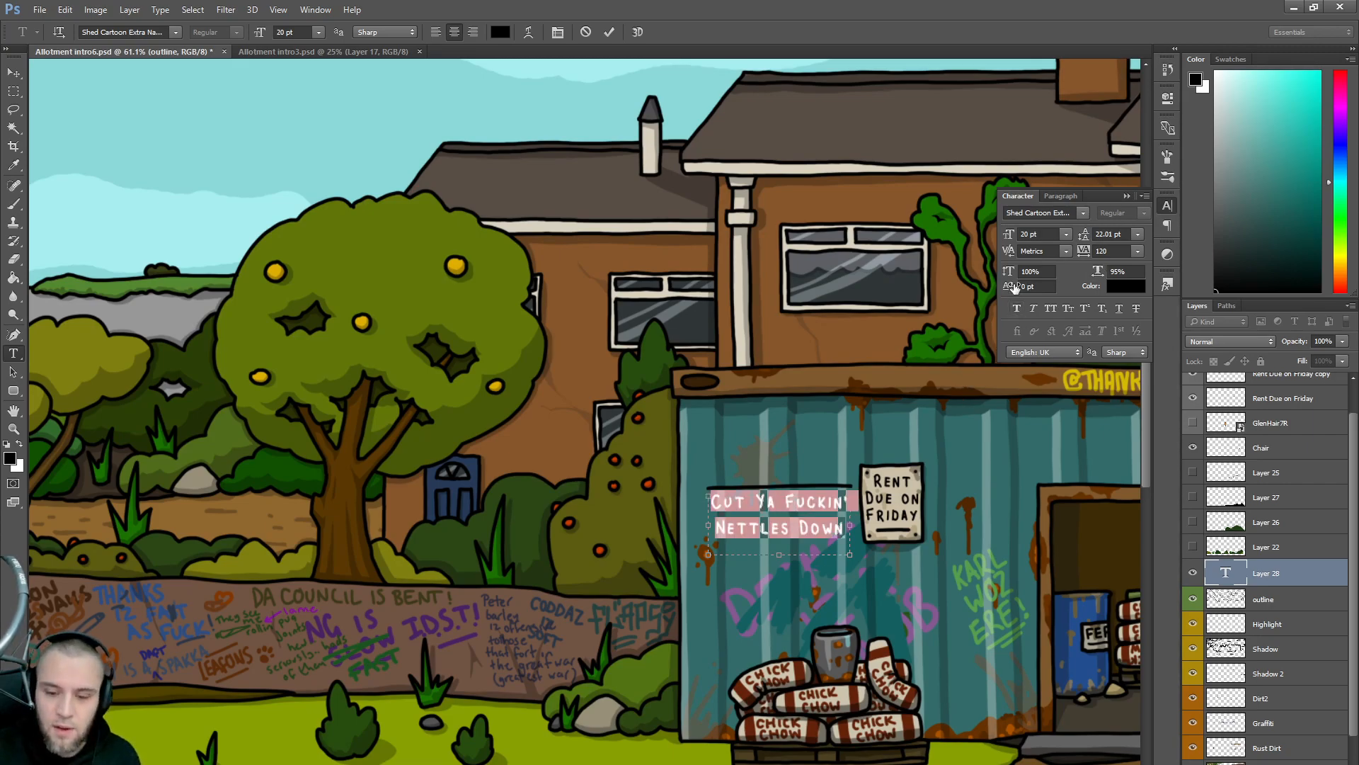
pyautogui.click(1017, 308)
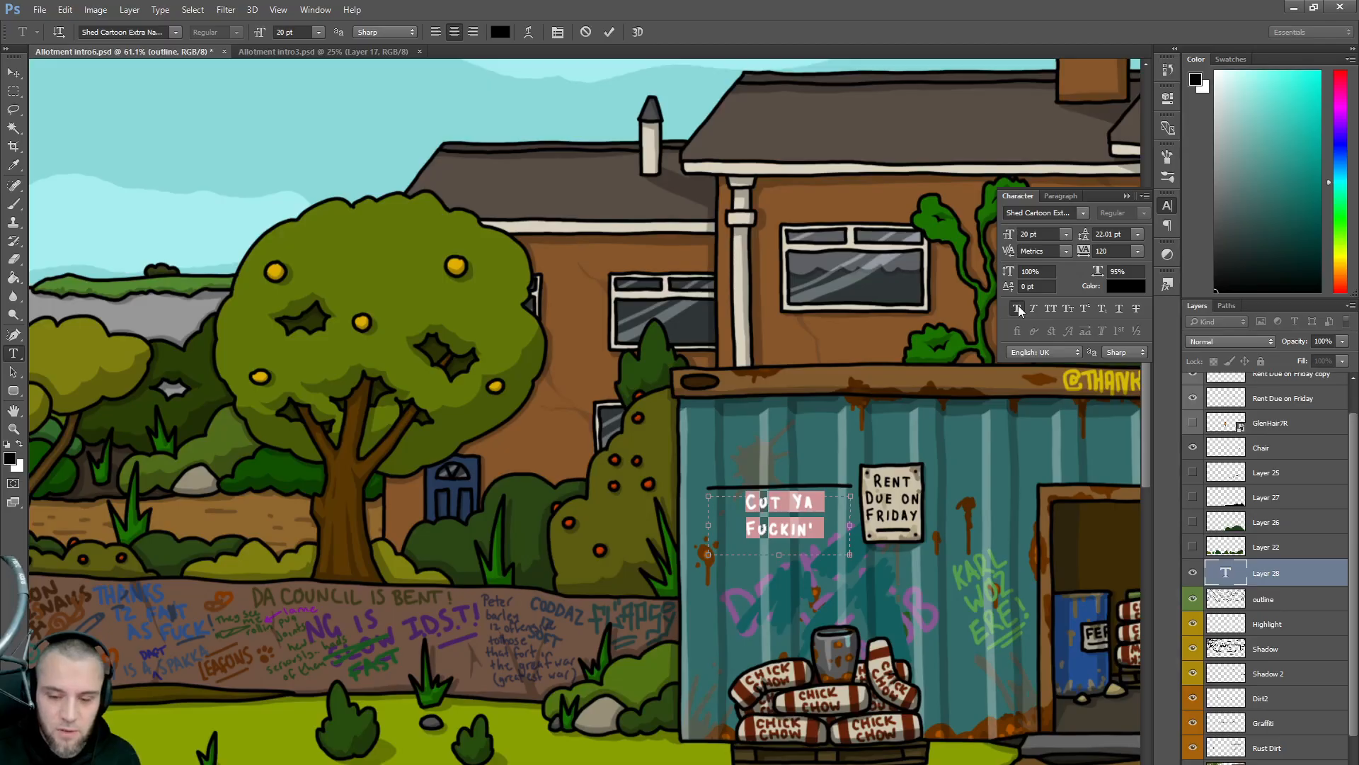
pyautogui.moveTo(850, 524); pyautogui.dragTo(862, 515)
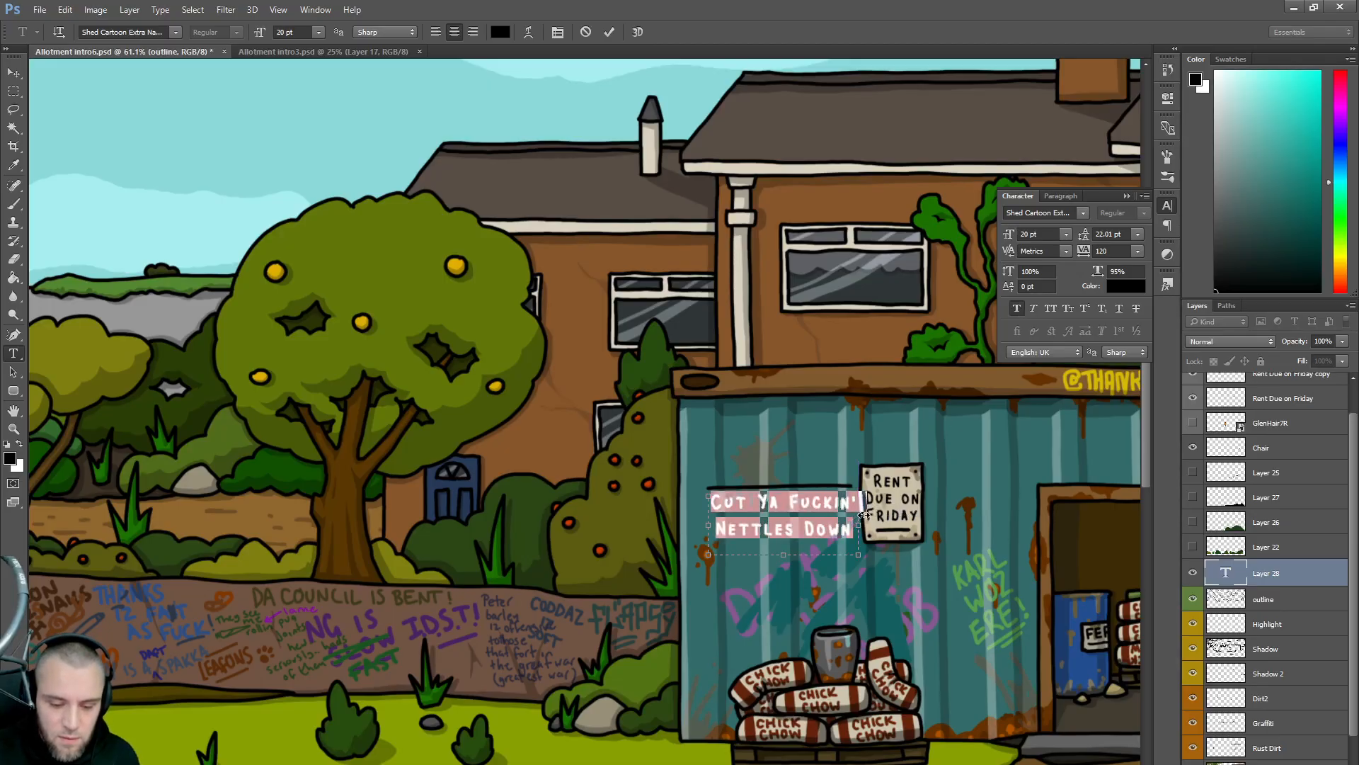
# - Scale the container message to about 93.57% and nudge it up so it sits just beneath the black line
pyautogui.click(13, 73)
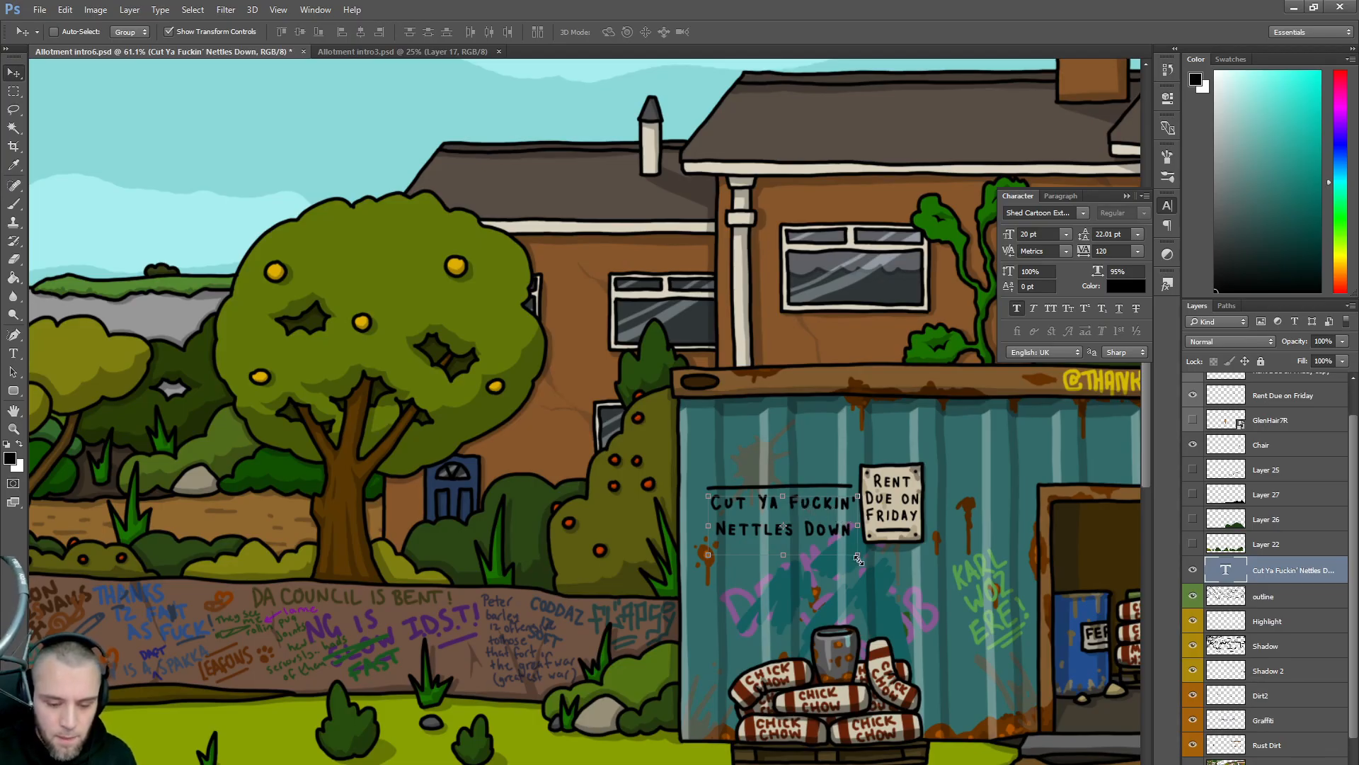
pyautogui.moveTo(858, 558); pyautogui.dragTo(815, 529)
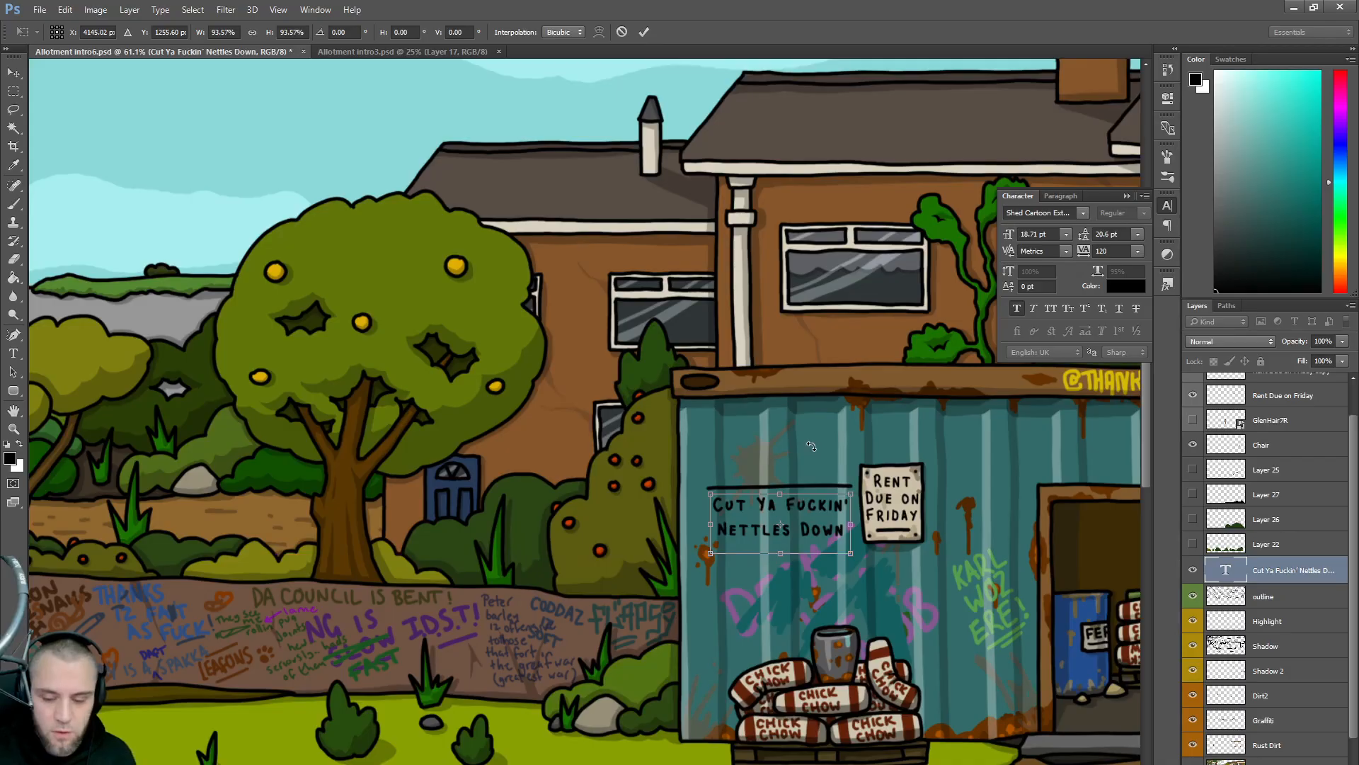
pyautogui.press('Up')
pyautogui.press('Up')
pyautogui.press('Up')
pyautogui.press('Up')
pyautogui.press('Up')
pyautogui.press('Up')
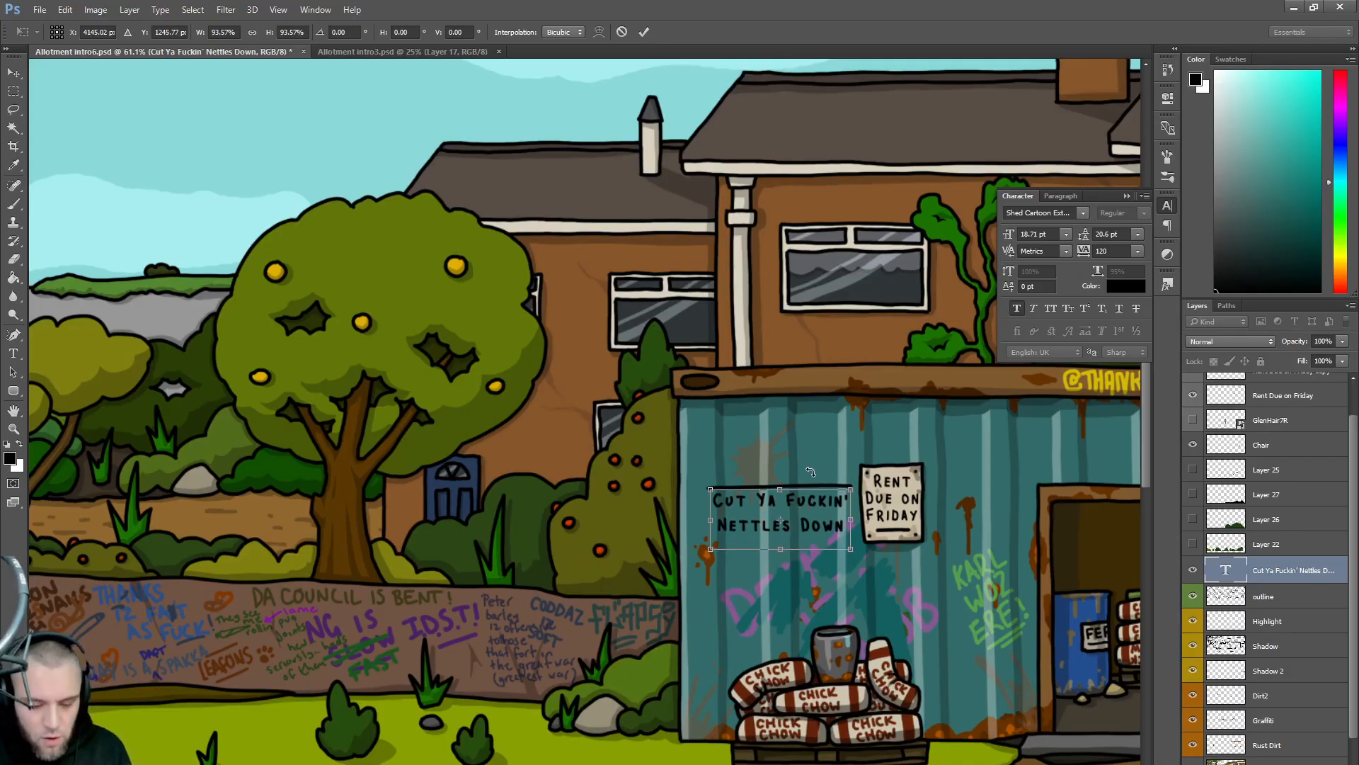
pyautogui.press('Down')
pyautogui.press('Down')
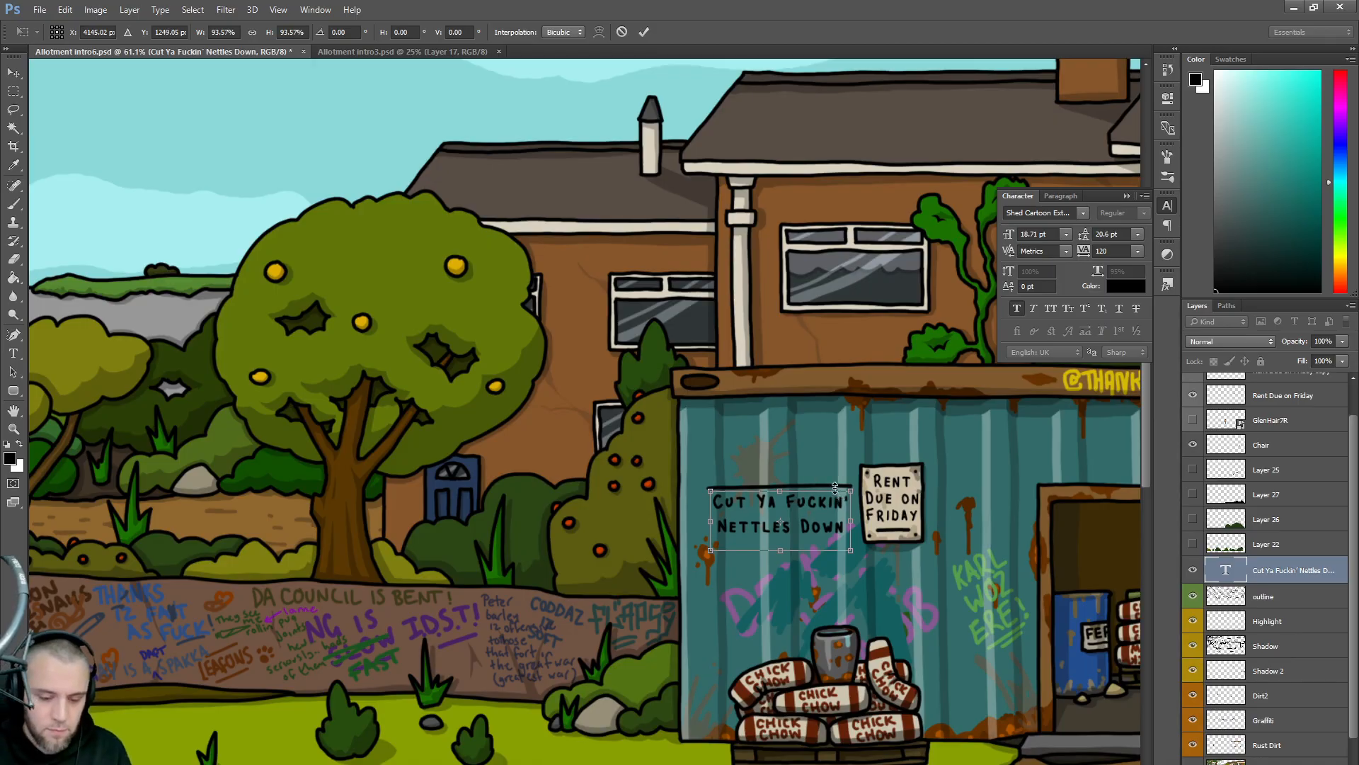
pyautogui.press('Return')
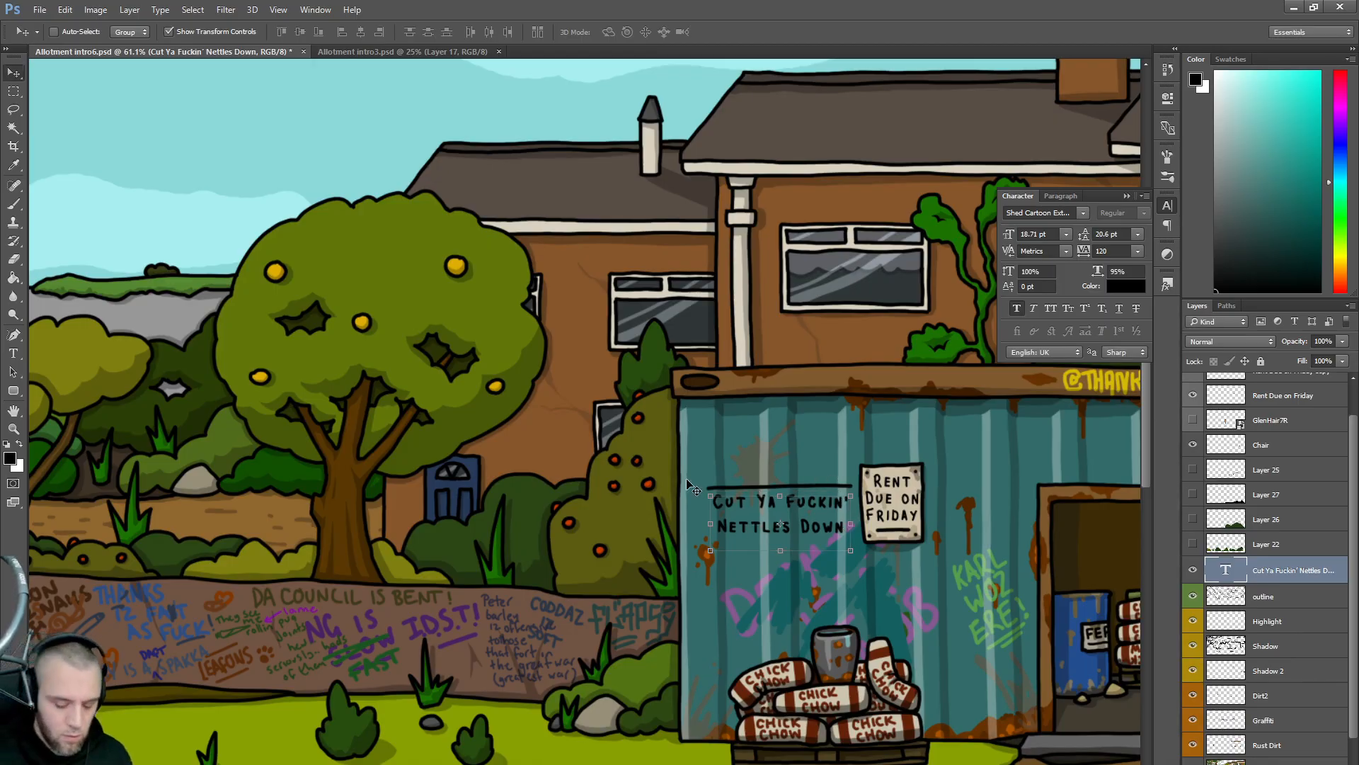
# - On the outline layer, brush the remaining black sides of a rectangular sign around the message and add bolts in its corners
pyautogui.click(1278, 602)
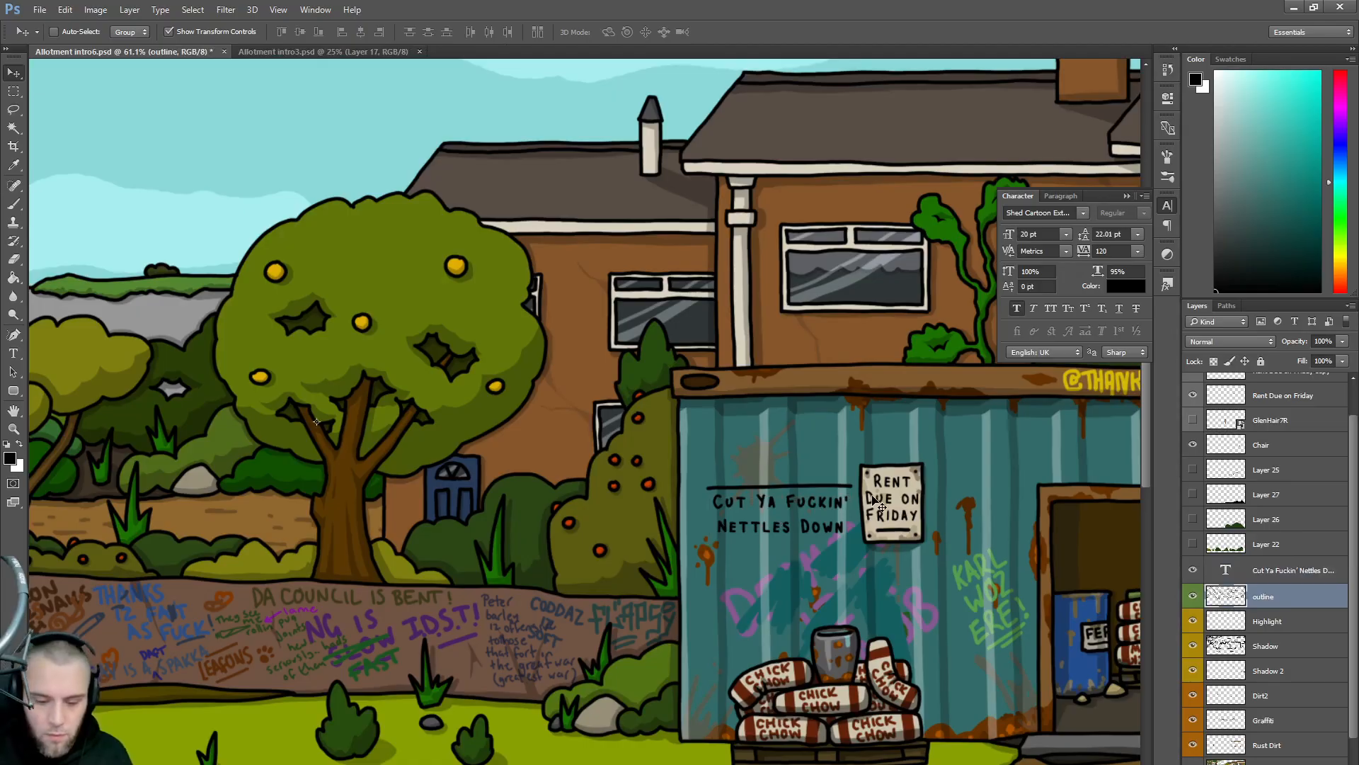
pyautogui.press('b')
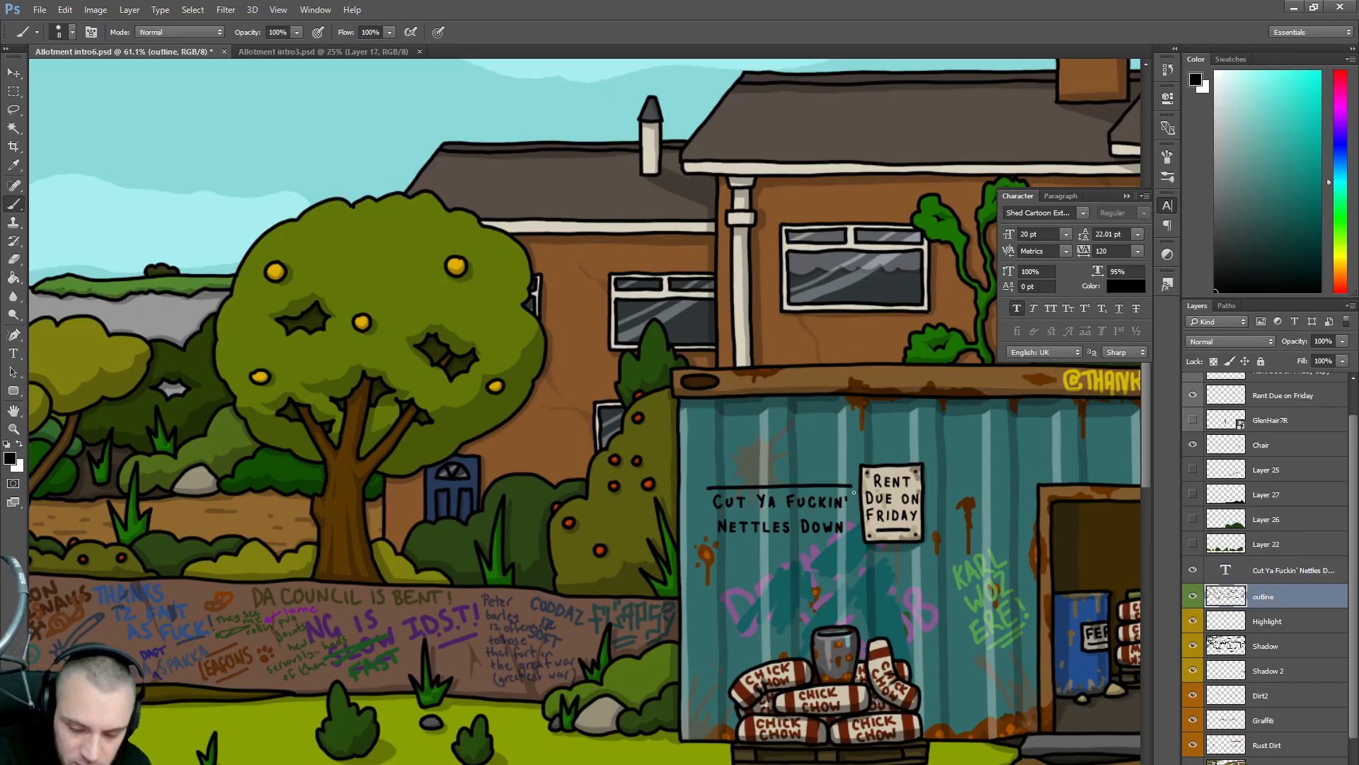
pyautogui.moveTo(853, 486); pyautogui.dragTo(854, 532)
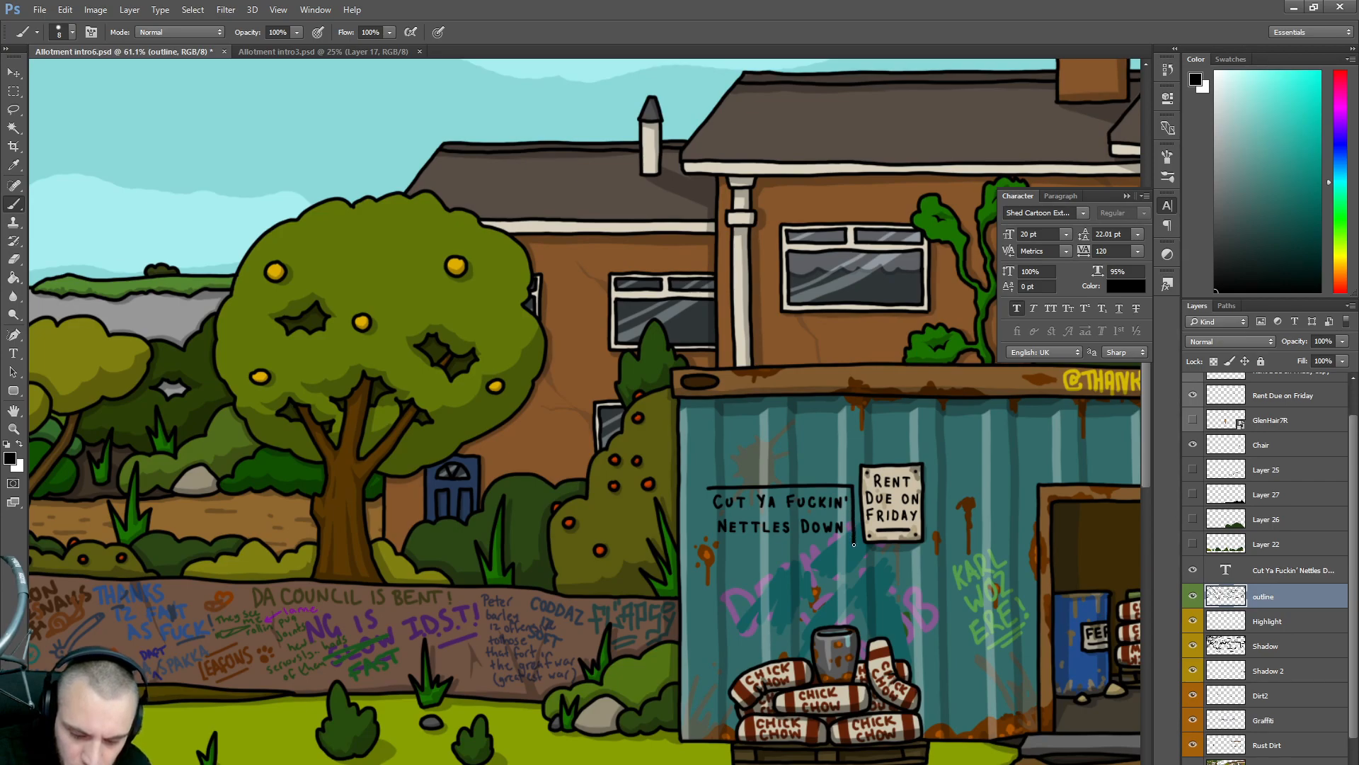
pyautogui.moveTo(708, 489)
pyautogui.mouseDown()
pyautogui.moveTo(710, 533)
pyautogui.moveTo(737, 546)
pyautogui.moveTo(853, 545)
pyautogui.mouseUp()
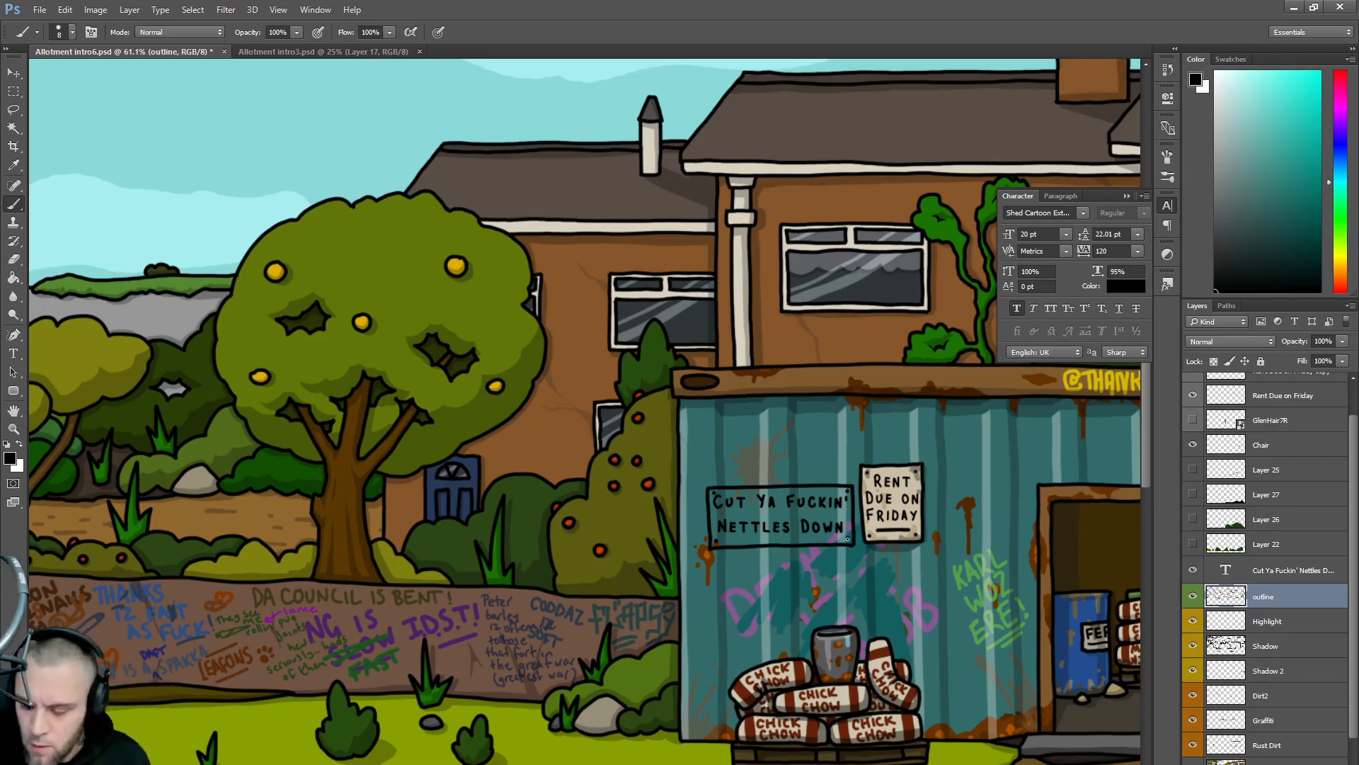
# - On the Shadow layer, paint a thin black shadow along the lower and side edges of the nettles sign
pyautogui.click(1278, 615)
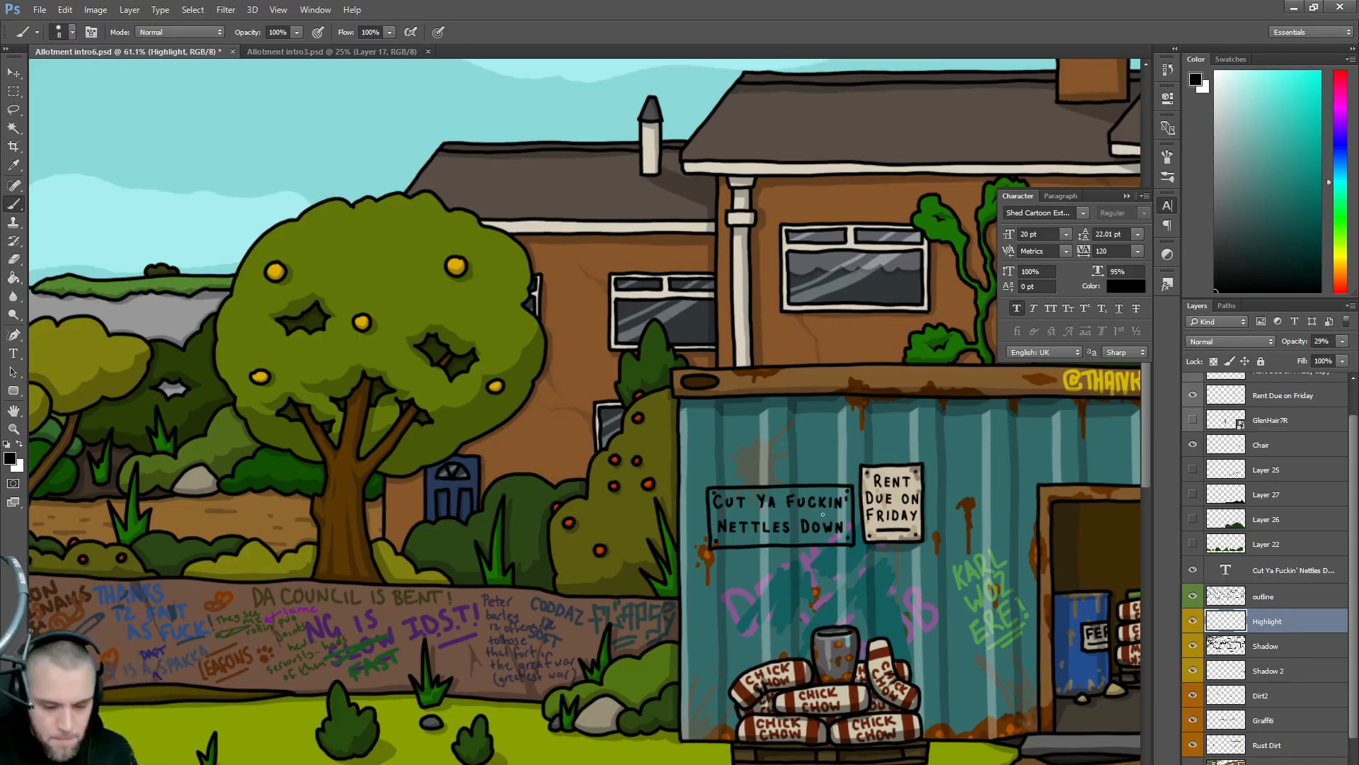
pyautogui.scroll(3, 824, 514)
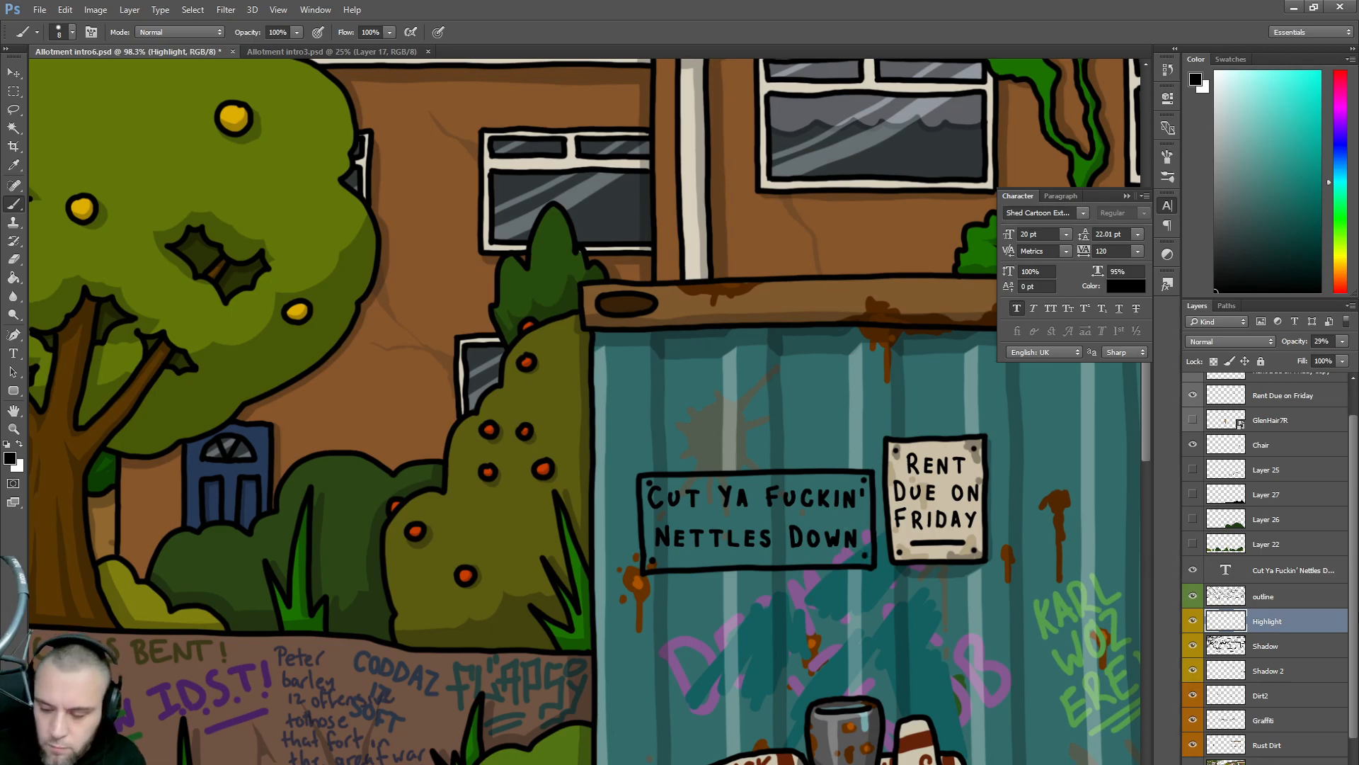
pyautogui.click(1258, 647)
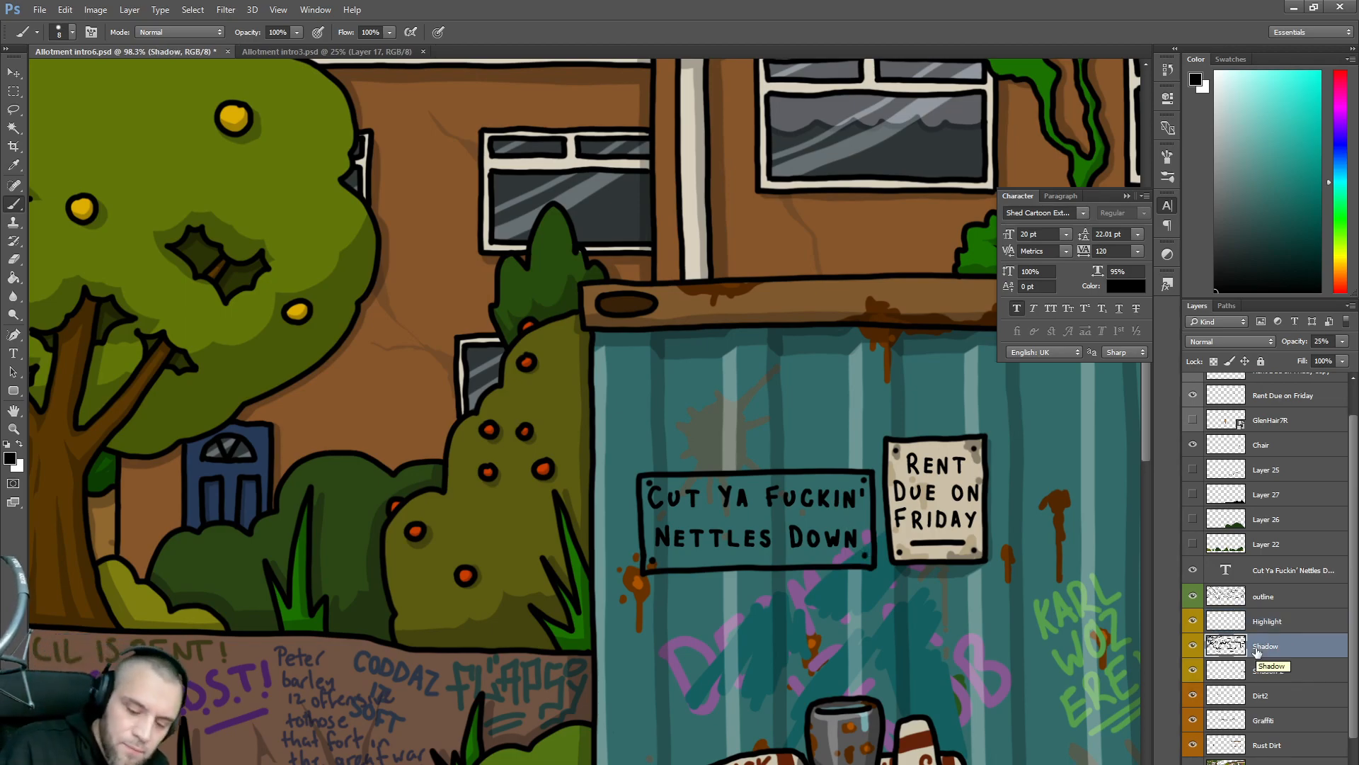
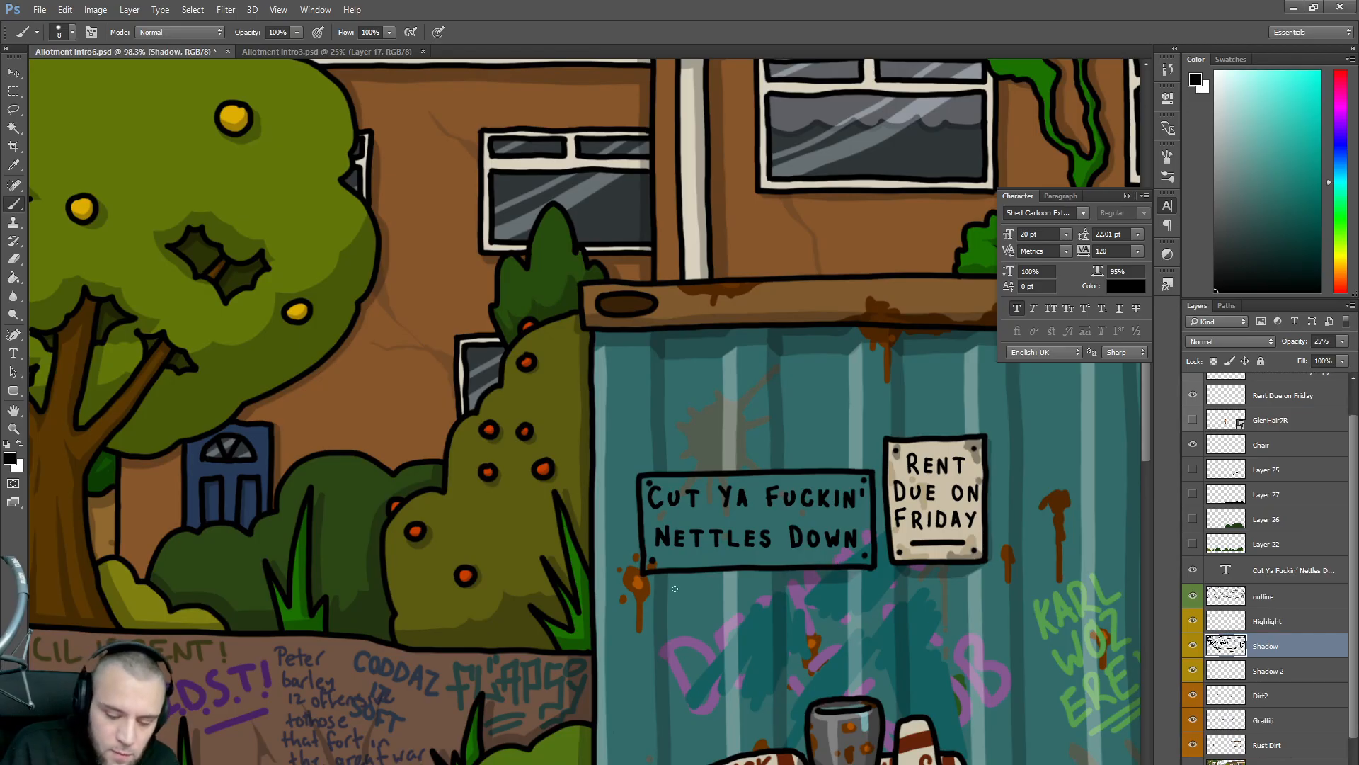
pyautogui.moveTo(667, 587)
pyautogui.mouseDown()
pyautogui.moveTo(735, 570)
pyautogui.moveTo(670, 571)
pyautogui.mouseUp()
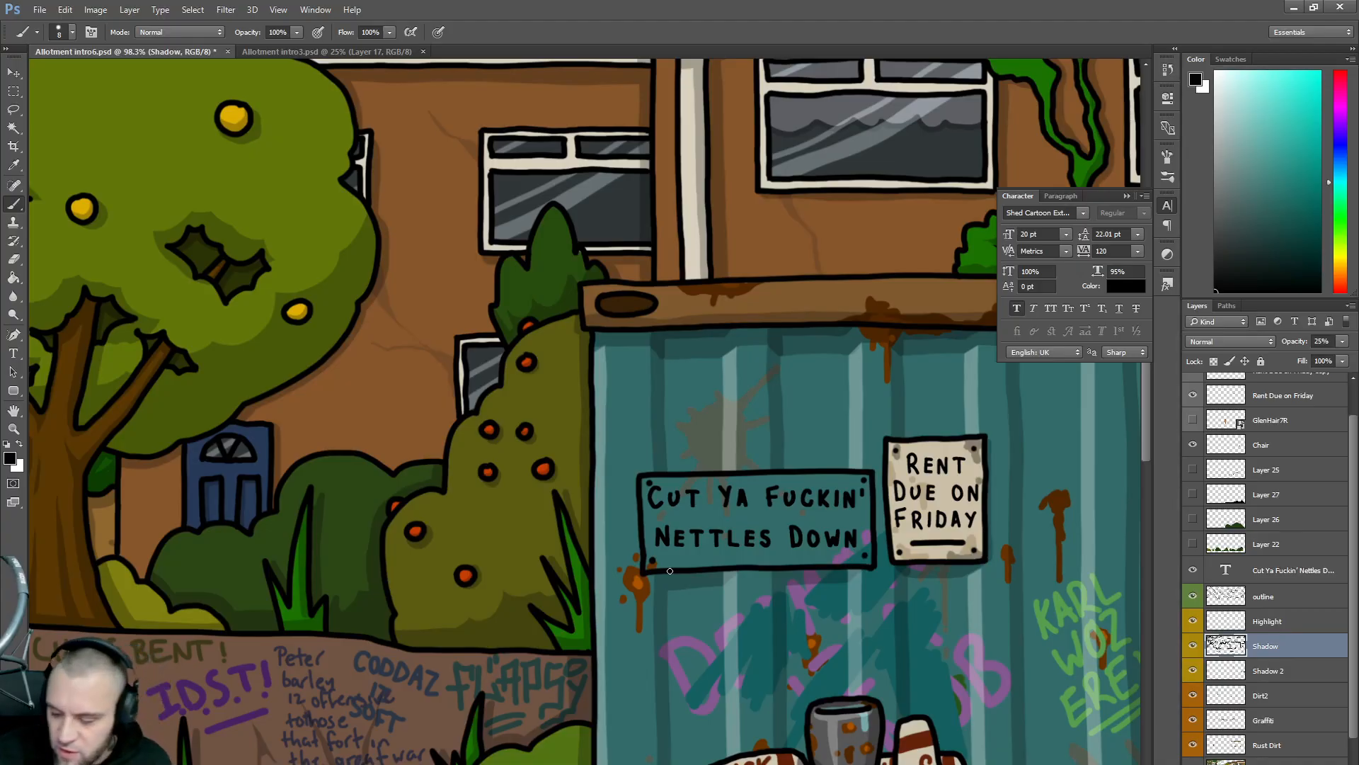
pyautogui.hotkey('alt', '[')
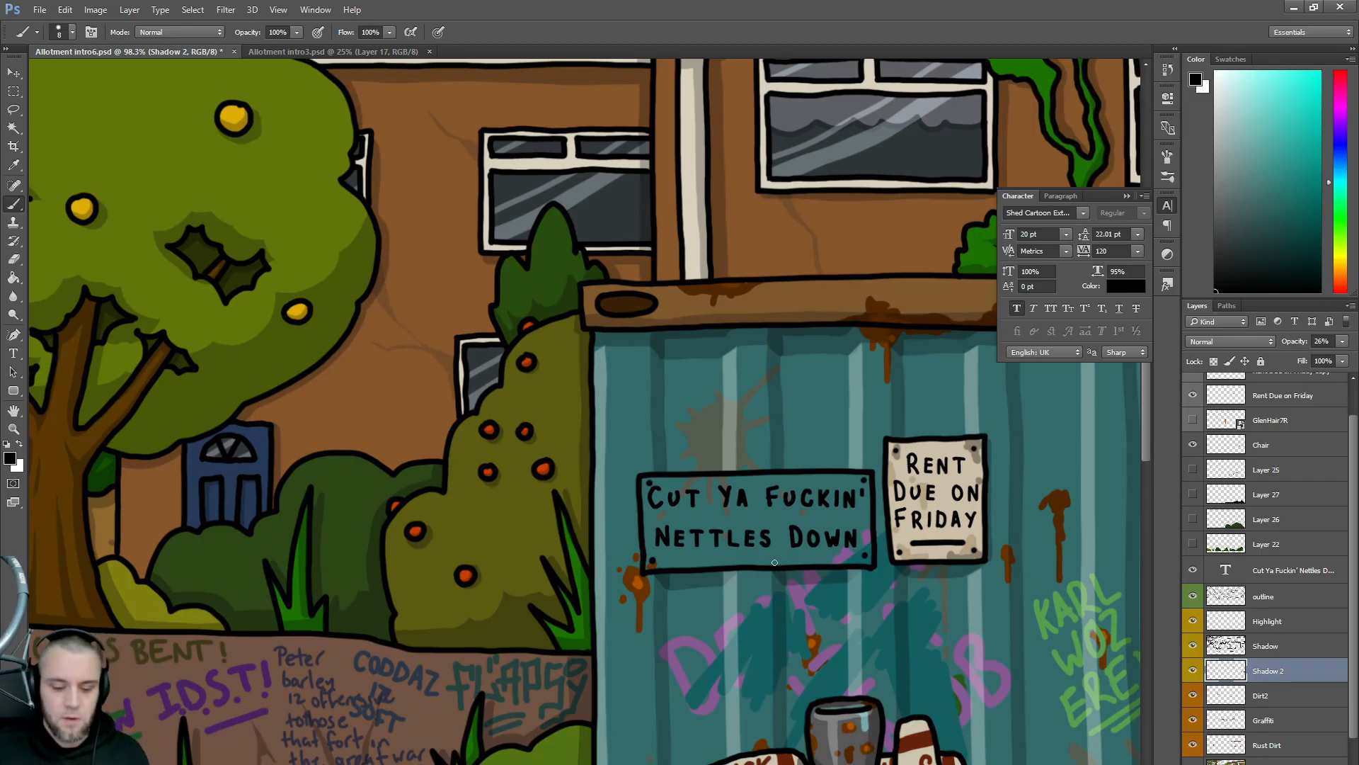
pyautogui.hotkey('alt', ']')
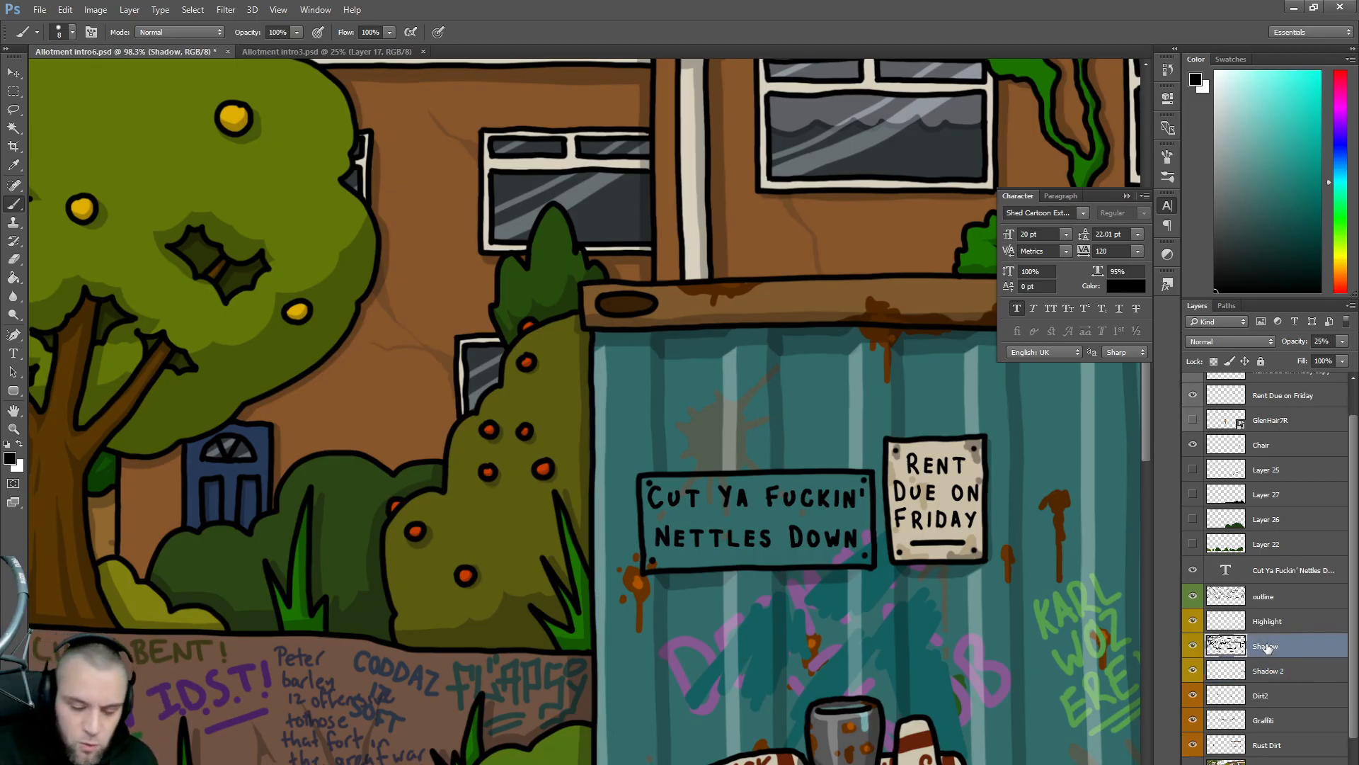
pyautogui.moveTo(861, 572)
pyautogui.mouseDown()
pyautogui.moveTo(879, 569)
pyautogui.moveTo(876, 481)
pyautogui.mouseUp()
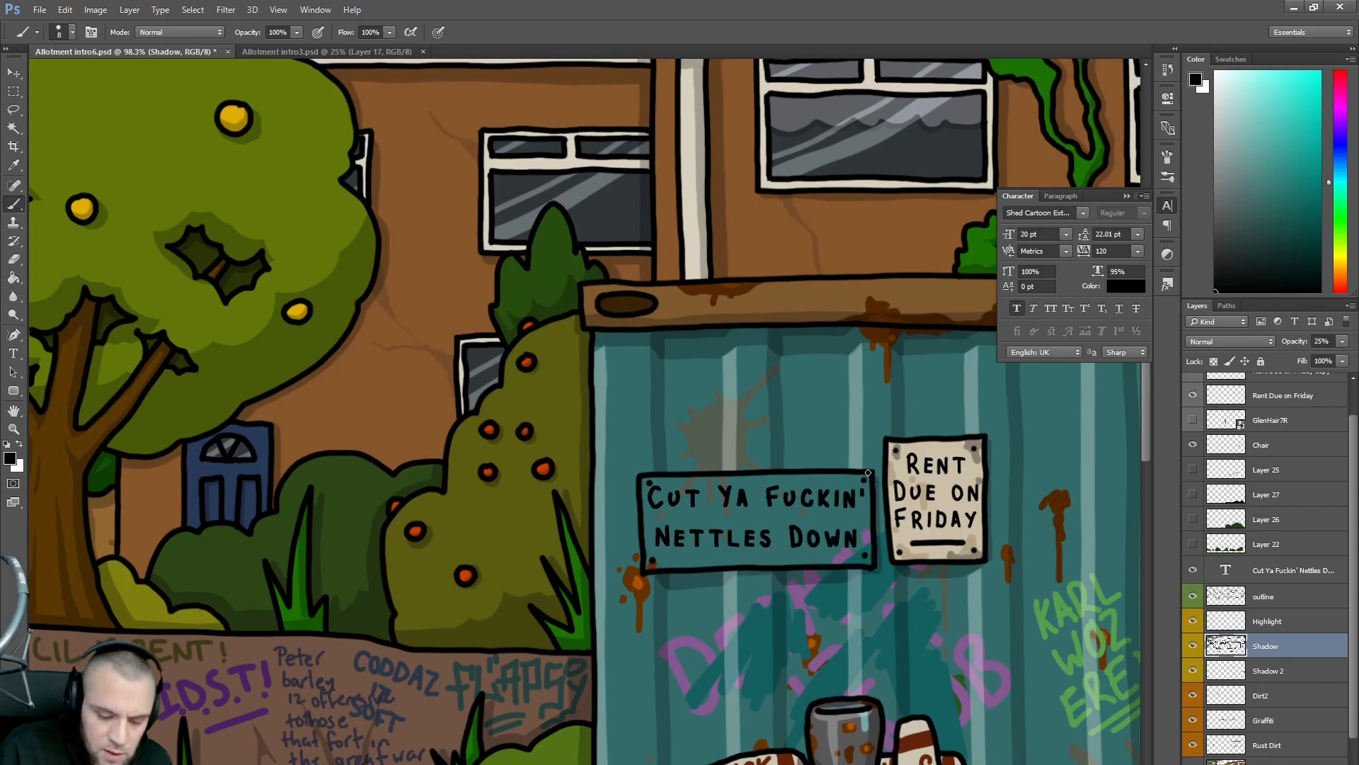
pyautogui.moveTo(647, 576); pyautogui.dragTo(669, 569)
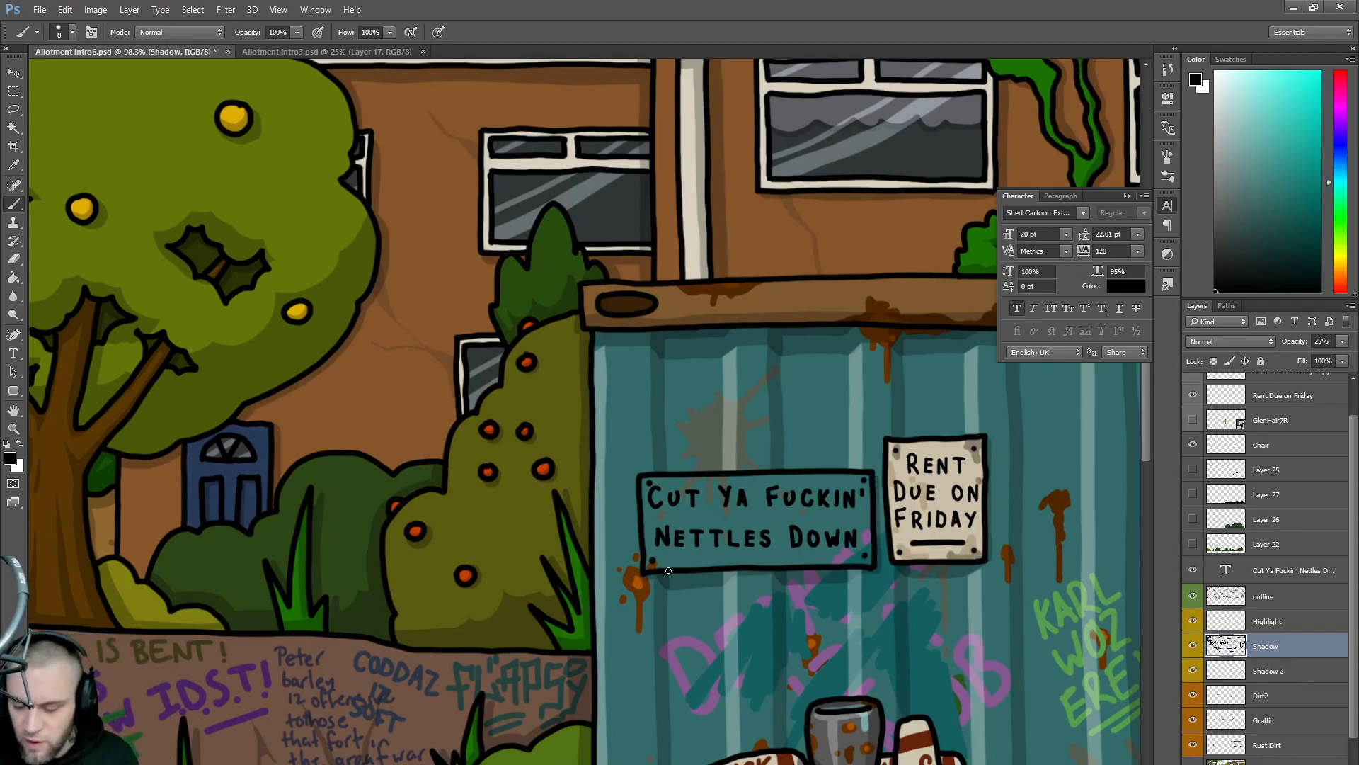
# - On the Highlight layer, erase the container's highlight streaks where they cross the nettles sign
pyautogui.click(1280, 626)
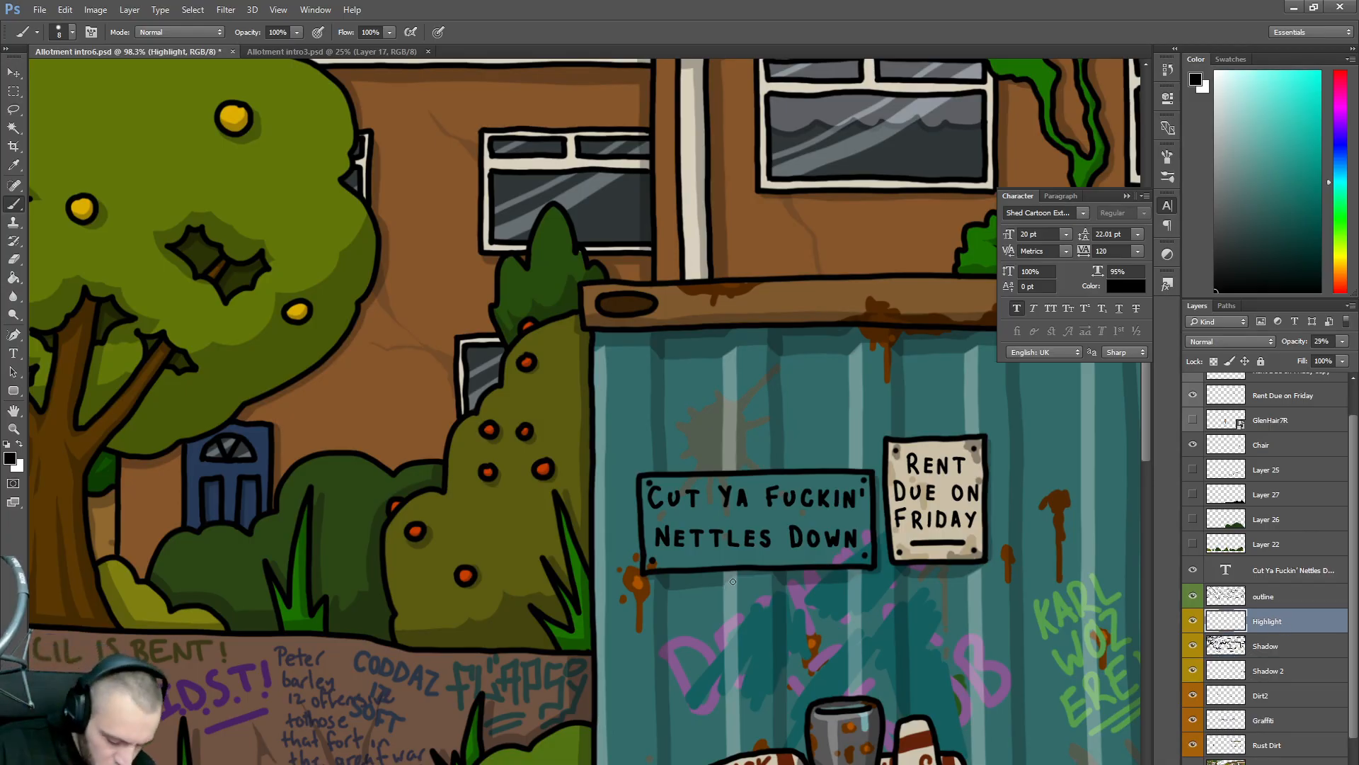
pyautogui.press('e')
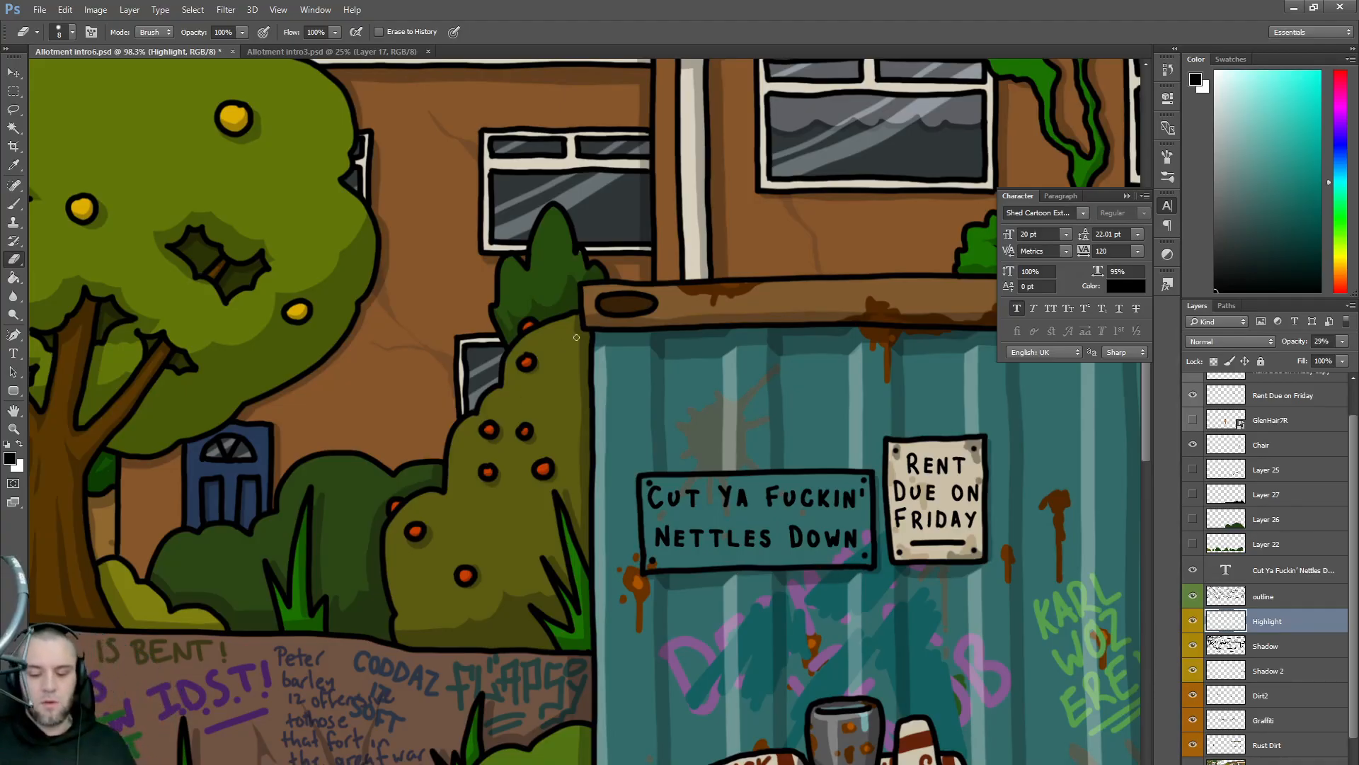
pyautogui.scroll(-5, 844, 569)
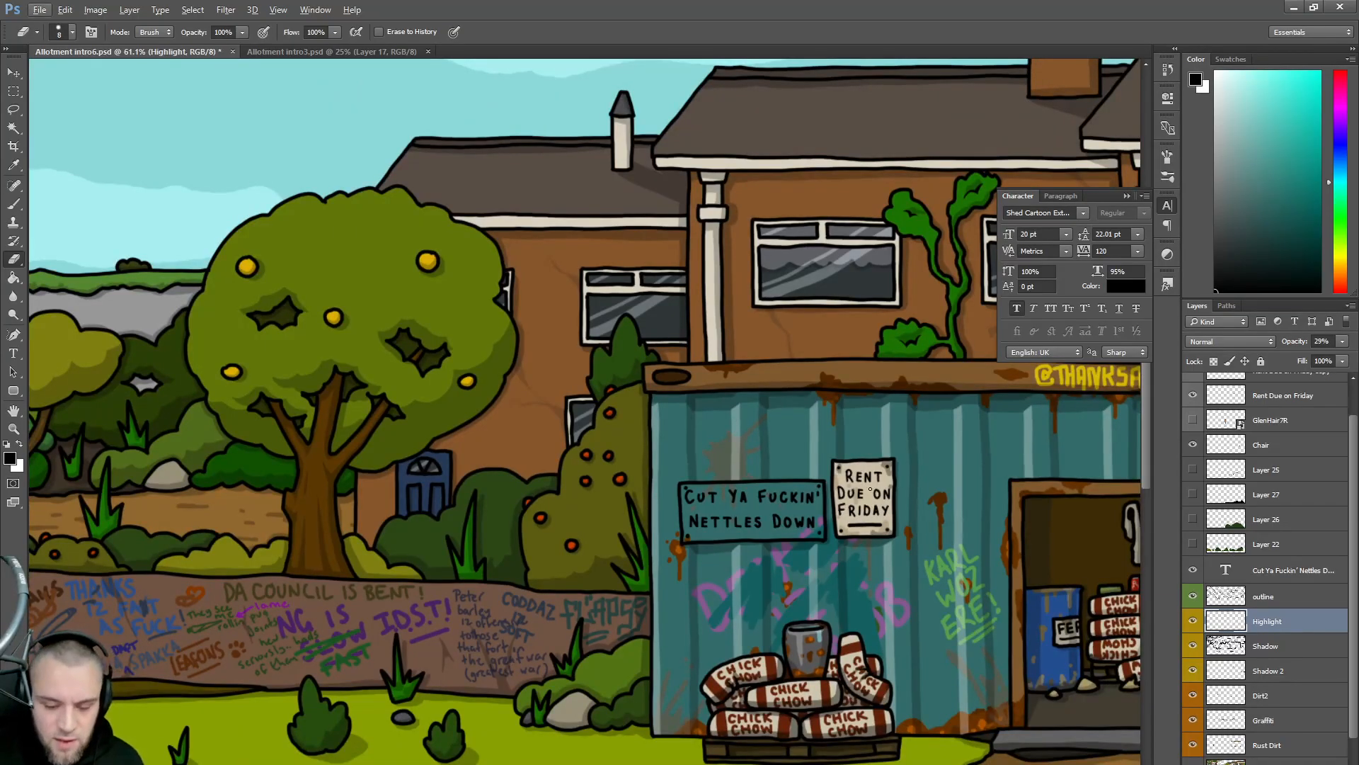
# - Pick a pale grey-teal and start painting the nettles sign's interior on the Colour layer, enlarging the brush to 20
pyautogui.press('b')
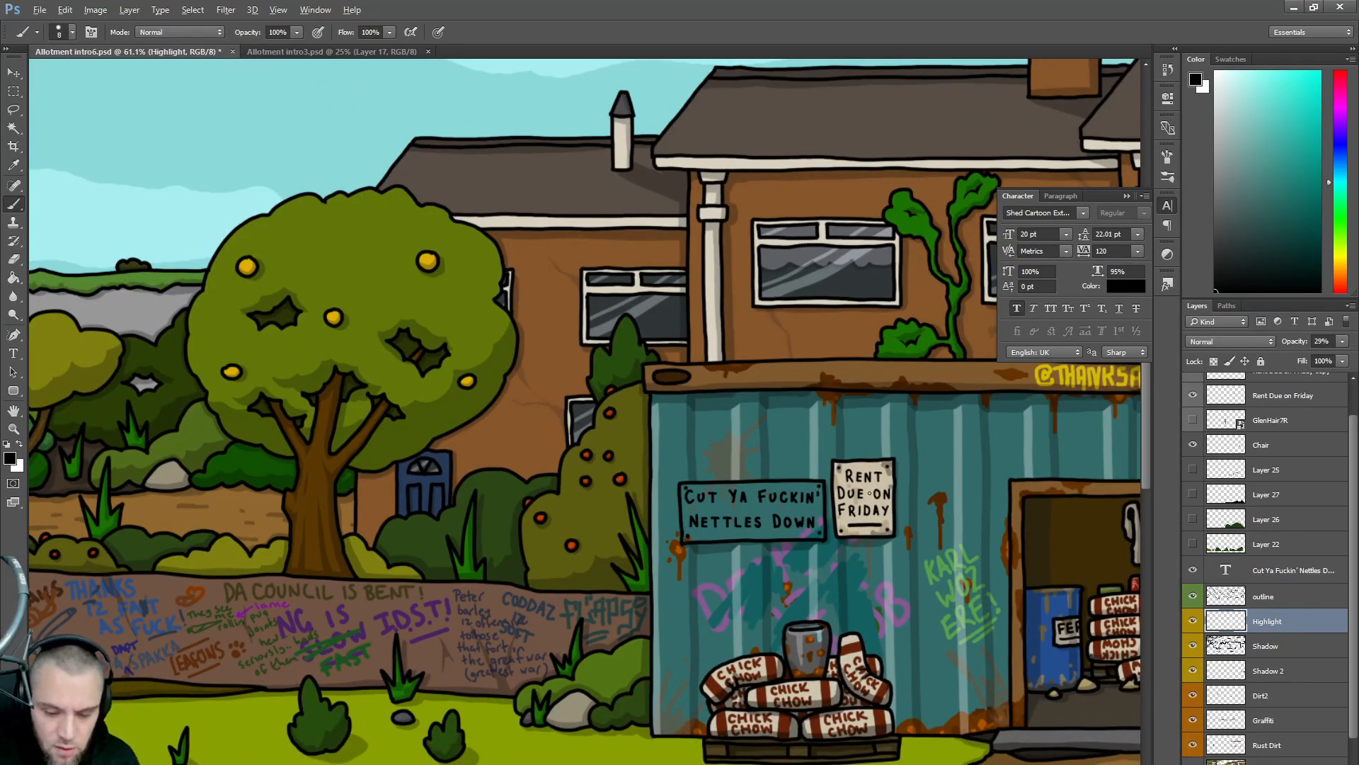
pyautogui.click(1229, 143)
pyautogui.moveTo(1228, 143); pyautogui.dragTo(1228, 132)
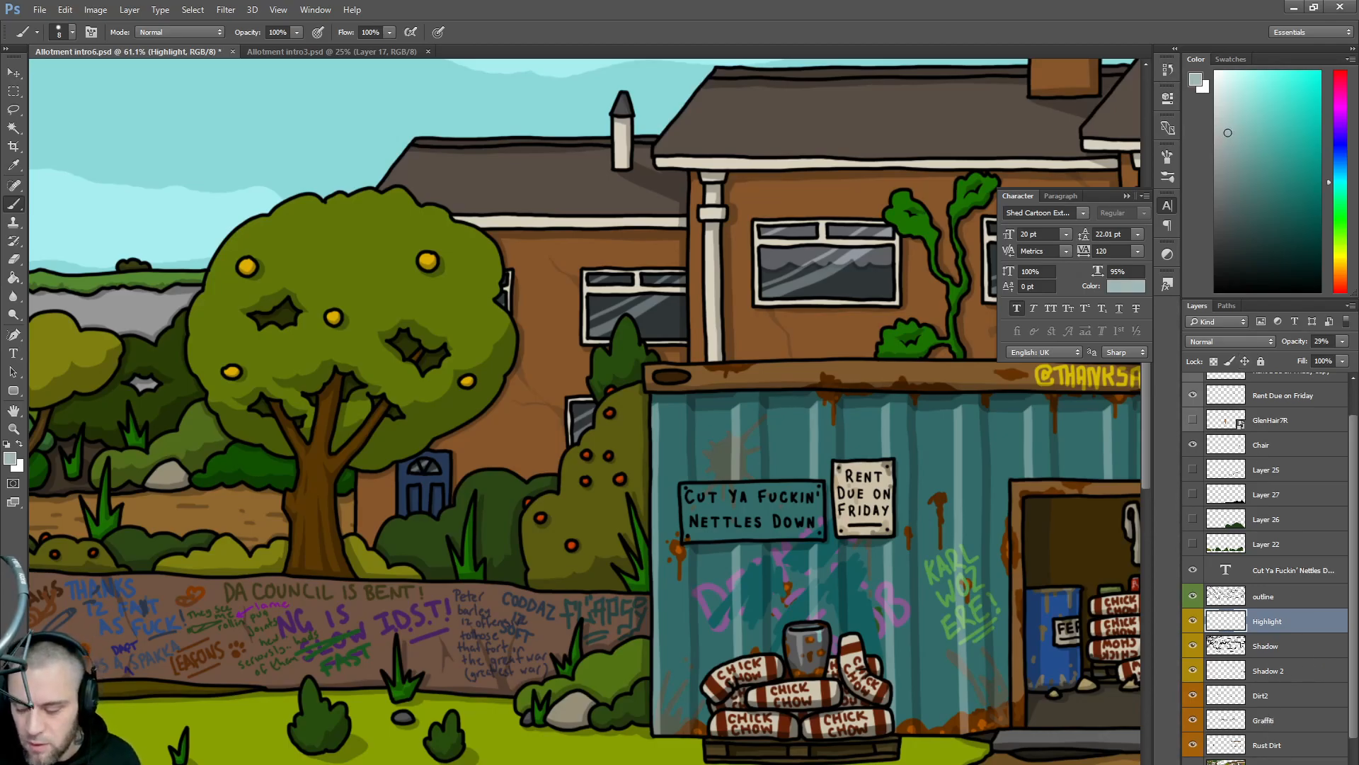
pyautogui.click(1267, 761)
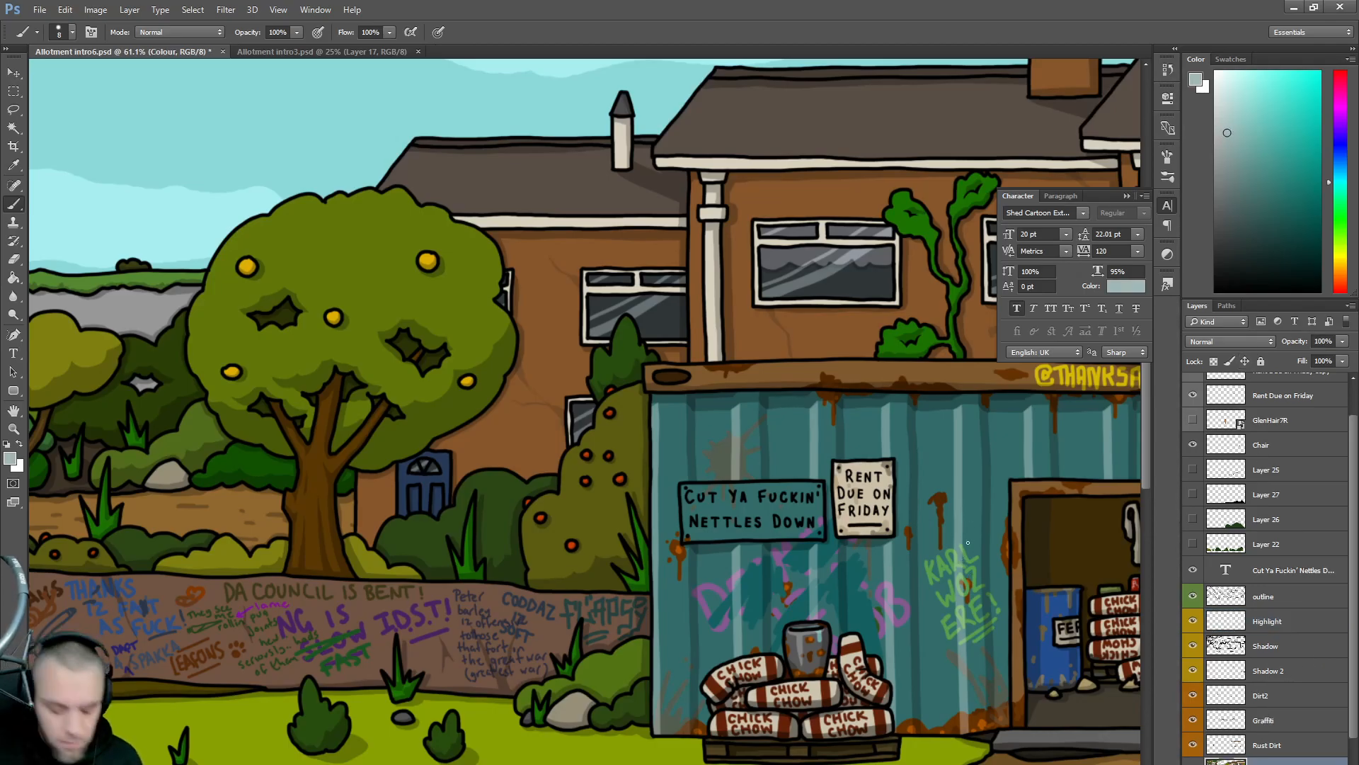
pyautogui.scroll(3, 969, 543)
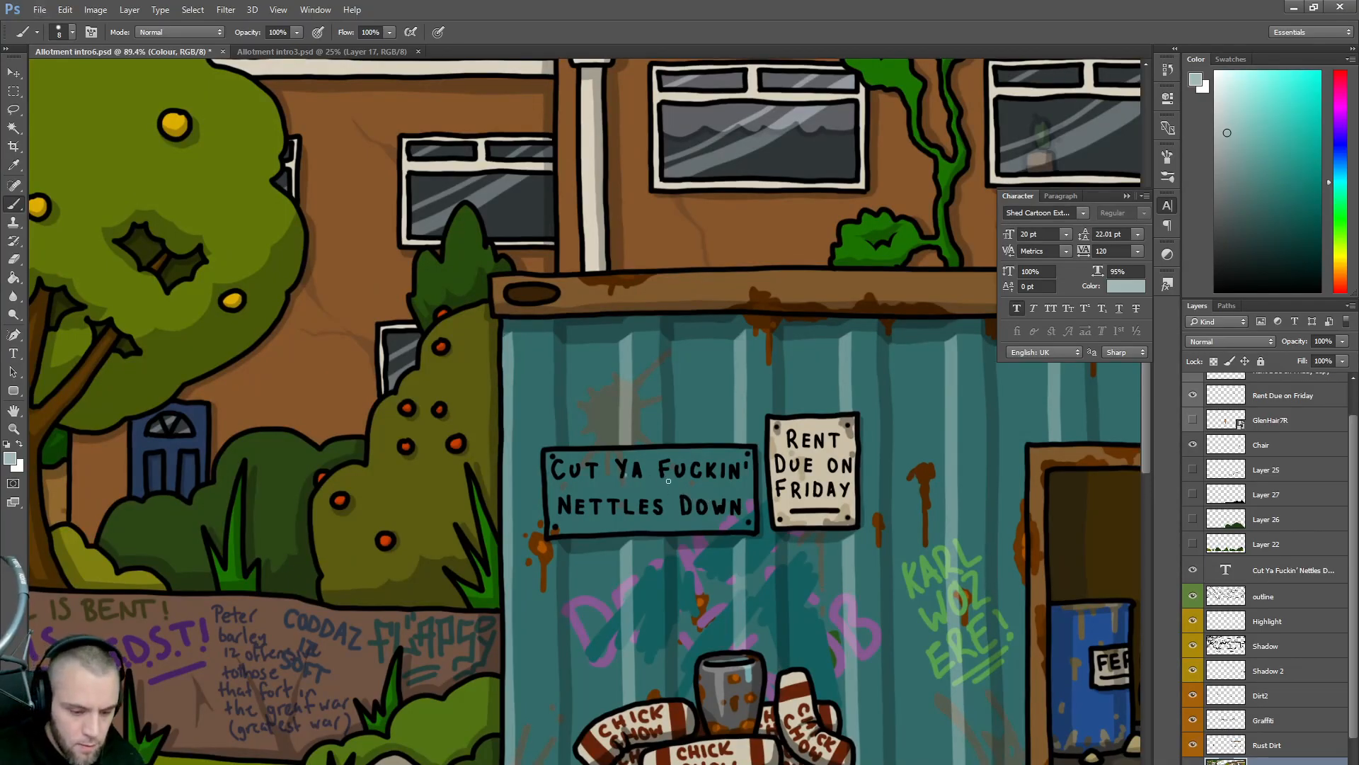
pyautogui.moveTo(633, 501)
pyautogui.mouseDown()
pyautogui.moveTo(587, 490)
pyautogui.moveTo(661, 491)
pyautogui.moveTo(627, 483)
pyautogui.moveTo(664, 463)
pyautogui.moveTo(601, 458)
pyautogui.moveTo(657, 452)
pyautogui.moveTo(558, 453)
pyautogui.moveTo(621, 461)
pyautogui.mouseUp()
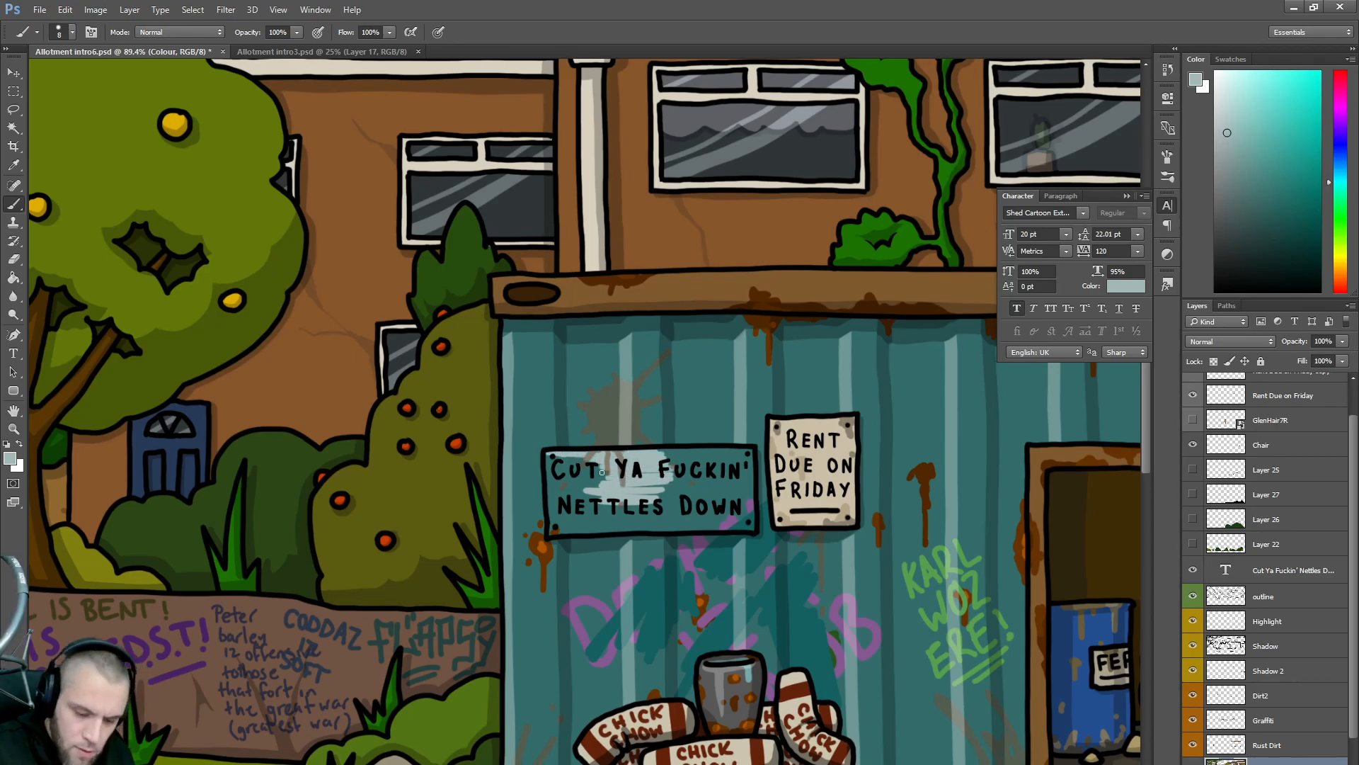
pyautogui.press(']')
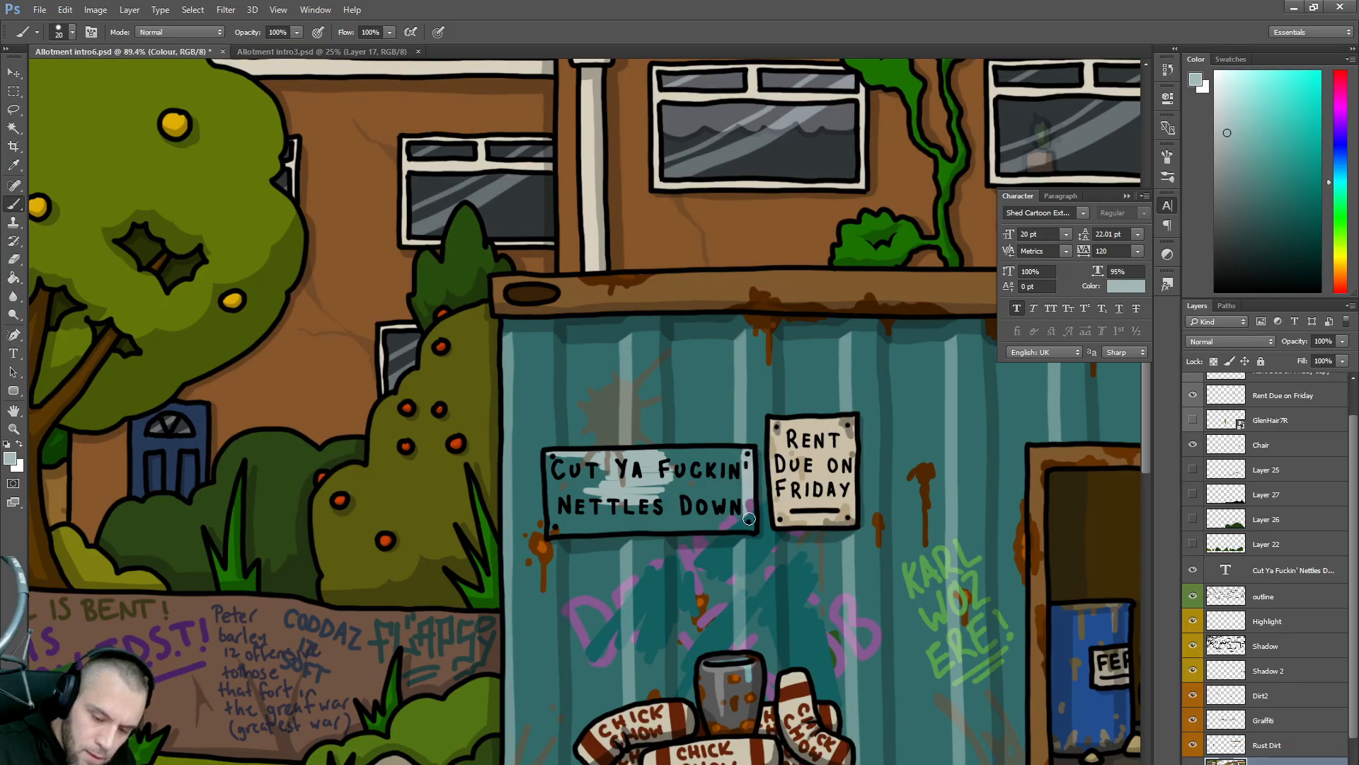
# - On the outline layer, select the nettles sign's interior with the Magic Wand and expand the selection into its black border
pyautogui.click(1303, 601)
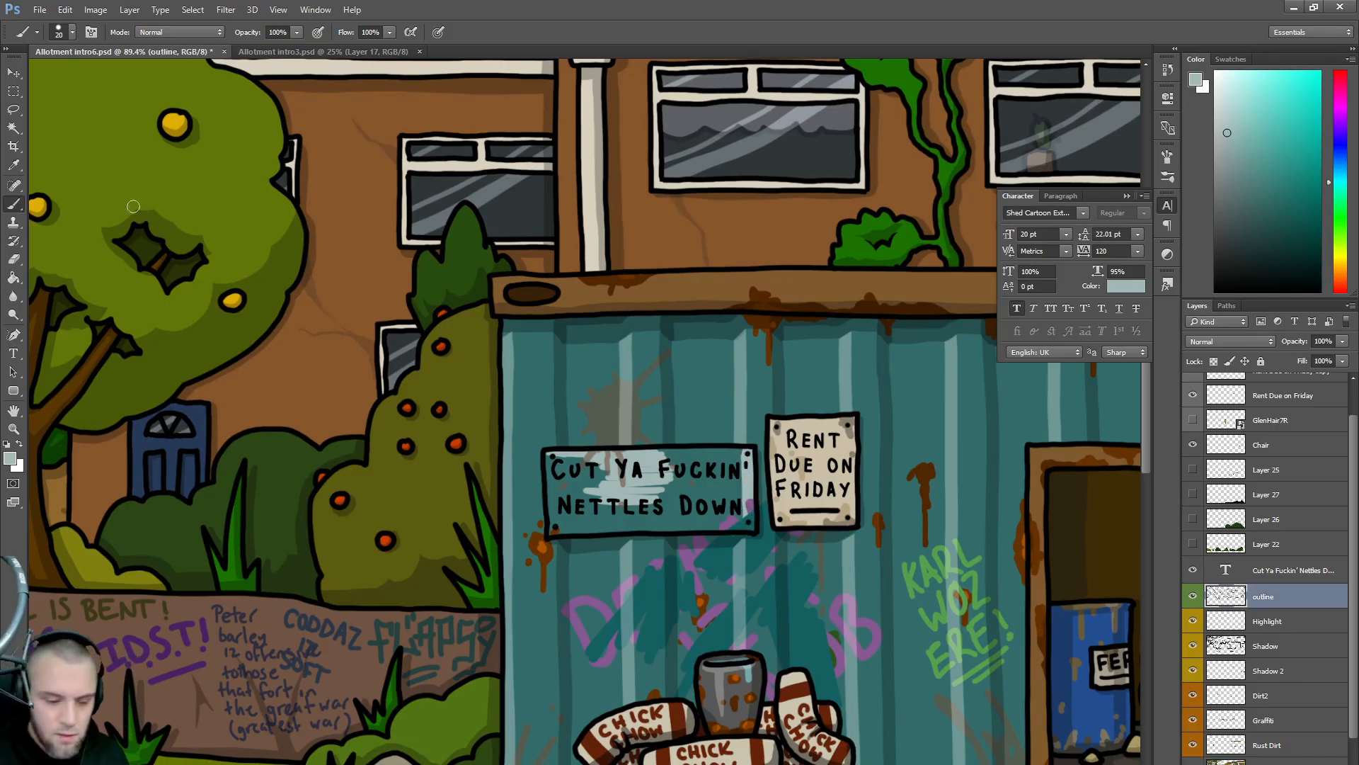
pyautogui.click(13, 128)
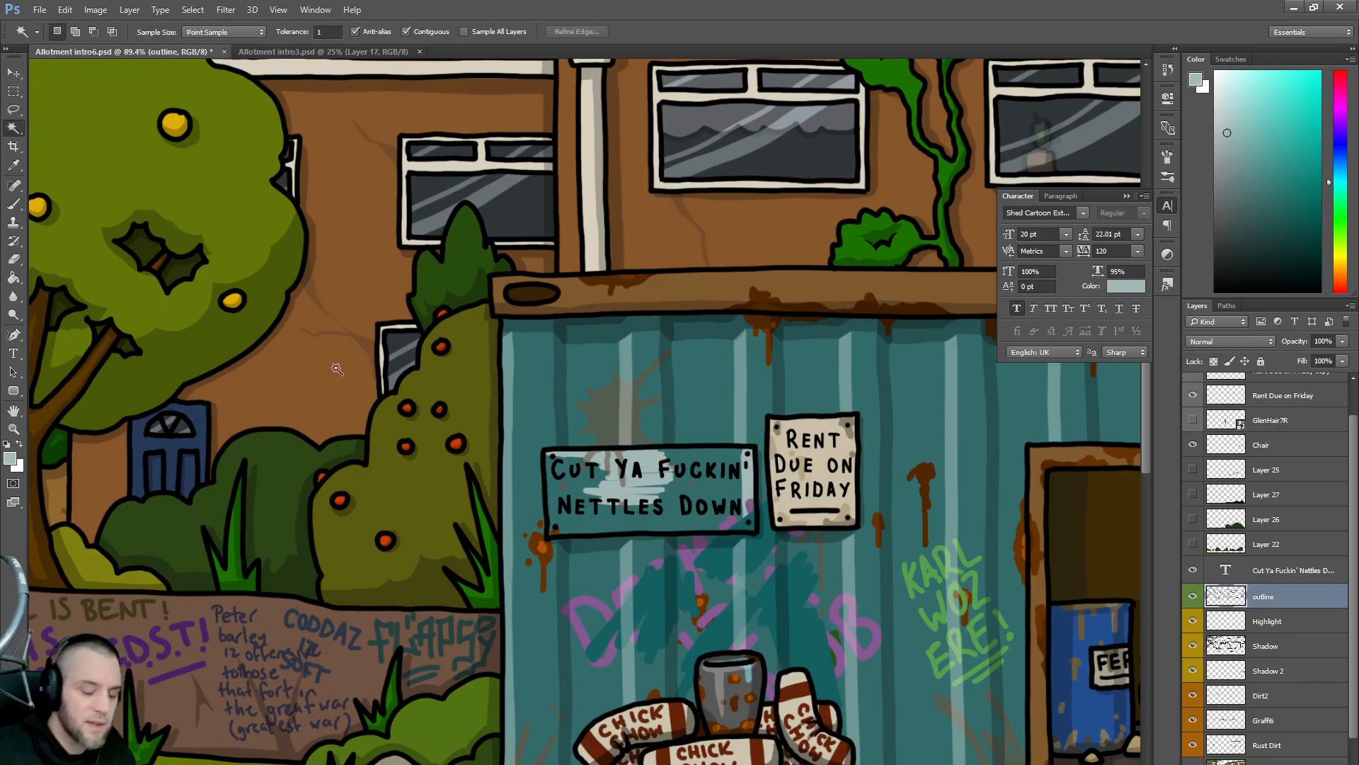
pyautogui.click(682, 481)
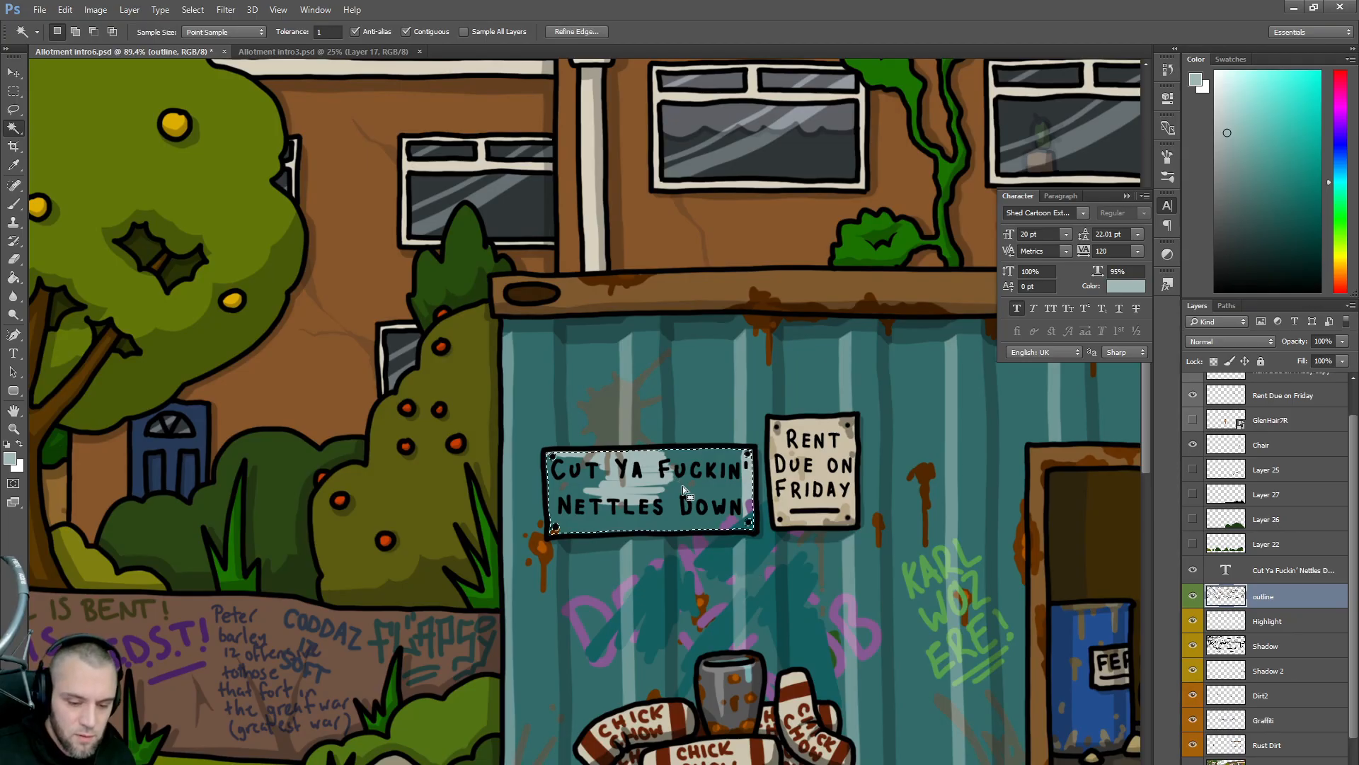
pyautogui.click(566, 31)
pyautogui.click(249, 711)
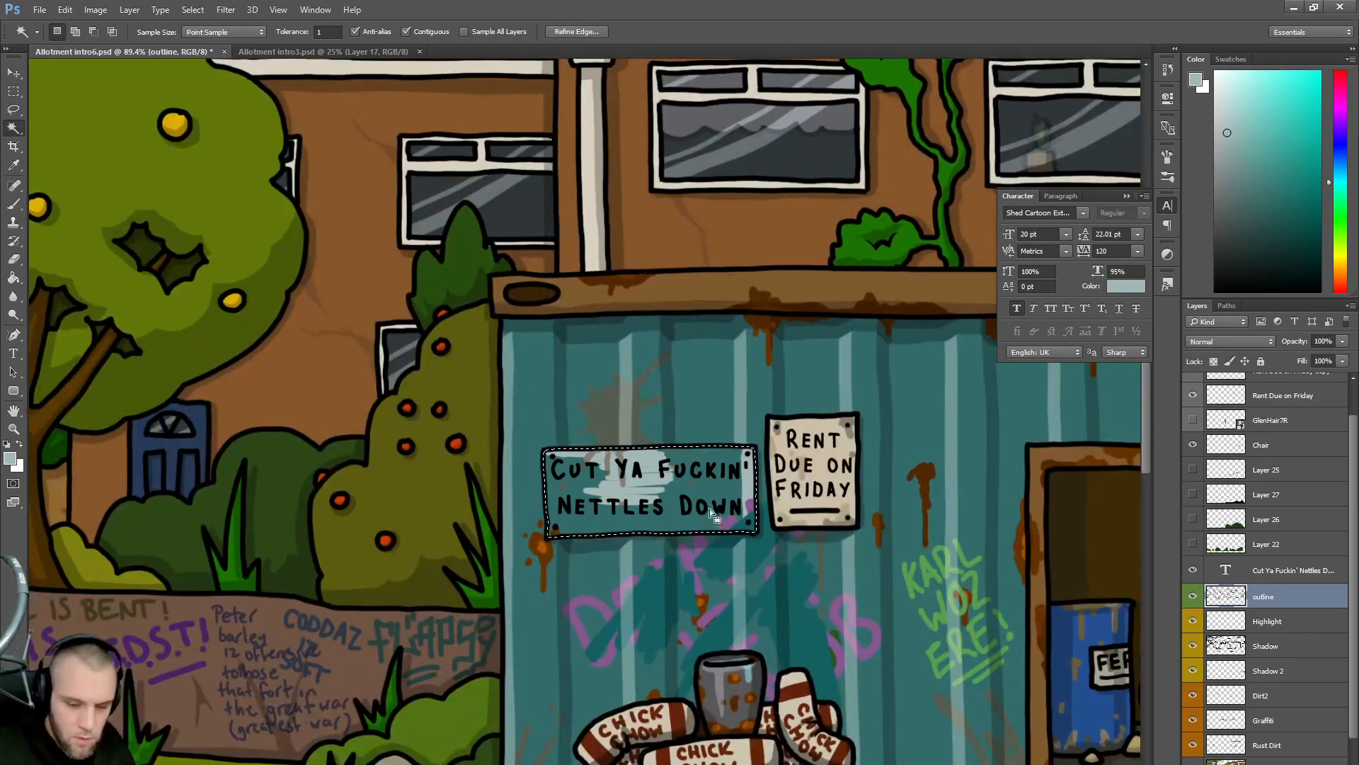
# - Fill the selected sign interior with pale grey-teal on the outline layer, and sample a dark rust brown for the Rust Dirt layer
pyautogui.press('g')
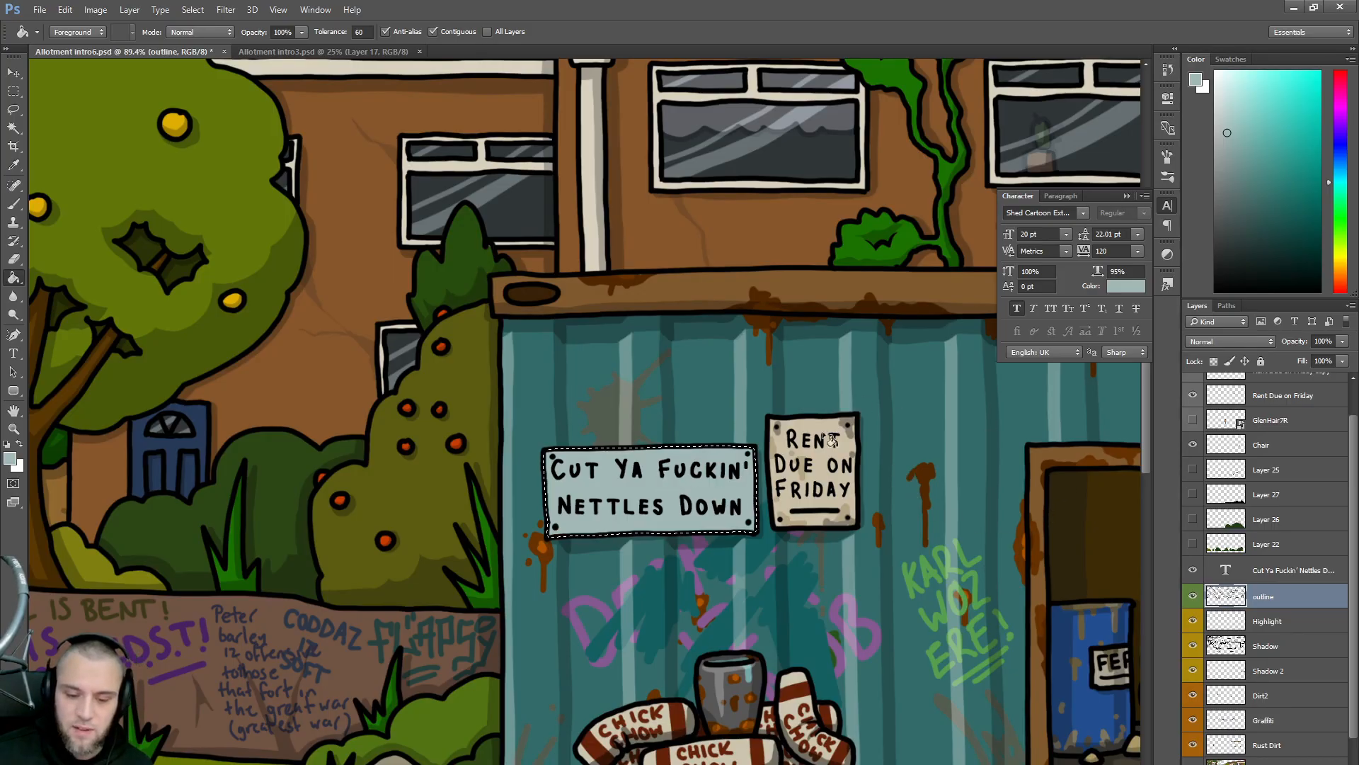
pyautogui.click(1261, 748)
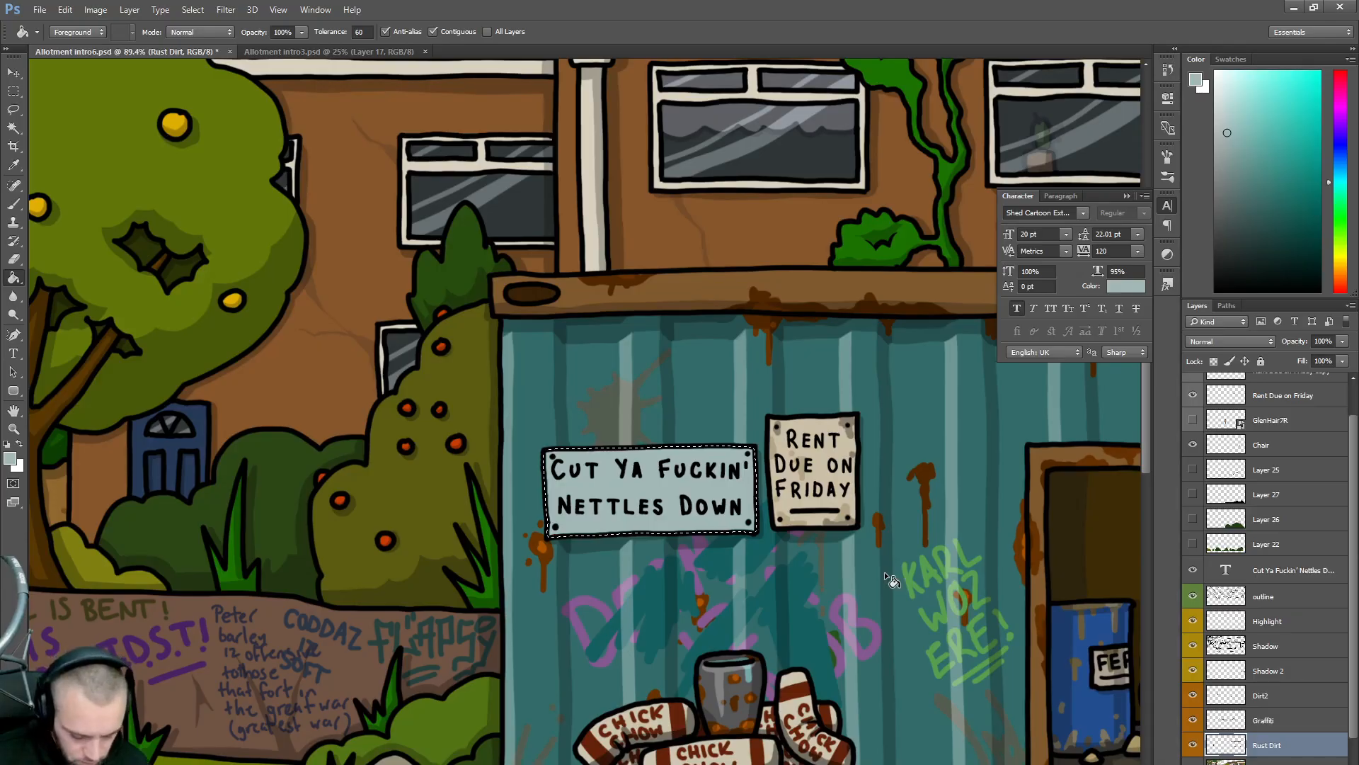
pyautogui.press('b')
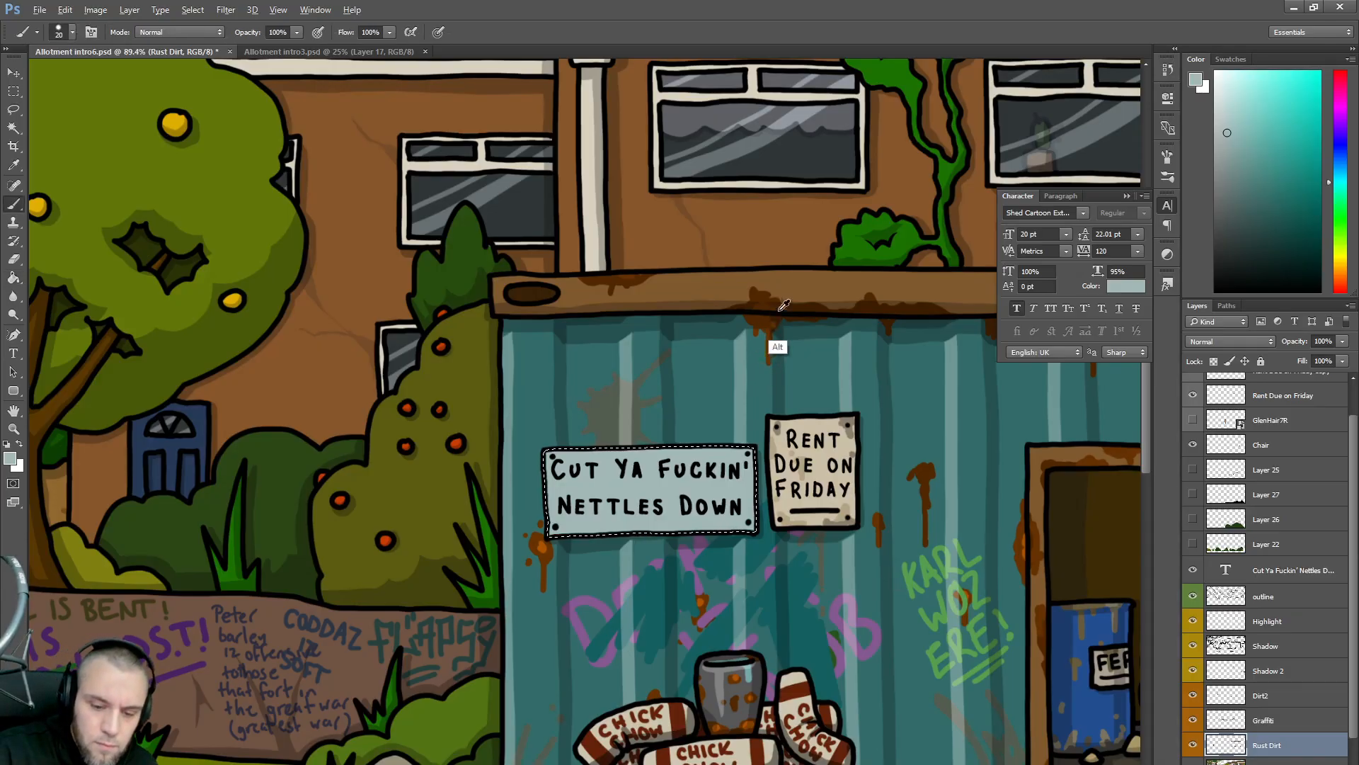
pyautogui.press('alt')
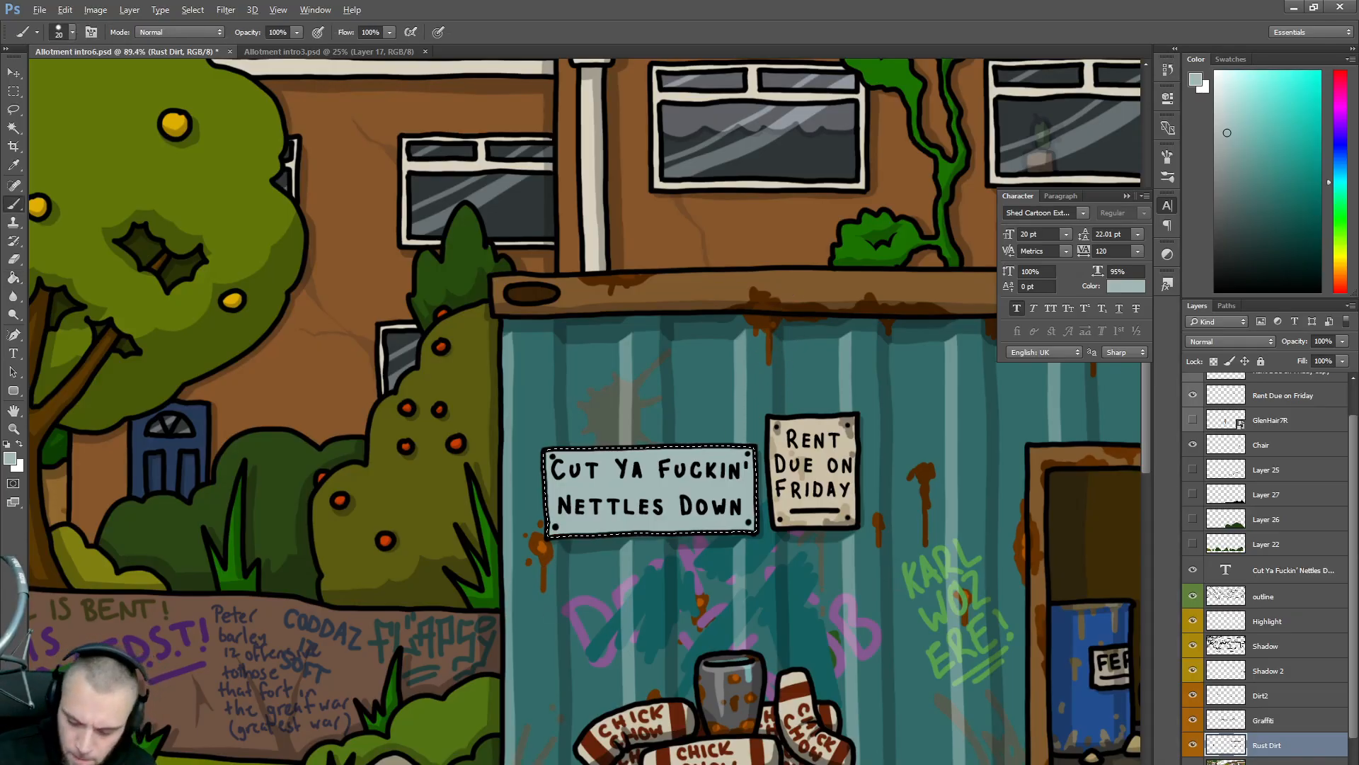
pyautogui.keyDown('alt'); pyautogui.click(983, 744); pyautogui.keyUp('alt')
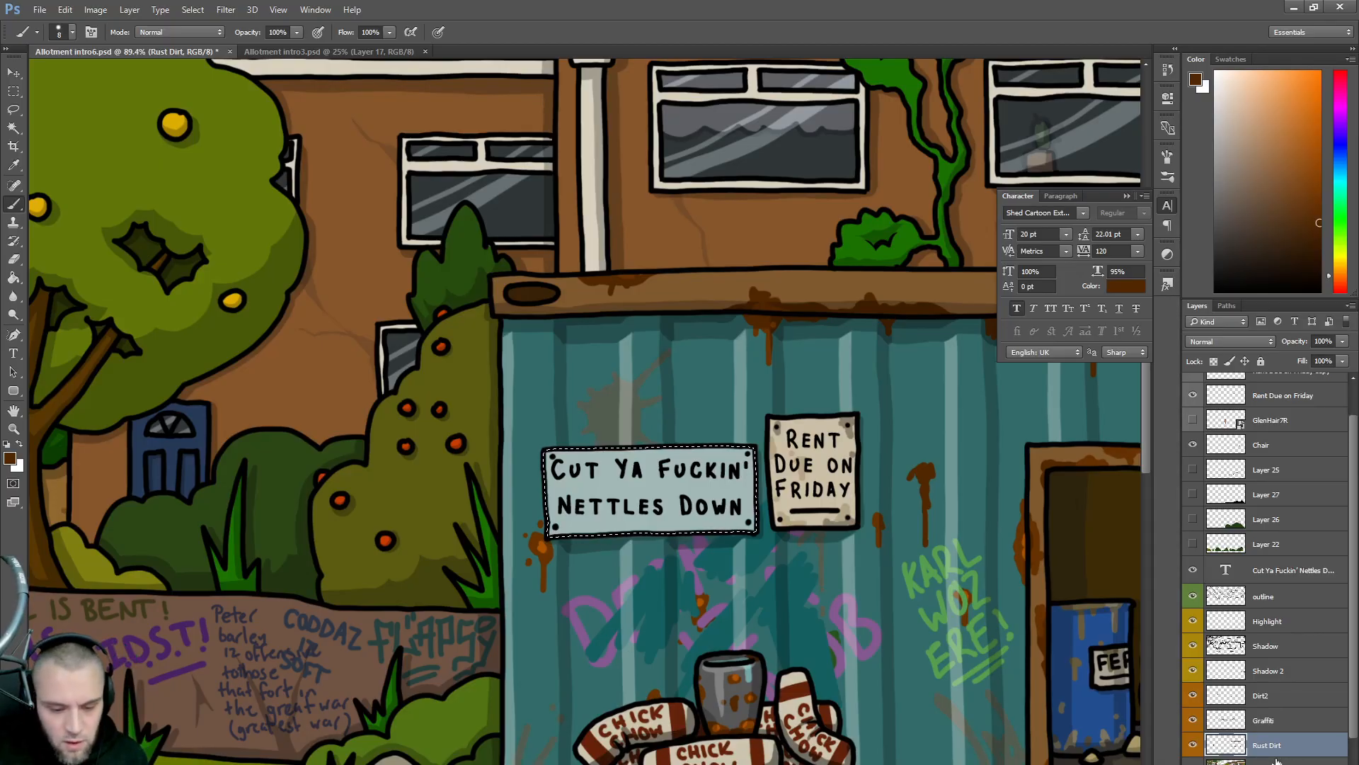
# - Toggle the Rust Dirt, Colour and outline layers to check which one holds the sign's fill, and undo that fill
pyautogui.click(1193, 745)
pyautogui.click(1193, 745)
pyautogui.click(1193, 763)
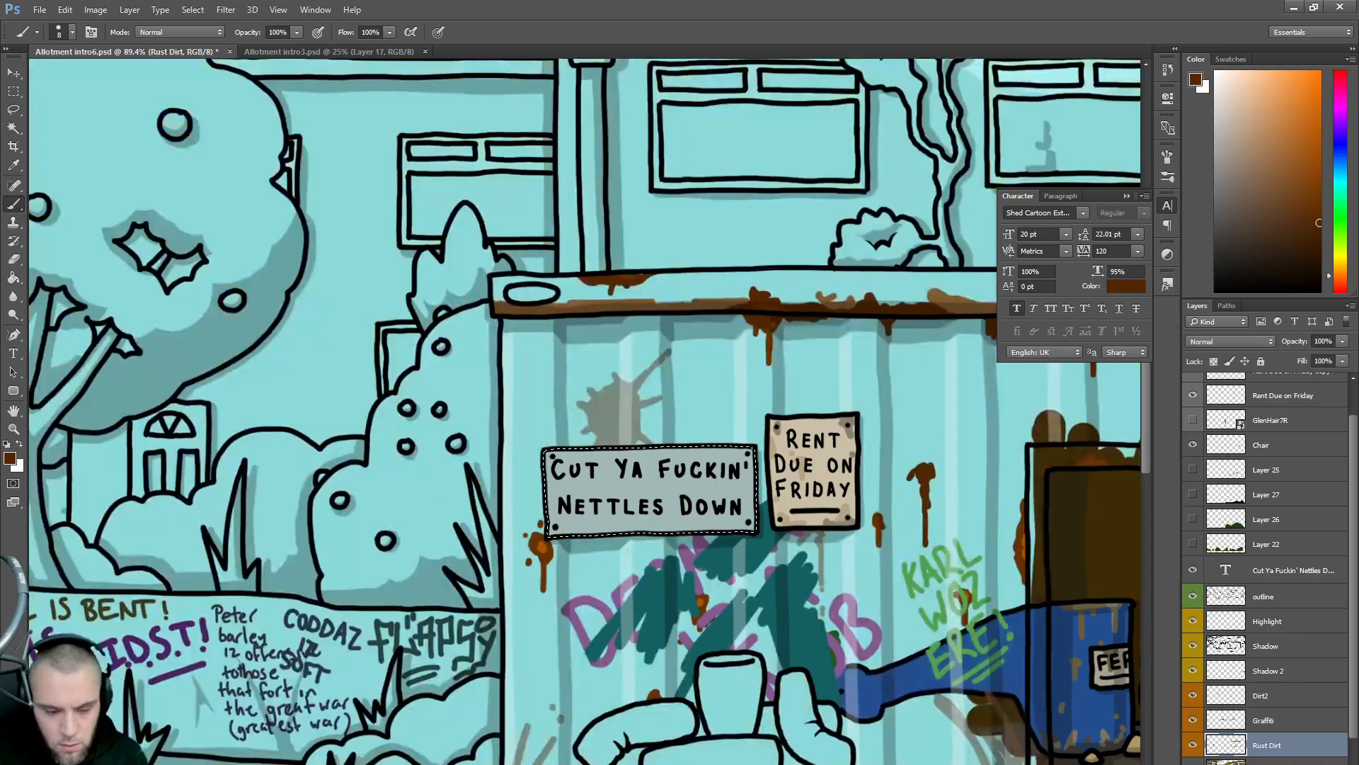
pyautogui.click(1193, 762)
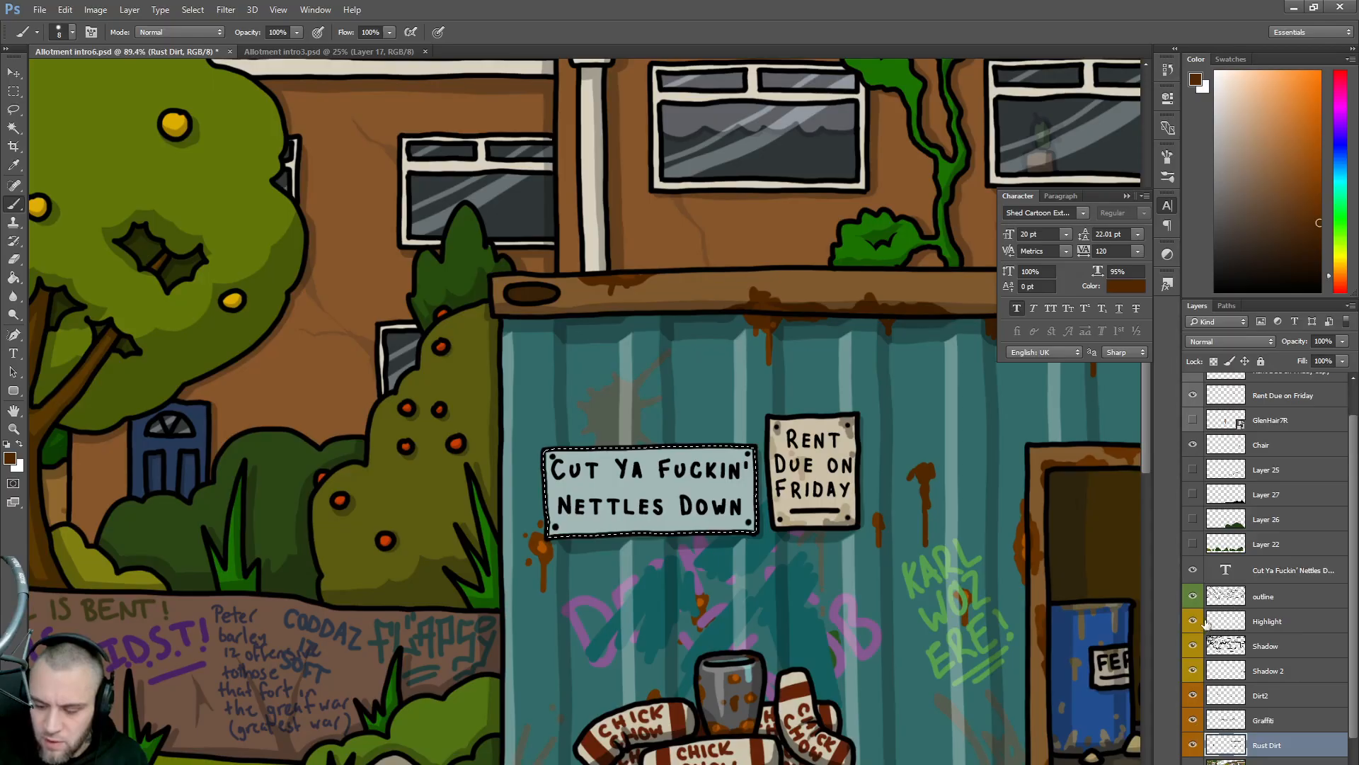
pyautogui.click(1193, 596)
pyautogui.click(1193, 596)
pyautogui.scroll(-3, 1196, 593)
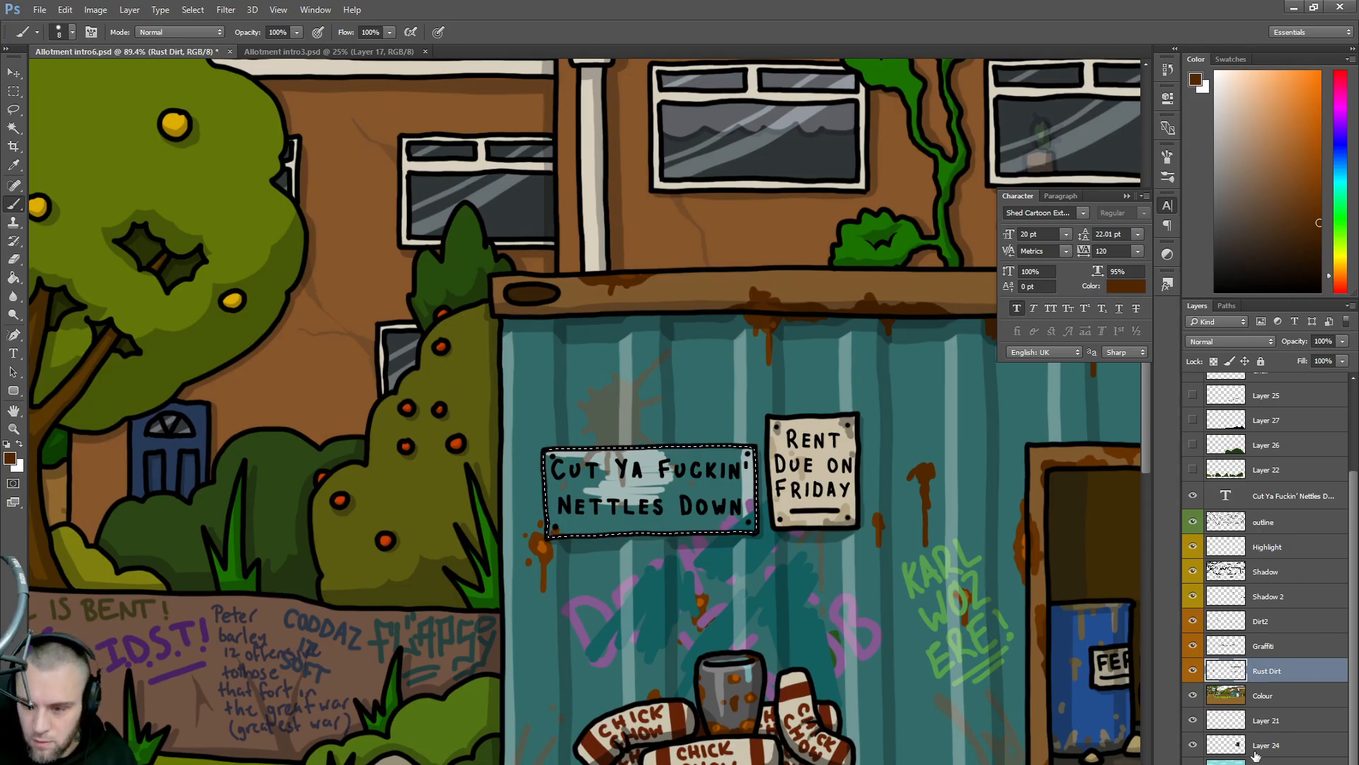
# - On the Colour layer, paint the selected sign interior pale grey-teal with a size 70 brush and check it by toggling the layer's visibility
pyautogui.click(1263, 697)
pyautogui.click(1342, 185)
pyautogui.click(1227, 108)
pyautogui.moveTo(1226, 108); pyautogui.dragTo(1230, 103)
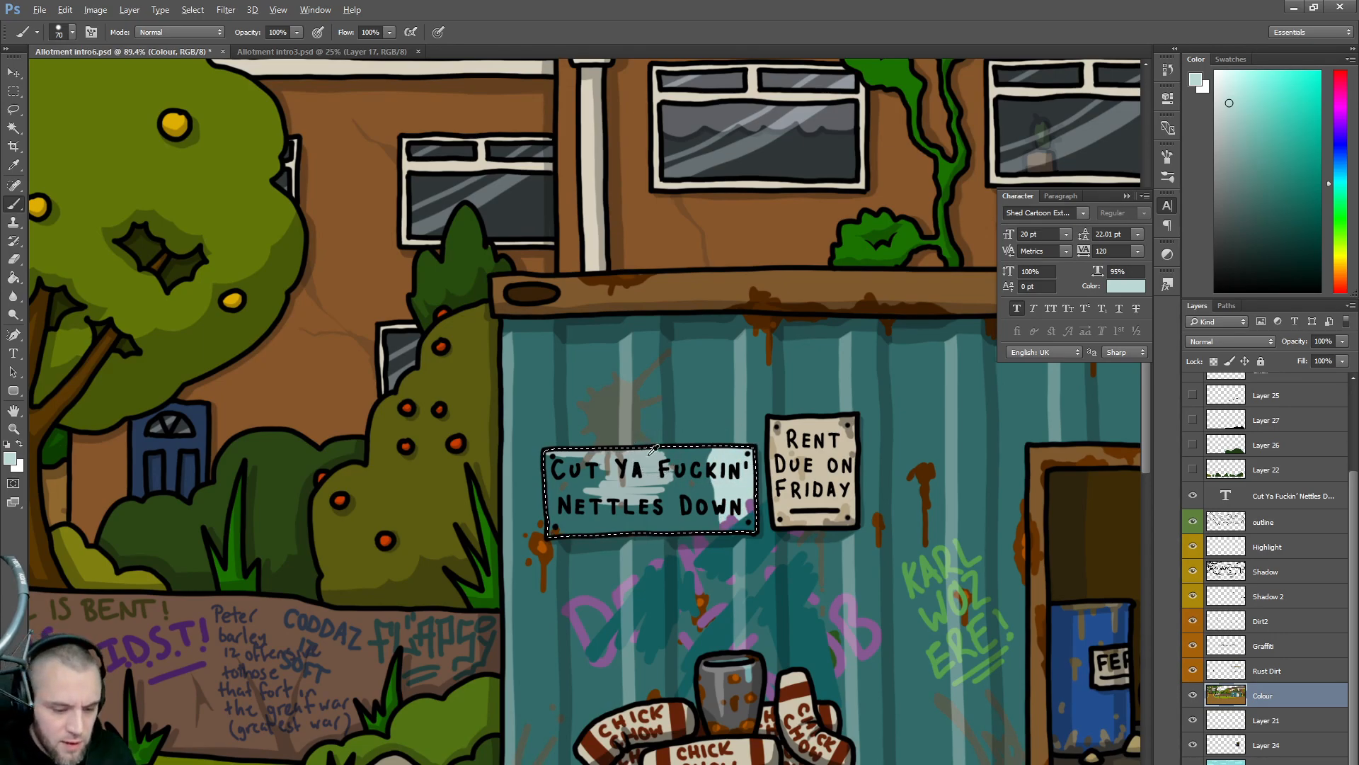
pyautogui.keyDown('alt'); pyautogui.click(732, 465); pyautogui.keyUp('alt')
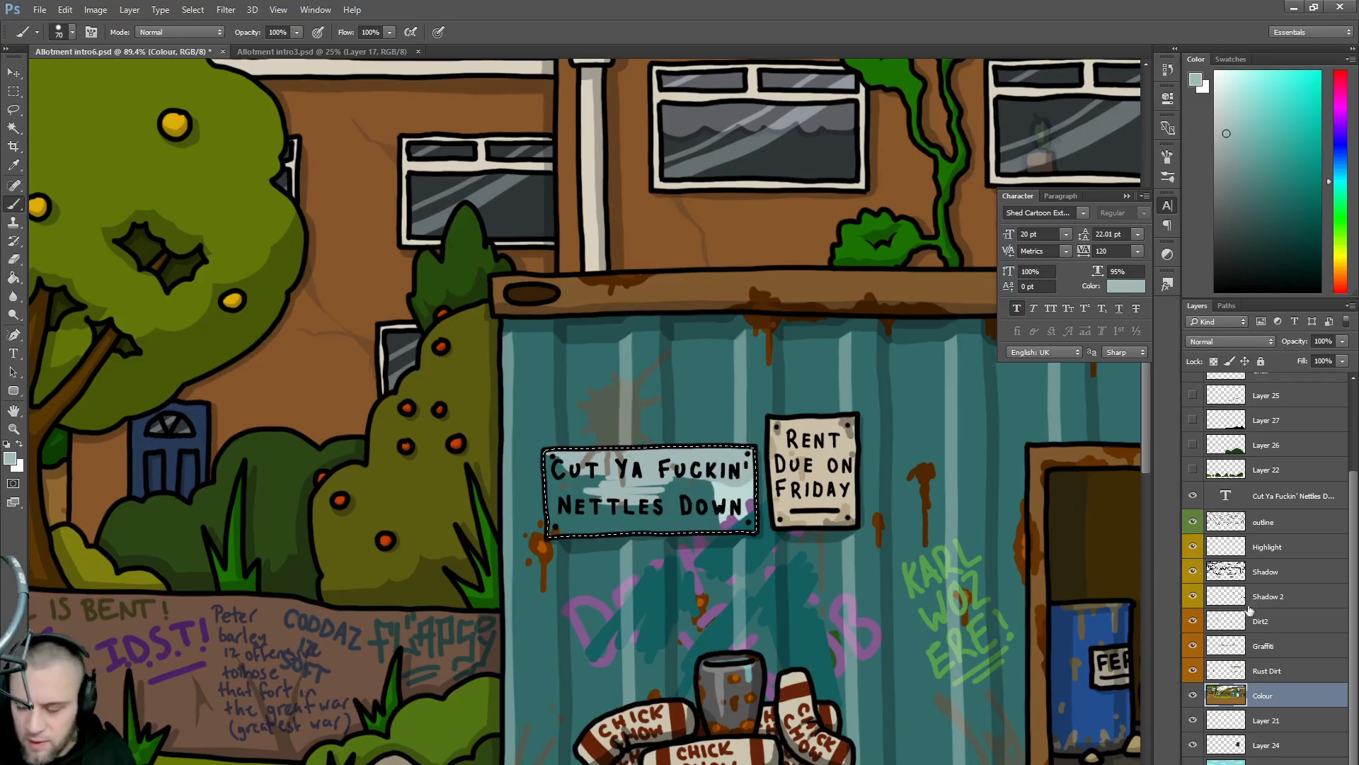
pyautogui.click(1193, 697)
pyautogui.click(1193, 697)
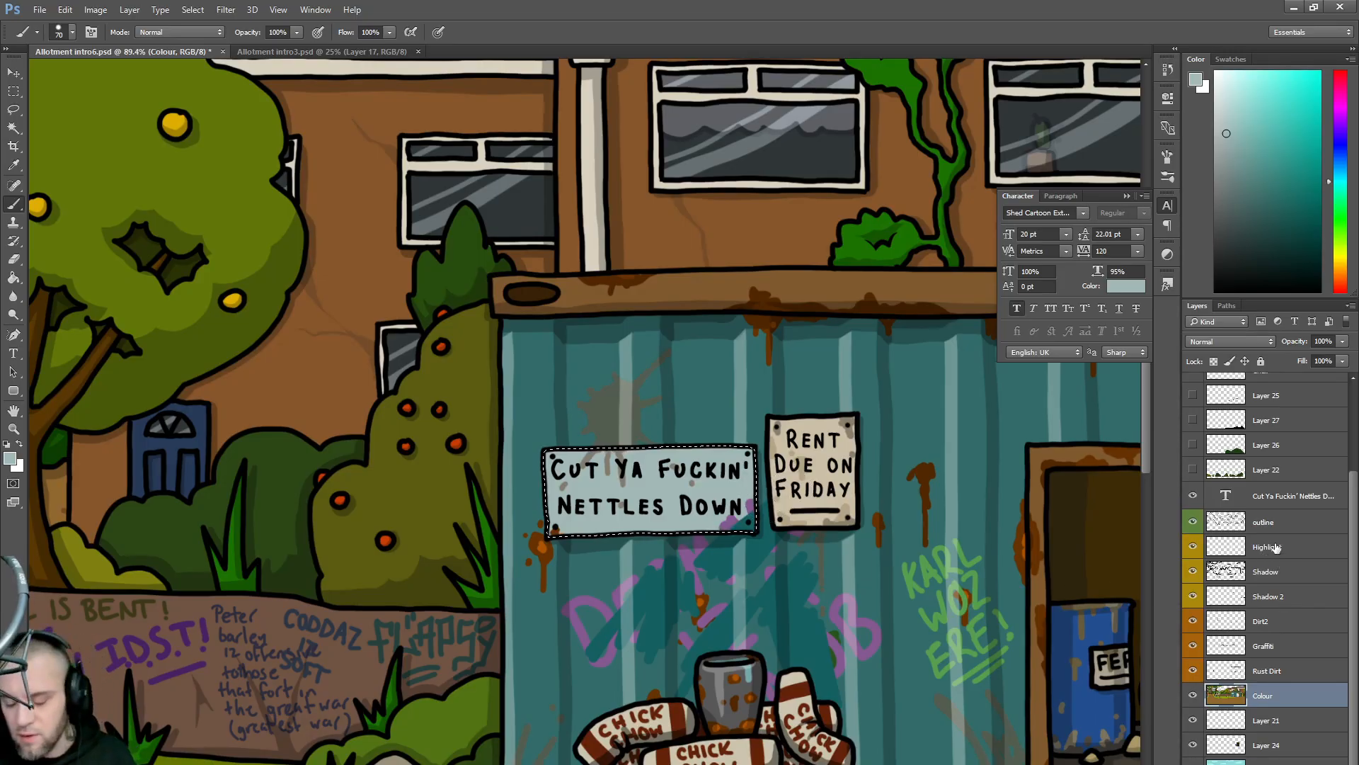
pyautogui.click(1193, 696)
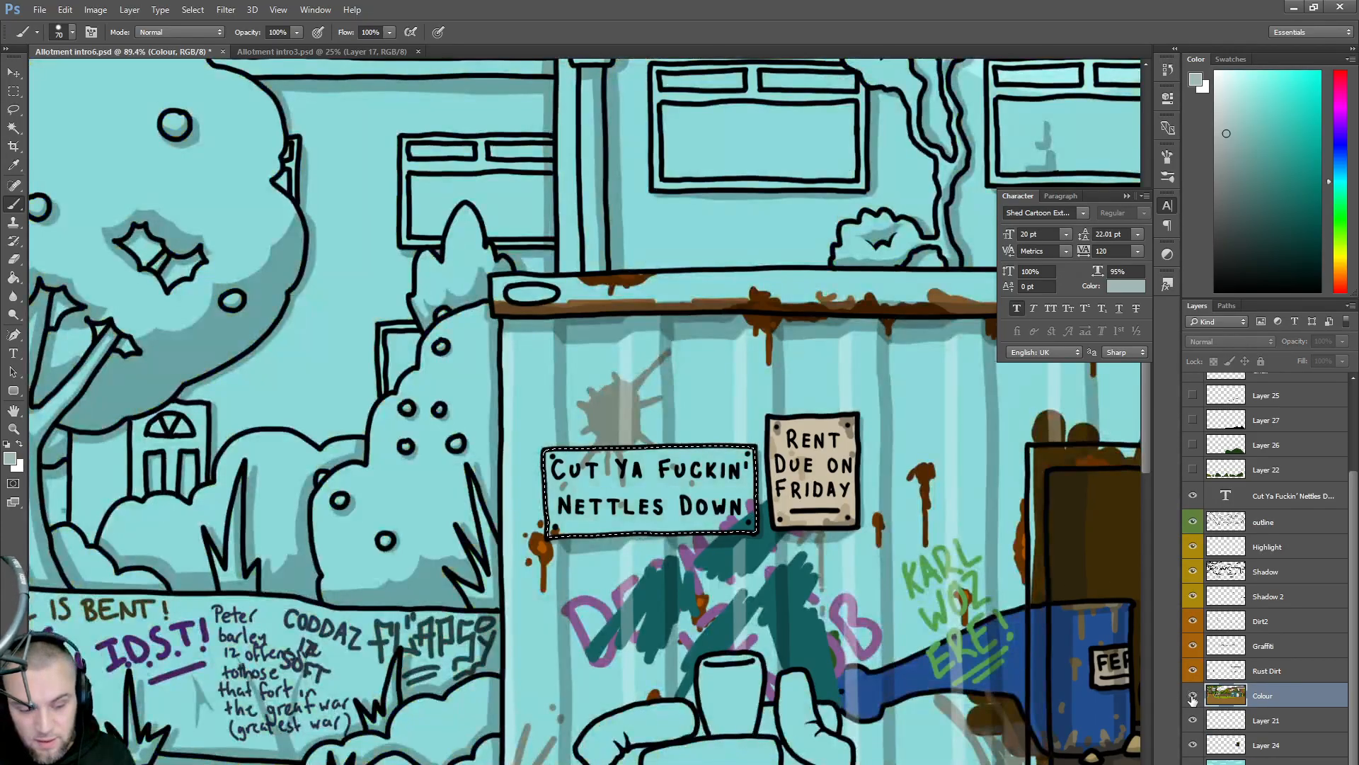
pyautogui.click(1193, 696)
# - Erase the stains, graffiti and rust crossing the nettles sign on the Dirt2, Graffiti and Rust Dirt layers
pyautogui.click(1264, 621)
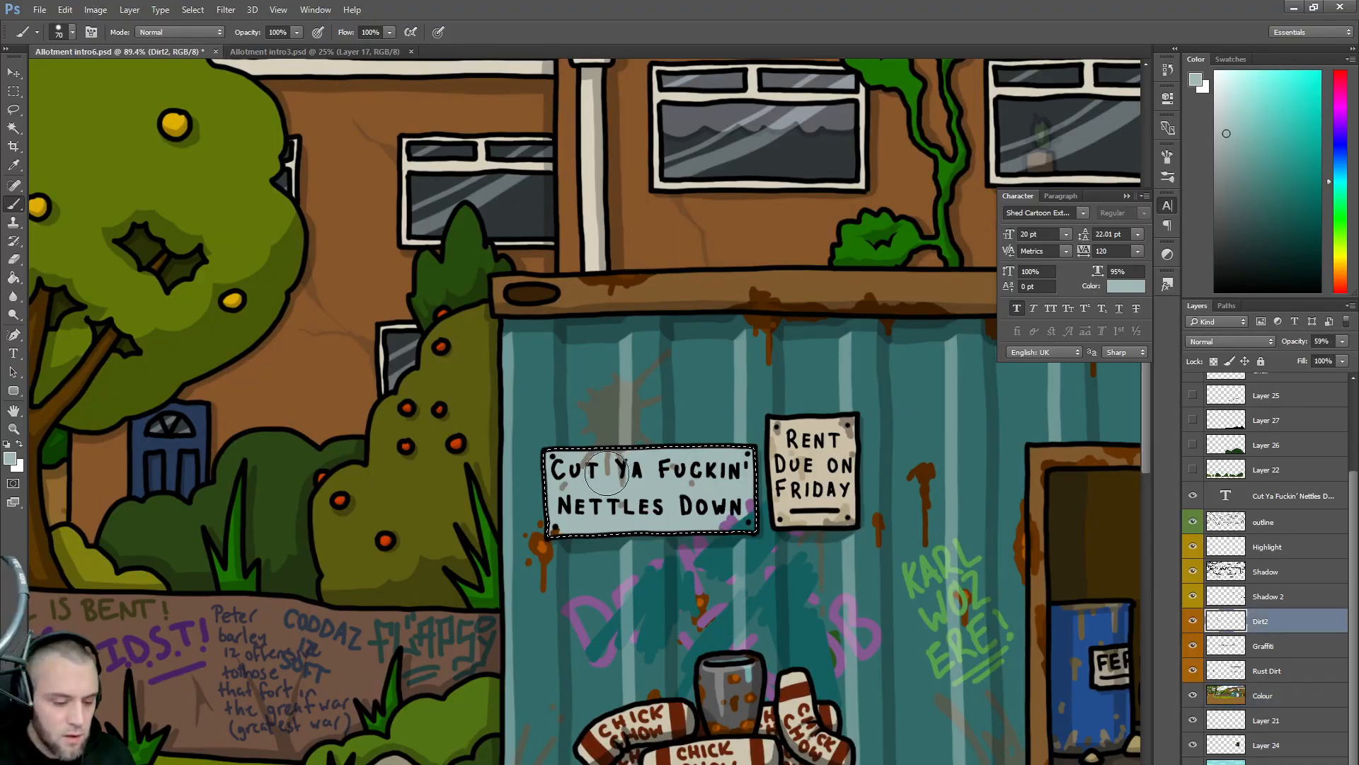
pyautogui.press('e')
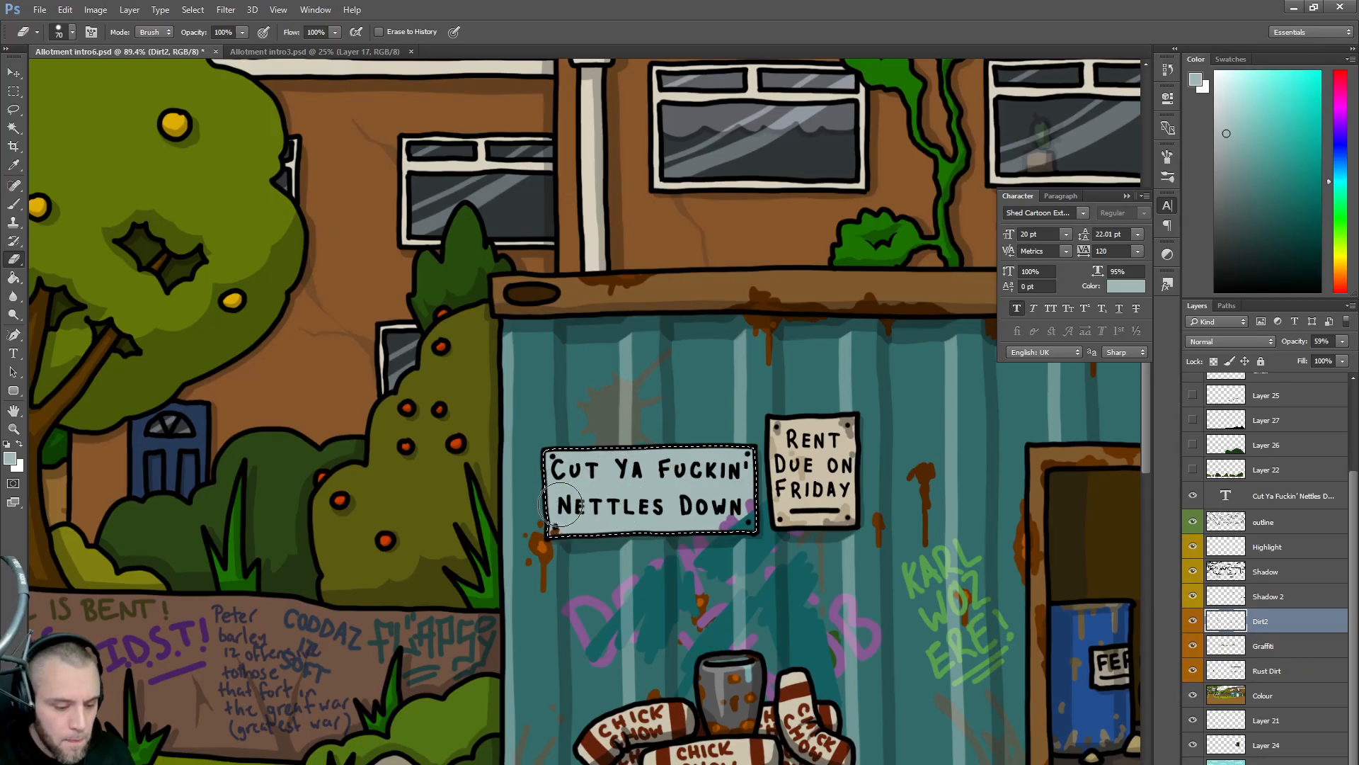
pyautogui.click(1264, 646)
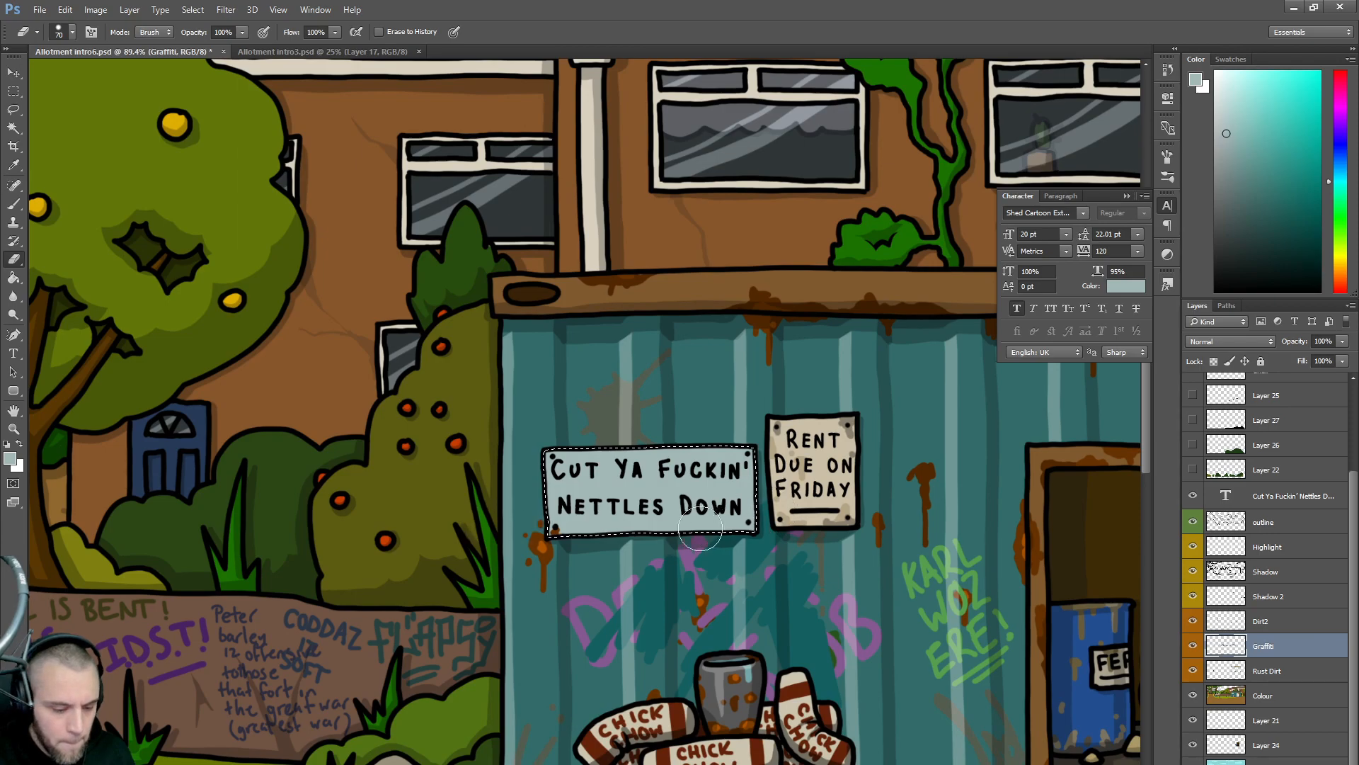
pyautogui.click(1267, 670)
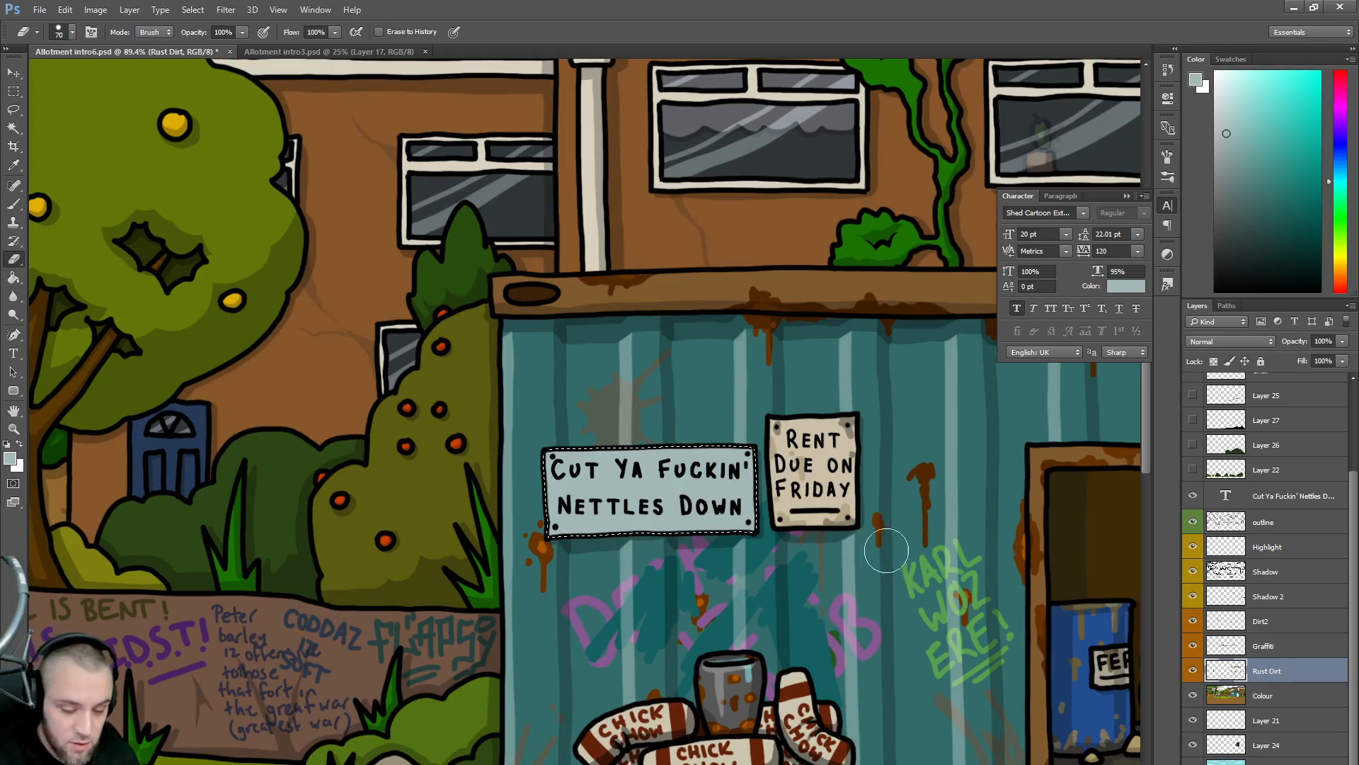
# - Try brushing rust-brown patches over the nettles sign's face on the Rust Dirt layer with a size 8 brush
pyautogui.press('b')
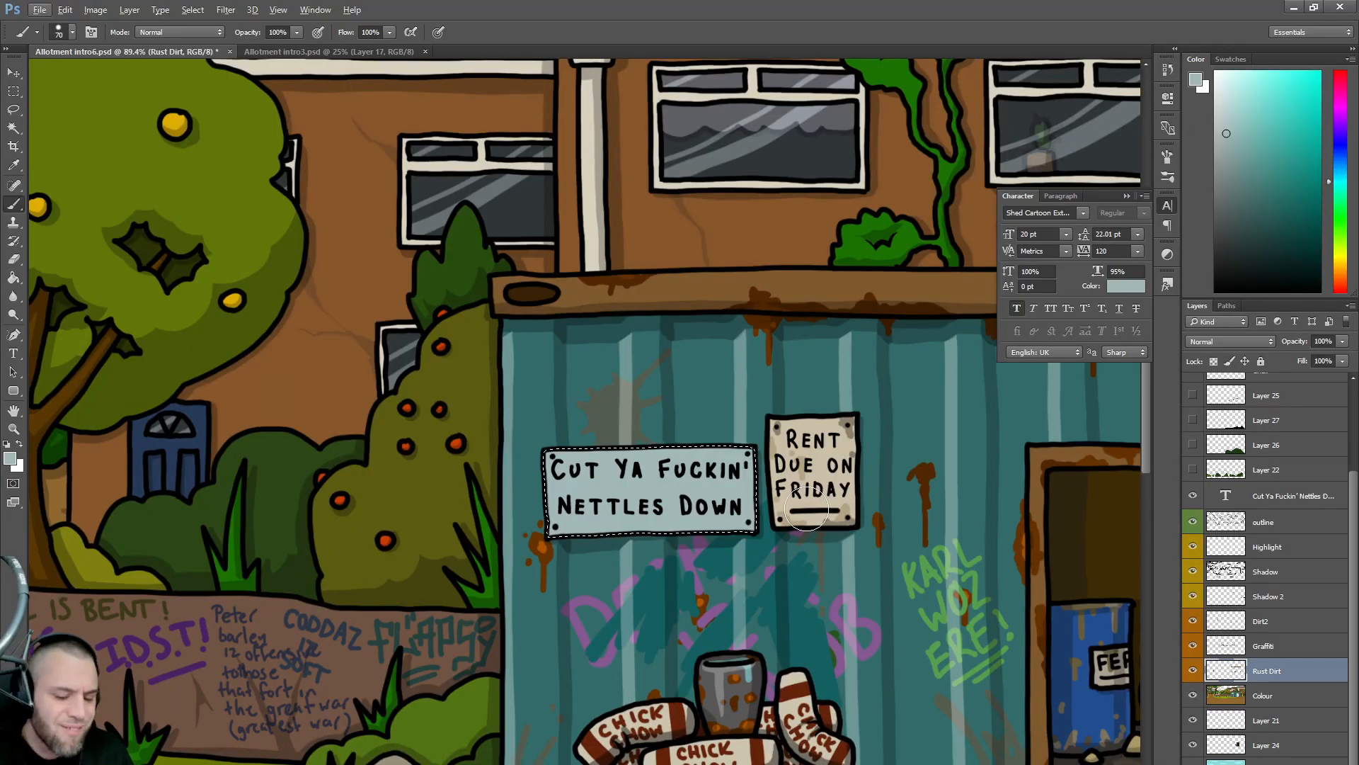
pyautogui.press('[')
pyautogui.press('[')
pyautogui.press('[')
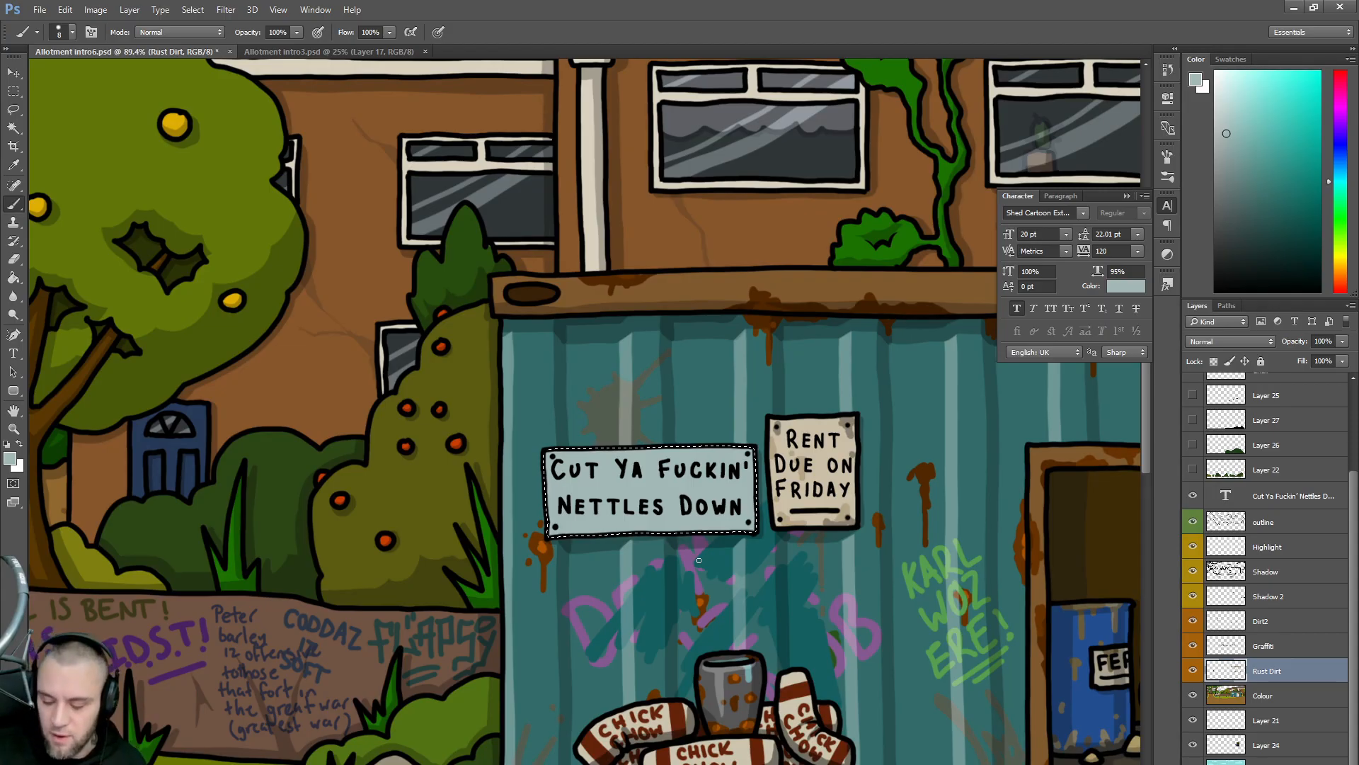
pyautogui.keyDown('alt'); pyautogui.click(547, 554); pyautogui.keyUp('alt')
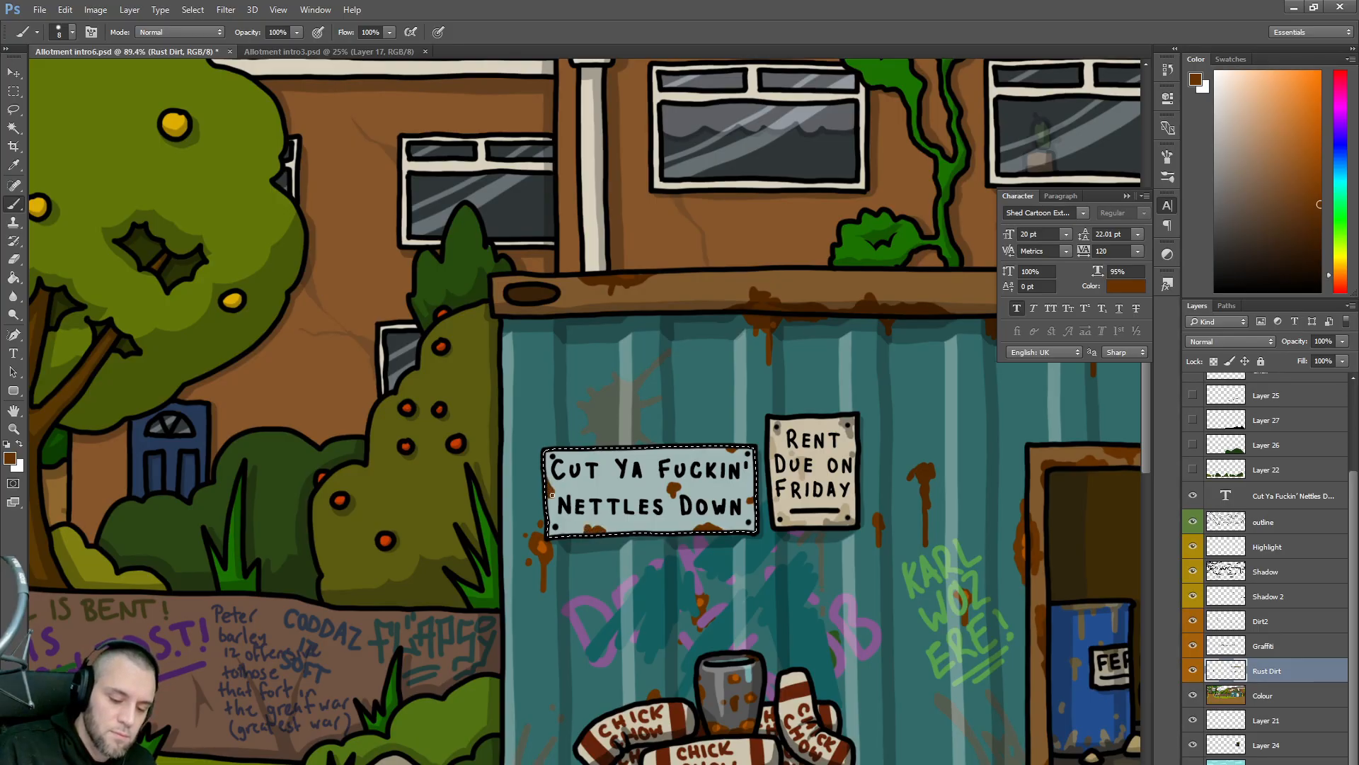
pyautogui.moveTo(607, 471); pyautogui.dragTo(611, 481)
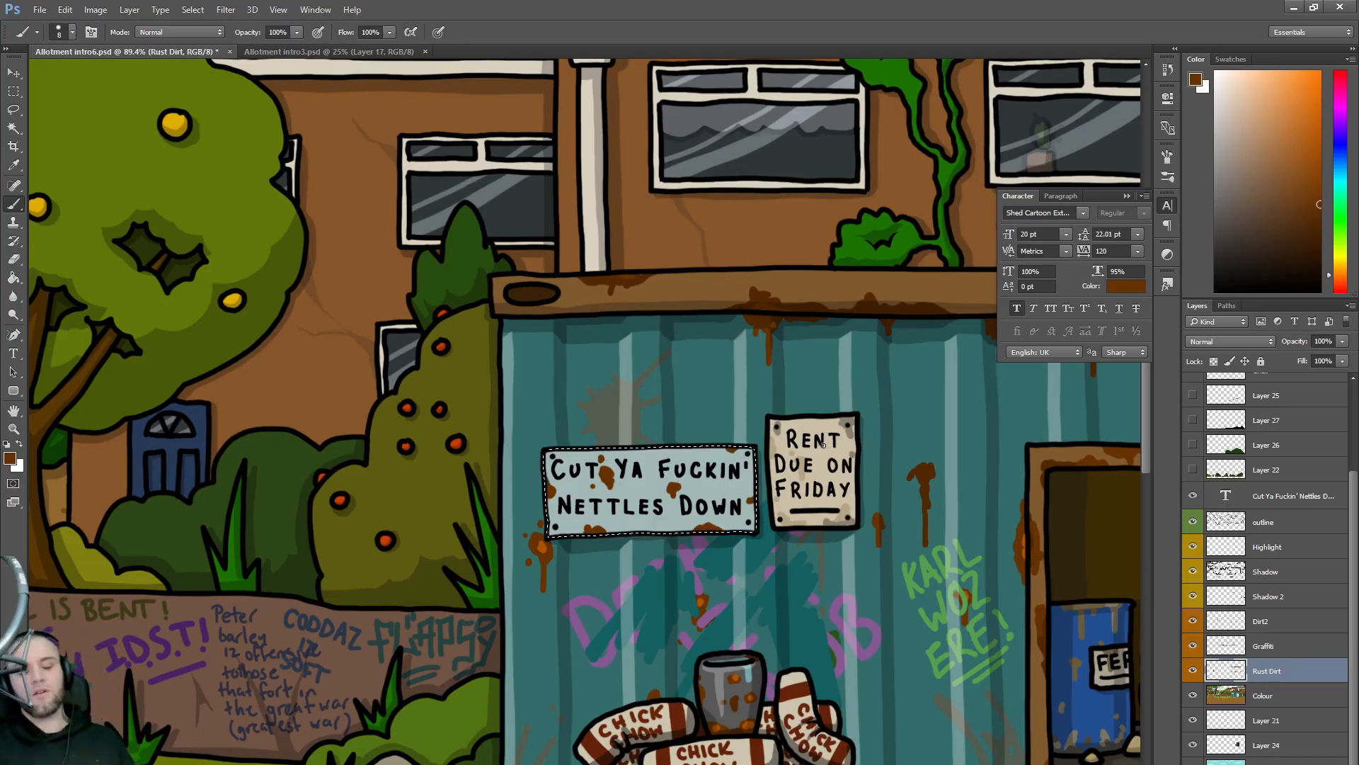
pyautogui.scroll(-2, 808, 443)
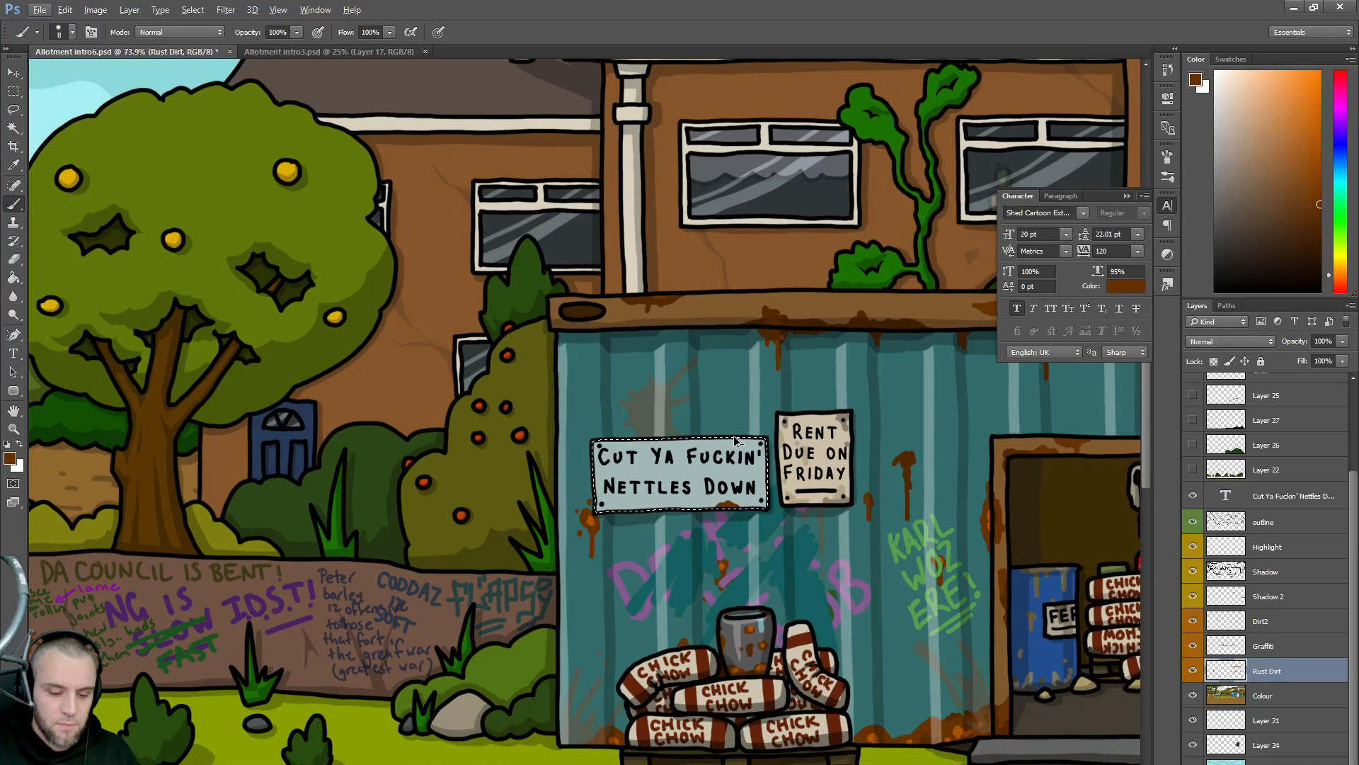
# - On the Shadow 2 layer, brush faint dark grey-brown dirt marks over the nettles sign with a size 8 brush
pyautogui.click(1265, 622)
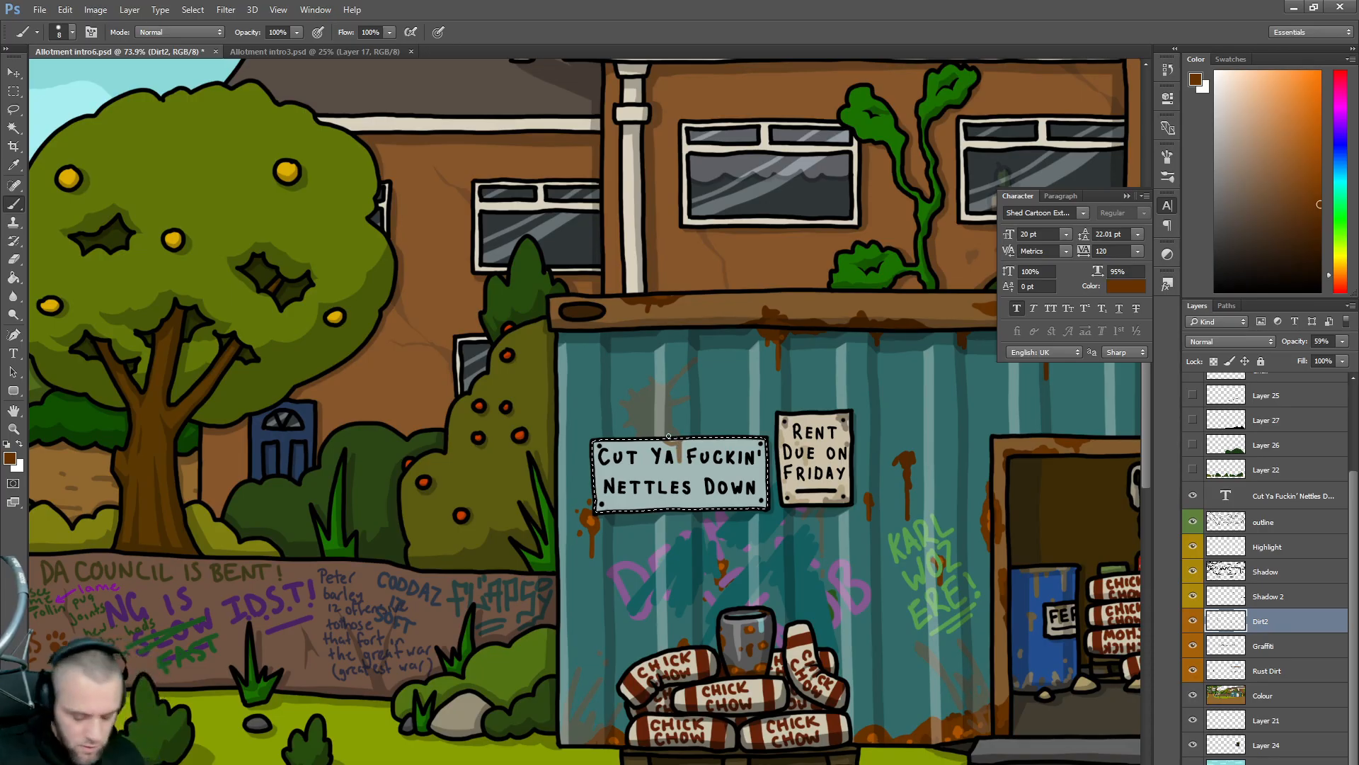
pyautogui.click(1267, 598)
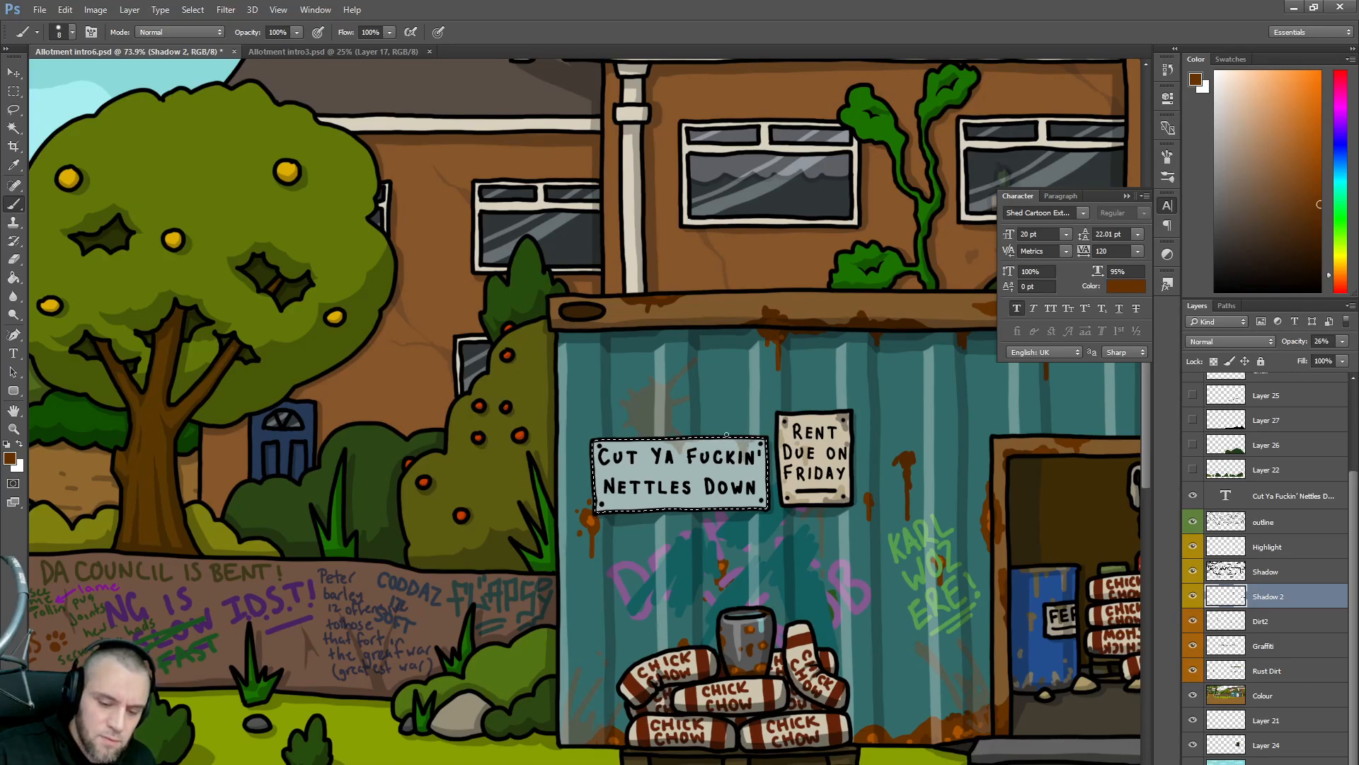
pyautogui.moveTo(625, 442); pyautogui.dragTo(628, 482)
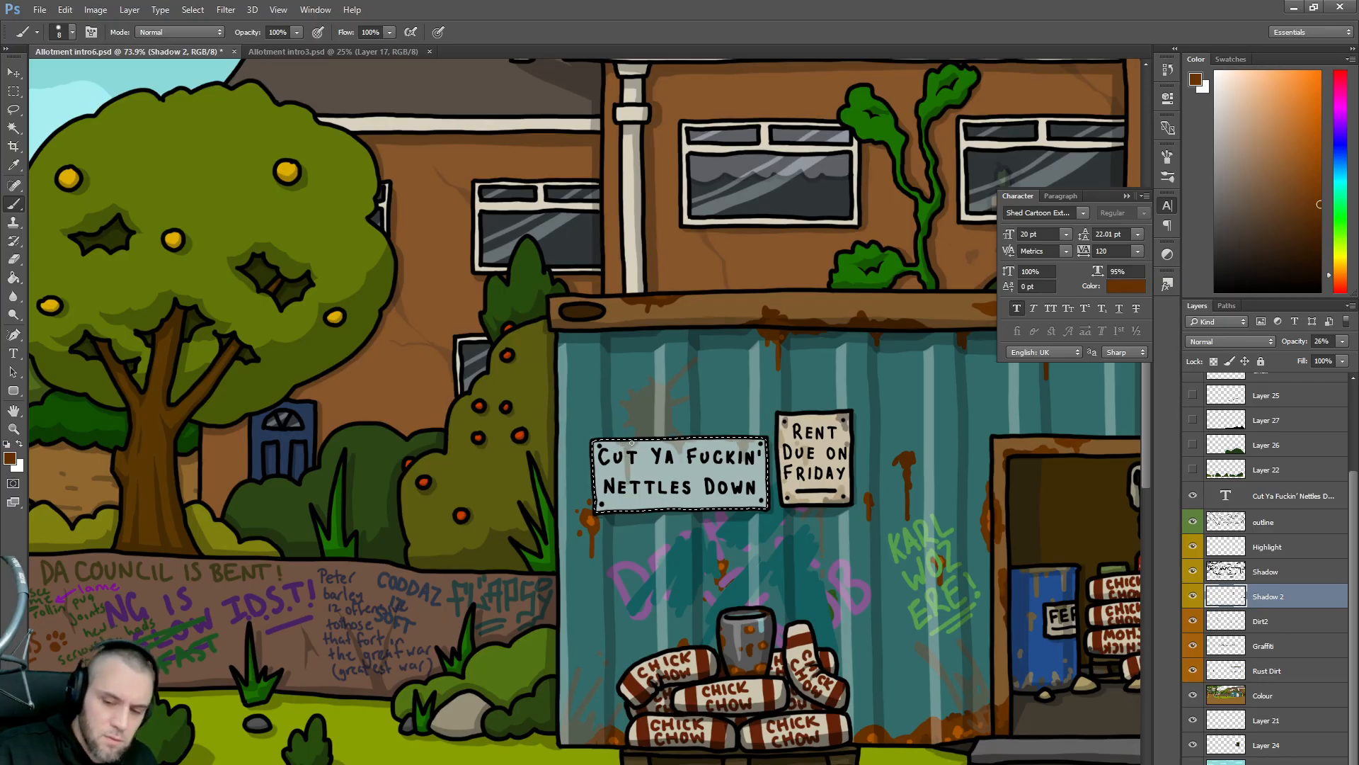
pyautogui.keyDown('alt'); pyautogui.click(633, 444); pyautogui.keyUp('alt')
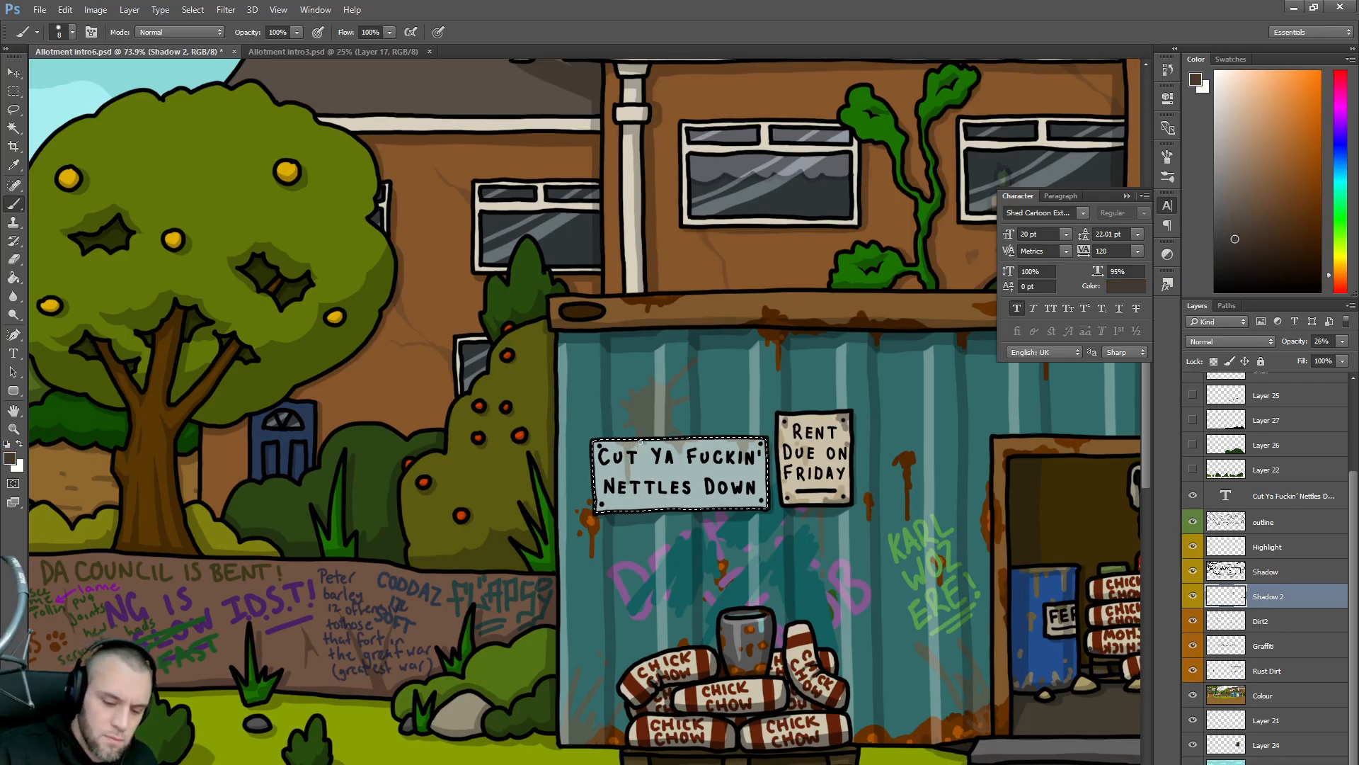
pyautogui.moveTo(646, 447); pyautogui.dragTo(646, 459)
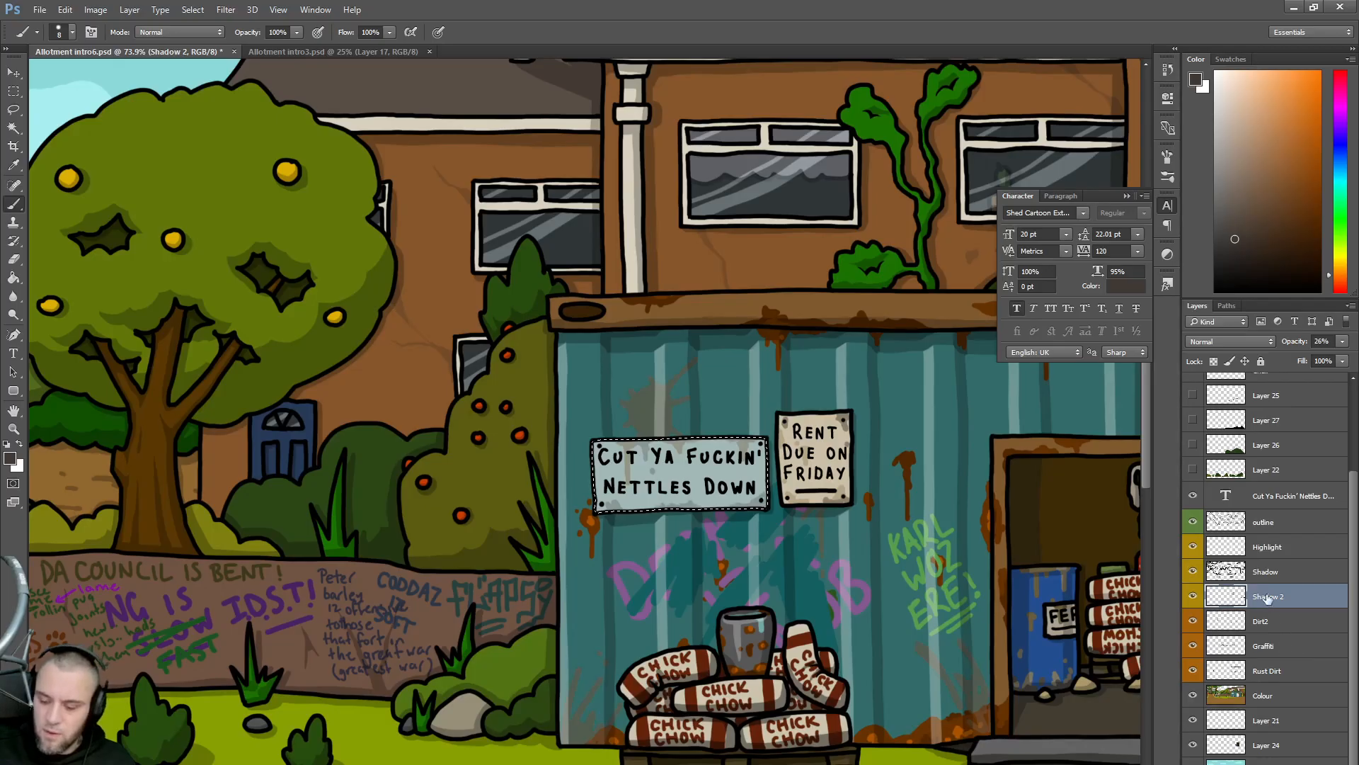
# - On the Rust Dirt layer, paint rust patches around the nettles sign's edges and corners in browns and orange sampled from the container's rust
pyautogui.click(1267, 670)
pyautogui.keyDown('alt'); pyautogui.click(596, 523); pyautogui.keyUp('alt')
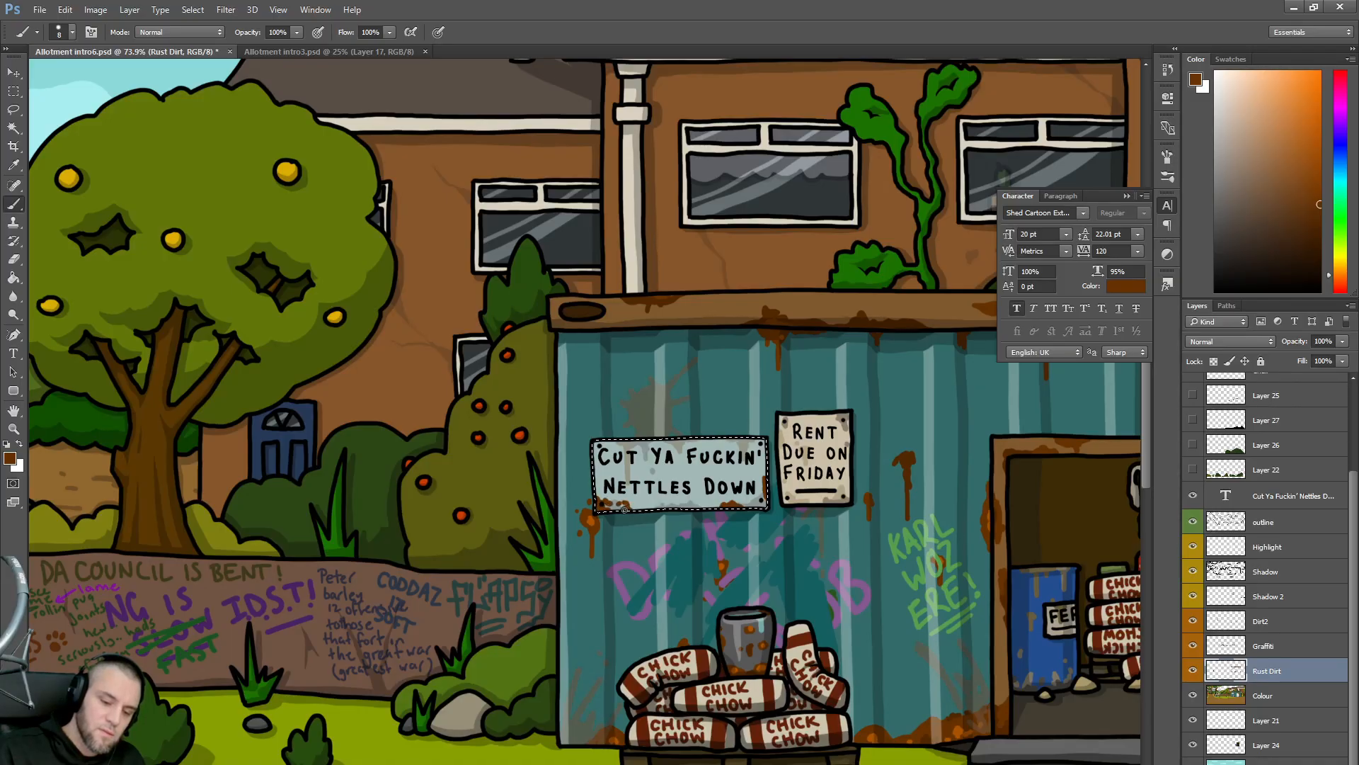
pyautogui.keyDown('alt'); pyautogui.click(592, 551); pyautogui.keyUp('alt')
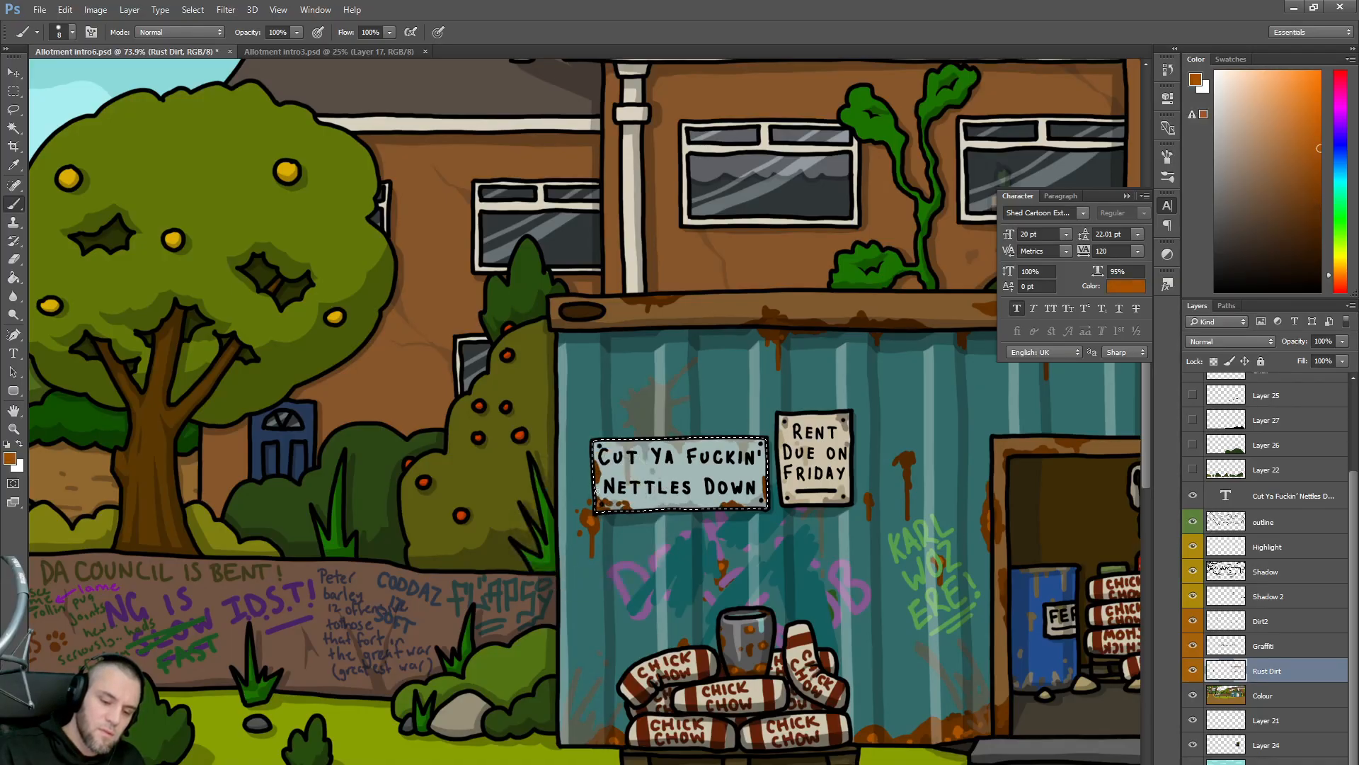
pyautogui.keyDown('alt'); pyautogui.click(928, 738); pyautogui.keyUp('alt')
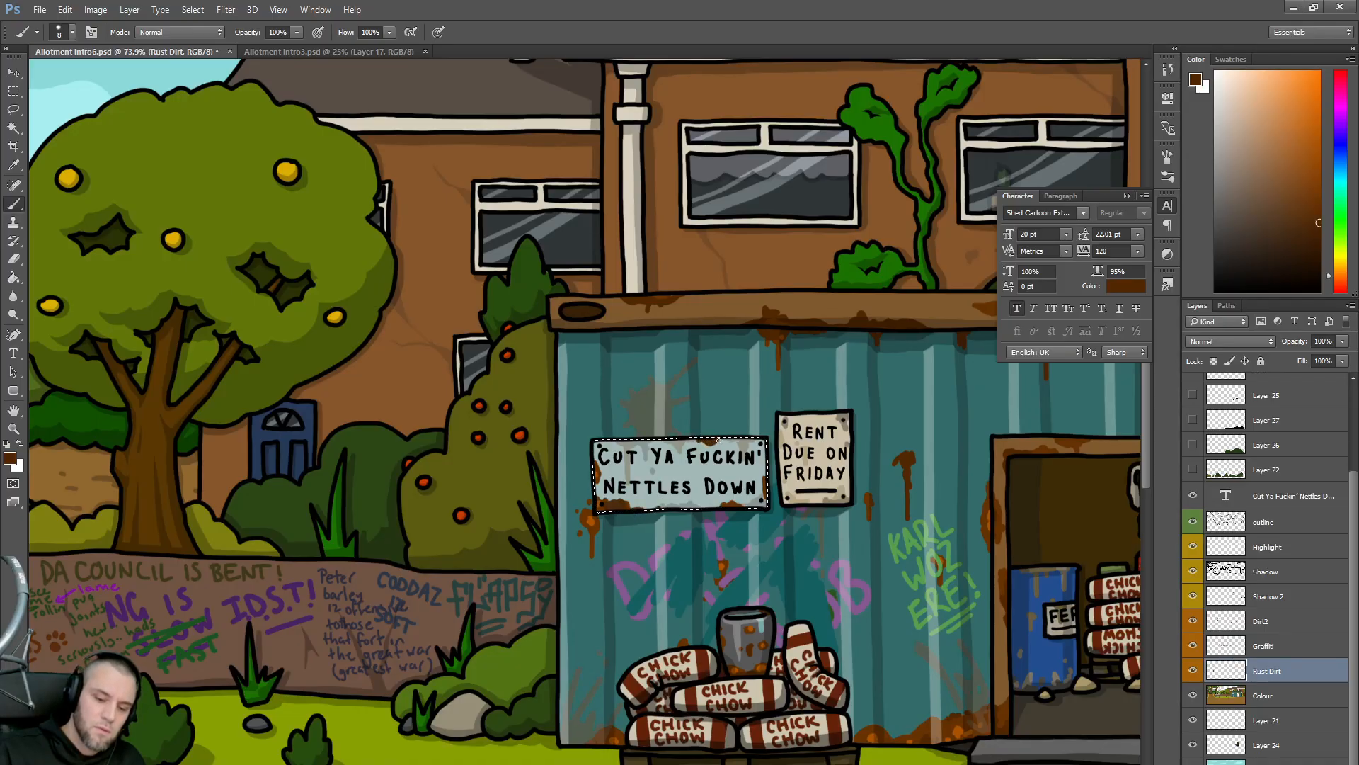
pyautogui.keyDown('alt'); pyautogui.click(708, 439); pyautogui.keyUp('alt')
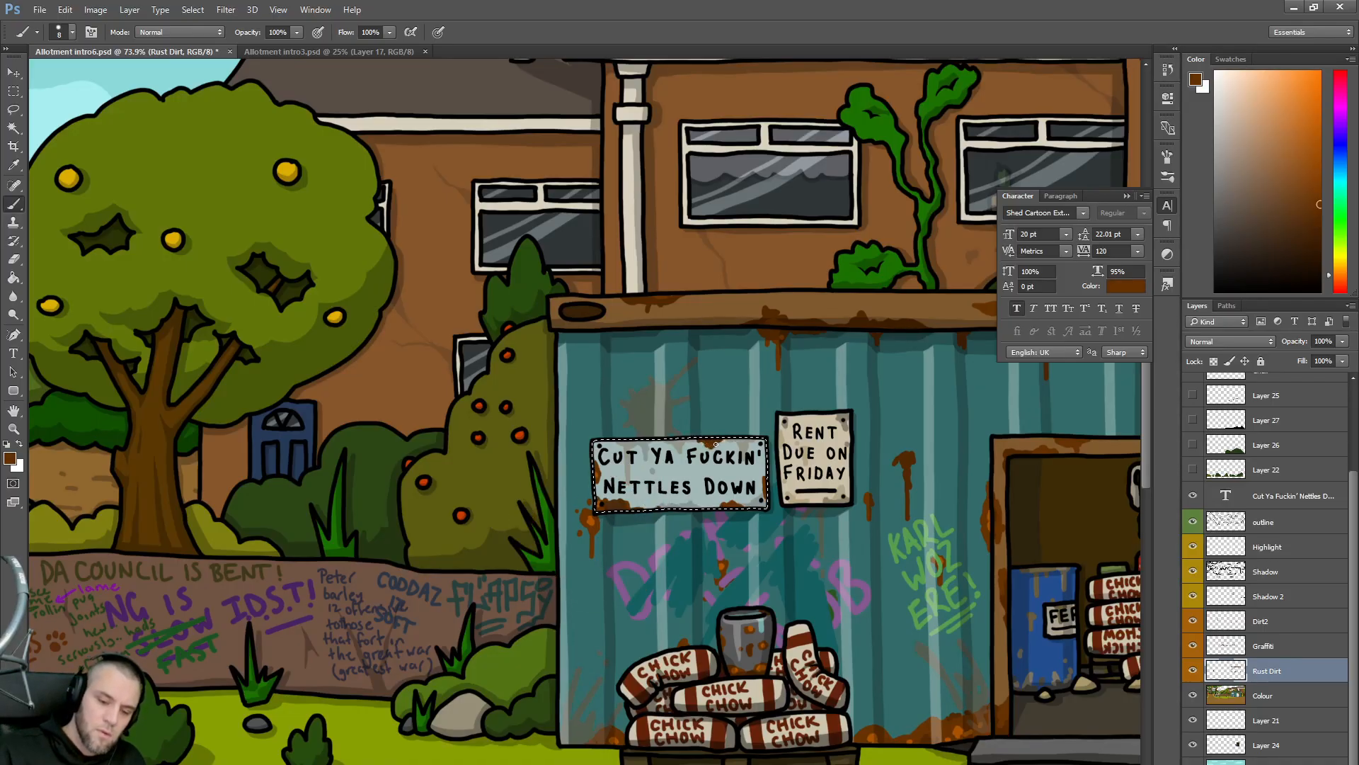
pyautogui.keyDown('alt'); pyautogui.click(596, 515); pyautogui.keyUp('alt')
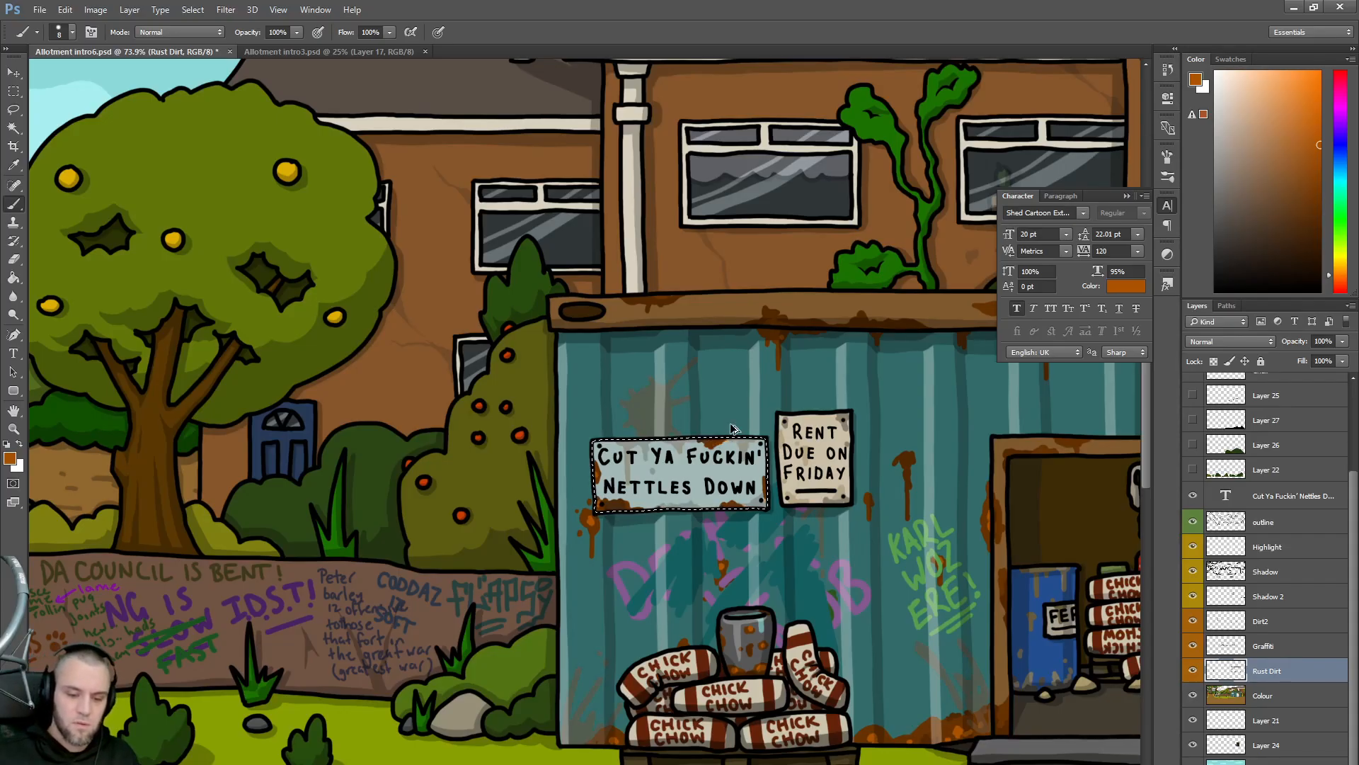
# - Clear the selection around the nettles sign and hide the character settings covering the illustration
pyautogui.hotkey('ctrl', 'd')
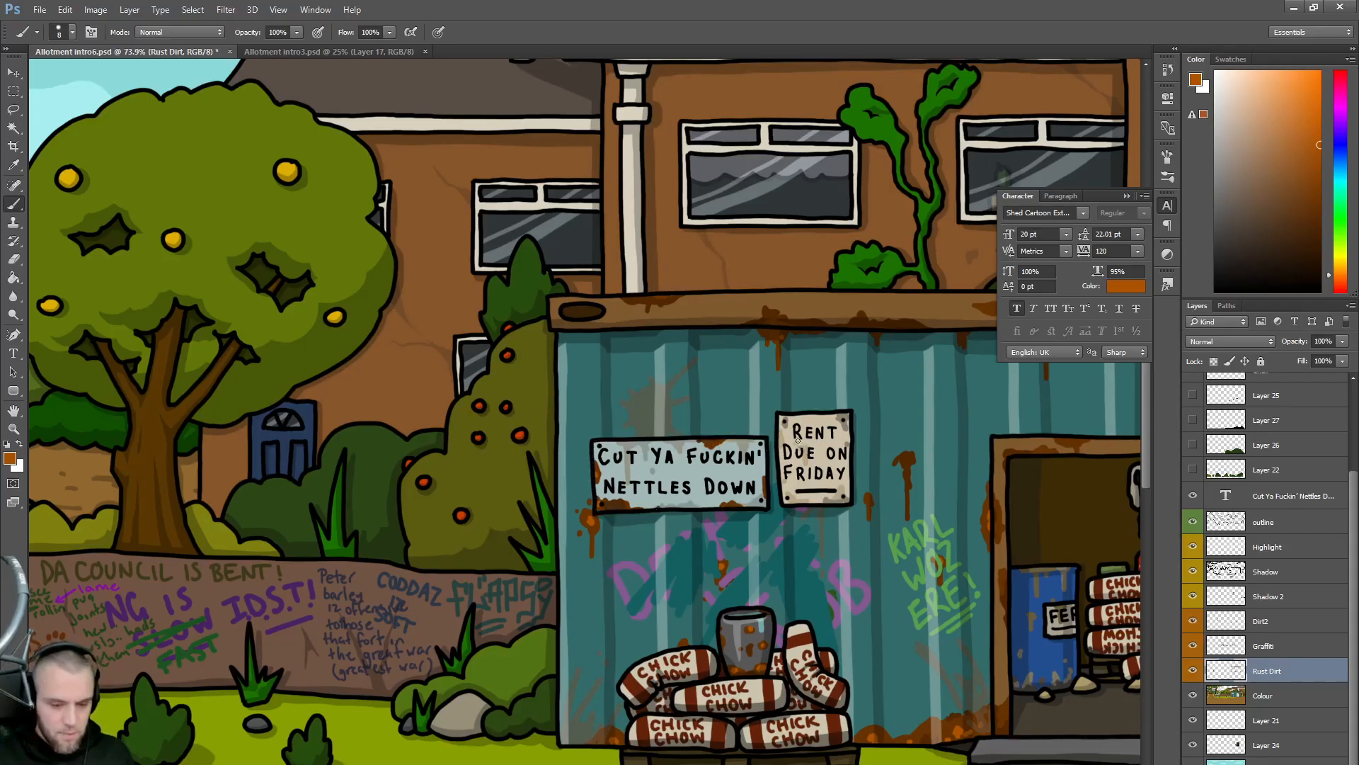
pyautogui.scroll(-4, 805, 403)
pyautogui.scroll(-5, 805, 404)
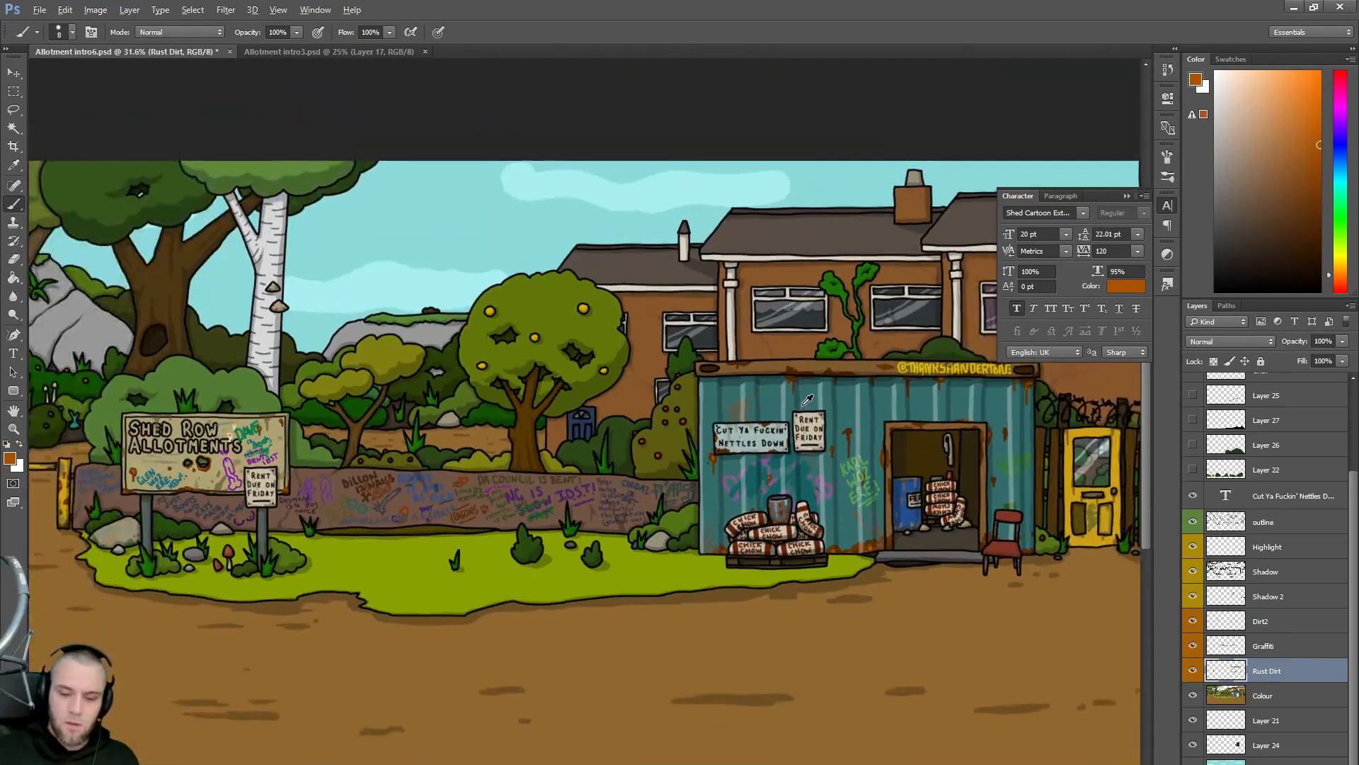
pyautogui.scroll(-1, 808, 398)
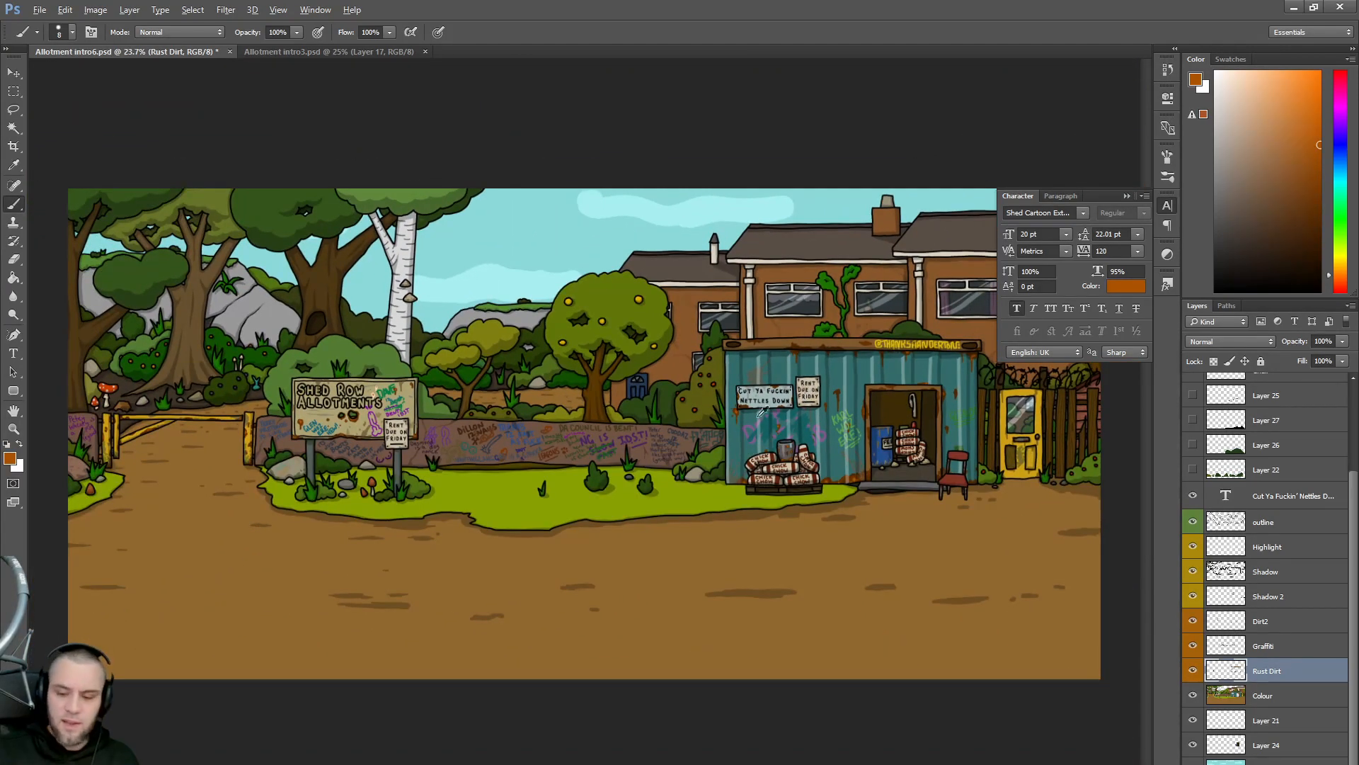
pyautogui.click(1167, 205)
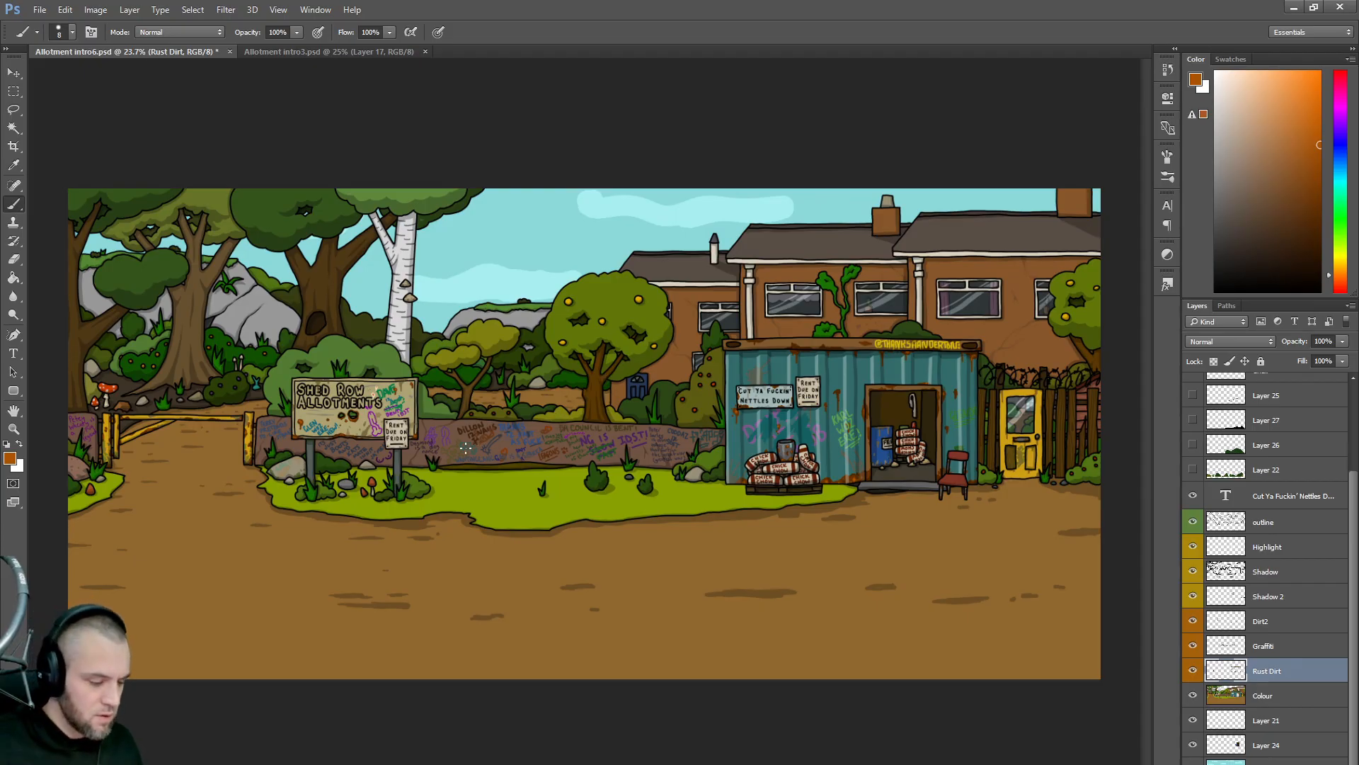
# - Examine the scene from the gate to the container and the grass patch in front of the graffiti wall
pyautogui.scroll(1, 461, 442)
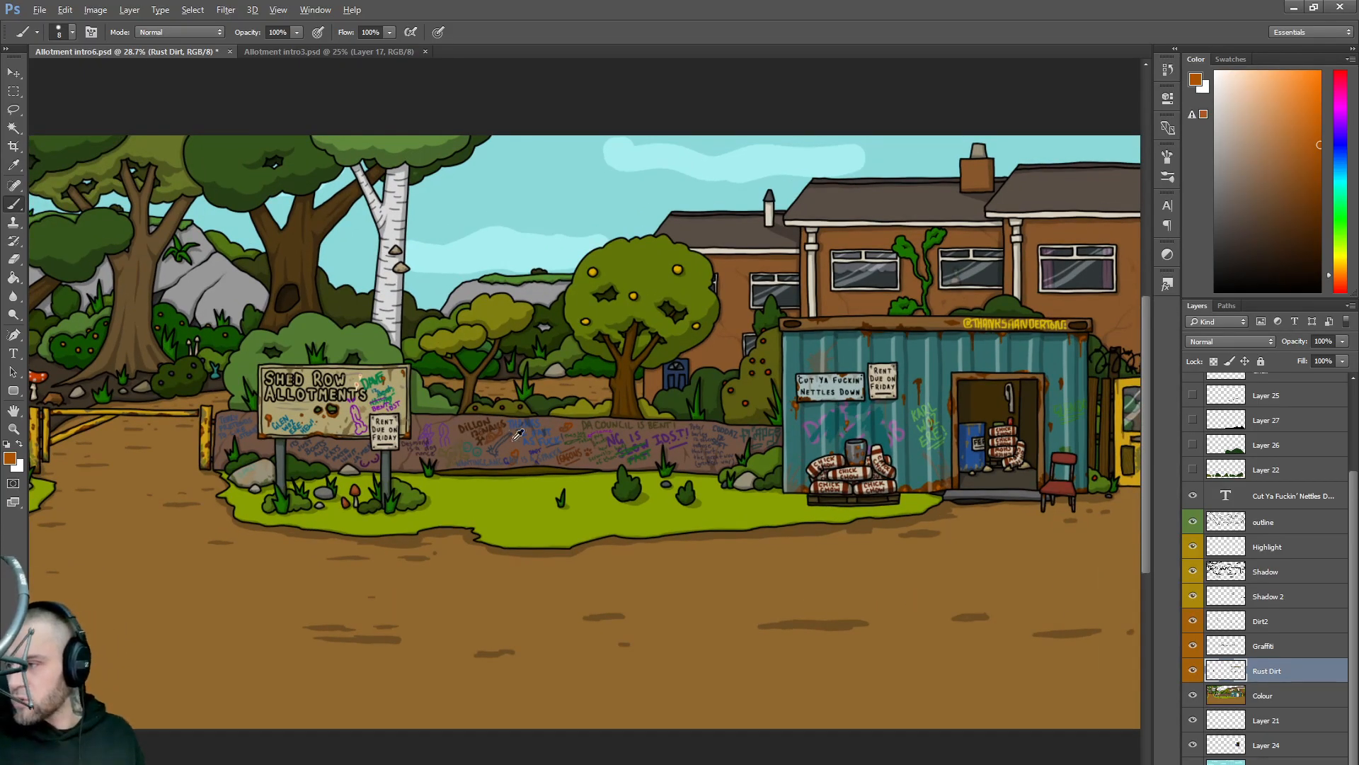
pyautogui.scroll(1, 660, 420)
pyautogui.scroll(-2, 662, 417)
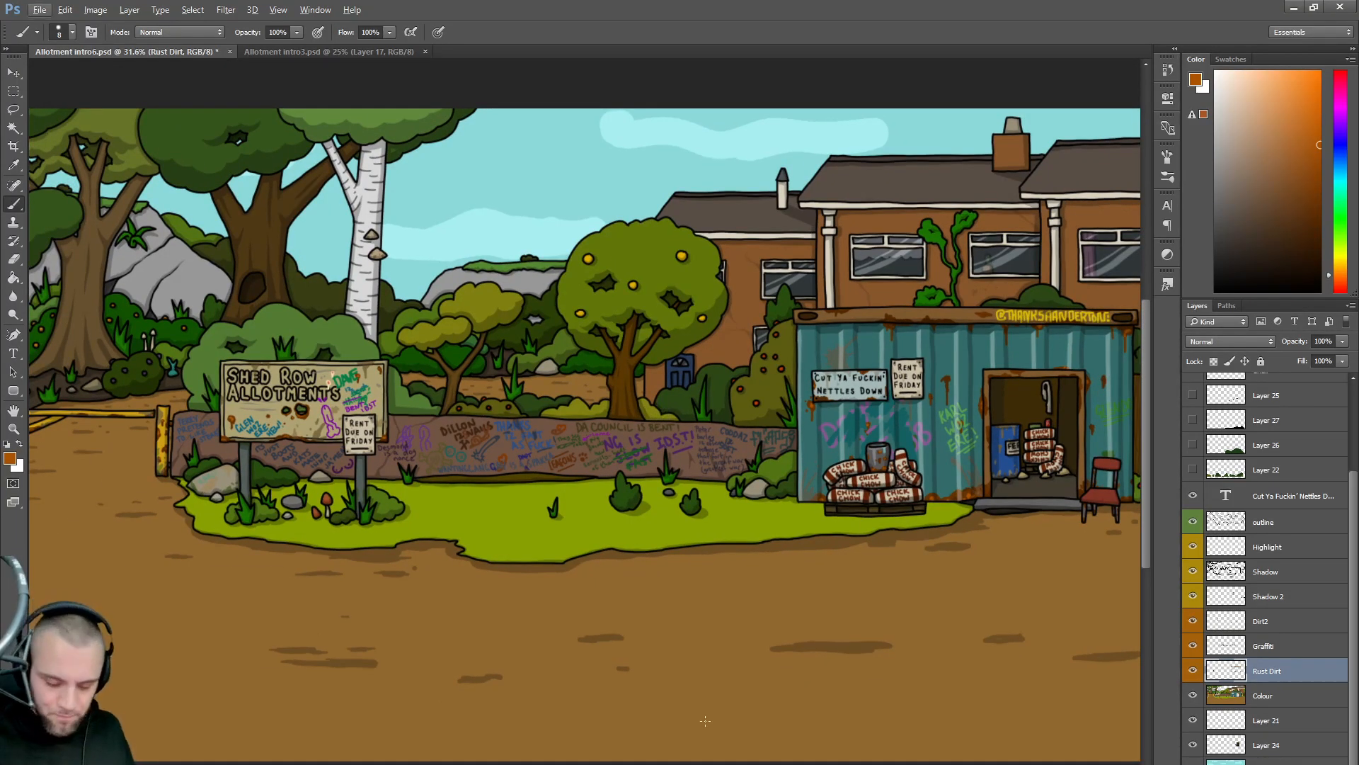
pyautogui.hscroll(6, 662, 416)
pyautogui.hscroll(-9, 663, 416)
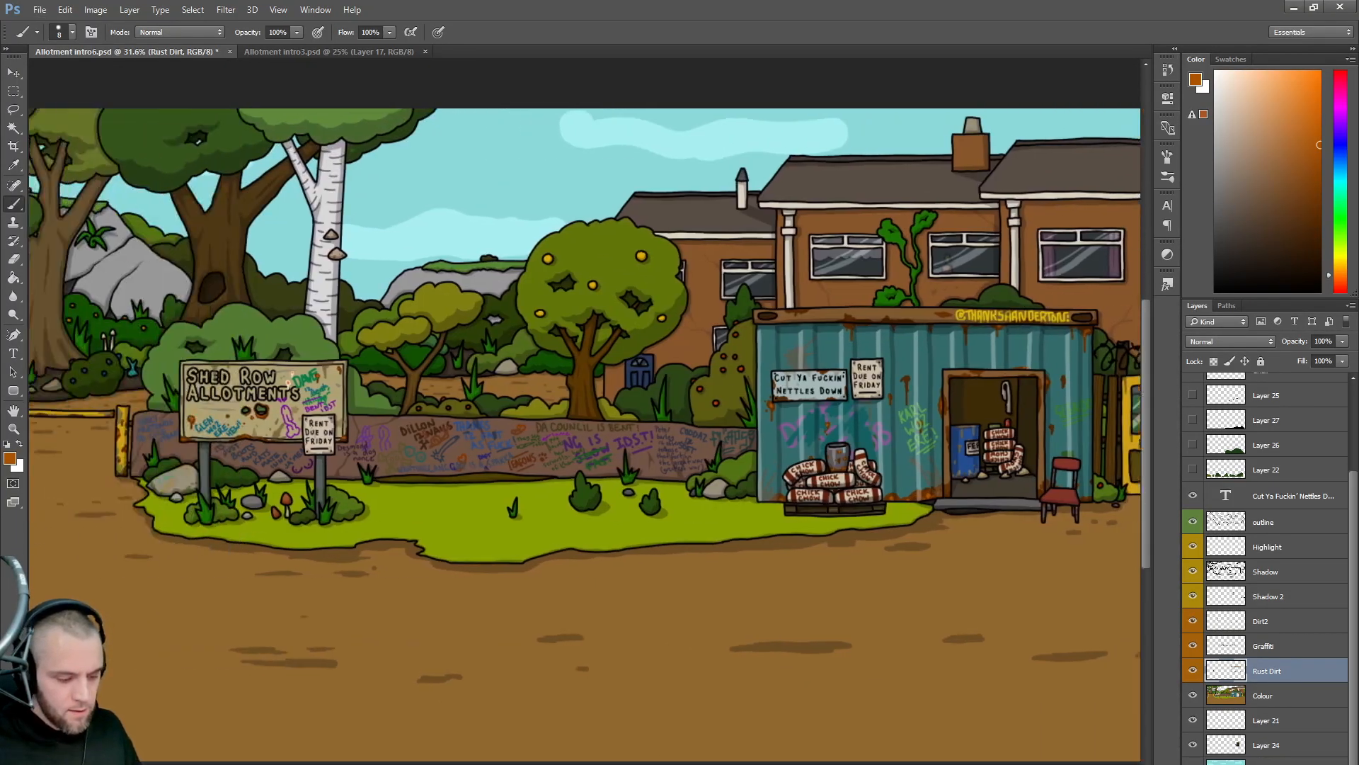
pyautogui.hscroll(-4, 597, 436)
pyautogui.hscroll(4, 596, 435)
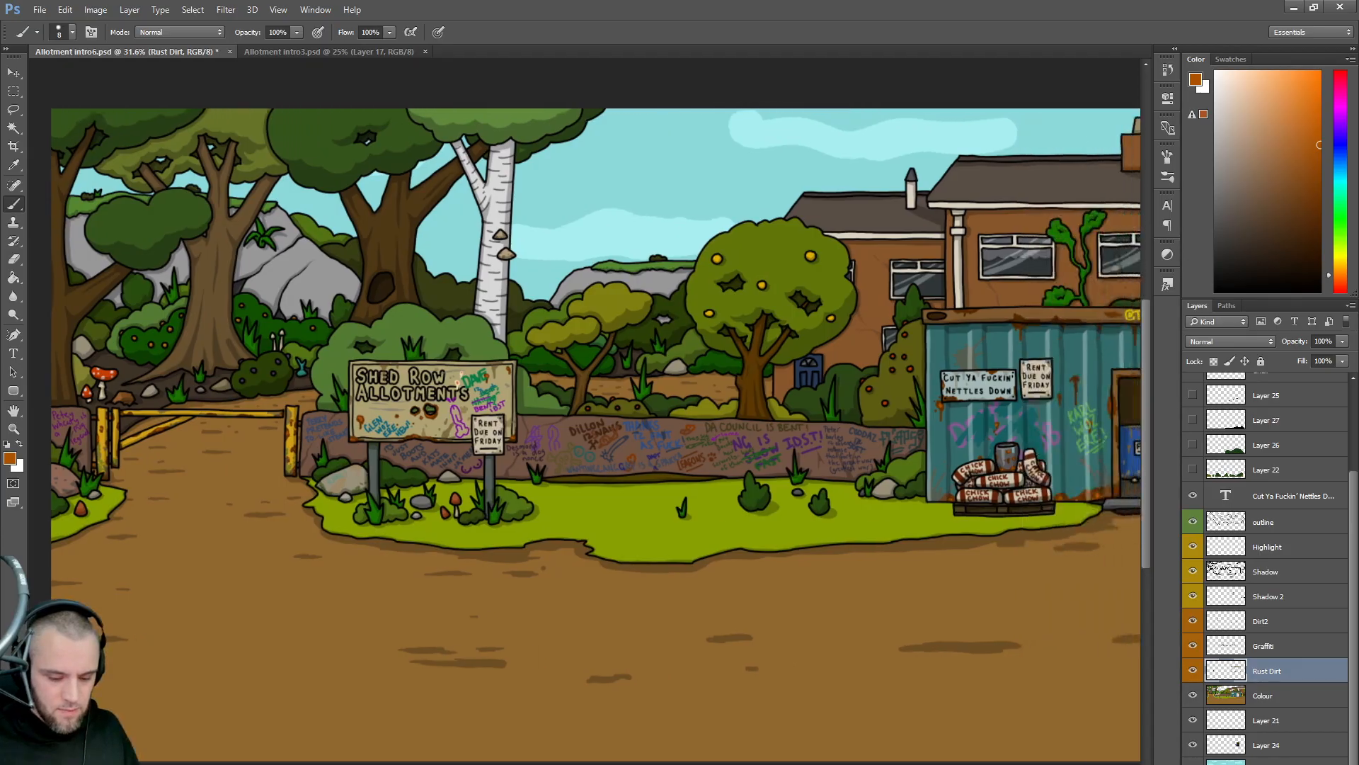
pyautogui.scroll(2, 628, 531)
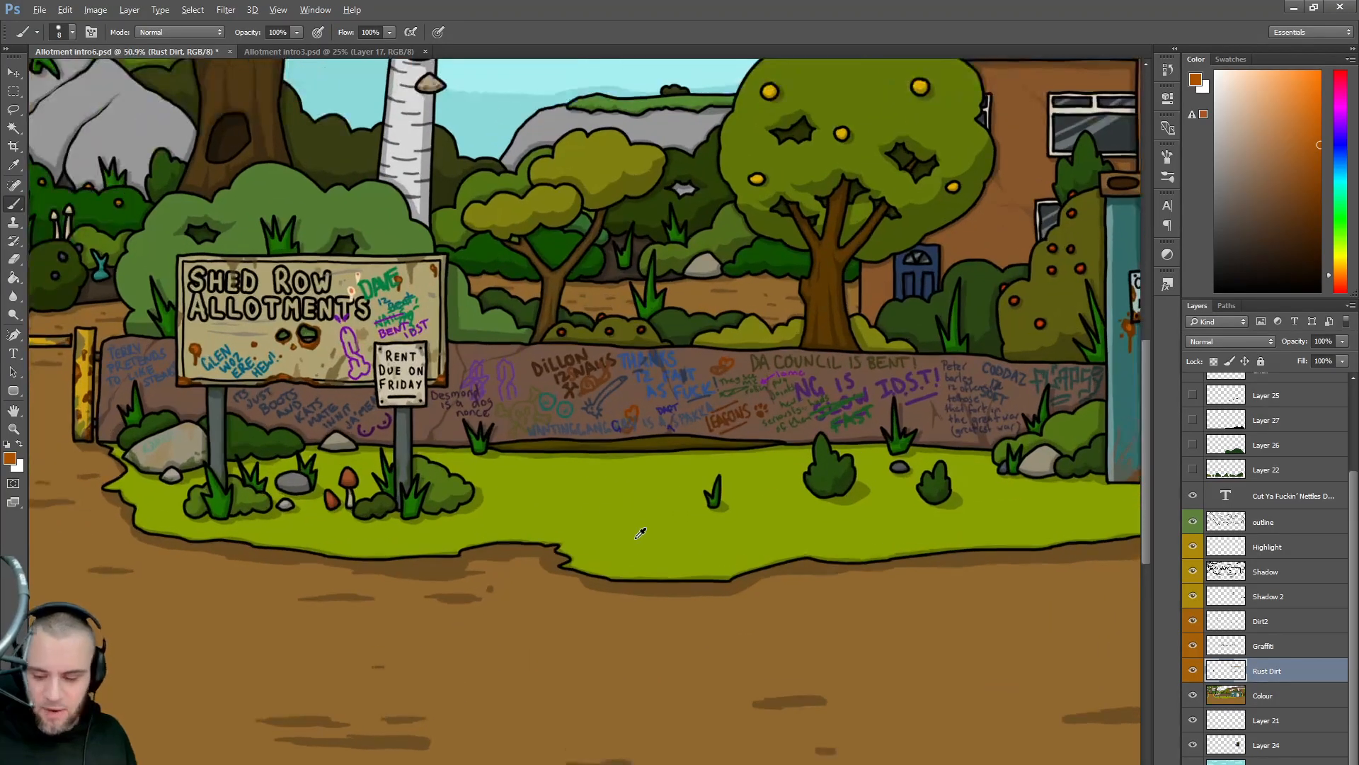
# - On the outline layer, outline a small rounded stone in black on the grass in front of the graffiti wall
pyautogui.click(1262, 526)
pyautogui.press('d')
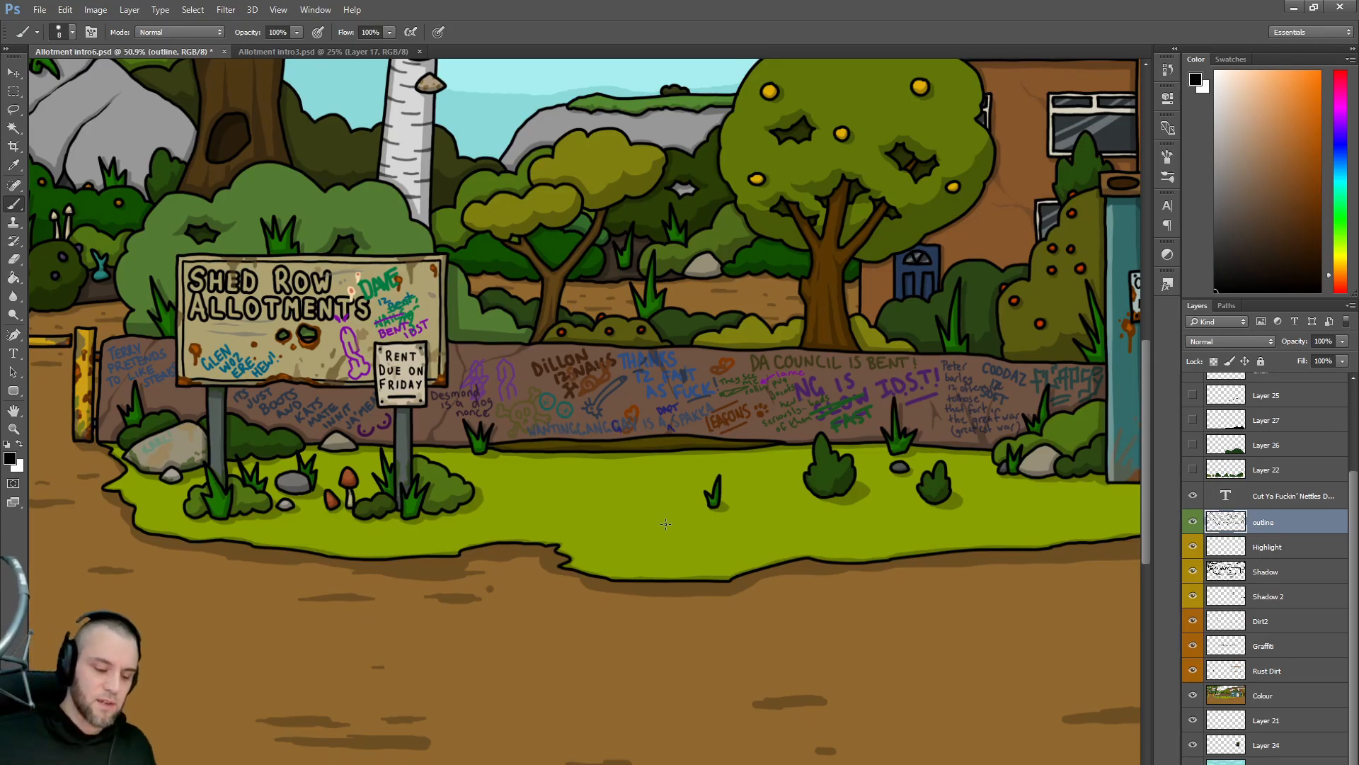
pyautogui.moveTo(630, 488)
pyautogui.mouseDown()
pyautogui.moveTo(614, 495)
pyautogui.moveTo(636, 507)
pyautogui.moveTo(590, 492)
pyautogui.moveTo(591, 480)
pyautogui.mouseUp()
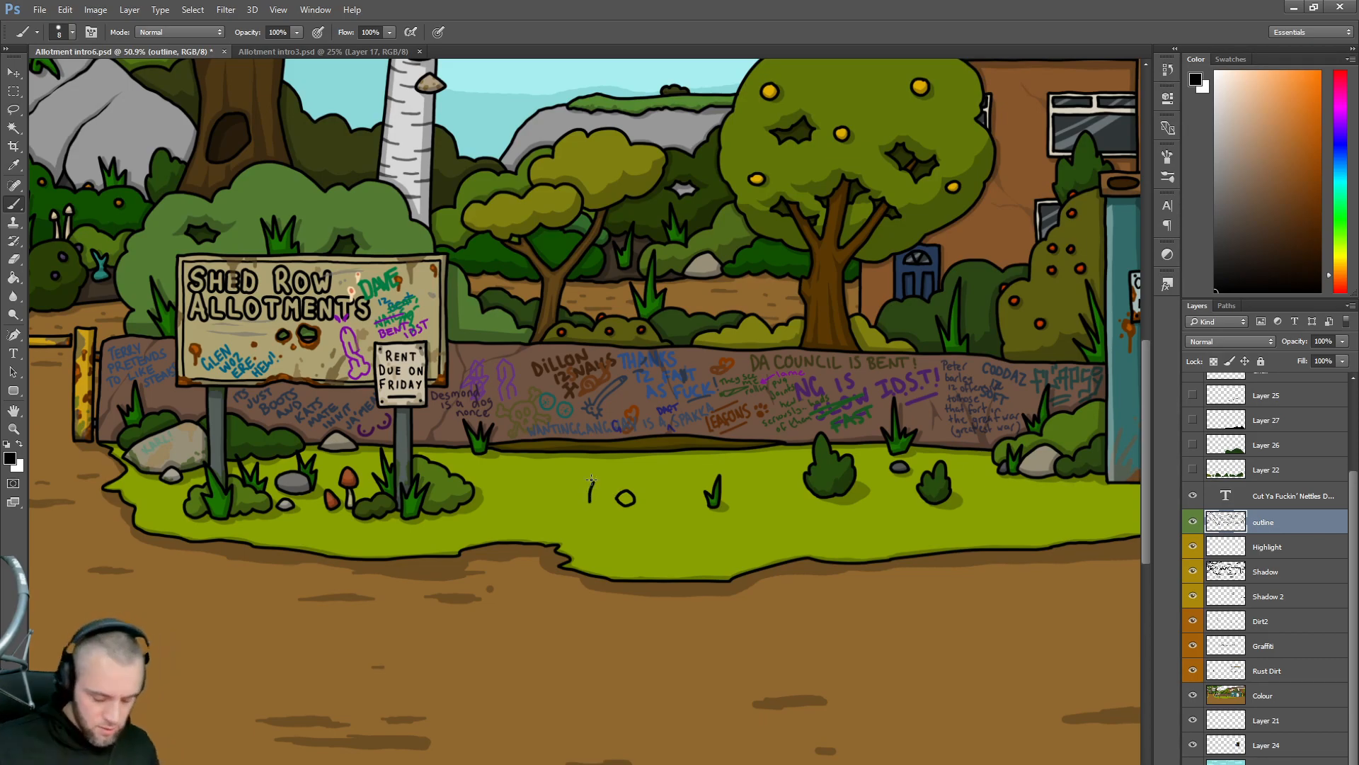
# - Try outlining a curved stem on the grass beside the new stone
pyautogui.scroll(5, 626, 424)
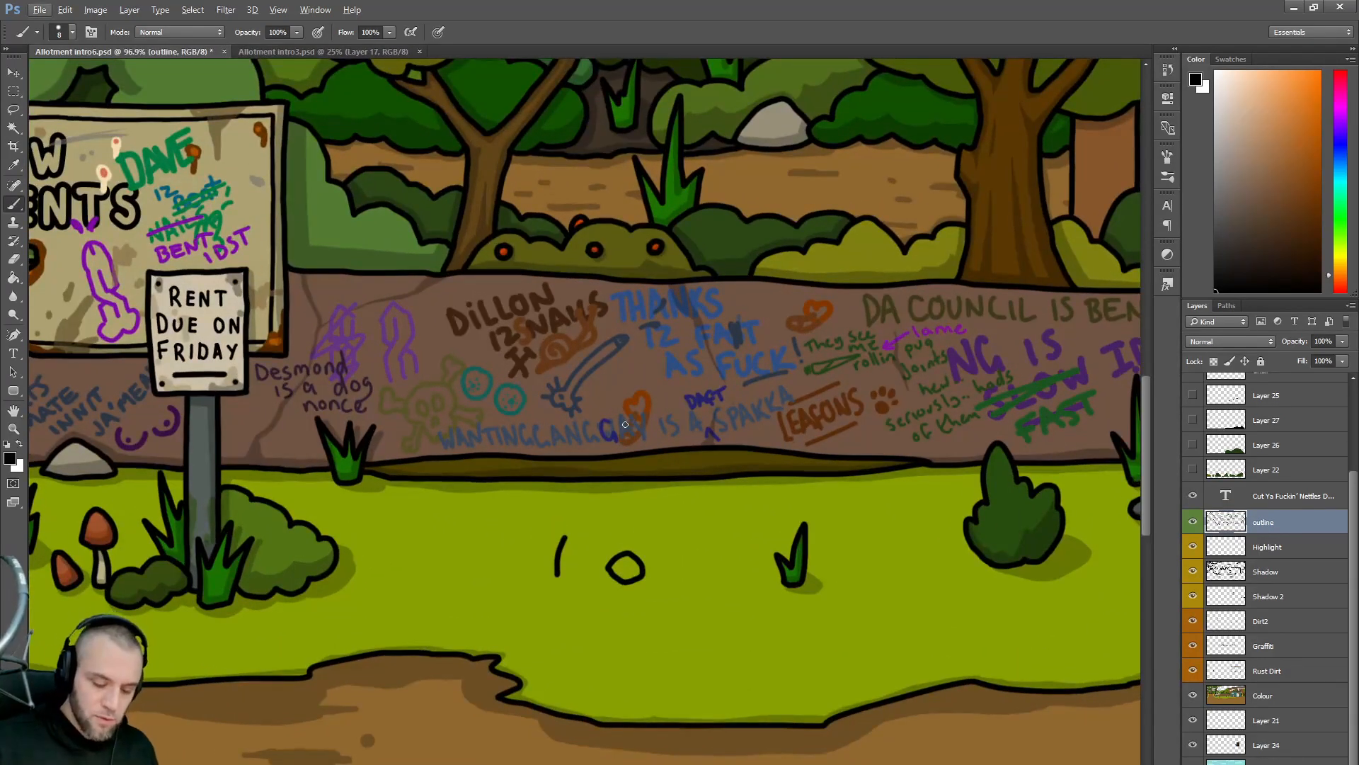
pyautogui.moveTo(568, 579)
pyautogui.mouseDown()
pyautogui.moveTo(564, 536)
pyautogui.moveTo(585, 531)
pyautogui.moveTo(570, 510)
pyautogui.moveTo(568, 579)
pyautogui.moveTo(555, 574)
pyautogui.mouseUp()
pyautogui.hotkey('ctrl', 'z')
pyautogui.hotkey('ctrl', 'alt', 'z')
pyautogui.hotkey('ctrl', 'alt', 'z')
pyautogui.hotkey('ctrl', 'alt', 'z')
pyautogui.hotkey('ctrl', 'alt', 'z')
pyautogui.hotkey('ctrl', 'alt', 'z')
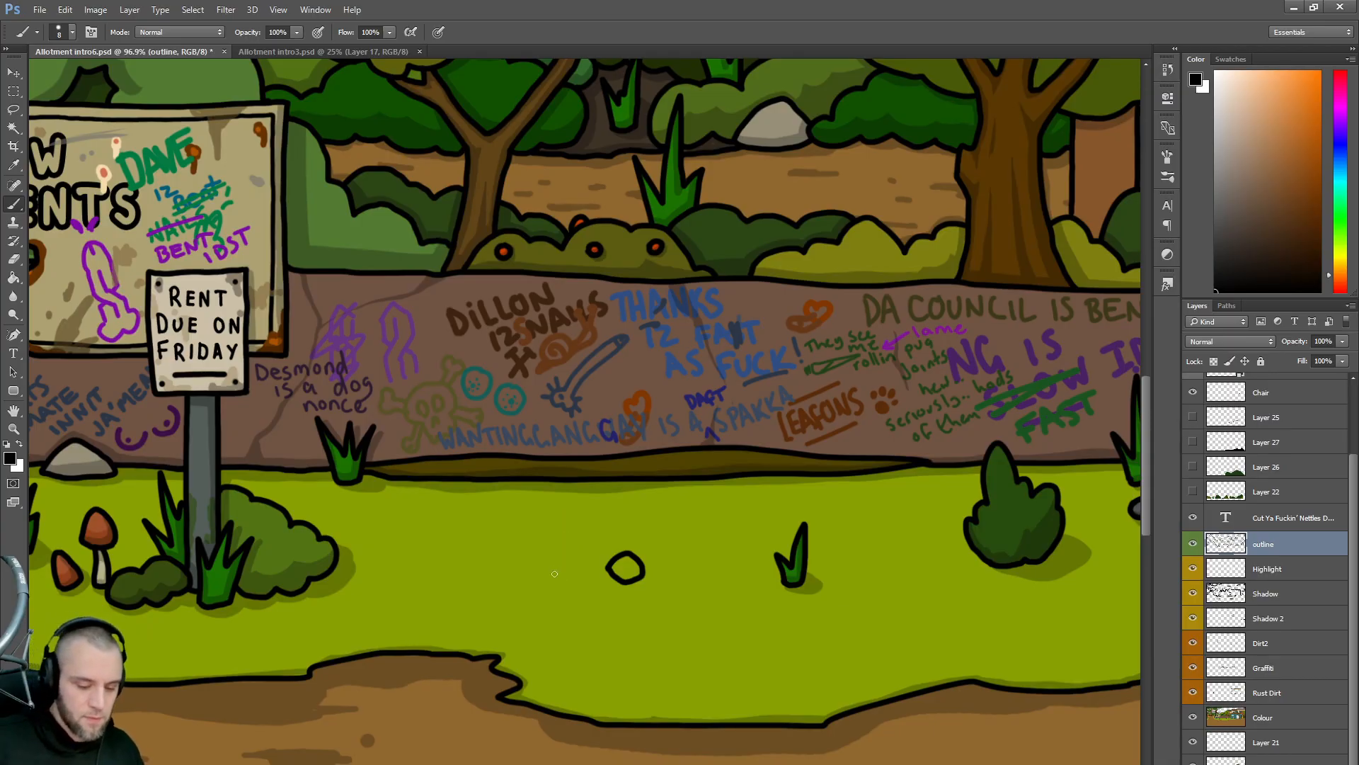
# - Outline a curved mushroom with a round cap at its base, a spiky grass tuft and a flat stone left of the small stone
pyautogui.moveTo(515, 591)
pyautogui.mouseDown()
pyautogui.moveTo(542, 585)
pyautogui.moveTo(521, 603)
pyautogui.moveTo(511, 589)
pyautogui.moveTo(537, 580)
pyautogui.moveTo(532, 604)
pyautogui.moveTo(515, 596)
pyautogui.moveTo(554, 527)
pyautogui.moveTo(544, 514)
pyautogui.moveTo(501, 595)
pyautogui.moveTo(515, 597)
pyautogui.moveTo(531, 564)
pyautogui.moveTo(535, 580)
pyautogui.mouseUp()
pyautogui.hotkey('ctrl', 'alt', 'z')
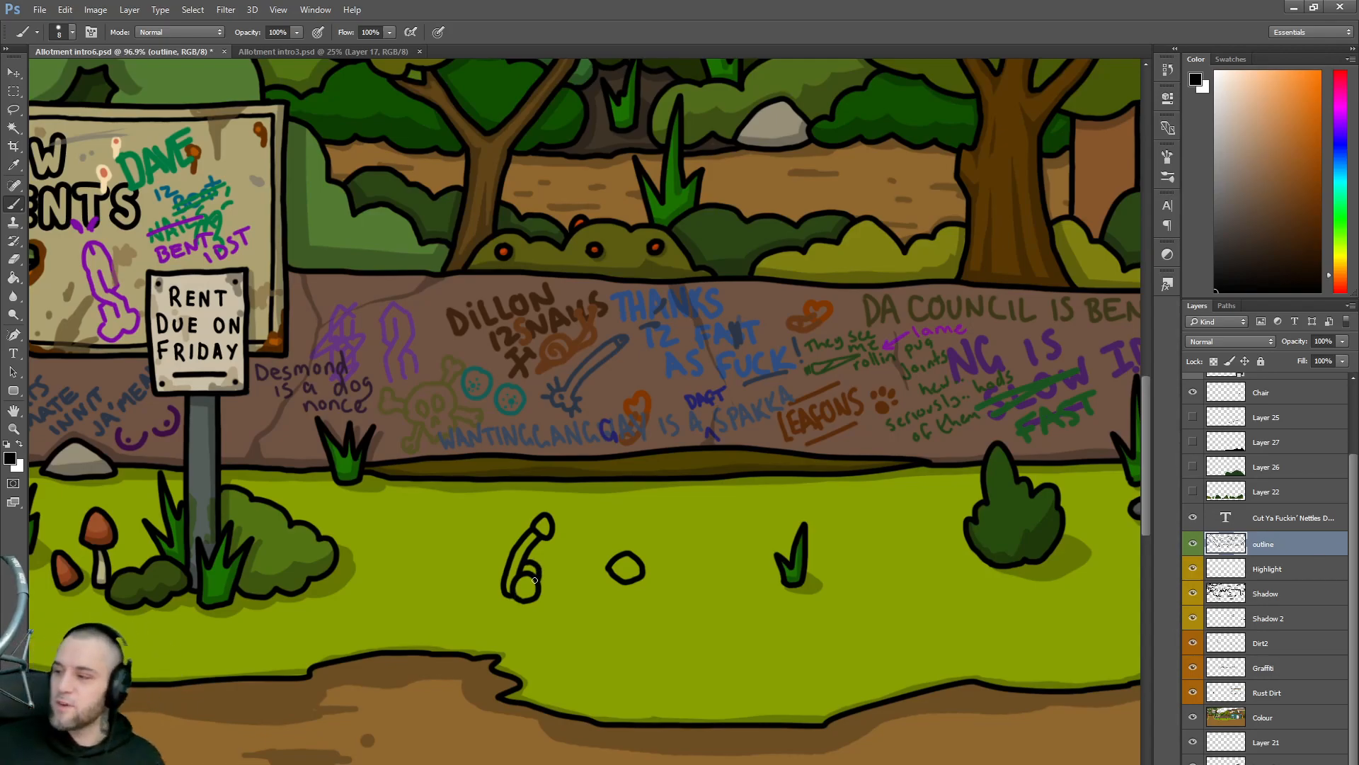
pyautogui.moveTo(490, 592)
pyautogui.mouseDown()
pyautogui.moveTo(474, 532)
pyautogui.moveTo(474, 561)
pyautogui.moveTo(457, 547)
pyautogui.moveTo(466, 585)
pyautogui.moveTo(492, 595)
pyautogui.moveTo(494, 533)
pyautogui.moveTo(497, 567)
pyautogui.moveTo(475, 548)
pyautogui.moveTo(485, 593)
pyautogui.moveTo(503, 594)
pyautogui.moveTo(456, 588)
pyautogui.moveTo(485, 588)
pyautogui.mouseUp()
pyautogui.hotkey('ctrl', 'z')
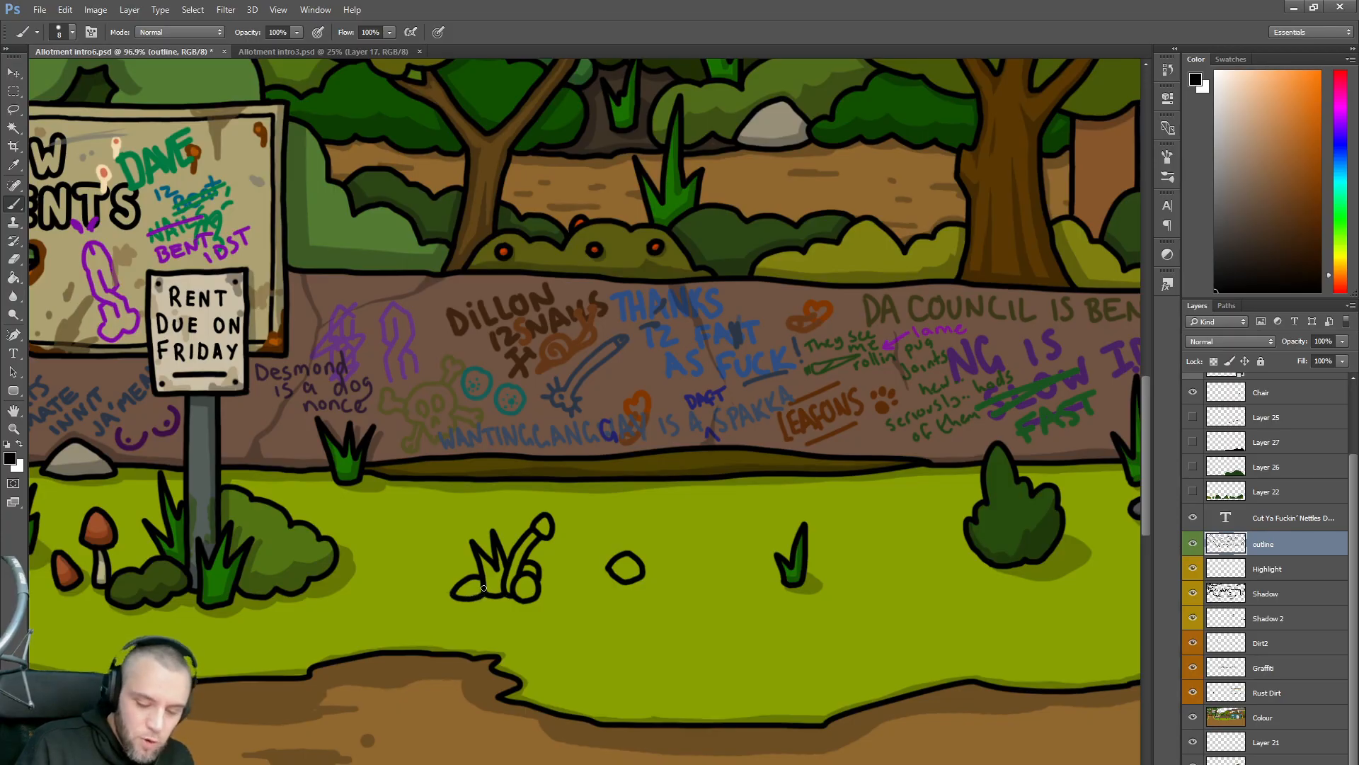
# - Outline a cluster of three rounded stones and a flat-capped mushroom with a short stem on the grass
pyautogui.moveTo(702, 585)
pyautogui.mouseDown()
pyautogui.moveTo(713, 570)
pyautogui.moveTo(729, 593)
pyautogui.moveTo(701, 596)
pyautogui.moveTo(699, 572)
pyautogui.moveTo(738, 568)
pyautogui.moveTo(725, 587)
pyautogui.moveTo(711, 563)
pyautogui.moveTo(685, 582)
pyautogui.moveTo(702, 585)
pyautogui.mouseUp()
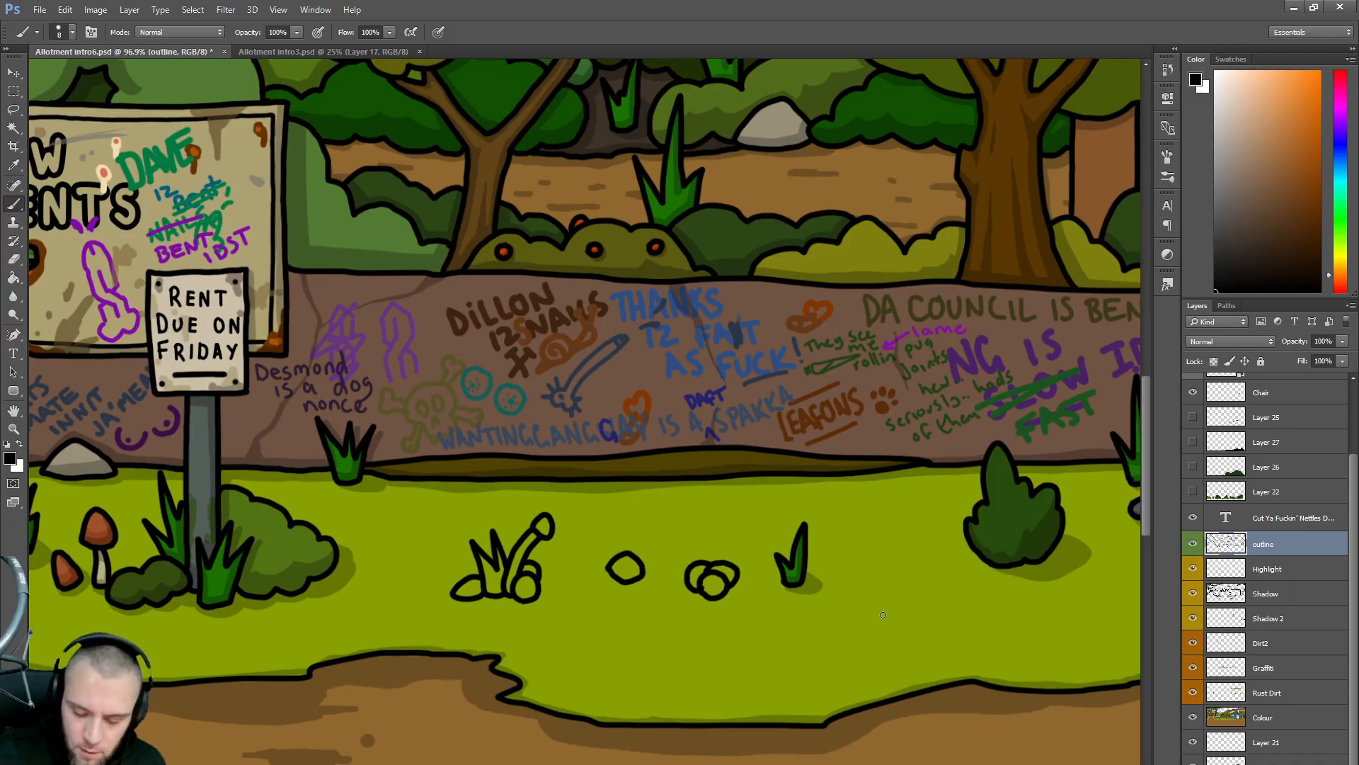
pyautogui.moveTo(878, 615)
pyautogui.mouseDown()
pyautogui.moveTo(926, 606)
pyautogui.moveTo(921, 586)
pyautogui.moveTo(871, 604)
pyautogui.moveTo(899, 632)
pyautogui.moveTo(894, 650)
pyautogui.moveTo(908, 648)
pyautogui.moveTo(905, 610)
pyautogui.mouseUp()
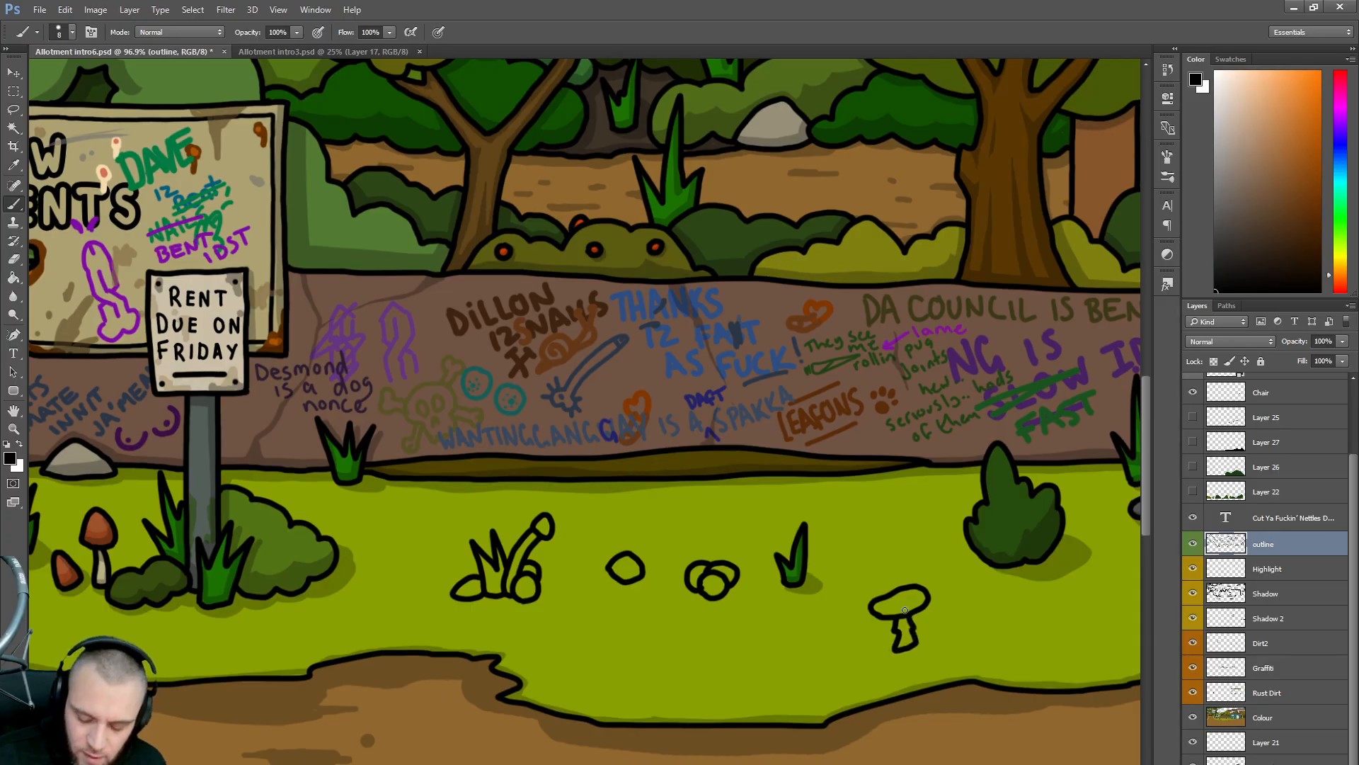
pyautogui.hotkey('ctrl', 'z')
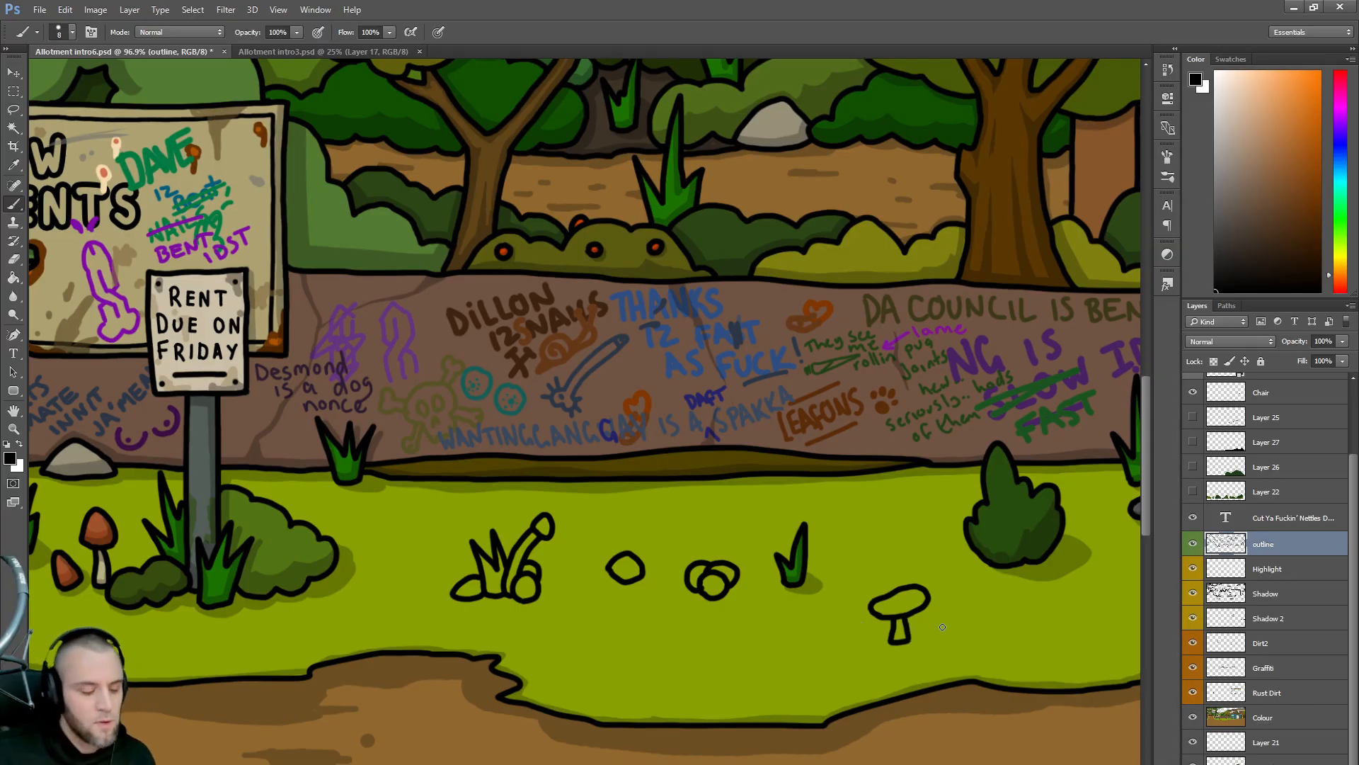
# - On the Shadow layer, brush black shading on and beneath the flat-capped mushroom, stone cluster, curved mushroom clump and small stone
pyautogui.click(1262, 595)
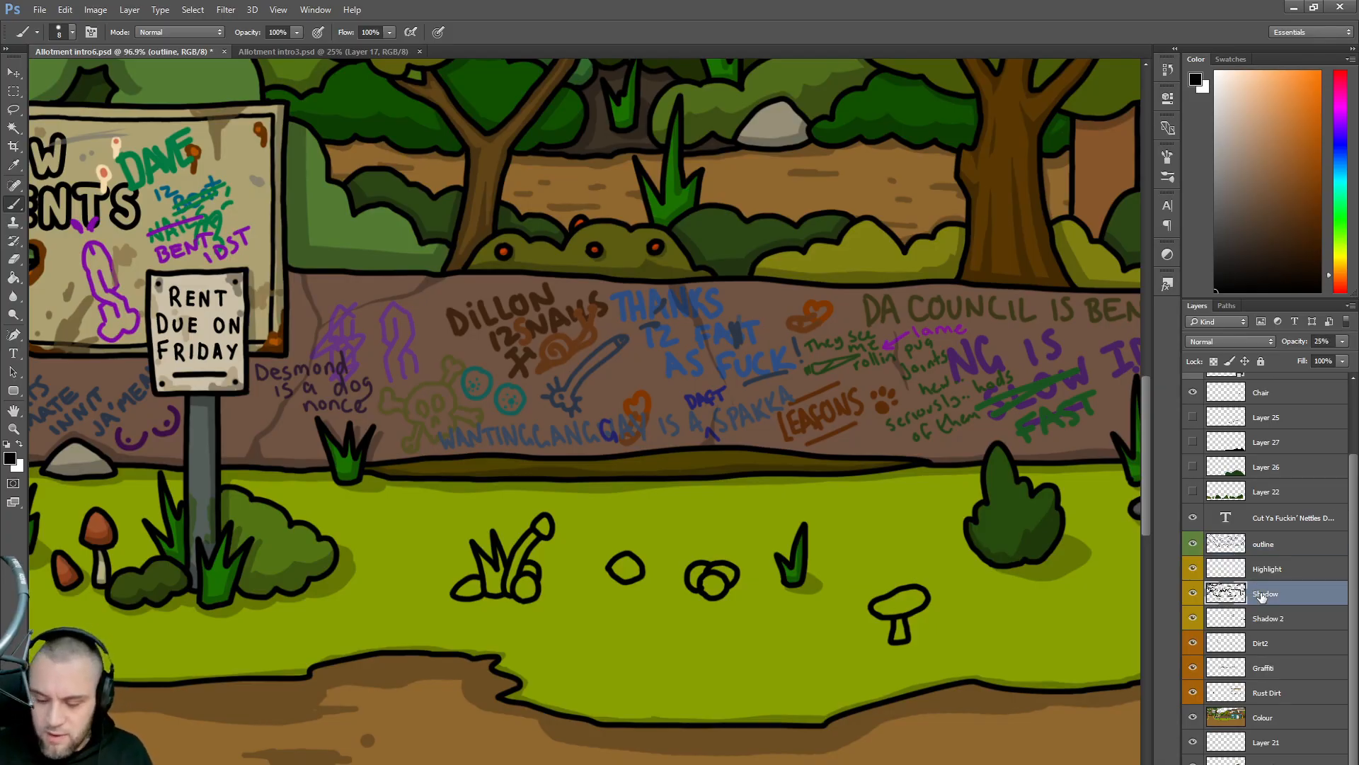
pyautogui.moveTo(891, 645); pyautogui.dragTo(908, 632)
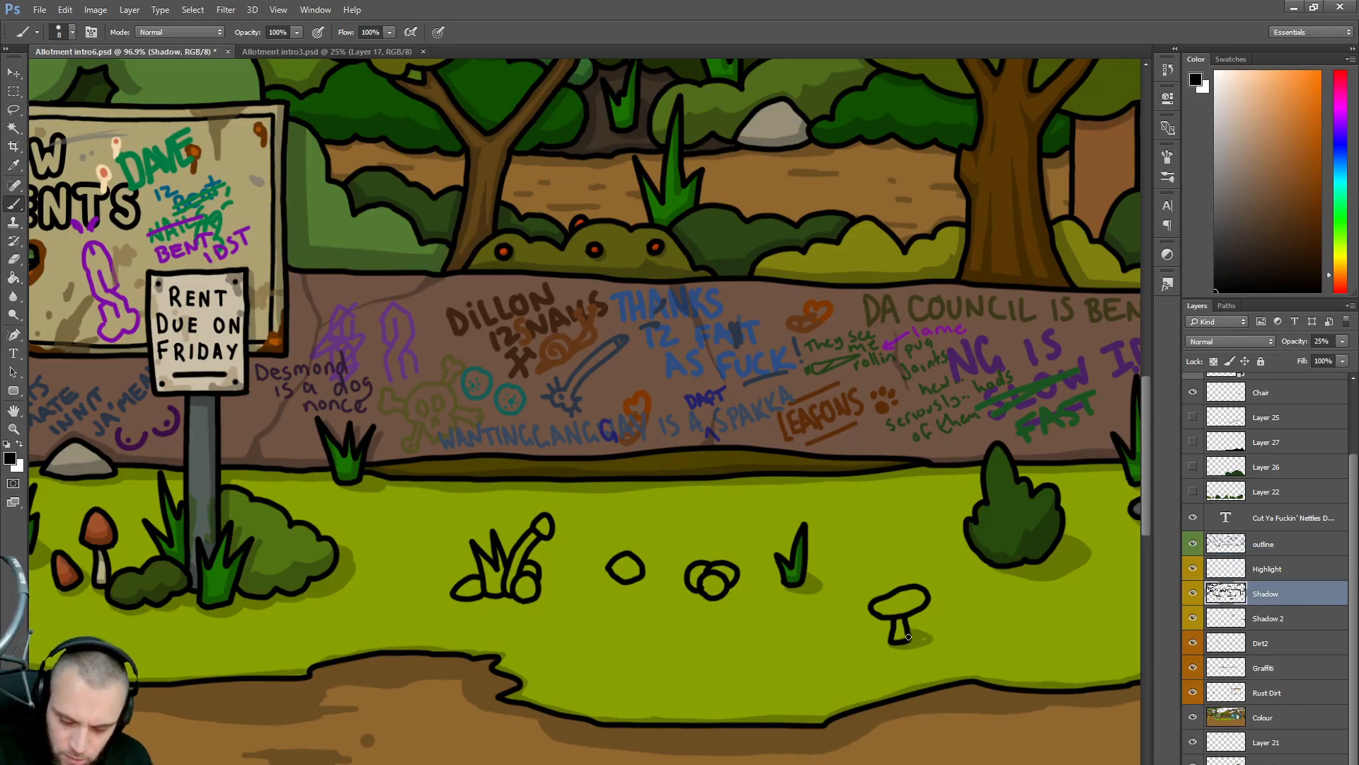
pyautogui.moveTo(880, 612); pyautogui.dragTo(925, 598)
pyautogui.moveTo(694, 592); pyautogui.dragTo(712, 600)
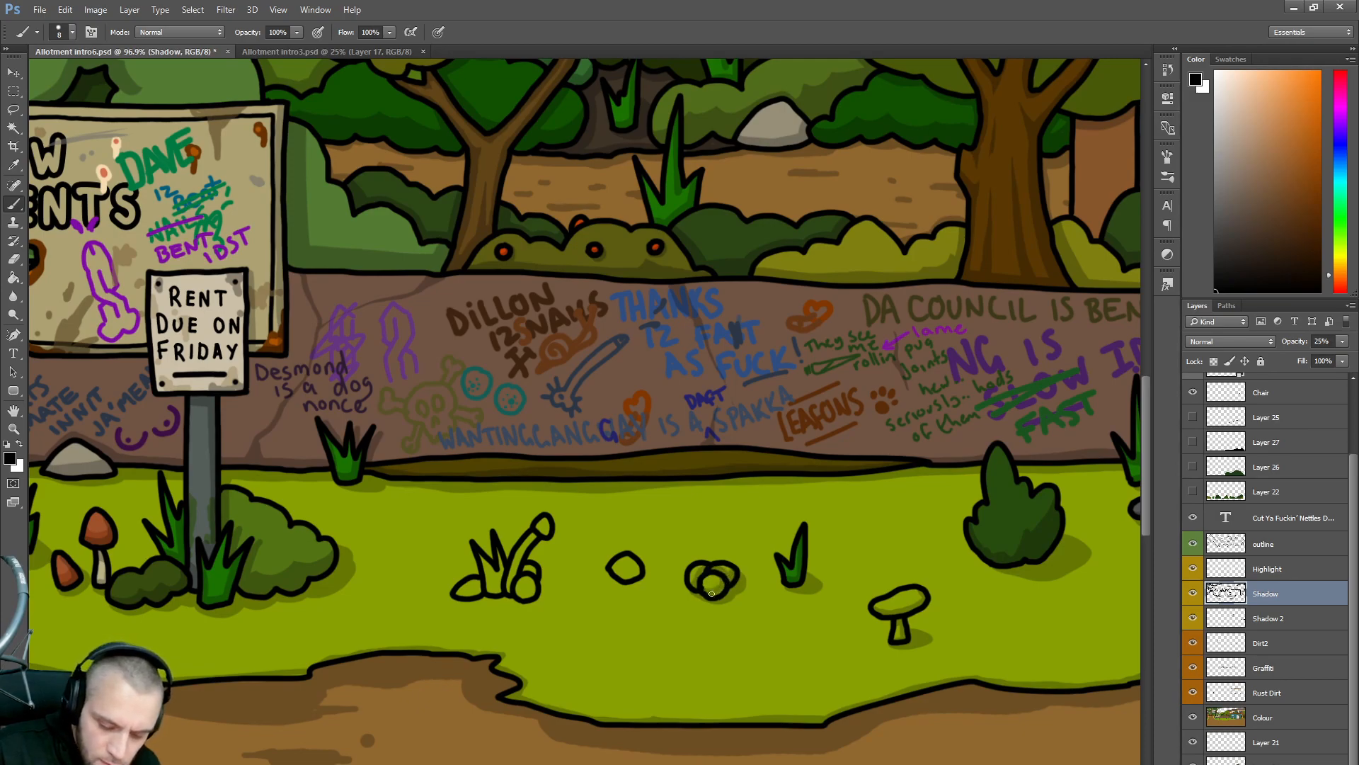
pyautogui.moveTo(535, 580)
pyautogui.mouseDown()
pyautogui.moveTo(524, 558)
pyautogui.moveTo(502, 591)
pyautogui.moveTo(497, 547)
pyautogui.moveTo(456, 599)
pyautogui.moveTo(493, 586)
pyautogui.moveTo(481, 601)
pyautogui.moveTo(538, 585)
pyautogui.mouseUp()
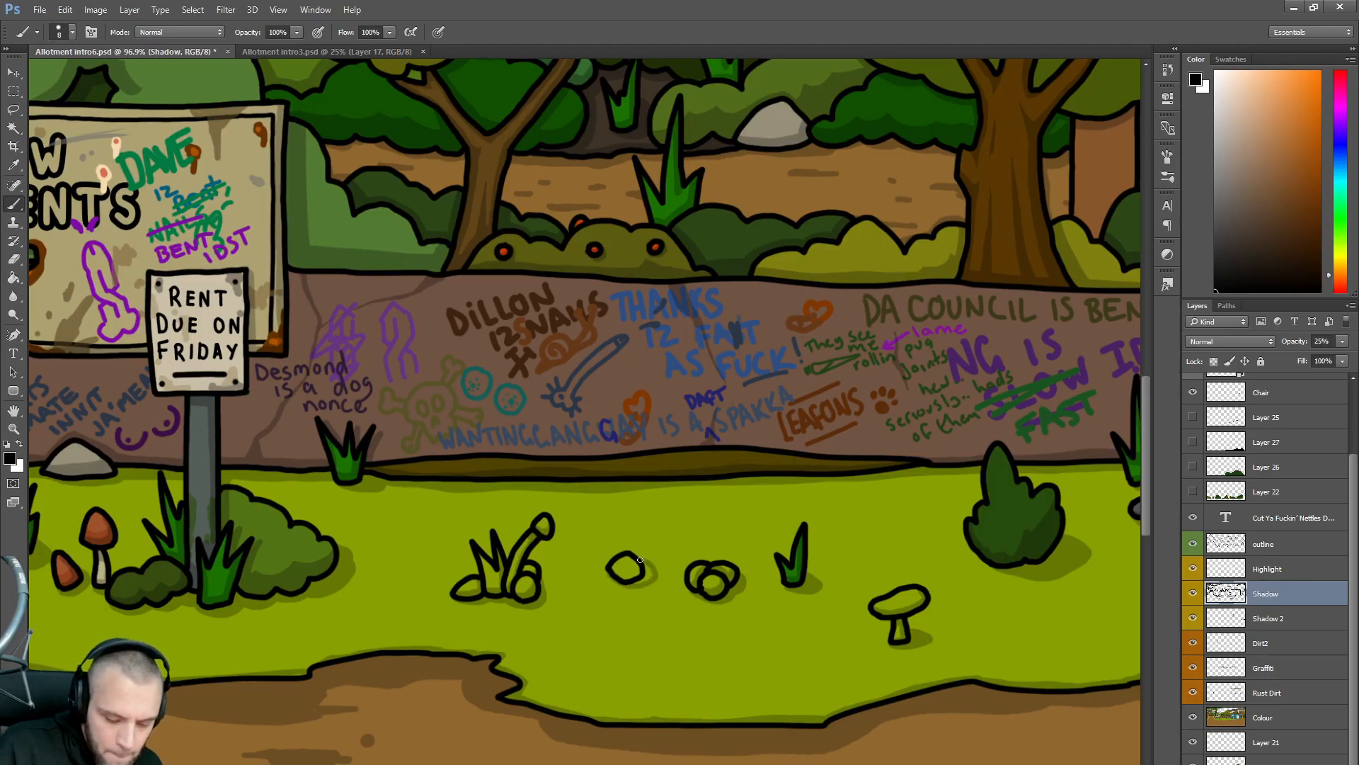
pyautogui.moveTo(645, 570); pyautogui.dragTo(625, 580)
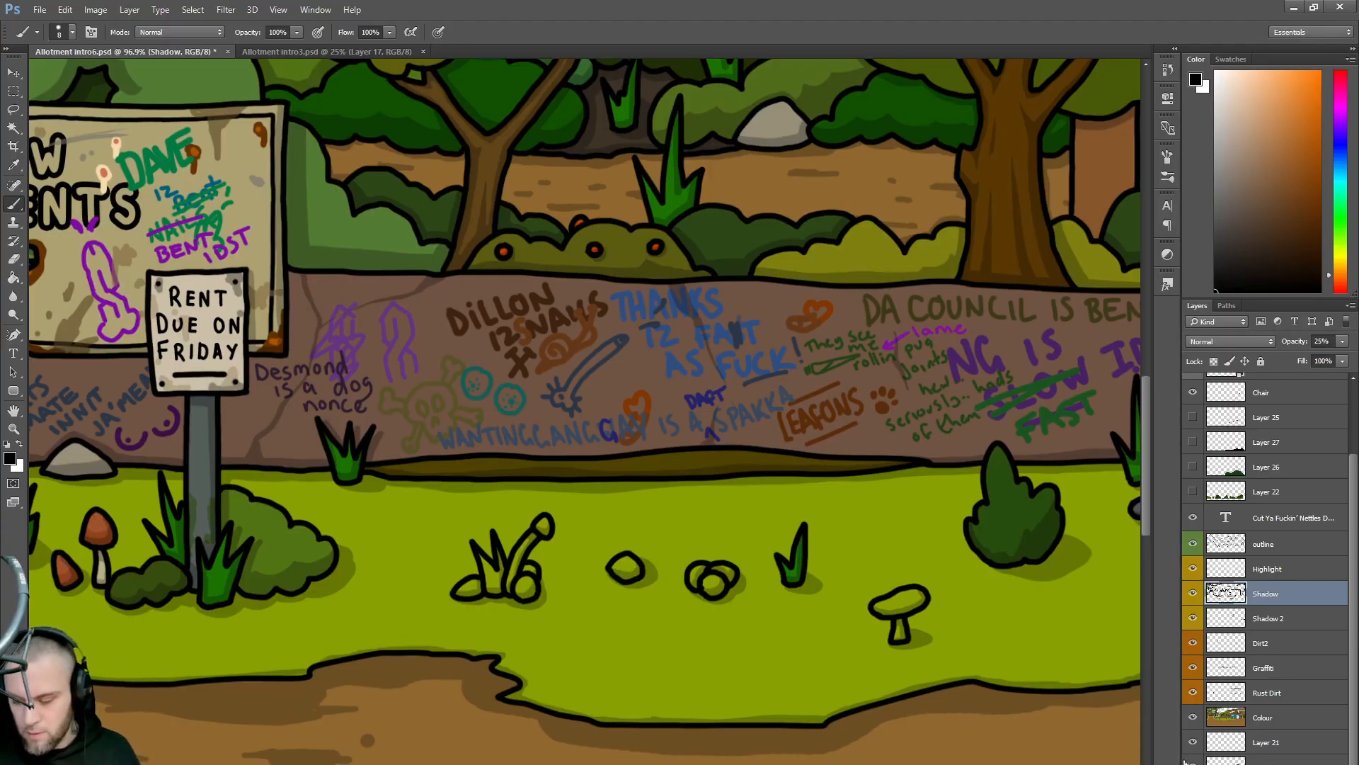
# - On the Colour layer, fill the flat-capped mushroom's cap with the red sampled from the toadstool behind the gate
pyautogui.click(1278, 720)
pyautogui.moveTo(630, 764); pyautogui.dragTo(368, 764)
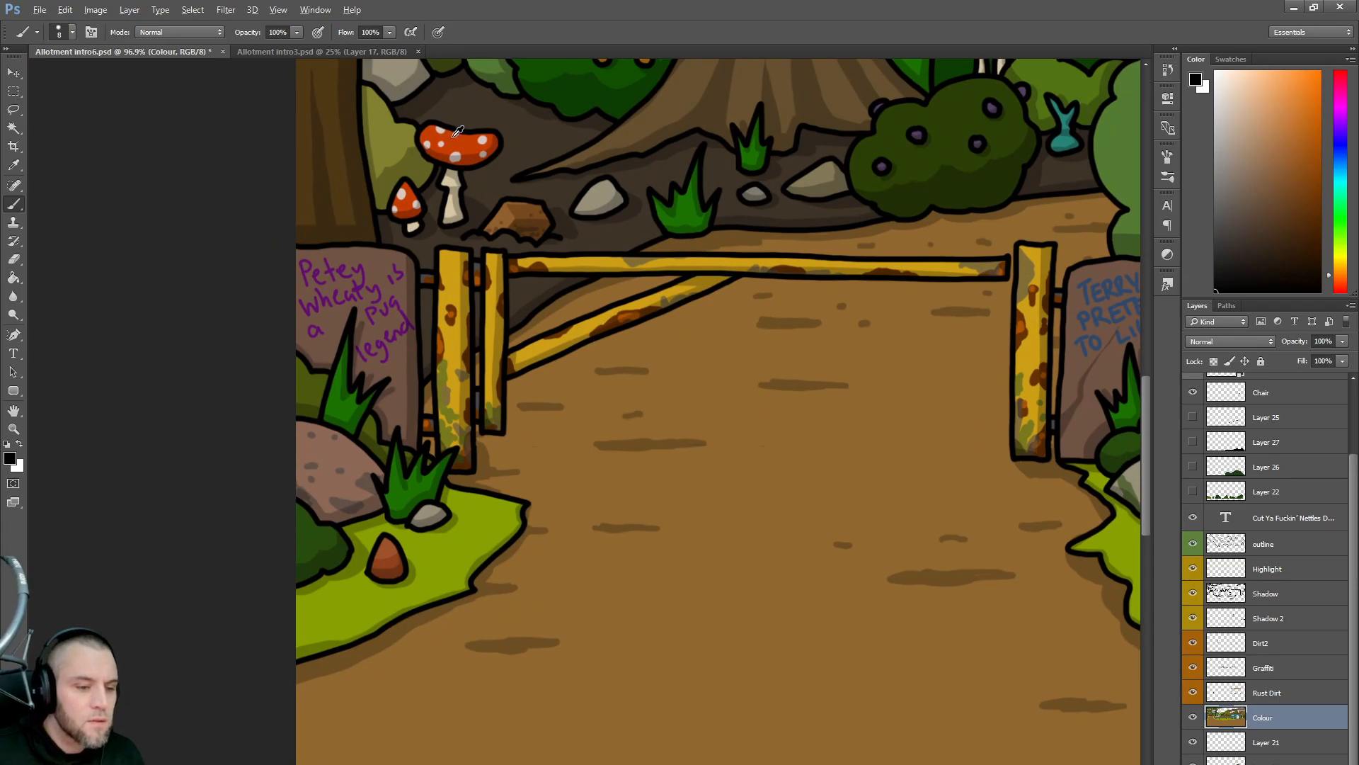
pyautogui.keyDown('alt'); pyautogui.click(455, 134); pyautogui.keyUp('alt')
pyautogui.moveTo(383, 764); pyautogui.dragTo(679, 764)
pyautogui.moveTo(693, 606)
pyautogui.mouseDown()
pyautogui.moveTo(730, 592)
pyautogui.moveTo(738, 604)
pyautogui.moveTo(693, 609)
pyautogui.moveTo(726, 591)
pyautogui.moveTo(737, 602)
pyautogui.moveTo(700, 606)
pyautogui.mouseUp()
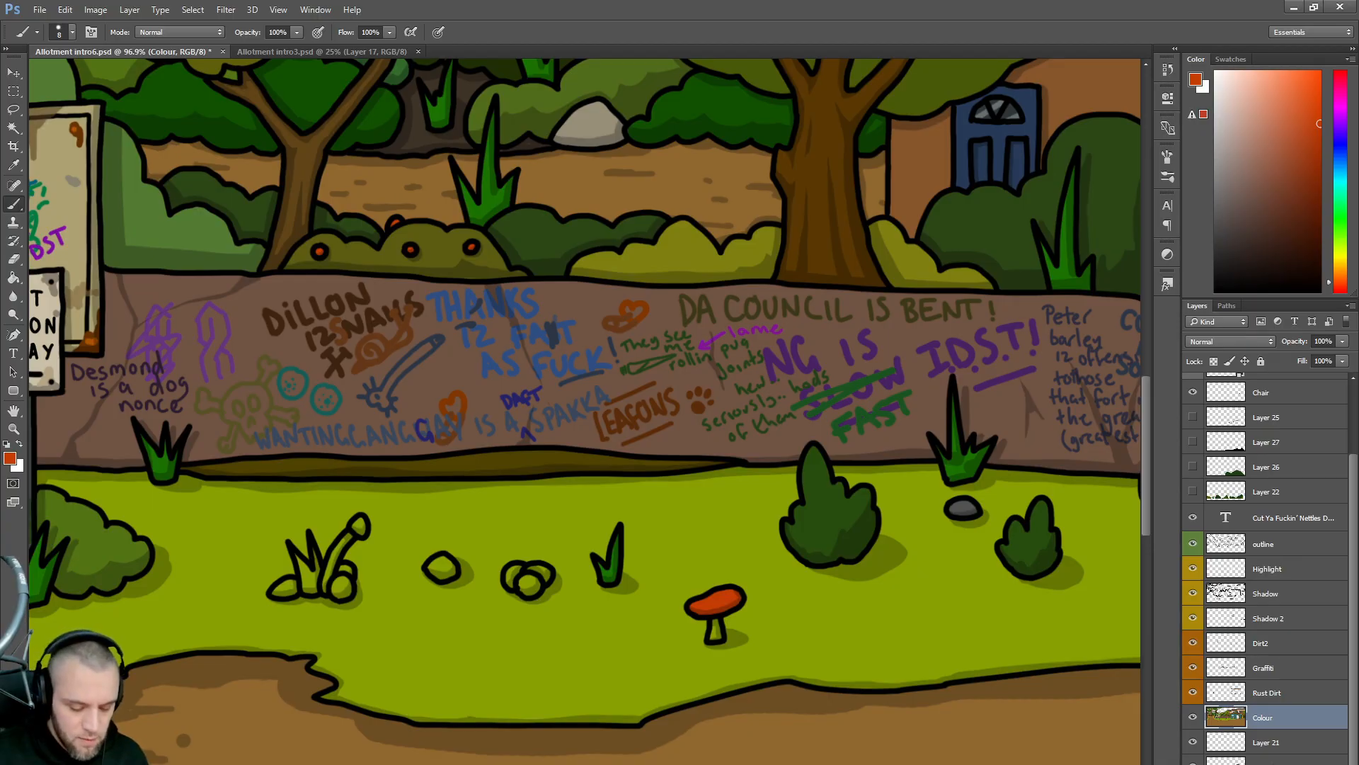
# - Dot the red mushroom cap with the pale pink sampled from the spots of the toadstool behind the gate
pyautogui.hscroll(-19, 584, 411)
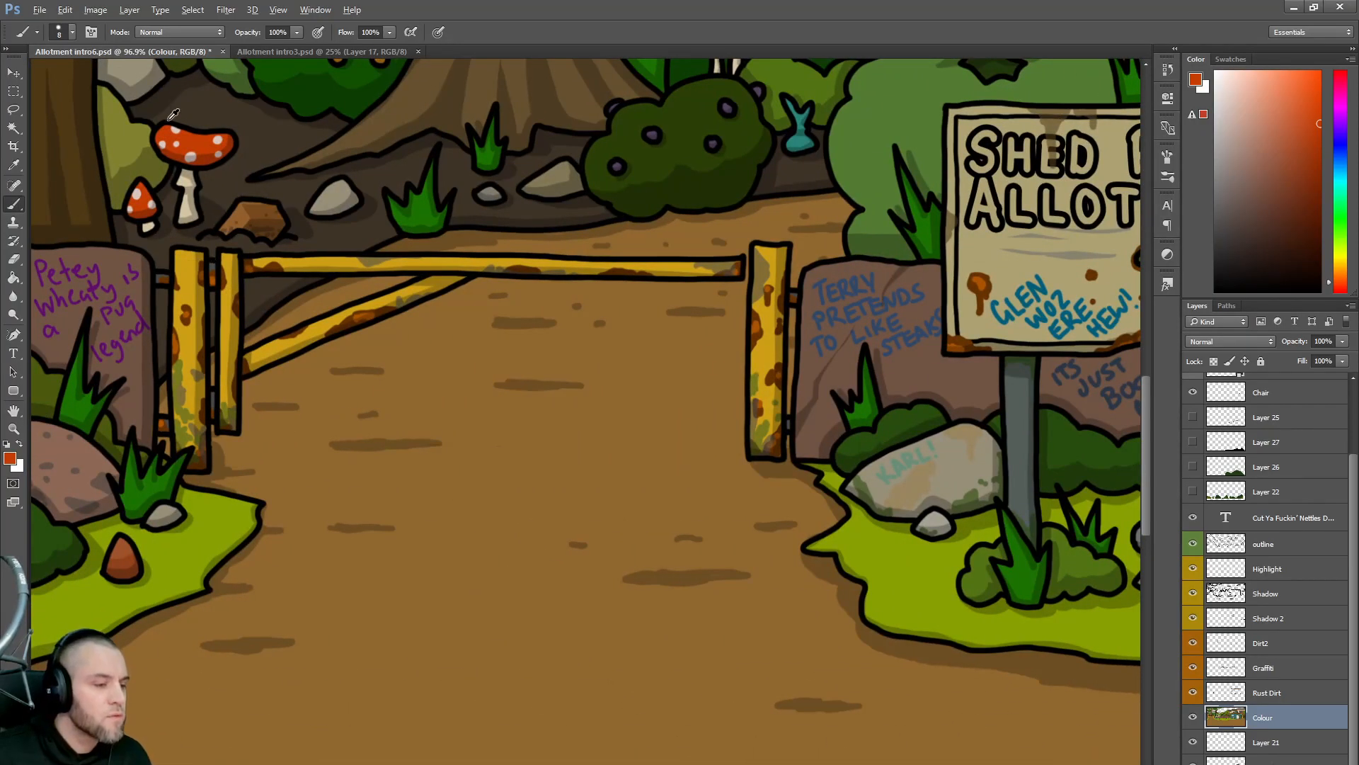
pyautogui.keyDown('alt'); pyautogui.click(177, 125); pyautogui.keyUp('alt')
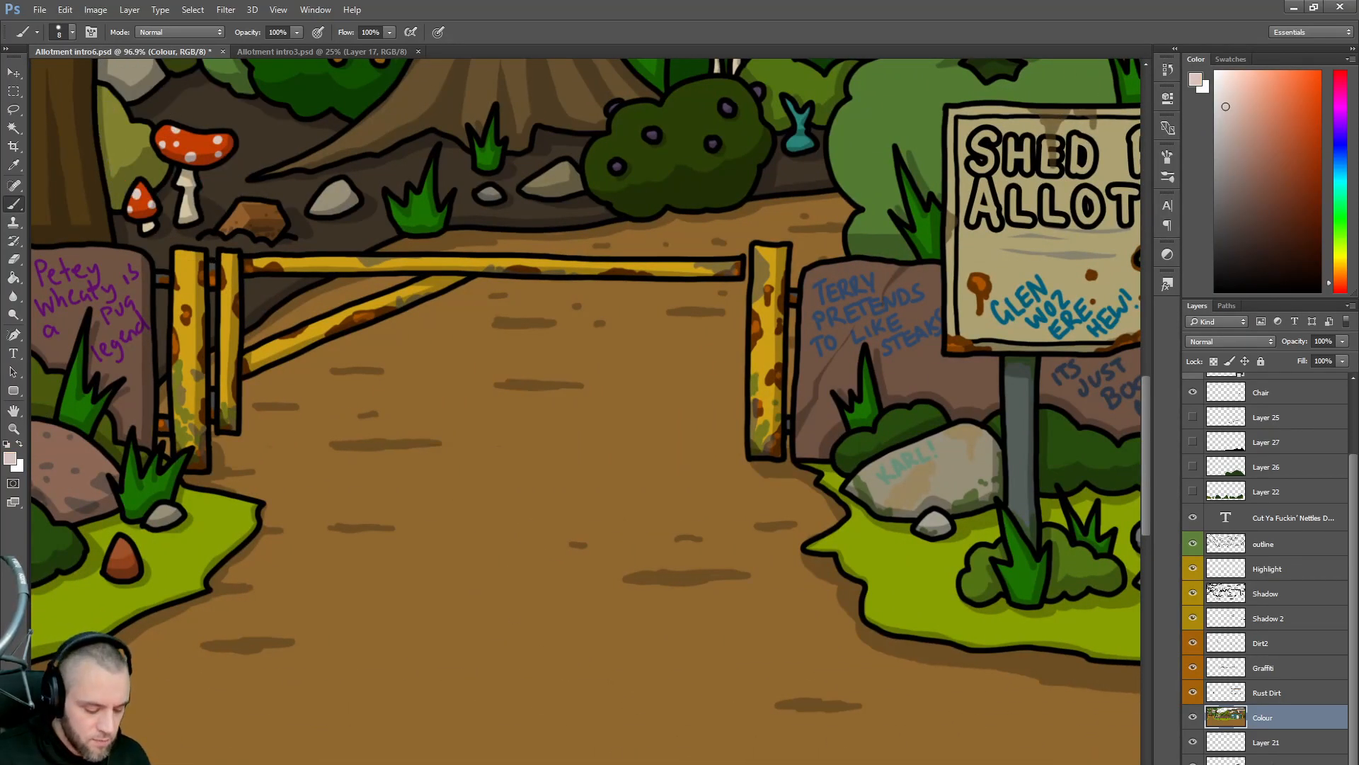
pyautogui.hscroll(20, 585, 411)
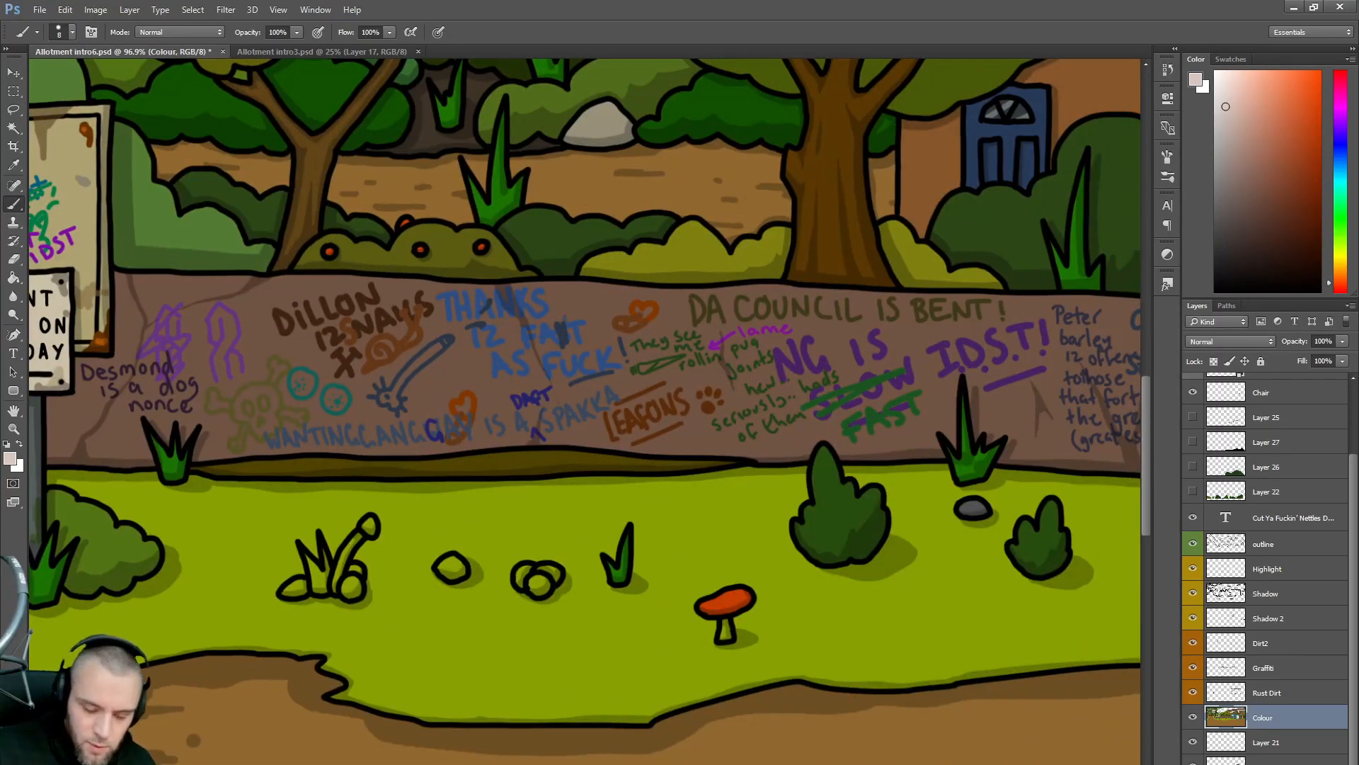
pyautogui.click(740, 604)
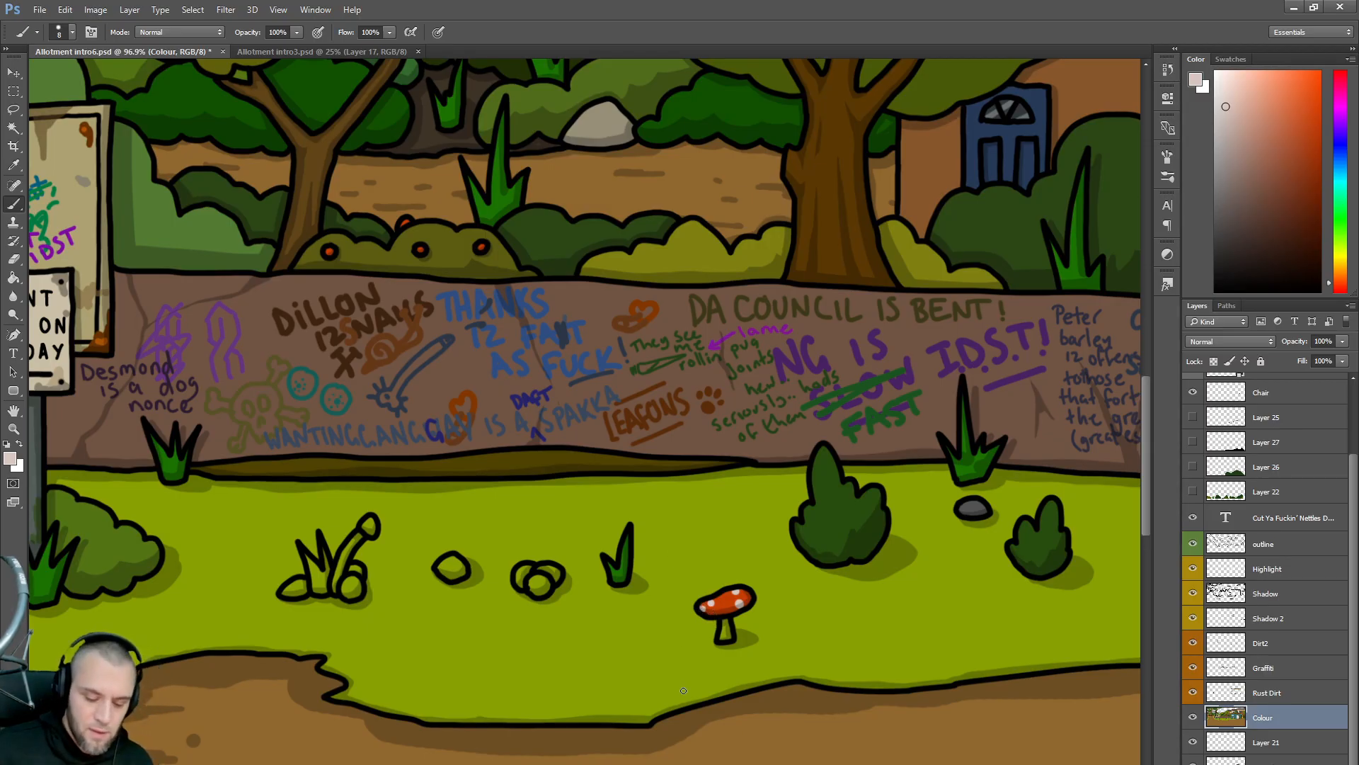
# - Paint the stems of the red-capped and curved mushrooms with the cream sampled from the toadstool stem behind the gate
pyautogui.hscroll(-20, 90, 219)
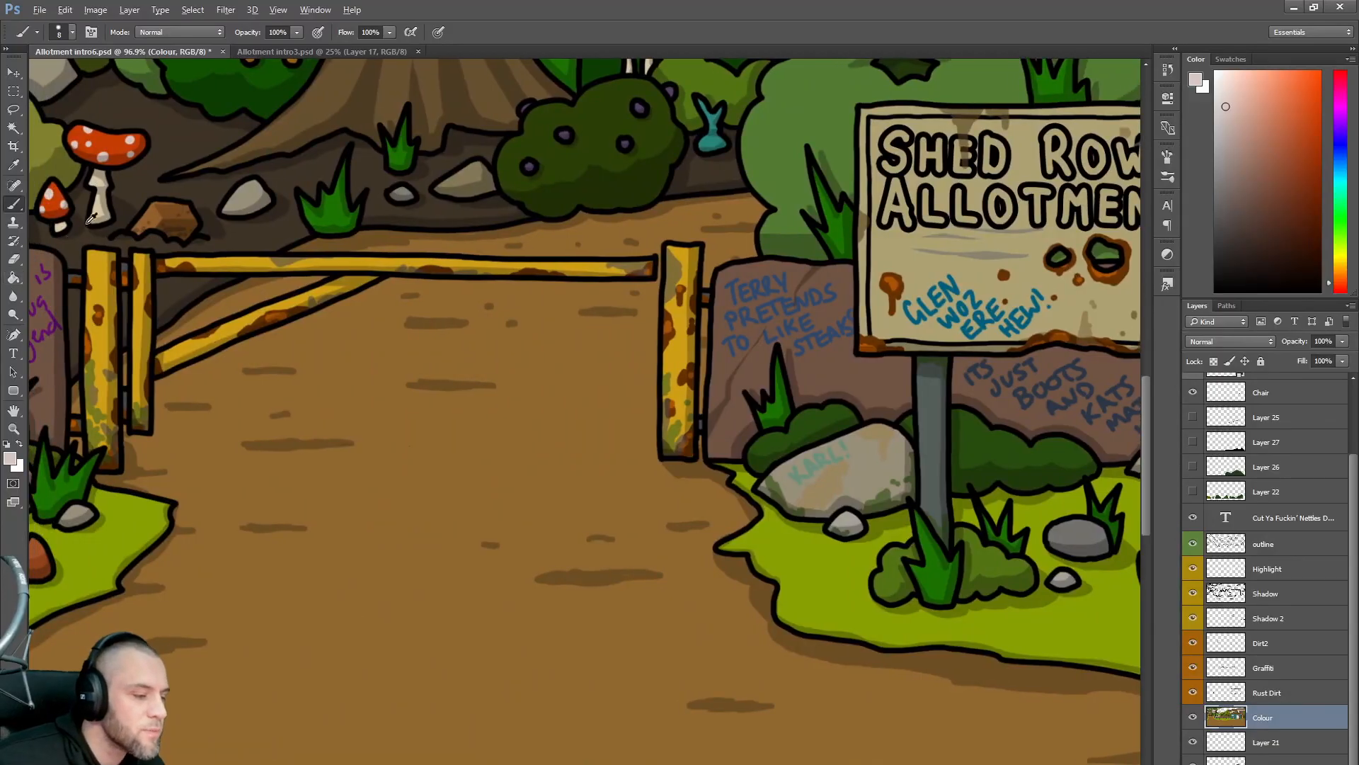
pyautogui.keyDown('alt'); pyautogui.click(105, 207); pyautogui.keyUp('alt')
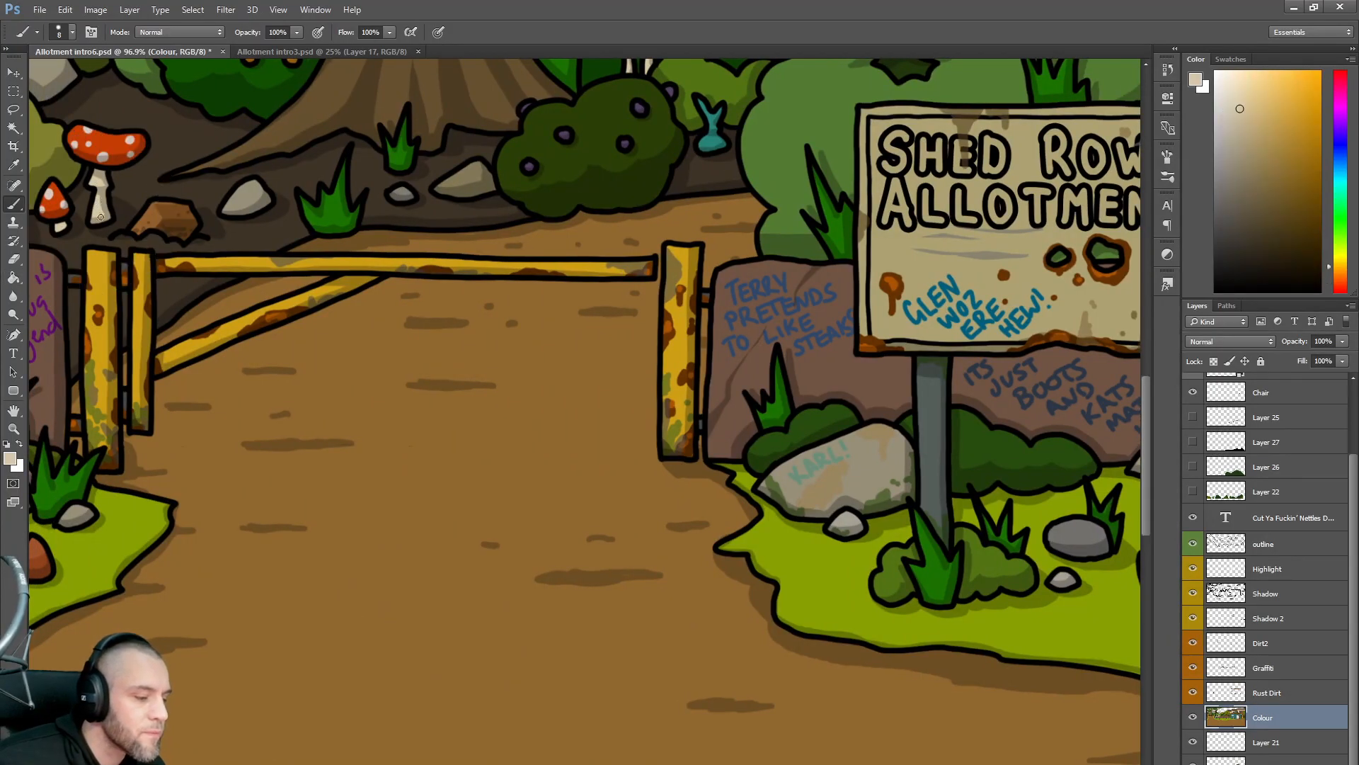
pyautogui.hscroll(20, 585, 411)
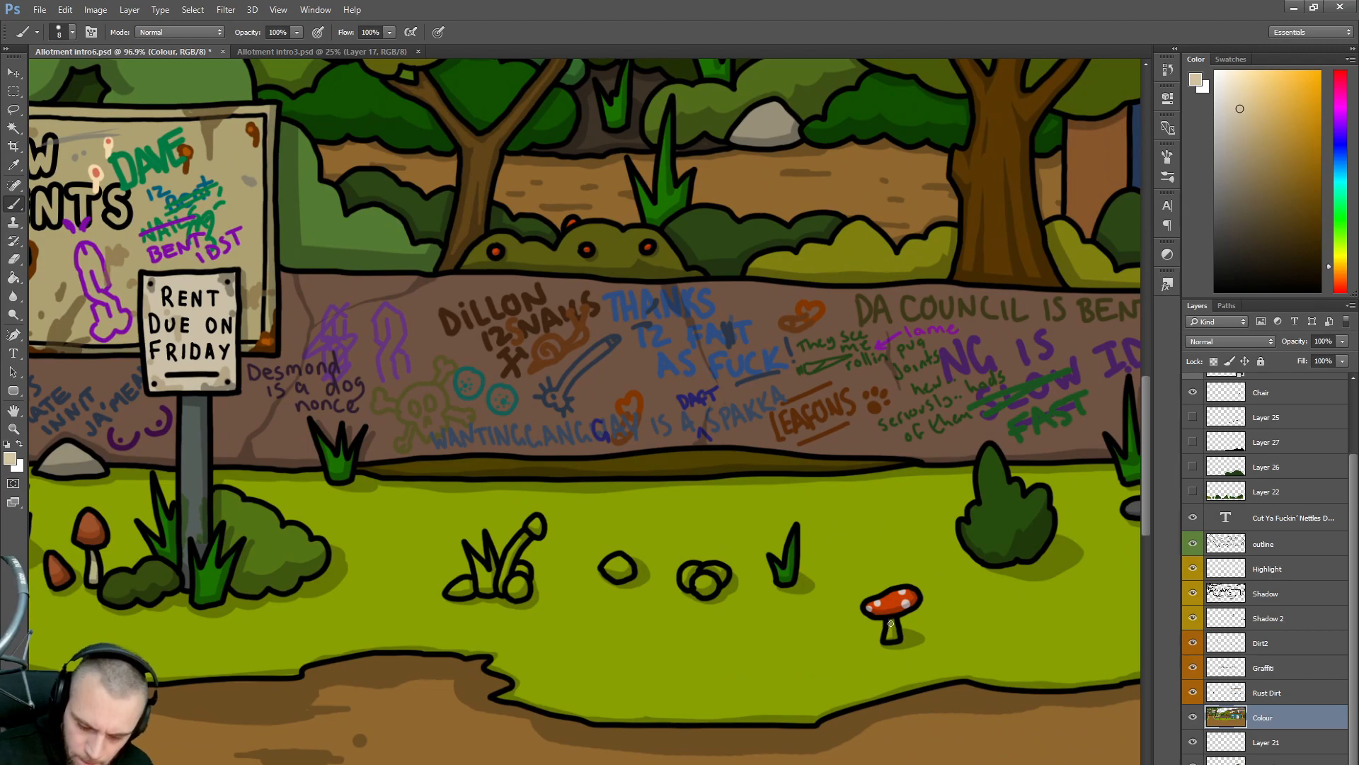
pyautogui.moveTo(890, 623); pyautogui.dragTo(894, 635)
pyautogui.moveTo(504, 577)
pyautogui.mouseDown()
pyautogui.moveTo(528, 535)
pyautogui.moveTo(507, 575)
pyautogui.mouseUp()
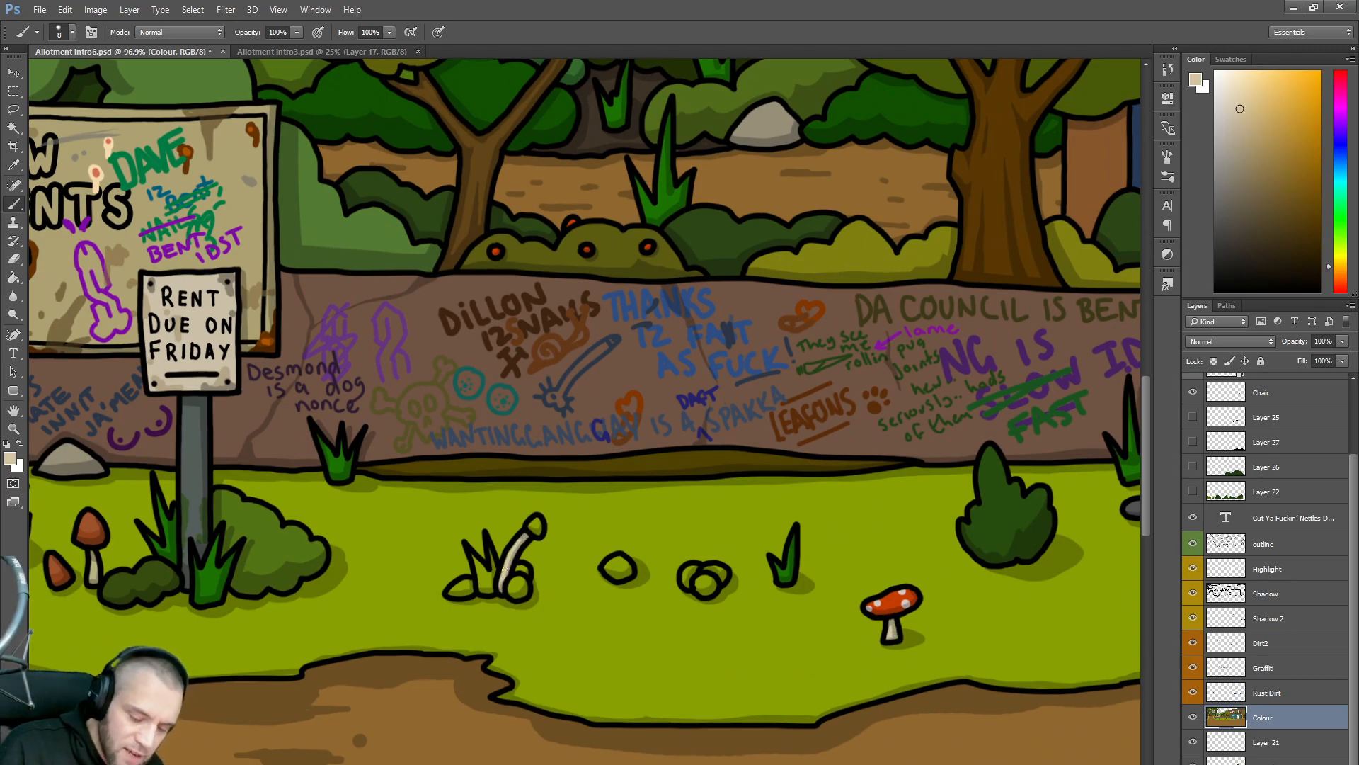
# - Pick an ochre brown and paint the curved mushroom's cap and the round cap at its base
pyautogui.click(1303, 151)
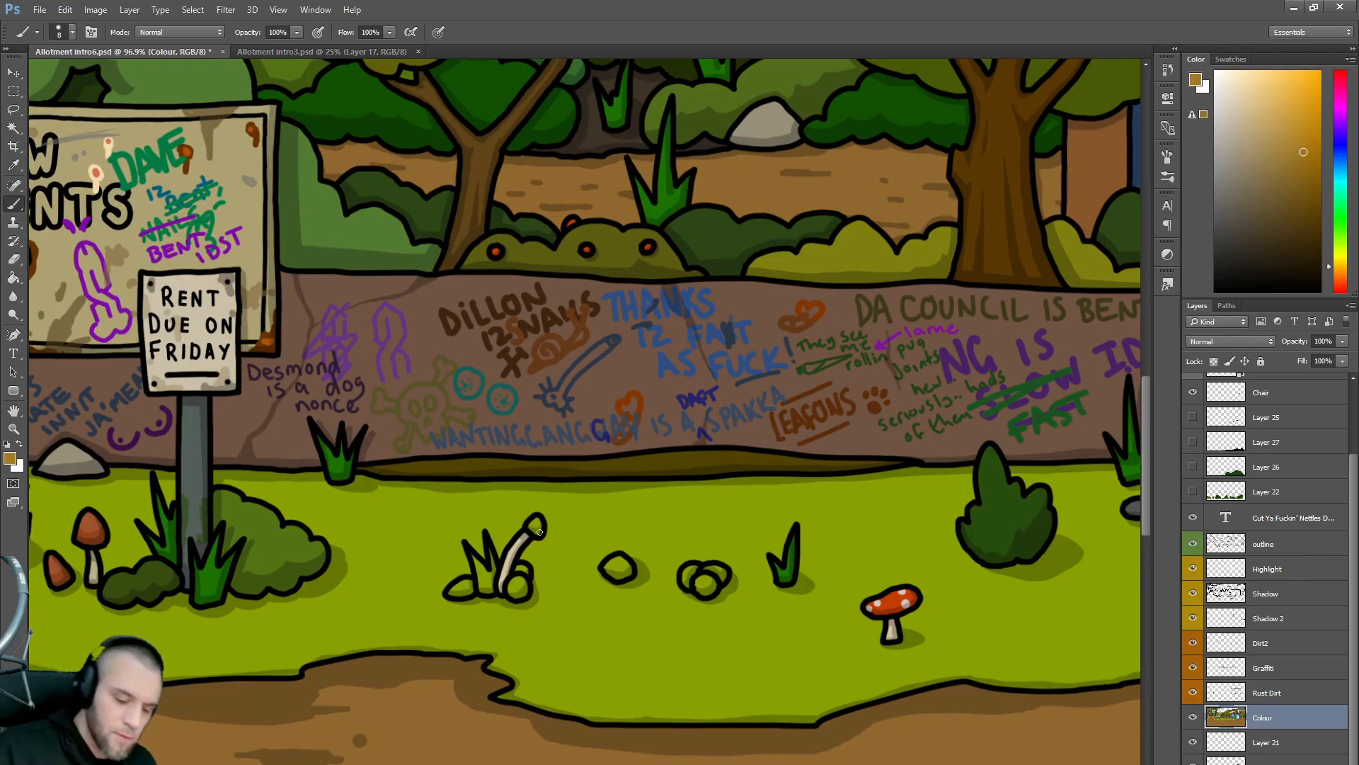
pyautogui.moveTo(512, 592); pyautogui.dragTo(519, 576)
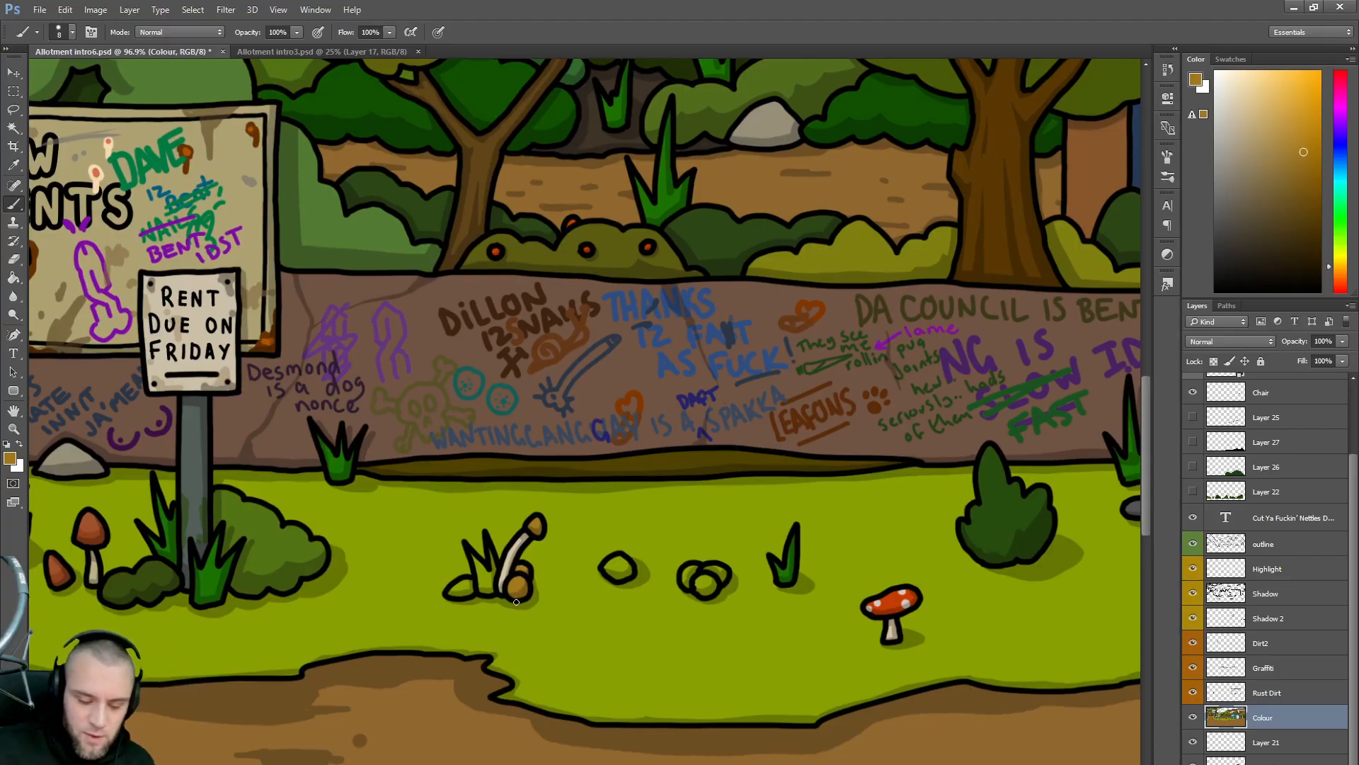
# - Finish colouring the small lawn details: the round mushroom cluster ochre, the grass beside the curved mushroom green, and the two stones grey
pyautogui.moveTo(695, 570); pyautogui.dragTo(705, 594)
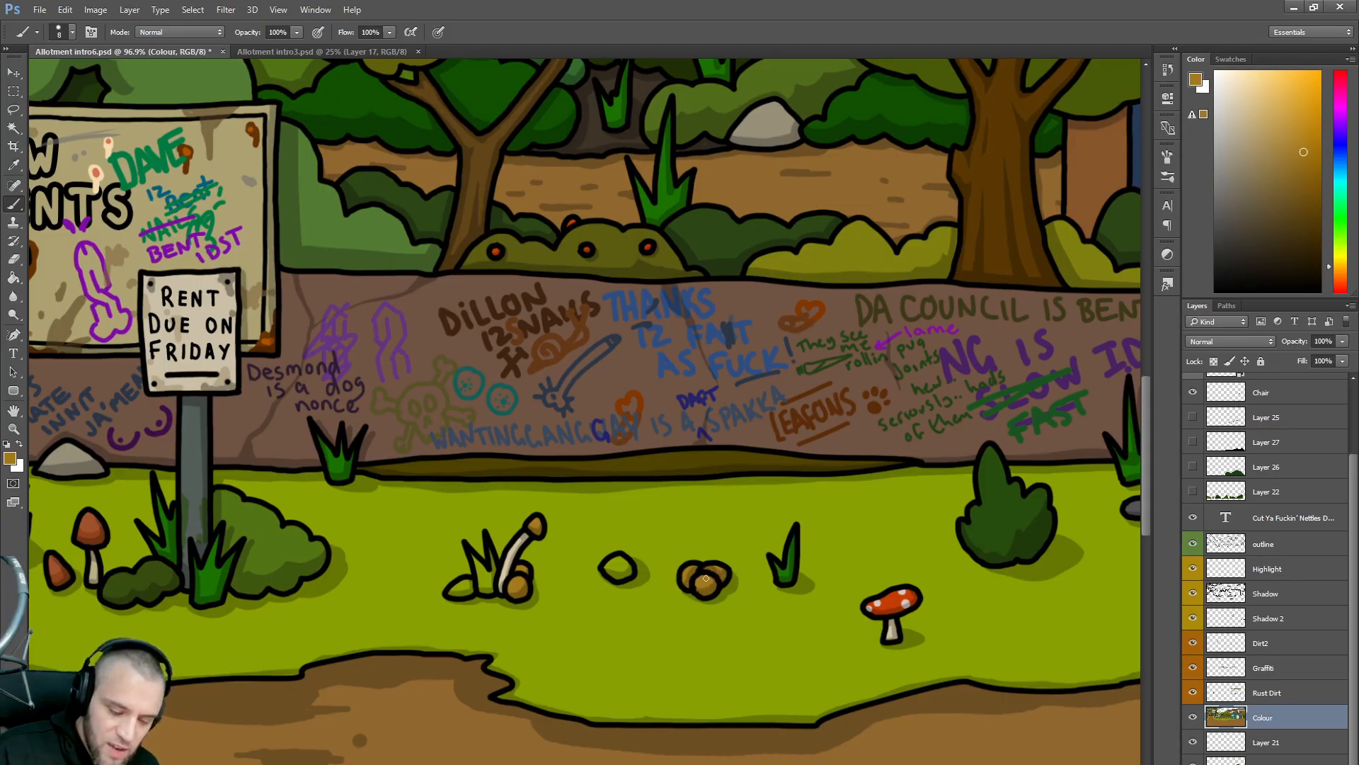
pyautogui.keyDown('alt'); pyautogui.click(203, 602); pyautogui.keyUp('alt')
pyautogui.moveTo(480, 590)
pyautogui.mouseDown()
pyautogui.moveTo(474, 559)
pyautogui.moveTo(483, 584)
pyautogui.moveTo(493, 553)
pyautogui.moveTo(486, 582)
pyautogui.mouseUp()
pyautogui.keyDown('alt'); pyautogui.click(456, 592); pyautogui.keyUp('alt')
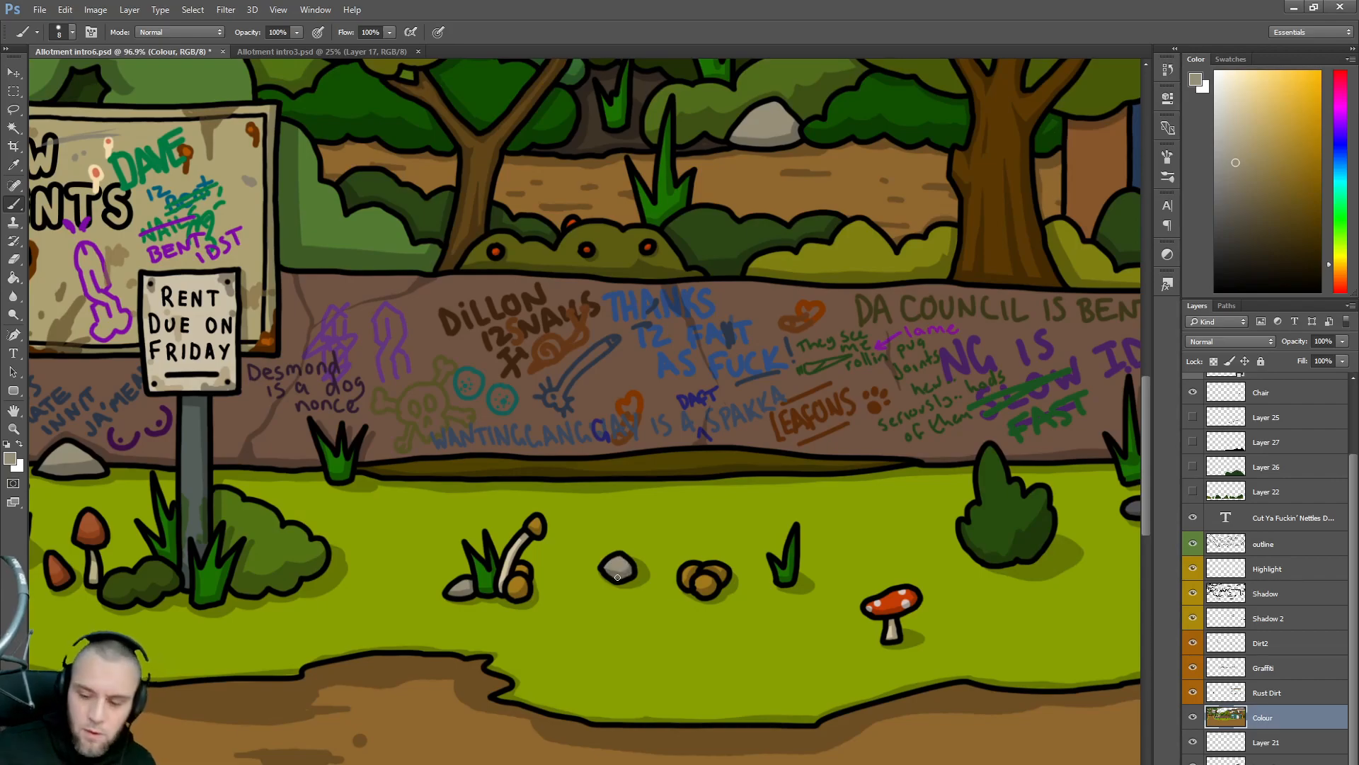
pyautogui.scroll(-5, 640, 622)
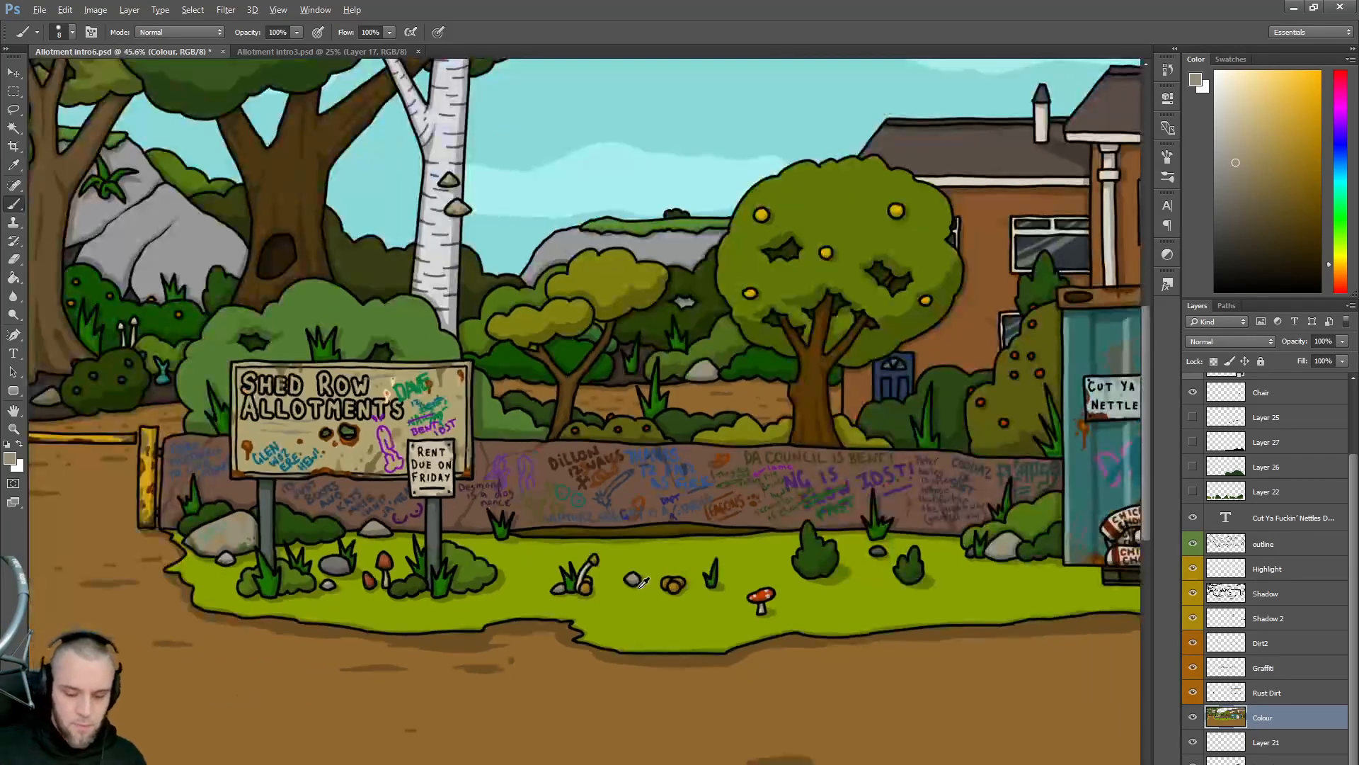
pyautogui.scroll(4, 642, 582)
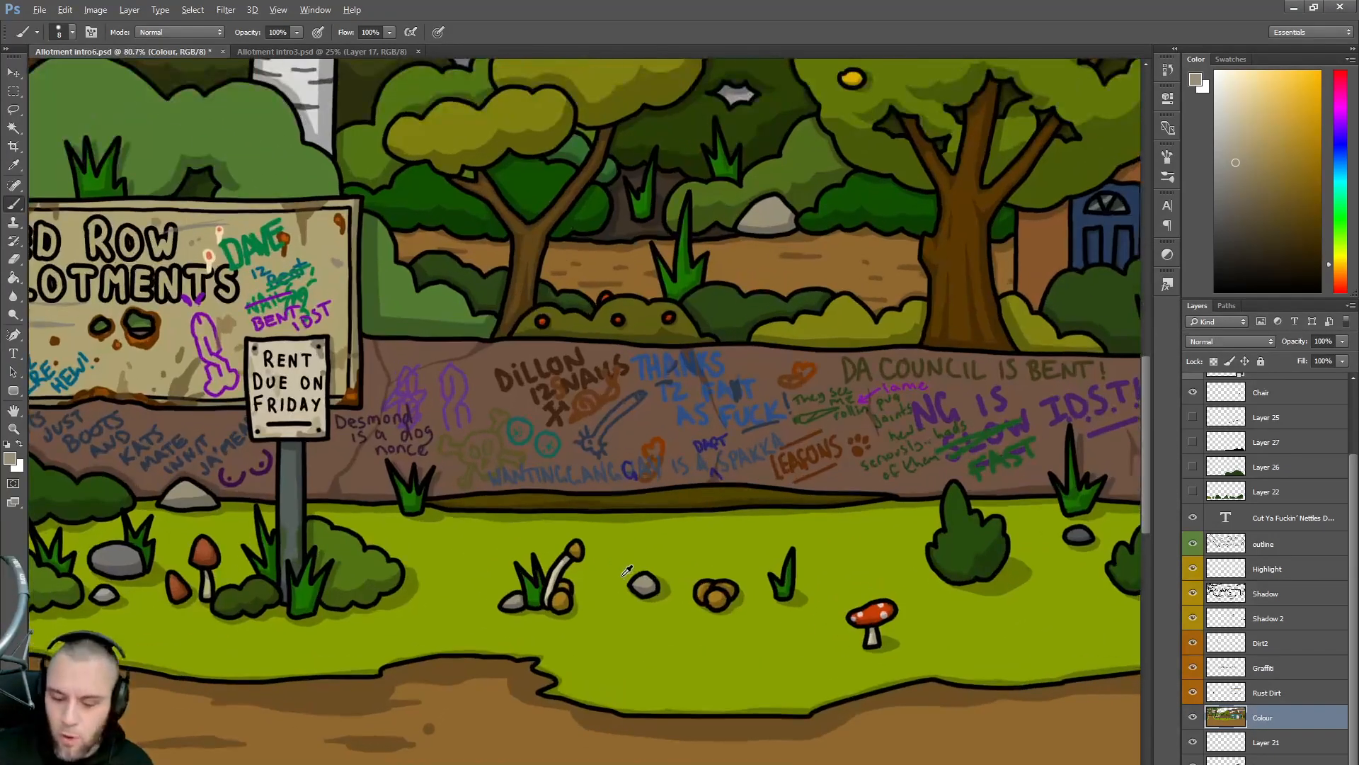
# - On the outline layer, draw two knotted bags, a flat oval dropping and a small pointed pile on the lawn in black
pyautogui.click(1263, 544)
pyautogui.press('d')
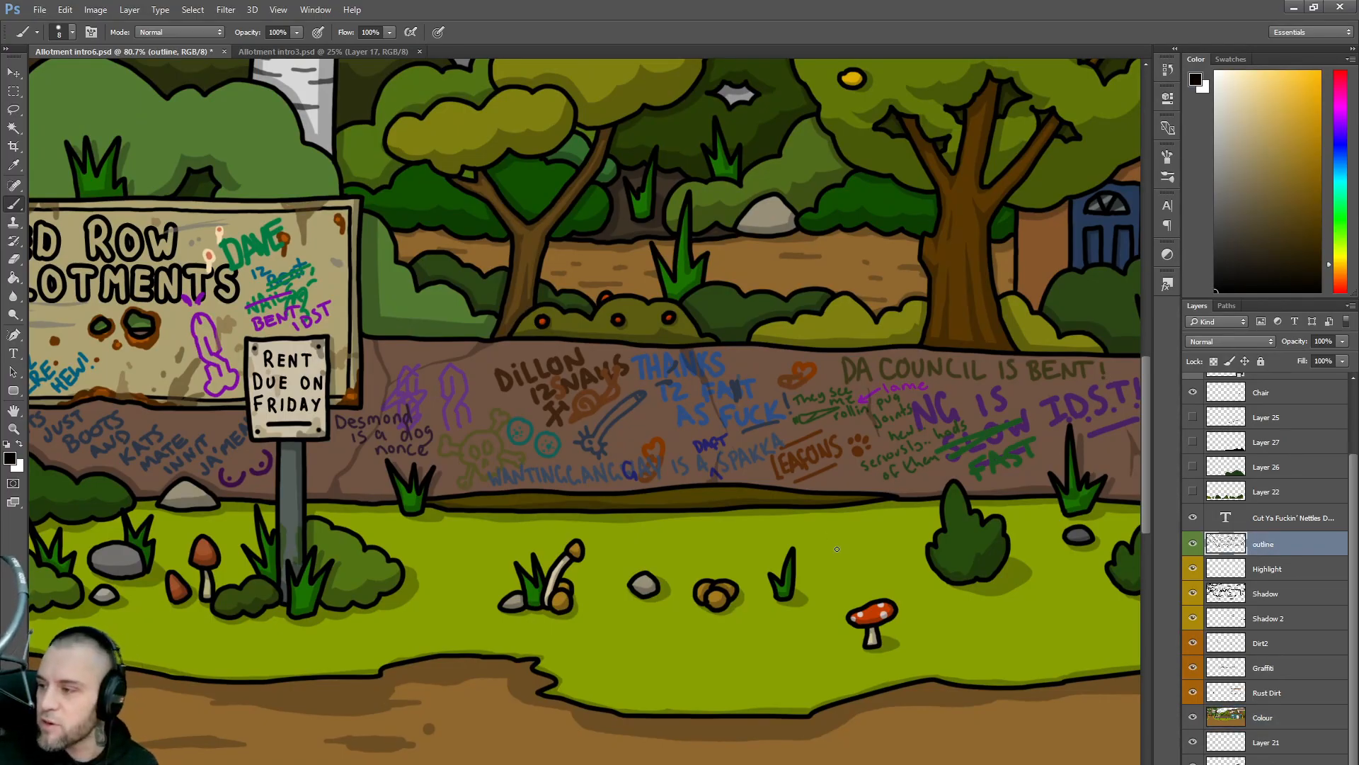
pyautogui.moveTo(838, 555)
pyautogui.mouseDown()
pyautogui.moveTo(863, 550)
pyautogui.moveTo(862, 513)
pyautogui.moveTo(835, 528)
pyautogui.moveTo(838, 552)
pyautogui.moveTo(903, 565)
pyautogui.moveTo(873, 568)
pyautogui.mouseUp()
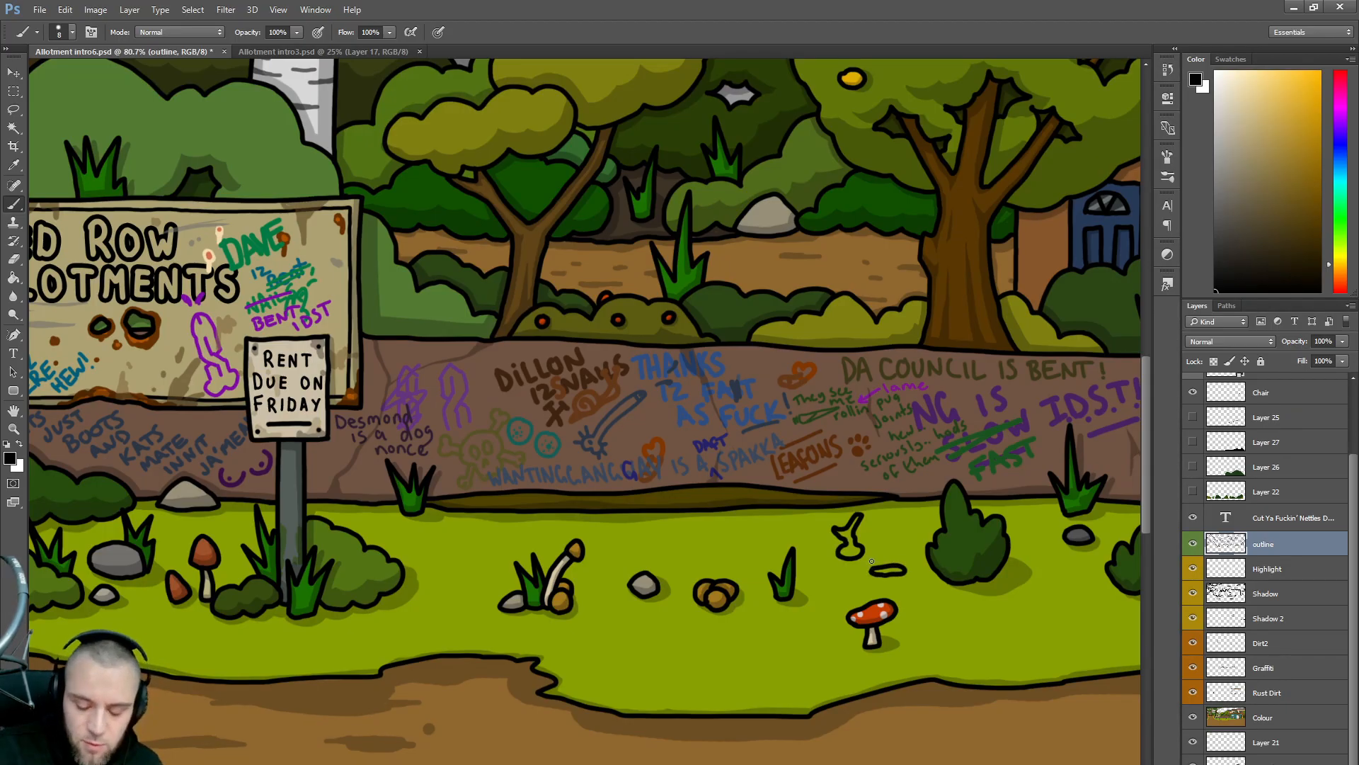
pyautogui.moveTo(756, 664)
pyautogui.mouseDown()
pyautogui.moveTo(784, 658)
pyautogui.moveTo(765, 637)
pyautogui.moveTo(754, 658)
pyautogui.mouseUp()
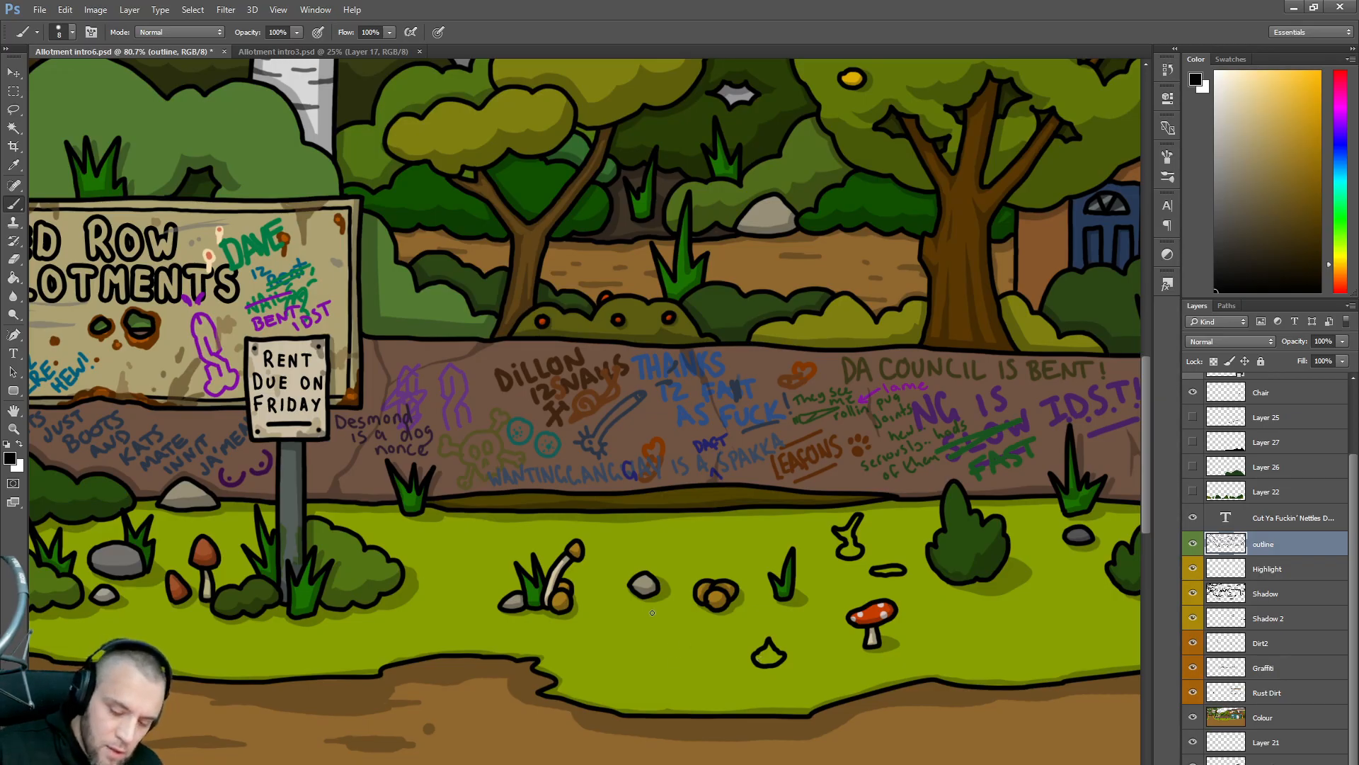
pyautogui.moveTo(685, 546)
pyautogui.mouseDown()
pyautogui.moveTo(706, 551)
pyautogui.moveTo(711, 537)
pyautogui.moveTo(668, 513)
pyautogui.moveTo(674, 529)
pyautogui.mouseUp()
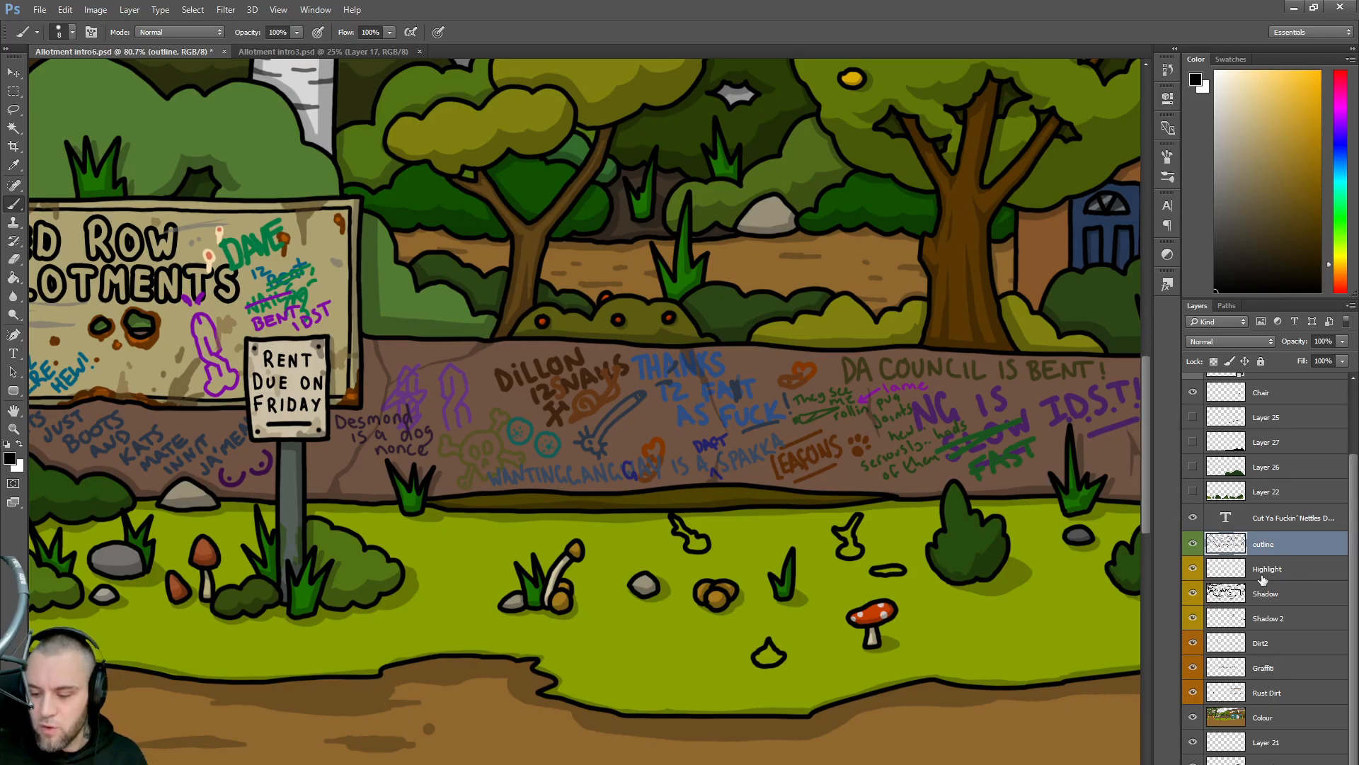
# - On the Graffiti layer, pick a dark olive brown and write a small two-line tag on the wall below the THANKS lettering
pyautogui.click(1266, 595)
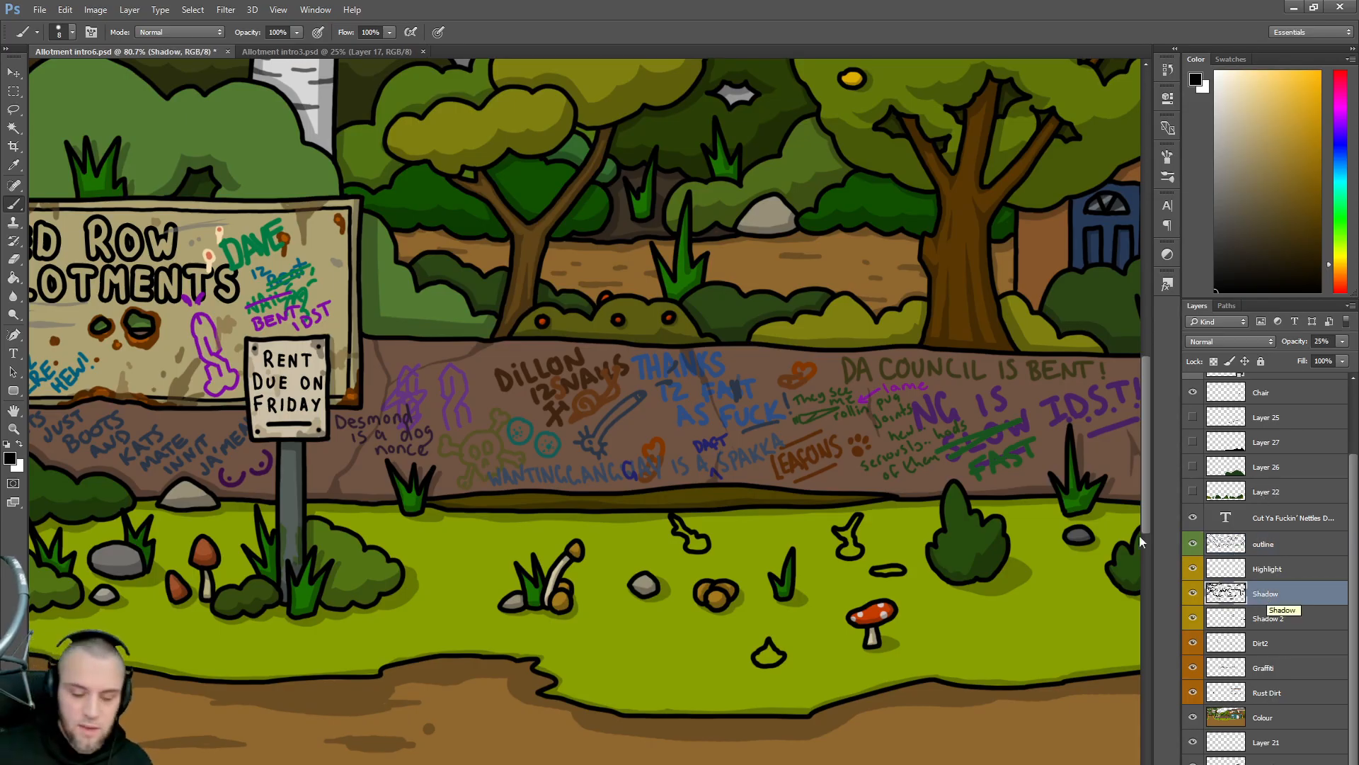
pyautogui.click(1293, 222)
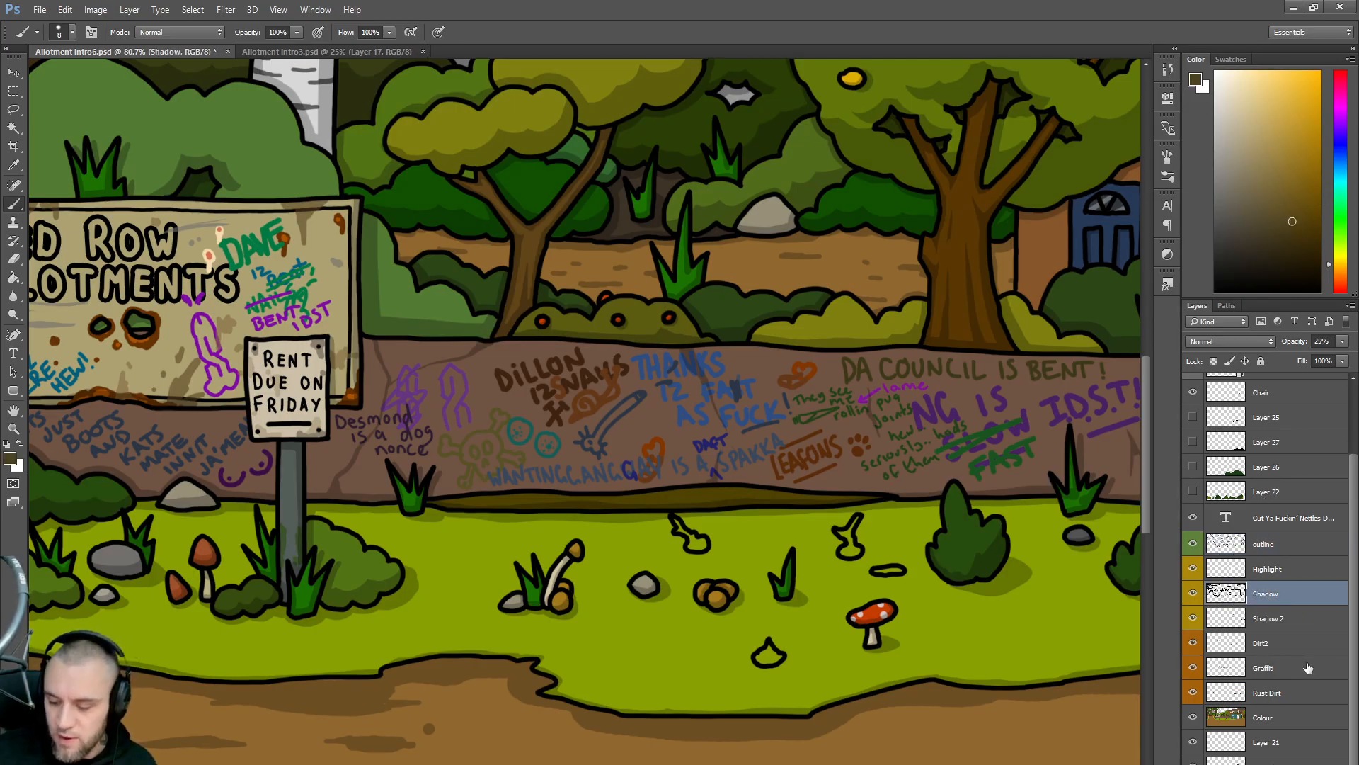
pyautogui.click(1274, 668)
pyautogui.moveTo(834, 474)
pyautogui.mouseDown()
pyautogui.moveTo(840, 484)
pyautogui.moveTo(842, 473)
pyautogui.mouseUp()
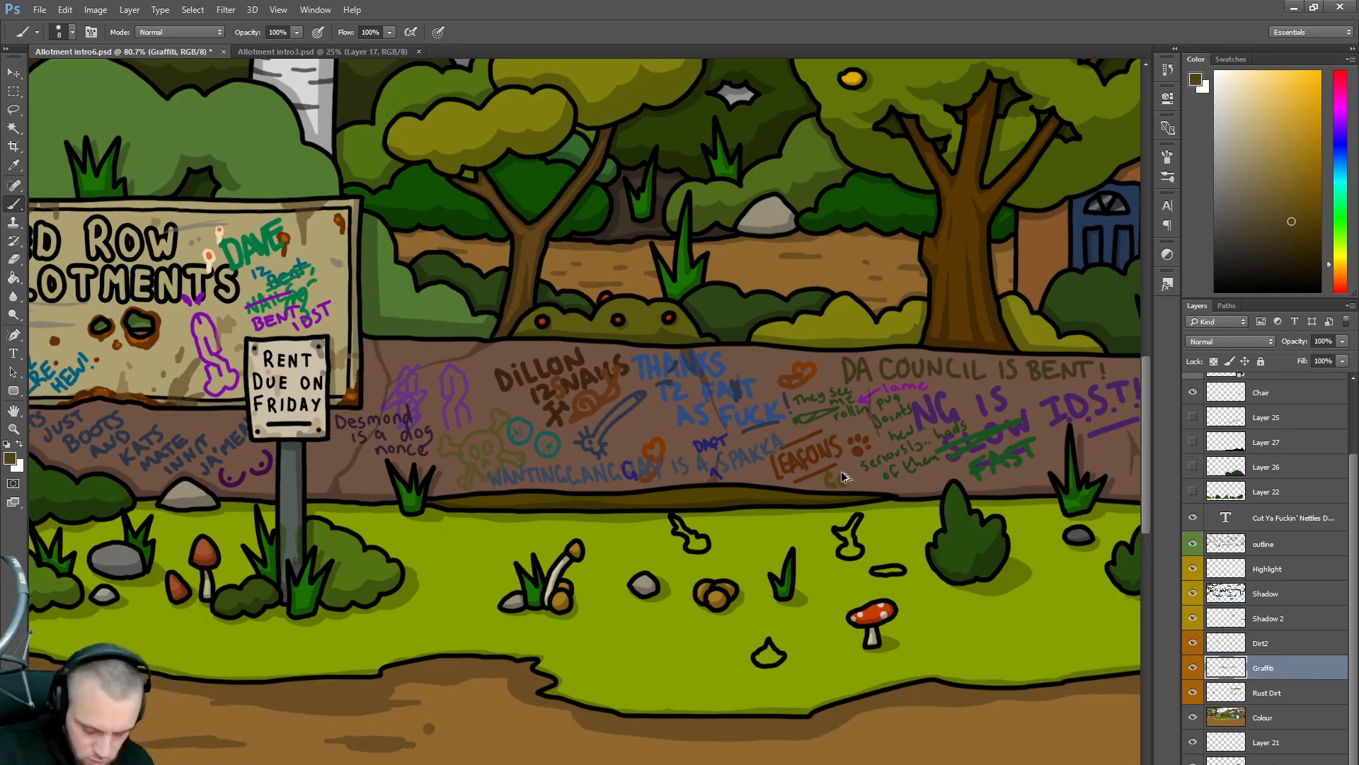
pyautogui.hotkey('ctrl', 'alt', 'z')
pyautogui.hotkey('ctrl', 'alt', 'z')
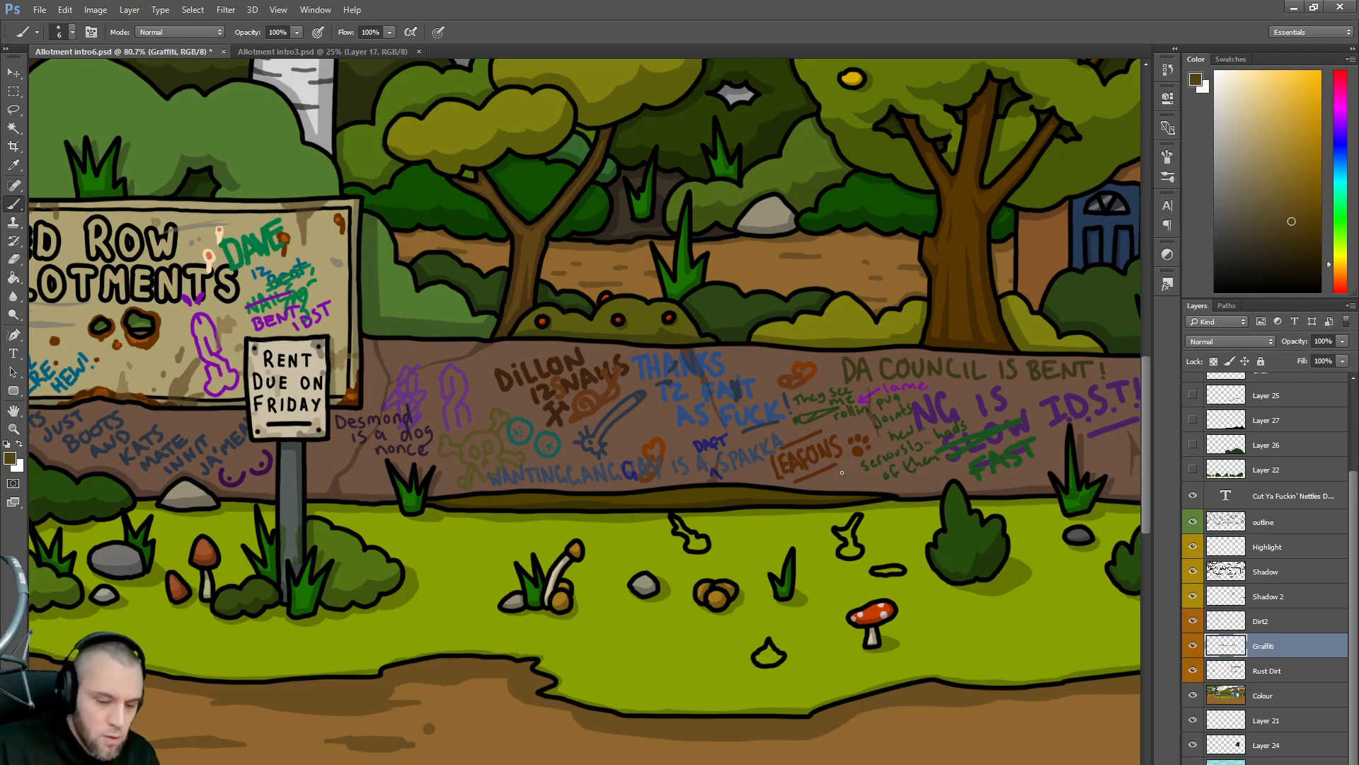
pyautogui.moveTo(613, 433)
pyautogui.mouseDown()
pyautogui.moveTo(617, 444)
pyautogui.moveTo(626, 423)
pyautogui.moveTo(623, 453)
pyautogui.moveTo(693, 410)
pyautogui.mouseUp()
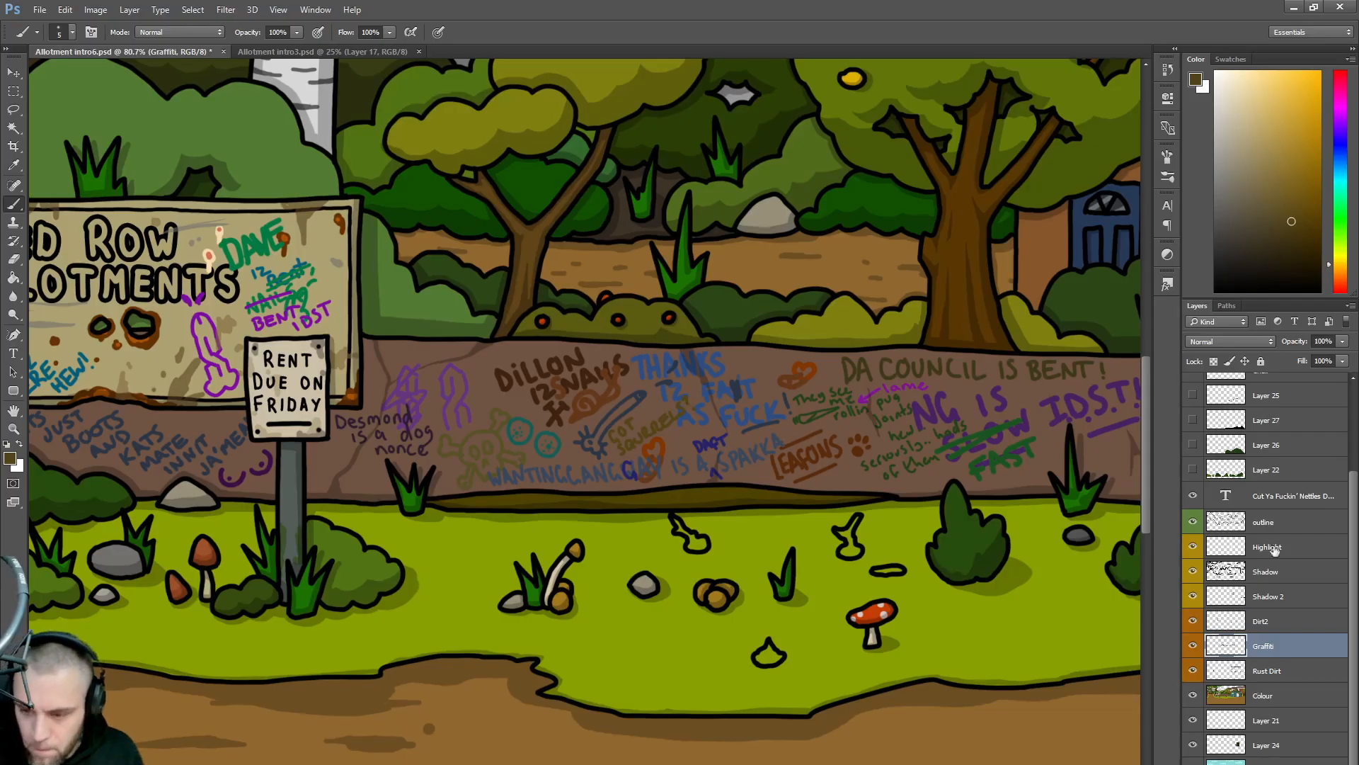
# - On the Shadow layer, shade the two knotted bags, the flat dropping and the pointed pile in black, including their cast shadows on the grass
pyautogui.click(1265, 566)
pyautogui.press('d')
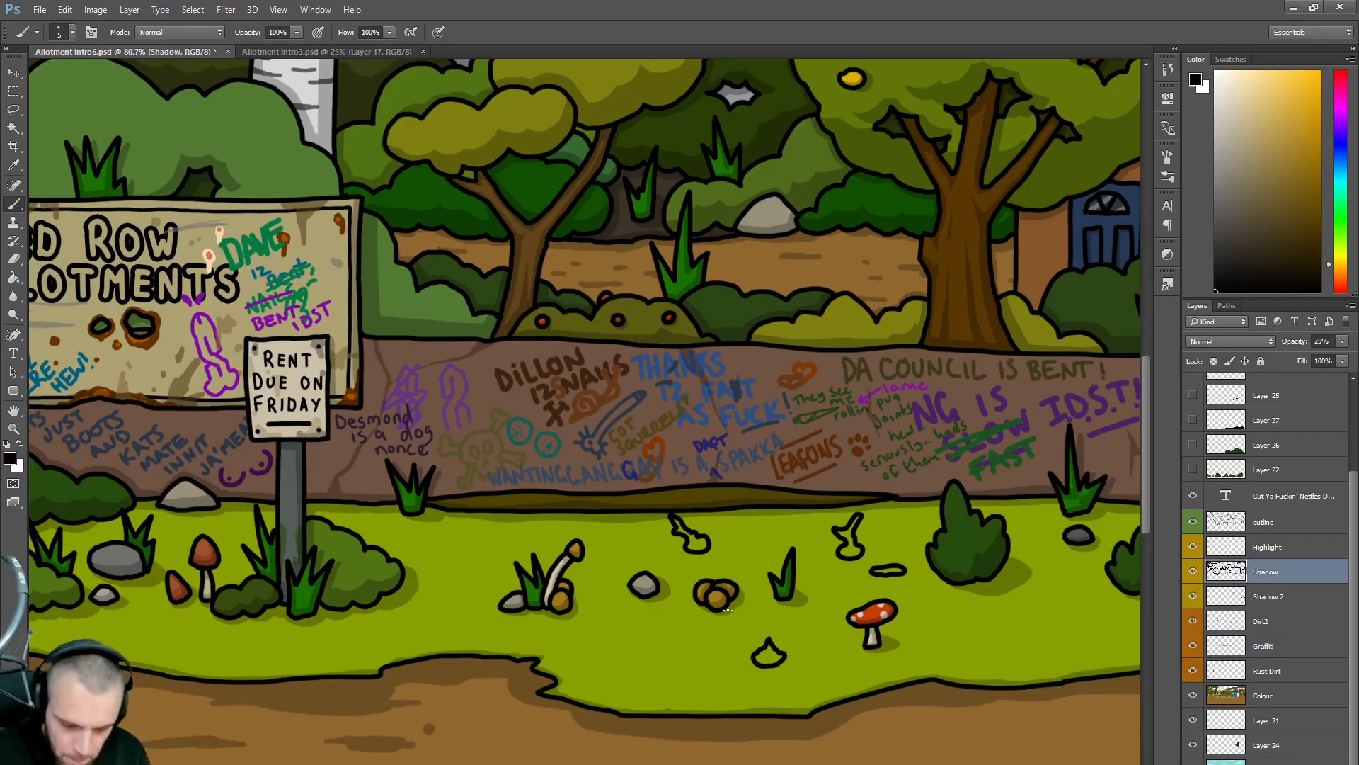
pyautogui.press(']')
pyautogui.moveTo(689, 550)
pyautogui.mouseDown()
pyautogui.moveTo(711, 538)
pyautogui.moveTo(689, 519)
pyautogui.mouseUp()
pyautogui.moveTo(849, 537)
pyautogui.mouseDown()
pyautogui.moveTo(873, 551)
pyautogui.moveTo(844, 558)
pyautogui.moveTo(909, 571)
pyautogui.mouseUp()
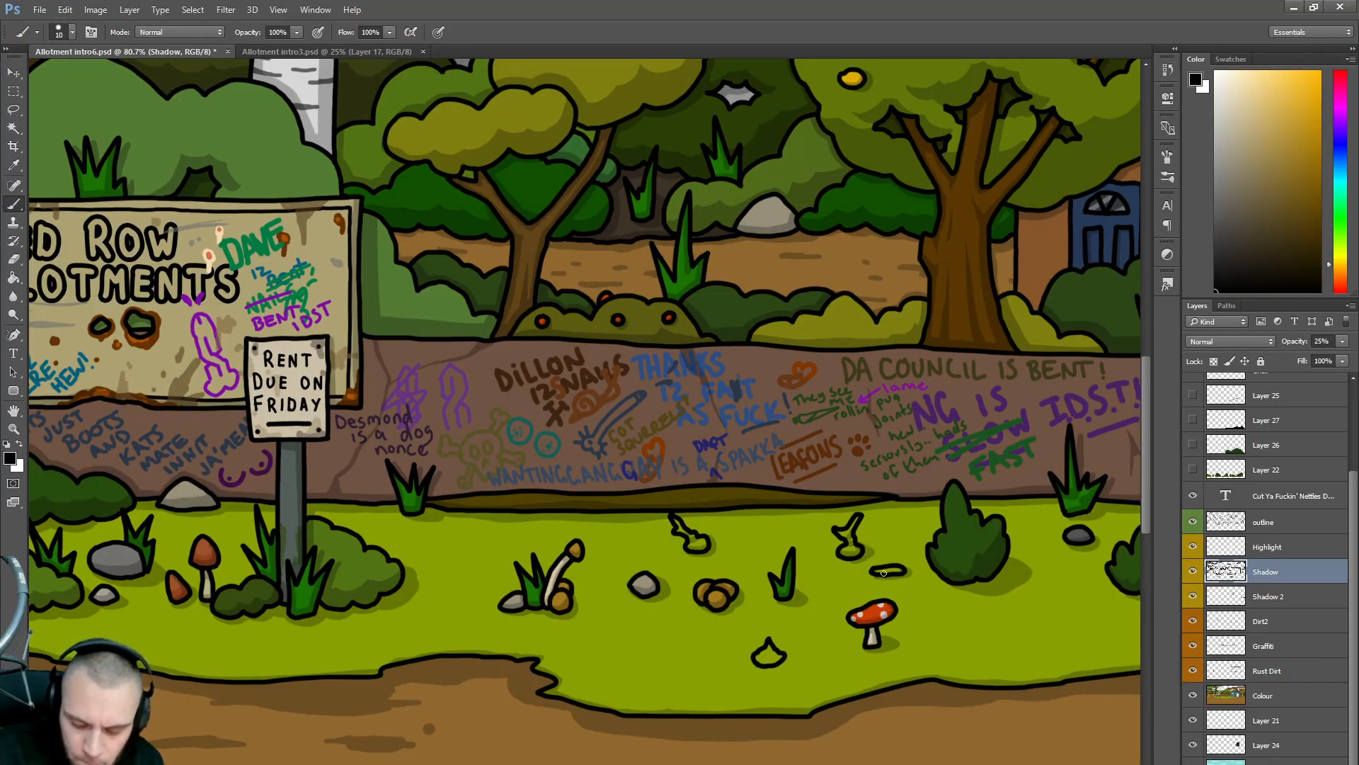
pyautogui.moveTo(762, 667)
pyautogui.mouseDown()
pyautogui.moveTo(791, 663)
pyautogui.moveTo(761, 663)
pyautogui.moveTo(771, 655)
pyautogui.mouseUp()
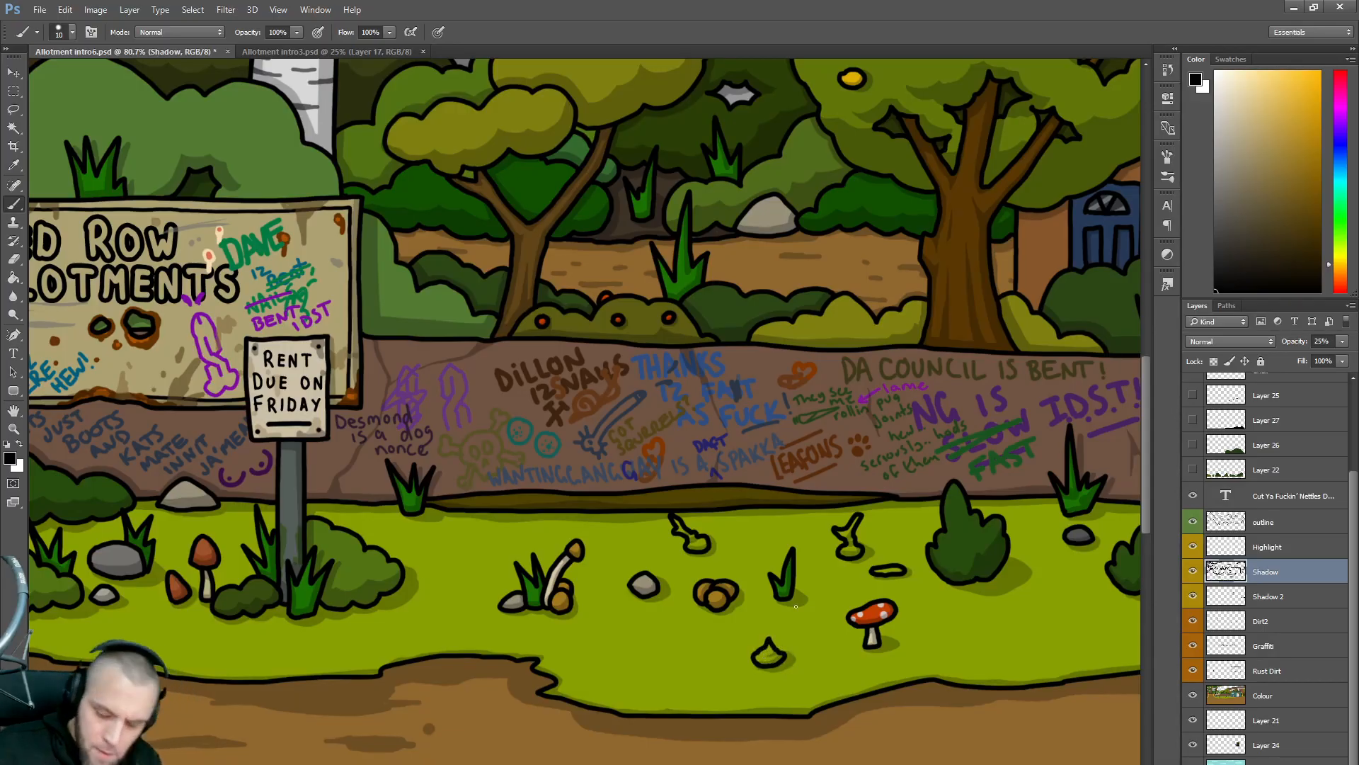
pyautogui.moveTo(755, 667); pyautogui.dragTo(791, 660)
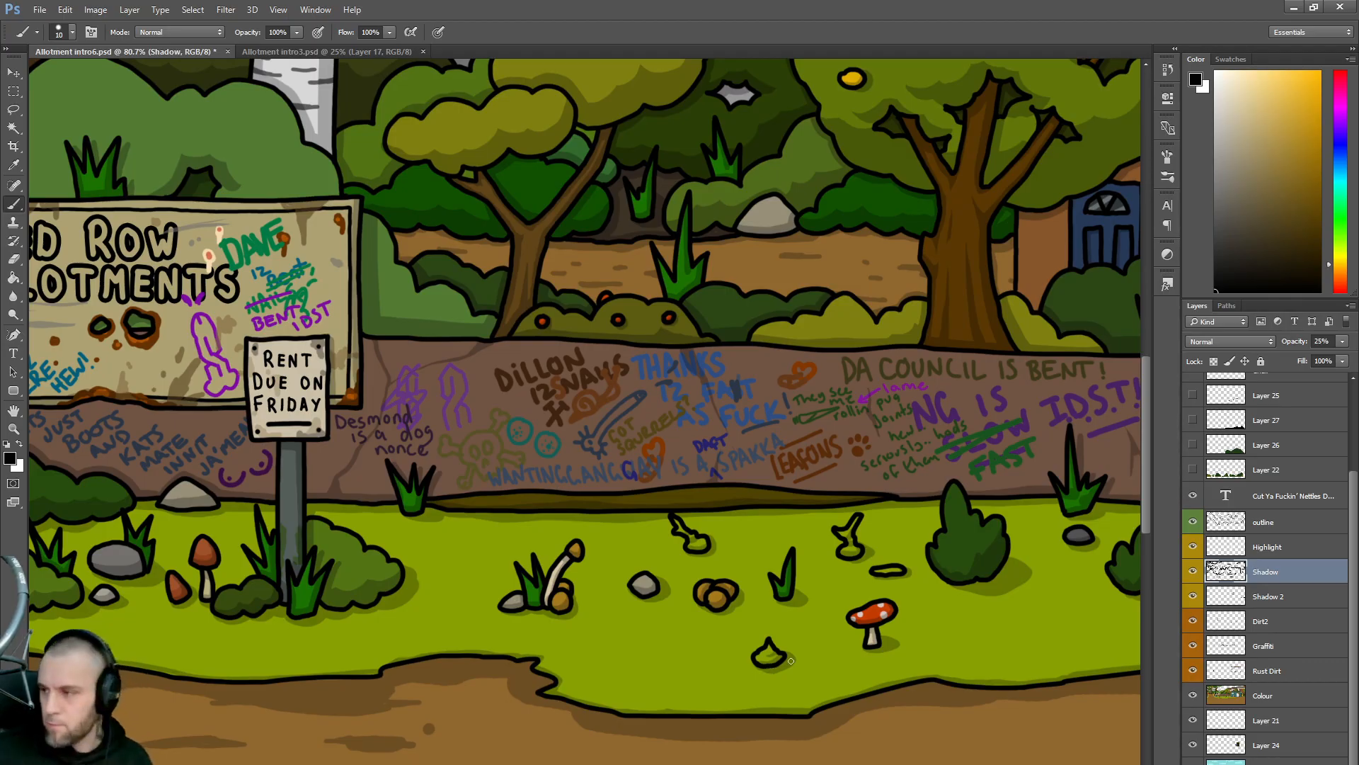
# - Pick a dark brown and fill the flat dropping and the pointed pile on the Colour layer
pyautogui.moveTo(1308, 235); pyautogui.dragTo(1327, 226)
pyautogui.click(1269, 697)
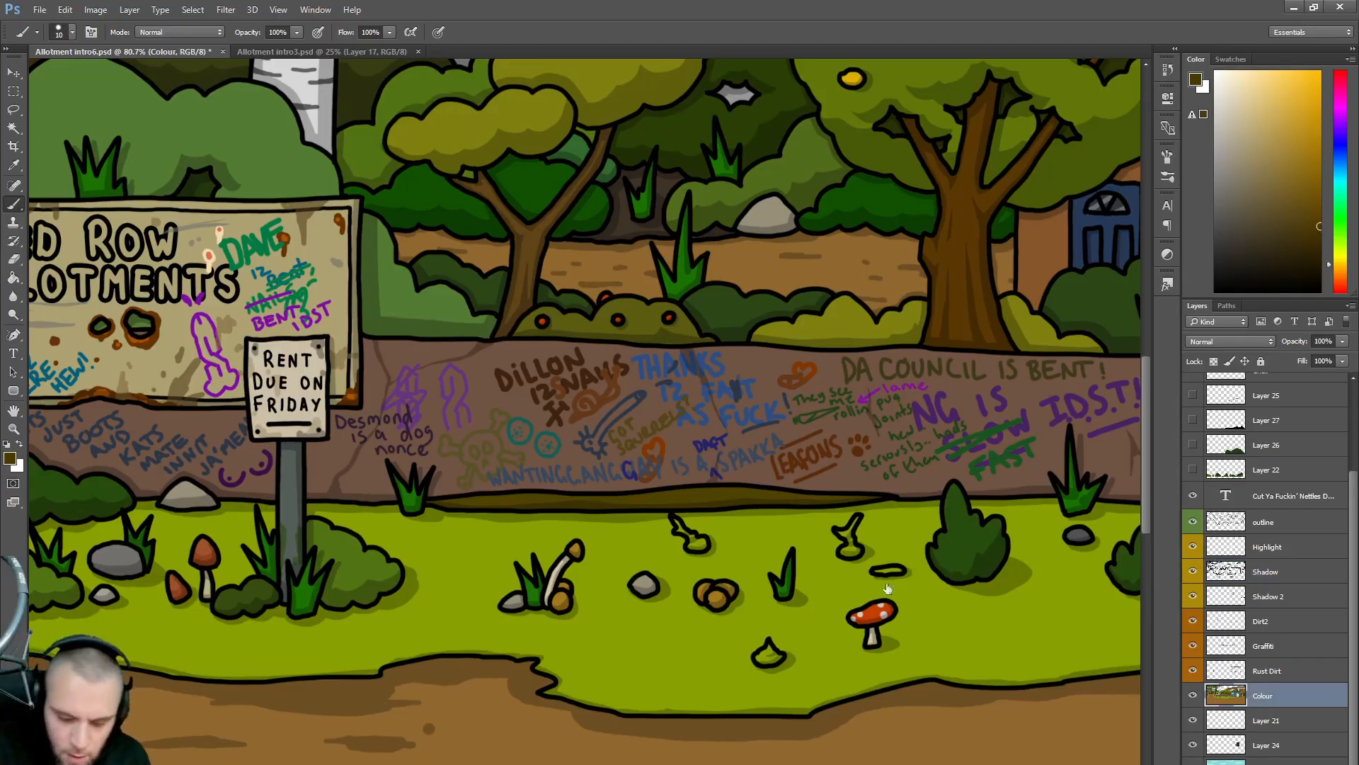
pyautogui.moveTo(876, 571); pyautogui.dragTo(897, 570)
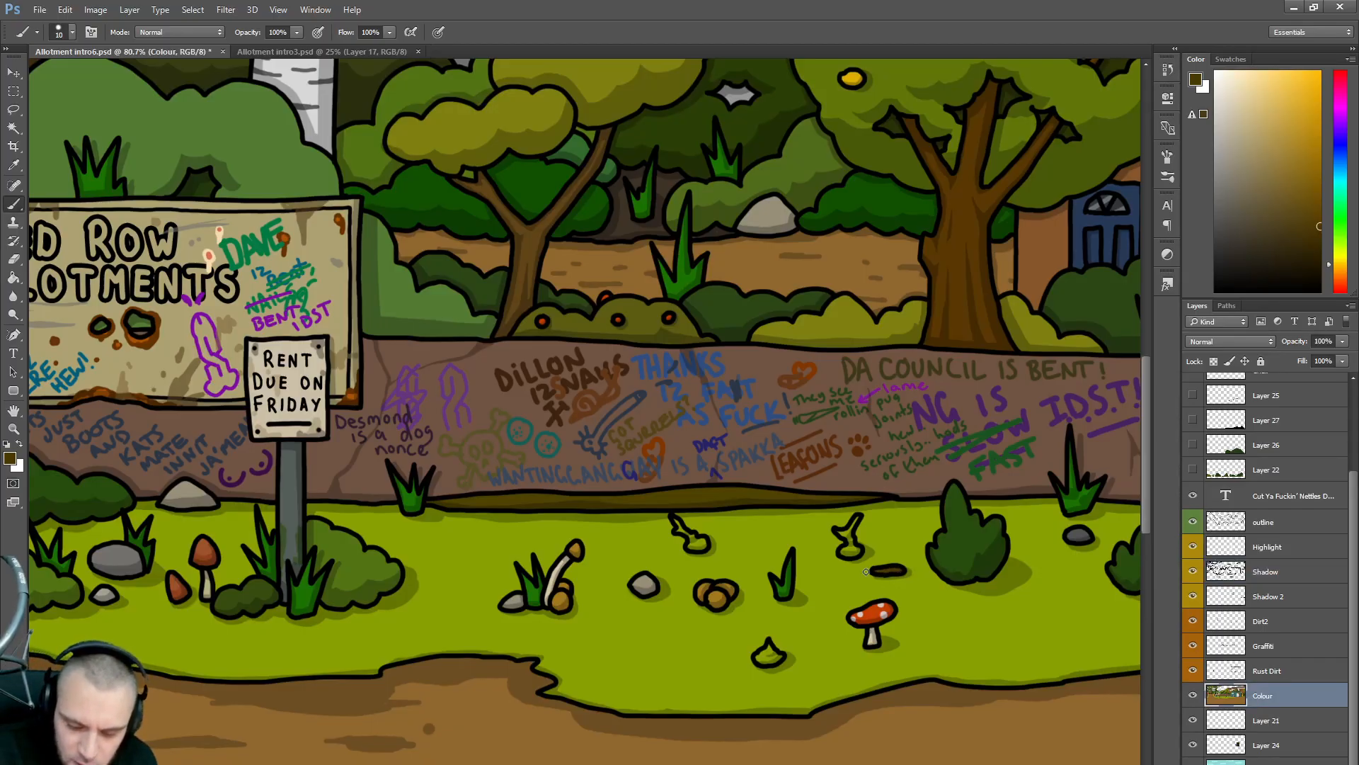
pyautogui.moveTo(760, 657)
pyautogui.mouseDown()
pyautogui.moveTo(772, 649)
pyautogui.moveTo(764, 660)
pyautogui.mouseUp()
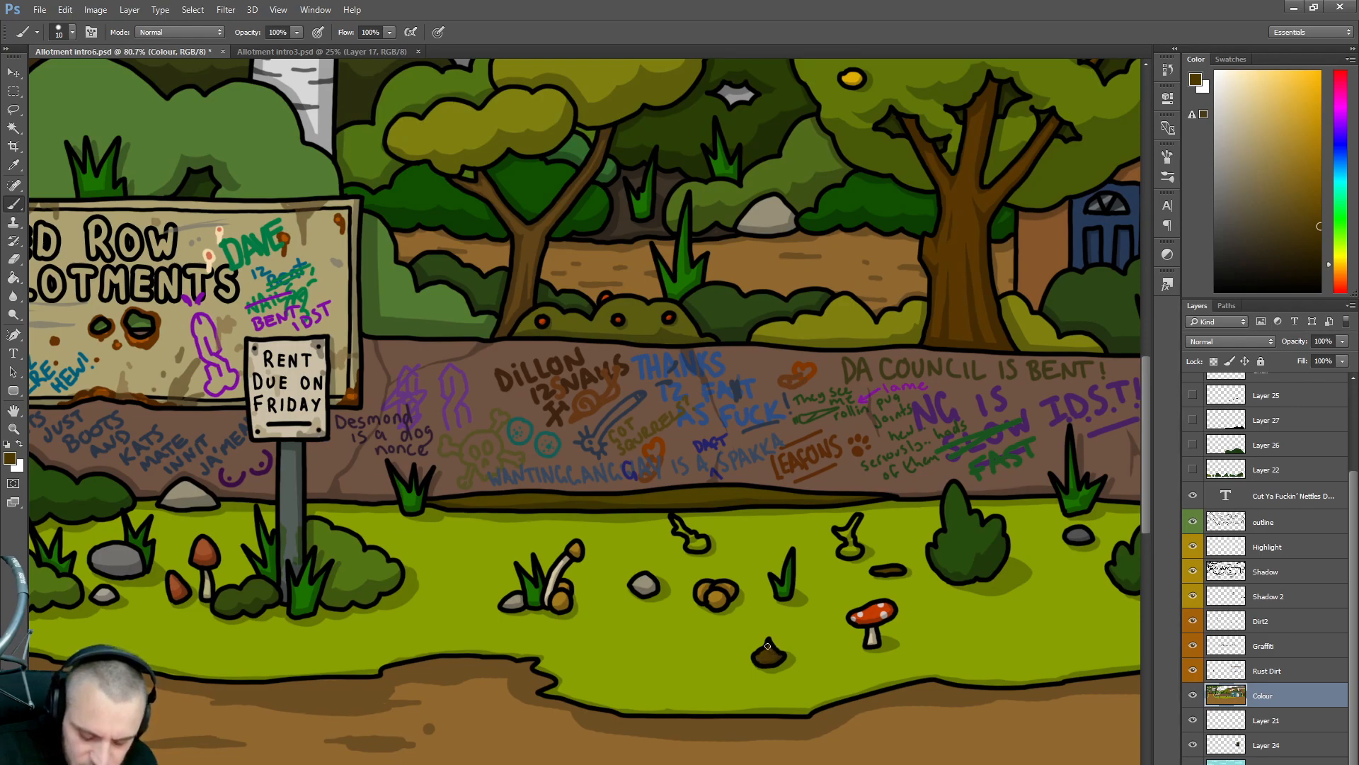
# - Paint the two knotted bags on the lawn with the turquoise sampled from the matching bag behind the gate
pyautogui.click(1340, 232)
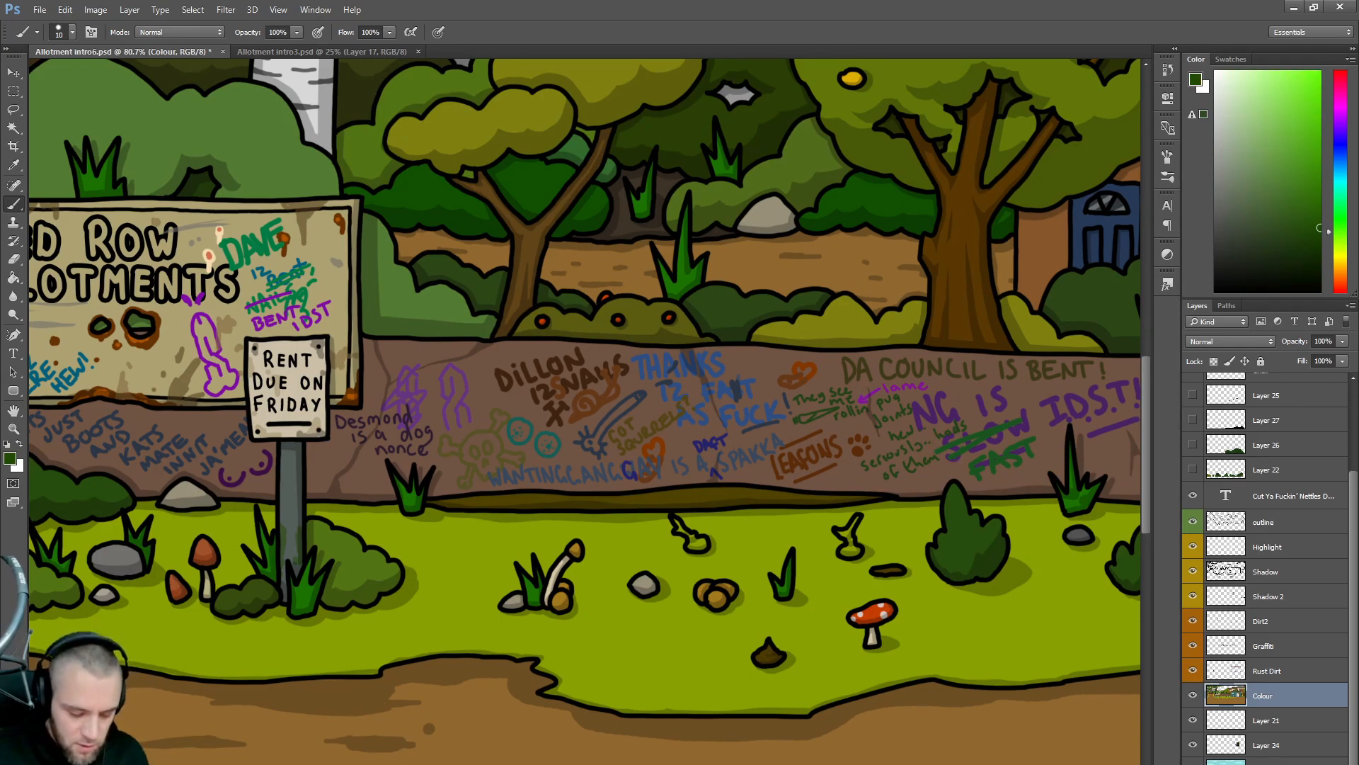
pyautogui.hscroll(-13, 585, 410)
pyautogui.hscroll(1, 585, 411)
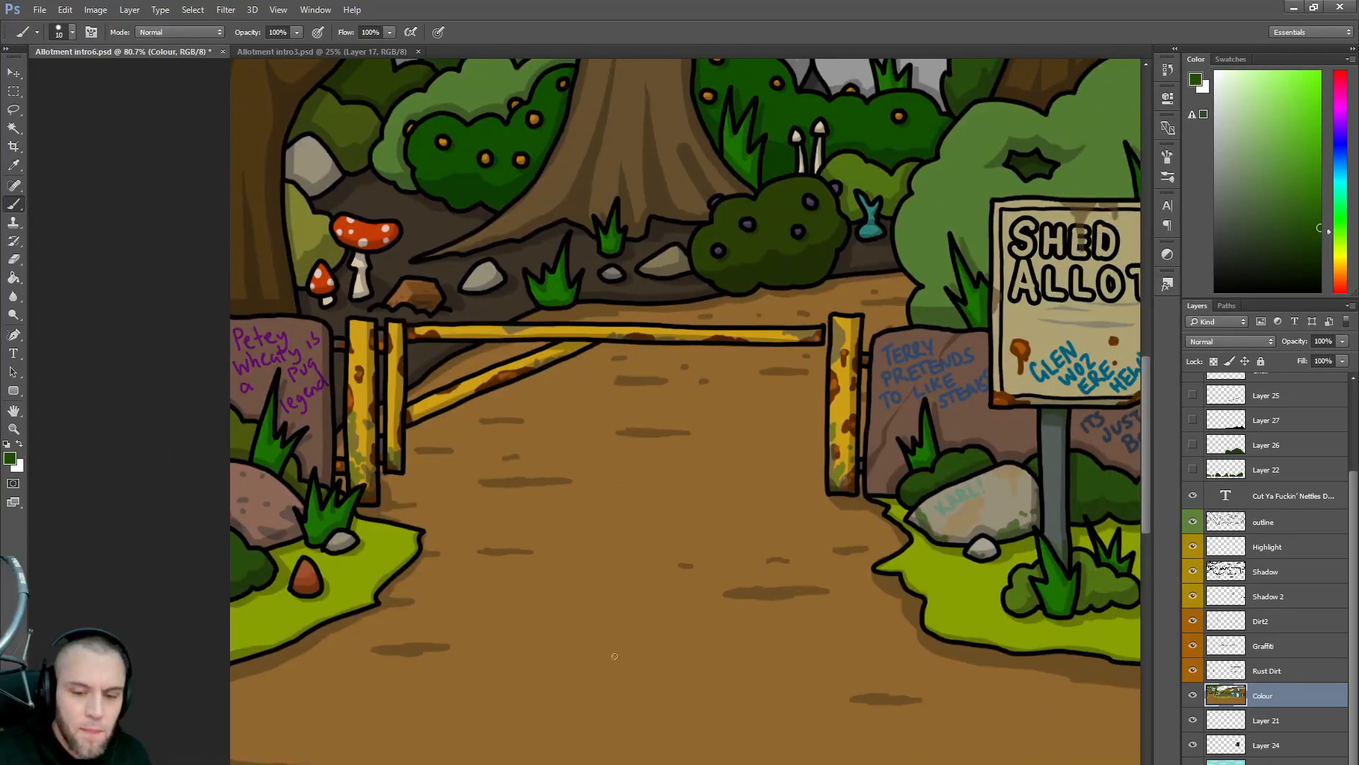
pyautogui.keyDown('alt'); pyautogui.click(868, 230); pyautogui.keyUp('alt')
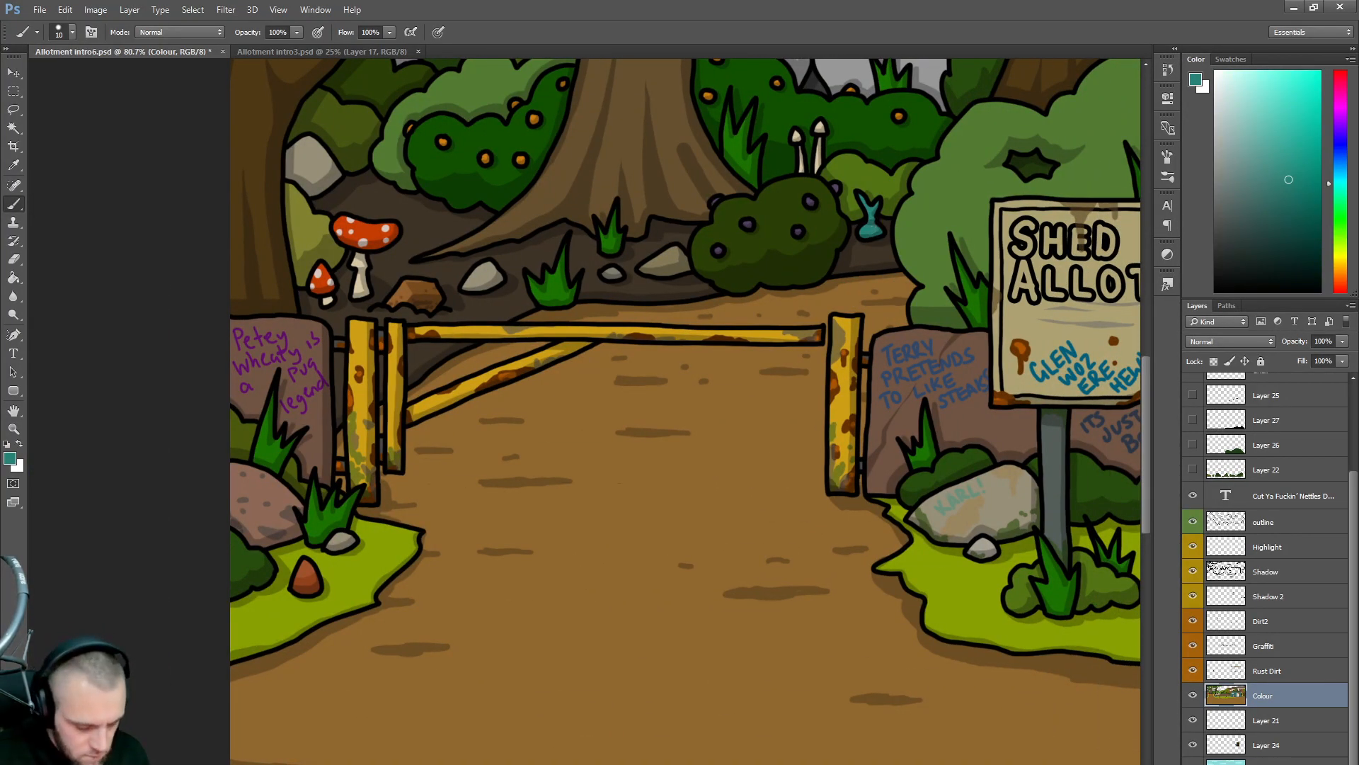
pyautogui.hscroll(10, 584, 410)
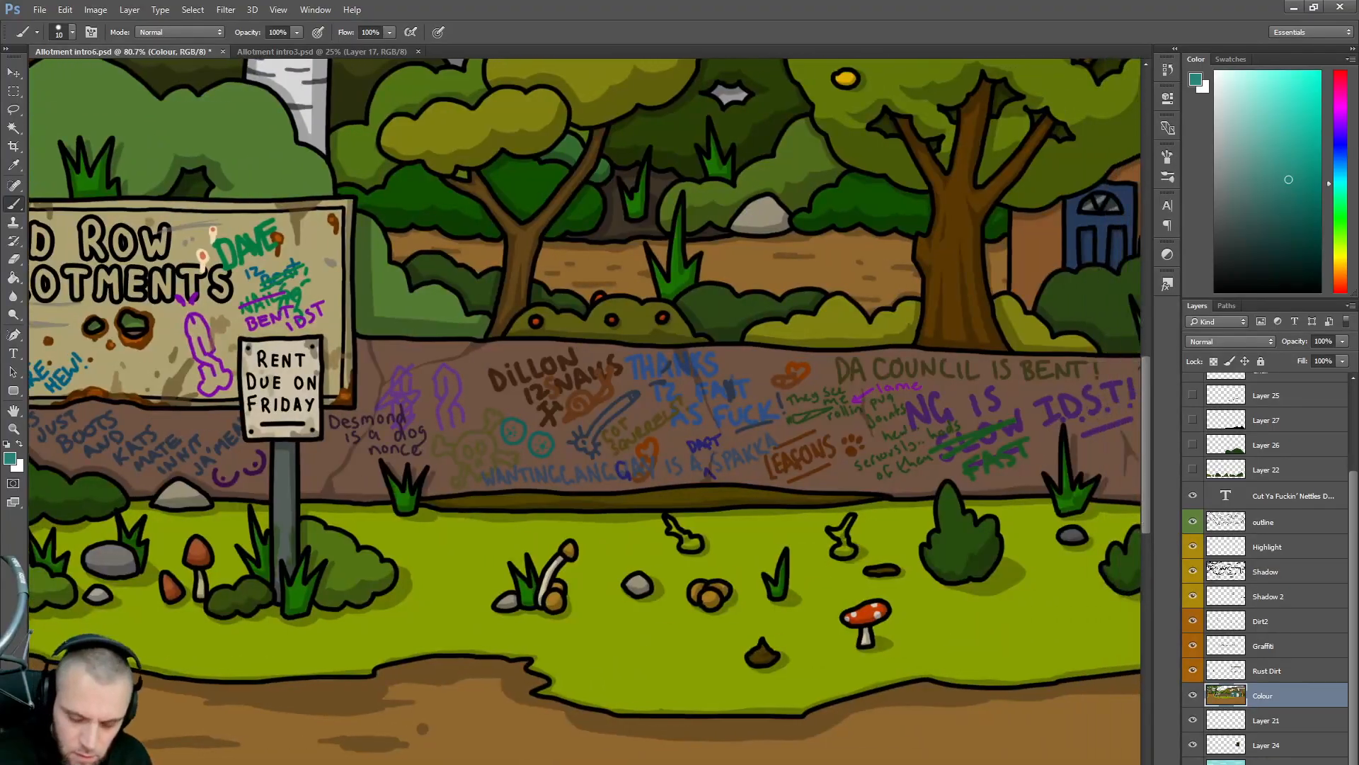
pyautogui.moveTo(841, 535); pyautogui.dragTo(847, 553)
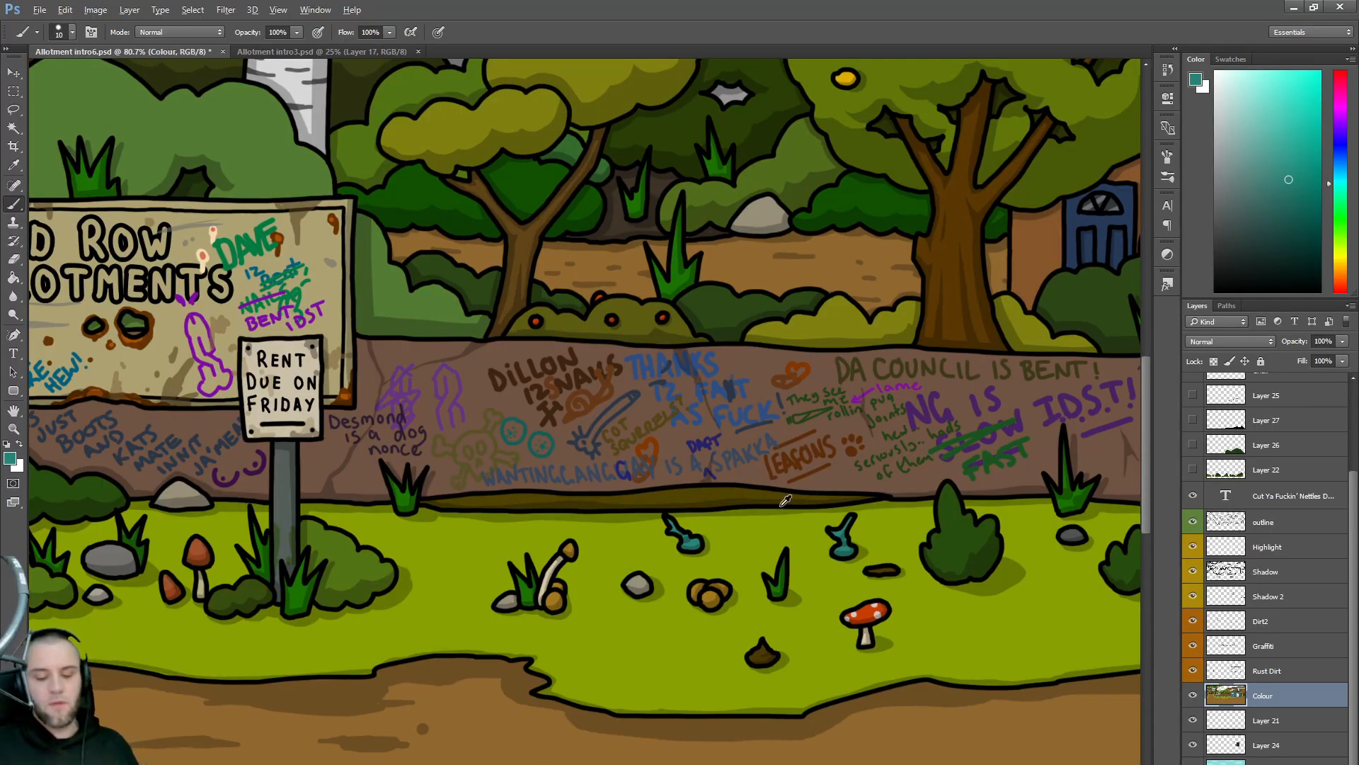
# - Review the whole allotment scene from the gate to the container and the yellow door for areas still needing detail
pyautogui.hotkey('ctrl', '0')
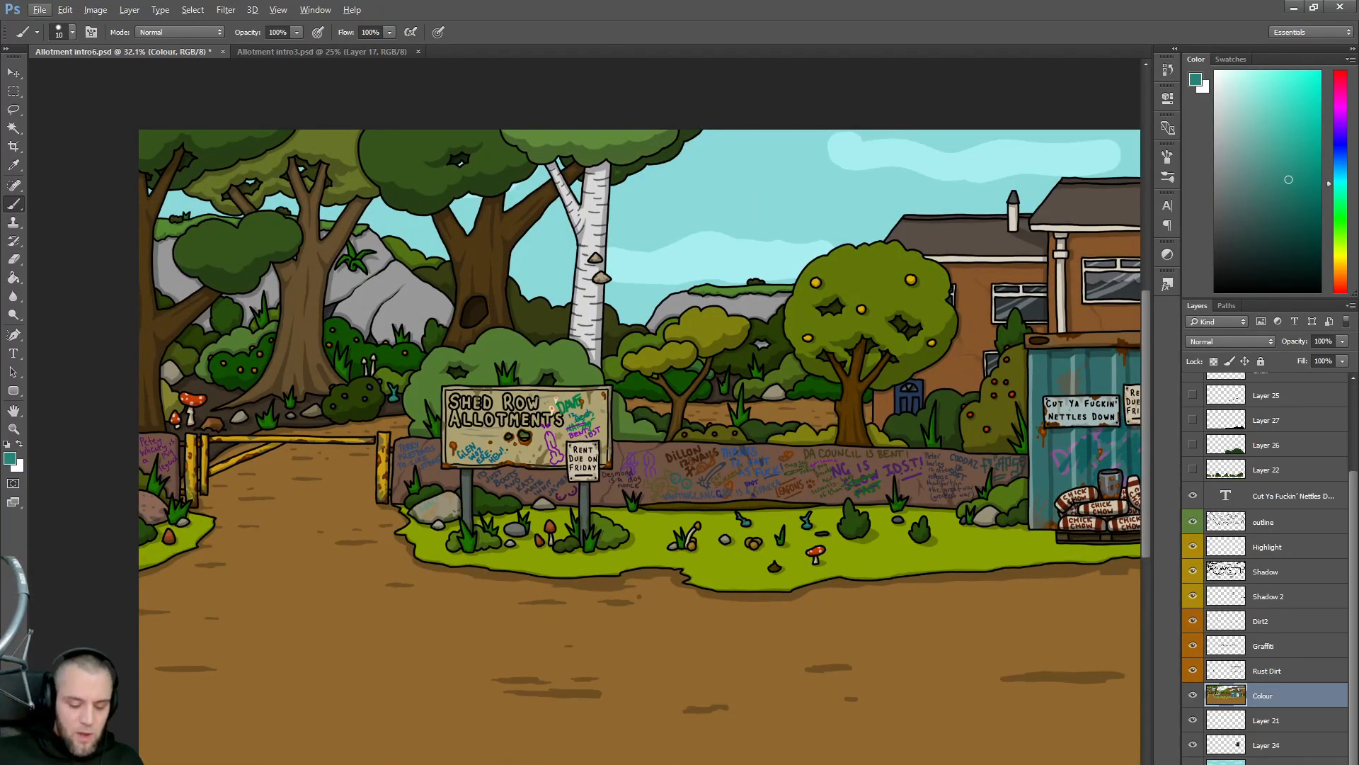
pyautogui.hscroll(10, 584, 411)
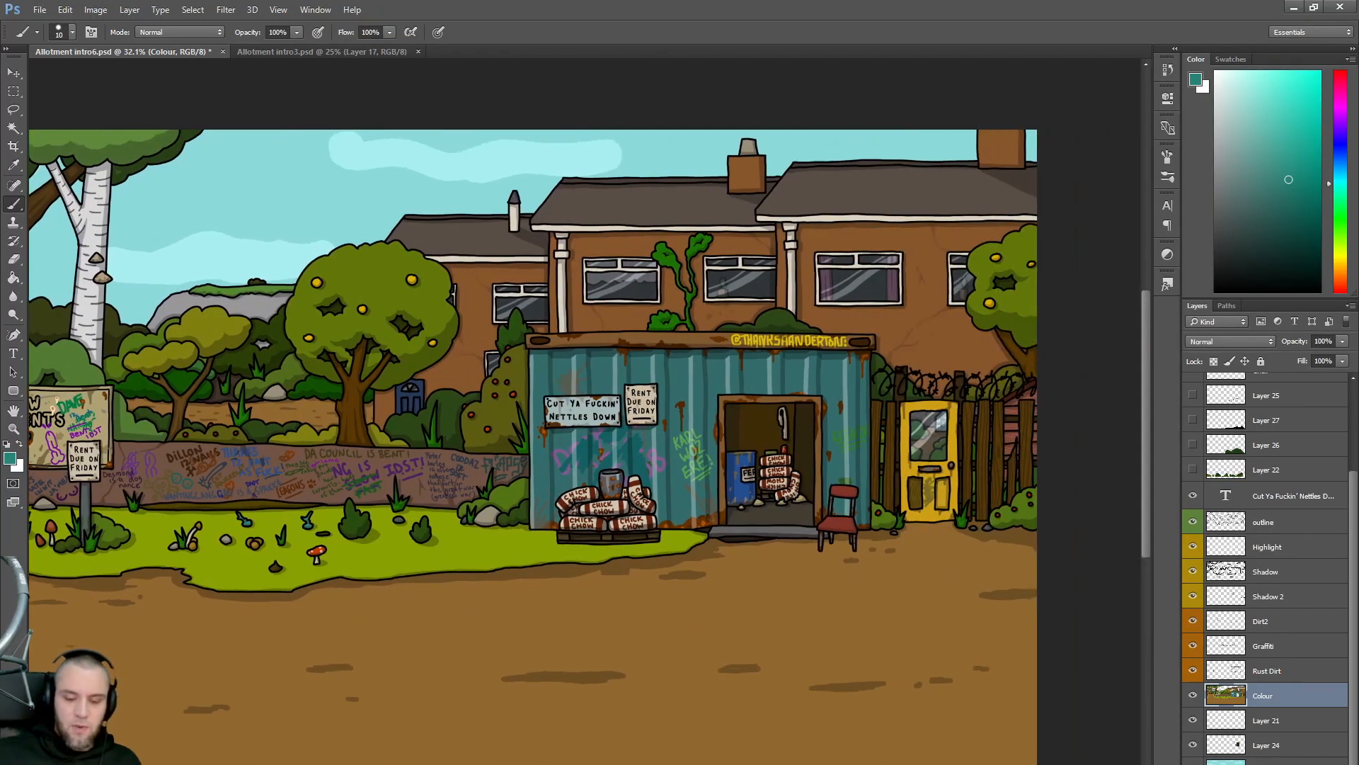
pyautogui.hscroll(-1, 585, 411)
pyautogui.hscroll(-1, 557, 446)
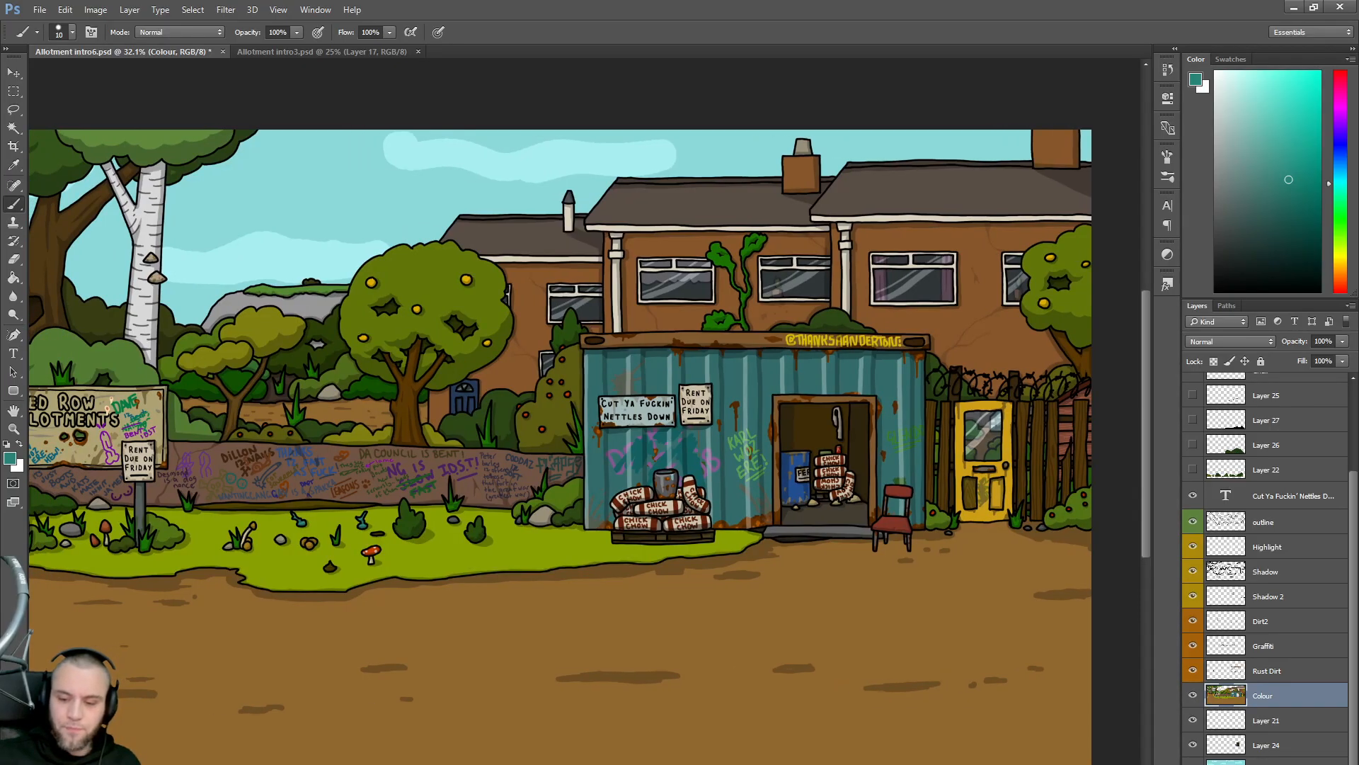
pyautogui.hscroll(2, 560, 446)
pyautogui.hscroll(-5, 559, 446)
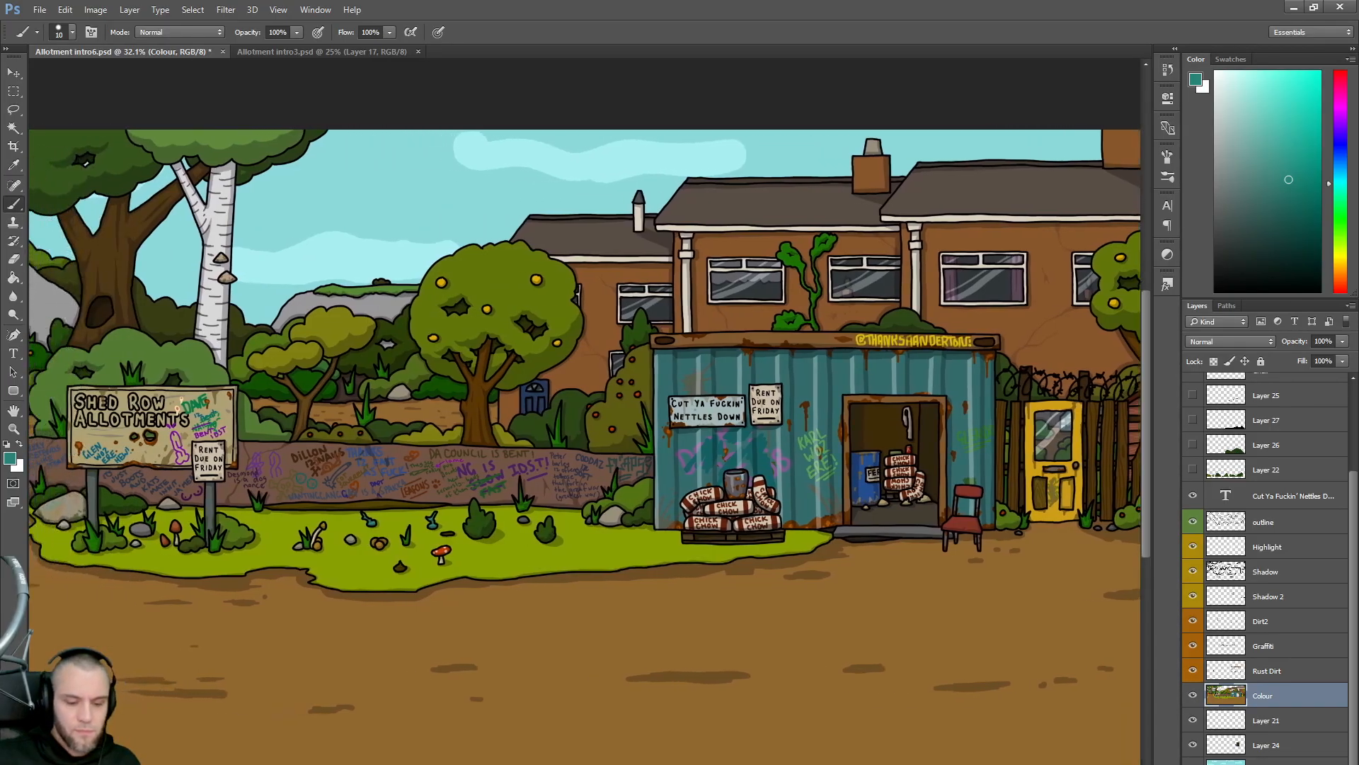
pyautogui.hscroll(-5, 559, 446)
pyautogui.hscroll(-6, 559, 446)
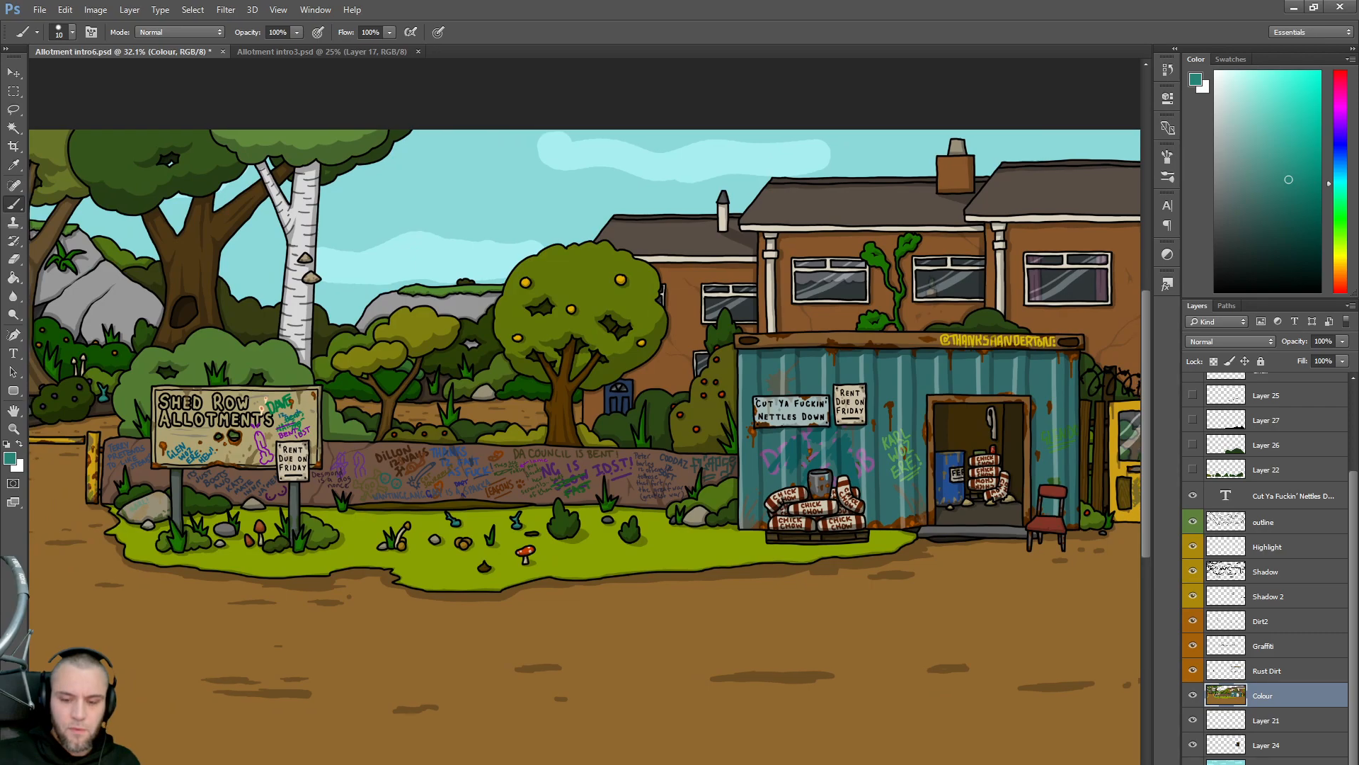
pyautogui.hscroll(-6, 559, 446)
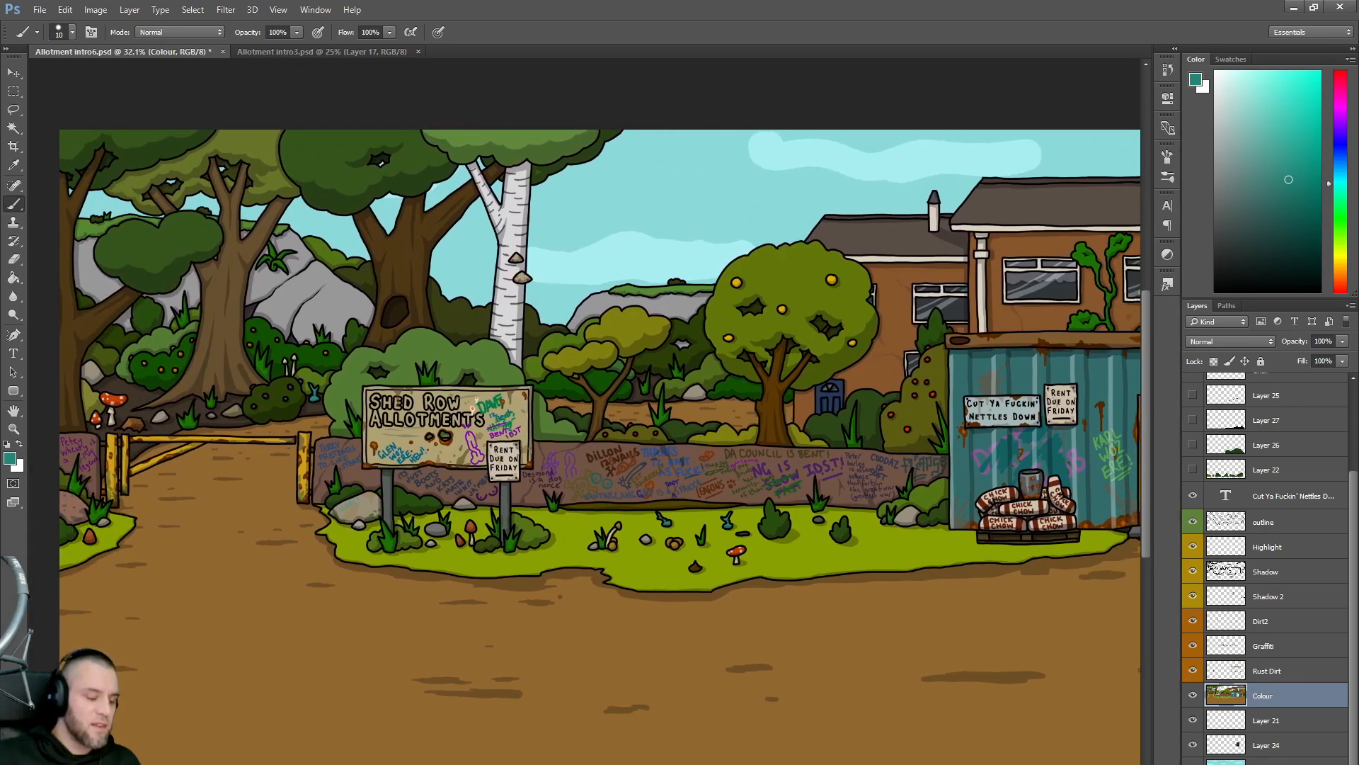
pyautogui.hscroll(1, 559, 446)
pyautogui.hscroll(10, 559, 446)
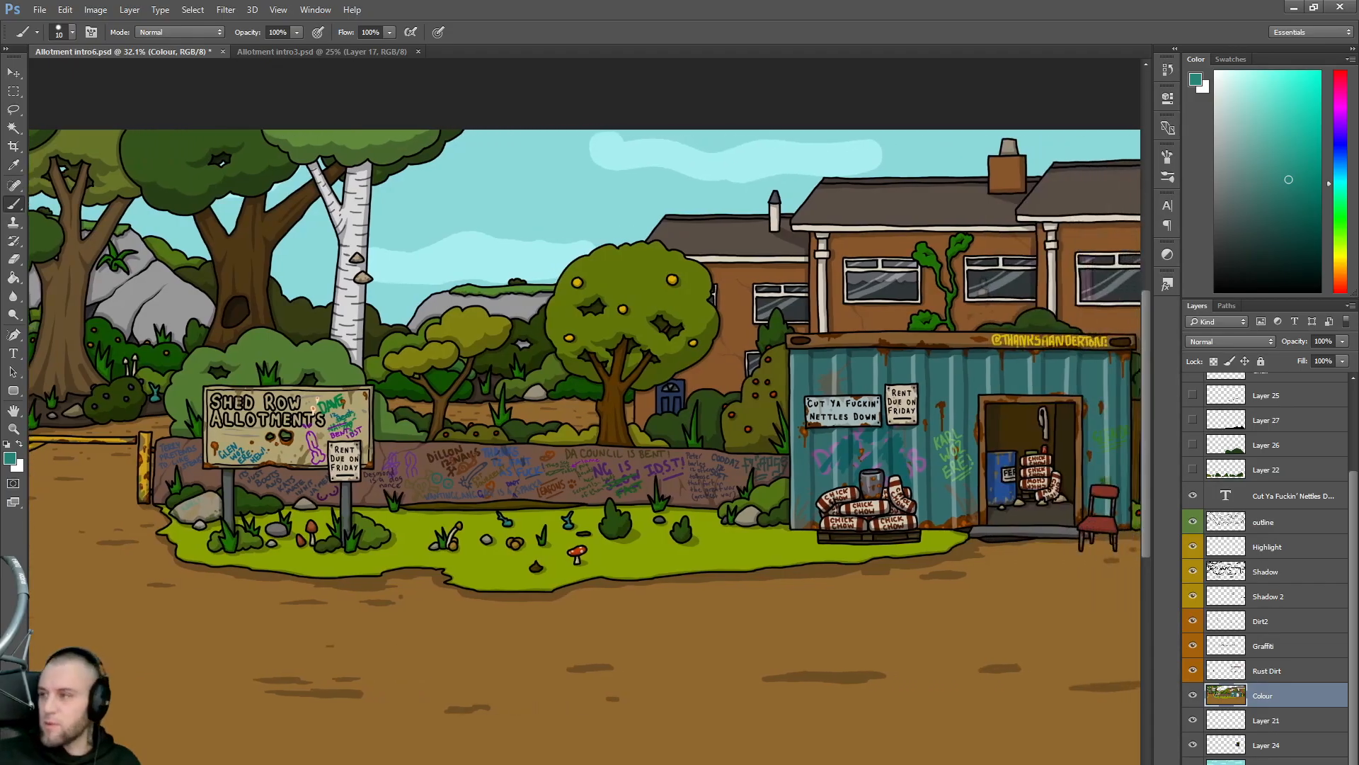
pyautogui.hscroll(1, 559, 446)
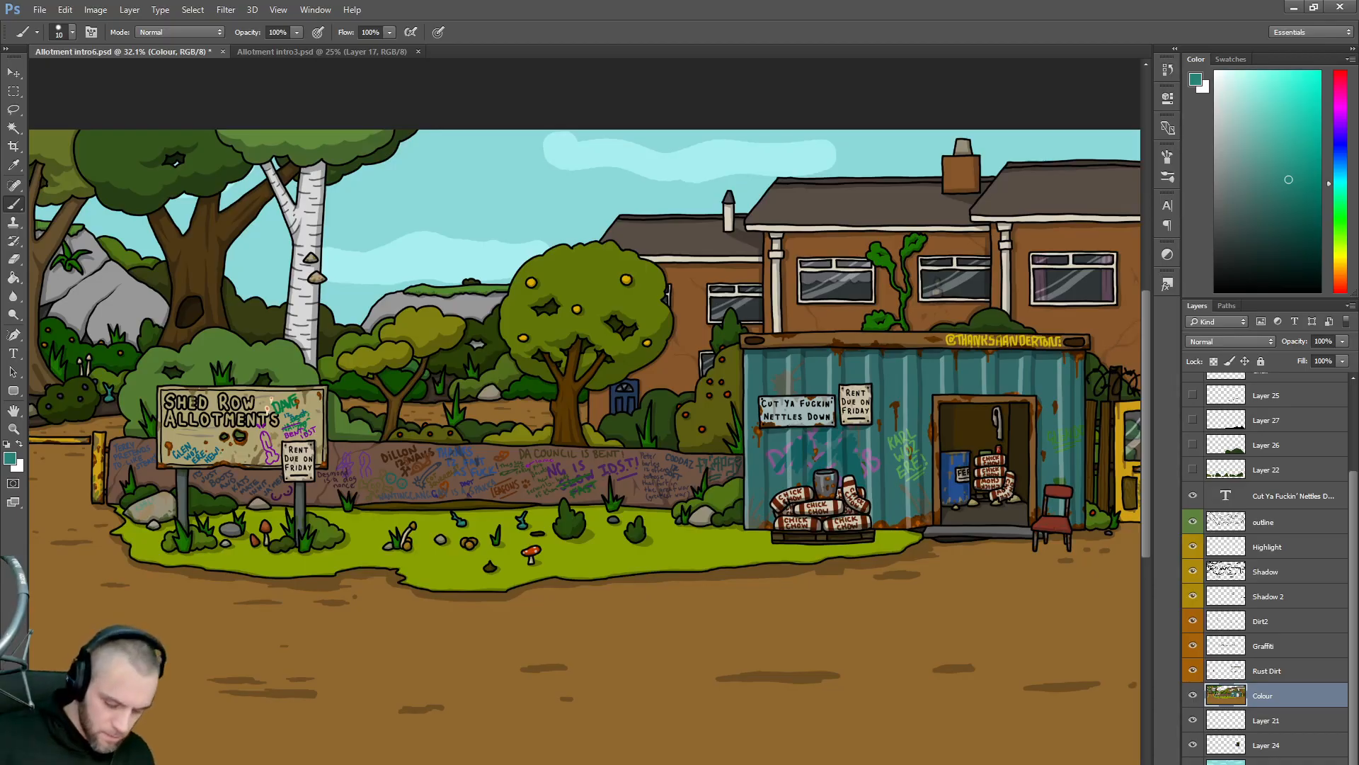
pyautogui.hscroll(-15, 585, 446)
pyautogui.hscroll(1, 585, 446)
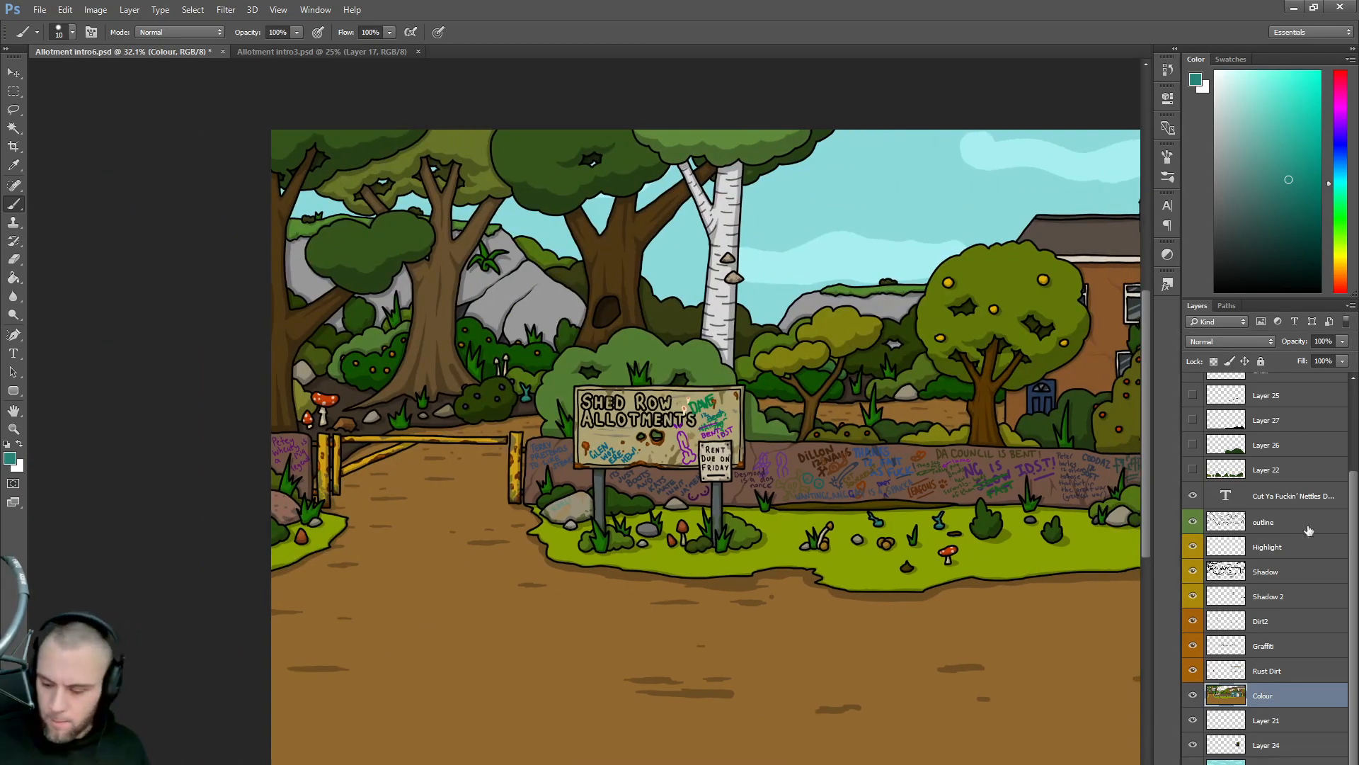
# - Make the Shadow layer active and set the painting colour to black
pyautogui.click(1277, 573)
pyautogui.scroll(5, 554, 440)
pyautogui.moveTo(1275, 196); pyautogui.dragTo(1215, 293)
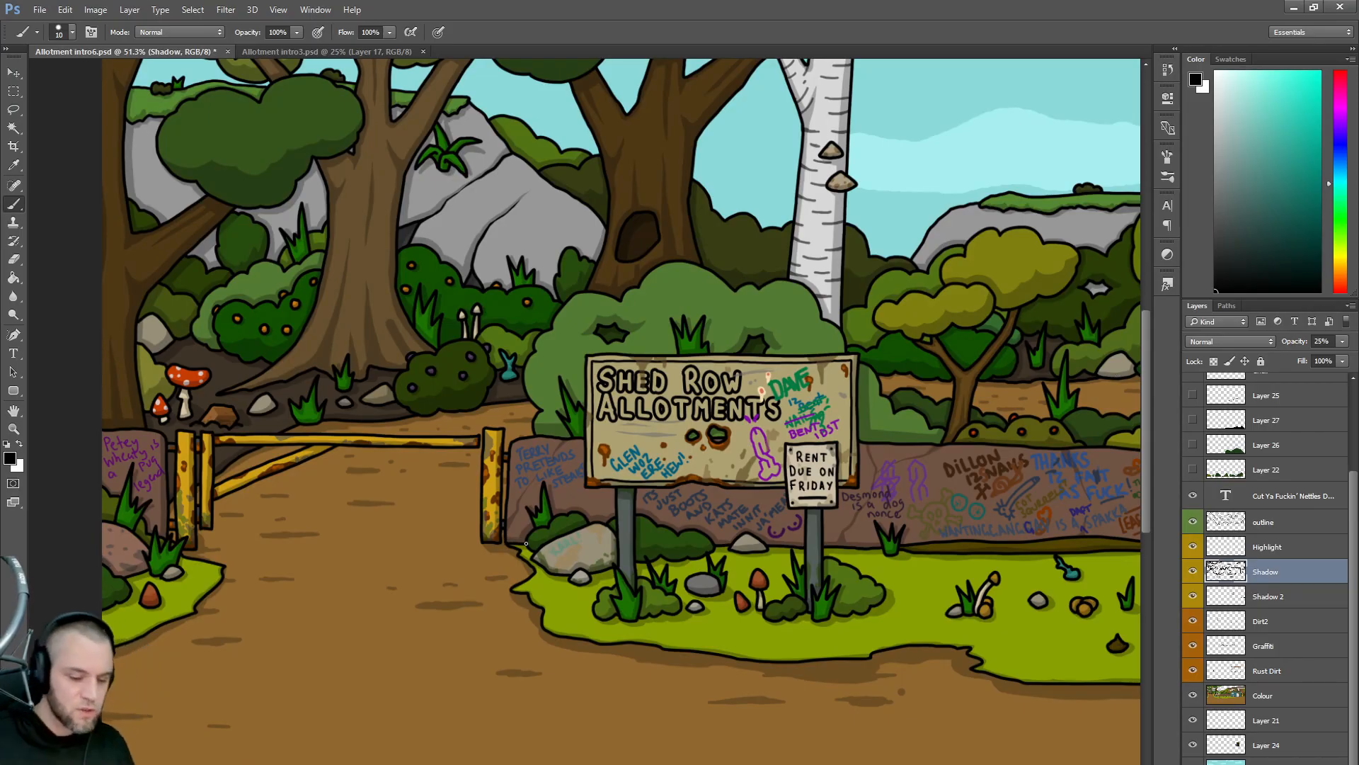
# - Check the artwork from the entrance gate across the graffitied wall and lawn to the fence for missing details or shading
pyautogui.scroll(-4, 756, 525)
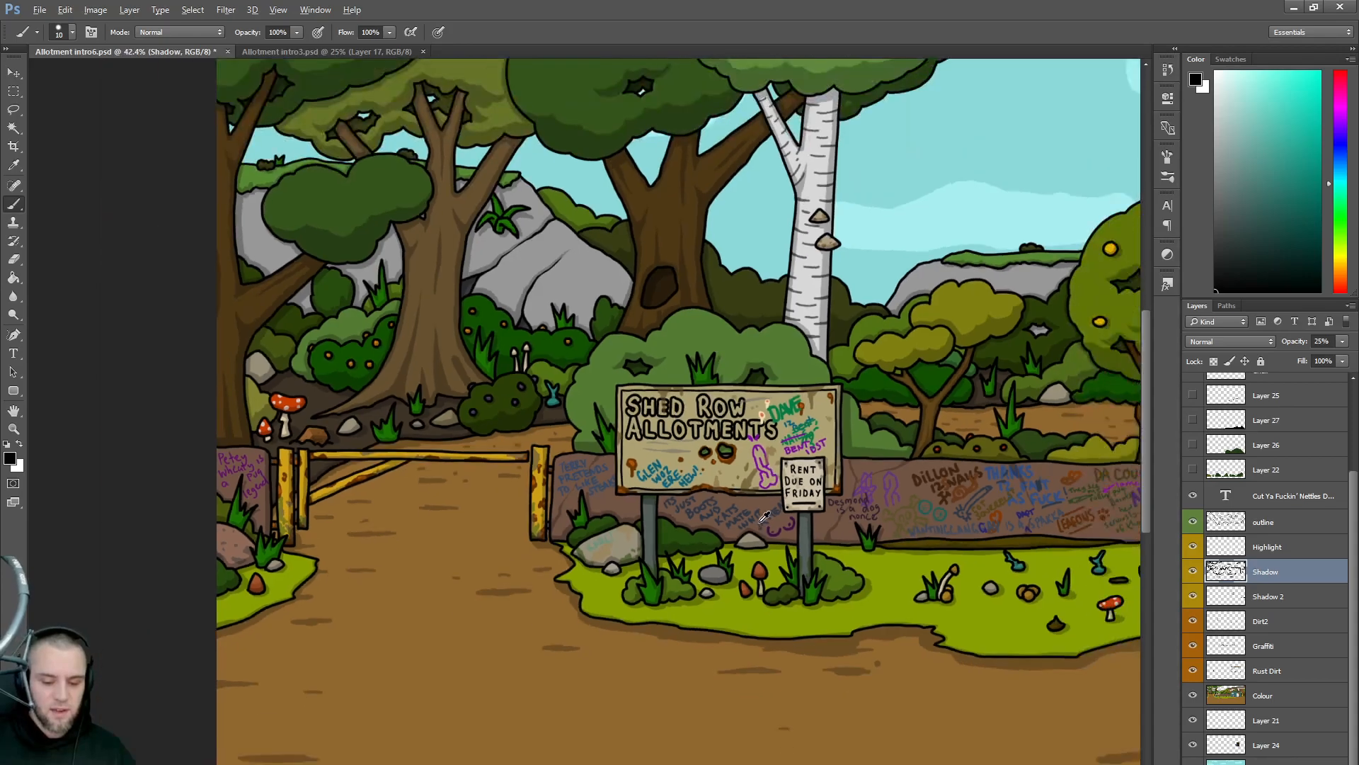
pyautogui.hscroll(6, 708, 453)
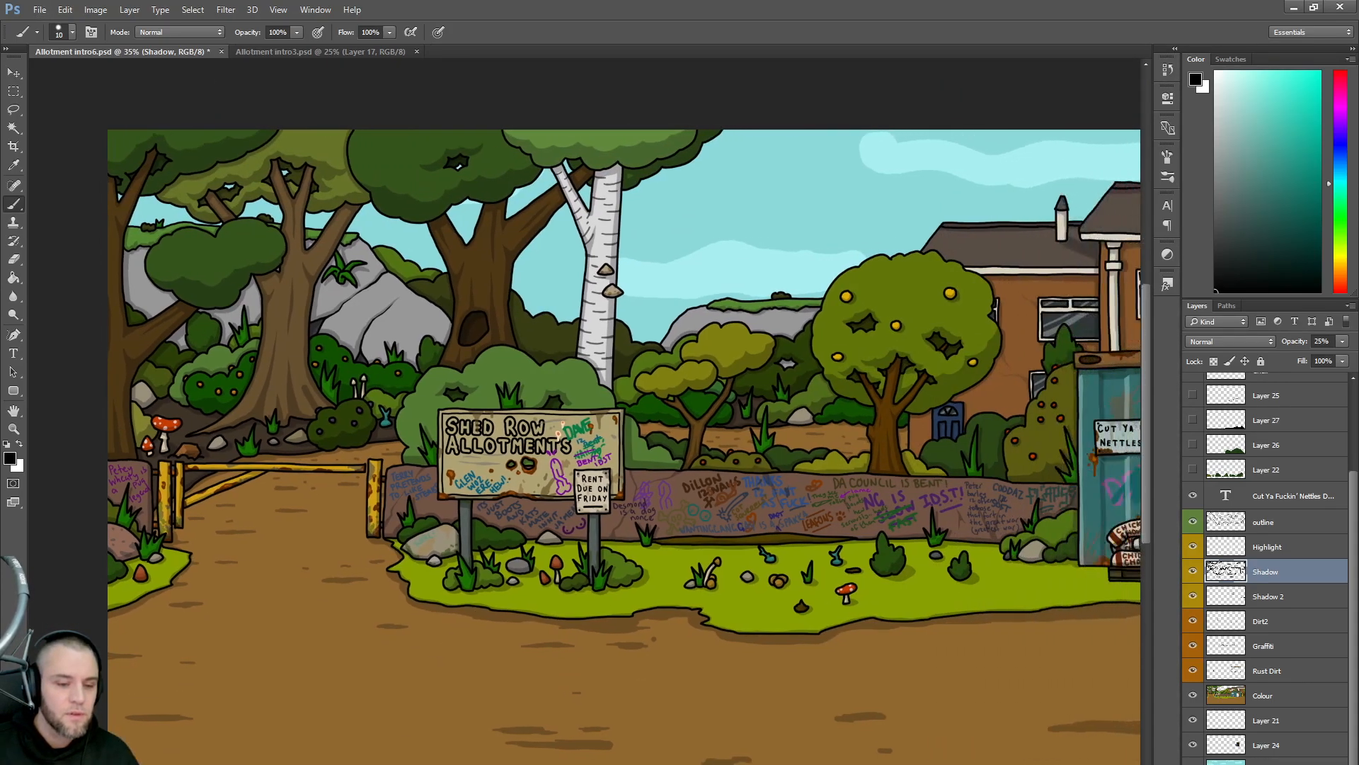
pyautogui.hscroll(6, 623, 446)
pyautogui.hscroll(12, 584, 446)
pyautogui.hscroll(2, 584, 446)
pyautogui.hscroll(-2, 584, 446)
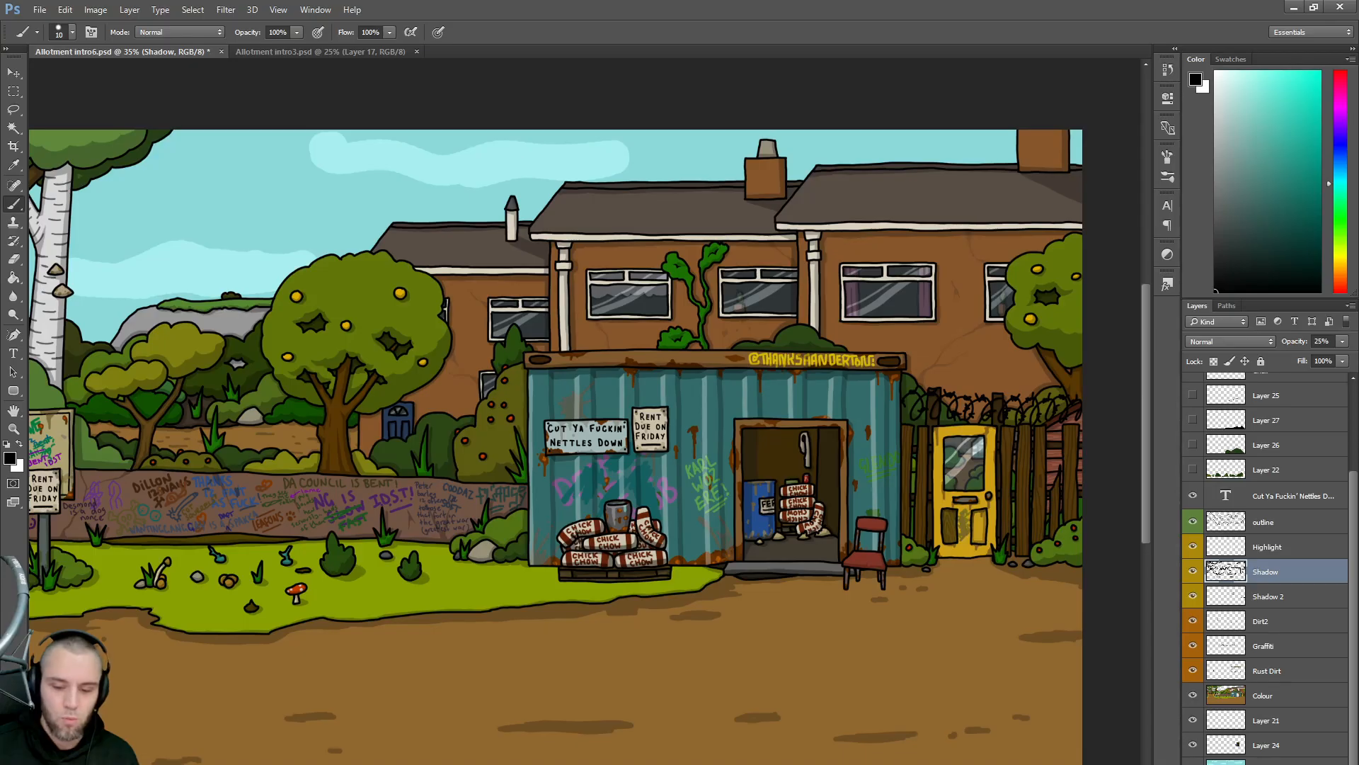
pyautogui.hscroll(-1, 584, 446)
pyautogui.hscroll(-1, 584, 446)
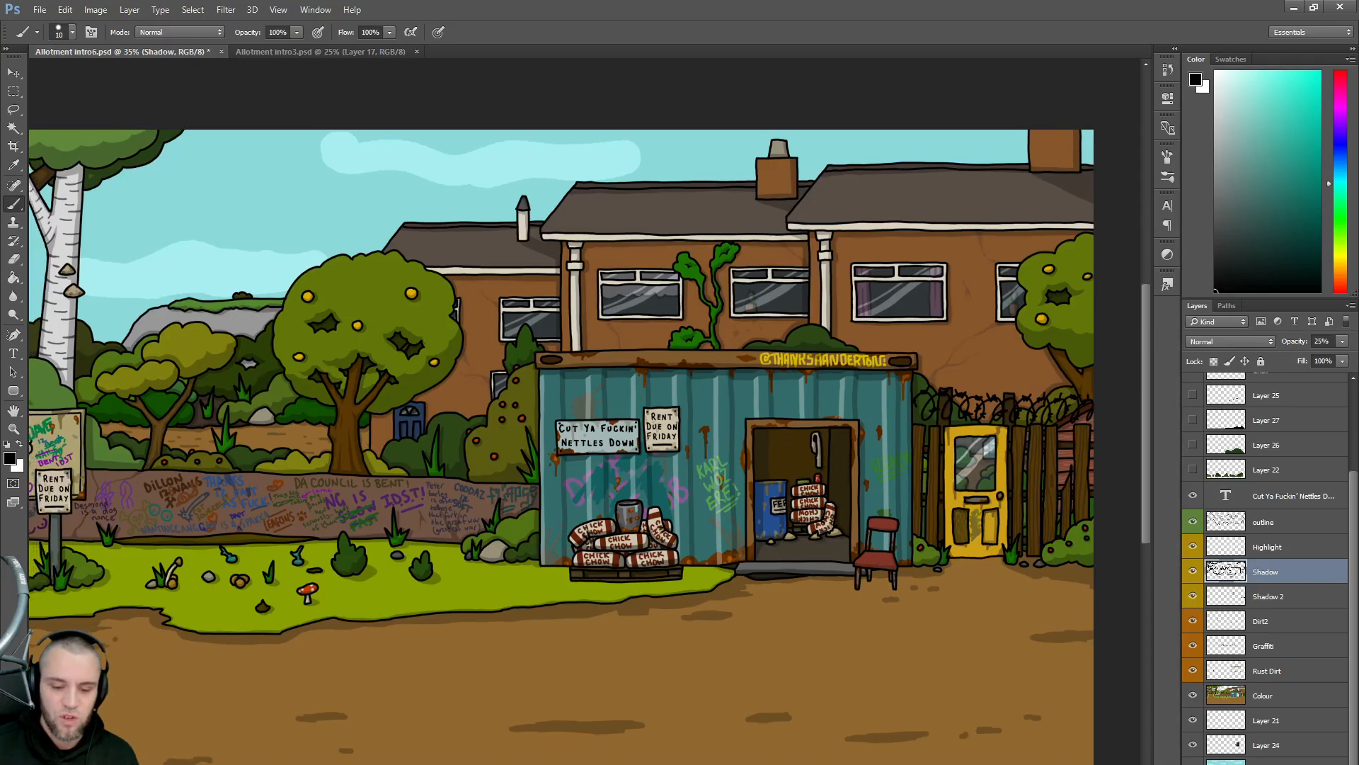
pyautogui.scroll(-1, 843, 434)
pyautogui.hscroll(-5, 843, 434)
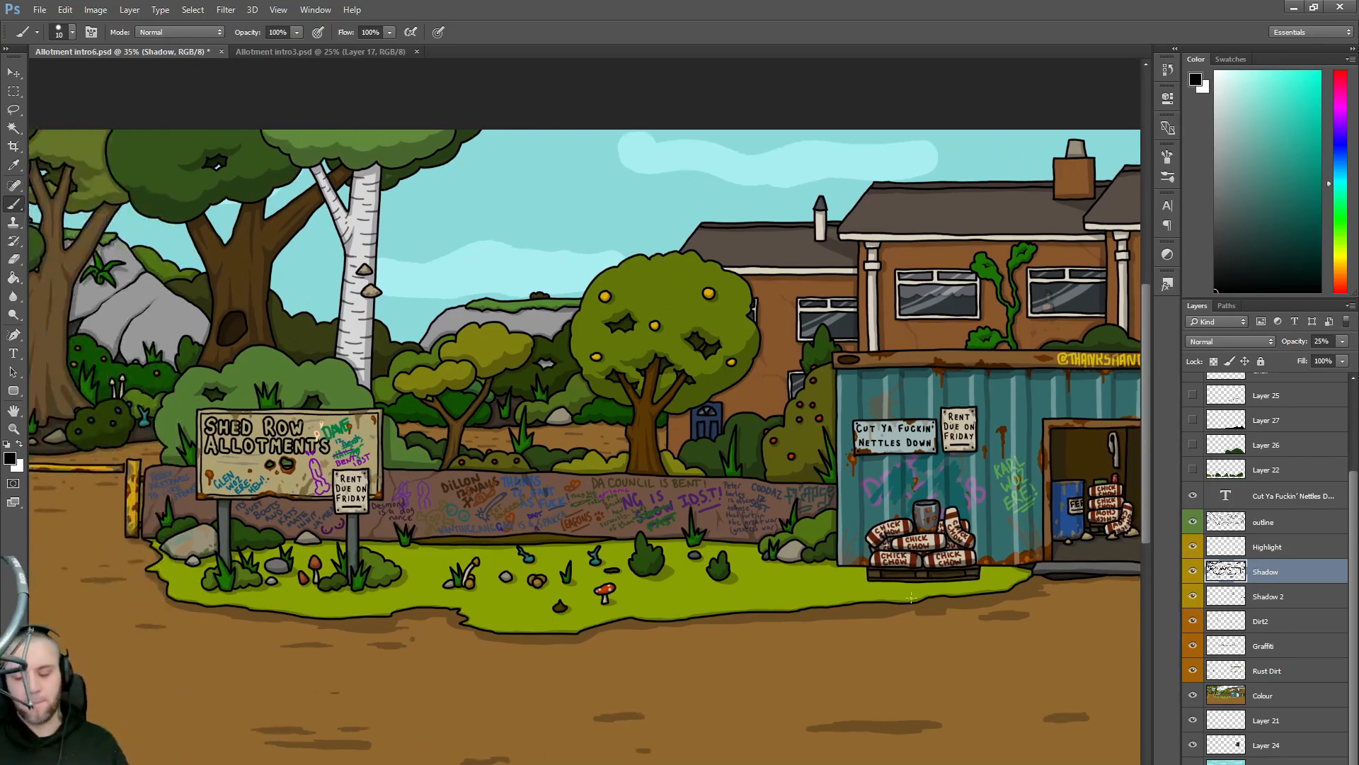
pyautogui.scroll(-1, 843, 434)
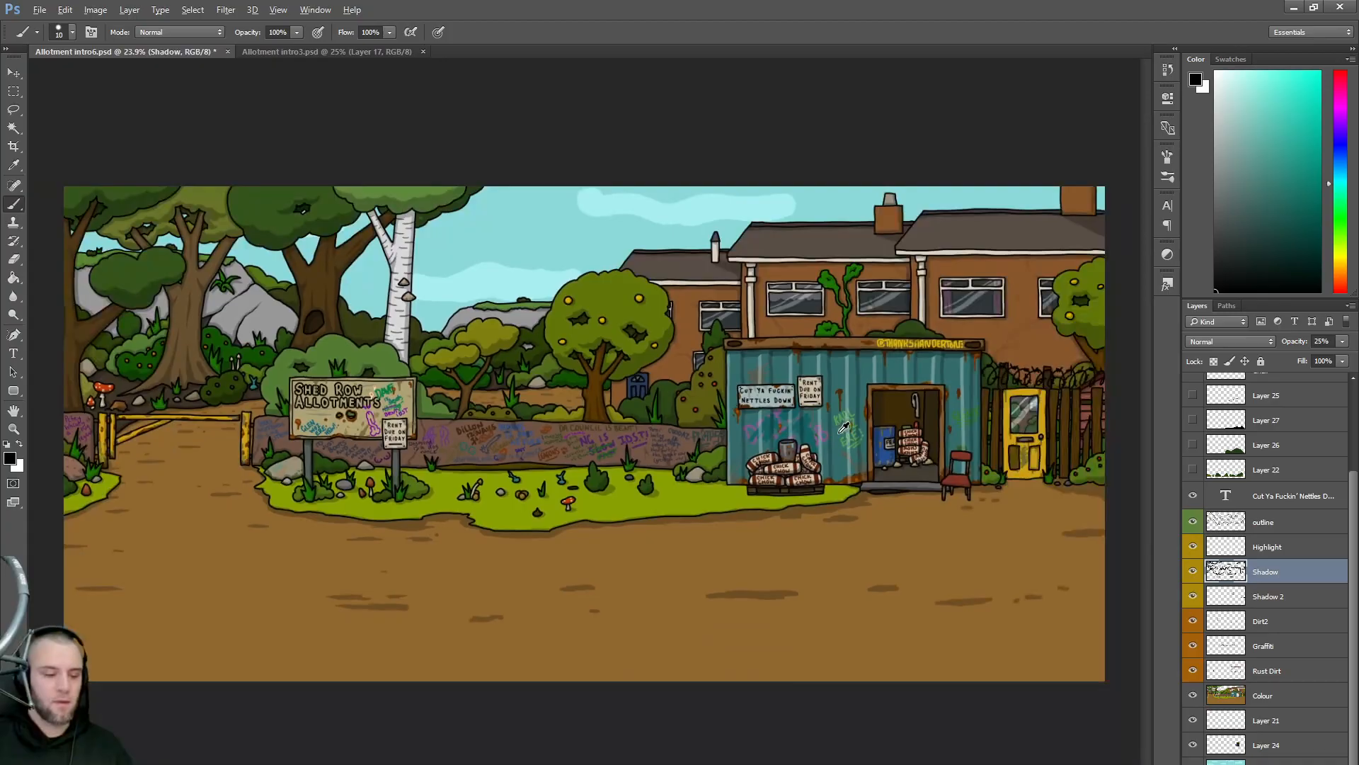
# - Save the artwork as a new Photoshop file named Allotment intro7.psd with Maximize Compatibility on
pyautogui.click(40, 10)
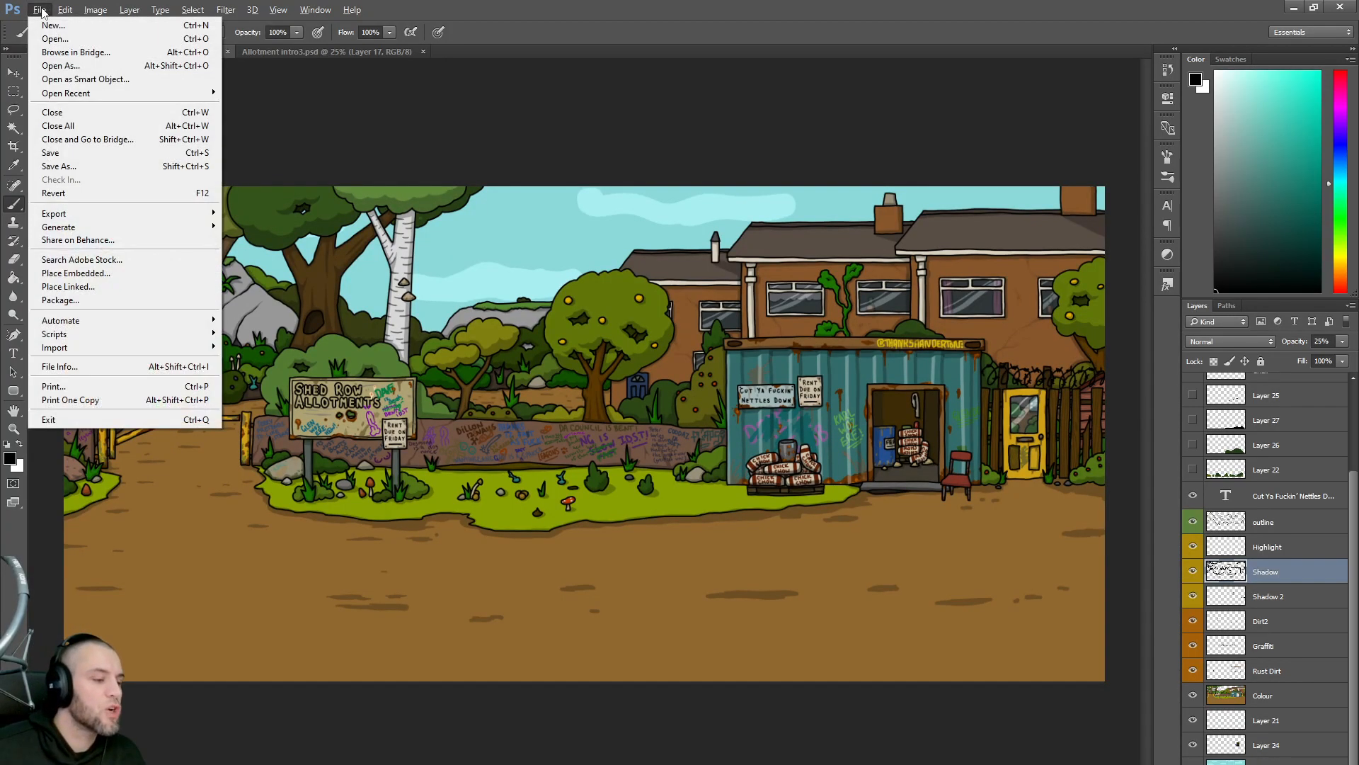
pyautogui.click(77, 167)
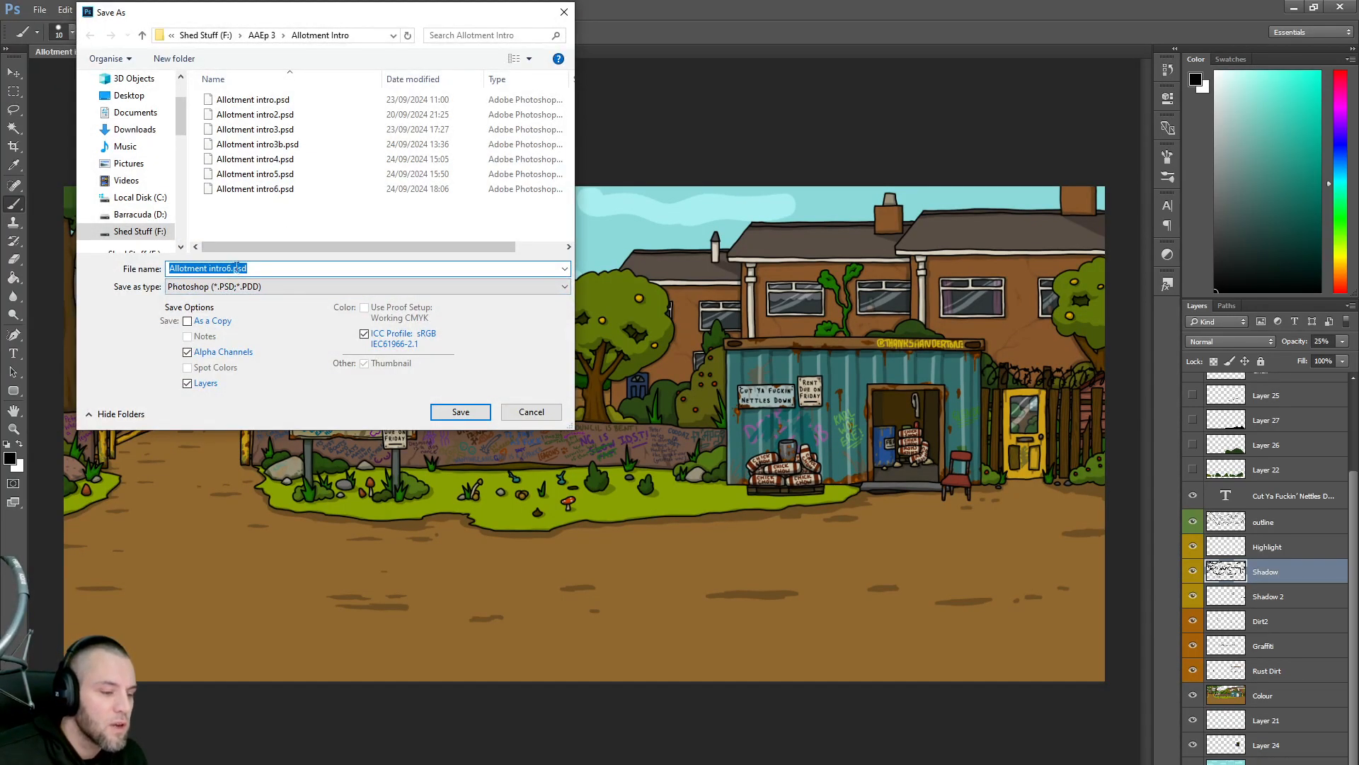
pyautogui.click(229, 268)
pyautogui.moveTo(226, 267); pyautogui.dragTo(232, 268)
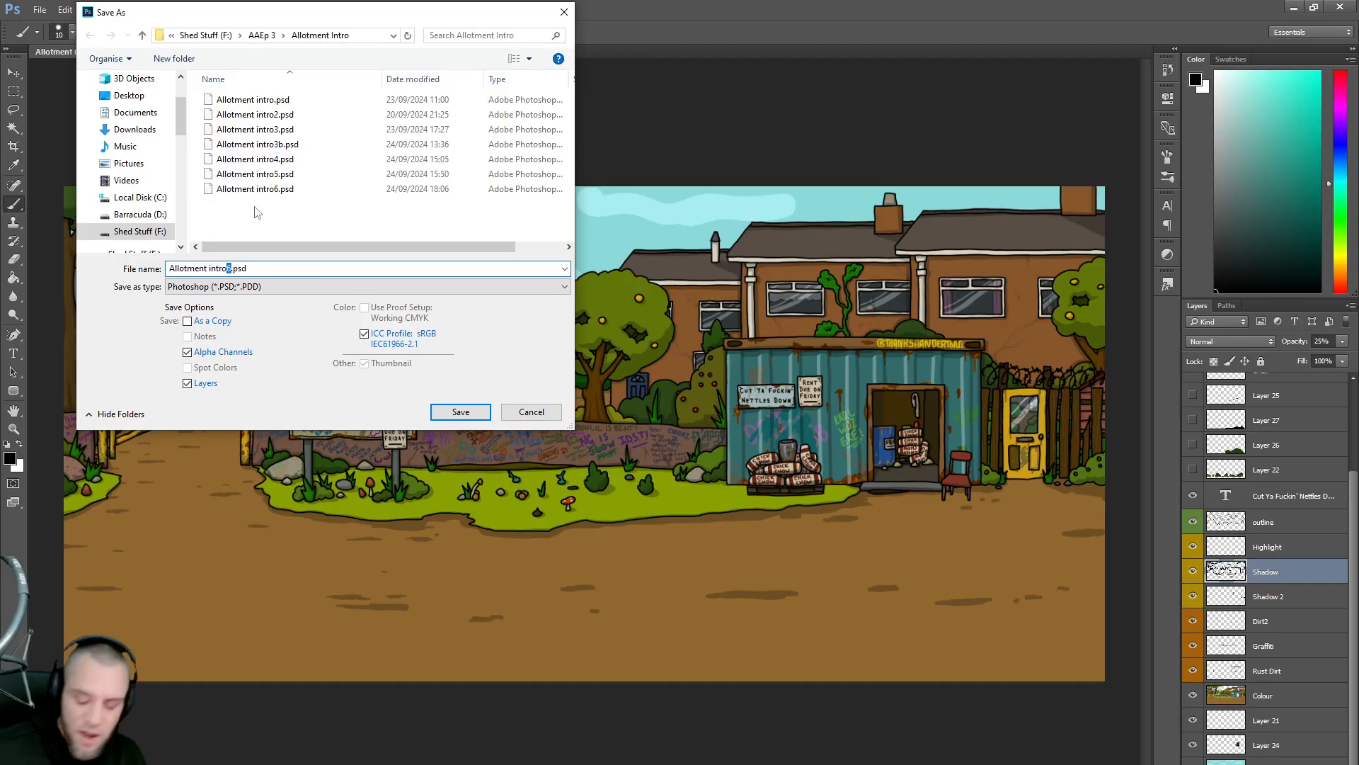
pyautogui.write('7')
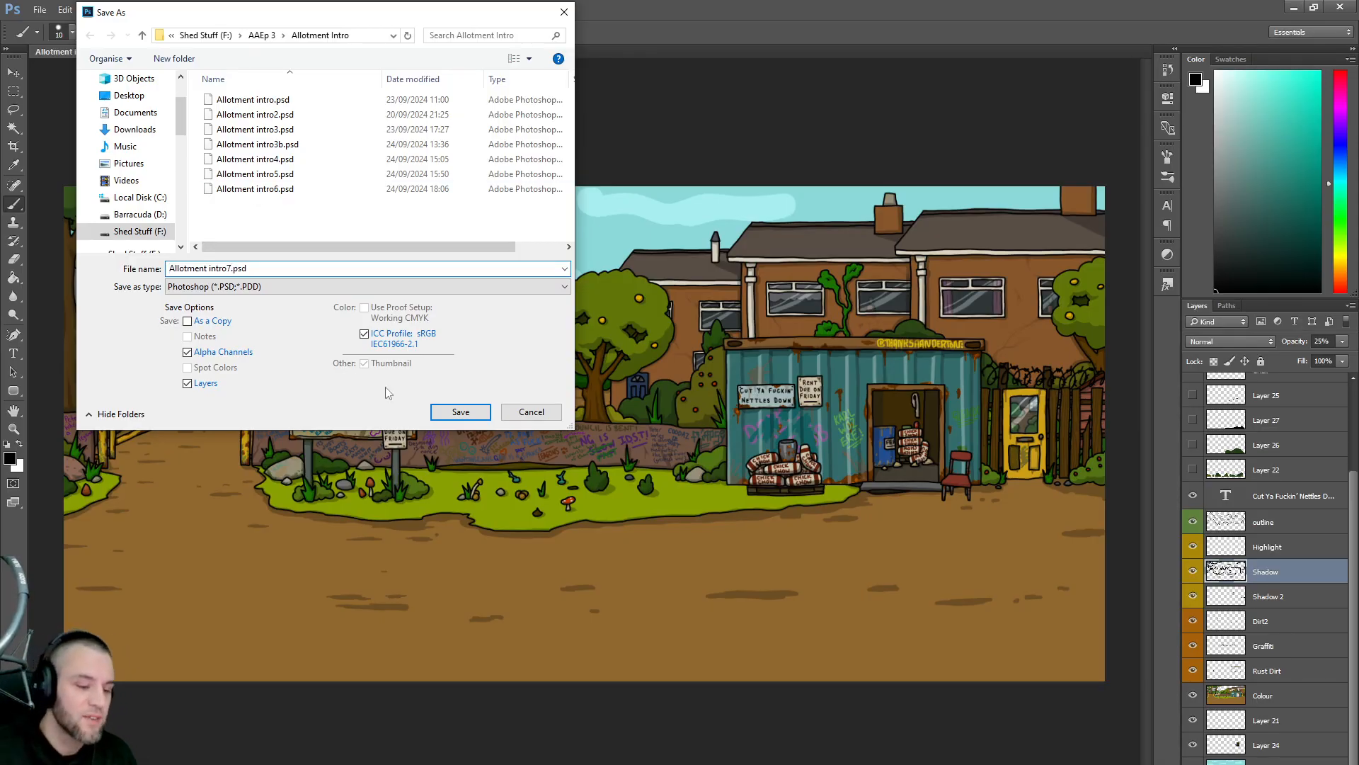
pyautogui.click(460, 412)
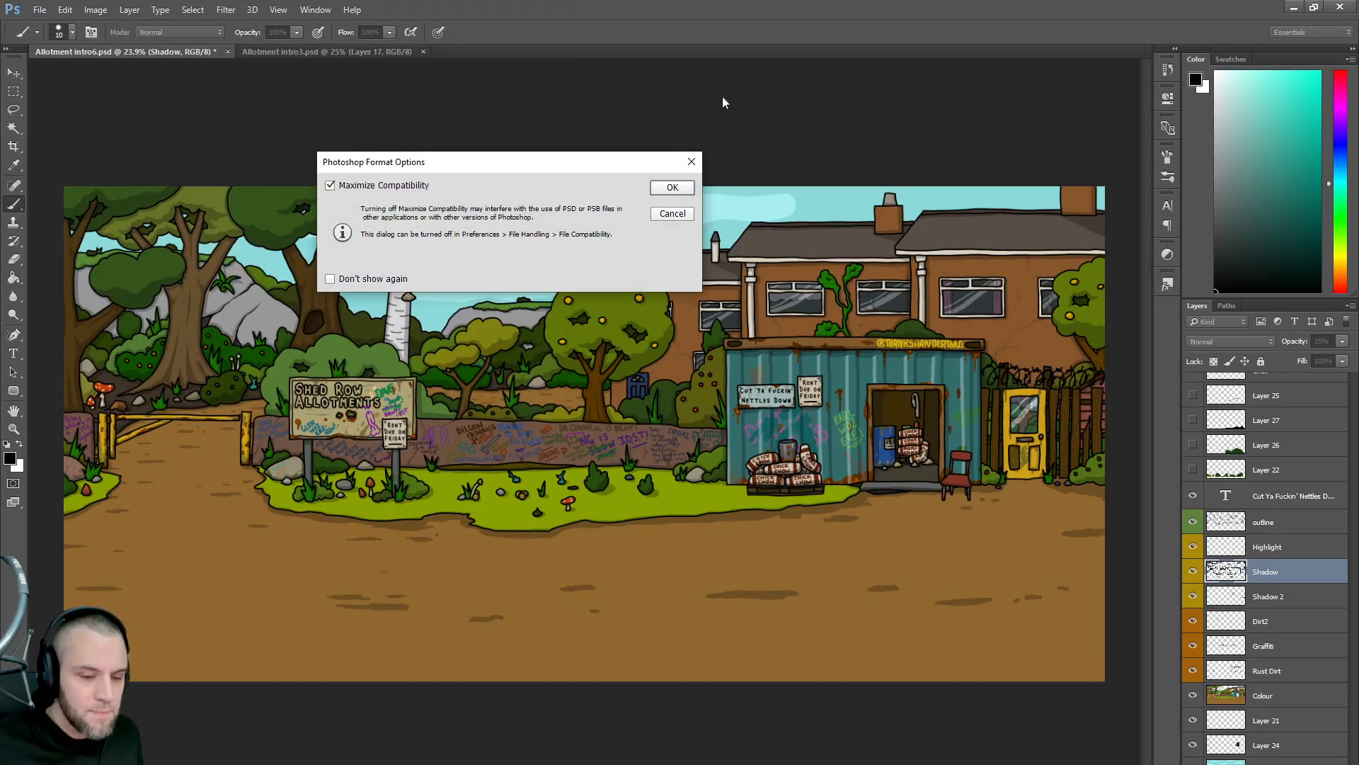
pyautogui.click(681, 188)
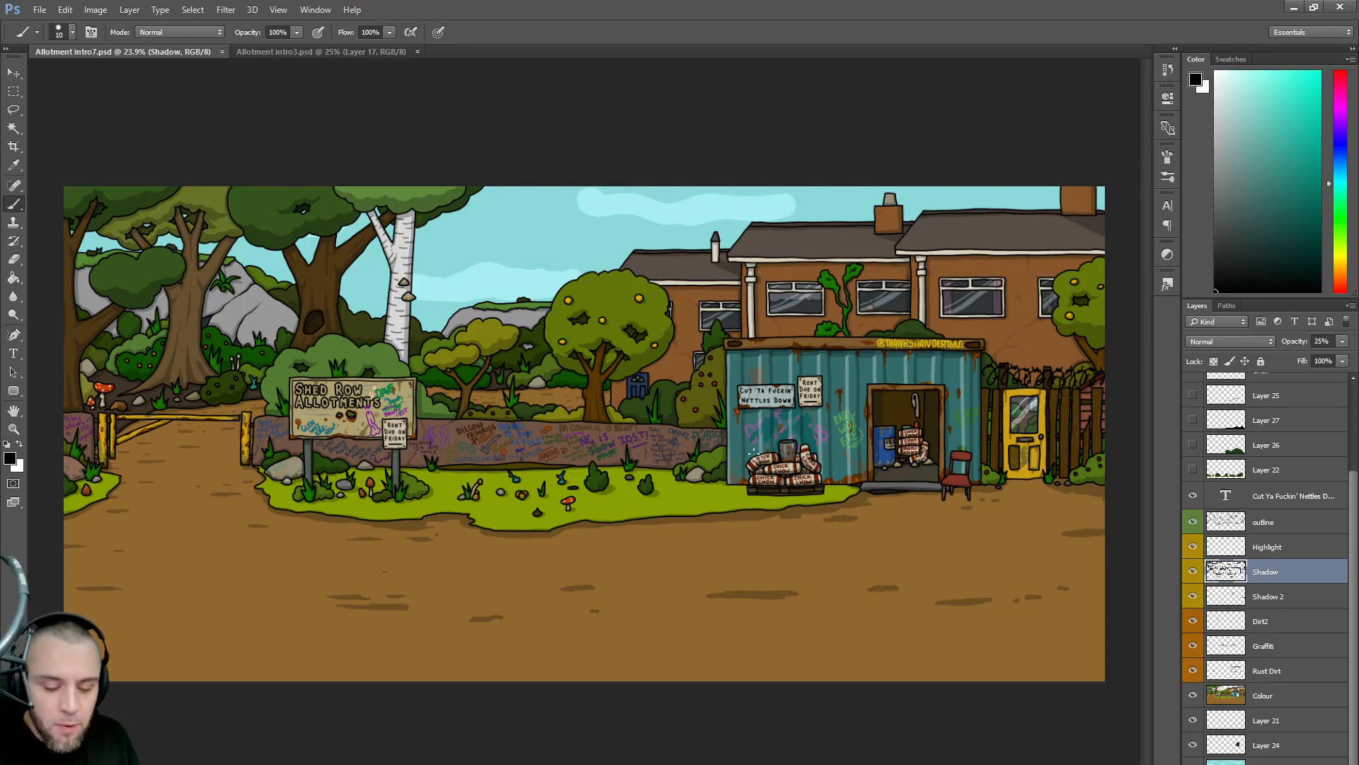
# - On the outline layer, draw small bushes on both sides of the Chick Chow pallet, plus a grass tuft and a stone on its lawn side
pyautogui.scroll(5, 827, 463)
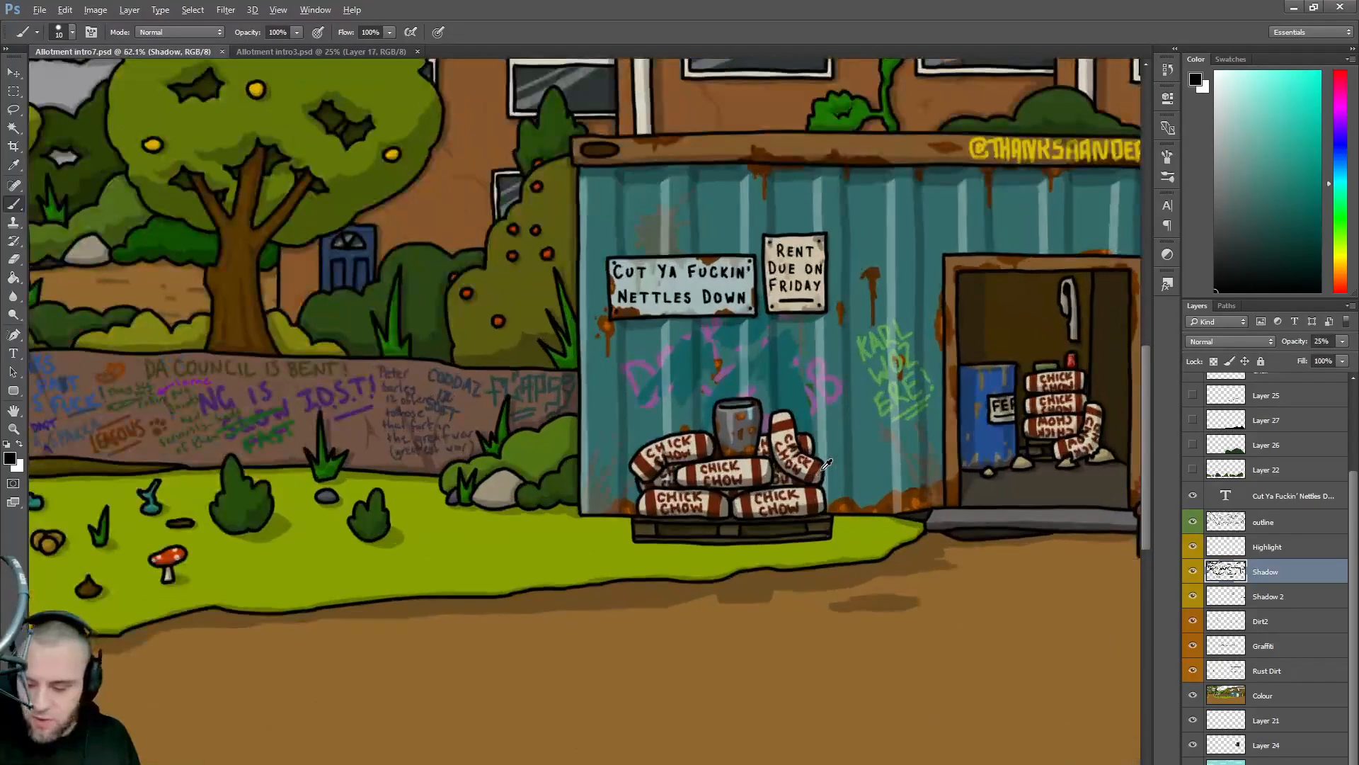
pyautogui.scroll(1, 827, 464)
pyautogui.click(1267, 522)
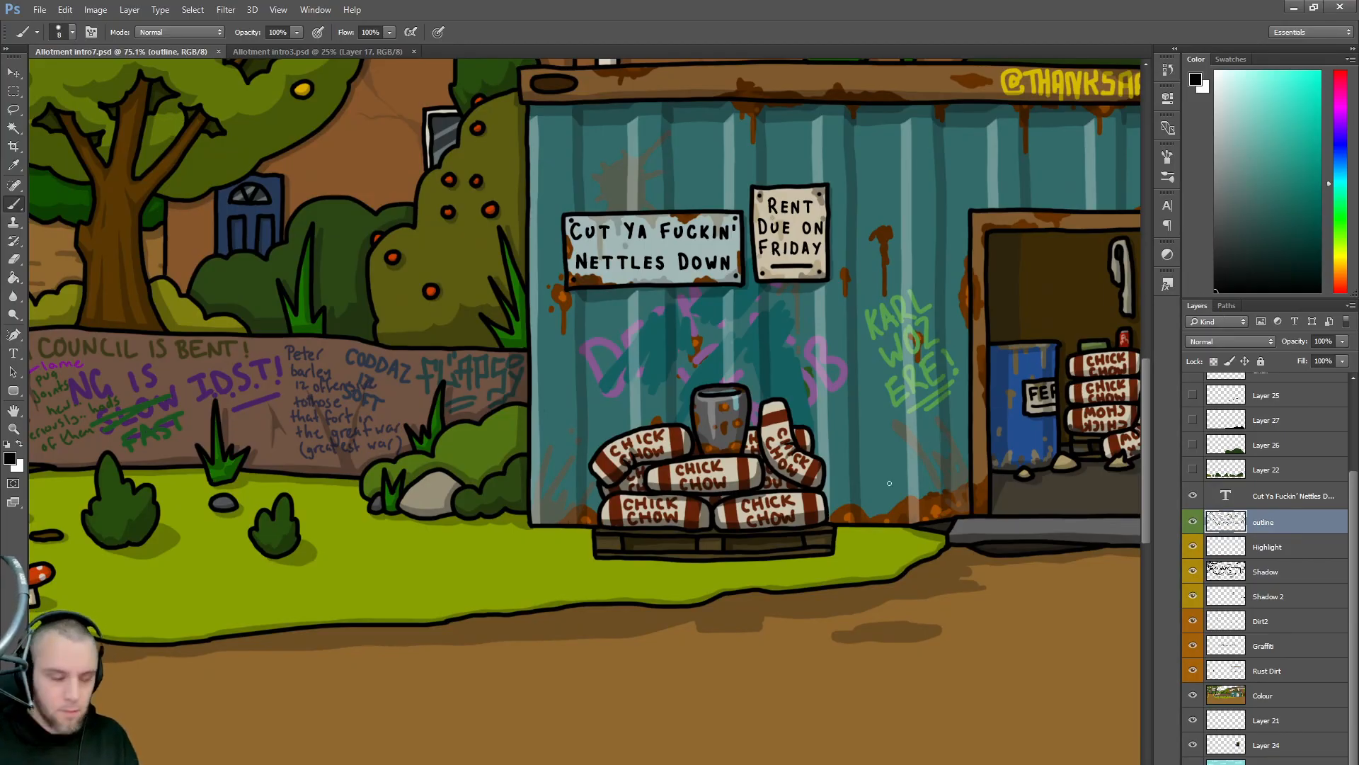
pyautogui.moveTo(835, 543)
pyautogui.mouseDown()
pyautogui.moveTo(867, 544)
pyautogui.moveTo(887, 517)
pyautogui.moveTo(827, 488)
pyautogui.mouseUp()
pyautogui.moveTo(604, 502)
pyautogui.mouseDown()
pyautogui.moveTo(561, 539)
pyautogui.moveTo(591, 551)
pyautogui.moveTo(568, 483)
pyautogui.moveTo(566, 503)
pyautogui.moveTo(553, 488)
pyautogui.moveTo(563, 545)
pyautogui.mouseUp()
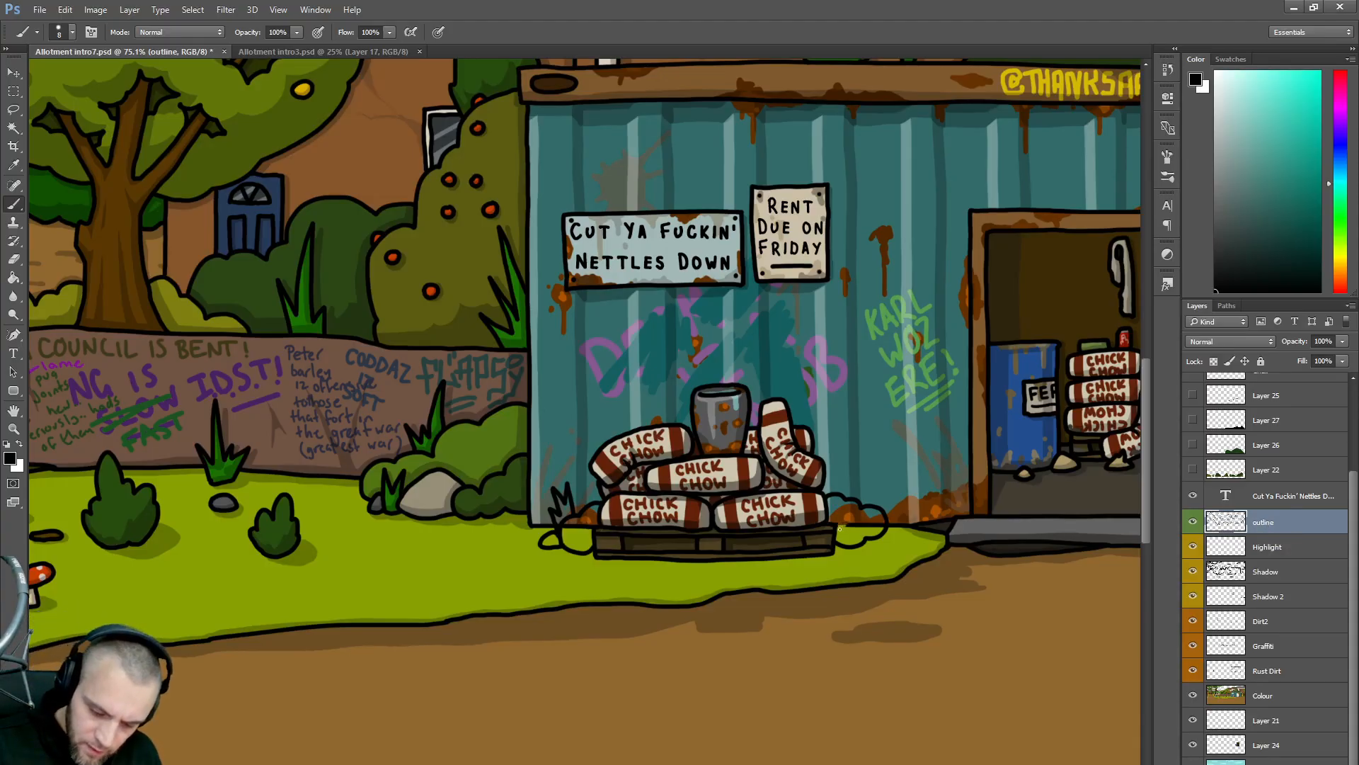
pyautogui.moveTo(845, 526); pyautogui.dragTo(881, 528)
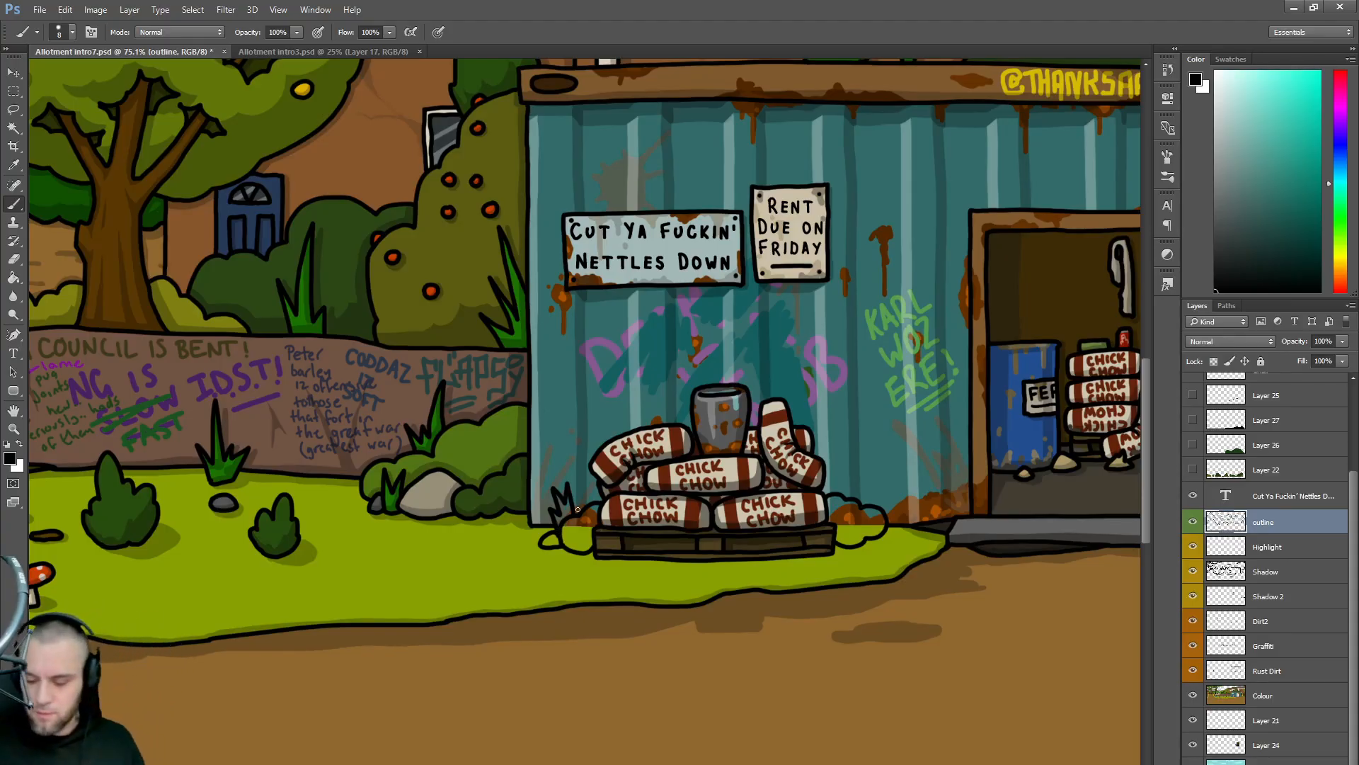
# - On the Shadow layer, shade the bush between the Chick Chow pallet and the container doorway in black
pyautogui.click(1274, 575)
pyautogui.moveTo(841, 537)
pyautogui.mouseDown()
pyautogui.moveTo(883, 517)
pyautogui.moveTo(858, 539)
pyautogui.mouseUp()
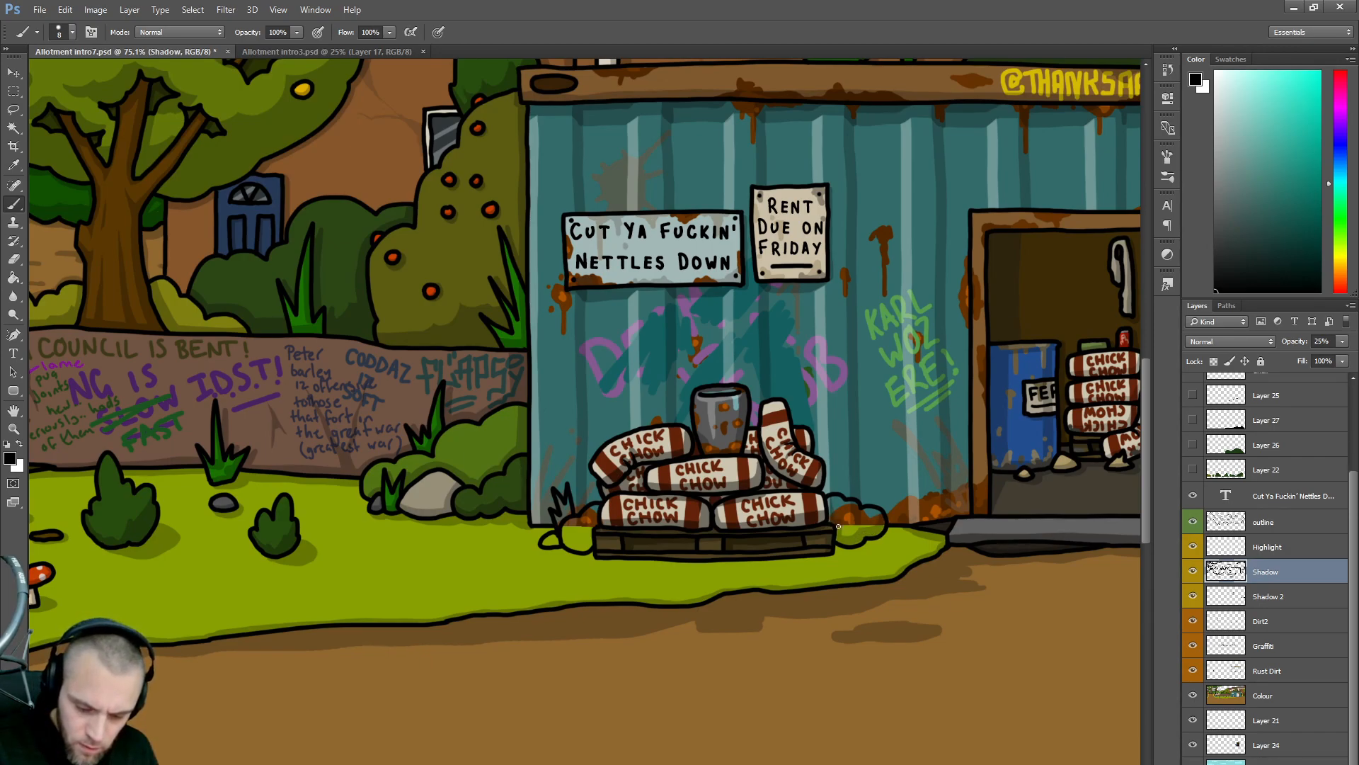
pyautogui.moveTo(837, 546)
pyautogui.mouseDown()
pyautogui.moveTo(876, 548)
pyautogui.moveTo(893, 528)
pyautogui.moveTo(873, 540)
pyautogui.mouseUp()
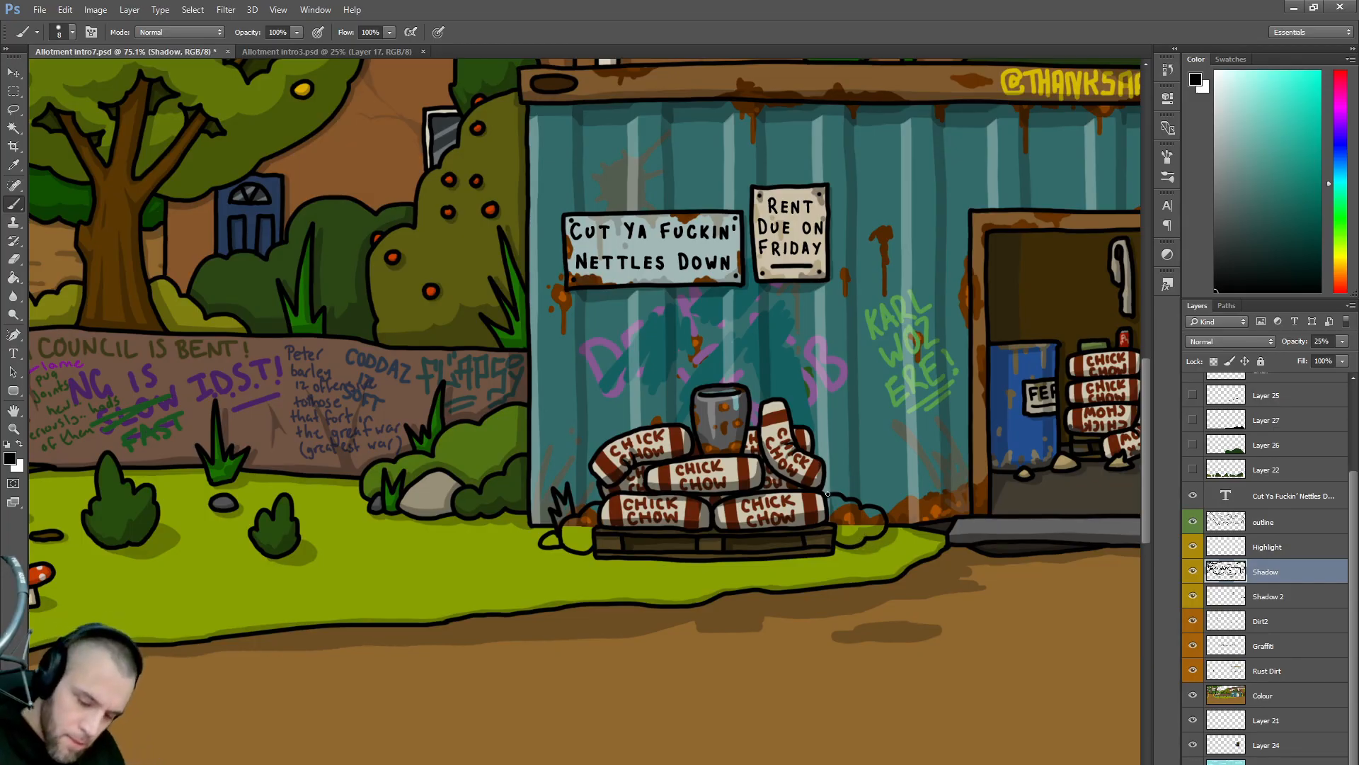
pyautogui.moveTo(831, 493)
pyautogui.mouseDown()
pyautogui.moveTo(847, 494)
pyautogui.moveTo(783, 402)
pyautogui.moveTo(753, 393)
pyautogui.moveTo(751, 427)
pyautogui.mouseUp()
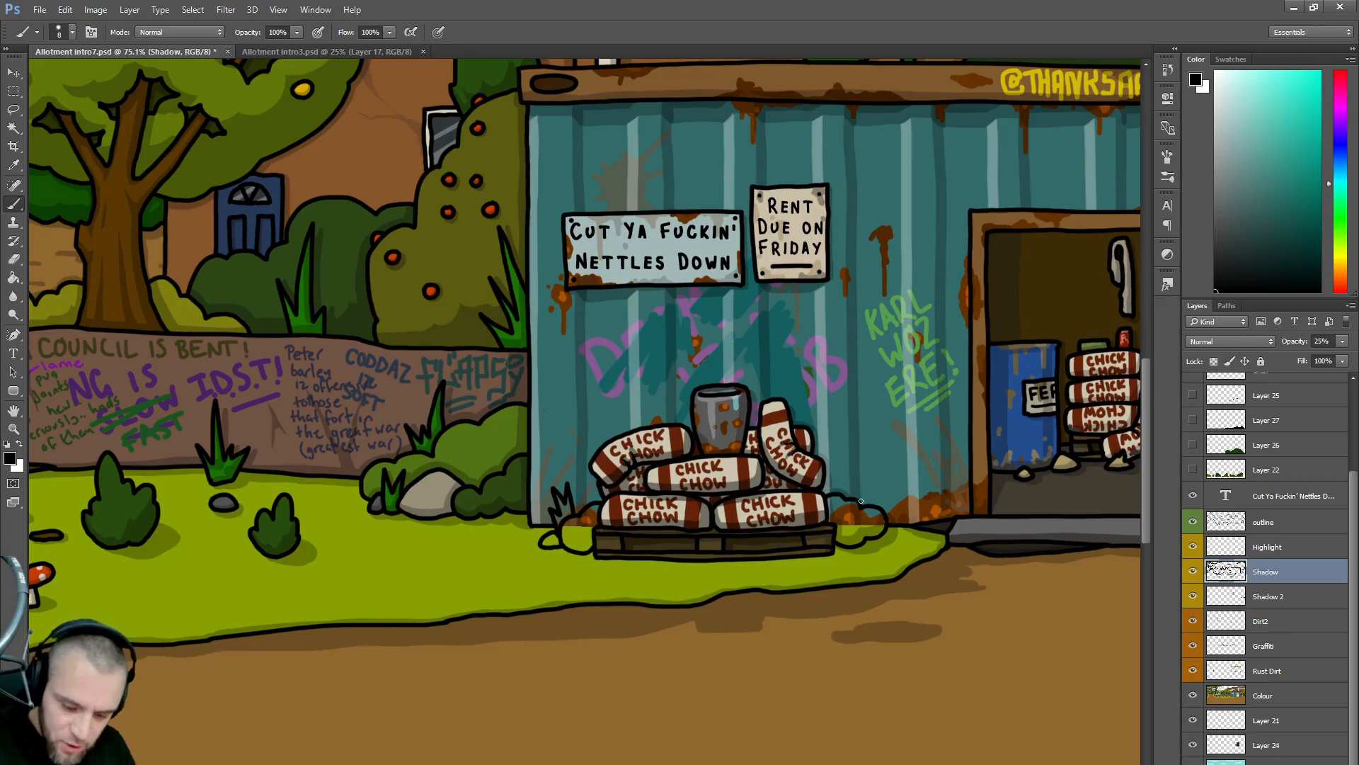
pyautogui.moveTo(872, 501); pyautogui.dragTo(892, 527)
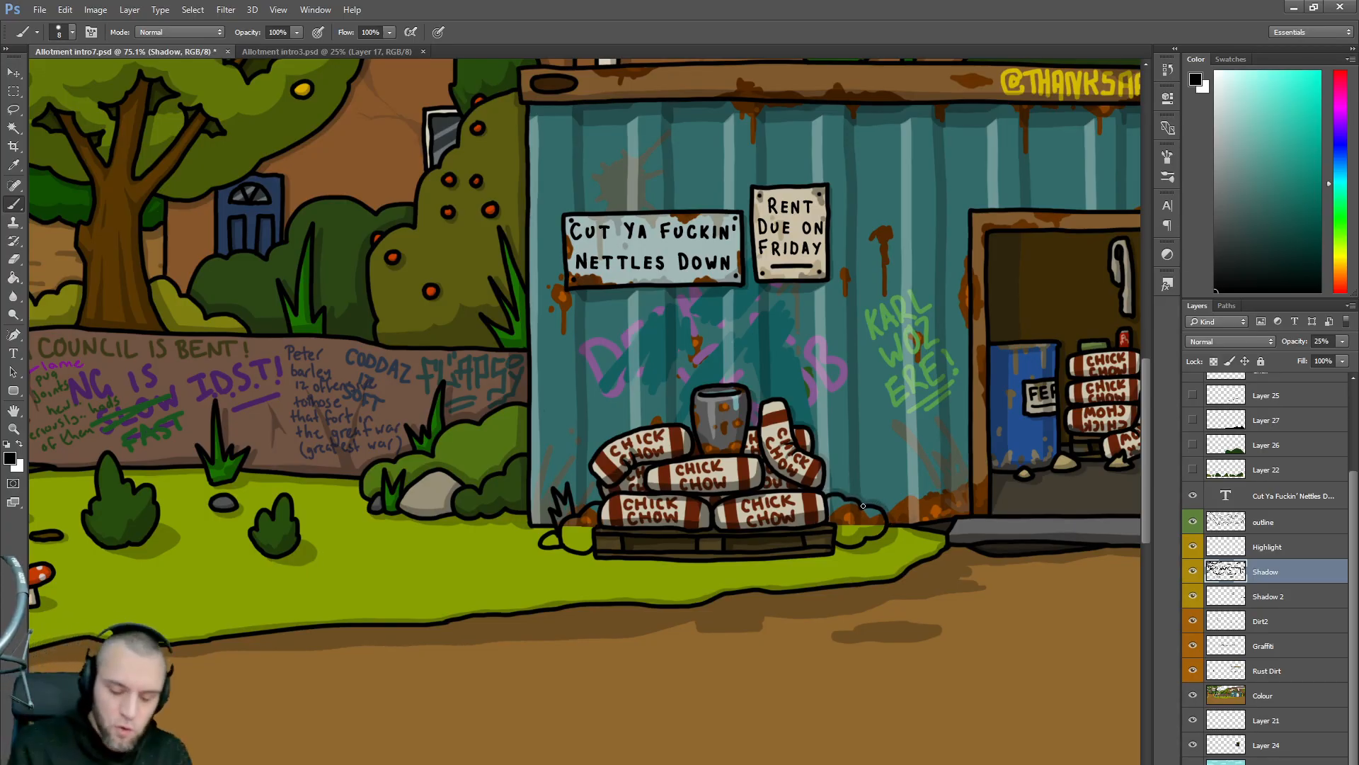
# - Shade the small bush, stone and grass tuft on the lawn side of the pallet, cleaning up stray shadow with the Eraser
pyautogui.moveTo(598, 561)
pyautogui.mouseDown()
pyautogui.moveTo(836, 562)
pyautogui.moveTo(847, 550)
pyautogui.moveTo(623, 563)
pyautogui.moveTo(558, 538)
pyautogui.moveTo(590, 544)
pyautogui.moveTo(576, 548)
pyautogui.mouseUp()
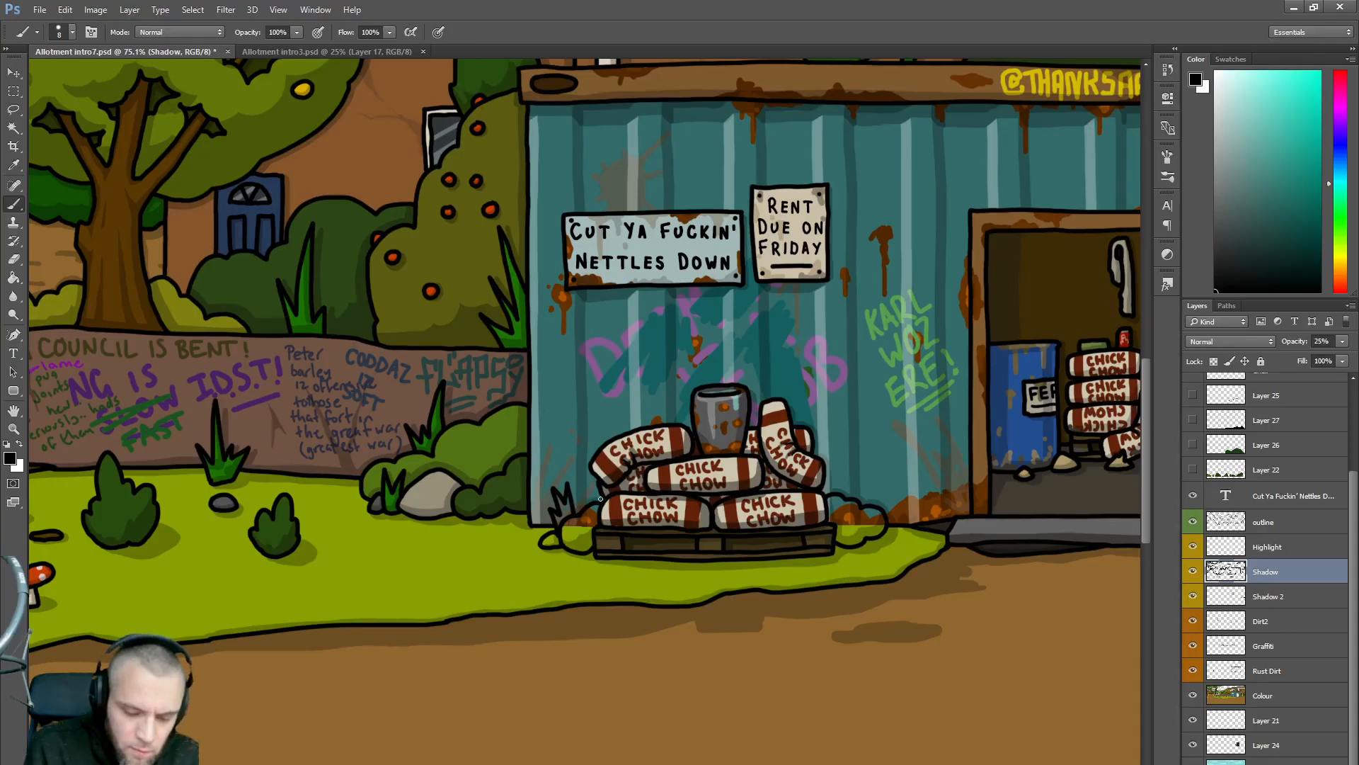
pyautogui.moveTo(599, 505)
pyautogui.mouseDown()
pyautogui.moveTo(594, 517)
pyautogui.moveTo(556, 504)
pyautogui.mouseUp()
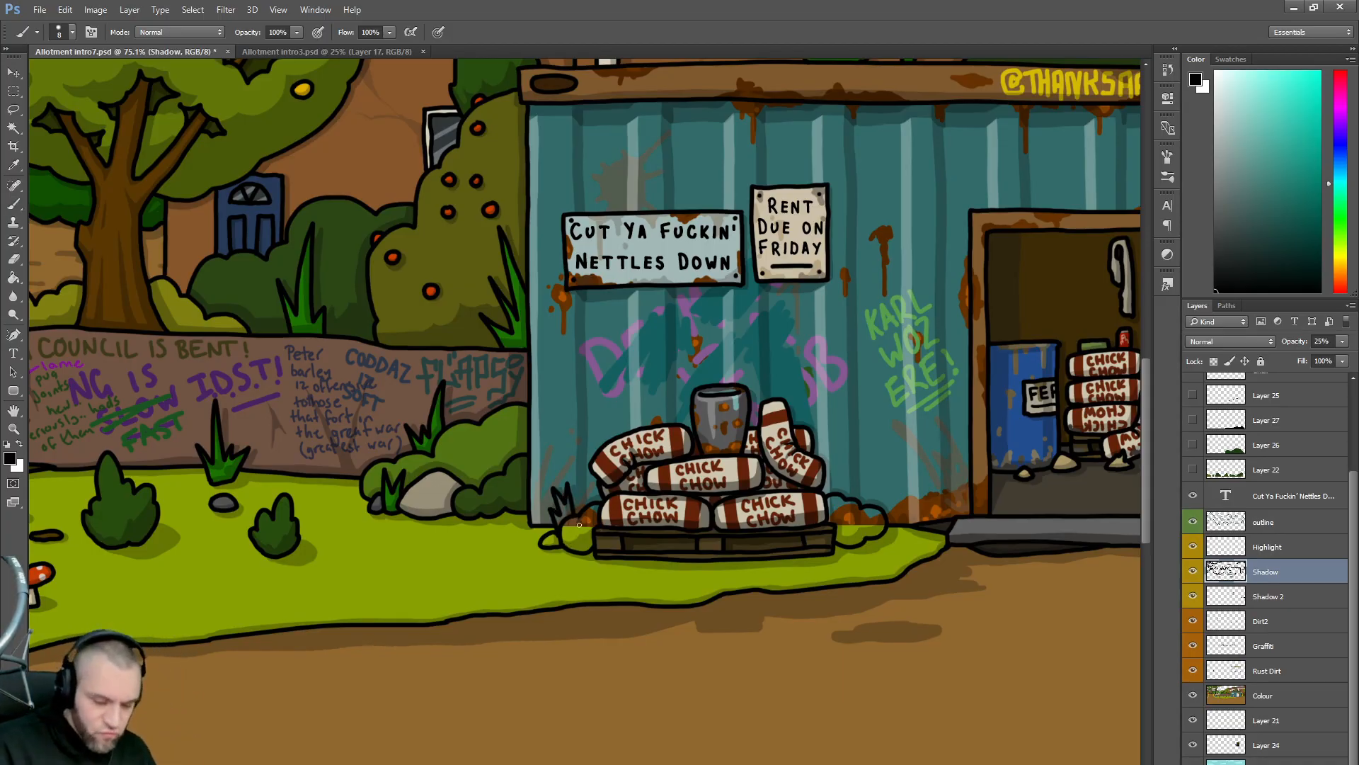
pyautogui.press('e')
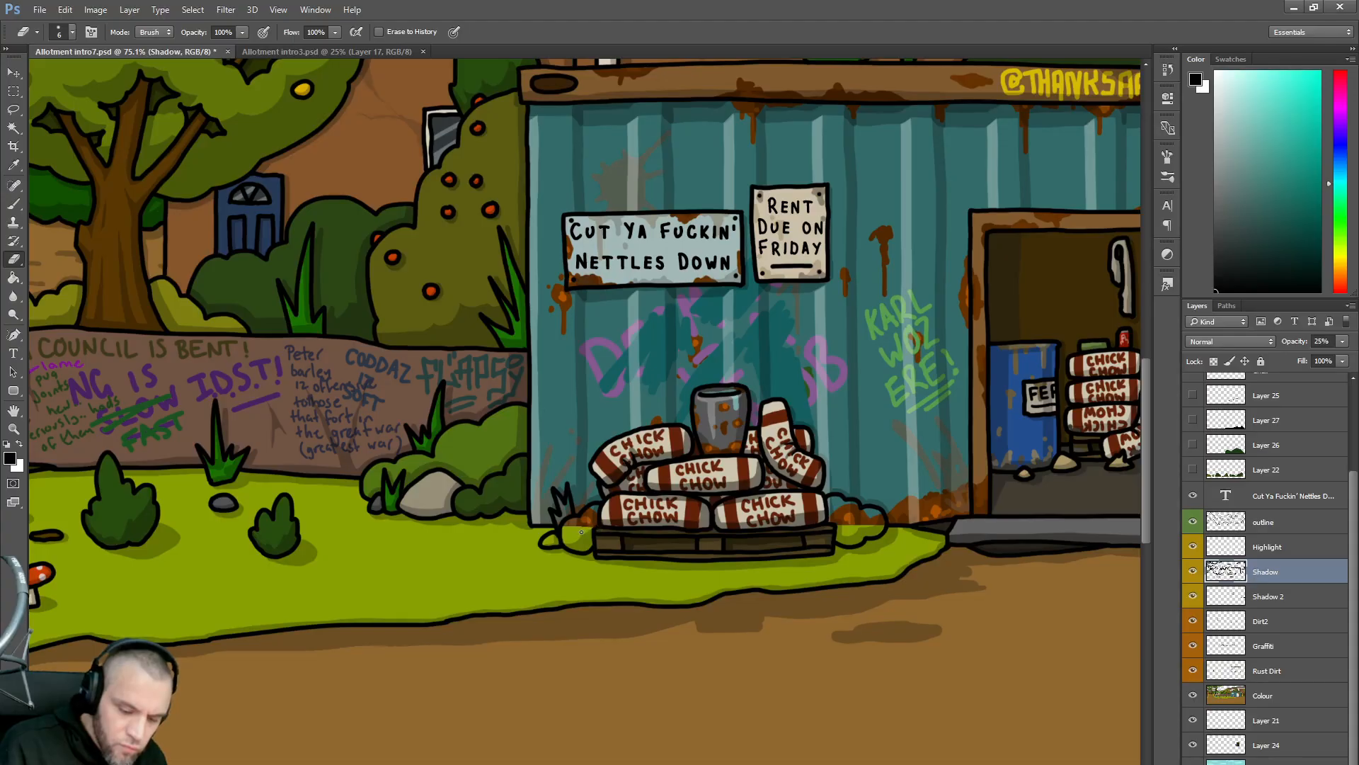
pyautogui.press('b')
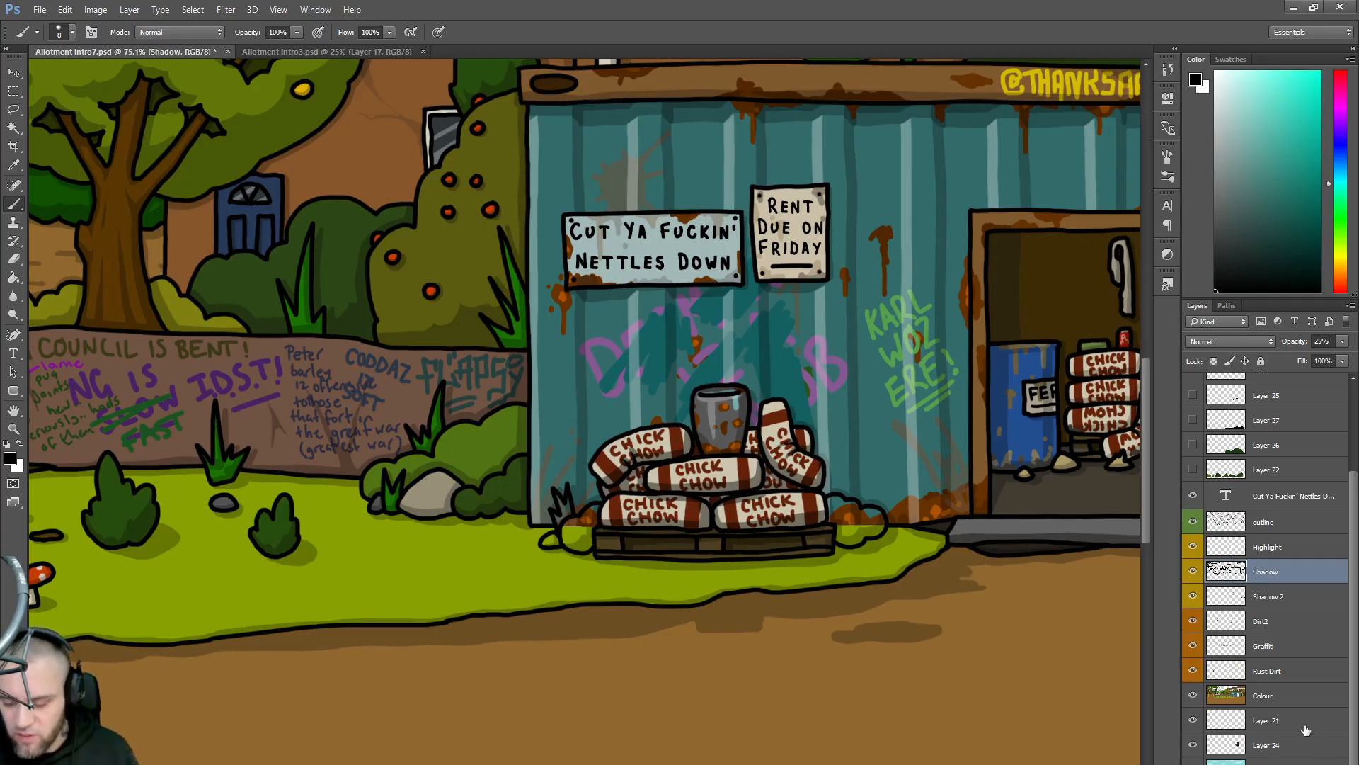
# - On the Colour layer, fill the new stone with the lawn stone's dark grey and the grass tuft with the wall grass's green
pyautogui.click(1263, 699)
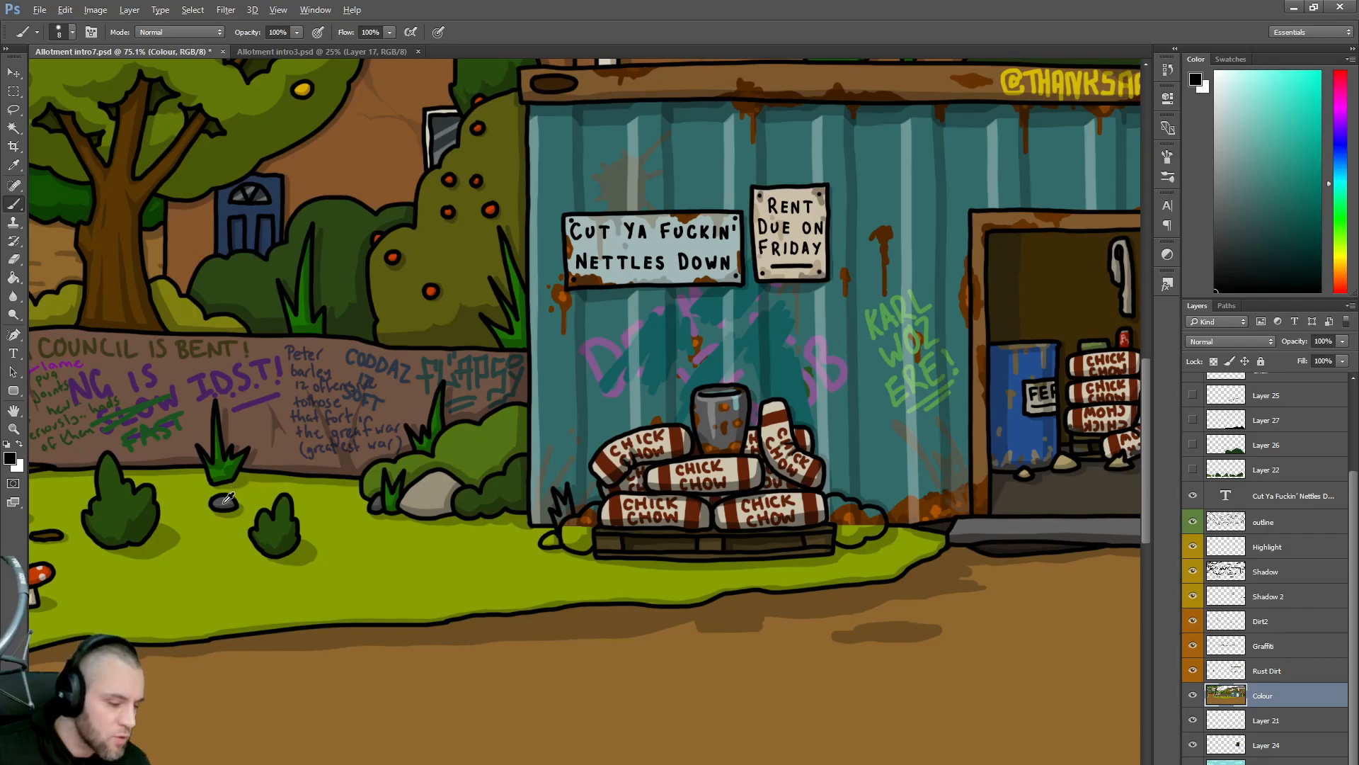
pyautogui.keyDown('alt'); pyautogui.click(225, 499); pyautogui.keyUp('alt')
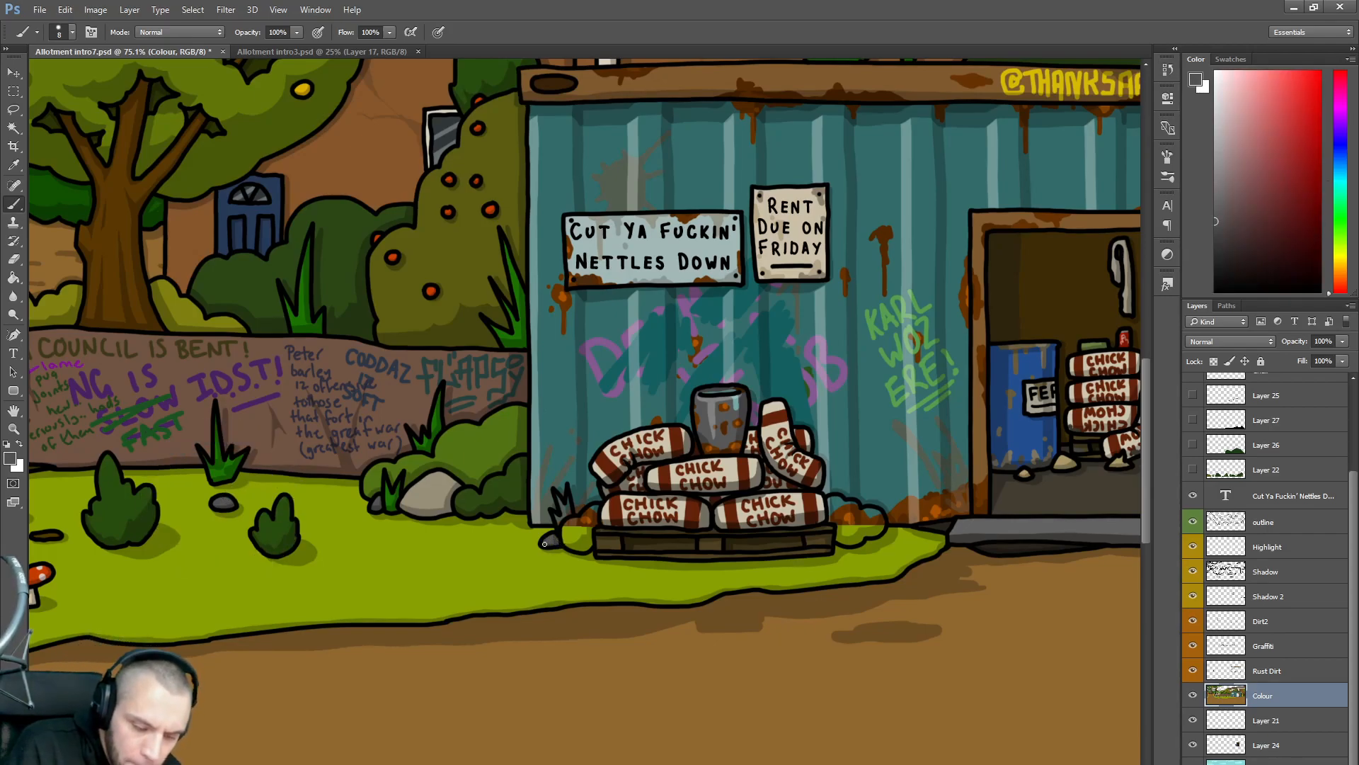
pyautogui.keyDown('alt'); pyautogui.click(435, 416); pyautogui.keyUp('alt')
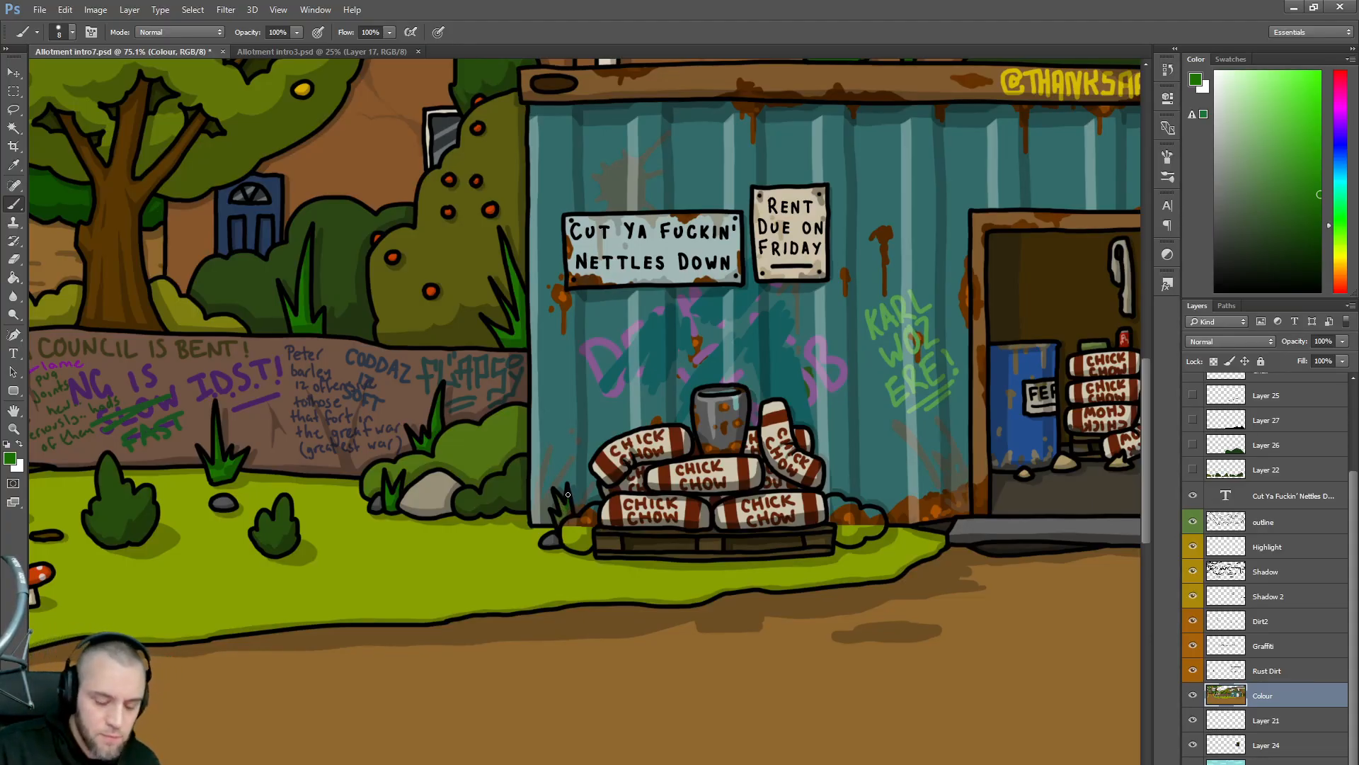
# - Erase the rust inside the bush outlines on both sides of the pallet on the Rust Dirt layer, using a larger Eraser
pyautogui.click(1267, 618)
pyautogui.press('e')
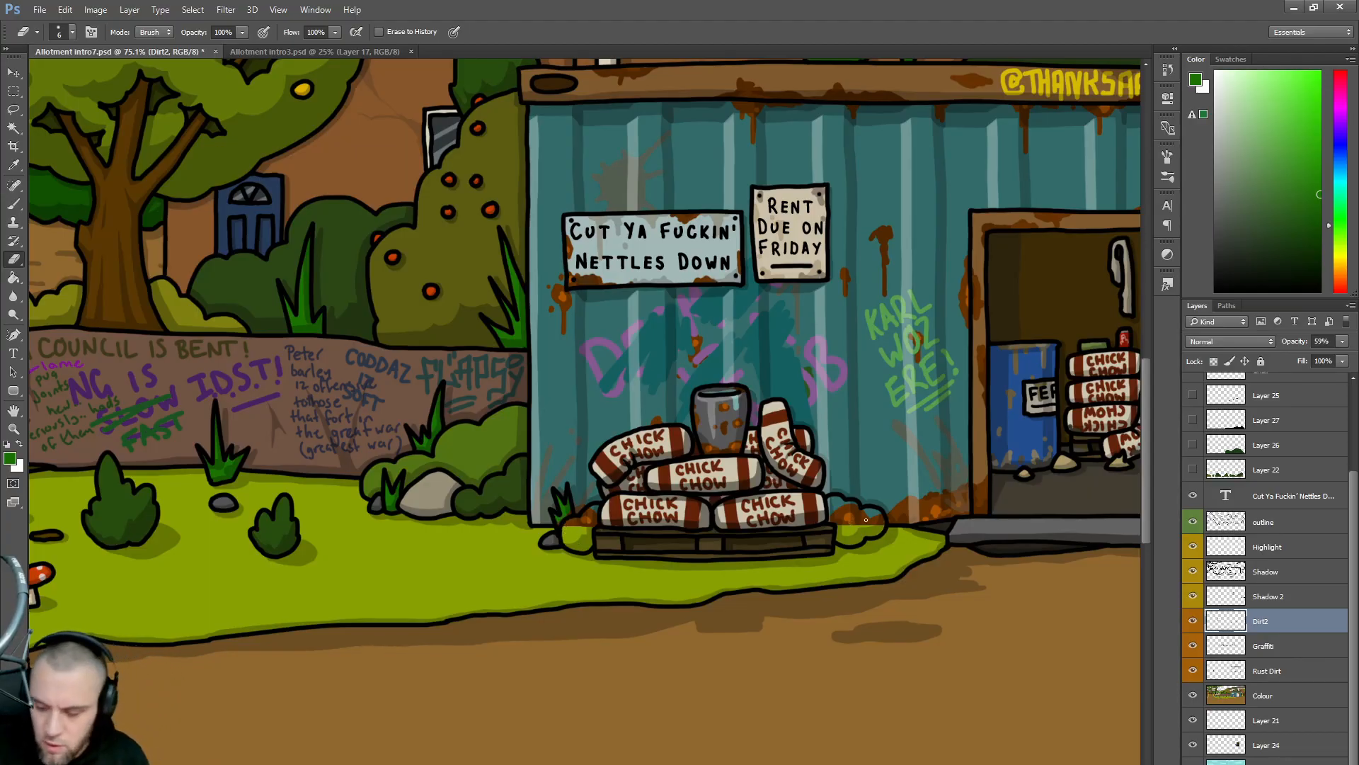
pyautogui.click(1267, 671)
pyautogui.press(']')
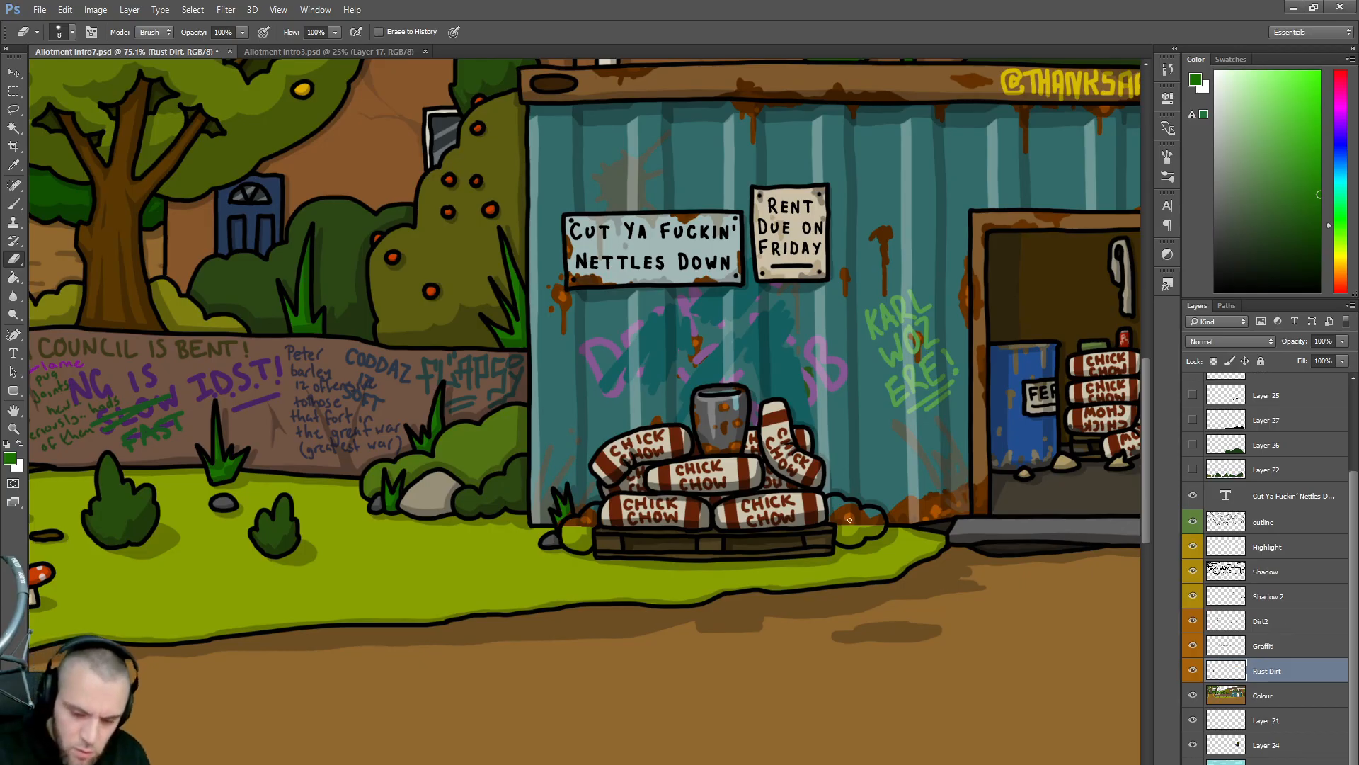
pyautogui.press(']')
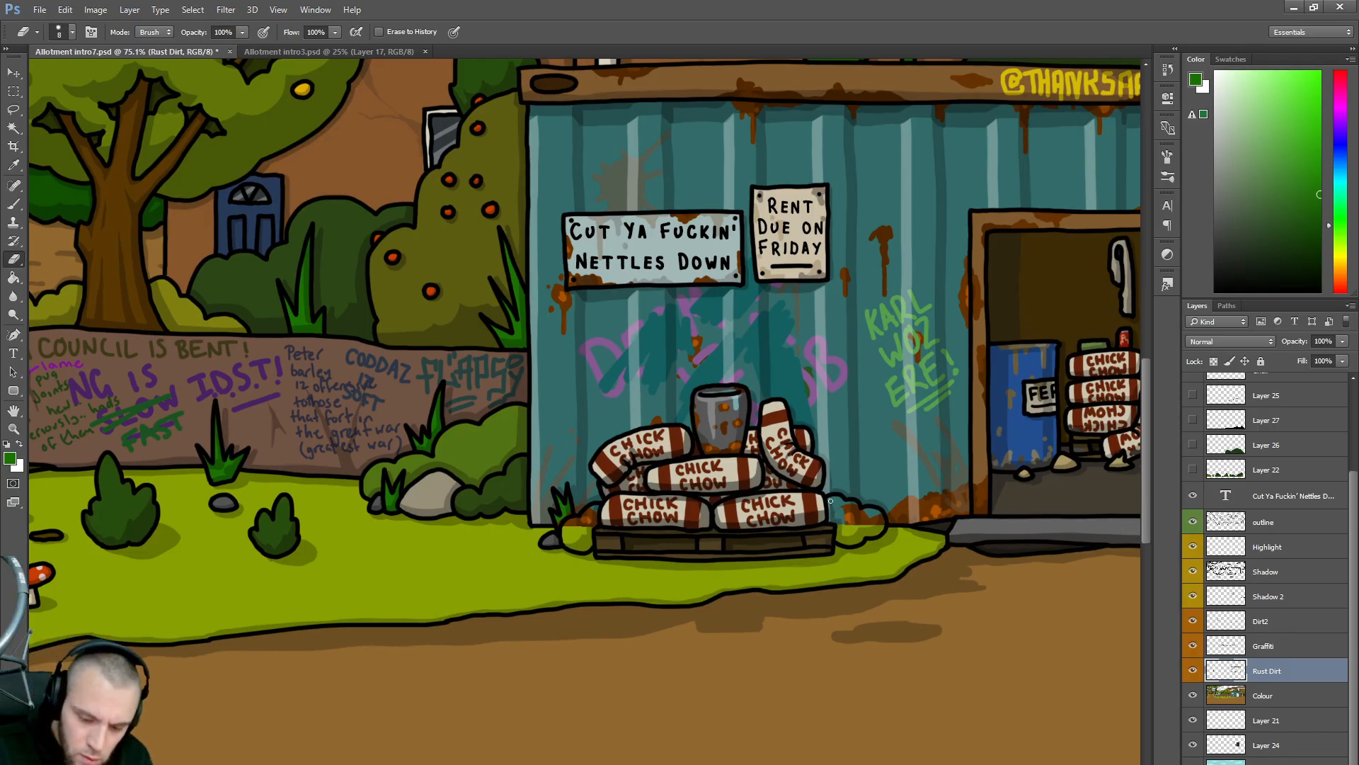
pyautogui.moveTo(841, 507); pyautogui.dragTo(857, 522)
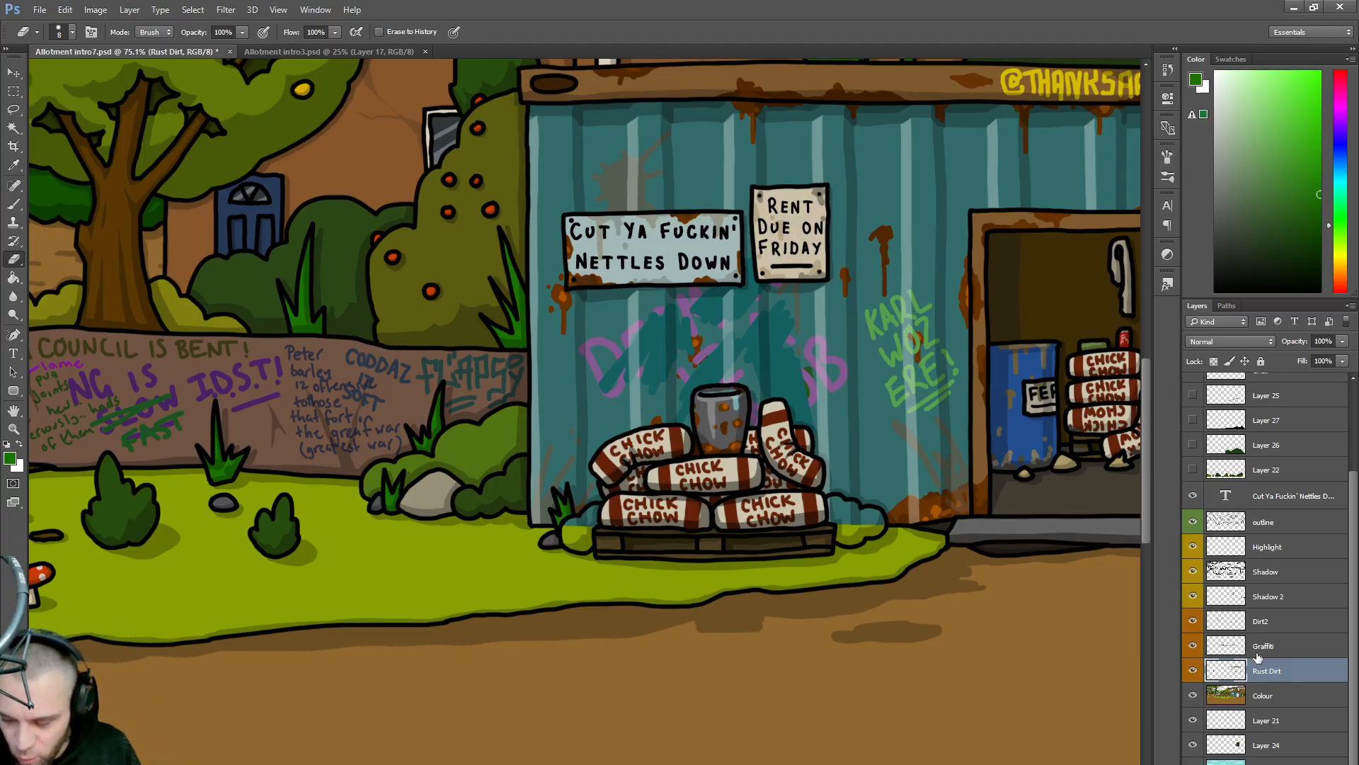
pyautogui.click(1280, 573)
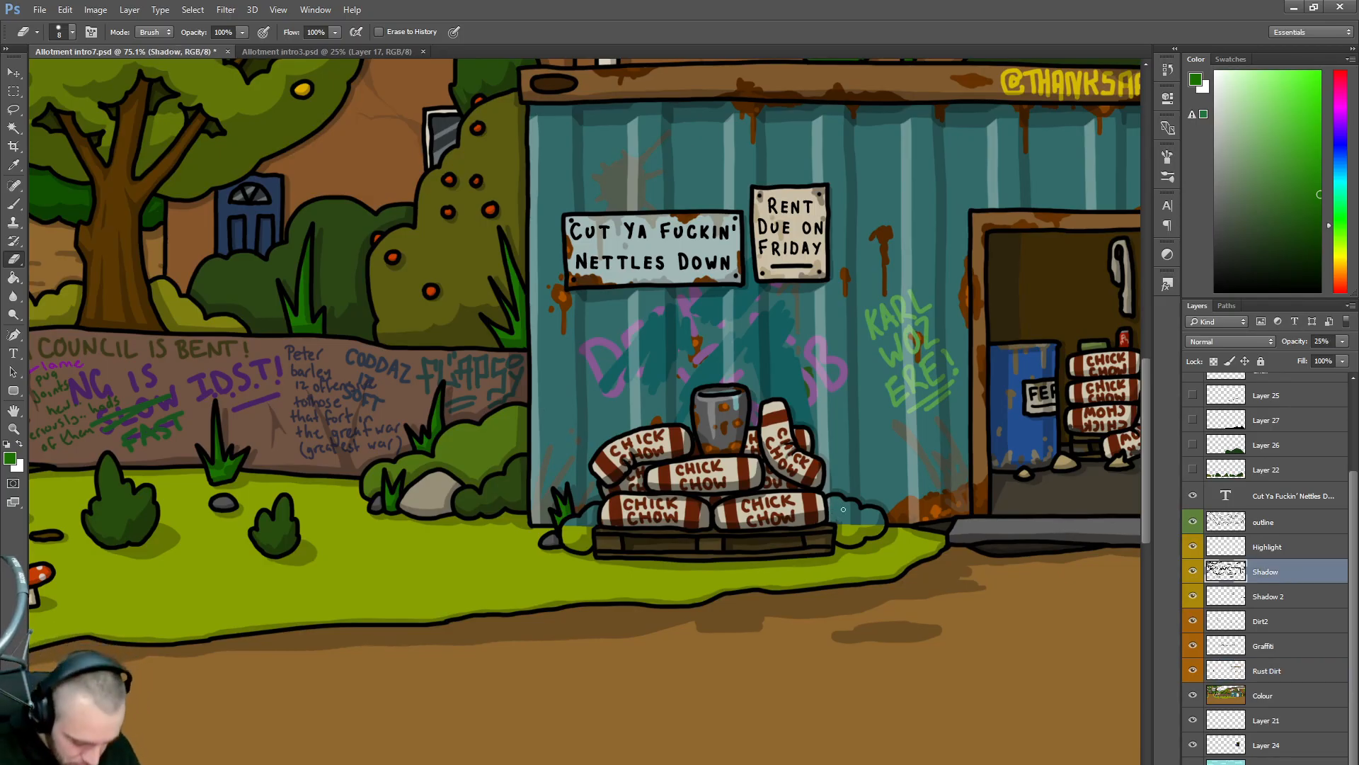
pyautogui.press('b')
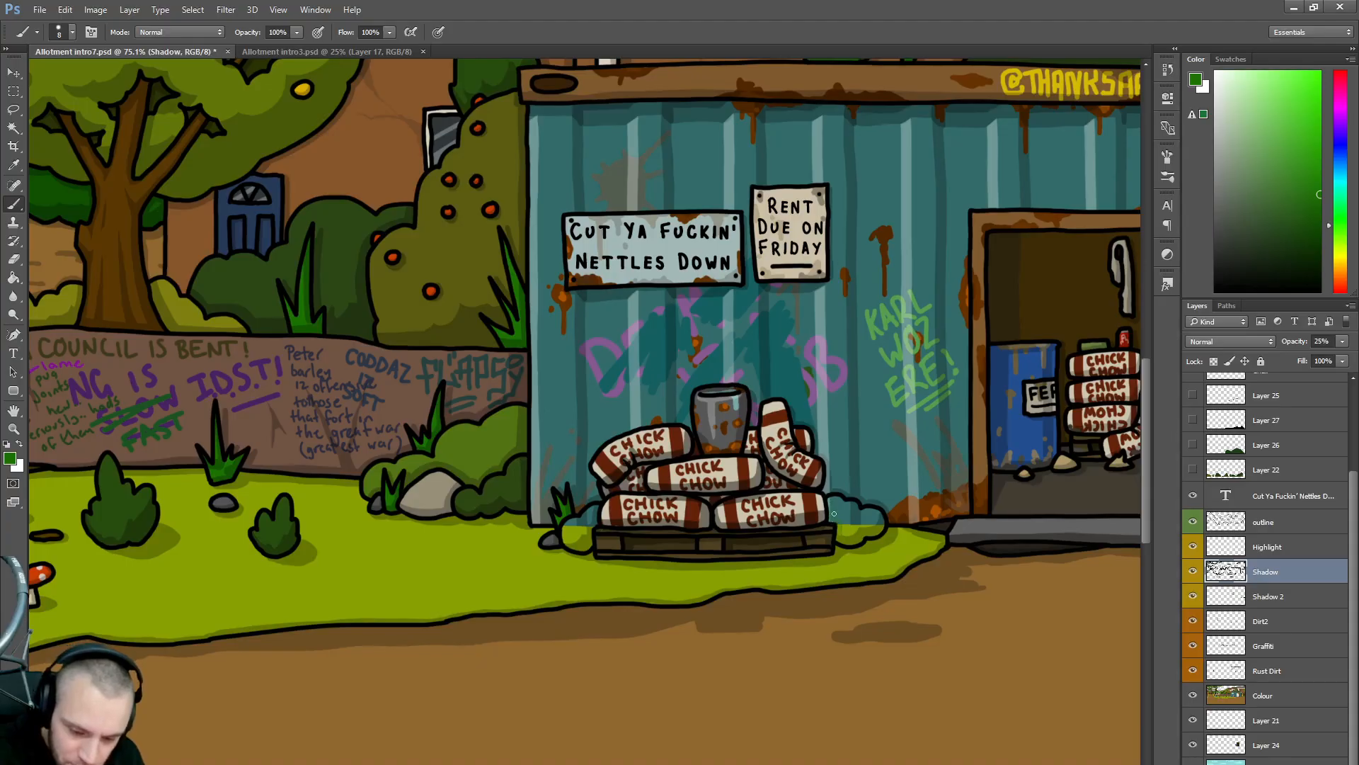
pyautogui.press('d')
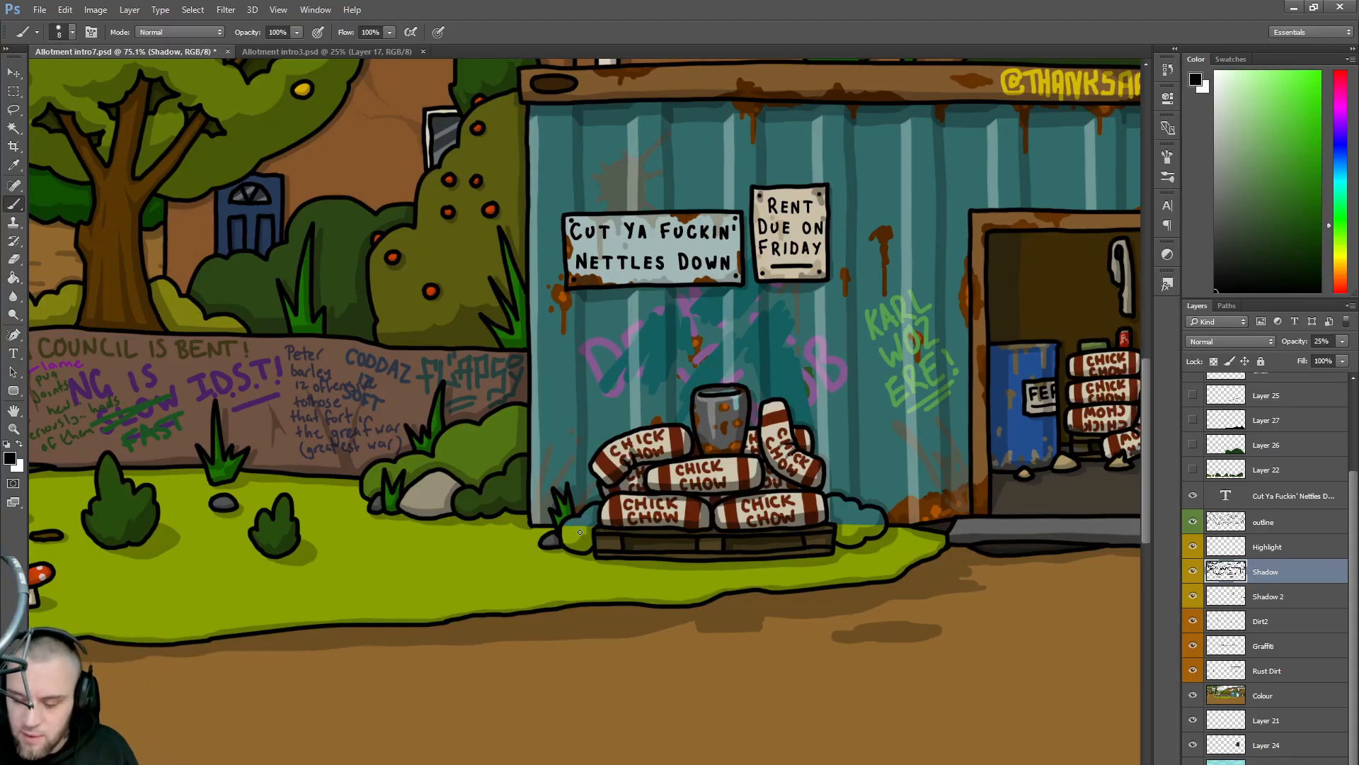
# - Select the bush interiors on both sides of the pallet from the outline layer, refined with 2.6 px feather, 100% contrast and +100% edge shift
pyautogui.click(1275, 546)
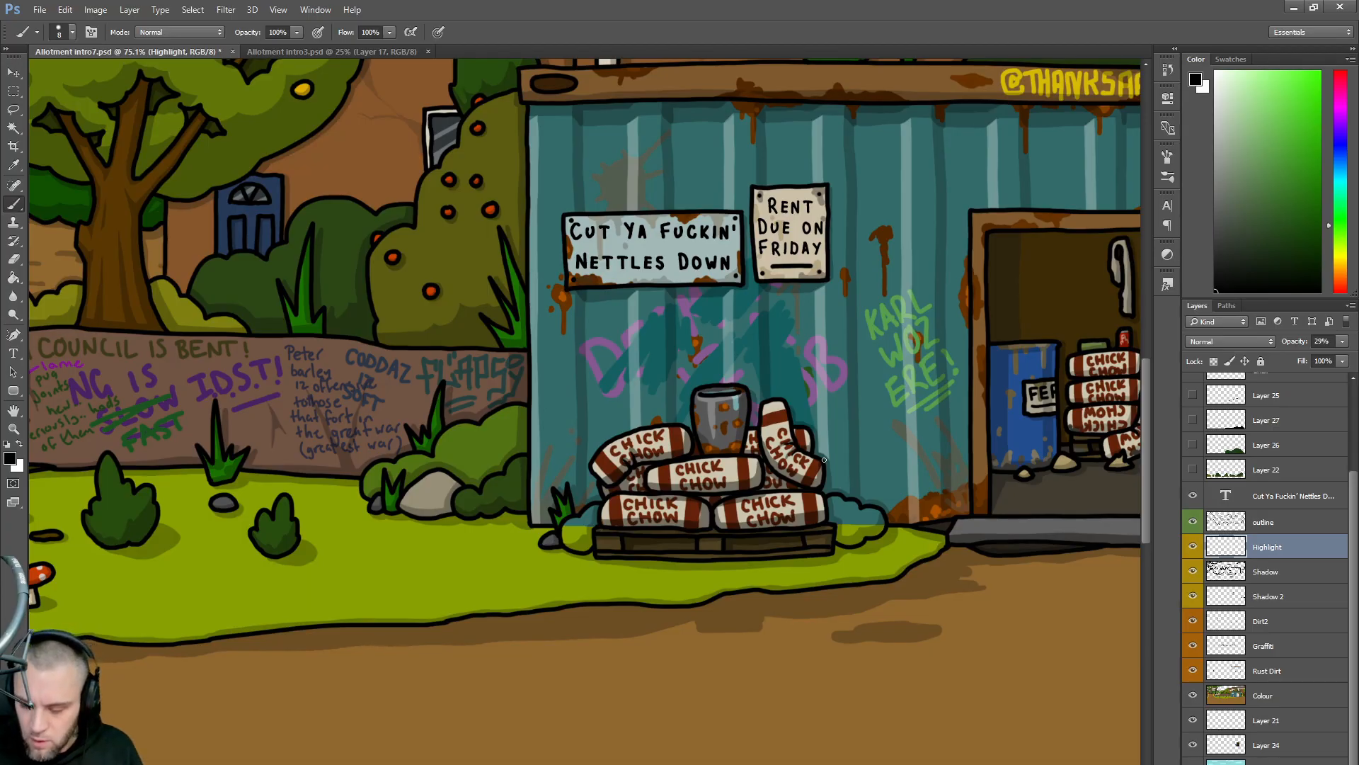
pyautogui.click(13, 128)
pyautogui.click(587, 534)
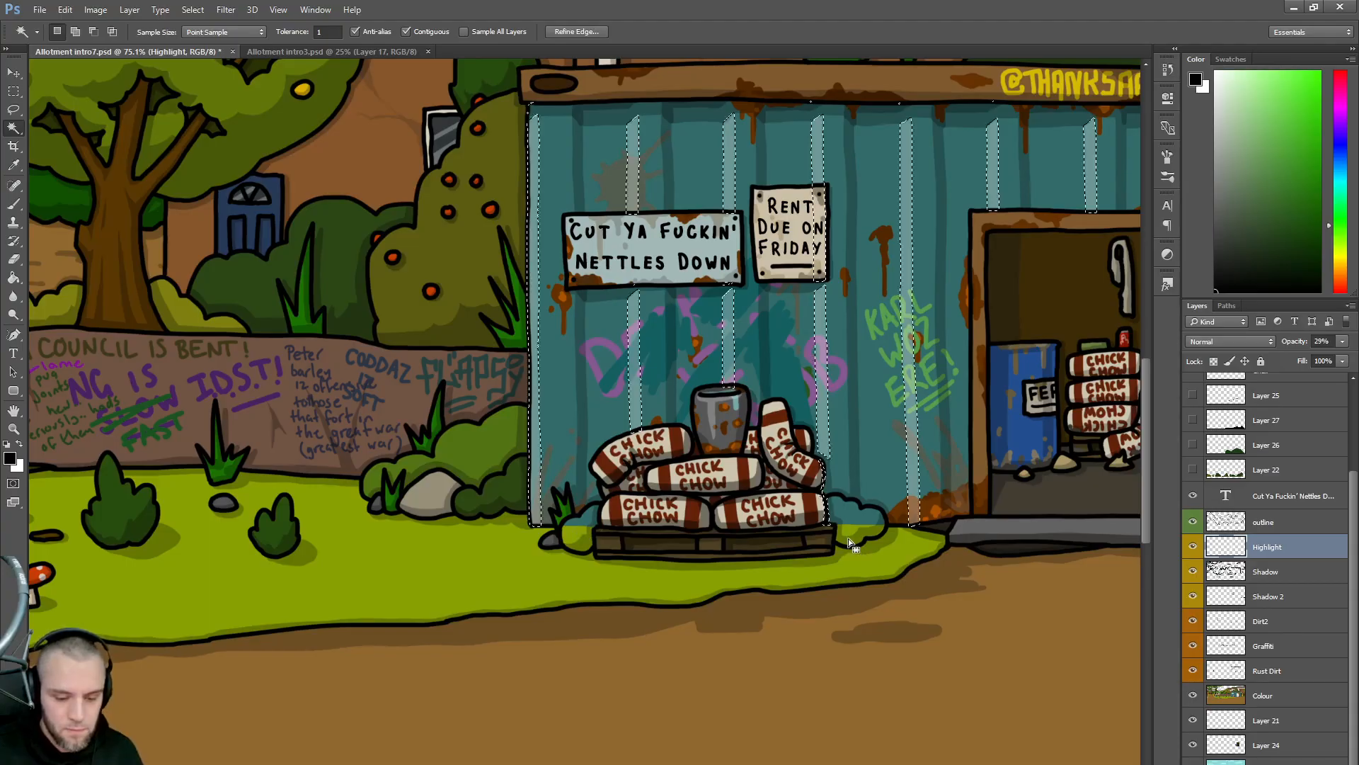
pyautogui.click(1286, 524)
pyautogui.click(851, 525)
pyautogui.keyDown('shift'); pyautogui.click(570, 531); pyautogui.keyUp('shift')
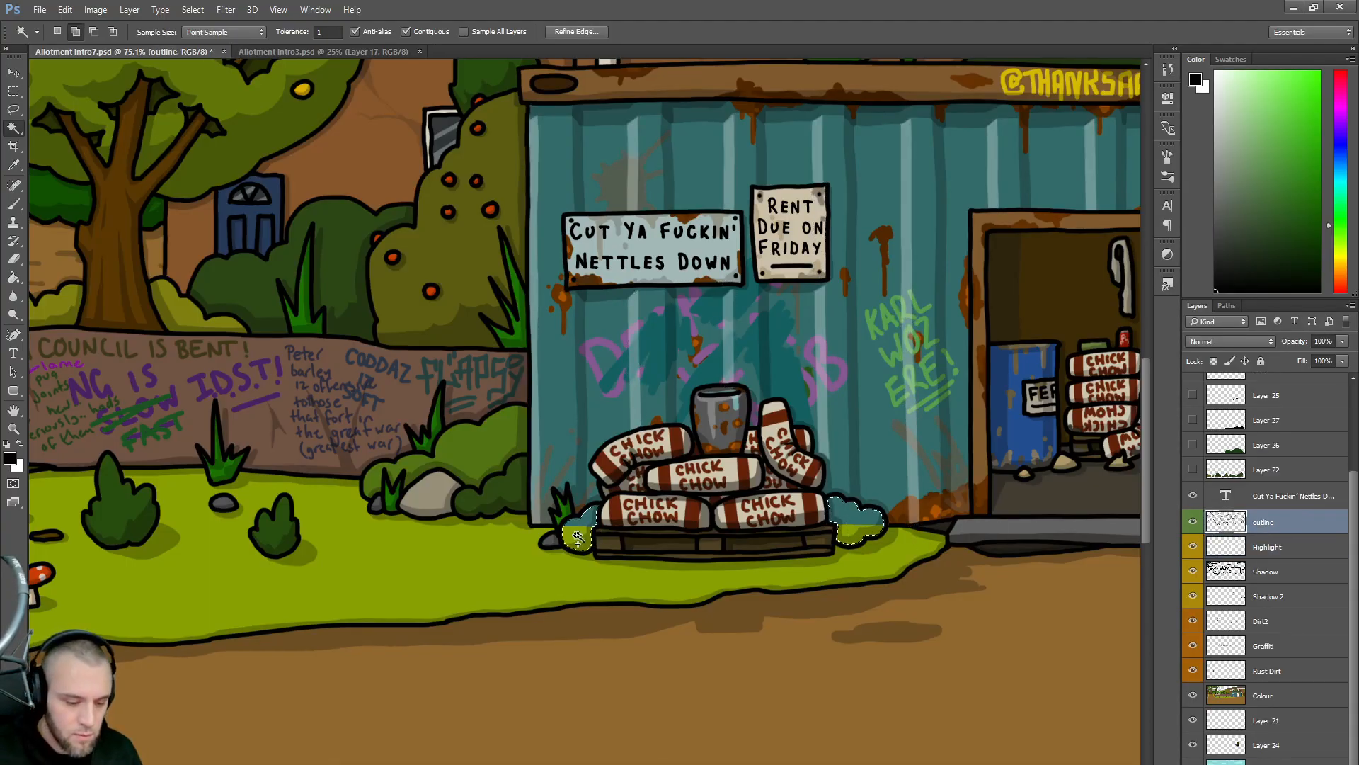
pyautogui.click(576, 32)
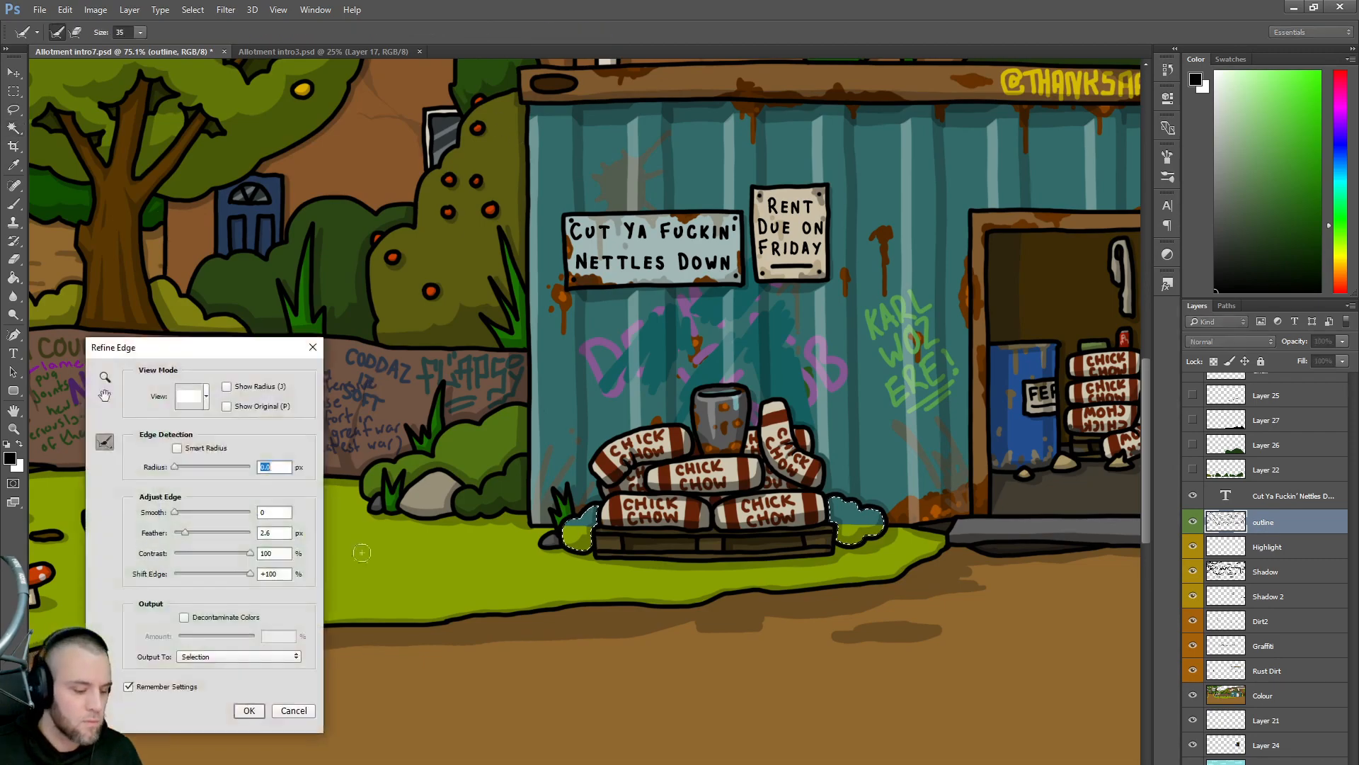
pyautogui.press('Escape')
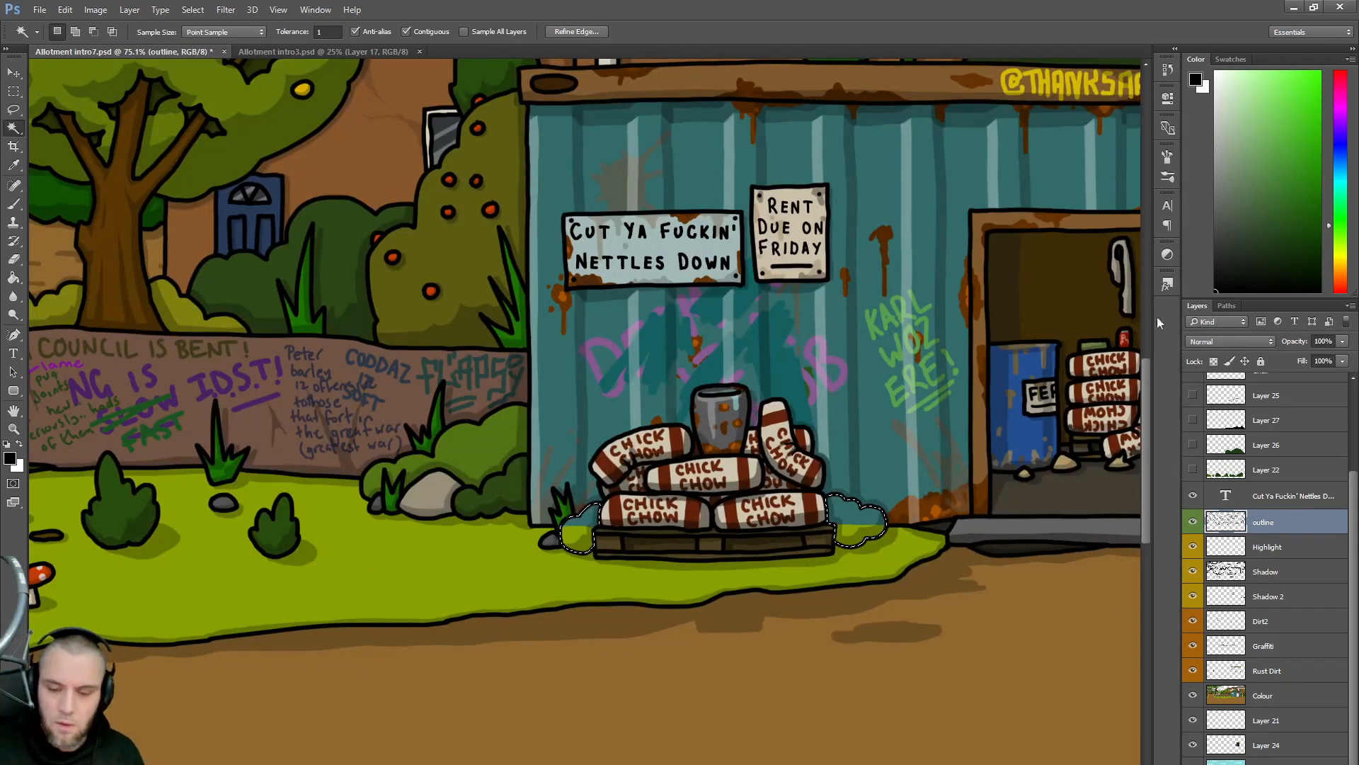
pyautogui.press('alt')
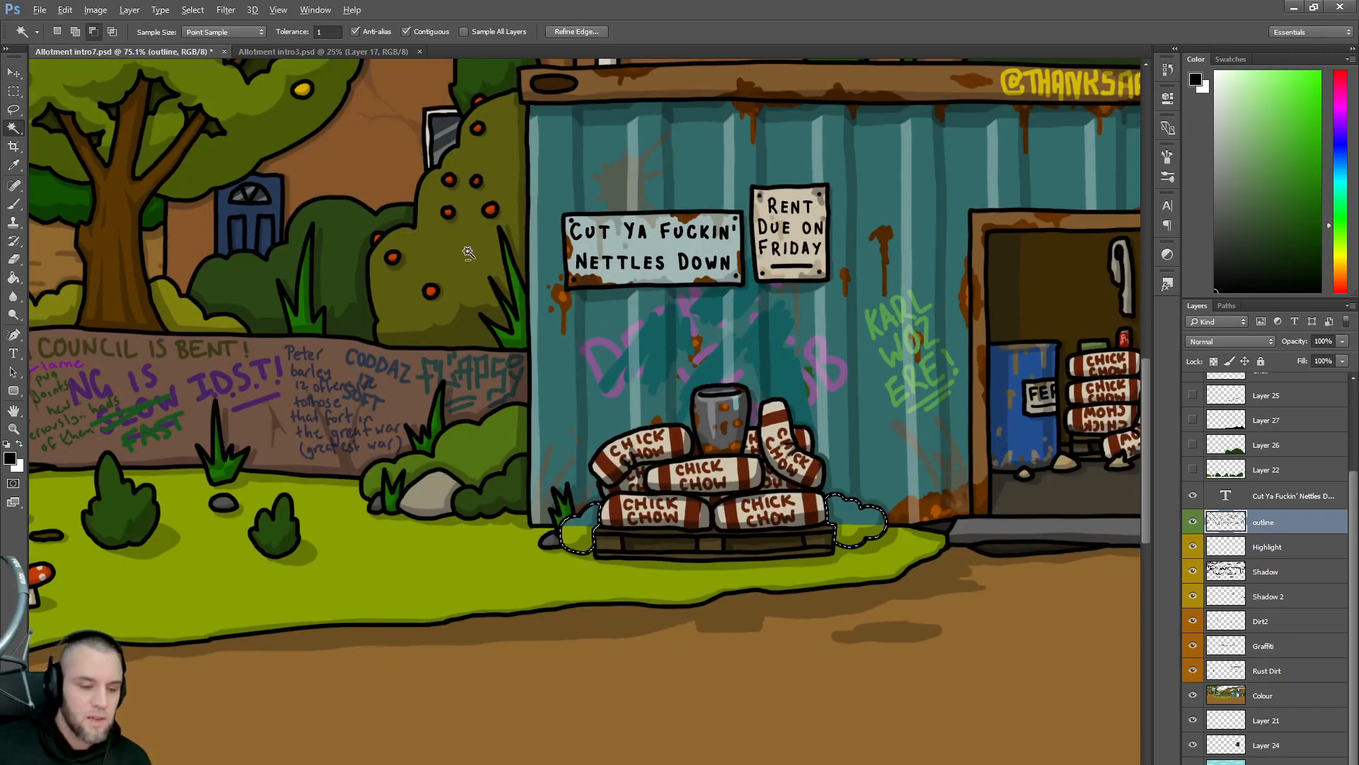
# - On the Colour layer, fill the selected bushes beside the pallet with the lawn bush's dark green, using a 300 px brush
pyautogui.press('b')
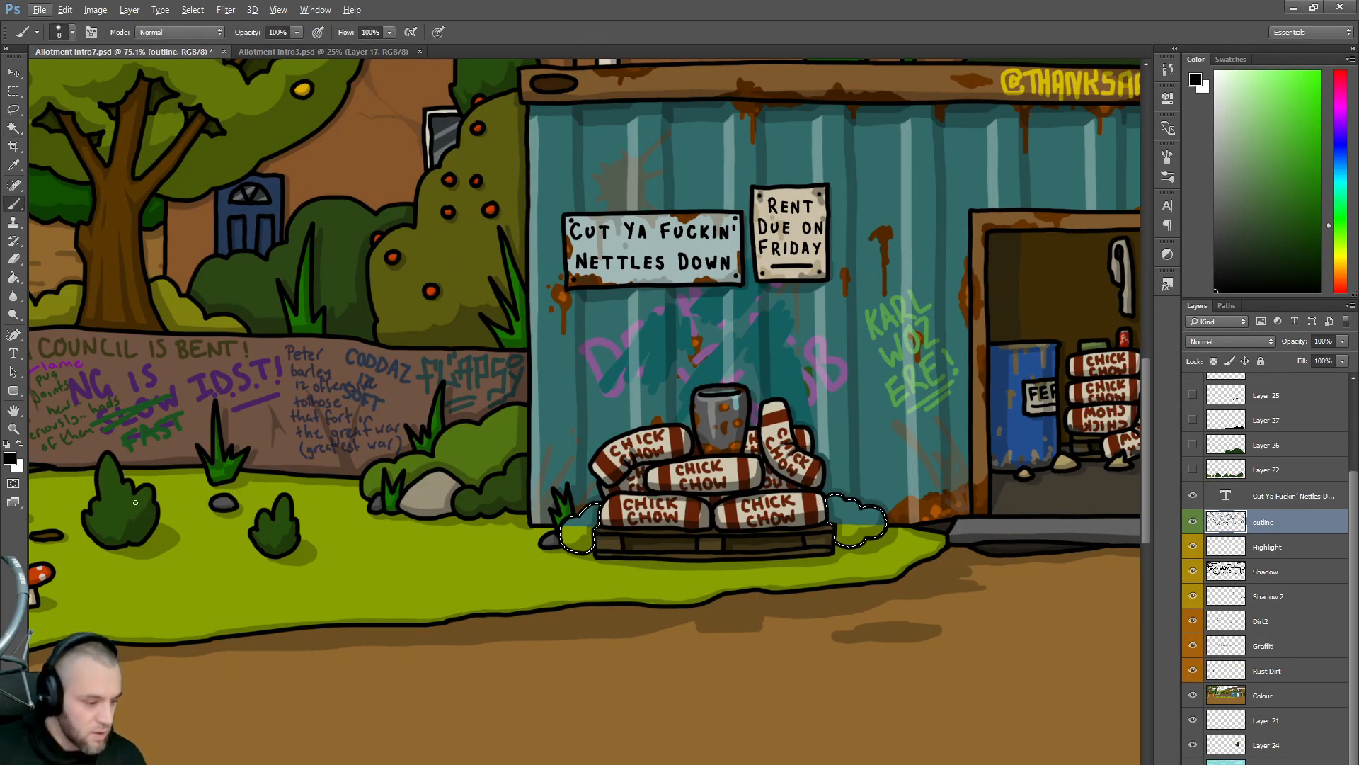
pyautogui.keyDown('alt'); pyautogui.click(119, 500); pyautogui.keyUp('alt')
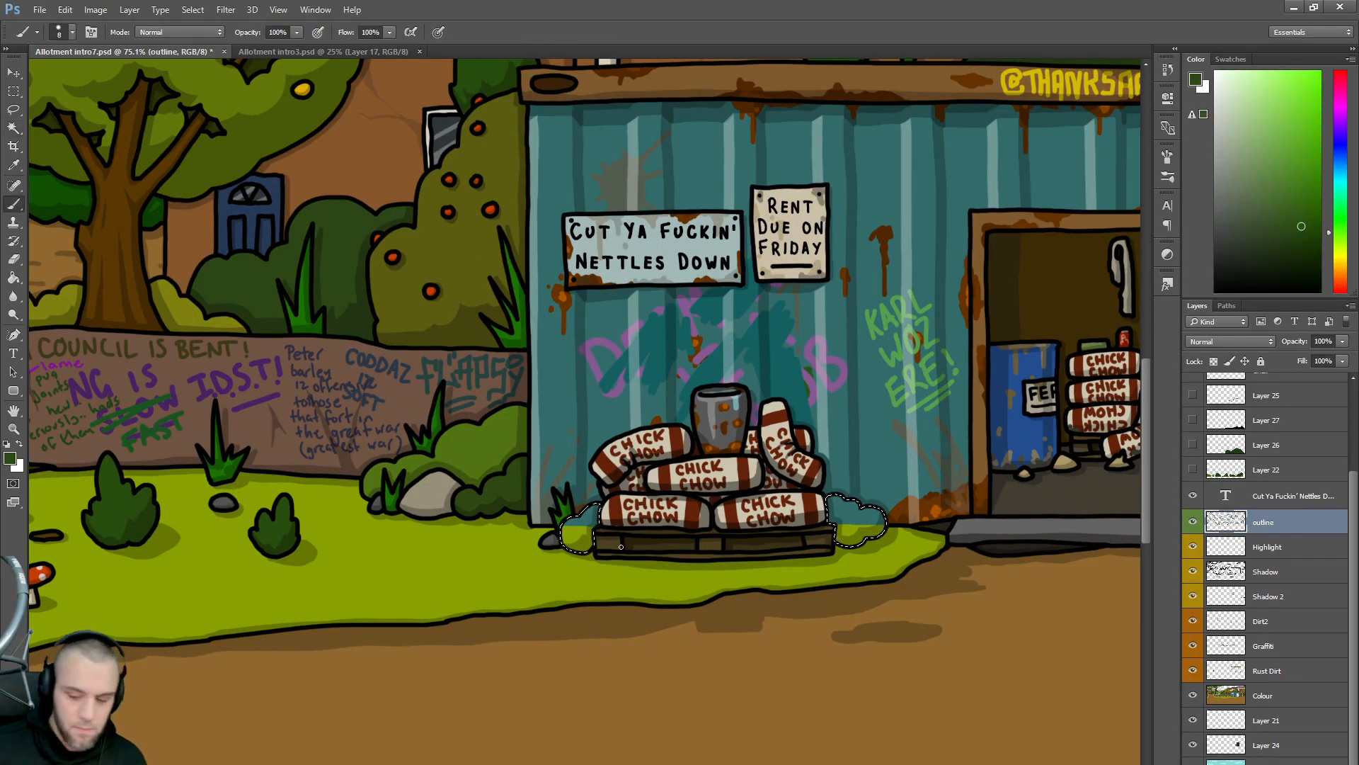
pyautogui.click(1264, 695)
pyautogui.press(']')
pyautogui.press(']')
pyautogui.press(']')
pyautogui.press(']')
pyautogui.press(']')
pyautogui.press(']')
pyautogui.press(']')
pyautogui.press(']')
pyautogui.press(']')
pyautogui.press(']')
pyautogui.press(']')
pyautogui.press(']')
pyautogui.press(']')
pyautogui.press(']')
pyautogui.press(']')
pyautogui.press(']')
pyautogui.press(']')
pyautogui.press(']')
pyautogui.press(']')
pyautogui.press(']')
pyautogui.press(']')
pyautogui.click(843, 528)
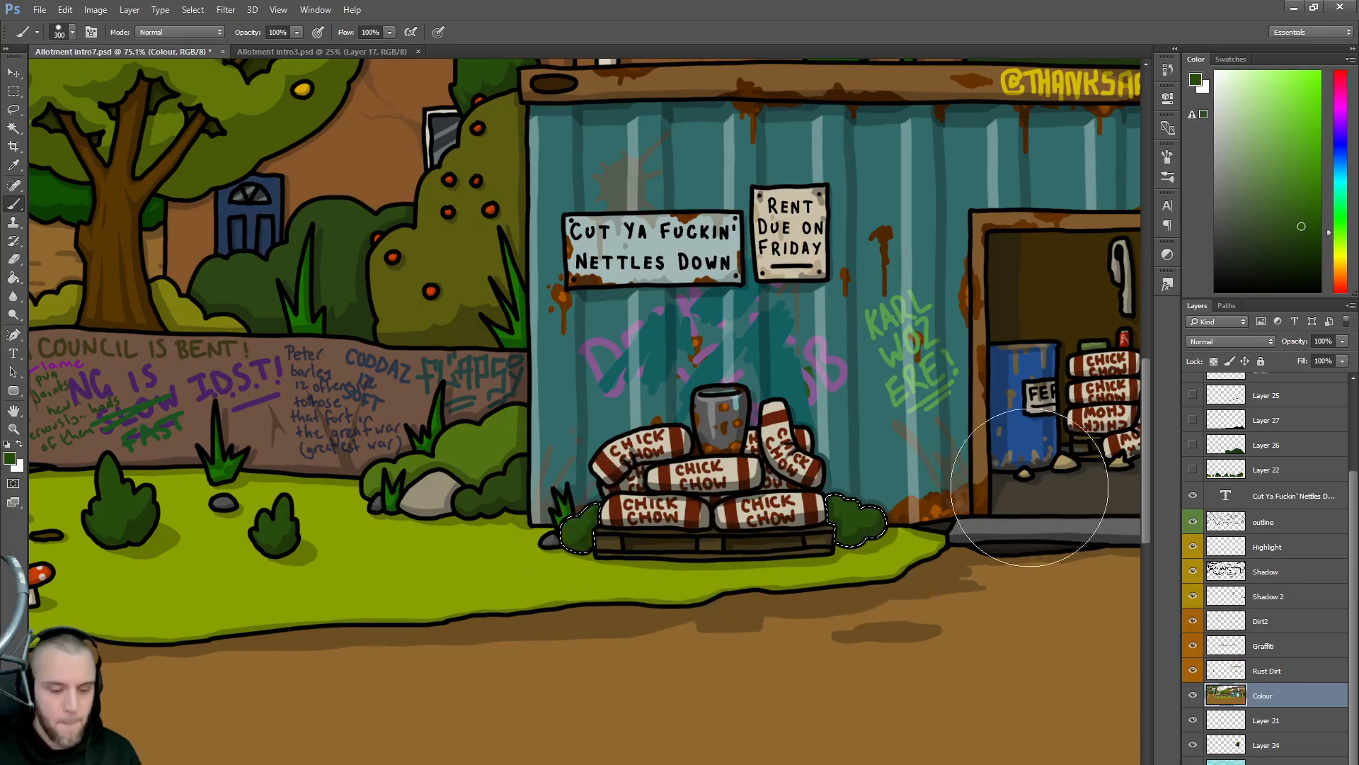
# - Save the artwork as a new version named Allotment intro8.psd, keeping Maximize Compatibility on
pyautogui.scroll(-1, 905, 360)
pyautogui.scroll(-2, 905, 360)
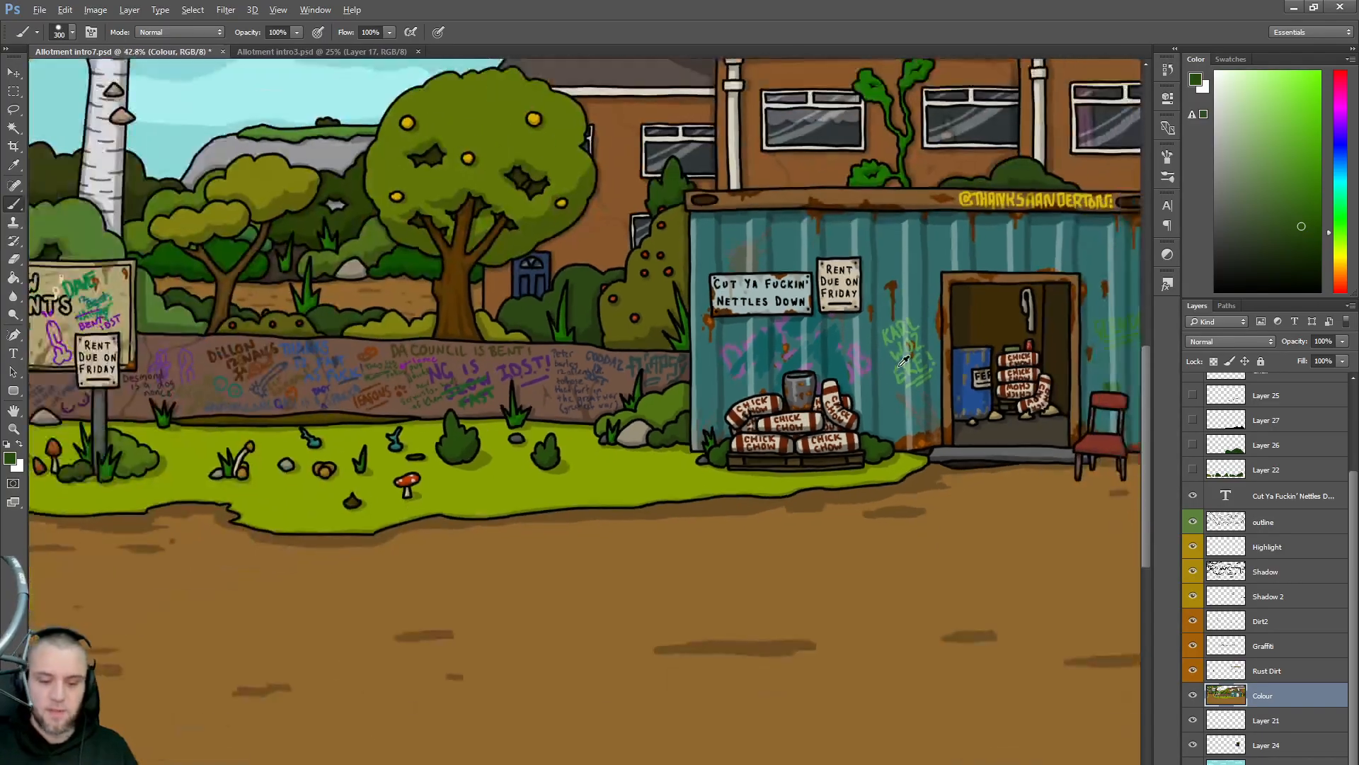
pyautogui.moveTo(905, 360); pyautogui.dragTo(746, 360)
pyautogui.moveTo(810, 521); pyautogui.dragTo(850, 522)
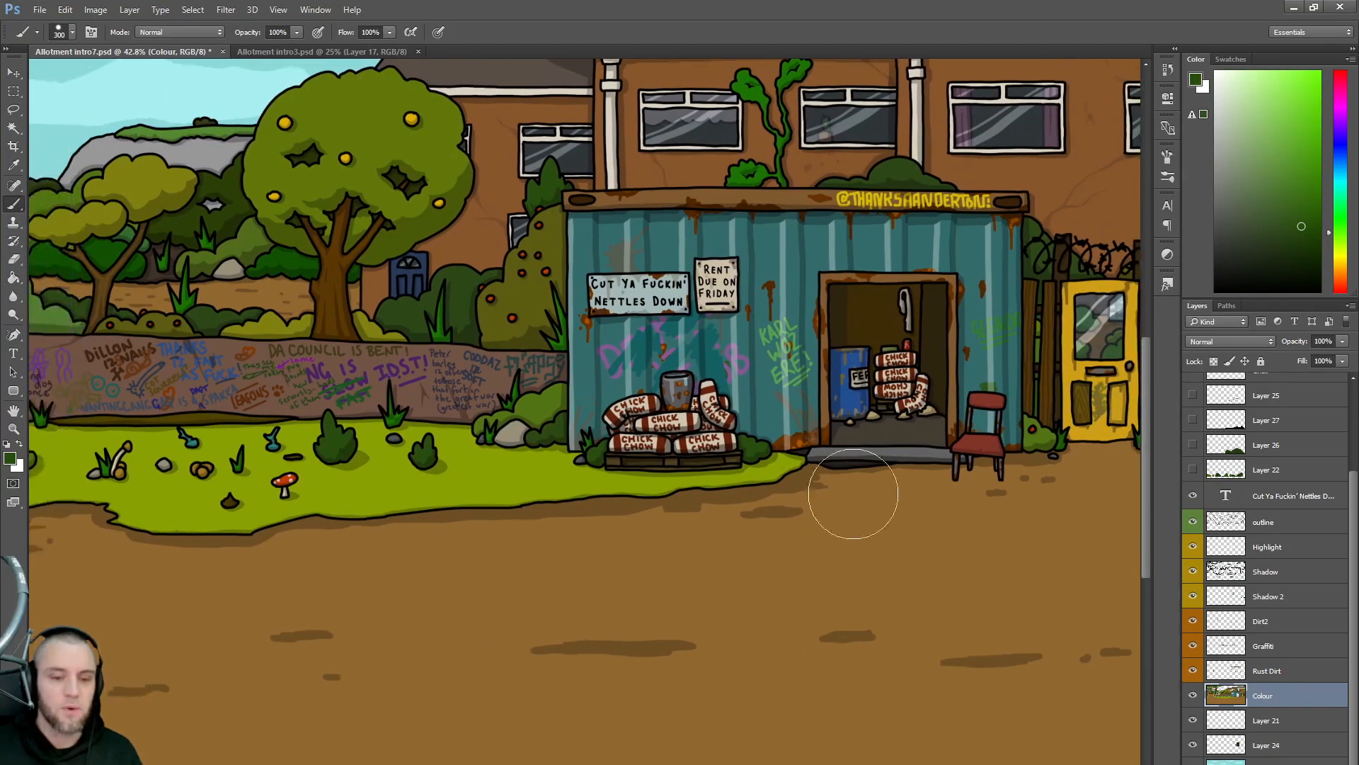
pyautogui.scroll(-2, 849, 522)
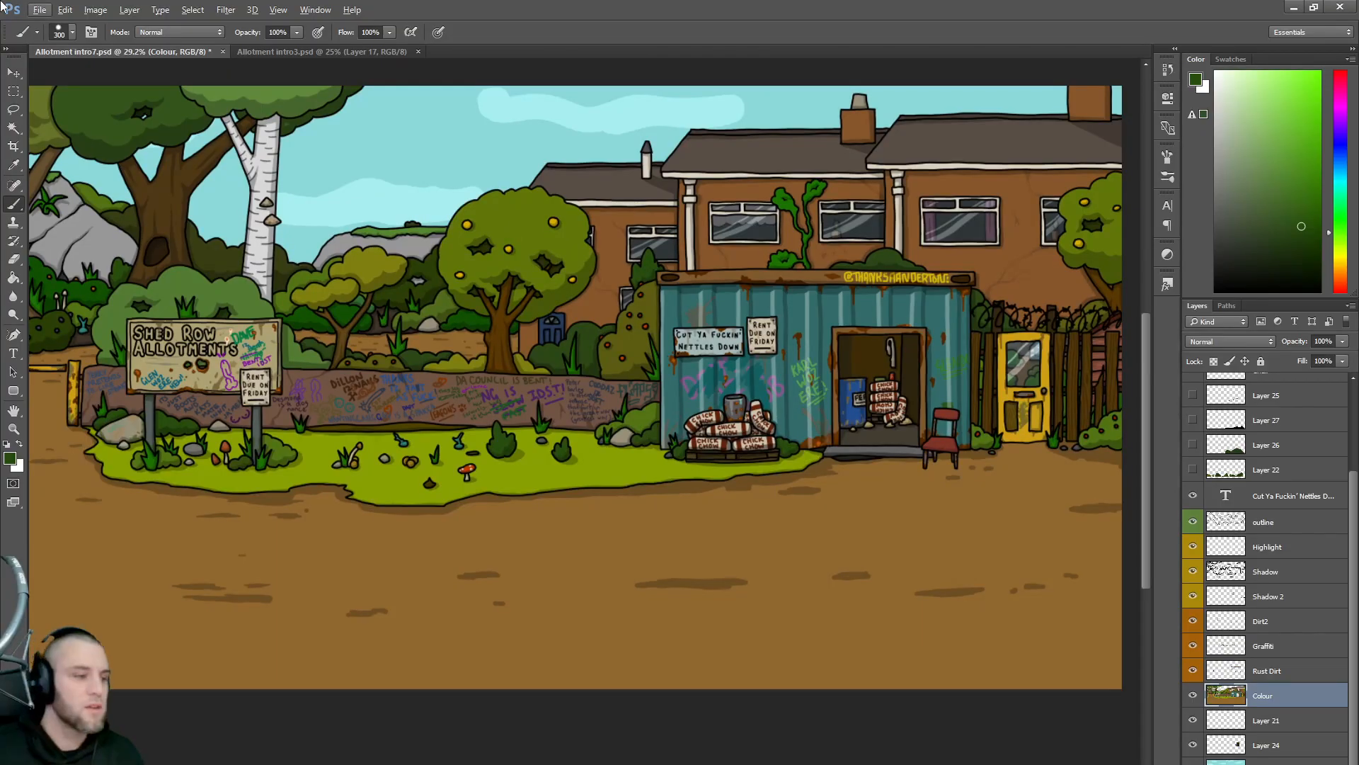
pyautogui.click(40, 9)
pyautogui.click(47, 164)
pyautogui.moveTo(232, 269); pyautogui.dragTo(226, 269)
pyautogui.write('8')
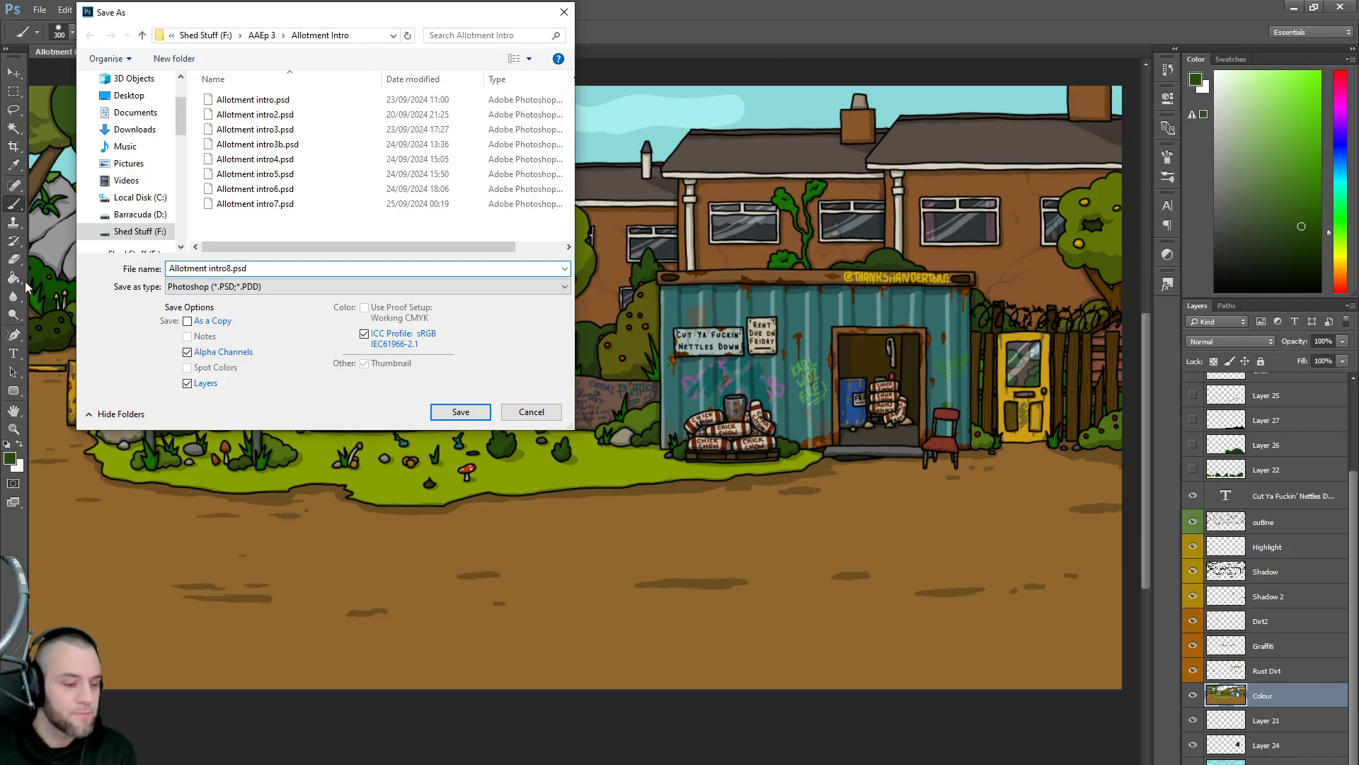
pyautogui.click(453, 412)
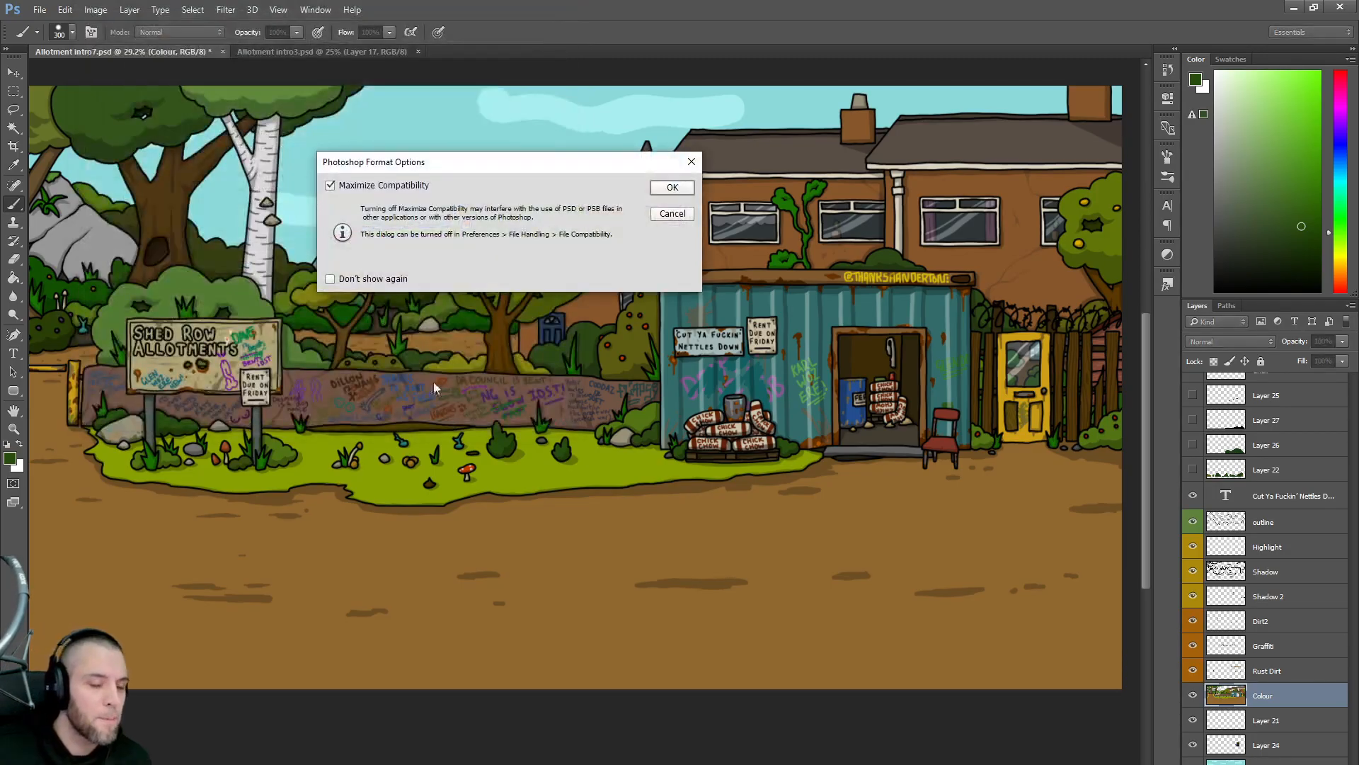
pyautogui.click(673, 187)
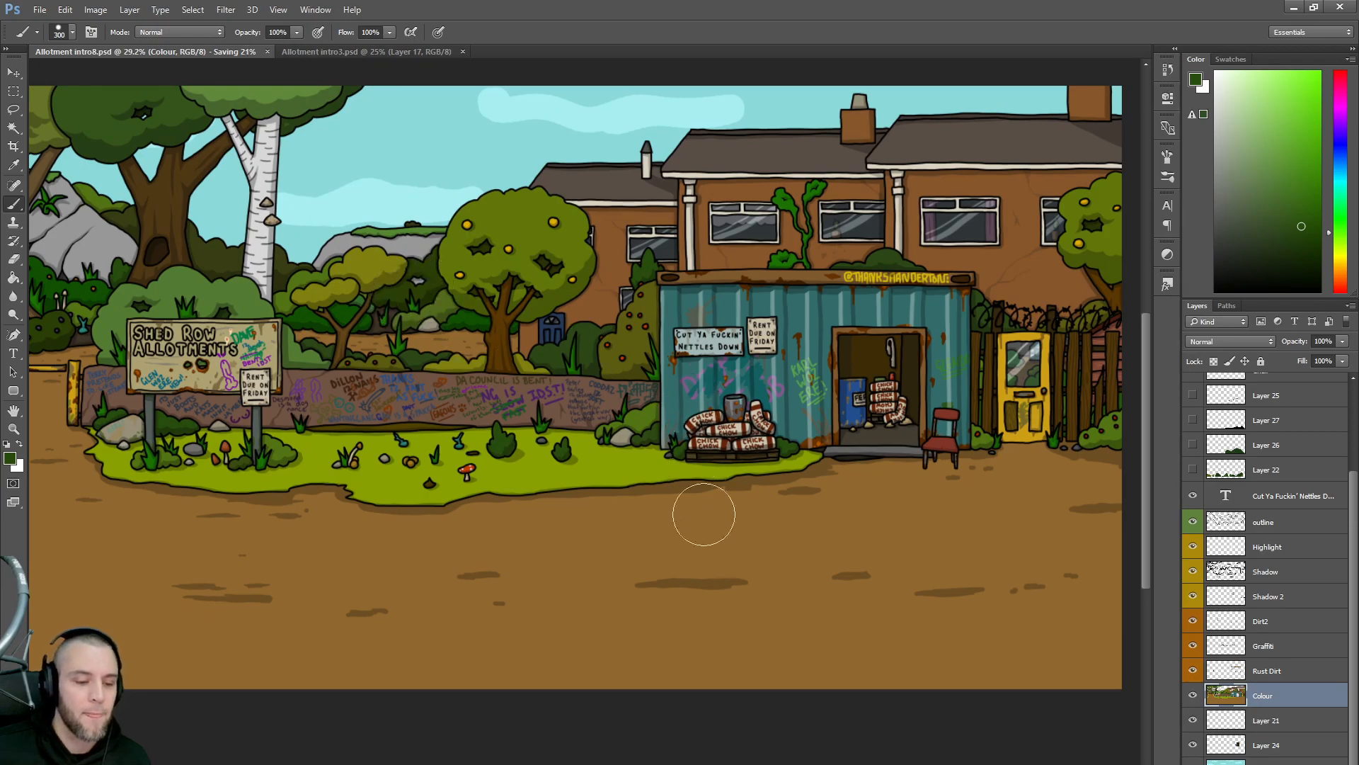
# - Preview the foreground foliage on Layer 22 and Layer 26 over the whole scene, hiding each layer again
pyautogui.moveTo(756, 764); pyautogui.dragTo(693, 764)
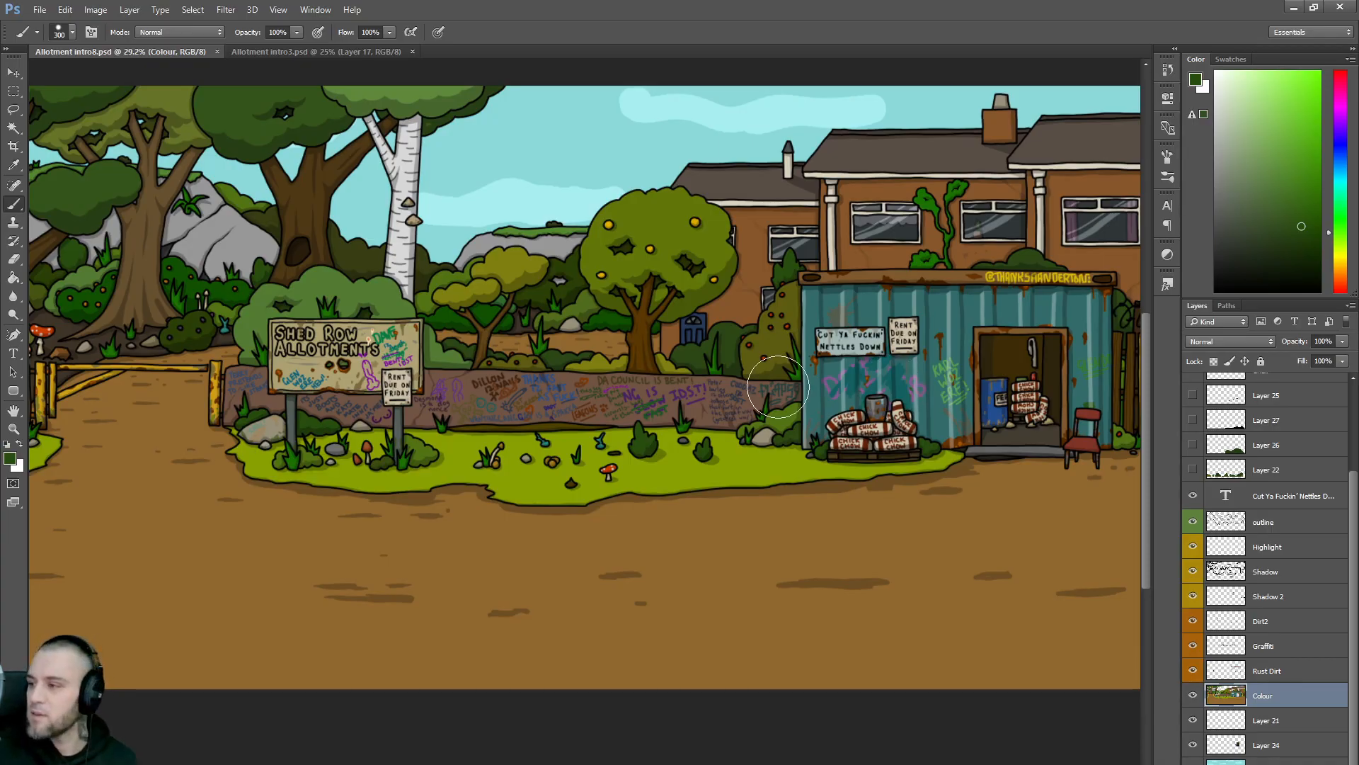
pyautogui.scroll(-2, 610, 440)
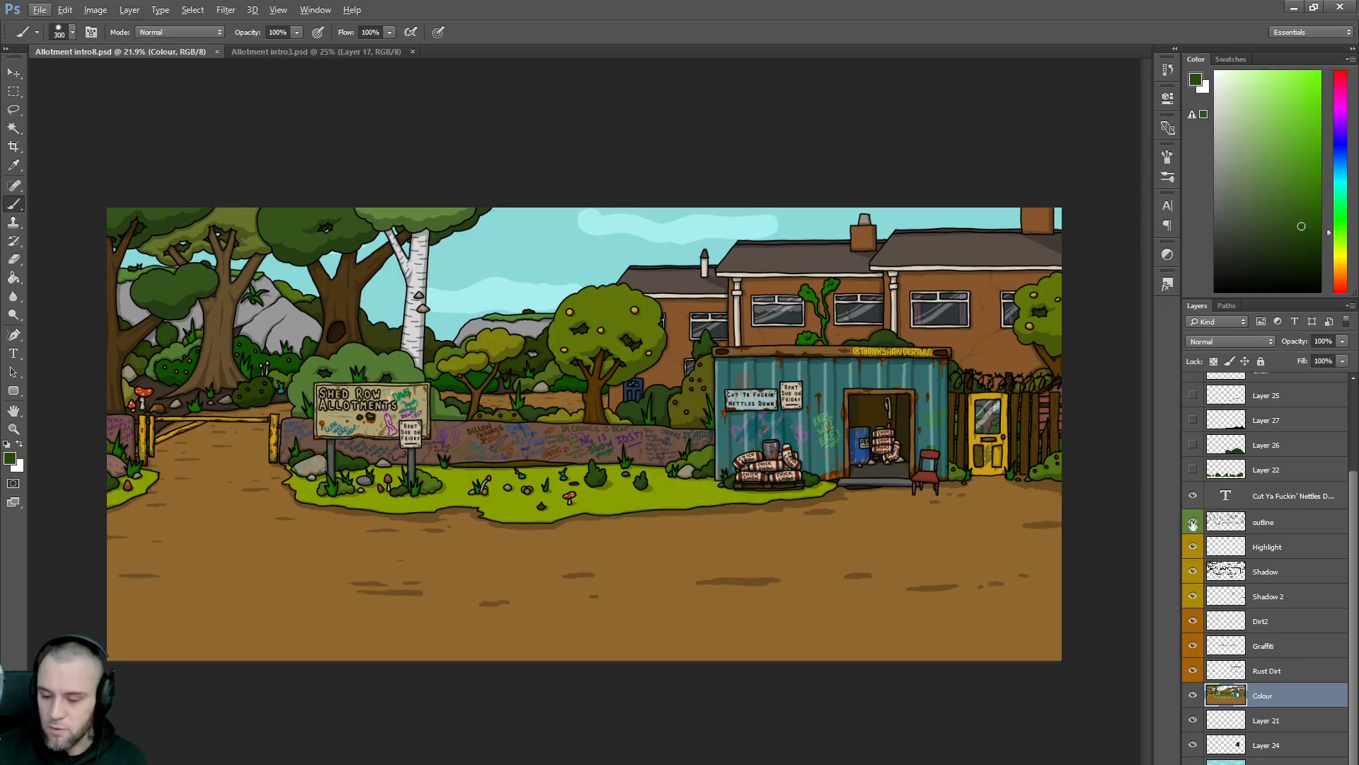
pyautogui.click(1192, 469)
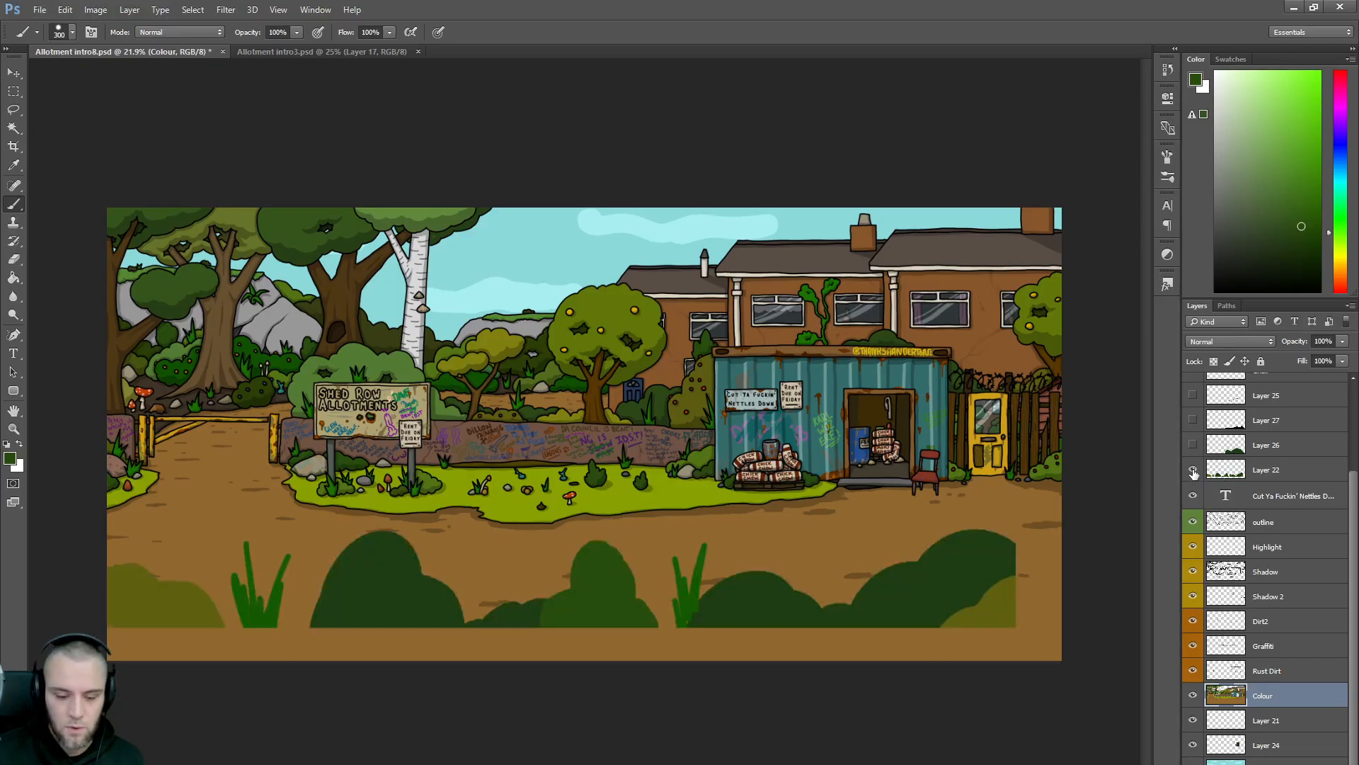
pyautogui.click(1192, 468)
pyautogui.click(1193, 444)
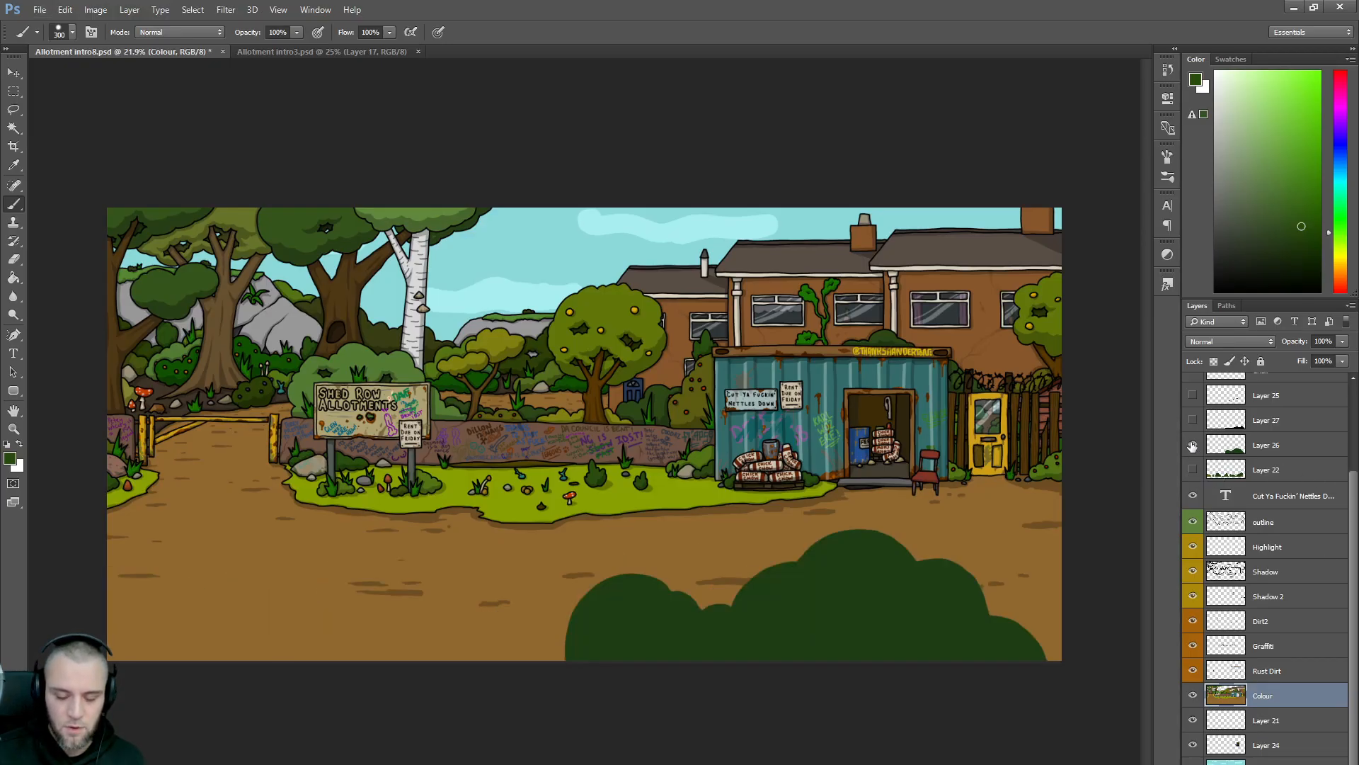
pyautogui.click(1192, 445)
pyautogui.click(1192, 470)
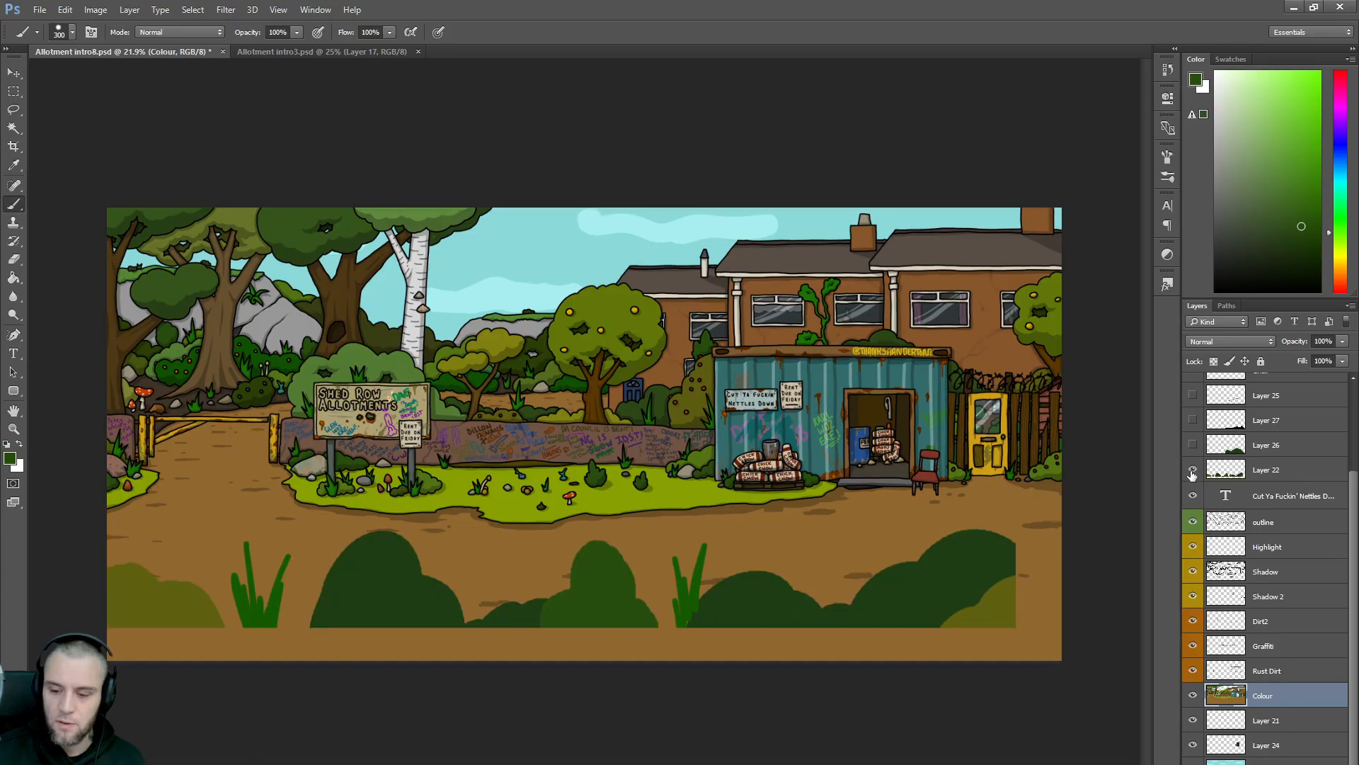
pyautogui.click(1192, 469)
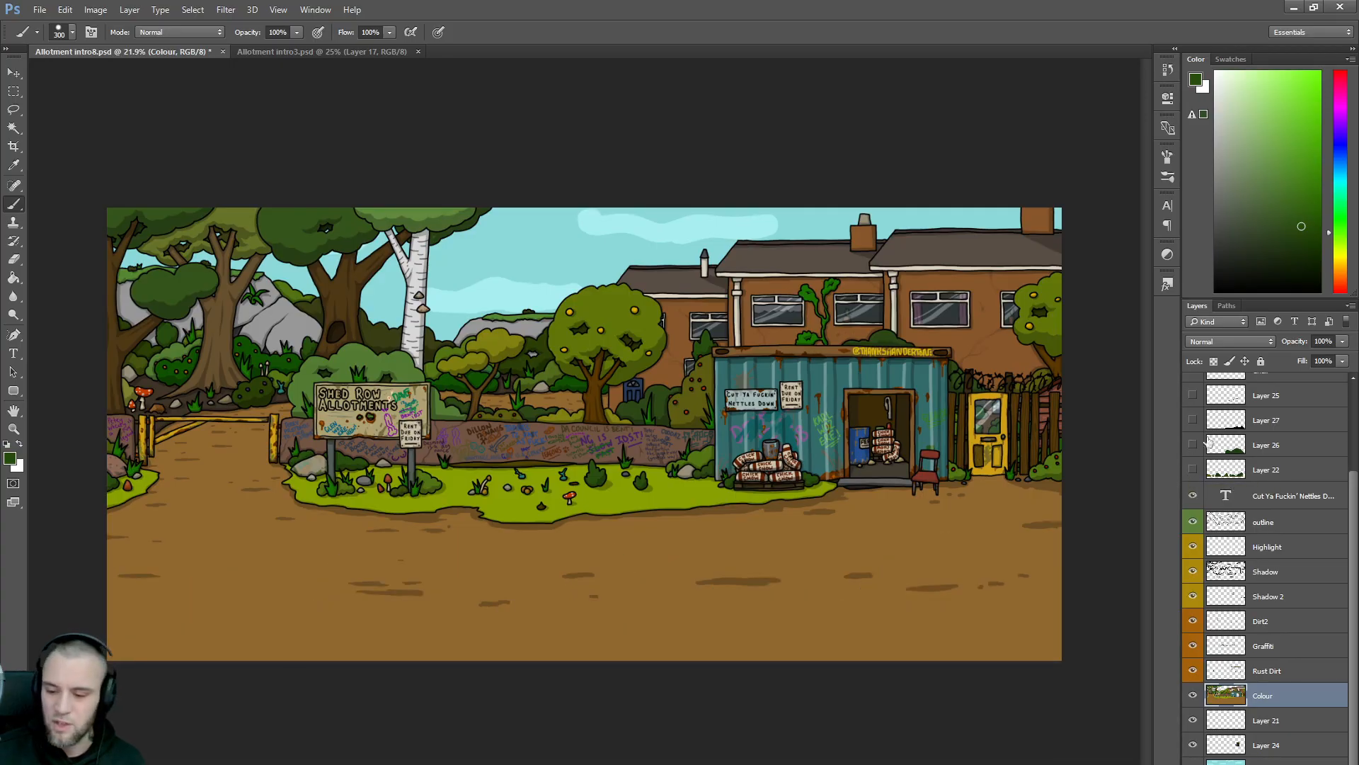
pyautogui.moveTo(1353, 507); pyautogui.dragTo(1353, 409)
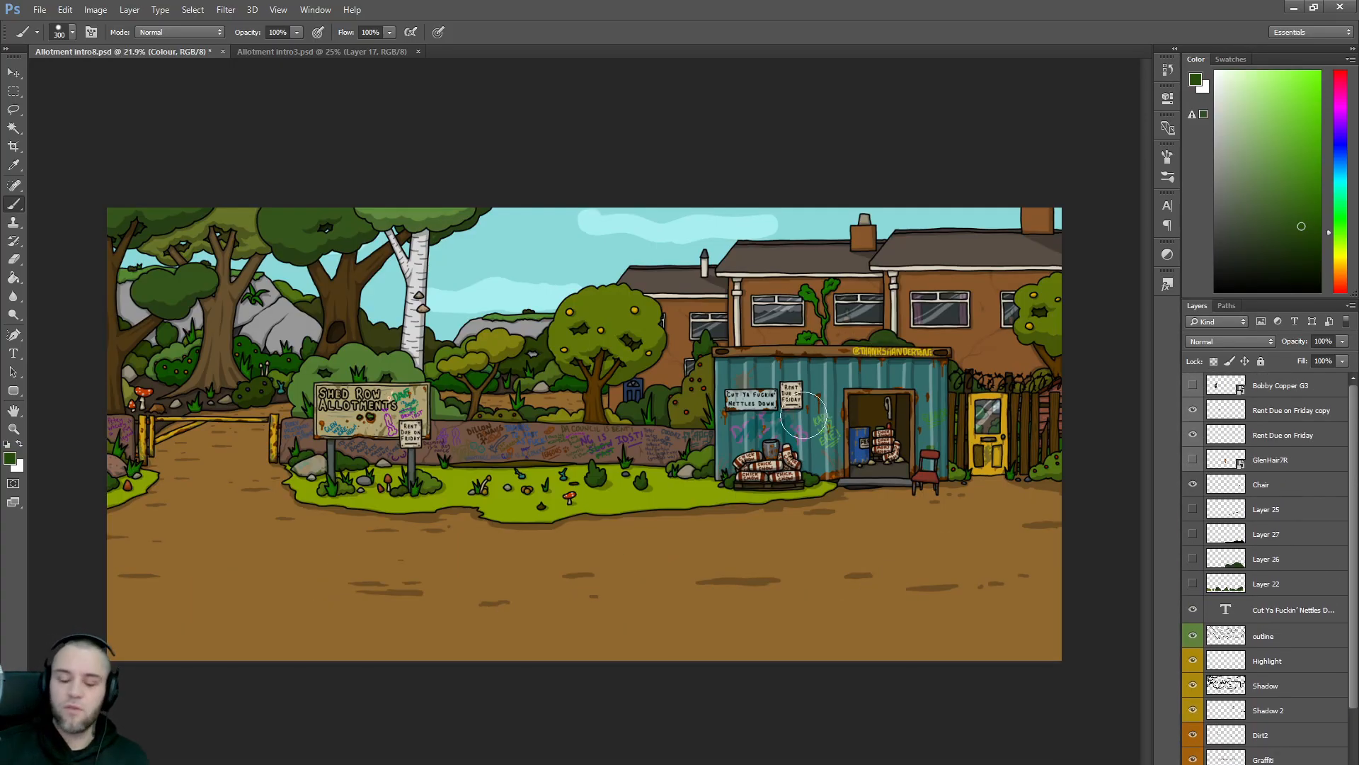
# - Review the earlier versions of the background: the already open Allotment intro3.psd, plus Allotment intro.psd and Allotment intro2.psd from the recent files
pyautogui.click(269, 51)
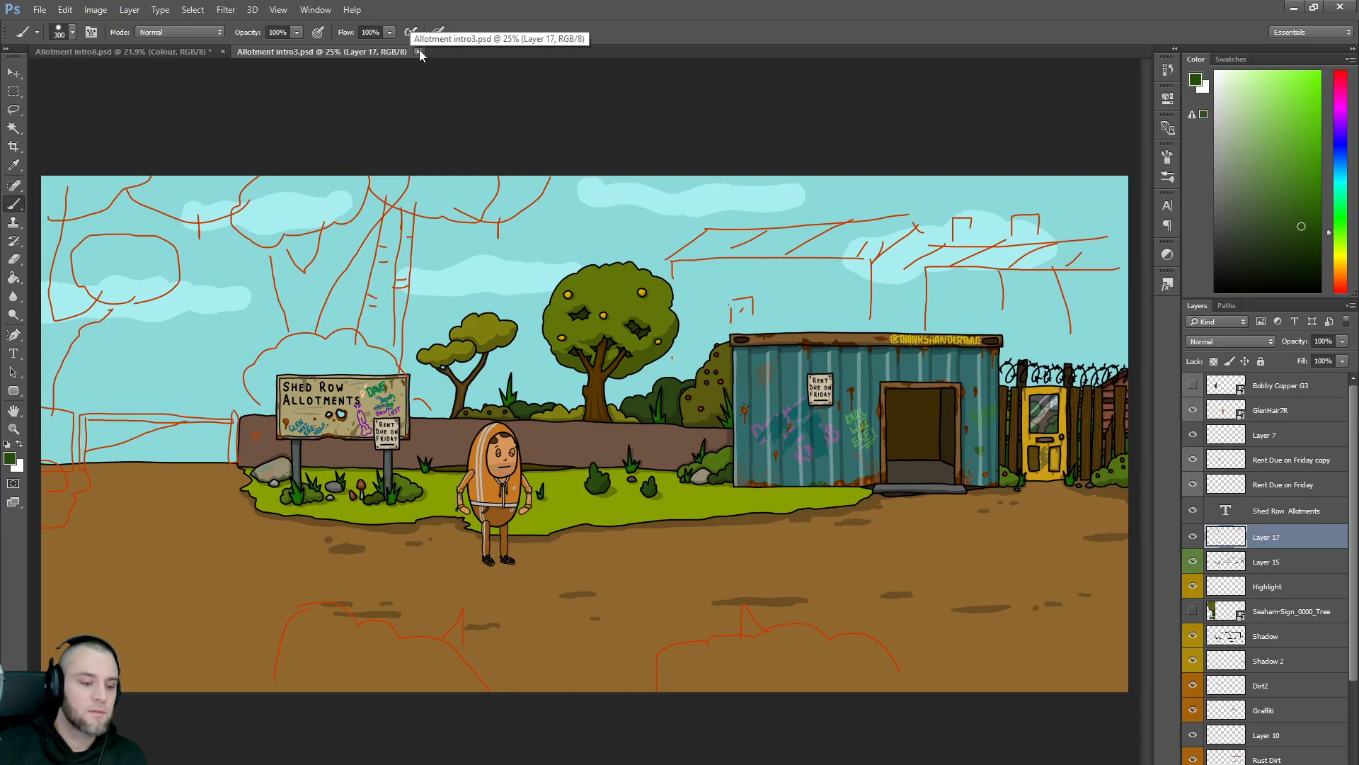
pyautogui.click(40, 10)
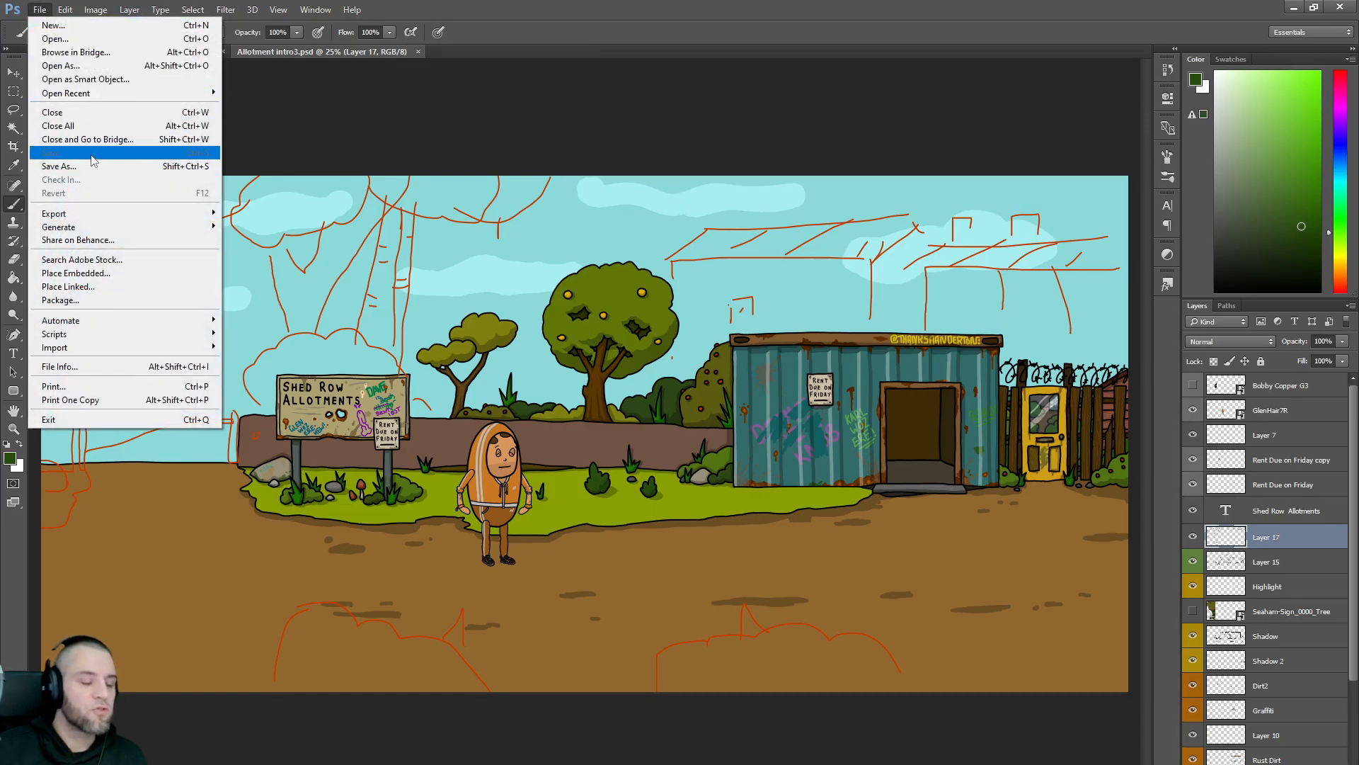
pyautogui.moveTo(126, 97)
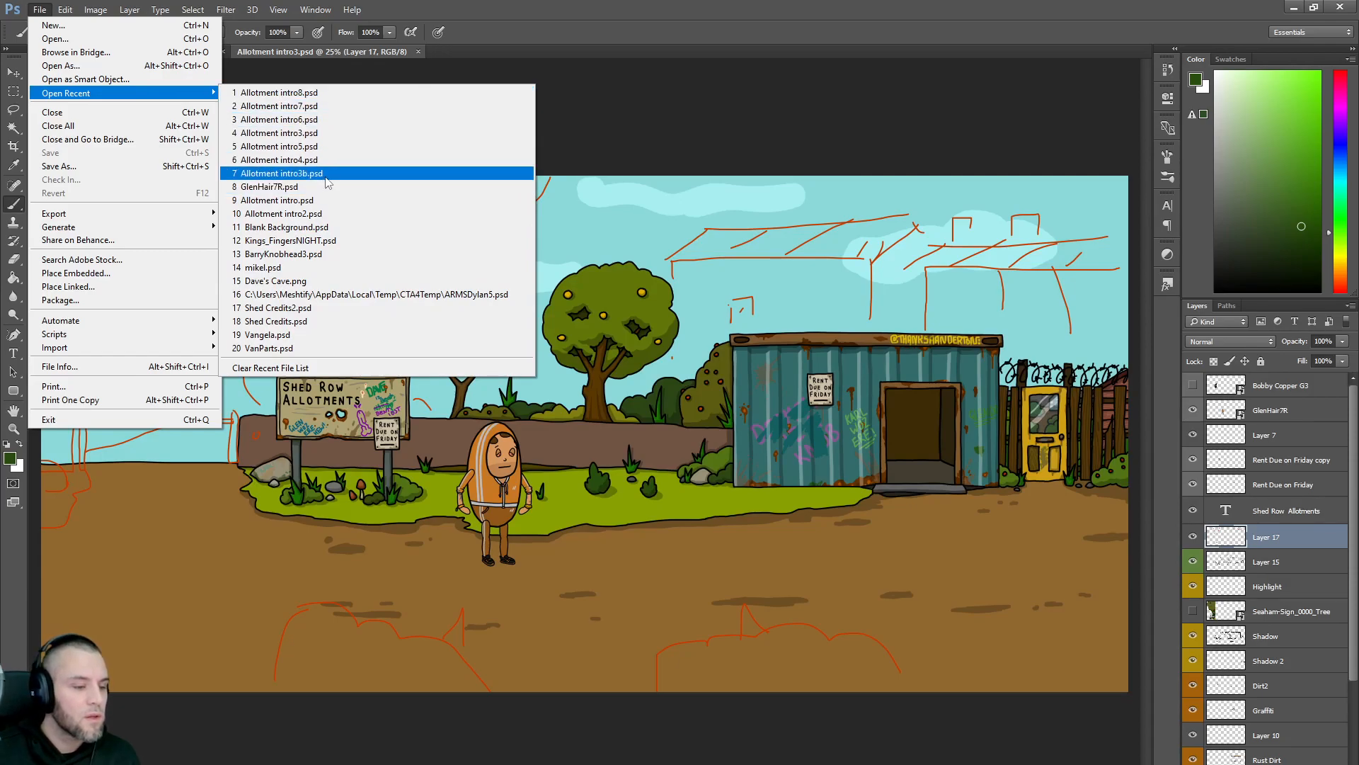
pyautogui.click(303, 201)
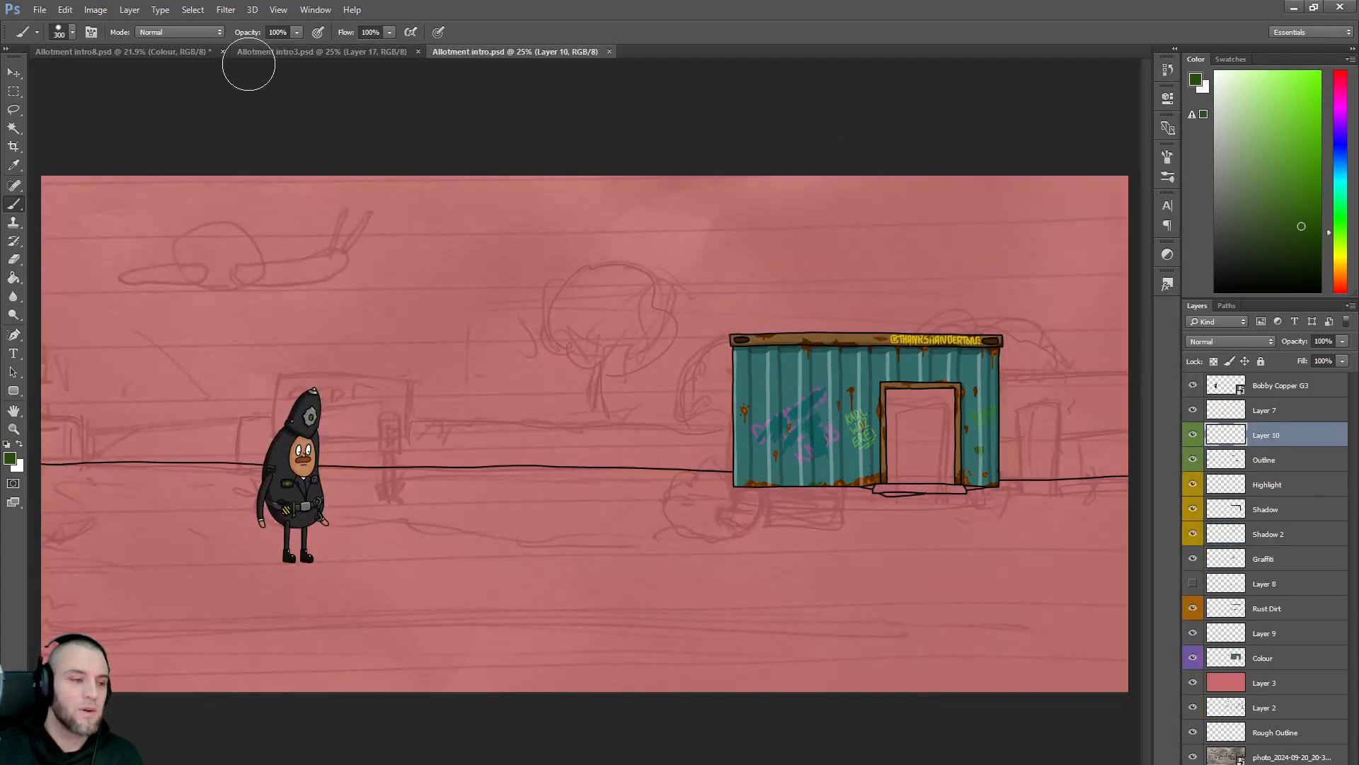
pyautogui.click(40, 10)
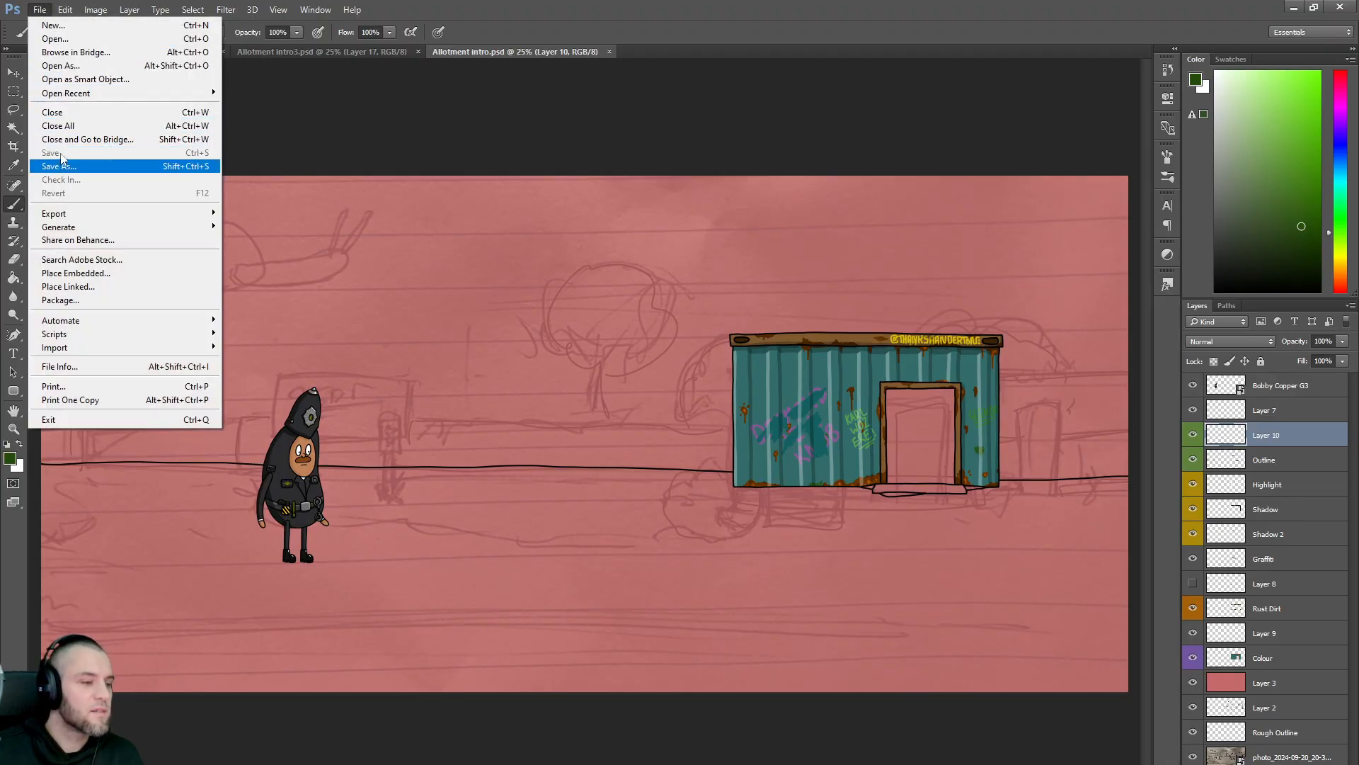
pyautogui.moveTo(68, 97)
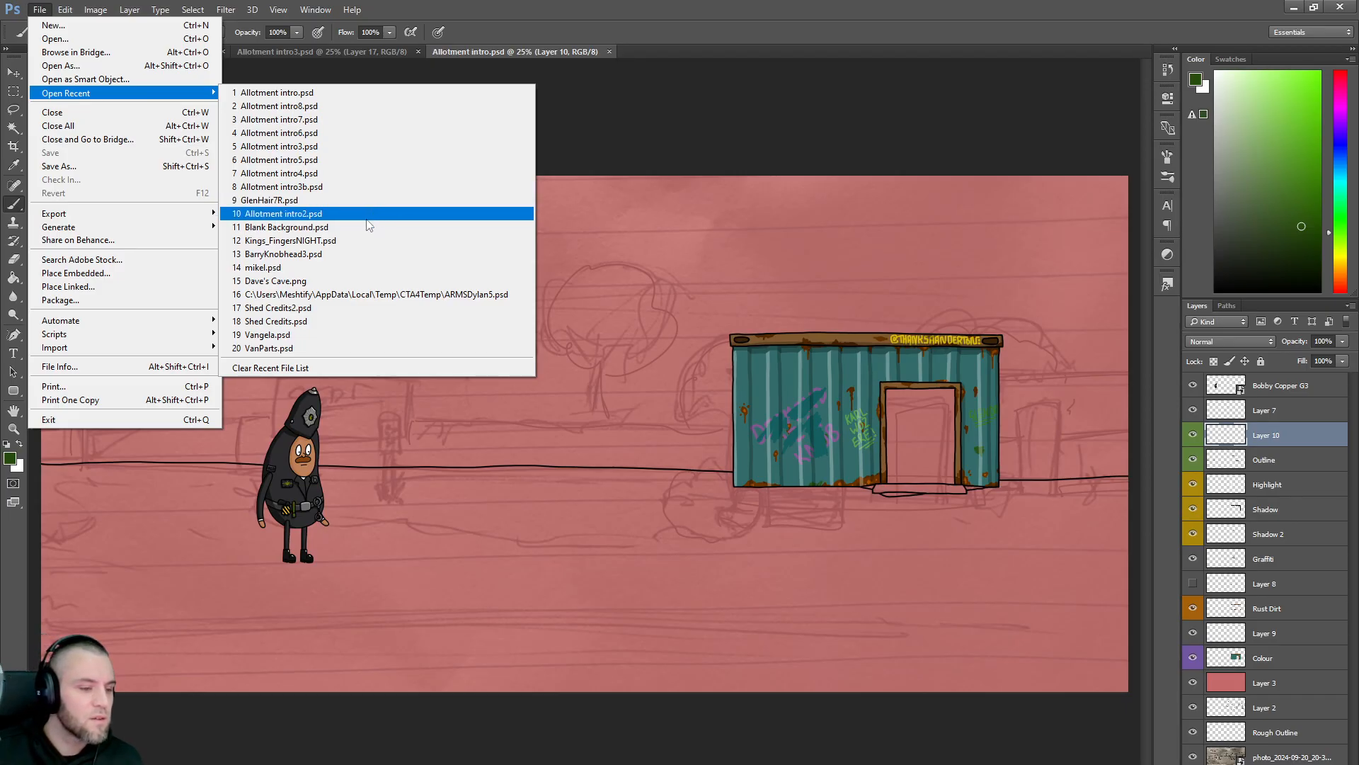
pyautogui.click(358, 215)
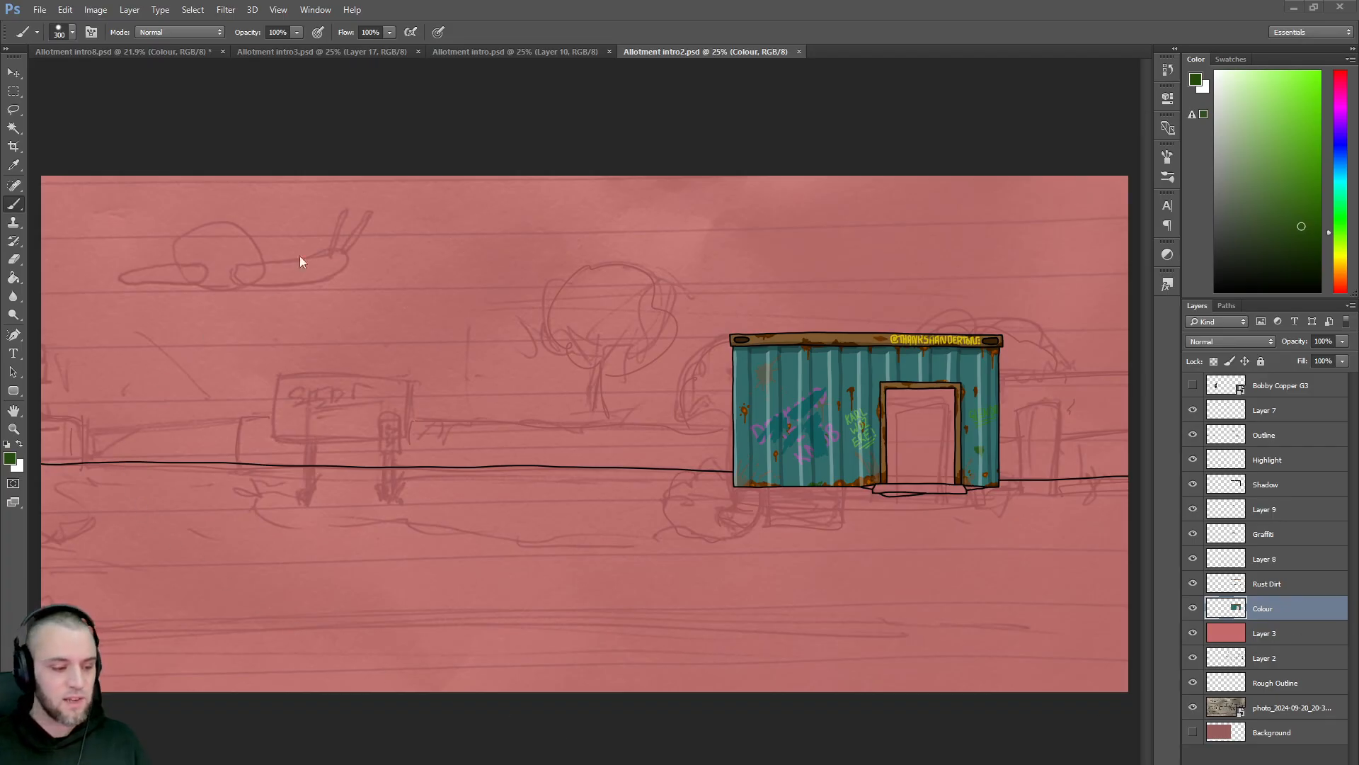
# - Check the stream chat in OBS, and return to the Allotment intro8.psd document
pyautogui.moveTo(1358, 49); pyautogui.dragTo(1358, 105)
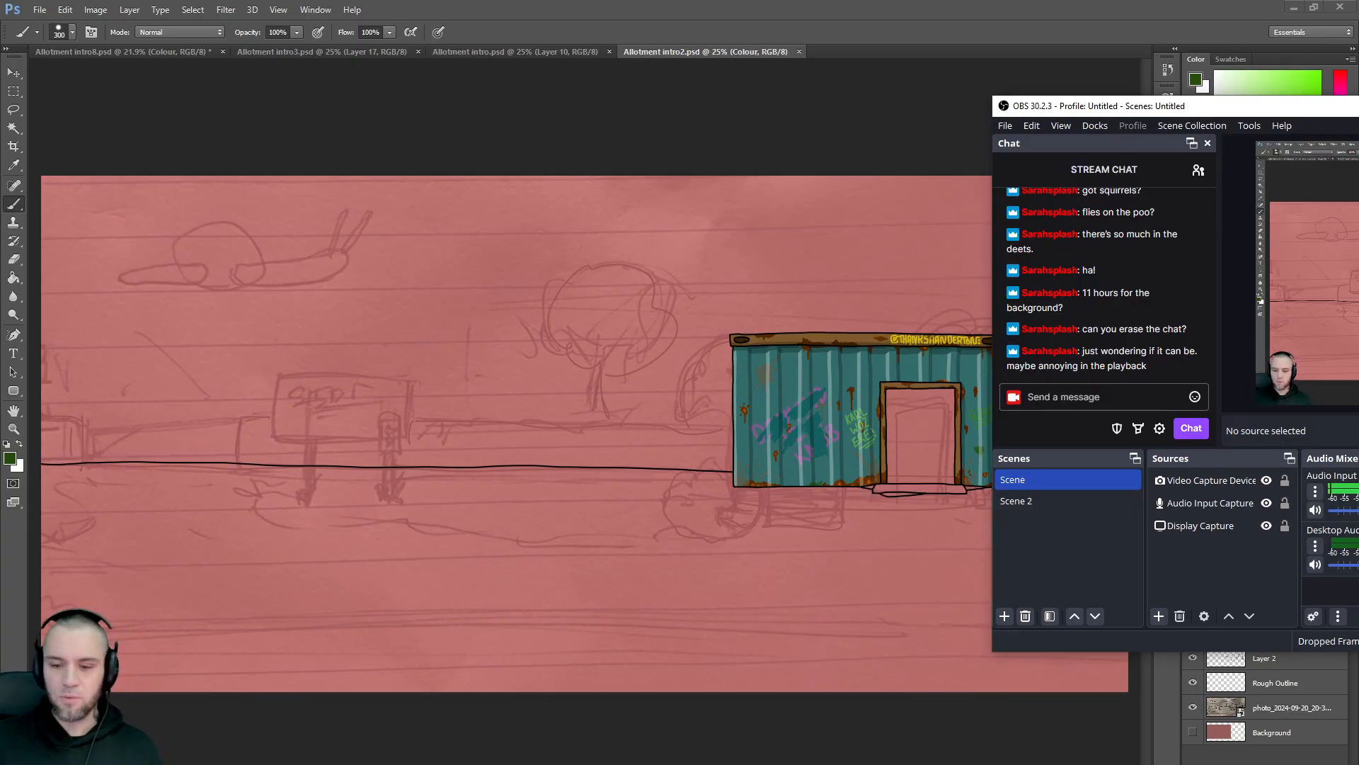
pyautogui.moveTo(1255, 111); pyautogui.dragTo(1358, 107)
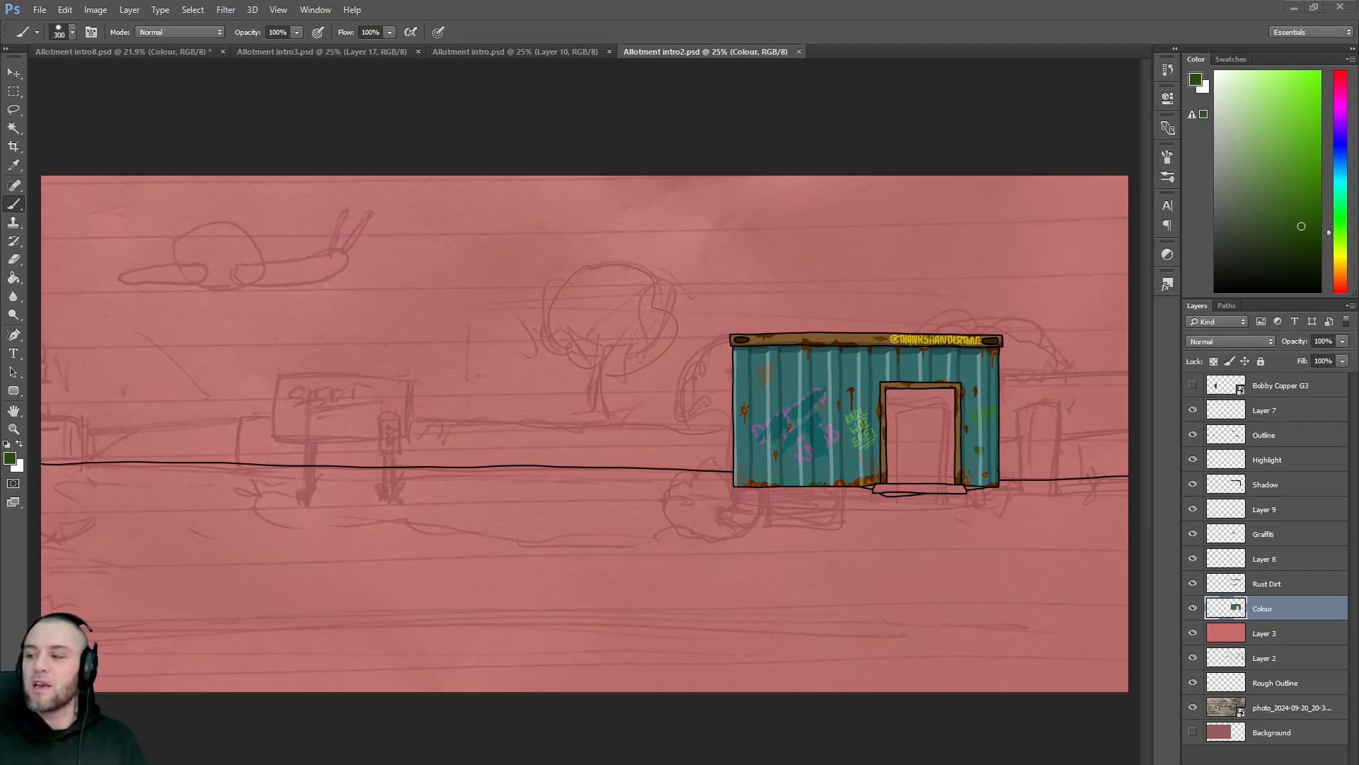
pyautogui.click(140, 47)
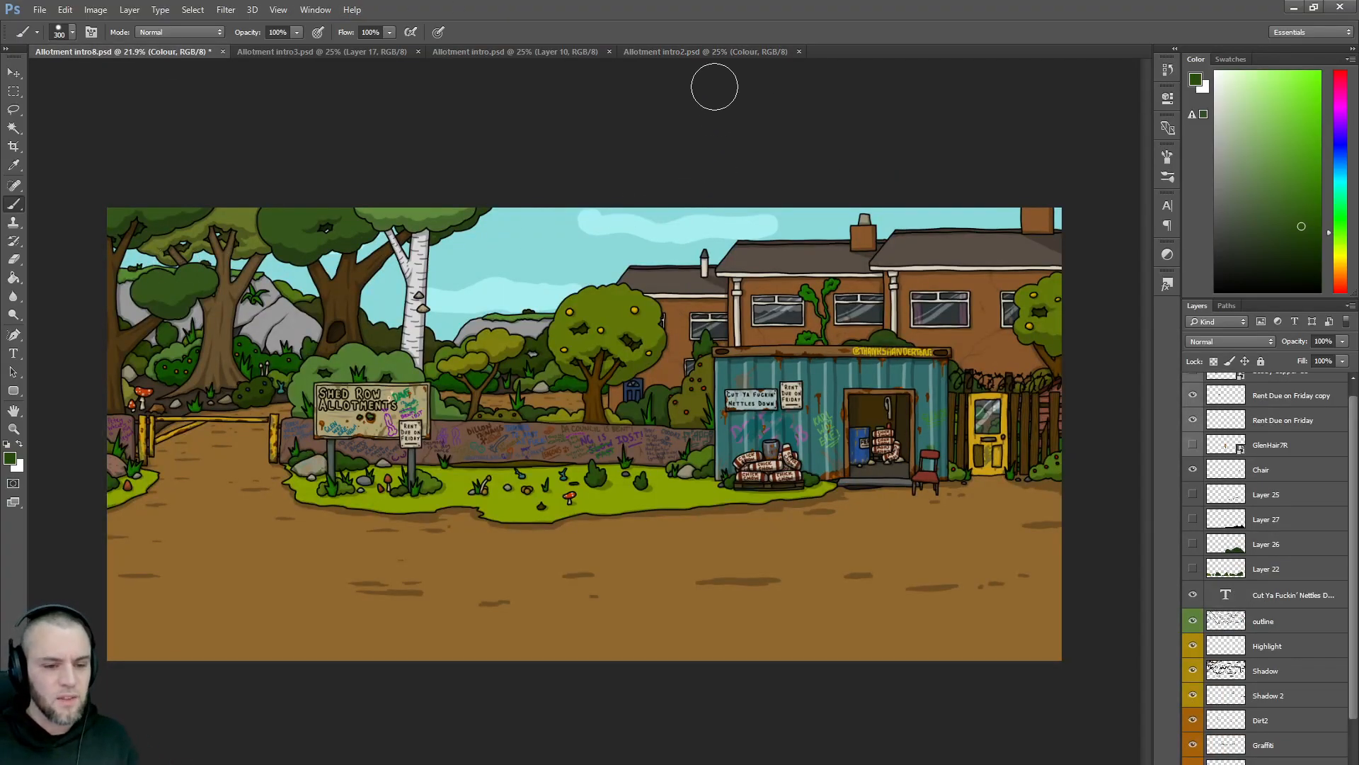
# - Compare the open earlier versions Allotment intro2.psd, Allotment intro.psd and Allotment intro3.psd, and return to Allotment intro8.psd
pyautogui.click(703, 54)
pyautogui.click(548, 52)
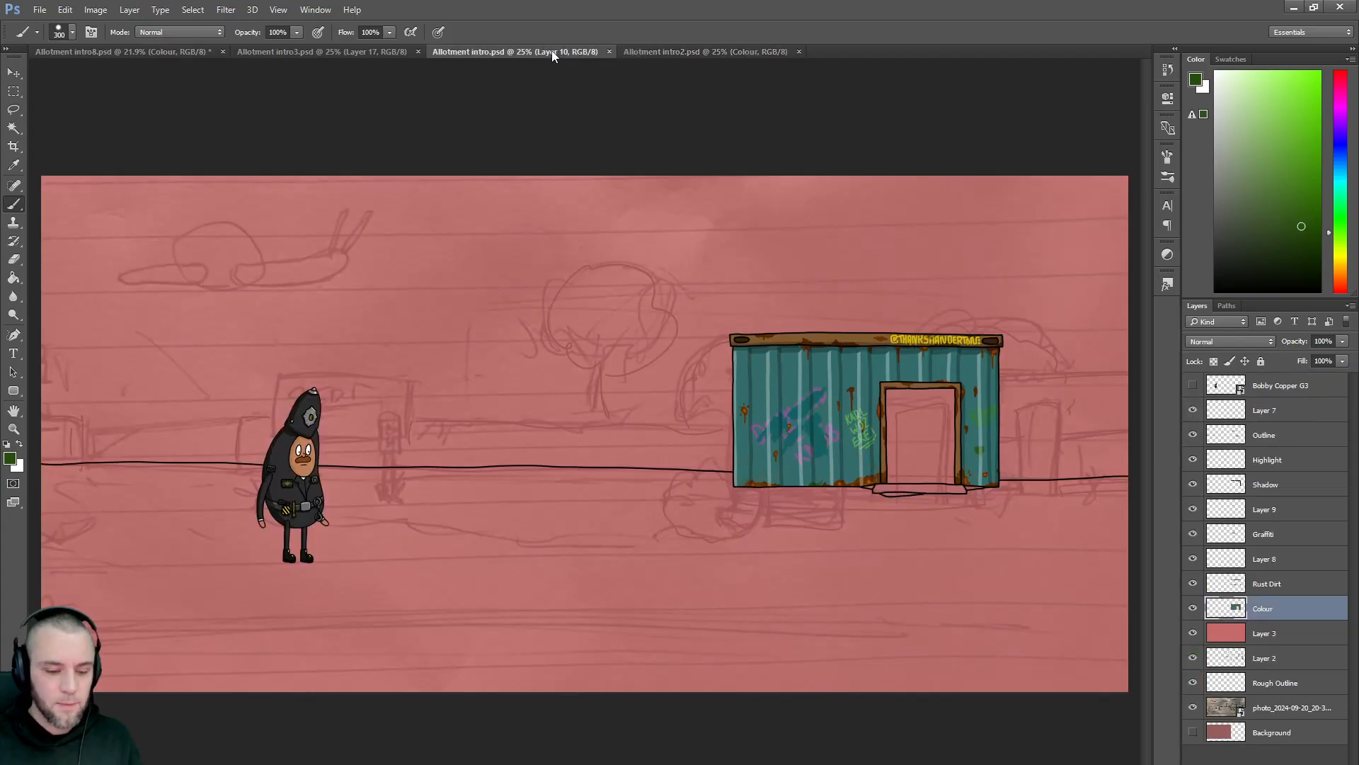
pyautogui.click(367, 51)
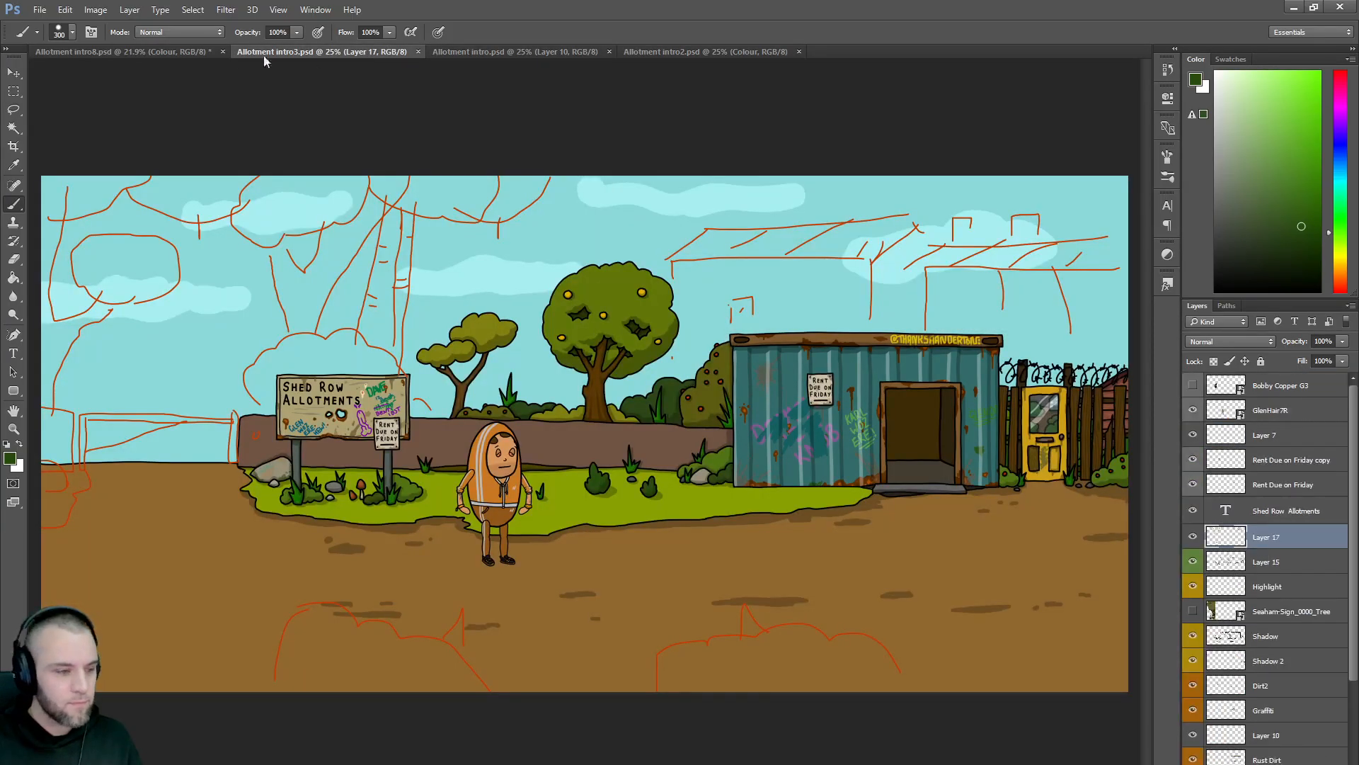
pyautogui.click(167, 54)
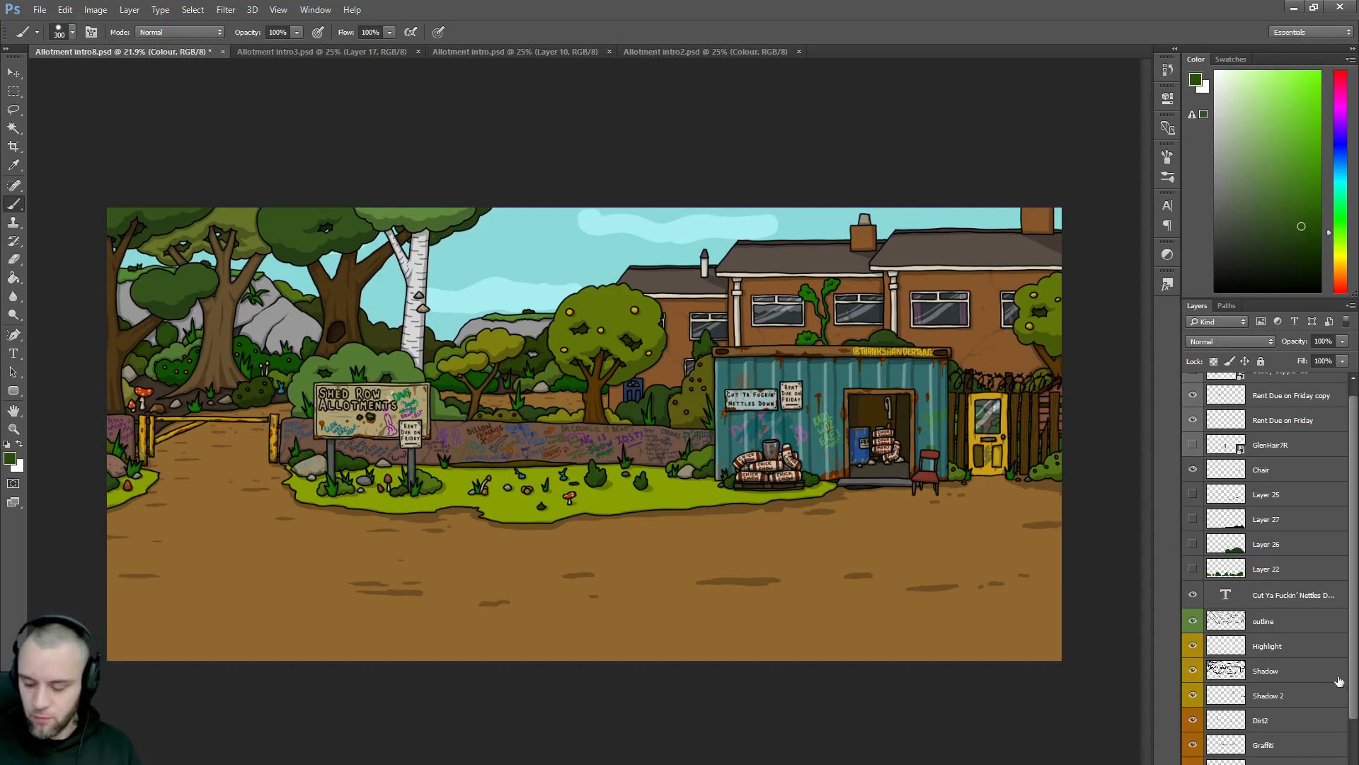
# - Hide the sky layer beneath Layer 24 to make the sky area transparent
pyautogui.scroll(-3, 1354, 598)
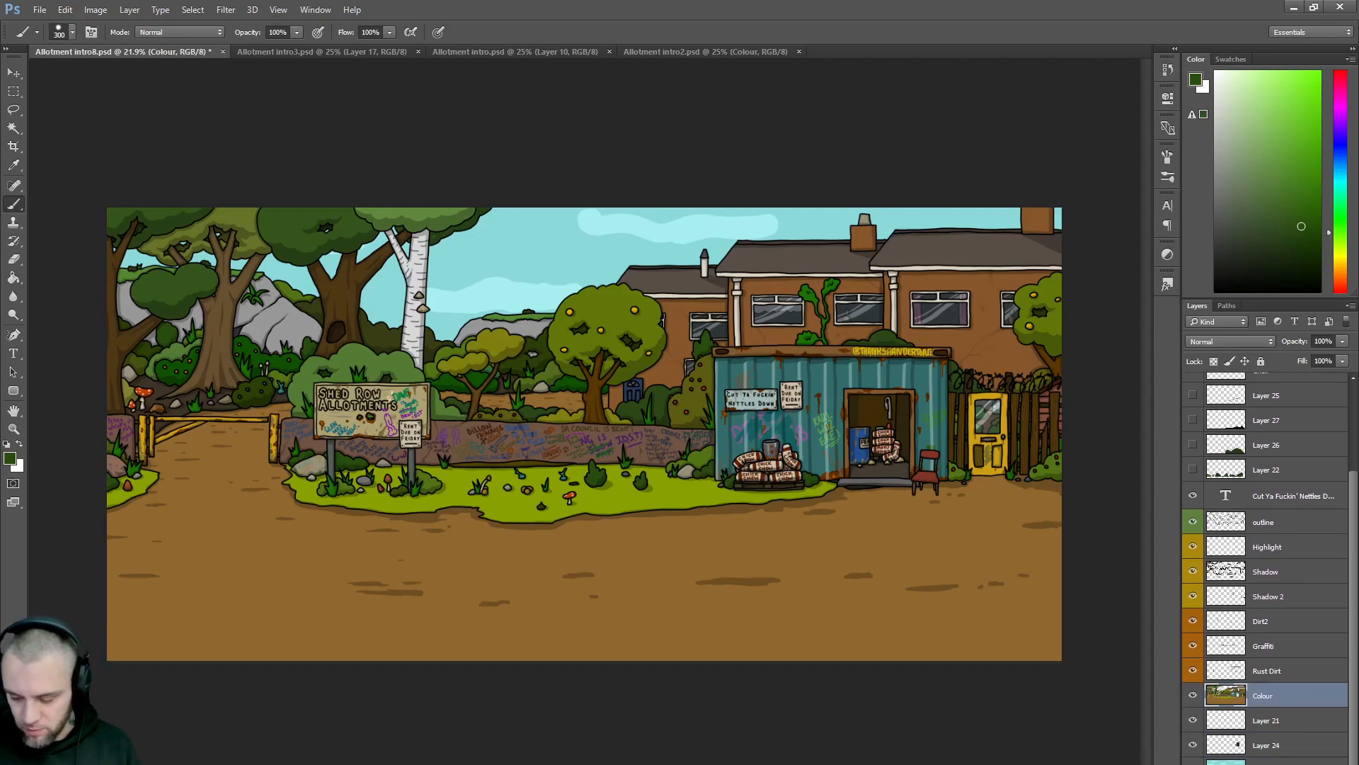
pyautogui.click(1193, 762)
pyautogui.click(1193, 764)
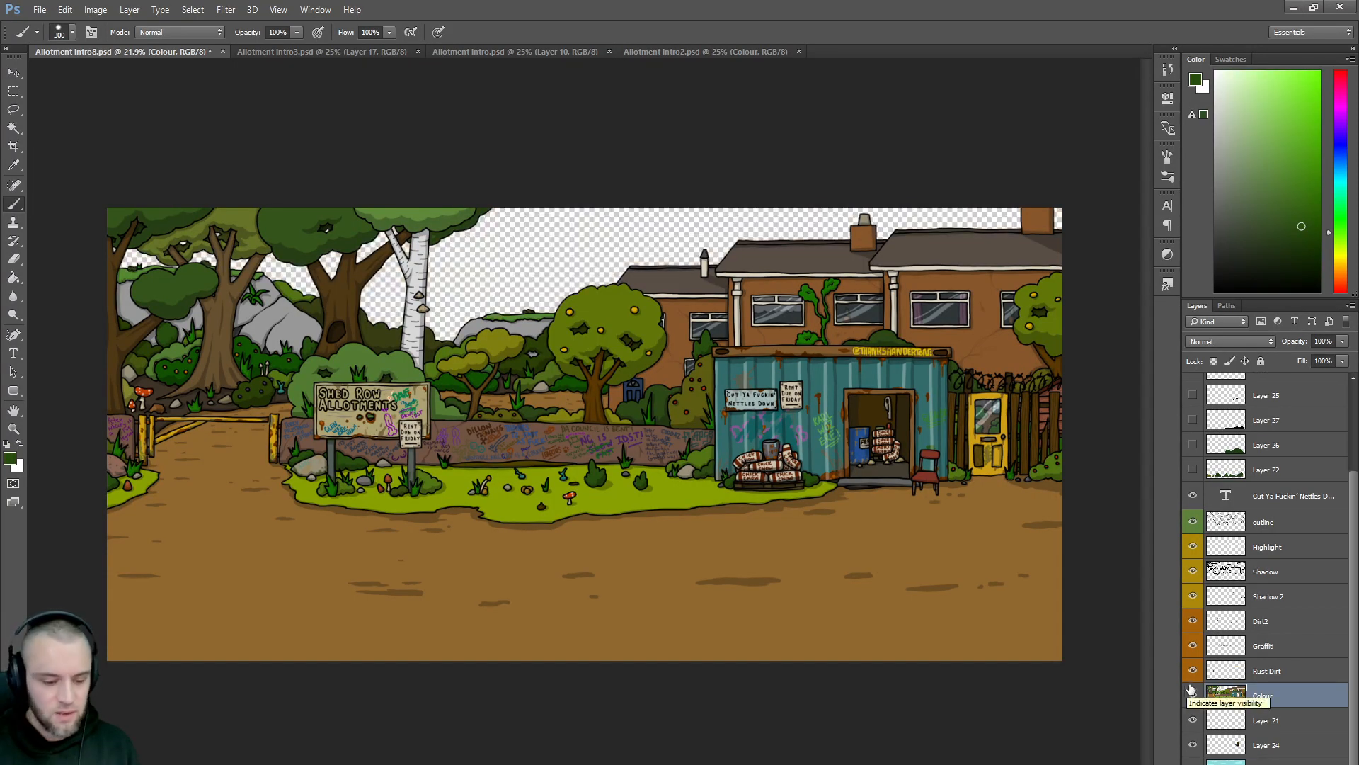
pyautogui.click(40, 10)
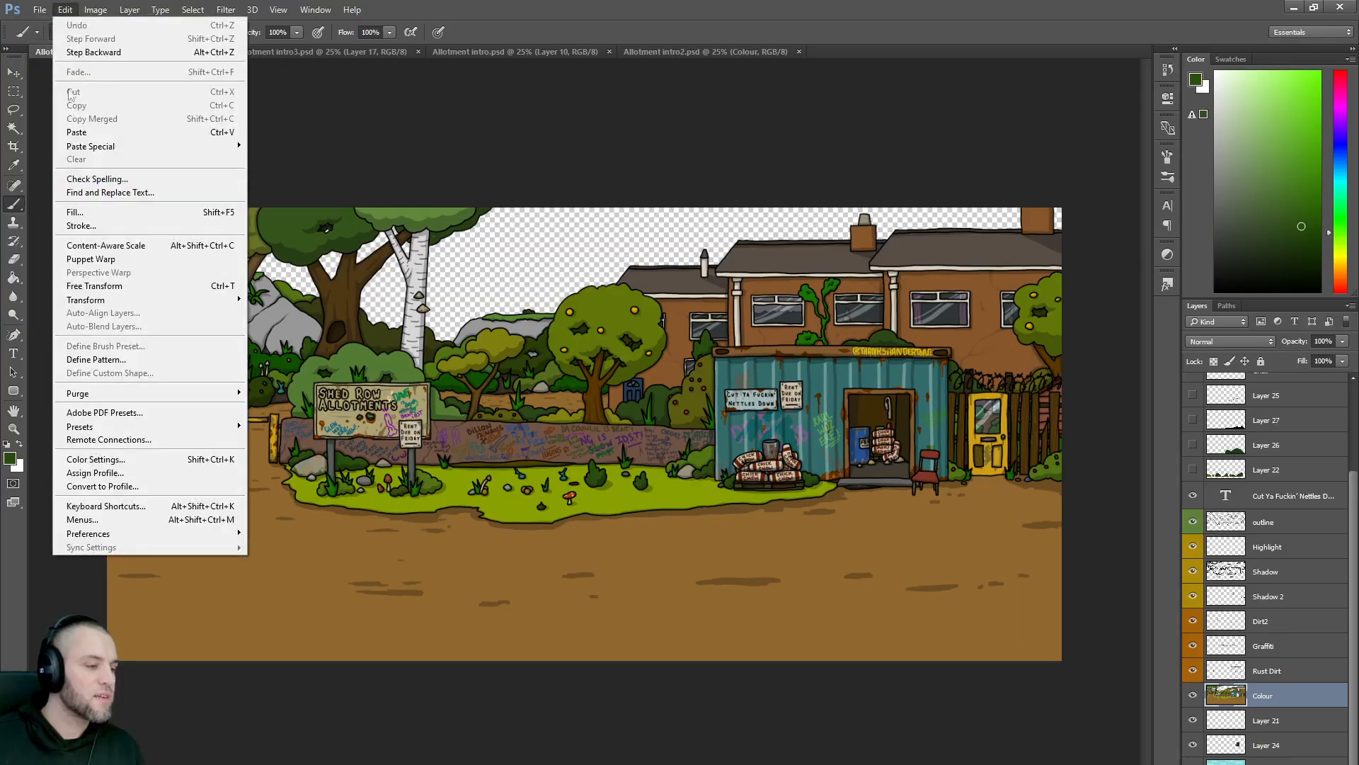
pyautogui.click(63, 168)
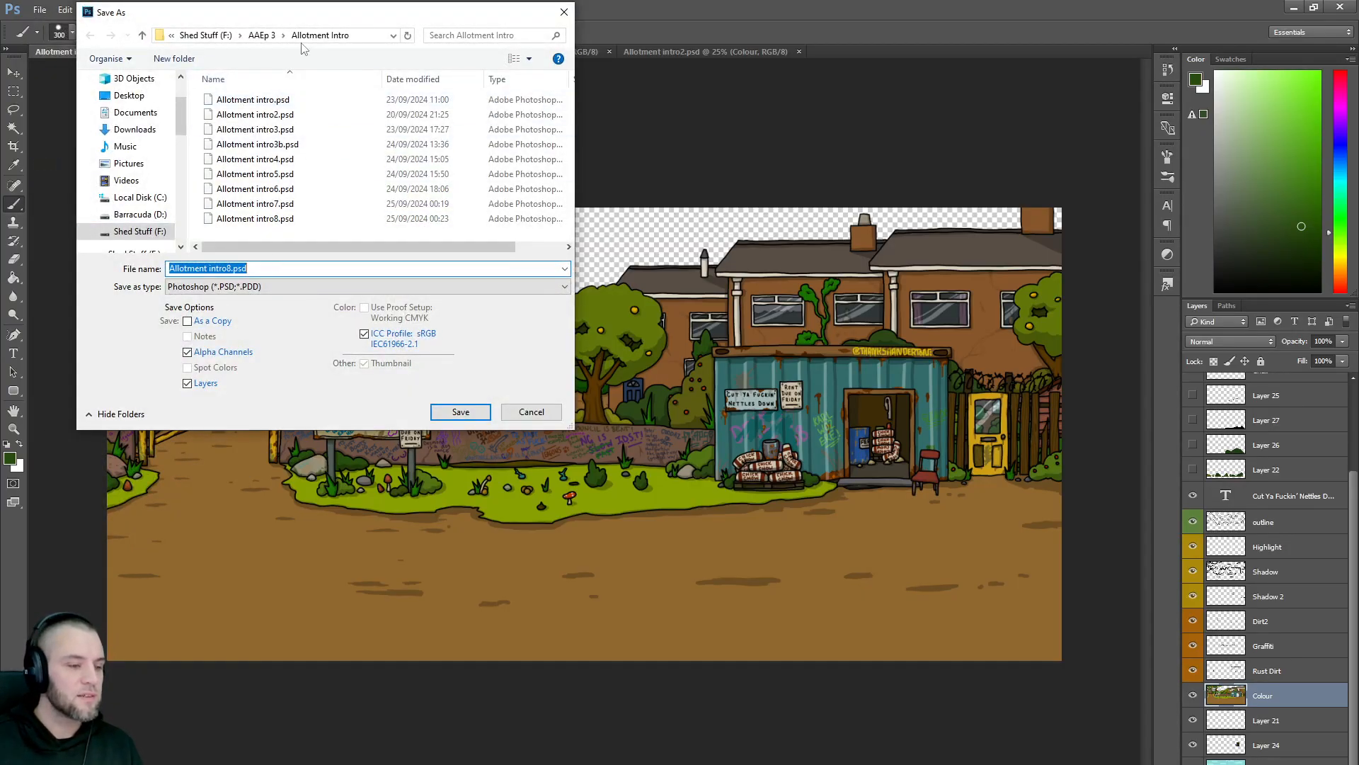
pyautogui.moveTo(290, 19); pyautogui.dragTo(1237, 172)
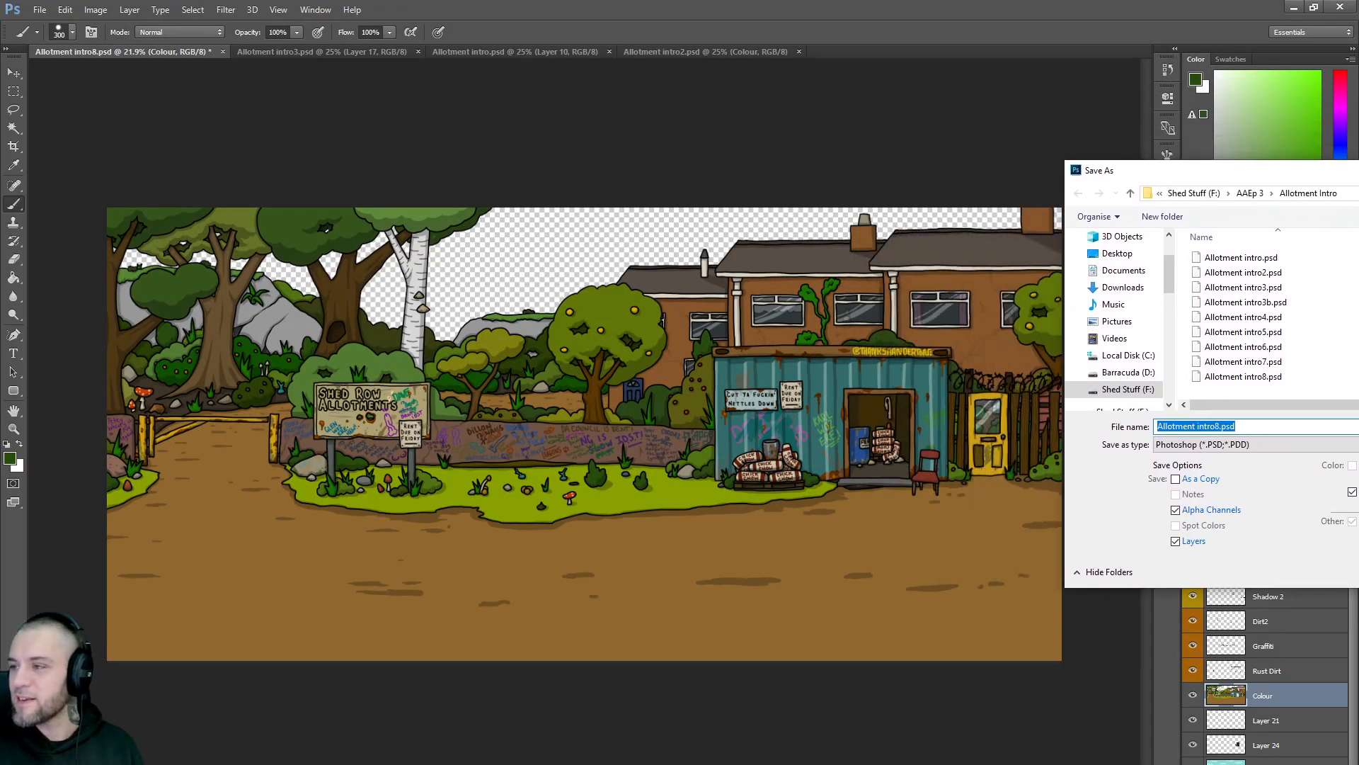
pyautogui.press('Escape')
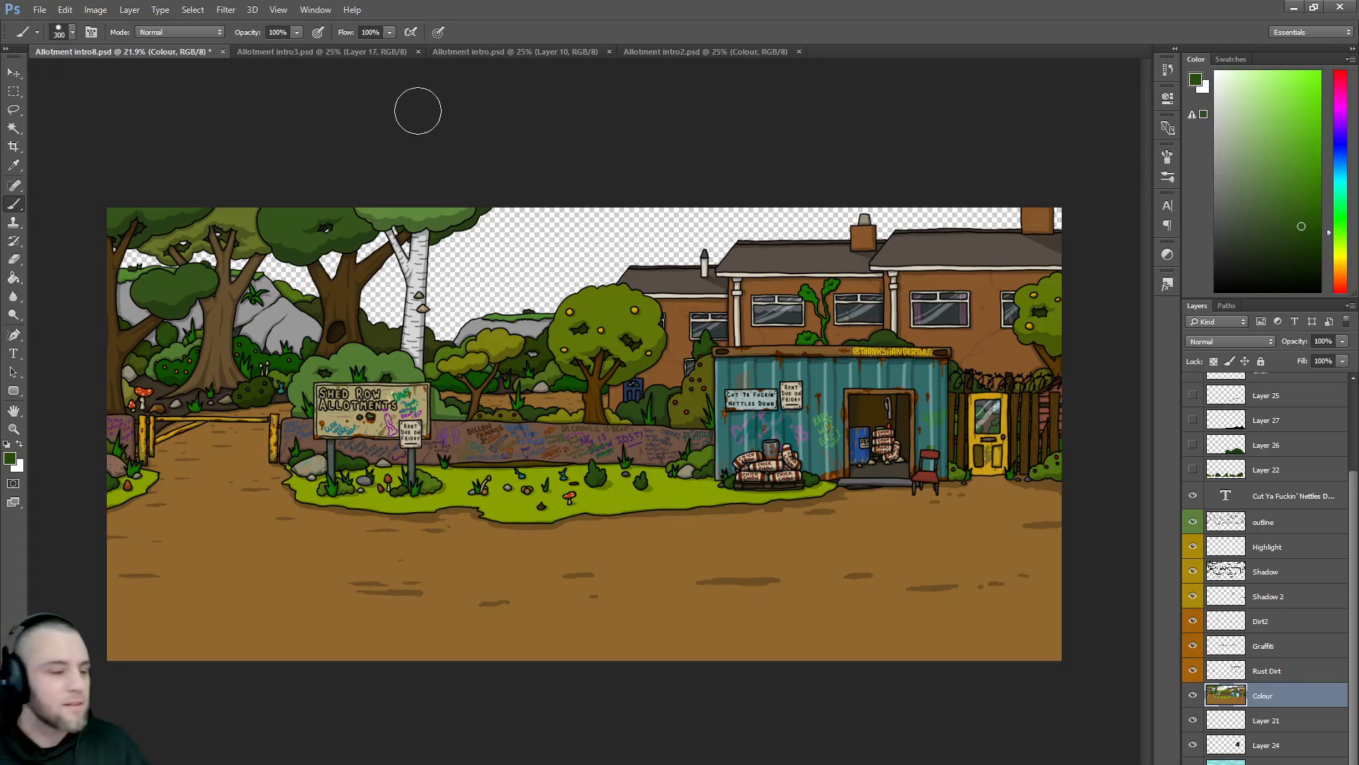
pyautogui.click(40, 9)
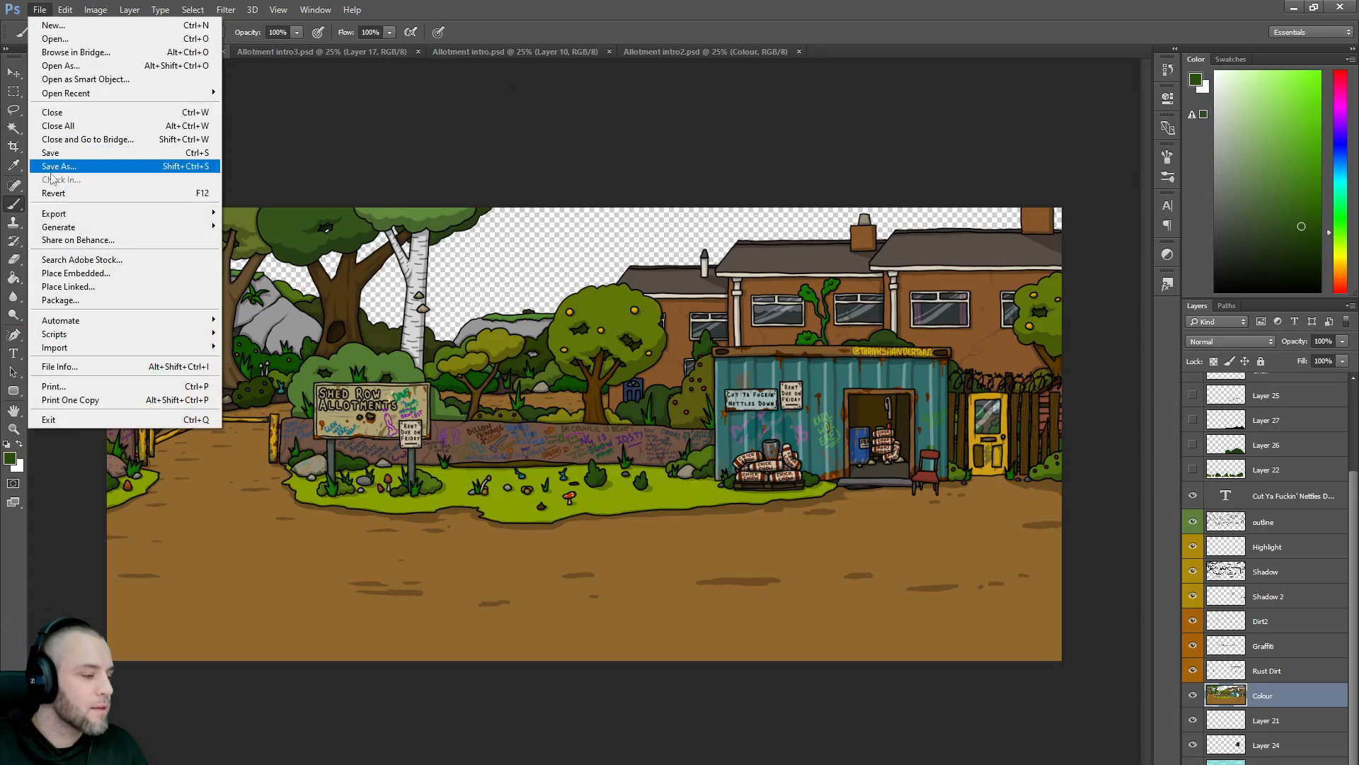
pyautogui.moveTo(71, 214)
pyautogui.click(272, 215)
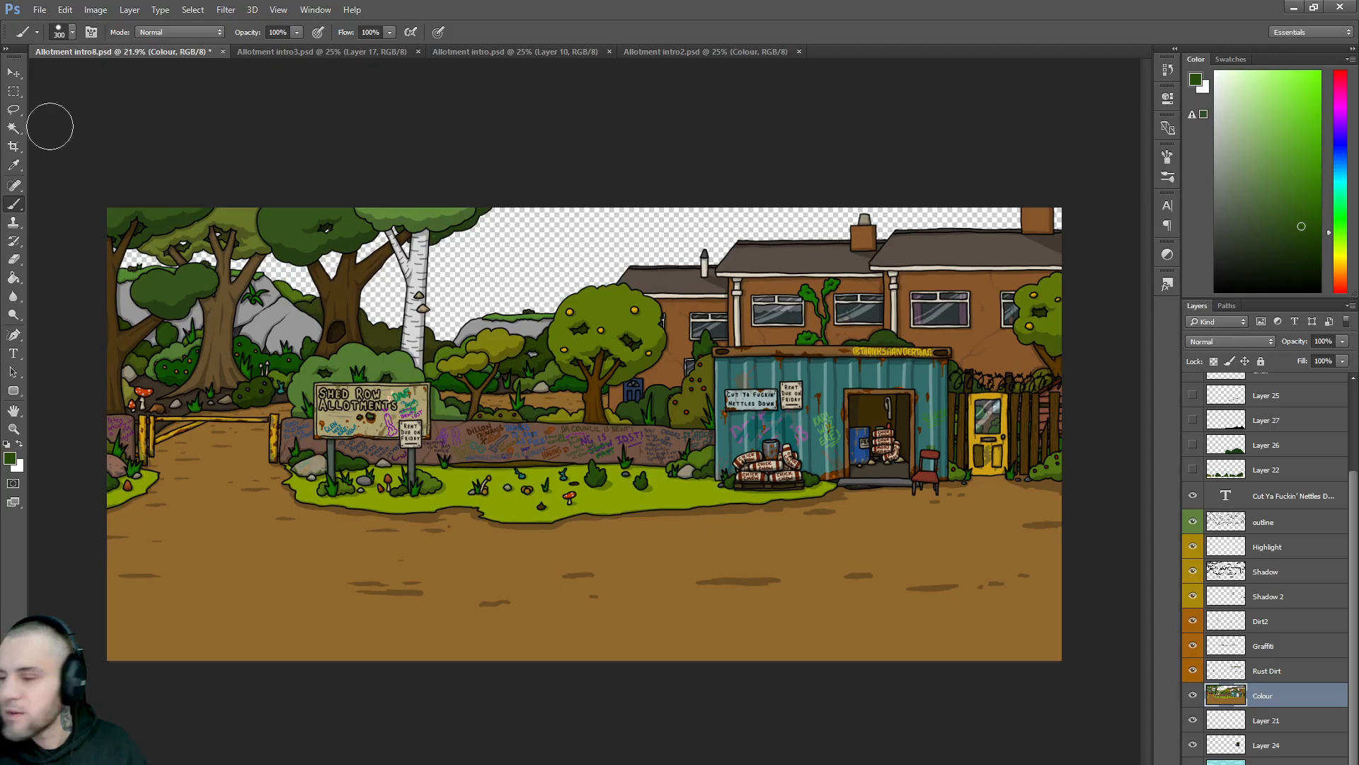
# - Export the scene as Allotment intro8.png in the Allotment Intro folder, with transparency on, at 6144 x 2916 px and 100% scale
pyautogui.click(40, 10)
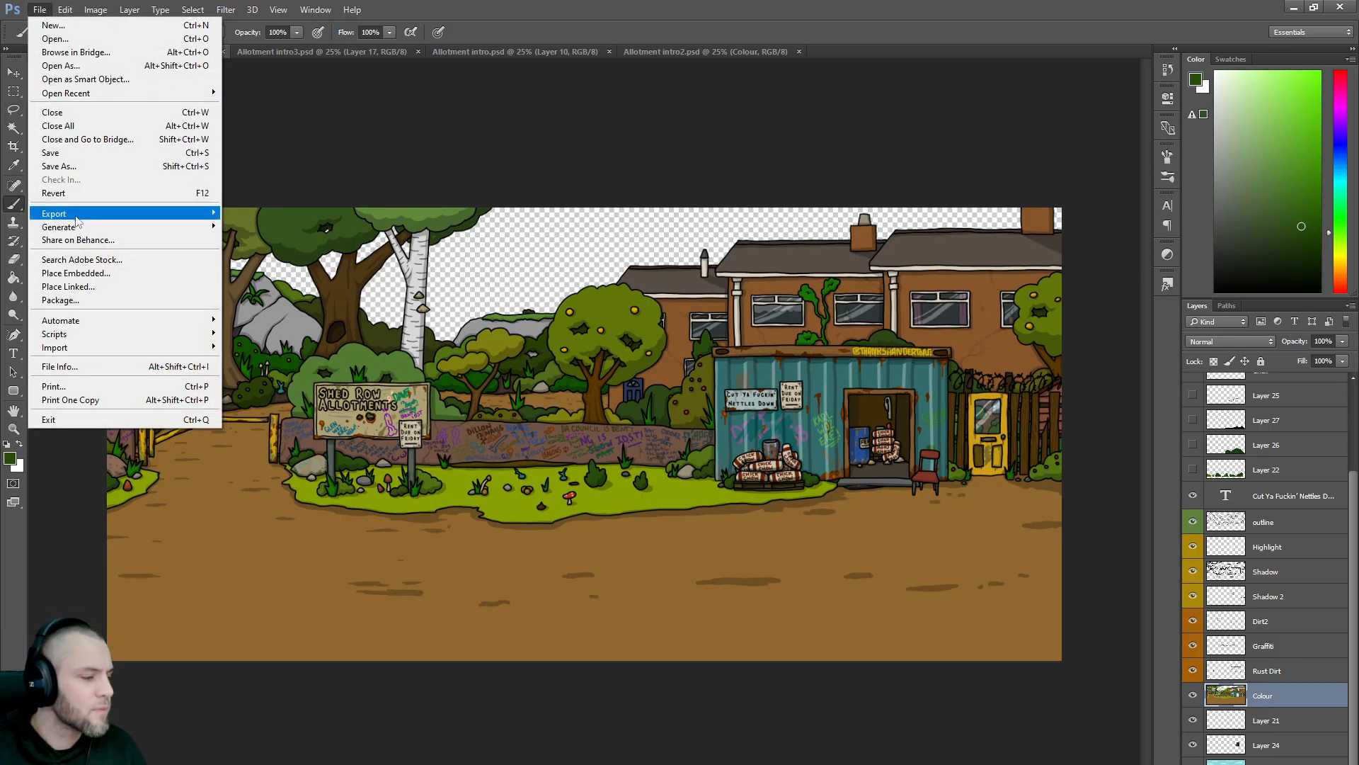
pyautogui.moveTo(80, 216)
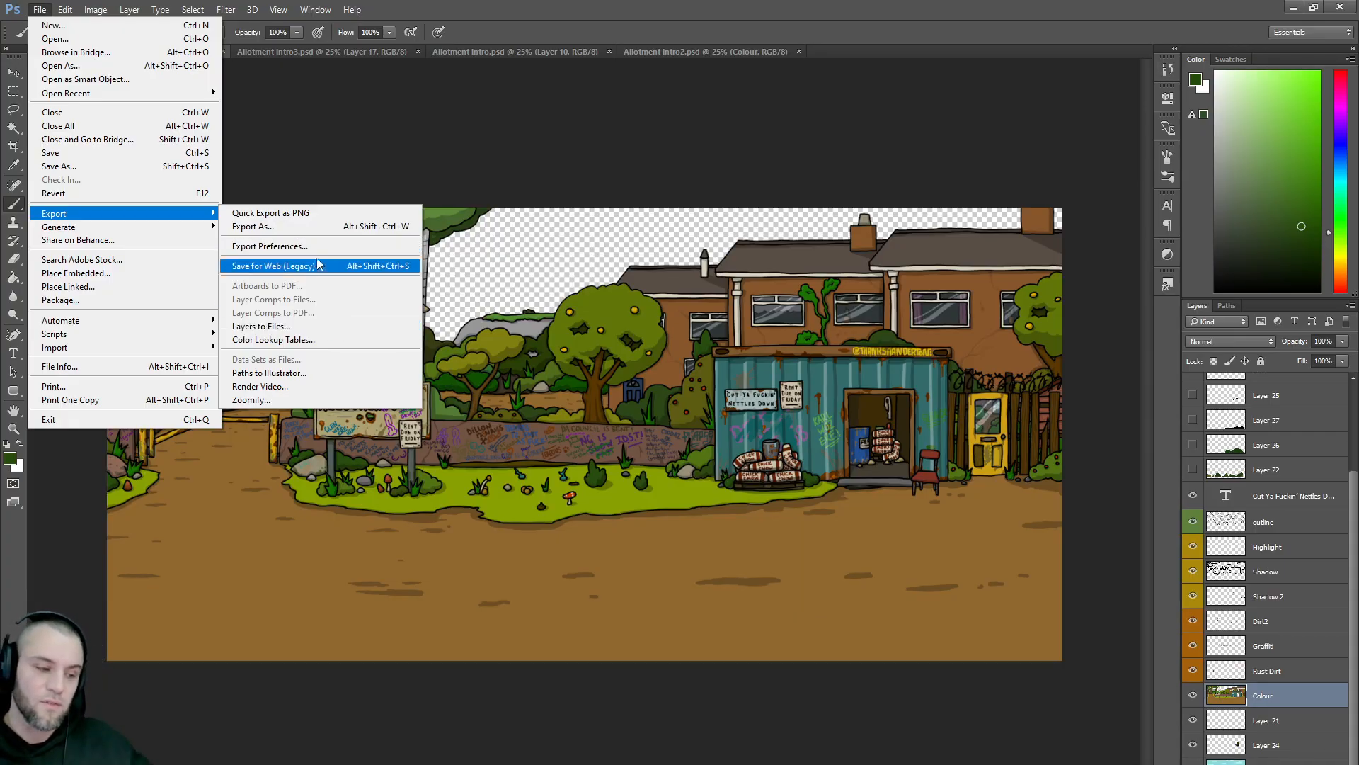
pyautogui.click(304, 225)
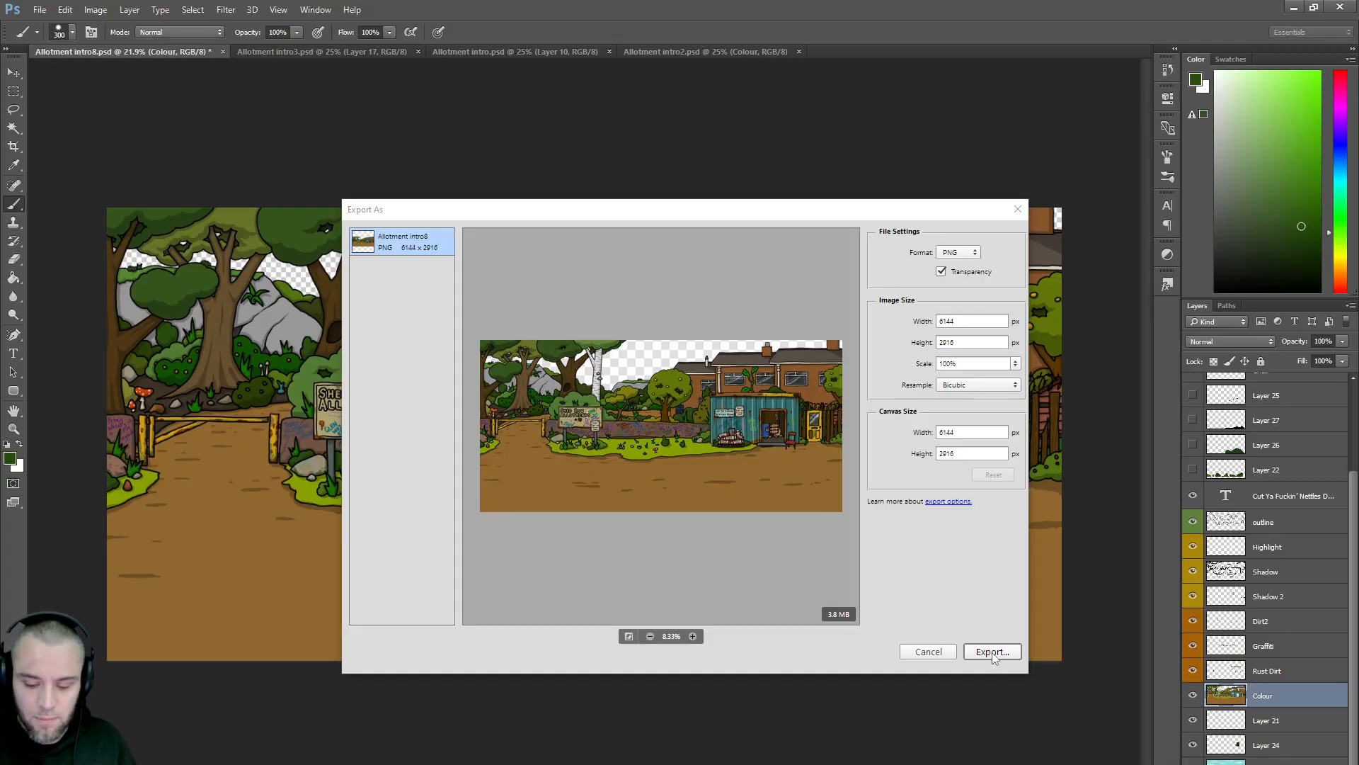
pyautogui.click(991, 650)
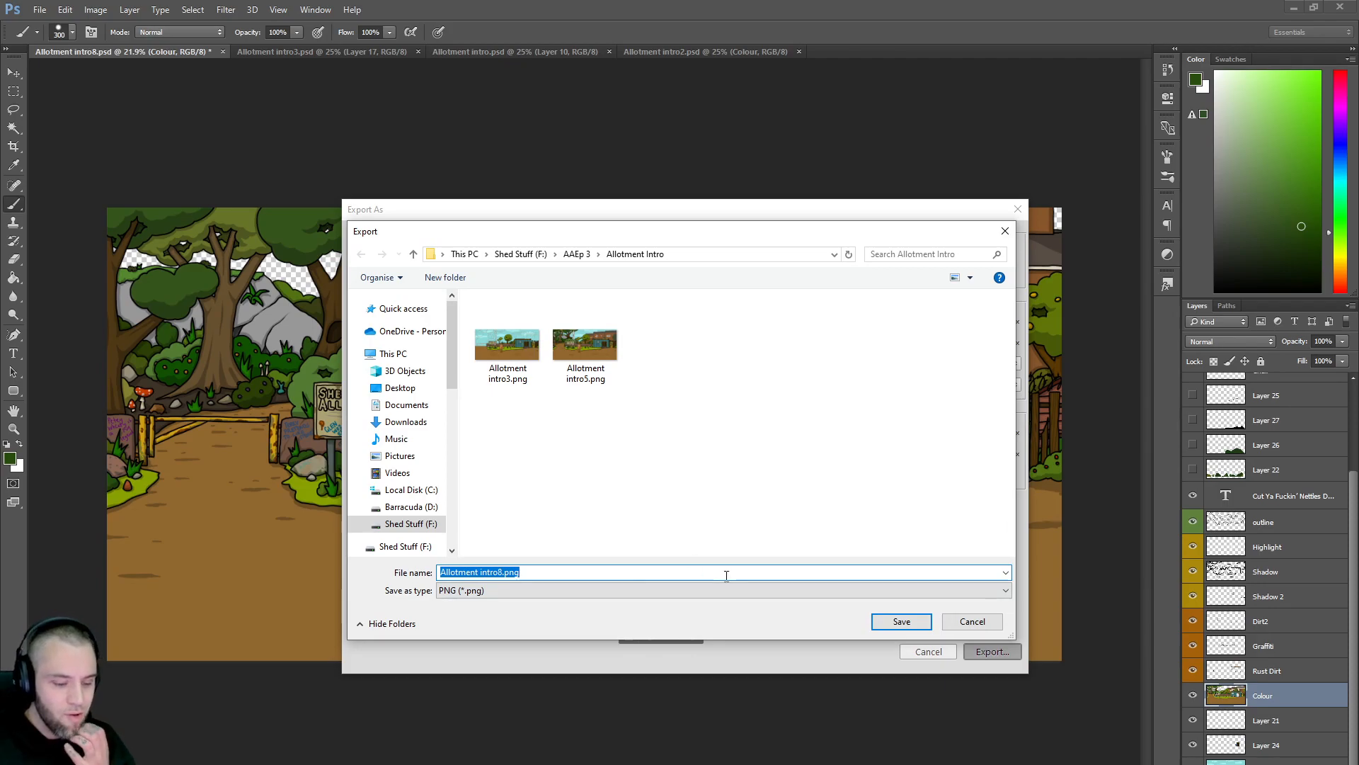
pyautogui.click(902, 621)
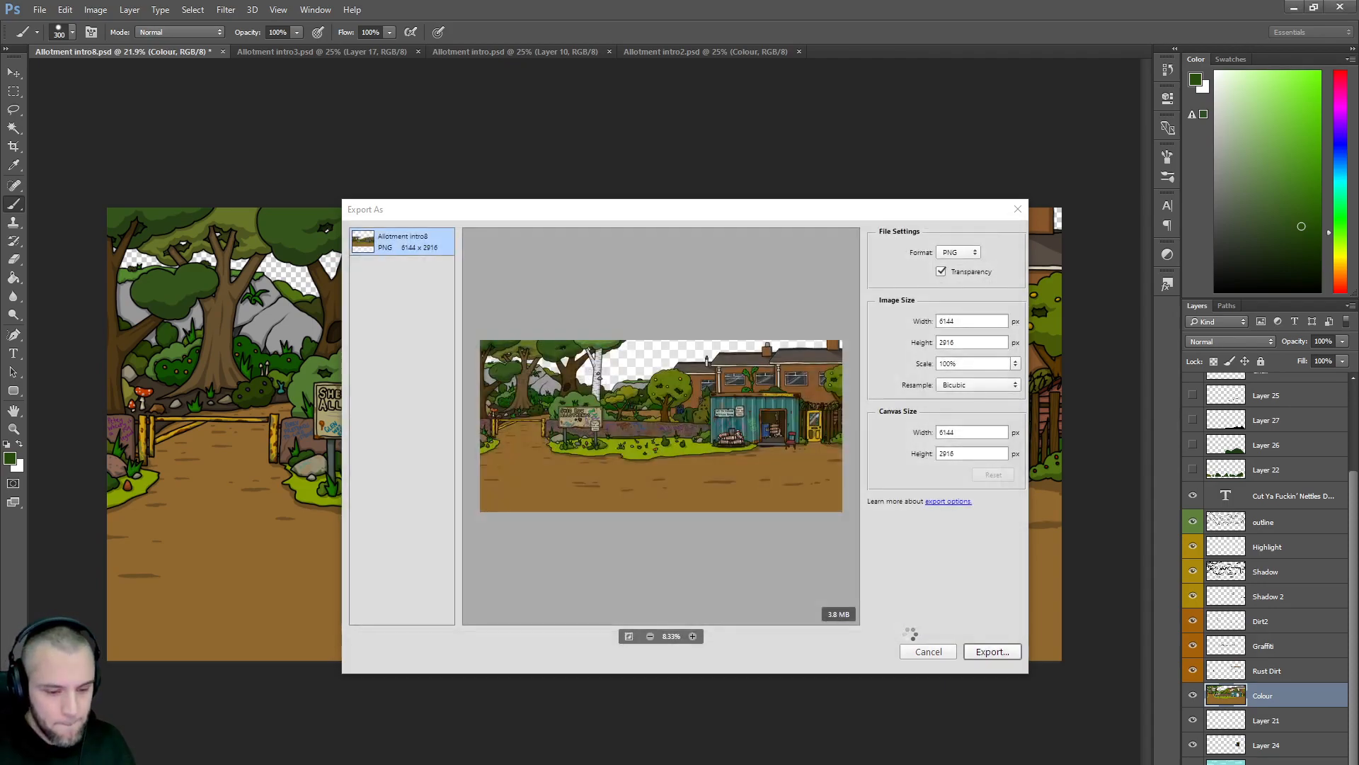